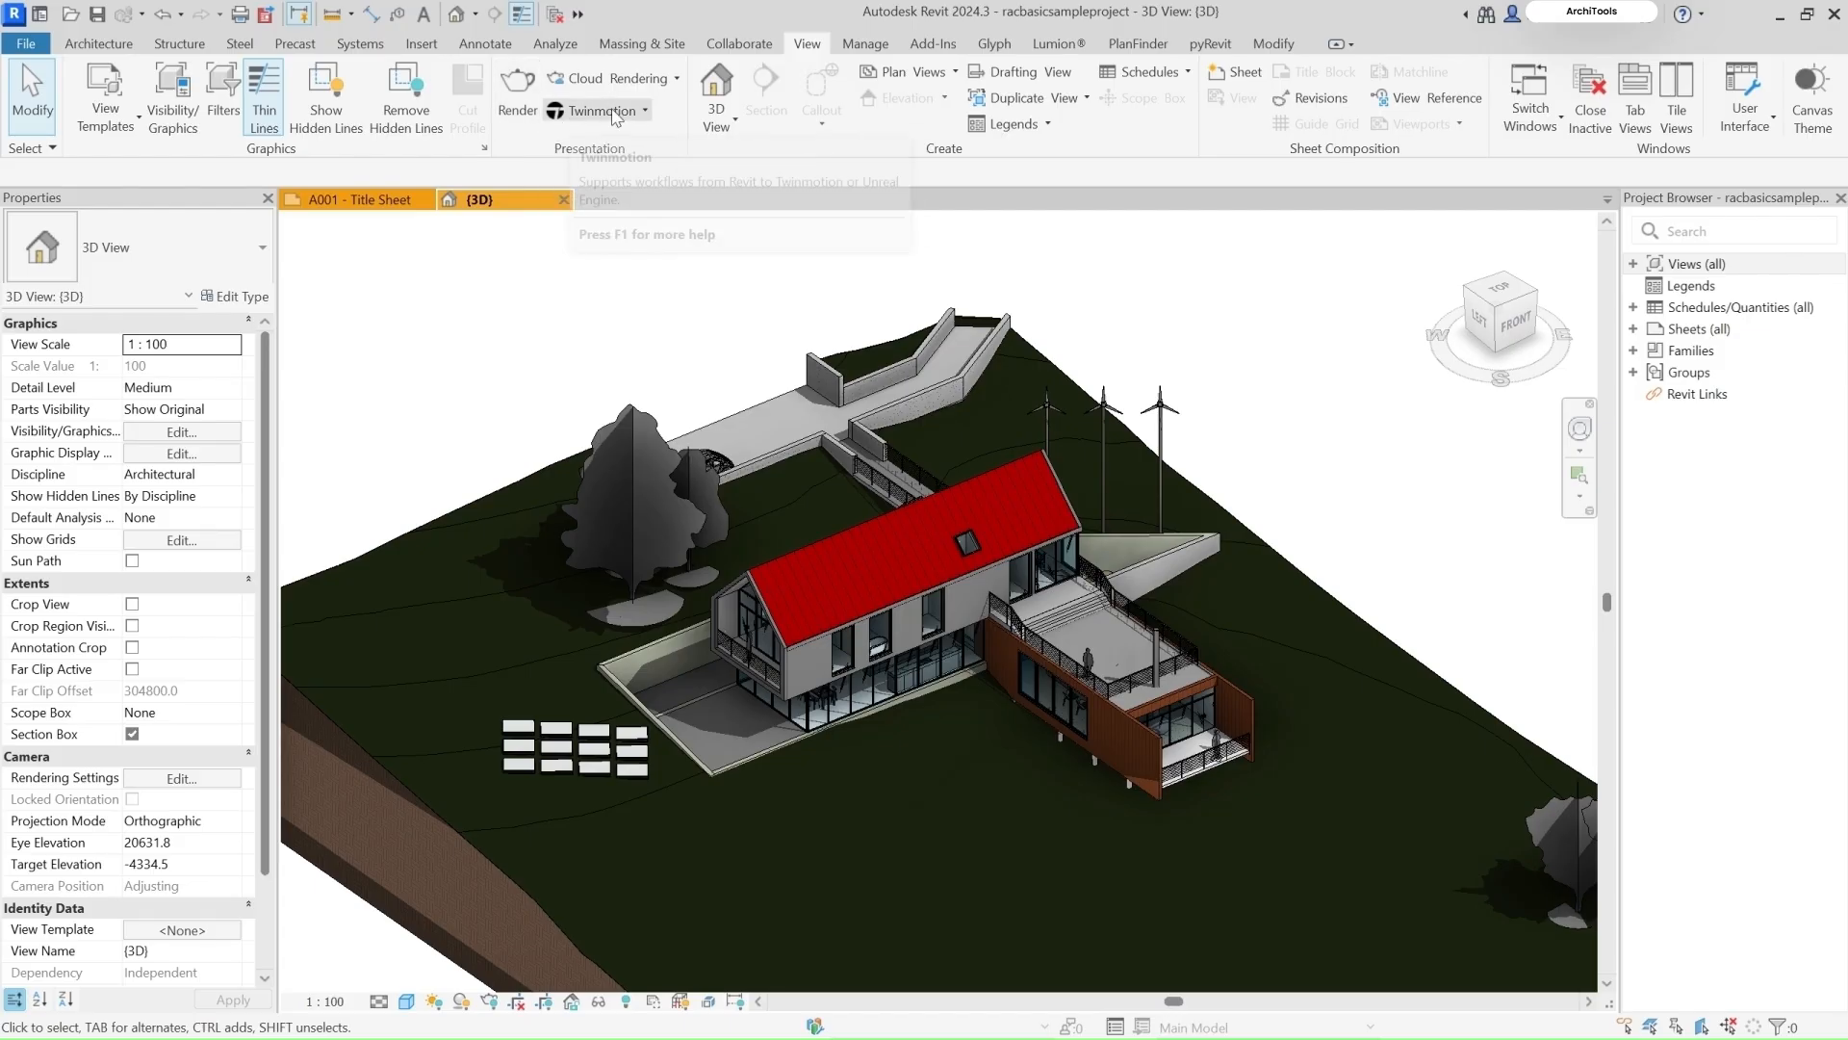
Step: Compare the Twinmotion options available in the 3D view and the Level 1 floor plan, returning to the 3D view
{"action": "left_click", "coordinate": [646, 112]}
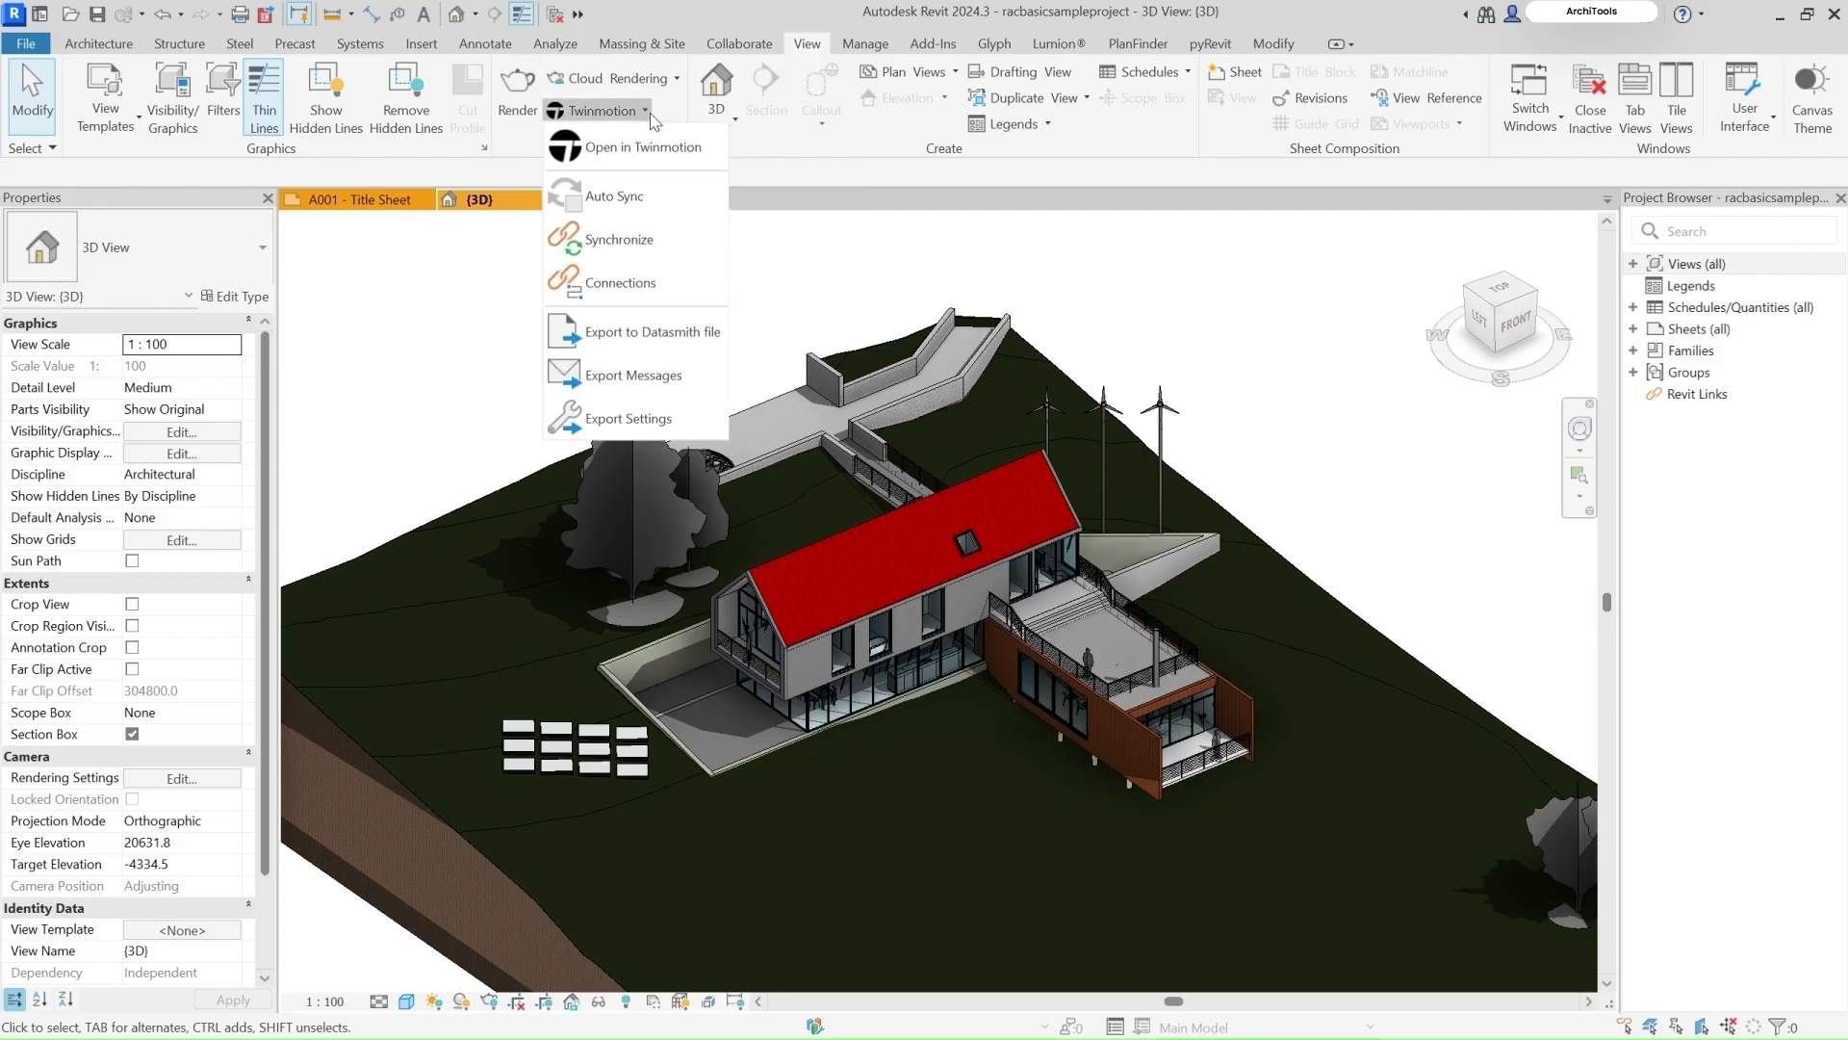
{"action": "left_click", "coordinate": [749, 295]}
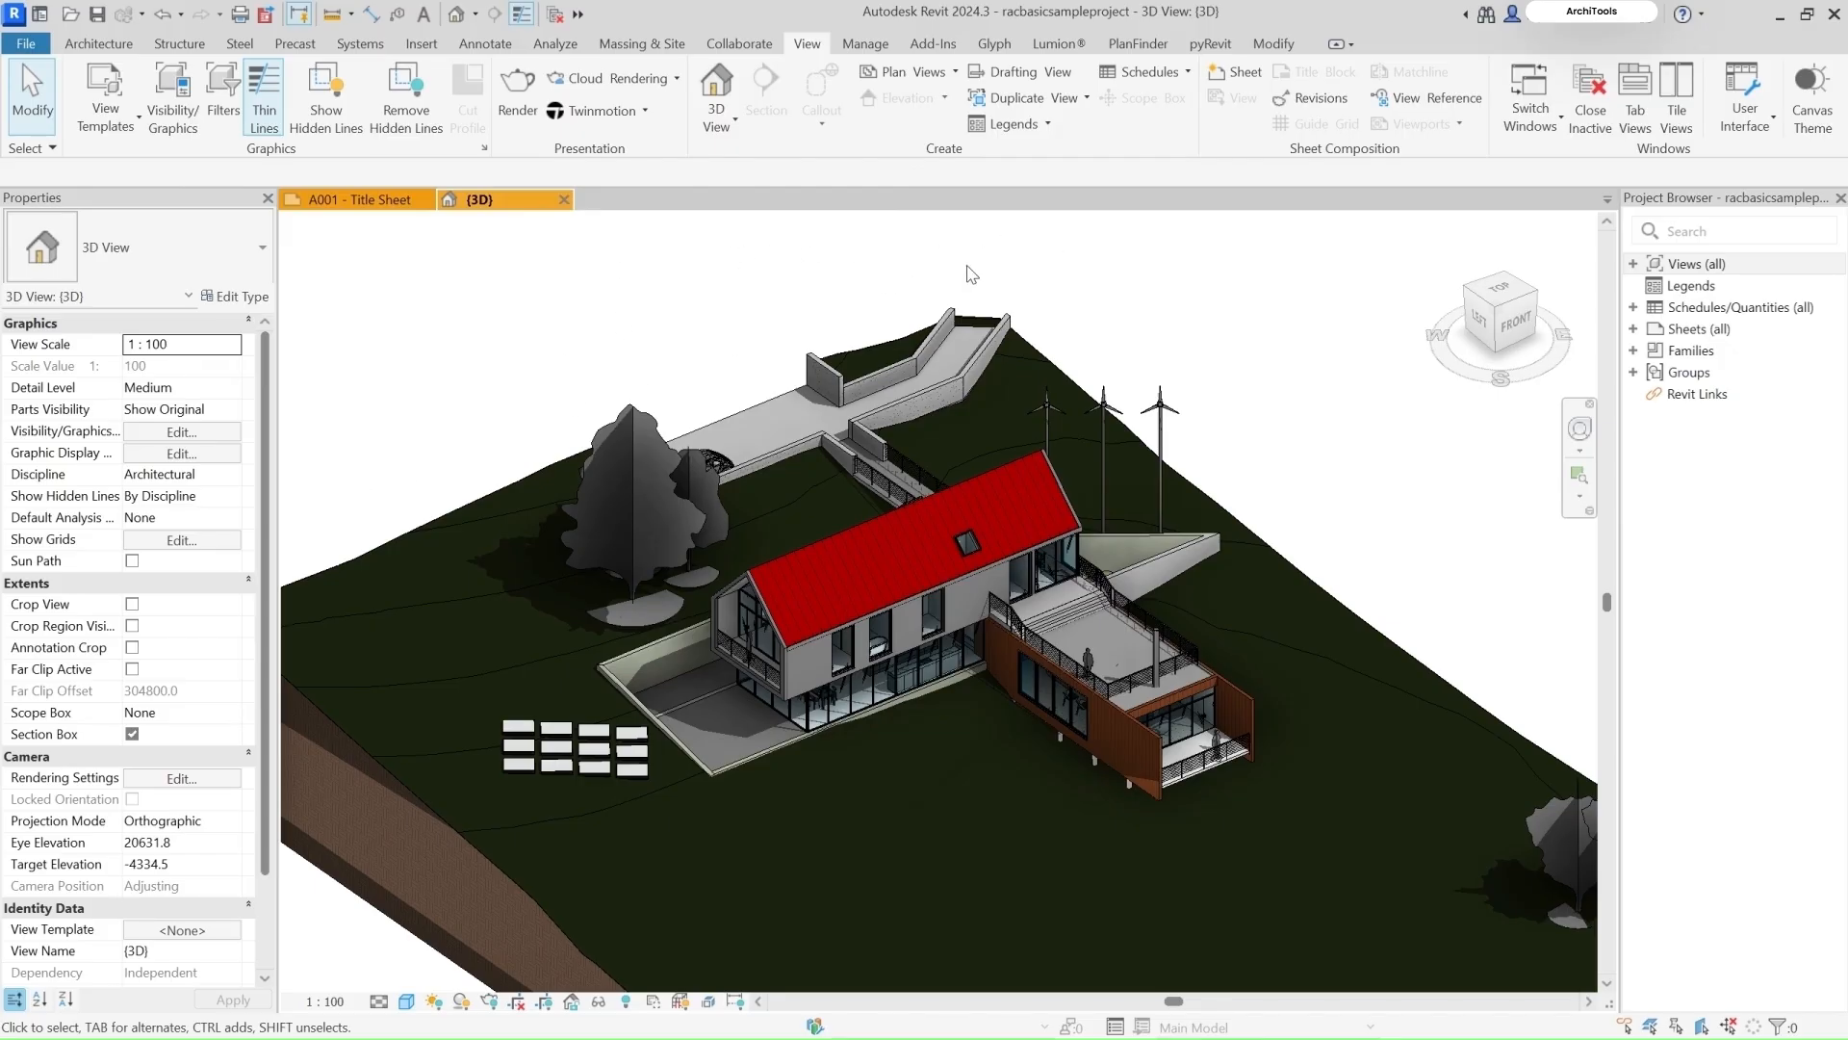
{"action": "double_click", "coordinate": [1704, 265]}
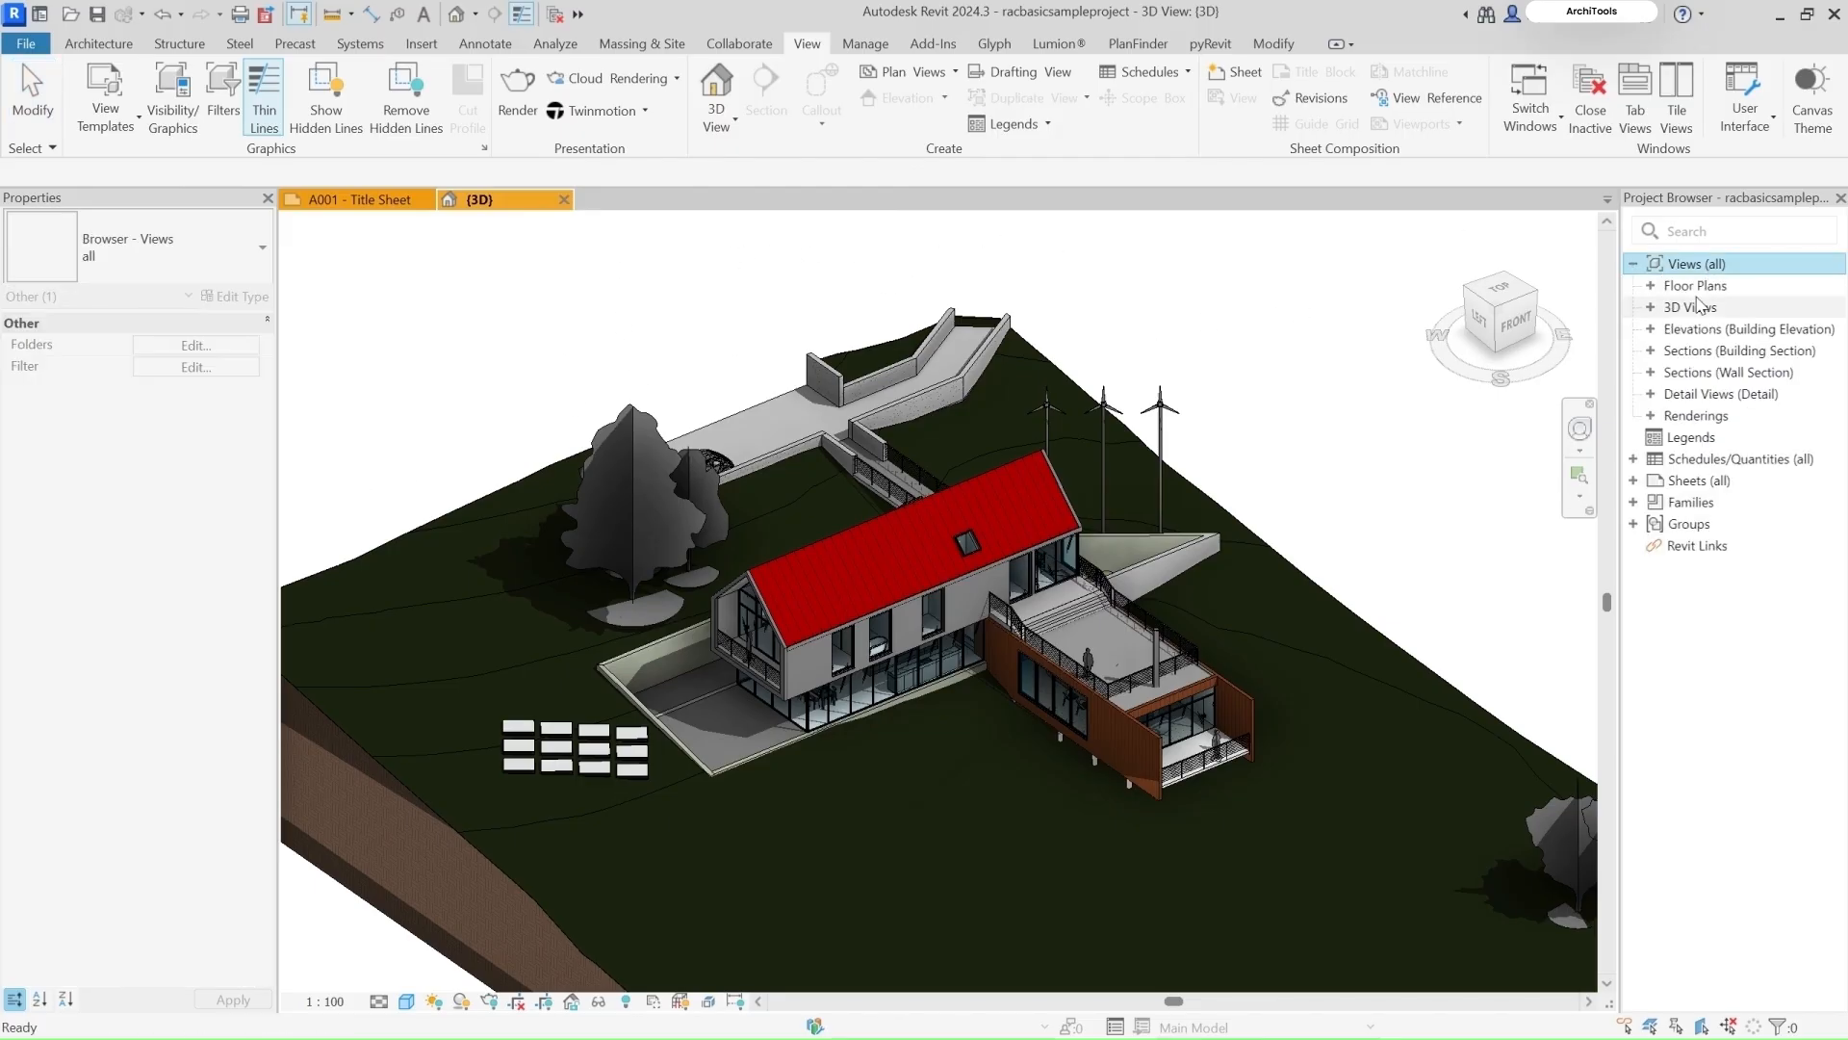
{"action": "double_click", "coordinate": [1699, 285]}
{"action": "left_click", "coordinate": [1709, 308]}
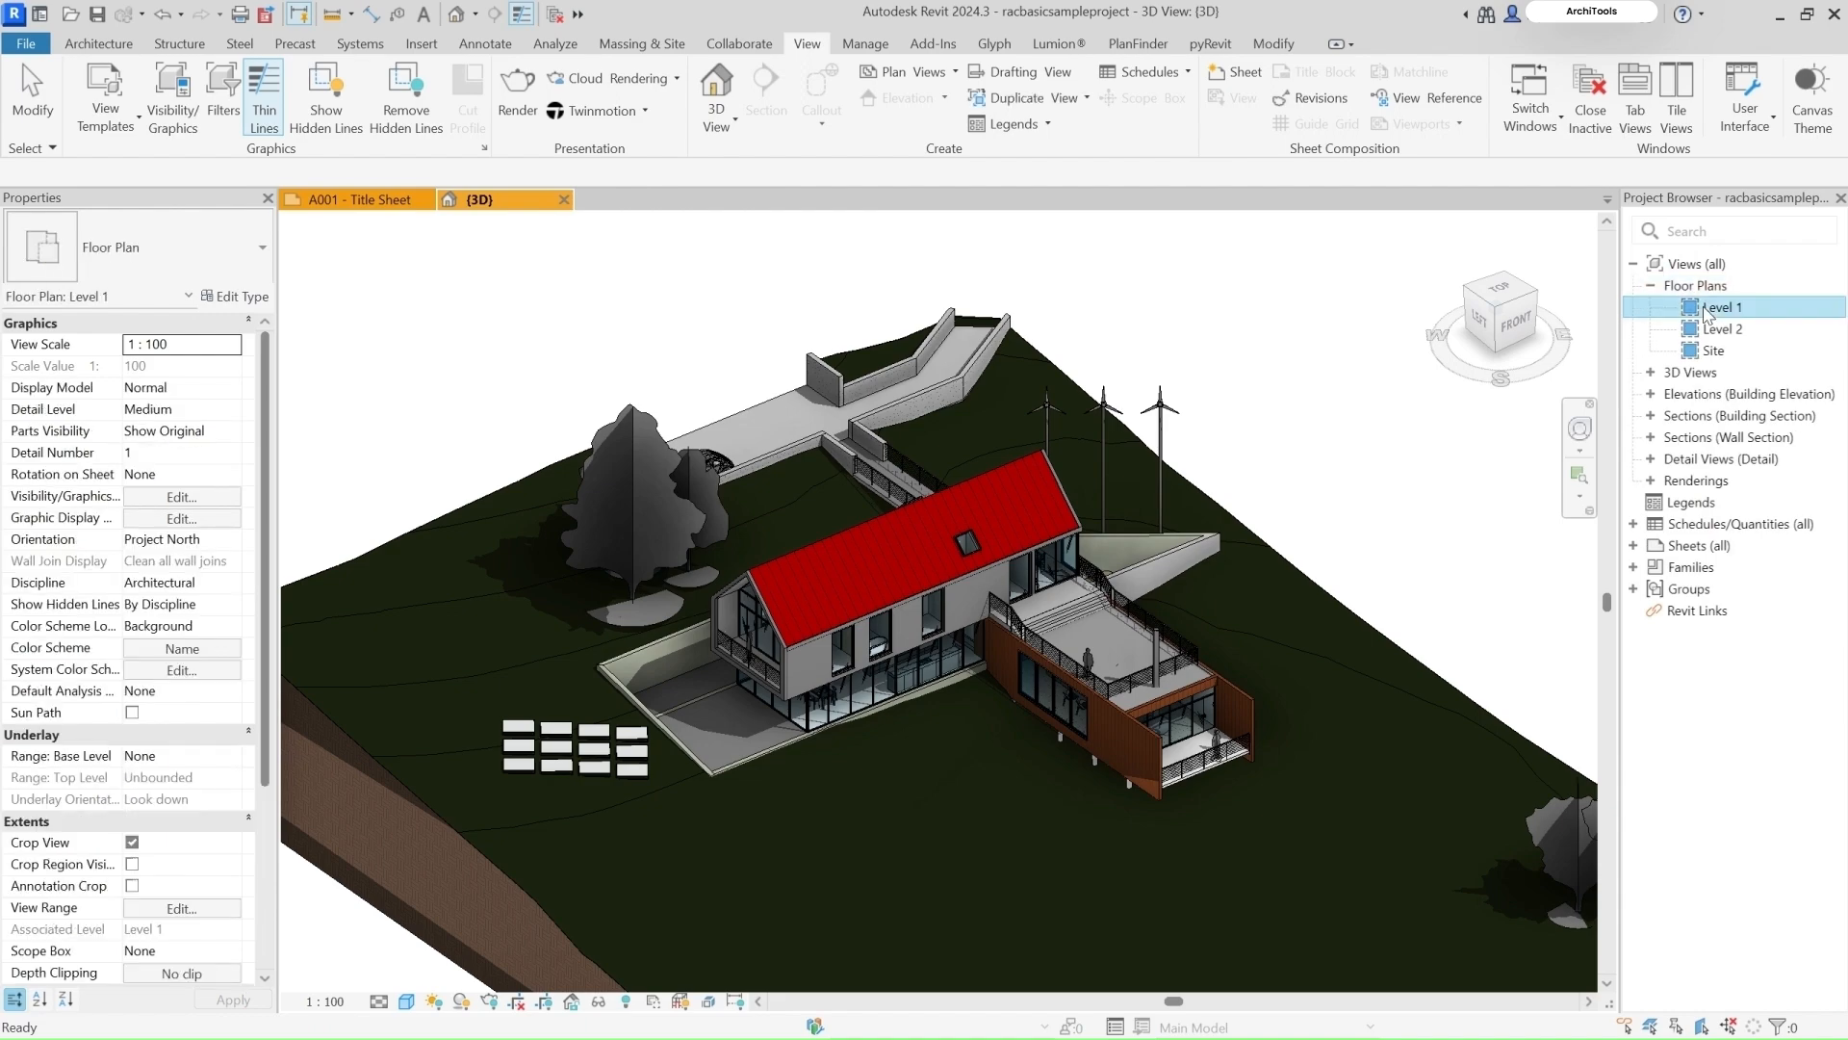
{"action": "double_click", "coordinate": [1706, 308]}
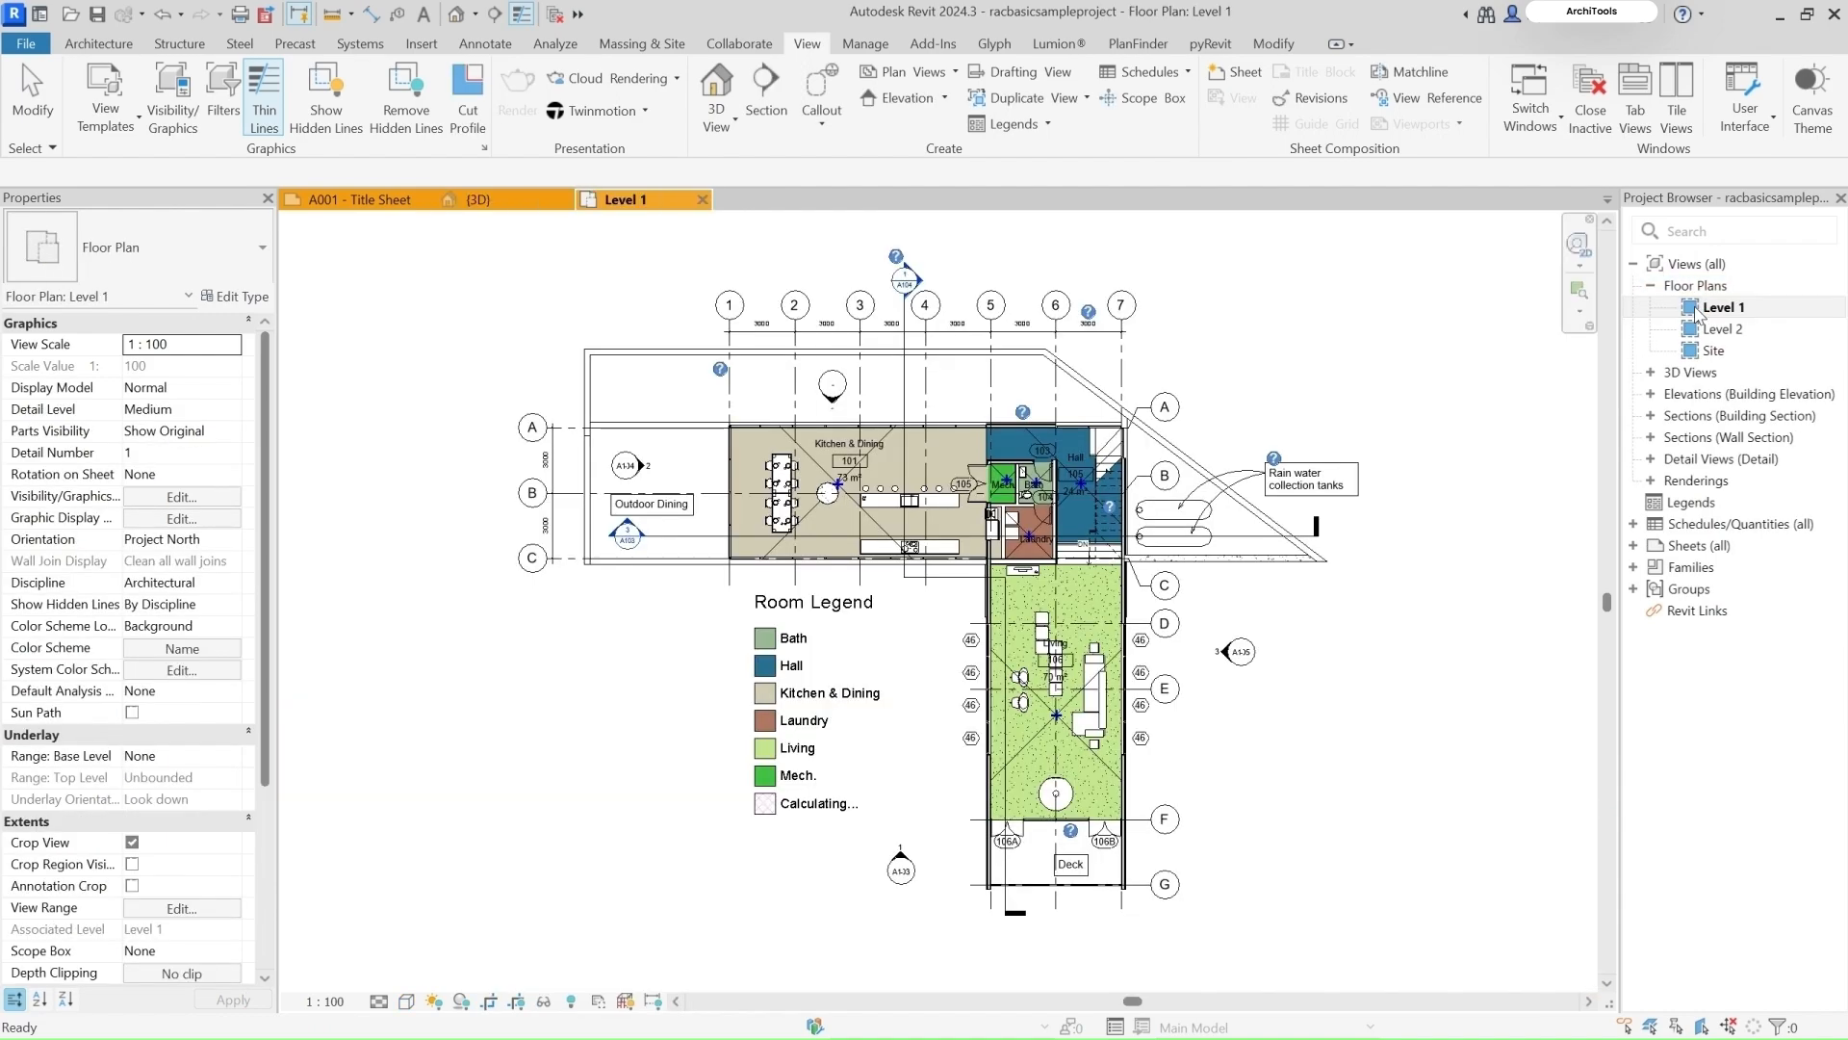
{"action": "left_click", "coordinate": [628, 112]}
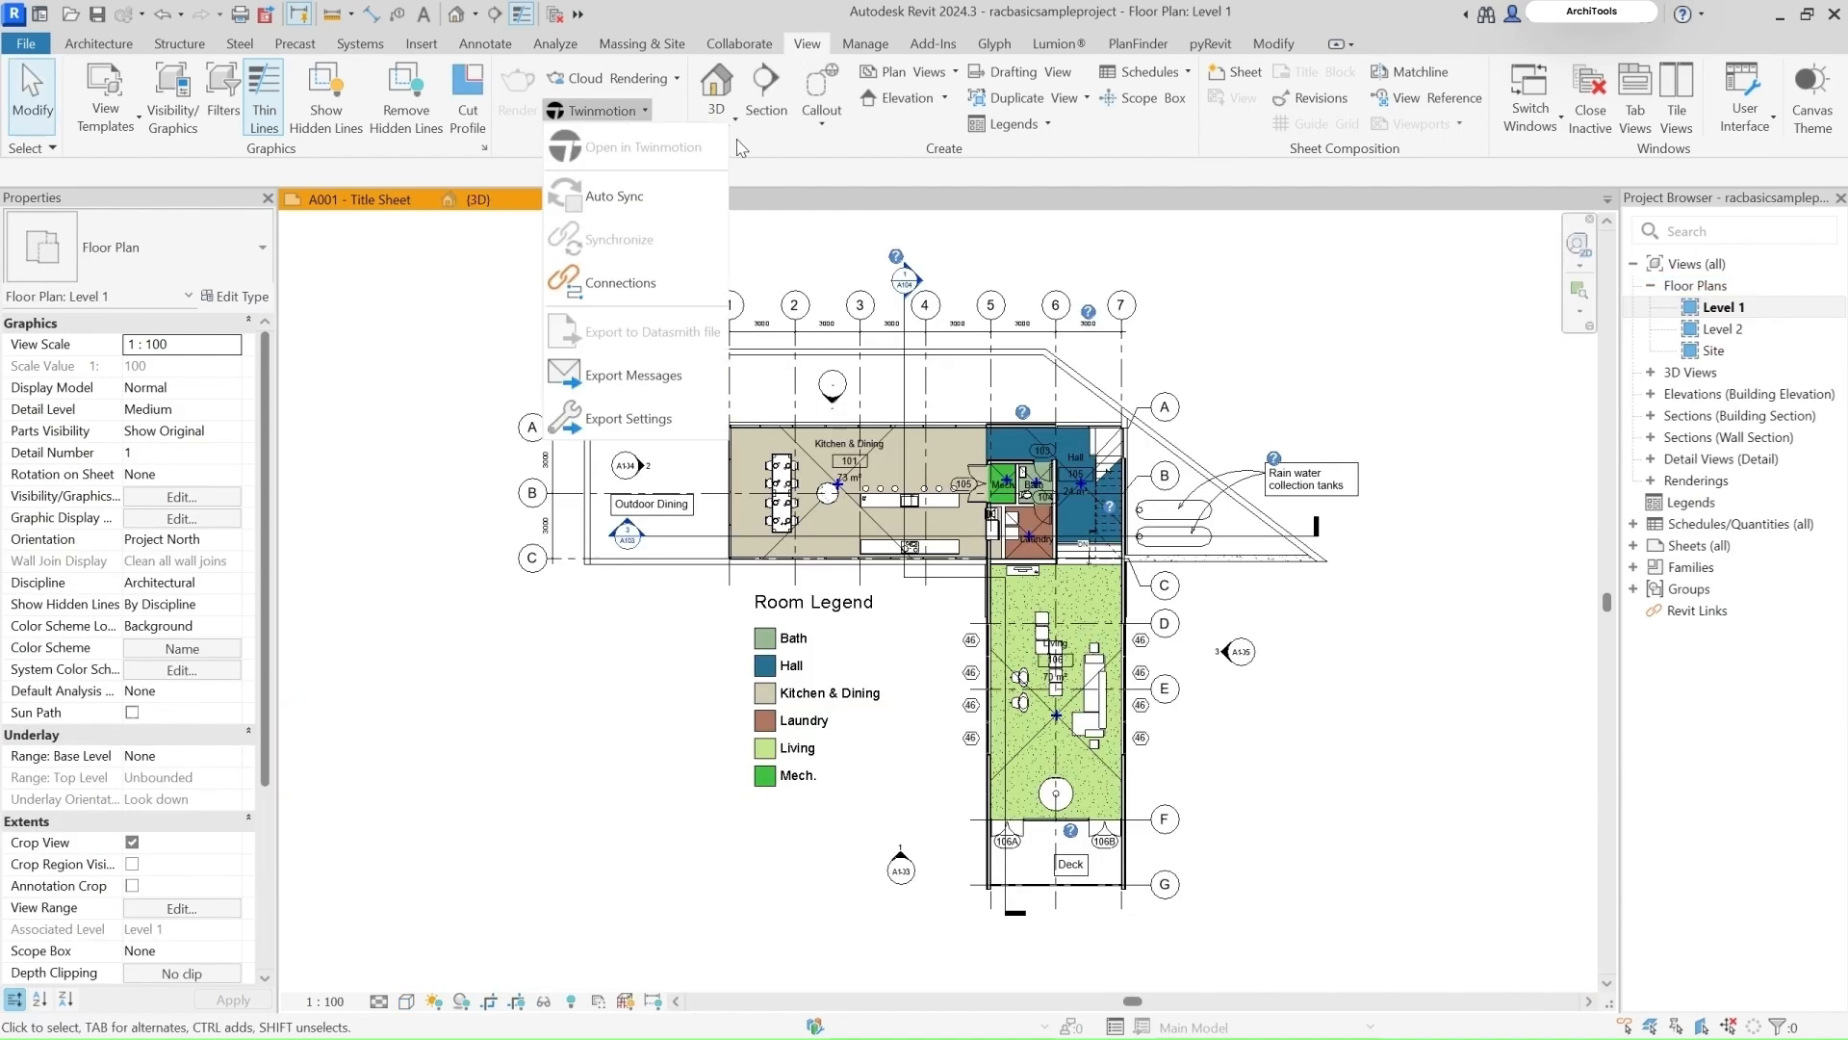
{"action": "left_click", "coordinate": [541, 172]}
{"action": "left_click", "coordinate": [701, 199]}
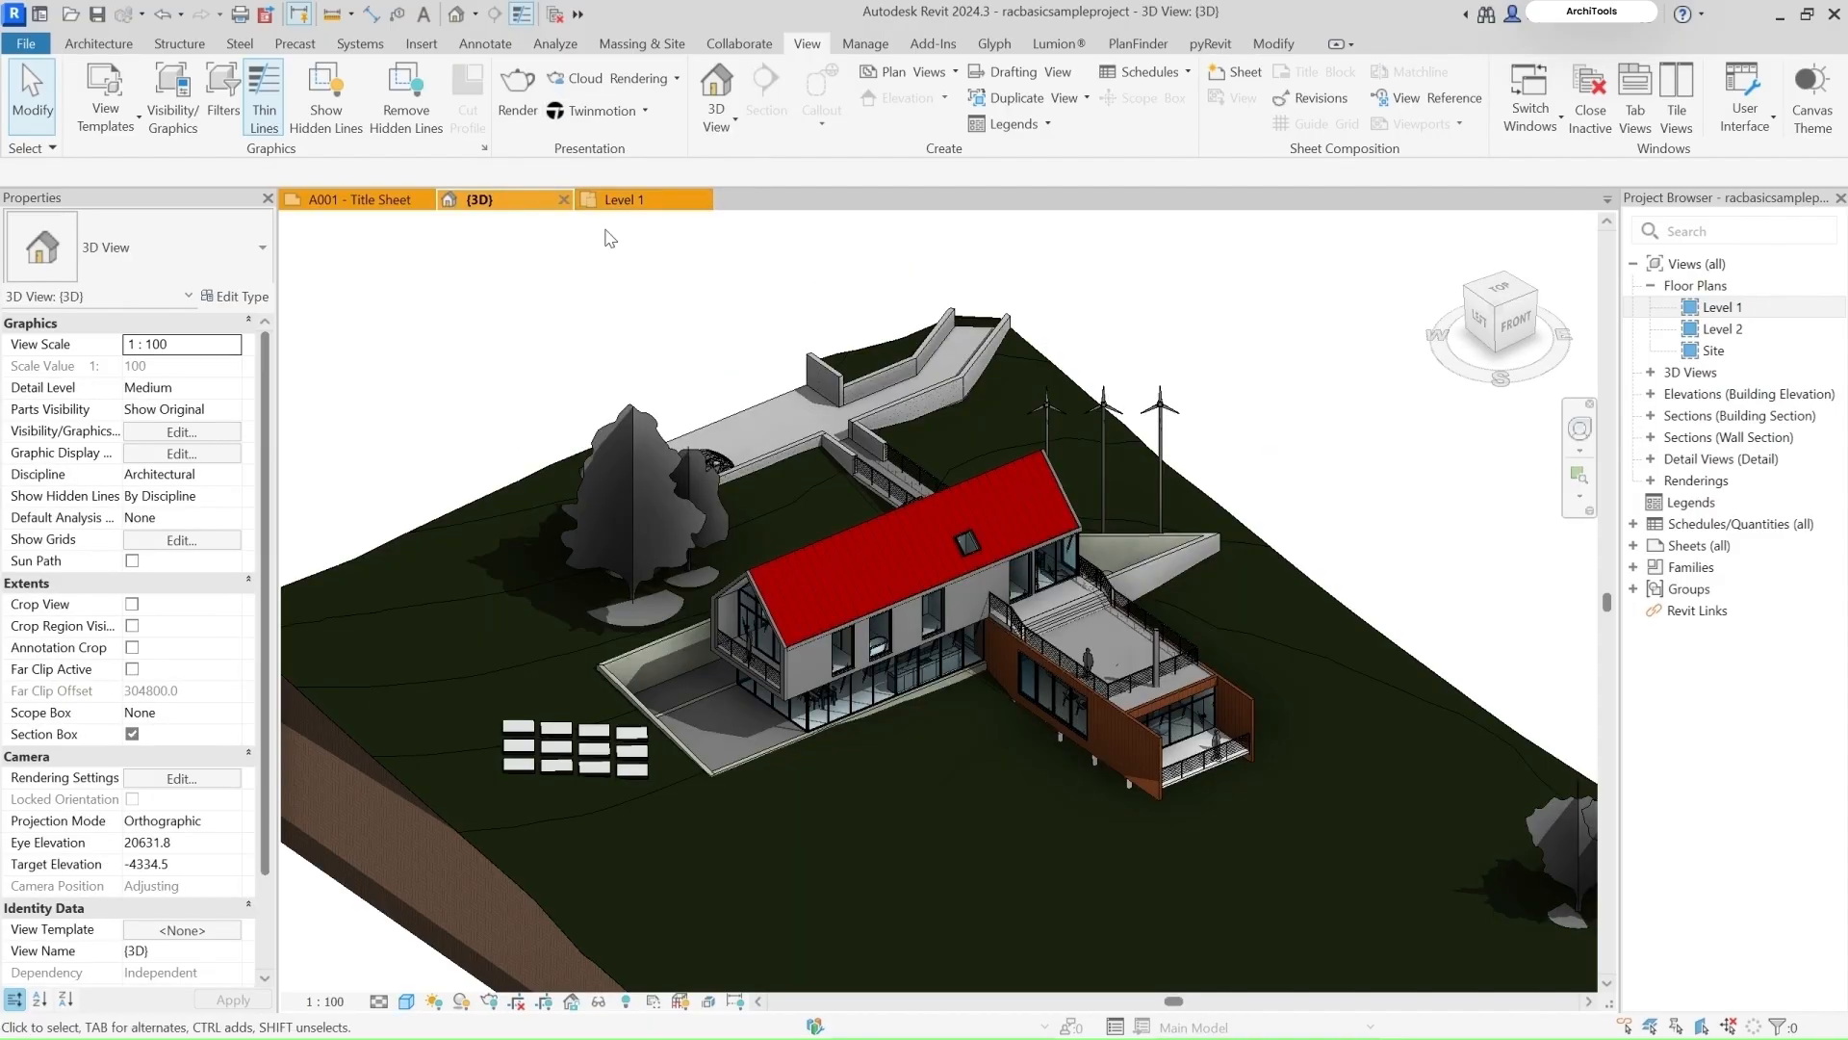
Step: Try to open the 3D view in Twinmotion and follow the link to the Autodesk account
{"action": "left_click", "coordinate": [614, 111]}
{"action": "left_click", "coordinate": [626, 146]}
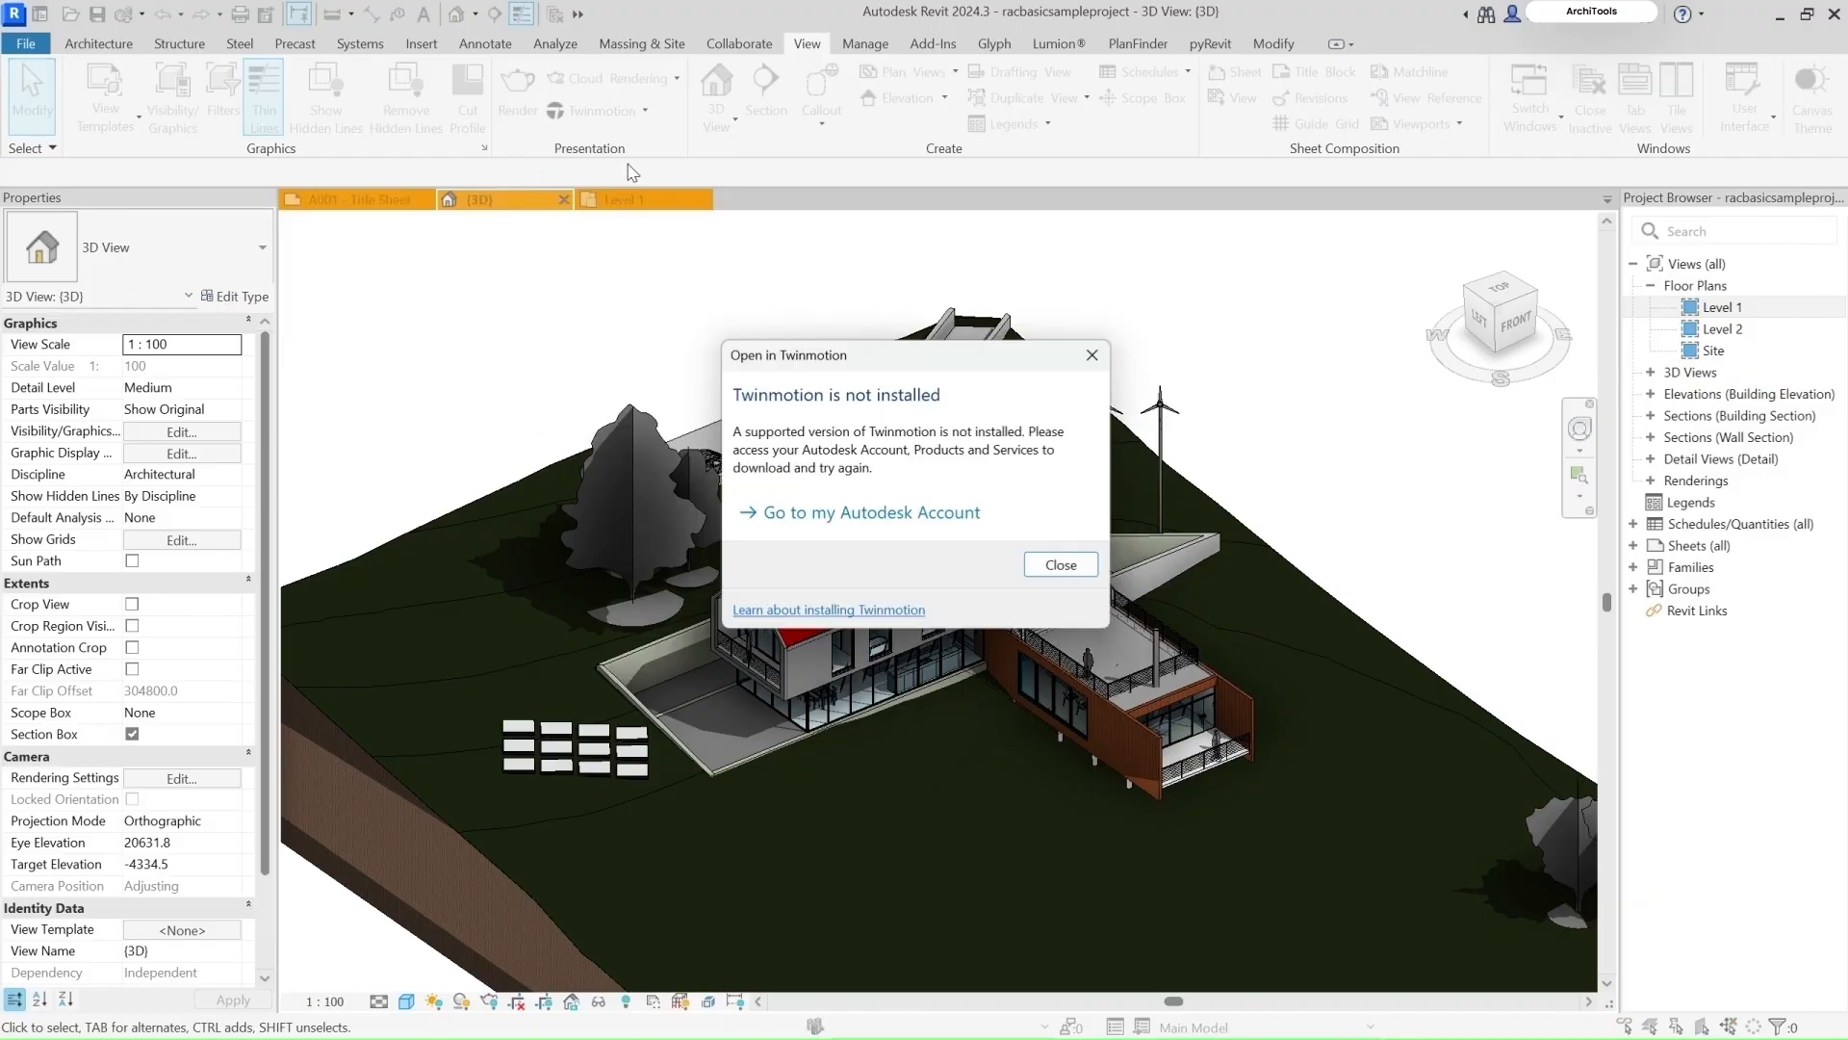
{"action": "left_click_drag", "start_coordinate": [839, 363], "coordinate": [847, 242]}
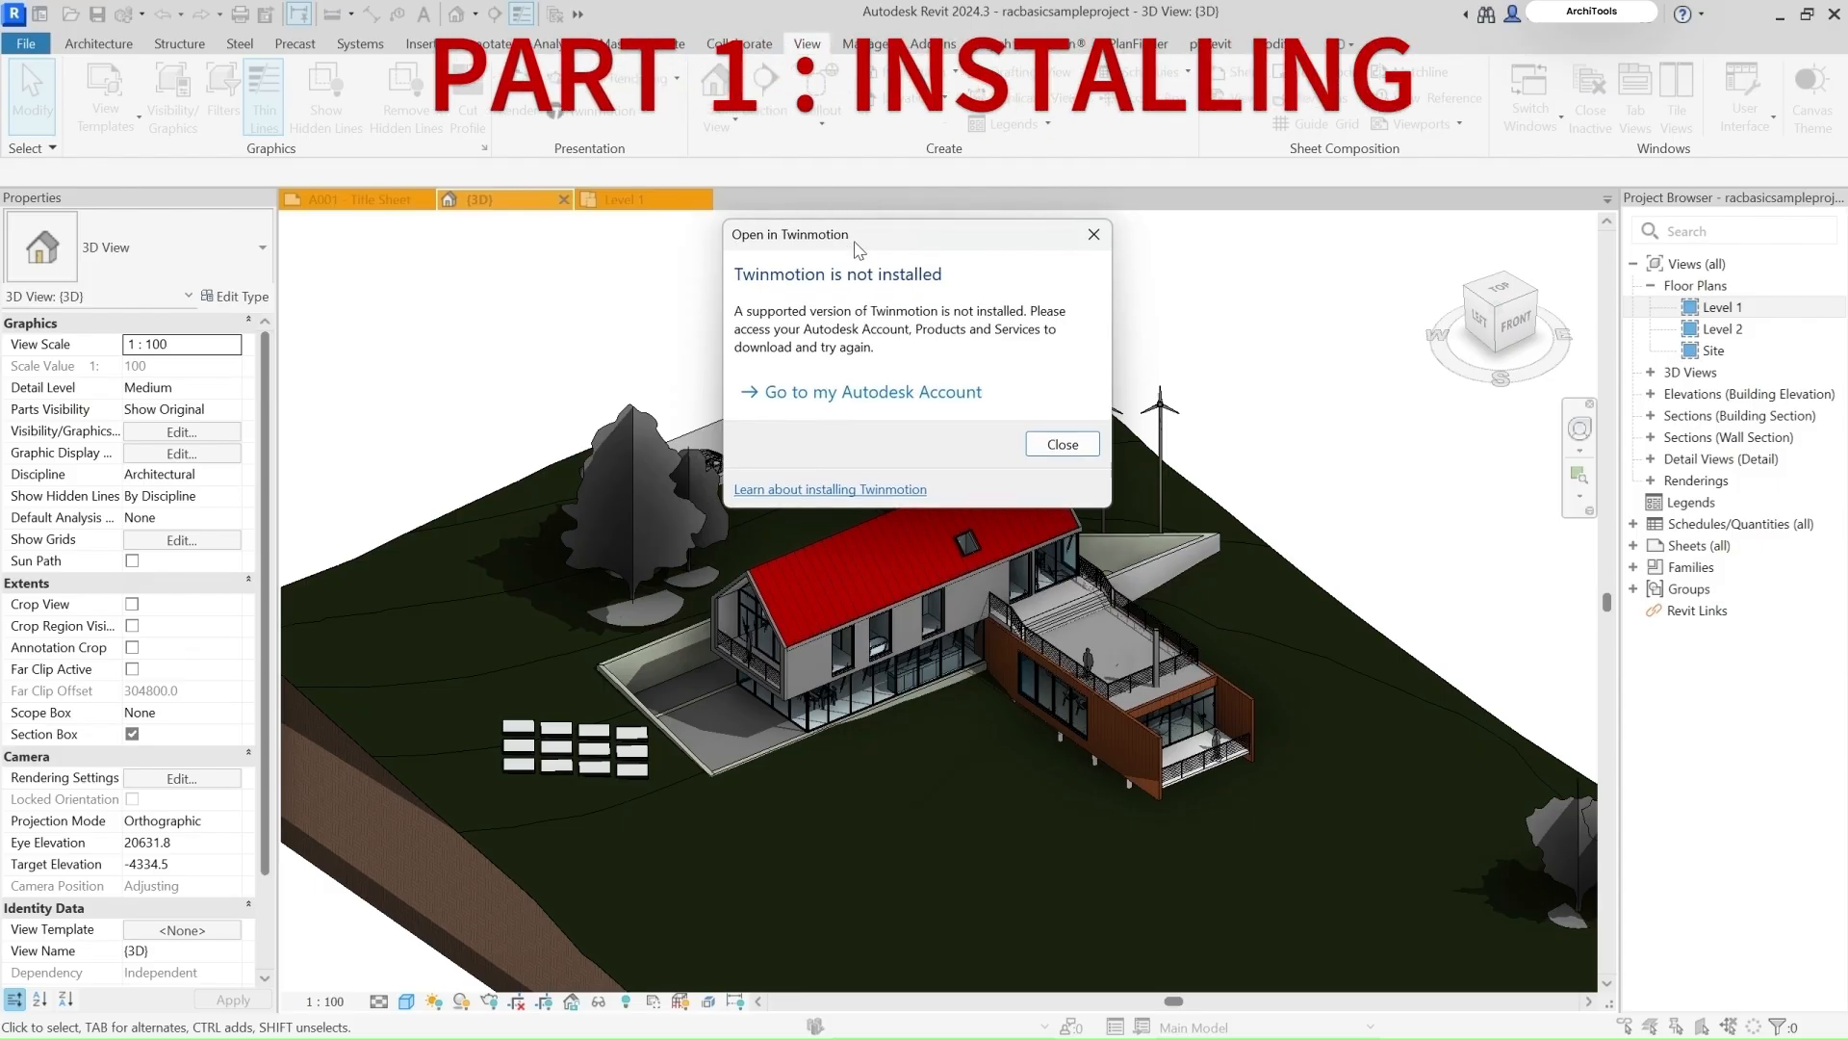
{"action": "left_click", "coordinate": [872, 393]}
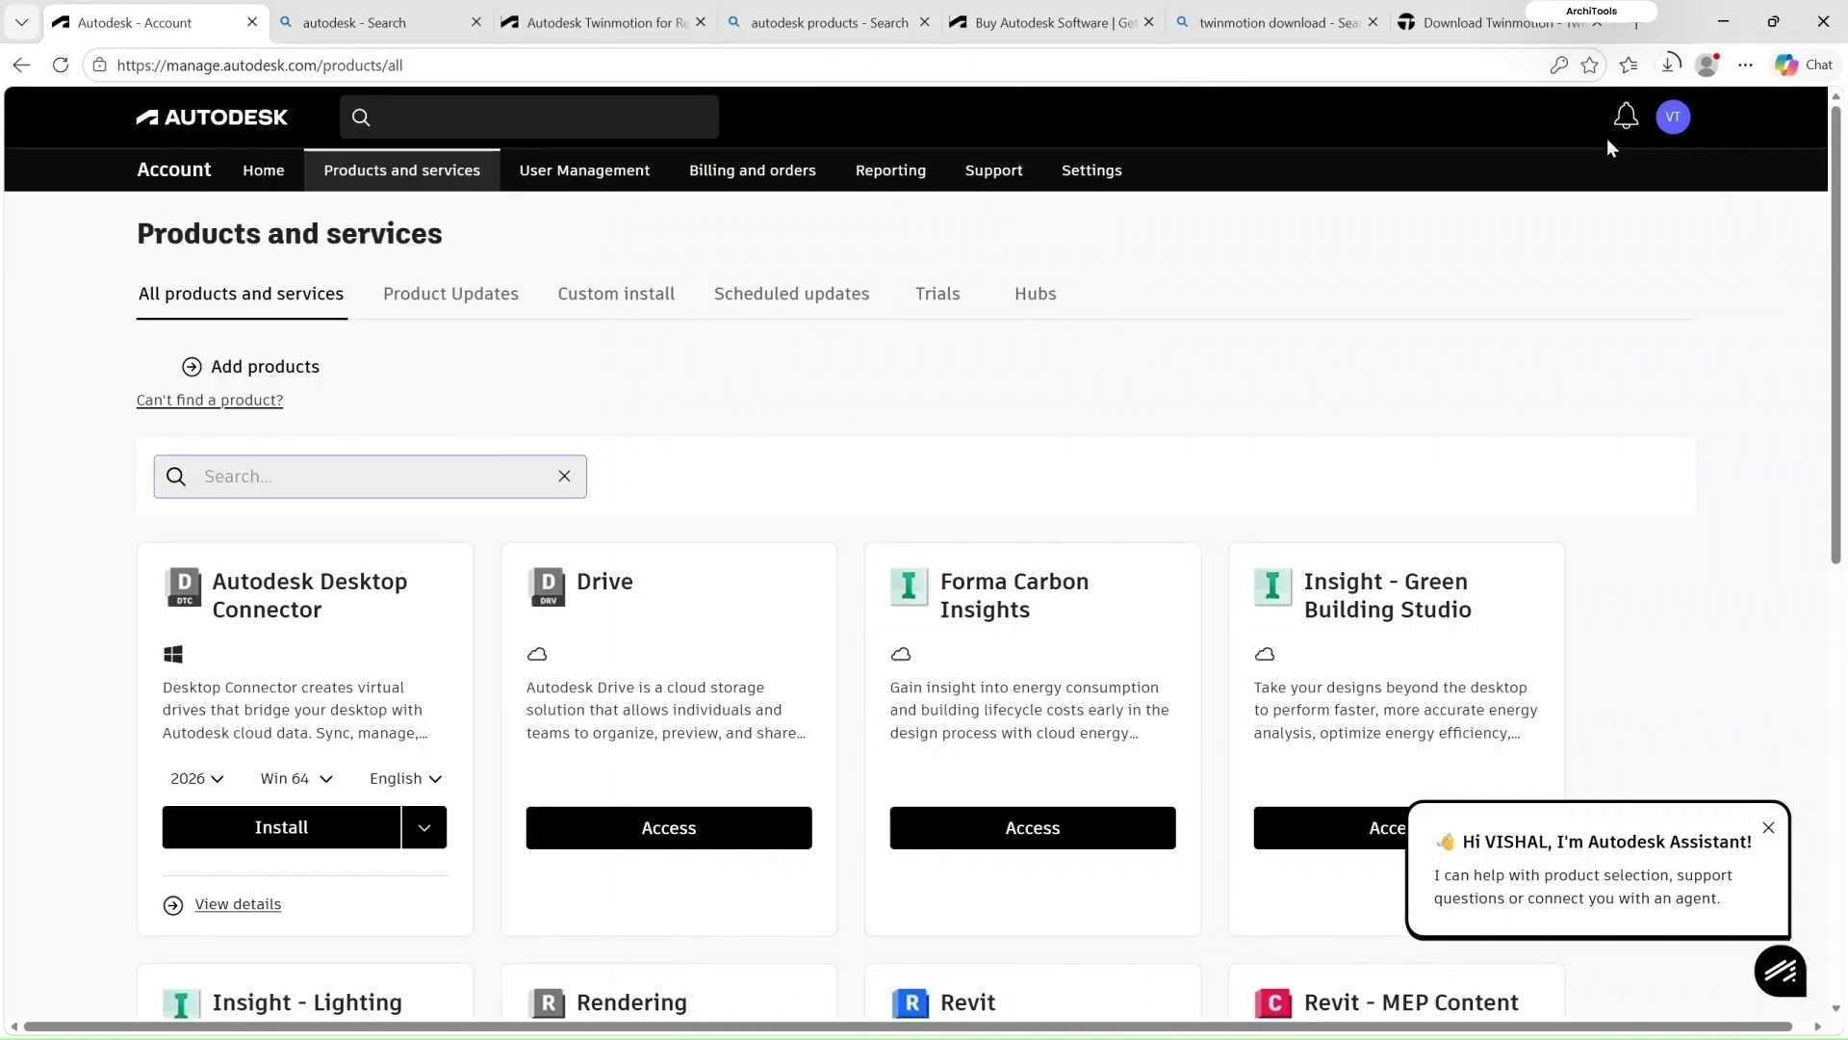
Step: Search the Autodesk products for "twinm" and access Twinmotion for Revit
{"action": "type", "text": "t"}
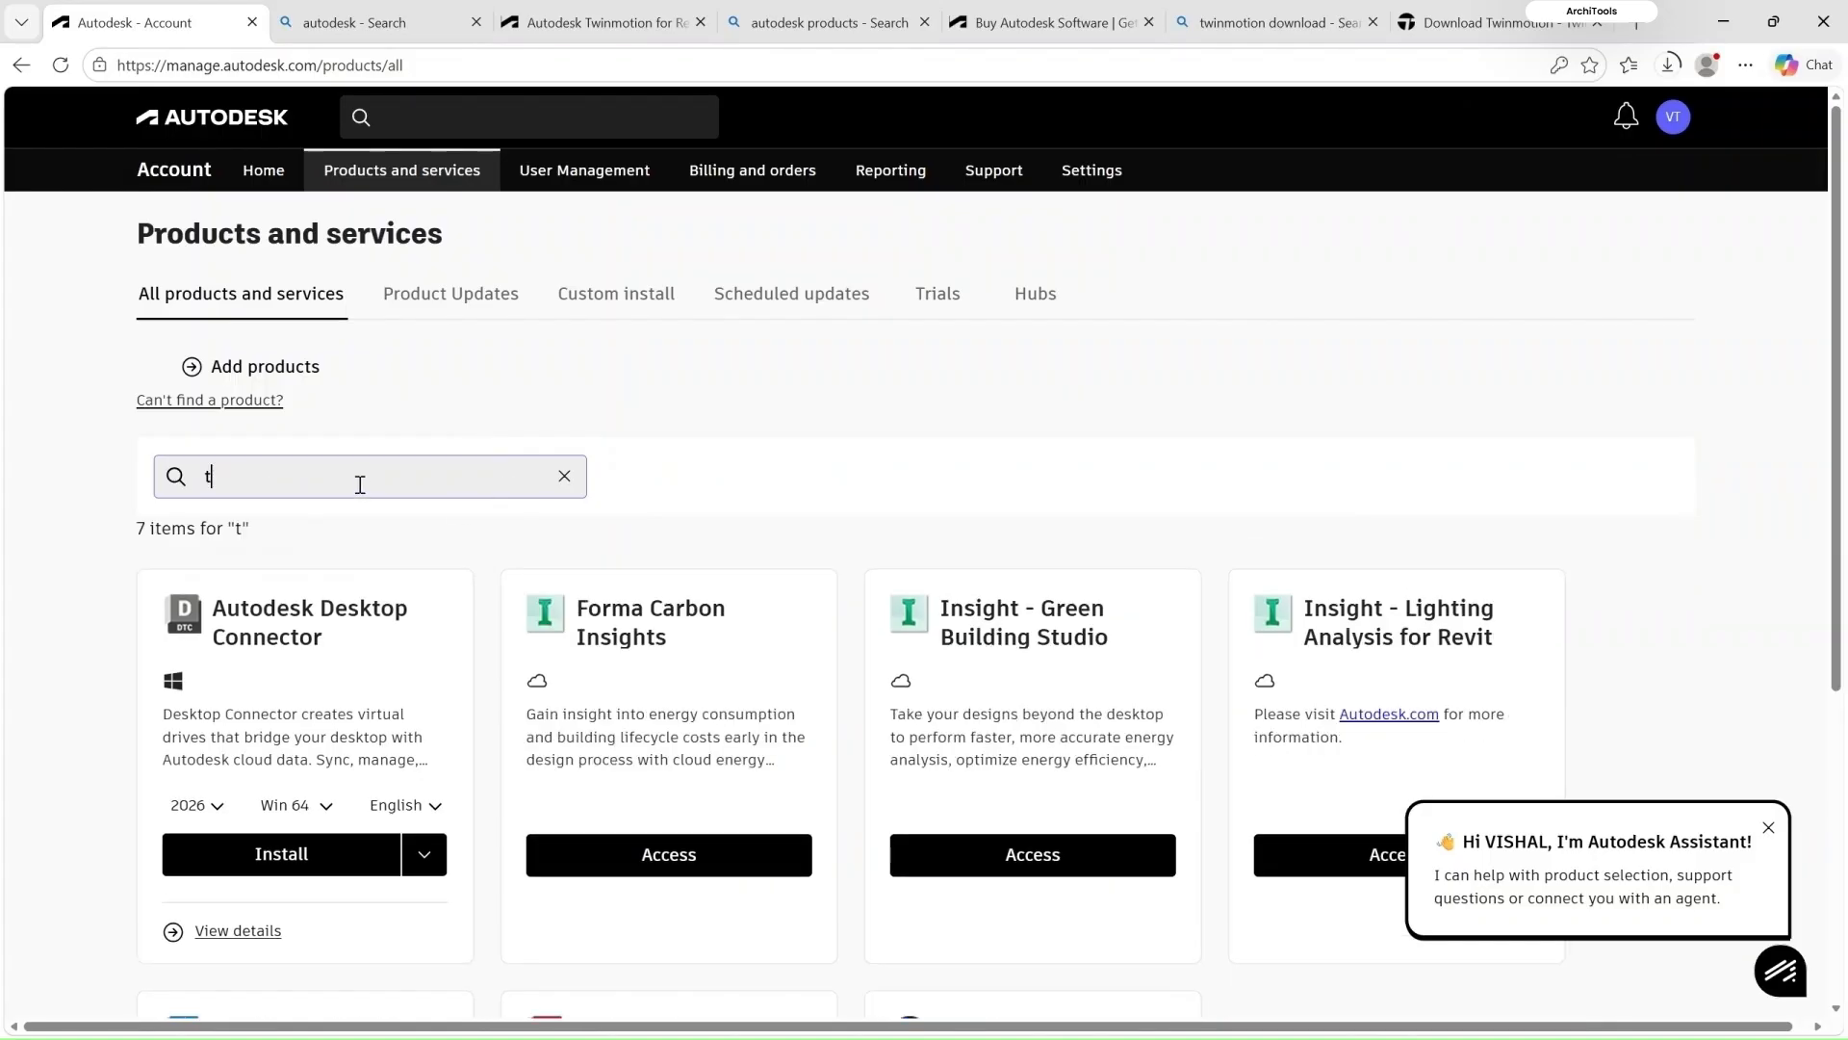
{"action": "type", "text": "winm"}
{"action": "left_click", "coordinate": [577, 627]}
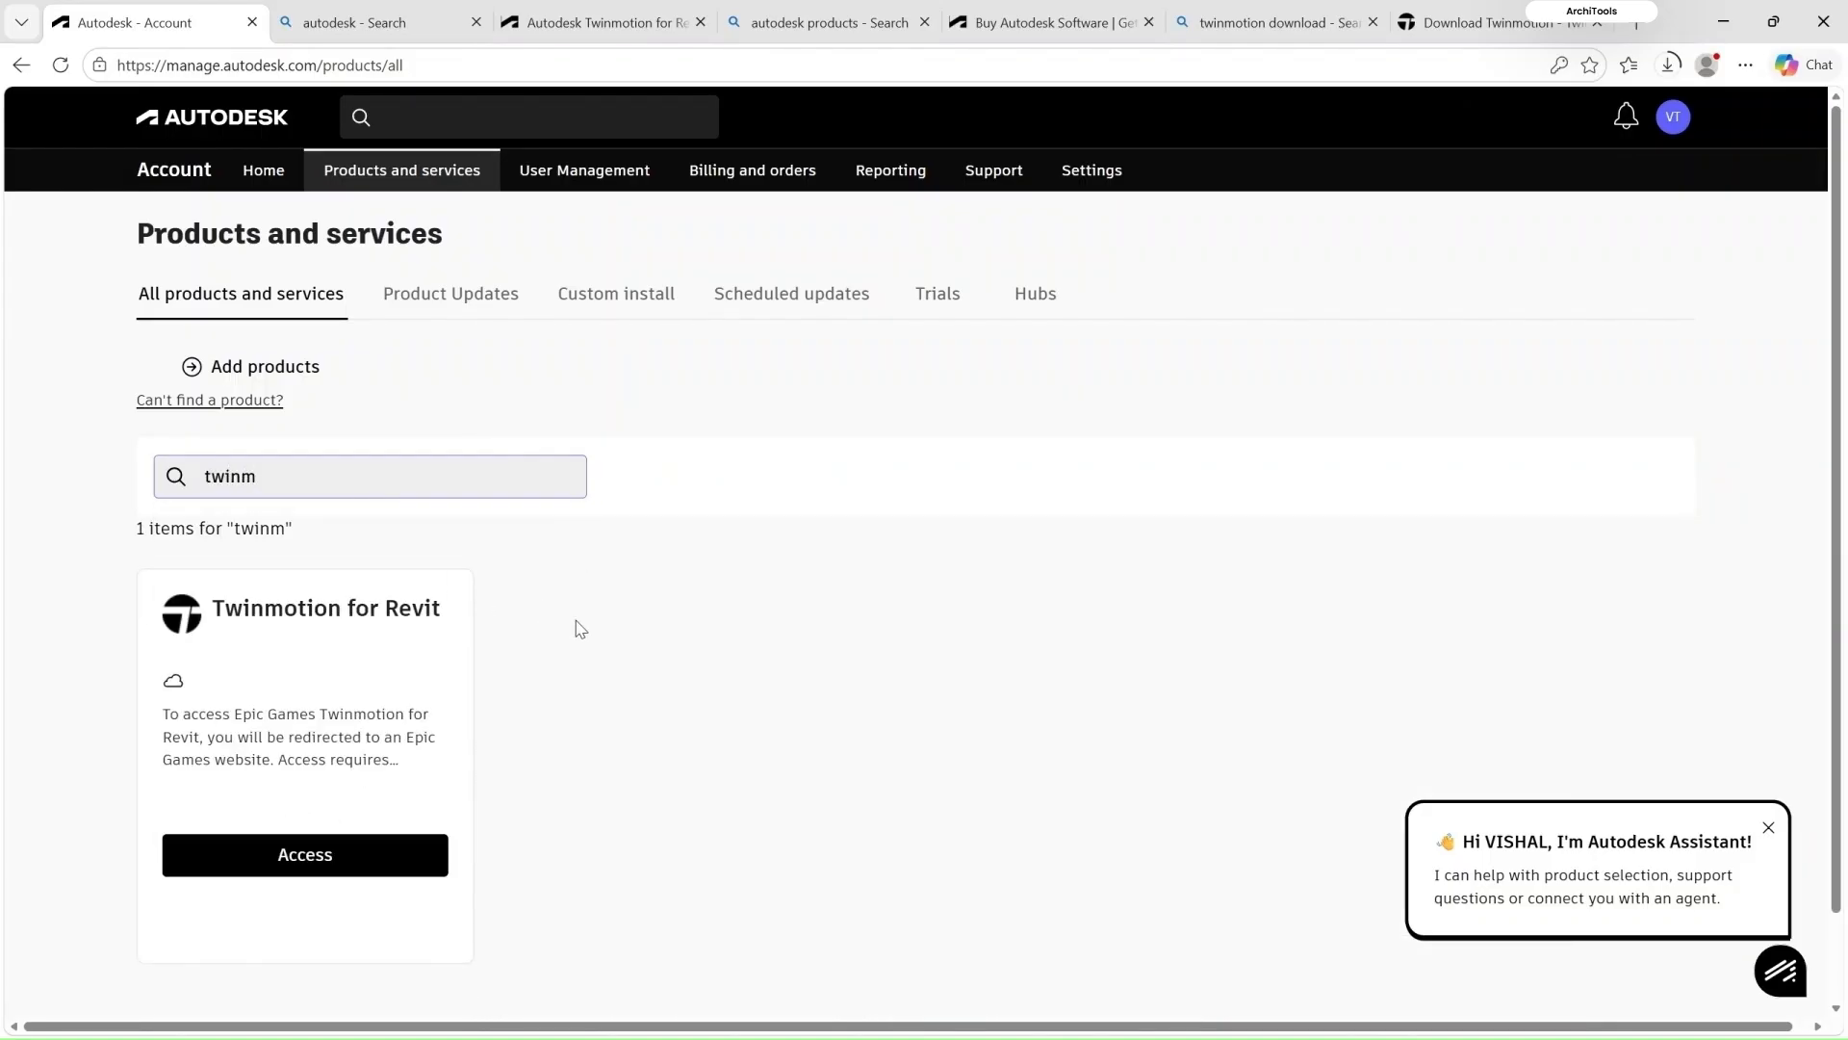
{"action": "scroll", "coordinate": [371, 689], "scroll_direction": "down", "scroll_amount": 1}
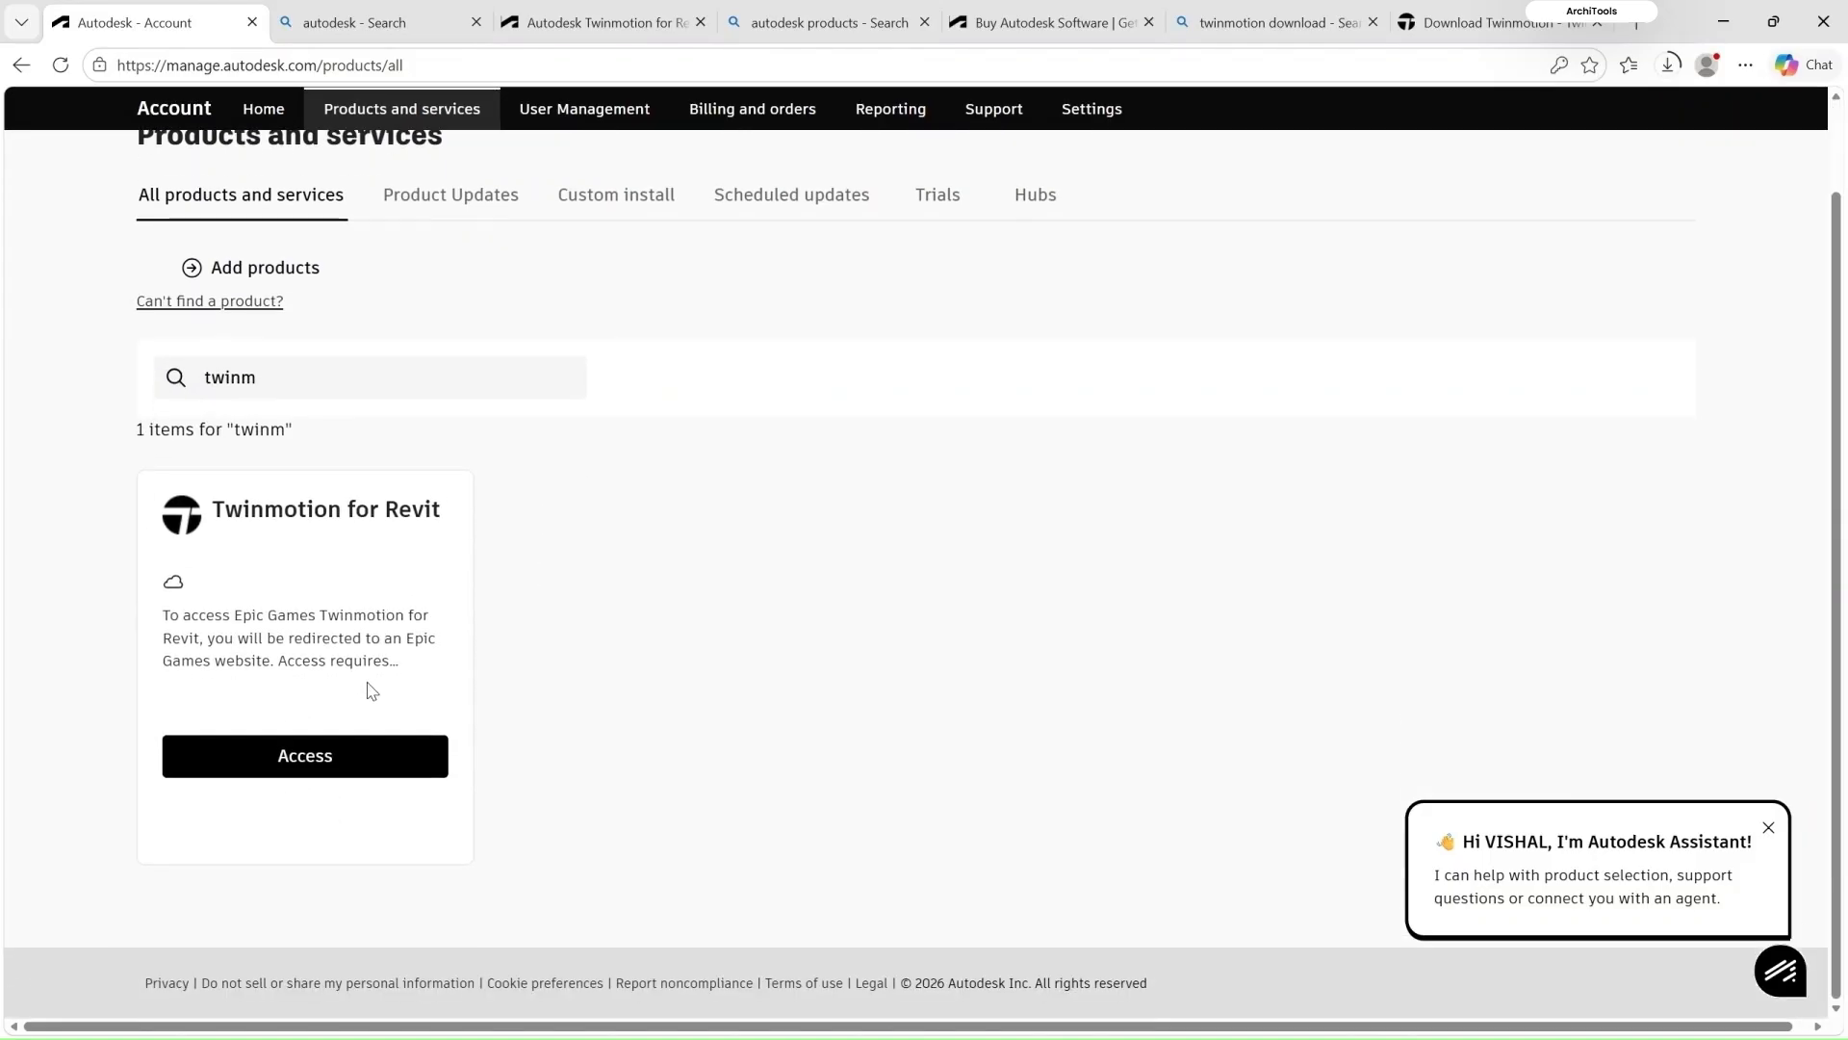
{"action": "left_click", "coordinate": [309, 755]}
Step: Agree to and accept the Twinmotion End User License Agreement on the Twinmotion for Autodesk Revit page
{"action": "scroll", "coordinate": [468, 591], "scroll_direction": "down", "scroll_amount": 4}
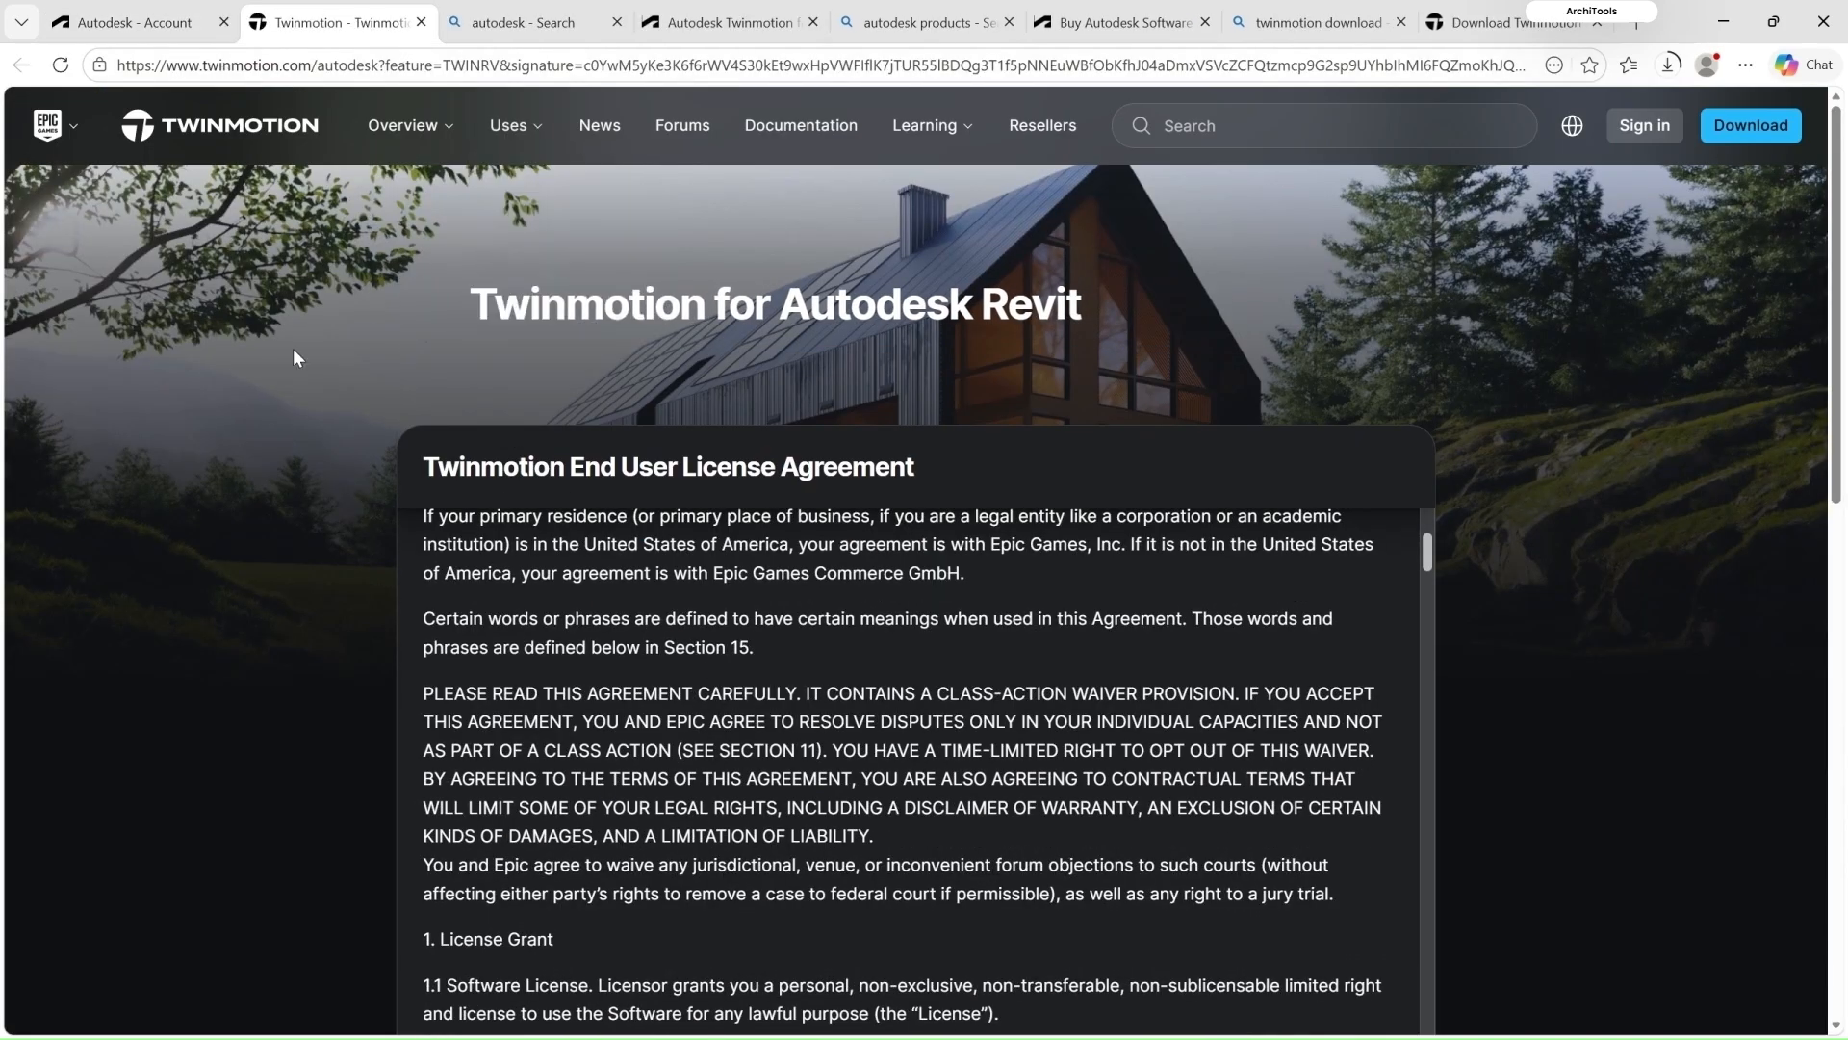
{"action": "scroll", "coordinate": [292, 348], "scroll_direction": "down", "scroll_amount": 2}
{"action": "scroll", "coordinate": [599, 468], "scroll_direction": "down", "scroll_amount": 4}
{"action": "scroll", "coordinate": [599, 469], "scroll_direction": "down", "scroll_amount": 15}
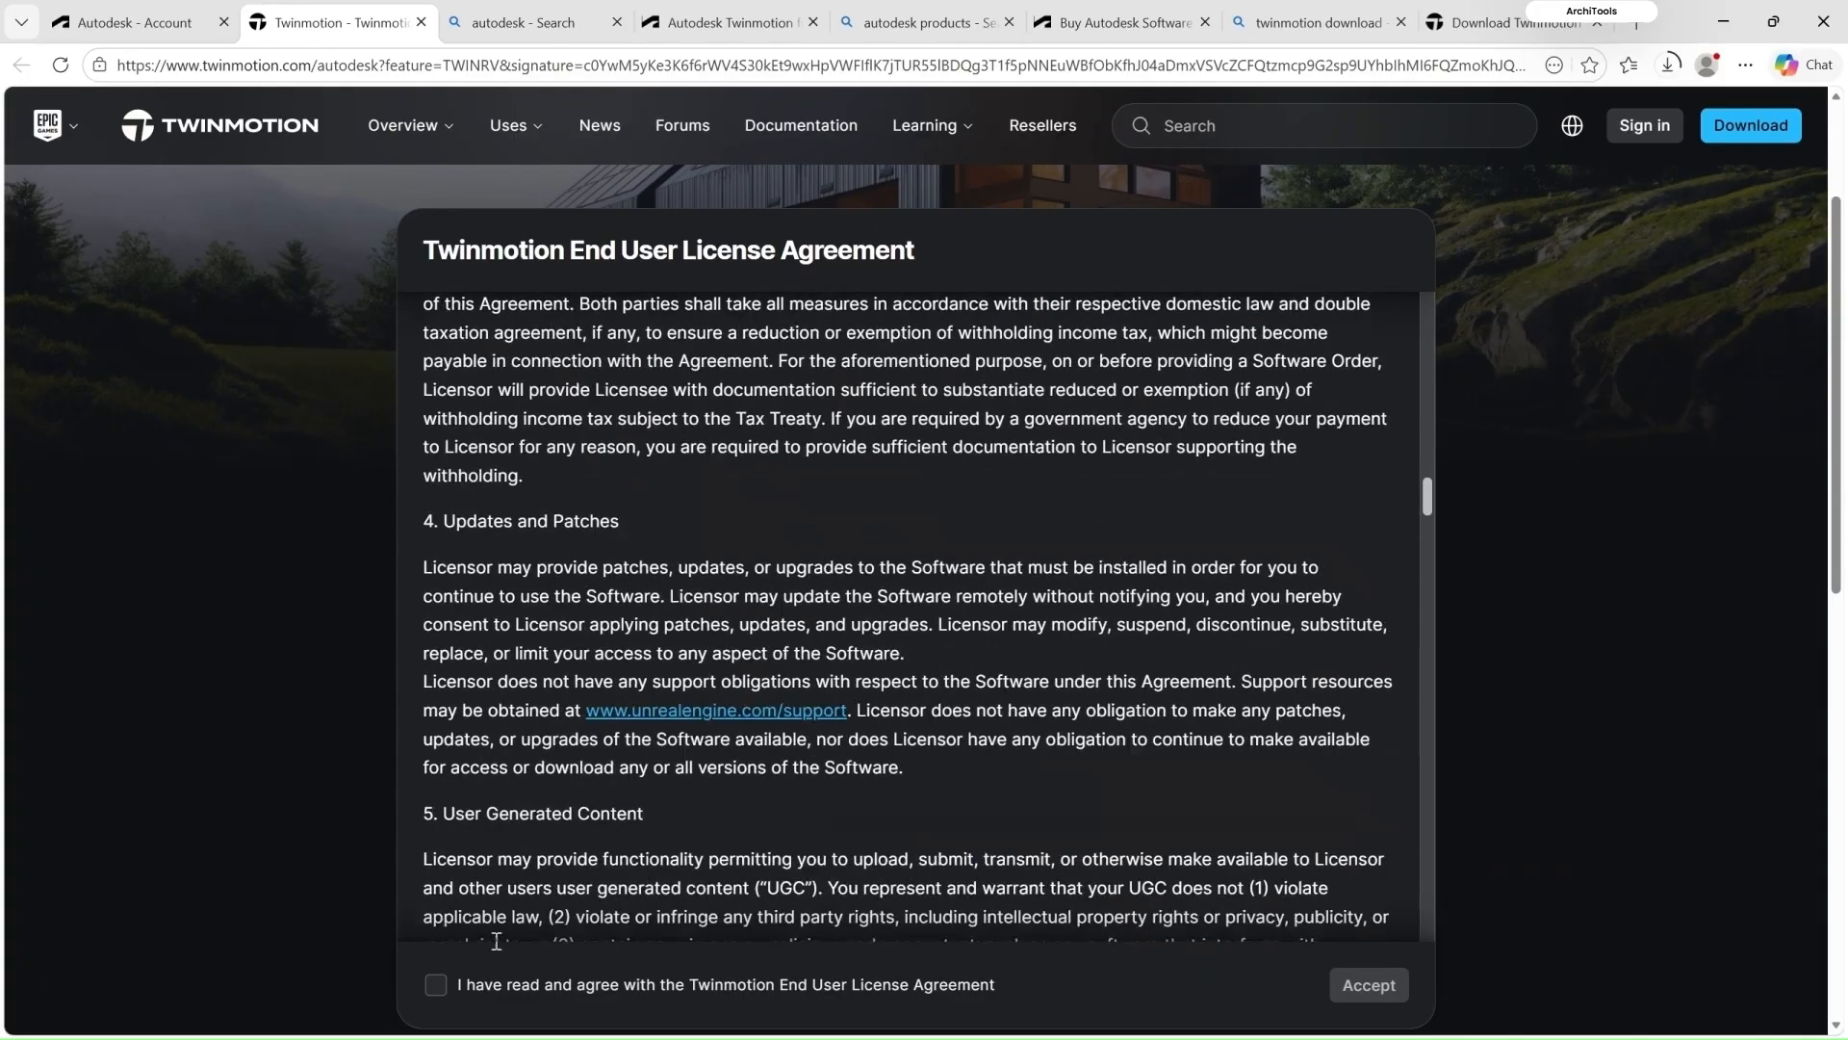
{"action": "left_click", "coordinate": [435, 984]}
{"action": "left_click", "coordinate": [1369, 984]}
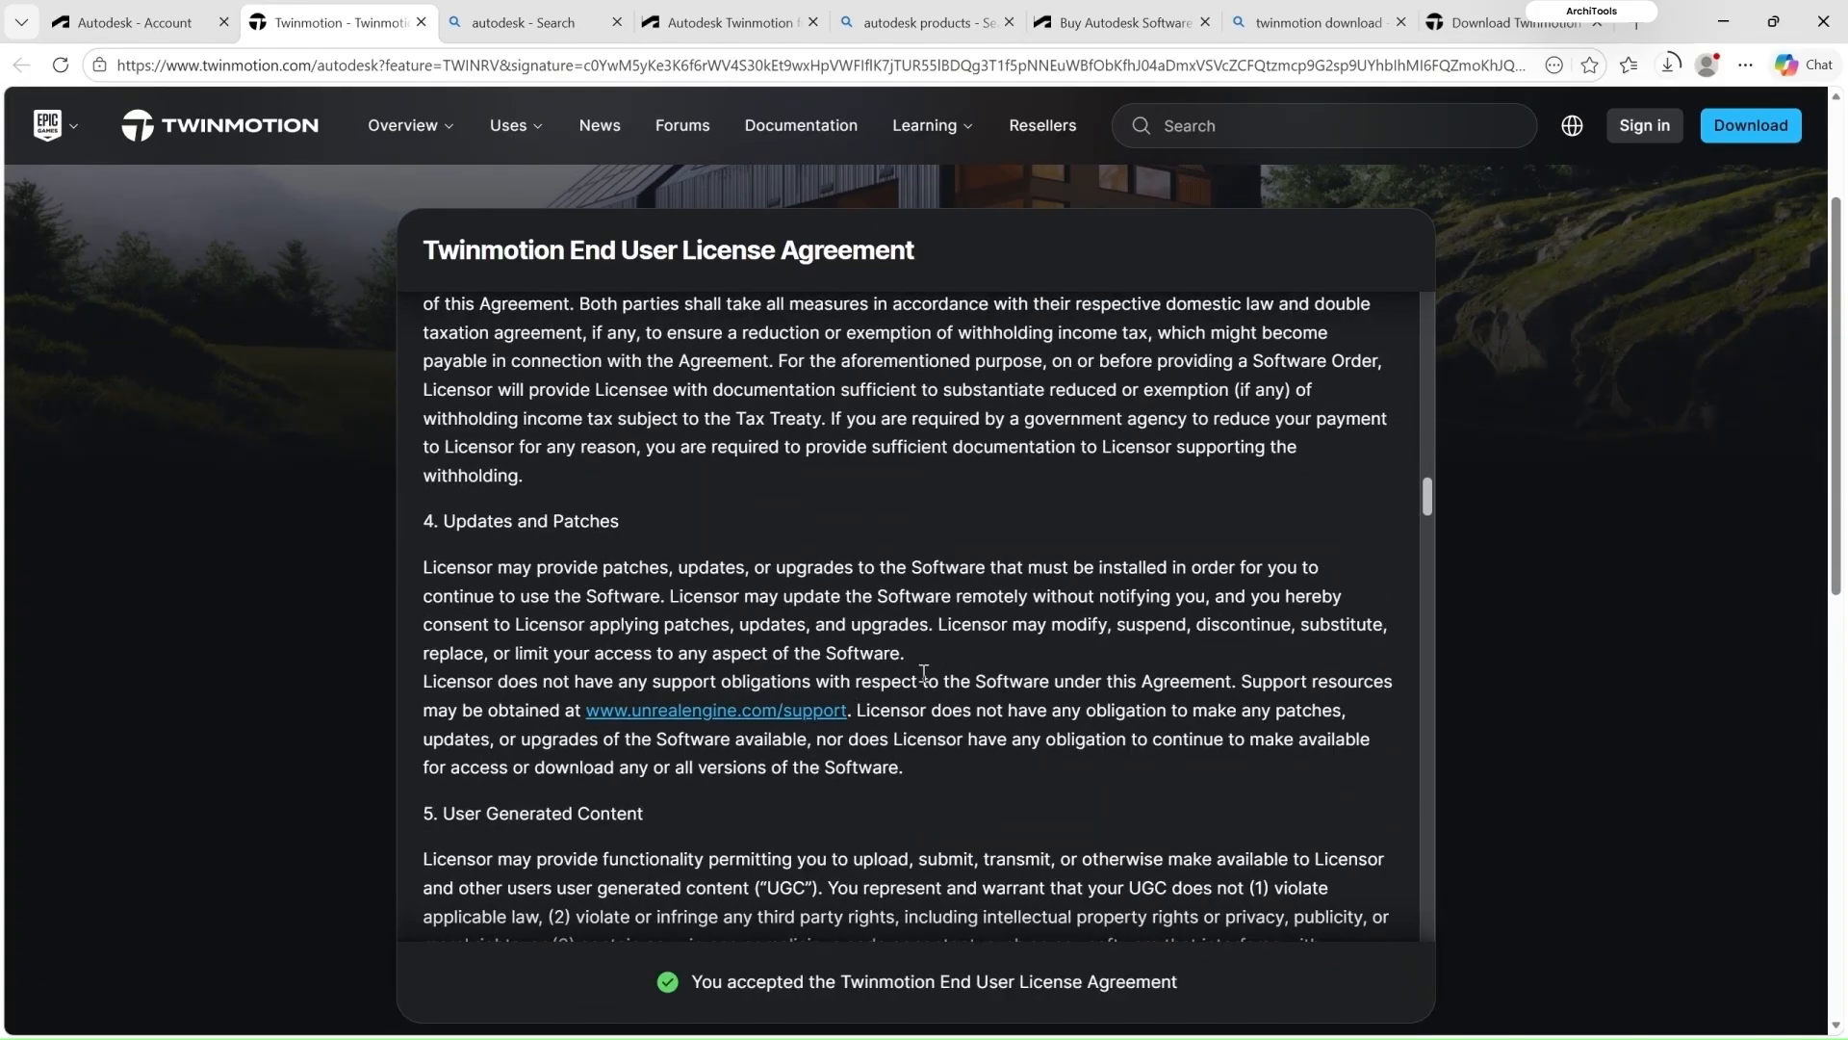
Step: Check the version compatibility list and download the Twinmotion 2023.2.3 for Revit 2024.2 installer
{"action": "scroll", "coordinate": [924, 632], "scroll_direction": "down", "scroll_amount": 5}
{"action": "scroll", "coordinate": [924, 632], "scroll_direction": "down", "scroll_amount": 10}
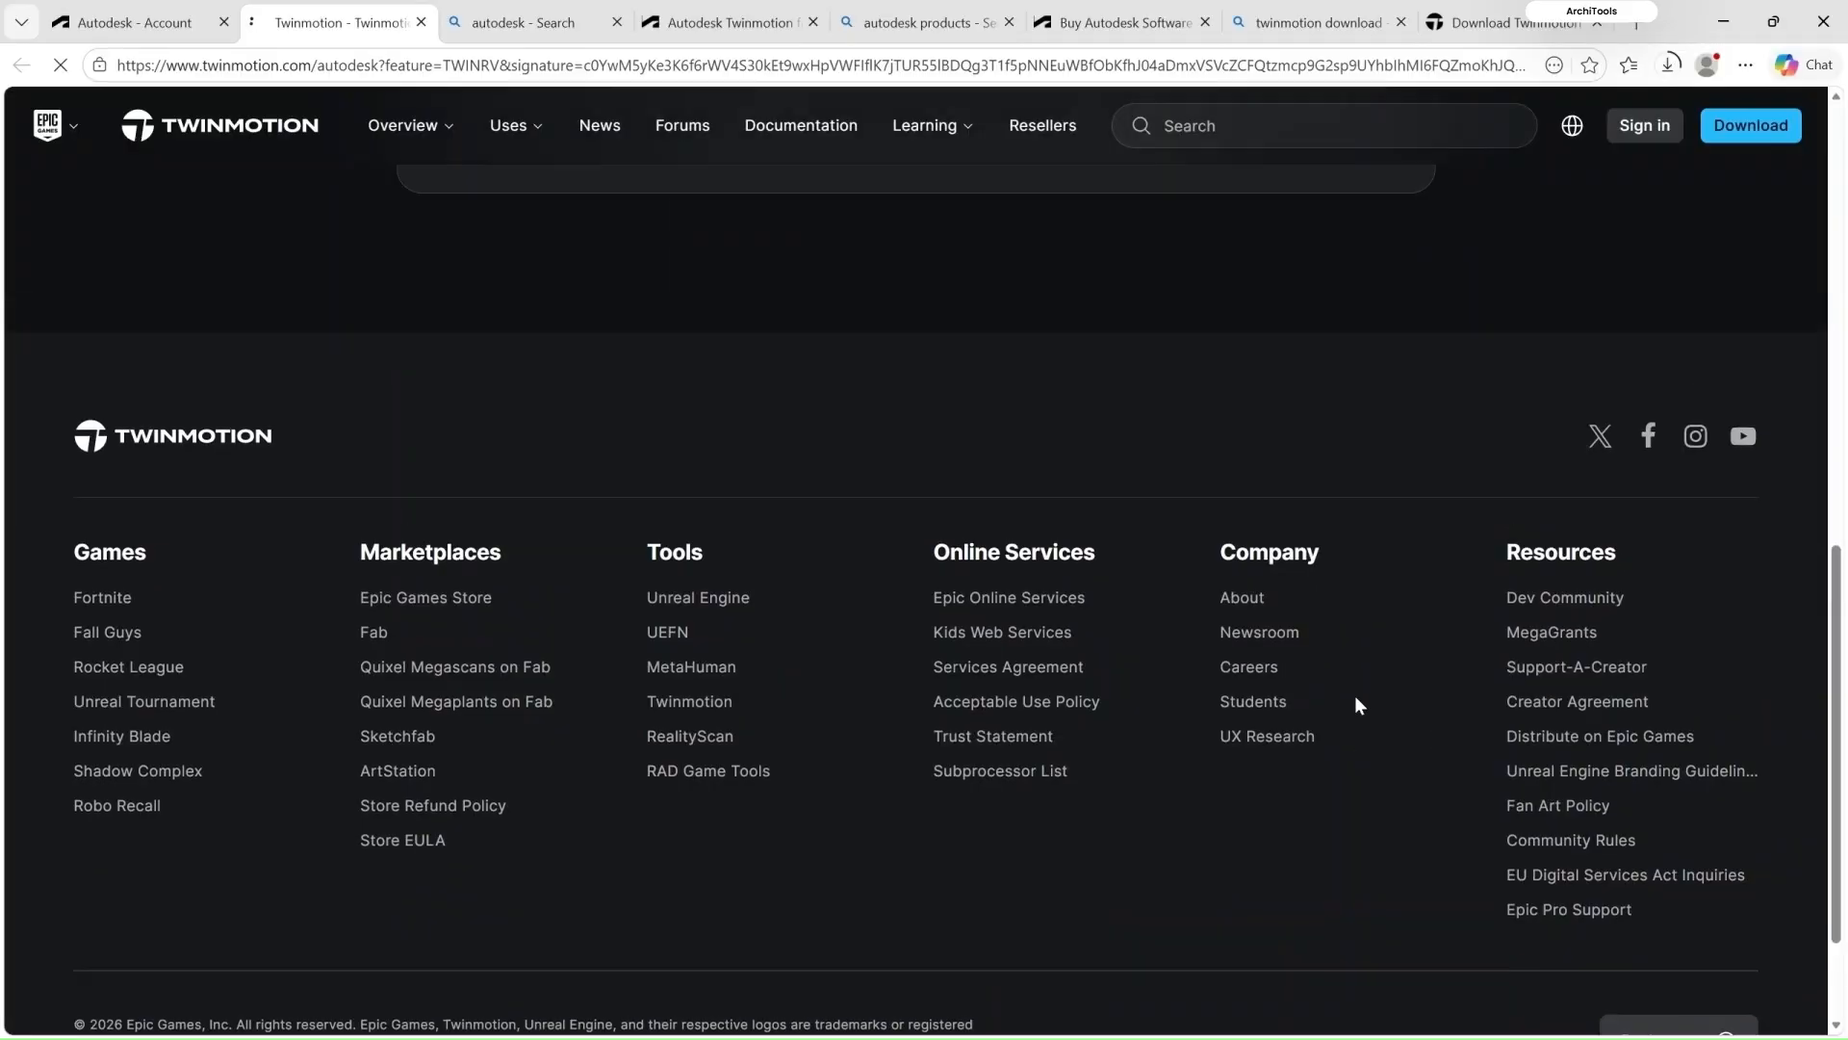
{"action": "scroll", "coordinate": [911, 633], "scroll_direction": "up", "scroll_amount": 2}
{"action": "scroll", "coordinate": [904, 593], "scroll_direction": "down", "scroll_amount": 1}
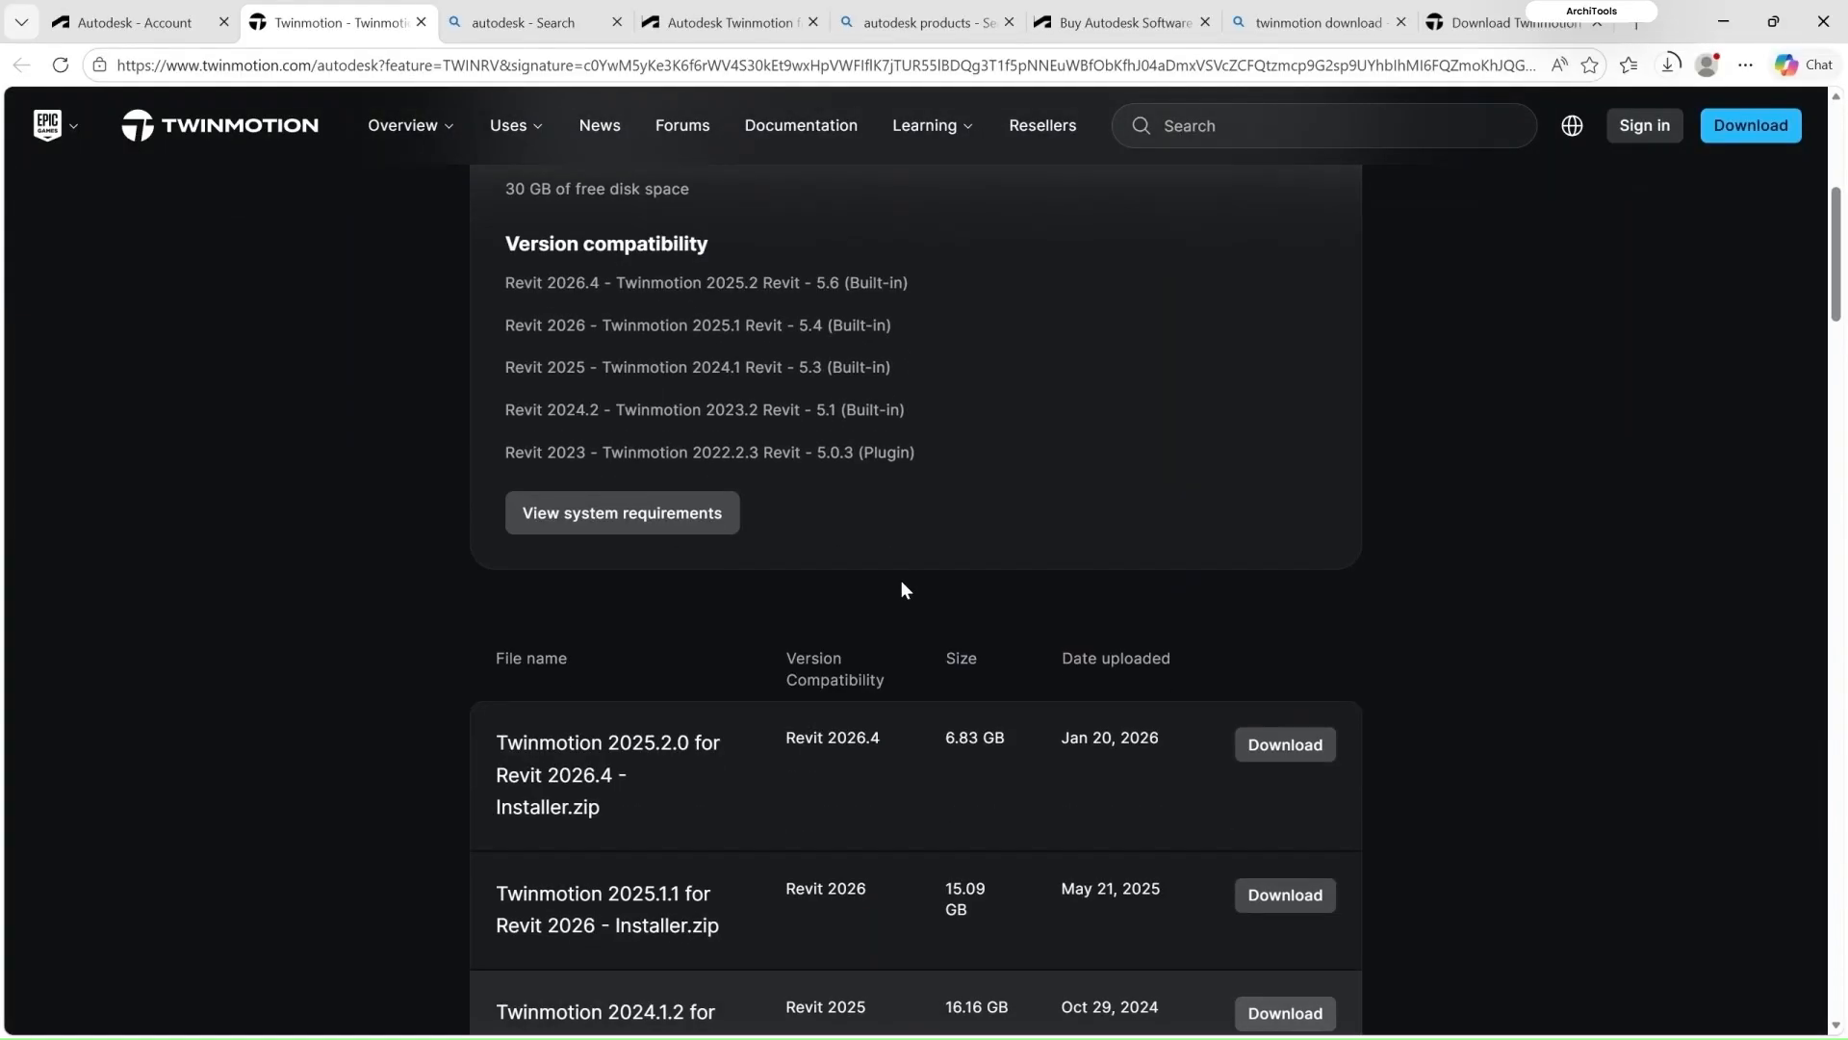
{"action": "scroll", "coordinate": [841, 568], "scroll_direction": "down", "scroll_amount": 1}
{"action": "scroll", "coordinate": [745, 462], "scroll_direction": "up", "scroll_amount": 3}
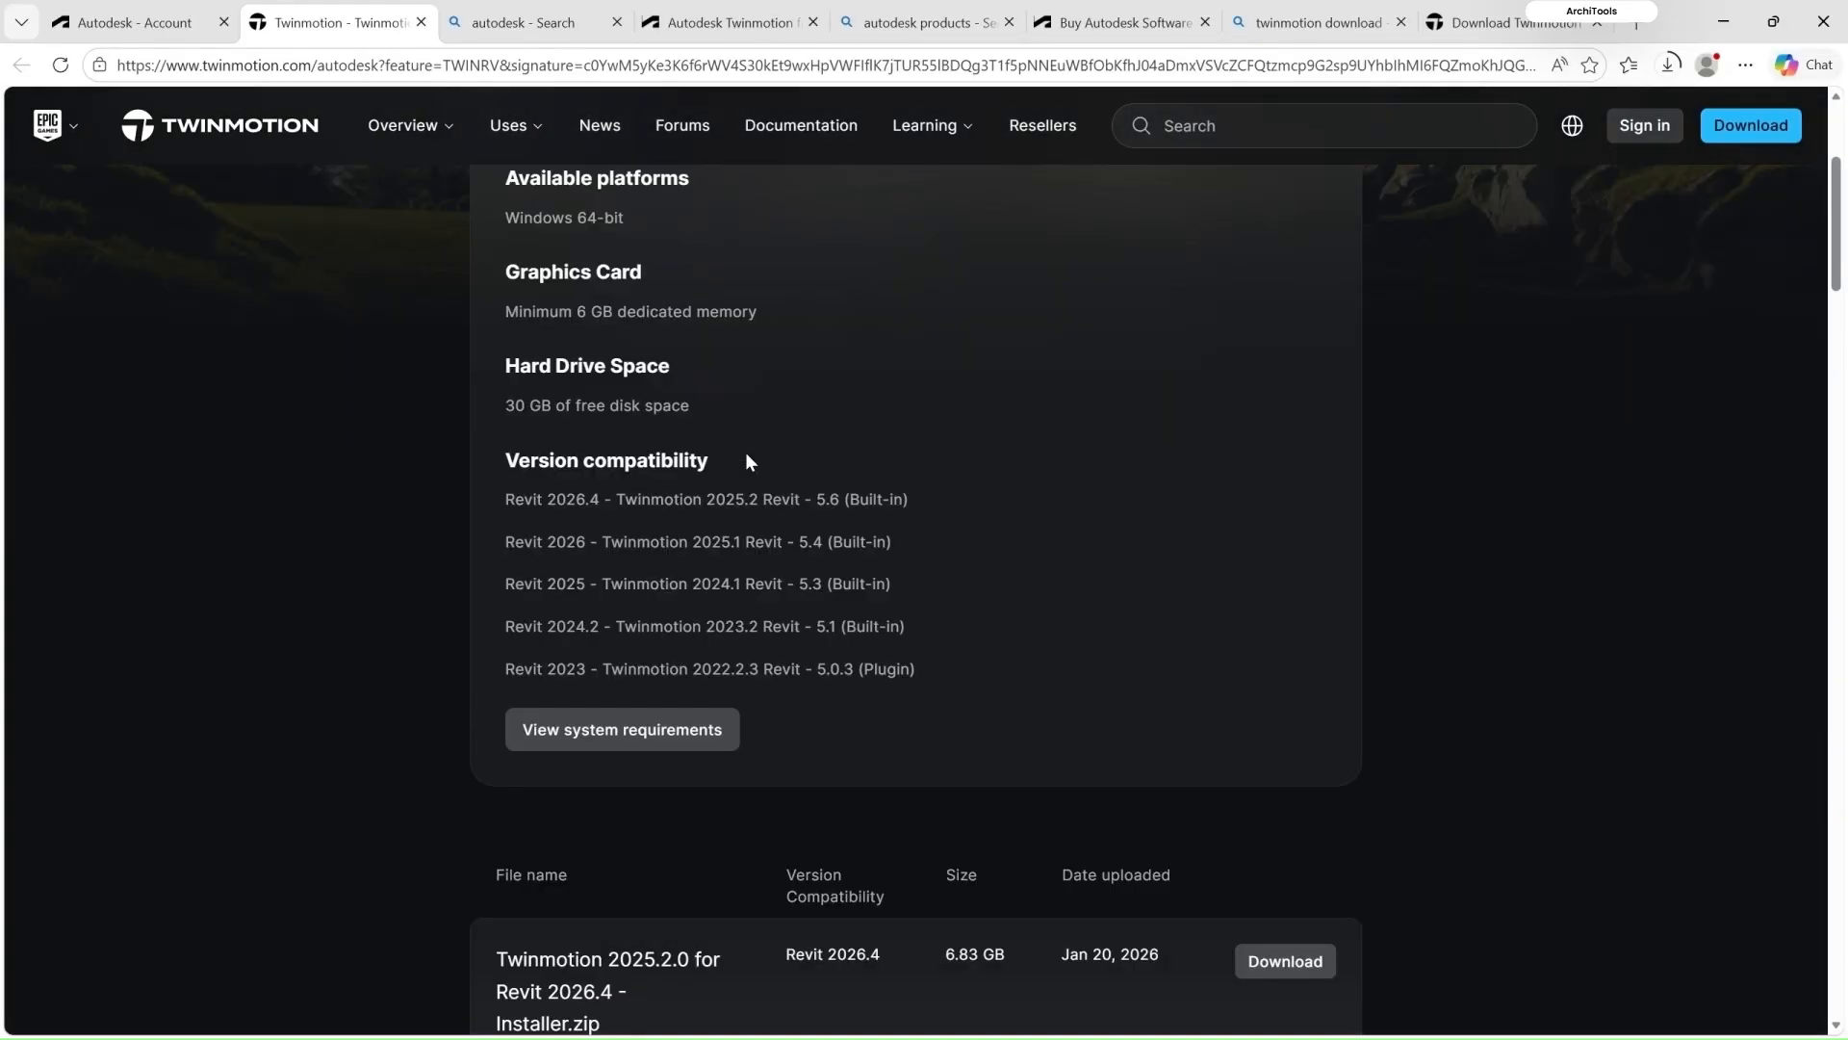
{"action": "scroll", "coordinate": [789, 500], "scroll_direction": "down", "scroll_amount": 6}
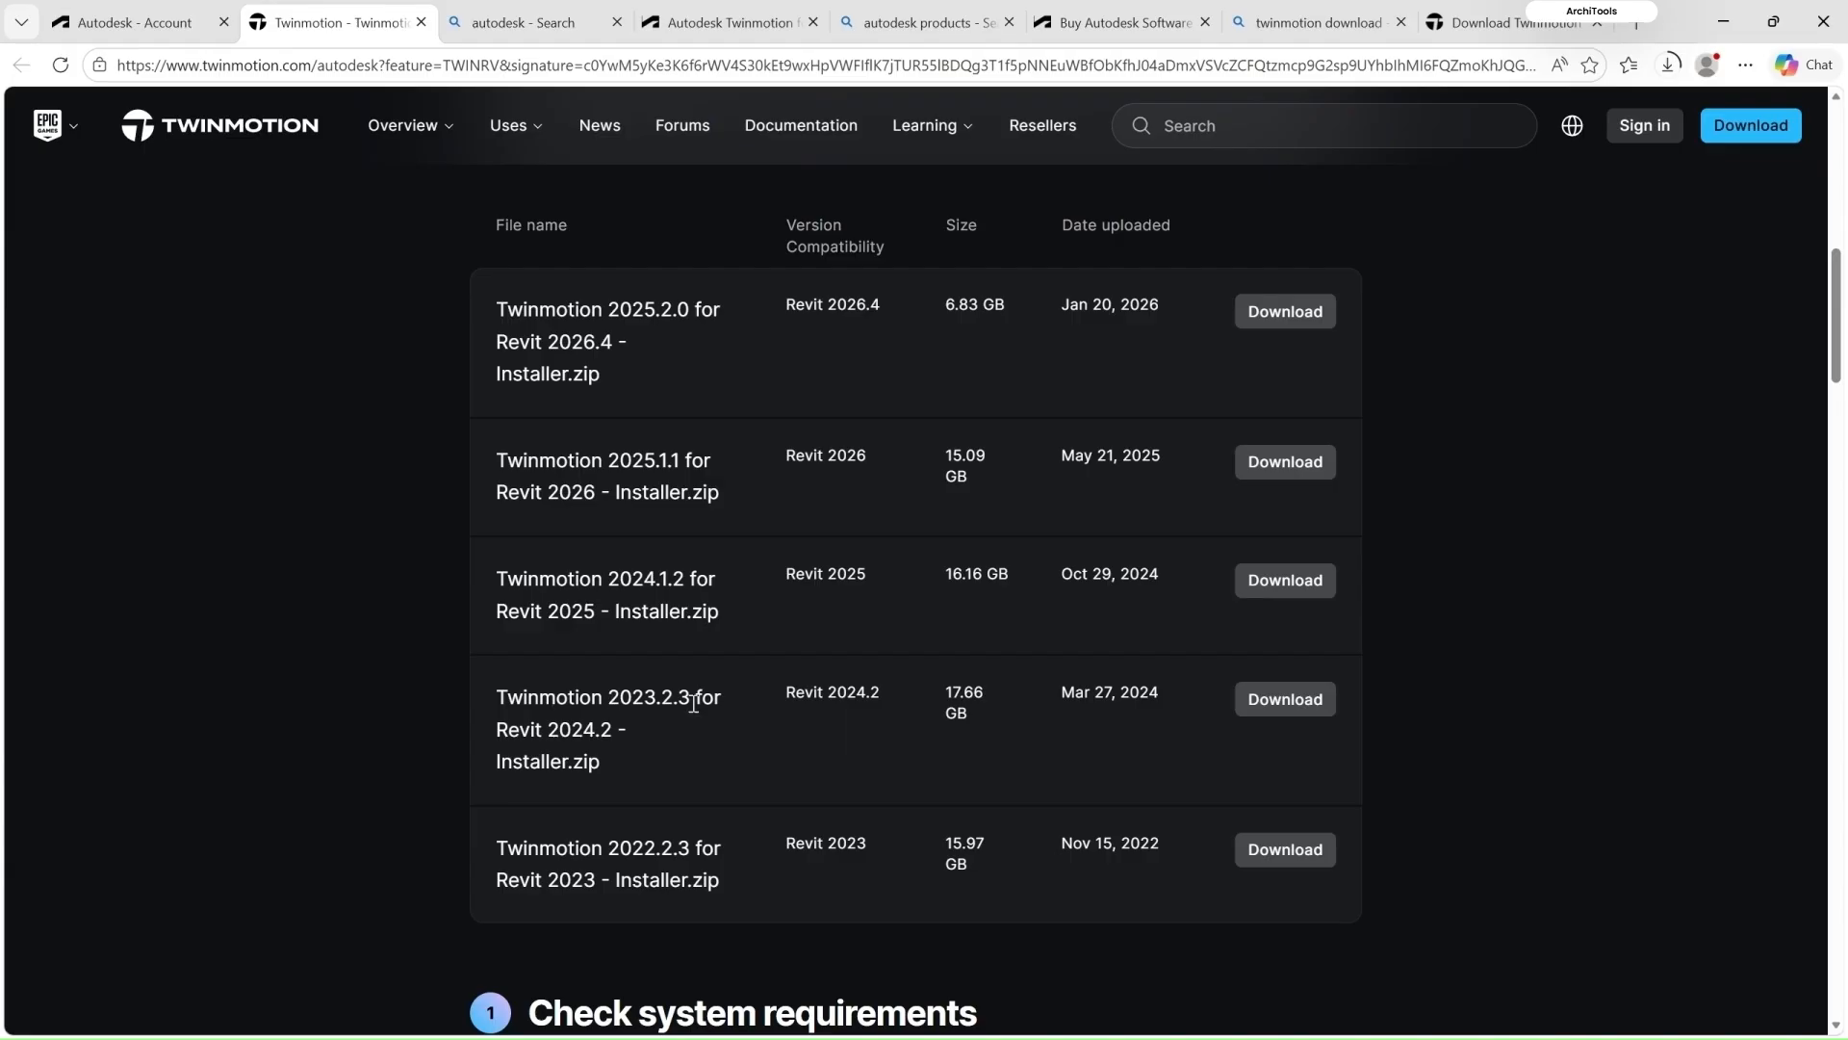
{"action": "left_click", "coordinate": [1283, 702]}
Step: Run TwinmotionRevitSetup from the extracted installer folder, accept the license terms and install Twinmotion 2023.2 For Revit in the default location
{"action": "mouse_move", "coordinate": [282, 15]}
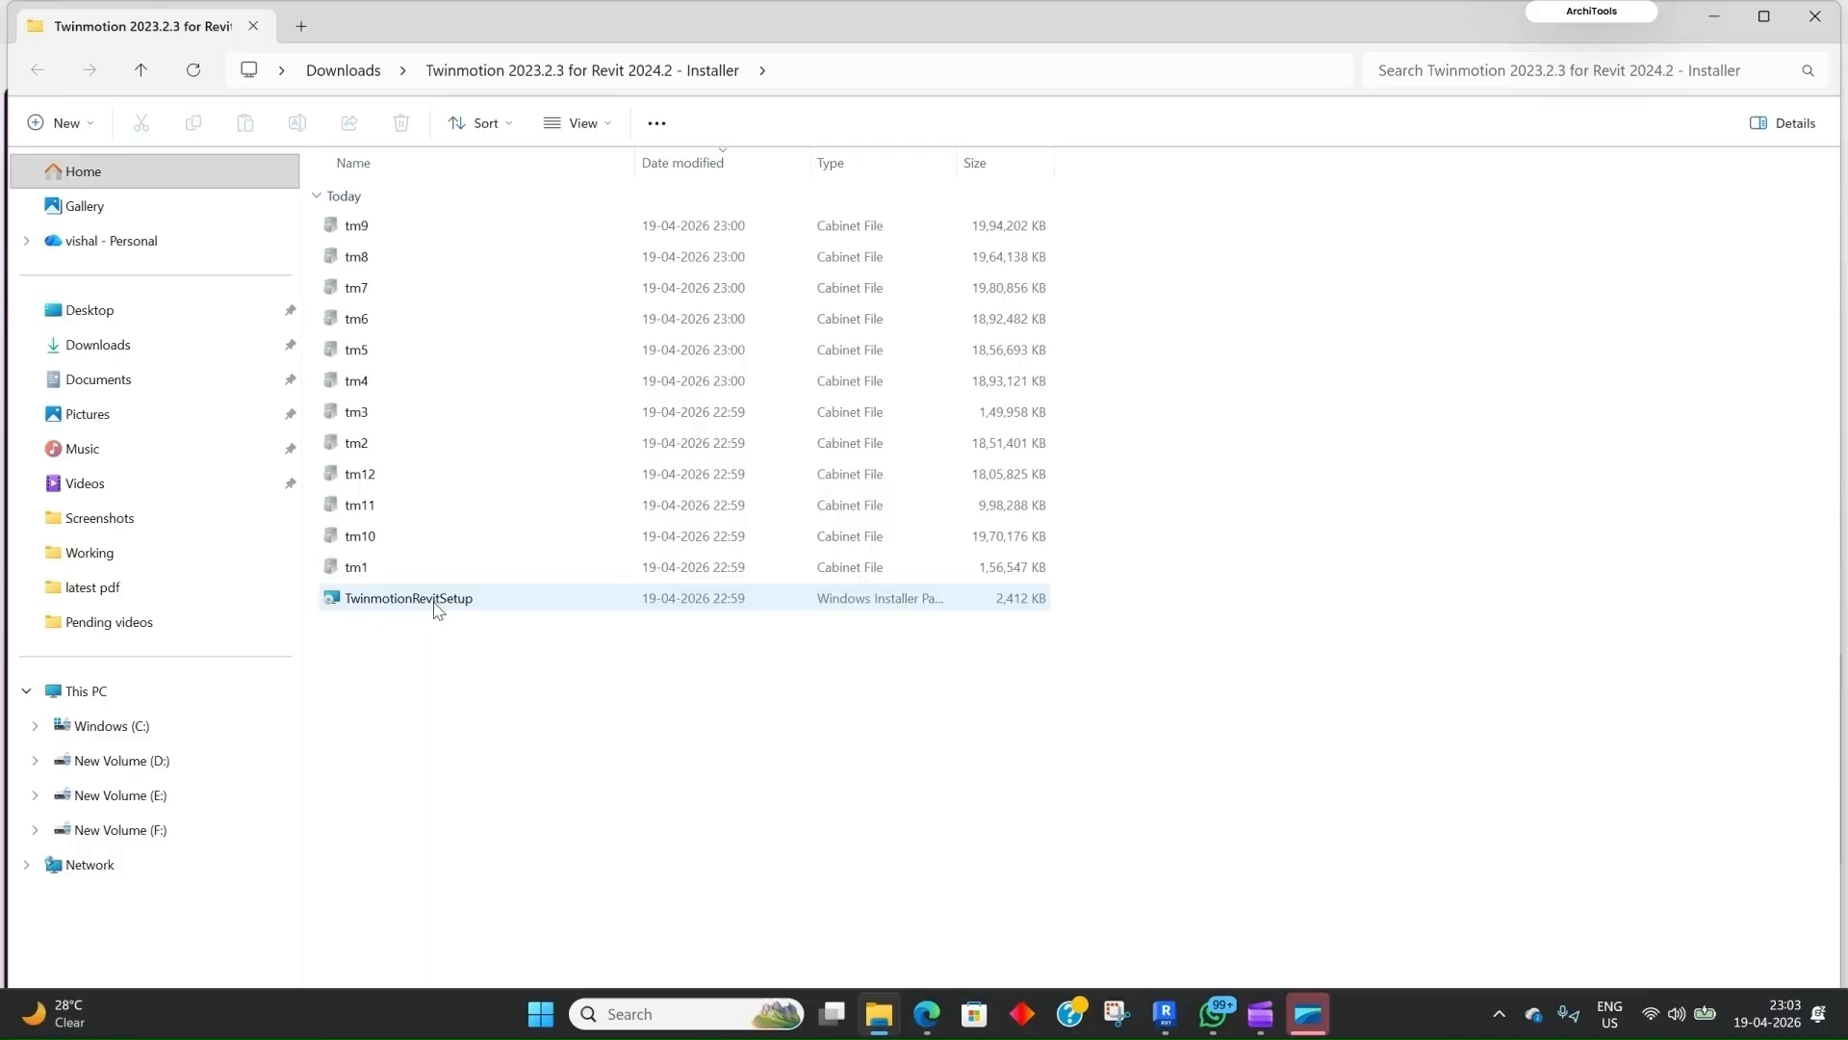
{"action": "left_click", "coordinate": [436, 598]}
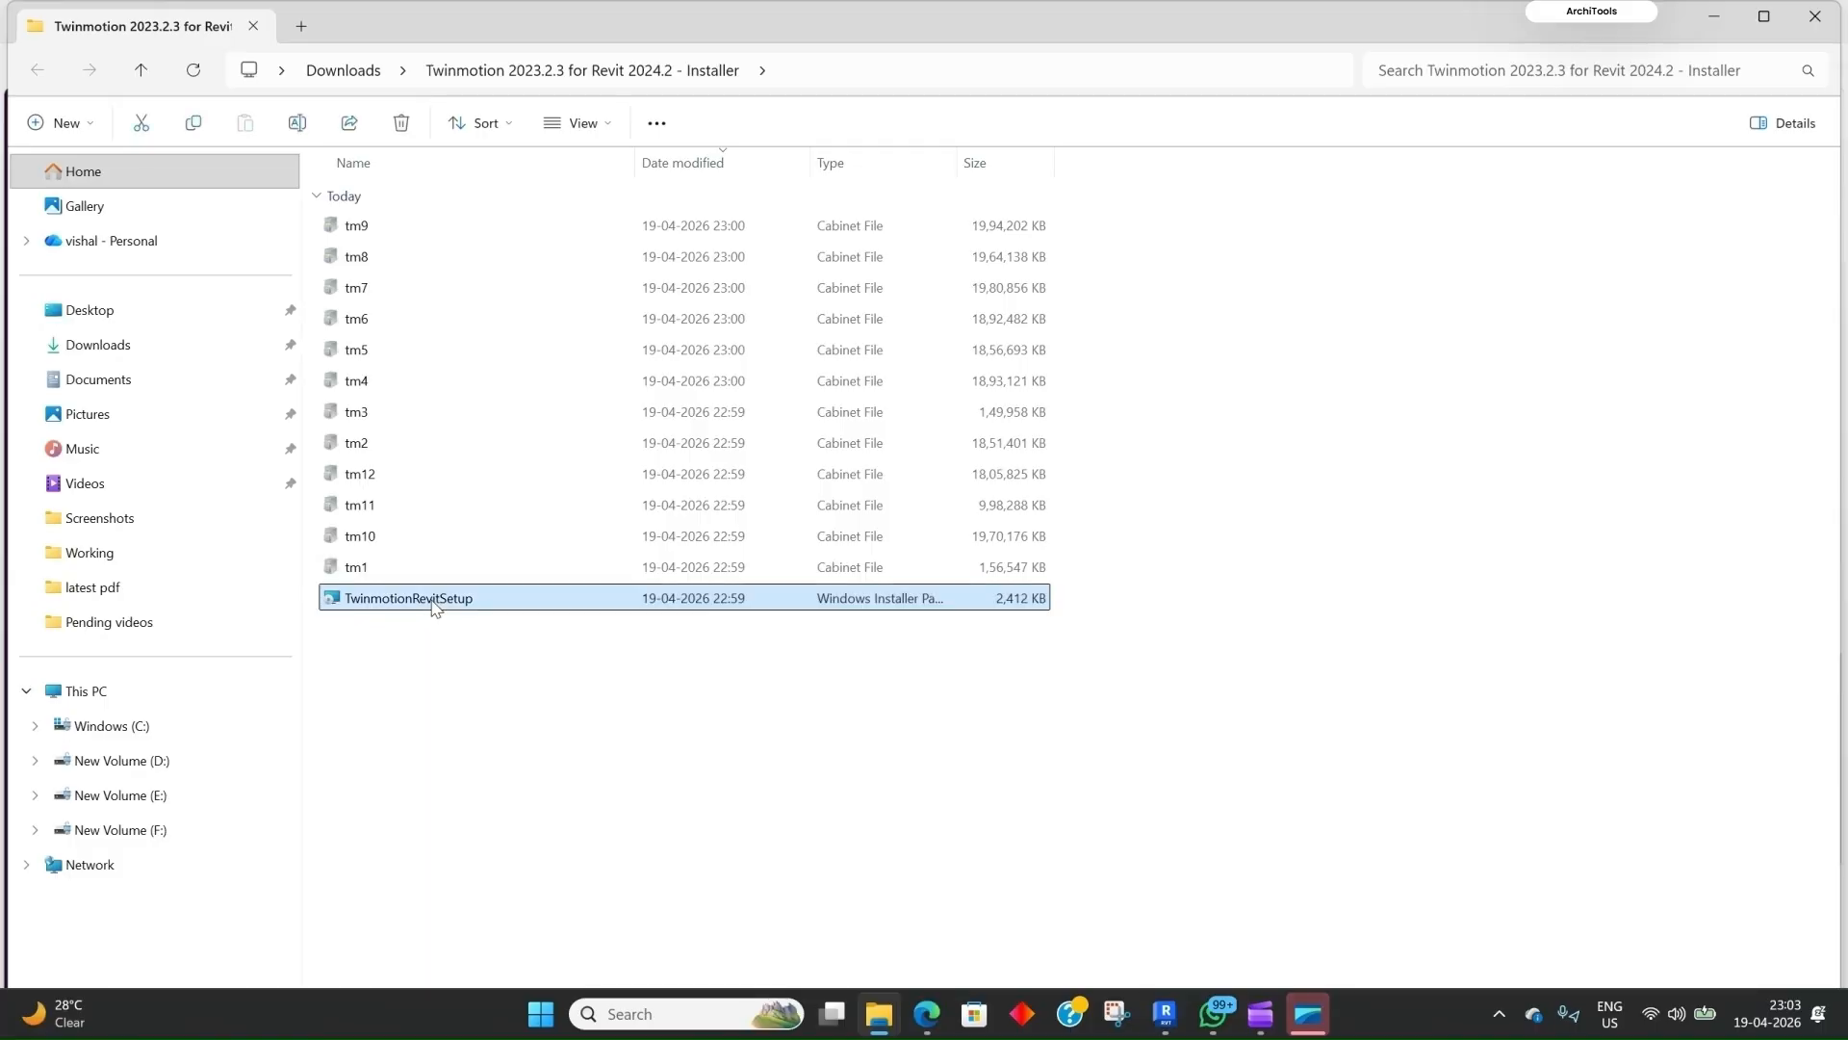
{"action": "double_click", "coordinate": [436, 599]}
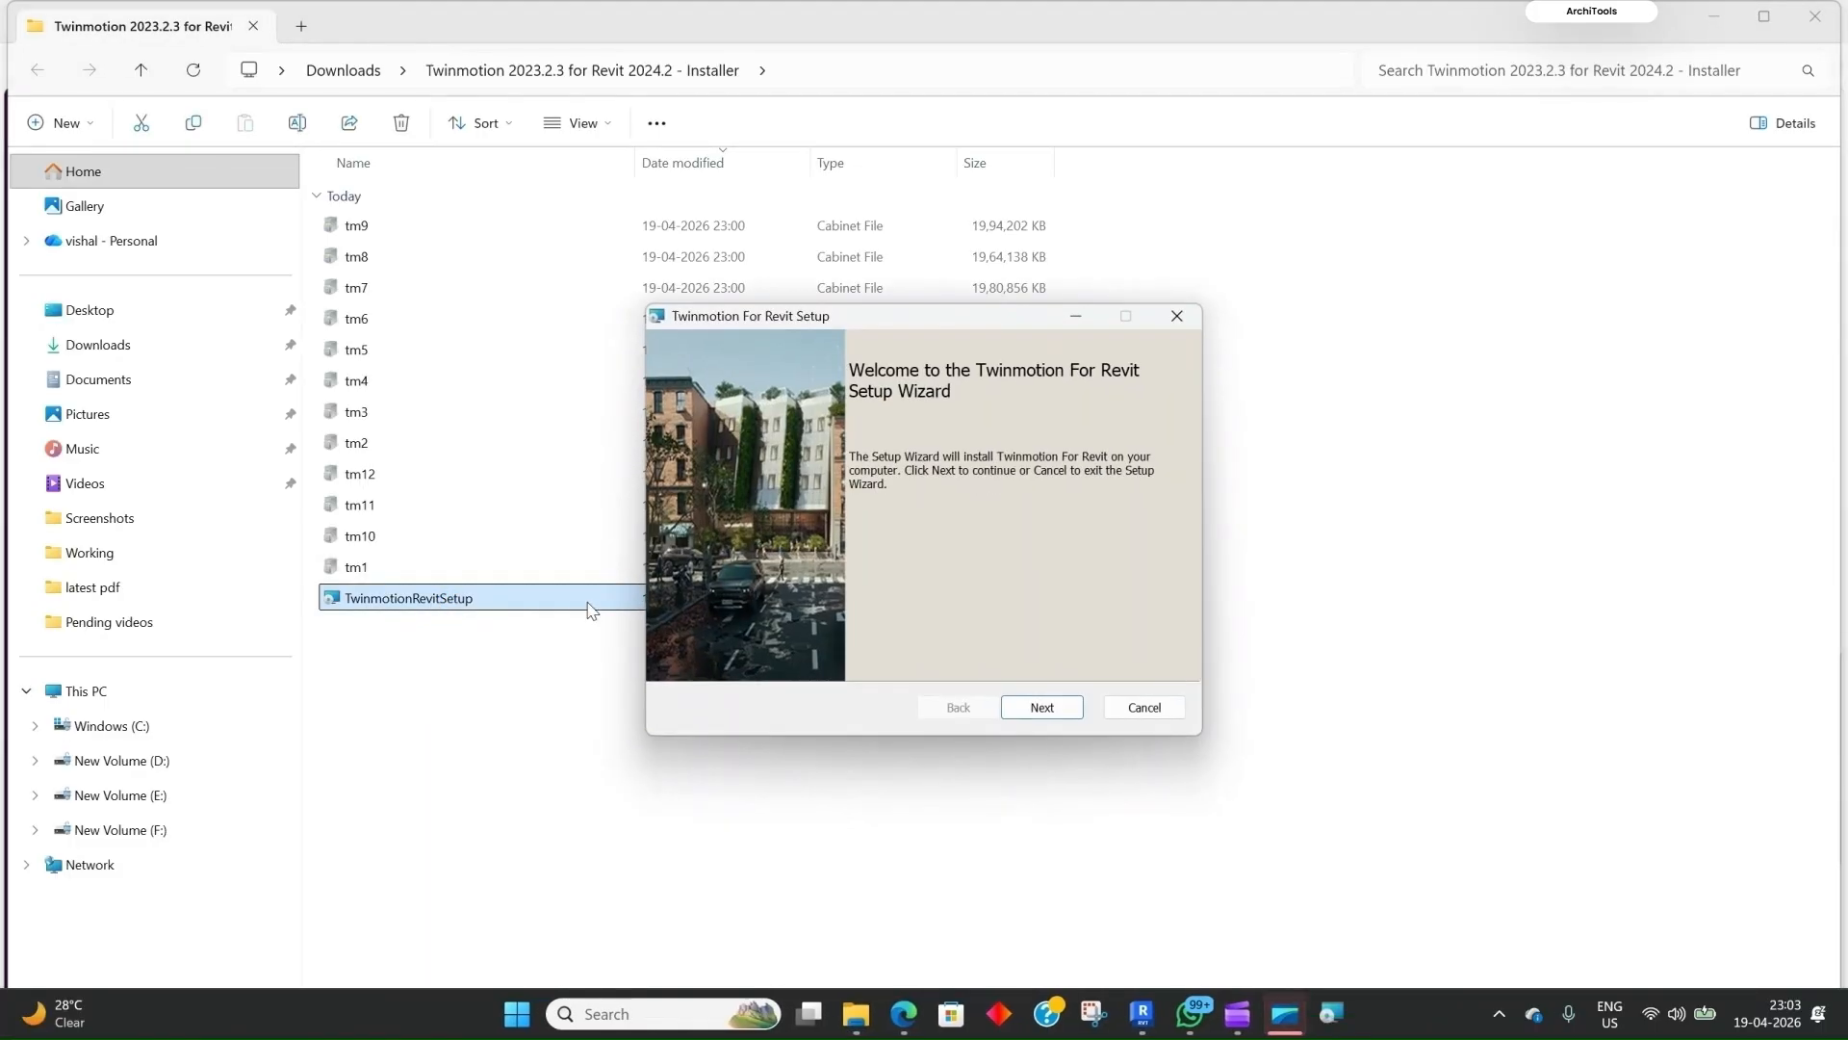
{"action": "left_click", "coordinate": [1056, 709]}
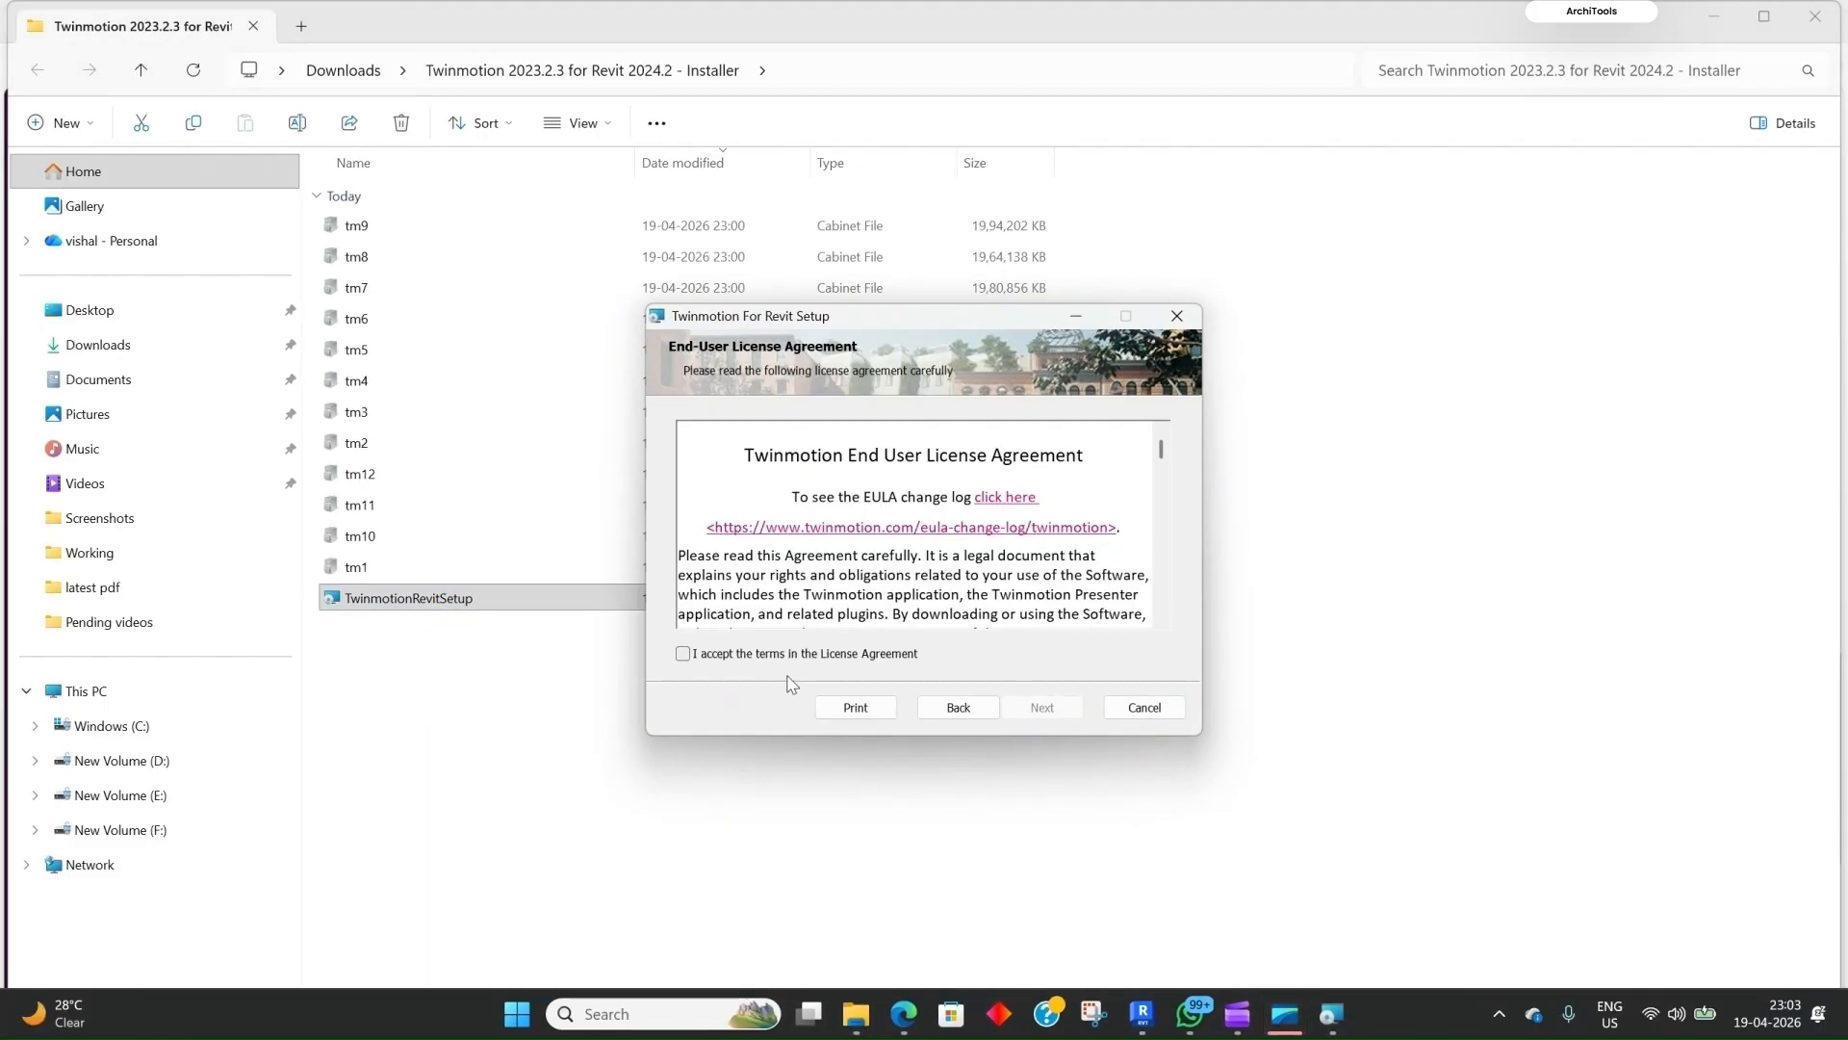
{"action": "left_click", "coordinate": [683, 654]}
{"action": "scroll", "coordinate": [992, 616], "scroll_direction": "down", "scroll_amount": 10}
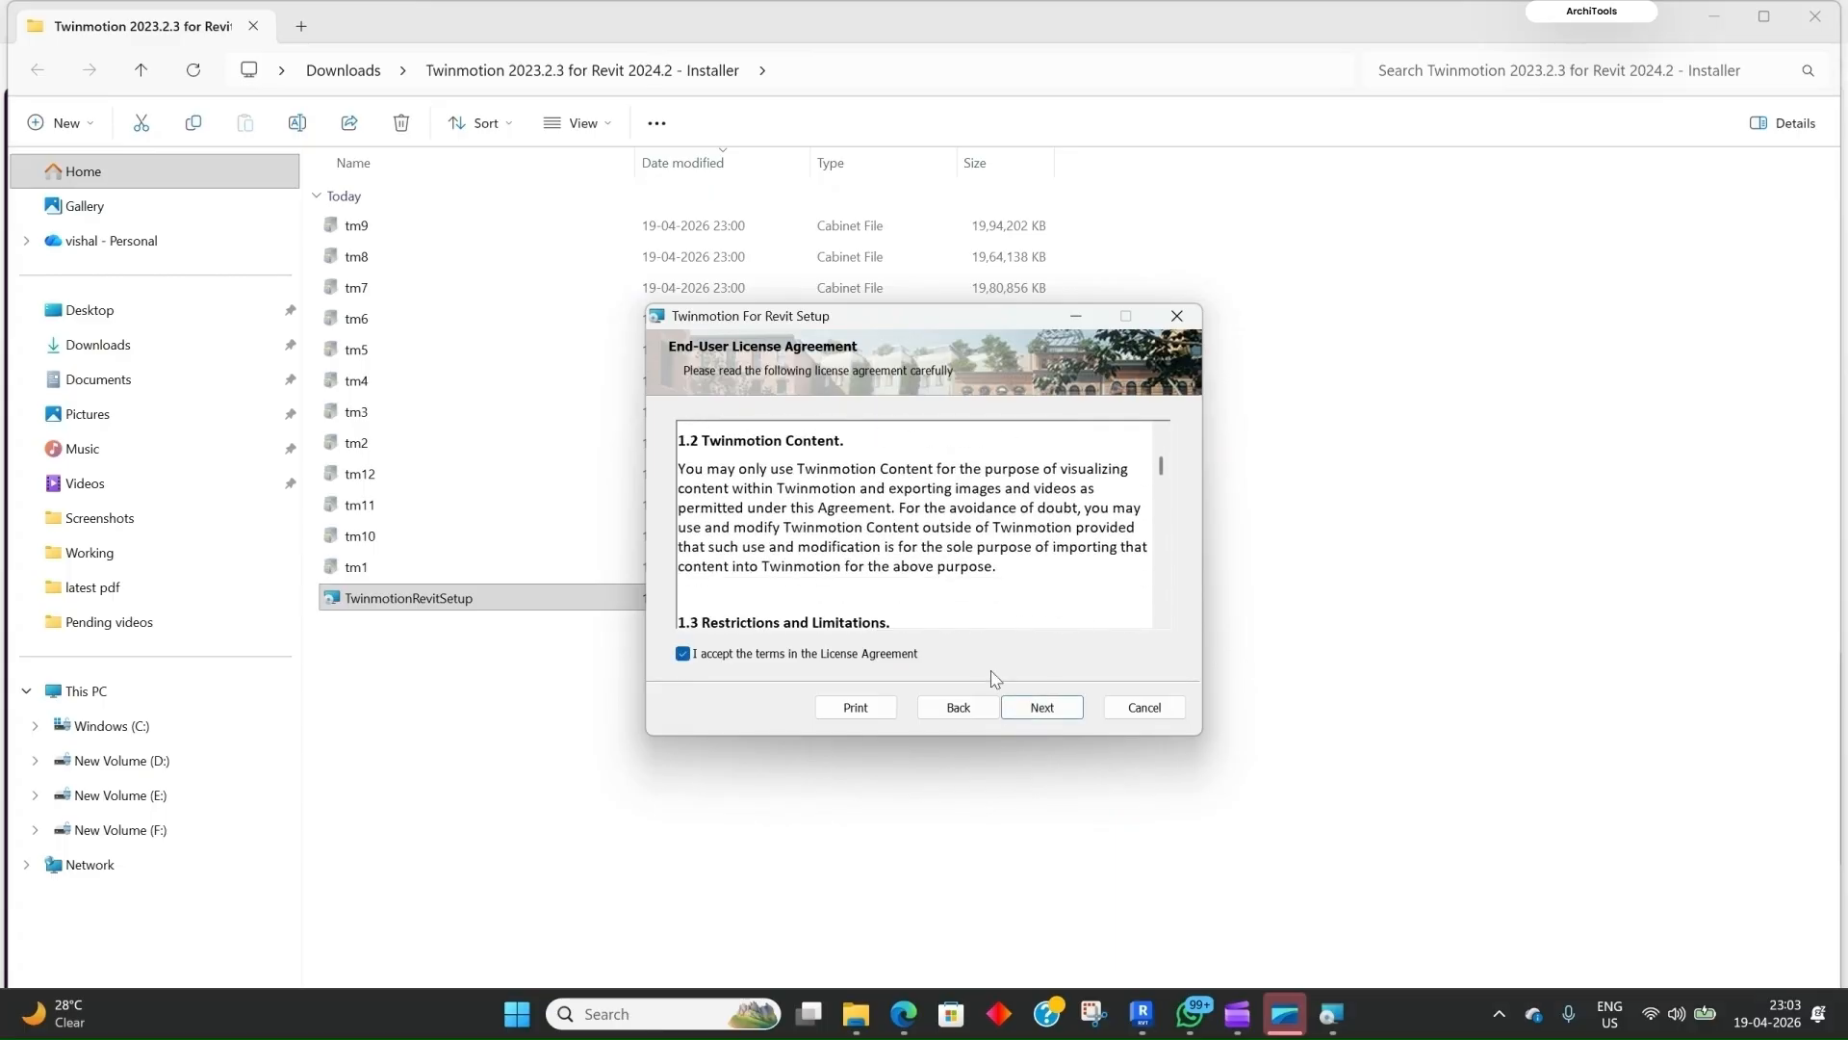
{"action": "left_click", "coordinate": [1042, 706]}
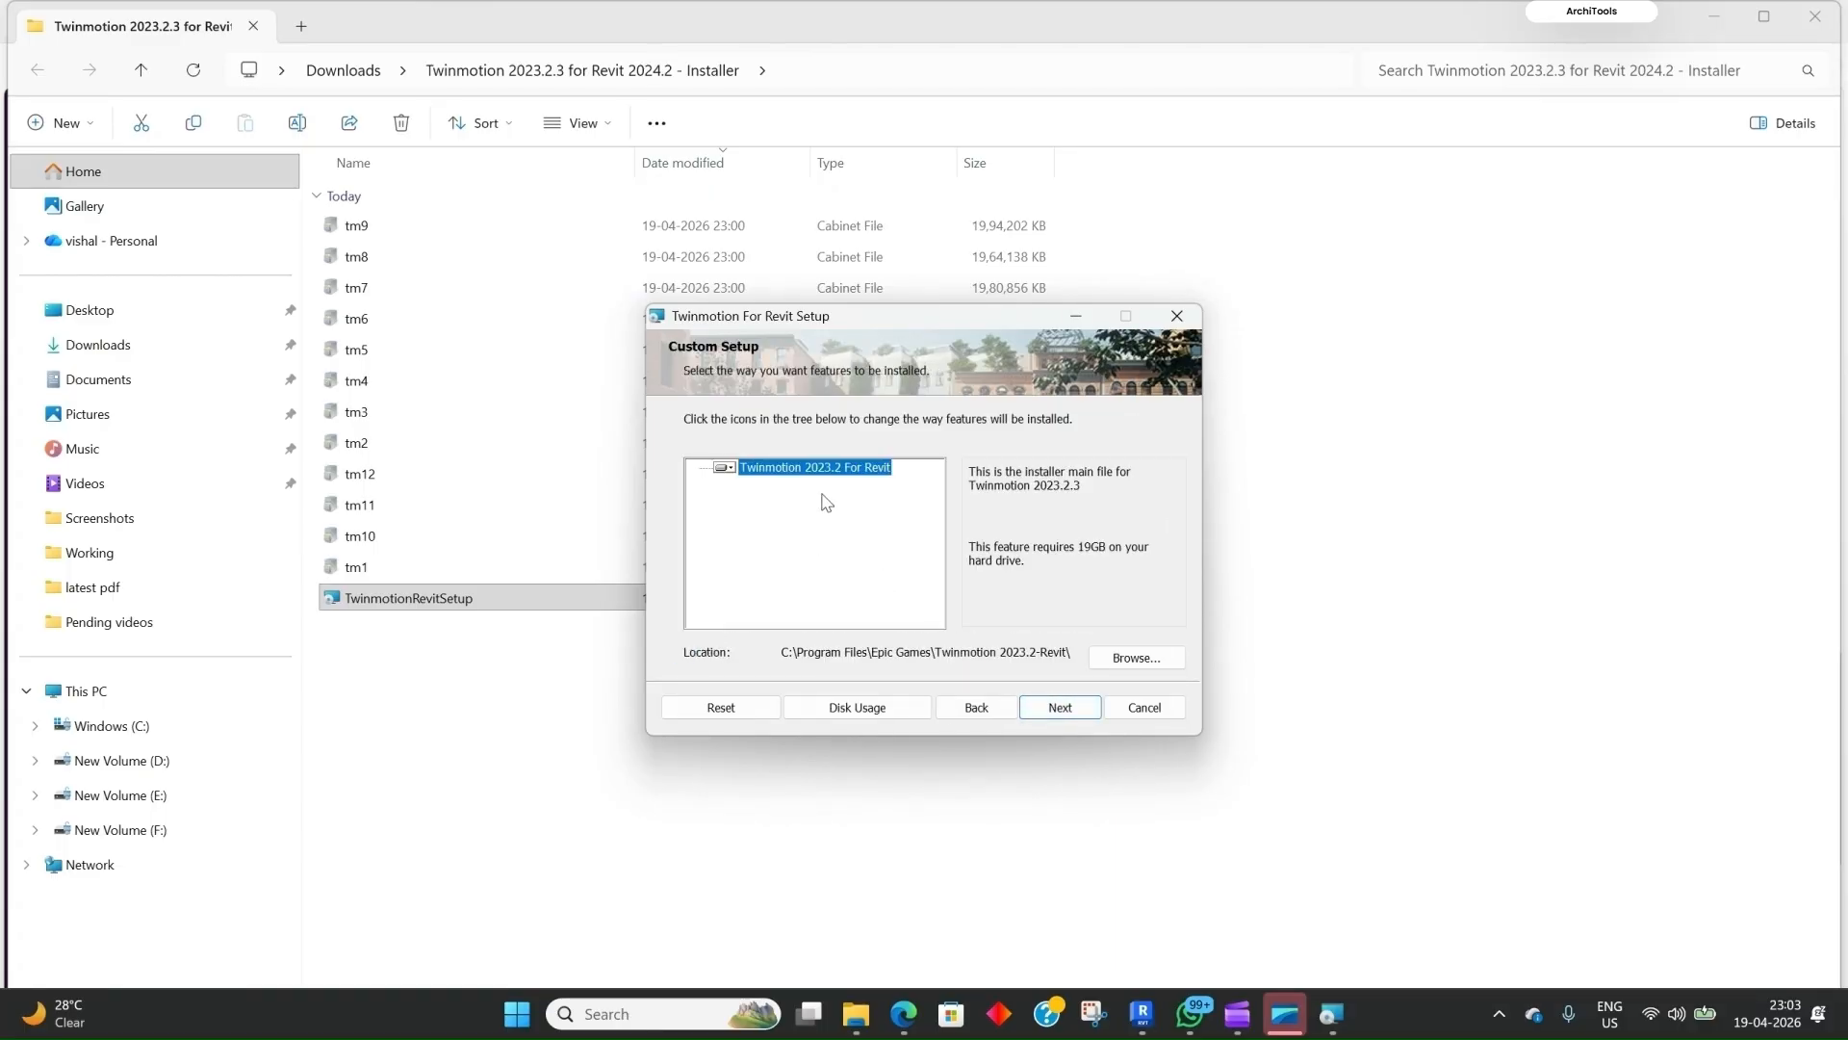
{"action": "left_click", "coordinate": [1062, 718]}
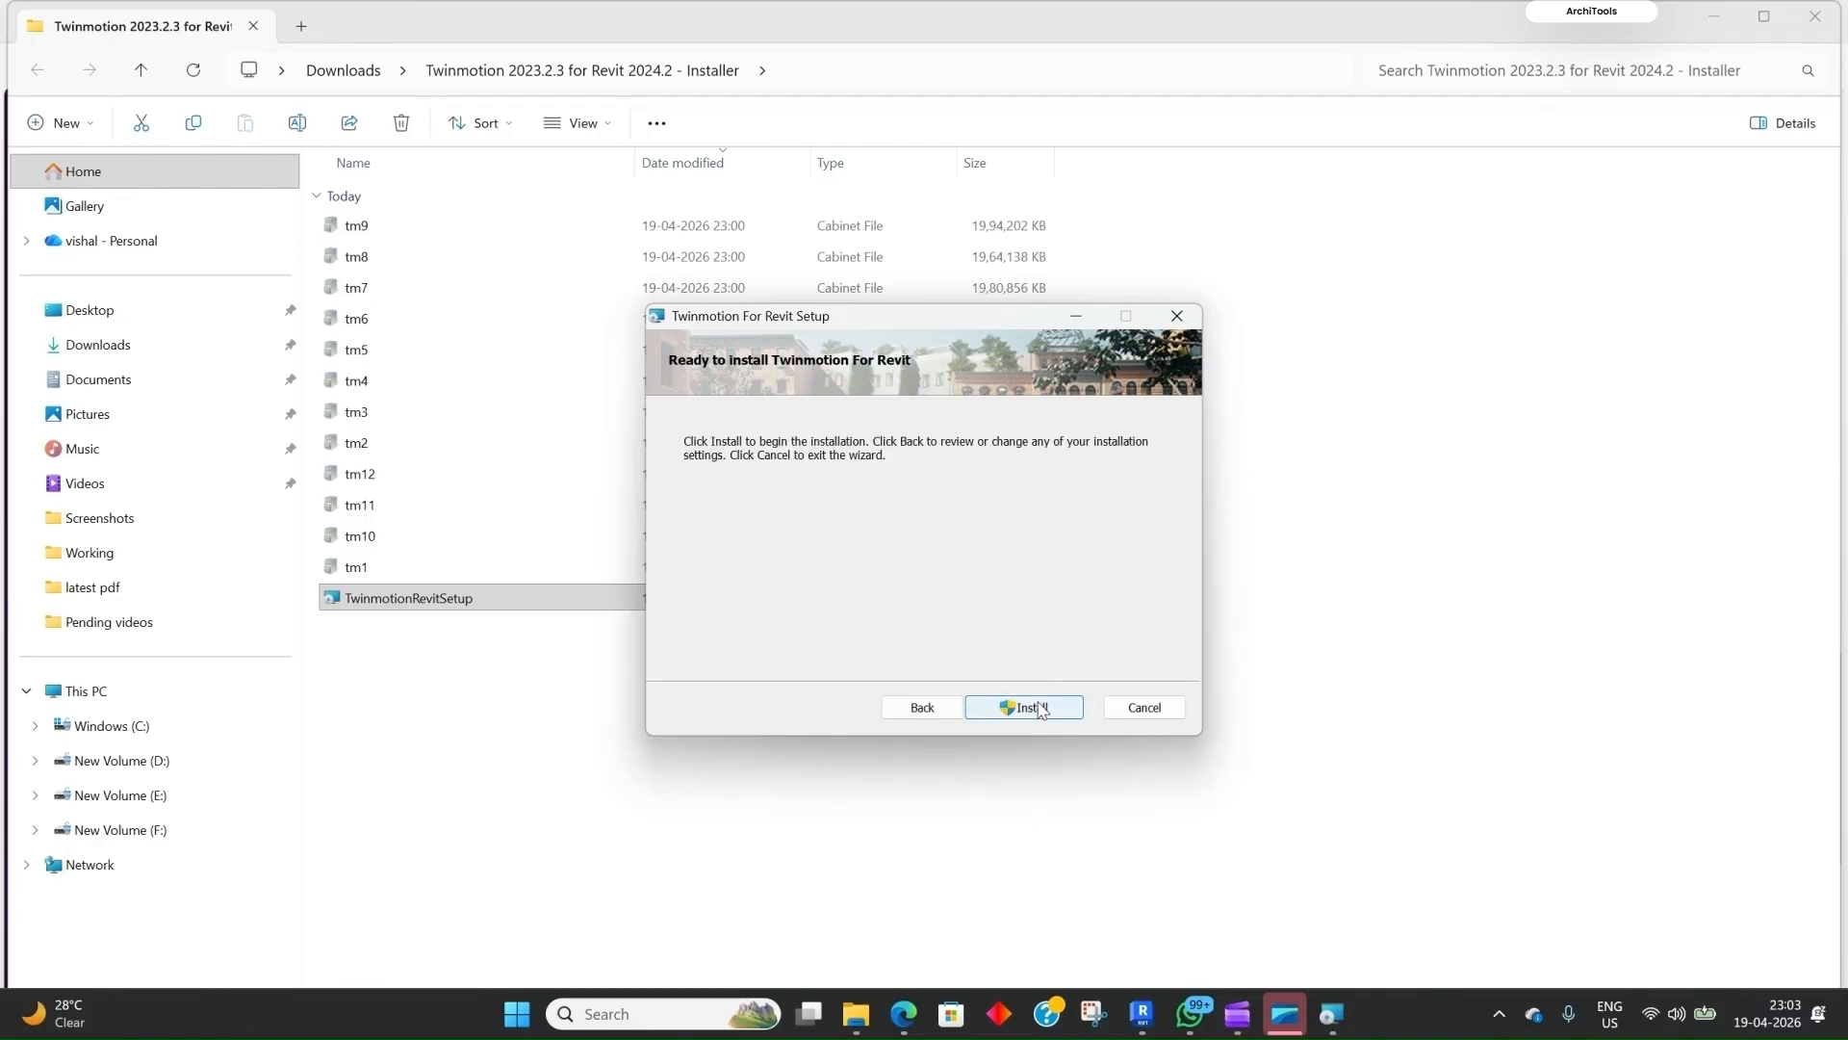
{"action": "left_click", "coordinate": [1038, 709]}
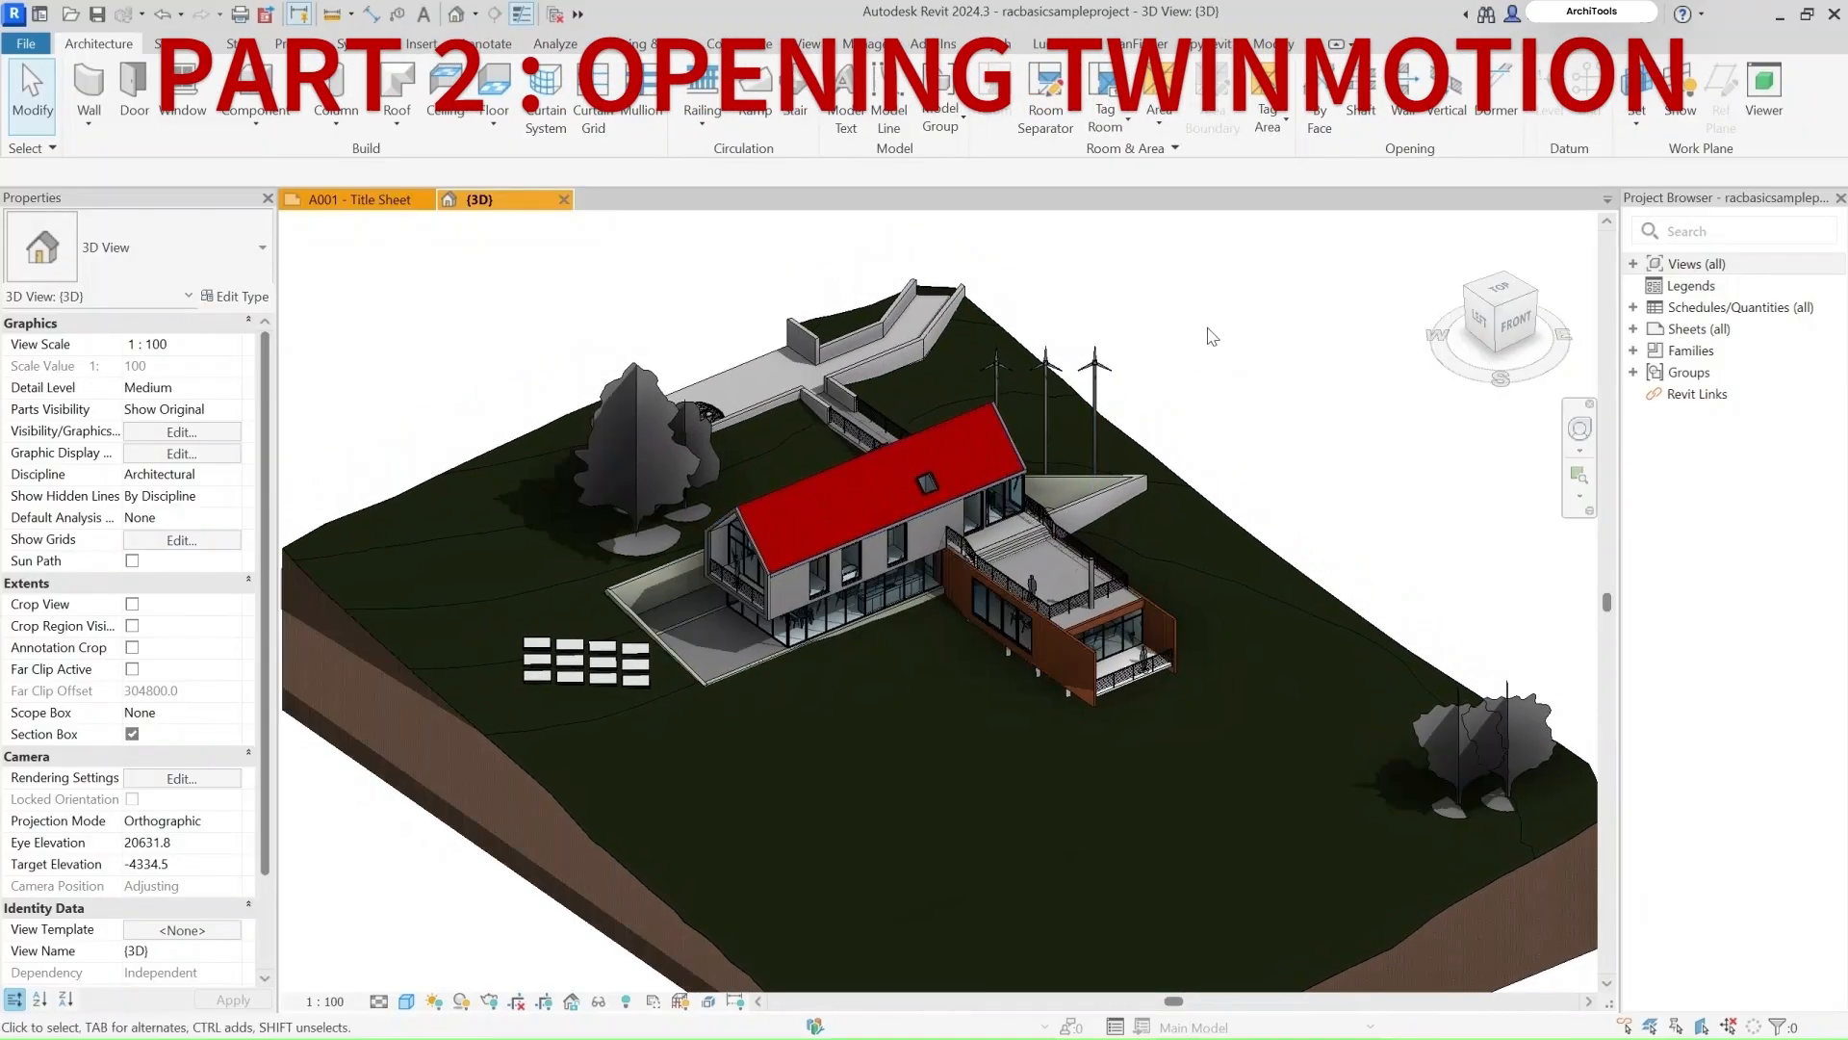
Step: Open the 3D view of the racbasicsampleproject model in Twinmotion from Revit
{"action": "left_click", "coordinate": [806, 45]}
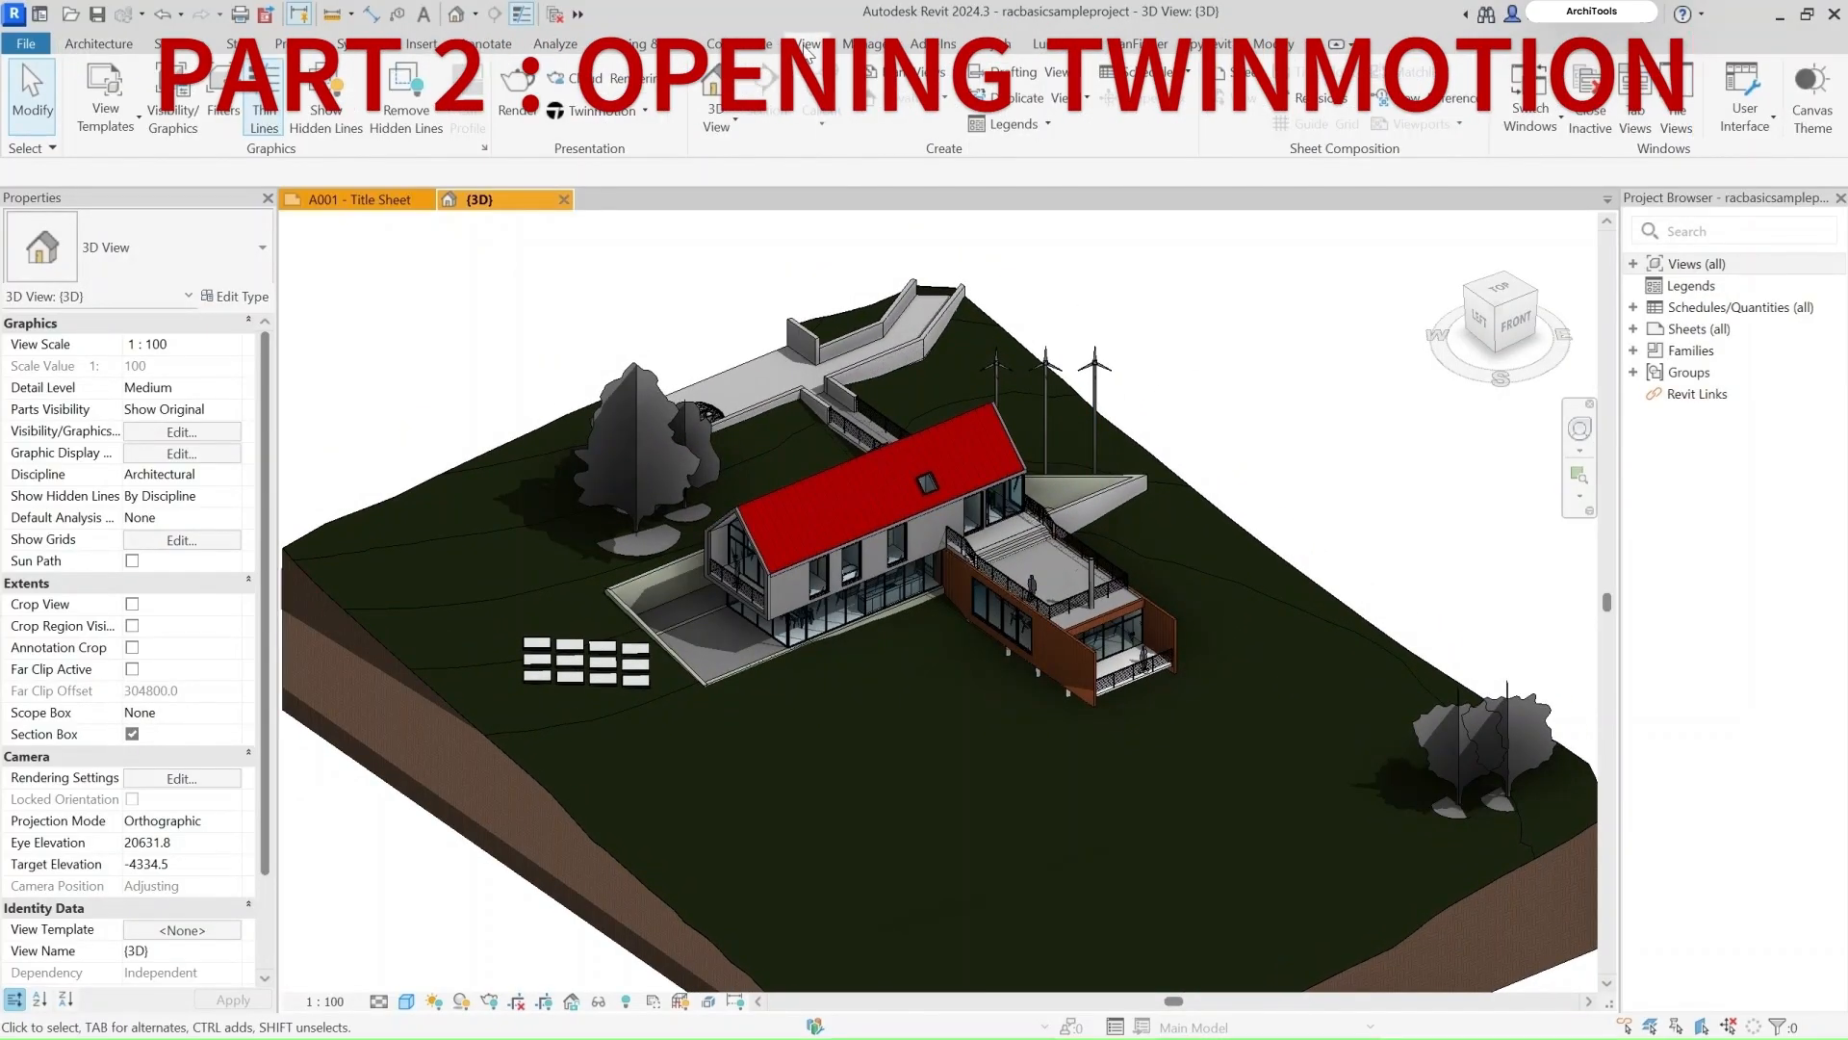
{"action": "left_click", "coordinate": [600, 110]}
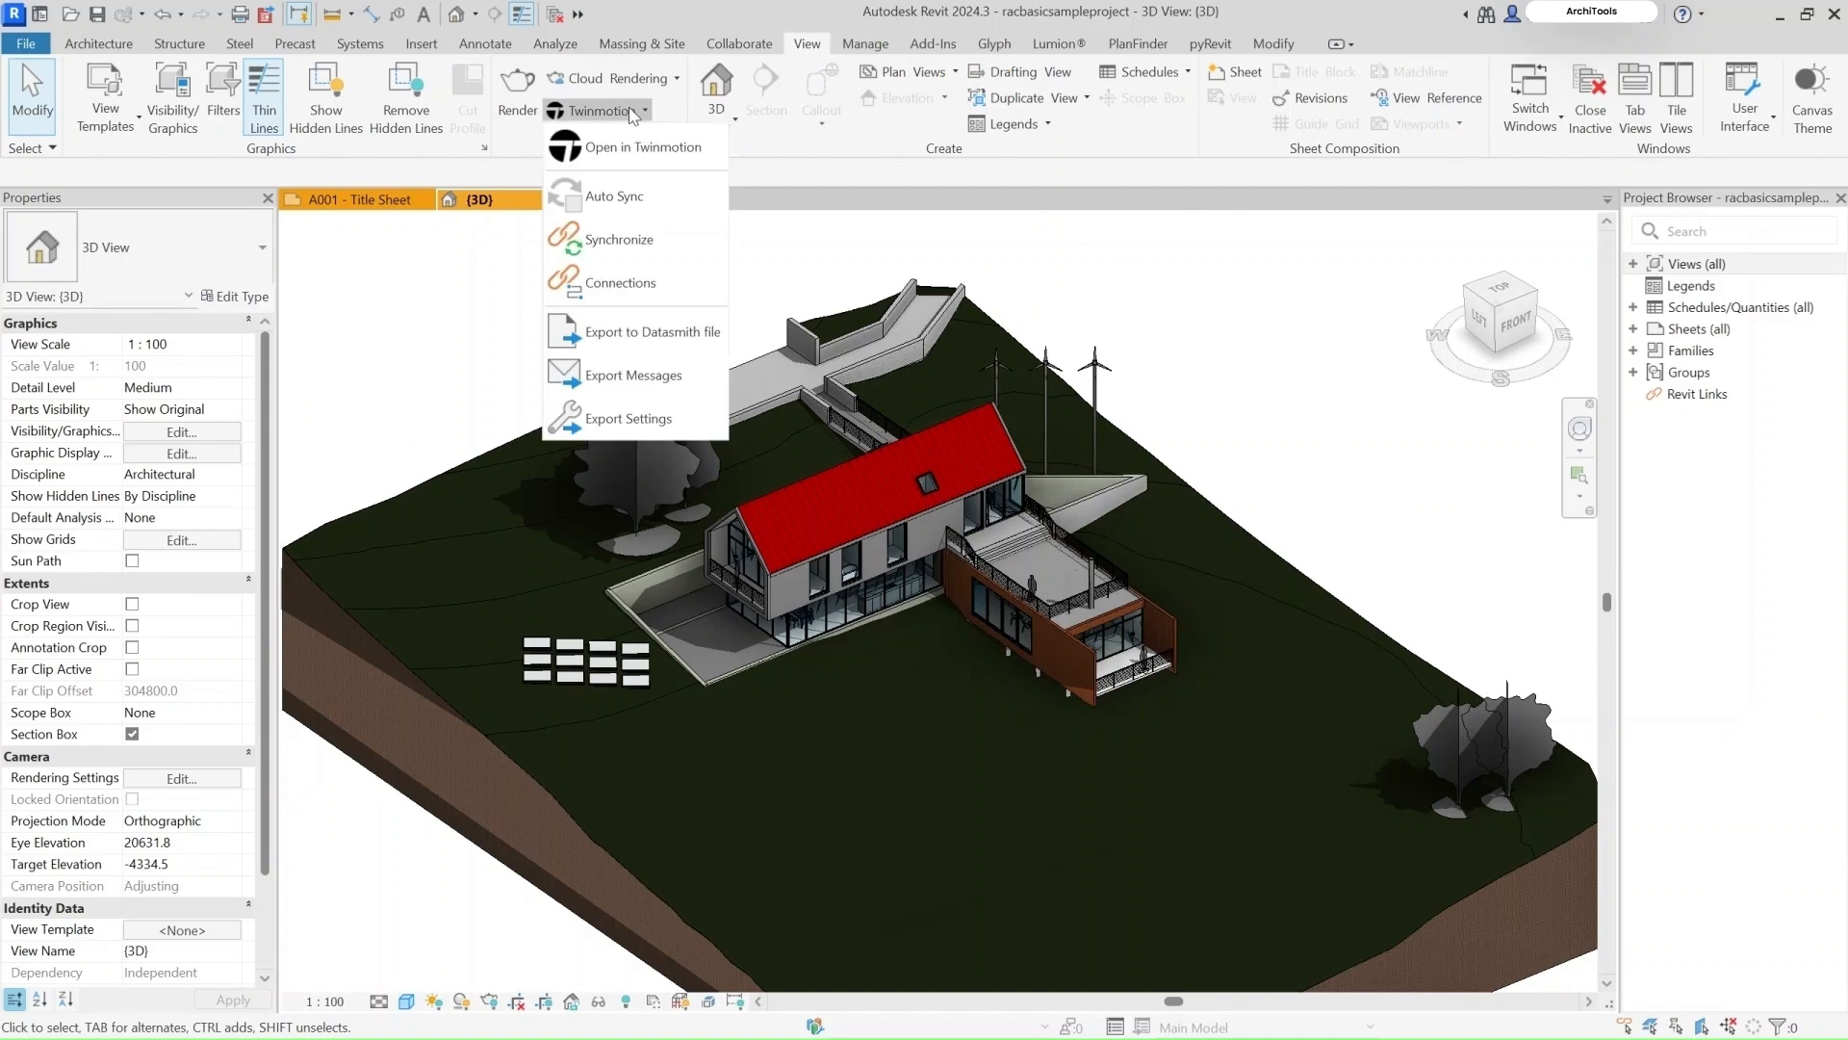
{"action": "left_click", "coordinate": [577, 146]}
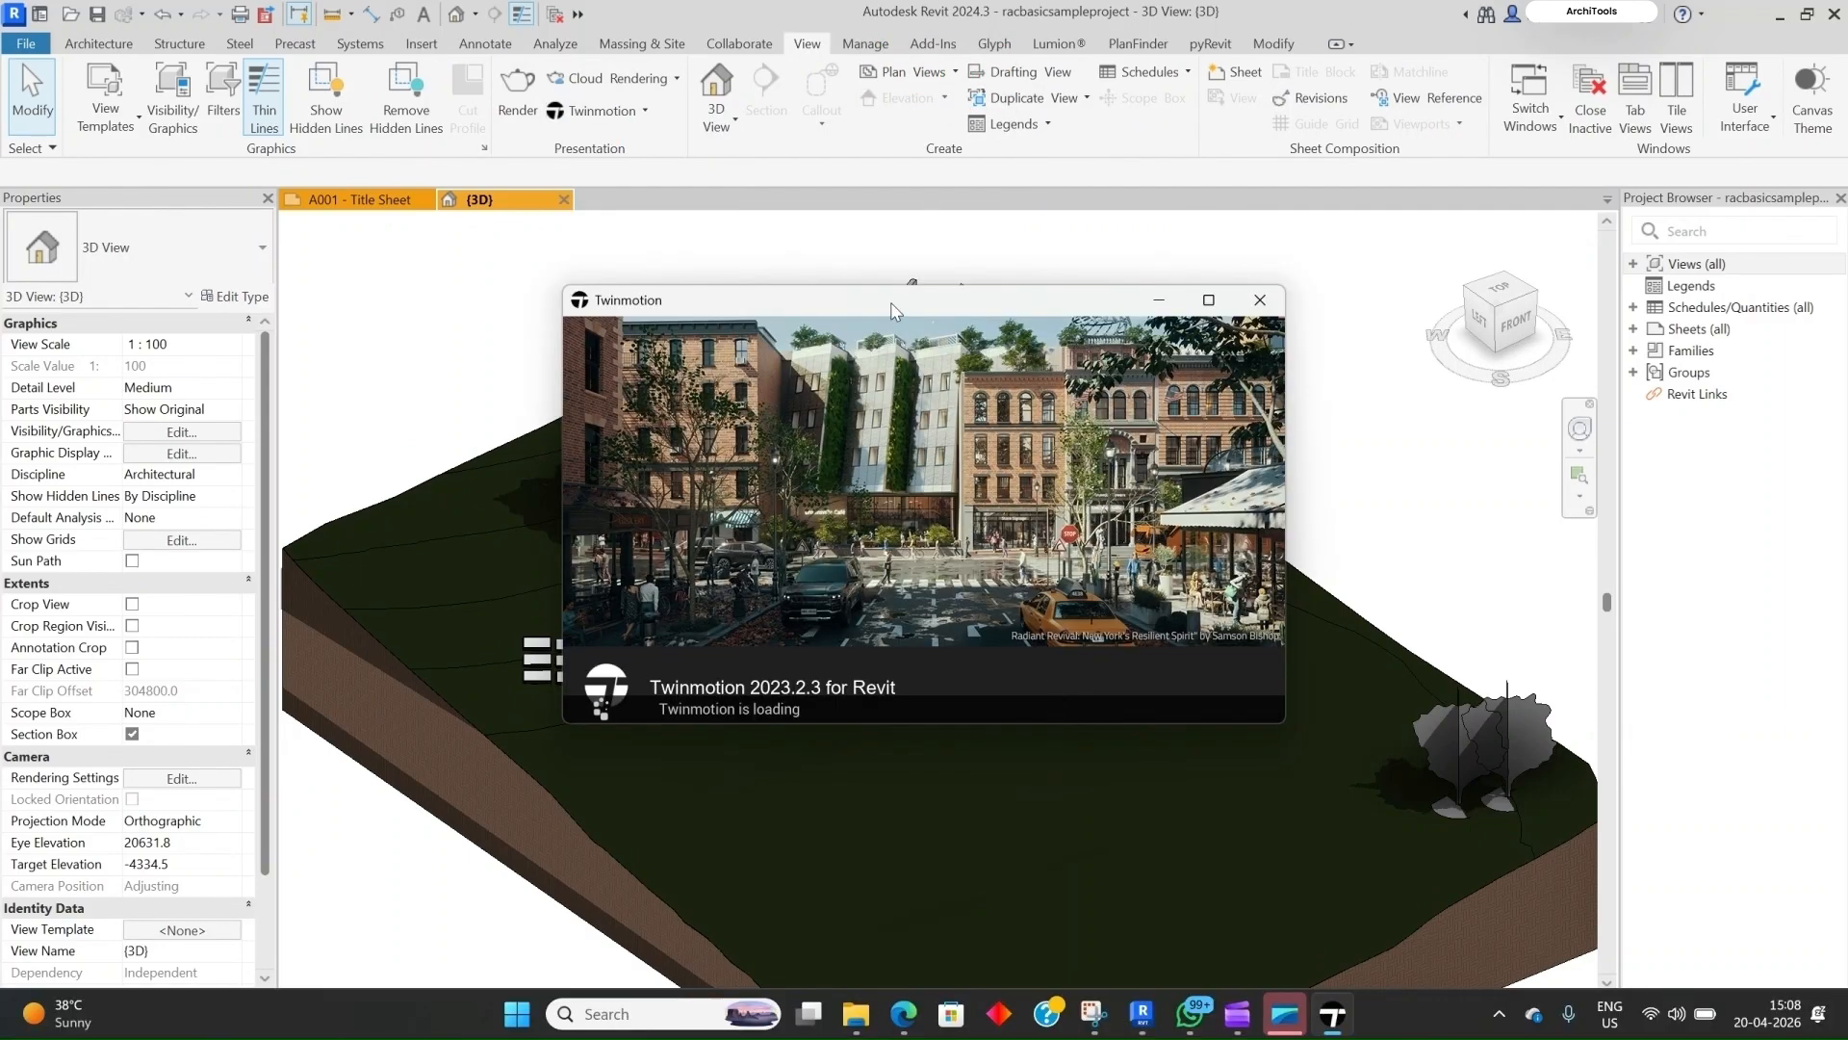
{"action": "left_click_drag", "start_coordinate": [989, 250], "coordinate": [1001, 252]}
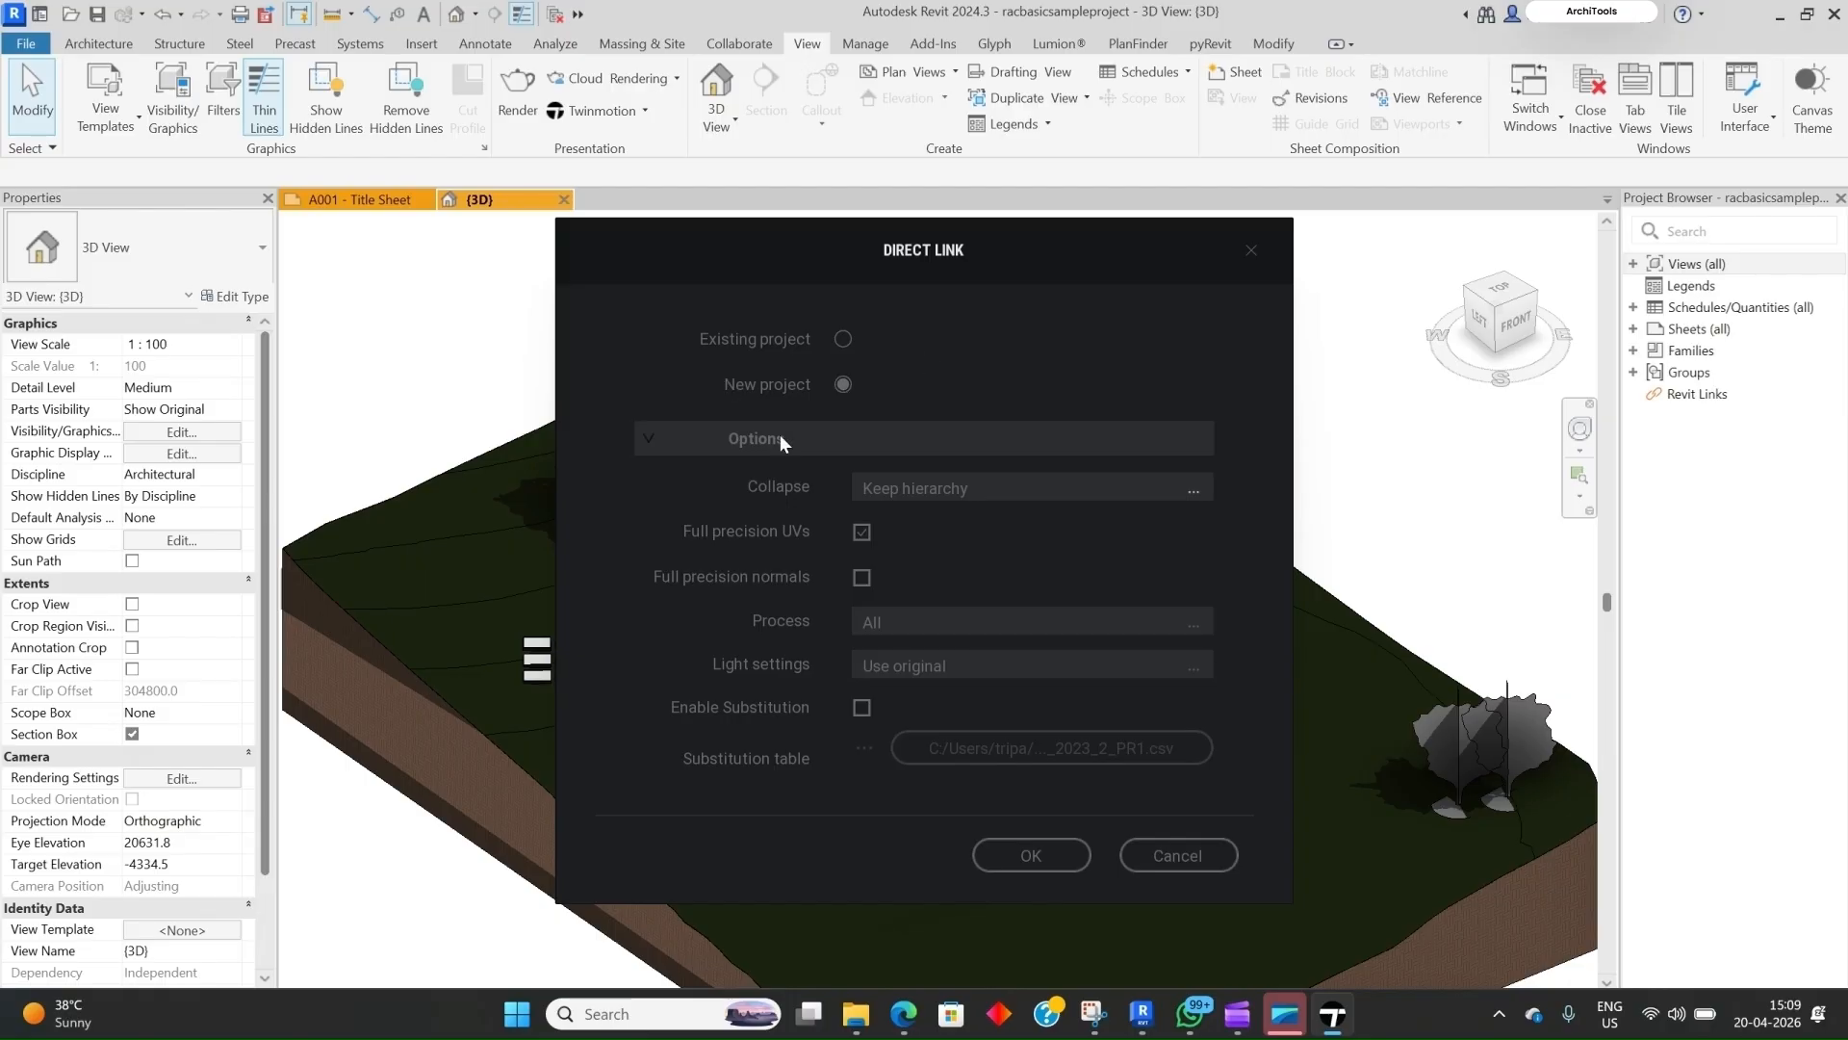
Step: Create the Direct Link as a new project with Collapse set to Keep hierarchy
{"action": "left_click", "coordinate": [1068, 495]}
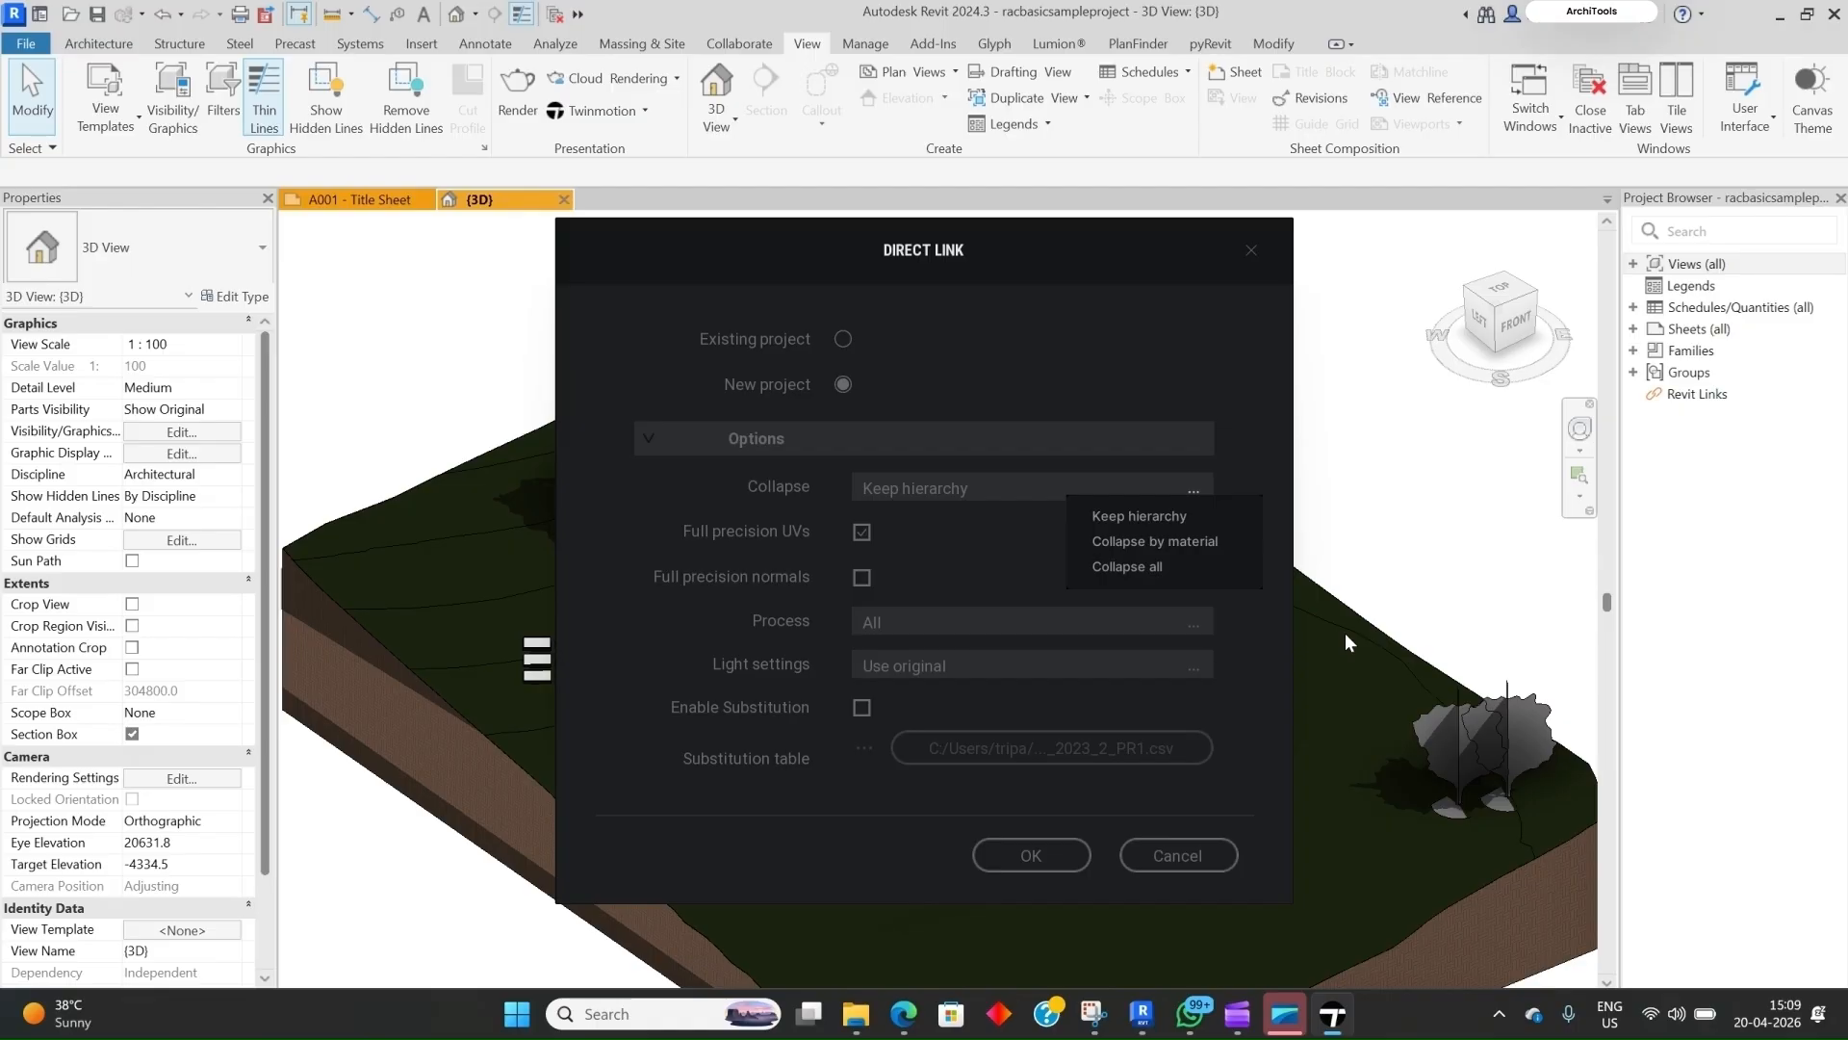
{"action": "left_click", "coordinate": [1218, 520]}
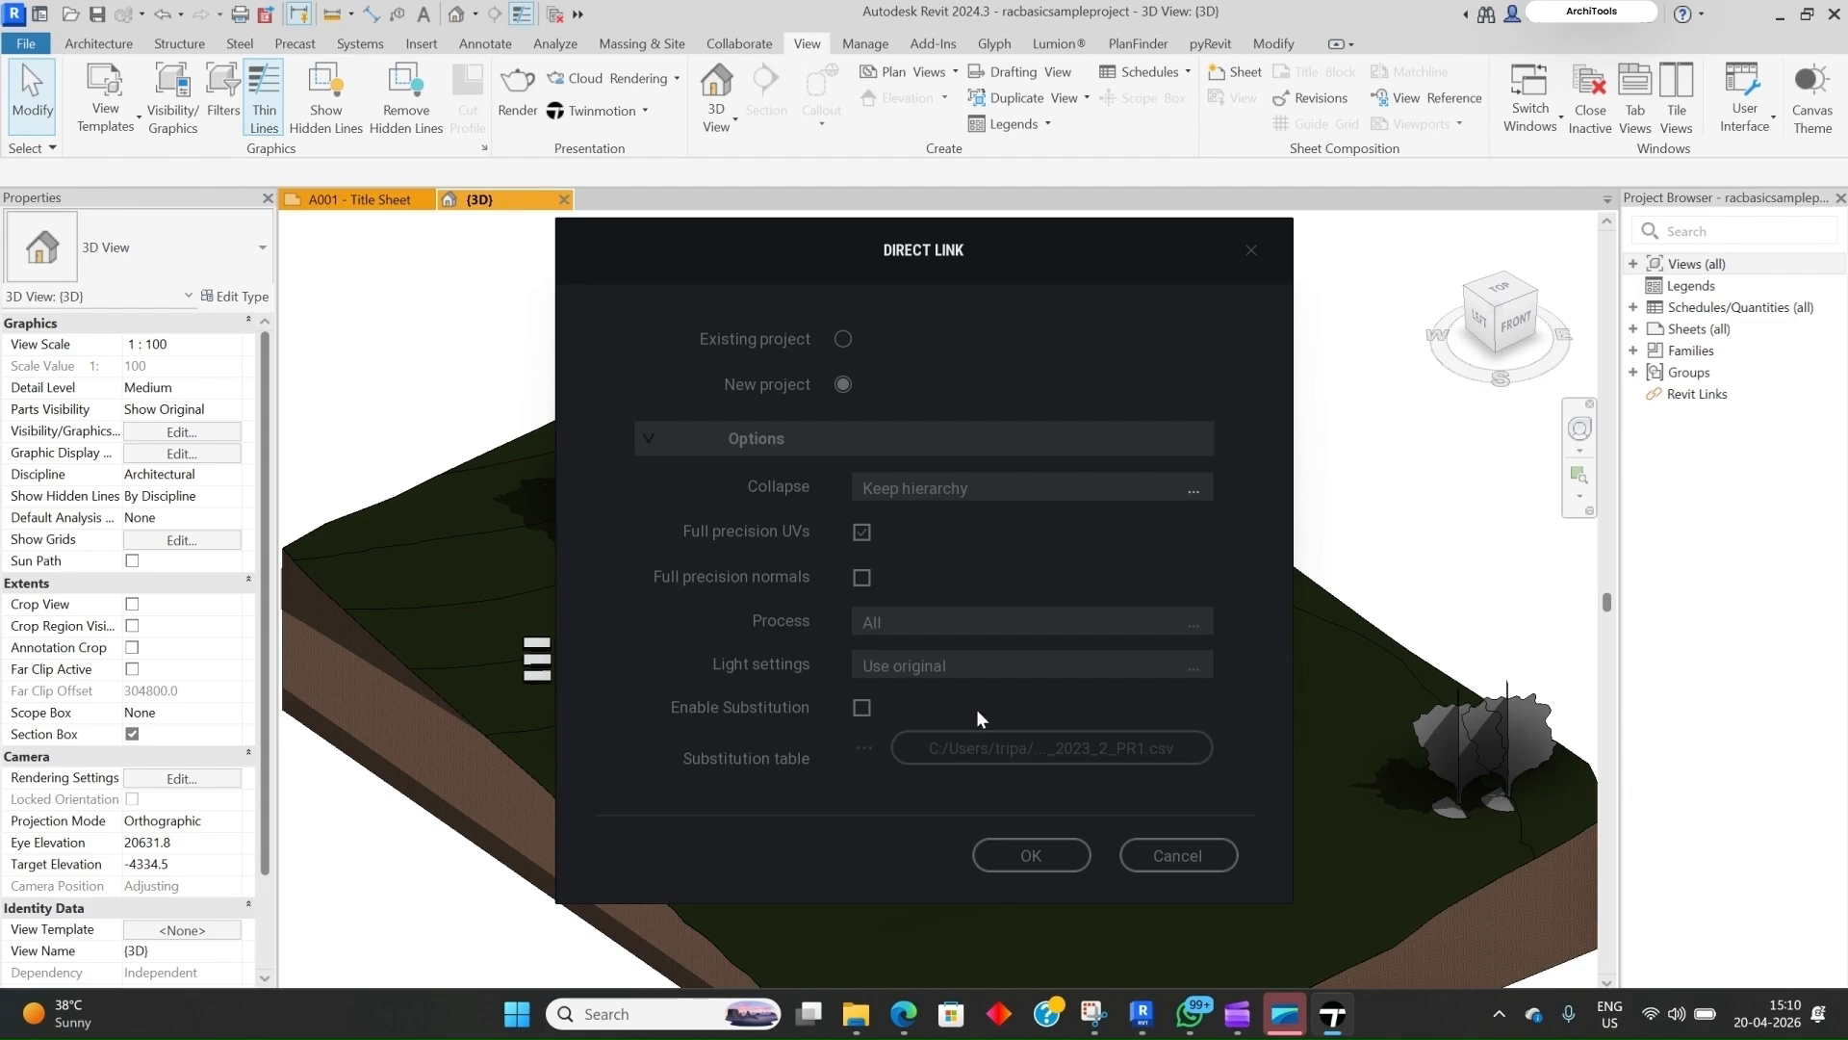
{"action": "left_click", "coordinate": [1051, 856]}
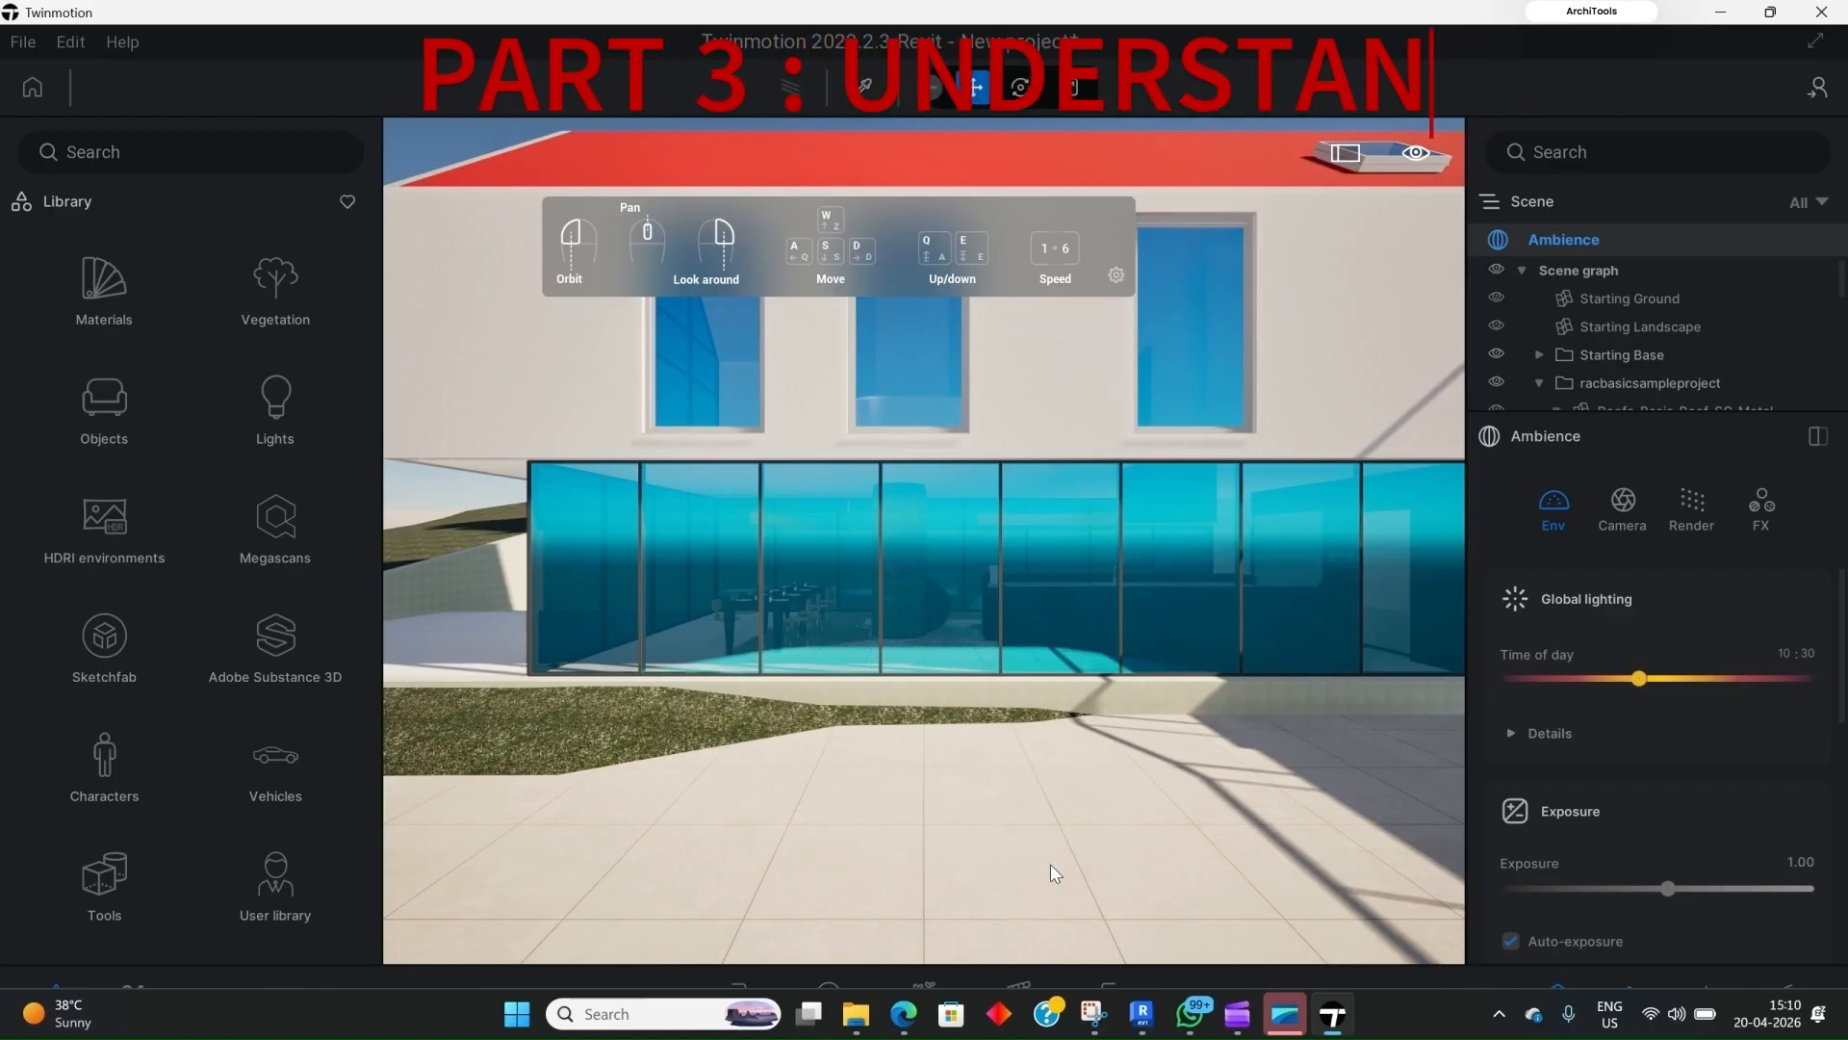
Step: Explore the house from the patio side, moving closer and farther, sideways, and up and down
{"action": "scroll", "coordinate": [885, 572], "scroll_direction": "down", "scroll_amount": 2}
{"action": "scroll", "coordinate": [886, 571], "scroll_direction": "down", "scroll_amount": 3}
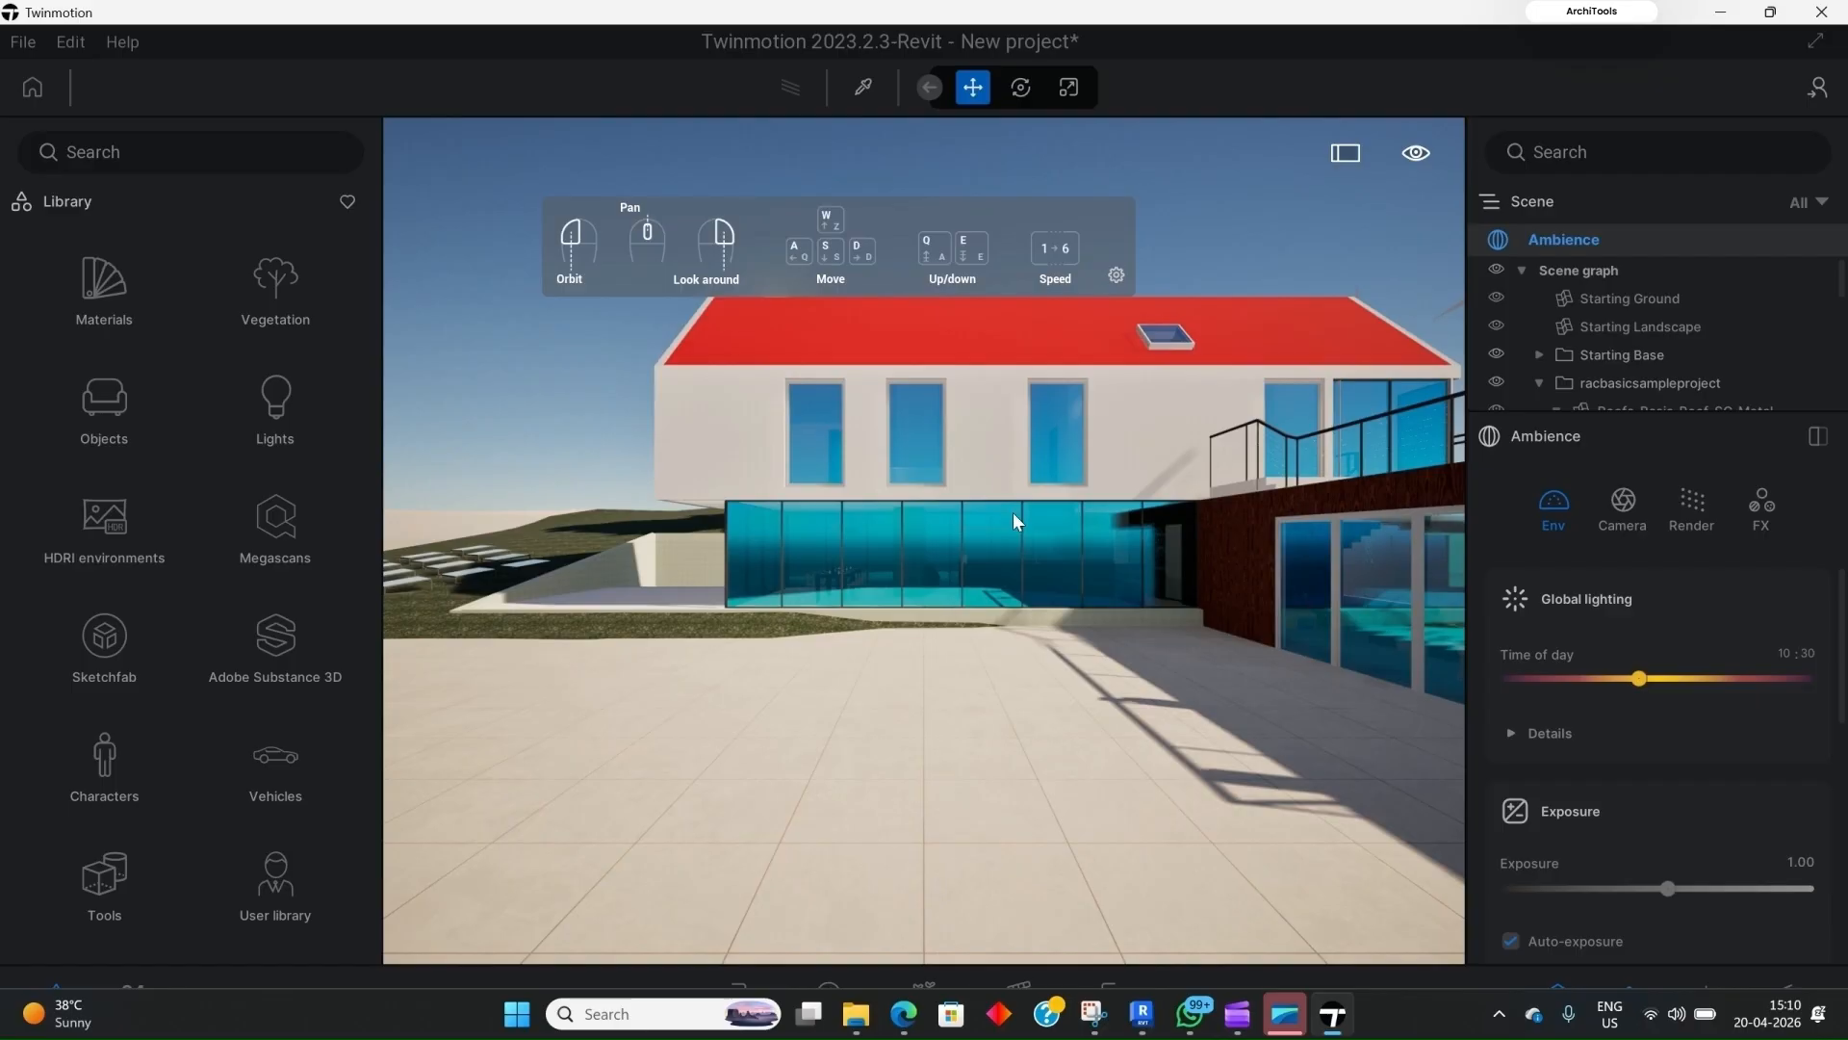
{"action": "scroll", "coordinate": [1006, 515], "scroll_direction": "up", "scroll_amount": 3}
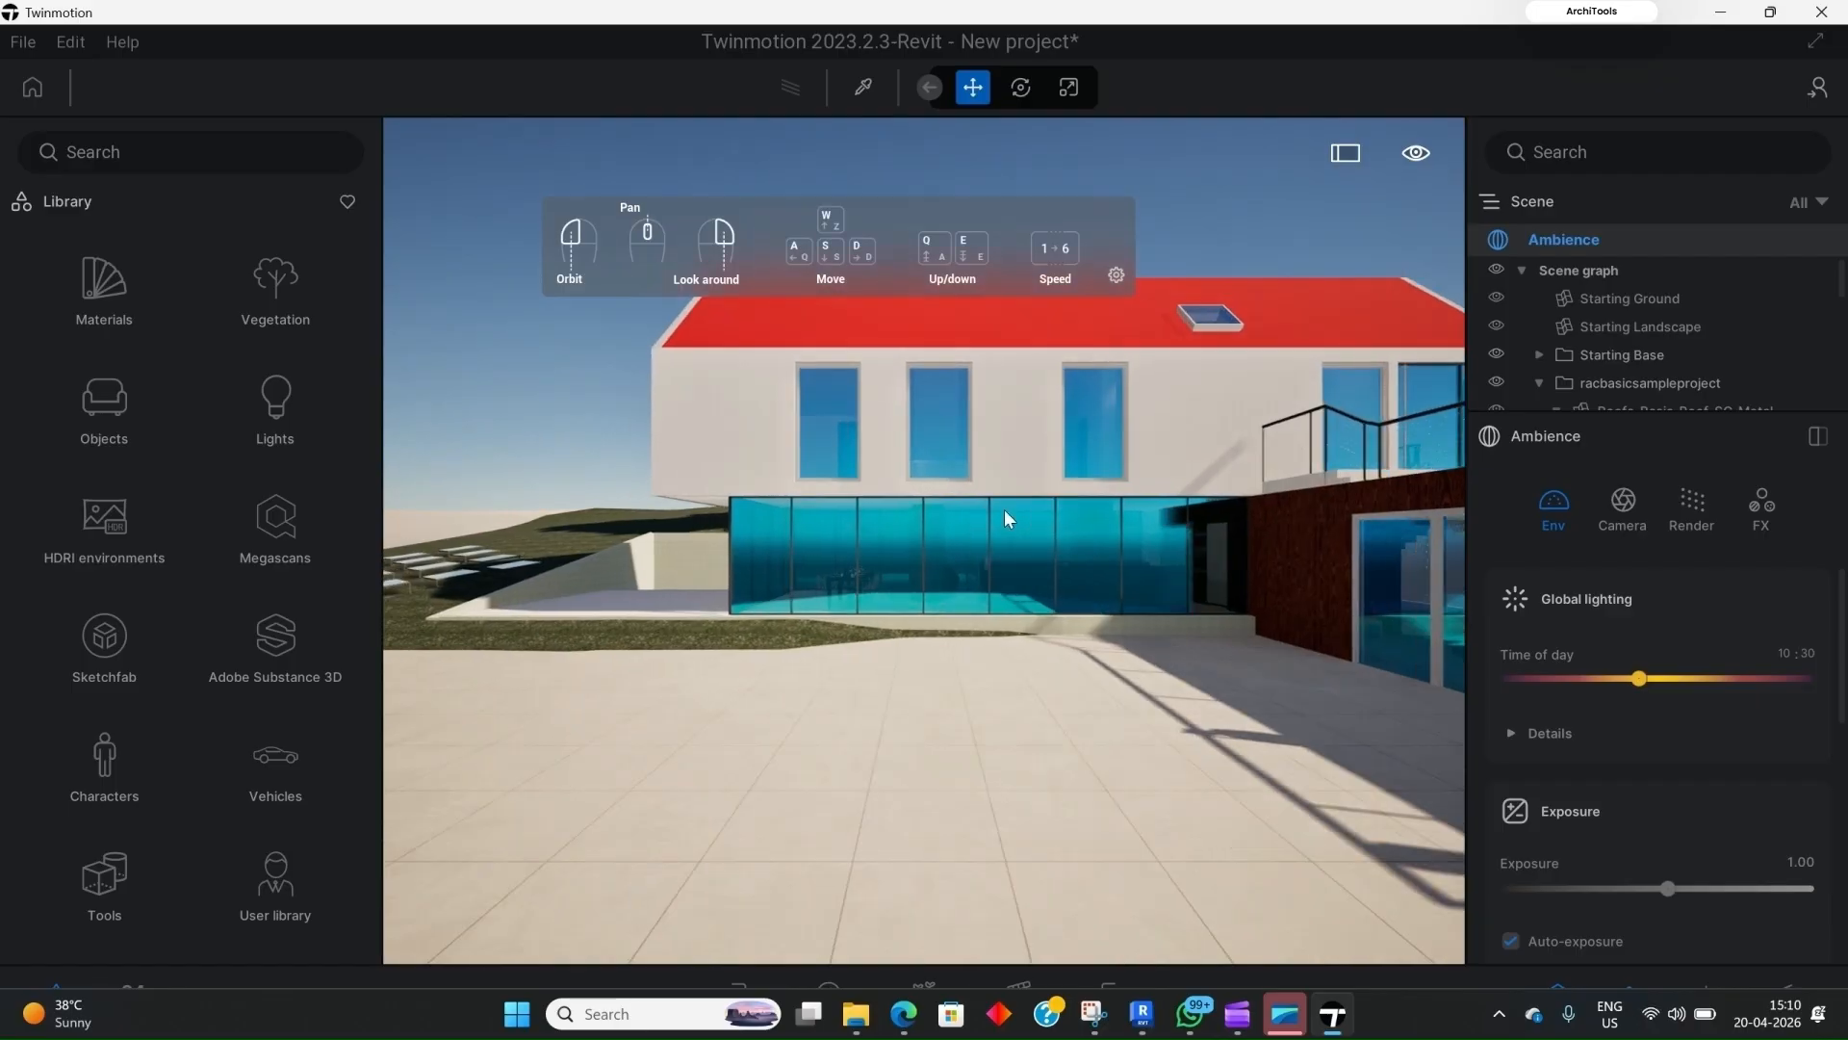
{"action": "key", "text": "d"}
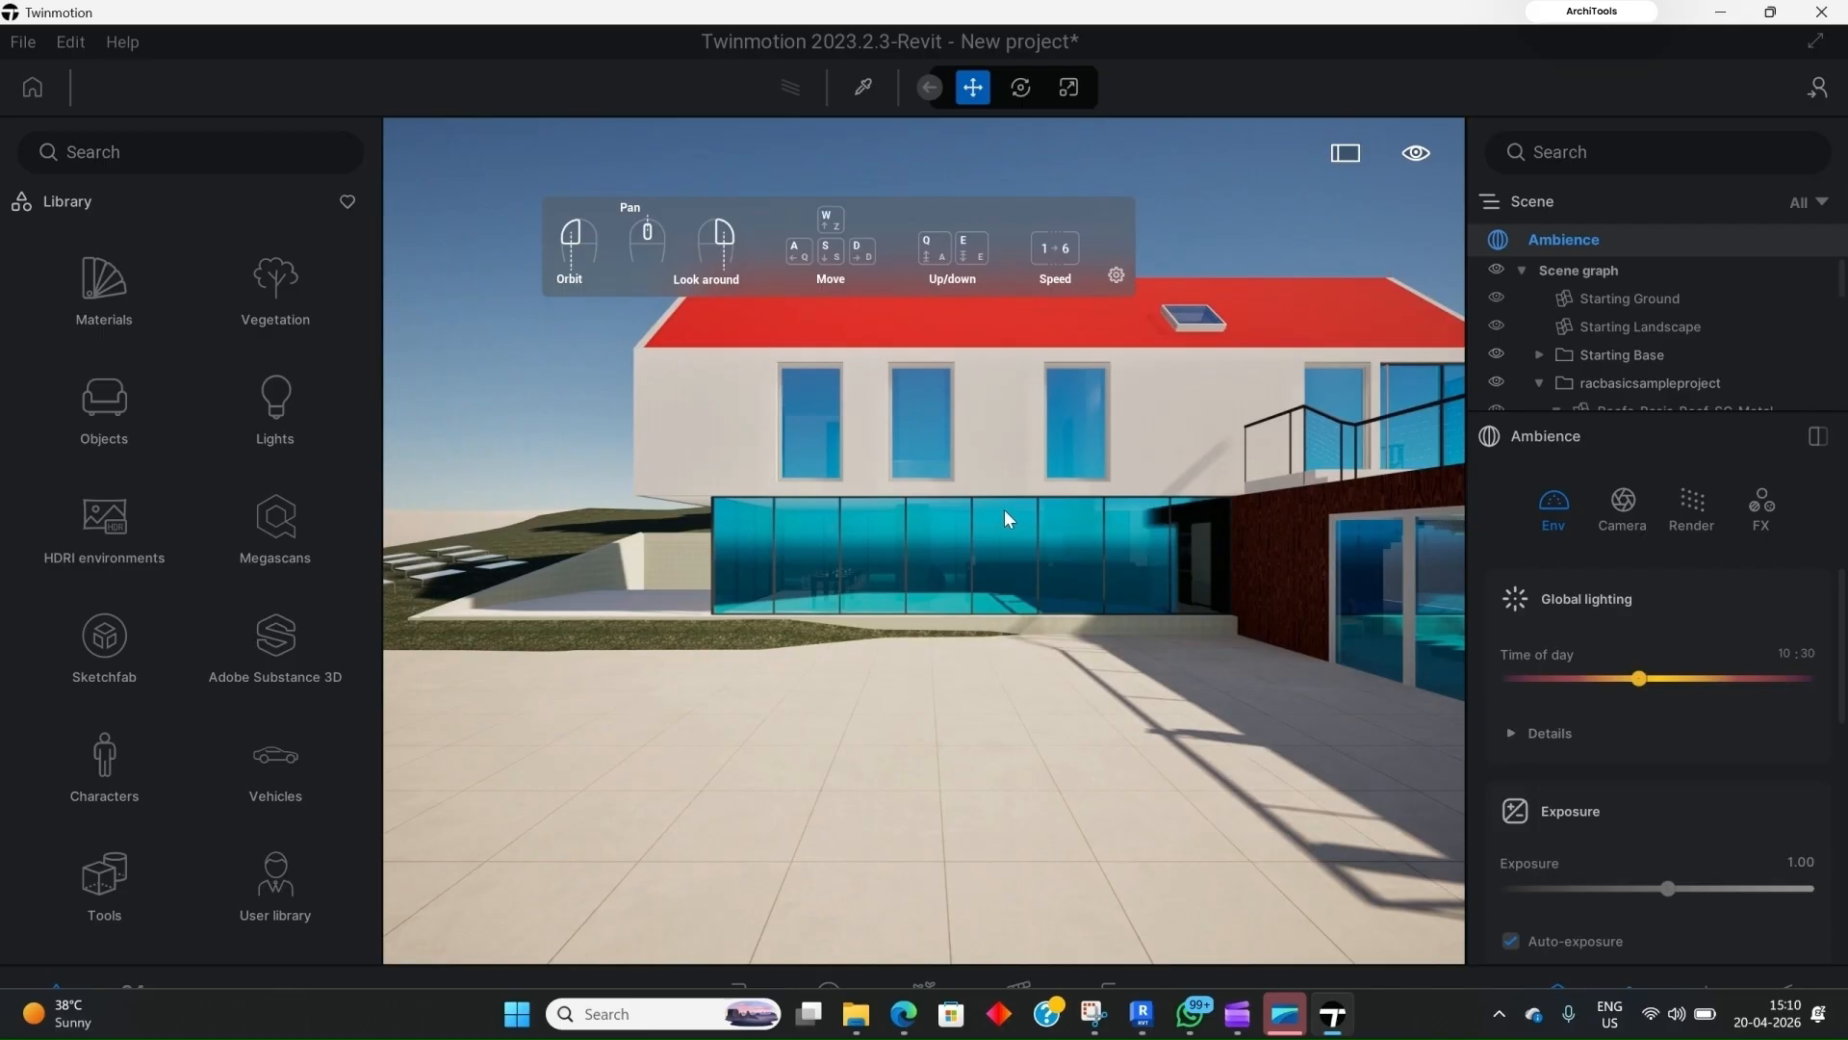
{"action": "scroll", "coordinate": [1006, 518], "scroll_direction": "up", "scroll_amount": 2}
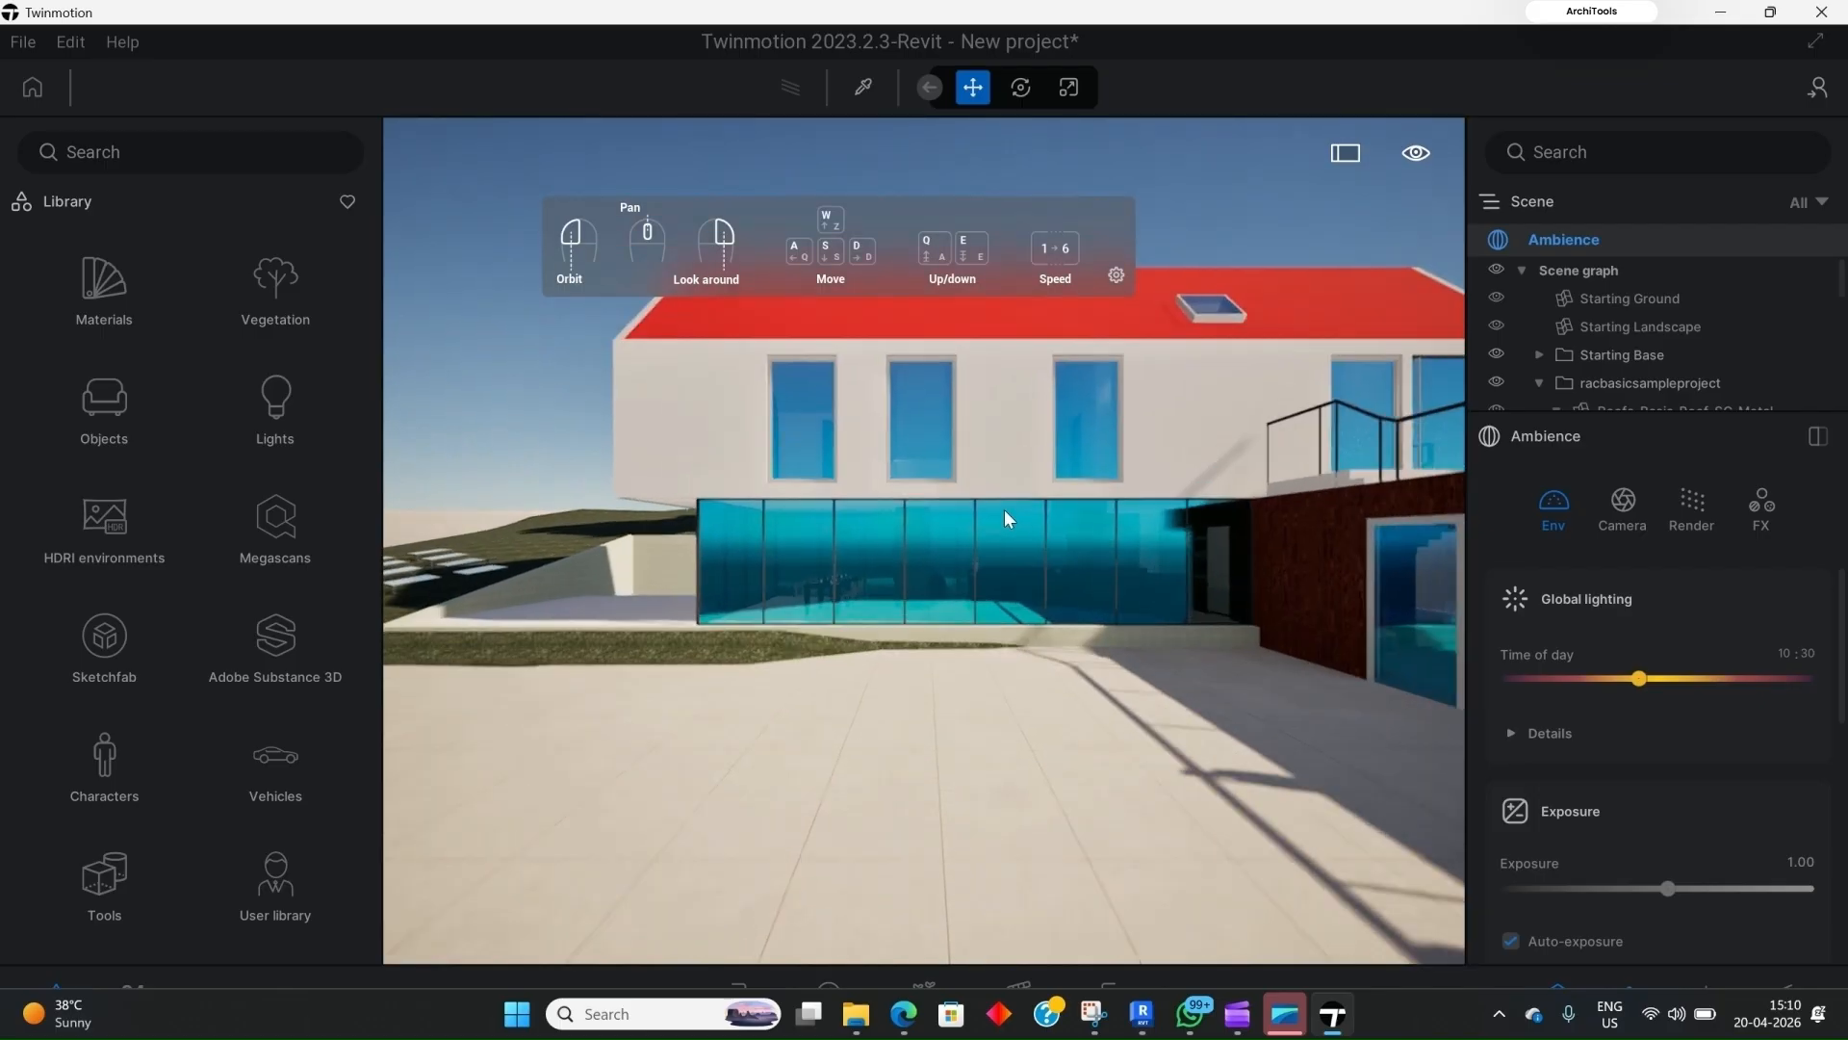
{"action": "key", "text": "e"}
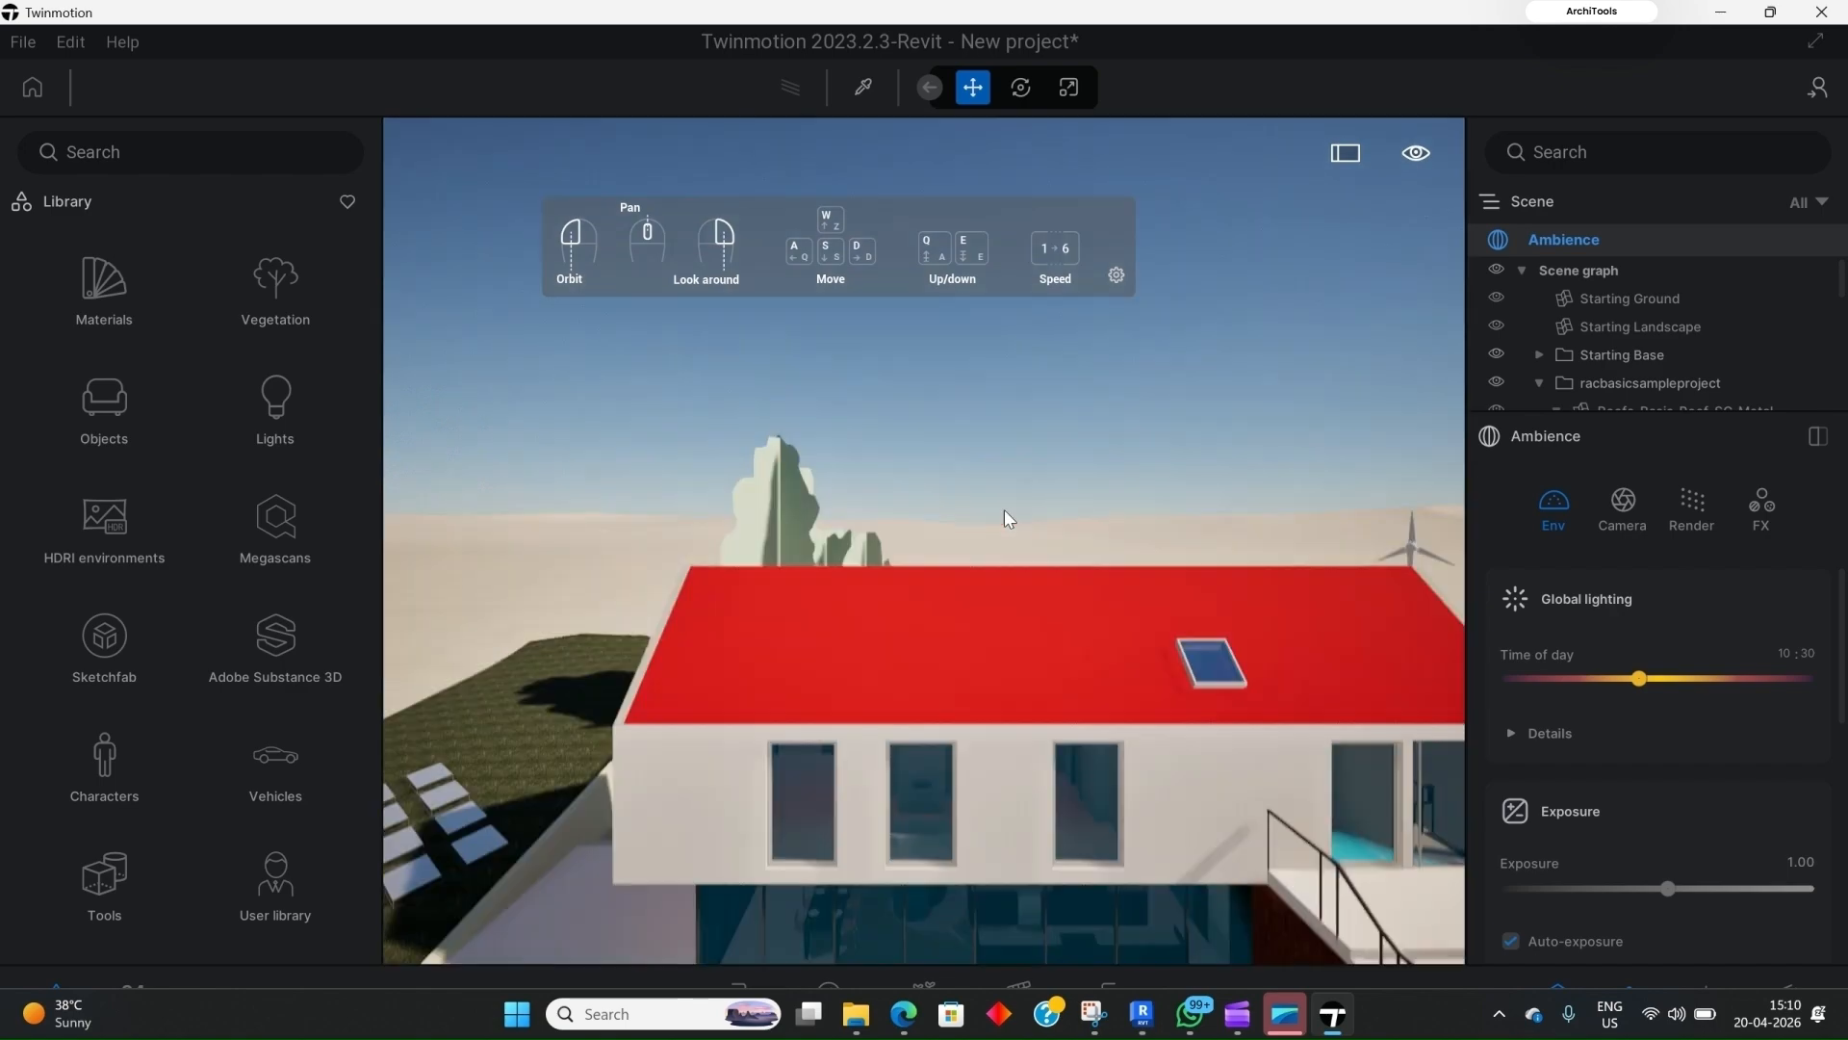
{"action": "key", "text": "q"}
{"action": "key", "text": "q"}
{"action": "scroll", "coordinate": [973, 581], "scroll_direction": "up", "scroll_amount": 2}
Step: Frame the whole house and its site in an elevated view from the patio side
{"action": "scroll", "coordinate": [972, 582], "scroll_direction": "down", "scroll_amount": 3}
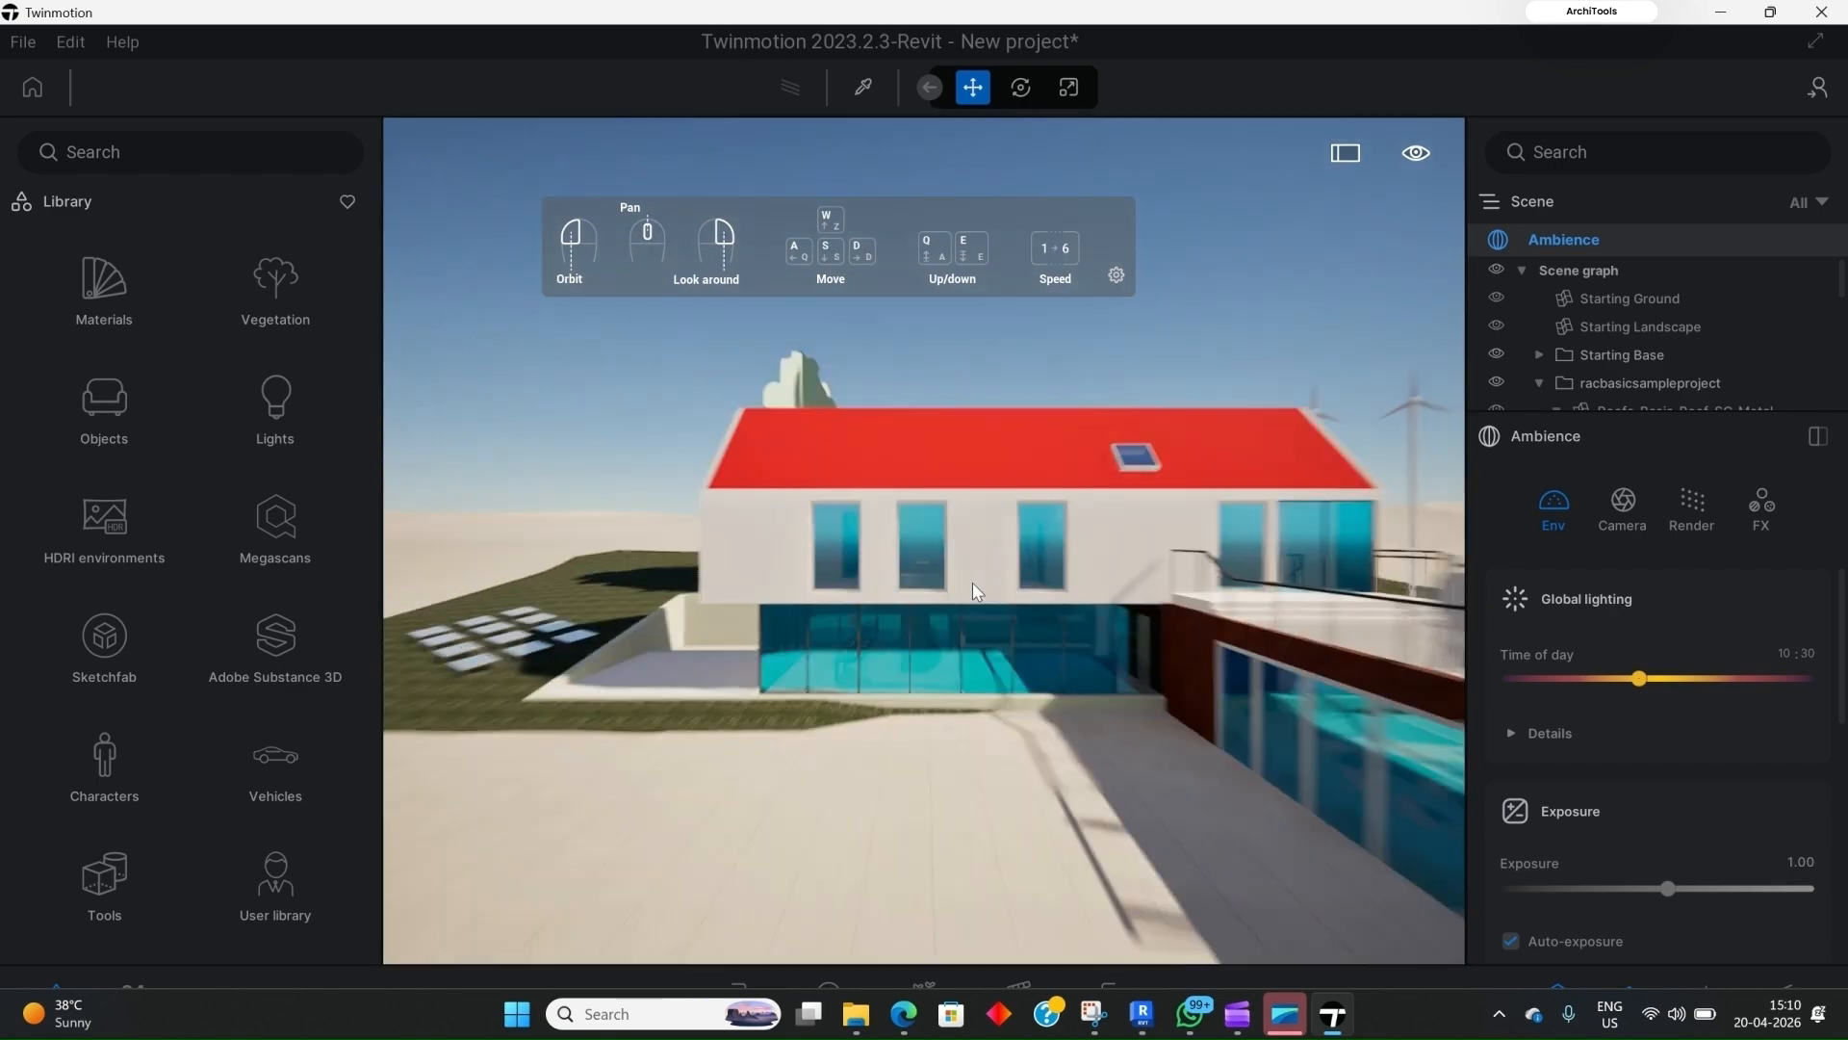
{"action": "scroll", "coordinate": [973, 581], "scroll_direction": "down", "scroll_amount": 2}
{"action": "scroll", "coordinate": [869, 623], "scroll_direction": "down", "scroll_amount": 2}
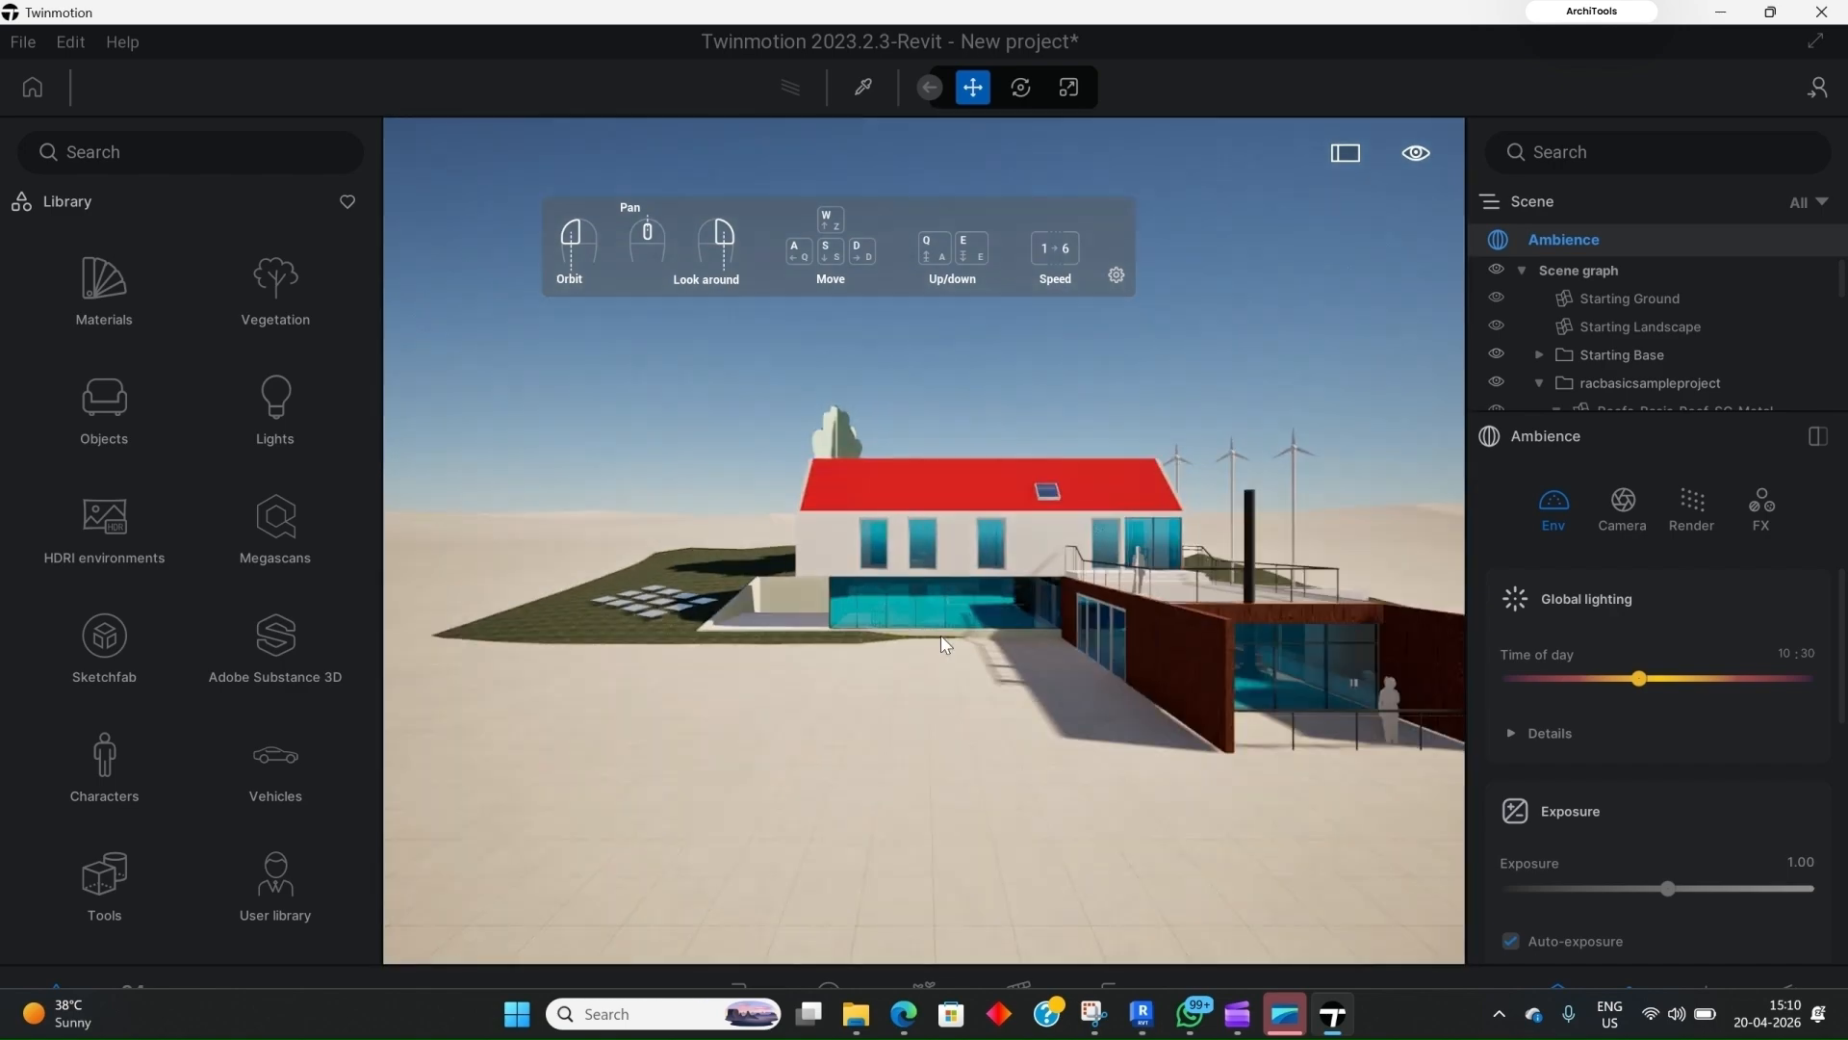
{"action": "scroll", "coordinate": [855, 606], "scroll_direction": "down", "scroll_amount": 1}
{"action": "left_click_drag", "start_coordinate": [854, 606], "coordinate": [760, 688]}
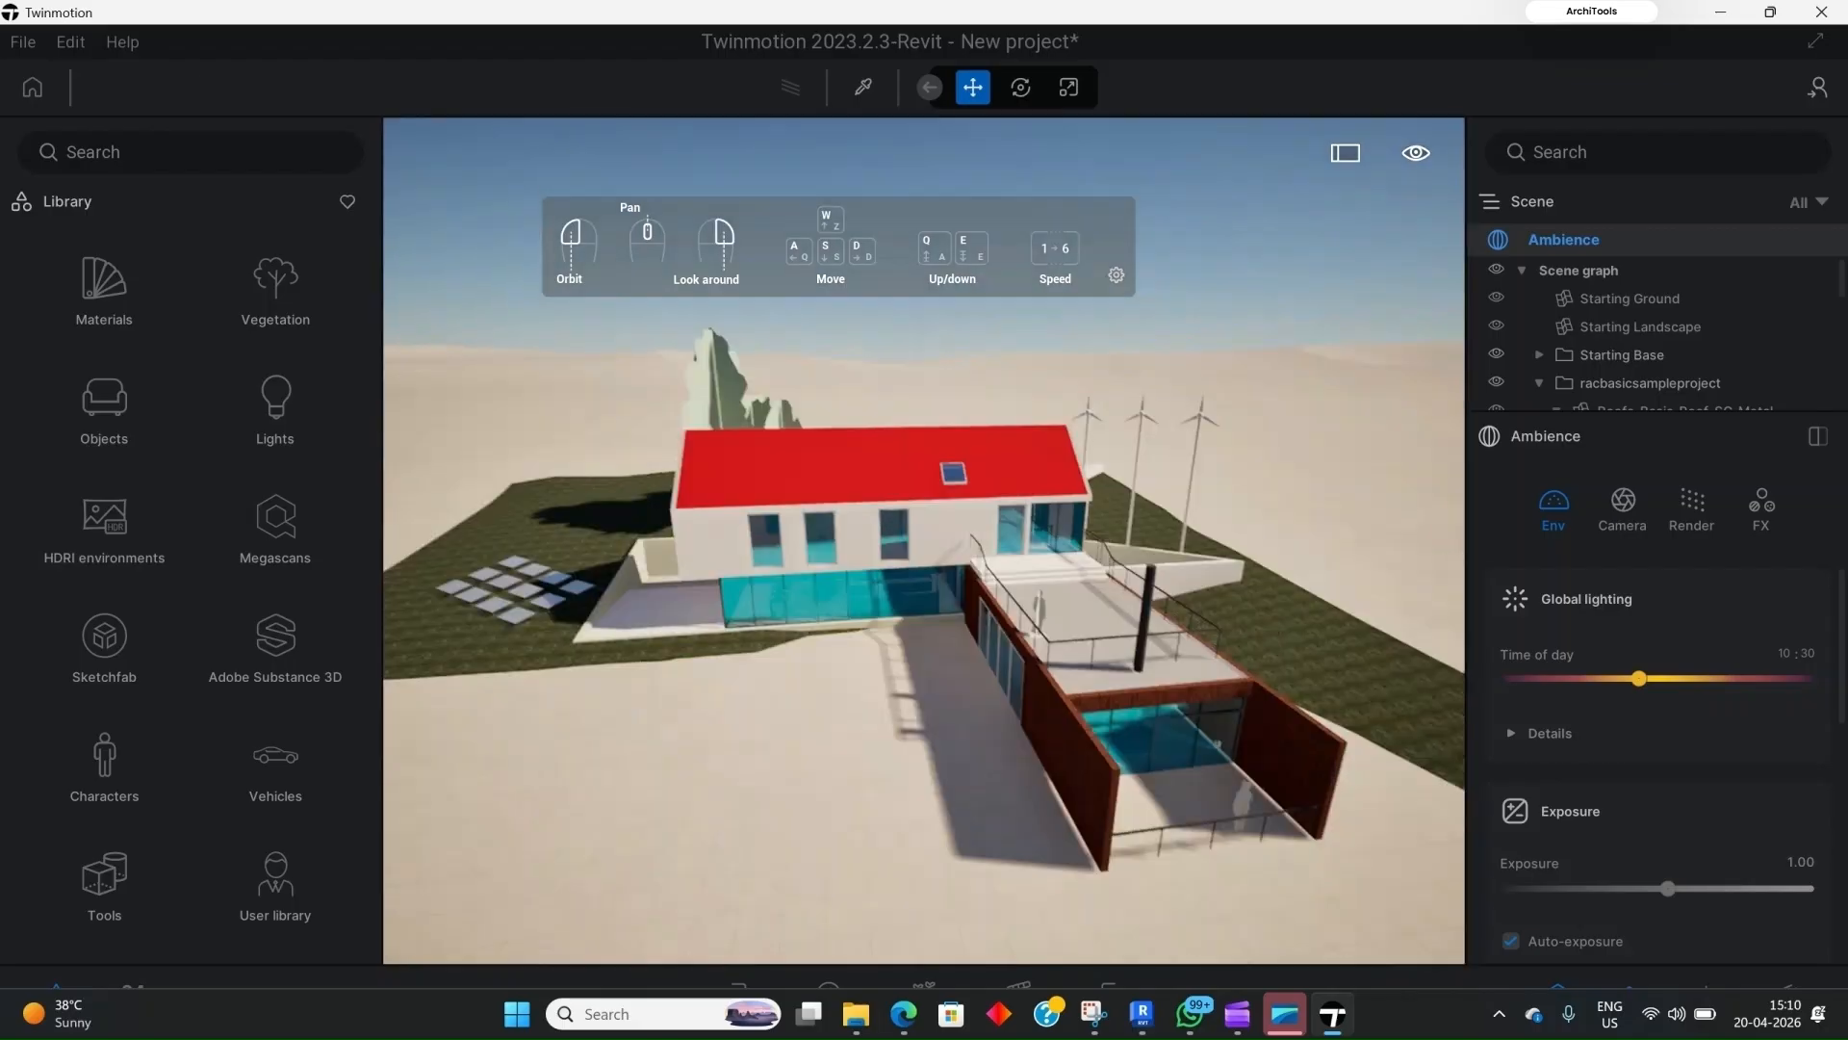
{"action": "right_click_drag", "start_coordinate": [760, 688], "coordinate": [807, 717]}
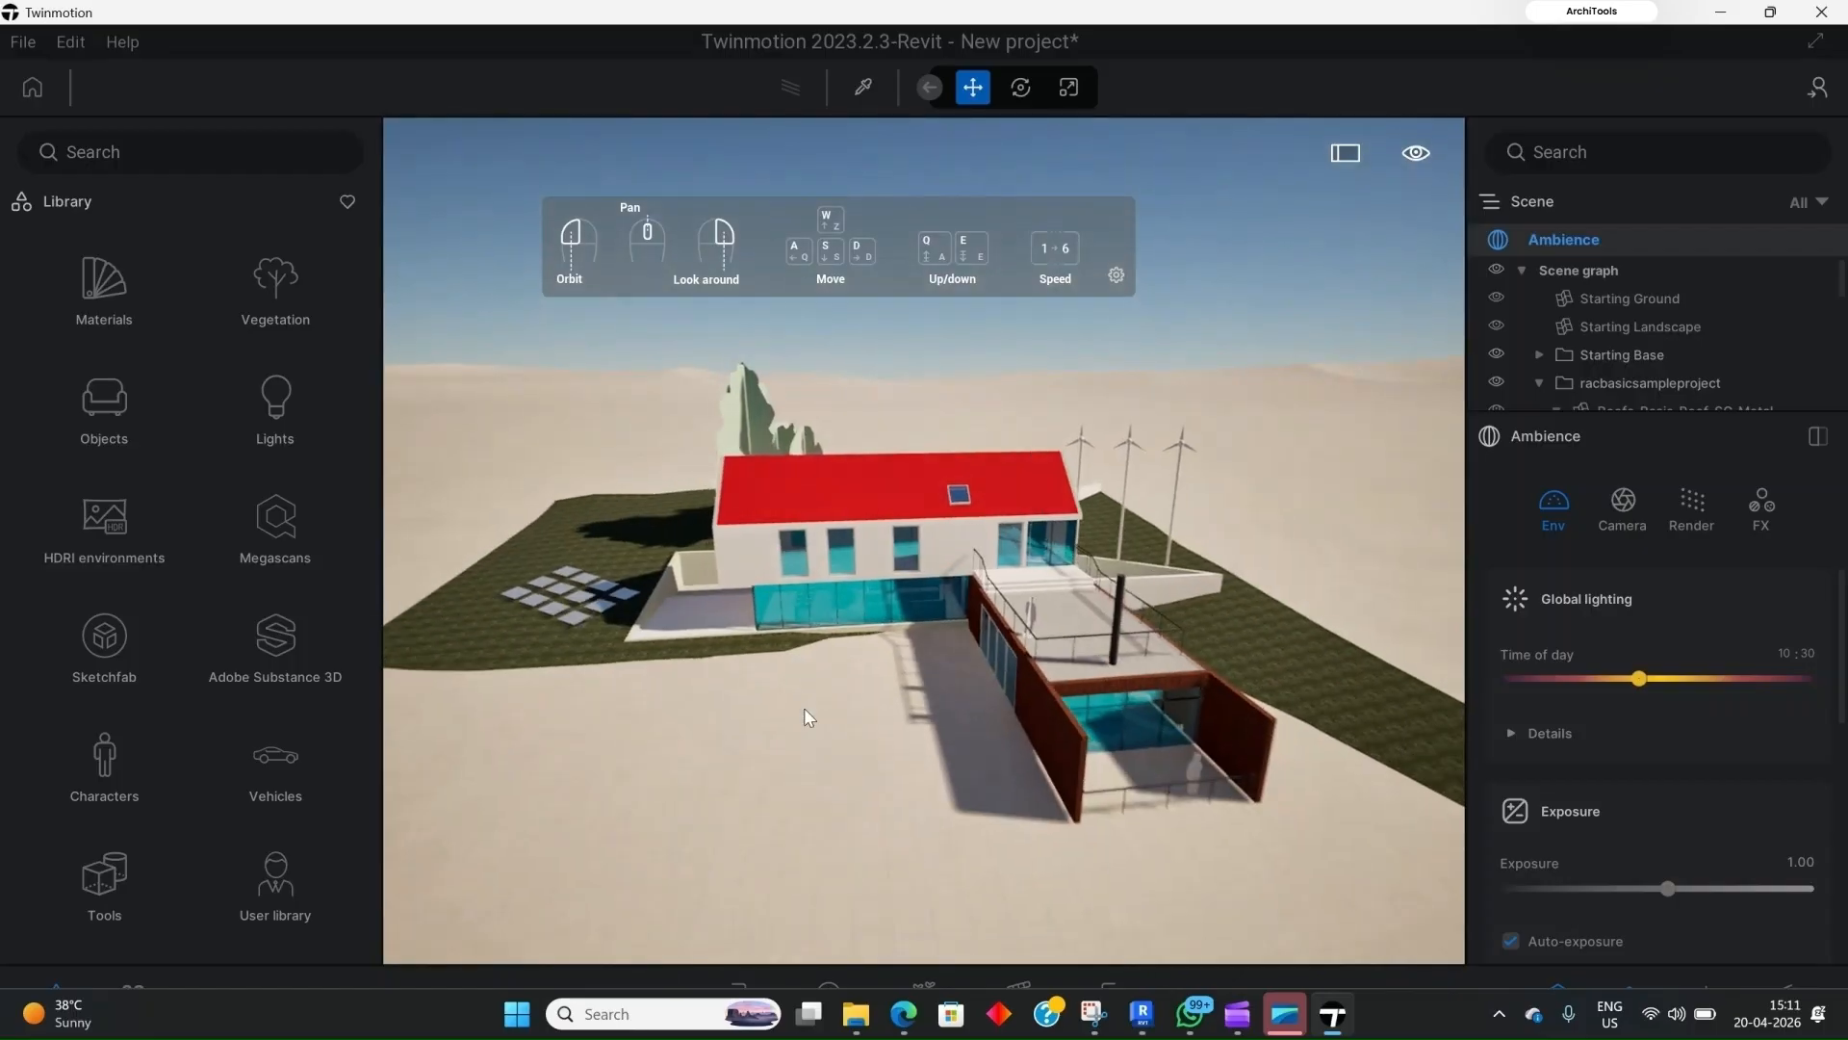
{"action": "scroll", "coordinate": [804, 709], "scroll_direction": "up", "scroll_amount": 2}
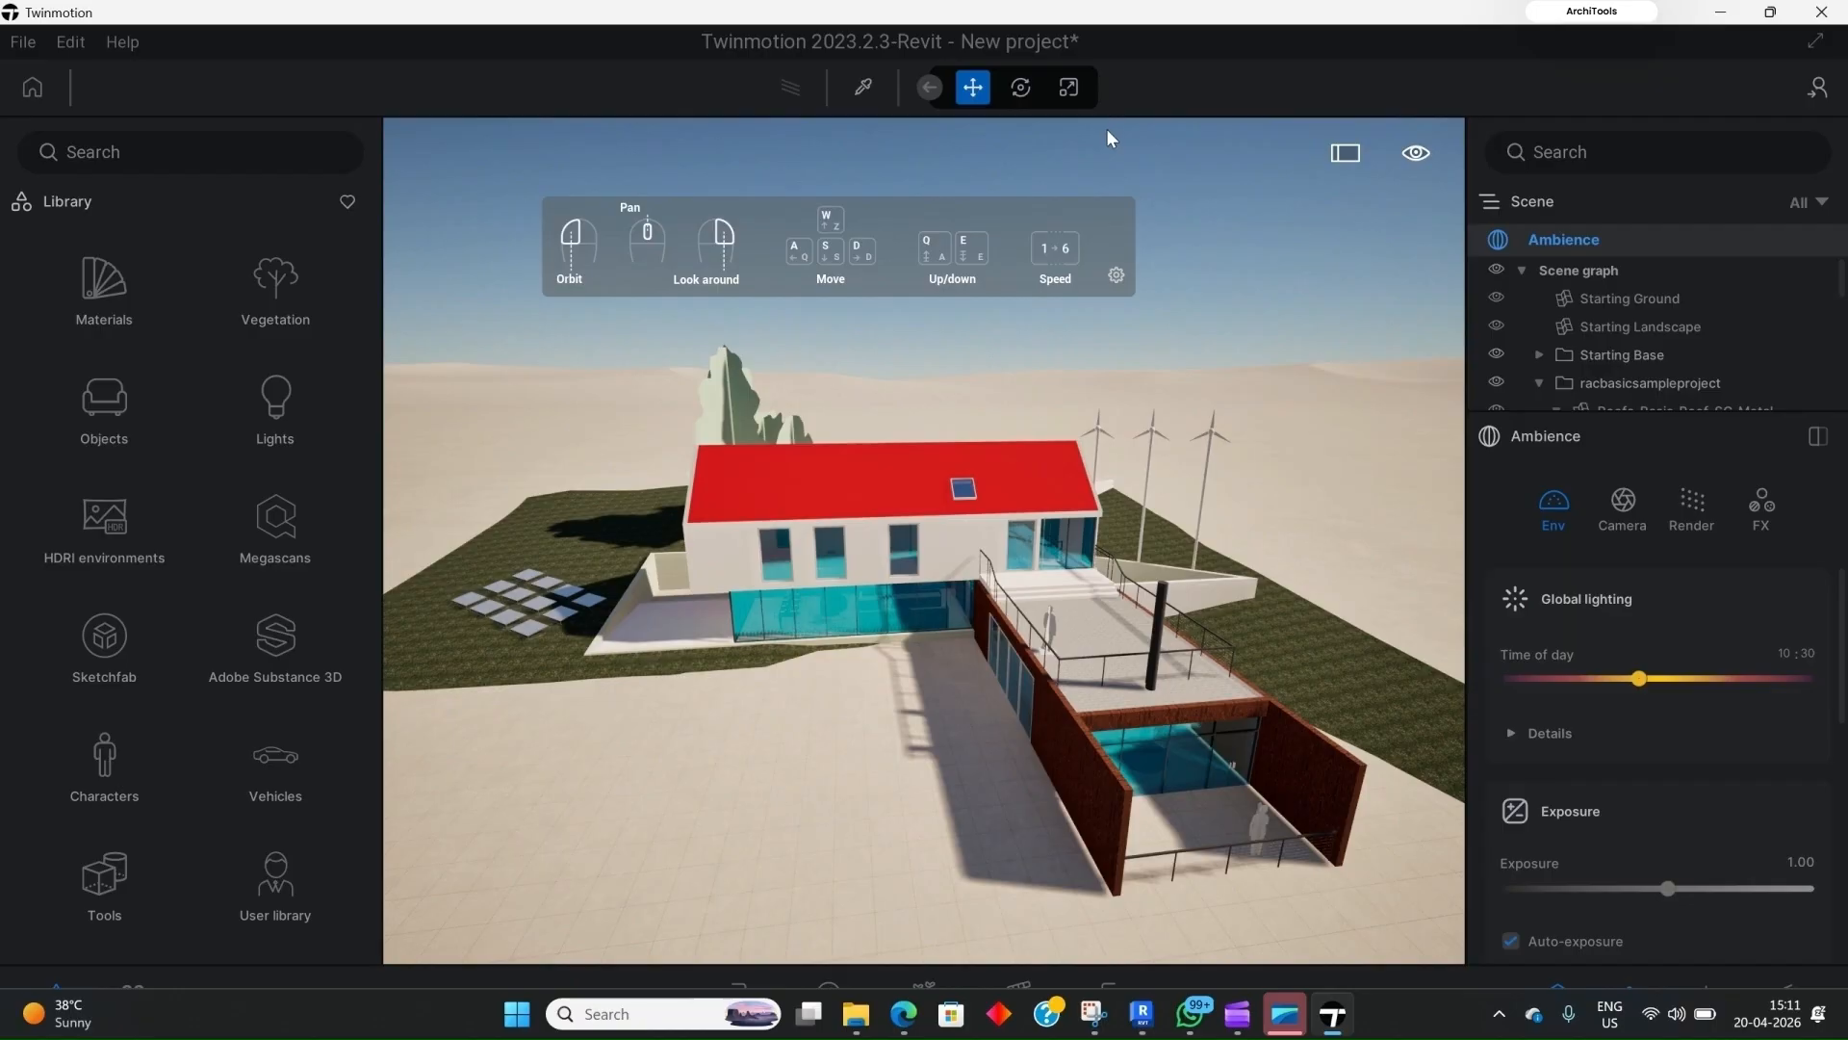
Step: Preview the scene in a full-window viewport without the interface panels, and restore the panels
{"action": "left_click", "coordinate": [1346, 154]}
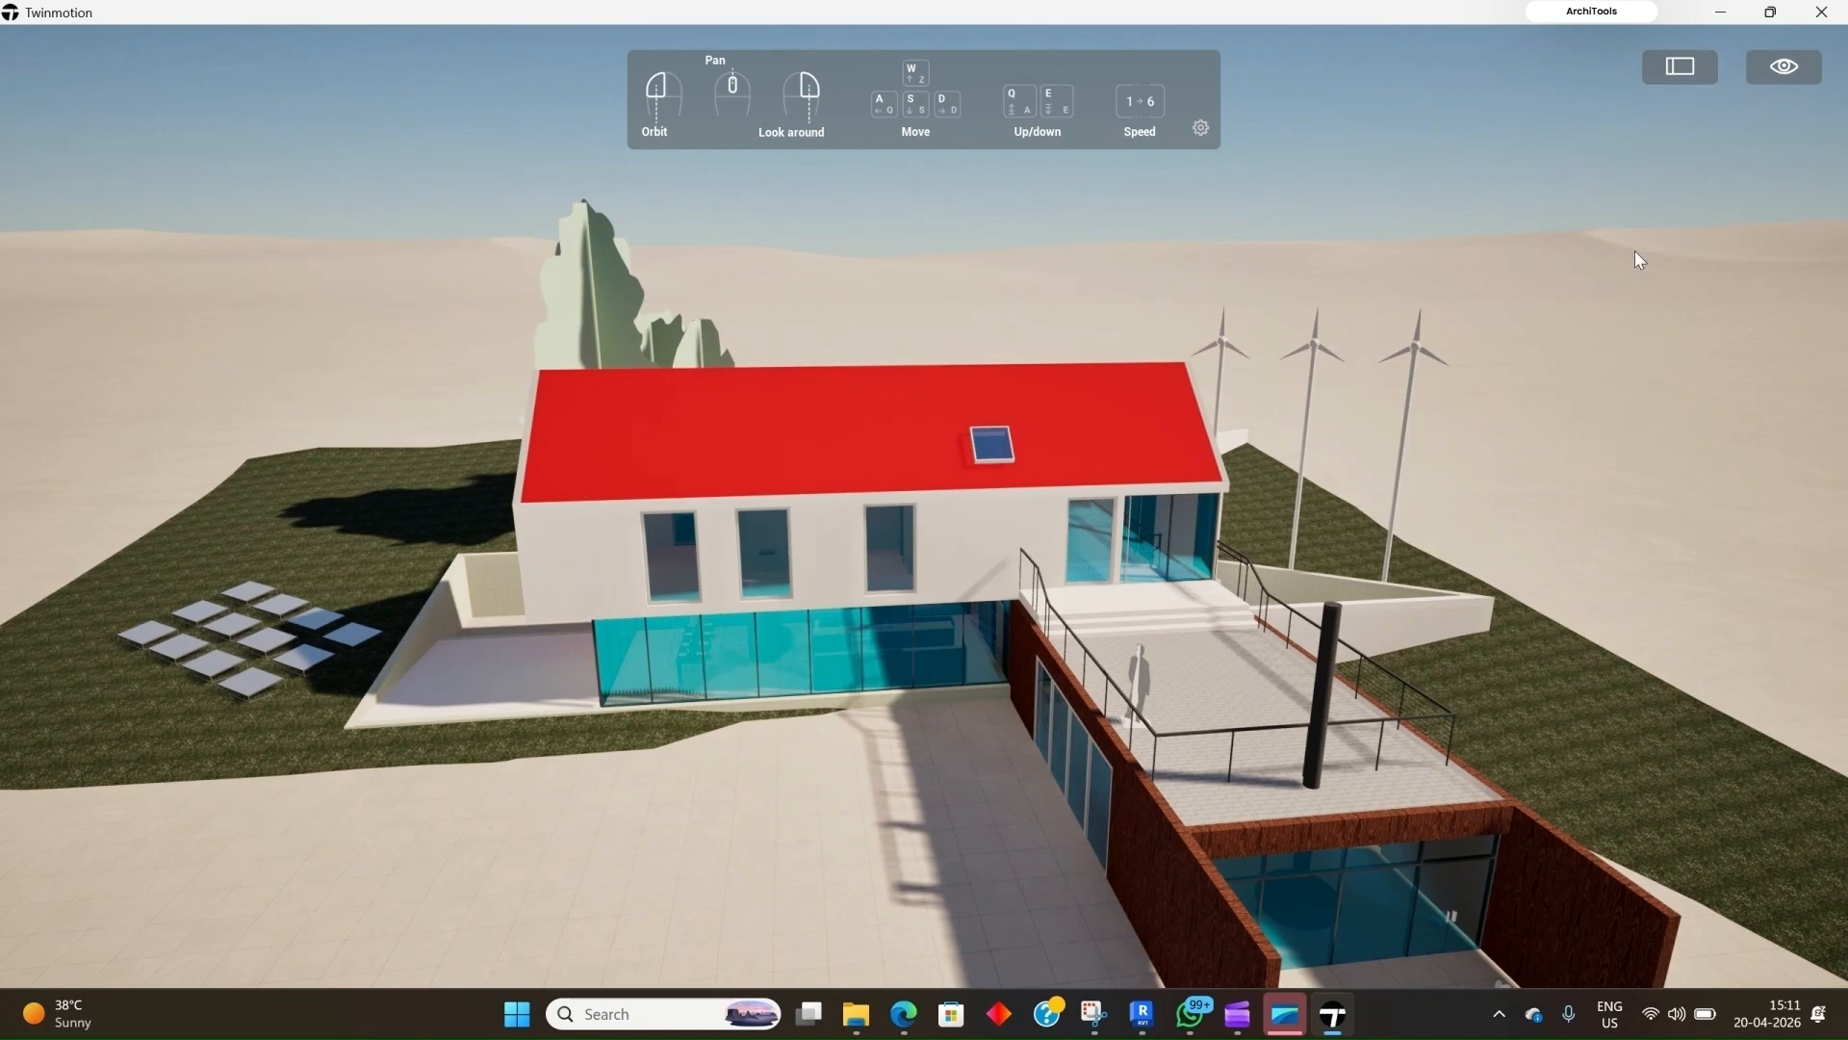
{"action": "left_click", "coordinate": [1680, 70]}
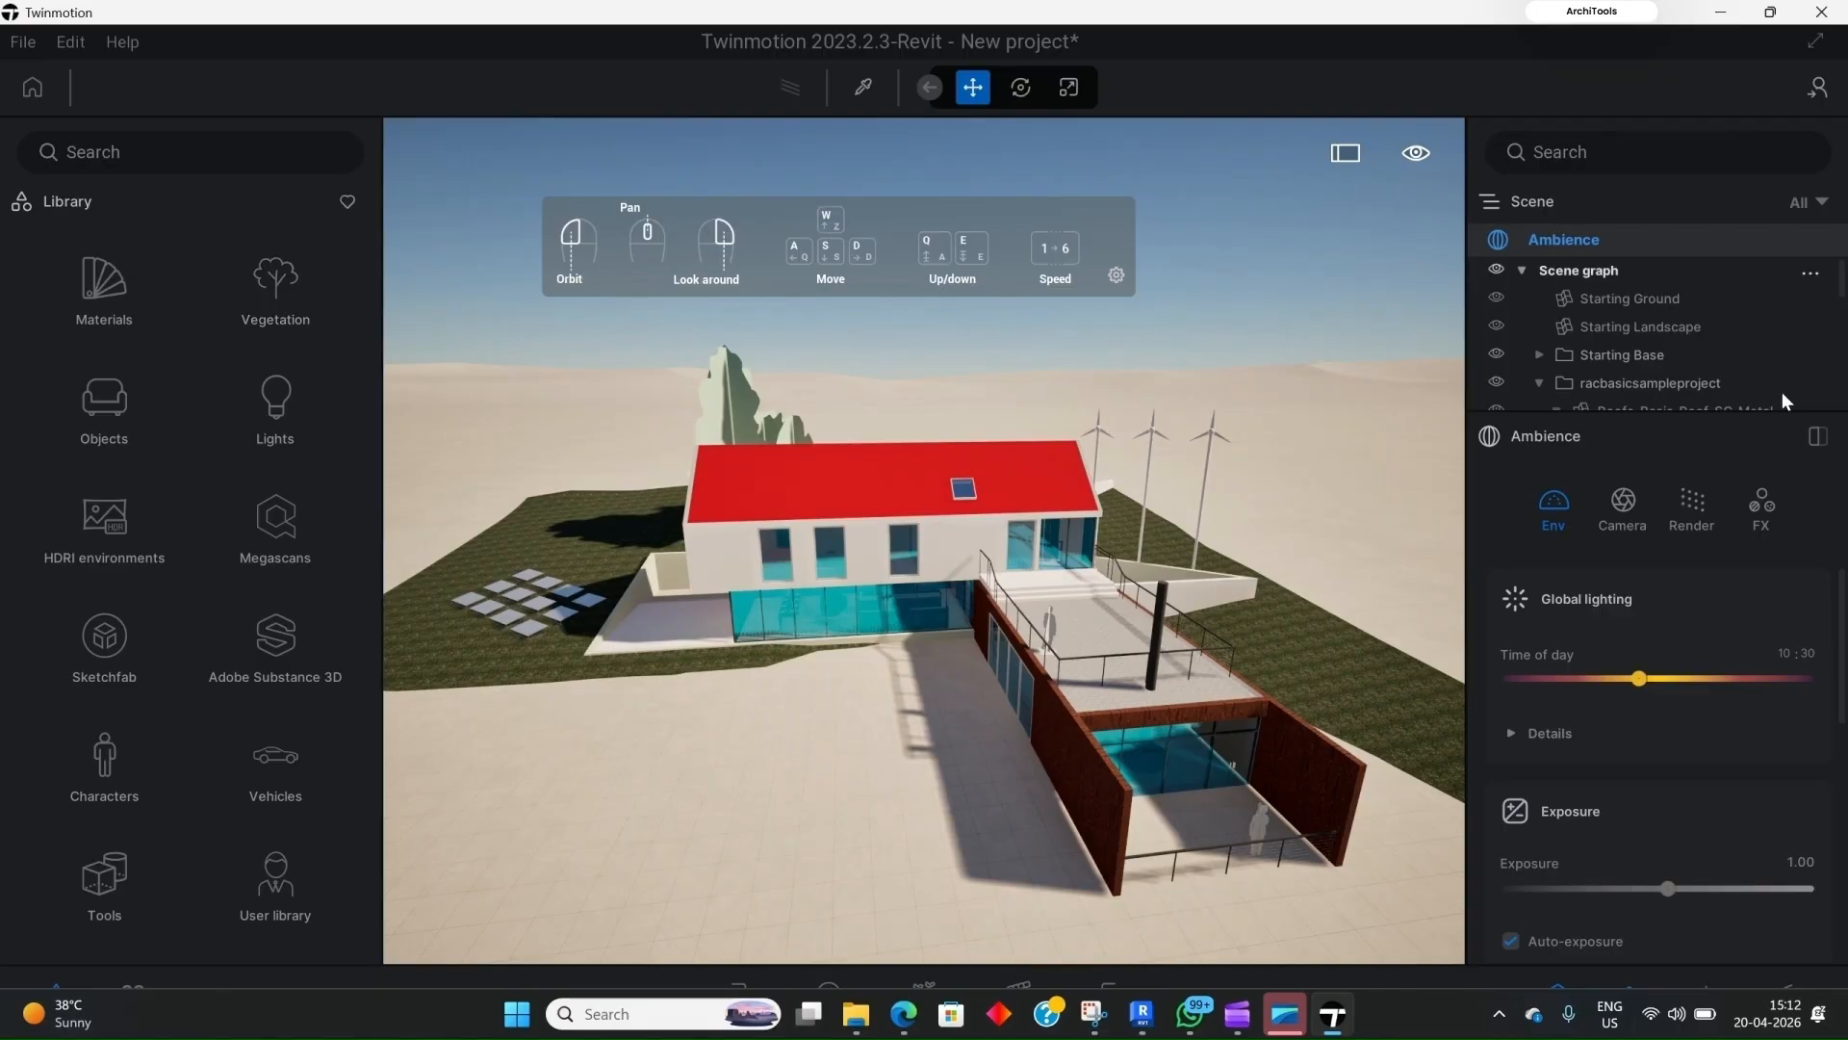
Step: Set the scene's time of day to 08:51 from the viewport's view settings
{"action": "left_click", "coordinate": [1419, 155]}
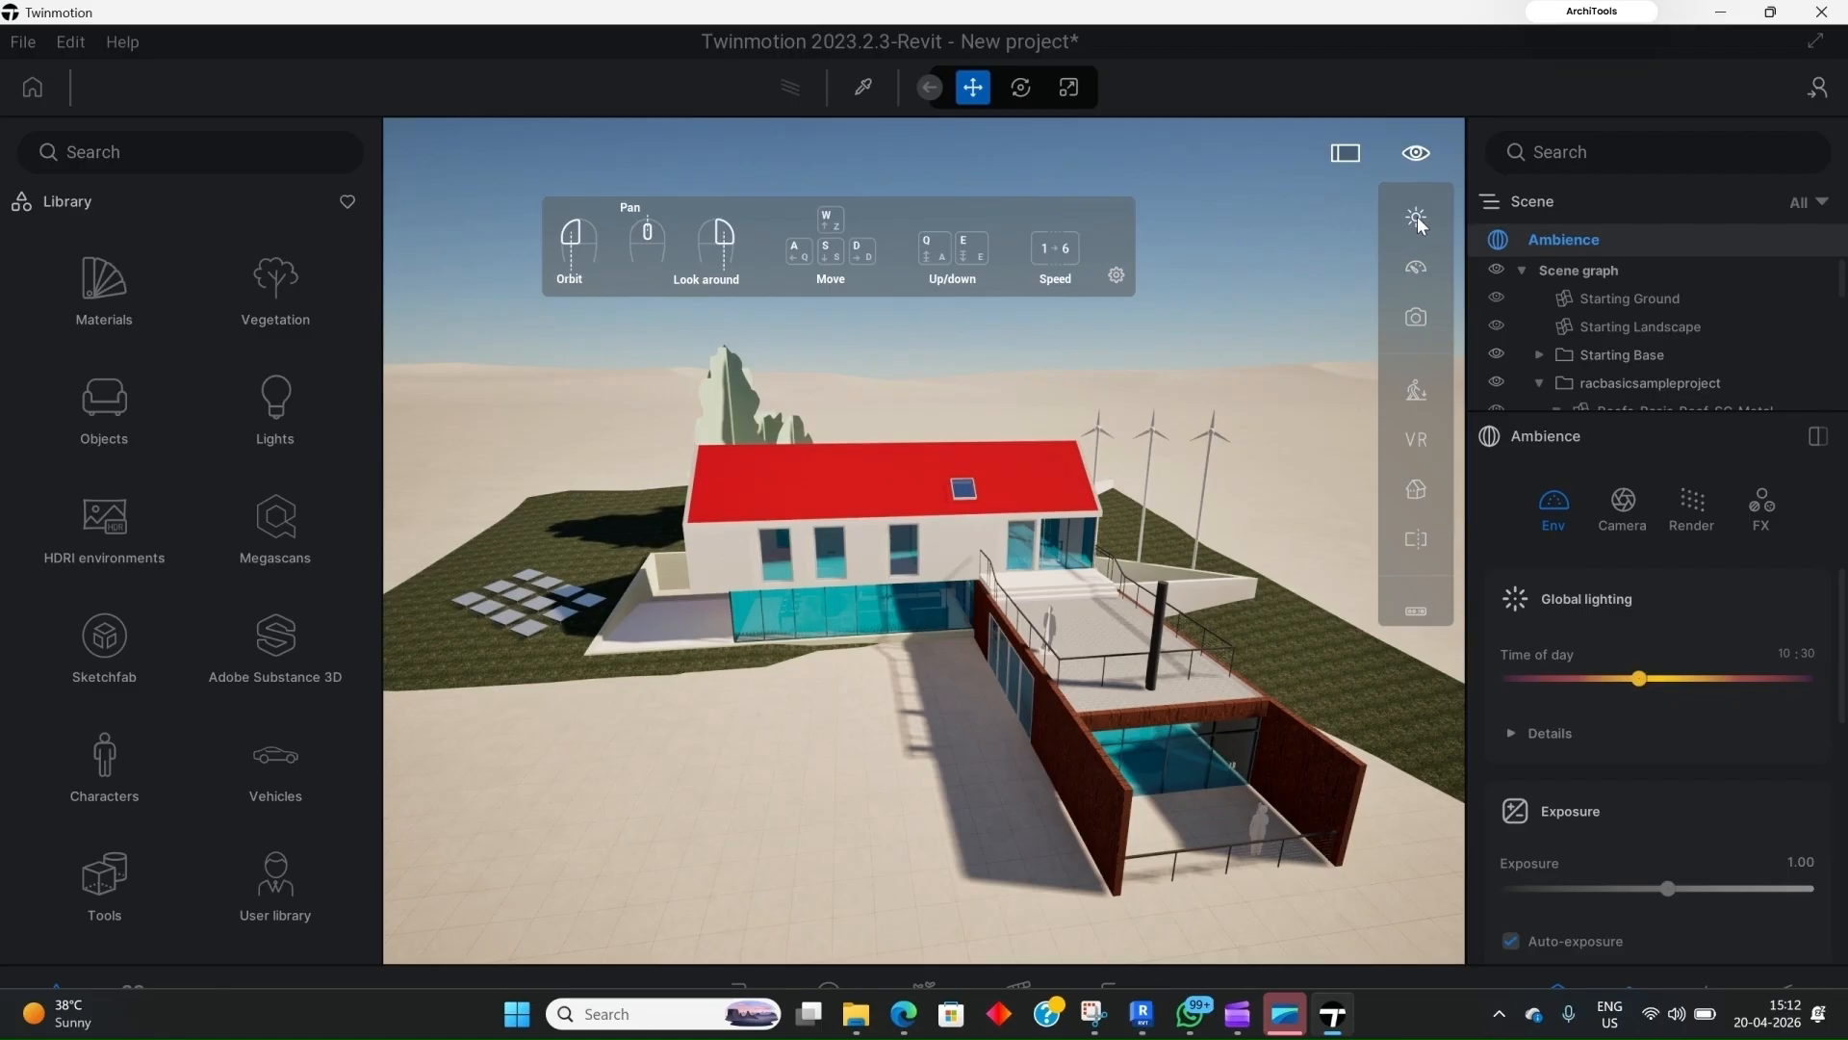
{"action": "left_click", "coordinate": [1419, 221]}
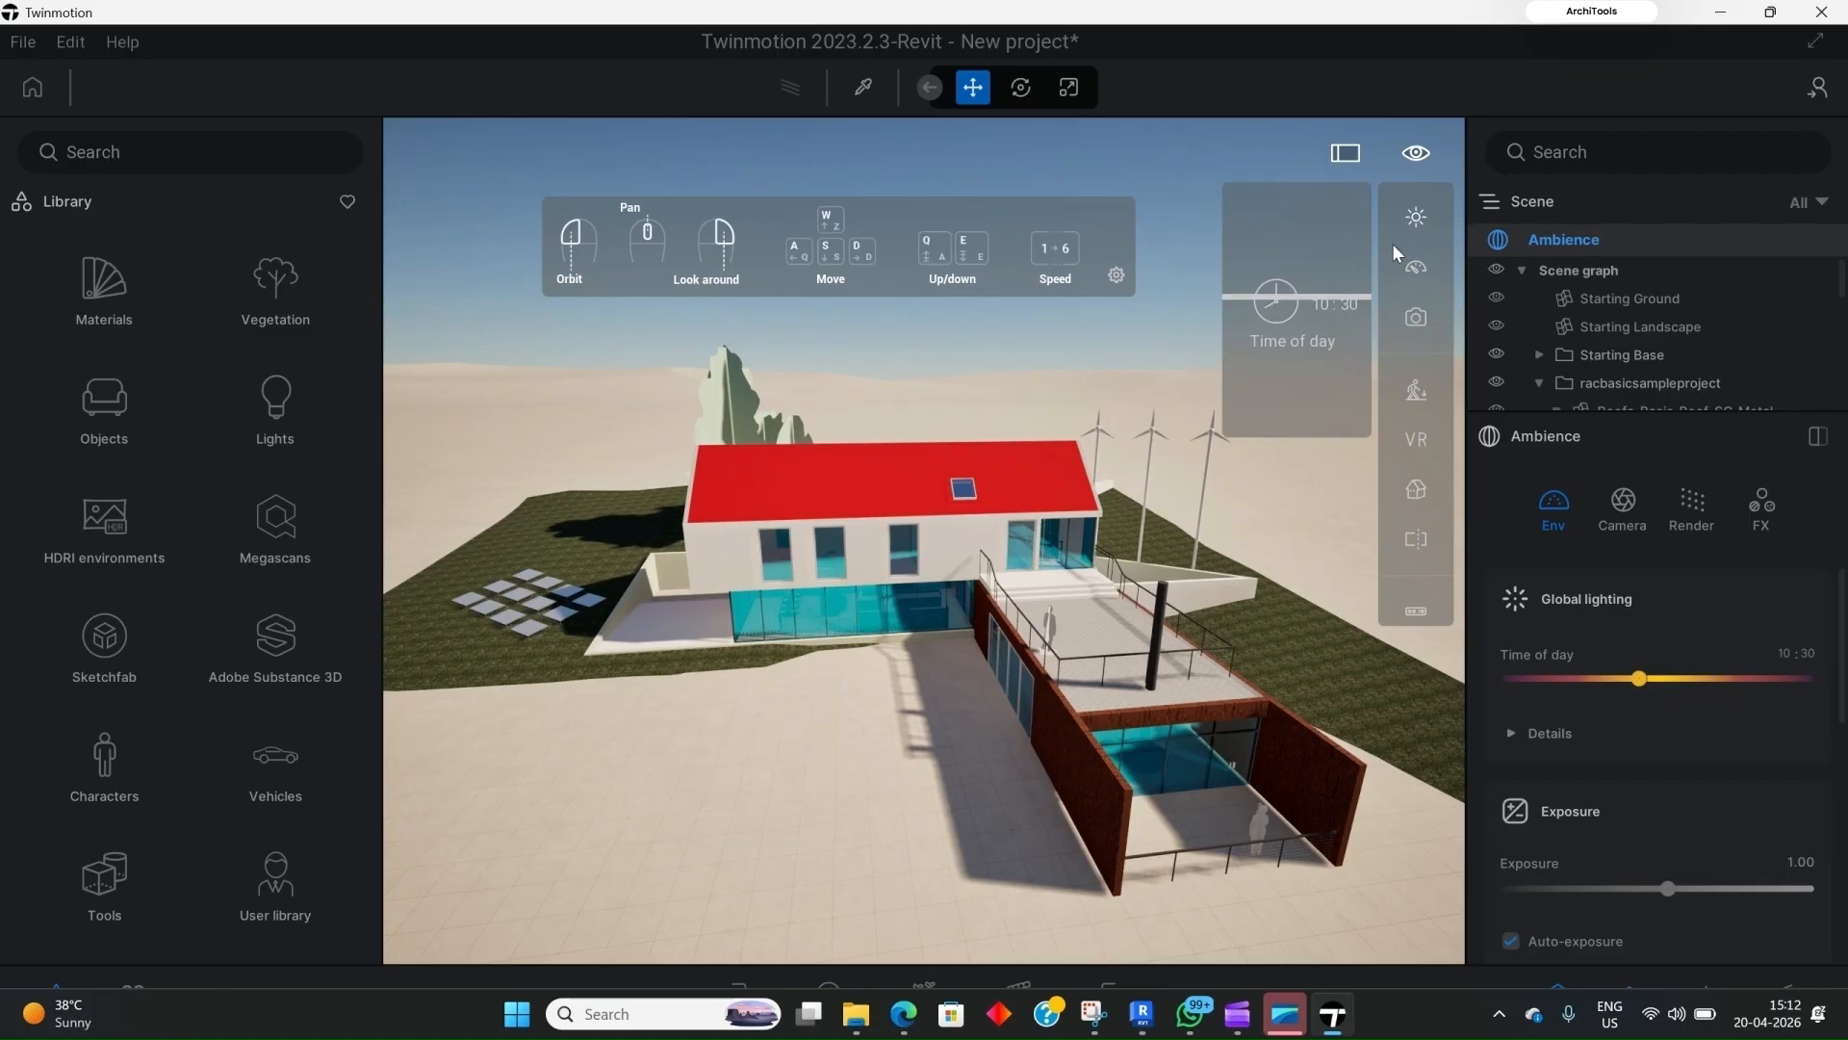
{"action": "left_click_drag", "start_coordinate": [1297, 314], "coordinate": [1310, 285]}
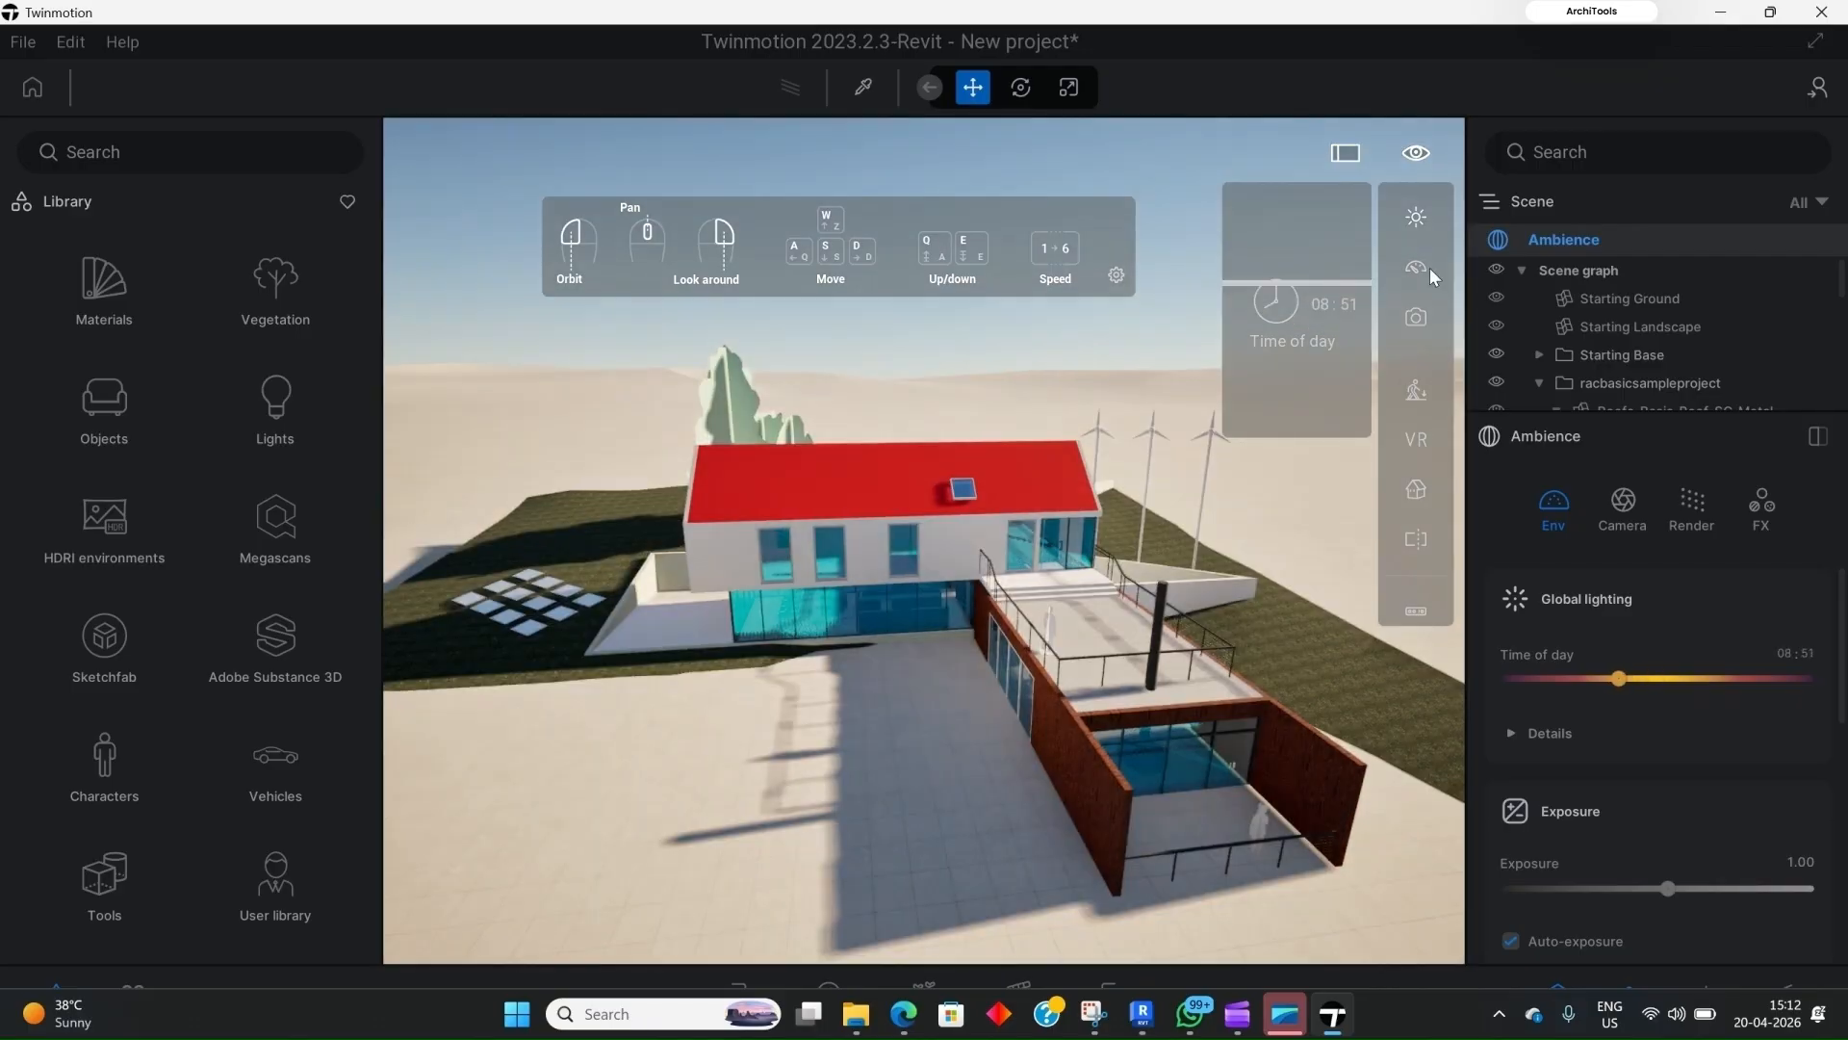
Step: Set the navigation speed to Fly speed 6 and orbit around the house to try it
{"action": "mouse_move", "coordinate": [1426, 274]}
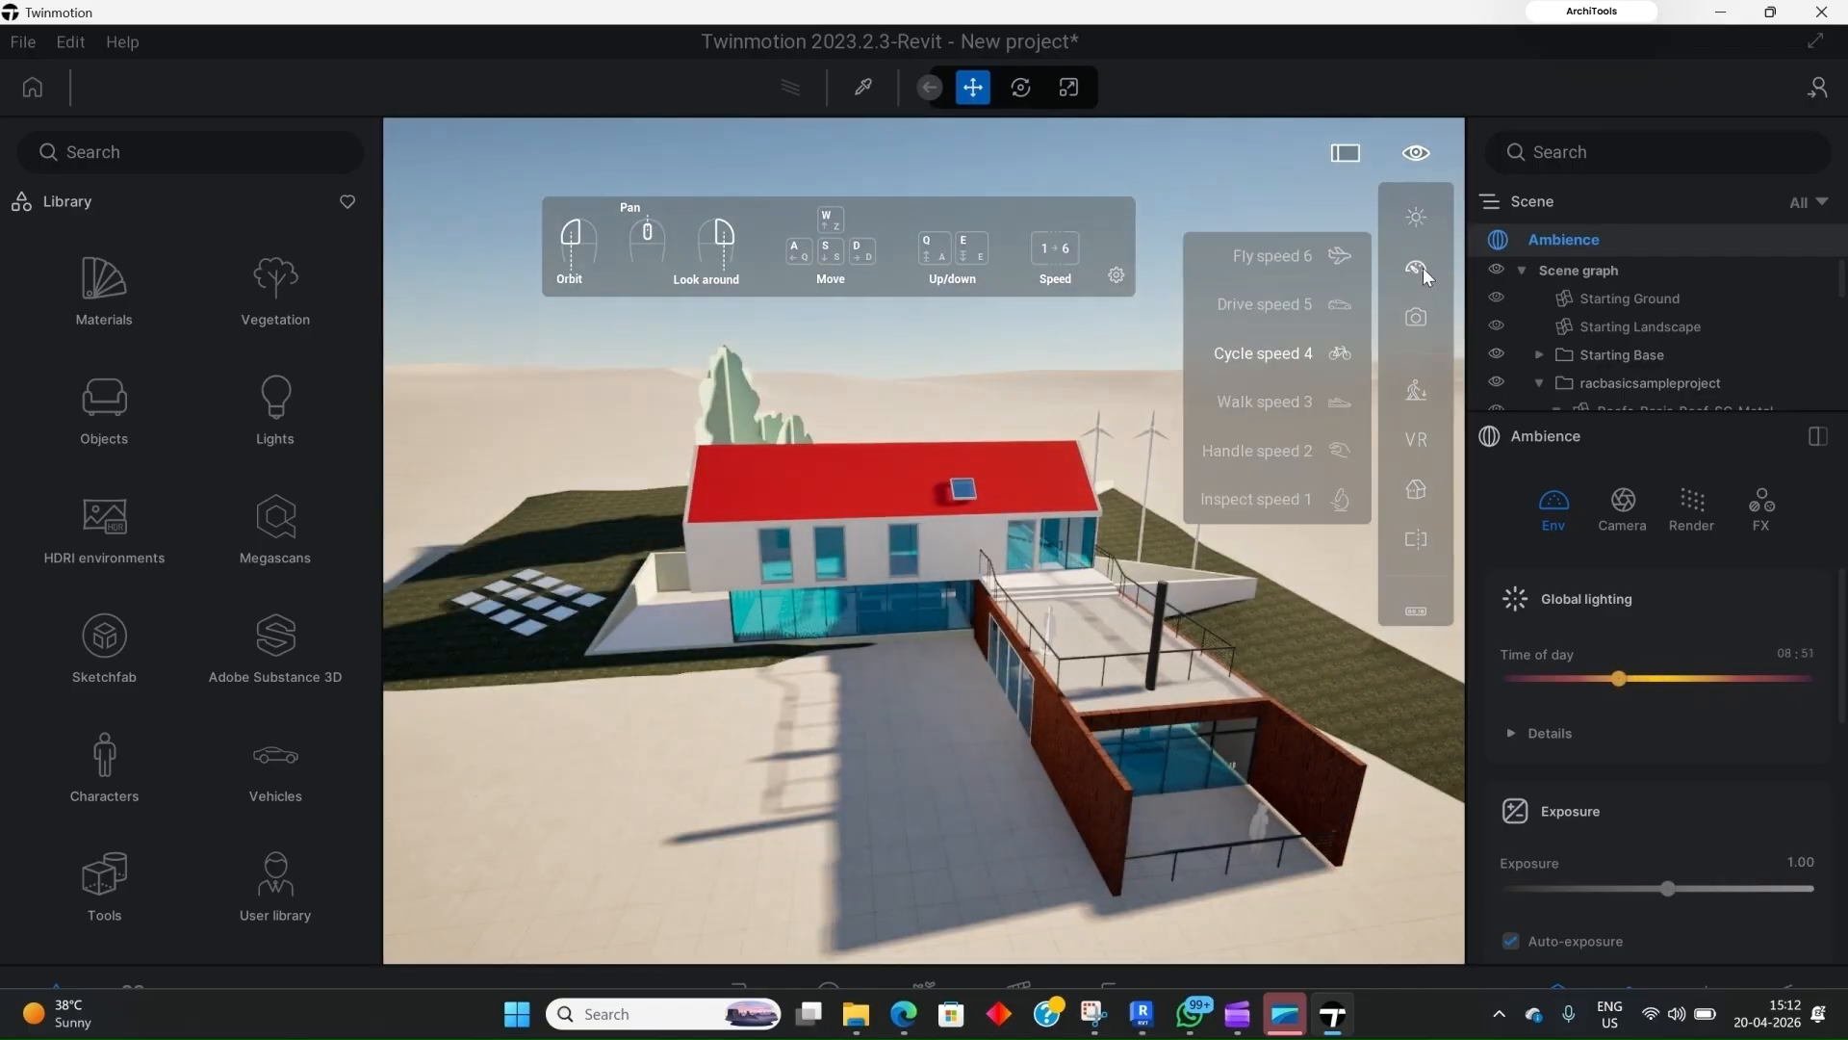
{"action": "left_click", "coordinate": [1293, 259]}
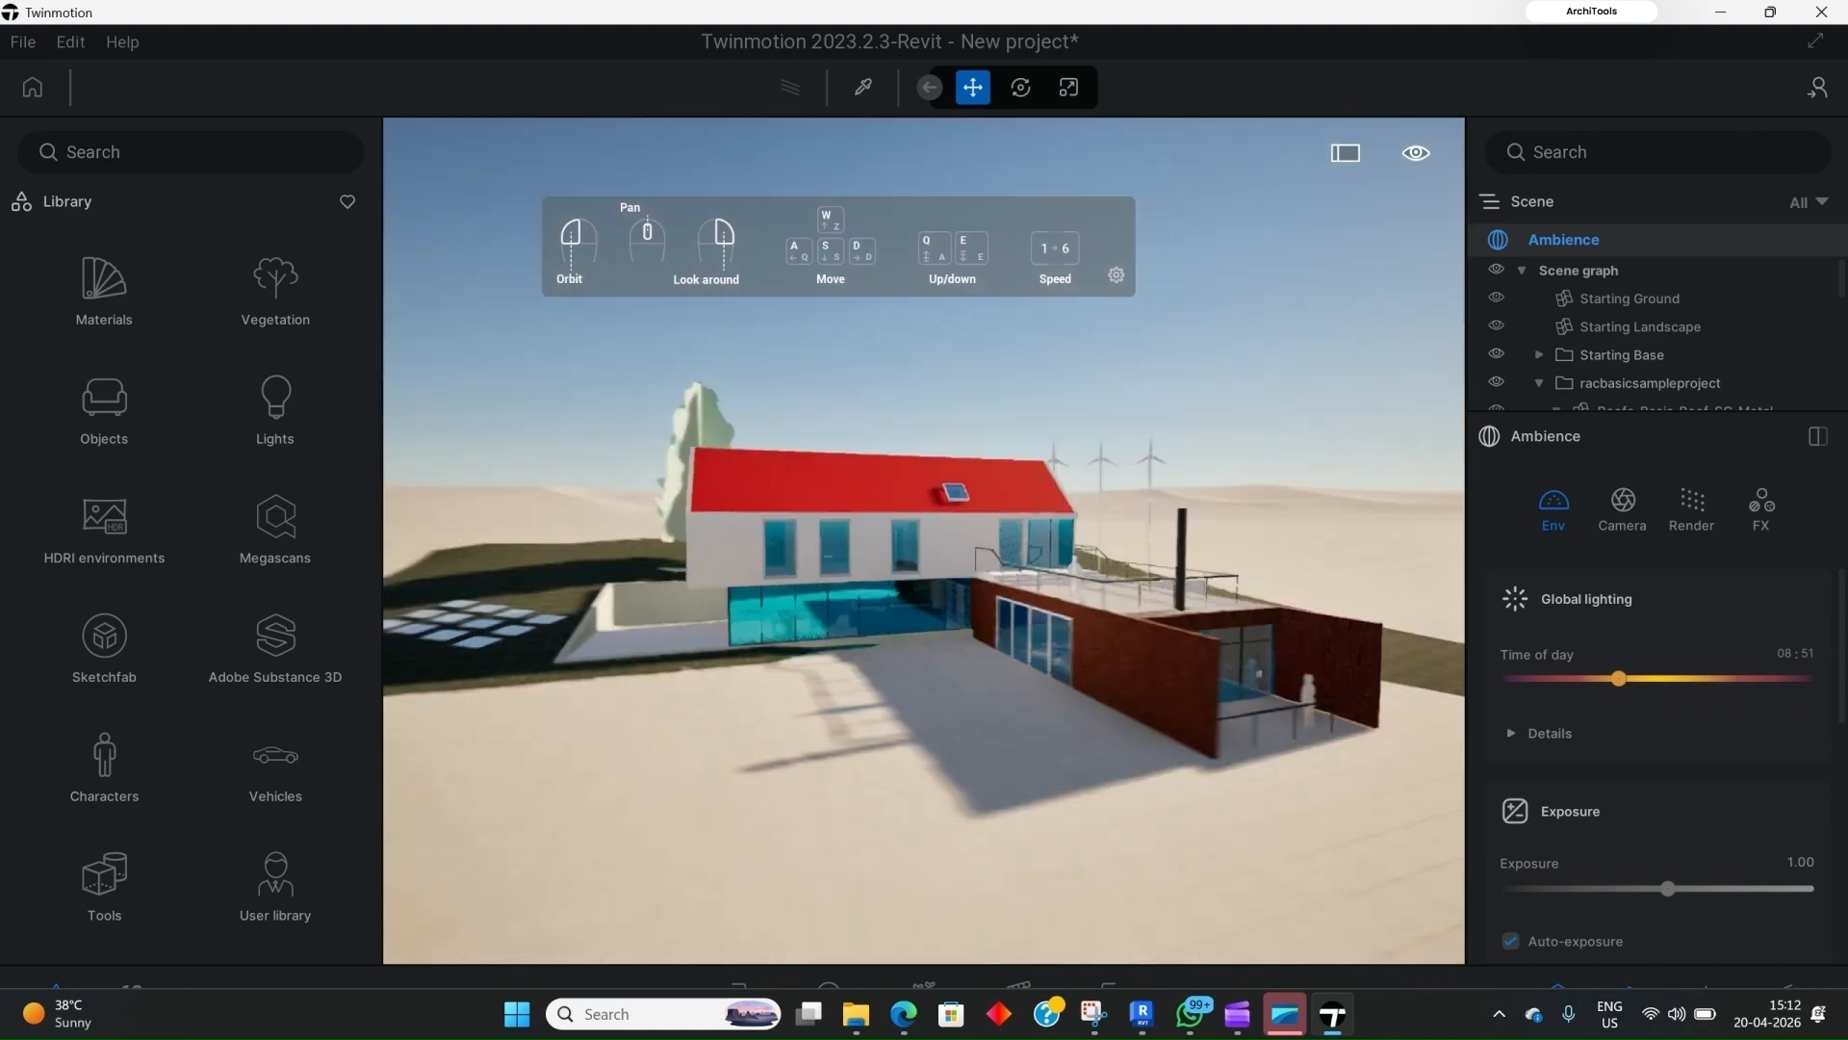
{"action": "left_click_drag", "start_coordinate": [924, 539], "coordinate": [867, 577]}
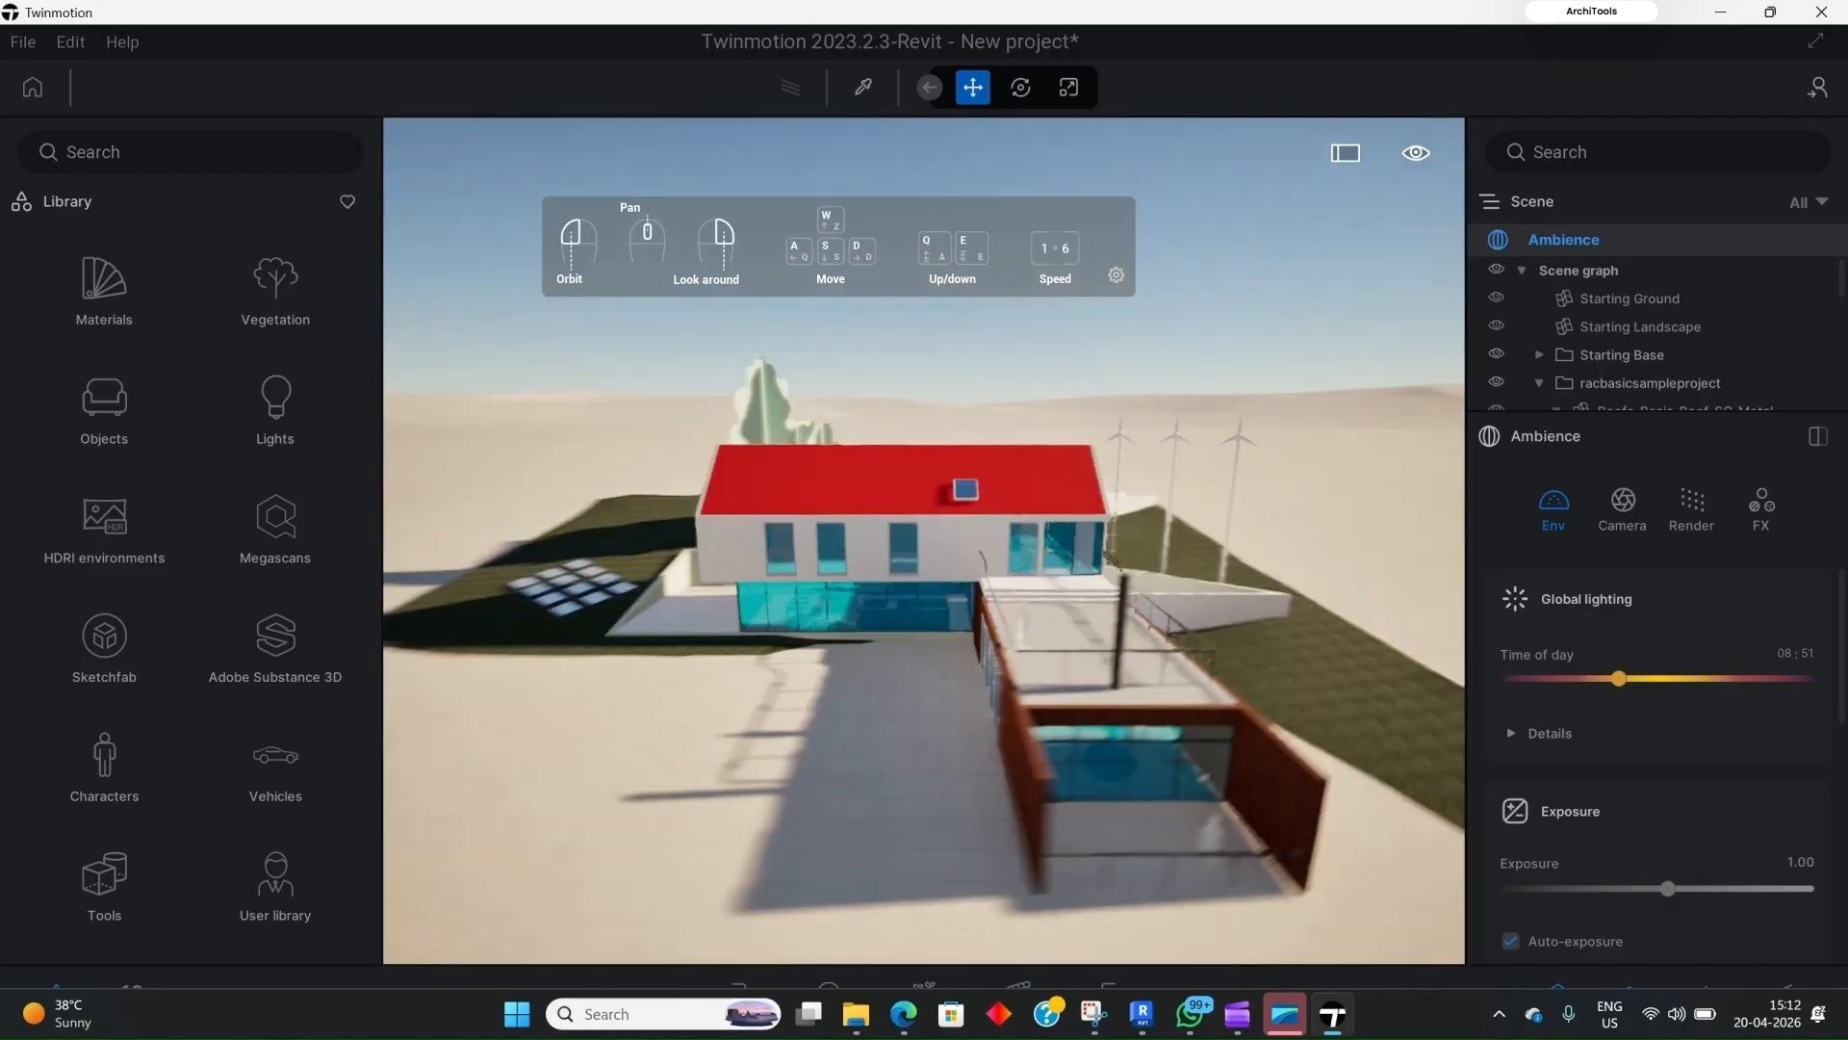
{"action": "mouse_move", "coordinate": [1413, 156]}
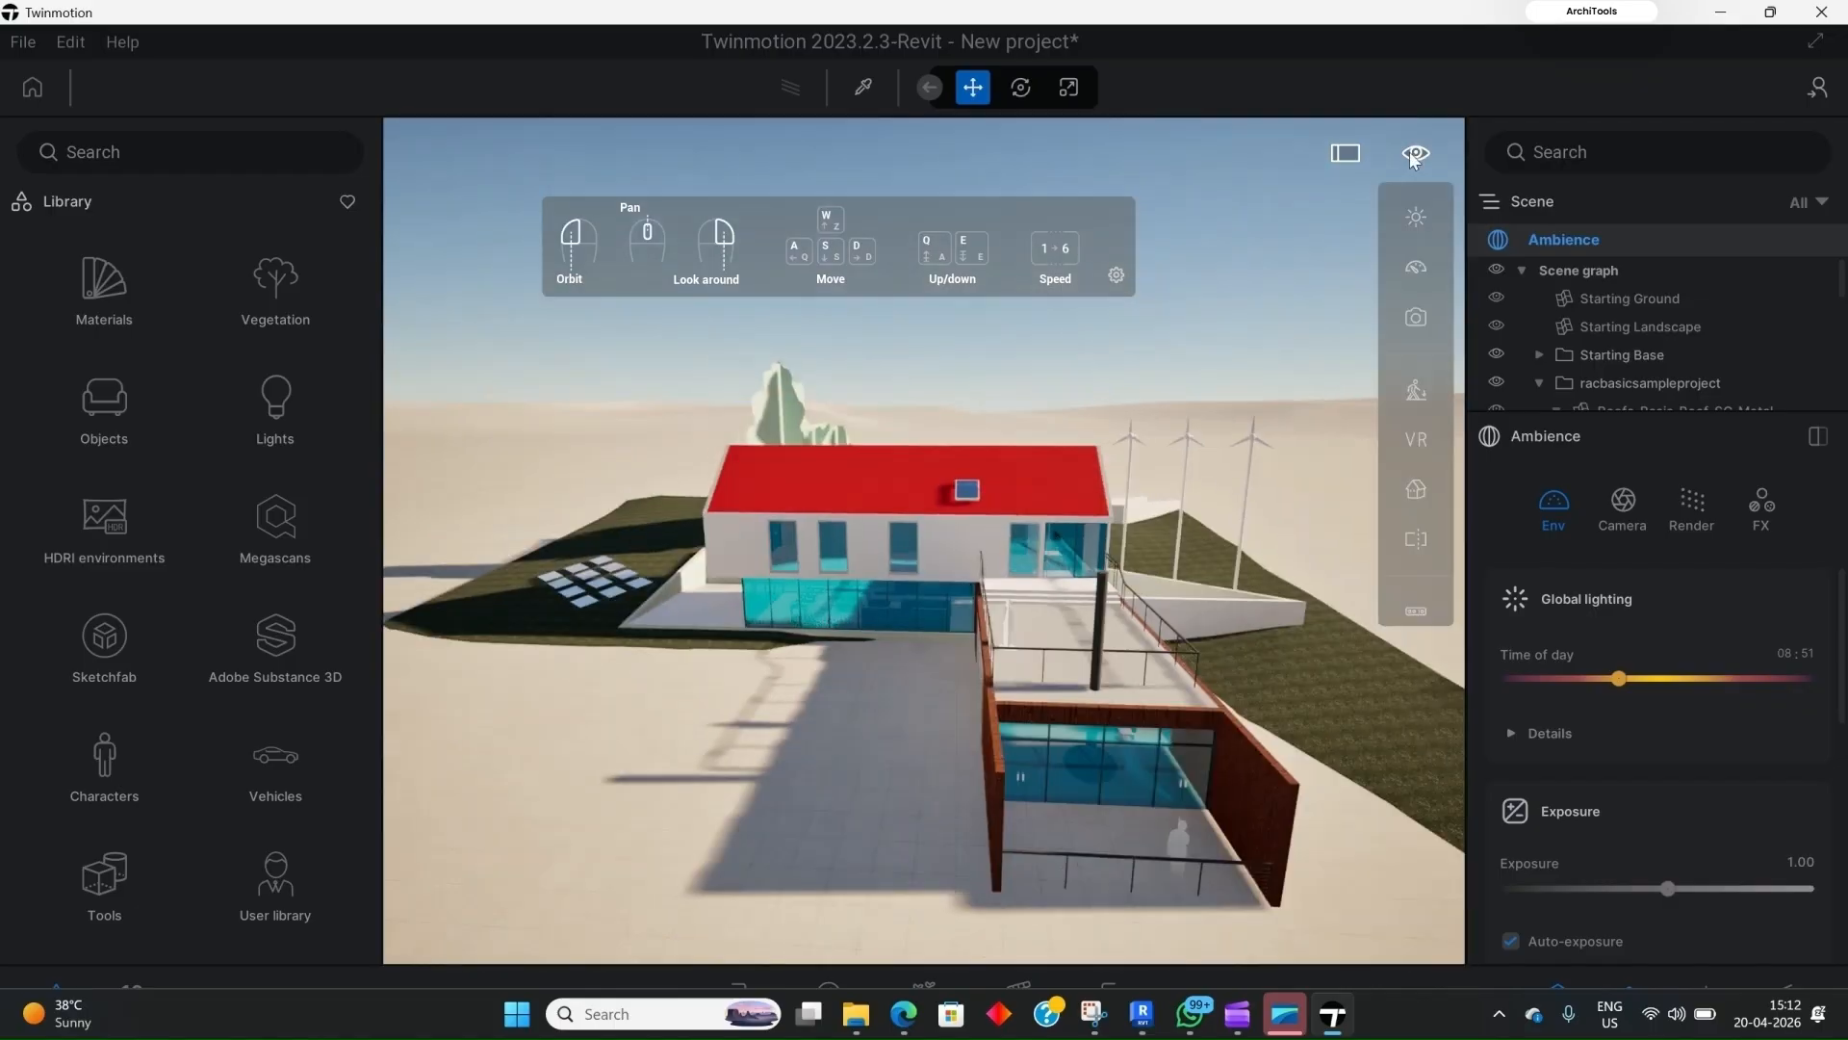
{"action": "left_click_drag", "start_coordinate": [1058, 520], "coordinate": [1126, 577]}
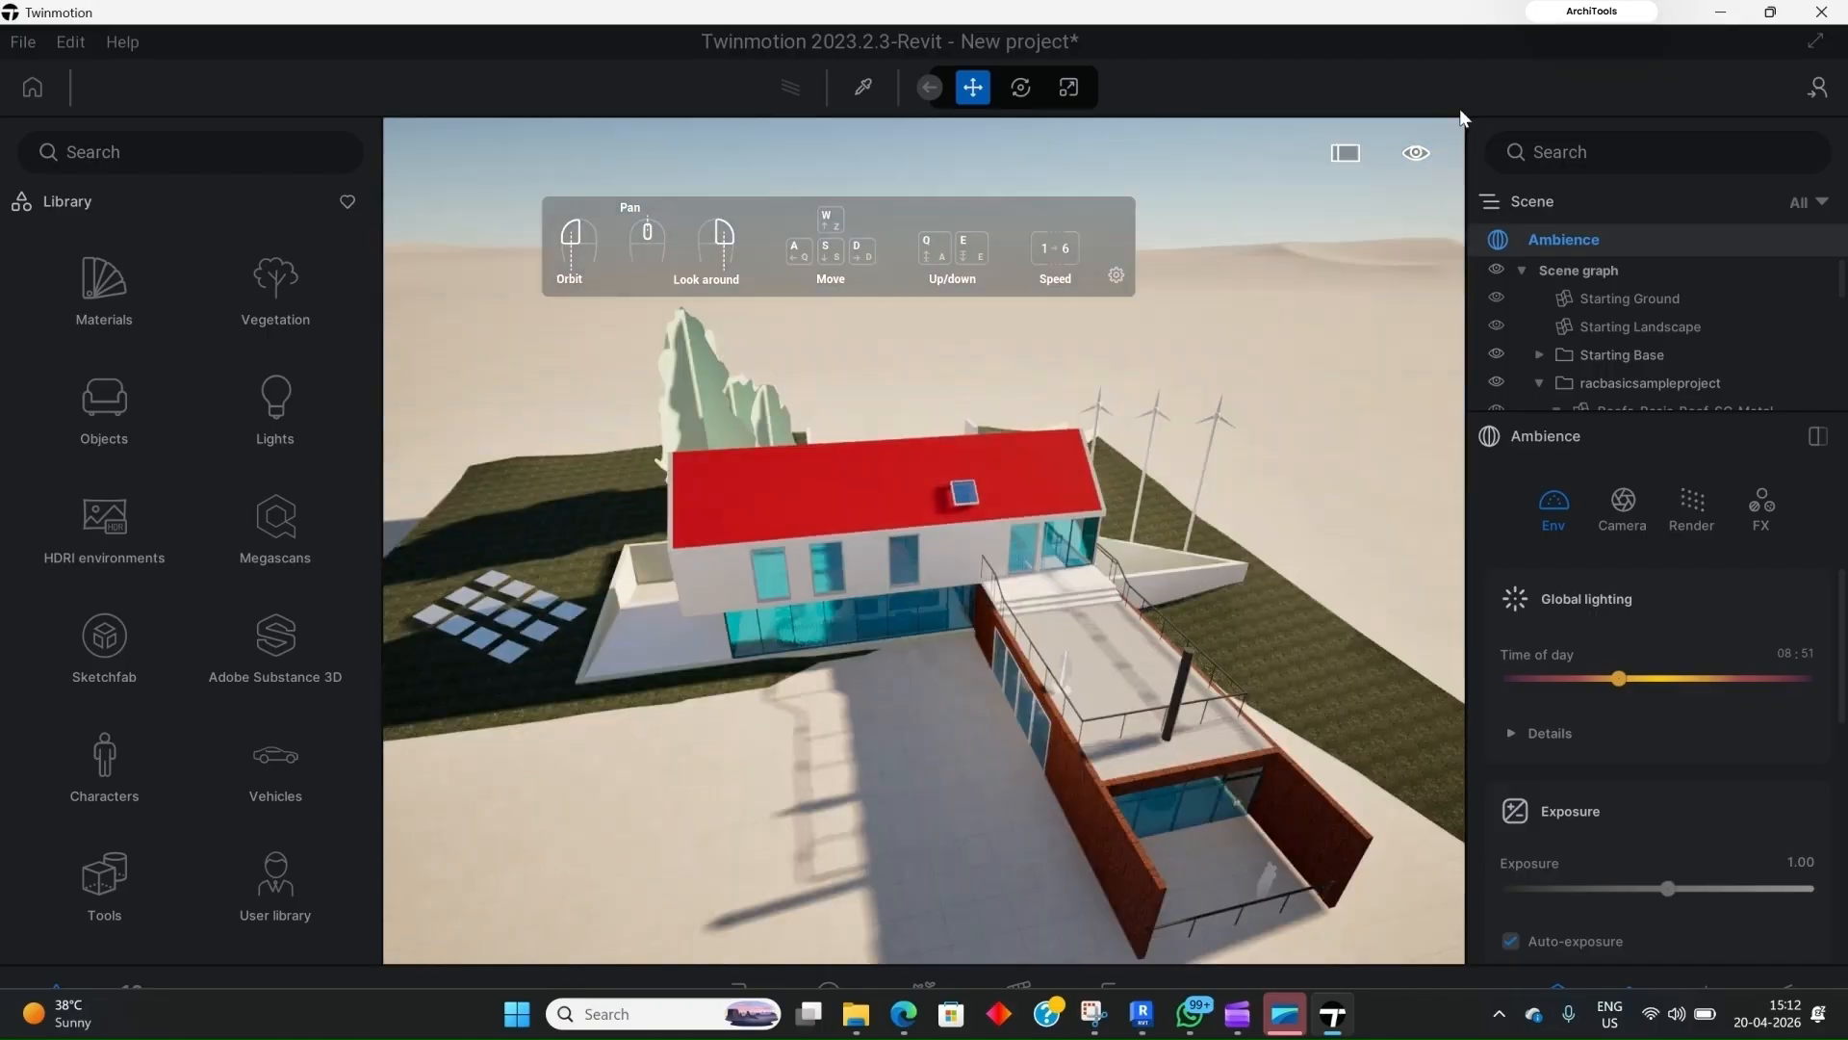
Step: Switch navigation to Pedestrian mode and walk around the paved patio in front of the house
{"action": "mouse_move", "coordinate": [1415, 159]}
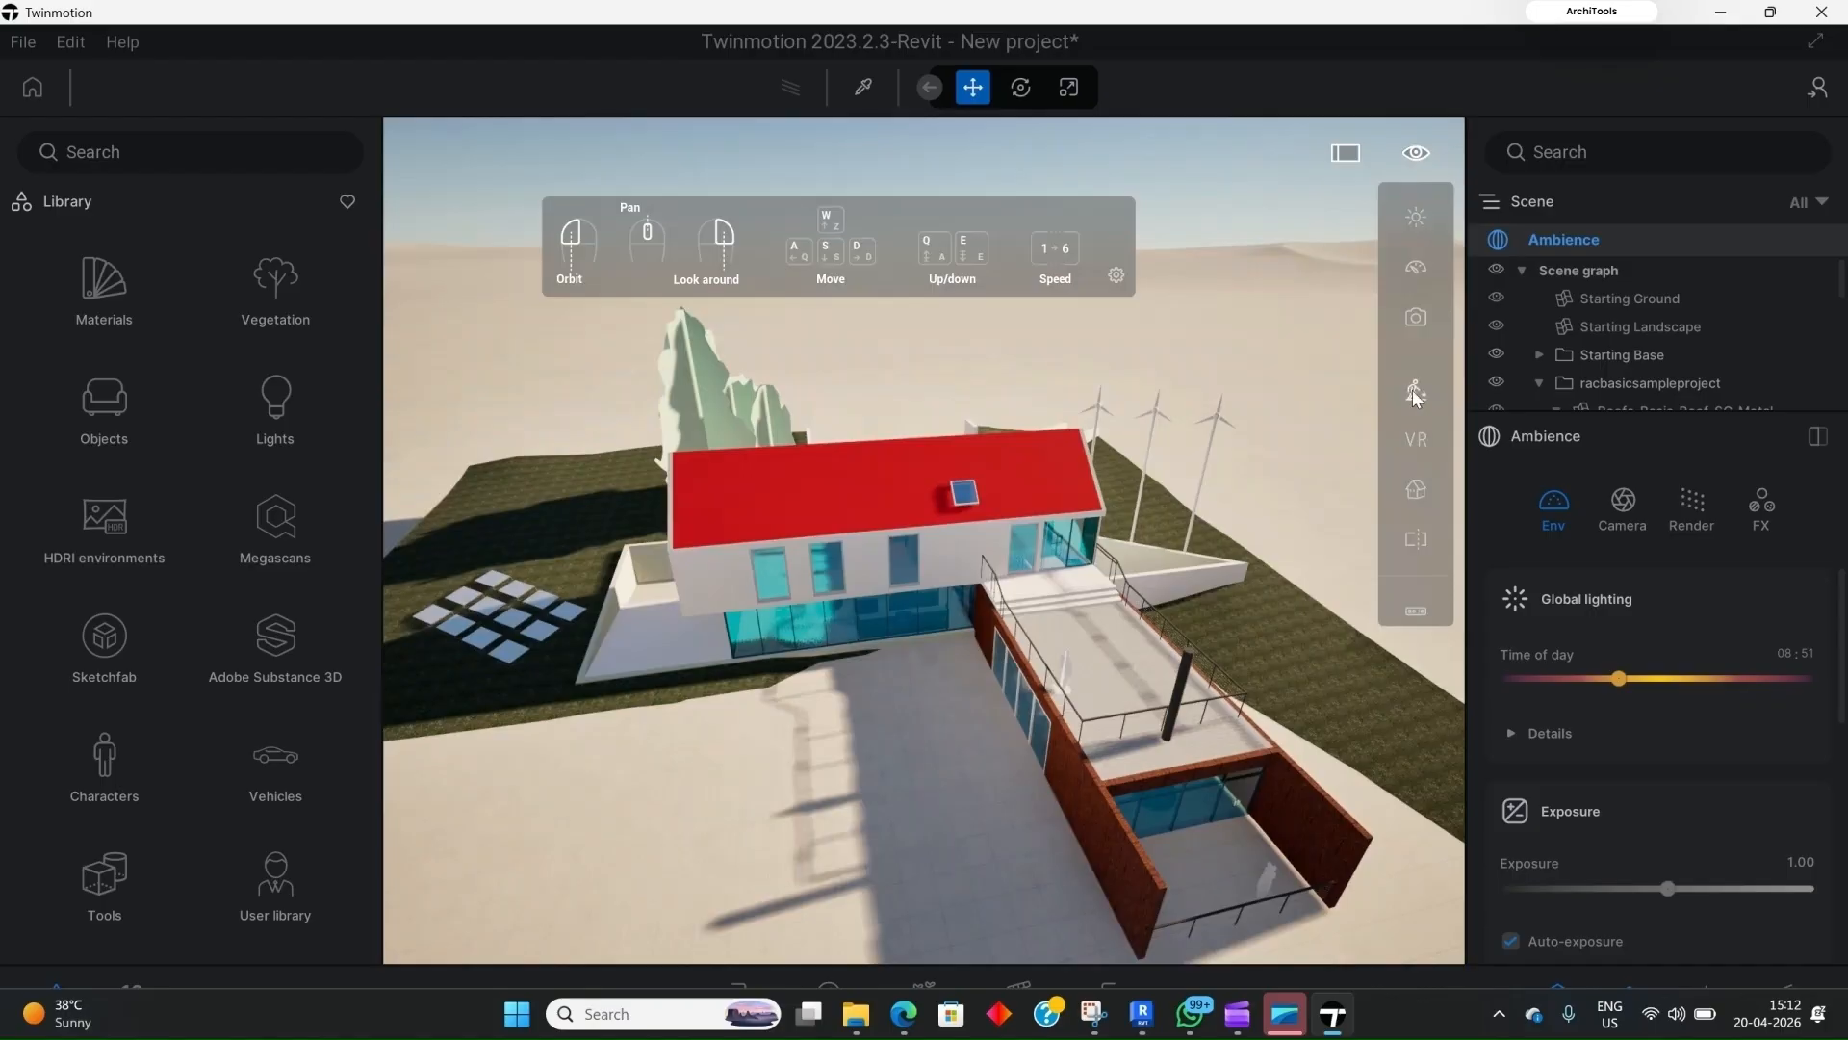
{"action": "left_click", "coordinate": [1414, 393]}
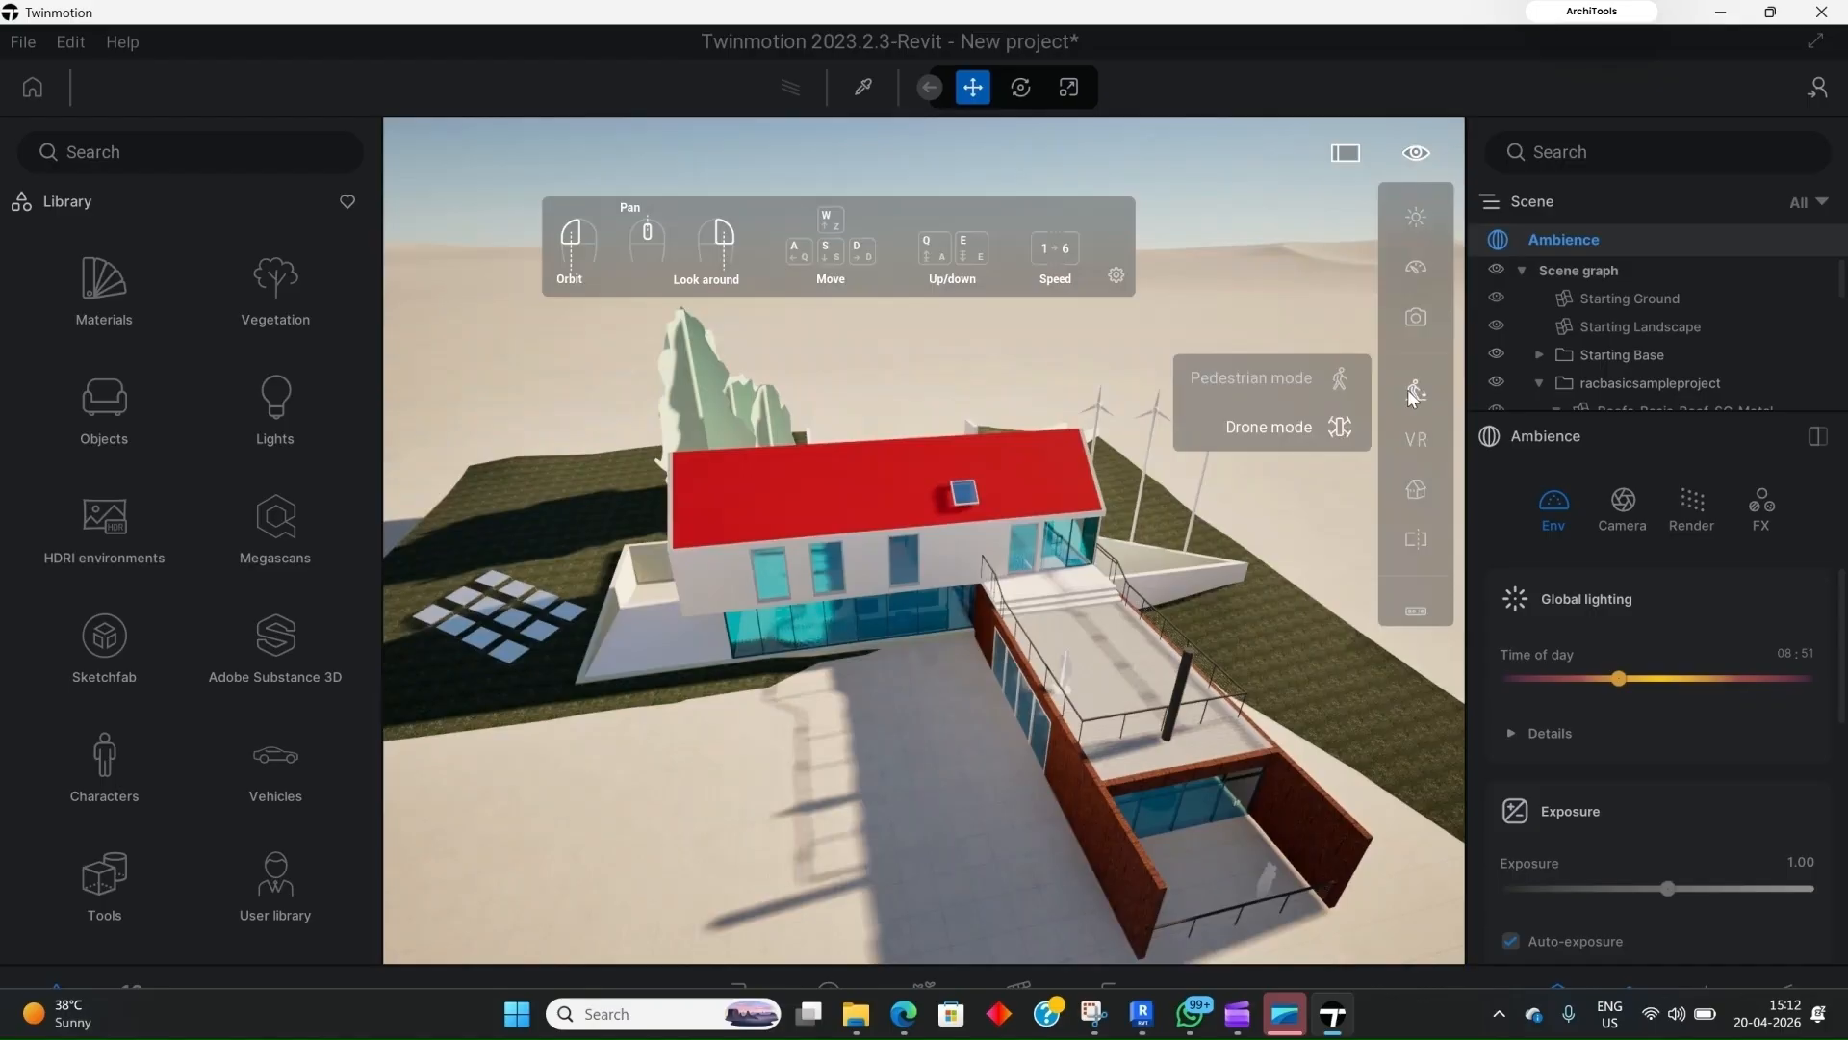
{"action": "left_click", "coordinate": [1264, 382]}
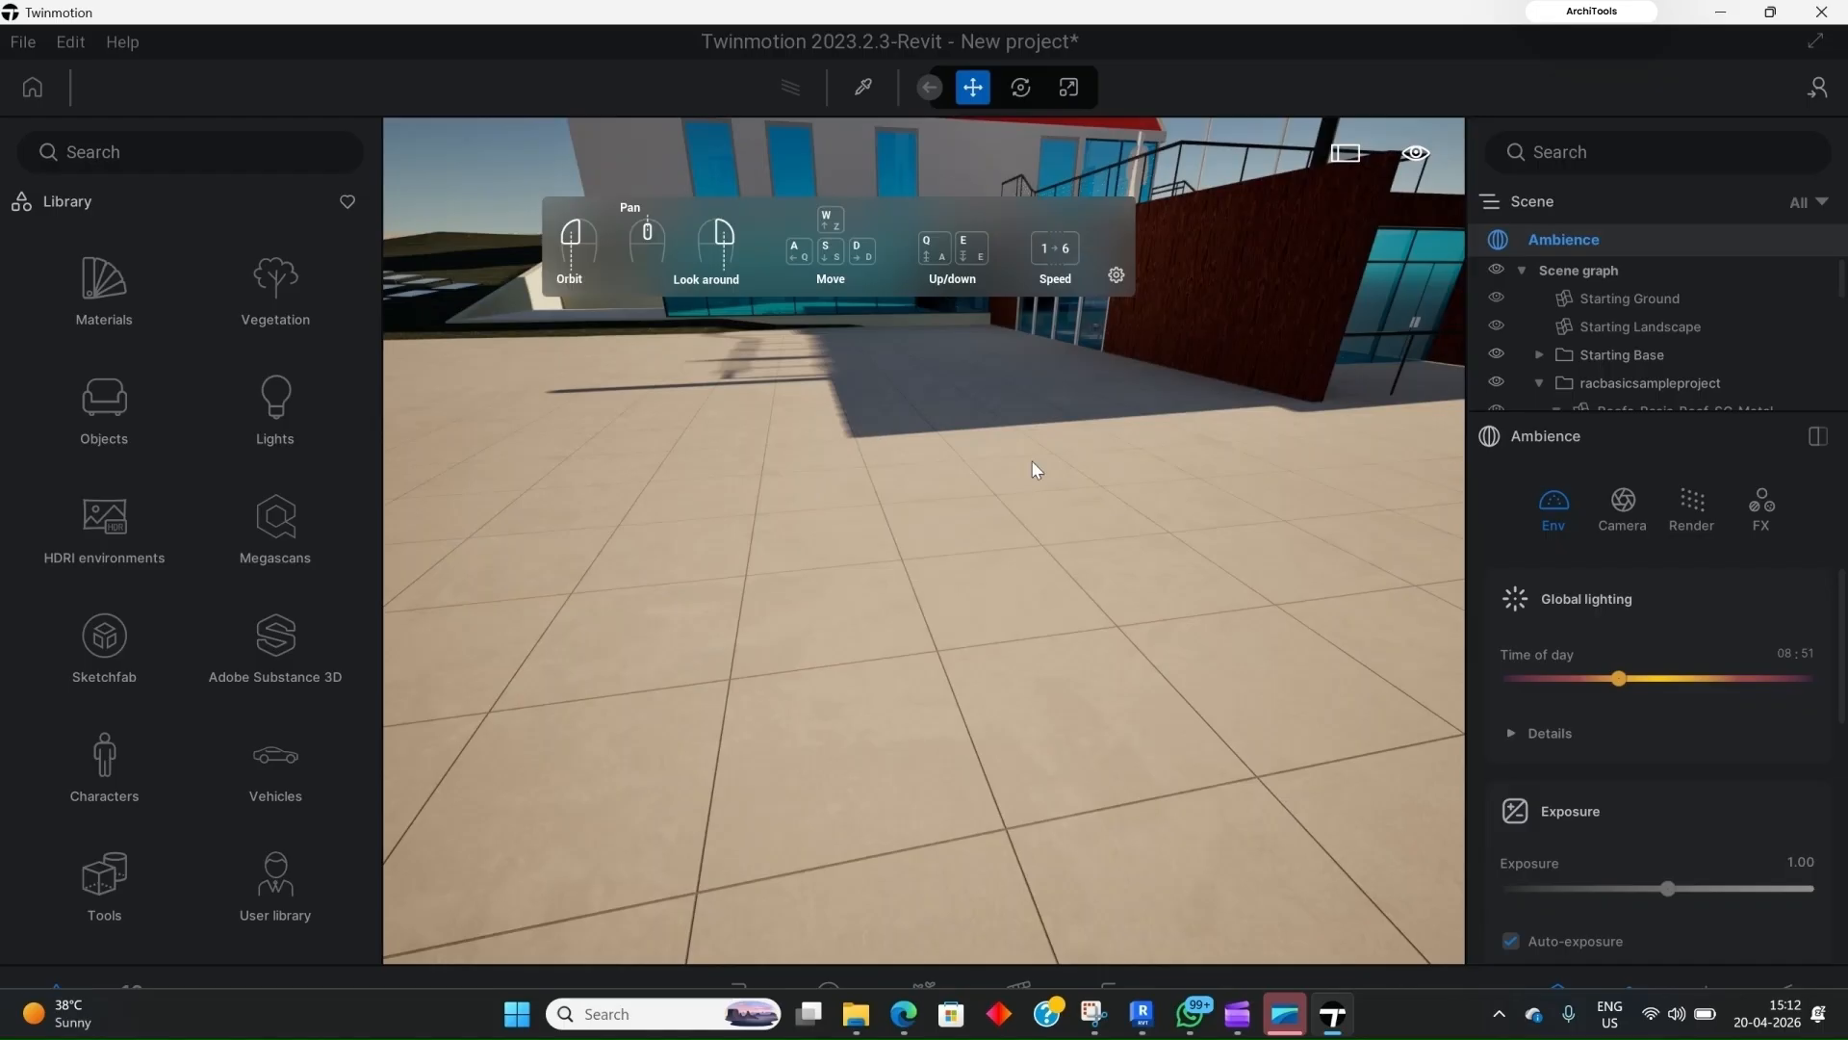
{"action": "key", "text": "s"}
{"action": "key", "text": "w"}
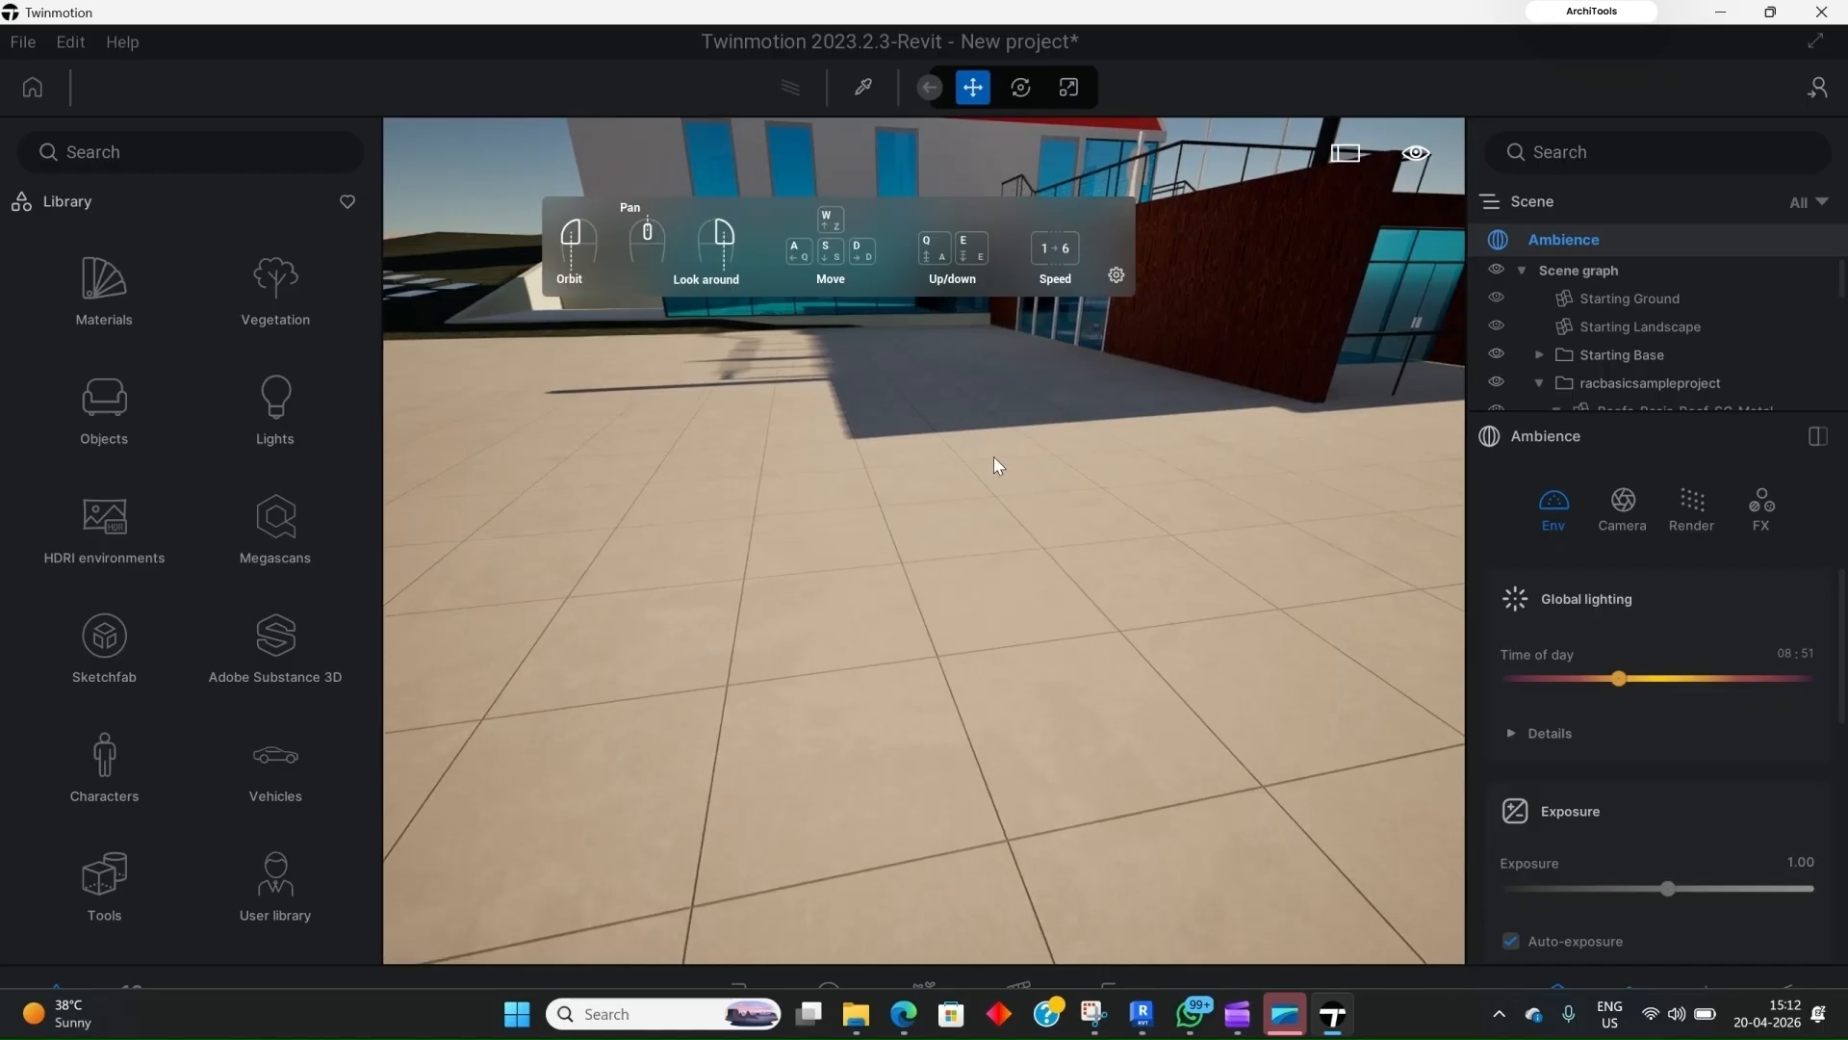
{"action": "key", "text": "w"}
{"action": "key", "text": "w"}
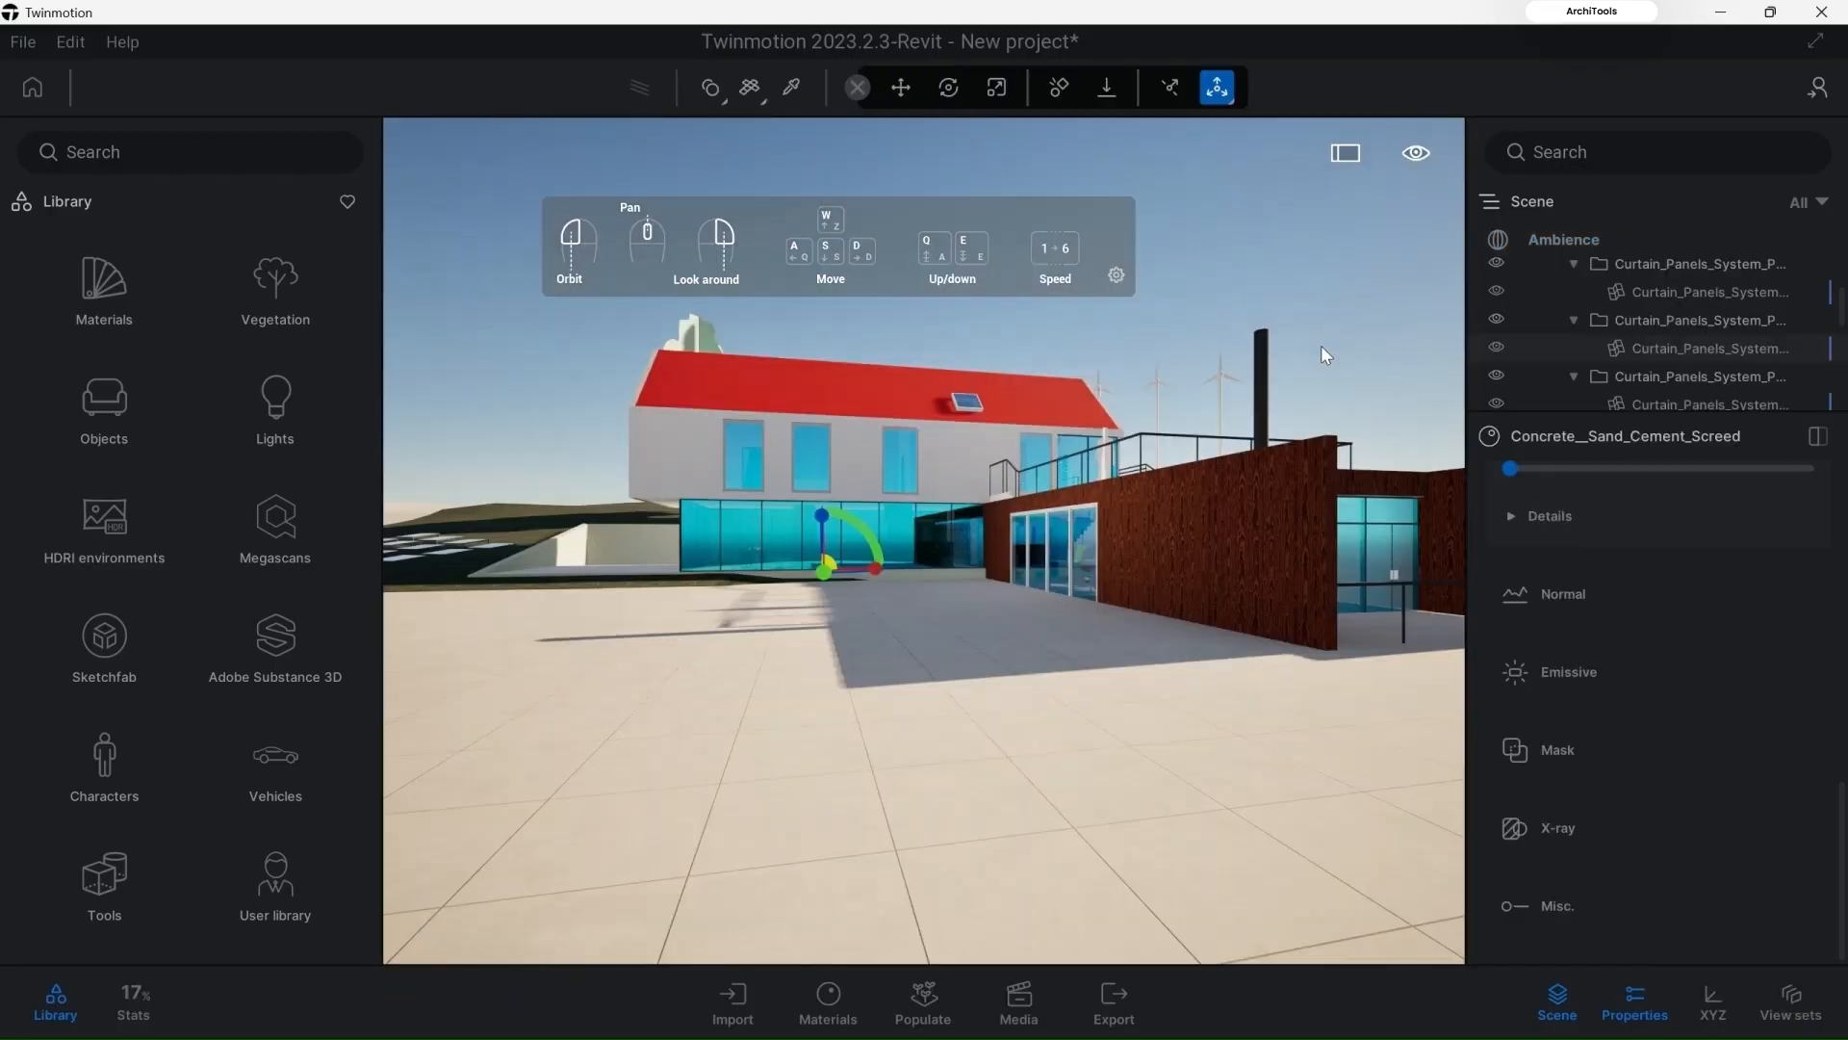
Step: View the site plan from the Top view and return to the Perspective view
{"action": "mouse_move", "coordinate": [1453, 364]}
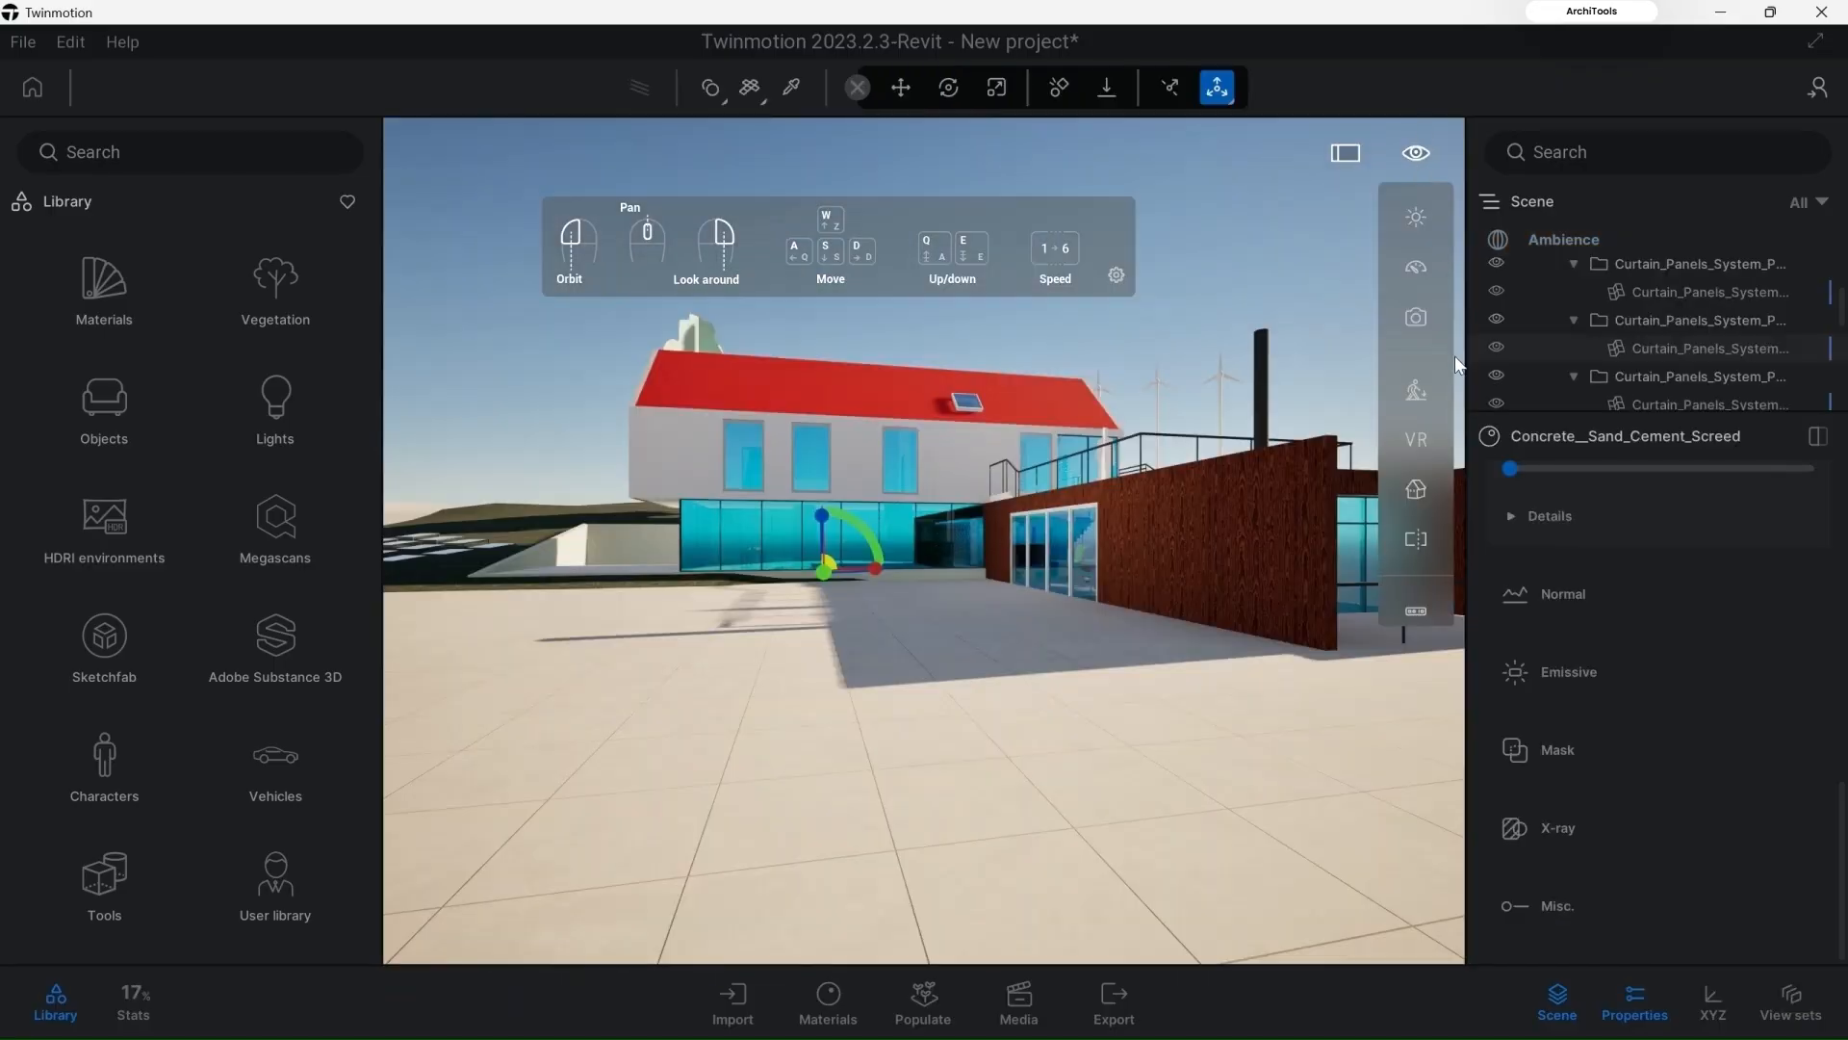
{"action": "left_click", "coordinate": [1416, 489]}
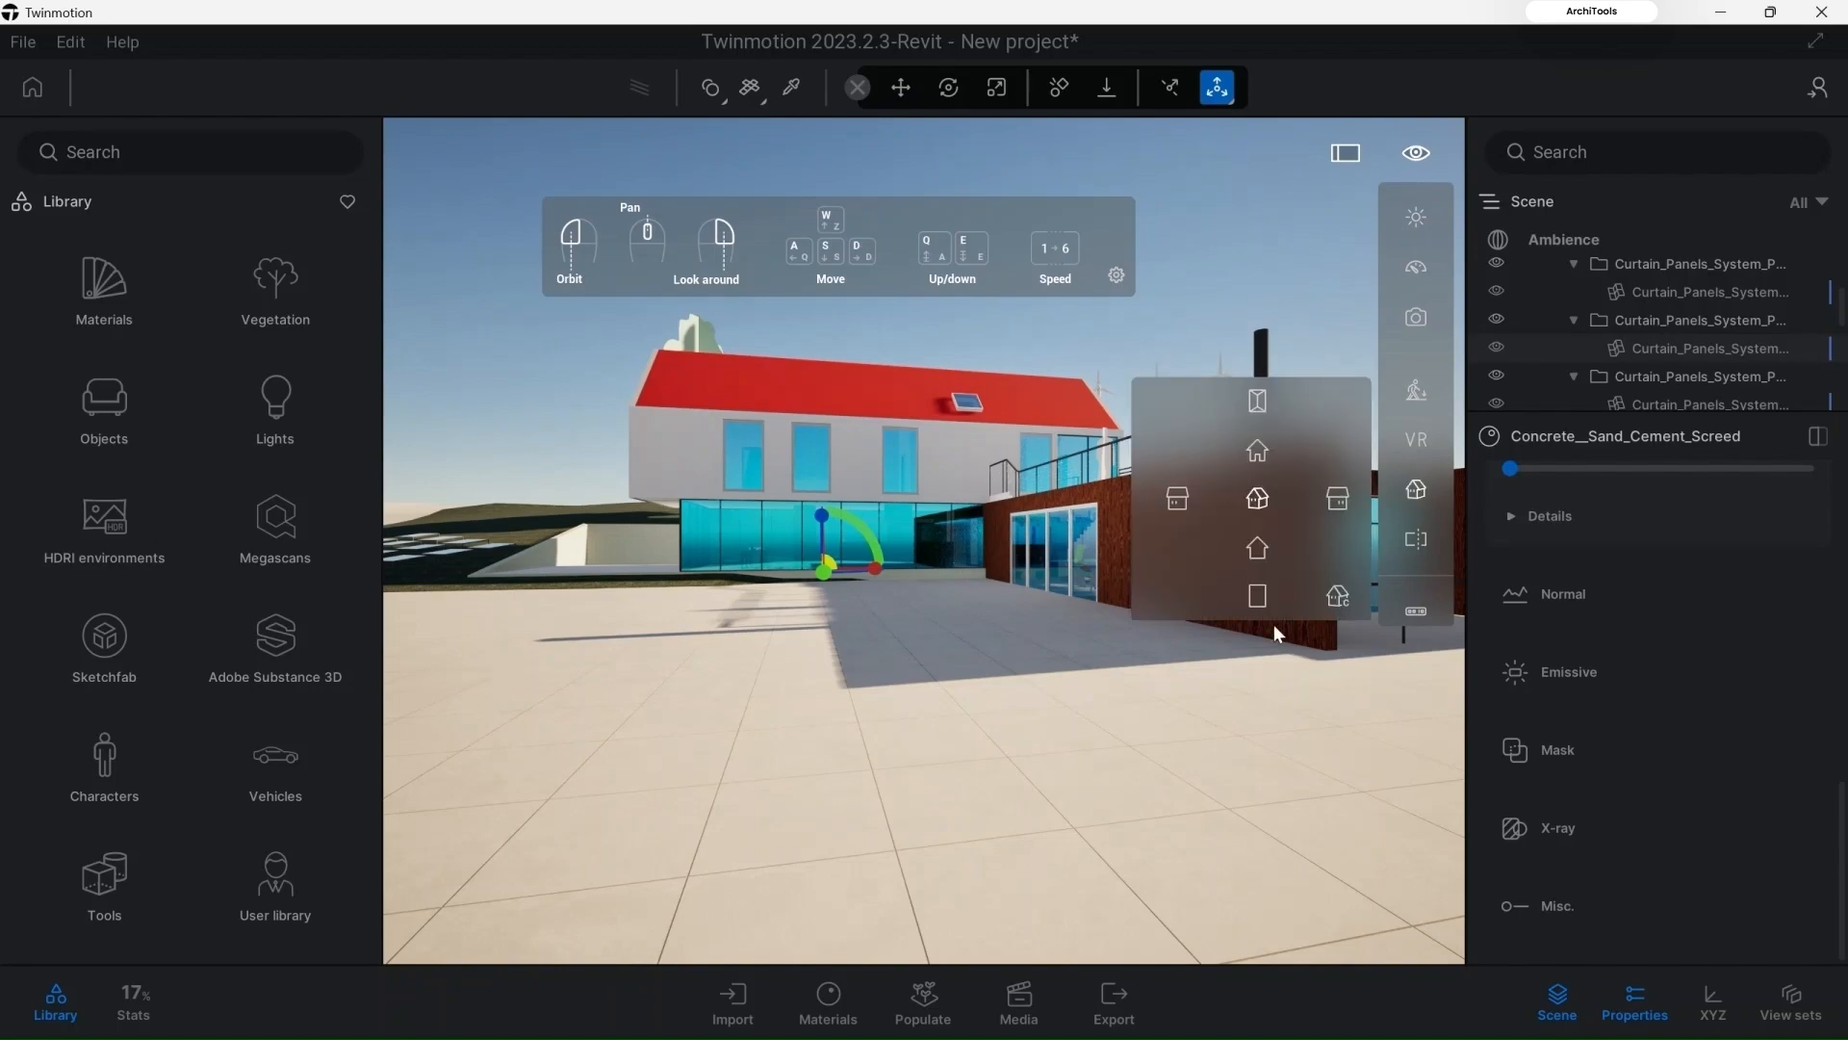
{"action": "left_click", "coordinate": [1259, 402]}
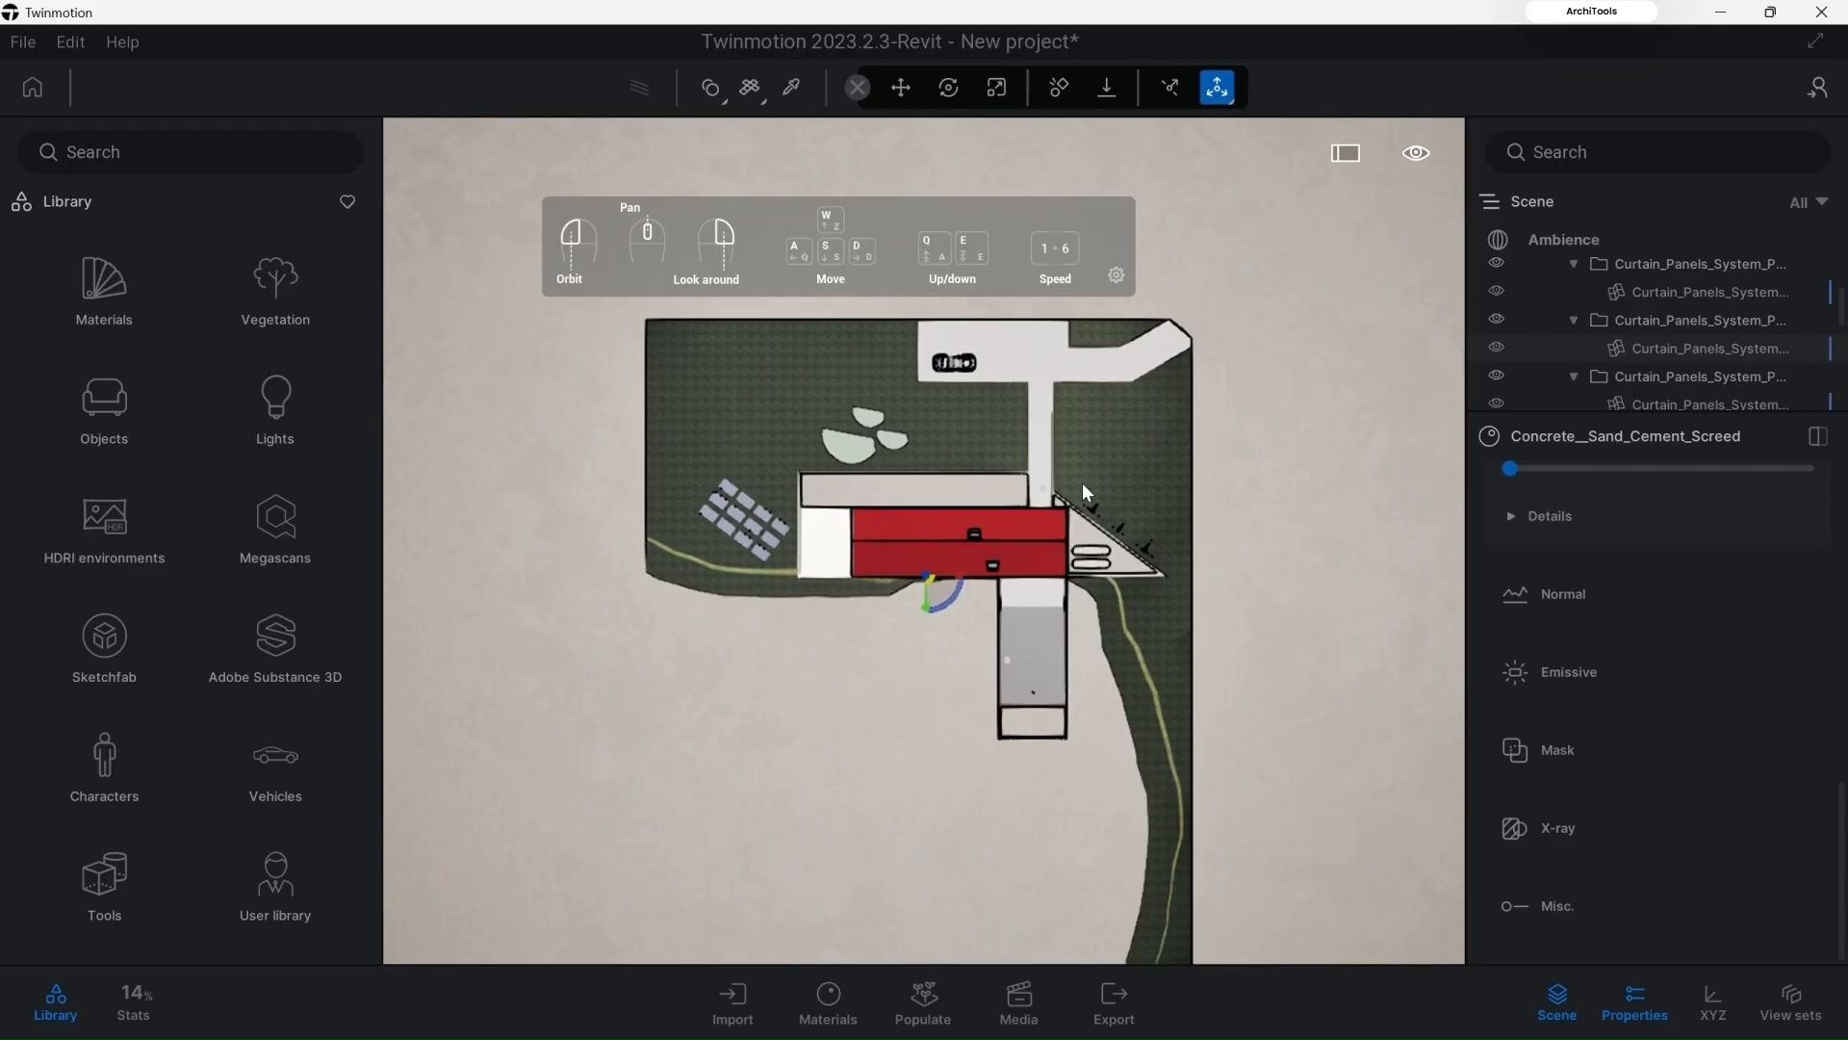
{"action": "scroll", "coordinate": [1082, 482], "scroll_direction": "up", "scroll_amount": 2}
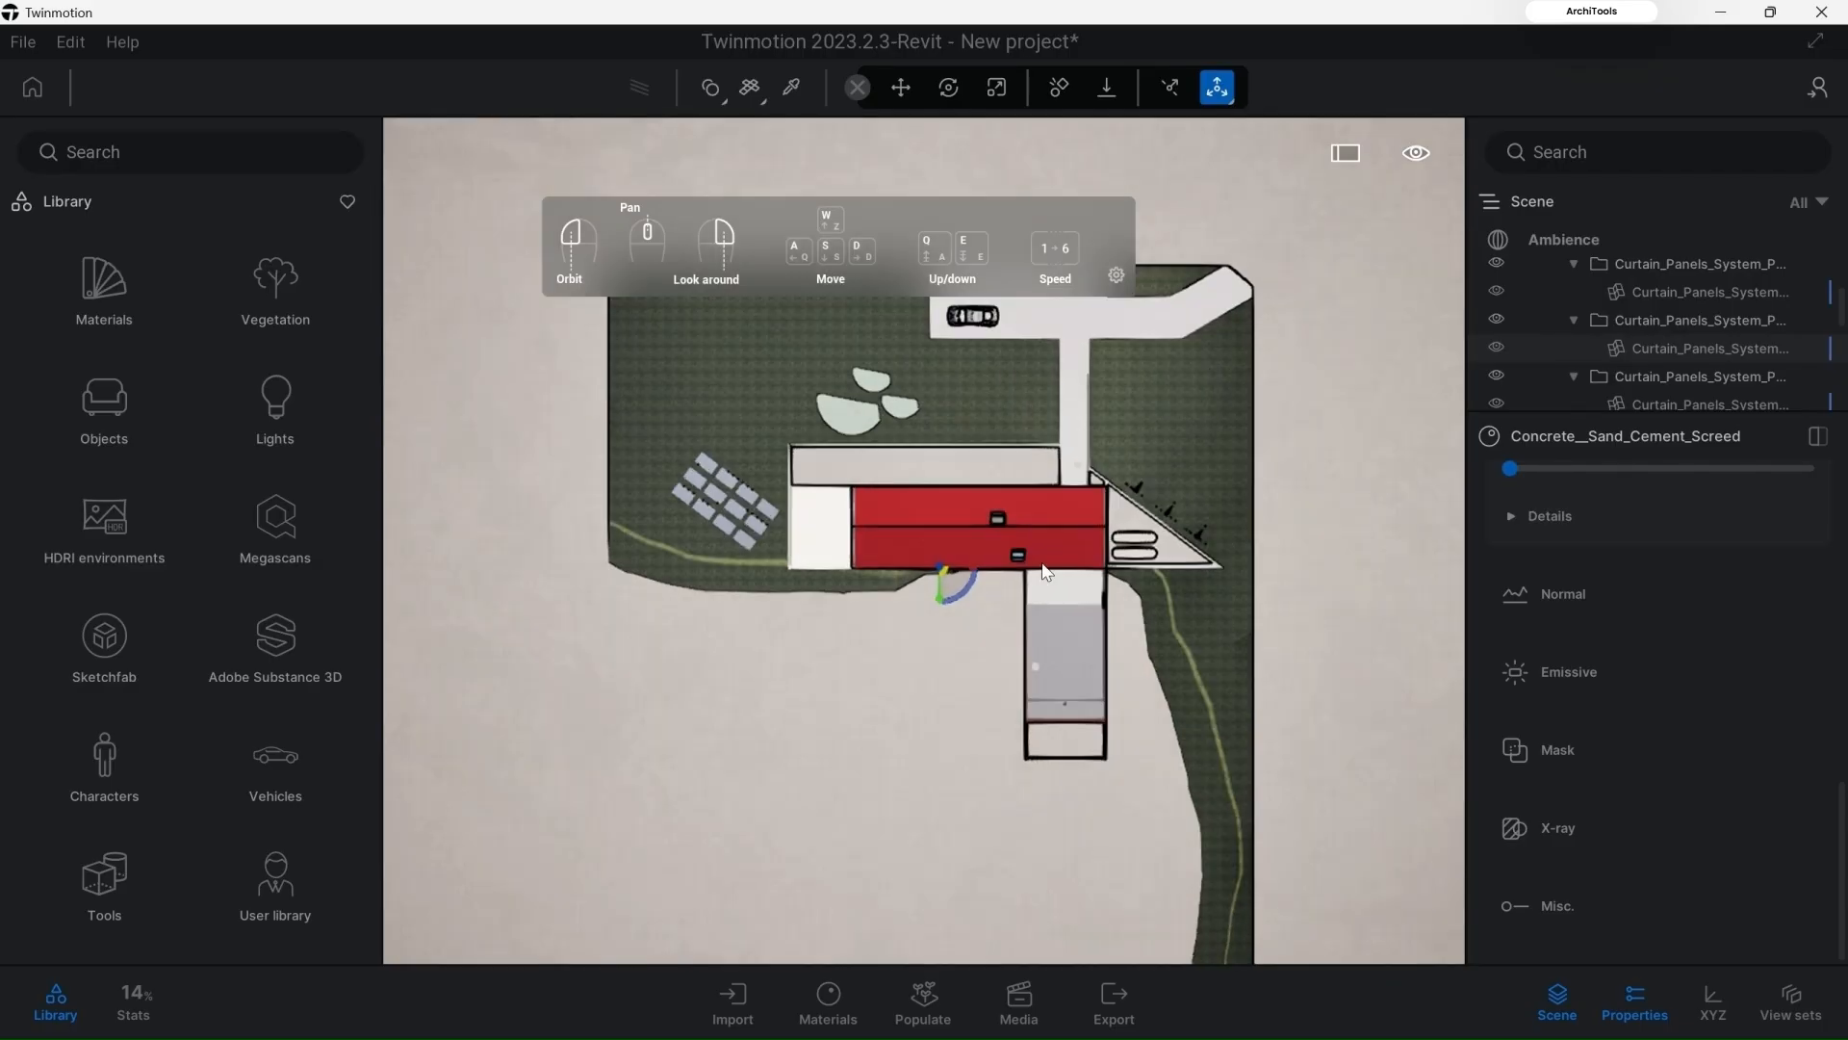
{"action": "mouse_move", "coordinate": [1407, 491]}
{"action": "left_click", "coordinate": [1261, 503]}
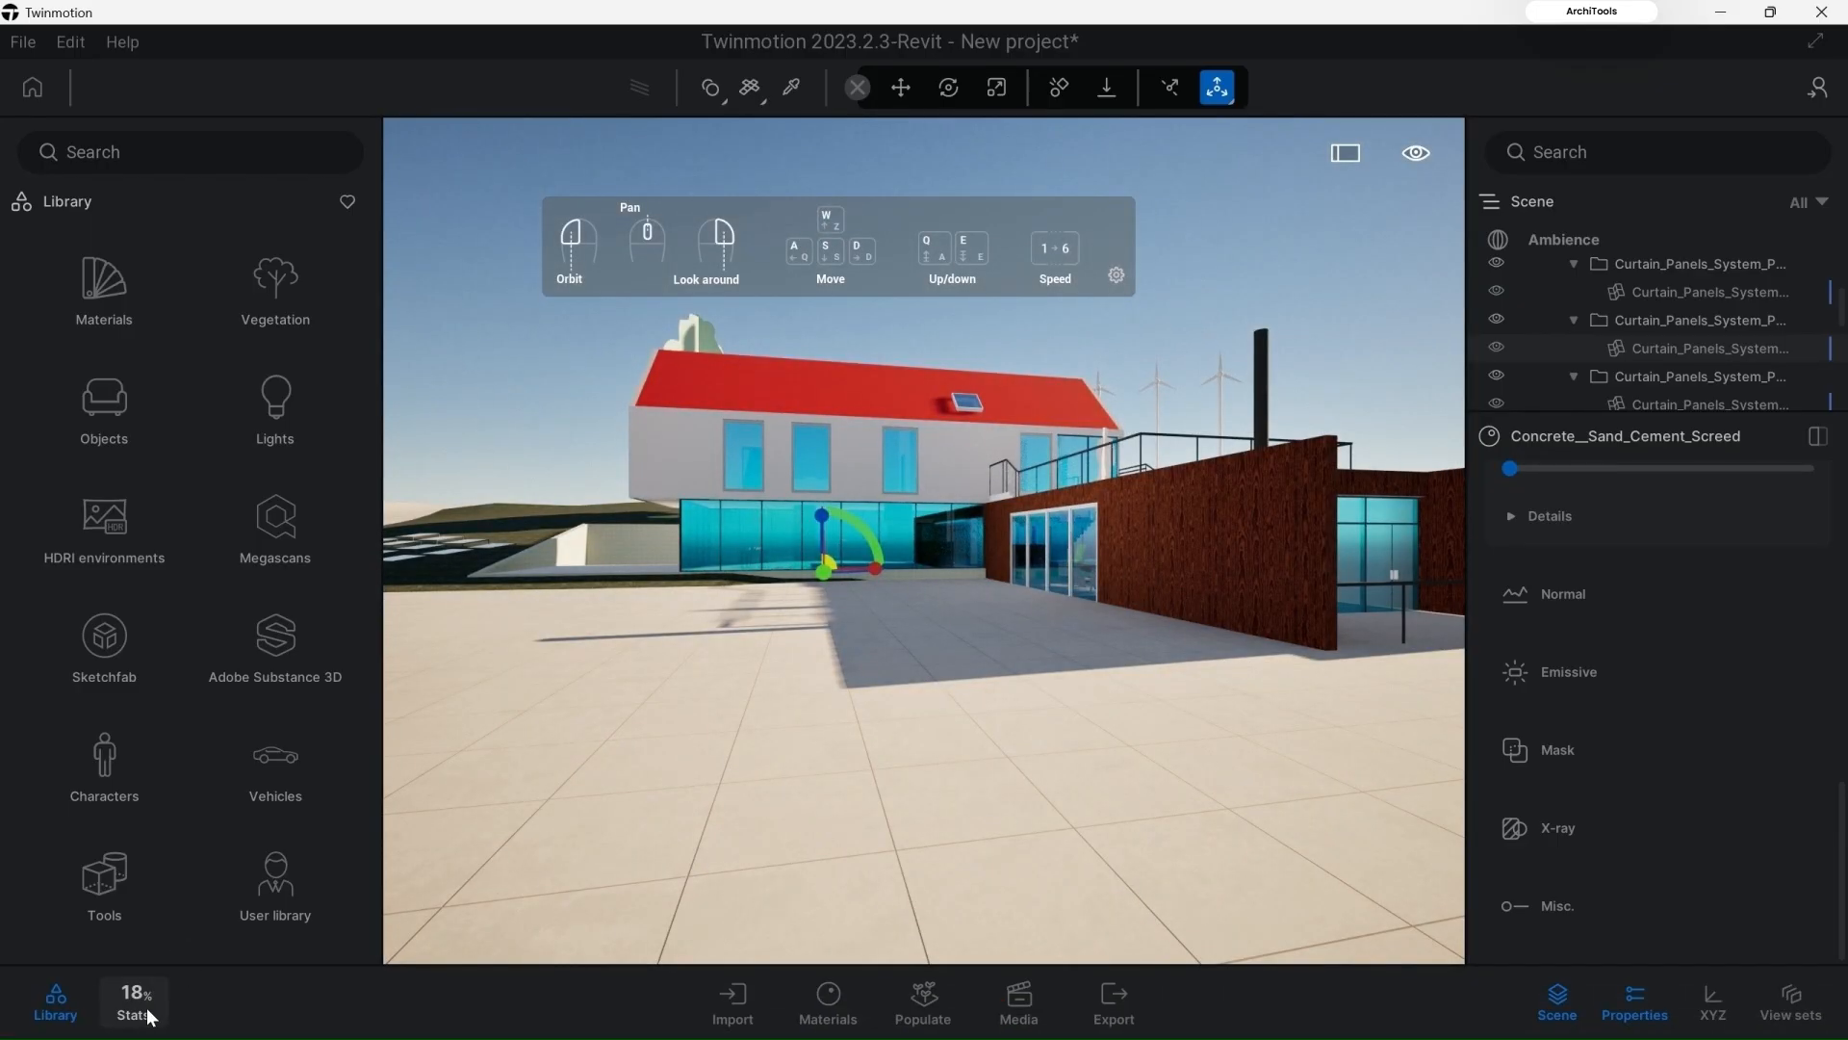
Step: Hide and restore the Library, and check the scene's performance statistics
{"action": "left_click", "coordinate": [55, 1001]}
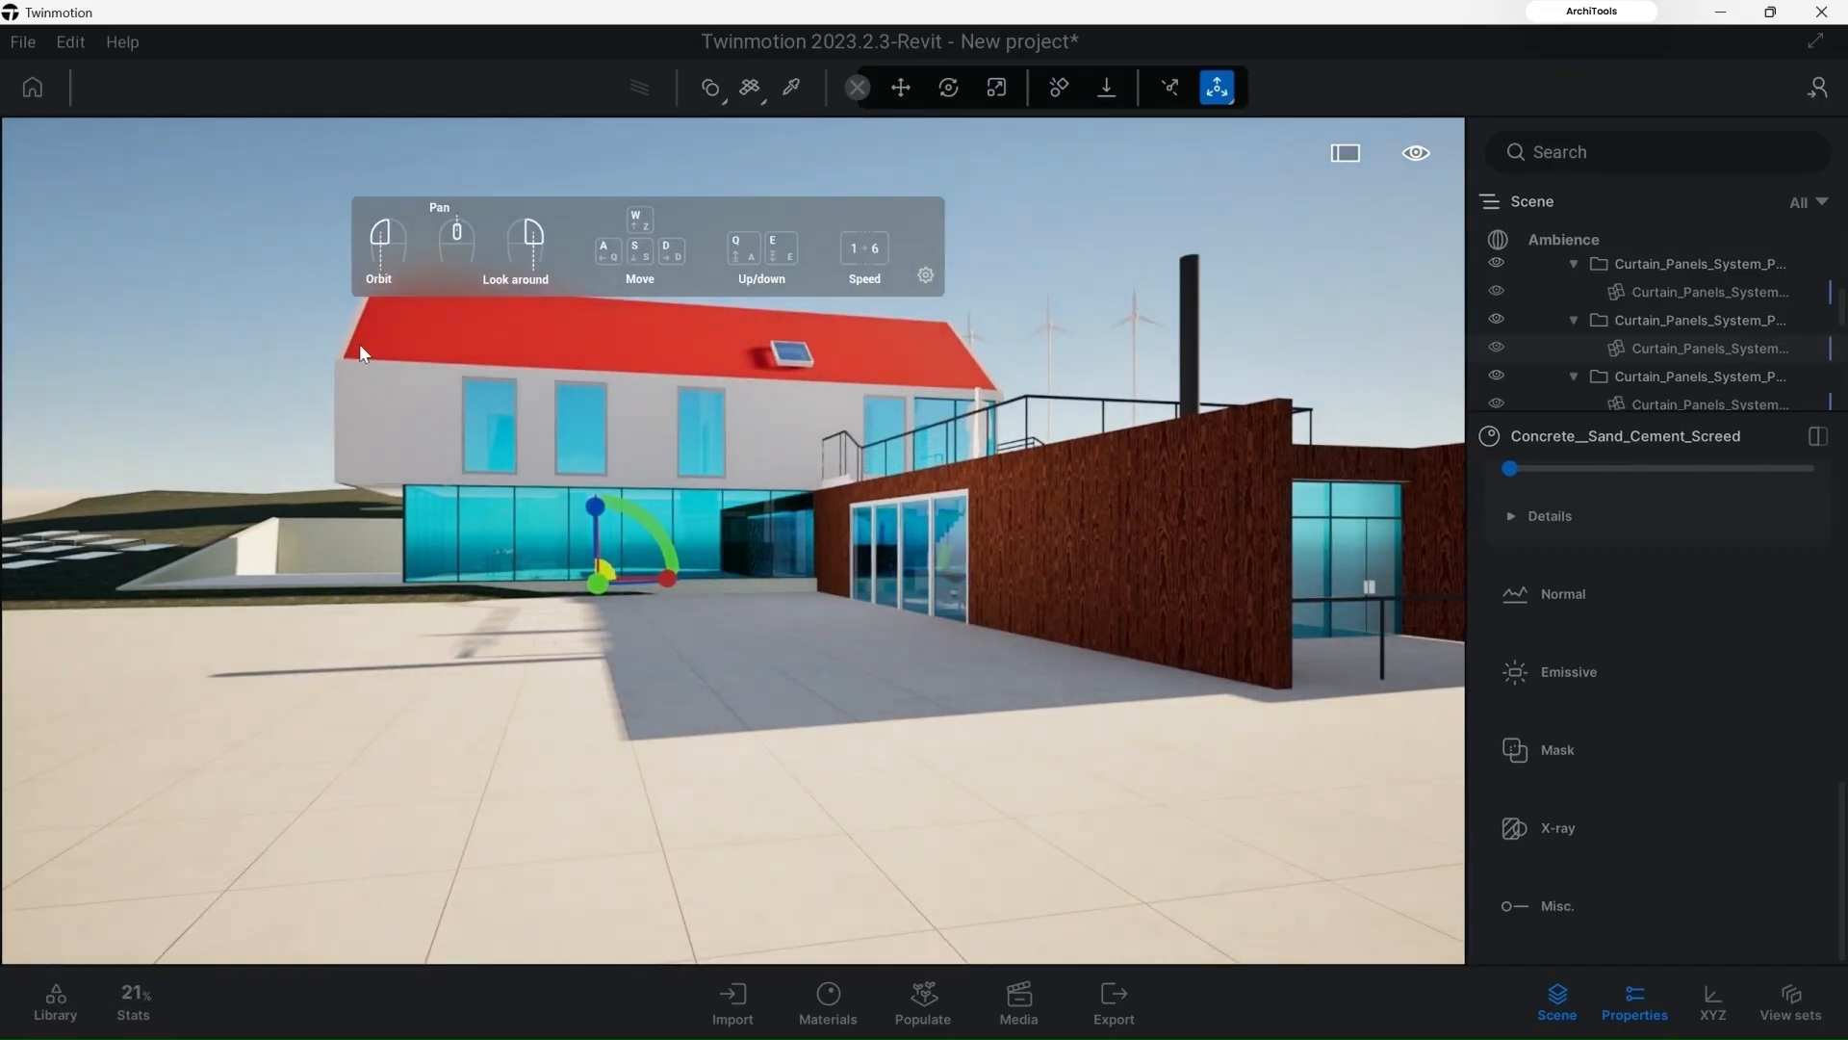
{"action": "left_click", "coordinate": [55, 1001]}
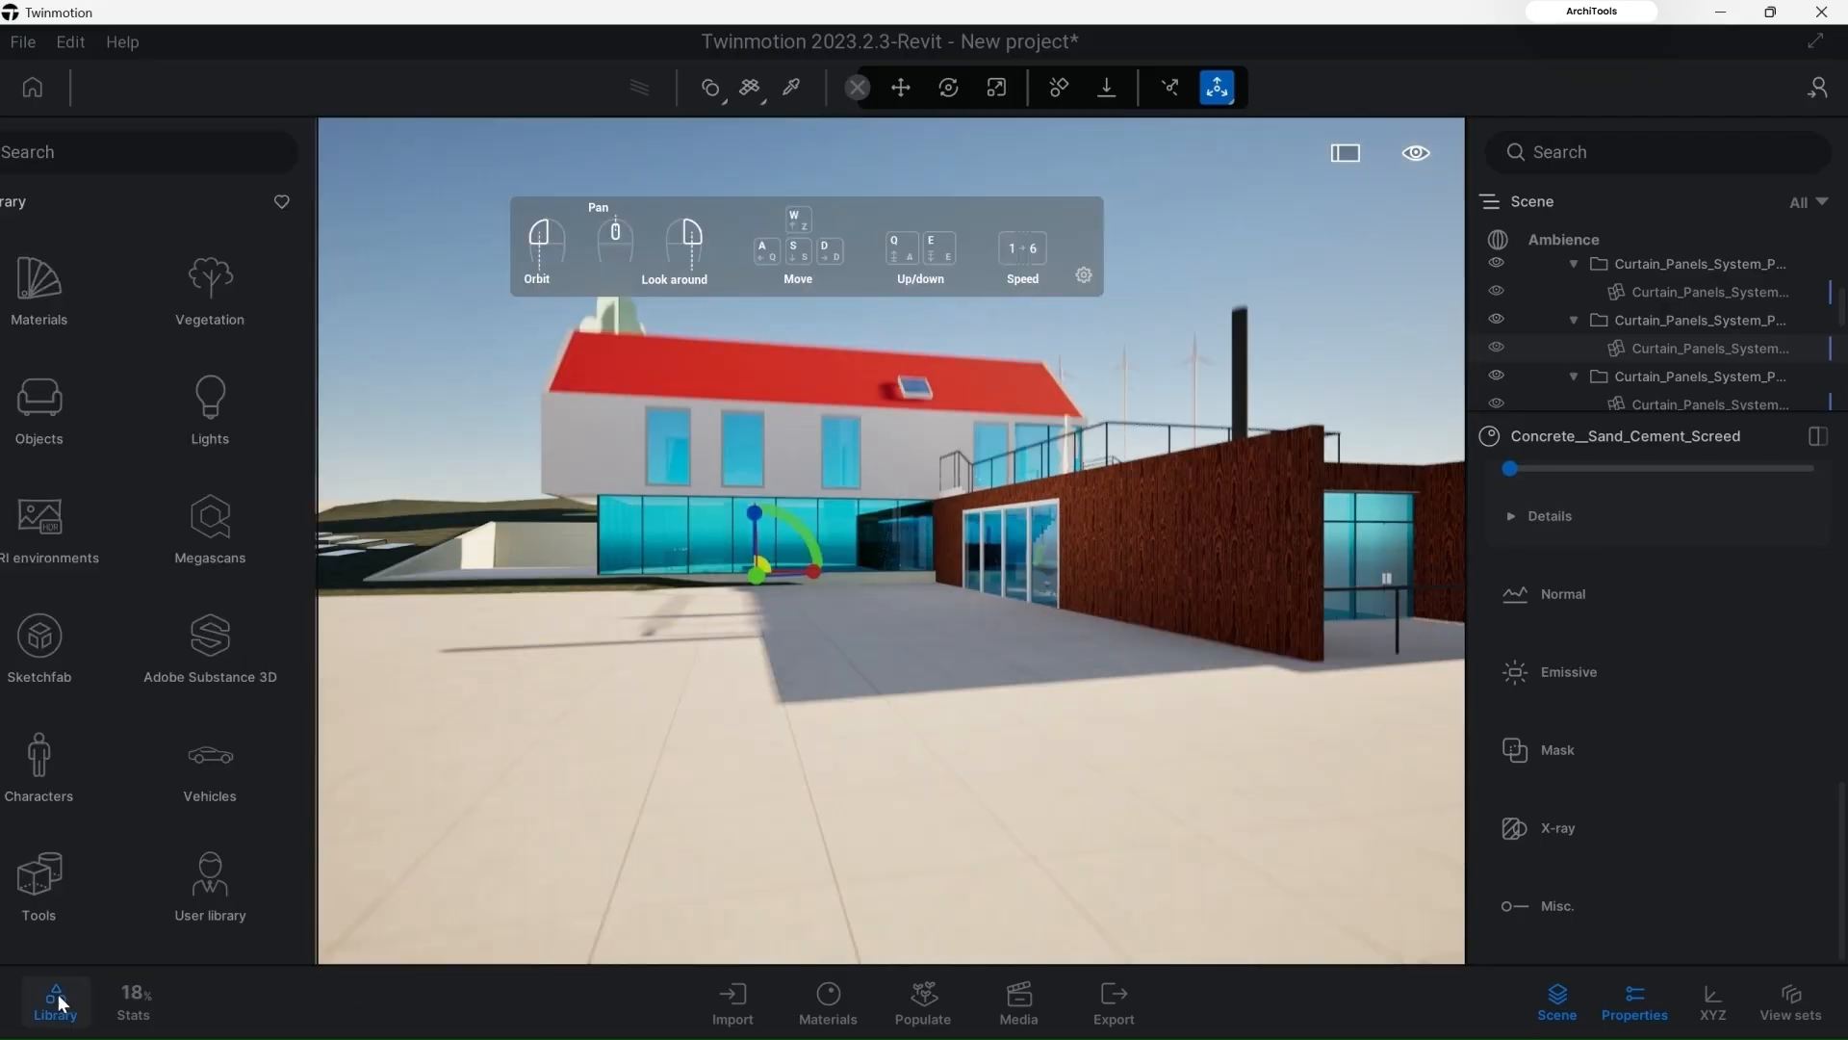
{"action": "left_click", "coordinate": [133, 1006]}
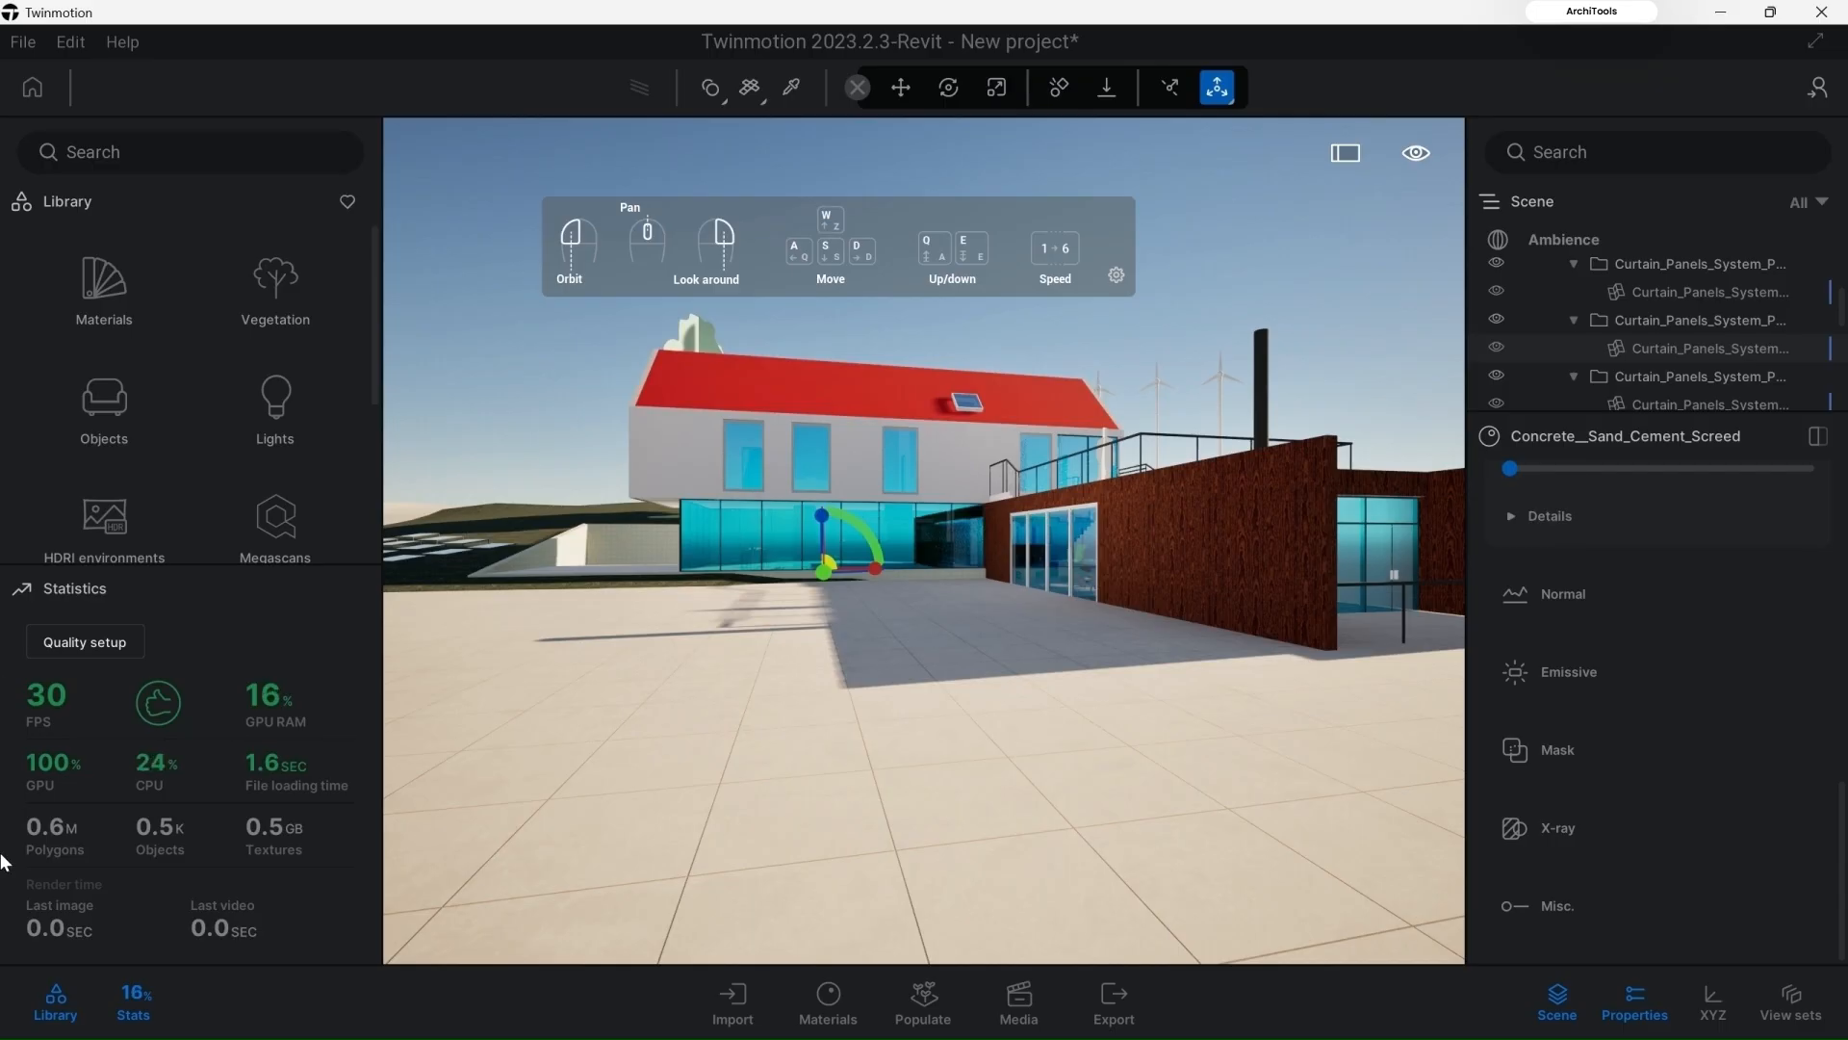
{"action": "left_click", "coordinate": [133, 1001]}
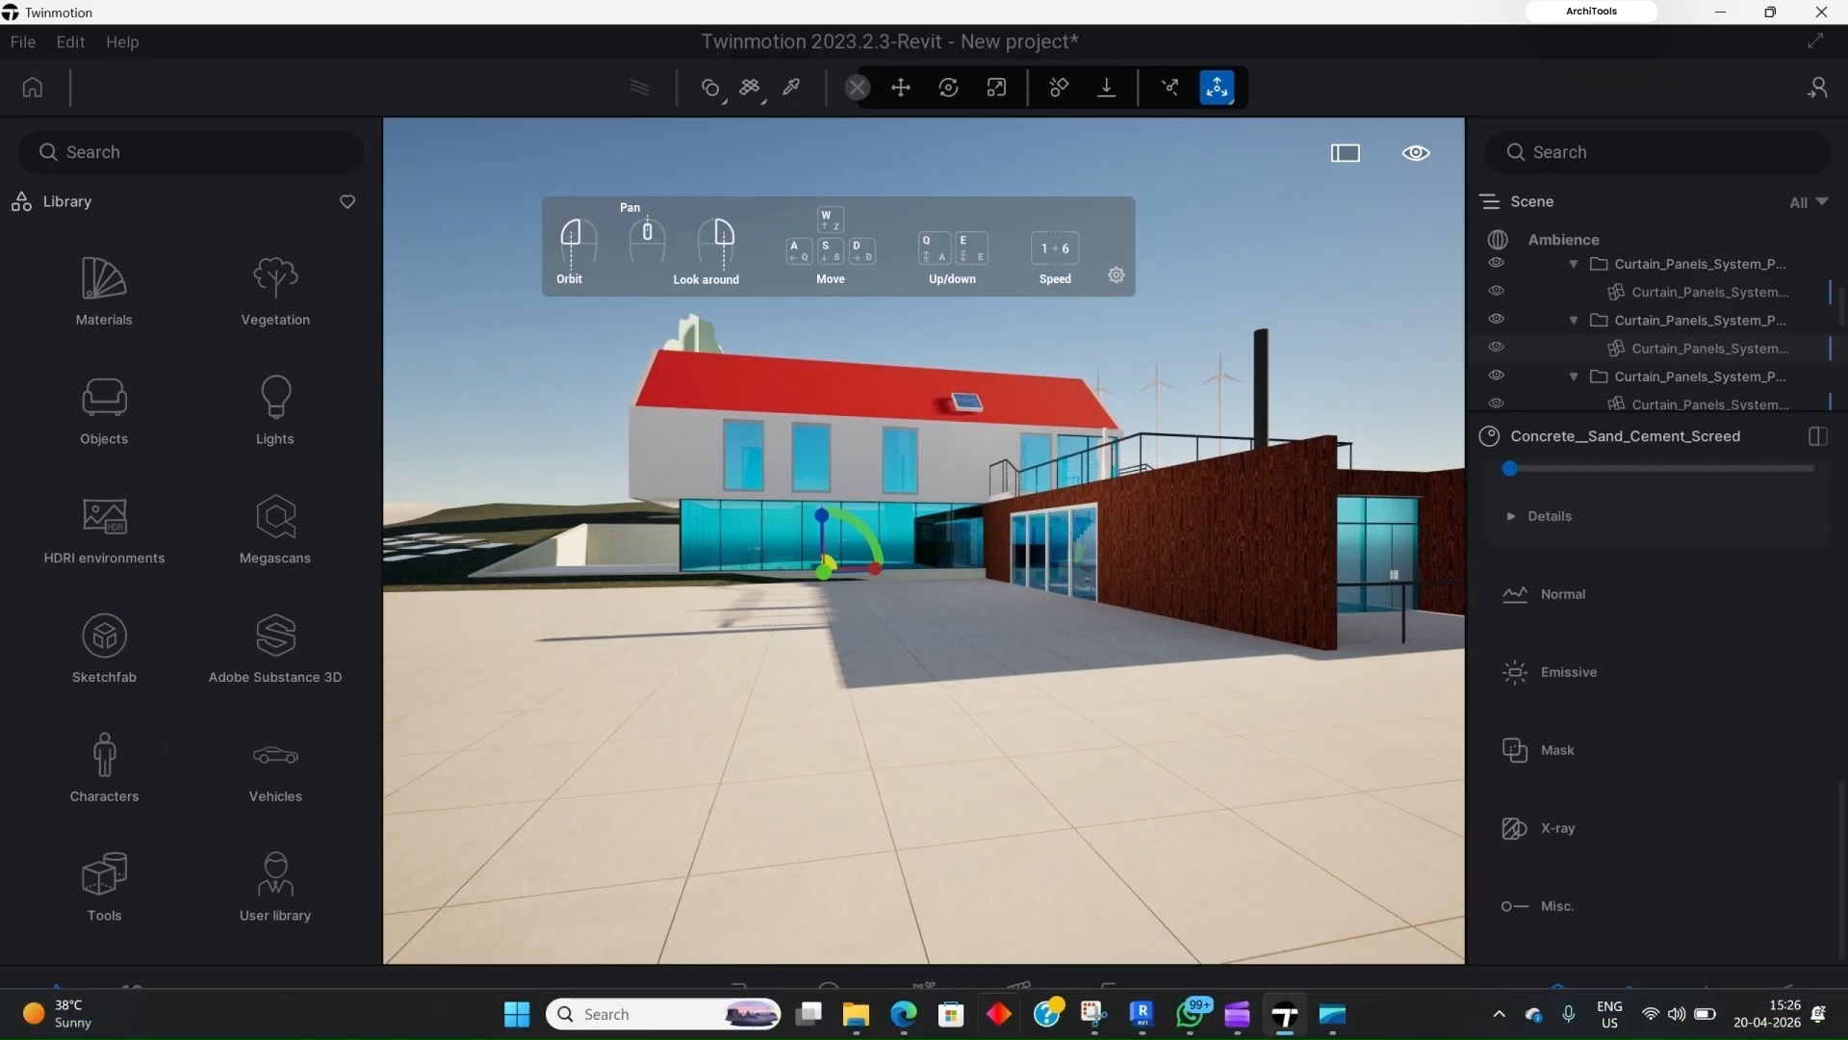
Step: Review the imported Revit file racbasicsampleproject and bring up the project's materials
{"action": "left_click", "coordinate": [748, 997]}
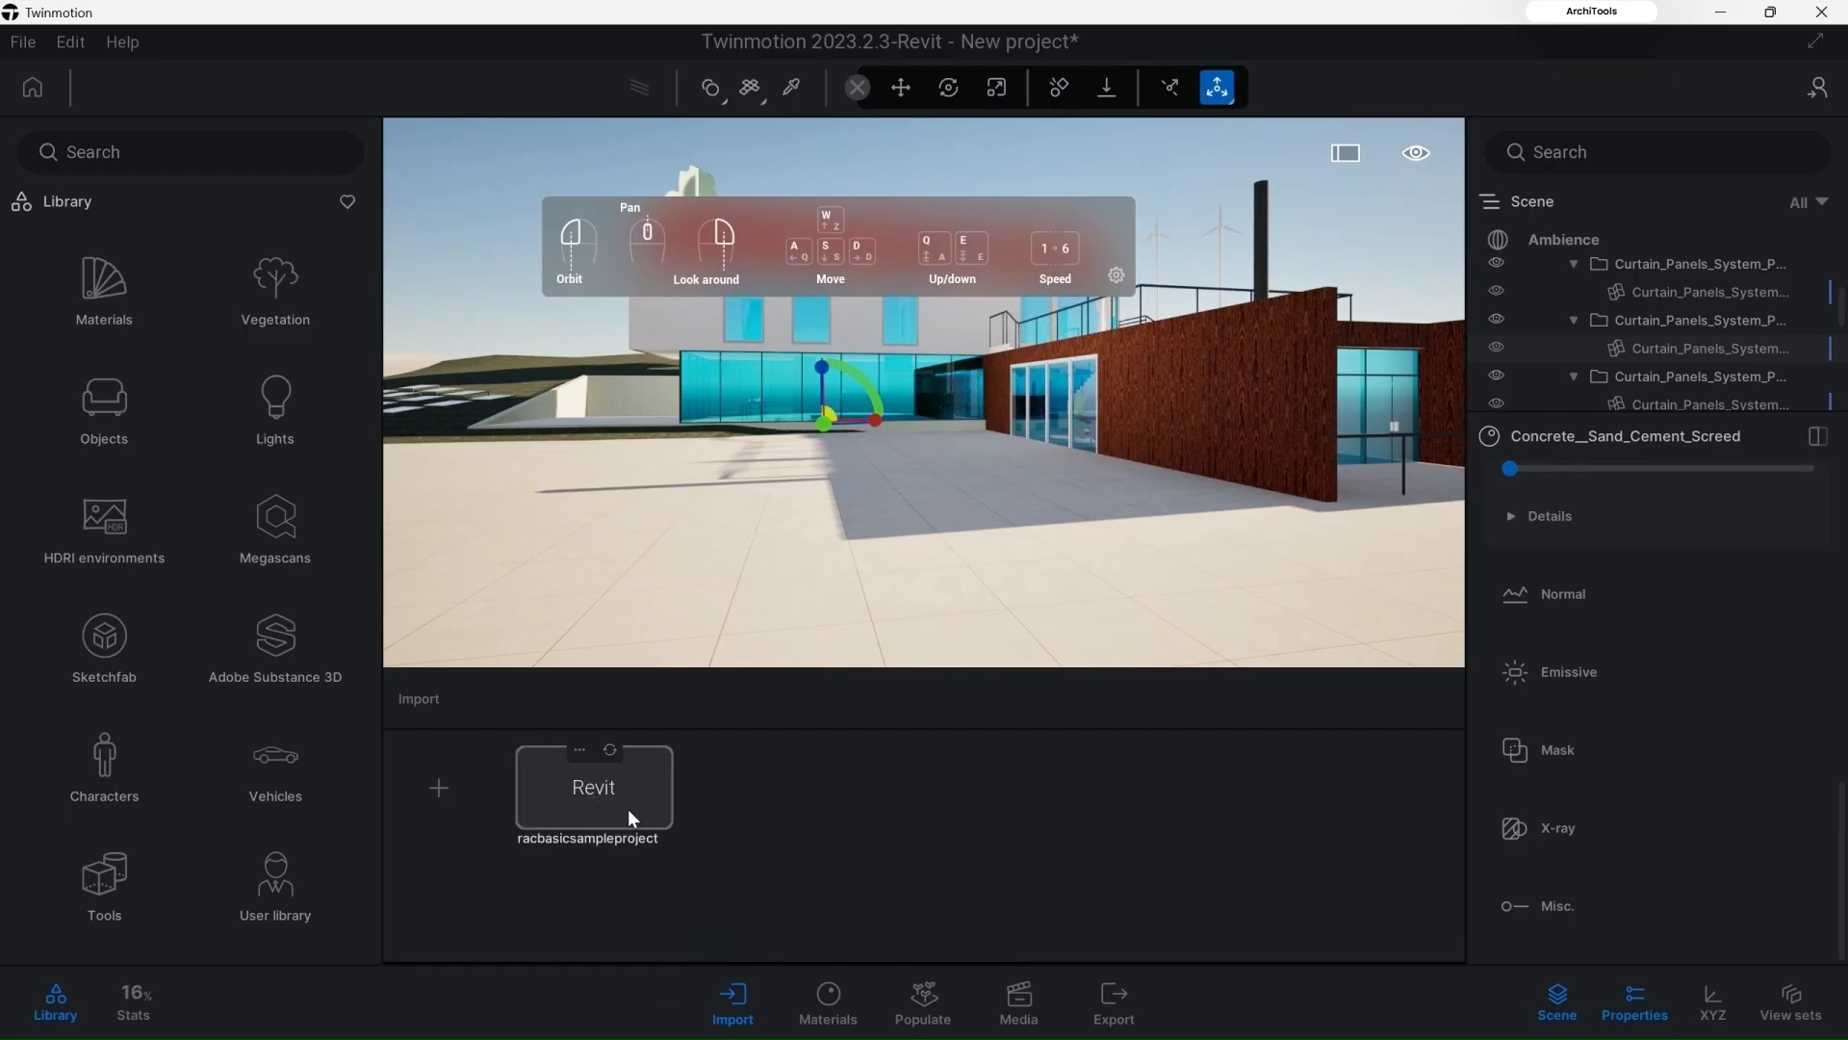
{"action": "left_click", "coordinate": [828, 999]}
{"action": "left_click", "coordinate": [837, 1011]}
{"action": "left_click", "coordinate": [837, 1013]}
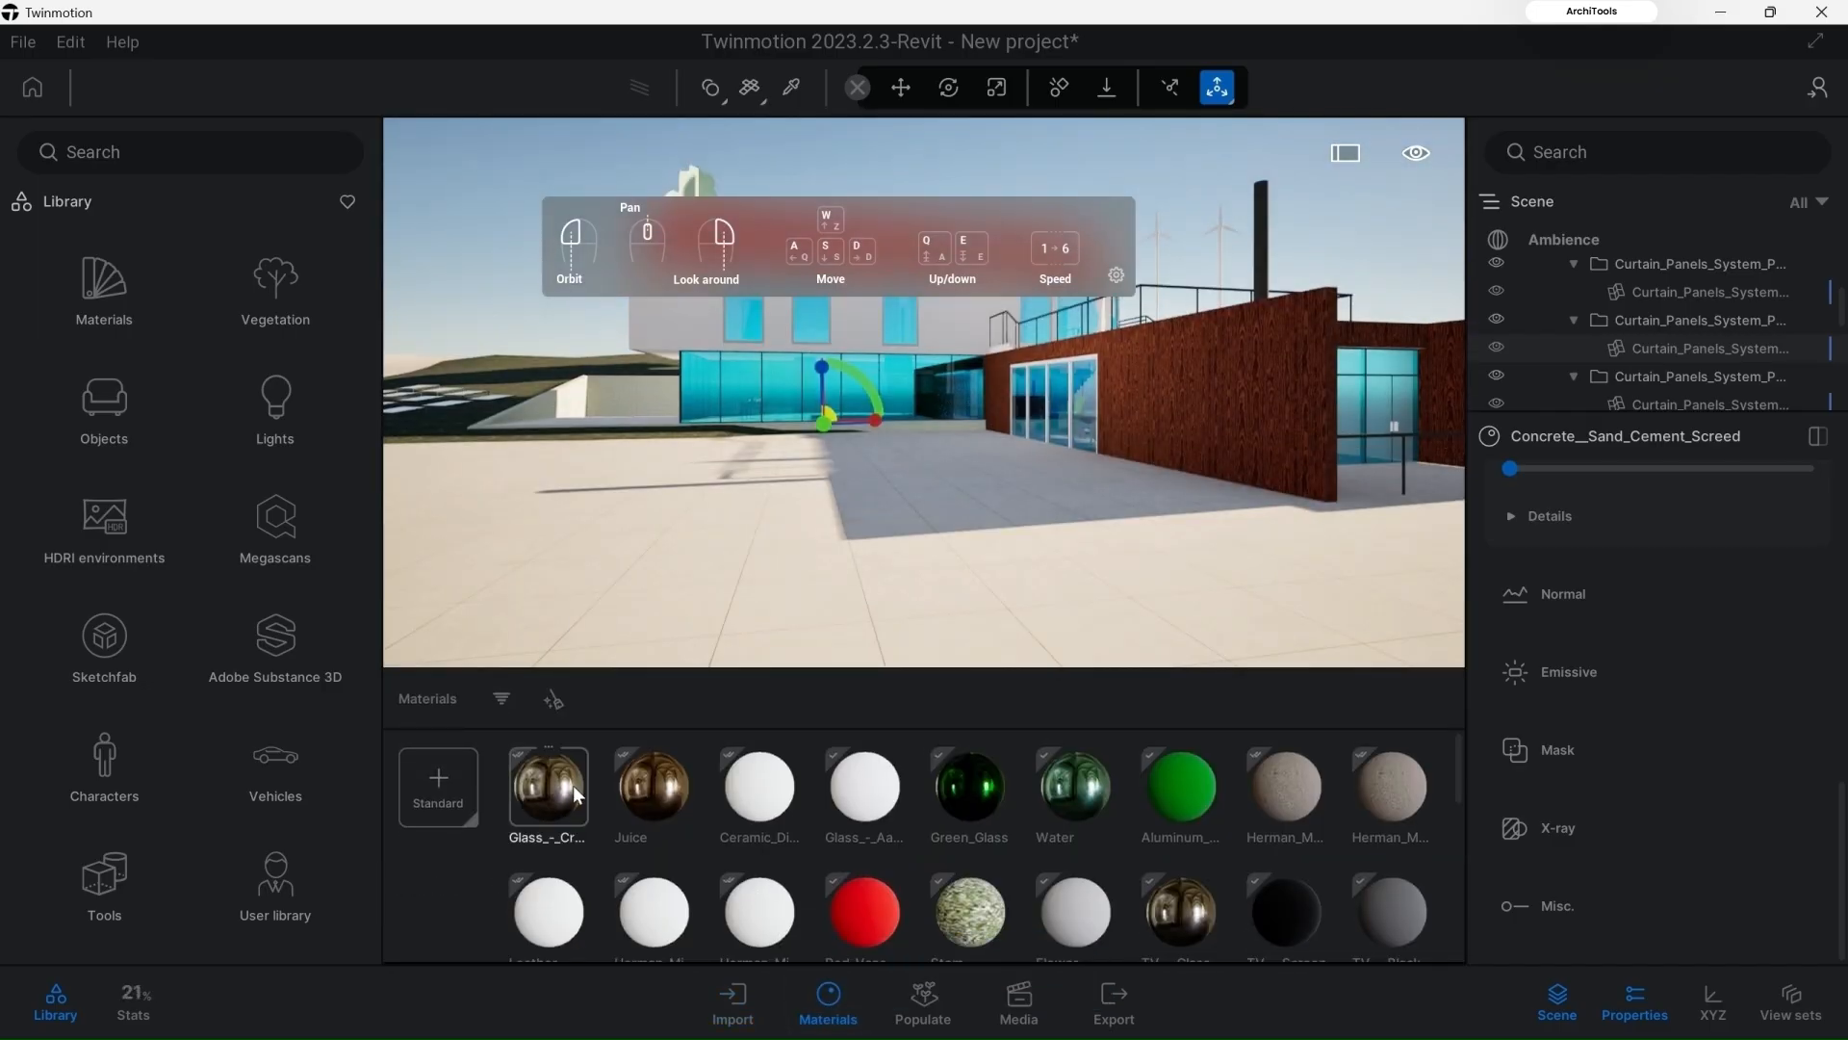
Step: Try the Herman_Miller_-_Veneer_Z5_Maple material on the dark timber-clad exterior wall
{"action": "scroll", "coordinate": [1126, 910], "scroll_direction": "down", "scroll_amount": 1}
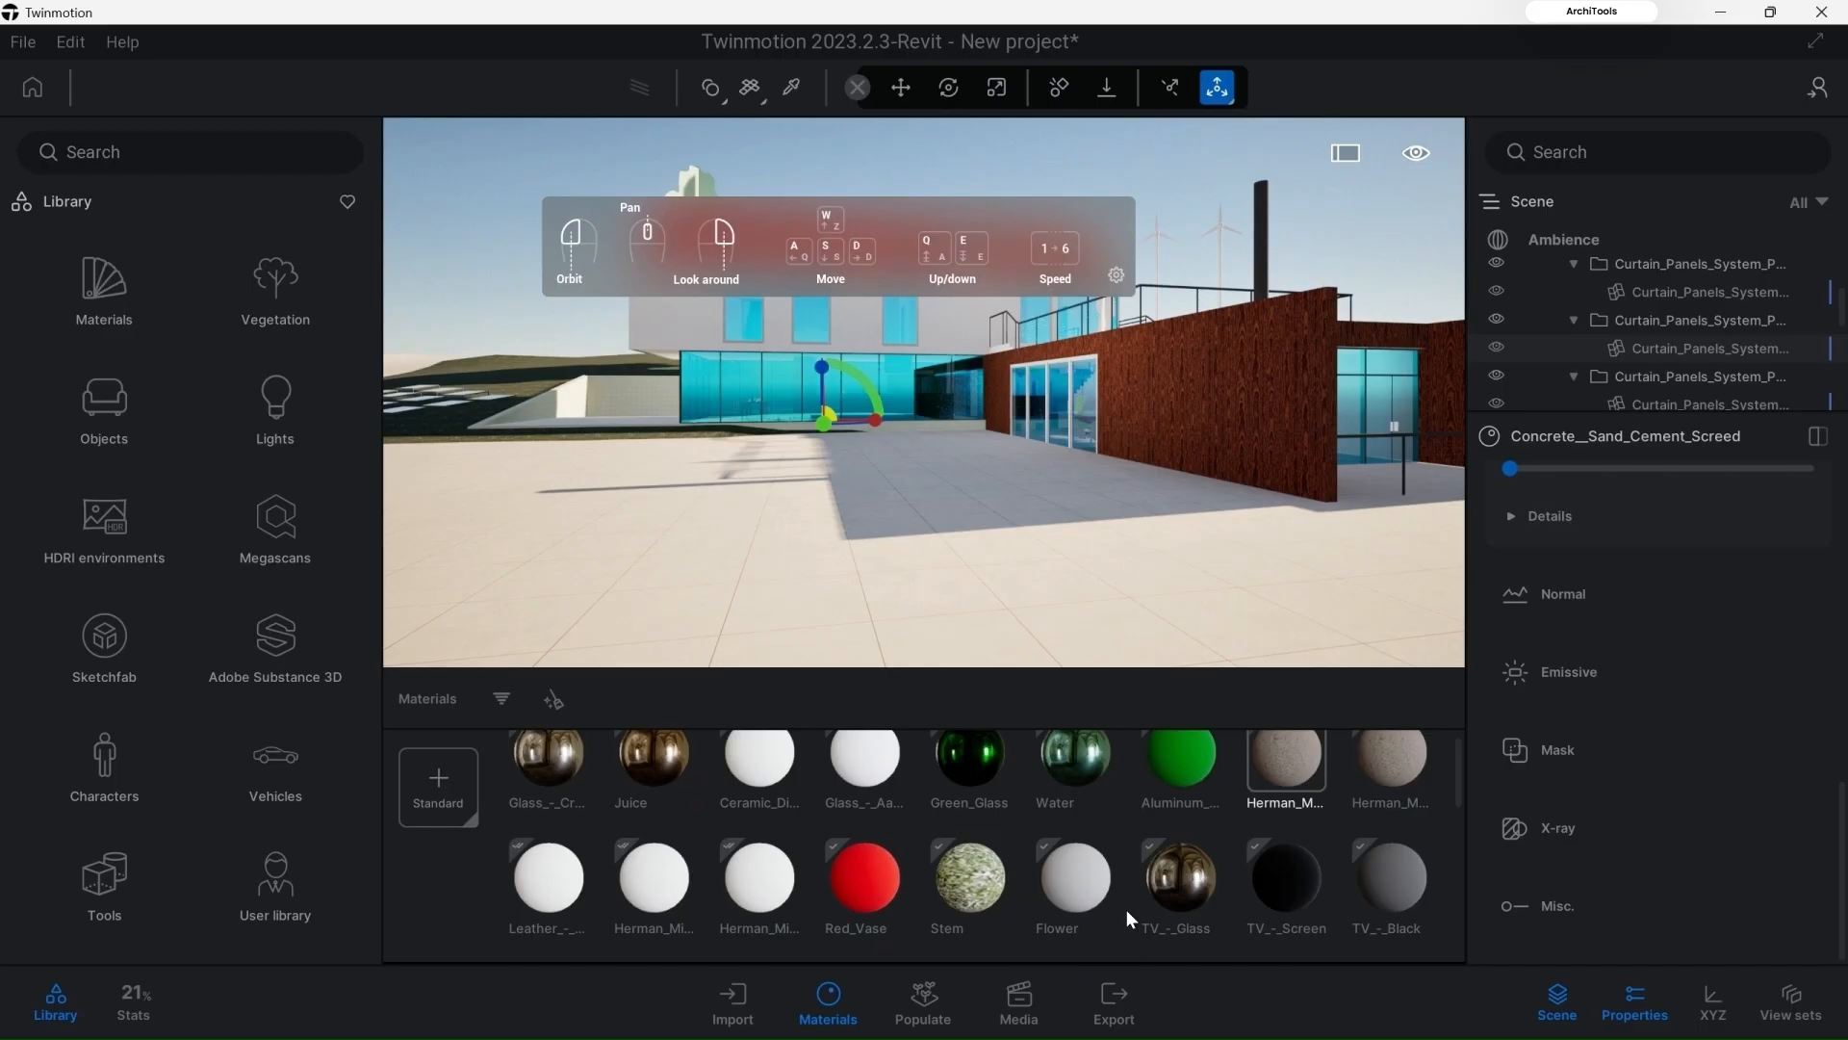
{"action": "scroll", "coordinate": [893, 932], "scroll_direction": "down", "scroll_amount": 1}
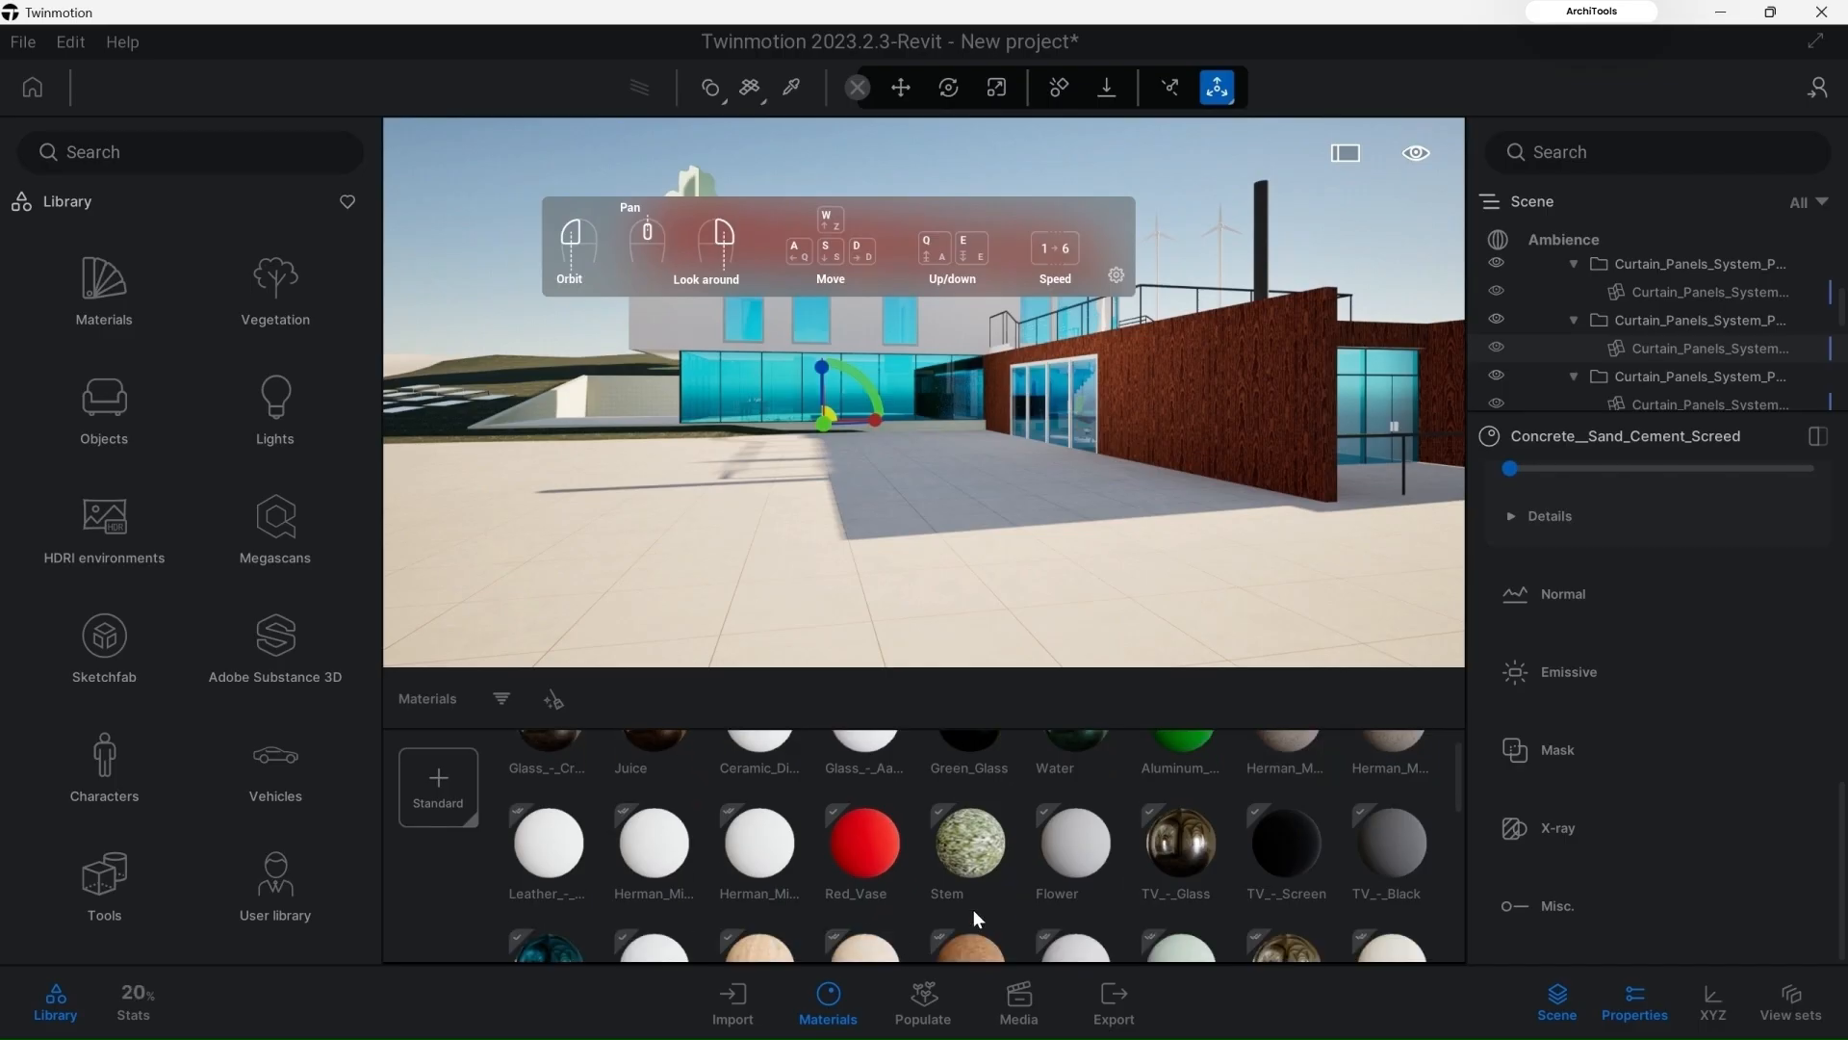
{"action": "scroll", "coordinate": [973, 909], "scroll_direction": "down", "scroll_amount": 4}
{"action": "left_click_drag", "start_coordinate": [864, 833], "coordinate": [1186, 374]}
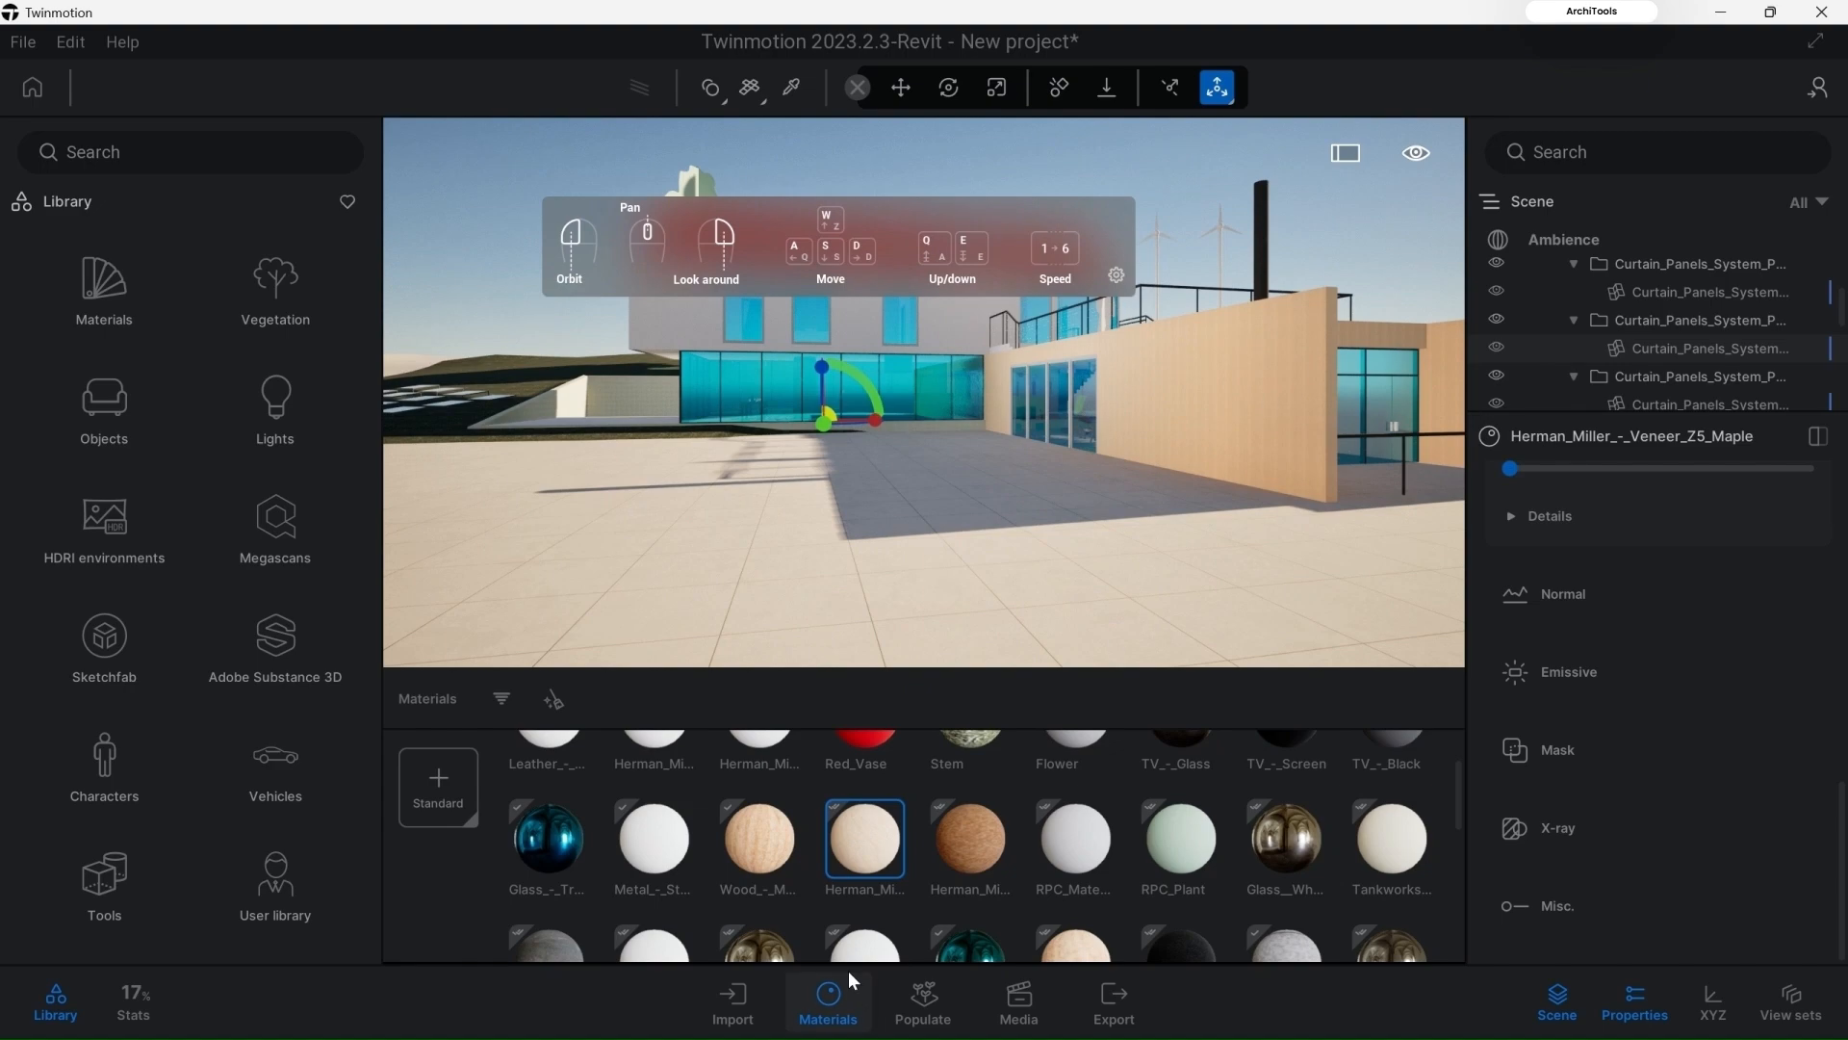
Step: Look through the Populate, Media and Export options
{"action": "left_click", "coordinate": [915, 1012]}
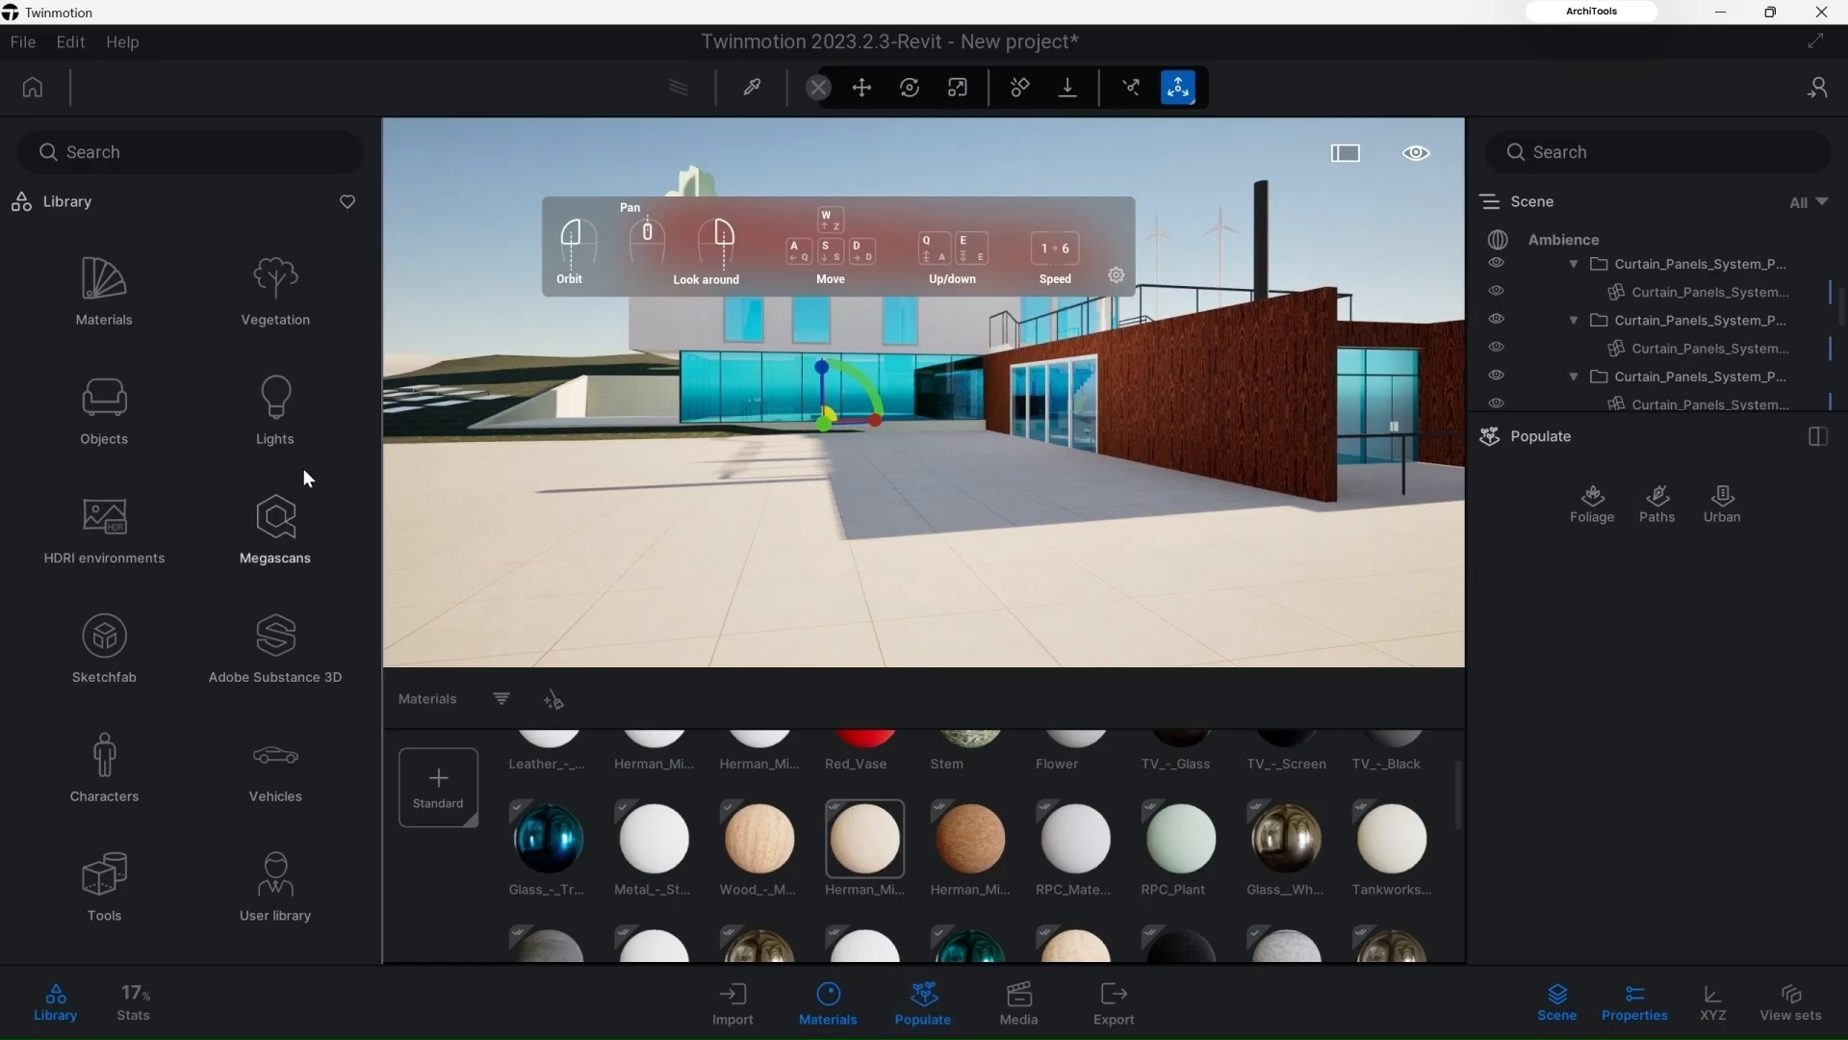
{"action": "left_click", "coordinate": [1019, 1019]}
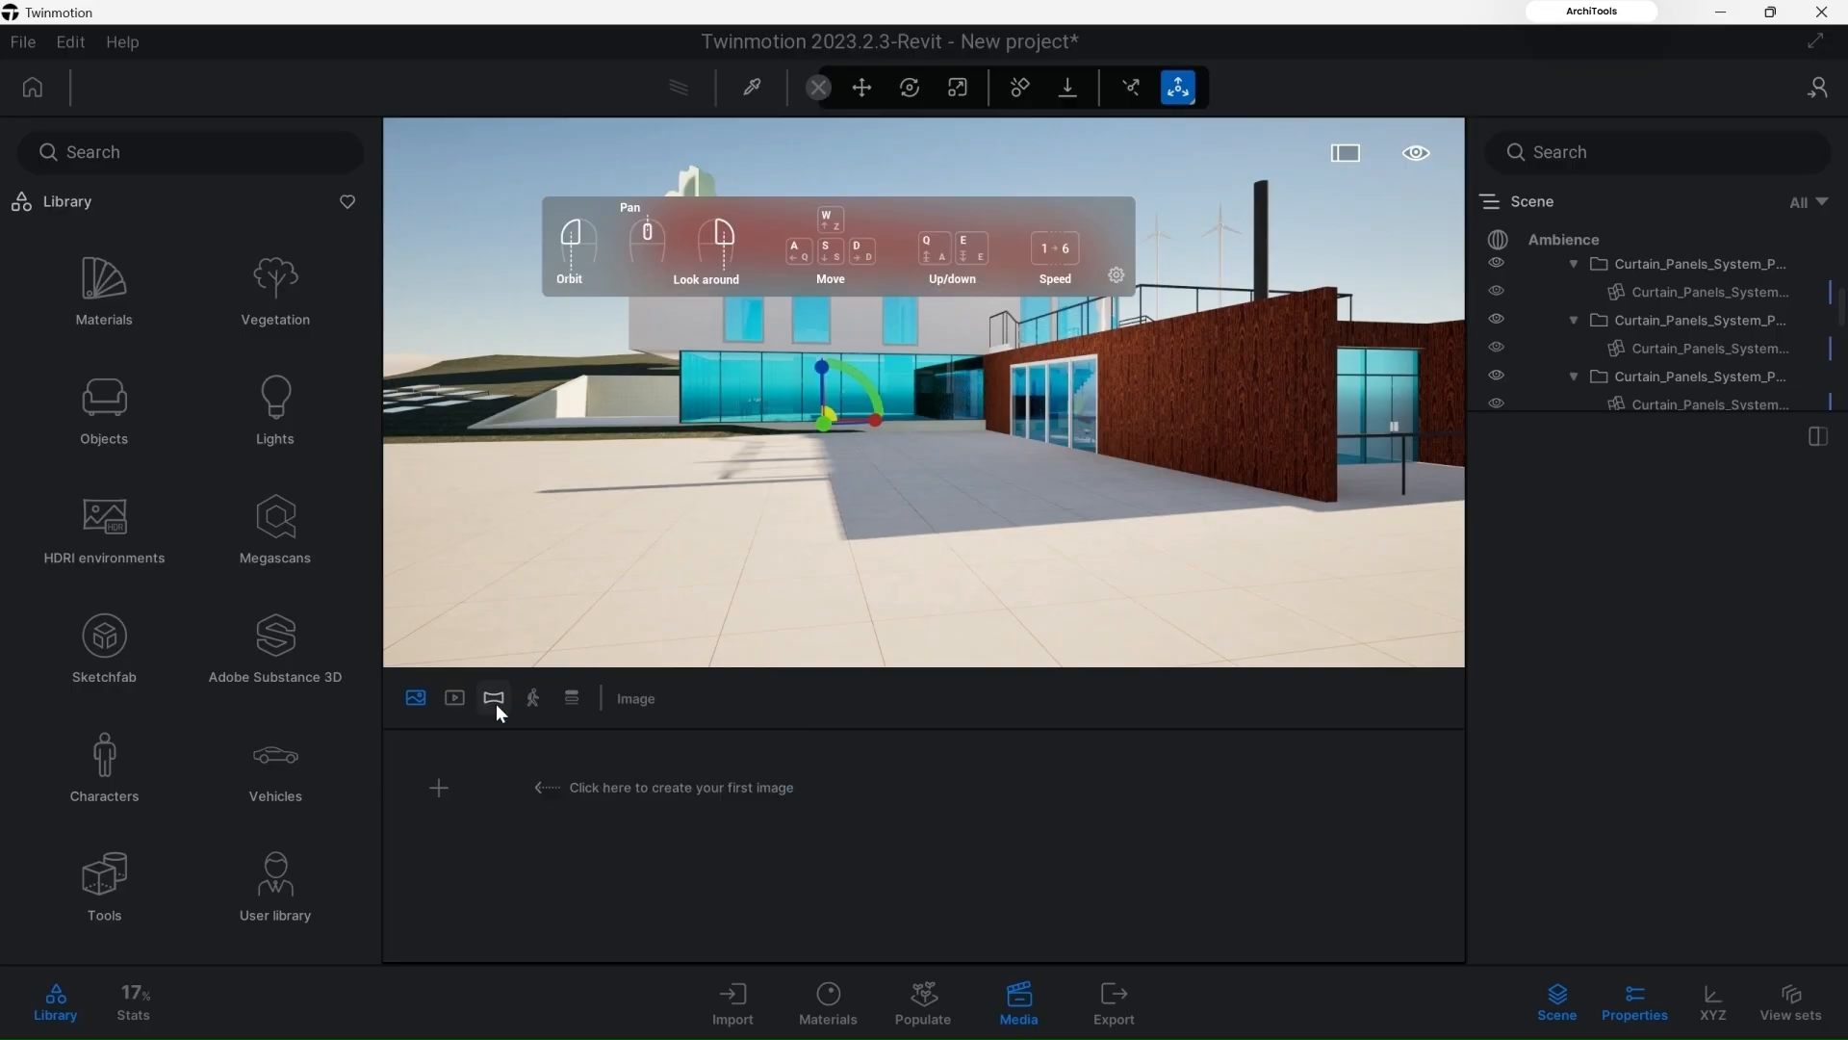
{"action": "left_click", "coordinate": [1113, 1006]}
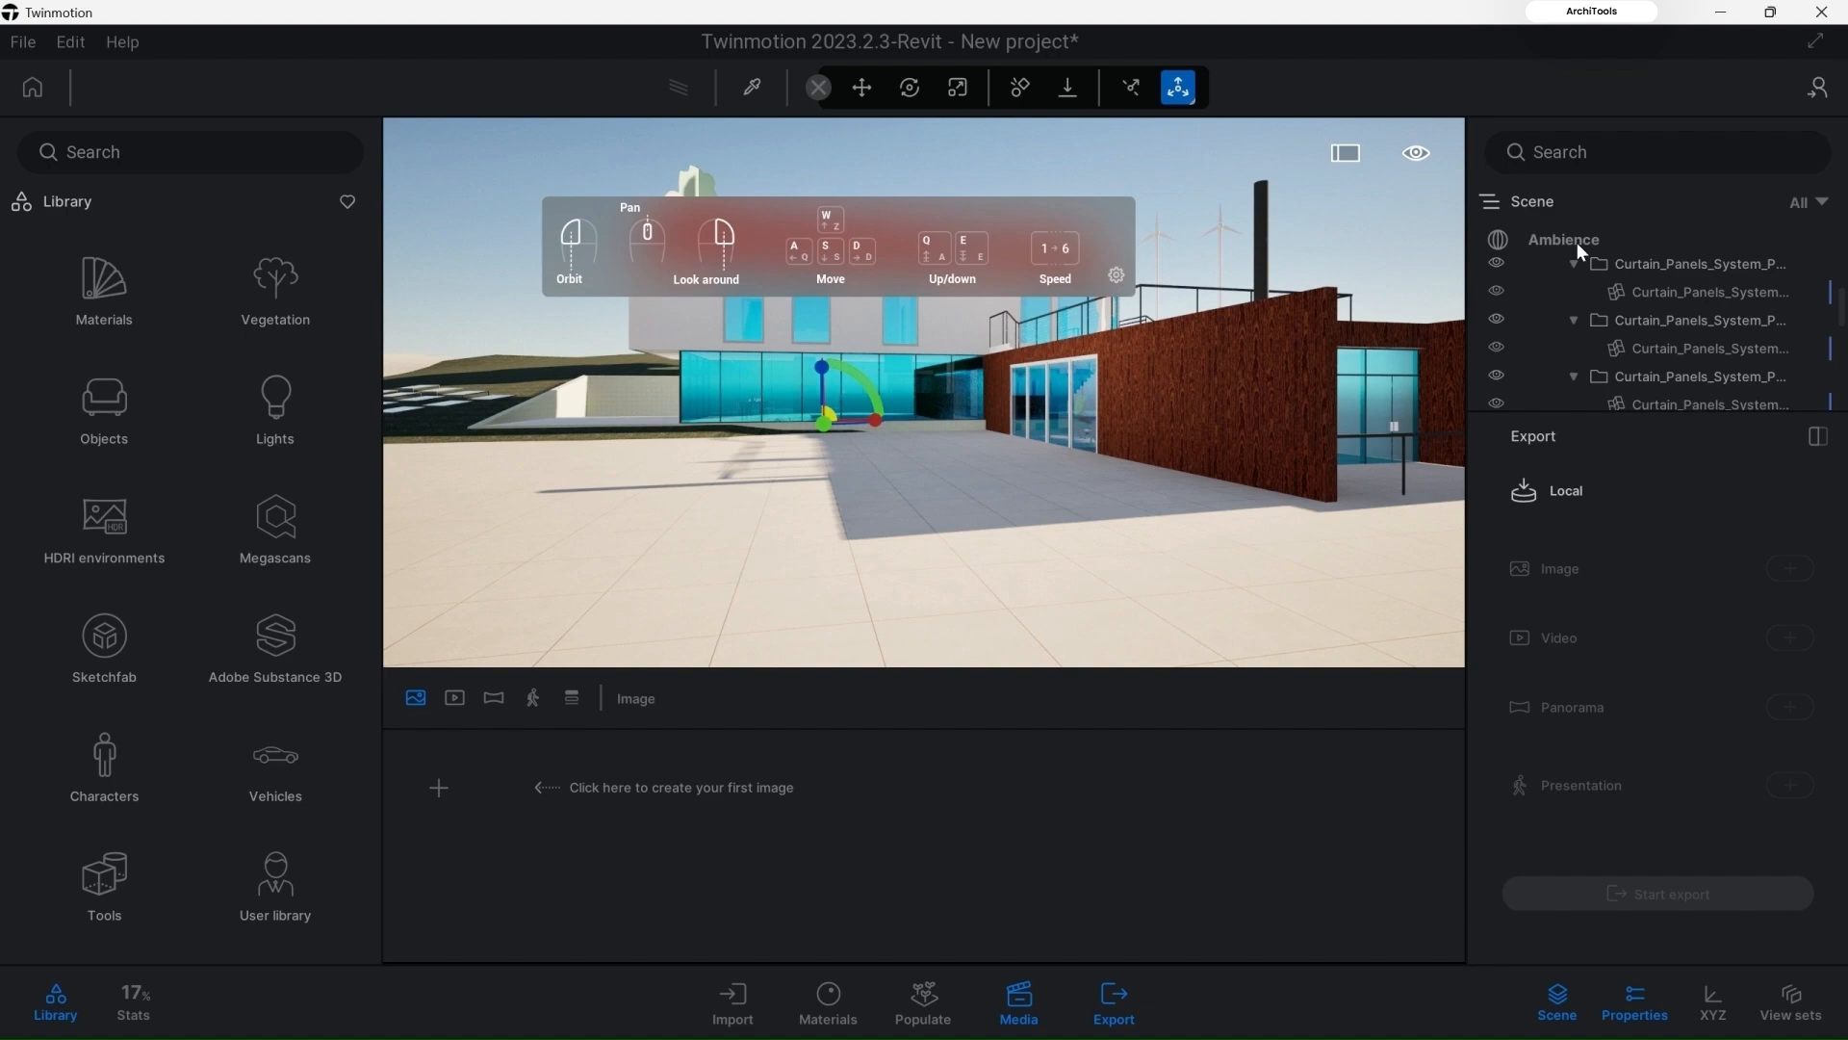
Step: Hide one glazed curtain panel through the Scene graph and make it visible again
{"action": "left_click", "coordinate": [1640, 266]}
{"action": "left_click", "coordinate": [1634, 320]}
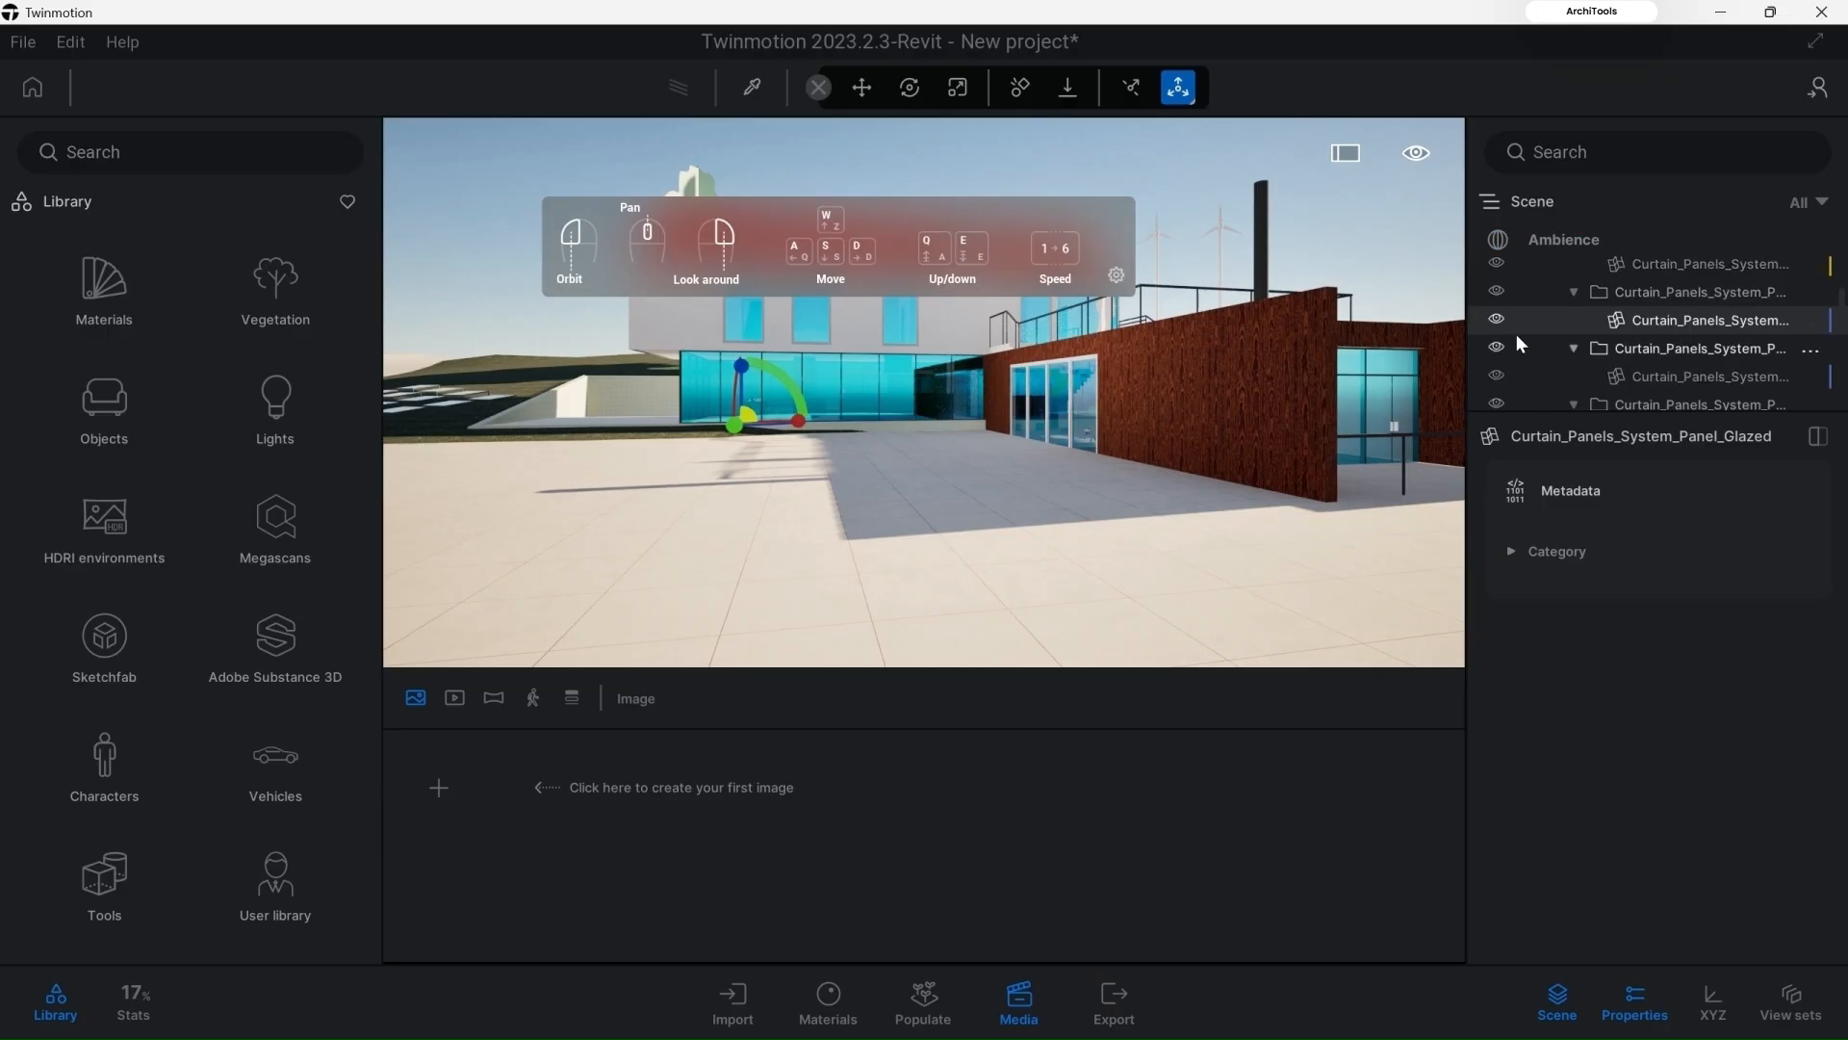
{"action": "left_click", "coordinate": [1499, 316]}
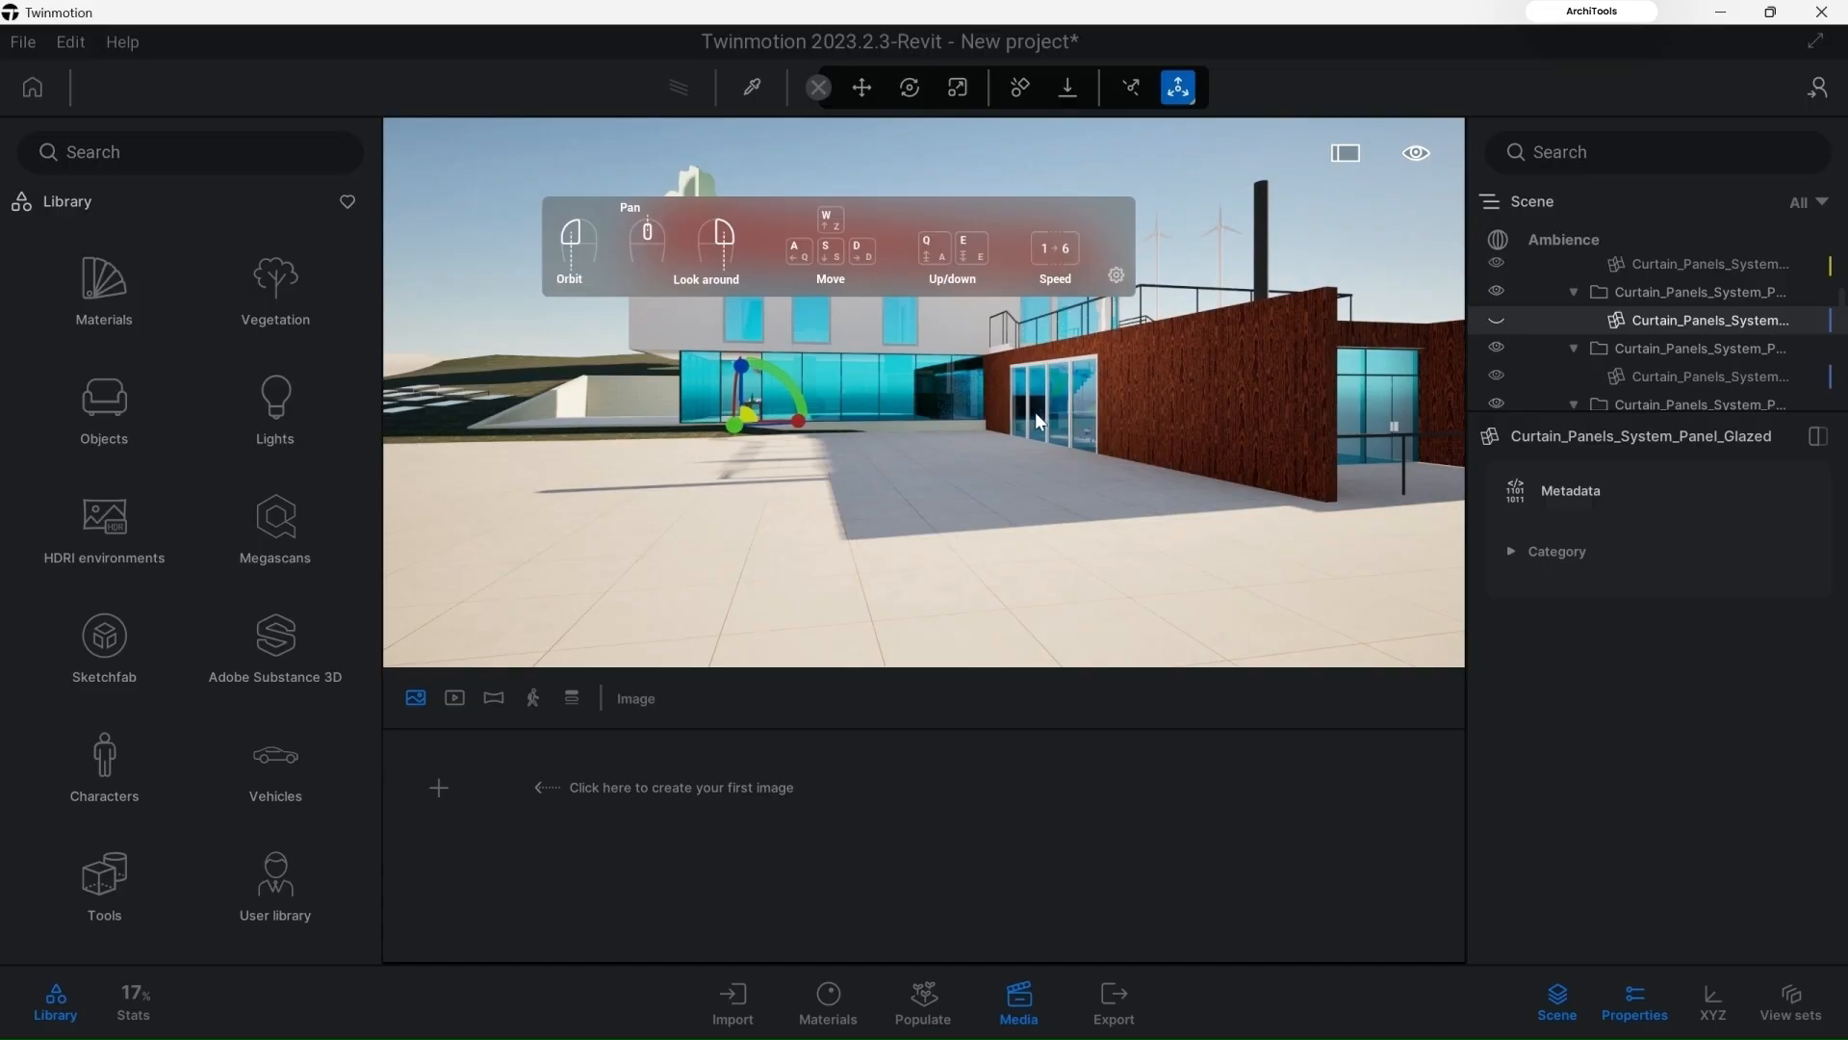
{"action": "scroll", "coordinate": [709, 351], "scroll_direction": "up", "scroll_amount": 1}
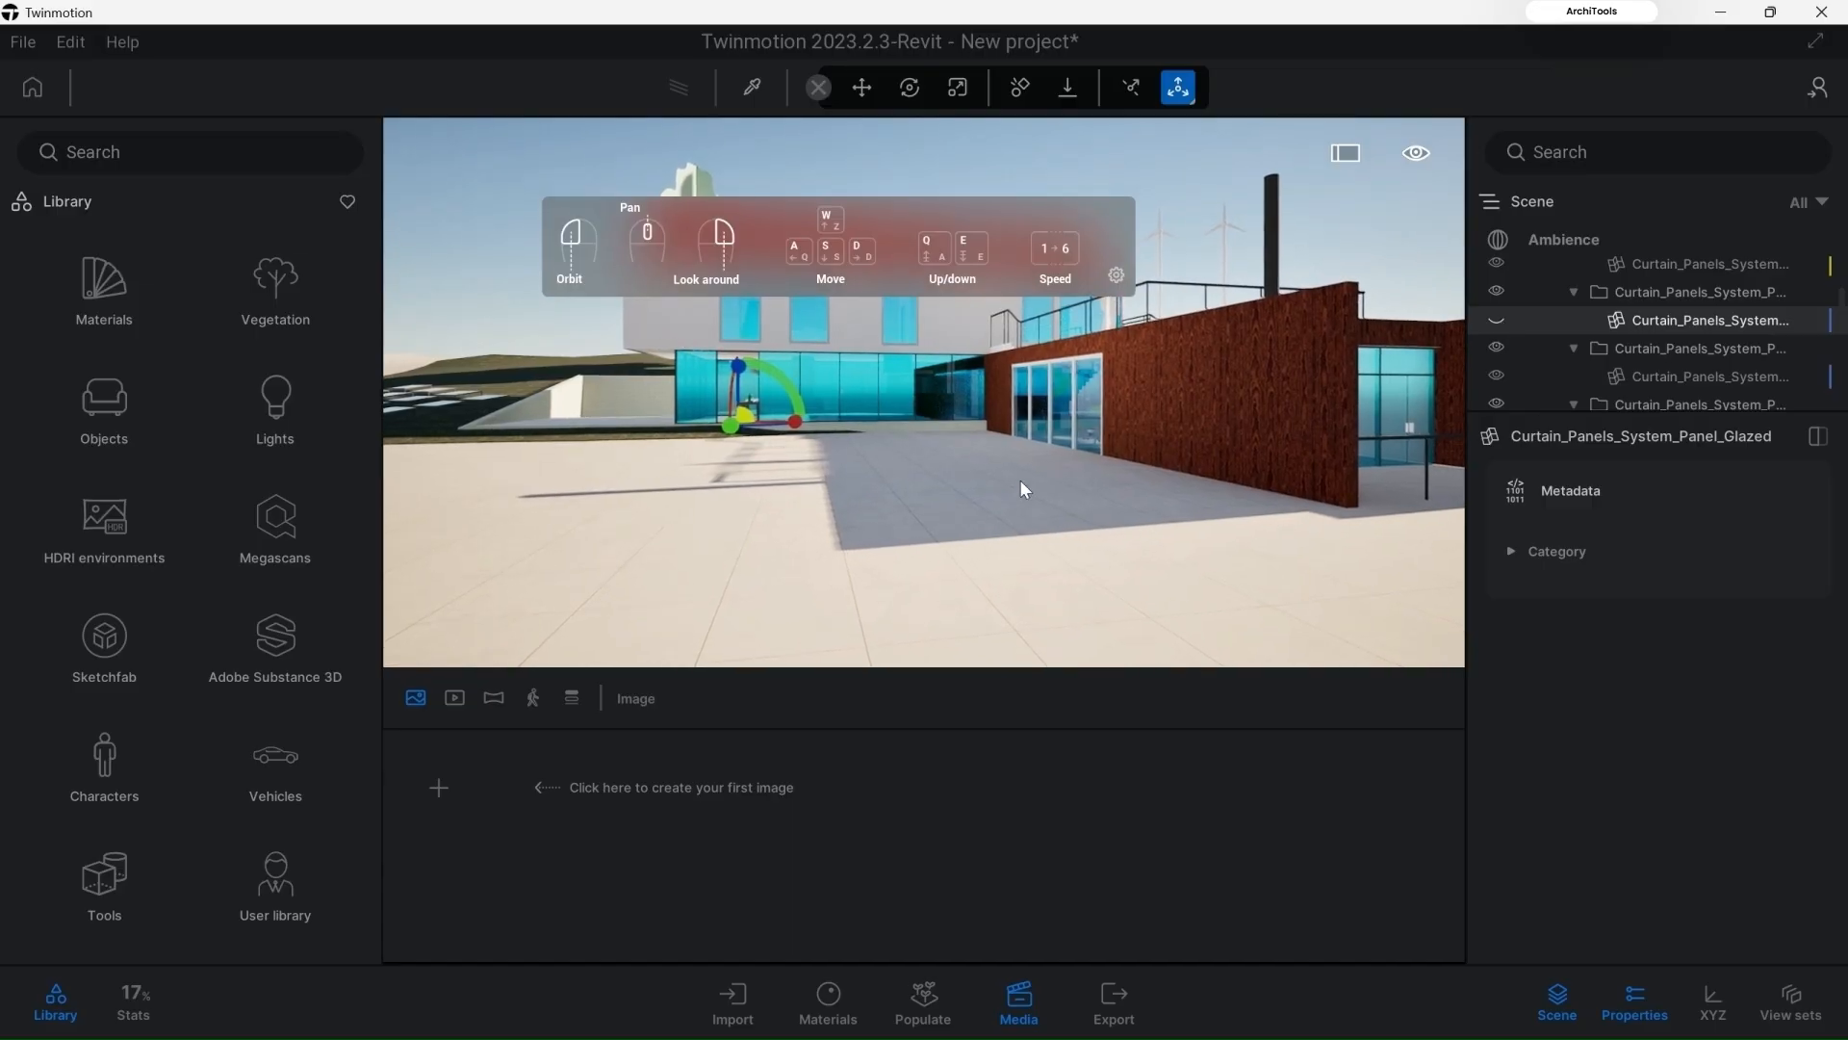
{"action": "left_click", "coordinate": [1495, 317]}
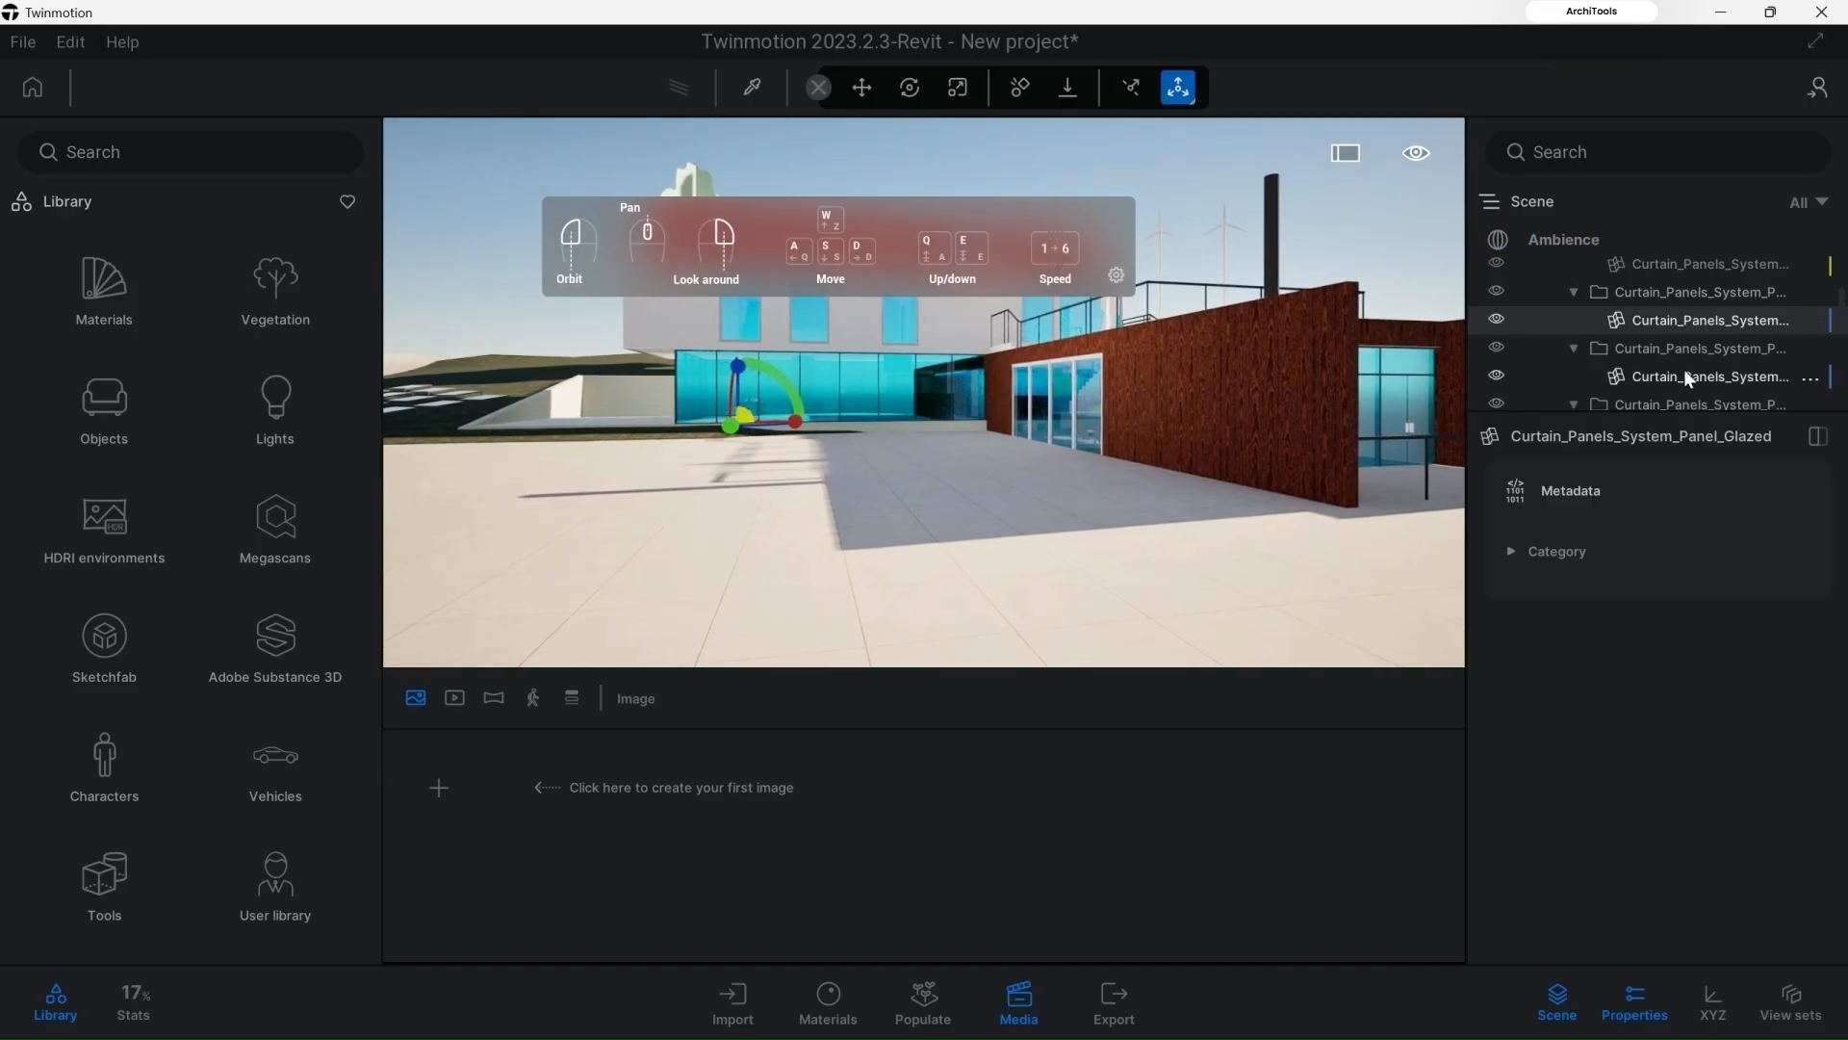
{"action": "scroll", "coordinate": [1686, 376], "scroll_direction": "down", "scroll_amount": 2}
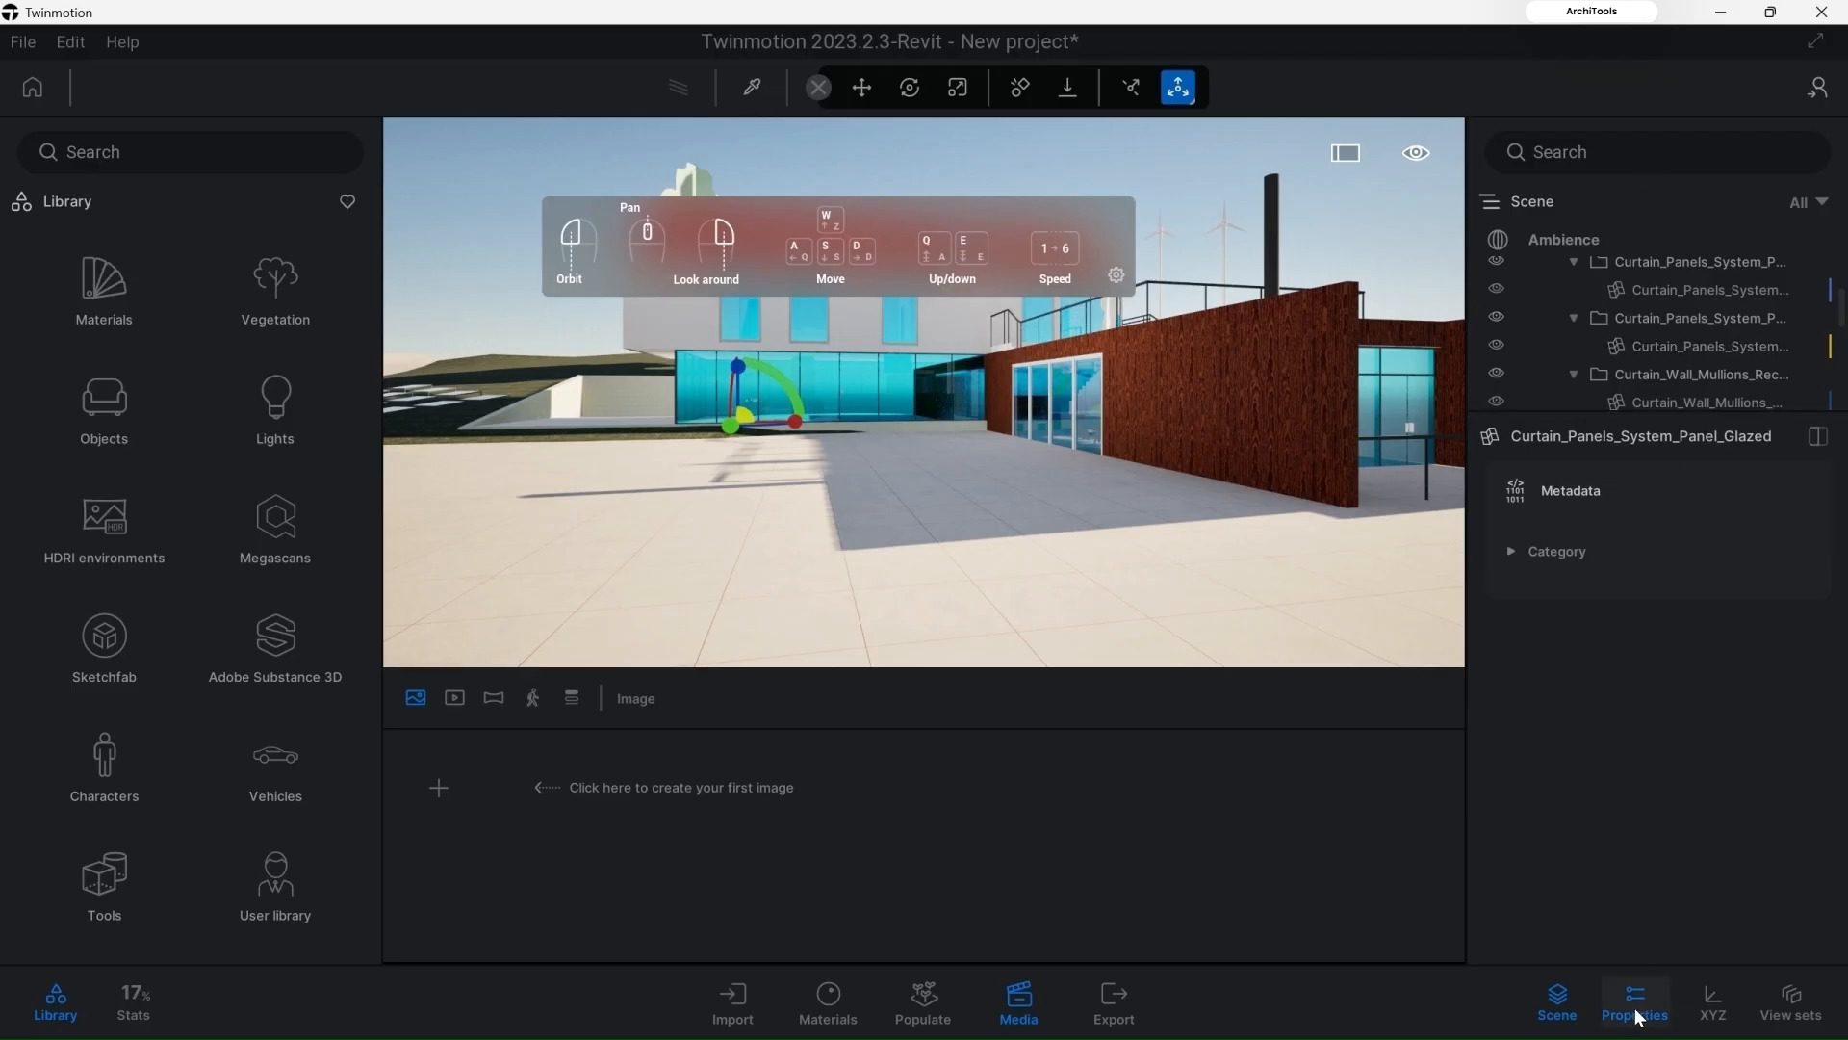
Step: Pick the exterior wall's timber cladding material with the Material picker and examine its properties
{"action": "left_click", "coordinate": [753, 88]}
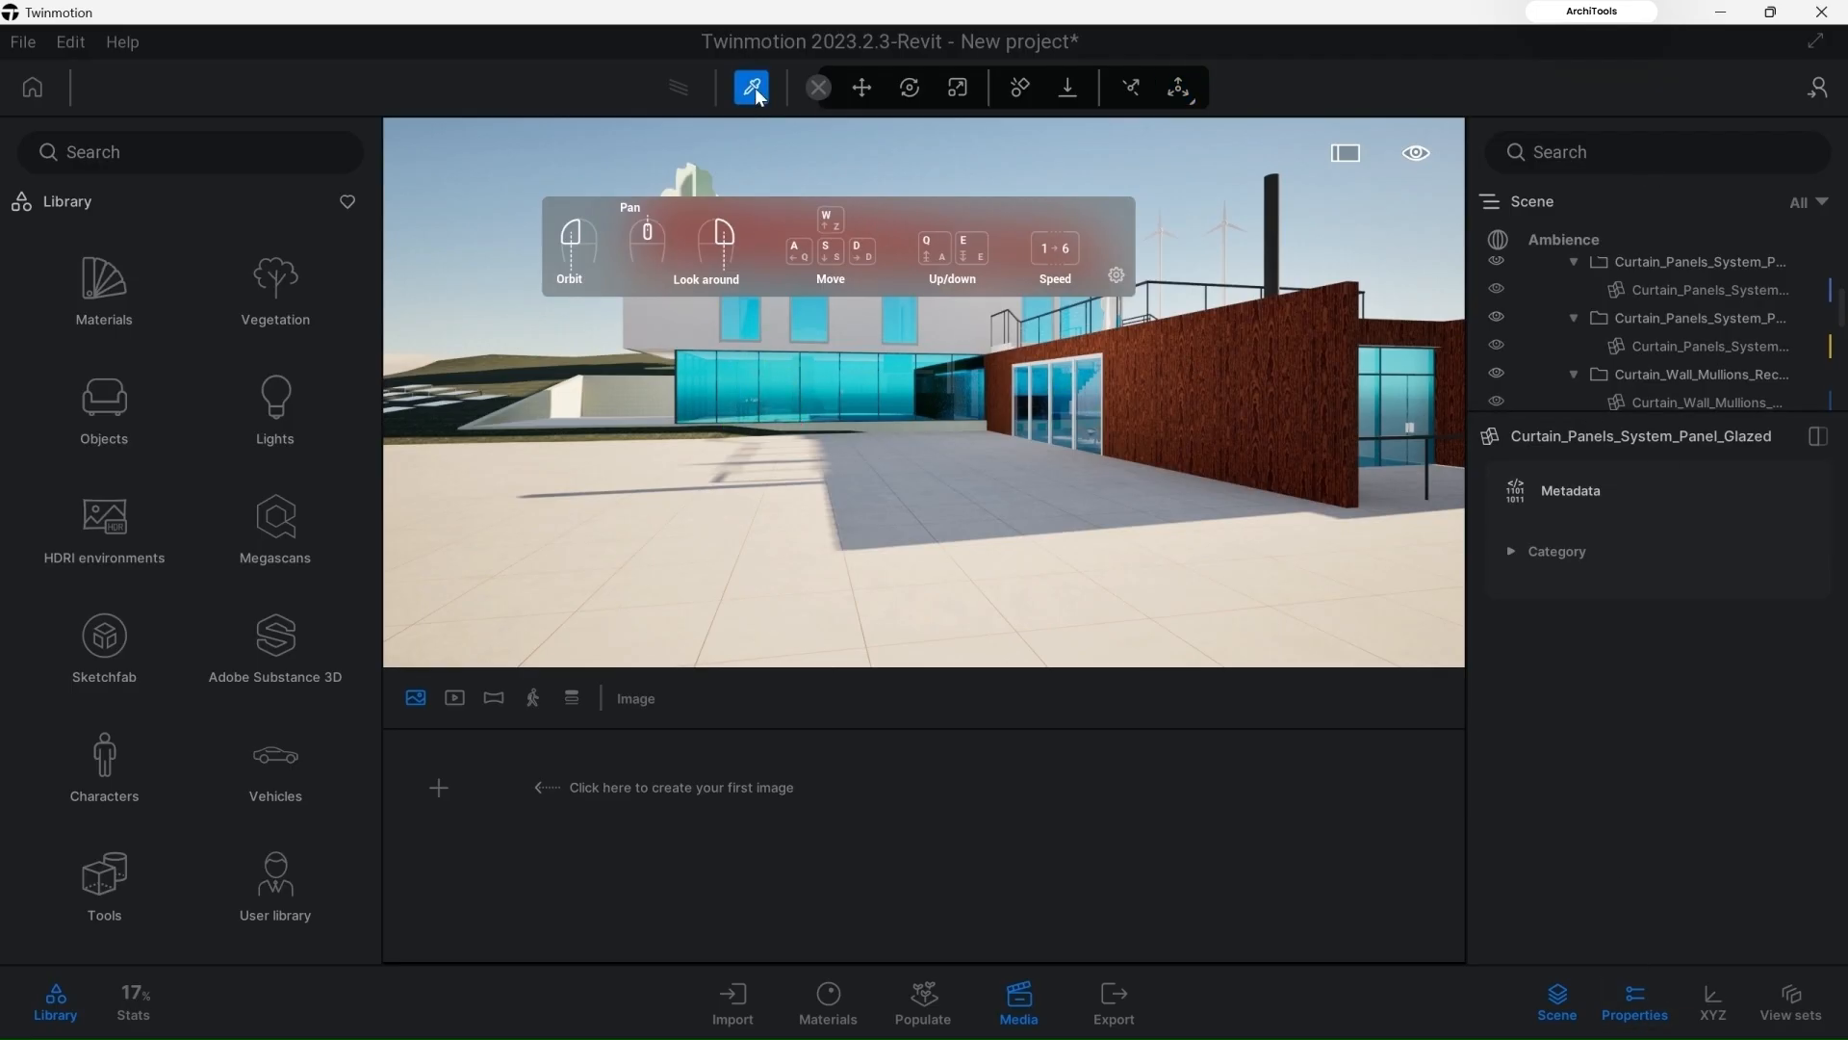
{"action": "left_click", "coordinate": [1167, 381]}
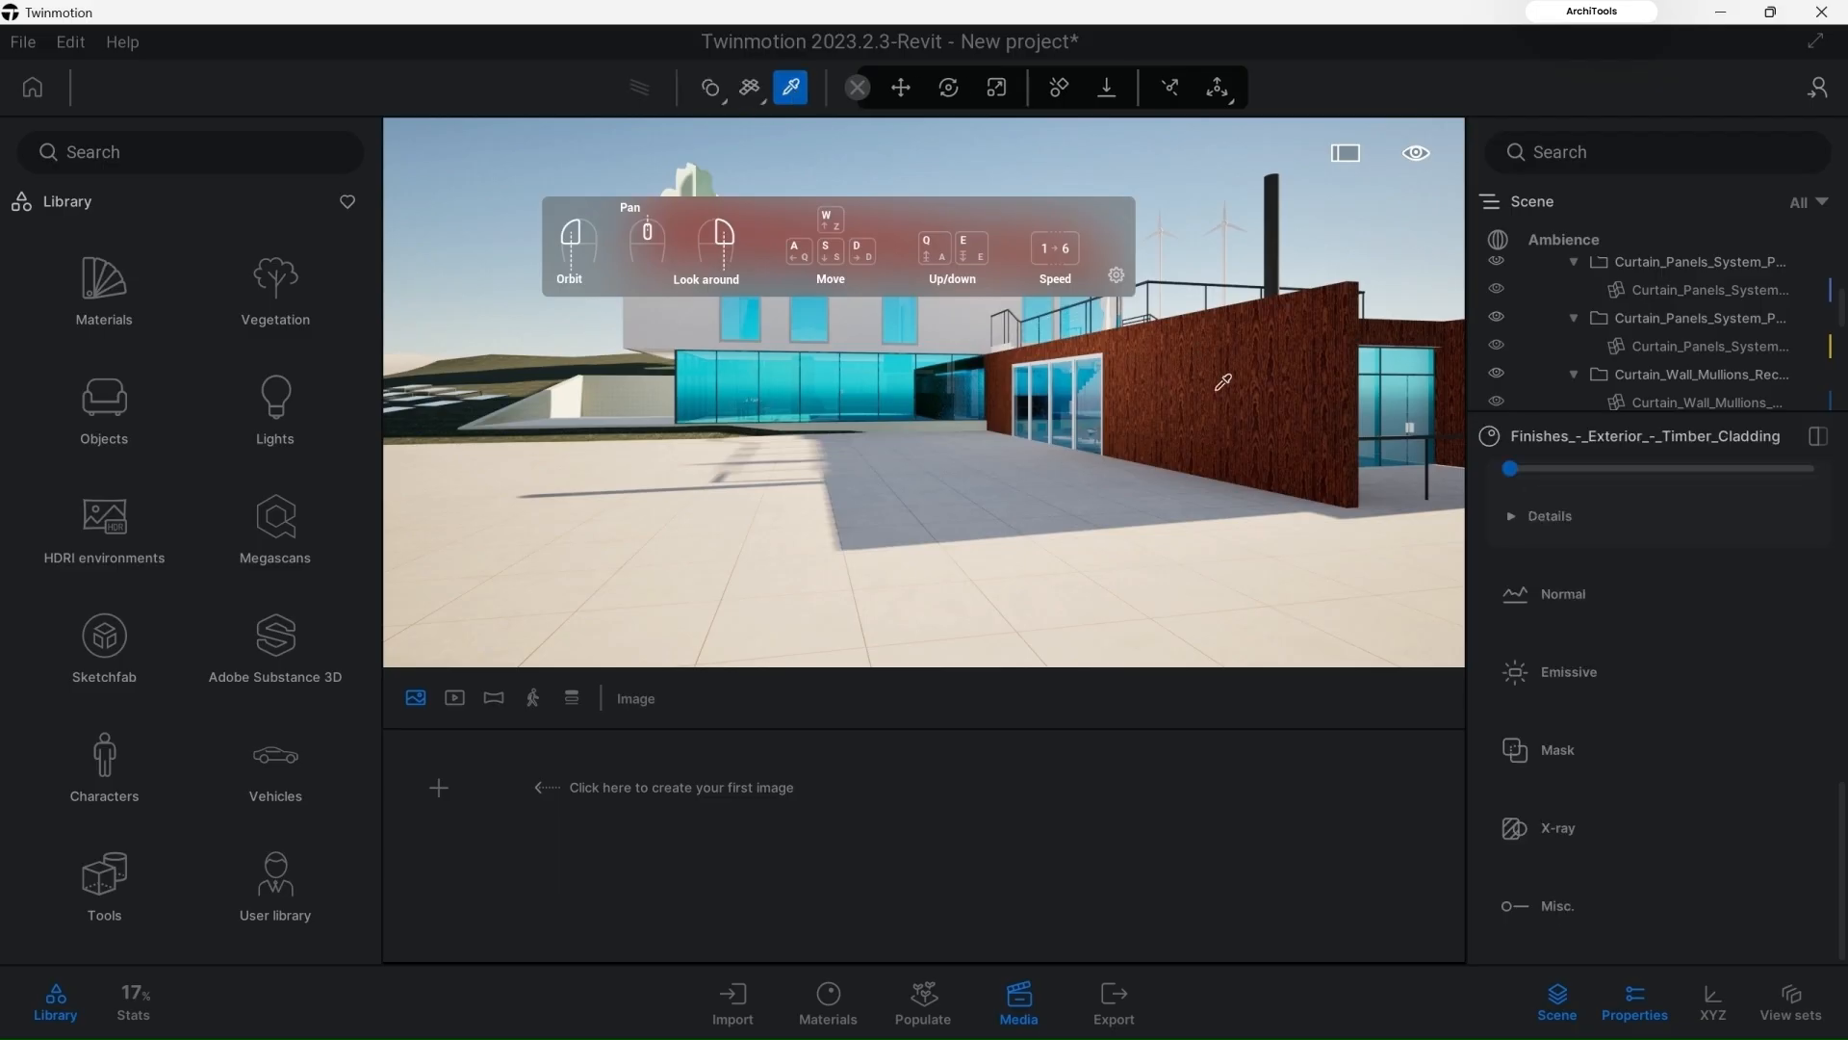
{"action": "scroll", "coordinate": [1607, 613], "scroll_direction": "up", "scroll_amount": 3}
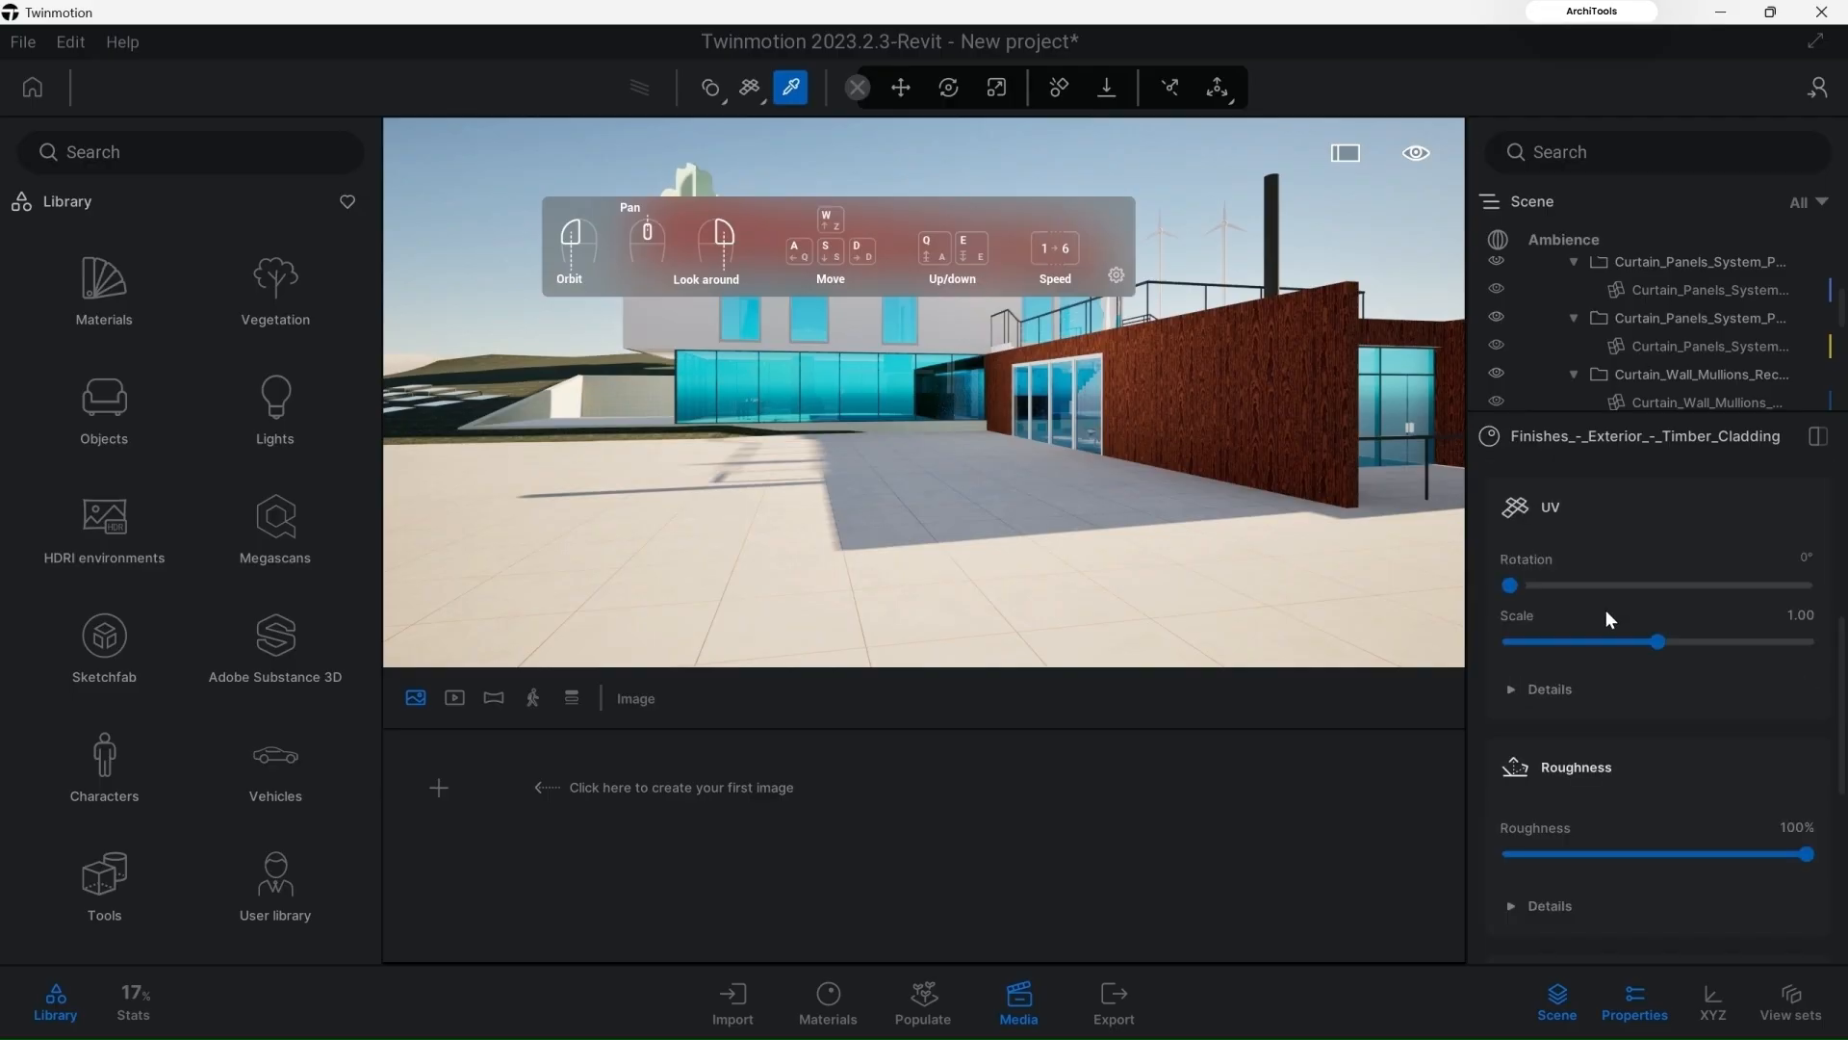
{"action": "scroll", "coordinate": [1605, 609], "scroll_direction": "up", "scroll_amount": 3}
{"action": "scroll", "coordinate": [1631, 764], "scroll_direction": "down", "scroll_amount": 8}
{"action": "scroll", "coordinate": [1649, 863], "scroll_direction": "up", "scroll_amount": 7}
{"action": "scroll", "coordinate": [1657, 799], "scroll_direction": "up", "scroll_amount": 5}
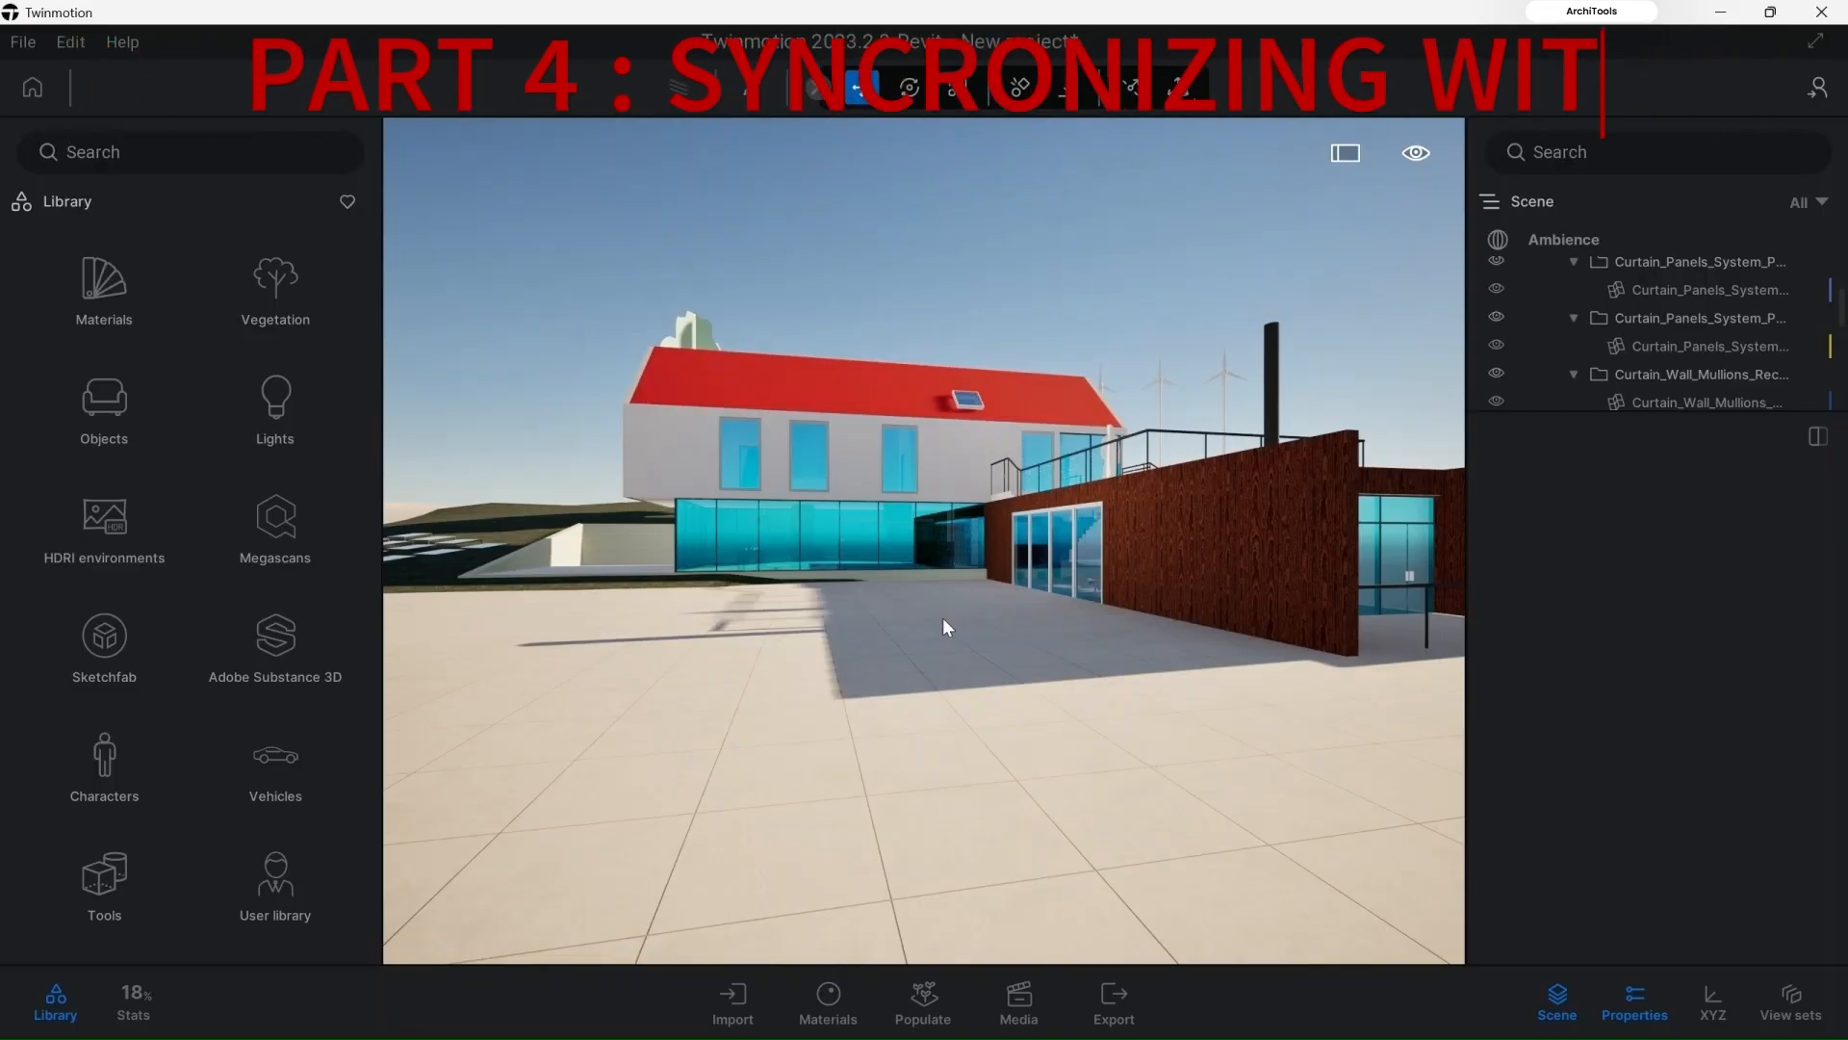
Step: Switch to Revit and move a Lombardy Poplar tree from beside the house to the open ground in front of it
{"action": "right_click_drag", "start_coordinate": [943, 616], "coordinate": [997, 491]}
{"action": "key", "text": "r"}
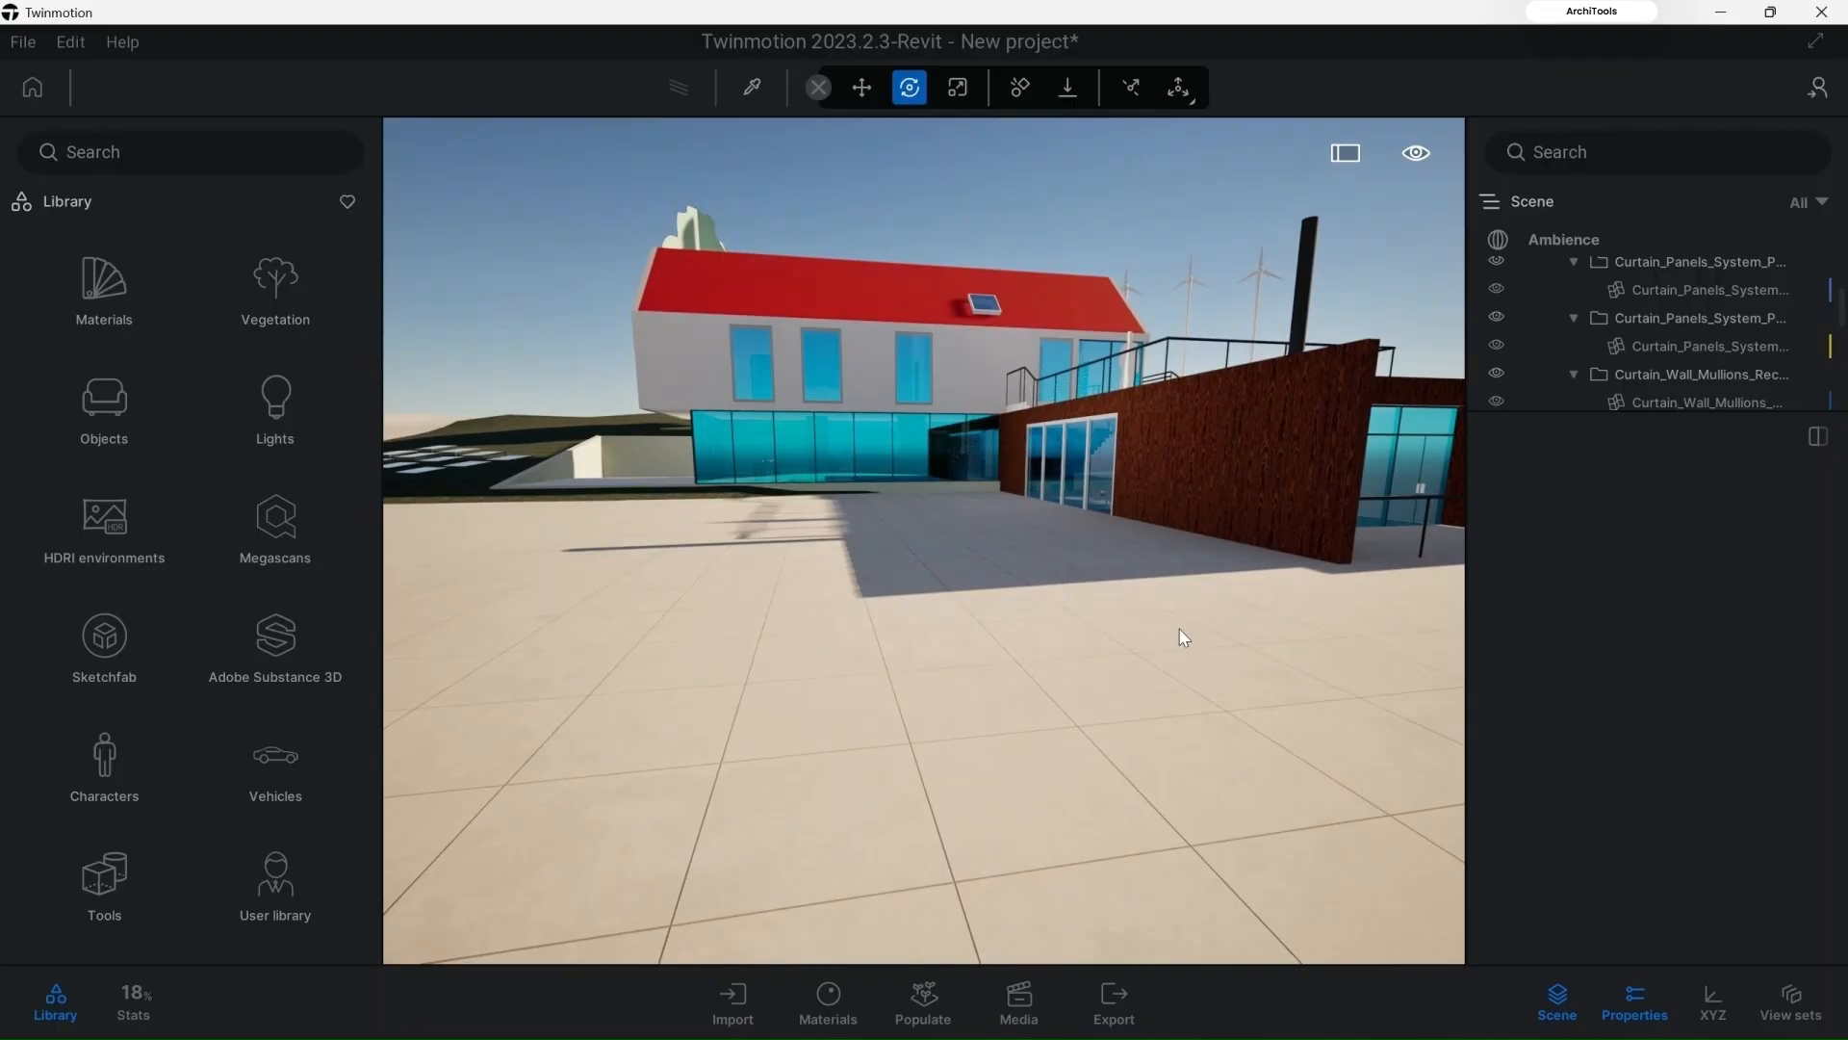
{"action": "mouse_move", "coordinate": [1233, 1017]}
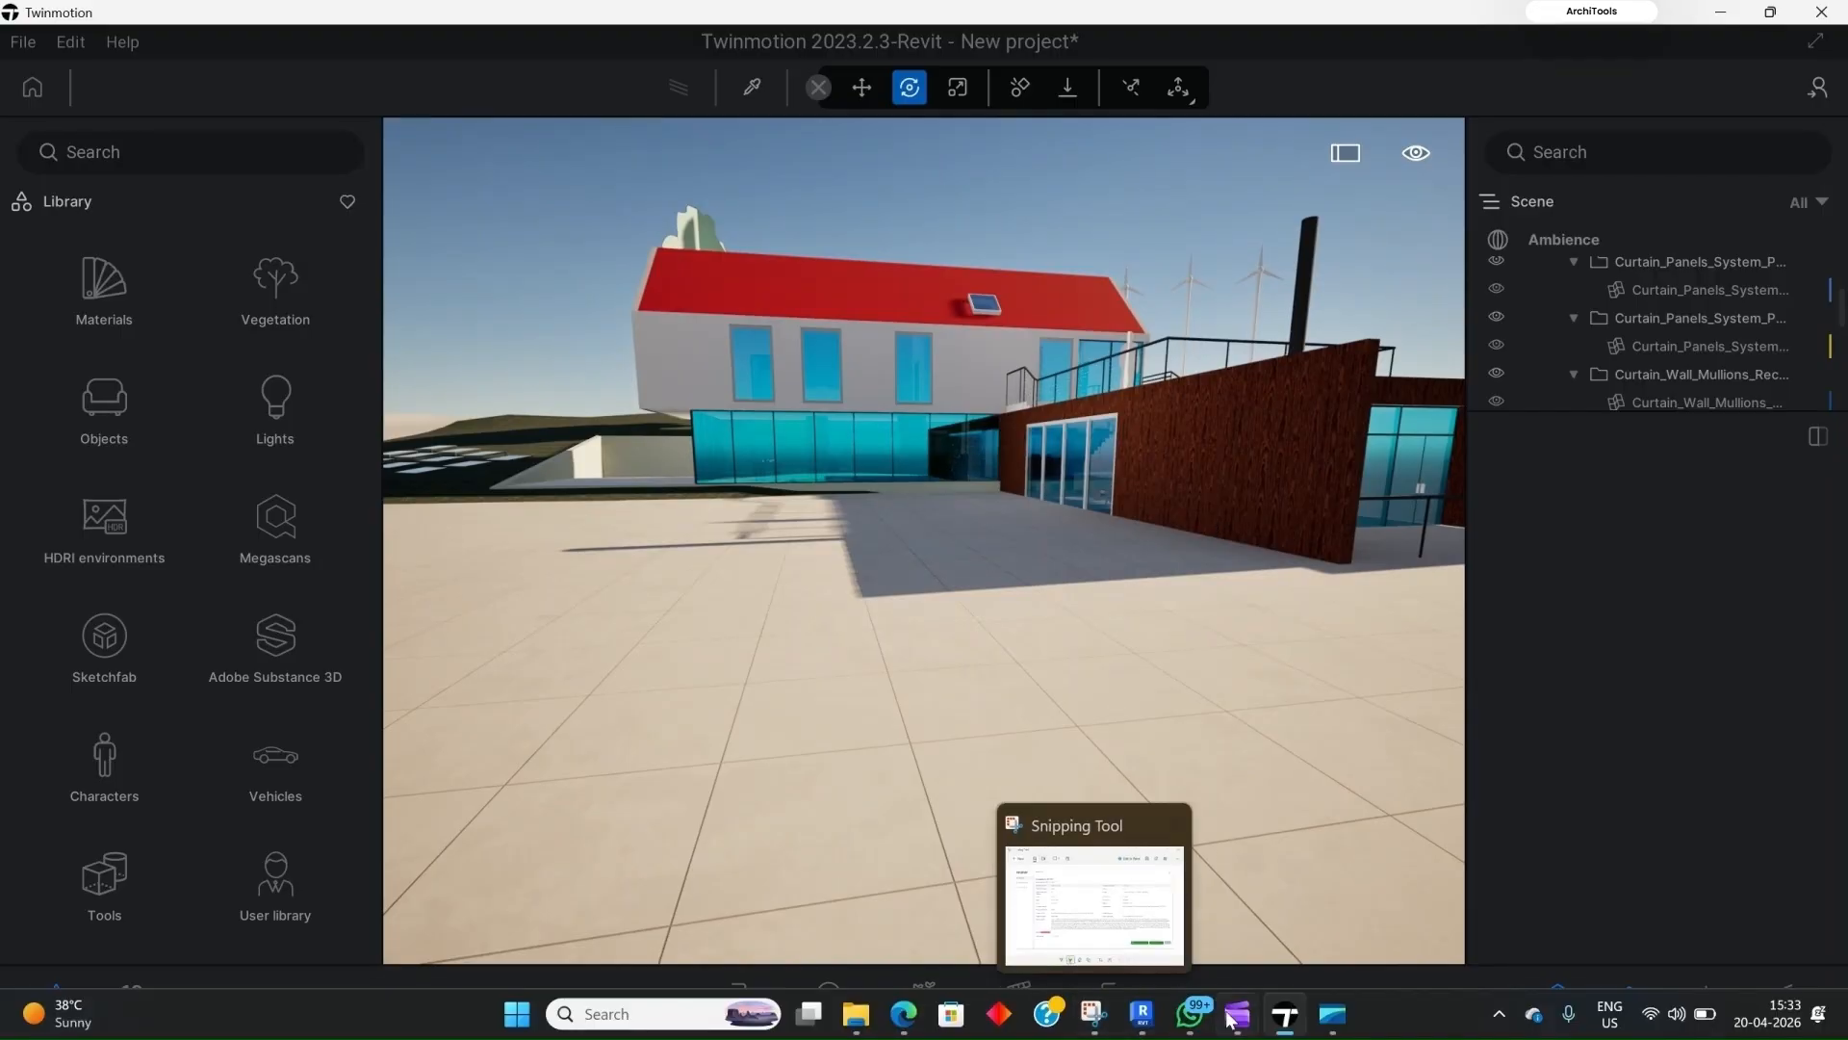
{"action": "left_click", "coordinate": [1142, 1013]}
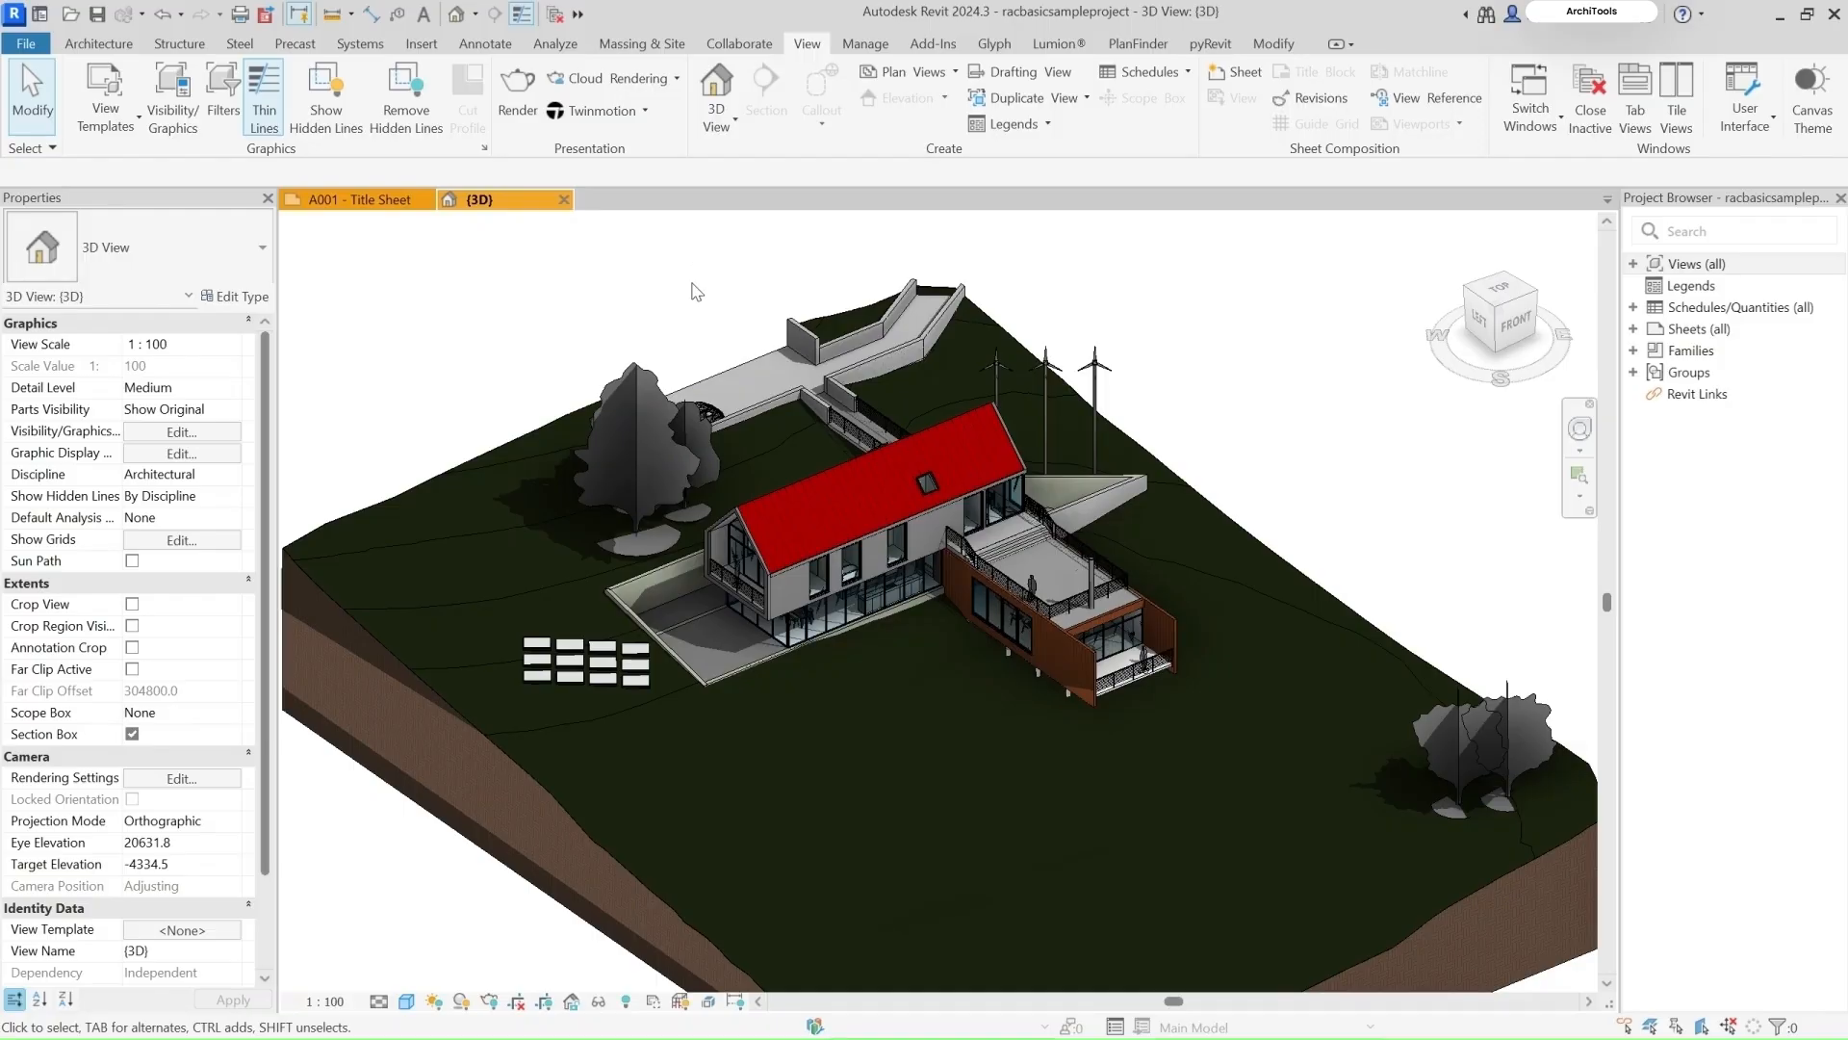
{"action": "left_click", "coordinate": [622, 522]}
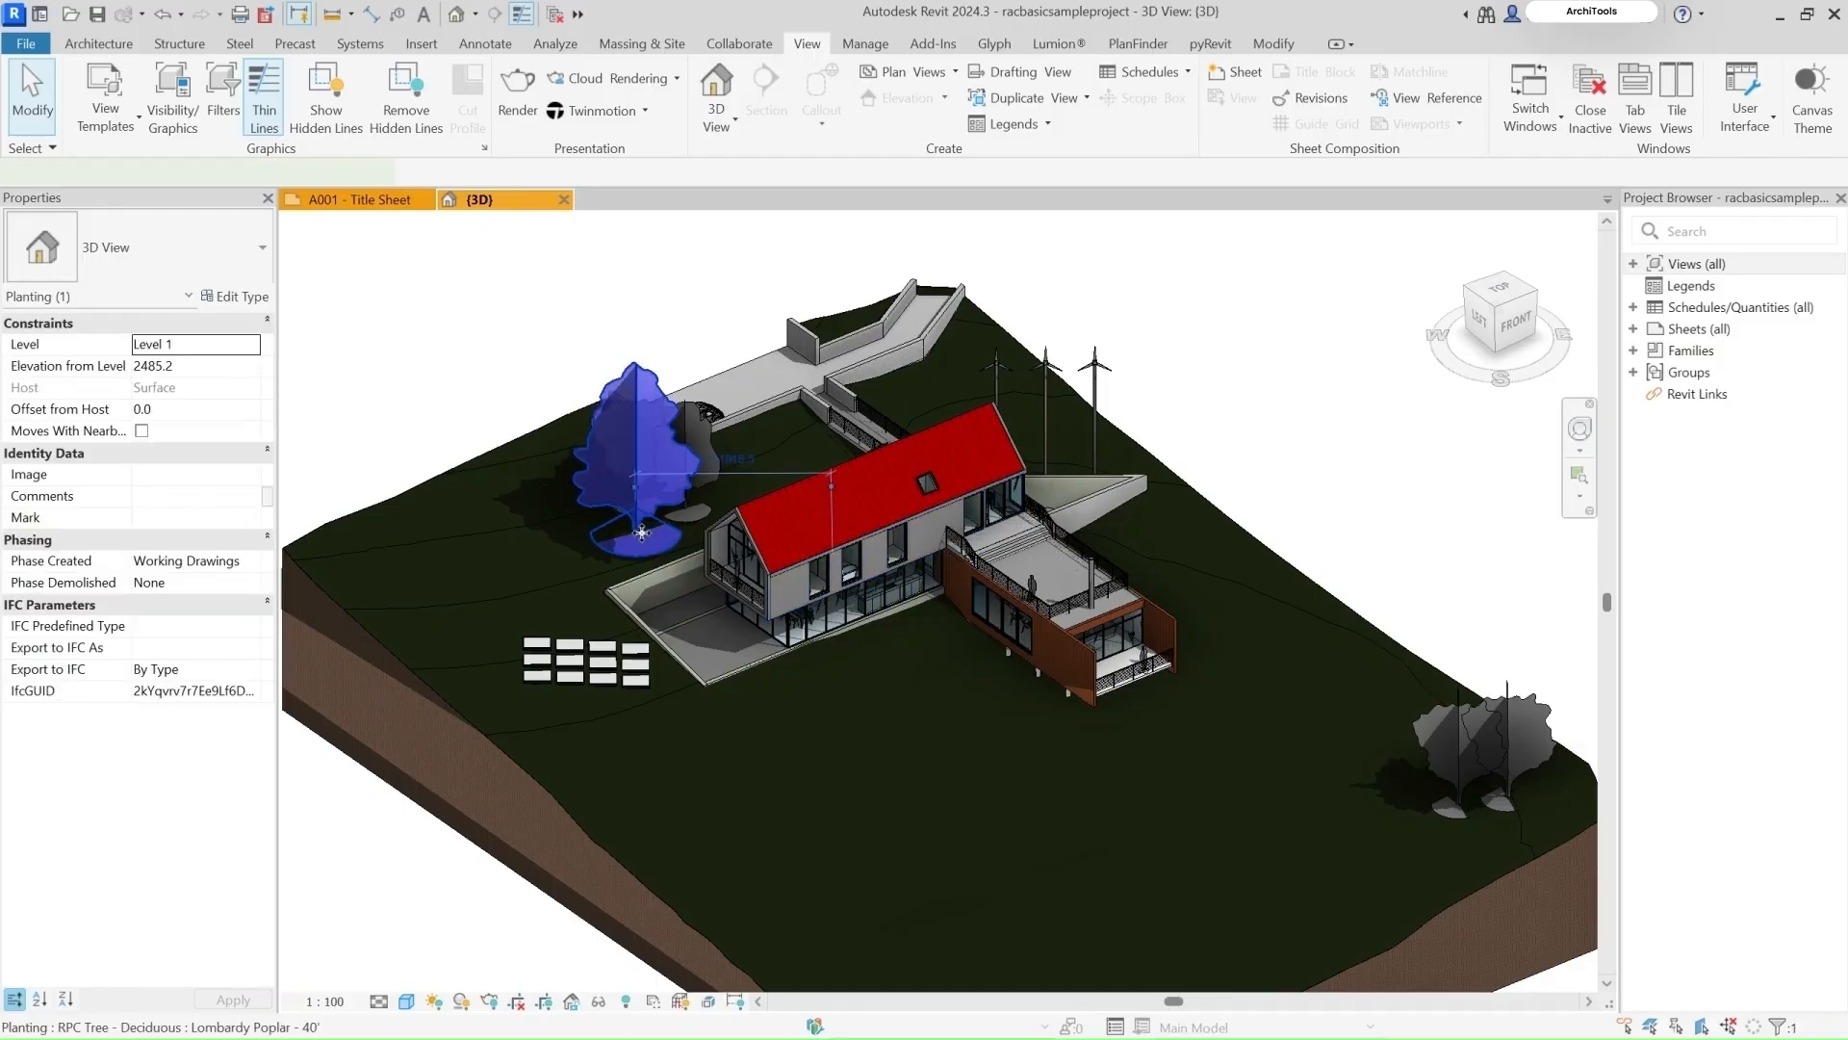
{"action": "left_click_drag", "start_coordinate": [592, 541], "coordinate": [960, 756]}
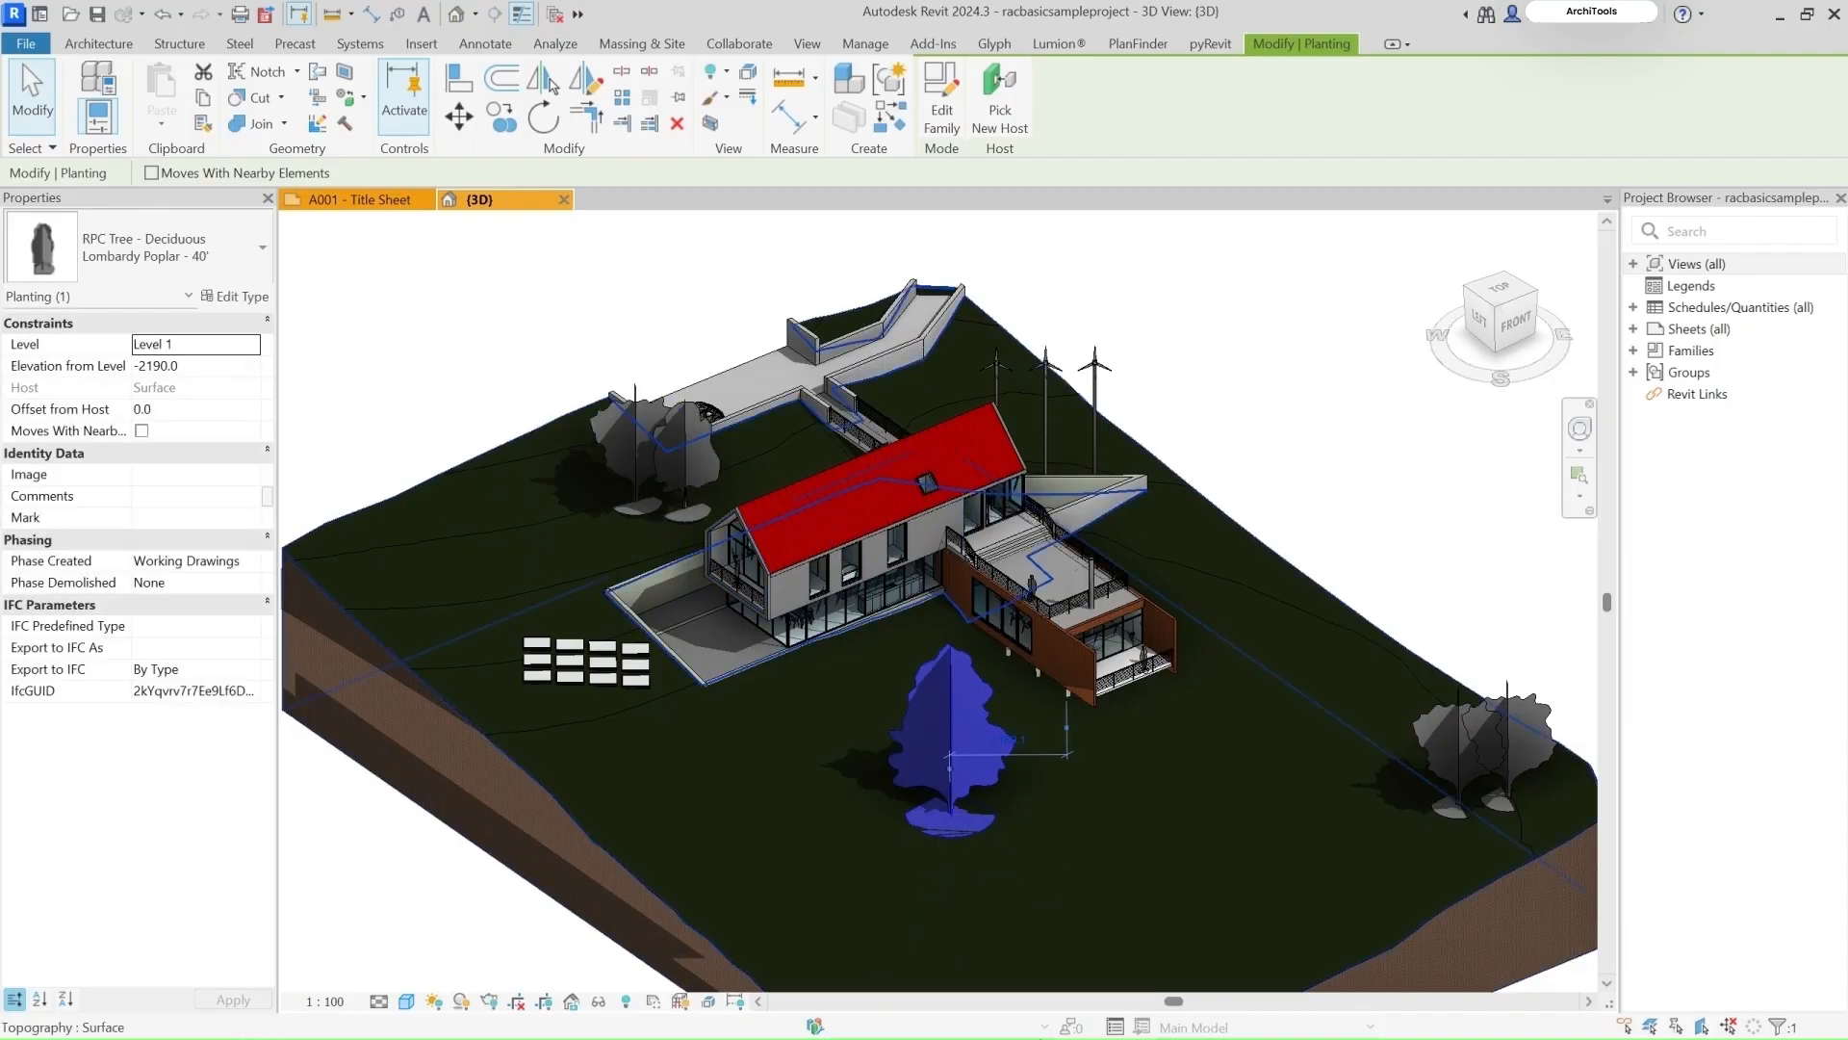
Step: Switch back to Twinmotion and set the navigation to Drone mode
{"action": "key", "text": "super"}
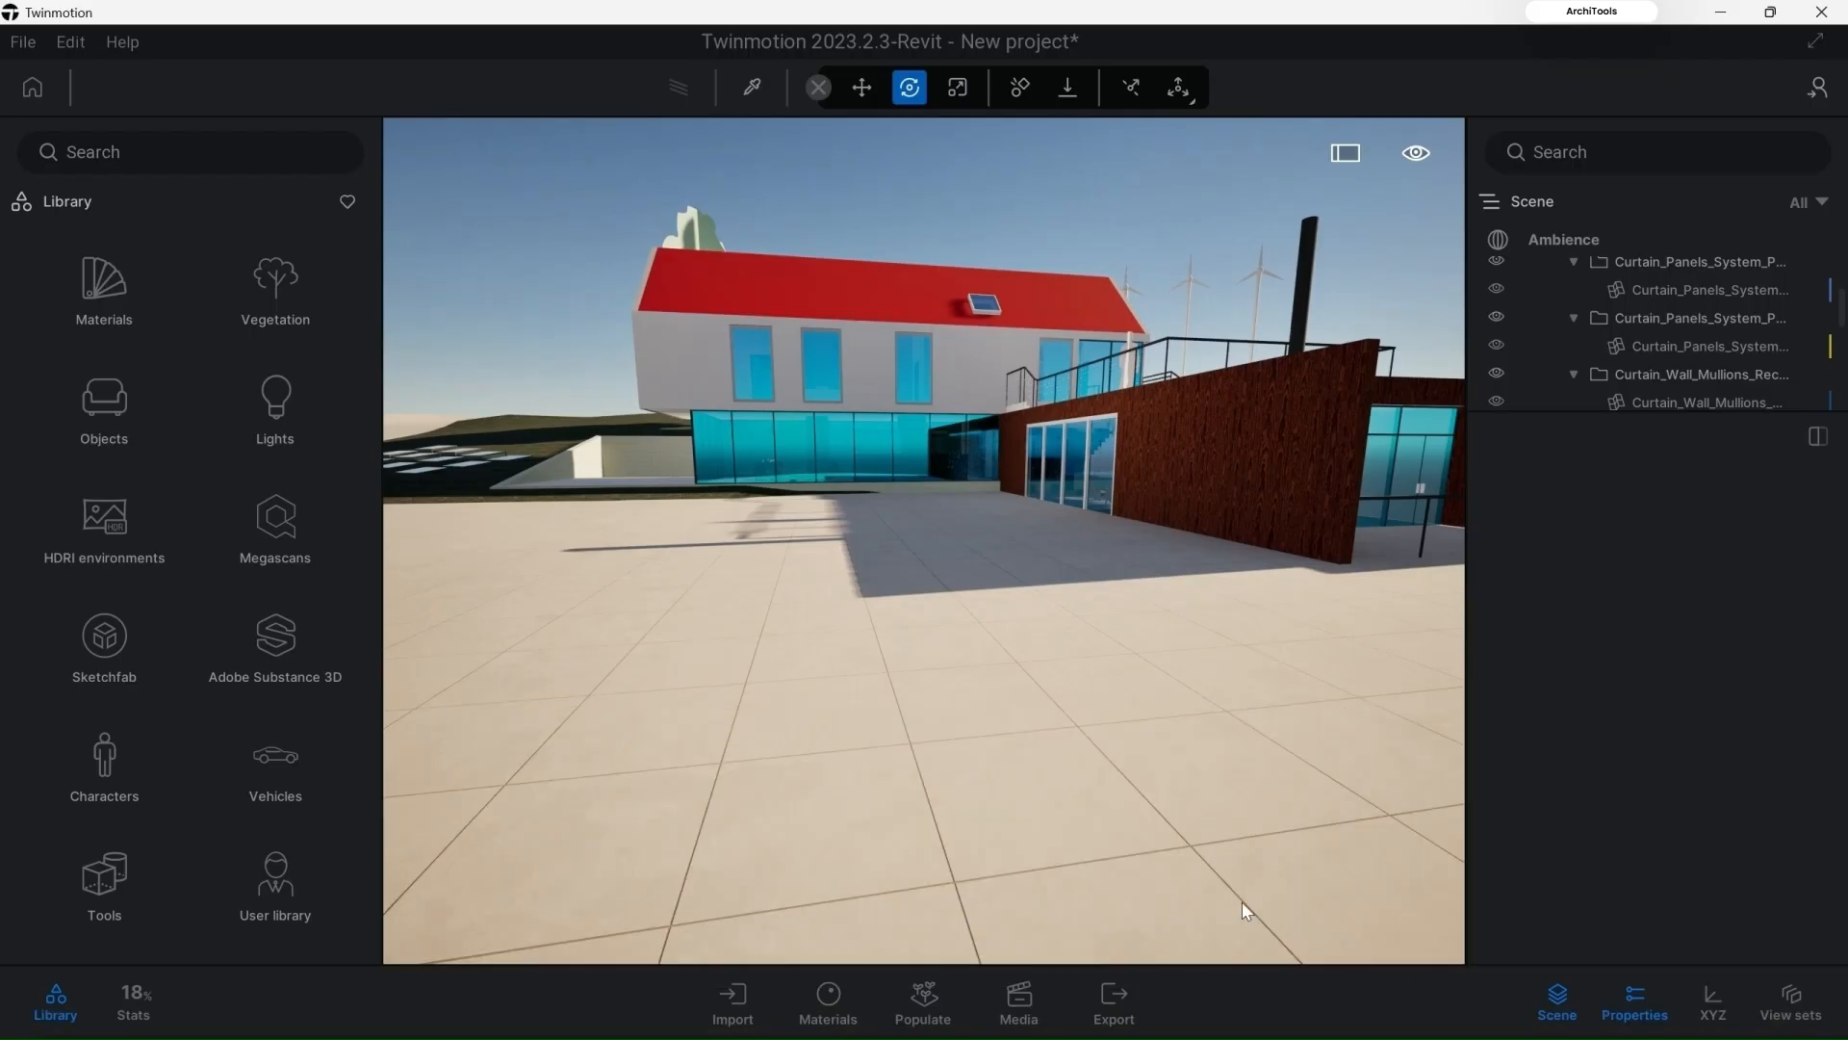
{"action": "mouse_move", "coordinate": [1416, 154]}
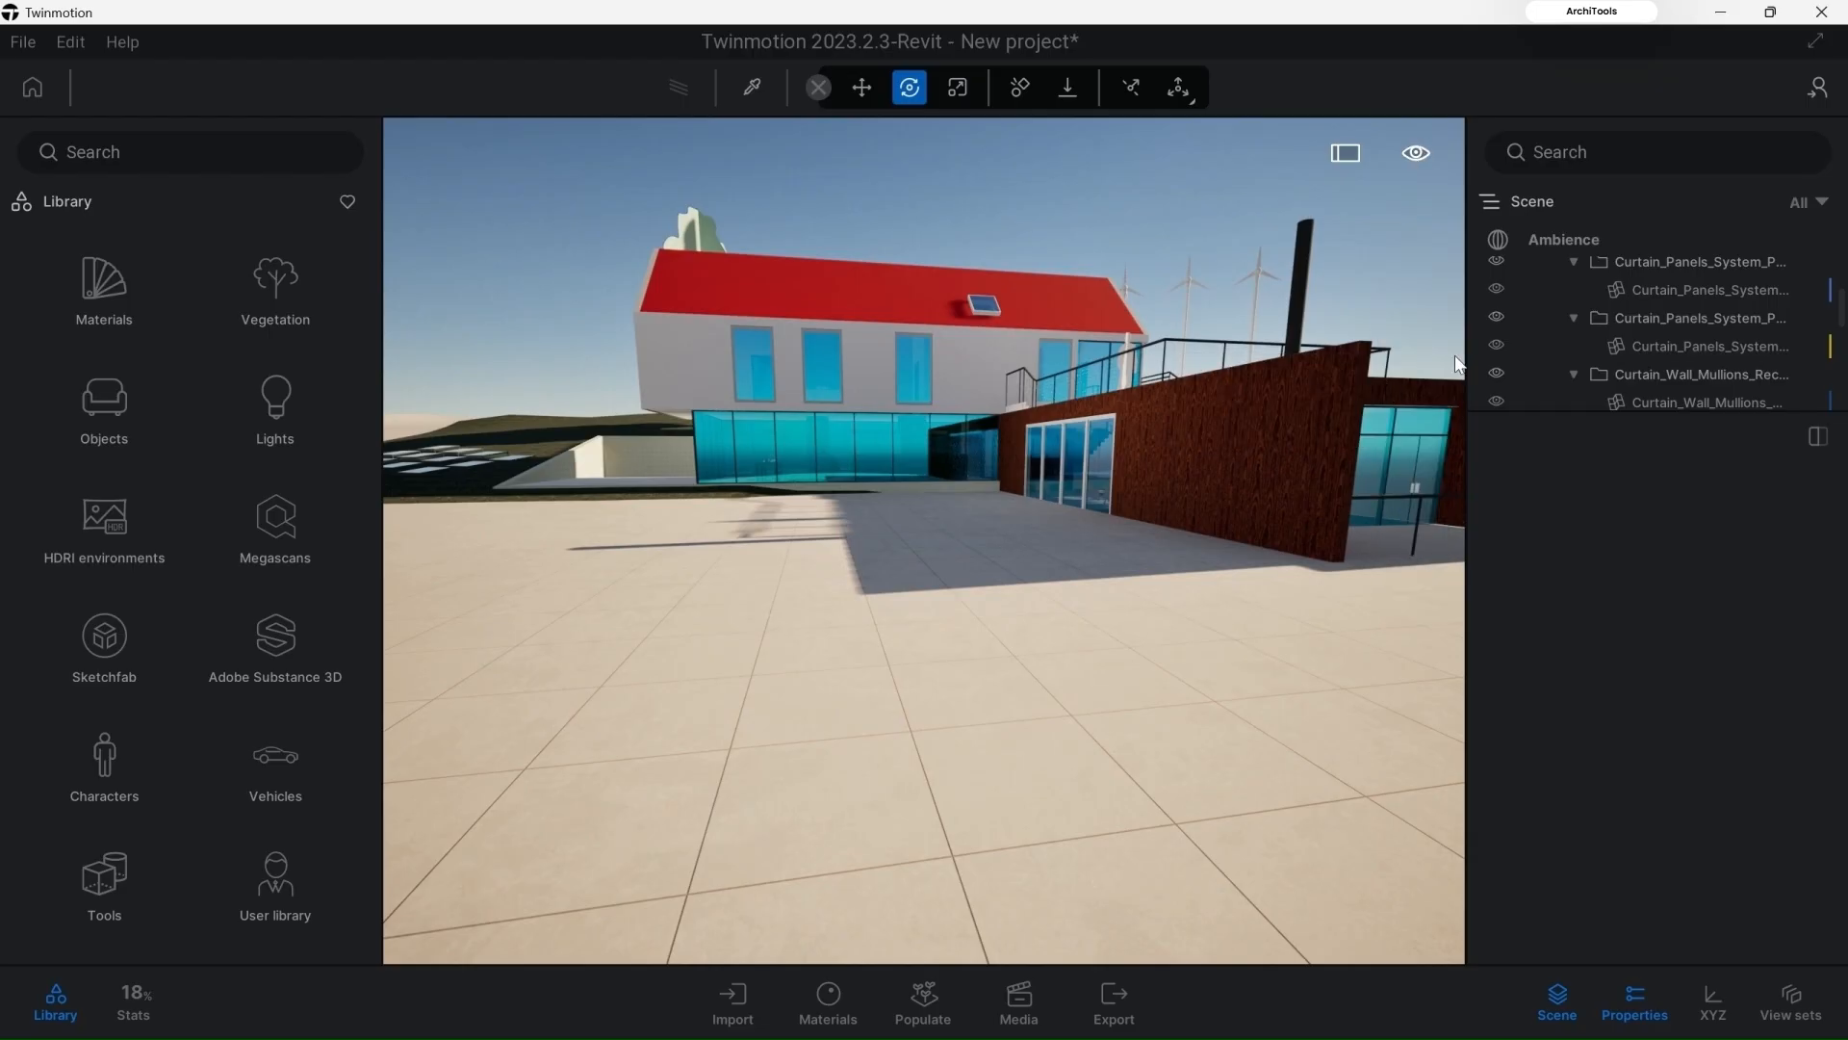
{"action": "mouse_move", "coordinate": [1417, 390]}
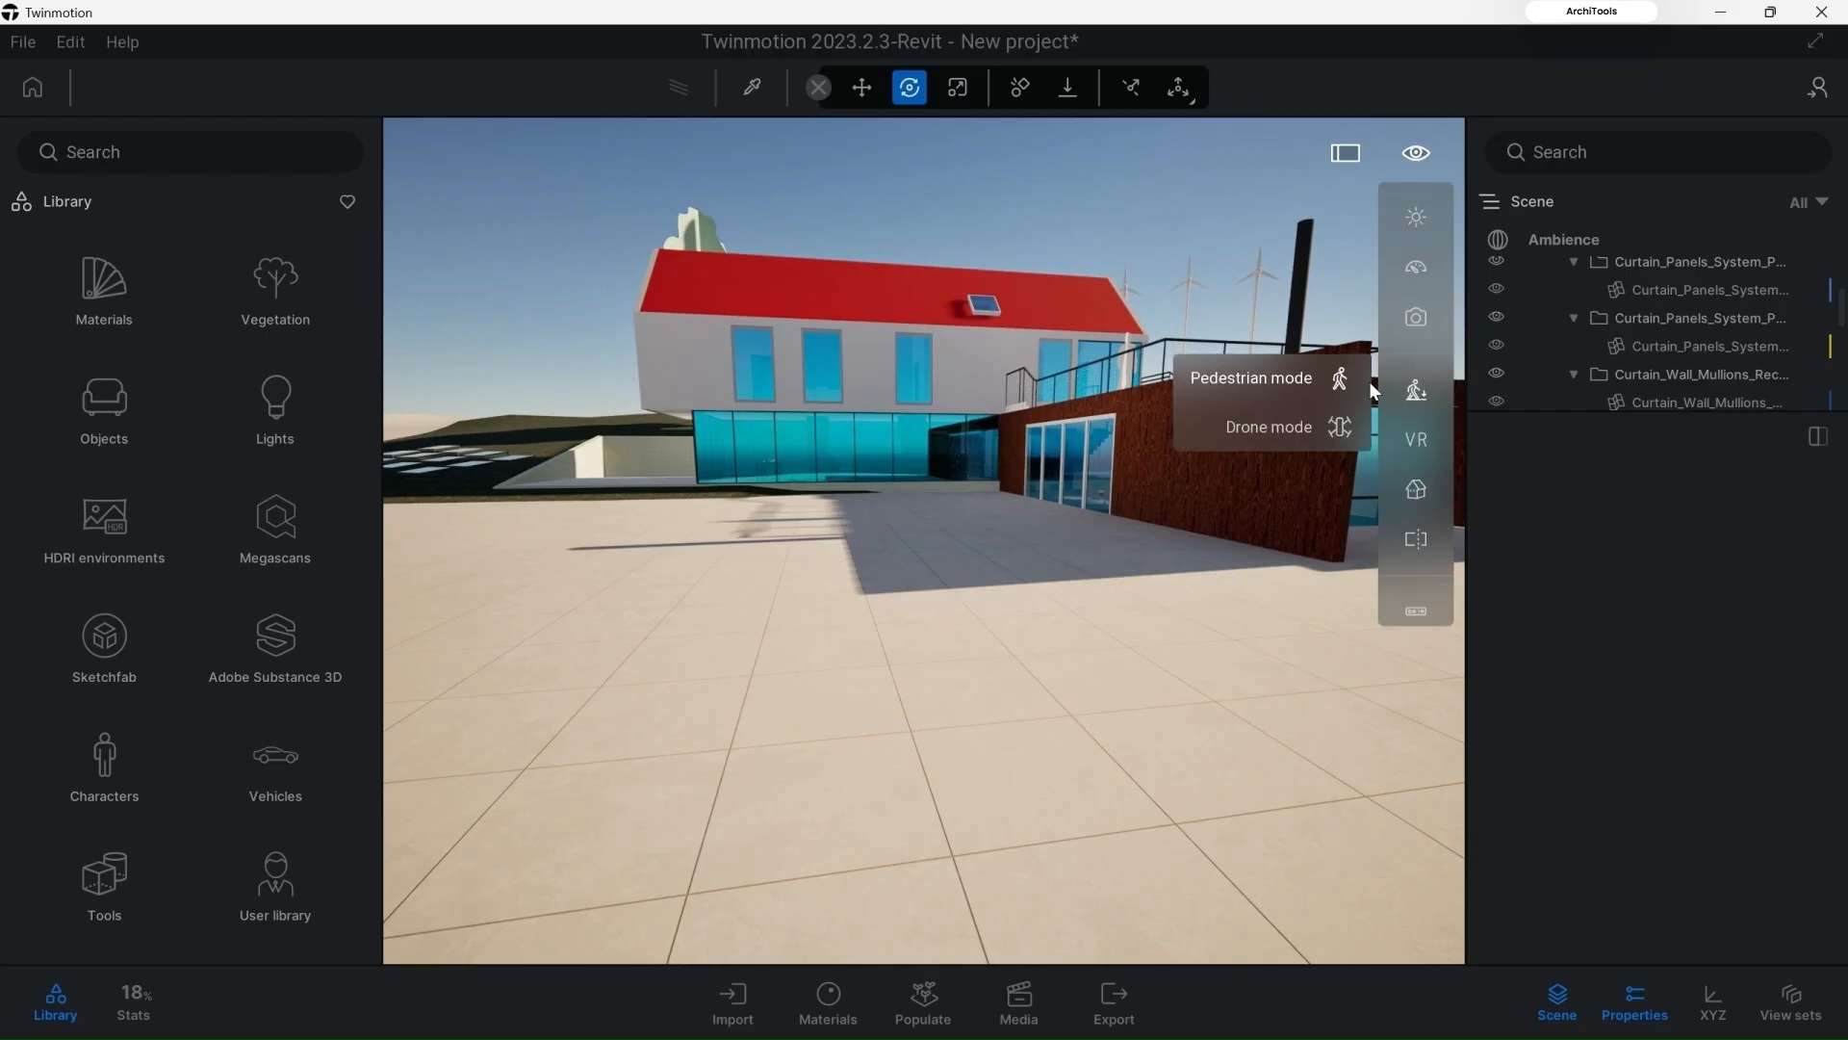
{"action": "left_click", "coordinate": [1269, 429]}
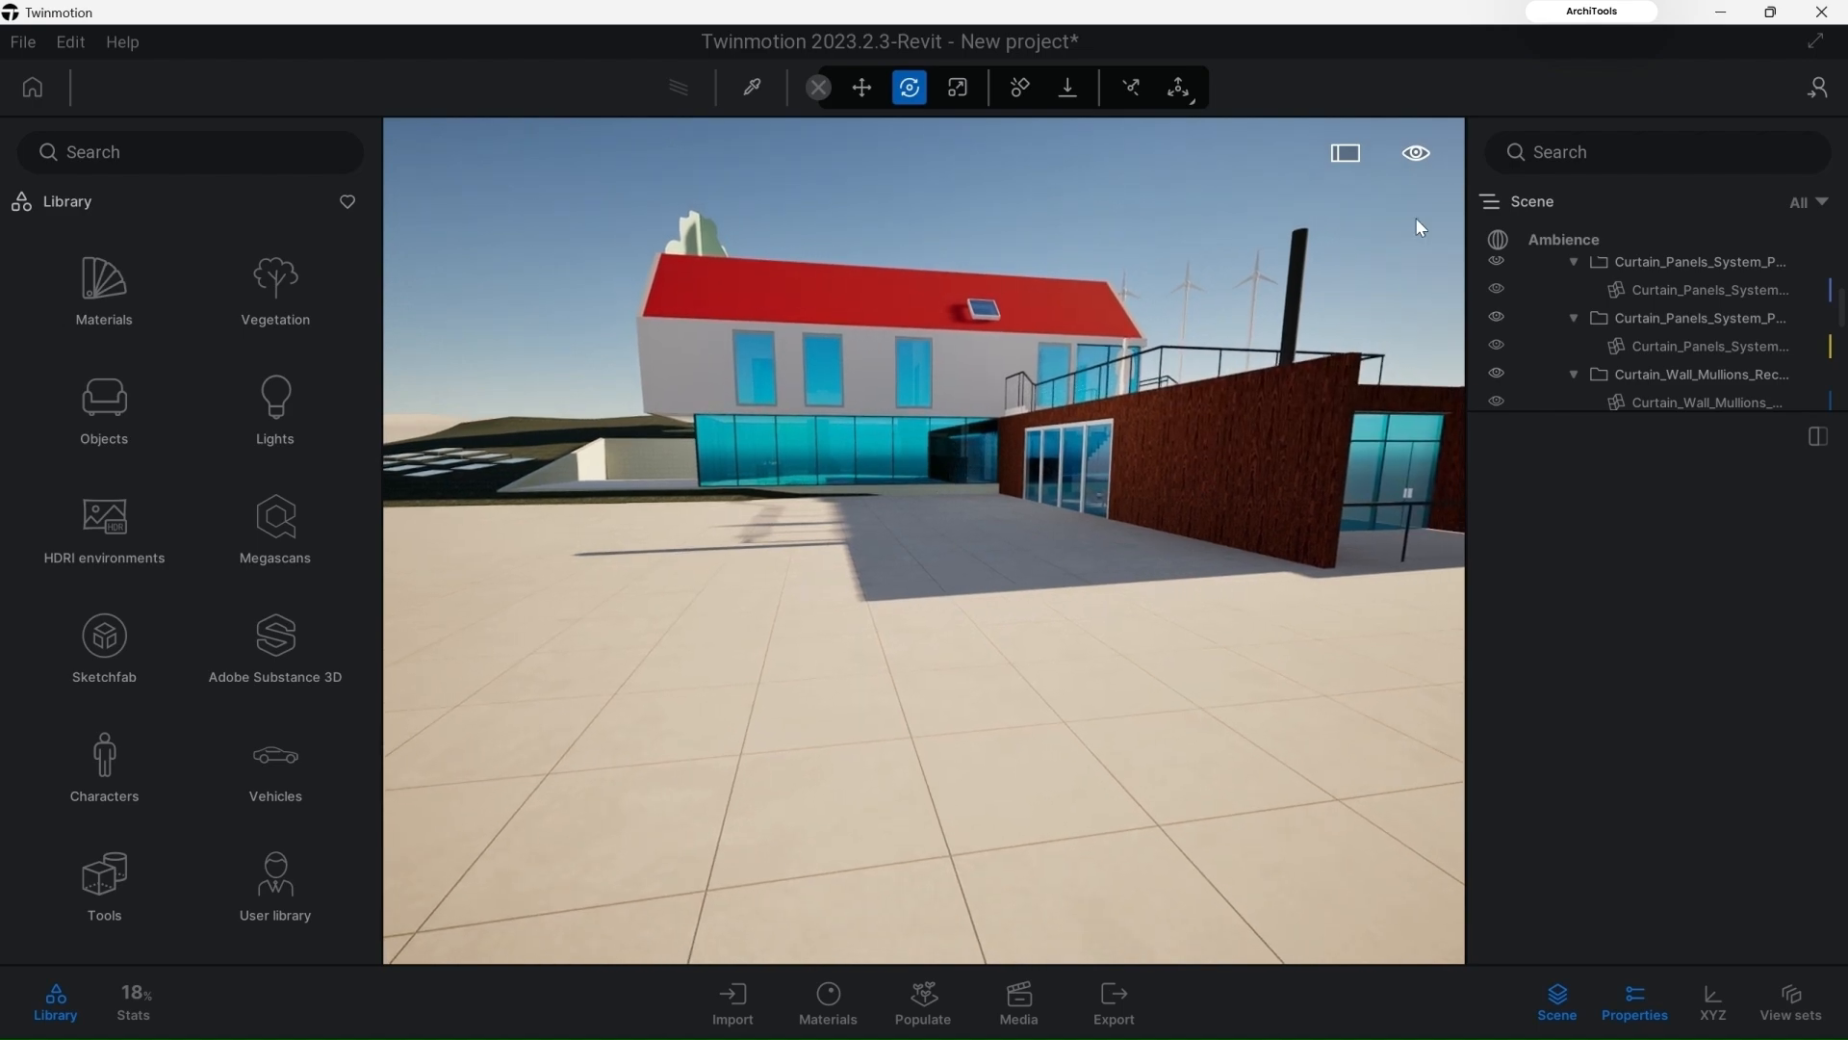
{"action": "mouse_move", "coordinate": [1411, 157]}
{"action": "mouse_move", "coordinate": [1415, 383]}
{"action": "left_click", "coordinate": [1288, 429]}
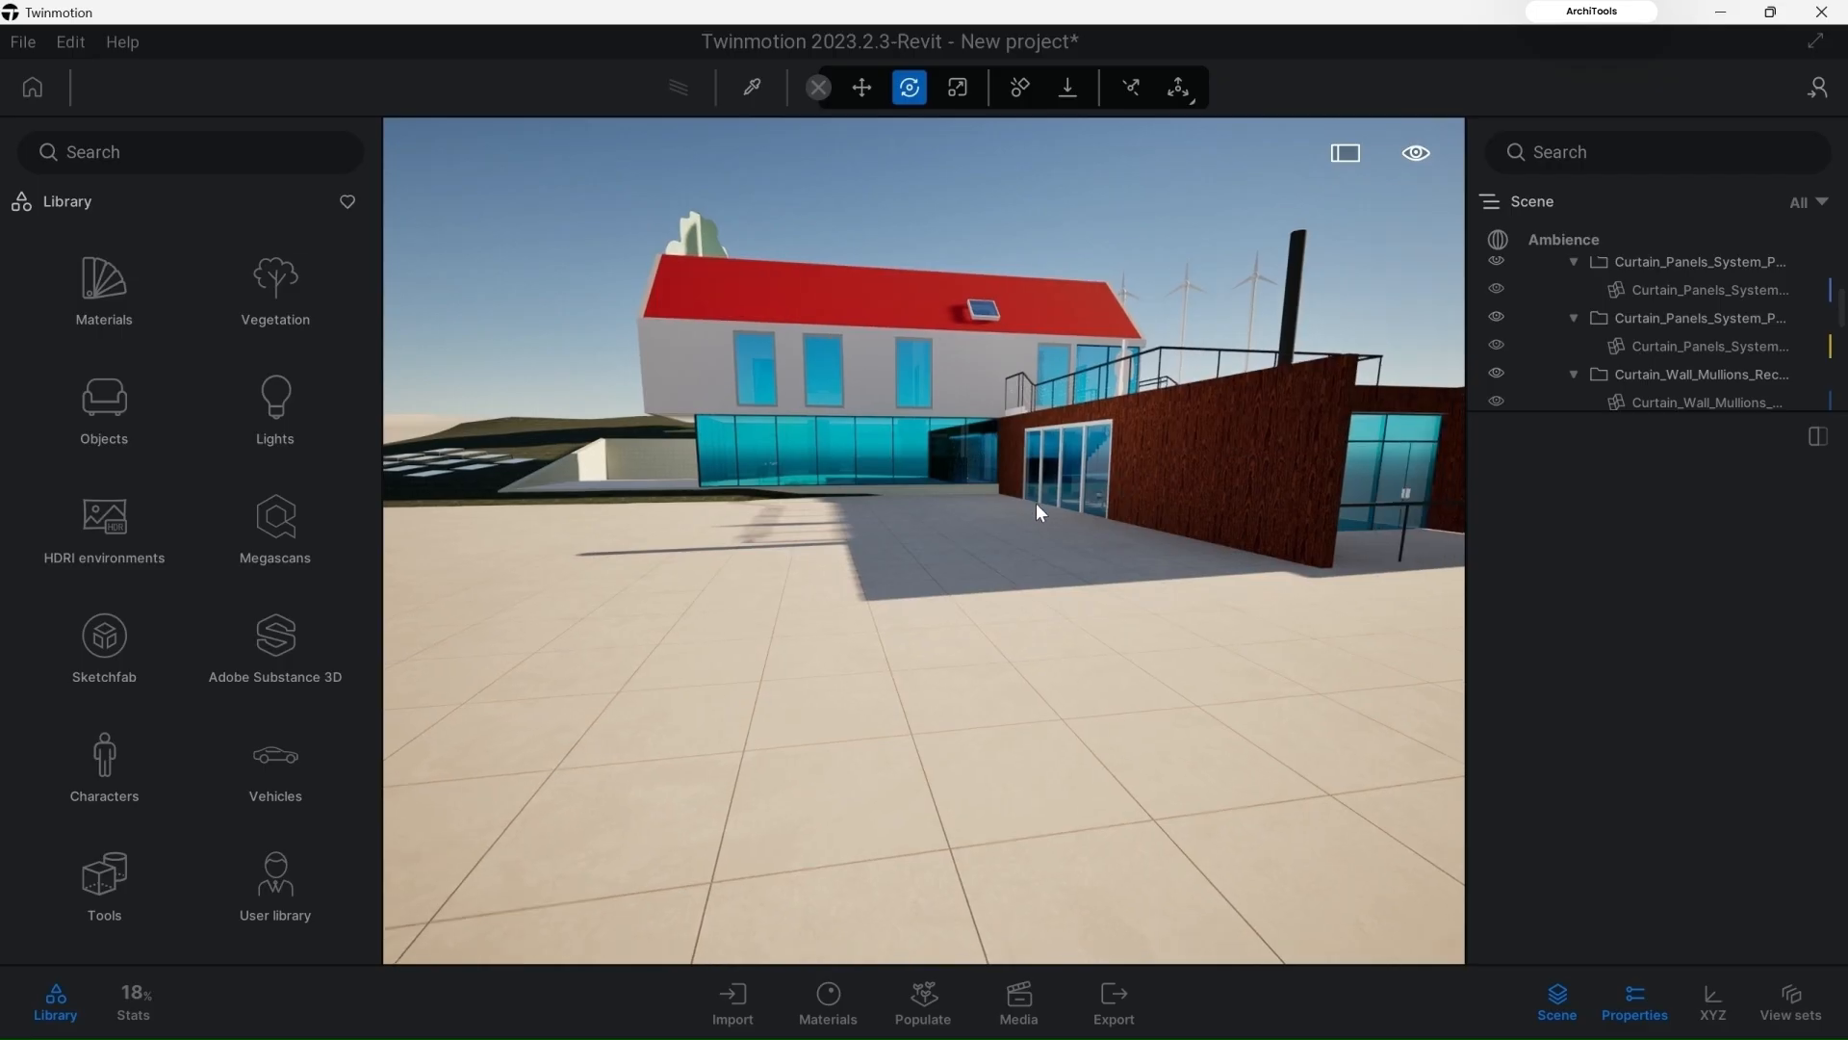
Step: View the whole site from above to check where the trees stand
{"action": "key", "text": "r"}
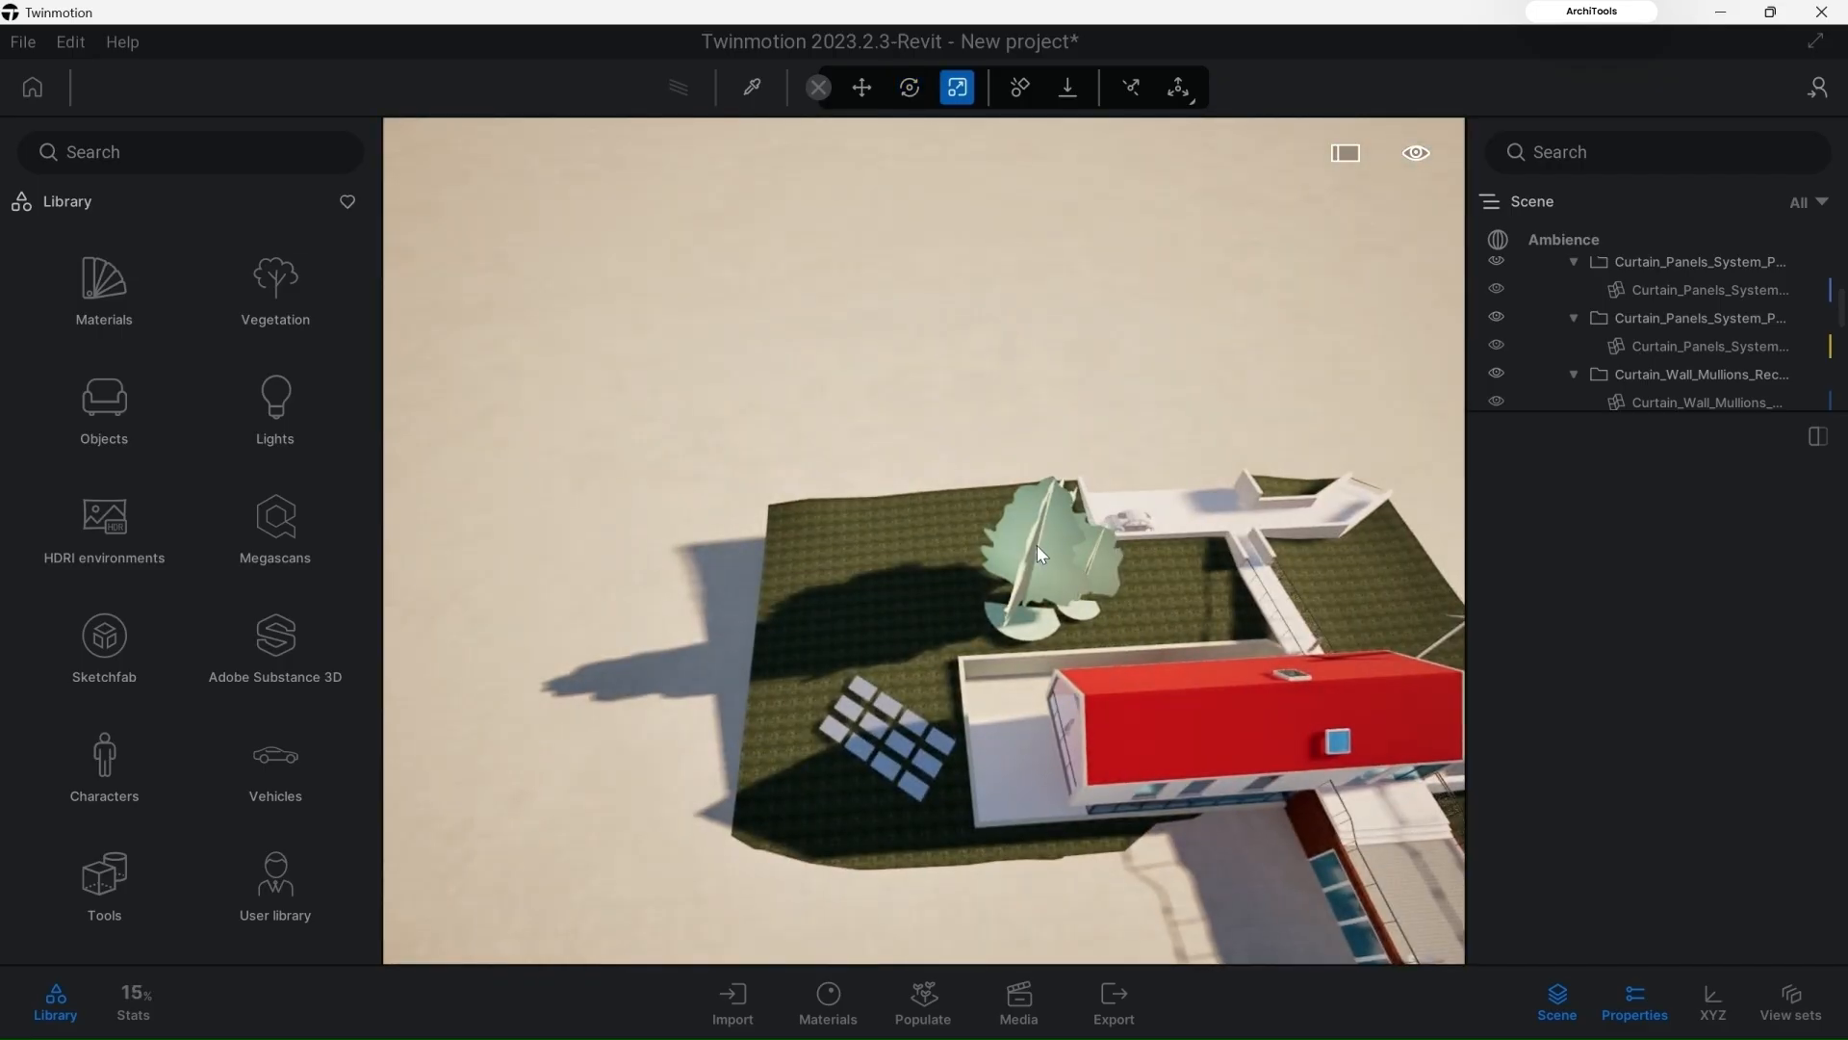
{"action": "scroll", "coordinate": [1039, 556], "scroll_direction": "down", "scroll_amount": 5}
{"action": "middle_click_drag", "start_coordinate": [1039, 557], "coordinate": [1136, 557], "text": "shift"}
{"action": "right_click_drag", "start_coordinate": [1062, 608], "coordinate": [1025, 645]}
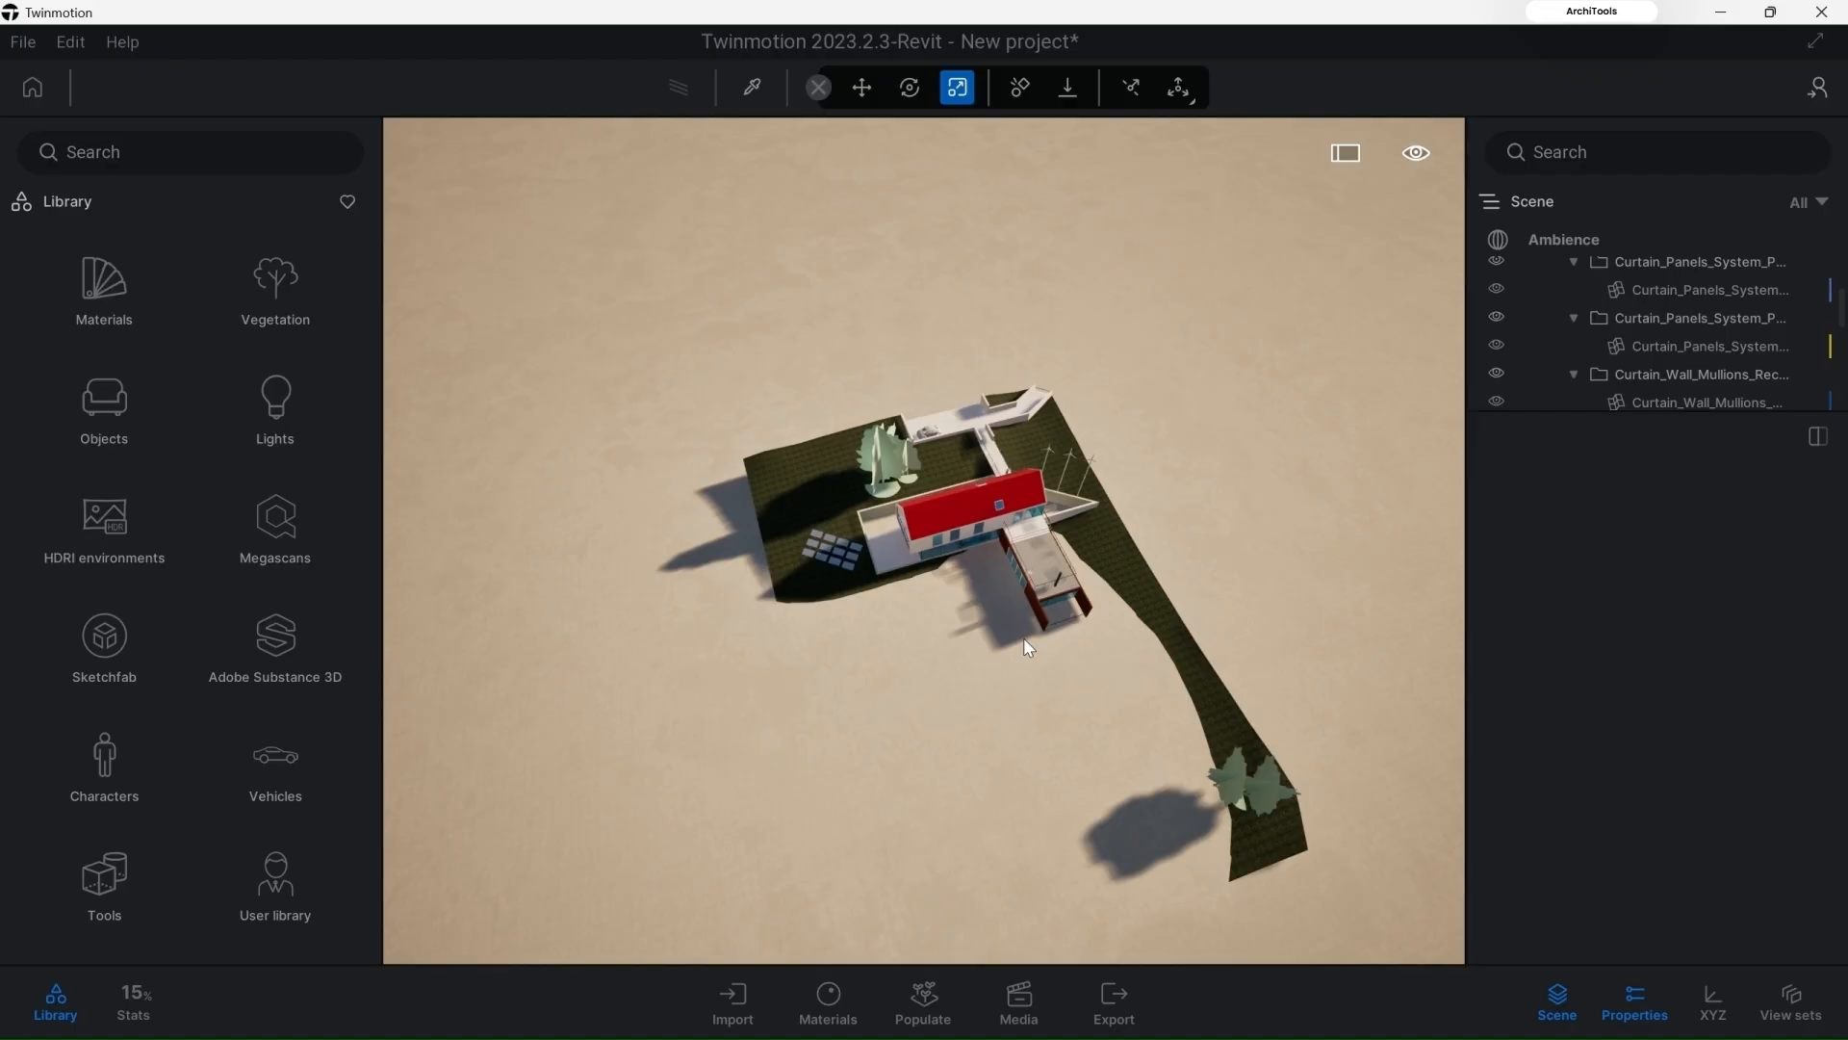
Step: Switch to Revit and synchronize the changed model with Twinmotion
{"action": "mouse_move", "coordinate": [1024, 1038]}
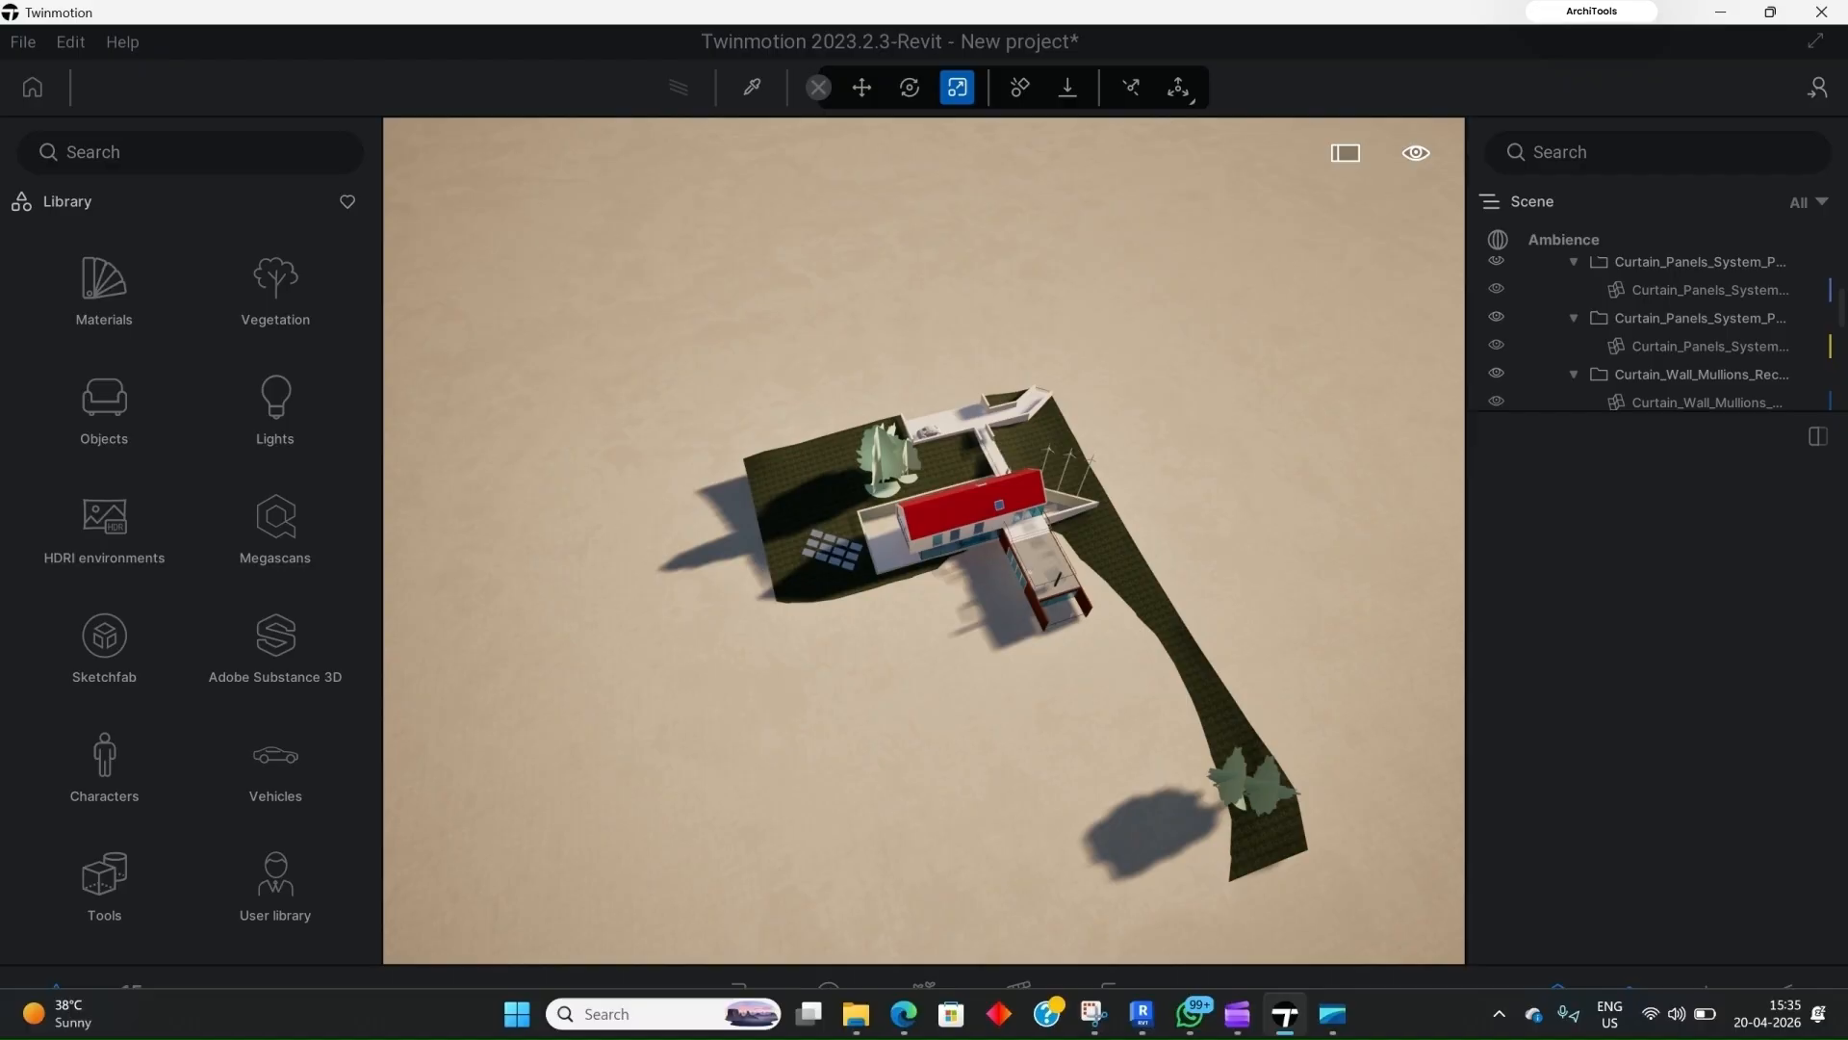
{"action": "left_click", "coordinate": [1142, 1014]}
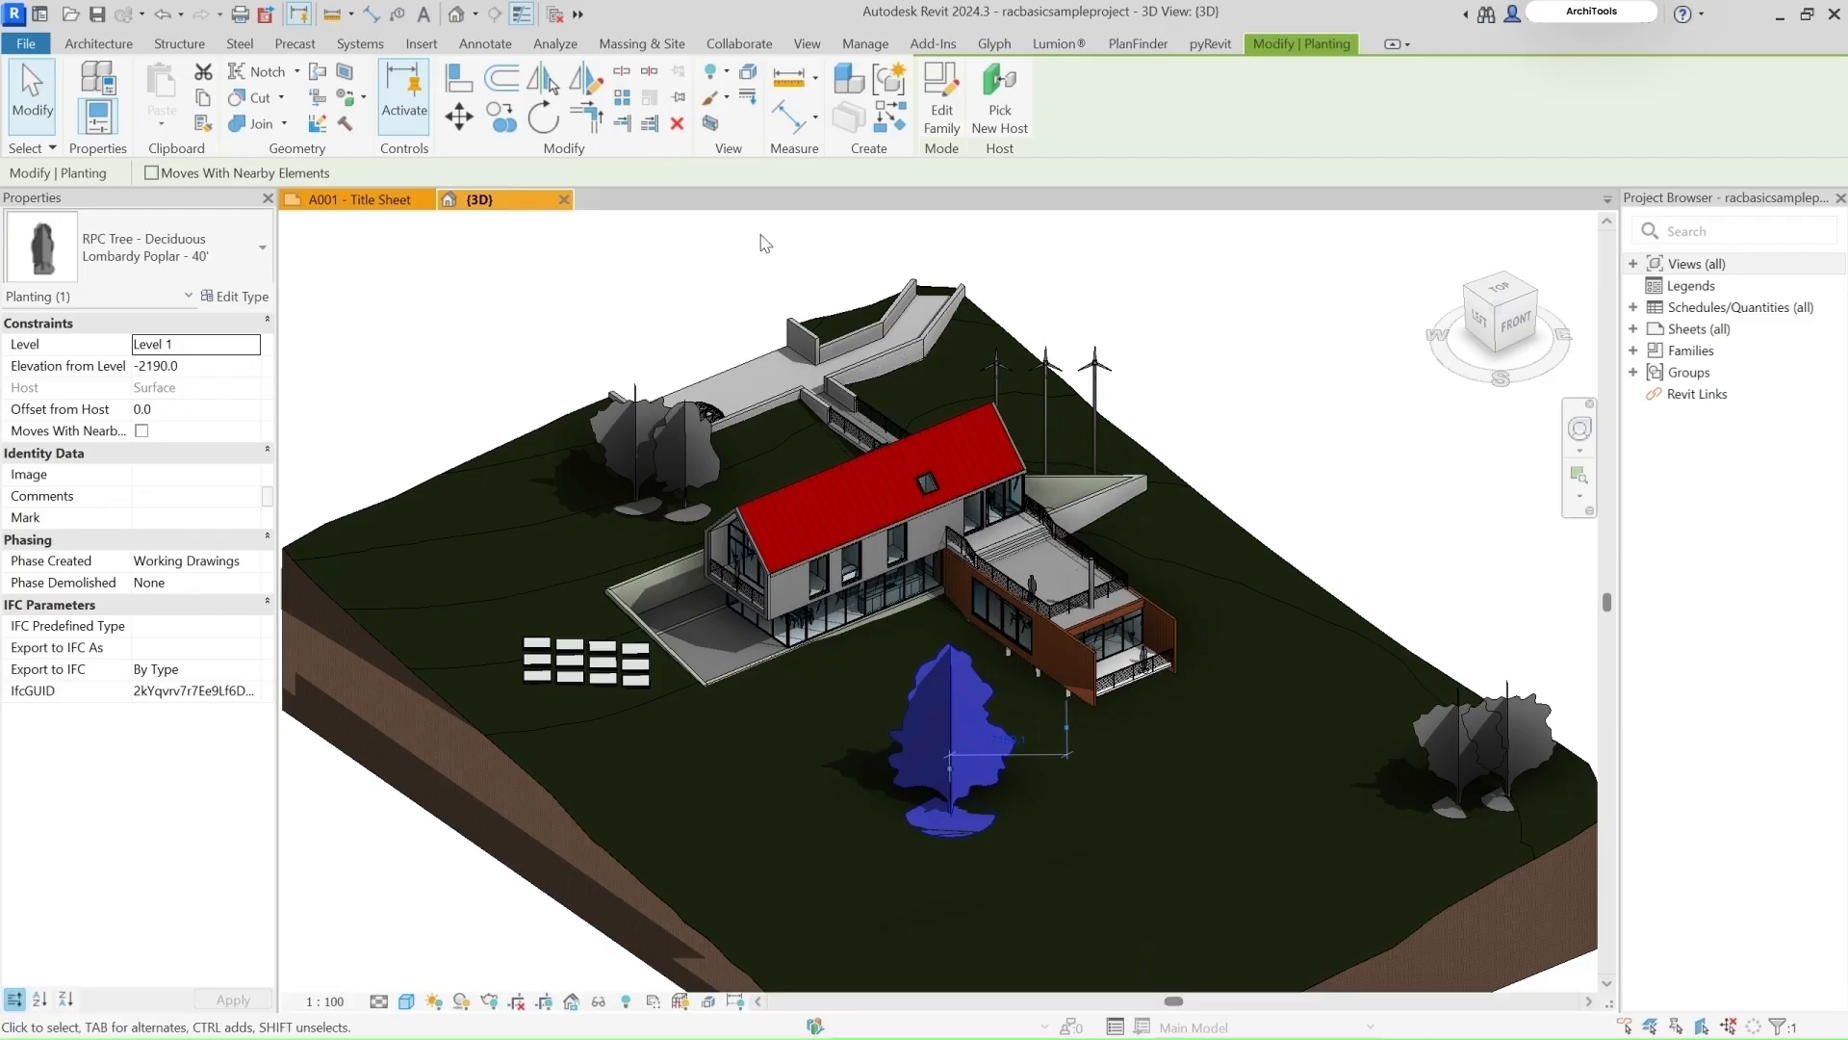
{"action": "left_click", "coordinate": [807, 44]}
{"action": "left_click", "coordinate": [597, 110]}
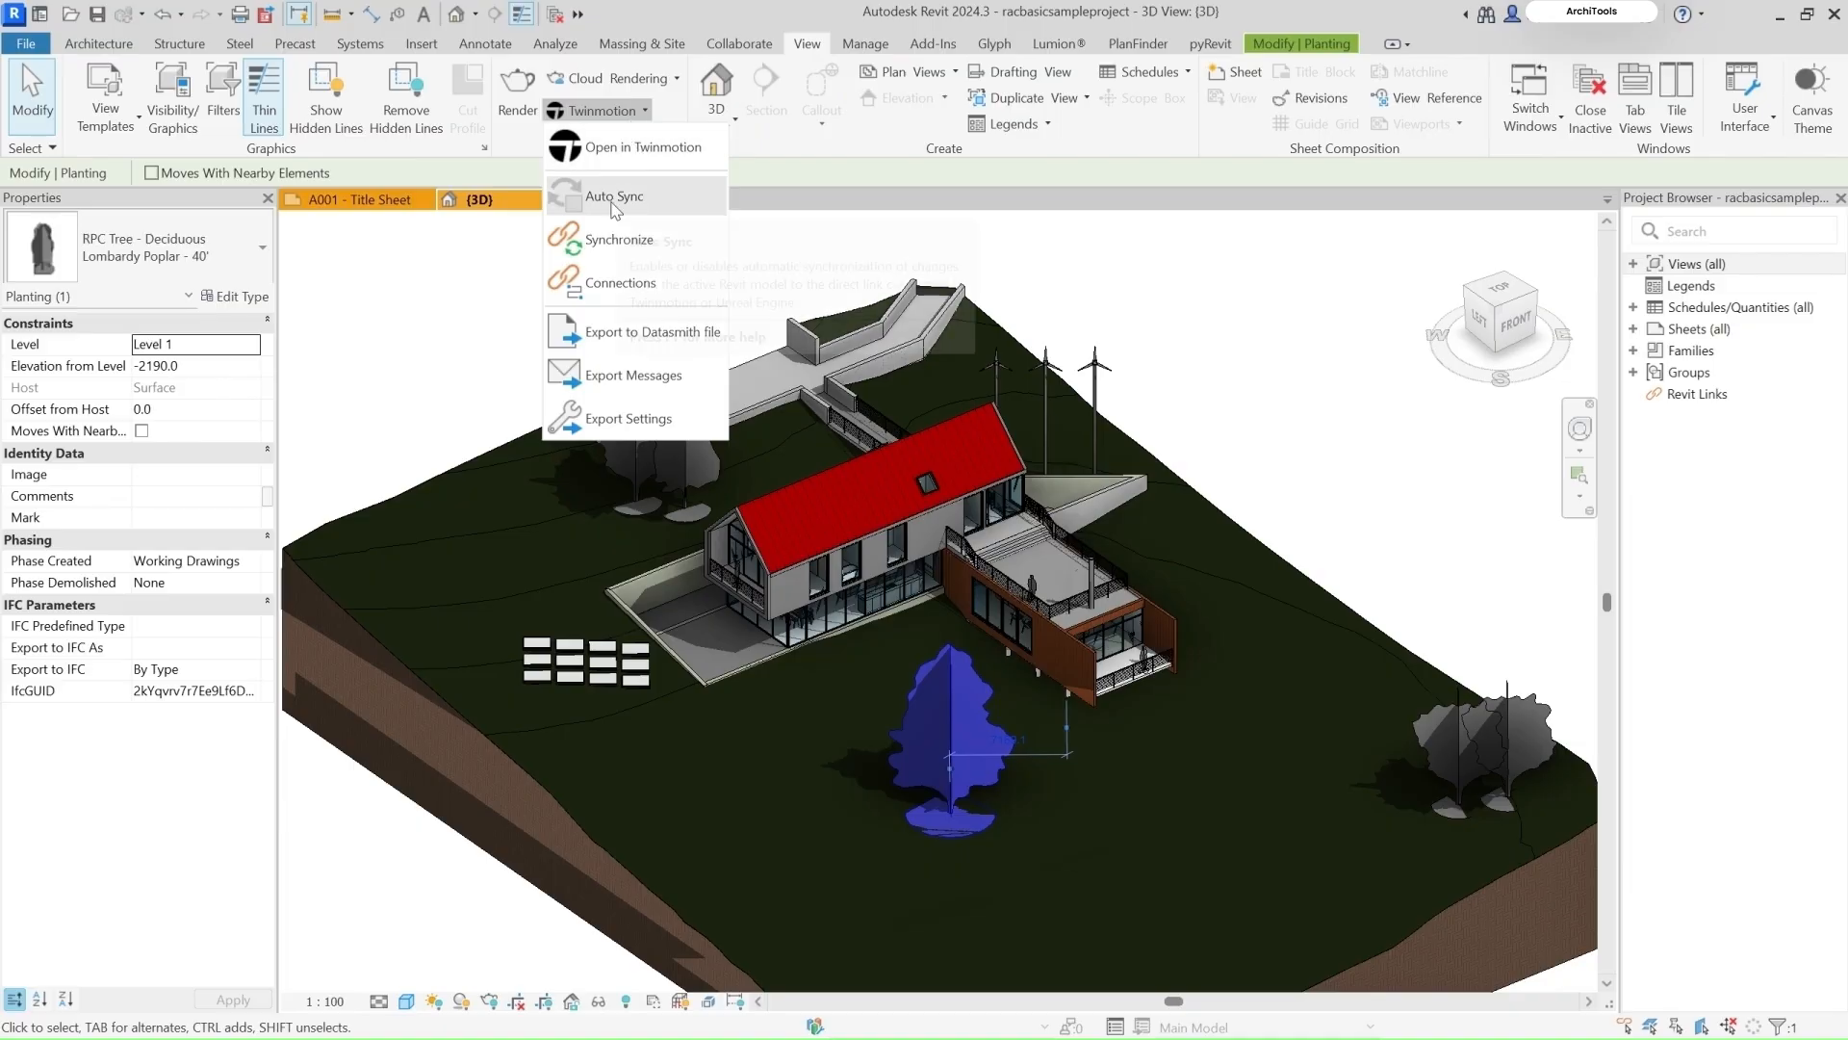
{"action": "left_click", "coordinate": [647, 240]}
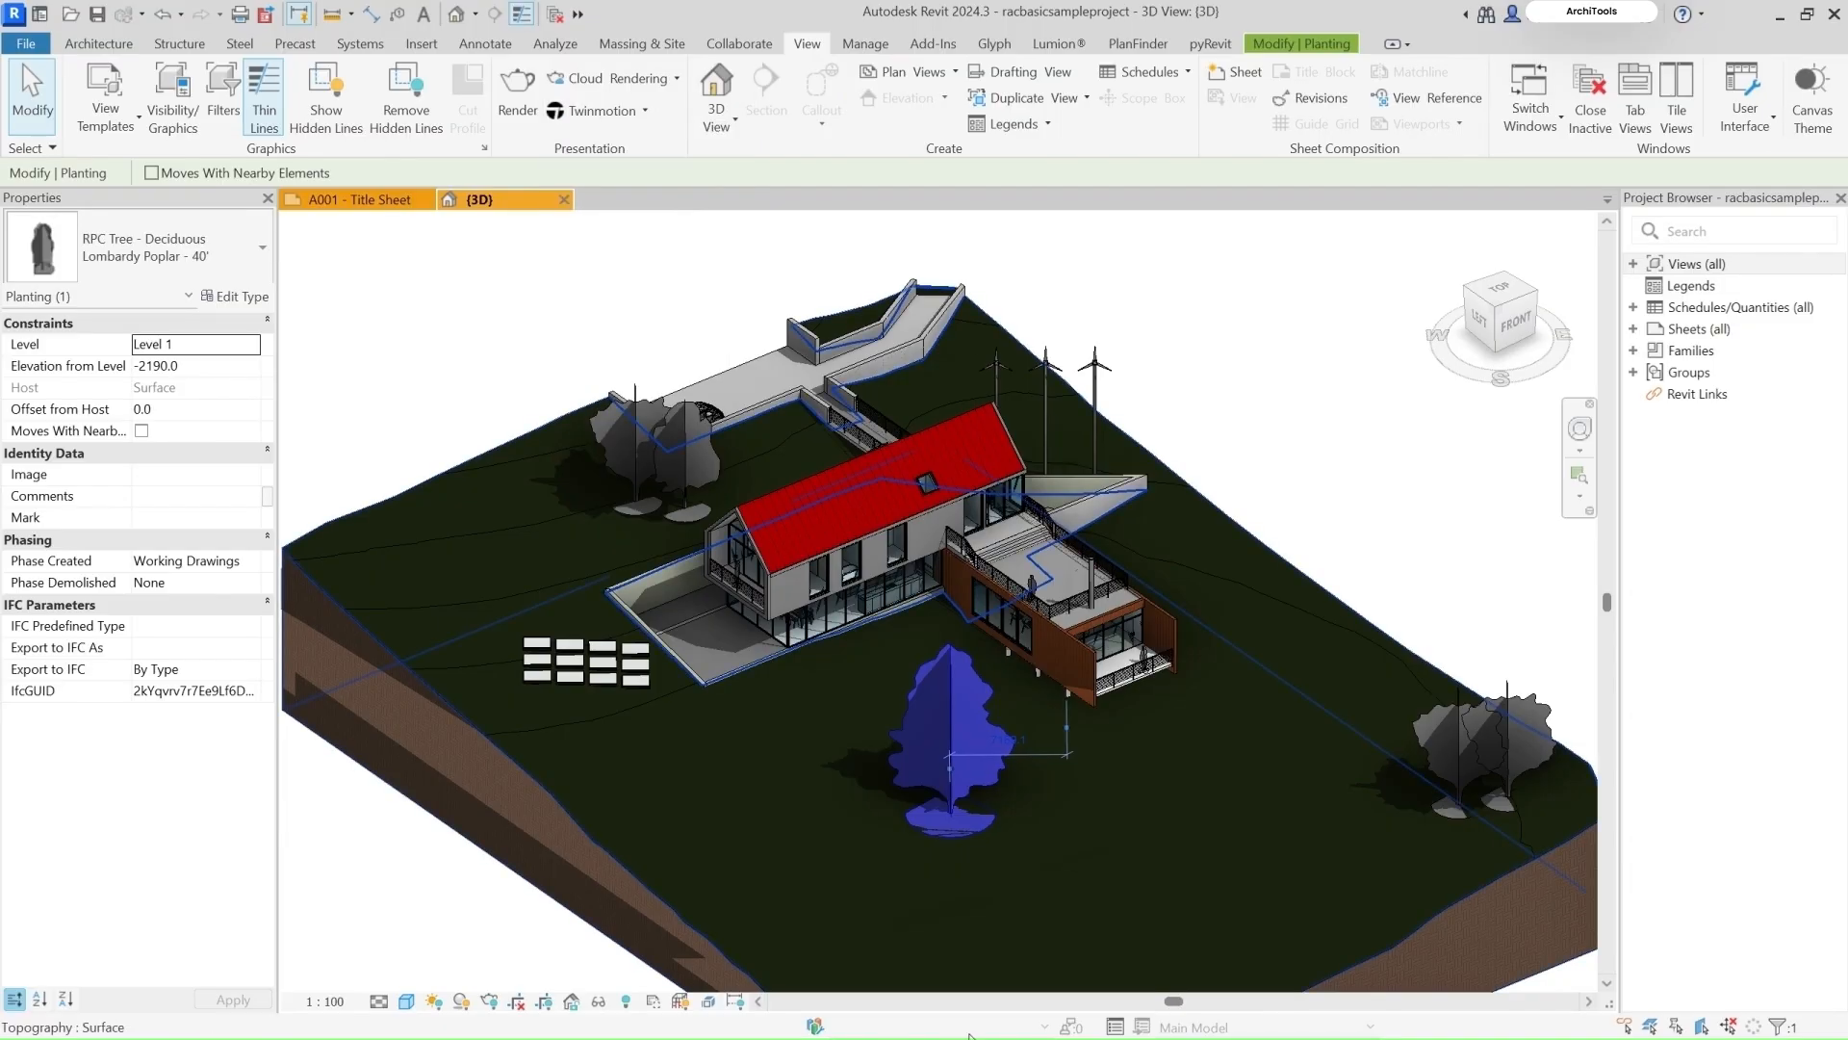
Step: Switch back to Twinmotion and check the moved tree in front of the house
{"action": "key", "text": "super"}
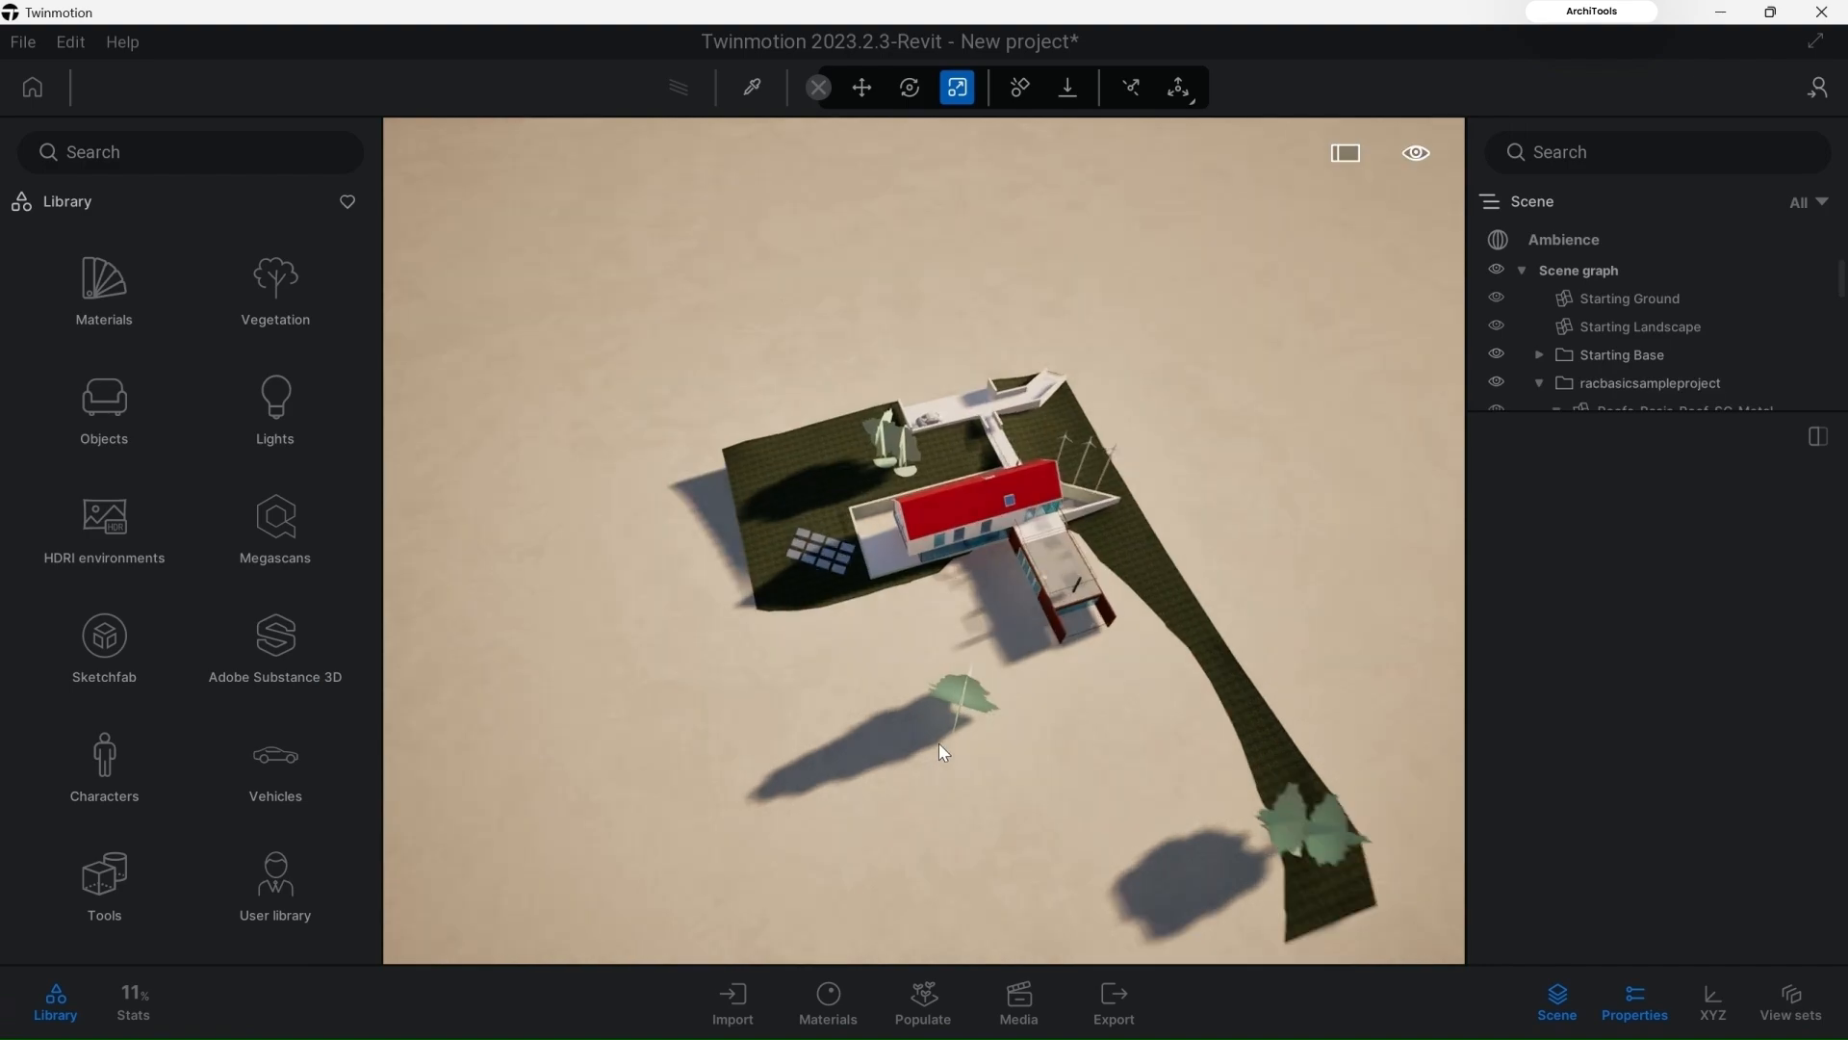
{"action": "scroll", "coordinate": [856, 265], "scroll_direction": "up", "scroll_amount": 2}
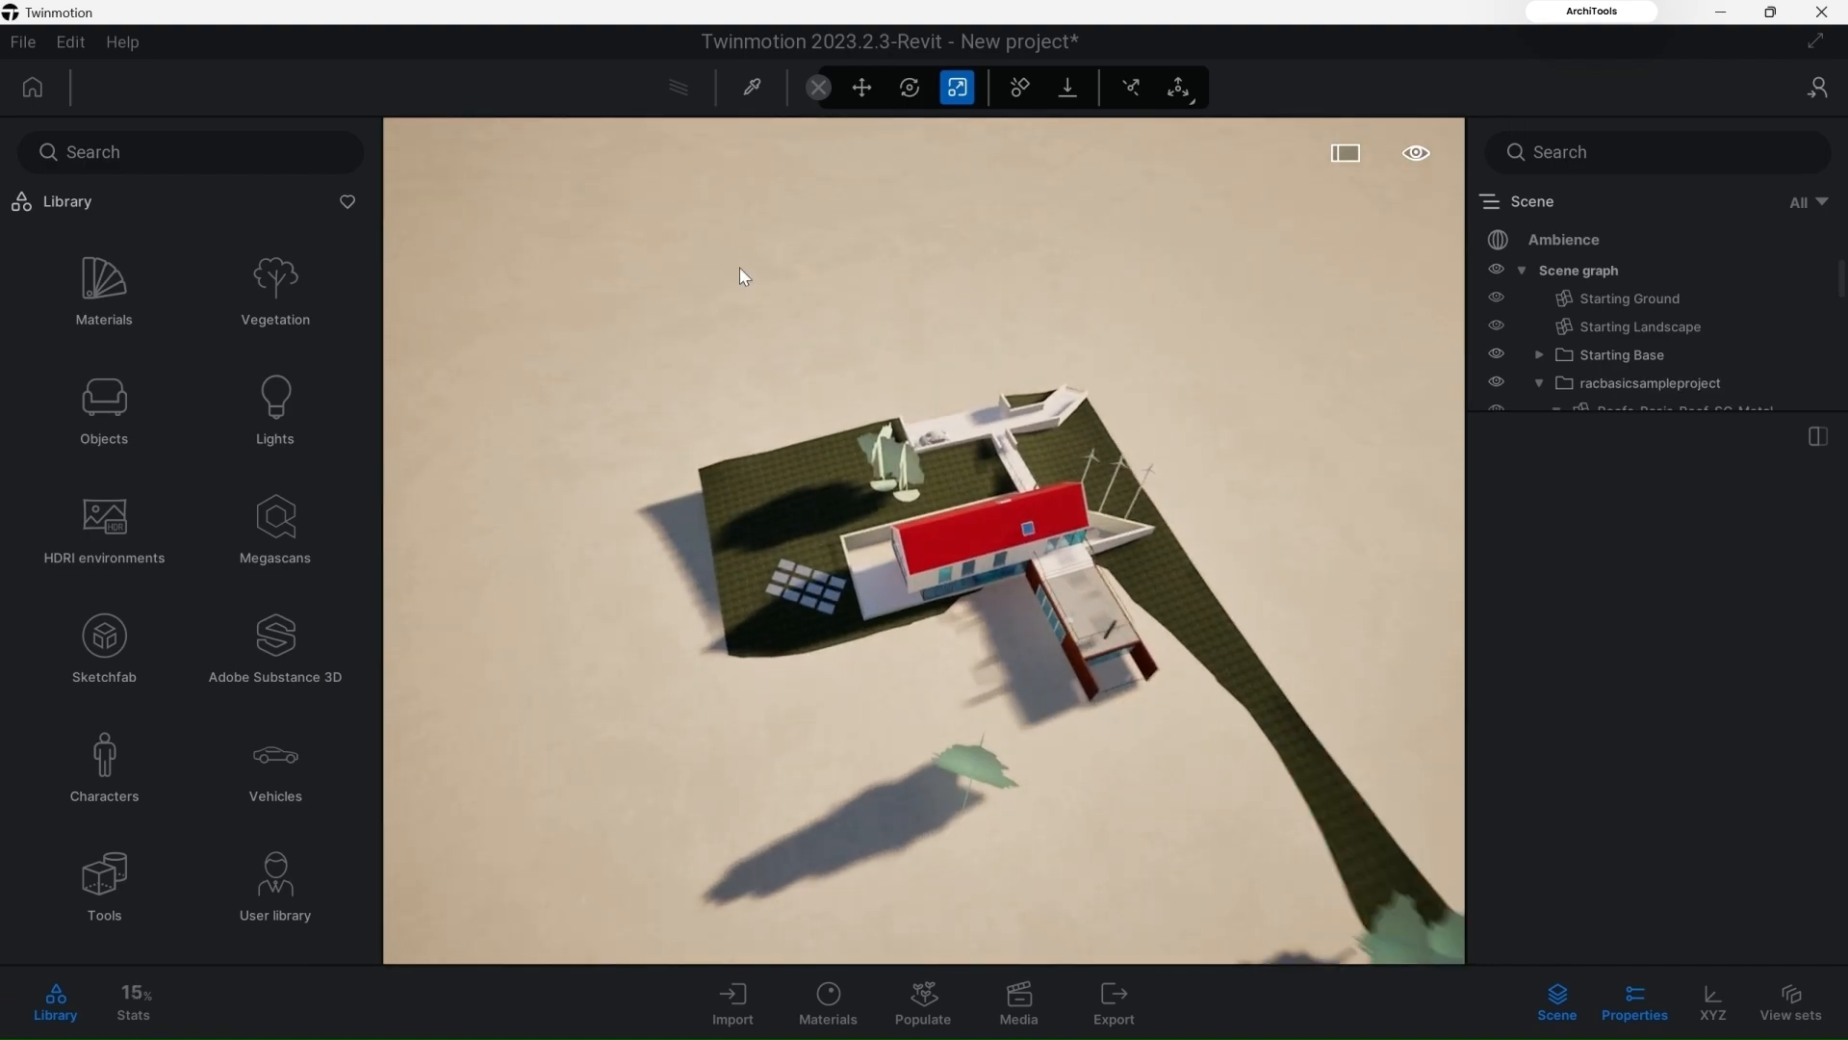
Step: Switch to Revit and move the Lombardy Poplar from in front of the house to beside the pair of trees near the driveway
{"action": "scroll", "coordinate": [886, 462], "scroll_direction": "down", "scroll_amount": 2}
{"action": "key", "text": "super"}
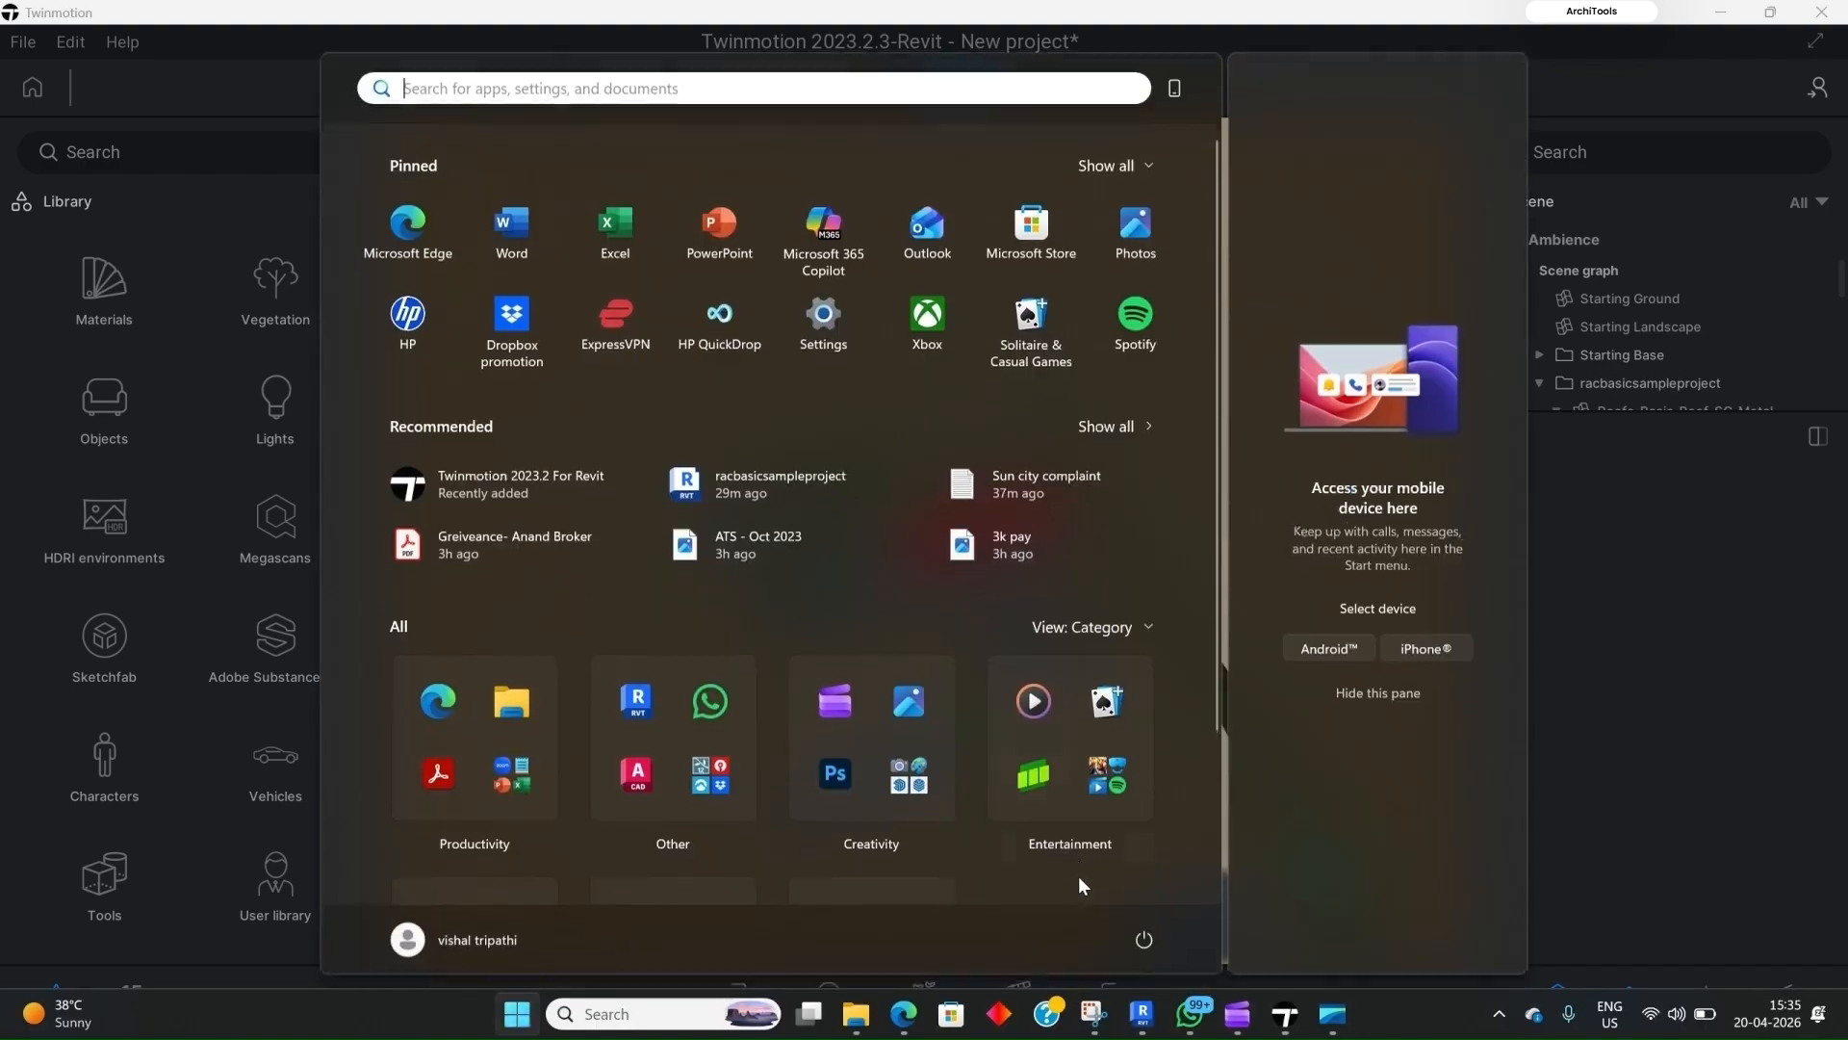
{"action": "left_click", "coordinate": [1143, 1032]}
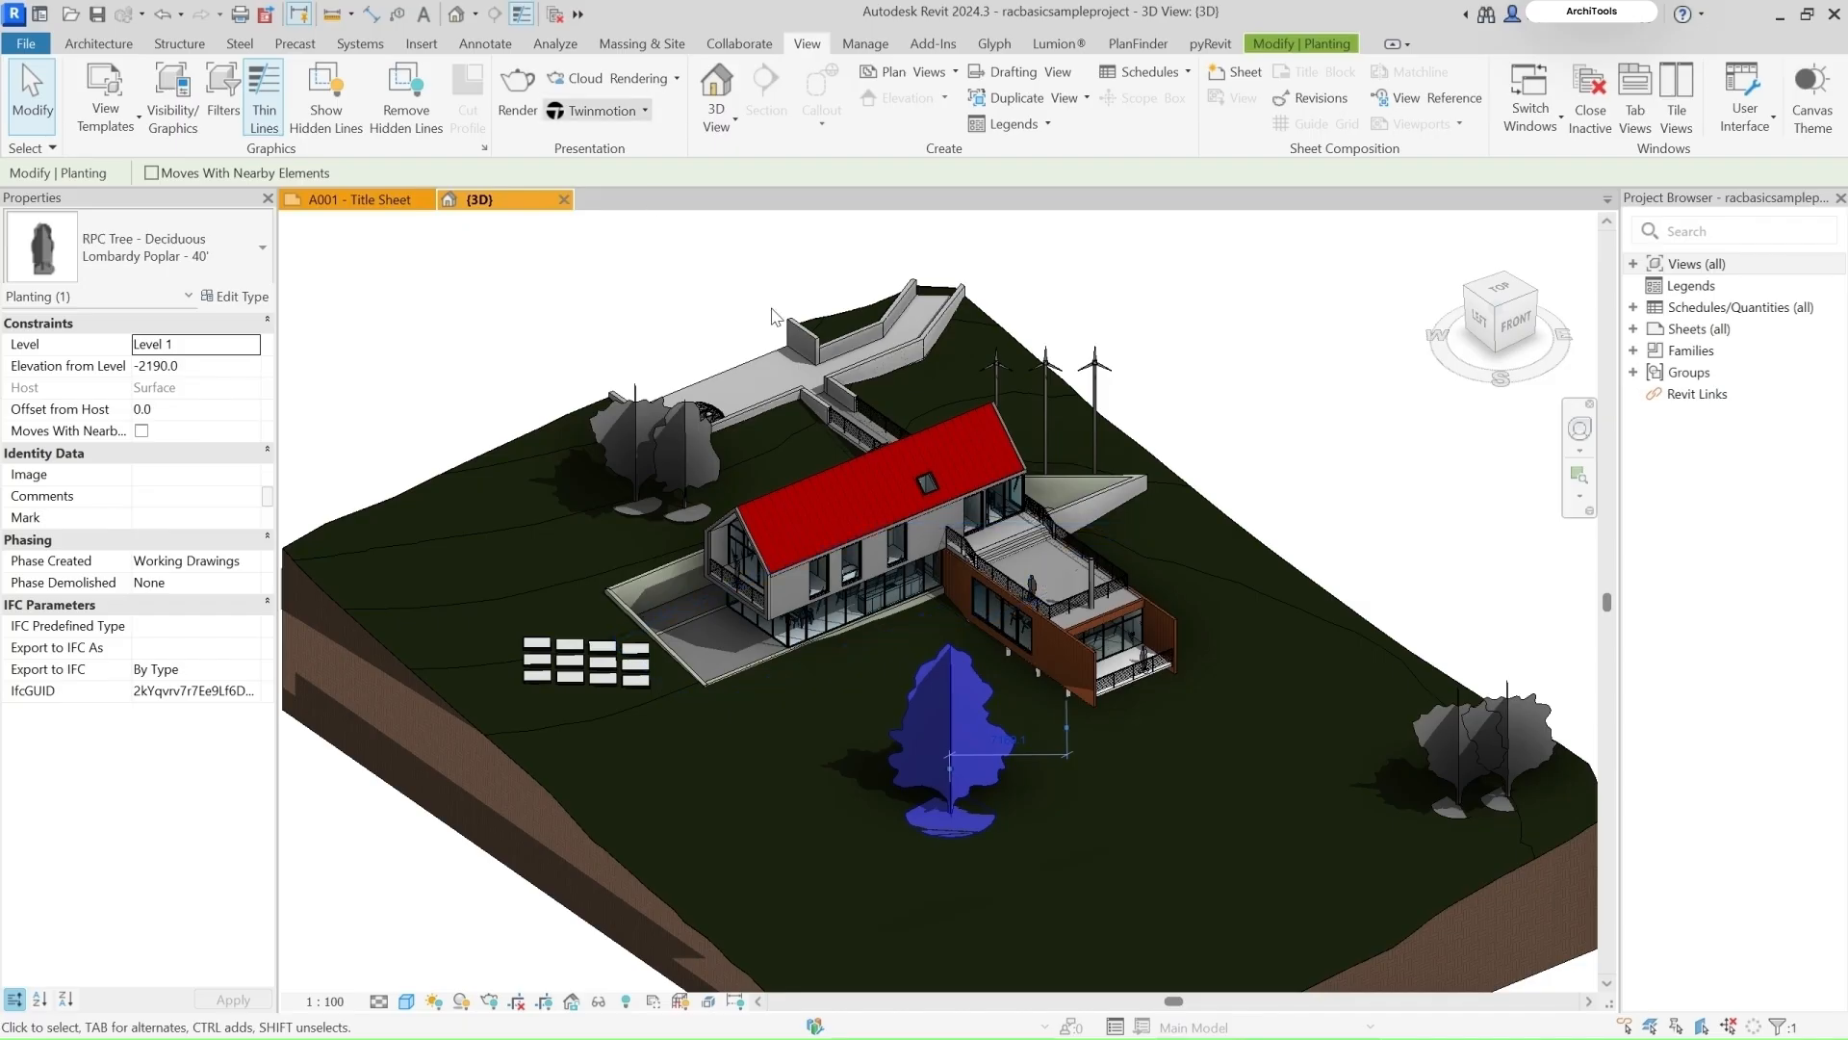
{"action": "left_click", "coordinate": [601, 110]}
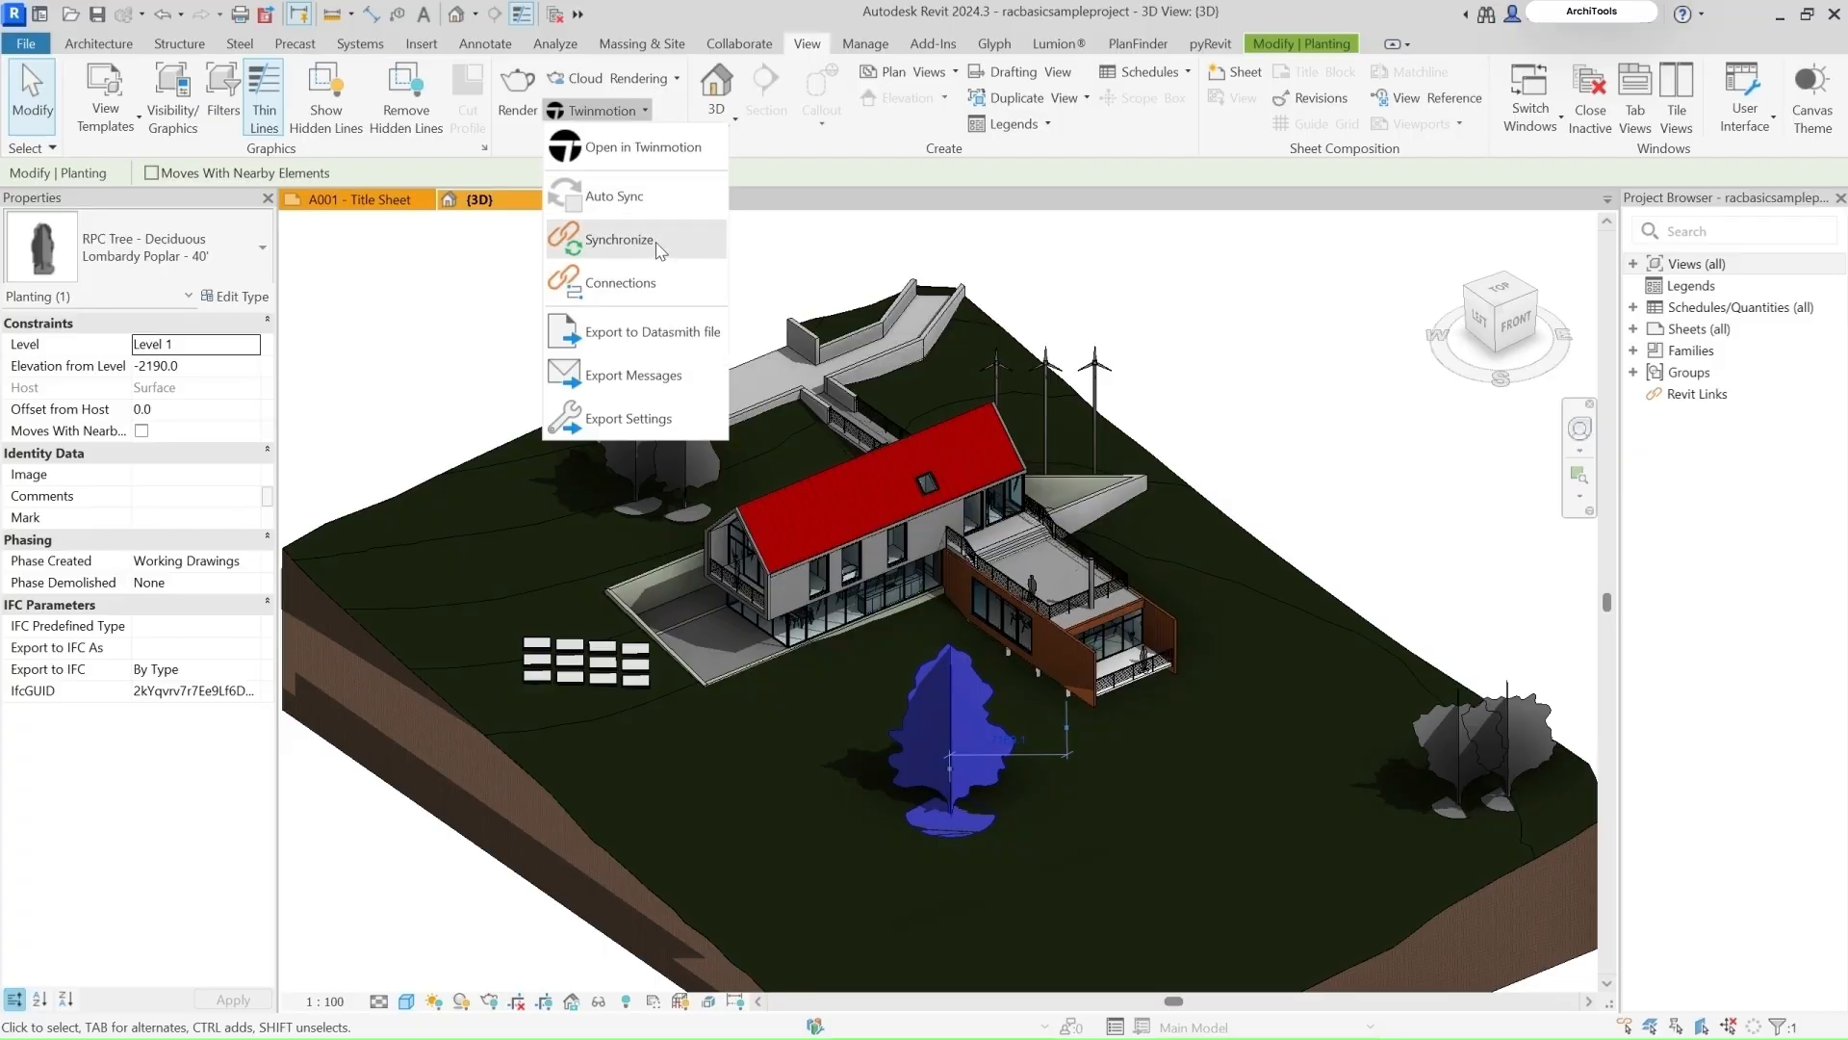
{"action": "left_click", "coordinate": [951, 814]}
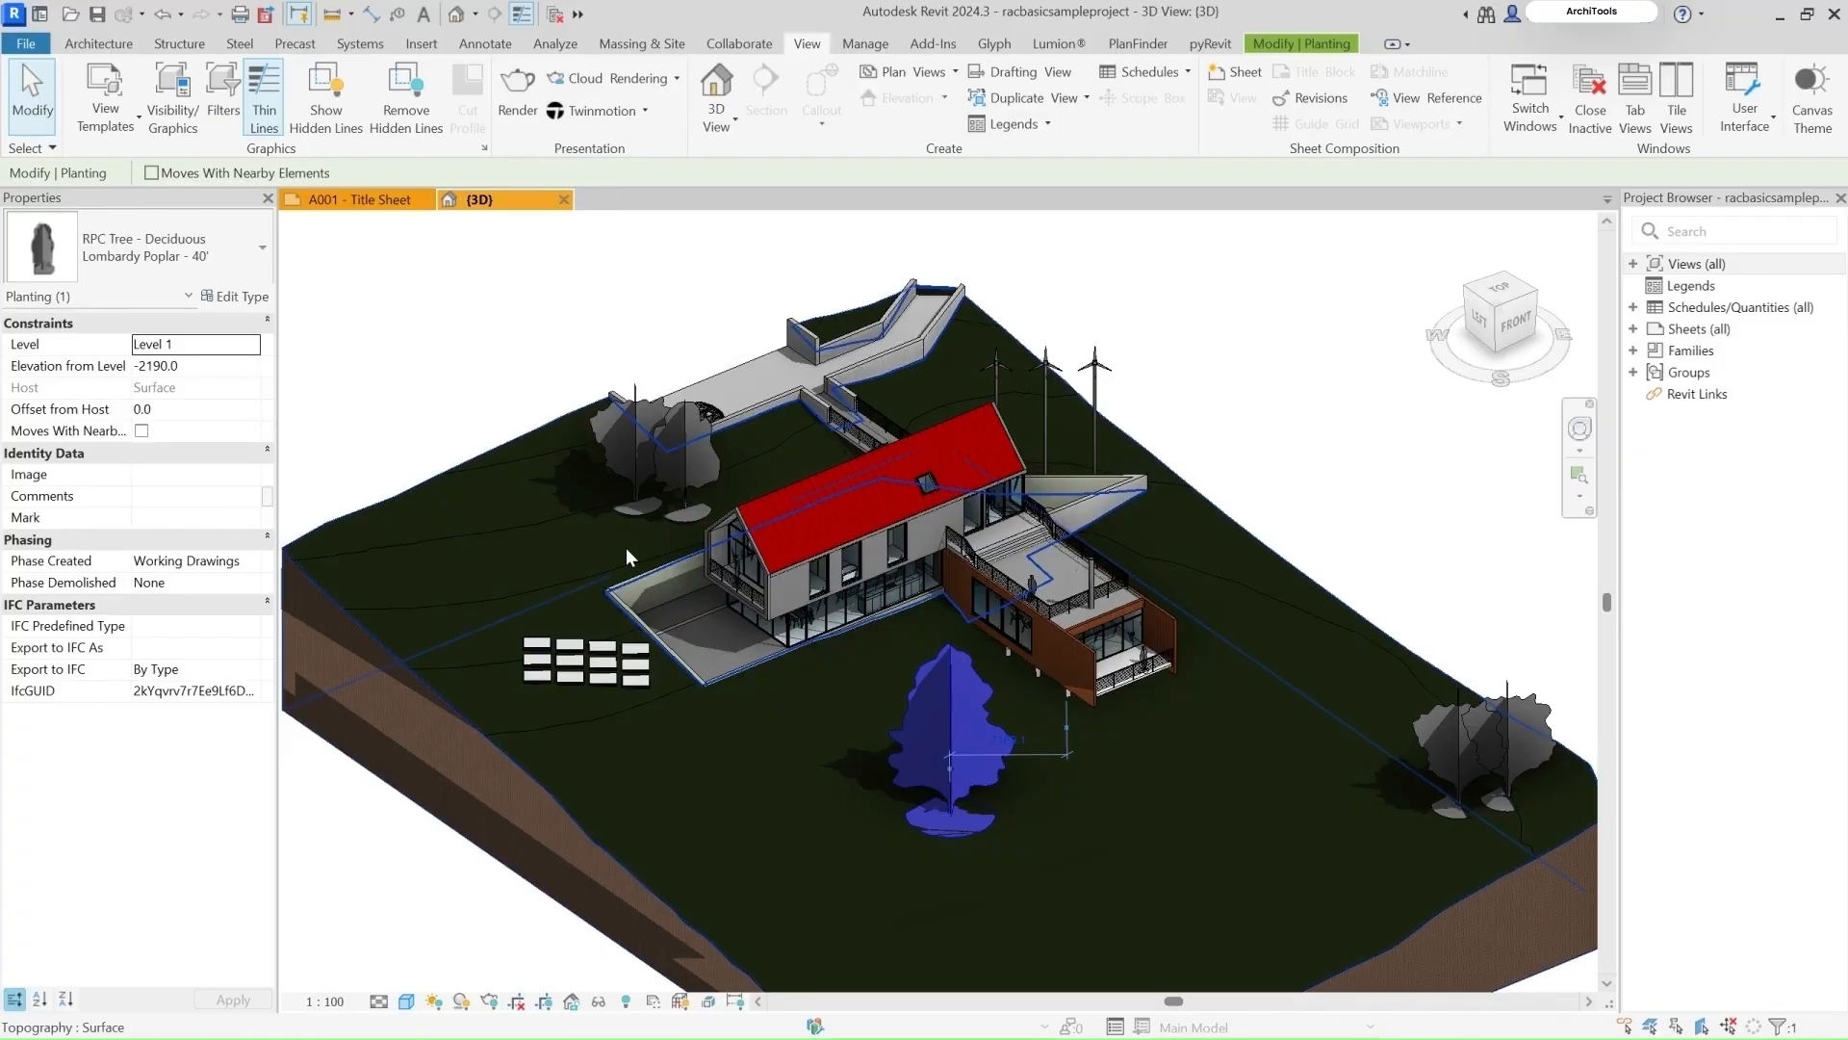
{"action": "left_click_drag", "start_coordinate": [957, 843], "coordinate": [581, 575]}
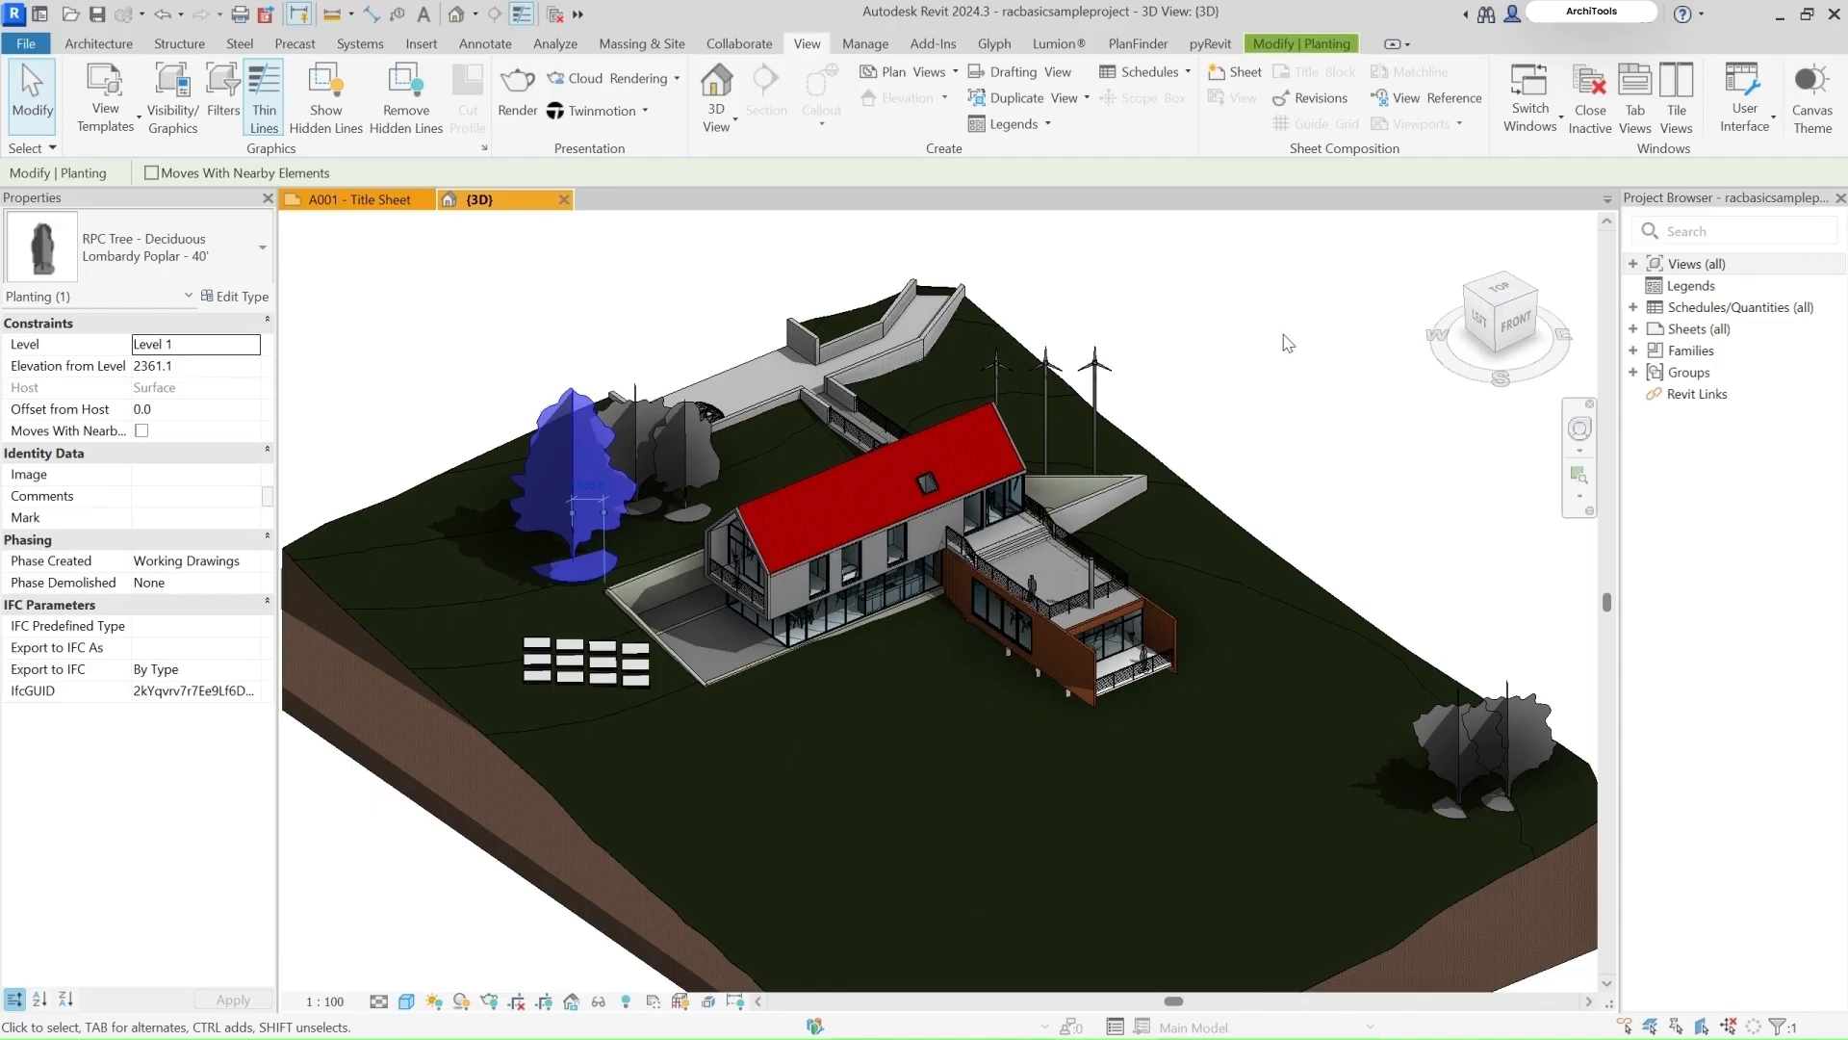
{"action": "left_click", "coordinate": [1280, 372]}
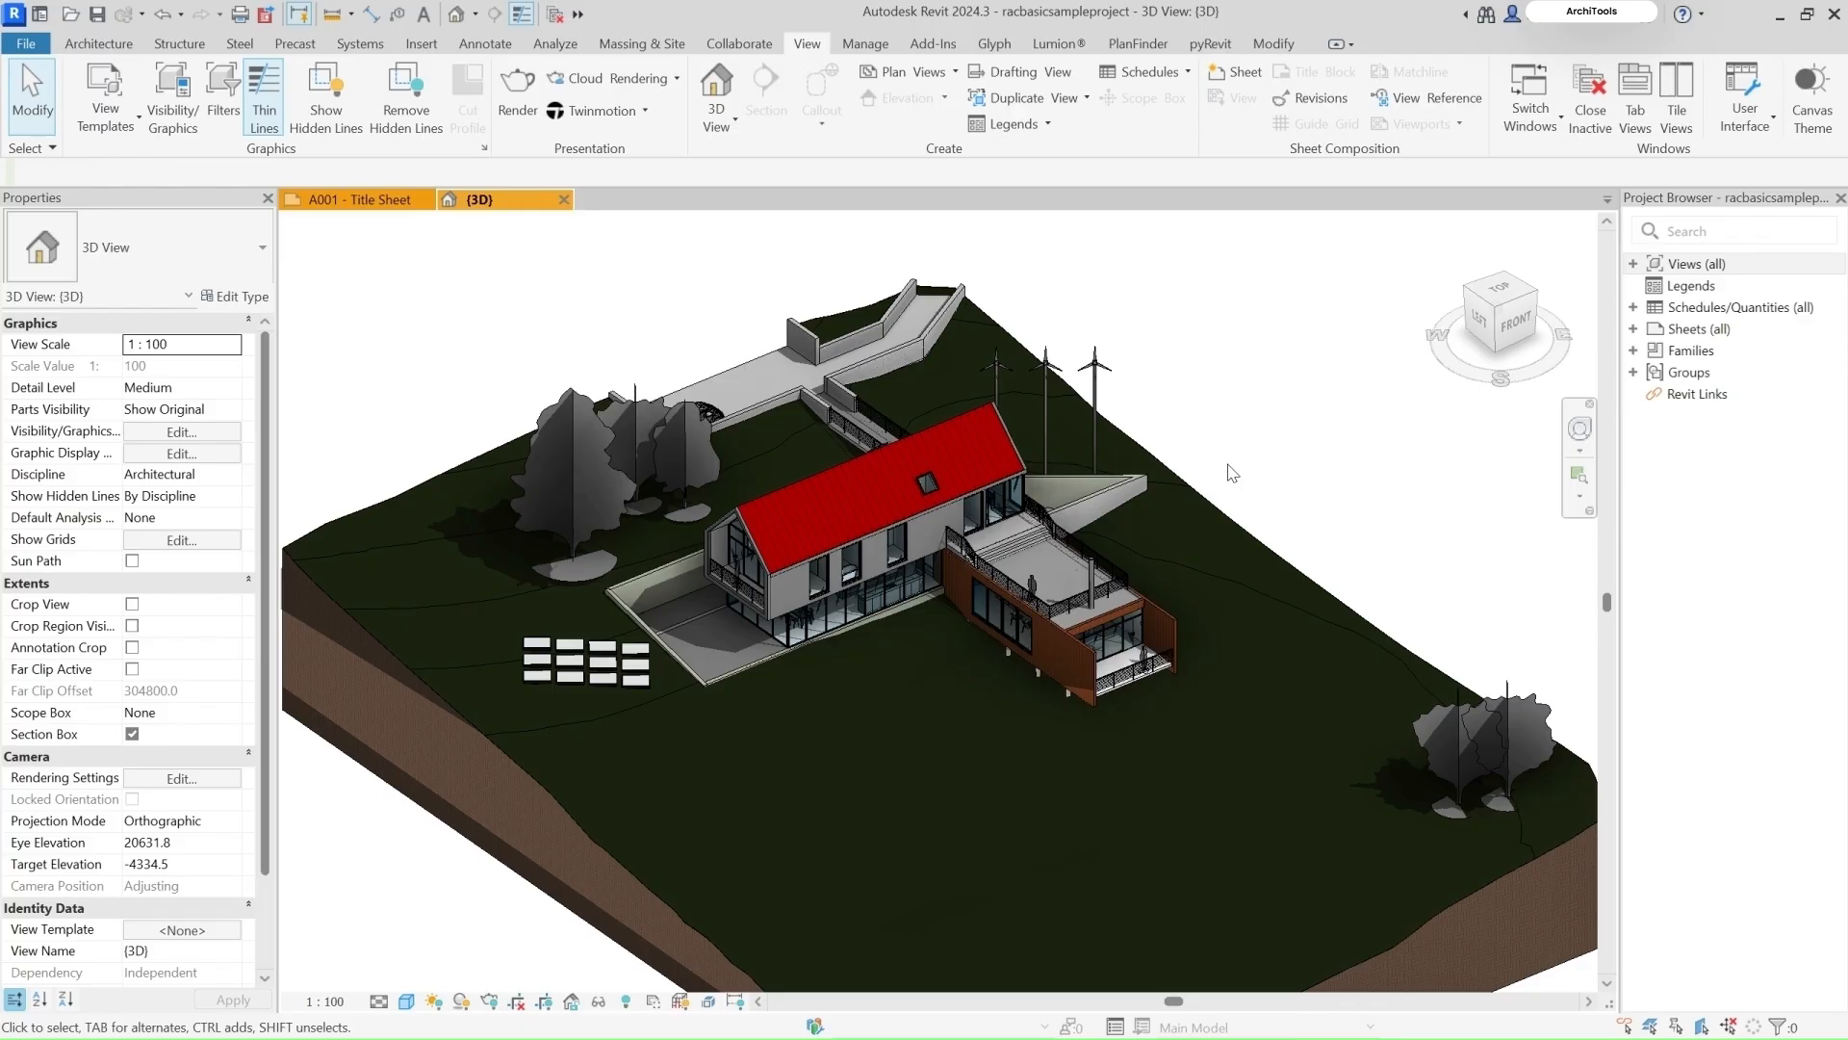
Step: Open the Twinmotion options in Revit, switch back to Twinmotion and check the trees around the house
{"action": "left_click", "coordinate": [599, 109]}
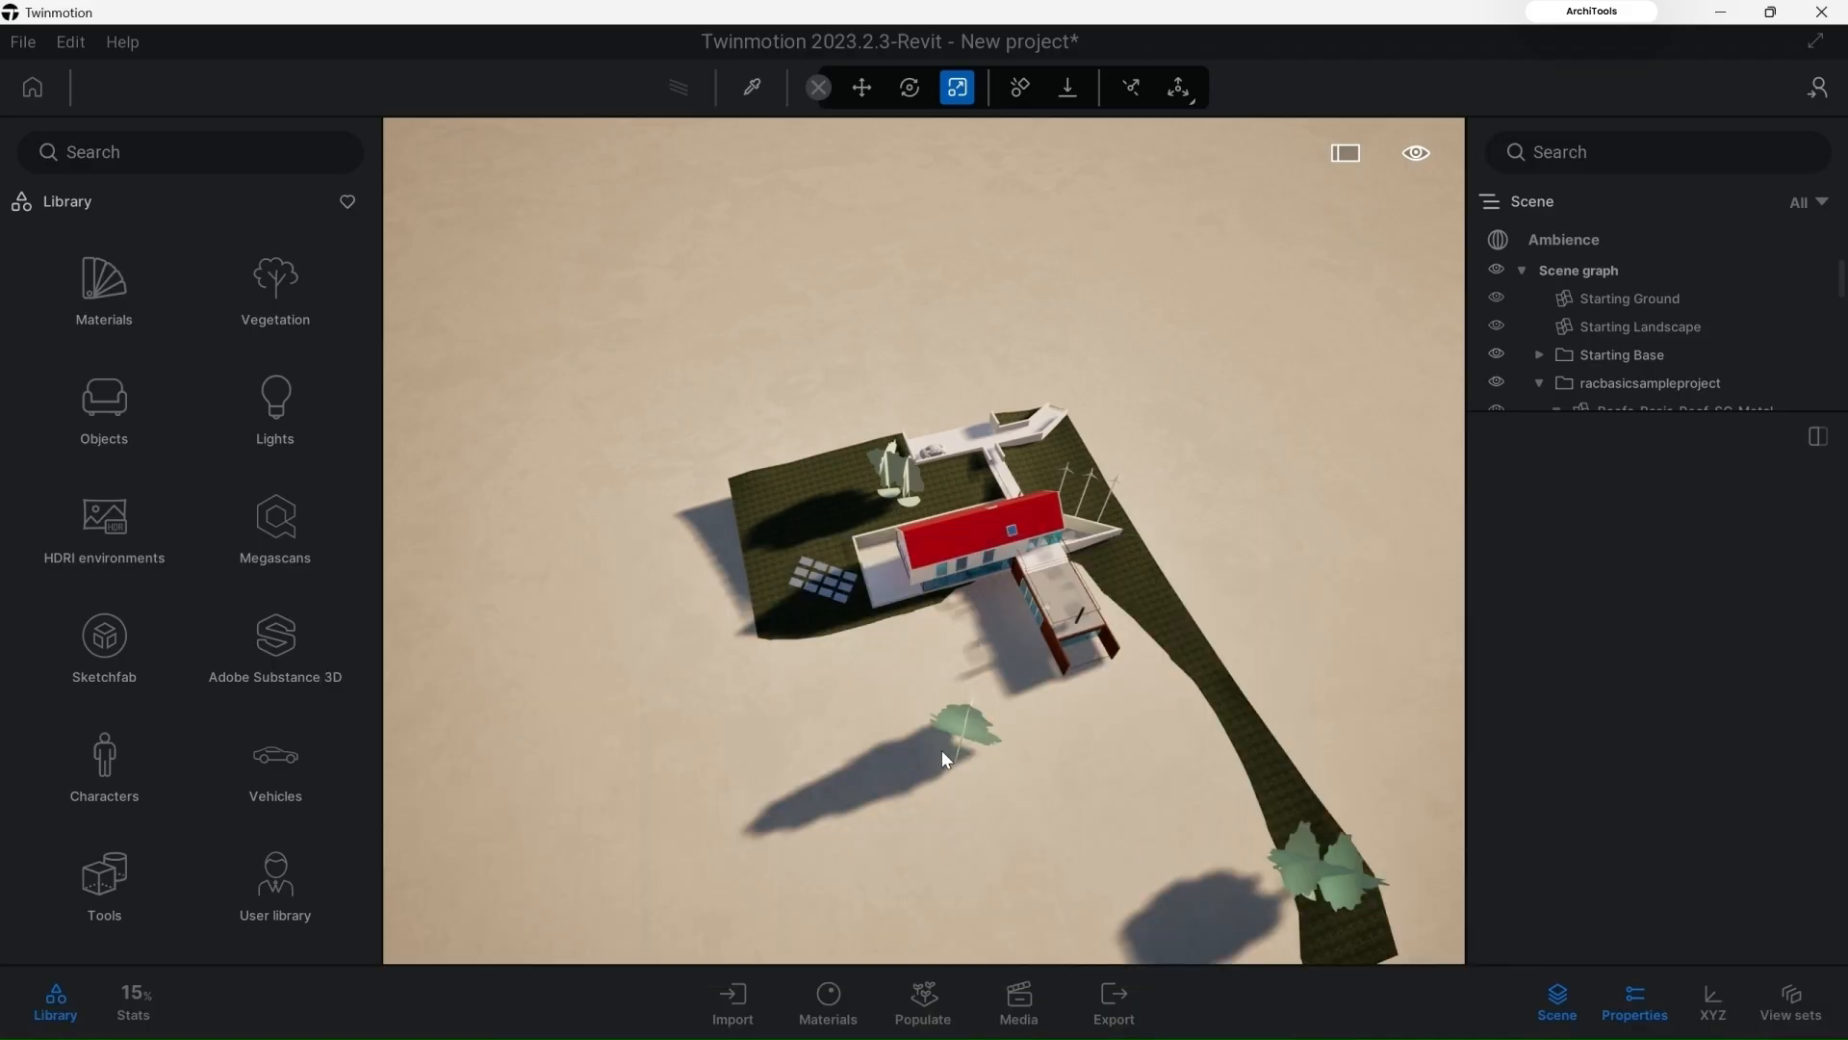
{"action": "scroll", "coordinate": [862, 375], "scroll_direction": "down", "scroll_amount": 3}
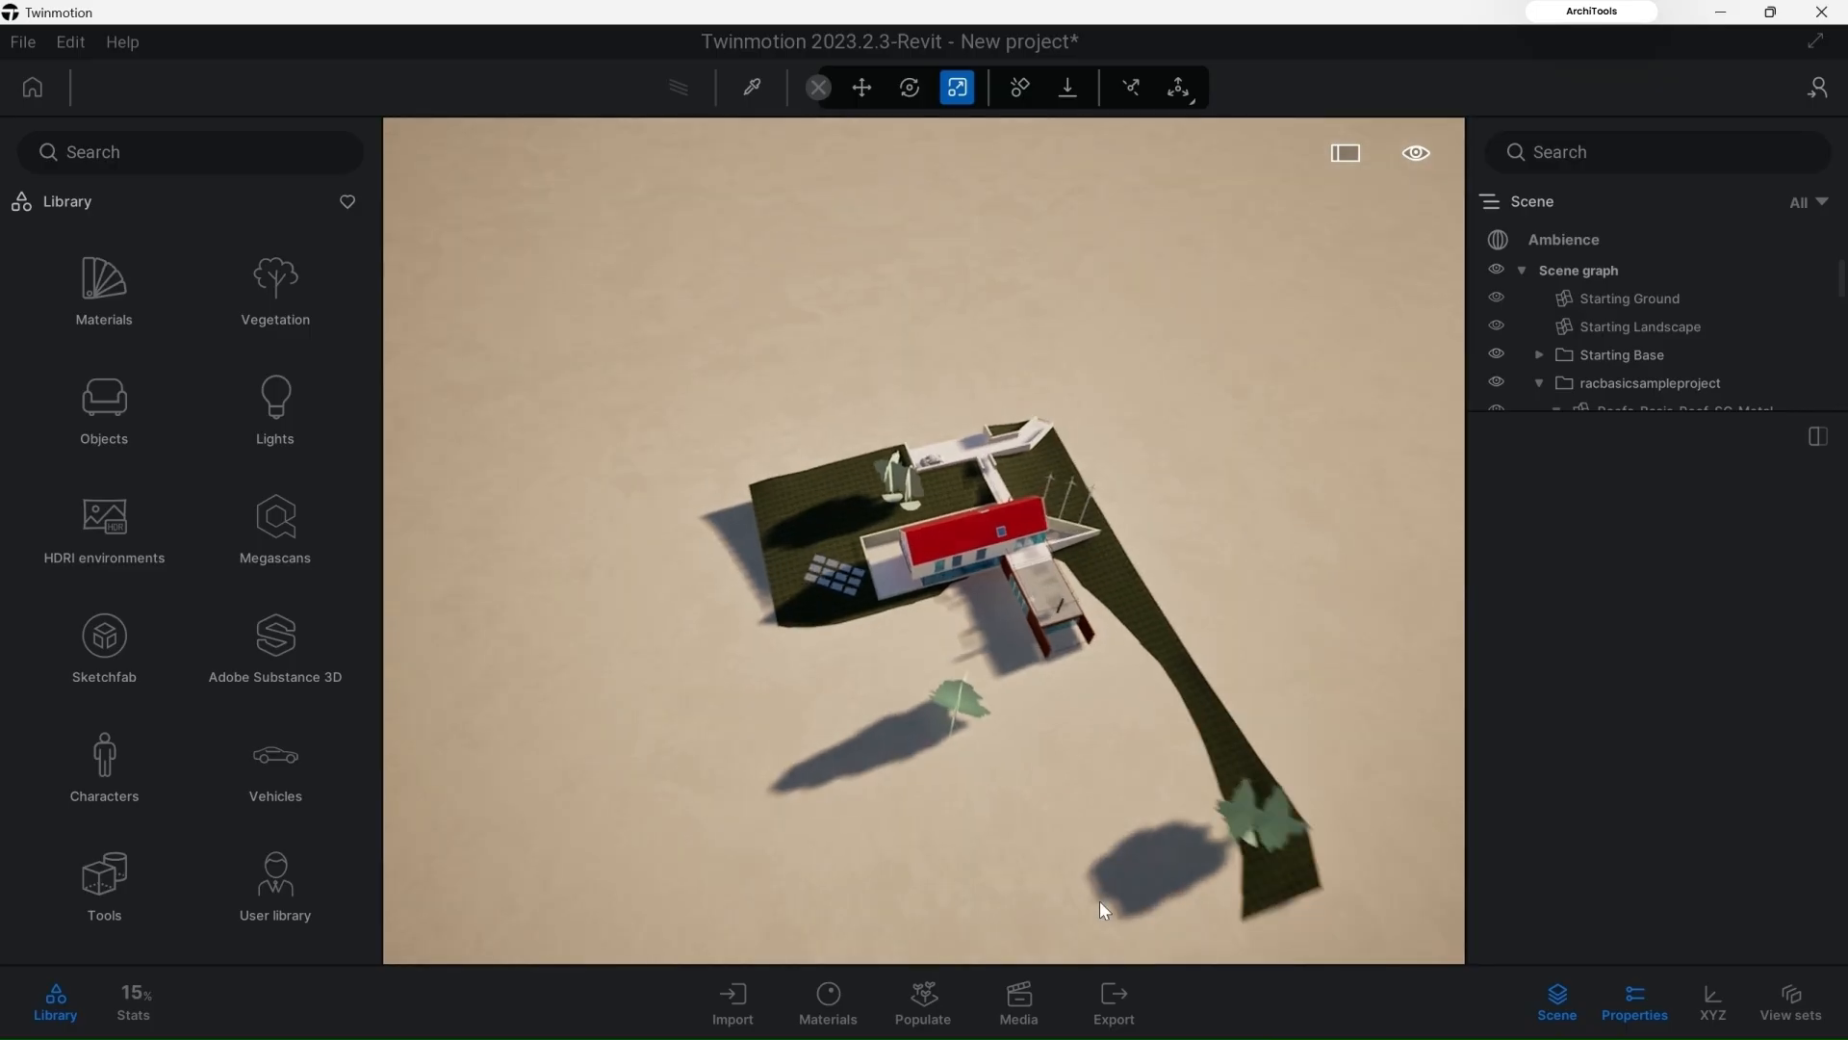
{"action": "scroll", "coordinate": [1082, 766], "scroll_direction": "up", "scroll_amount": 2}
{"action": "scroll", "coordinate": [914, 616], "scroll_direction": "up", "scroll_amount": 3}
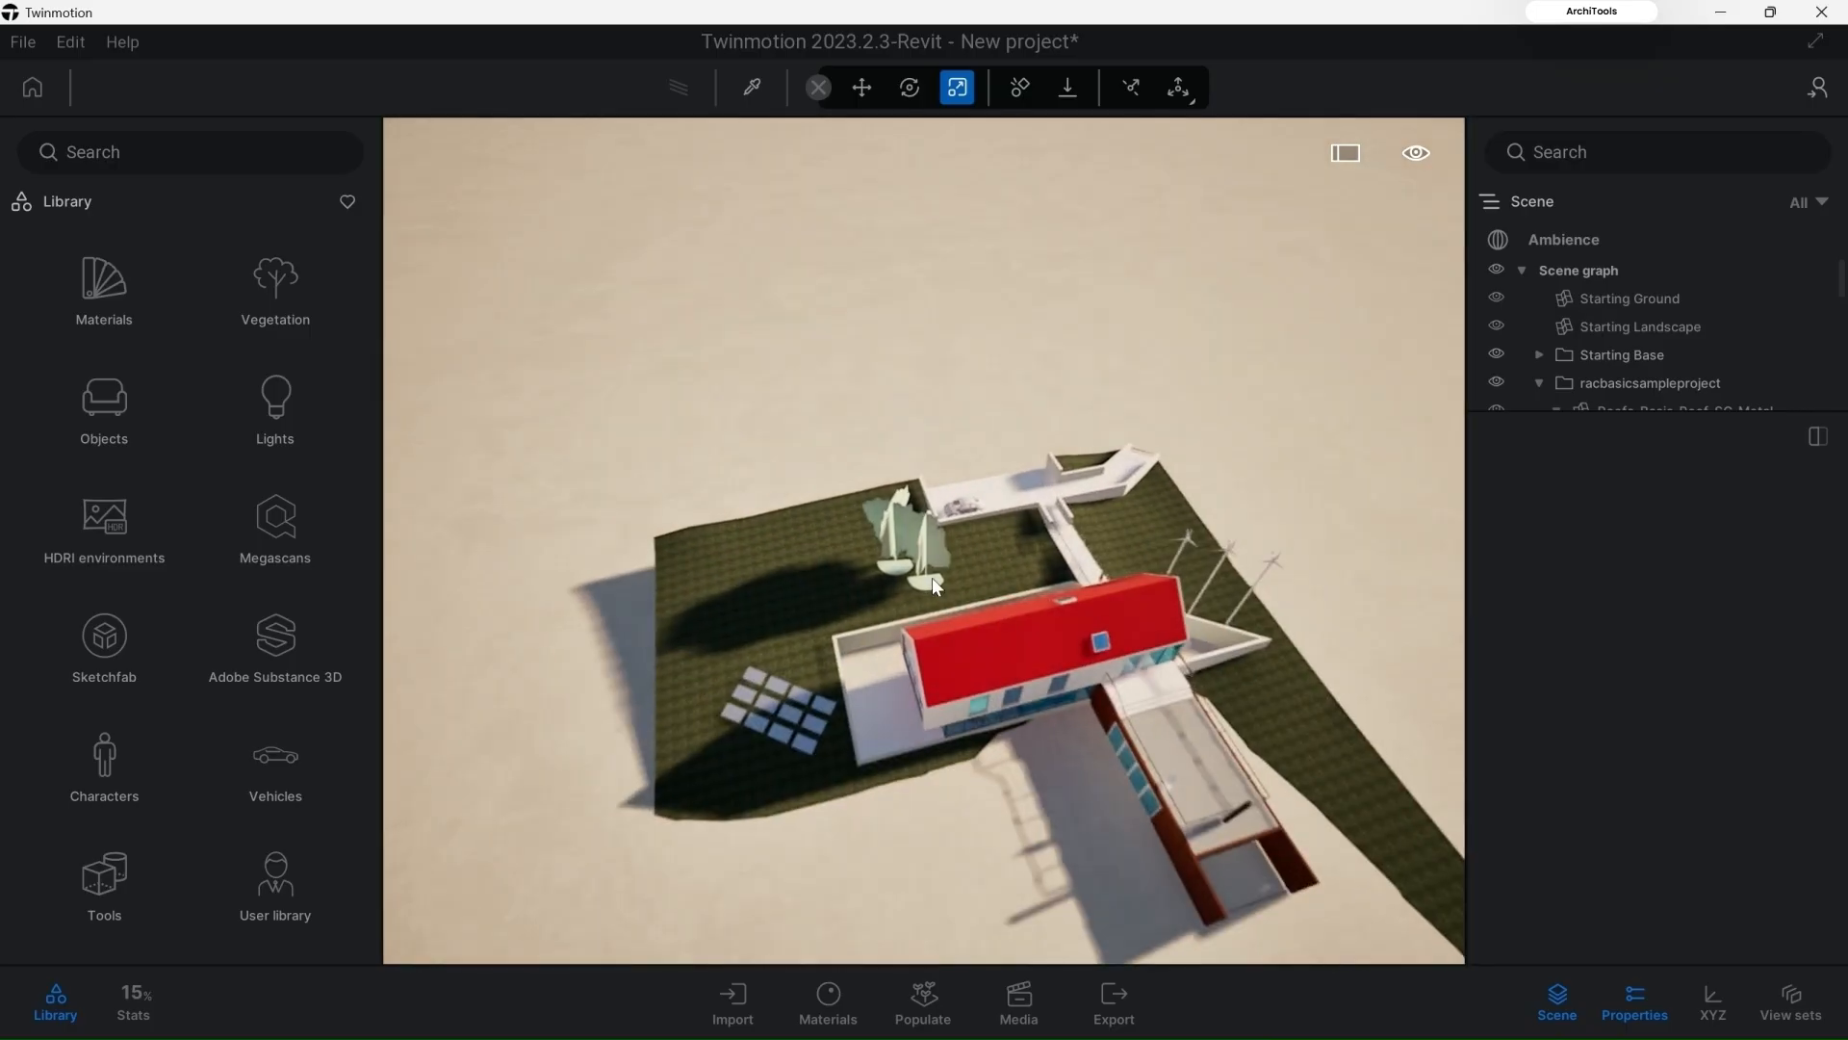
{"action": "scroll", "coordinate": [898, 528], "scroll_direction": "up", "scroll_amount": 3}
{"action": "scroll", "coordinate": [898, 500], "scroll_direction": "down", "scroll_amount": 3}
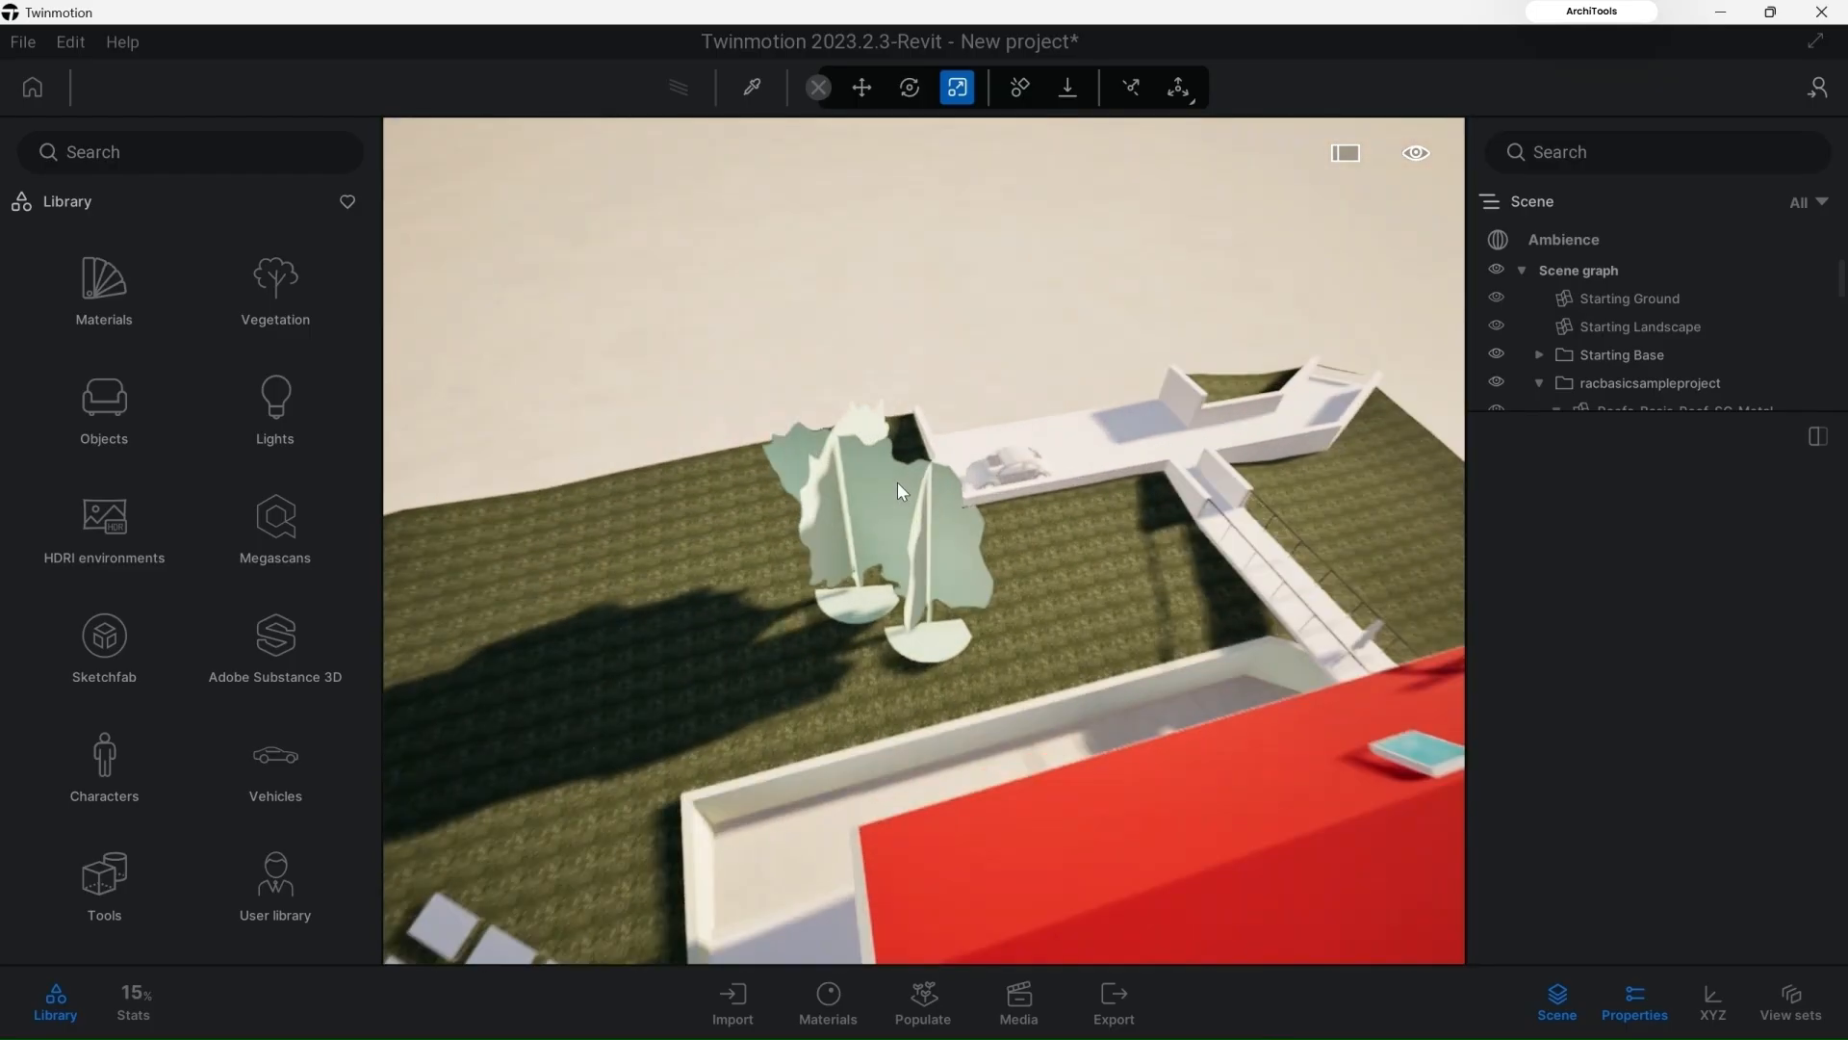
Step: Replace the Honey Locust placeholder tree near the driveway with the Chinaberry Tree from the library's vegetation trees
{"action": "left_click", "coordinate": [897, 482]}
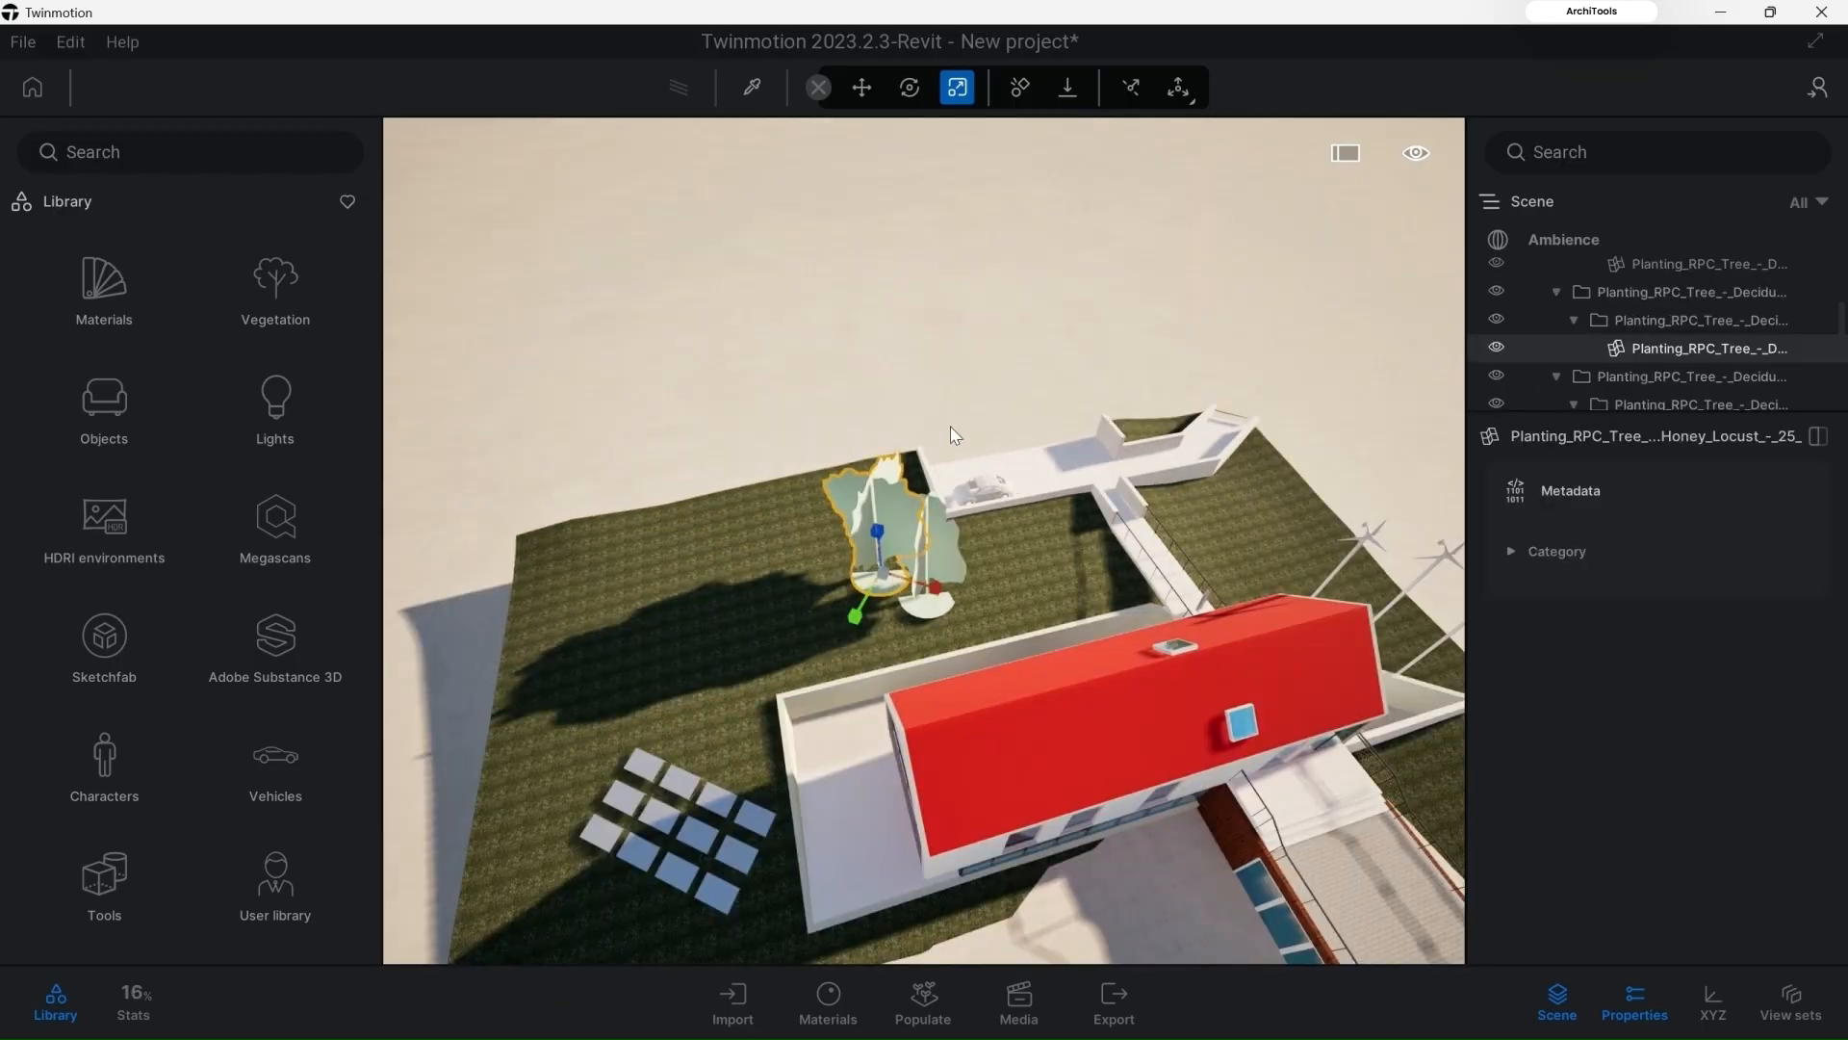
{"action": "right_click_drag", "start_coordinate": [955, 435], "coordinate": [1006, 409]}
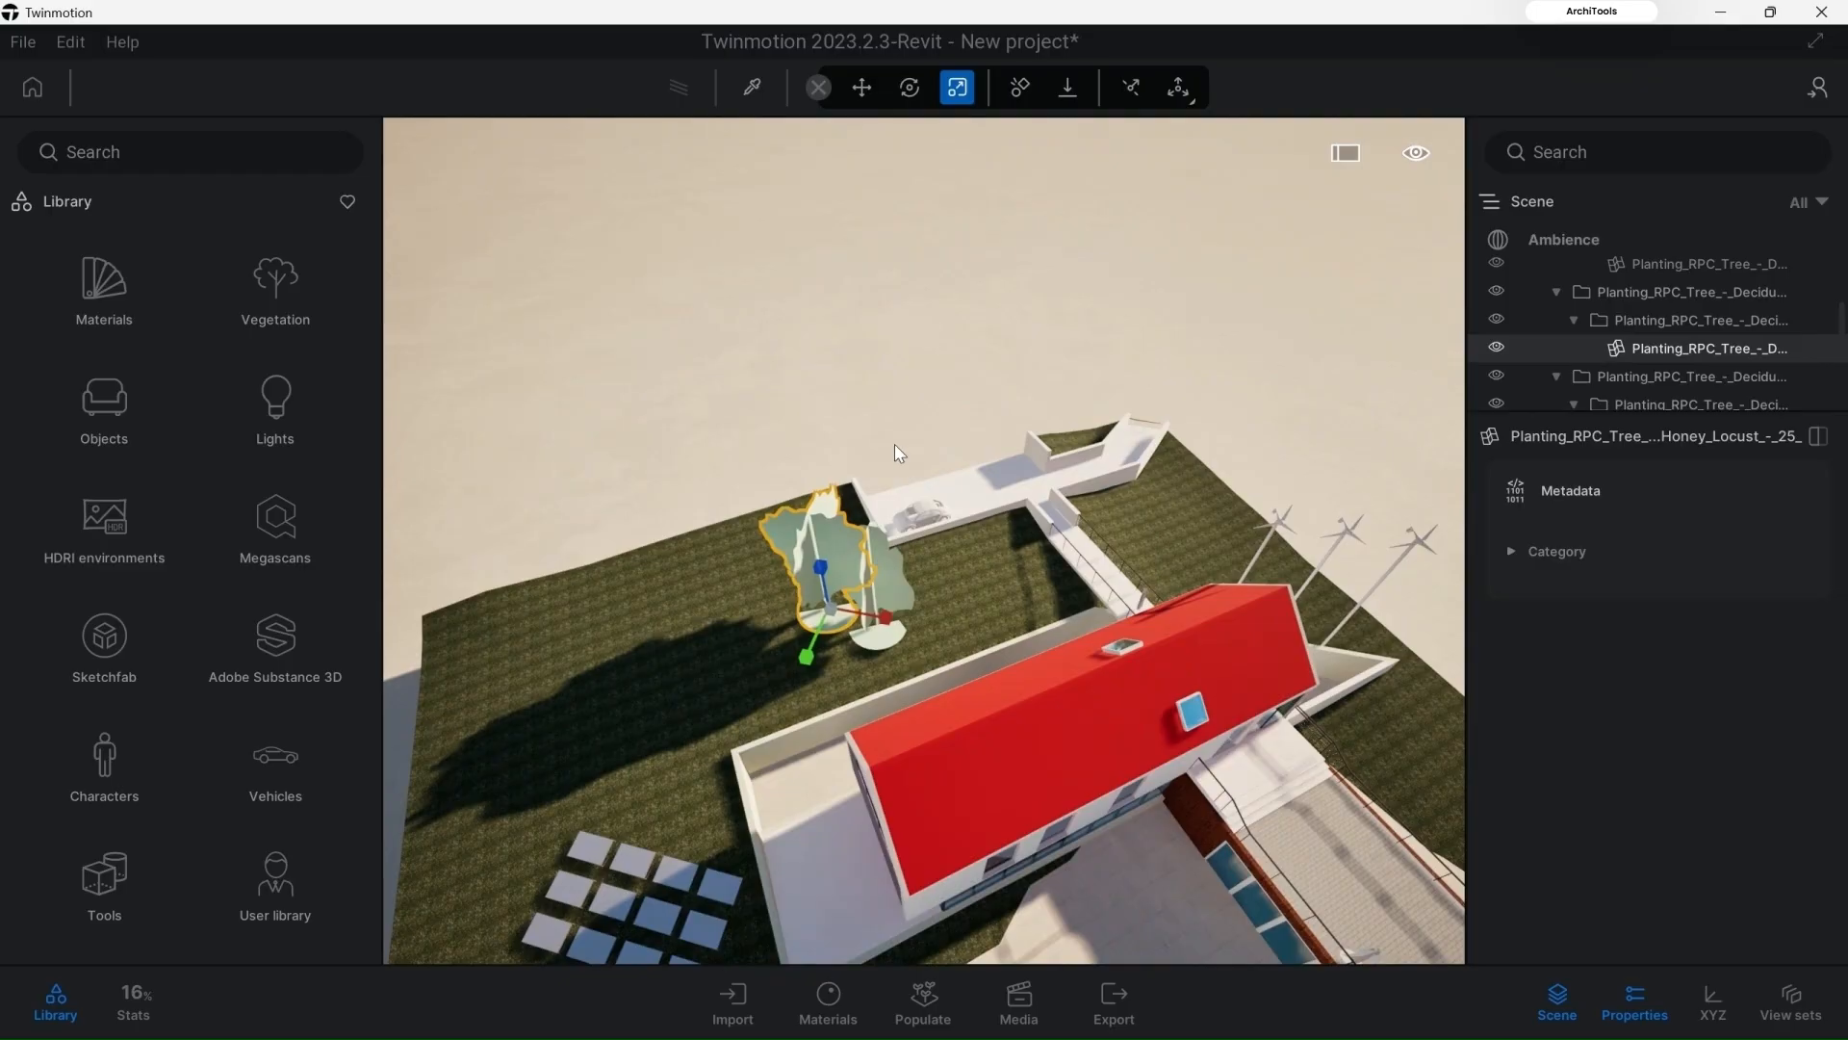
{"action": "right_click_drag", "start_coordinate": [893, 443], "coordinate": [938, 471]}
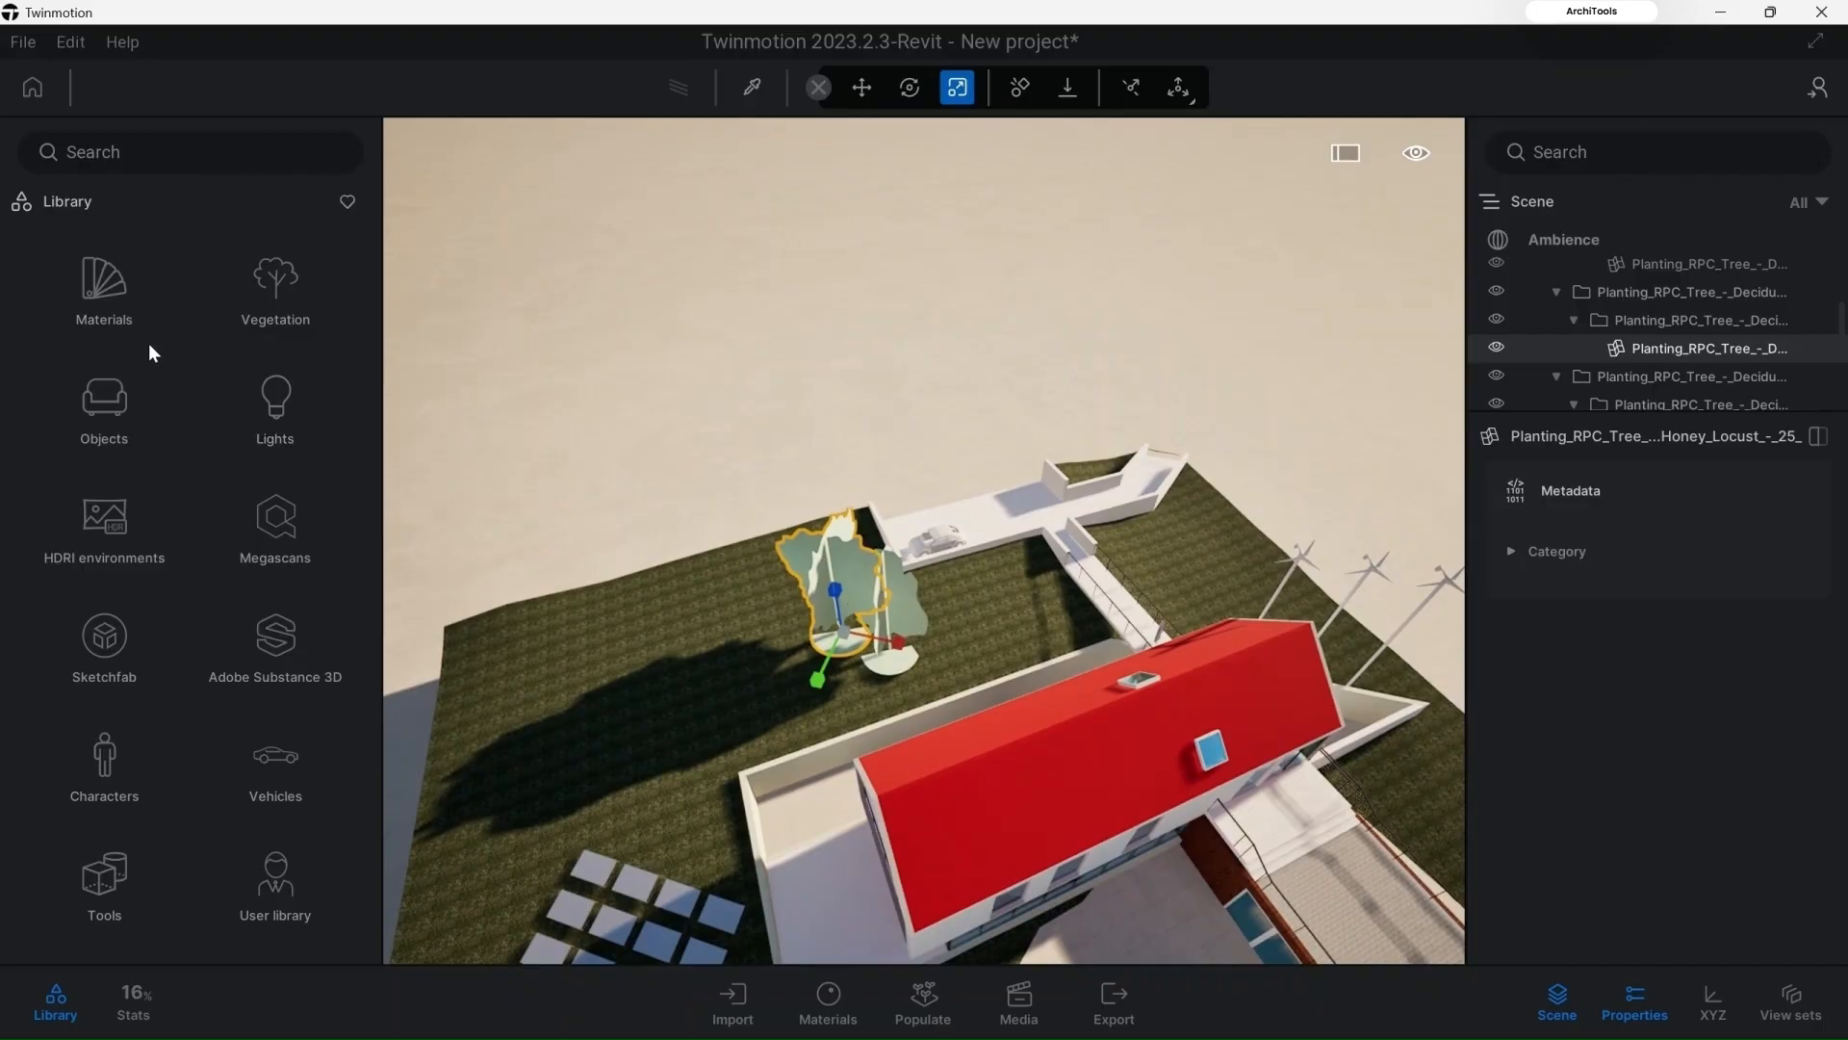
{"action": "left_click", "coordinate": [270, 312]}
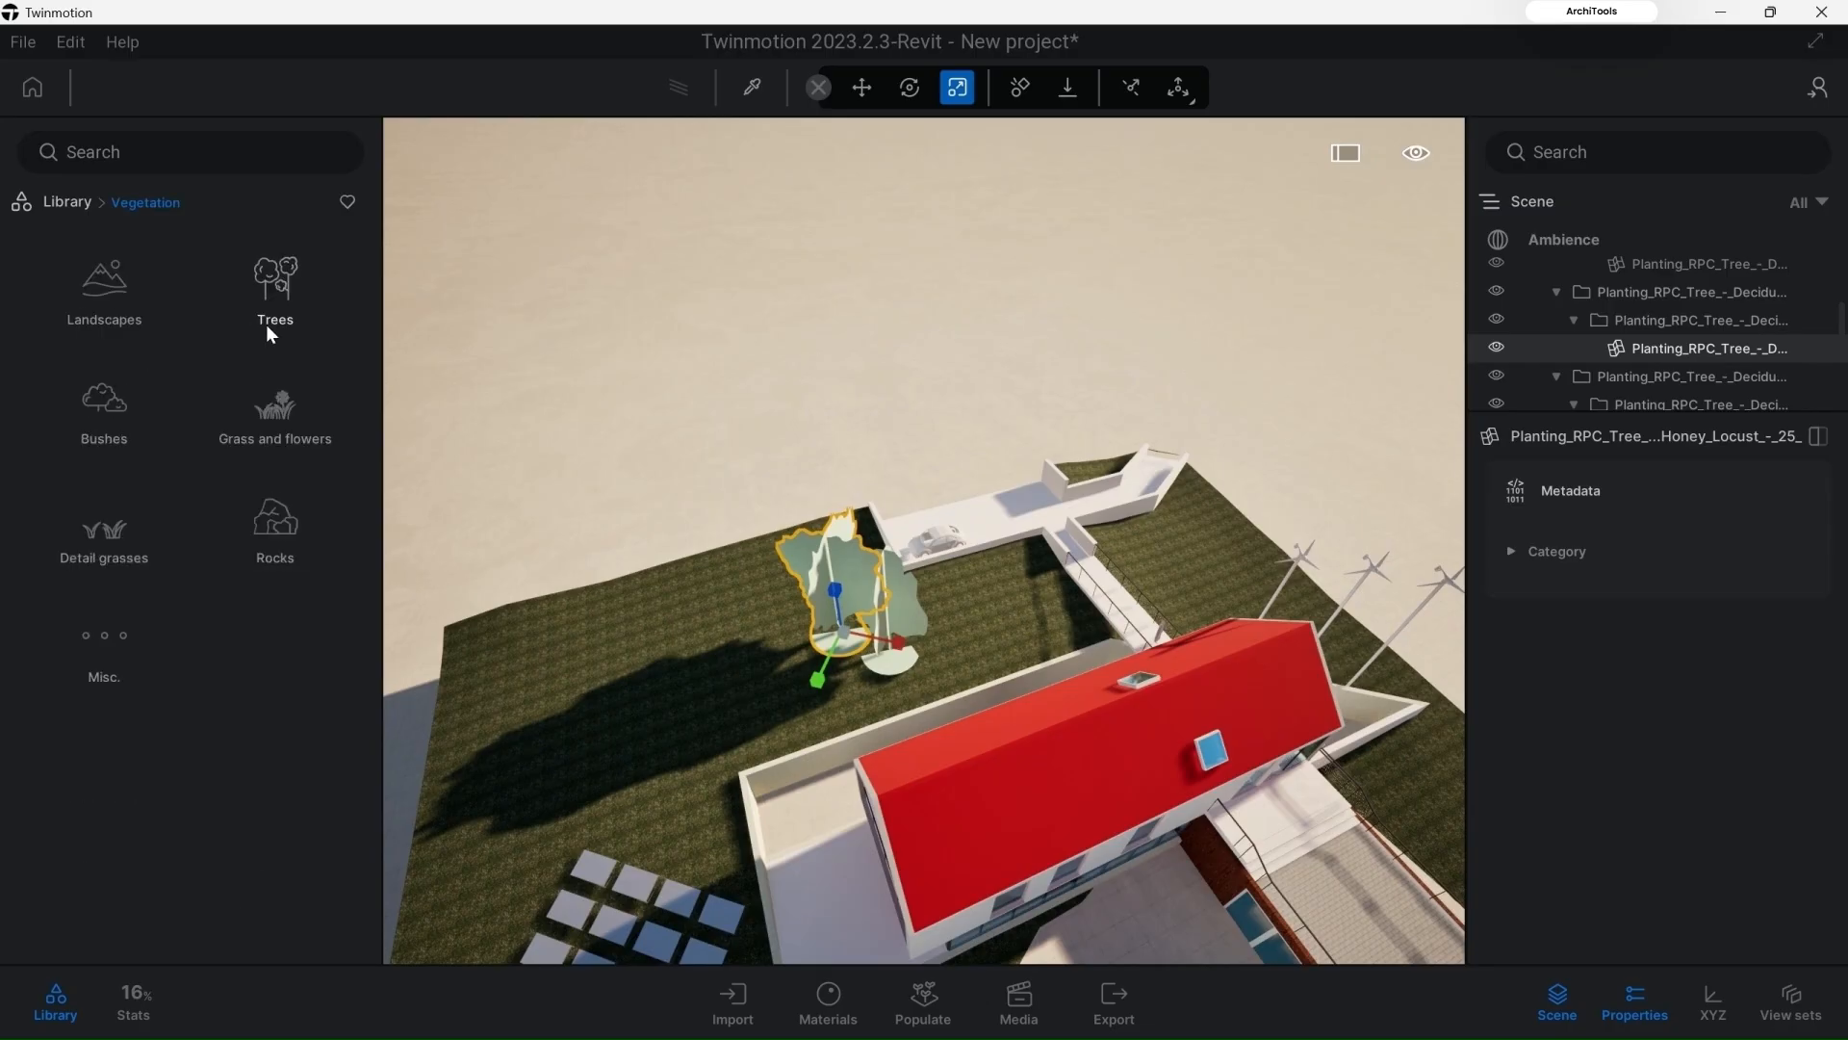
{"action": "left_click", "coordinate": [240, 287]}
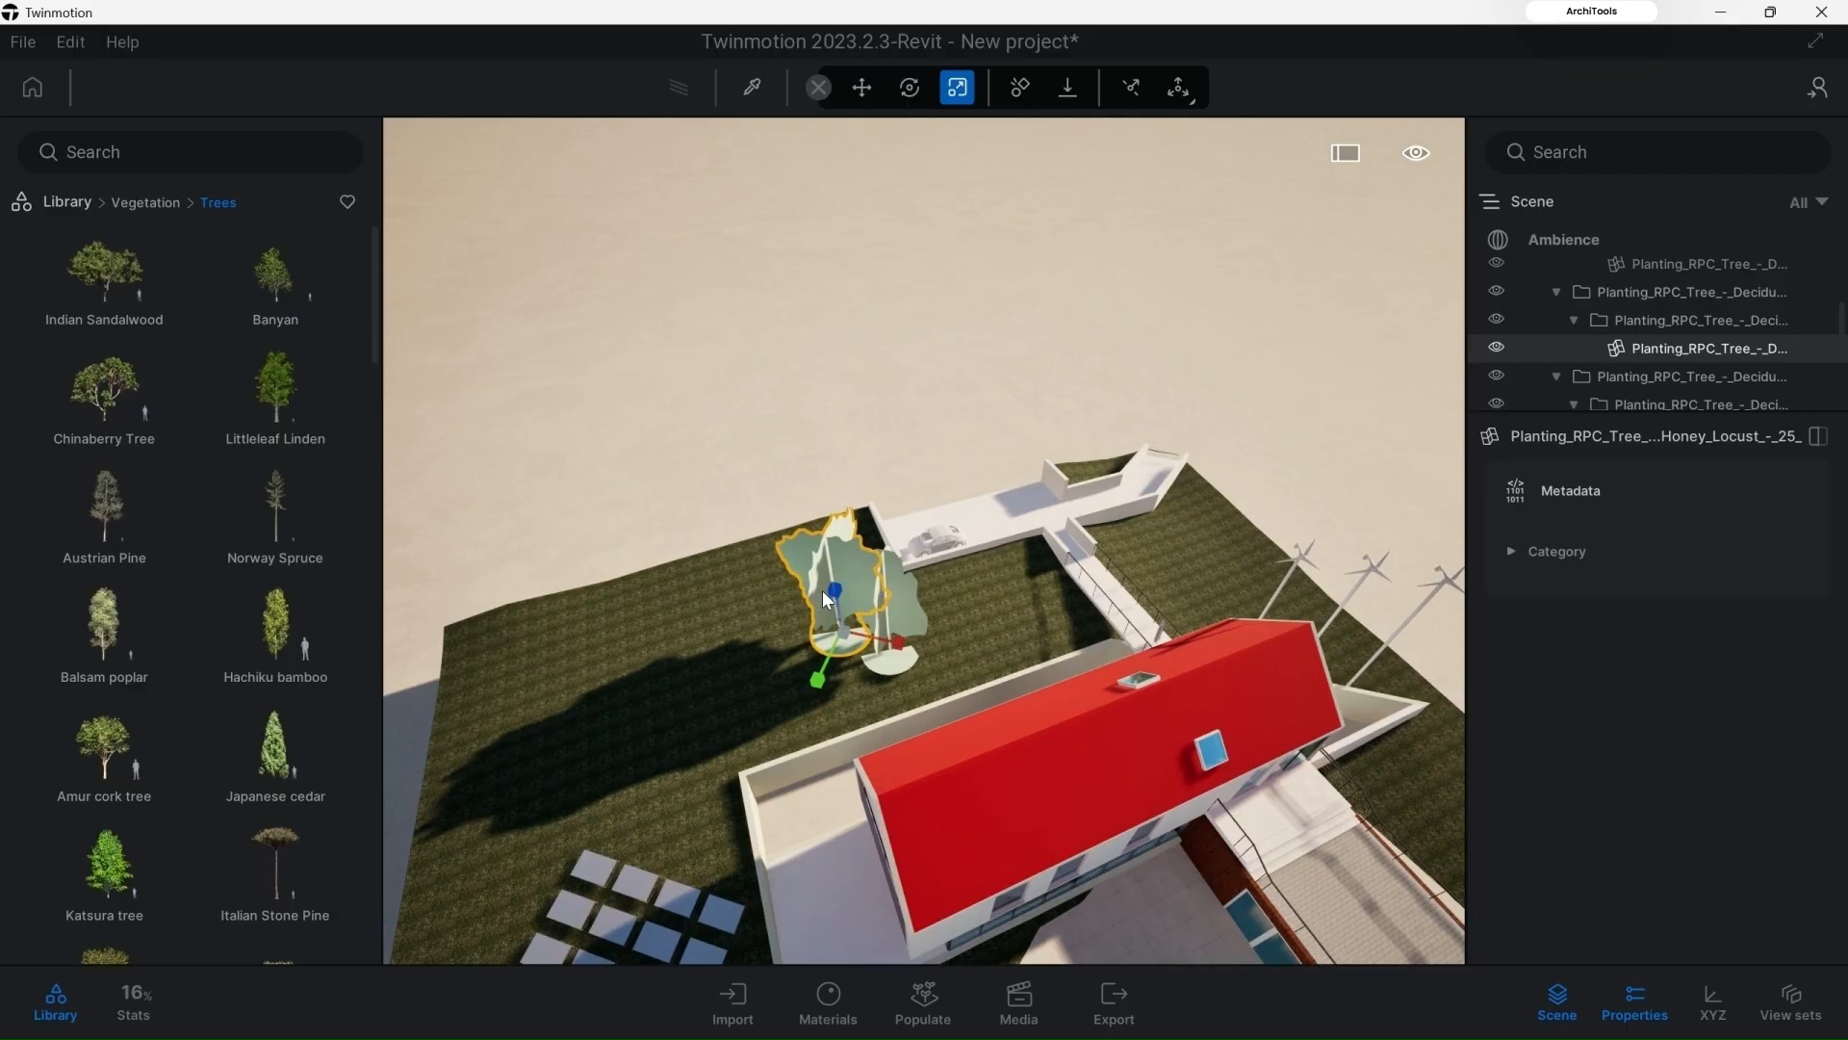
{"action": "right_click", "coordinate": [1817, 361]}
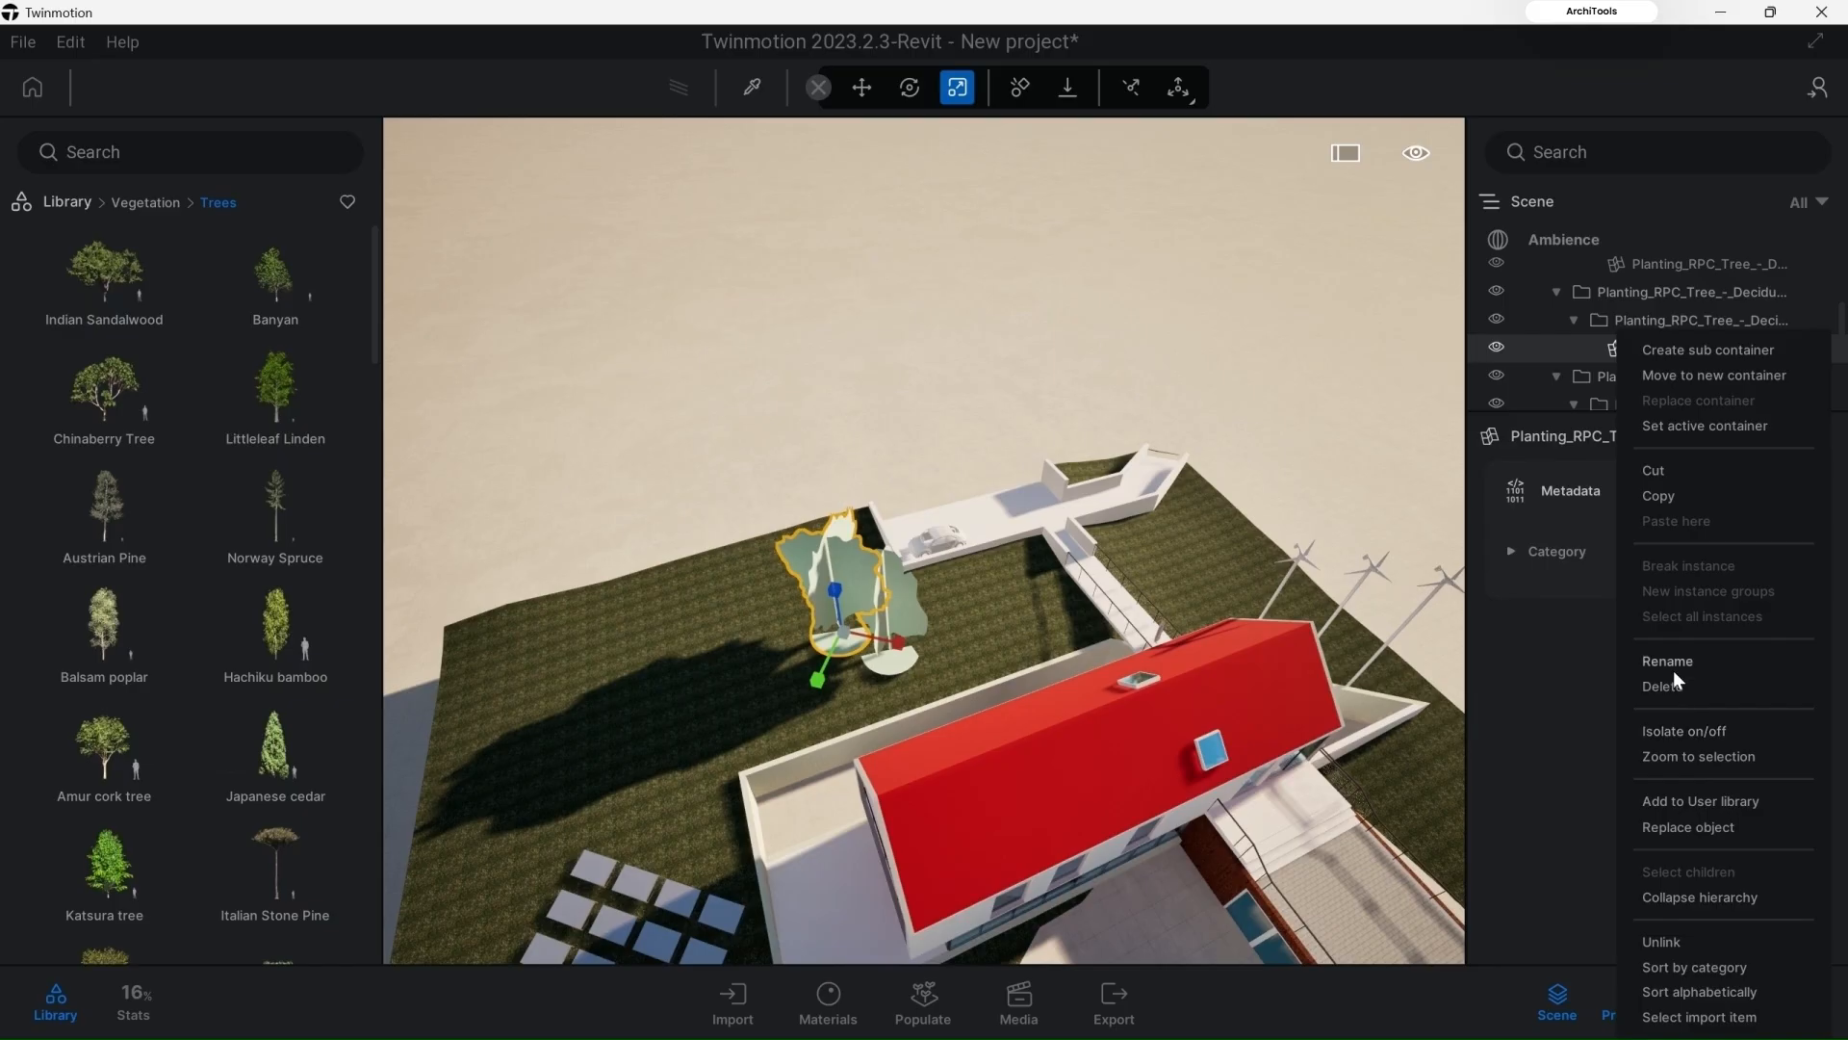
{"action": "left_click", "coordinate": [1699, 827]}
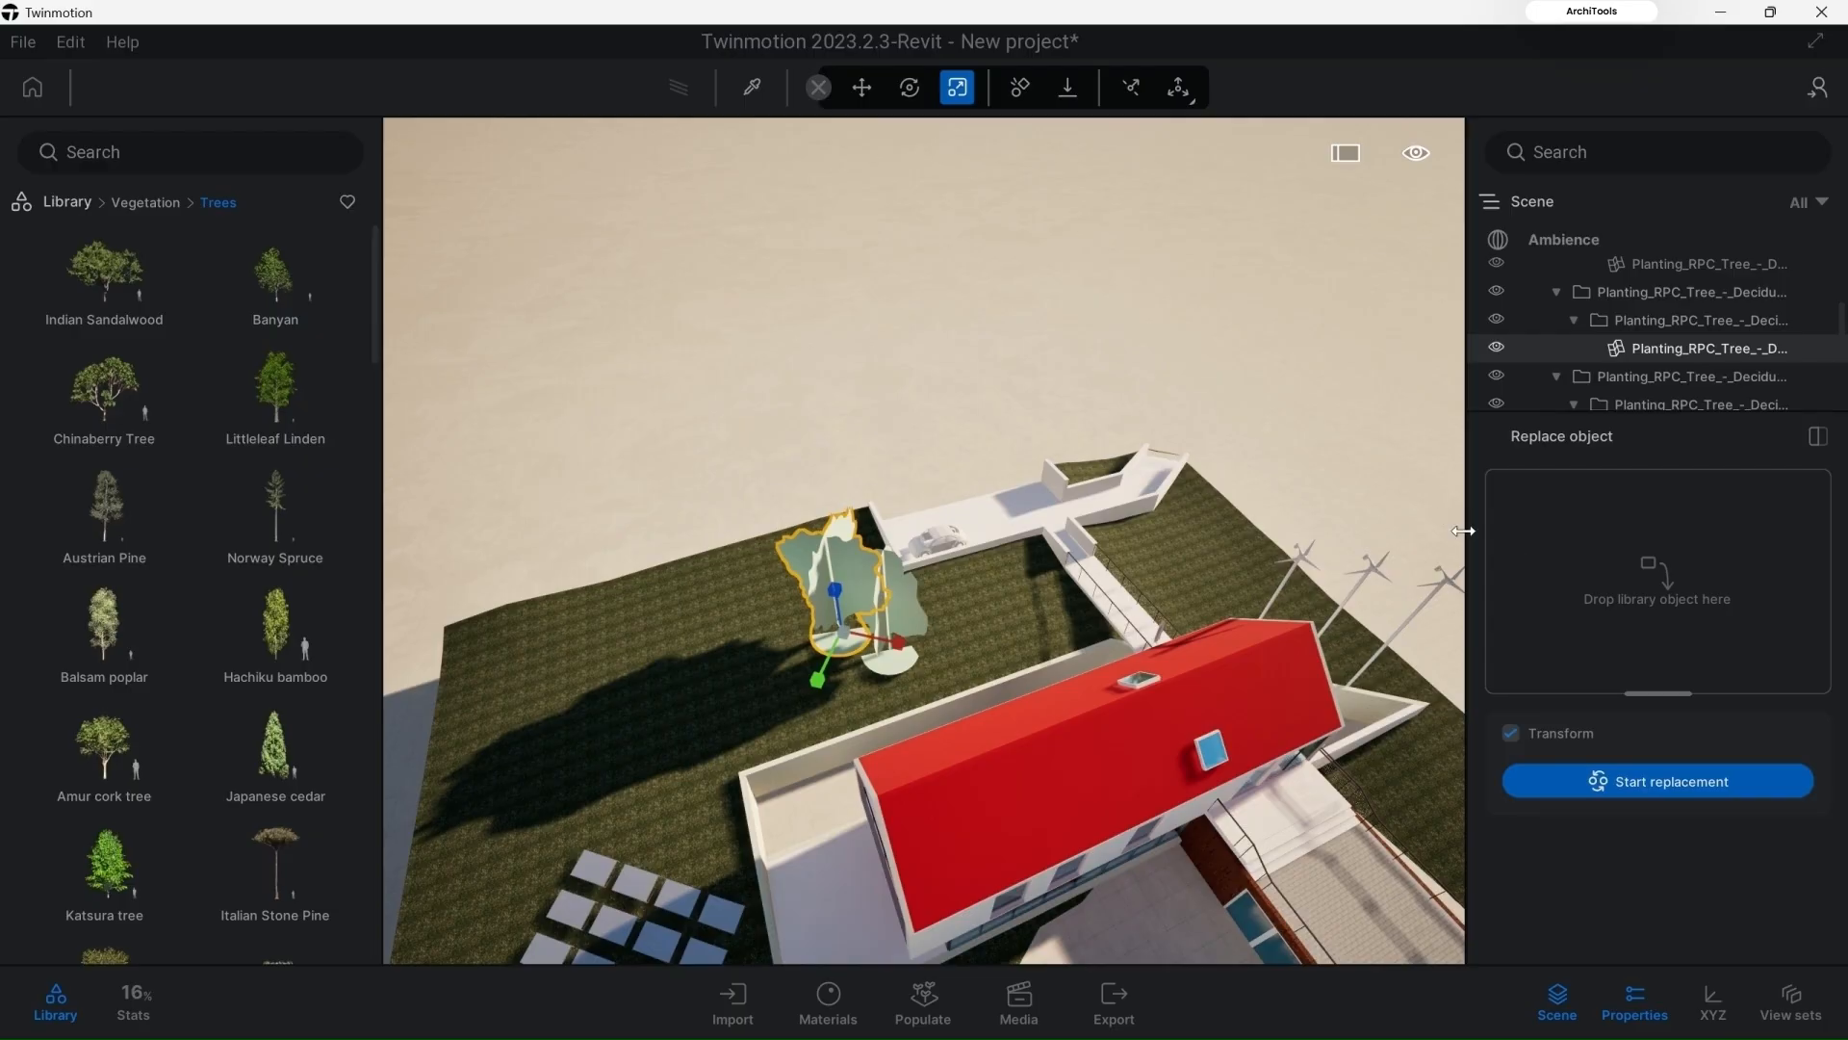
{"action": "left_click_drag", "start_coordinate": [87, 394], "coordinate": [1656, 577]}
{"action": "left_click", "coordinate": [1658, 781]}
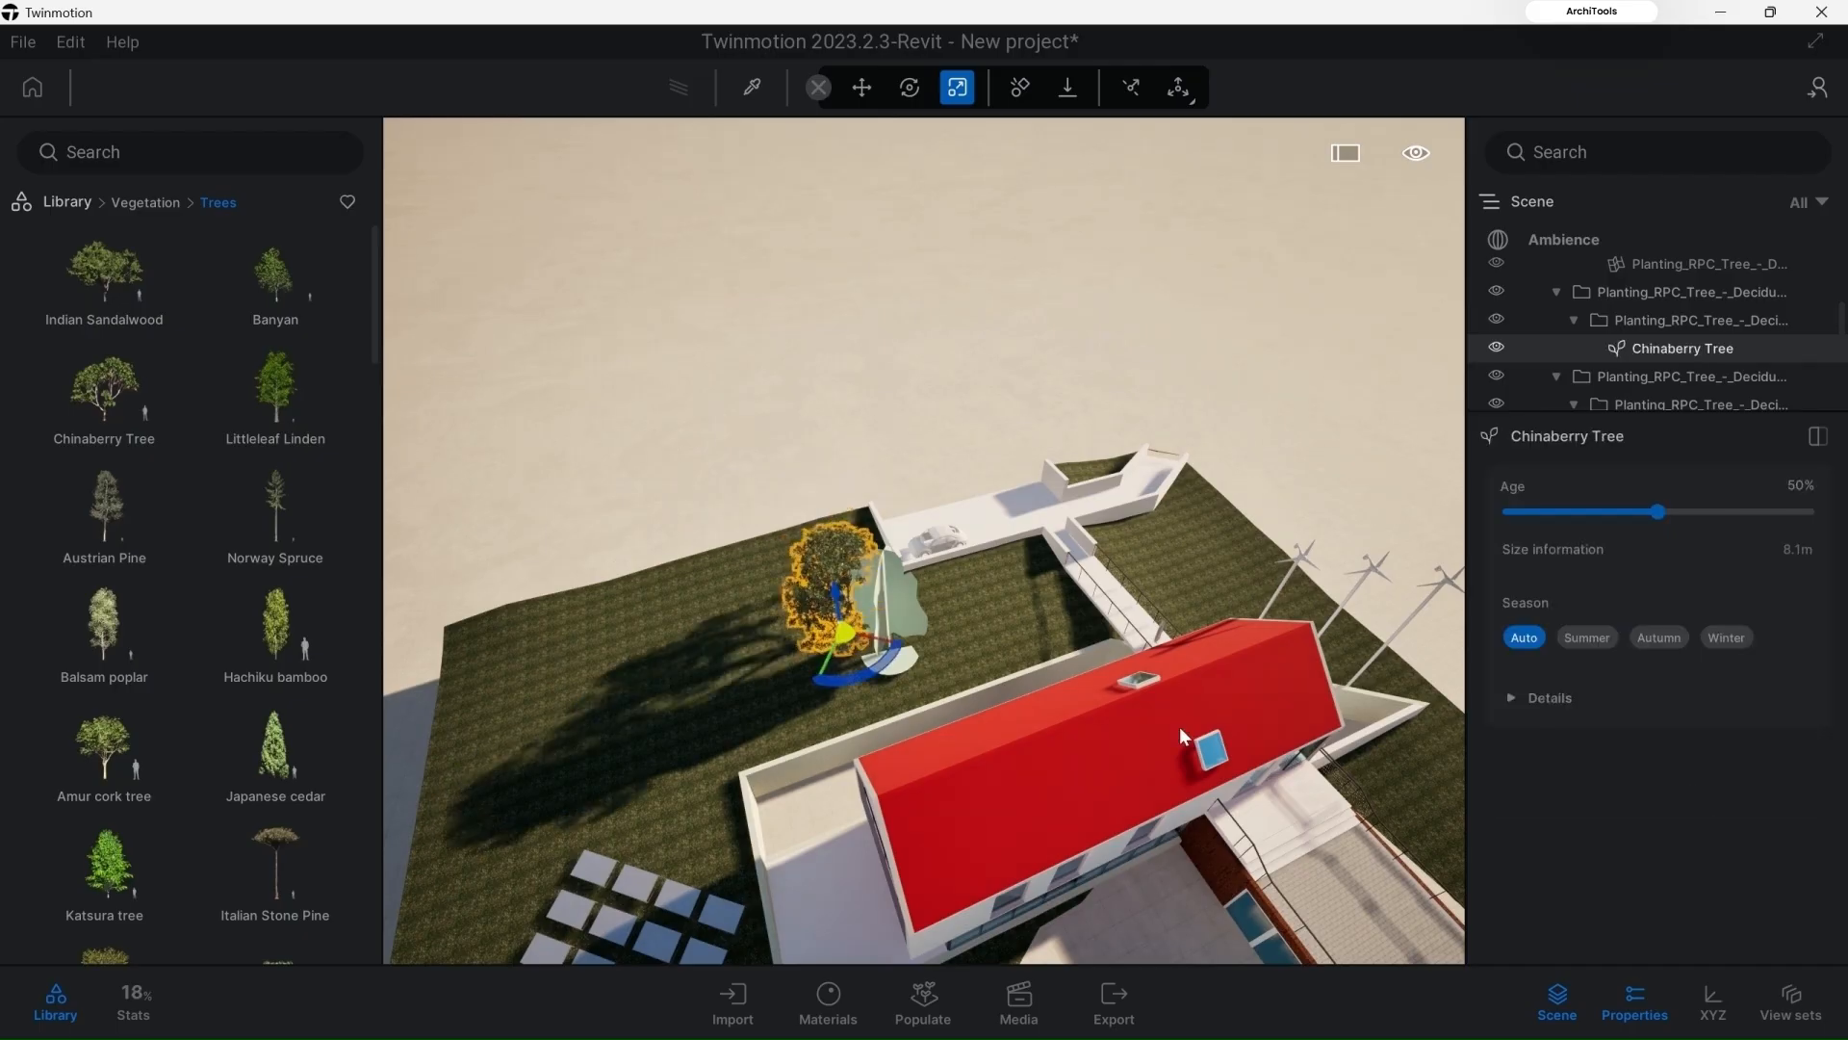
Step: Set the Chinaberry Tree's age to 35%
{"action": "scroll", "coordinate": [777, 673], "scroll_direction": "up", "scroll_amount": 2}
{"action": "scroll", "coordinate": [774, 662], "scroll_direction": "up", "scroll_amount": 3}
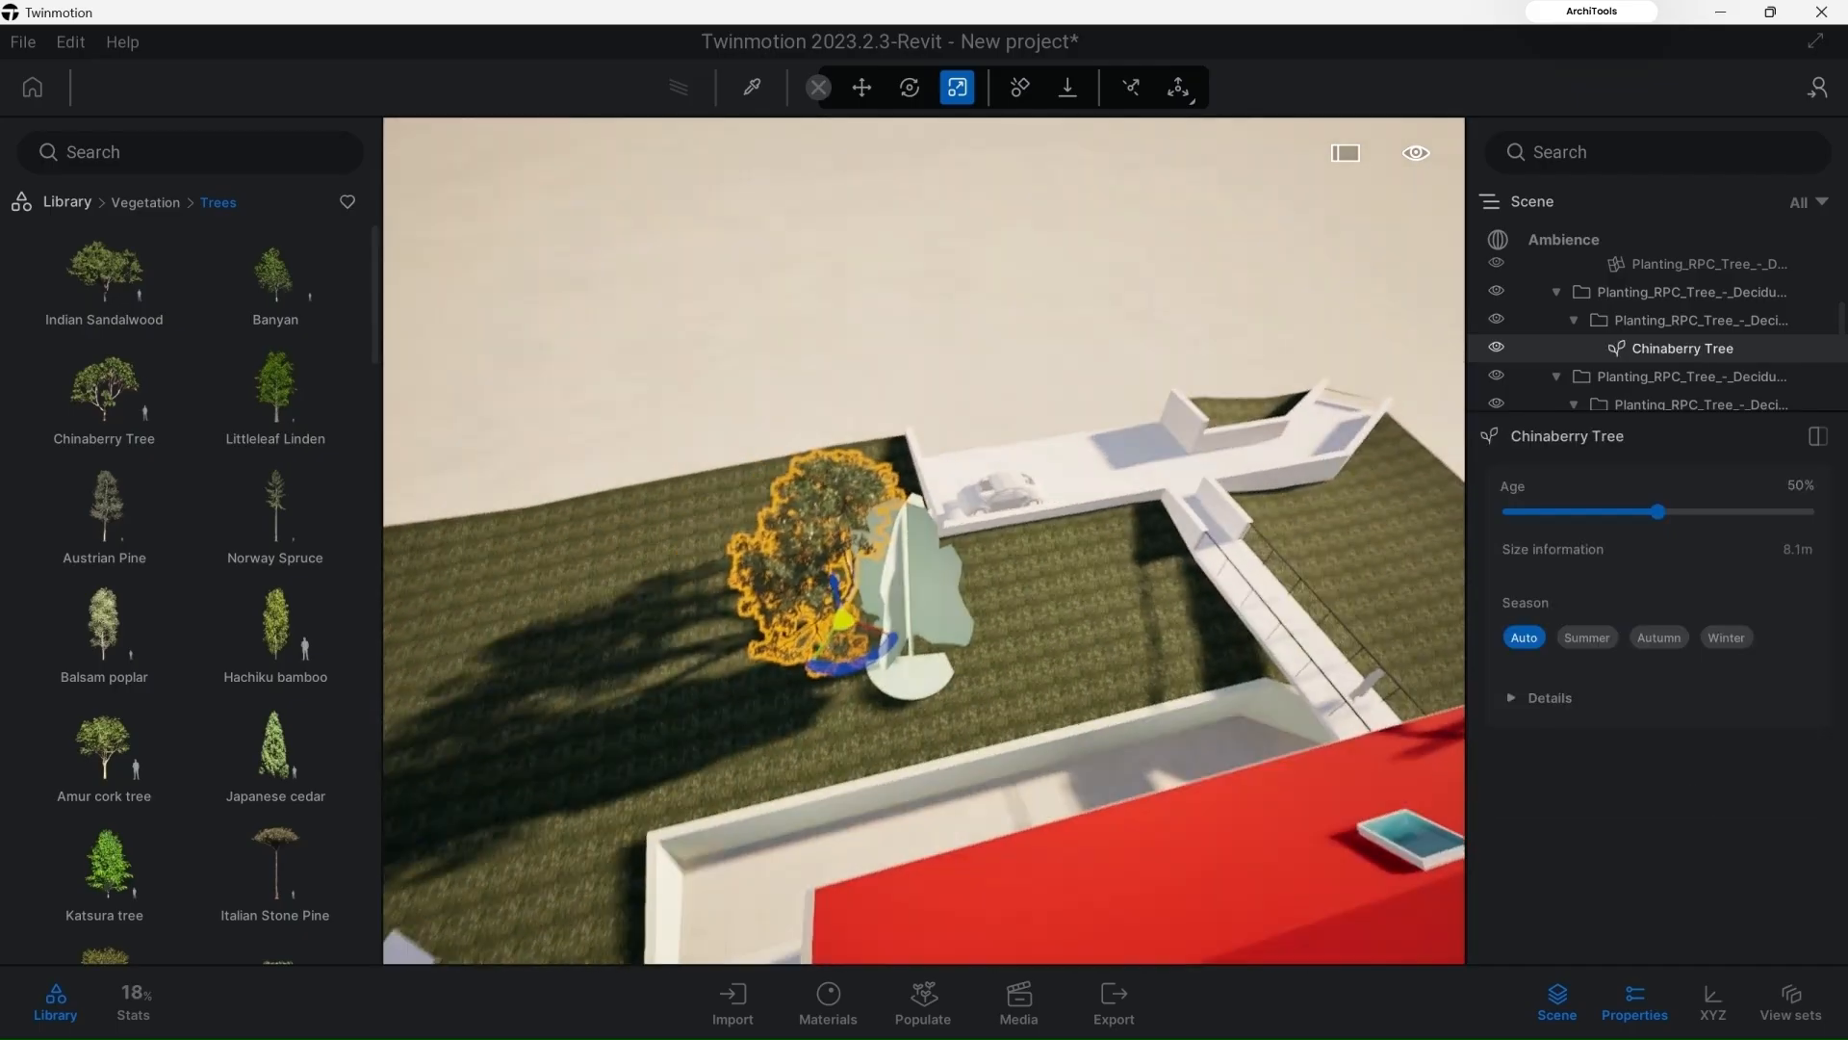
{"action": "scroll", "coordinate": [863, 612], "scroll_direction": "up", "scroll_amount": 2}
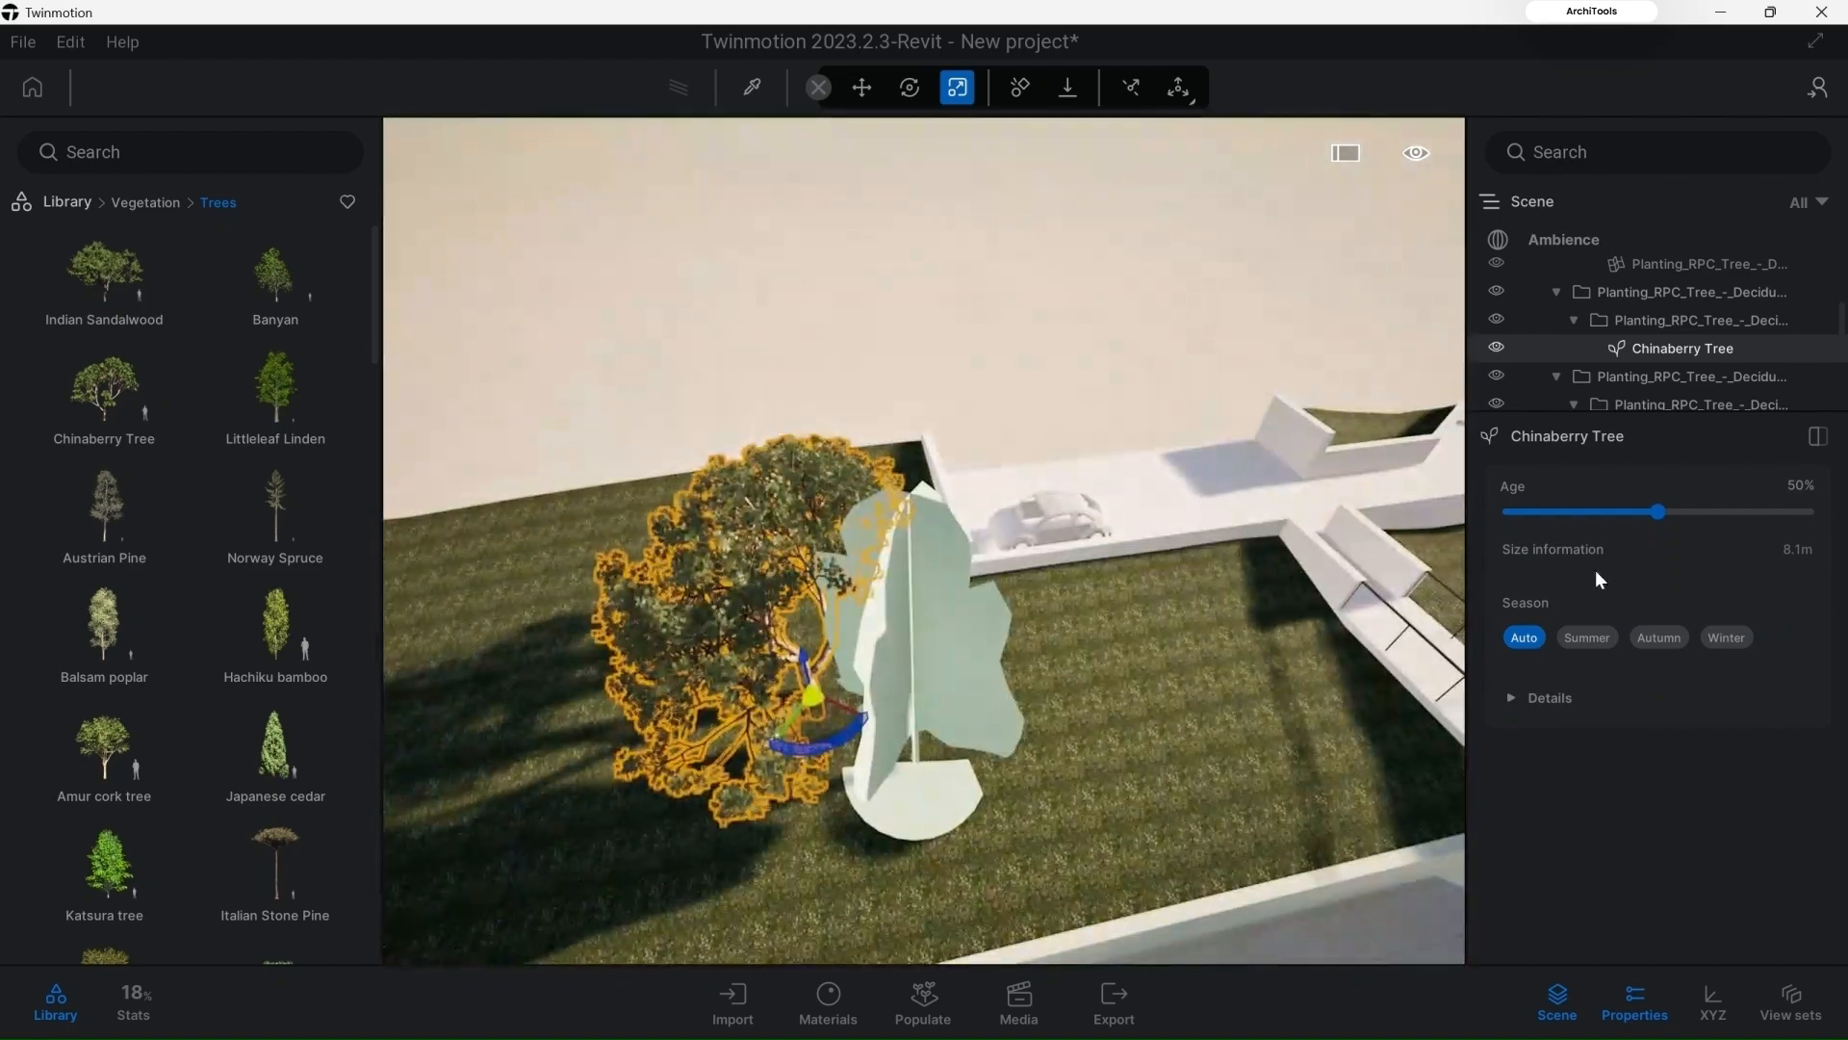
{"action": "left_click", "coordinate": [1664, 511]}
{"action": "left_click_drag", "start_coordinate": [1664, 511], "coordinate": [1613, 532]}
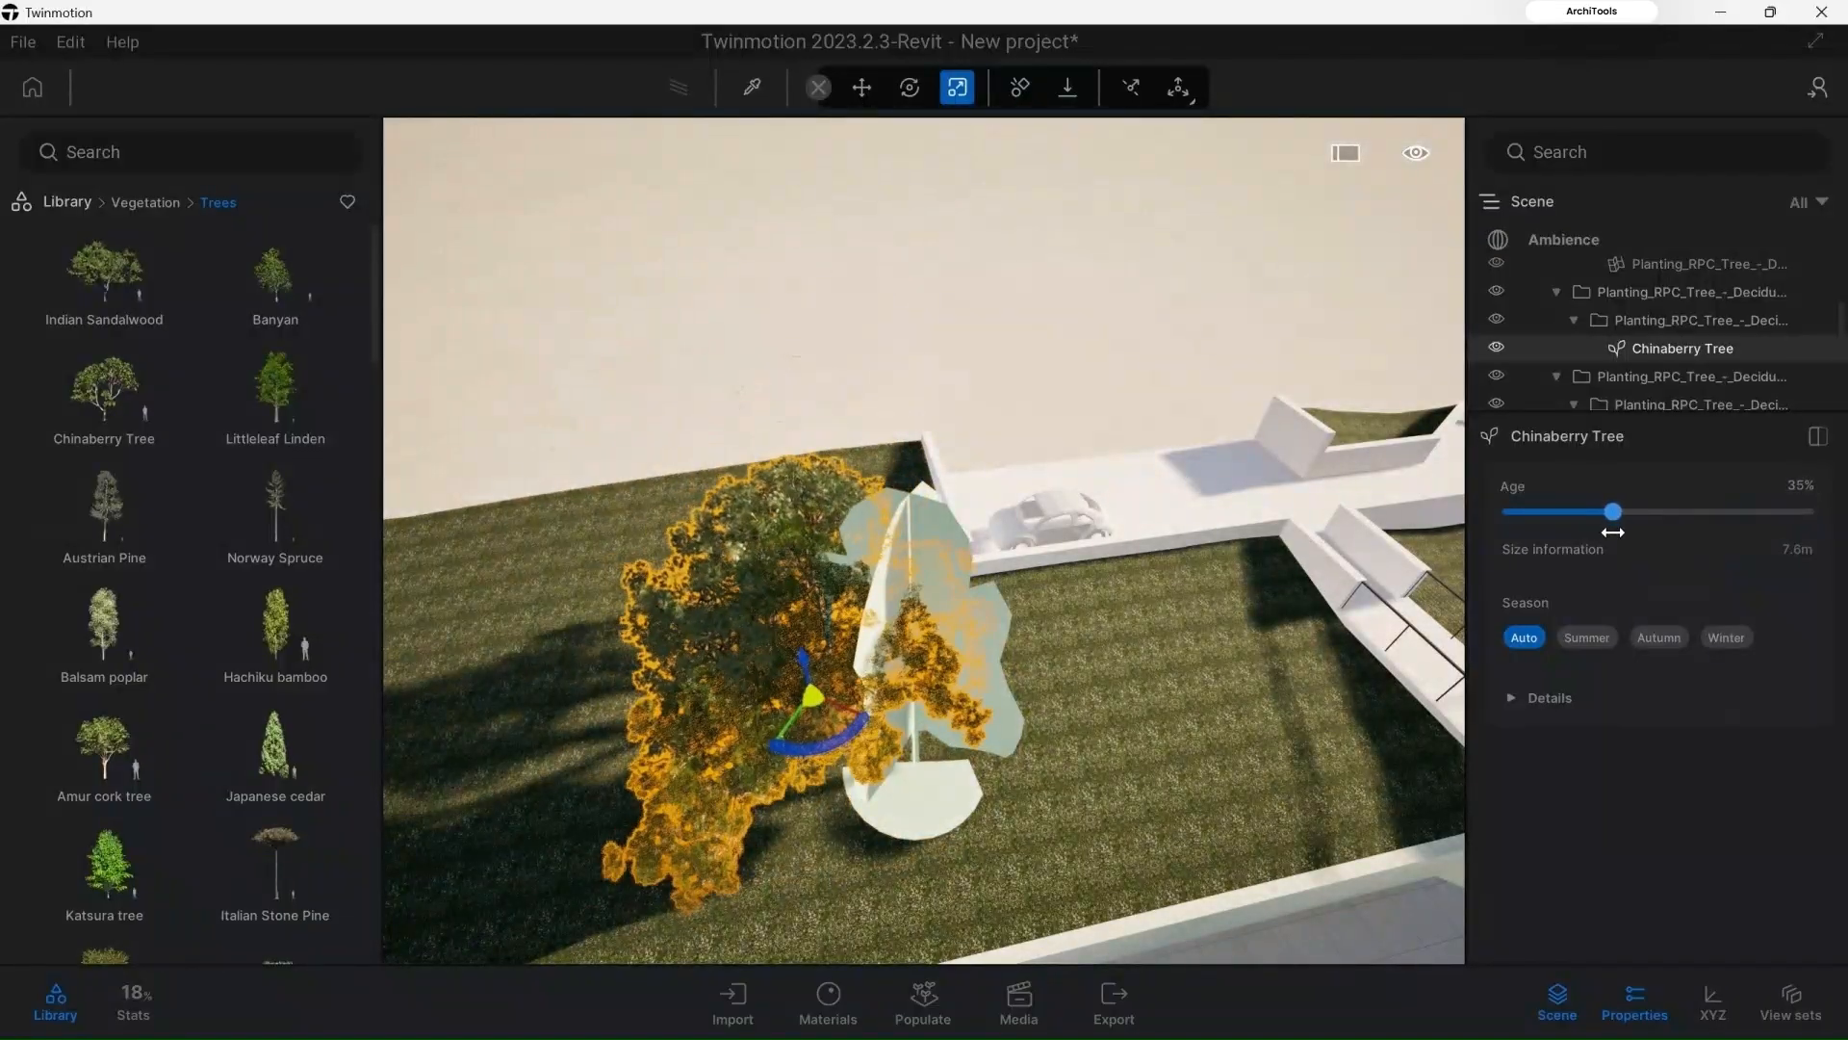
Step: Replace the Red Ash placeholder beside the Chinaberry Tree with the Littleleaf Linden from the library
{"action": "scroll", "coordinate": [874, 674], "scroll_direction": "down", "scroll_amount": 3}
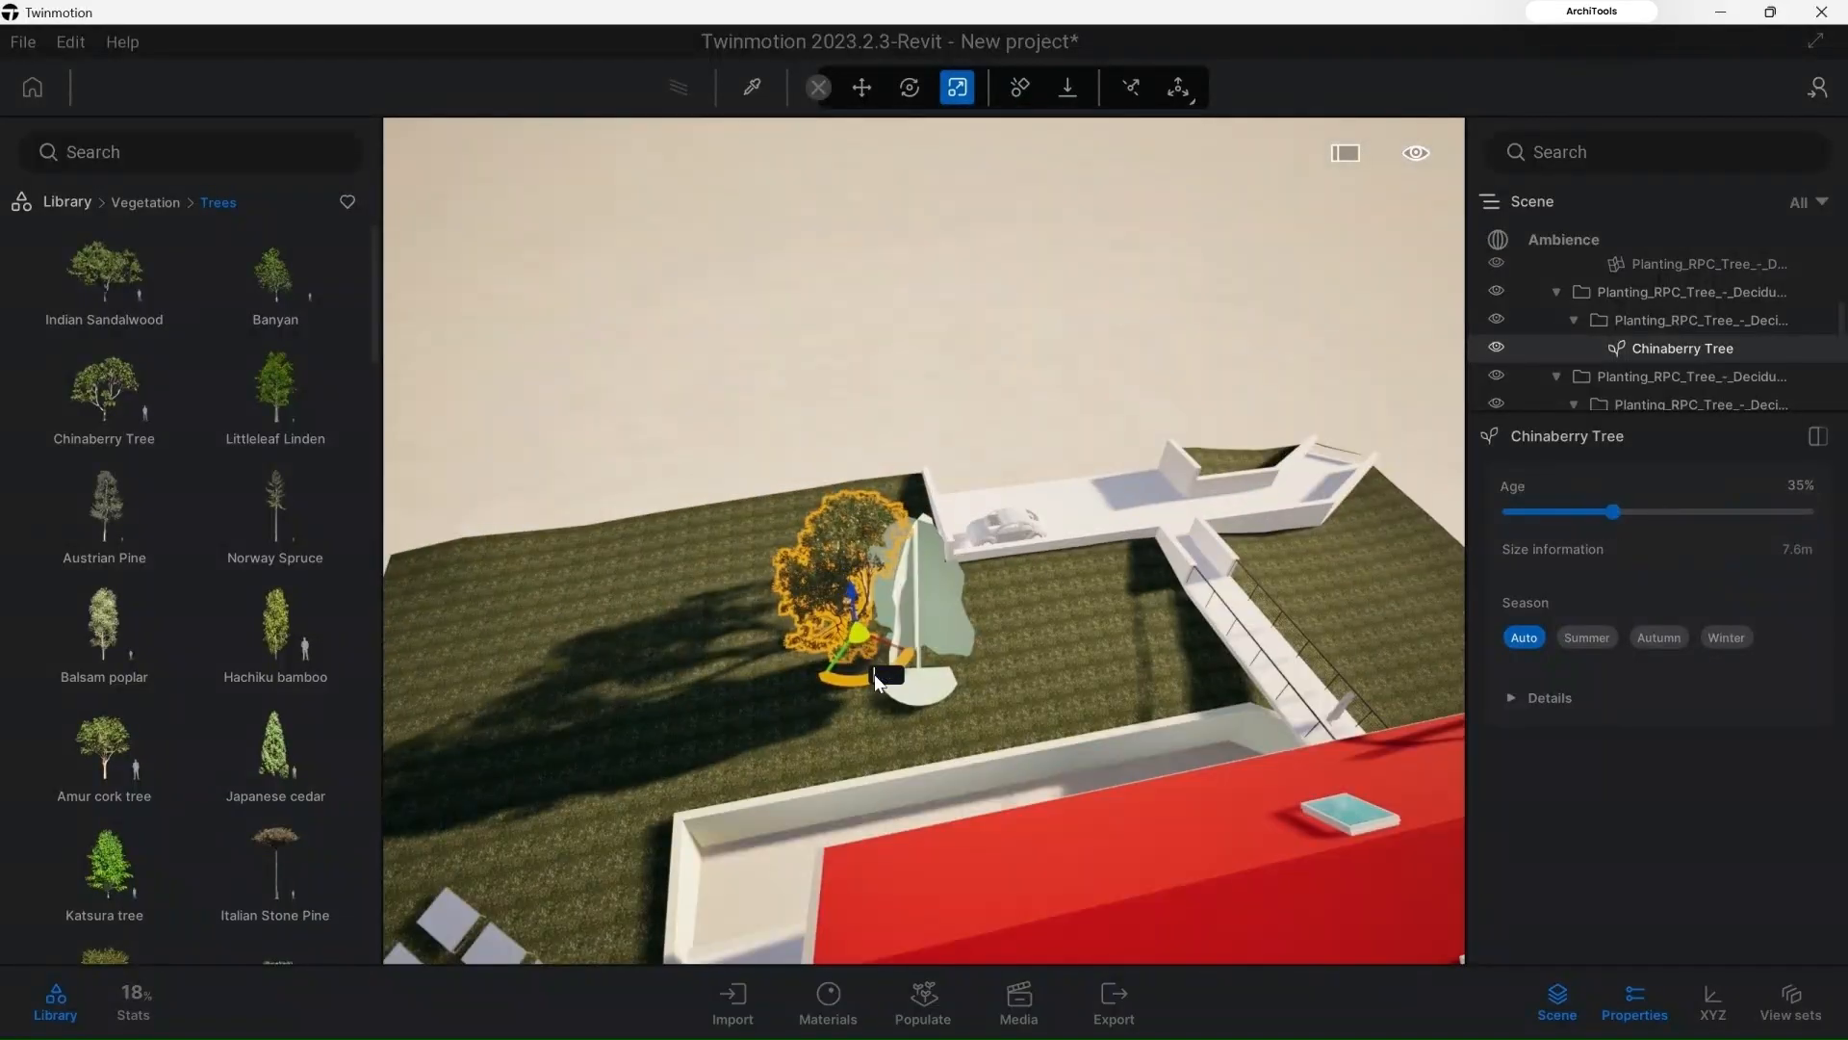
{"action": "middle_click_drag", "start_coordinate": [887, 759], "coordinate": [959, 442]}
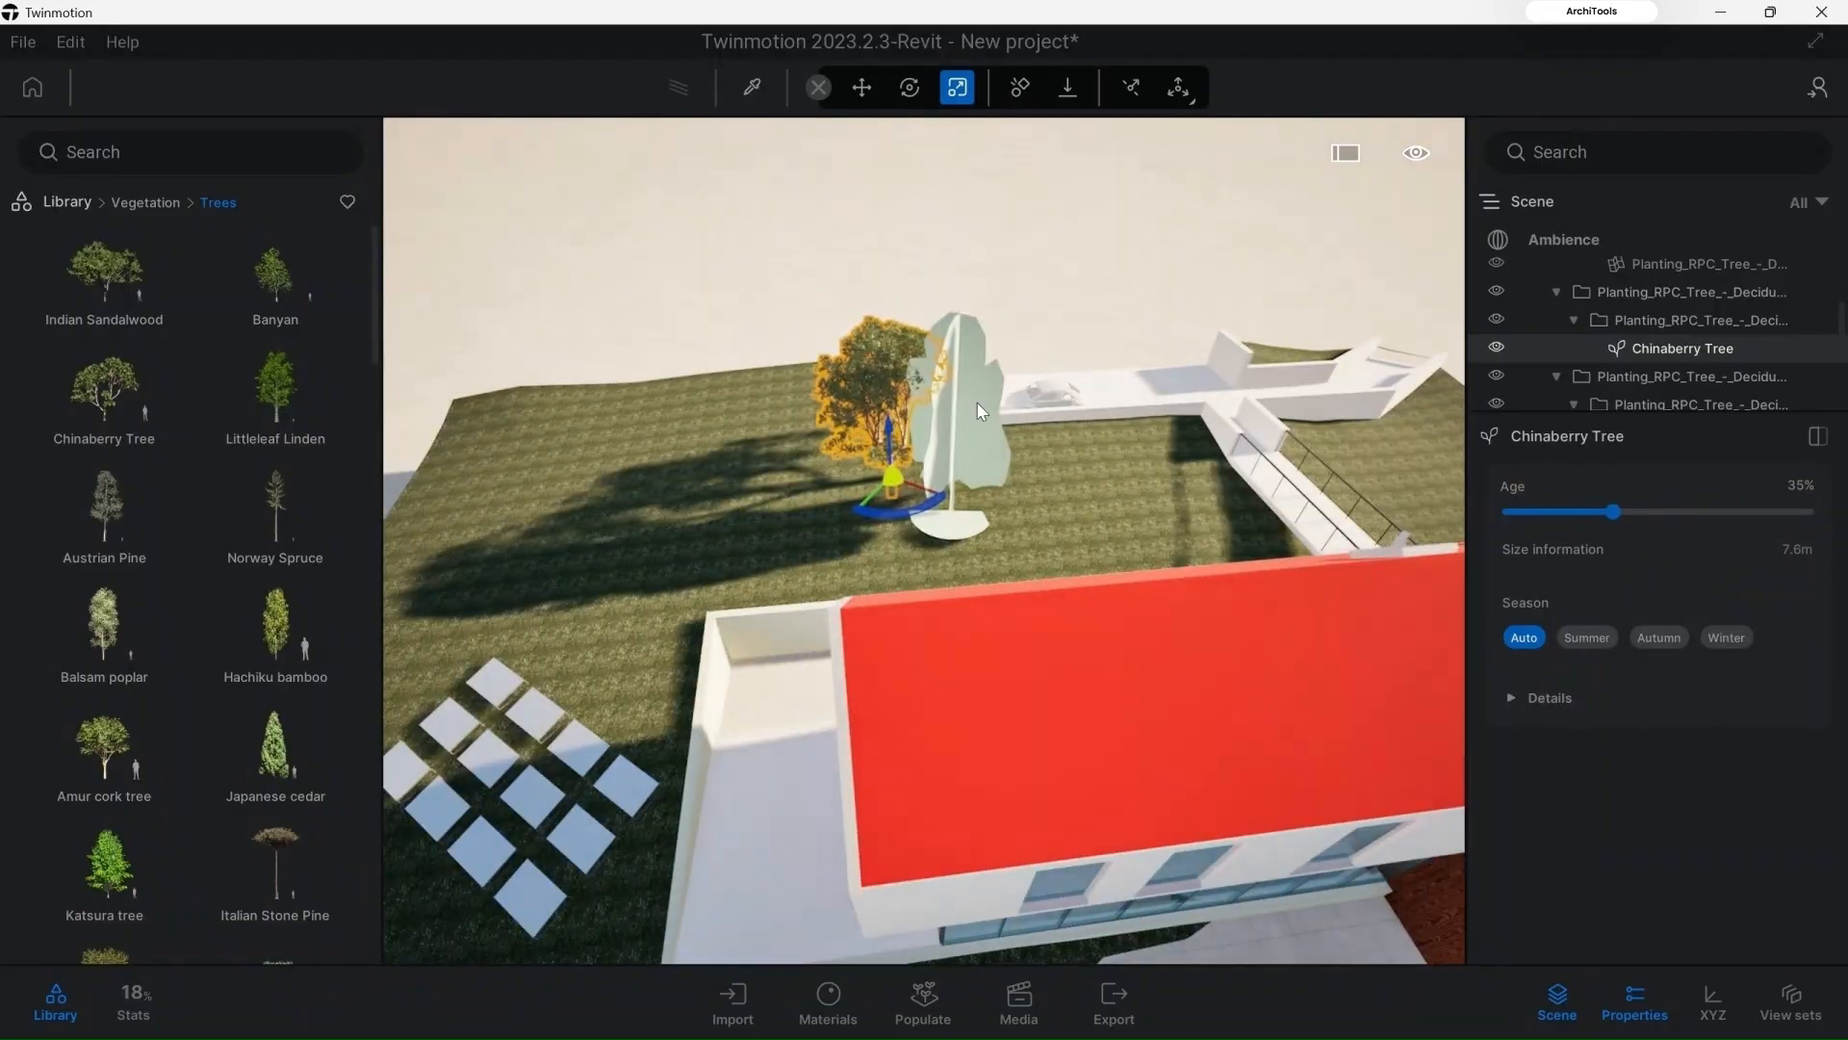
{"action": "left_click", "coordinate": [959, 442]}
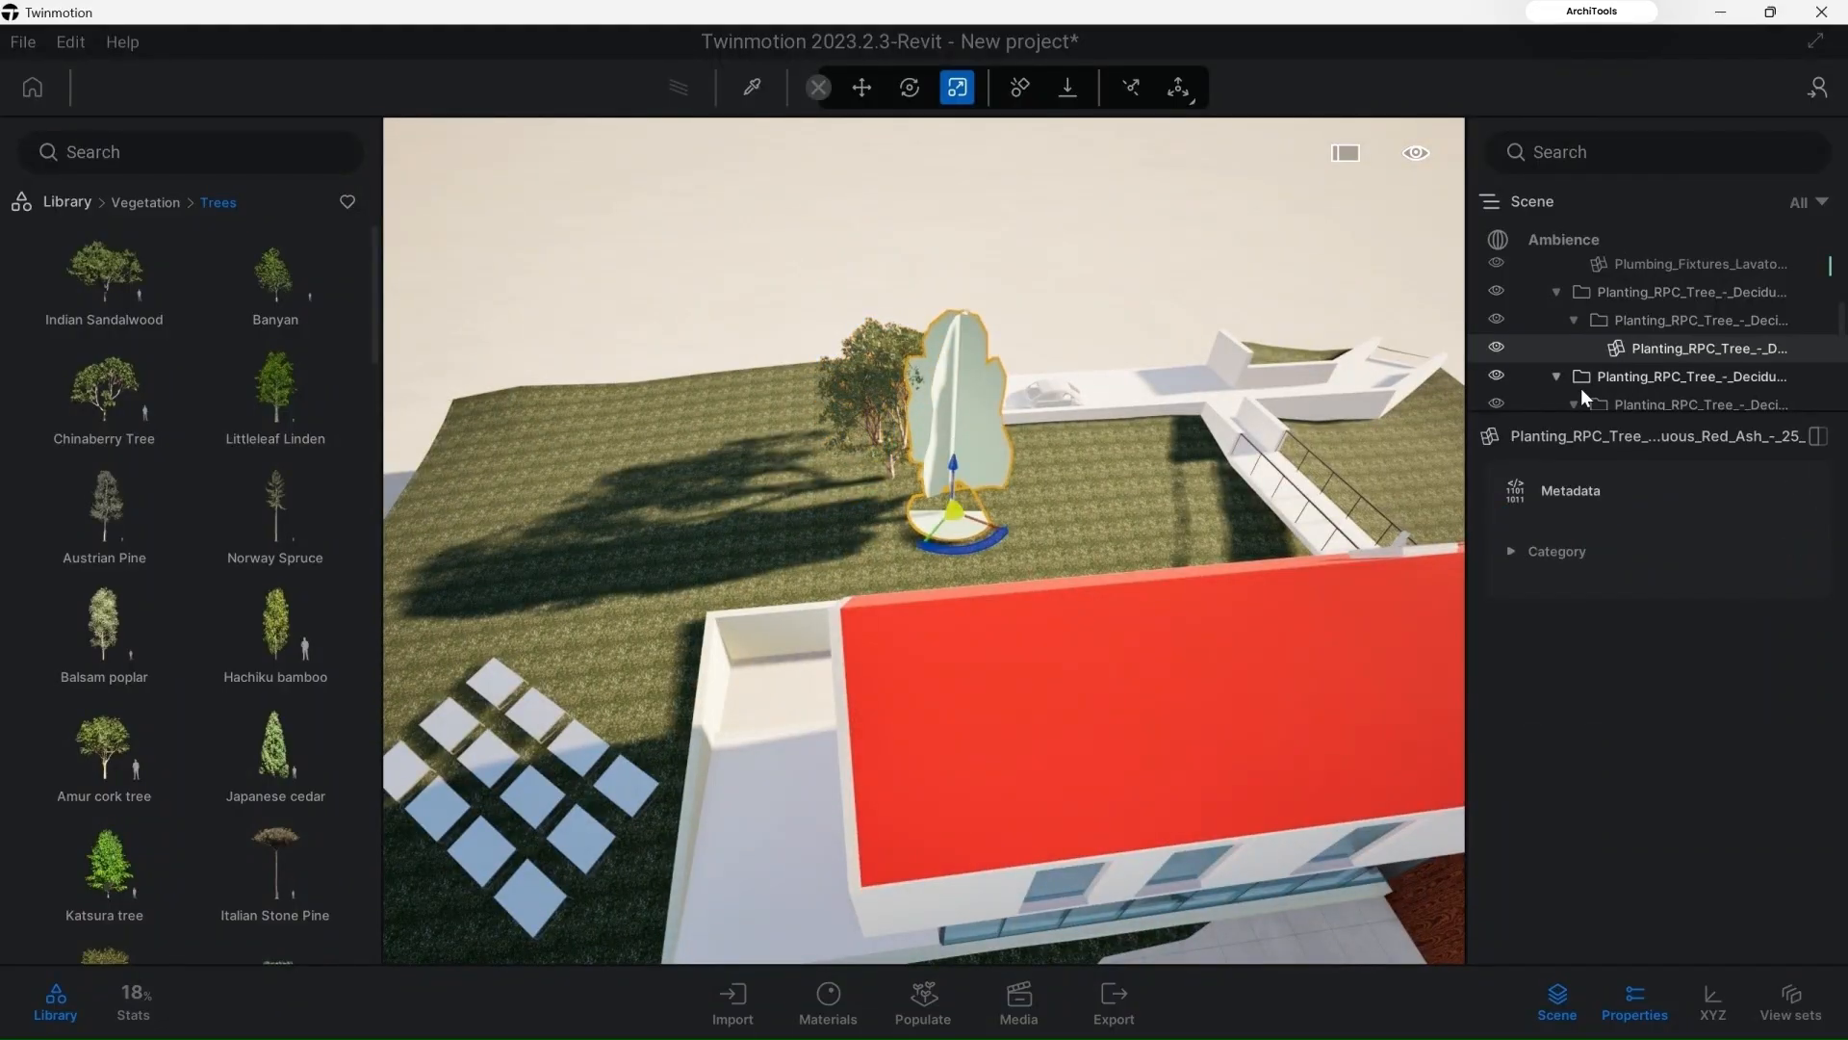
{"action": "left_click", "coordinate": [1814, 351]}
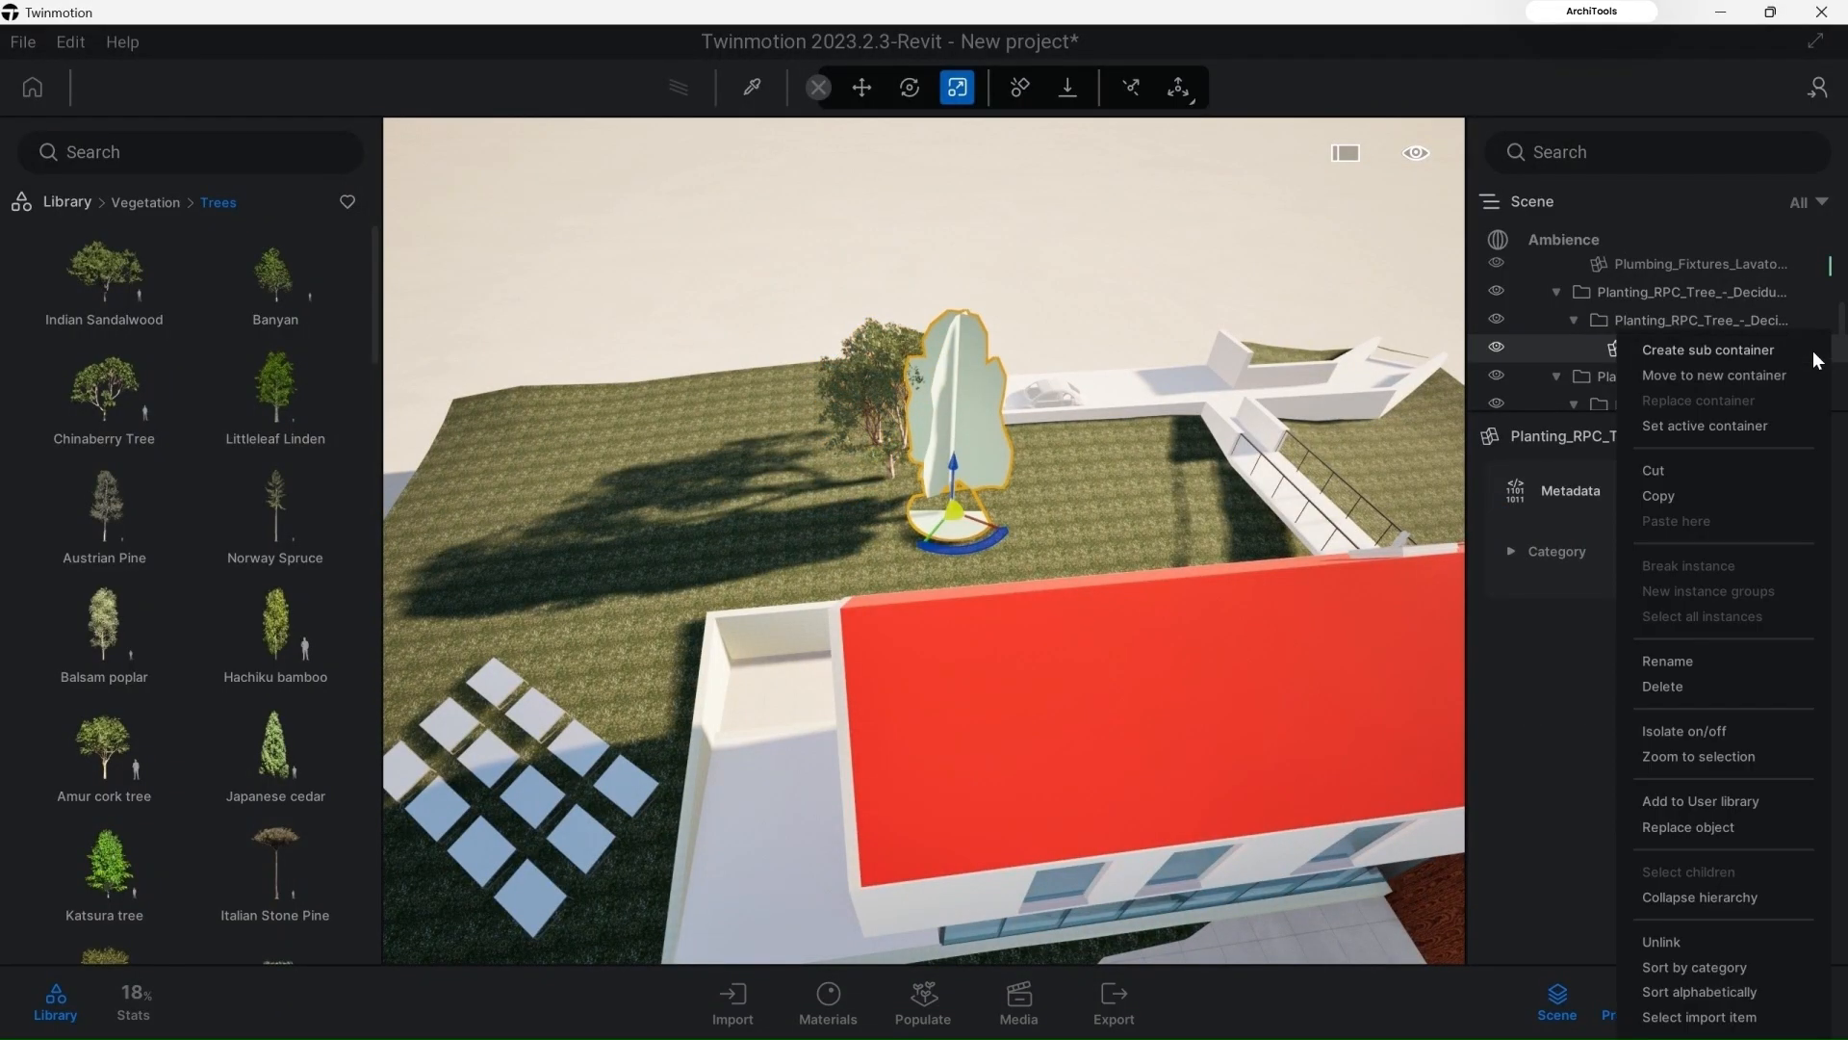
{"action": "left_click", "coordinate": [1686, 827]}
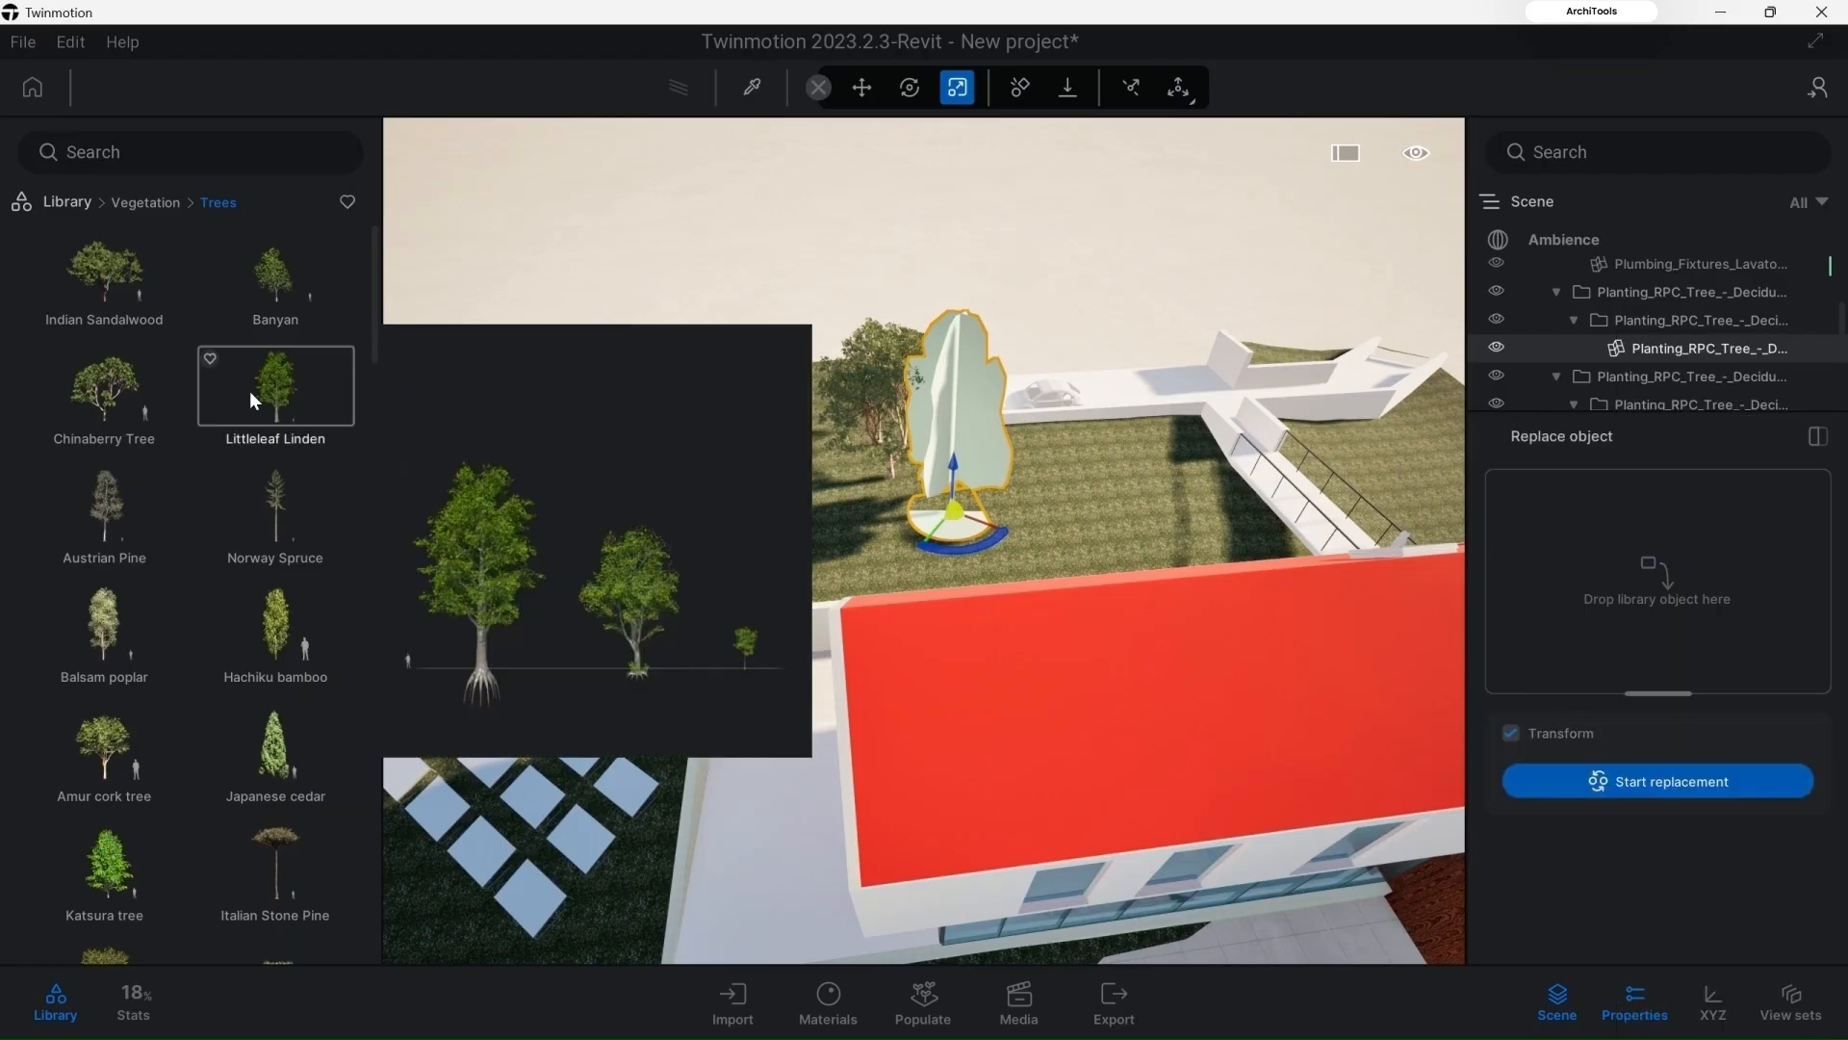
{"action": "left_click_drag", "start_coordinate": [1523, 586], "coordinate": [1557, 568]}
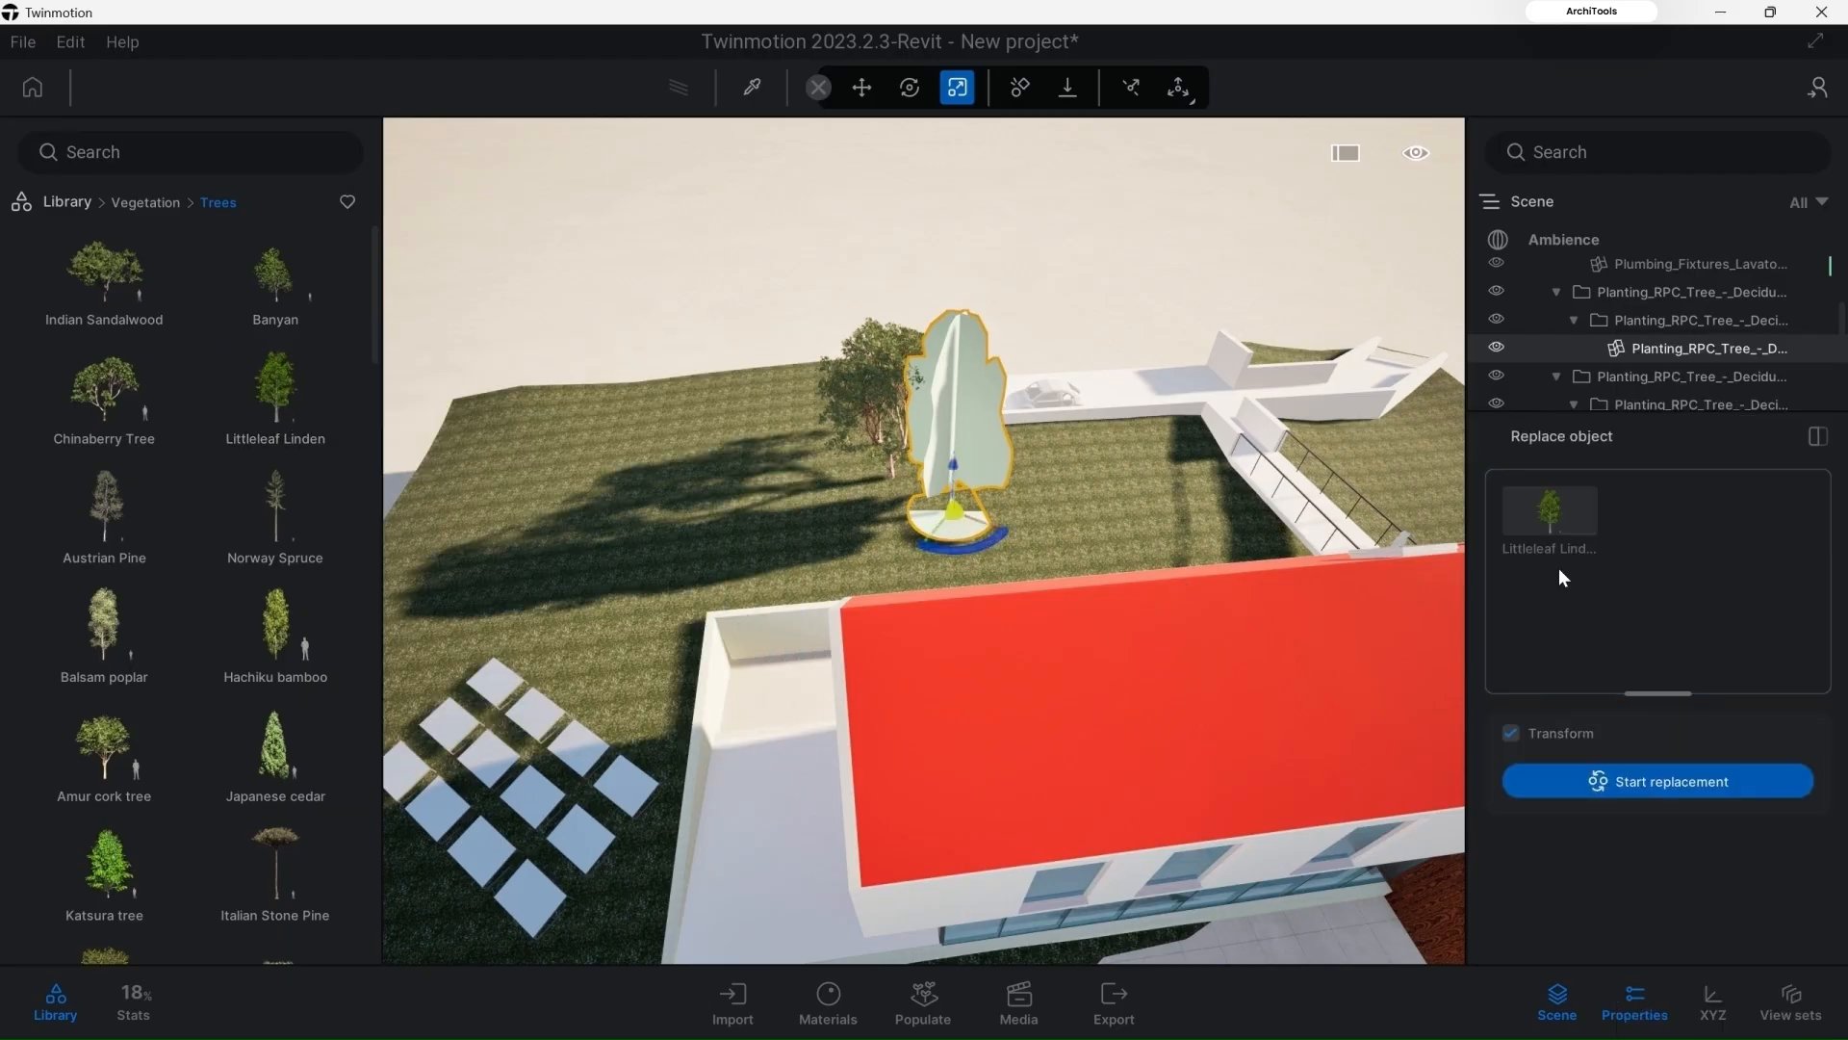
{"action": "left_click", "coordinate": [1658, 780]}
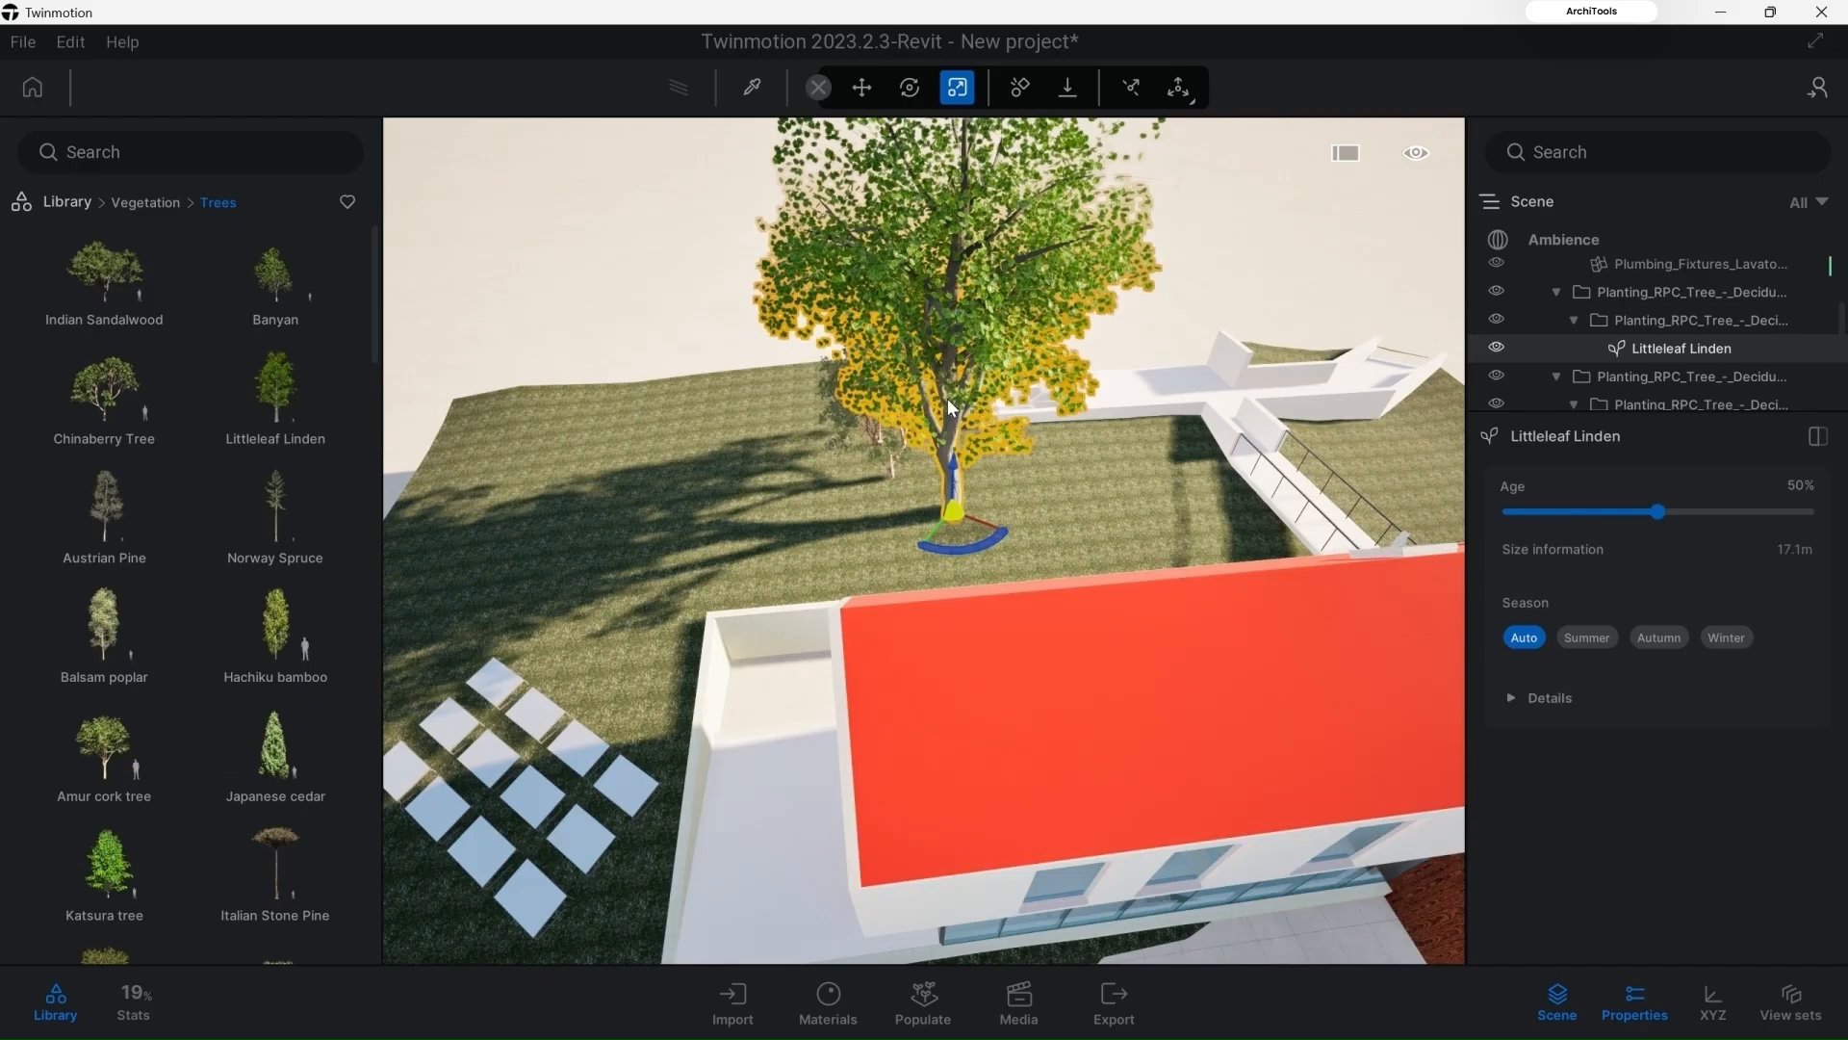
Step: Reduce the Littleleaf Linden's age to 17%
{"action": "scroll", "coordinate": [934, 399], "scroll_direction": "down", "scroll_amount": 6}
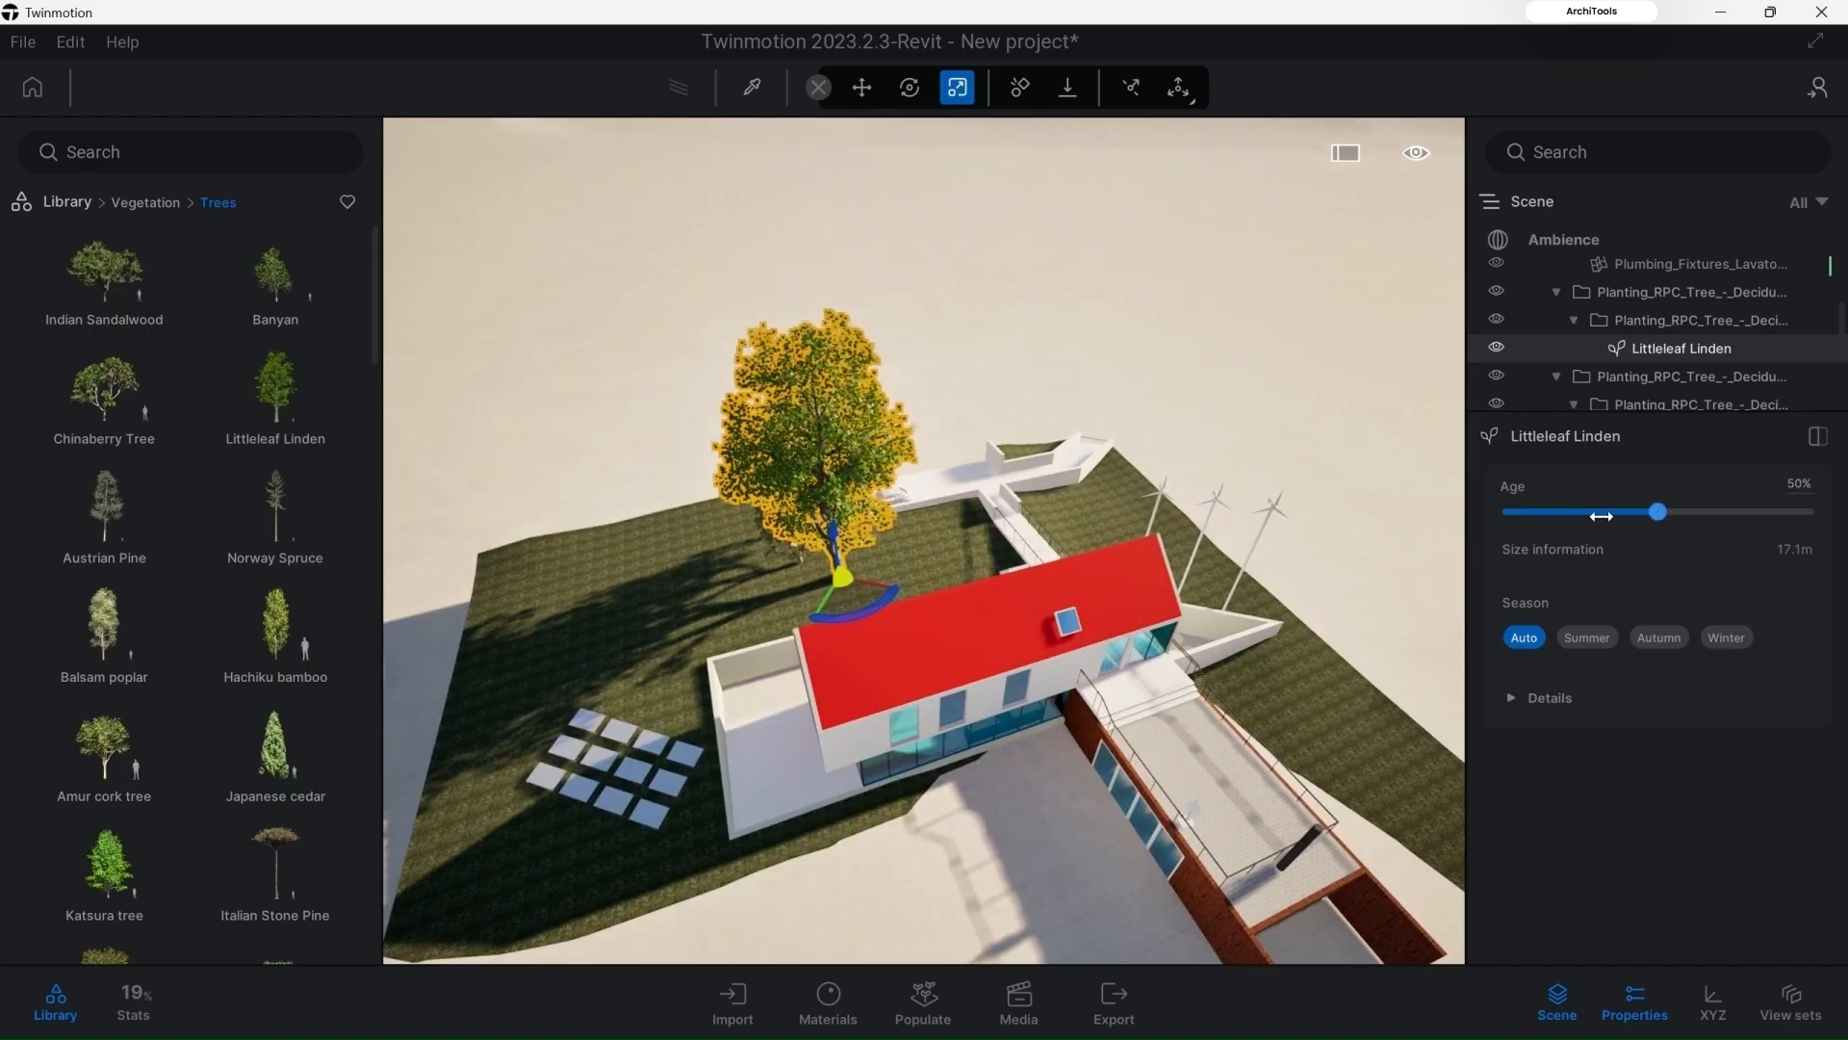
{"action": "left_click_drag", "start_coordinate": [1601, 516], "coordinate": [1559, 512]}
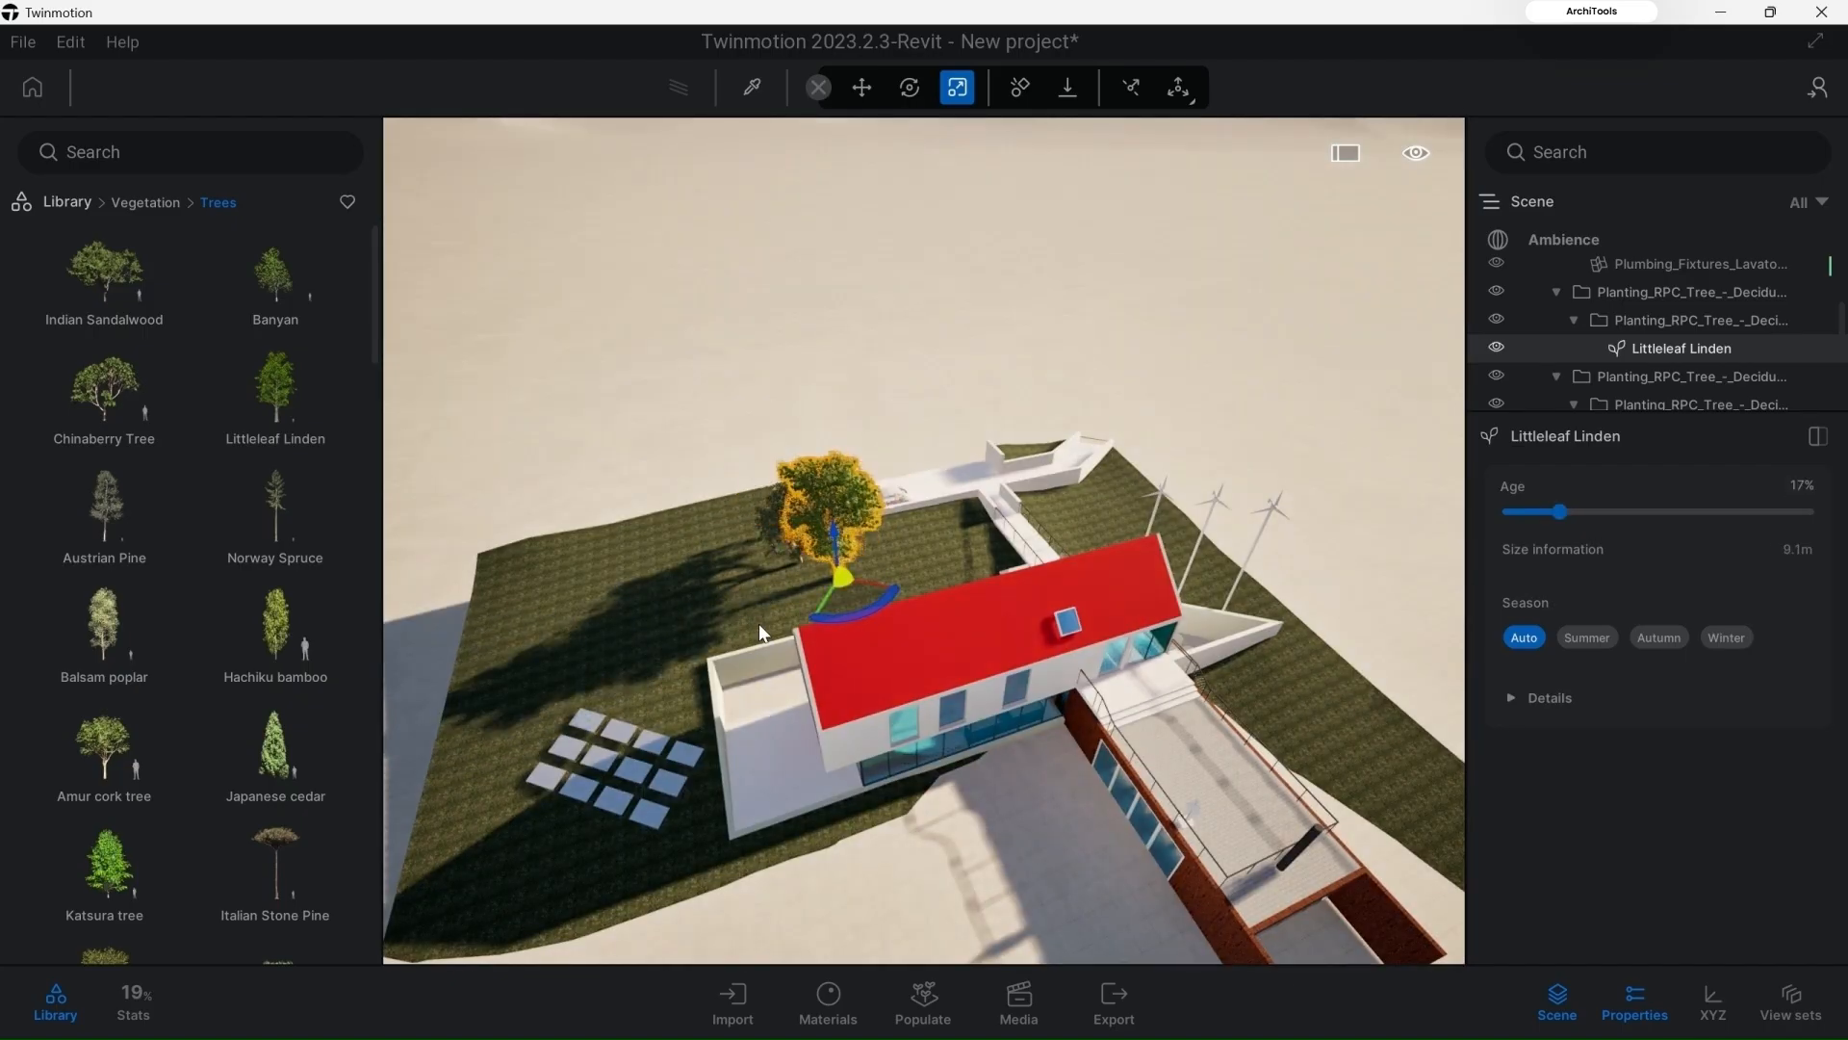
{"action": "scroll", "coordinate": [758, 626], "scroll_direction": "up", "scroll_amount": 2}
{"action": "scroll", "coordinate": [809, 577], "scroll_direction": "down", "scroll_amount": 5}
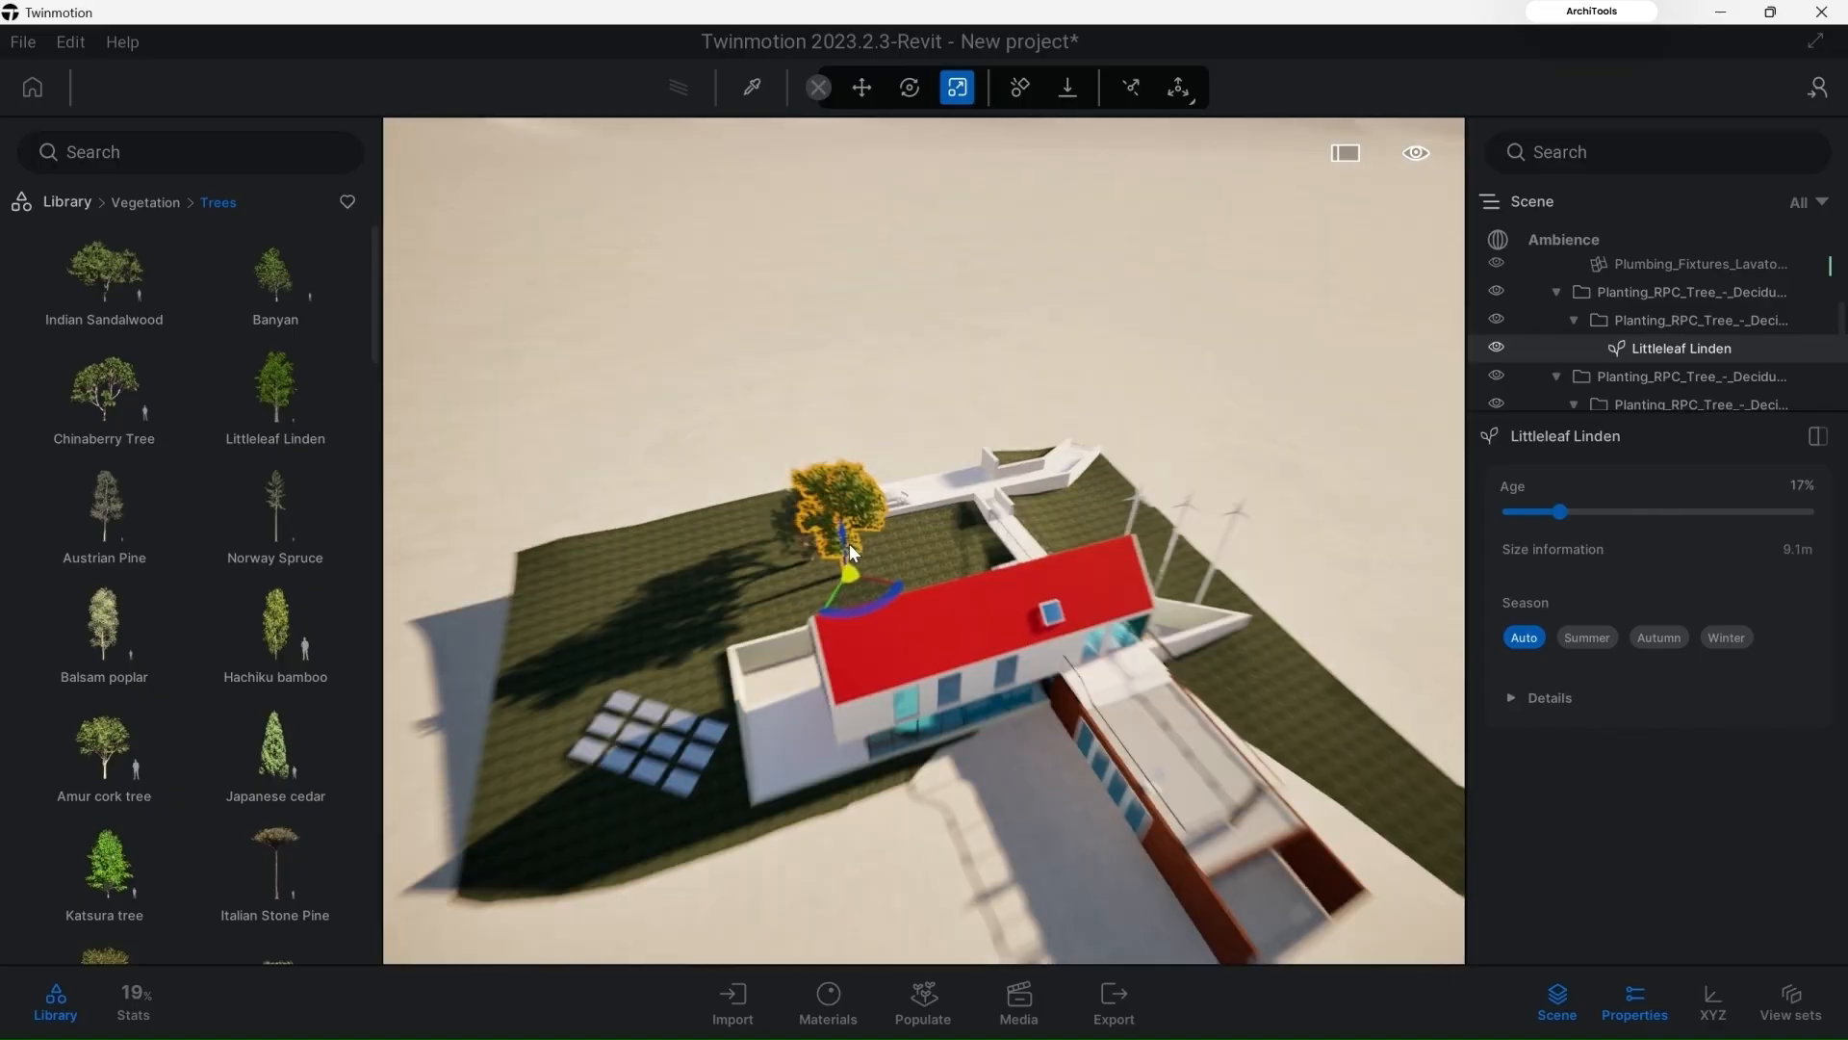
Step: Inspect the house, its trees and the surrounding Starting Ground from several sides and distances
{"action": "right_click_drag", "start_coordinate": [849, 543], "coordinate": [949, 820]}
{"action": "left_click", "coordinate": [920, 845]}
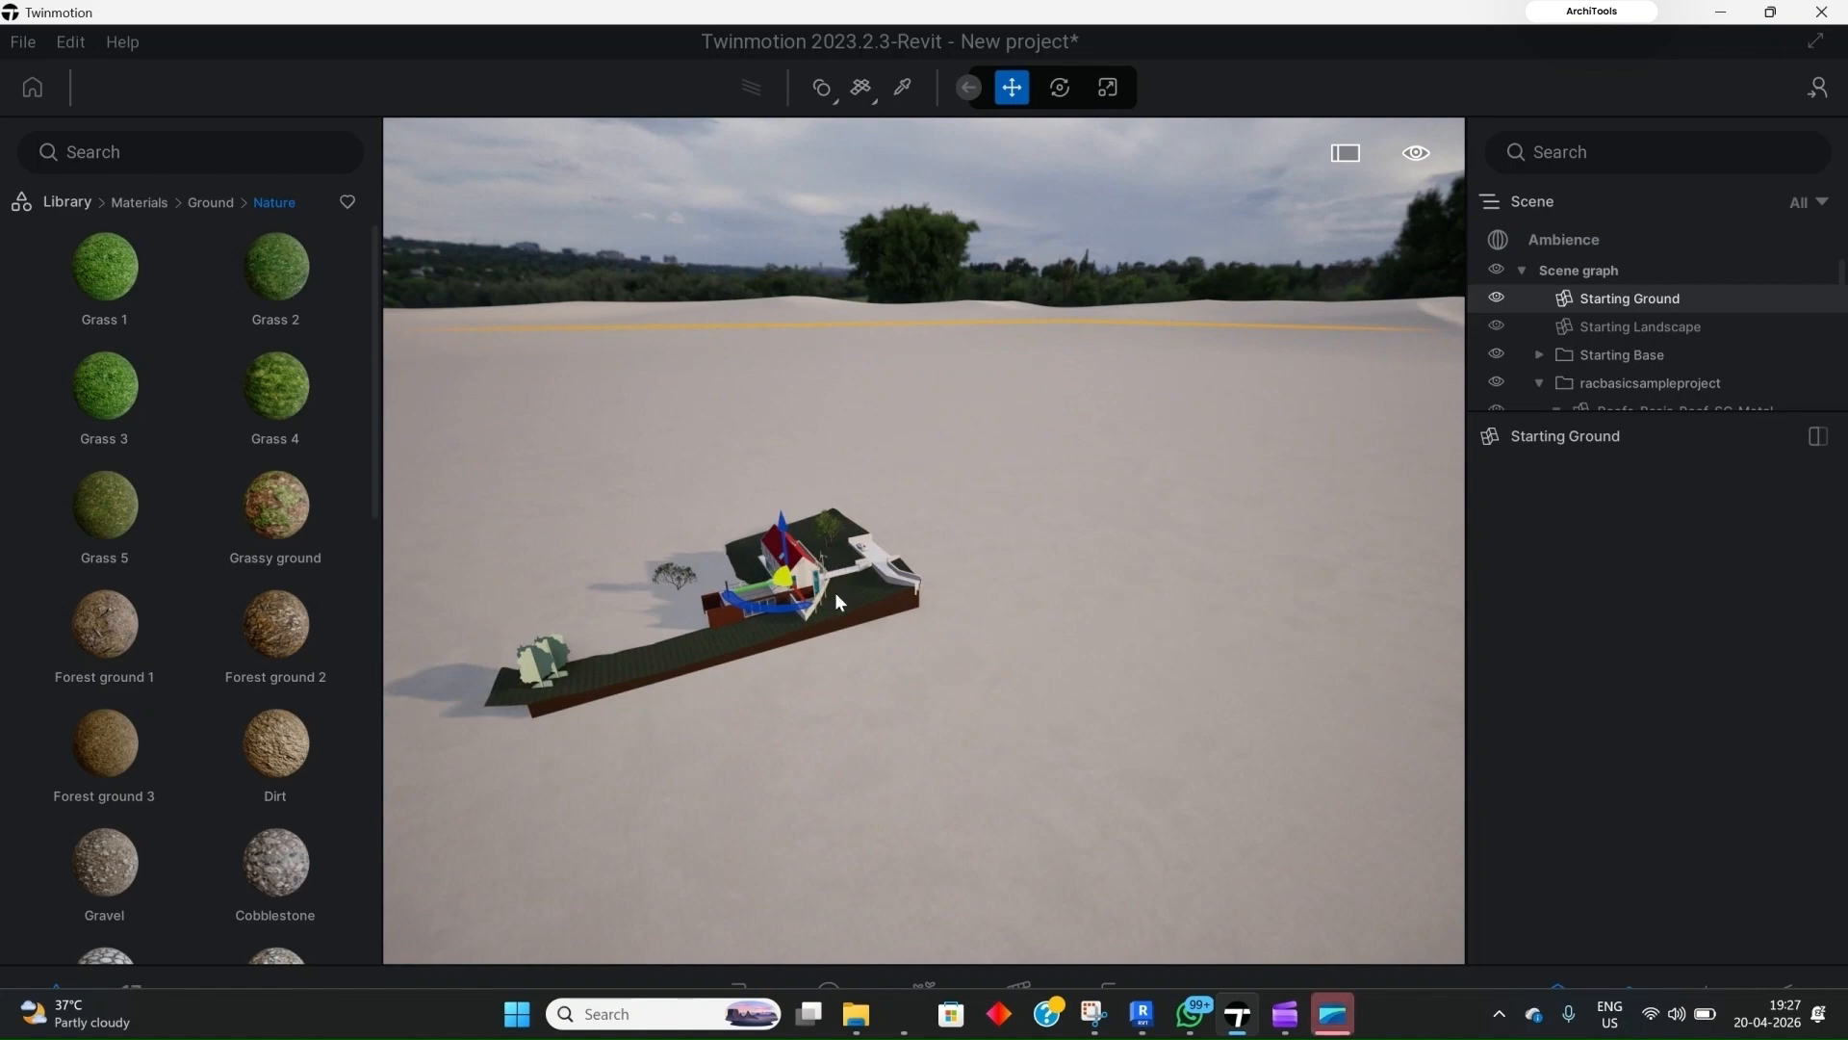
{"action": "right_click_drag", "start_coordinate": [839, 660], "coordinate": [817, 631]}
{"action": "scroll", "coordinate": [908, 541], "scroll_direction": "up", "scroll_amount": 5}
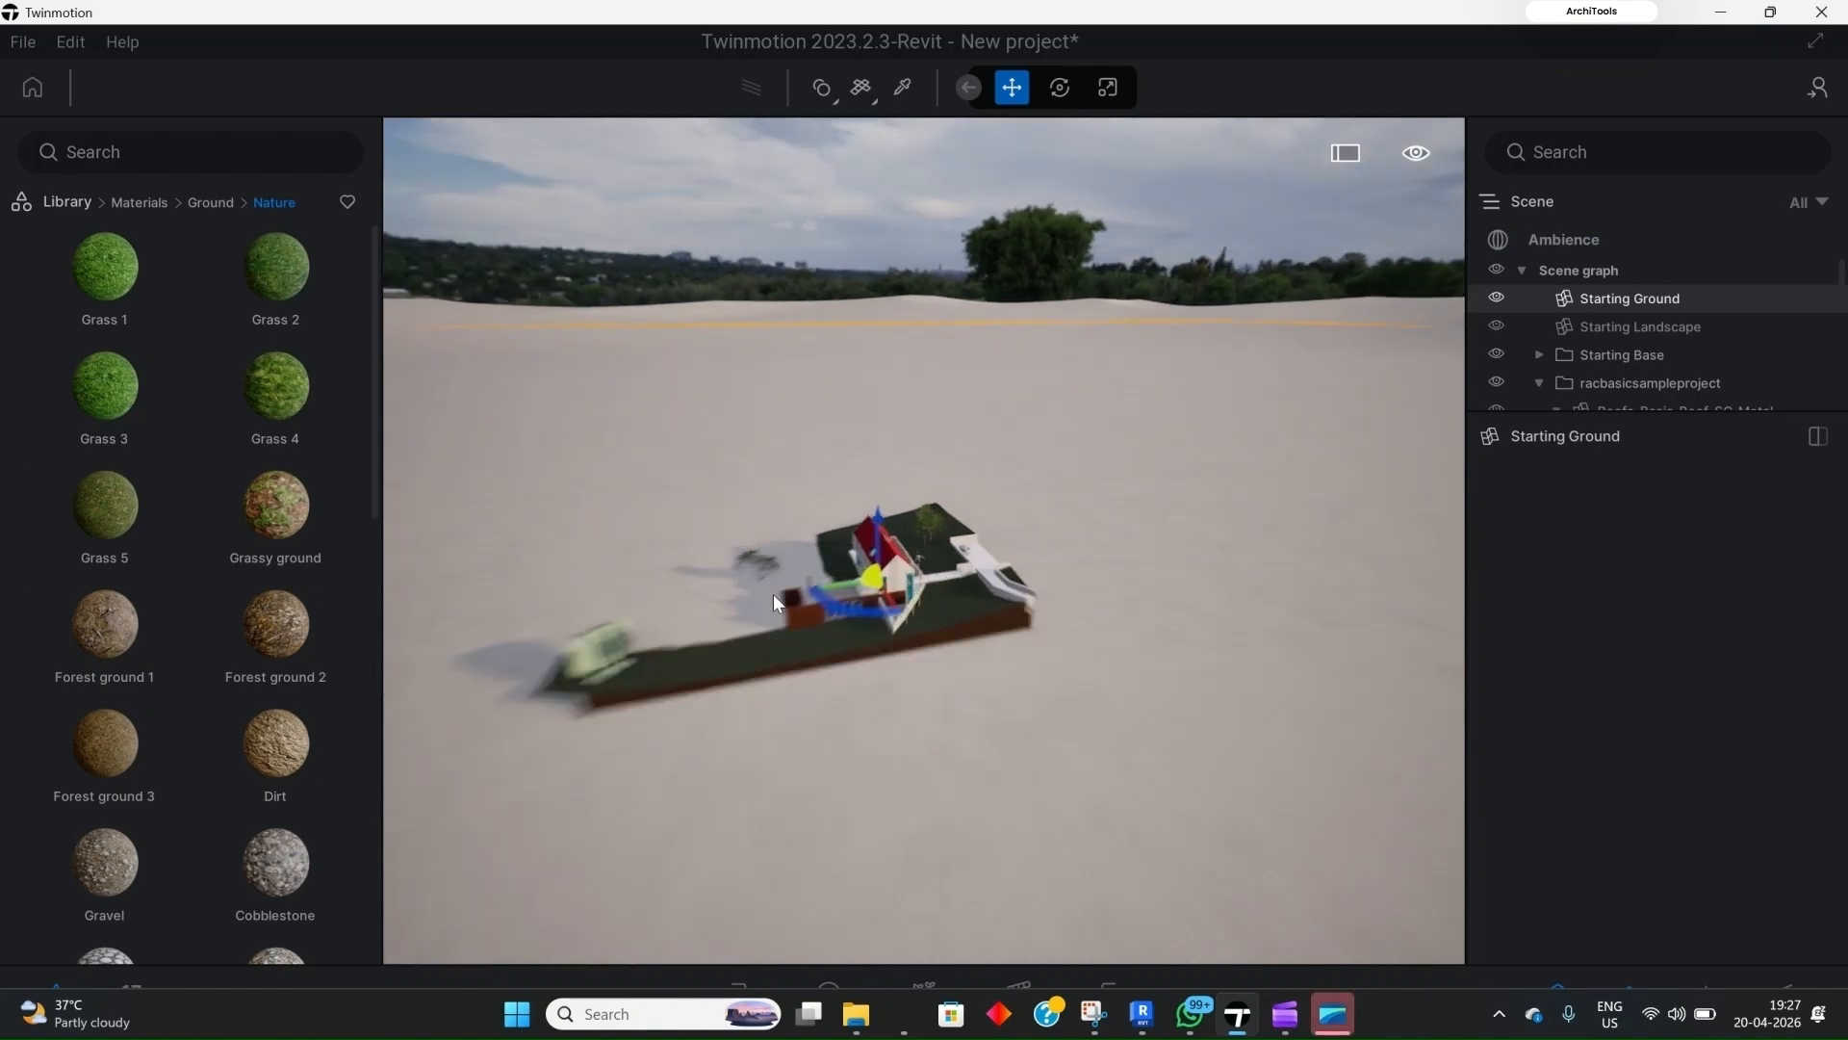
{"action": "right_click_drag", "start_coordinate": [908, 541], "coordinate": [649, 573]}
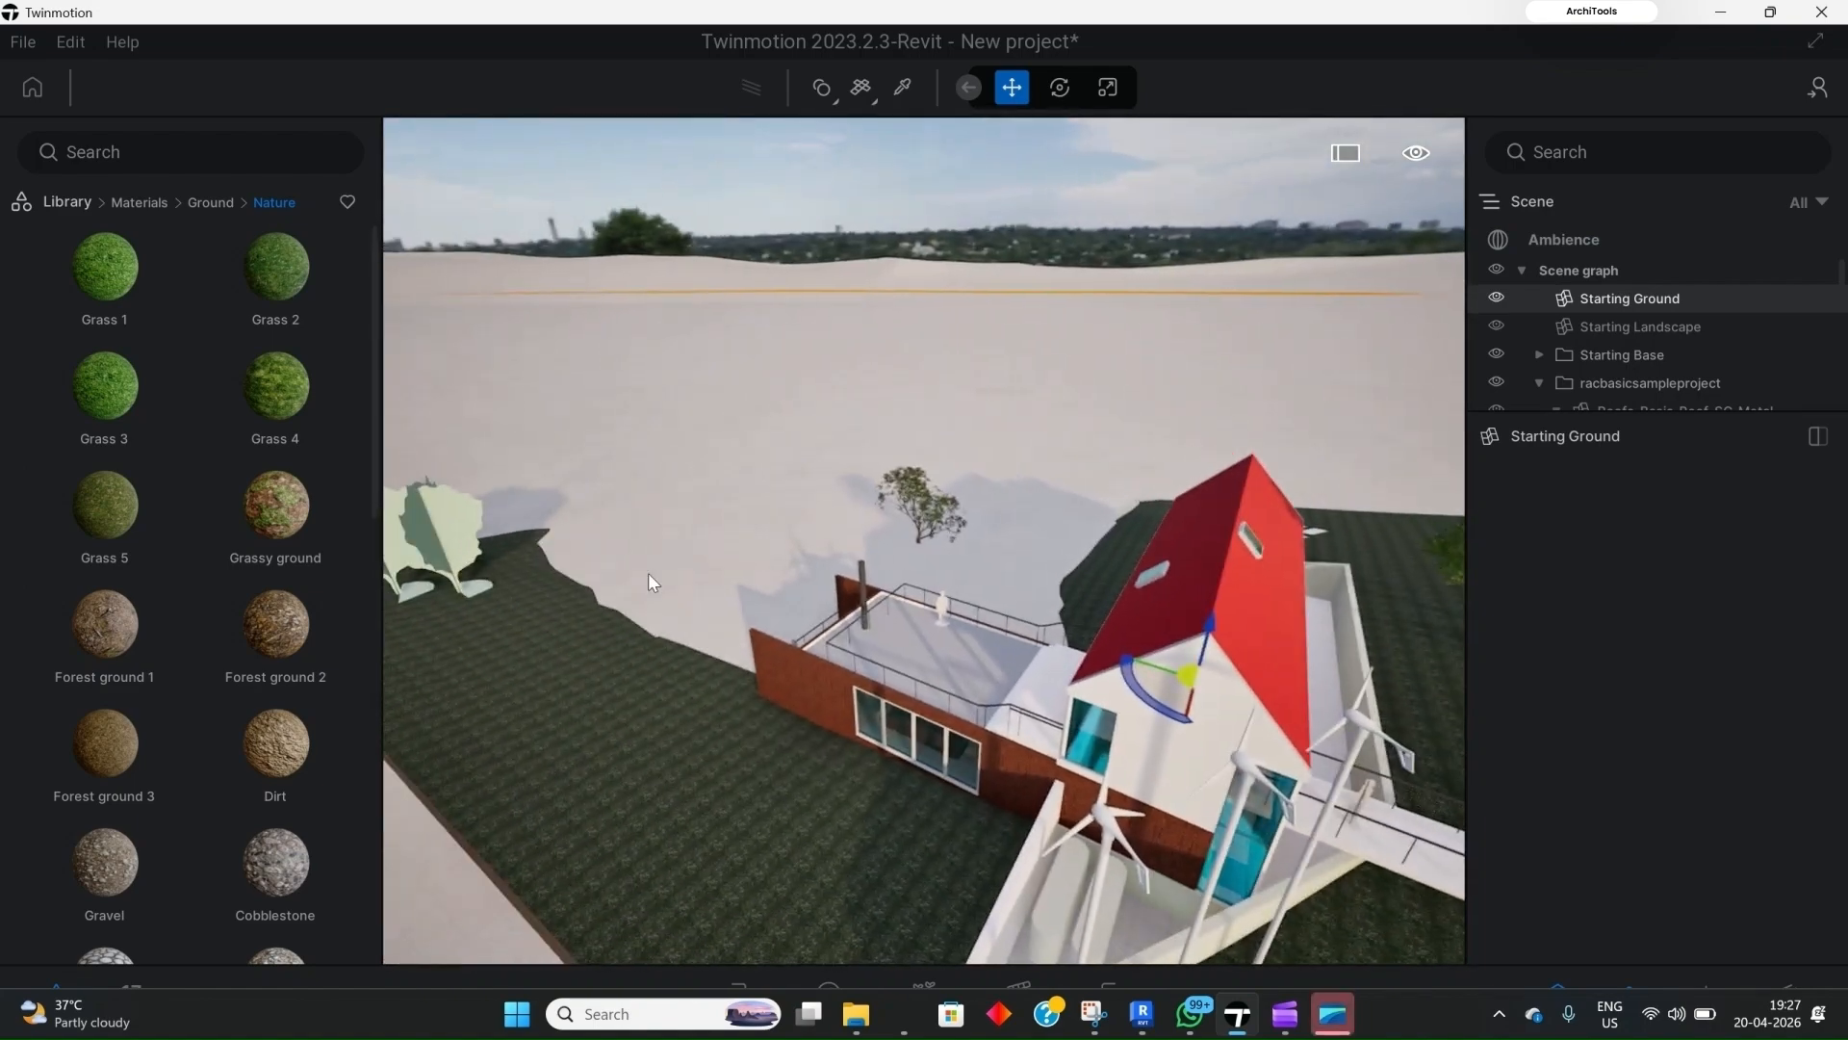
{"action": "scroll", "coordinate": [840, 499], "scroll_direction": "down", "scroll_amount": 5}
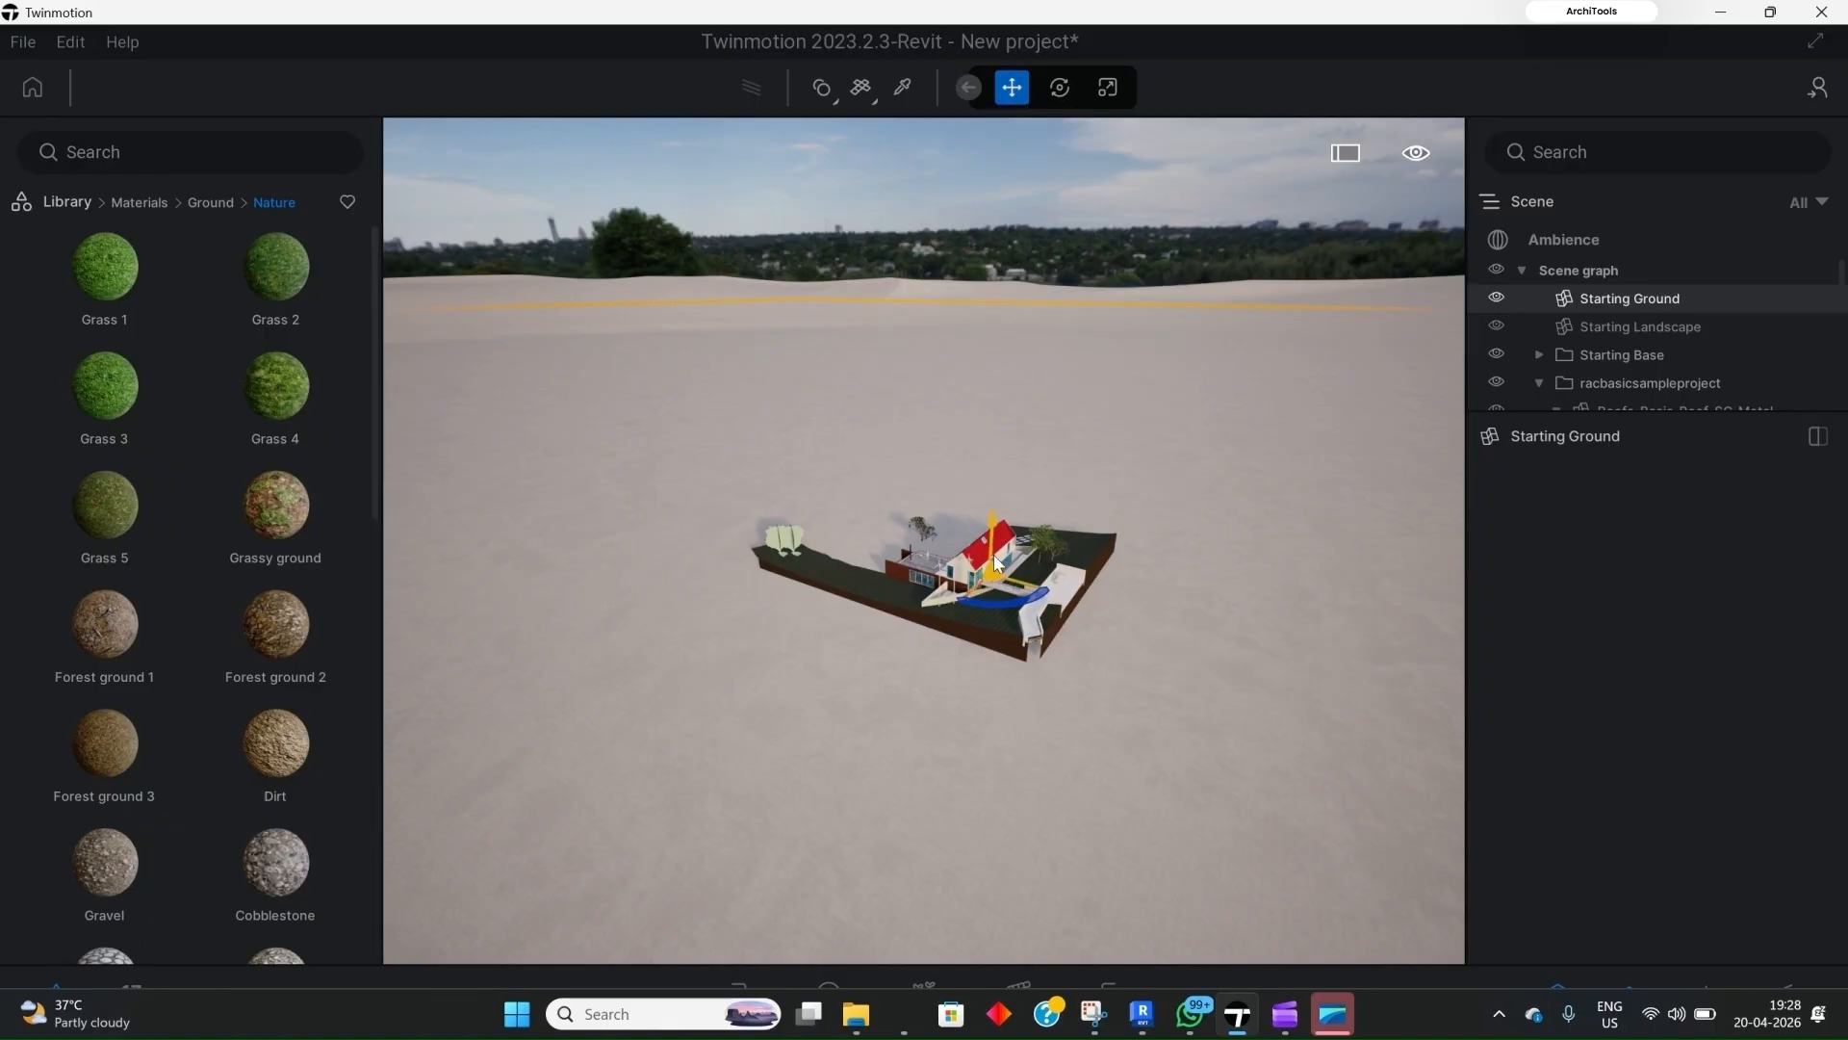
Step: Lower the Starting Ground vertically until the site's earth base stands clear above it, then deselect it
{"action": "left_click", "coordinate": [994, 522]}
{"action": "type", "text": "8075"}
{"action": "left_click_drag", "start_coordinate": [992, 512], "coordinate": [985, 547]}
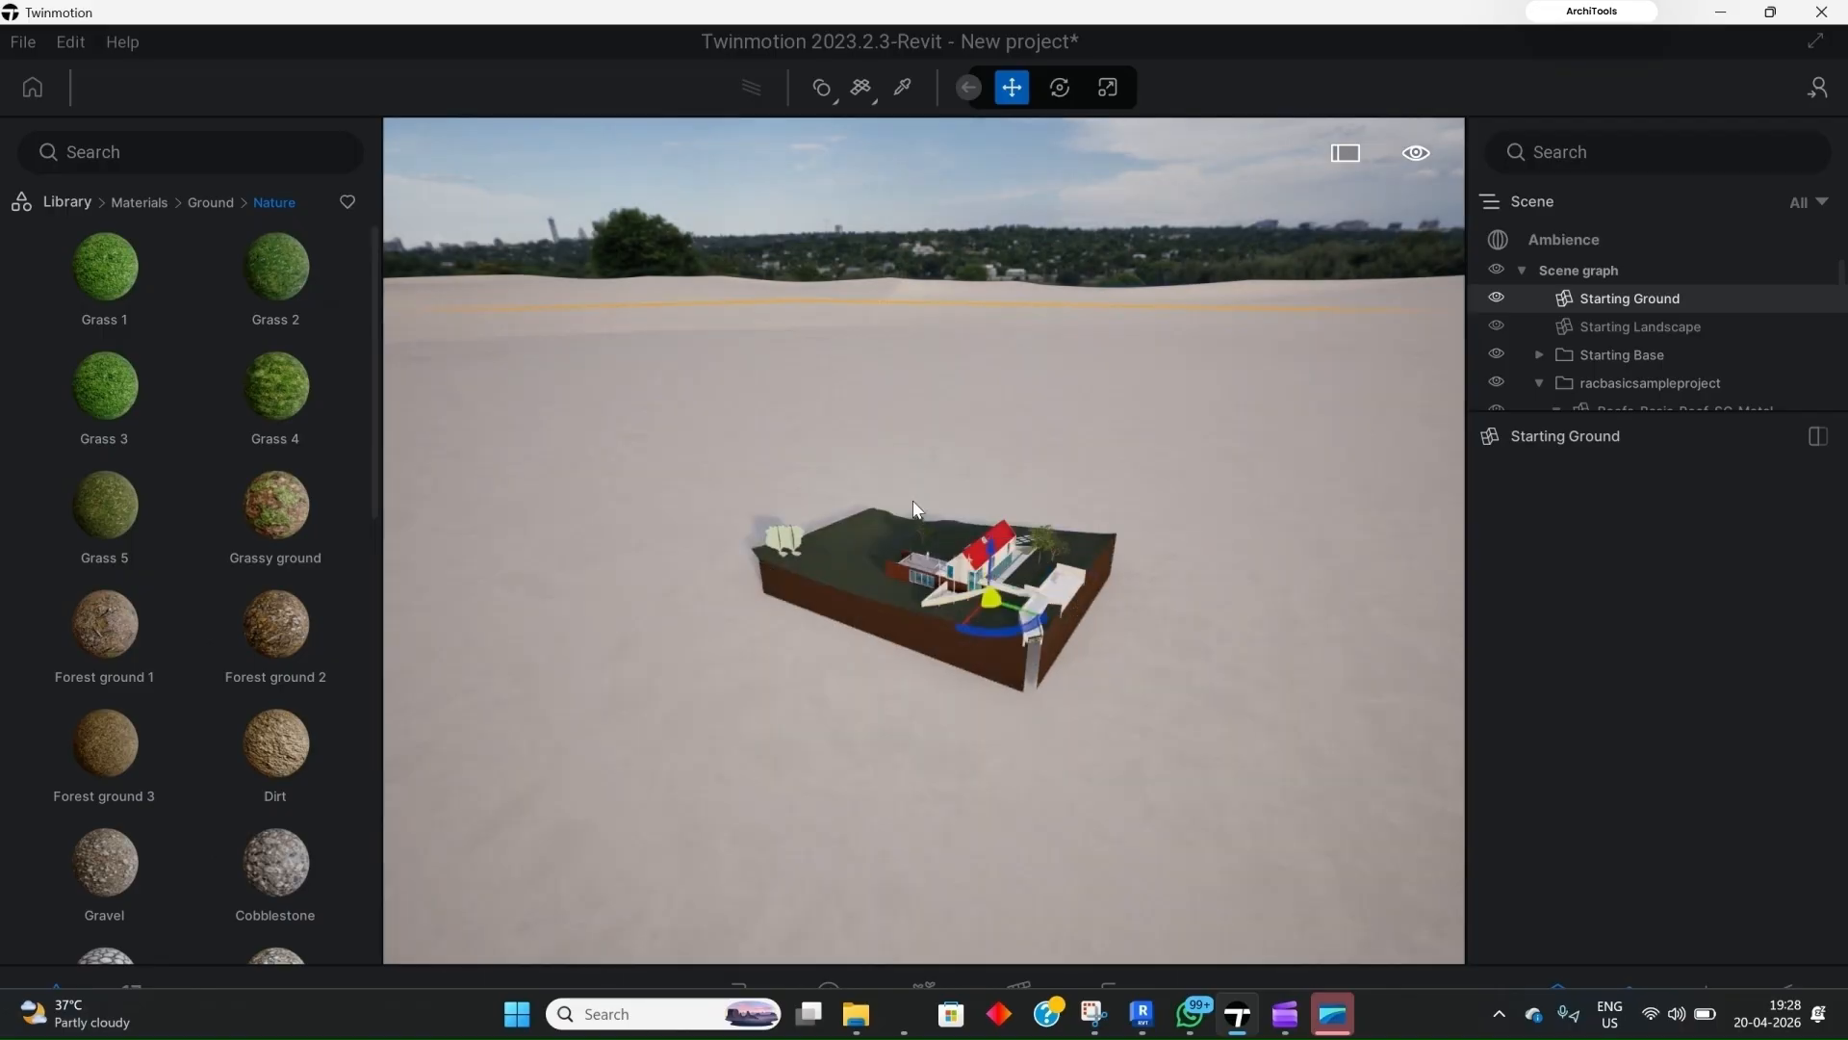
{"action": "scroll", "coordinate": [768, 499], "scroll_direction": "up", "scroll_amount": 5}
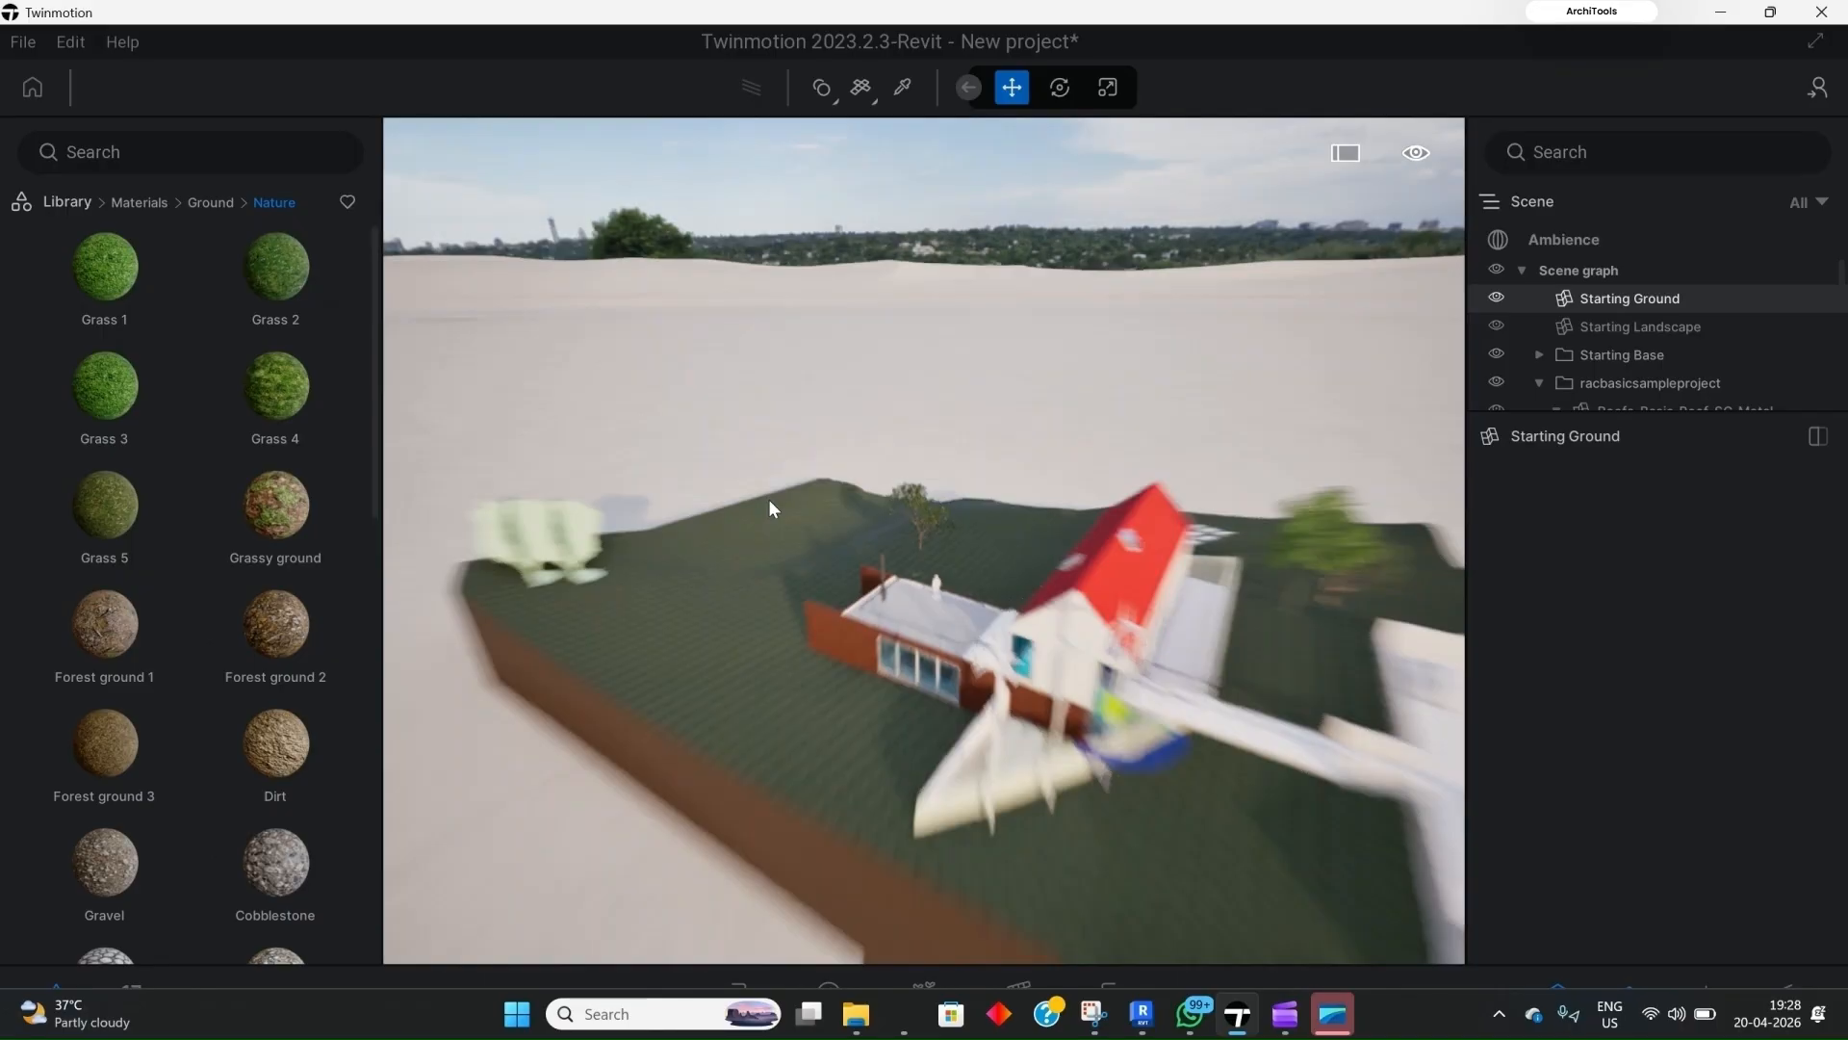
{"action": "scroll", "coordinate": [768, 499], "scroll_direction": "up", "scroll_amount": 2}
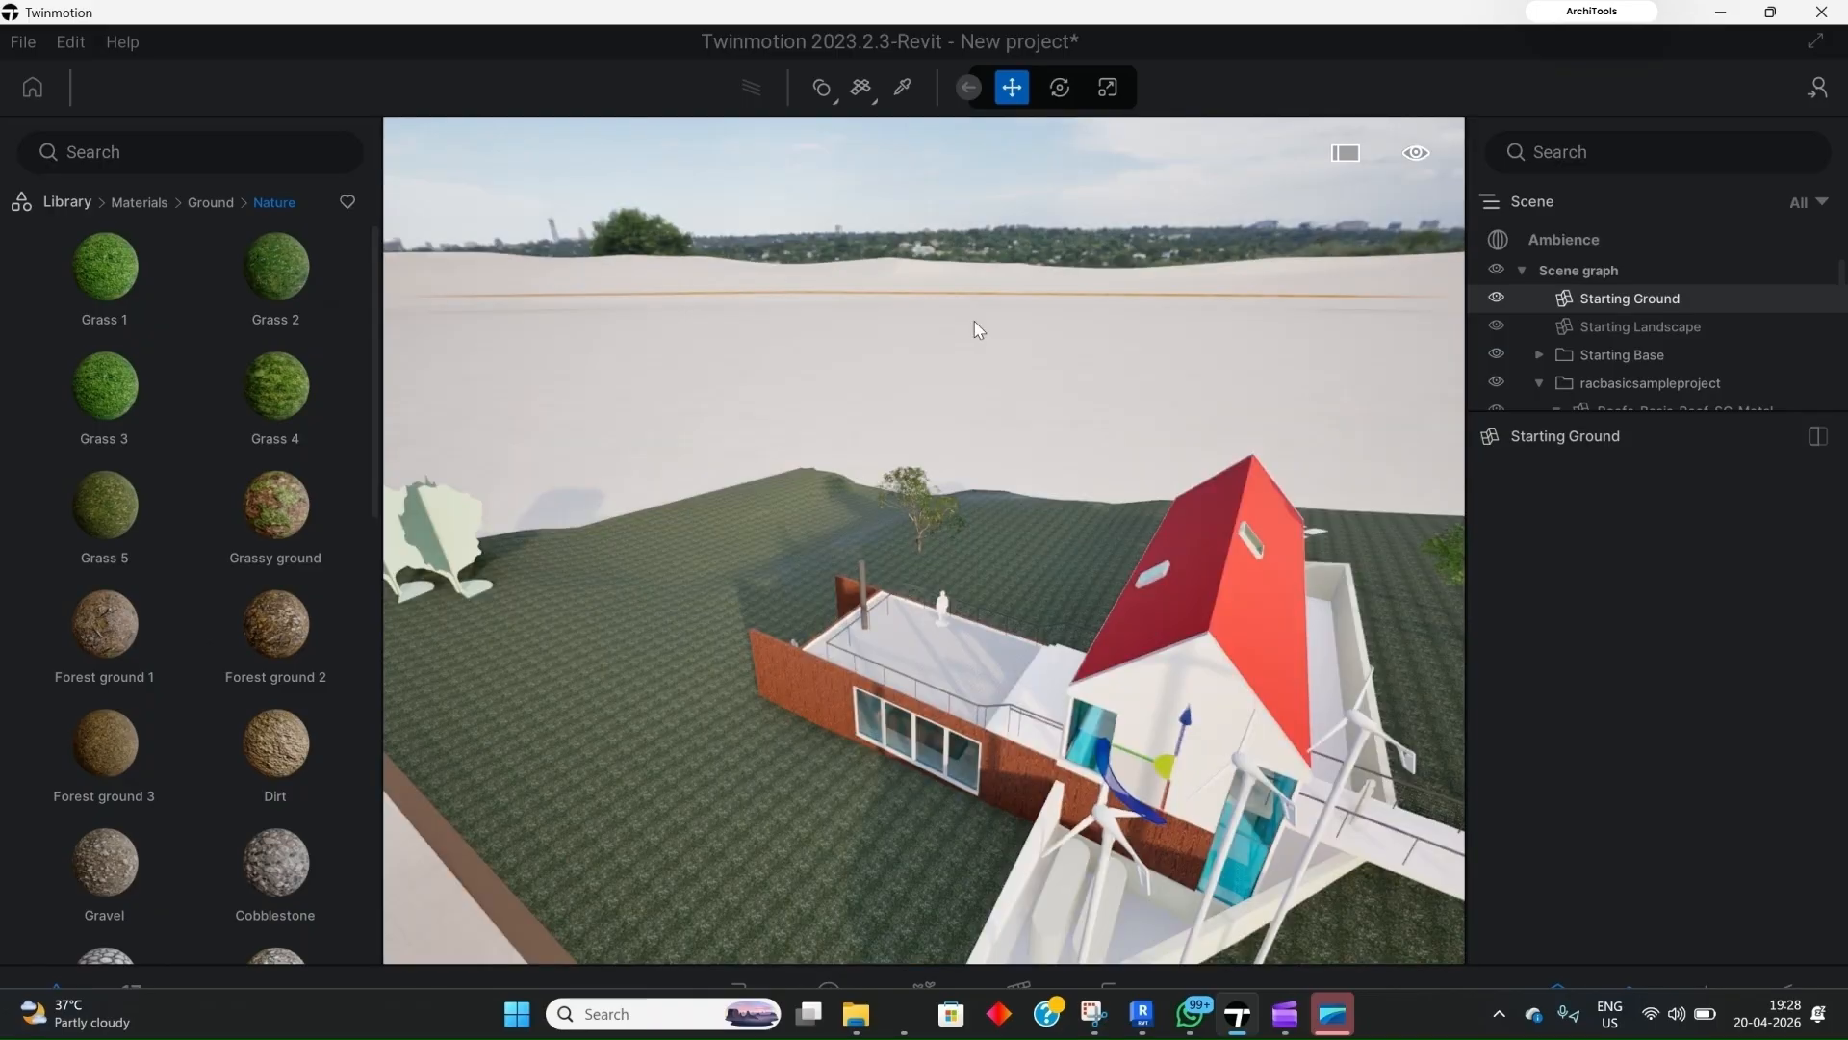
{"action": "scroll", "coordinate": [974, 321], "scroll_direction": "down", "scroll_amount": 5}
{"action": "left_click", "coordinate": [976, 177]}
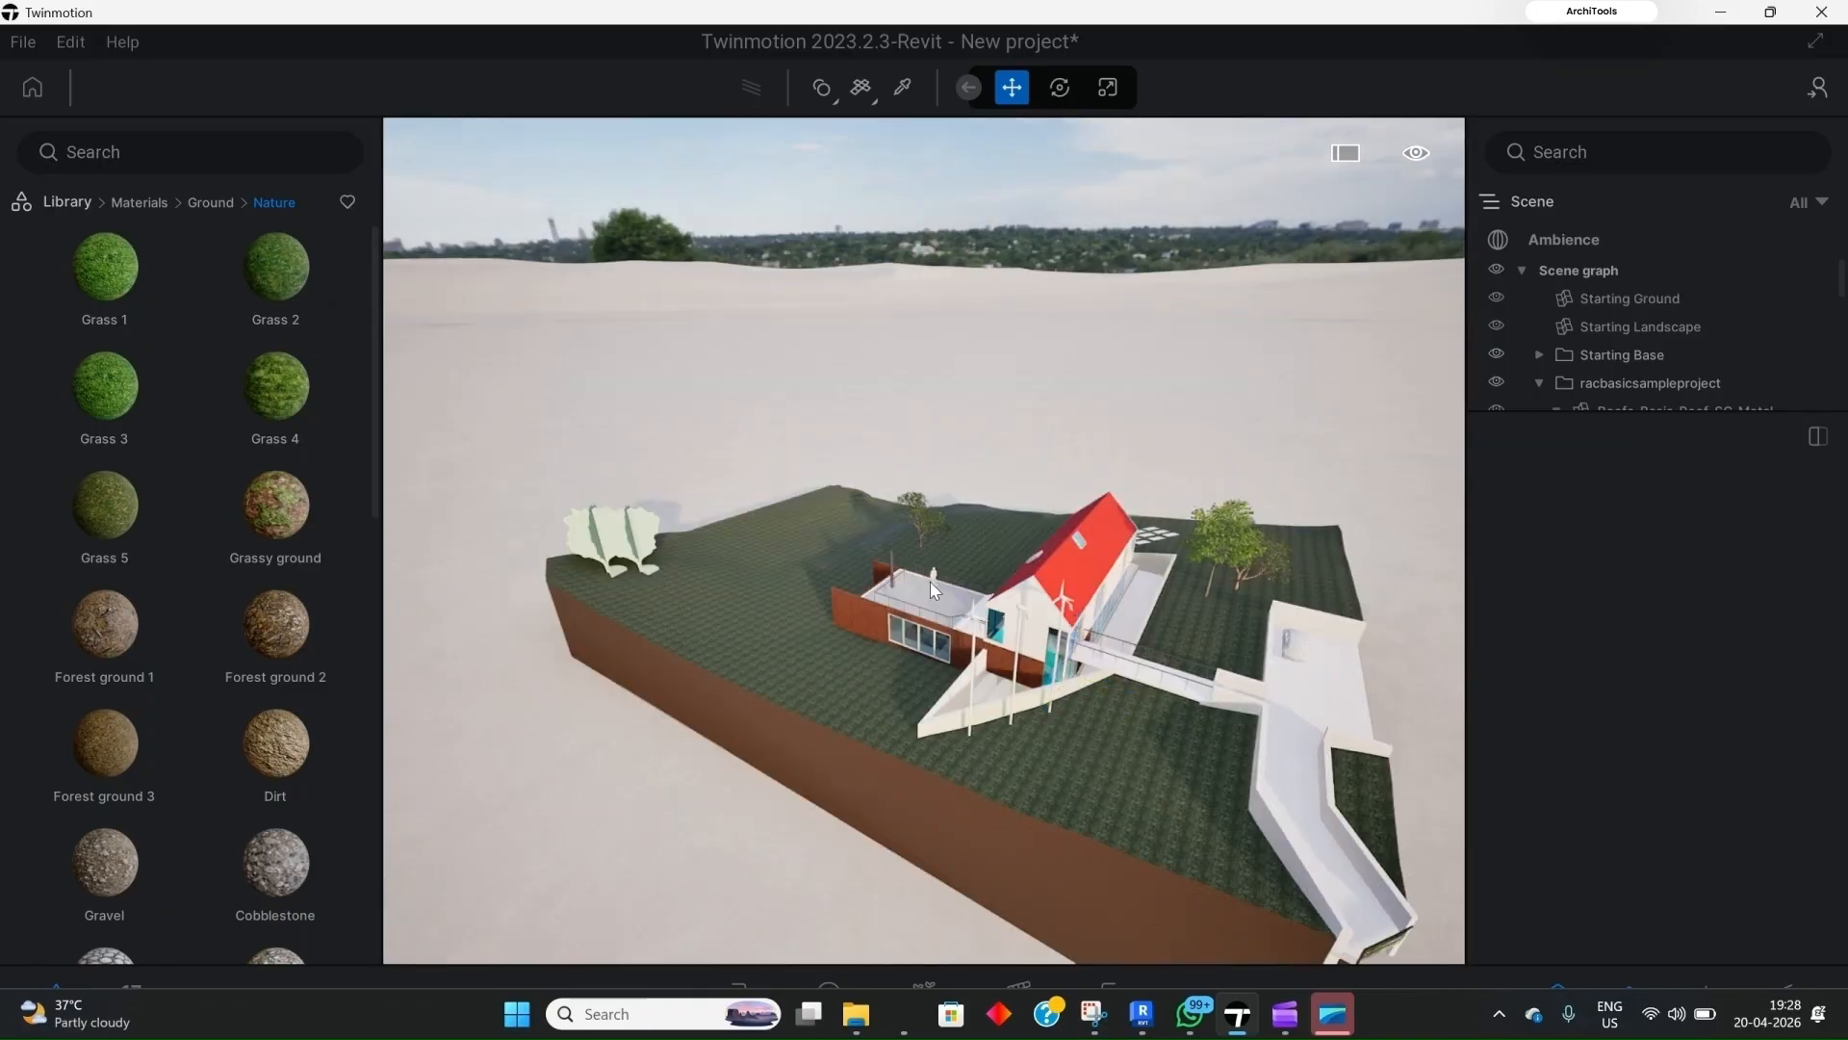
Step: Examine the raised site, its exposed sides and the surrounding ground from several angles and distances
{"action": "right_click_drag", "start_coordinate": [976, 177], "coordinate": [1047, 261]}
{"action": "scroll", "coordinate": [1076, 431], "scroll_direction": "up", "scroll_amount": 3}
{"action": "scroll", "coordinate": [772, 487], "scroll_direction": "down", "scroll_amount": 4}
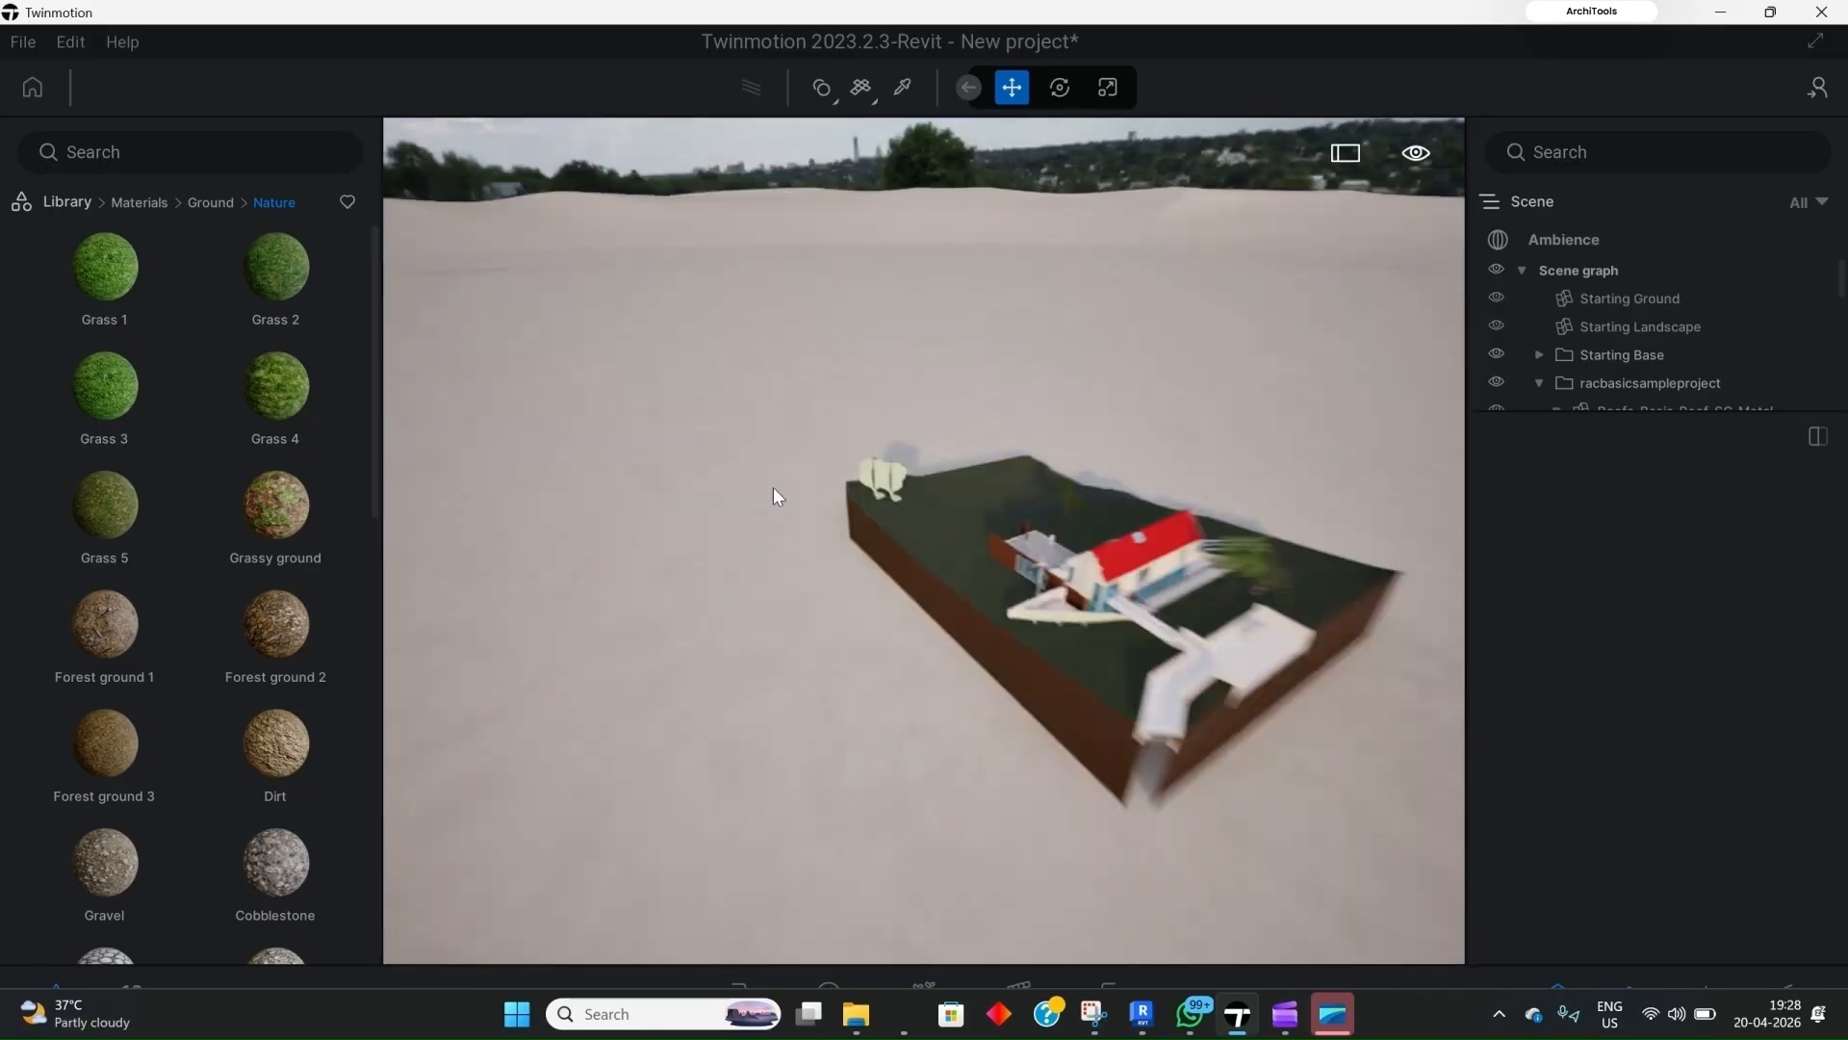
{"action": "scroll", "coordinate": [855, 320], "scroll_direction": "up", "scroll_amount": 4}
{"action": "right_click_drag", "start_coordinate": [855, 320], "coordinate": [851, 146]}
{"action": "scroll", "coordinate": [893, 329], "scroll_direction": "up", "scroll_amount": 4}
{"action": "scroll", "coordinate": [893, 329], "scroll_direction": "down", "scroll_amount": 4}
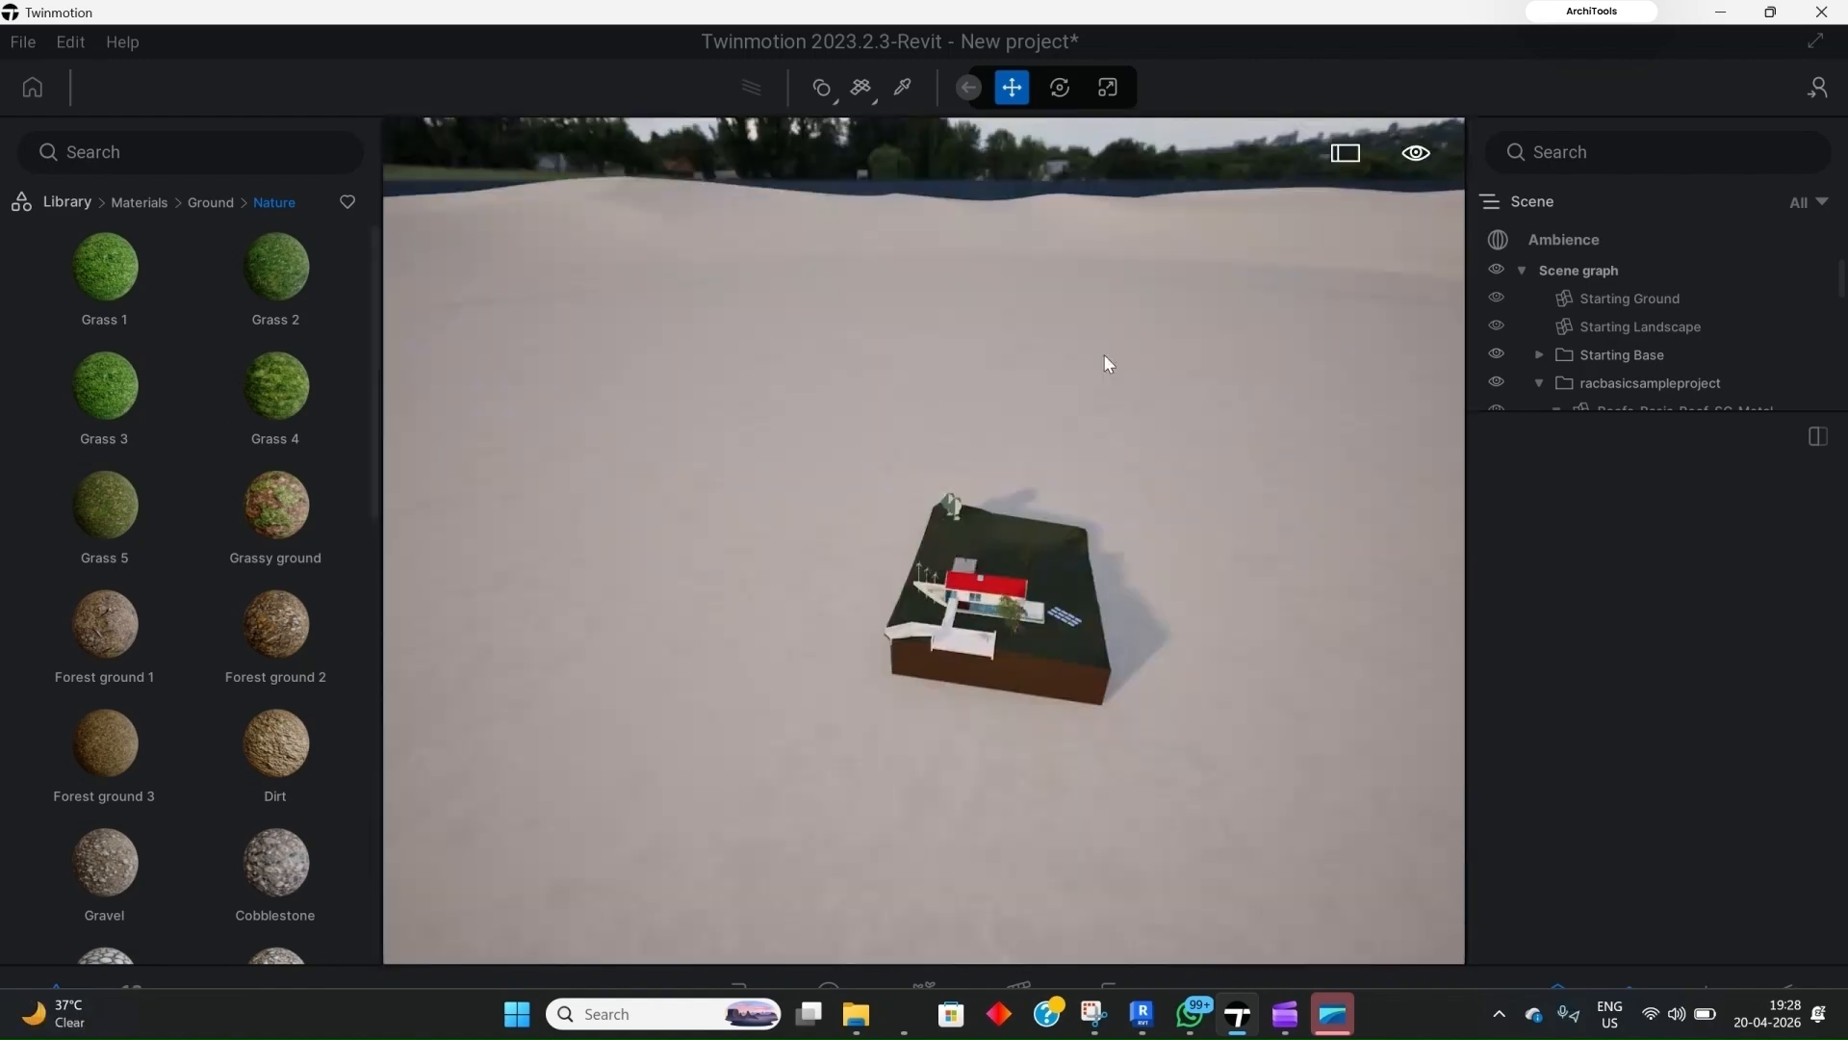
{"action": "scroll", "coordinate": [1105, 358], "scroll_direction": "up", "scroll_amount": 3}
{"action": "right_click_drag", "start_coordinate": [1153, 291], "coordinate": [1242, 288]}
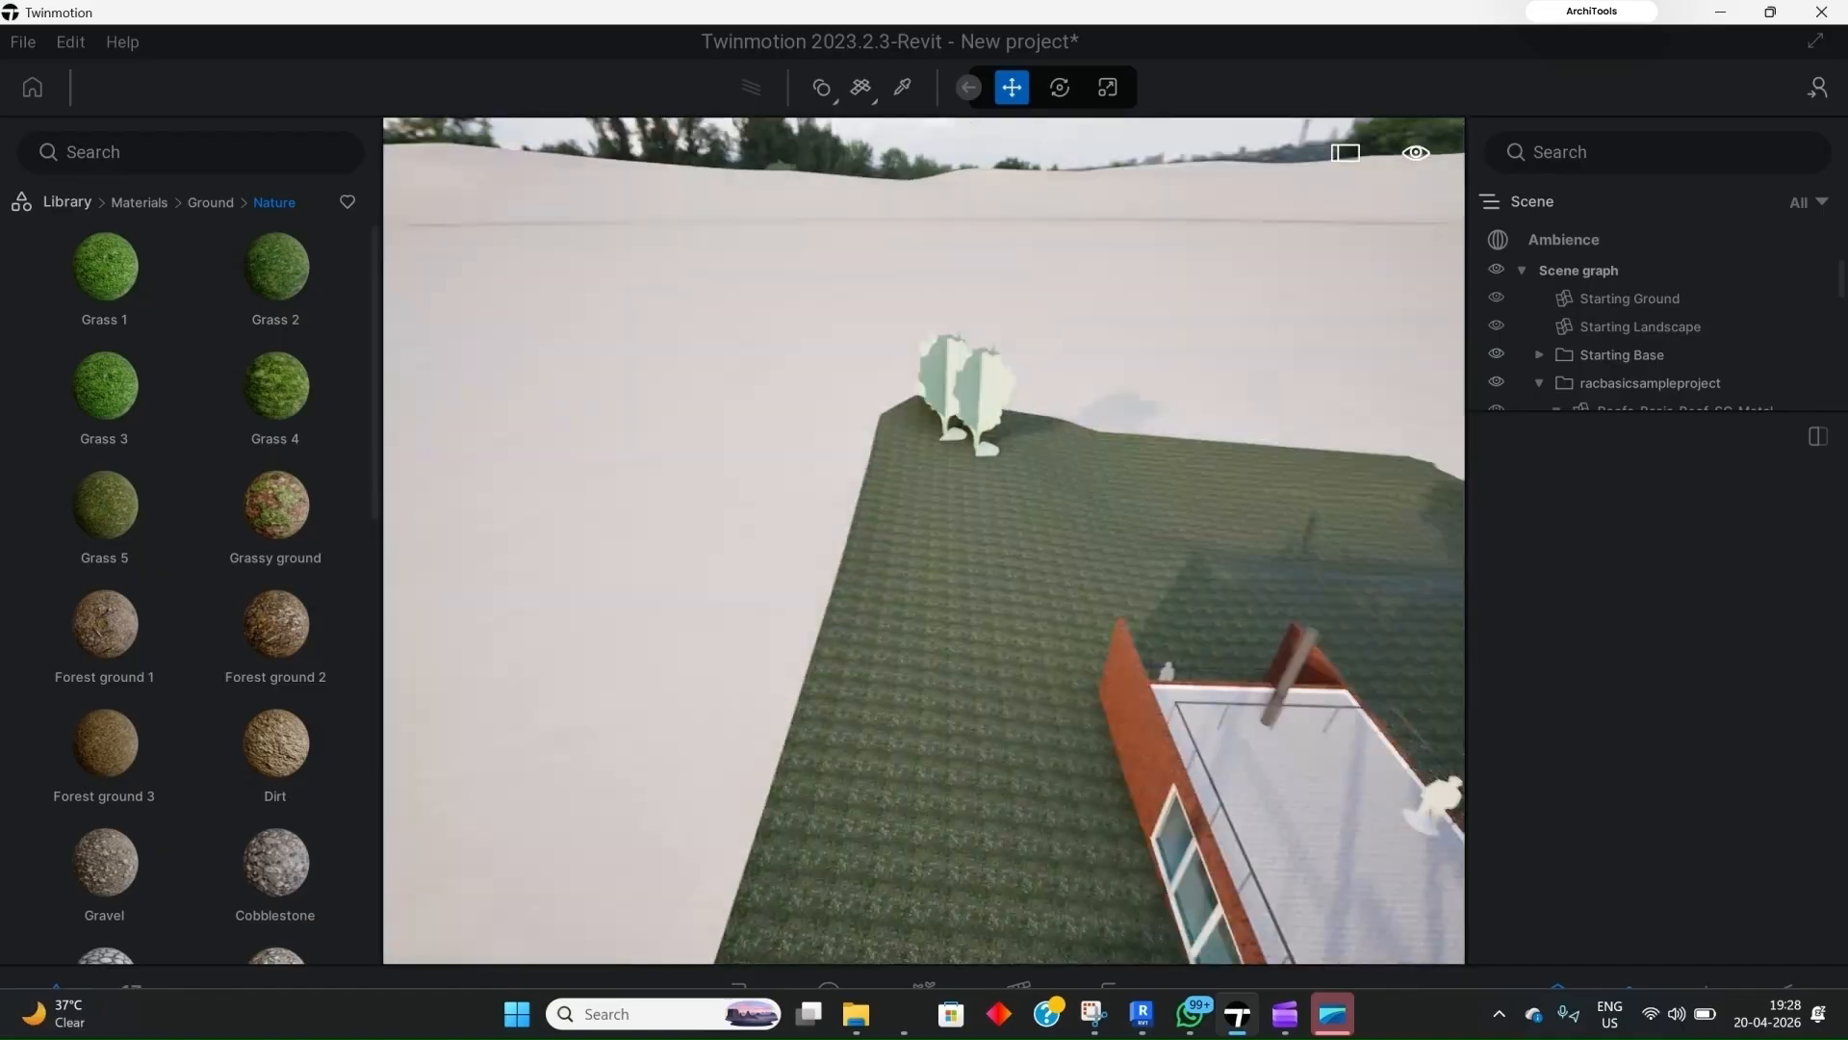
{"action": "right_click_drag", "start_coordinate": [1087, 286], "coordinate": [1162, 223]}
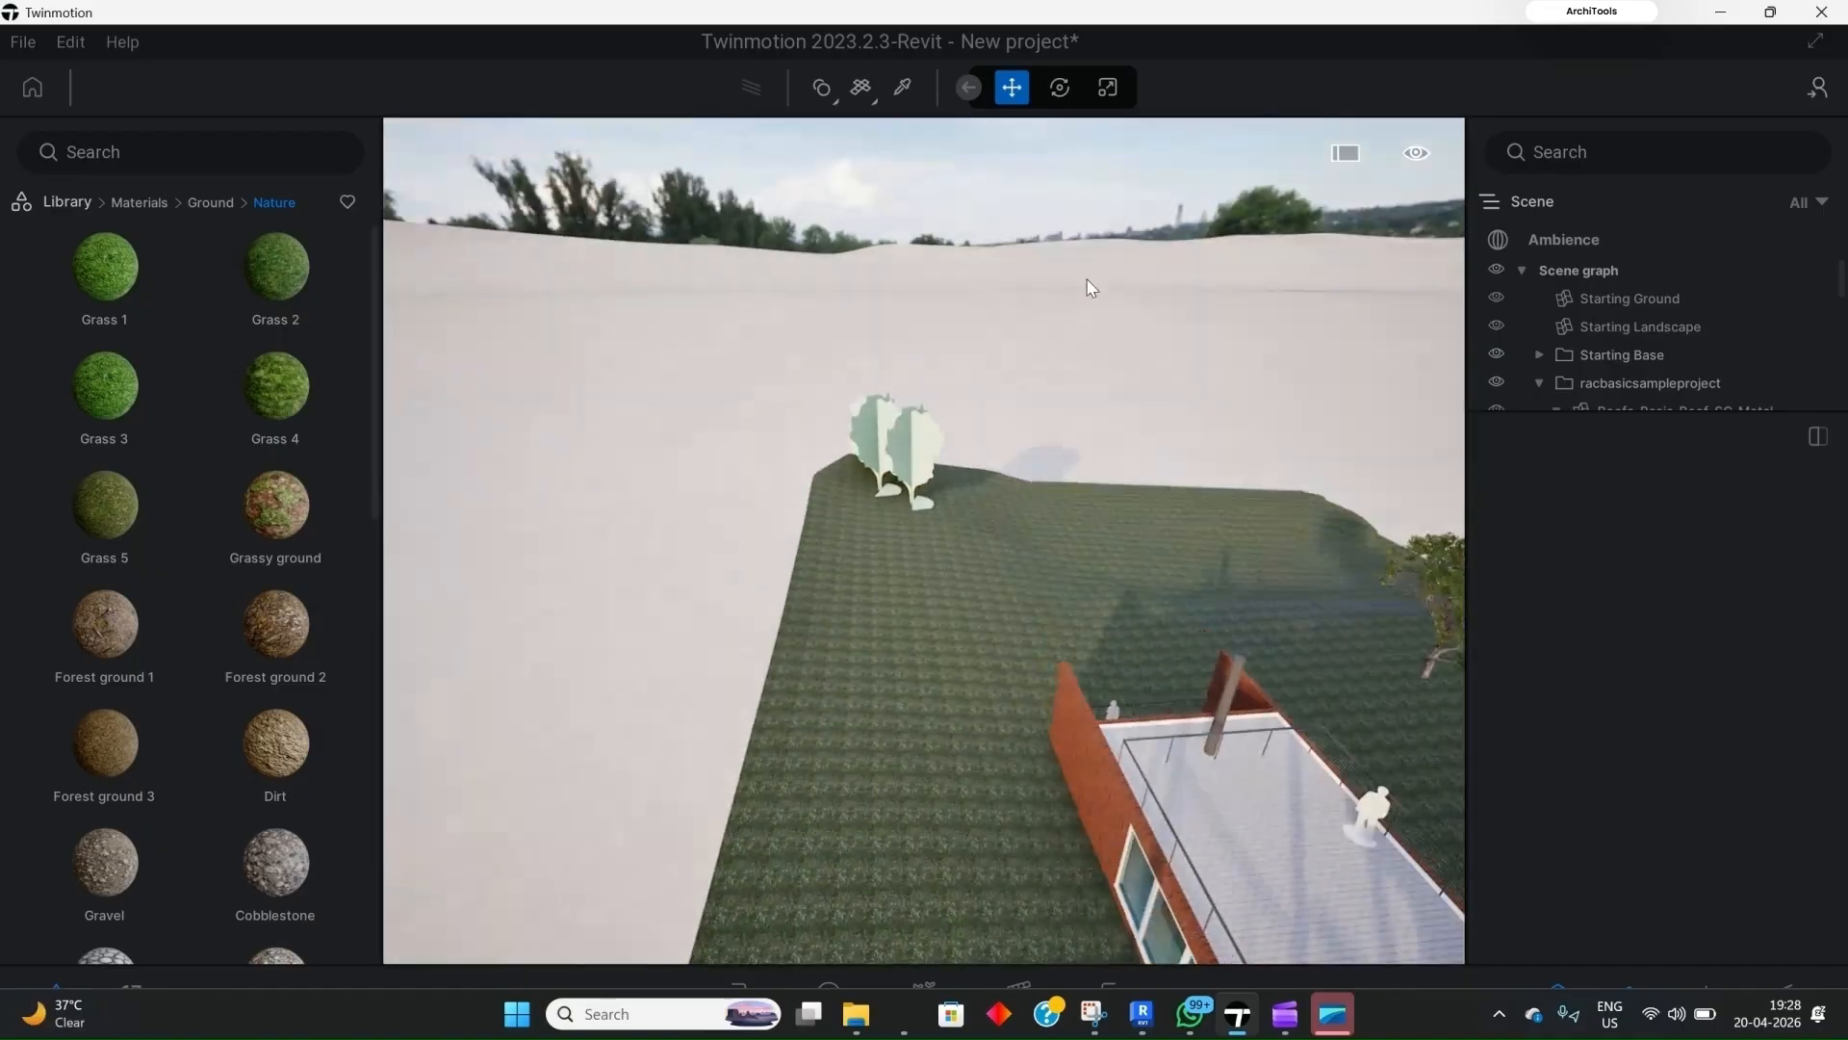
Step: Apply the Grass 4 material from the library's natural ground materials to the Starting Ground
{"action": "mouse_move", "coordinate": [231, 249]}
{"action": "left_click", "coordinate": [142, 203]}
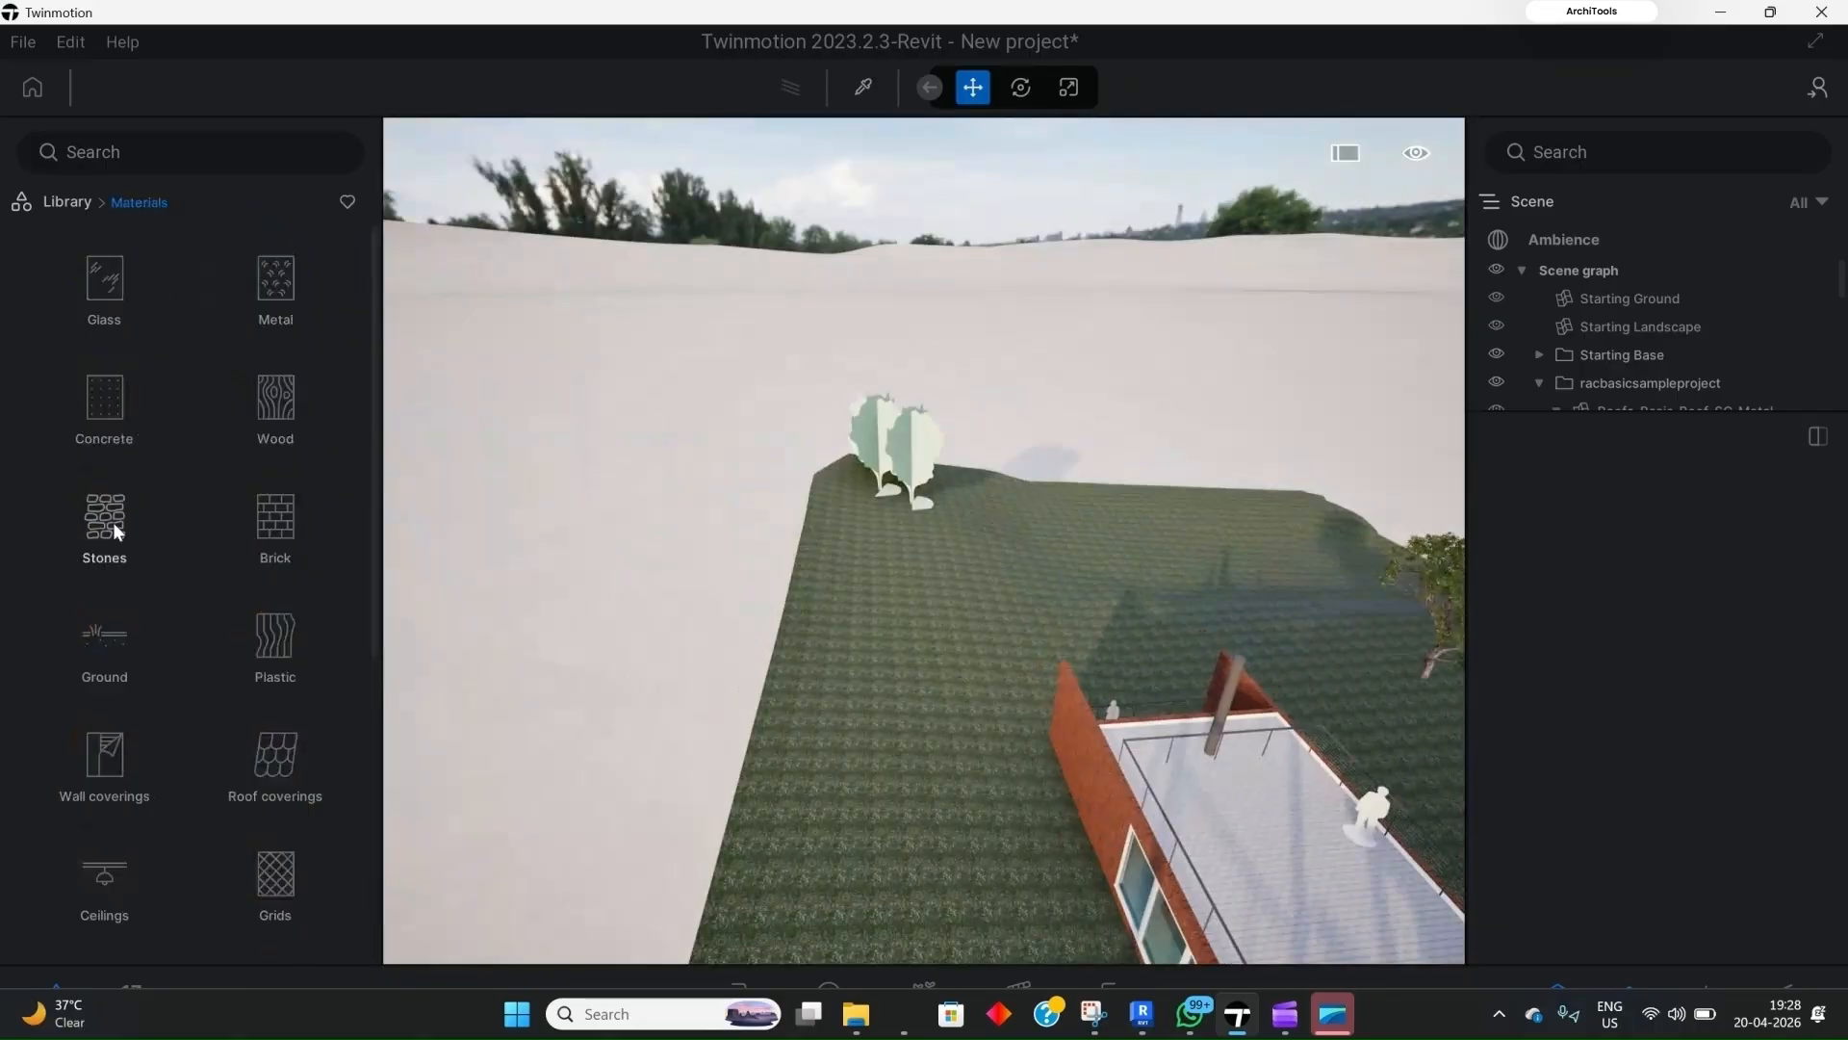
{"action": "left_click", "coordinate": [108, 658]}
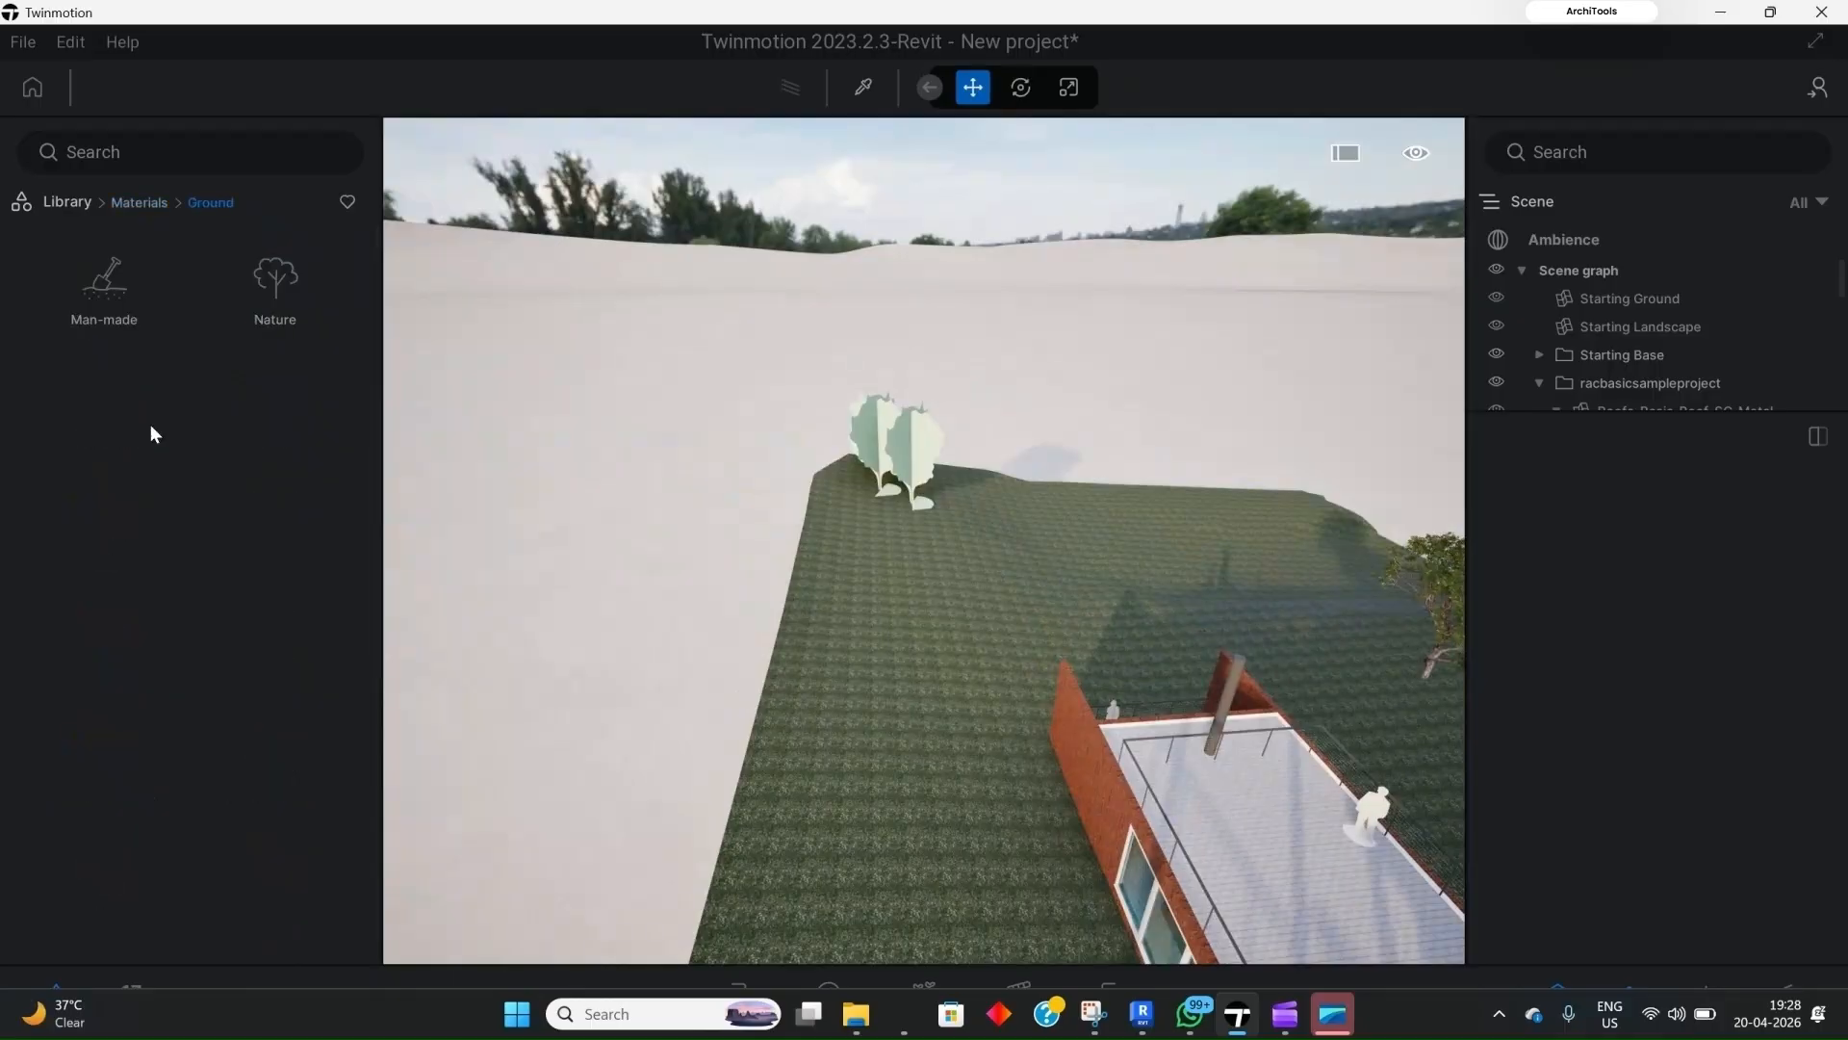
{"action": "left_click", "coordinate": [262, 289]}
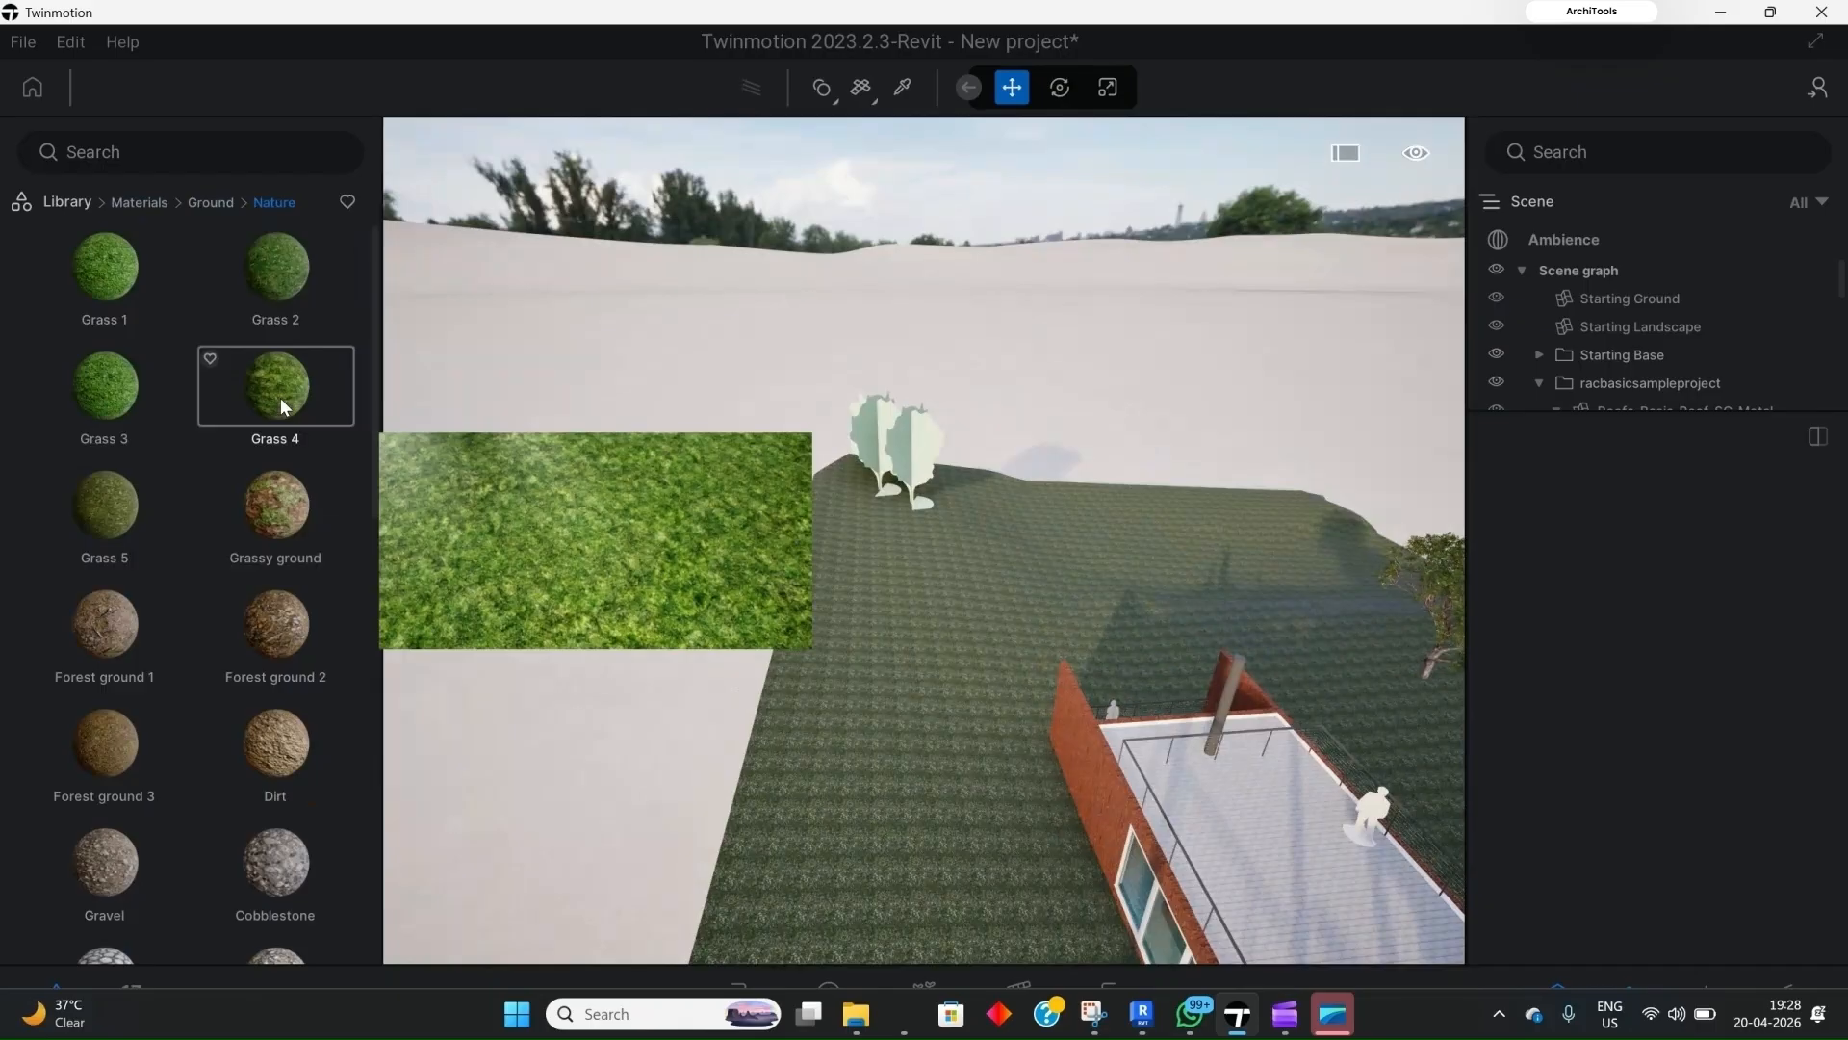
{"action": "left_click_drag", "start_coordinate": [279, 397], "coordinate": [627, 363]}
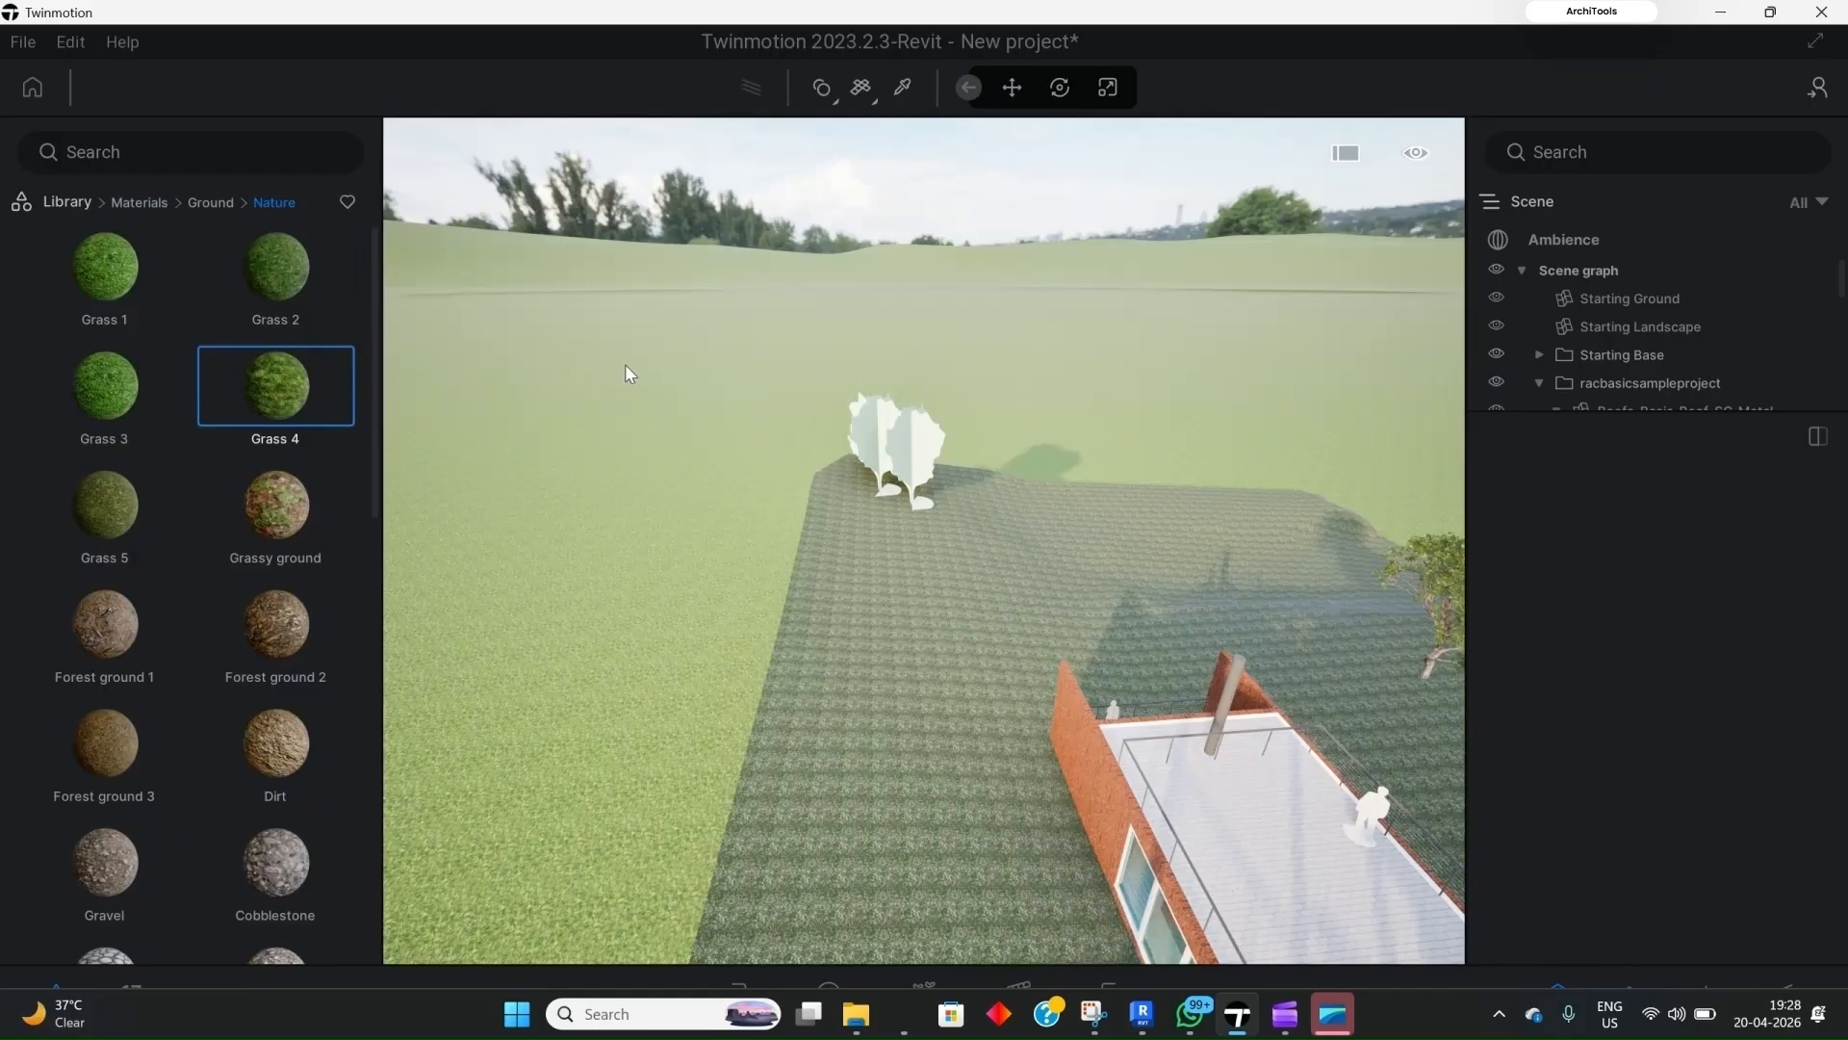
Step: Reduce the luminosity of the Grass 4 material on the surrounding ground to 44%
{"action": "scroll", "coordinate": [925, 423], "scroll_direction": "down", "scroll_amount": 5}
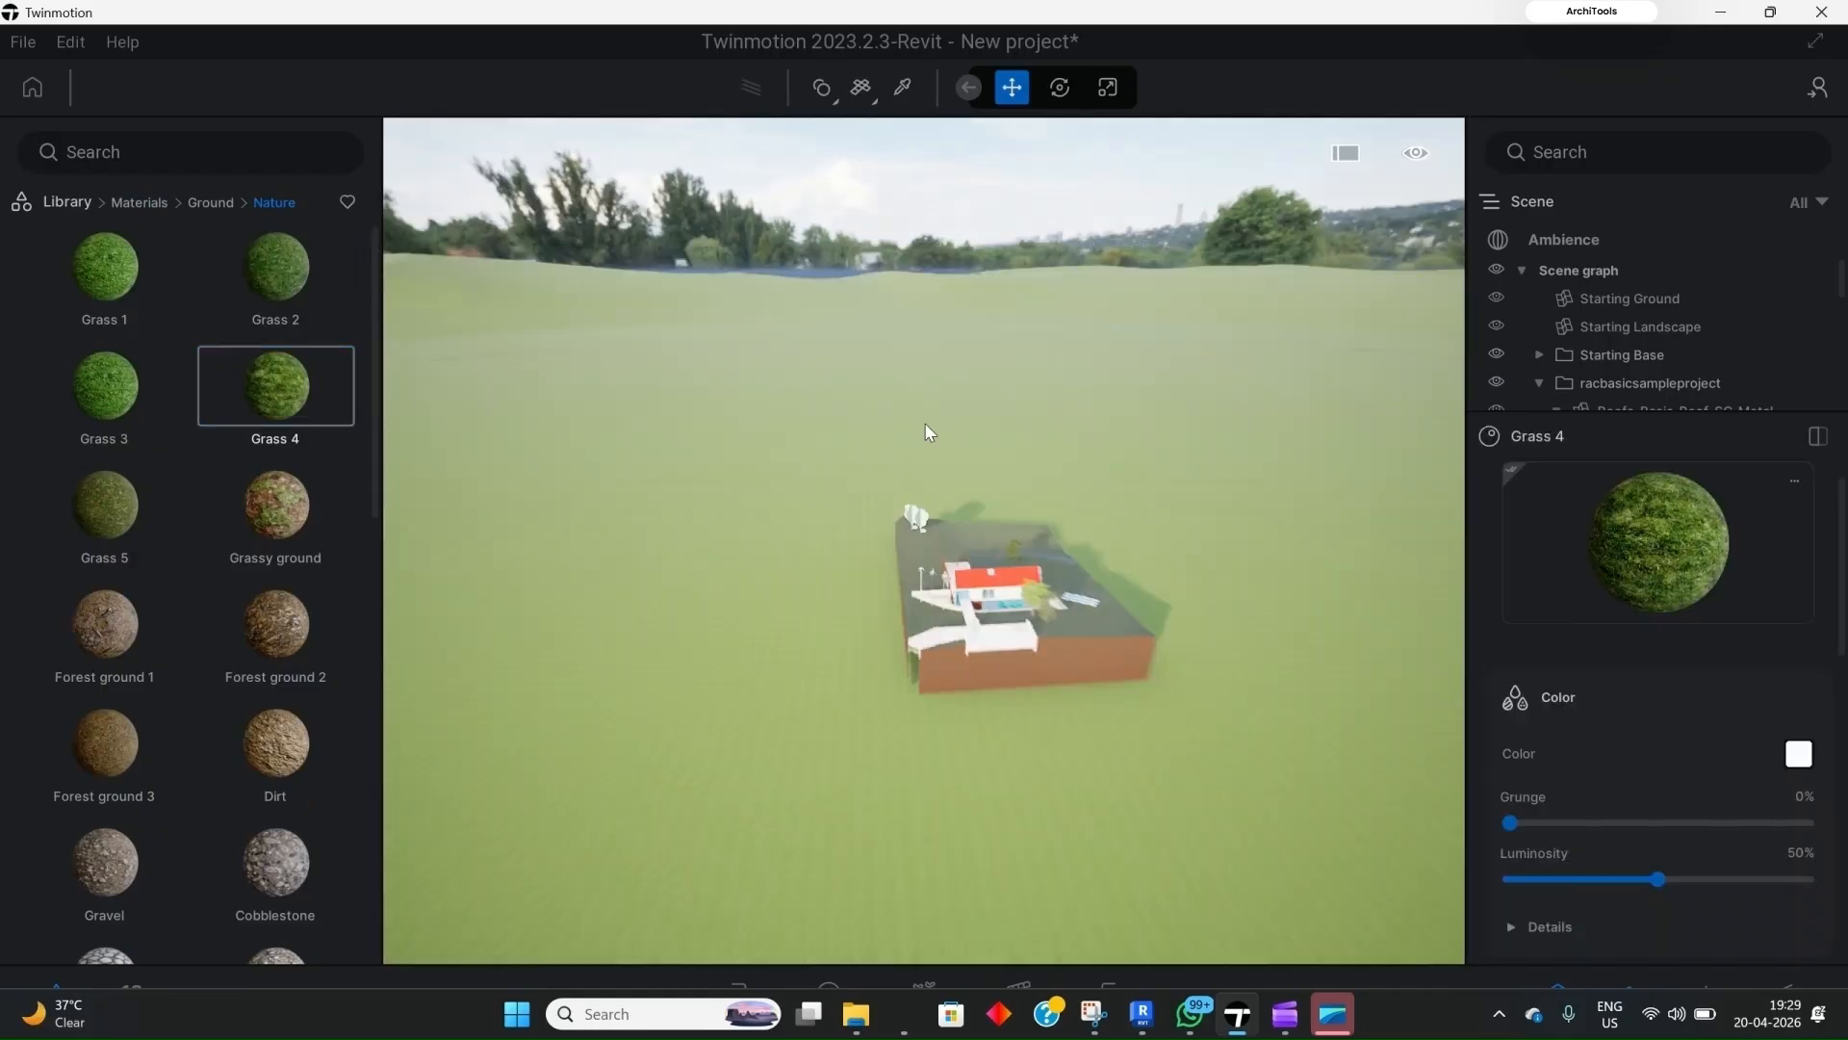
{"action": "scroll", "coordinate": [867, 428], "scroll_direction": "up", "scroll_amount": 4}
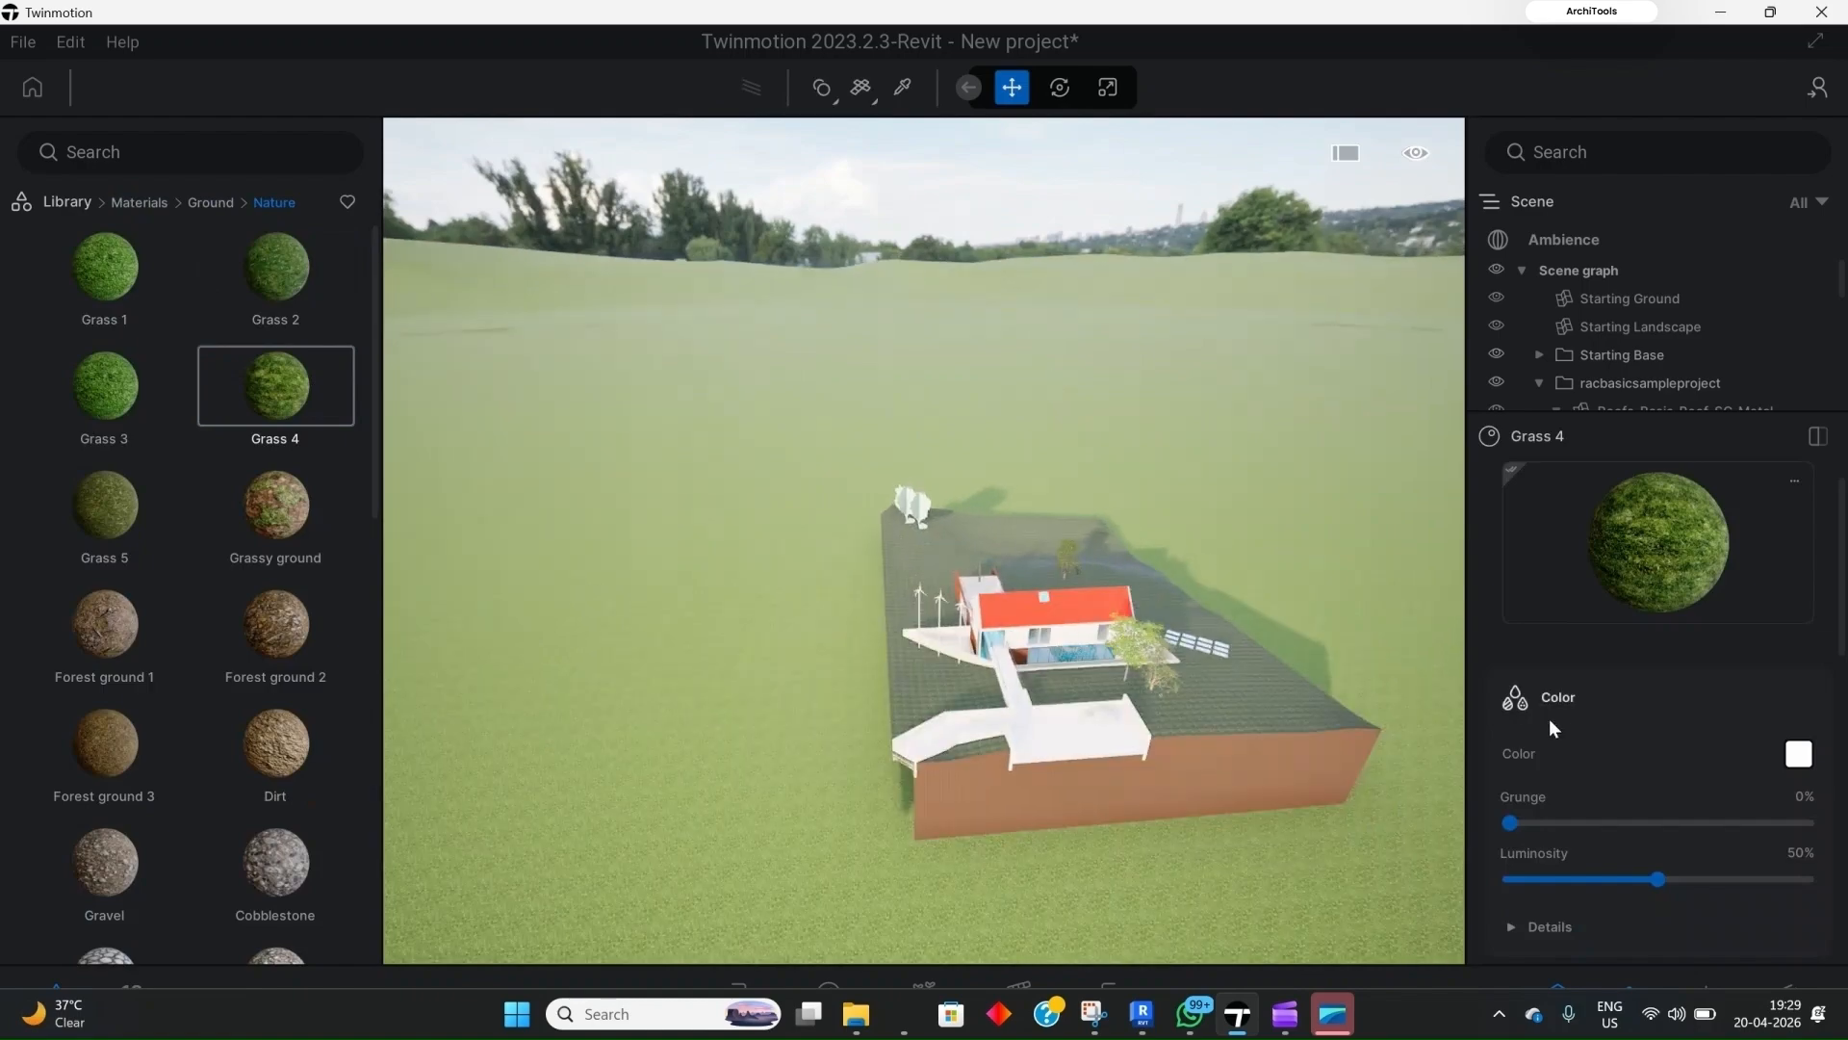
{"action": "scroll", "coordinate": [1330, 553], "scroll_direction": "up", "scroll_amount": 1}
{"action": "scroll", "coordinate": [766, 454], "scroll_direction": "up", "scroll_amount": 4}
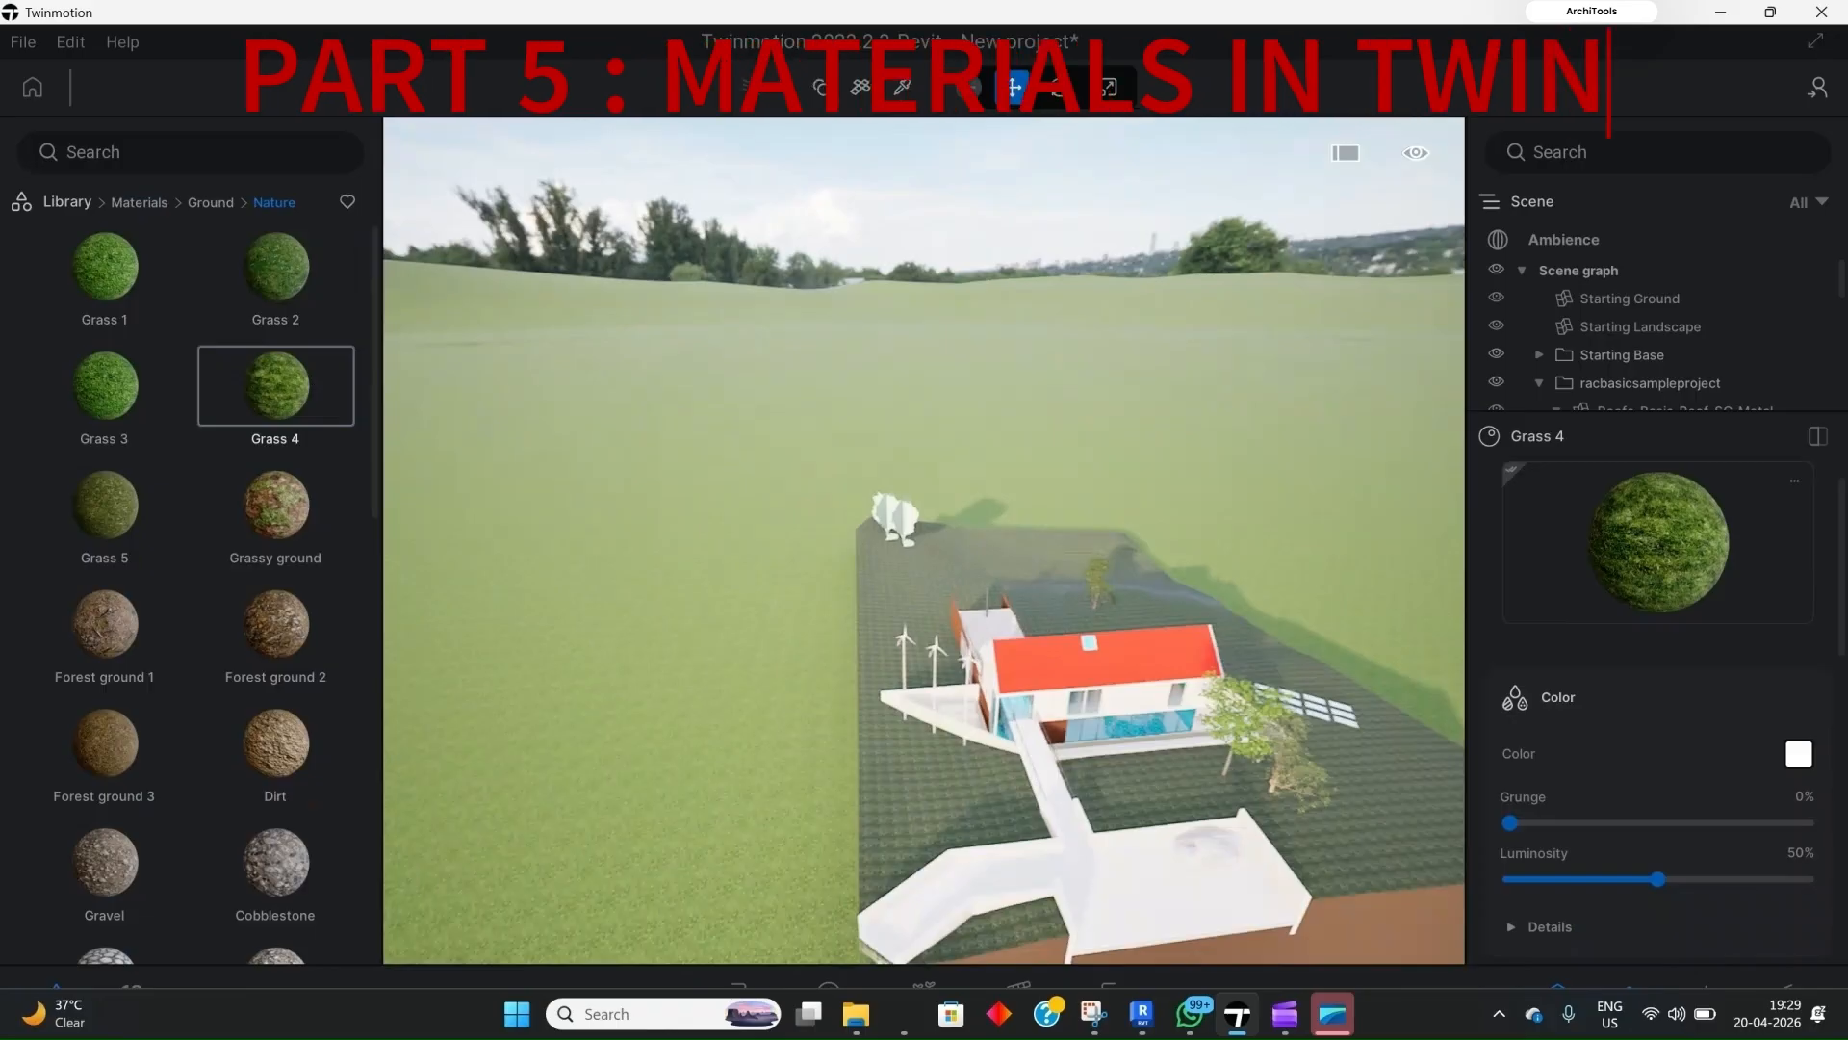
{"action": "scroll", "coordinate": [1001, 483], "scroll_direction": "up", "scroll_amount": 3}
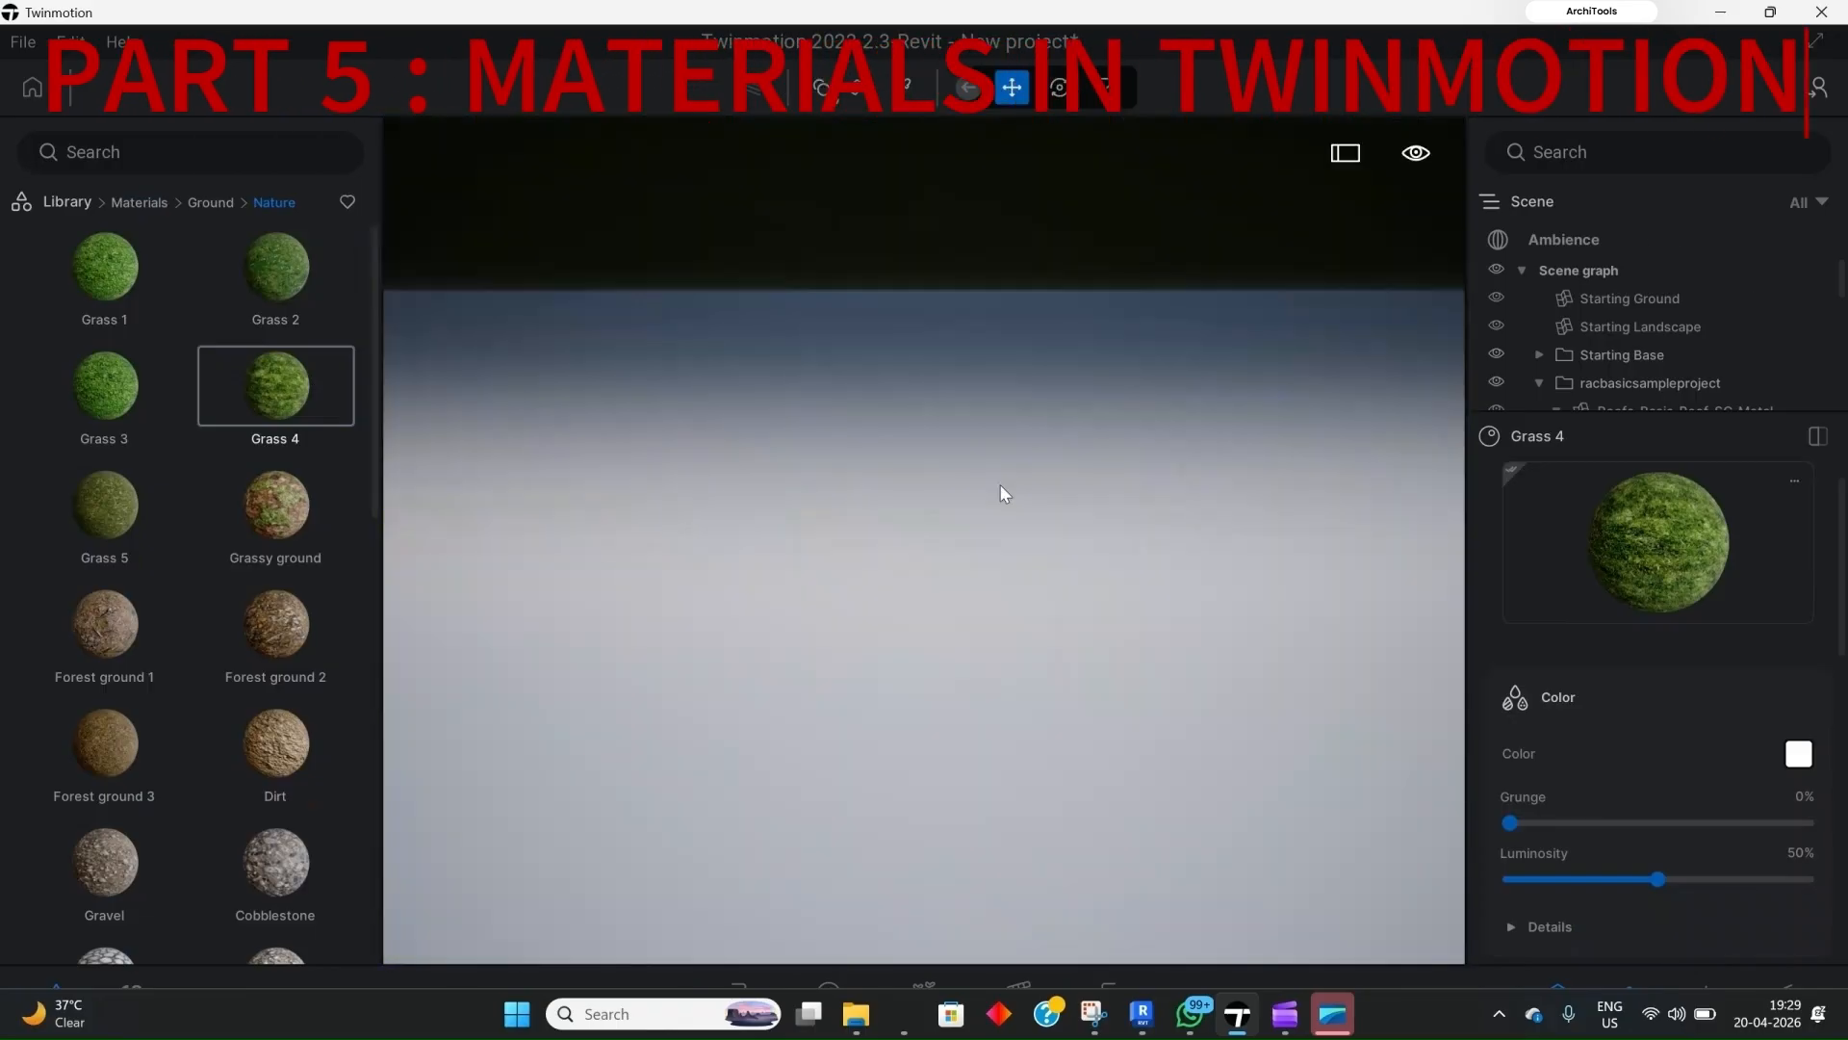
{"action": "scroll", "coordinate": [933, 529], "scroll_direction": "down", "scroll_amount": 4}
{"action": "scroll", "coordinate": [926, 522], "scroll_direction": "up", "scroll_amount": 3}
{"action": "scroll", "coordinate": [920, 517], "scroll_direction": "down", "scroll_amount": 3}
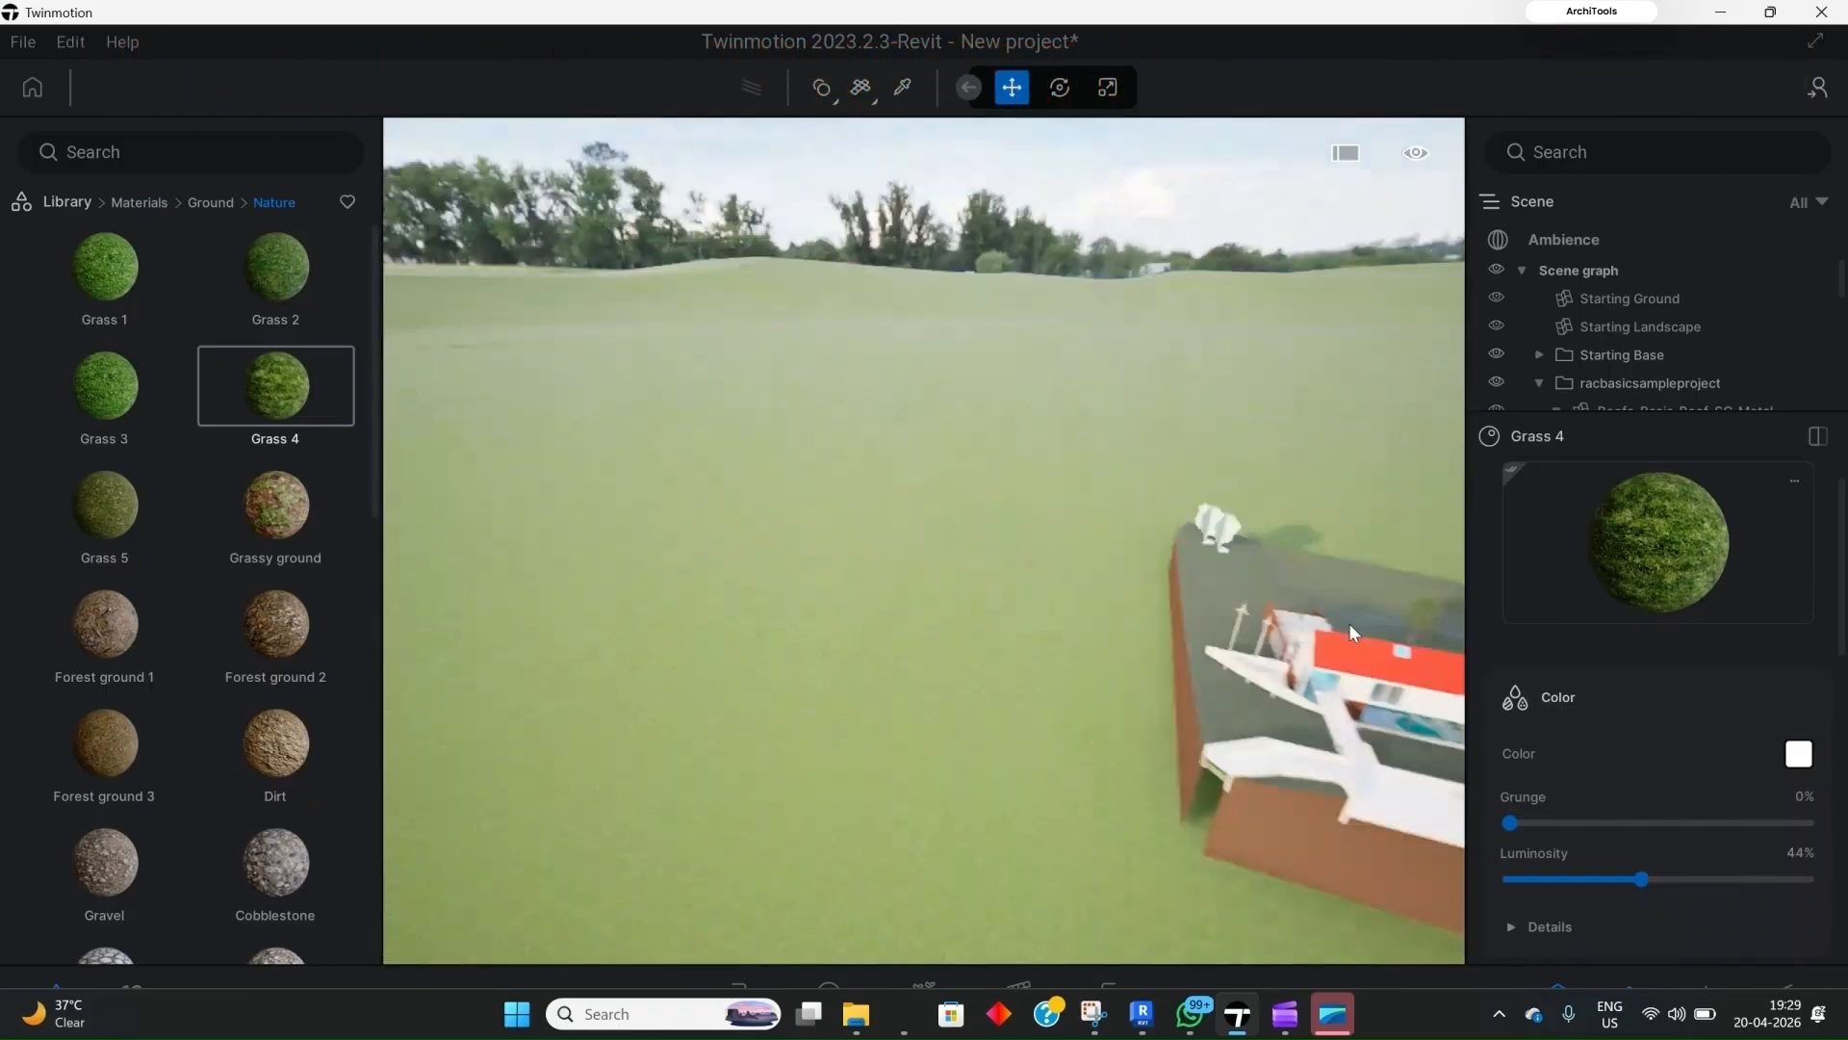
Step: Sample the house's red roof with the material picker to bring up its material properties, and return to the Move tool
{"action": "scroll", "coordinate": [1349, 622], "scroll_direction": "down", "scroll_amount": 3}
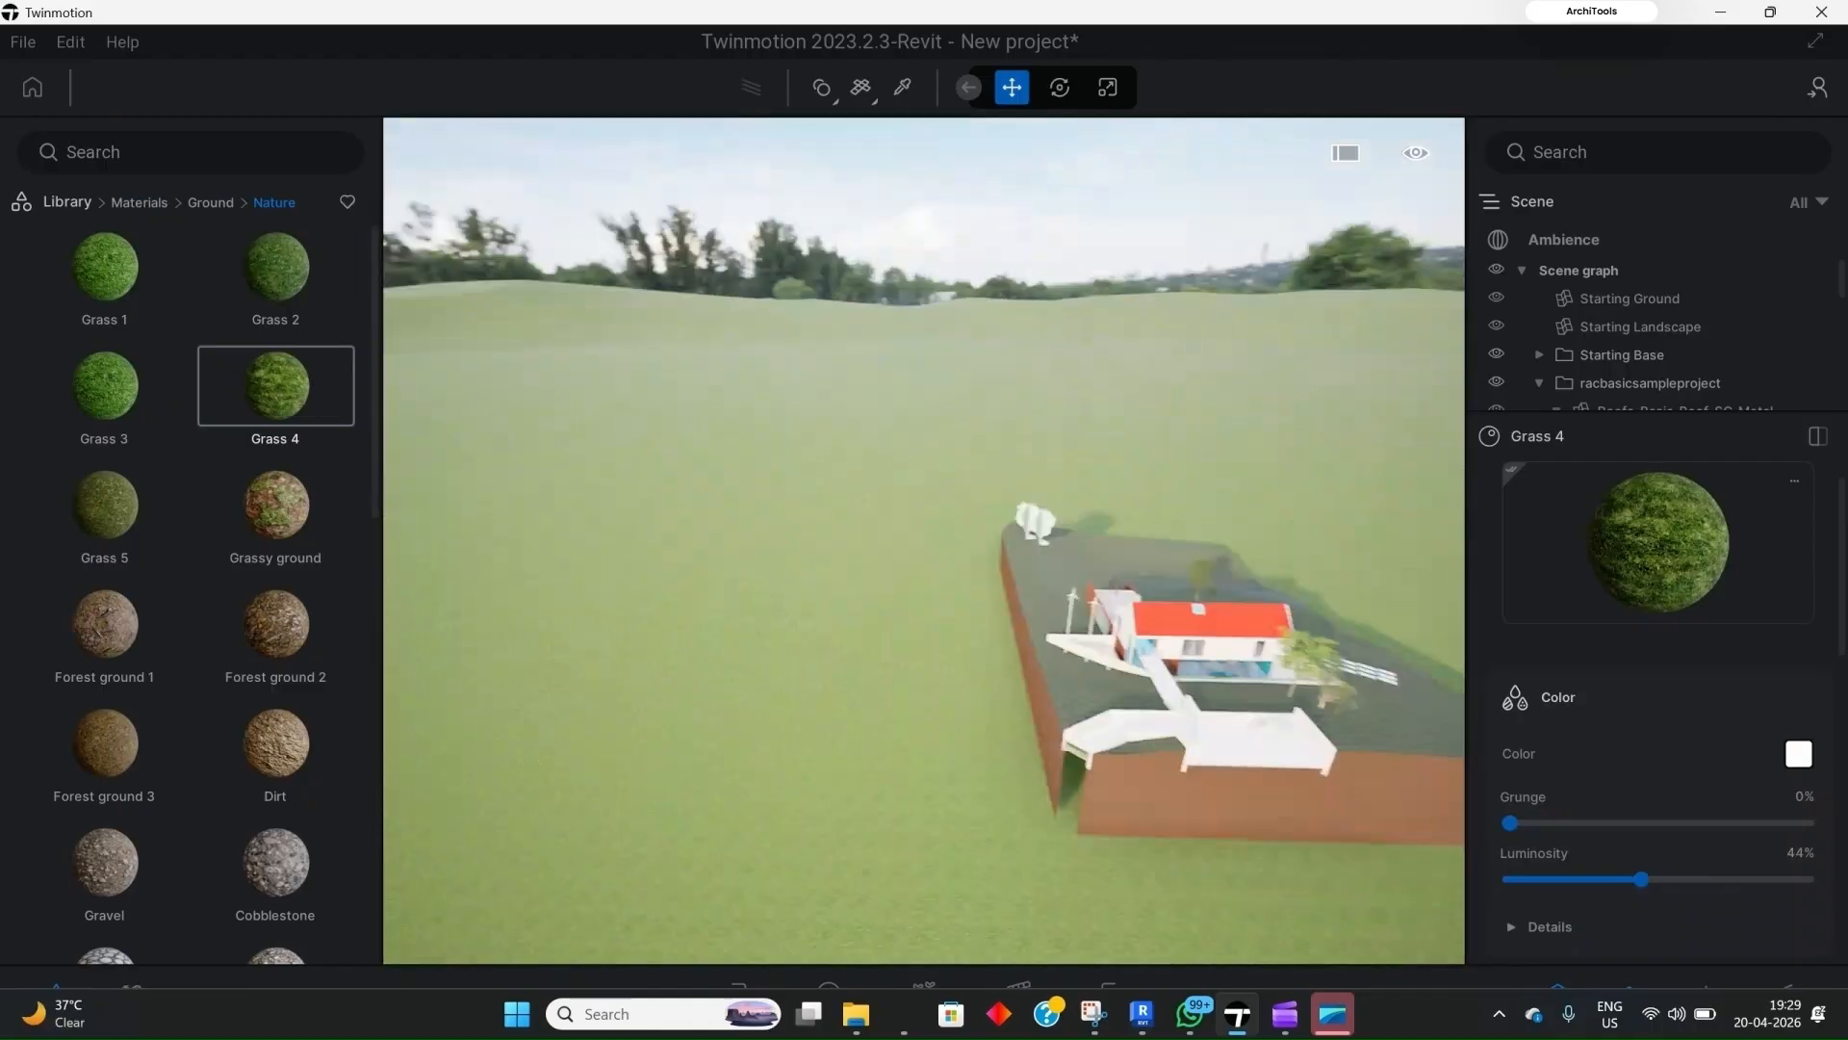
{"action": "scroll", "coordinate": [895, 604], "scroll_direction": "up", "scroll_amount": 3}
{"action": "scroll", "coordinate": [888, 587], "scroll_direction": "up", "scroll_amount": 3}
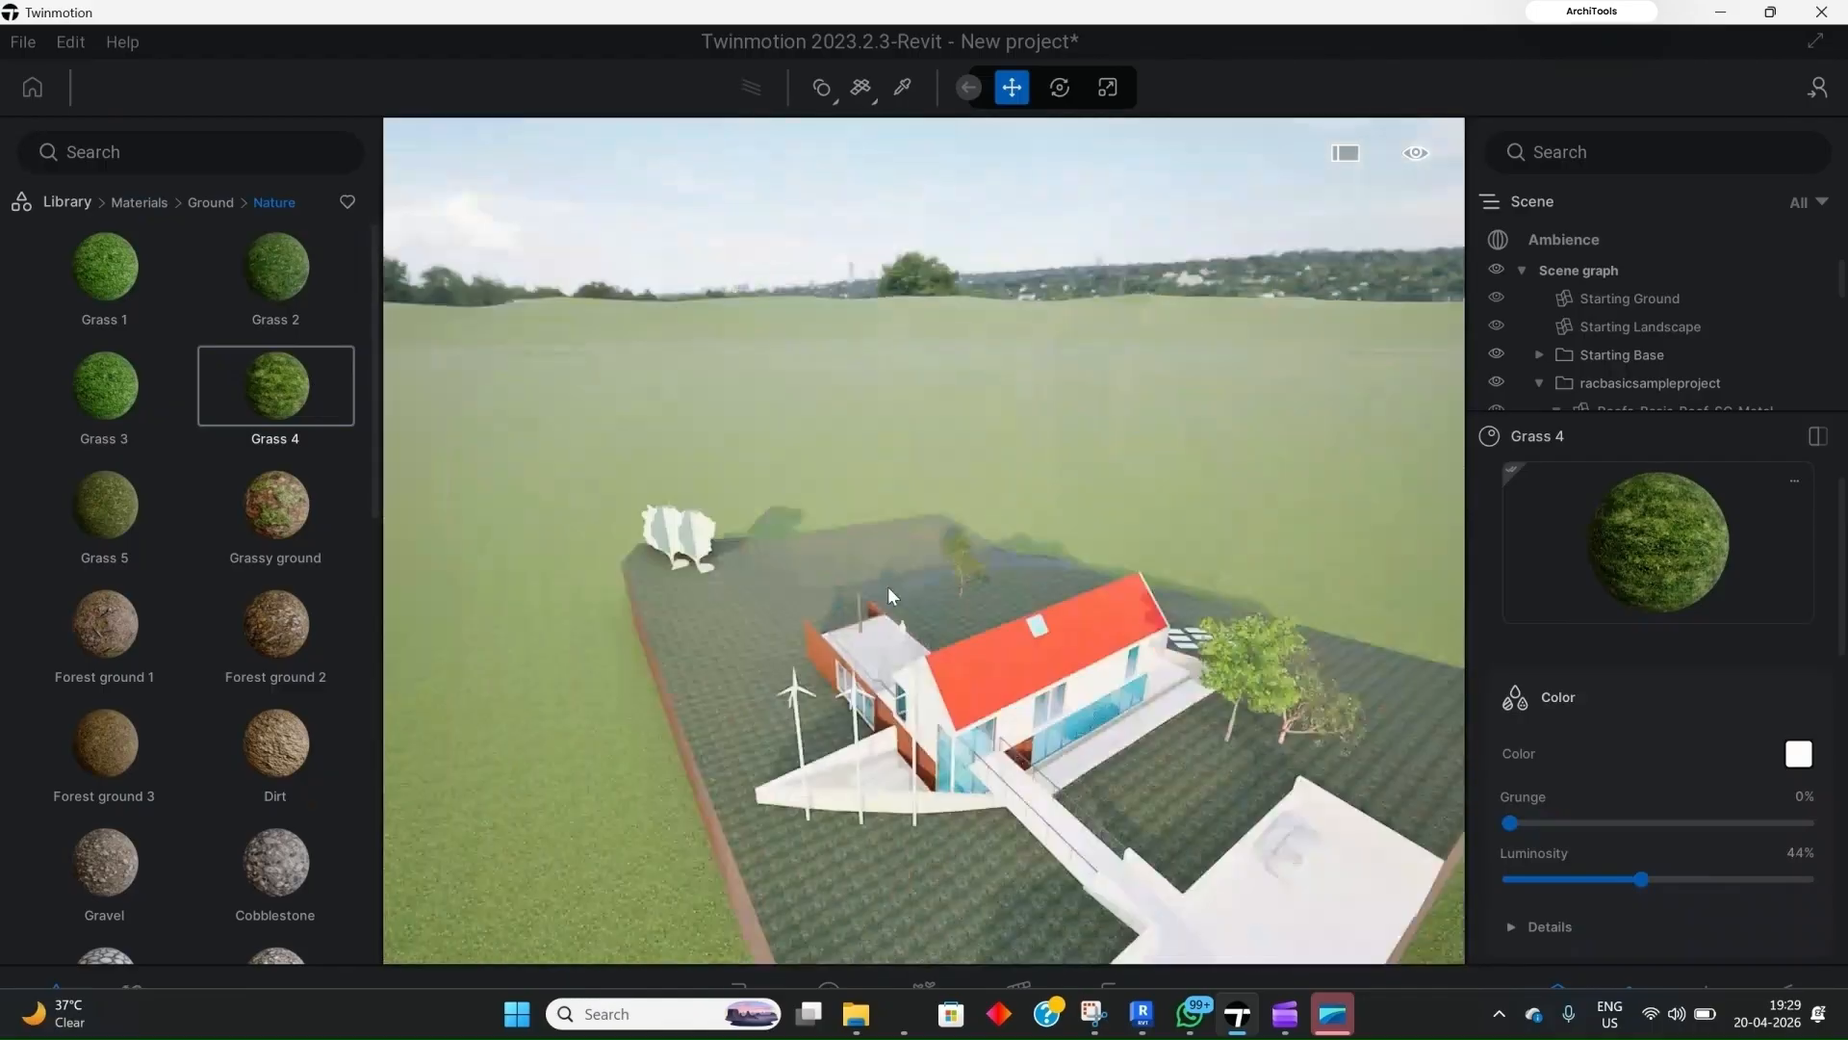
{"action": "scroll", "coordinate": [888, 586], "scroll_direction": "up", "scroll_amount": 2}
{"action": "right_click_drag", "start_coordinate": [927, 599], "coordinate": [639, 683]}
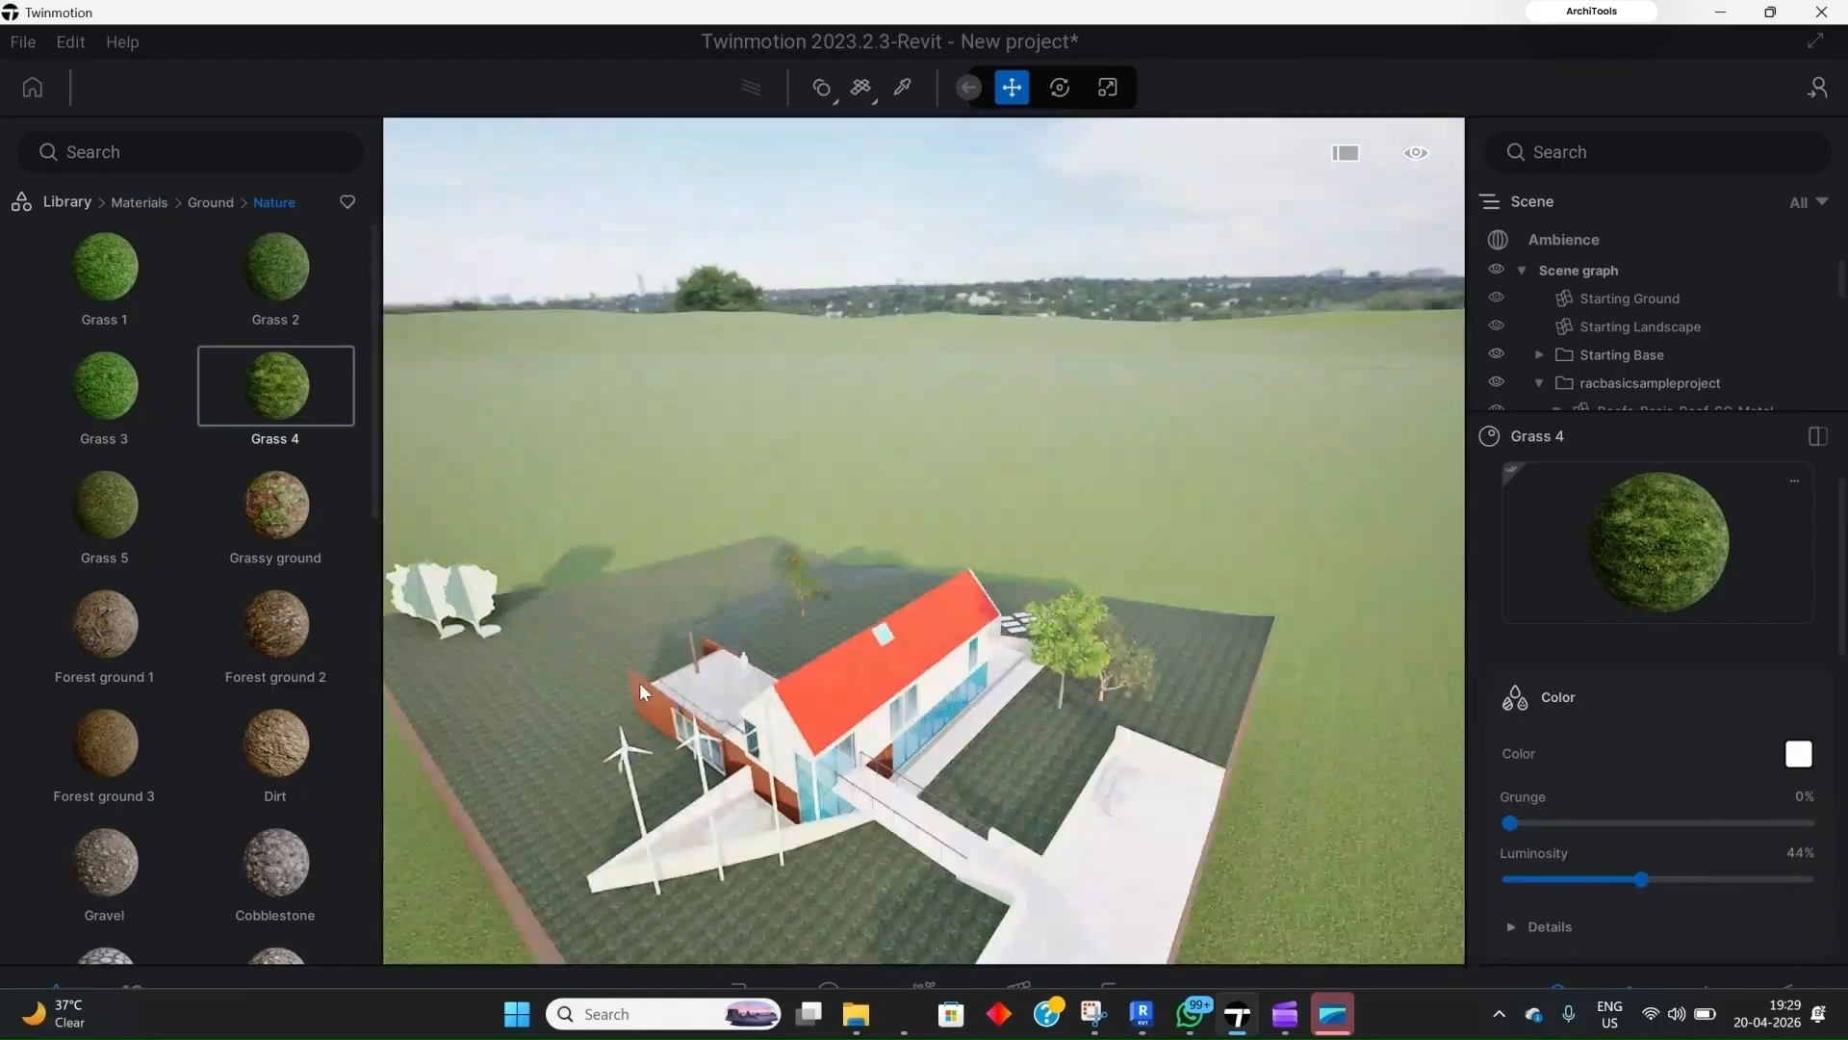
{"action": "left_click", "coordinate": [902, 88]}
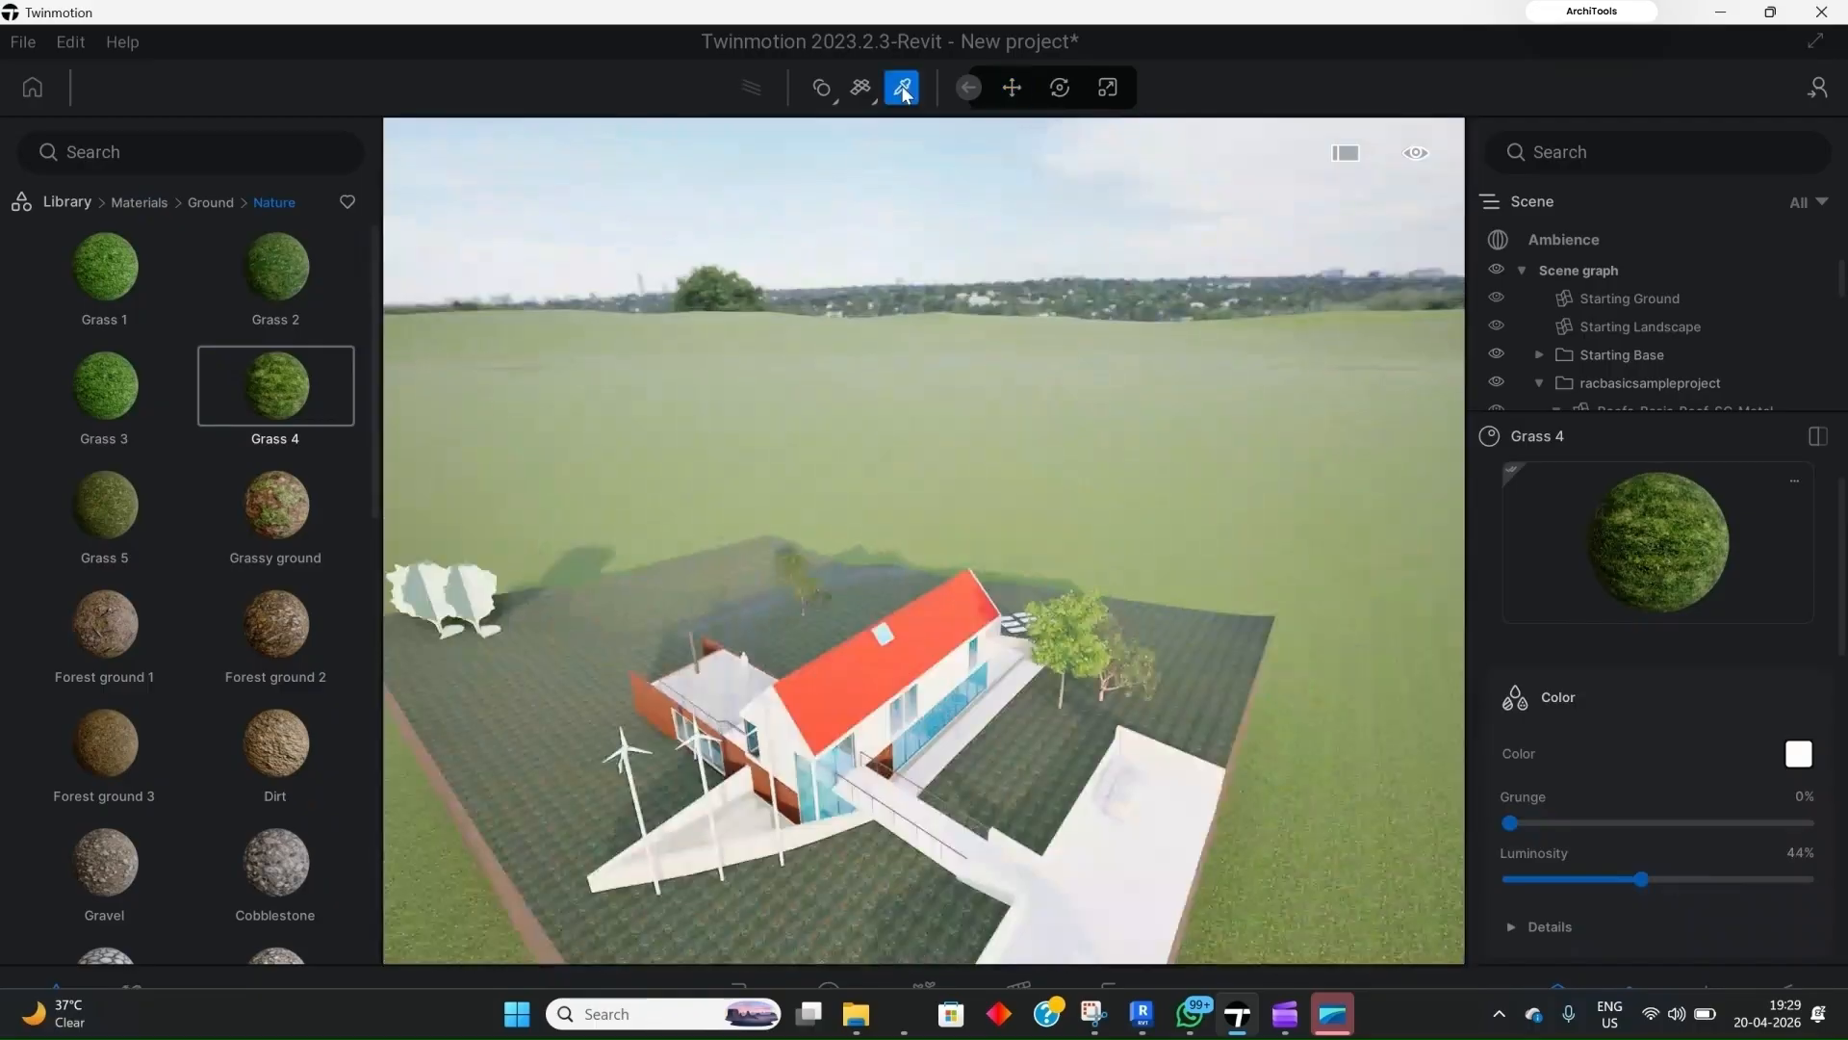
{"action": "left_click", "coordinate": [808, 695]}
{"action": "scroll", "coordinate": [809, 695], "scroll_direction": "up", "scroll_amount": 3}
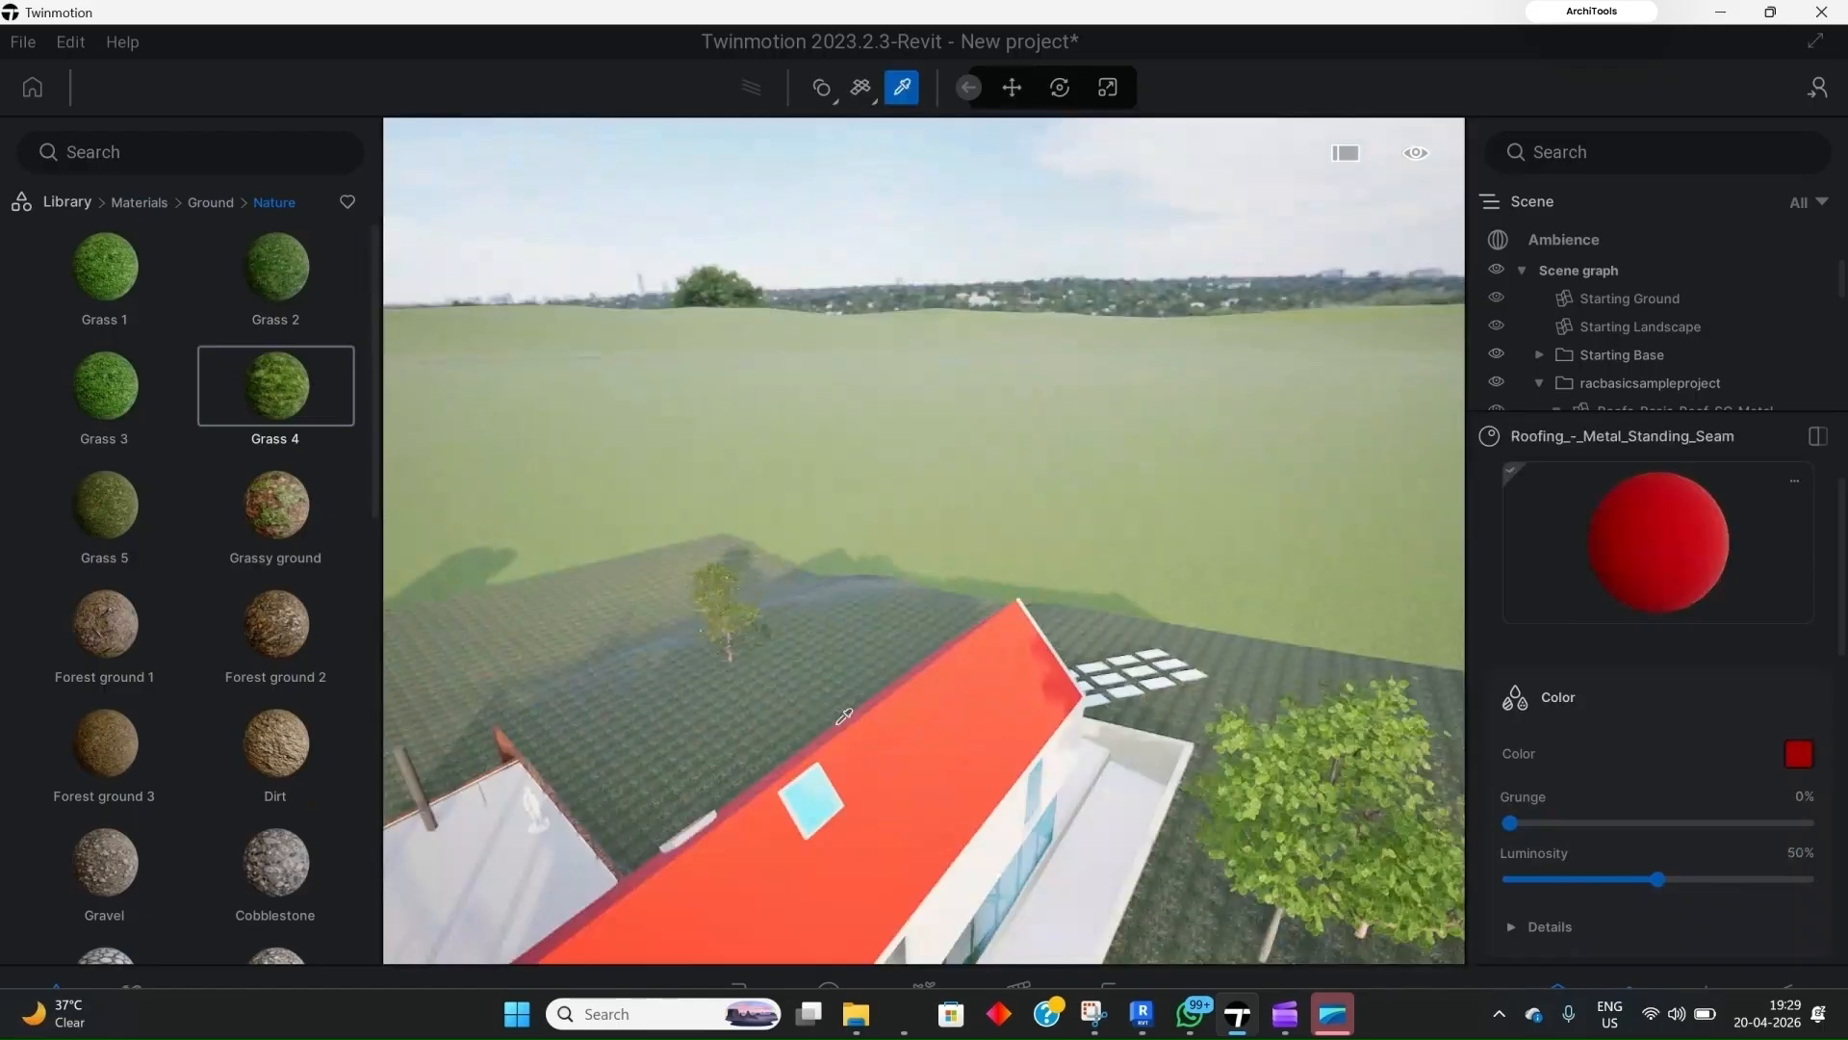
{"action": "left_click", "coordinate": [1026, 93]}
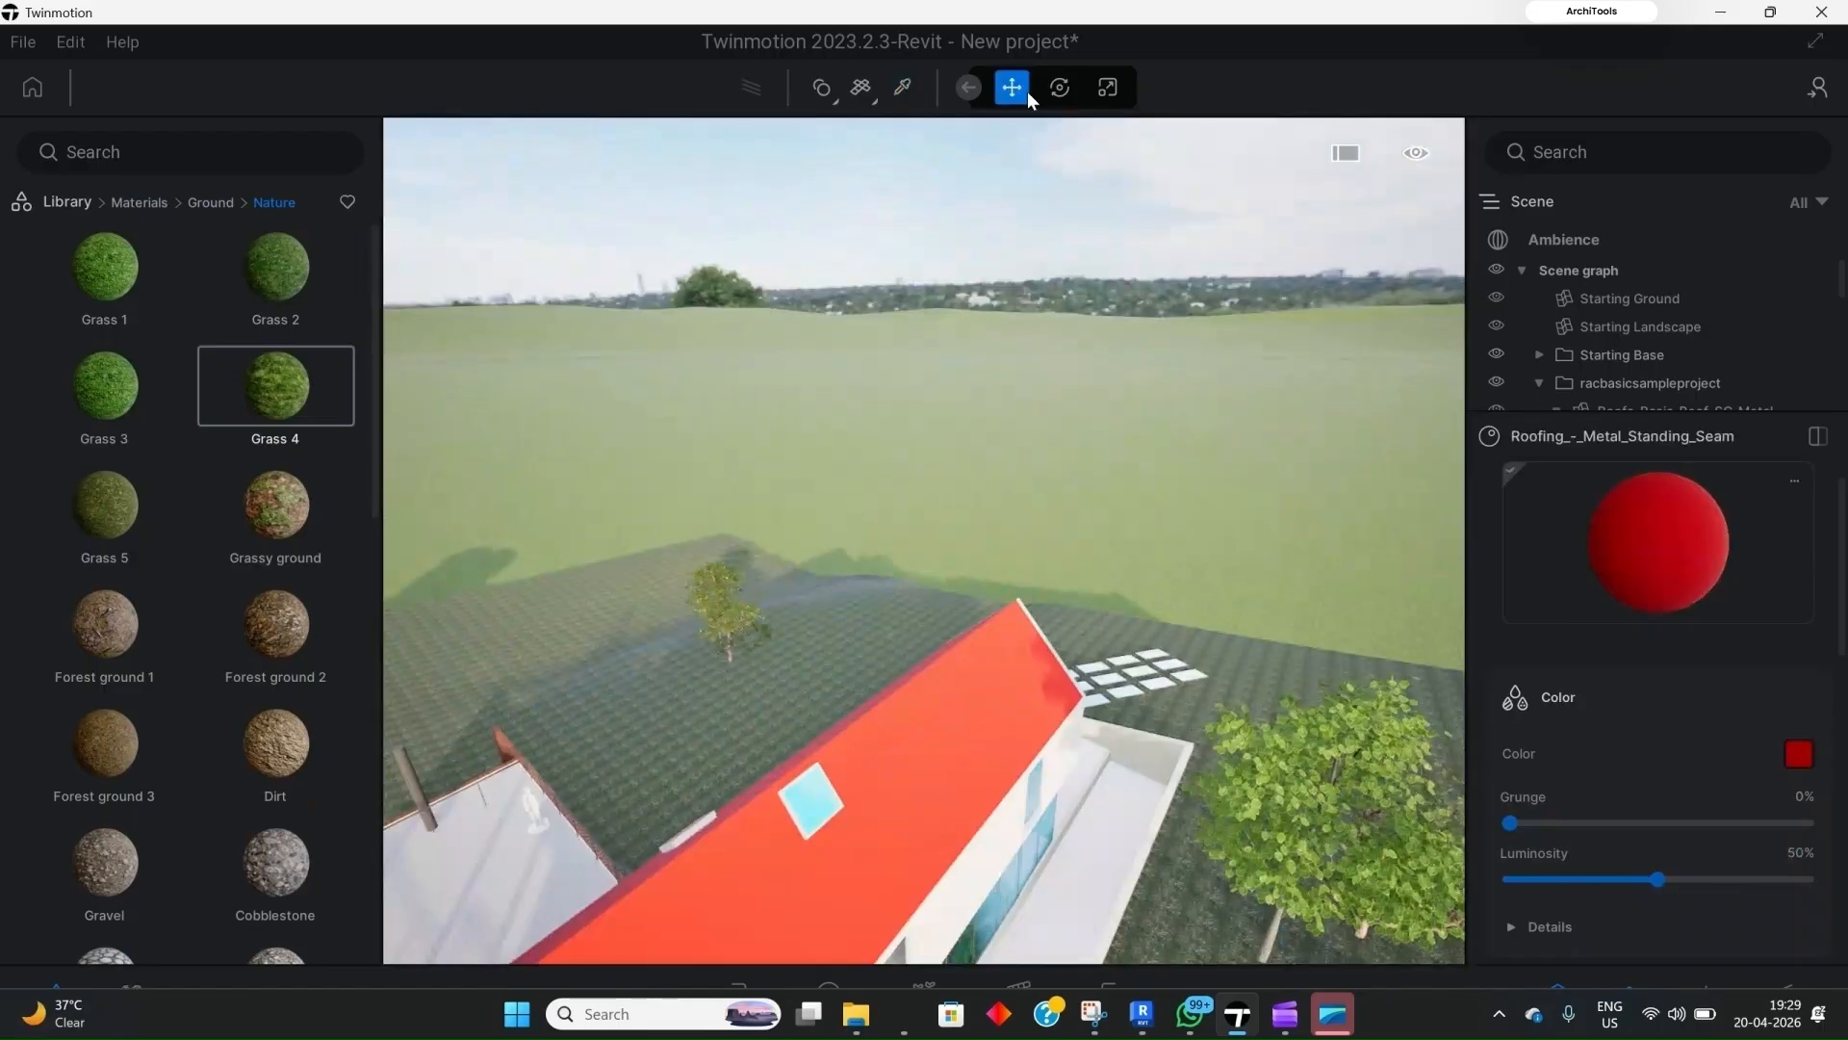
Step: Set the navigation speed to Drive speed 5 and bring the red roof surface into close view
{"action": "mouse_move", "coordinate": [1416, 154]}
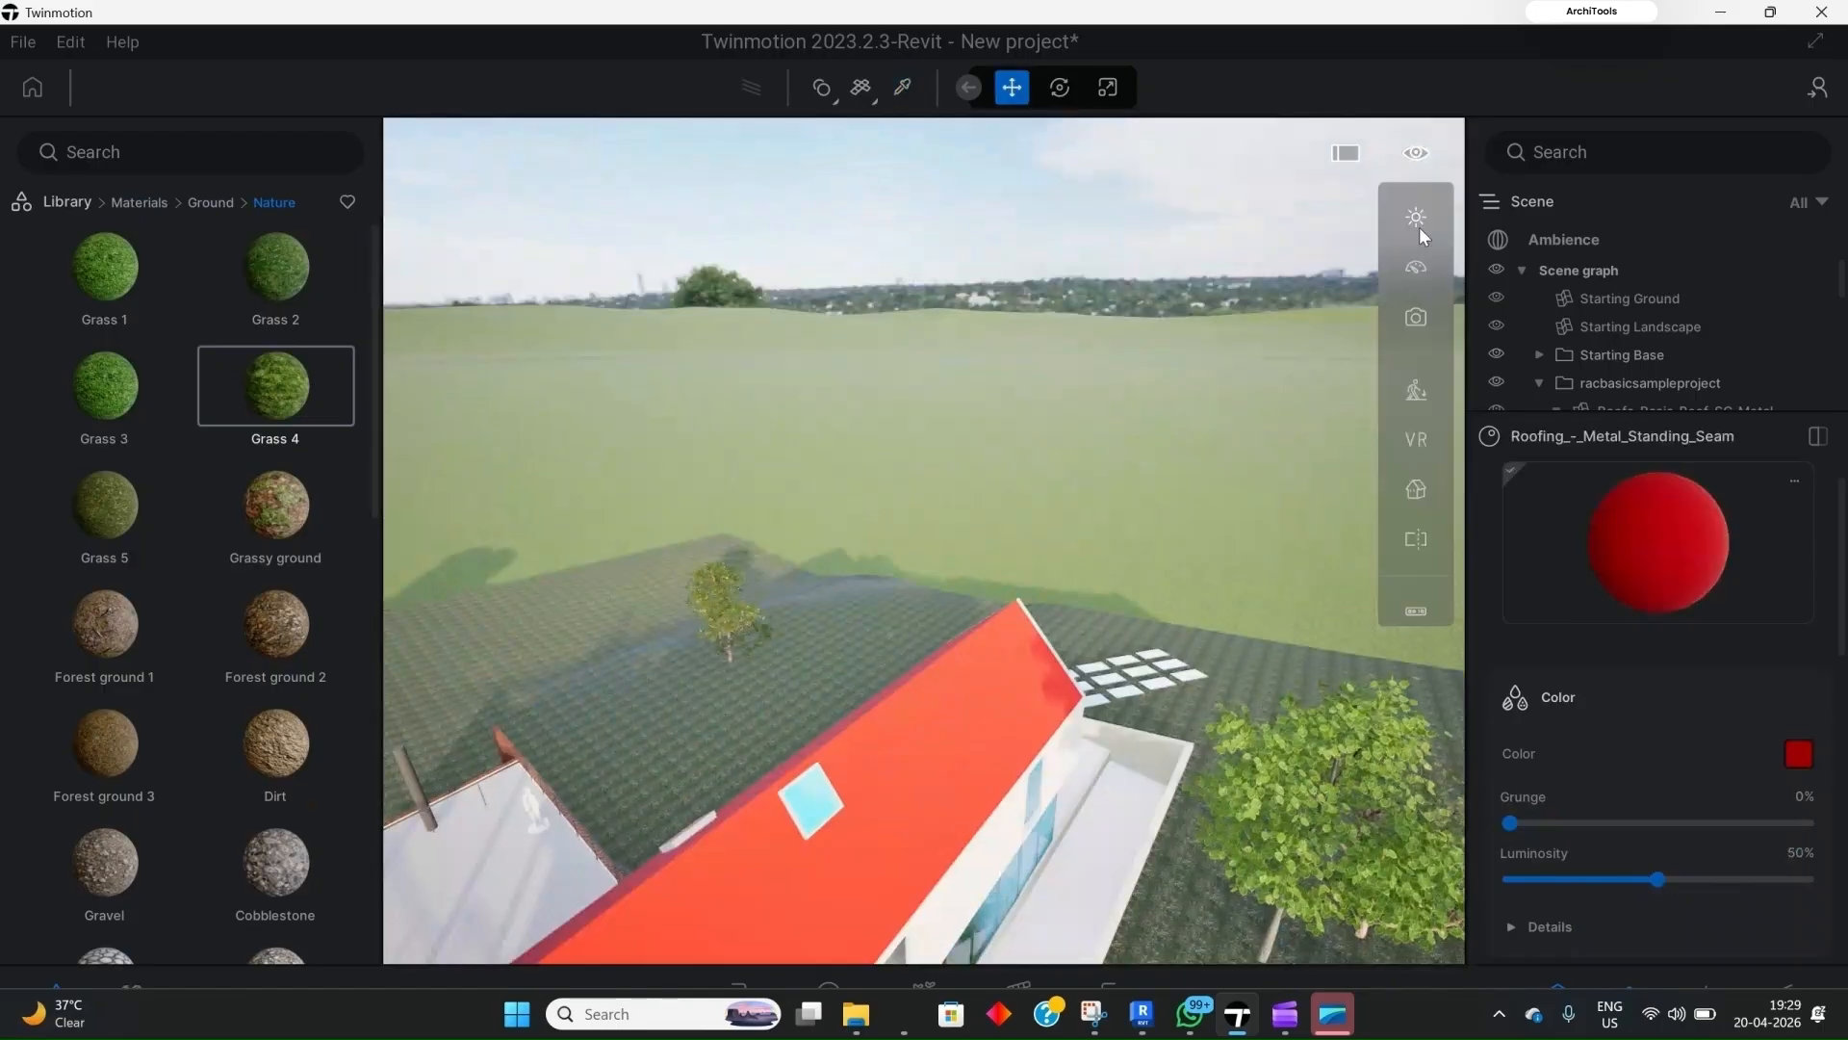
{"action": "mouse_move", "coordinate": [1416, 271]}
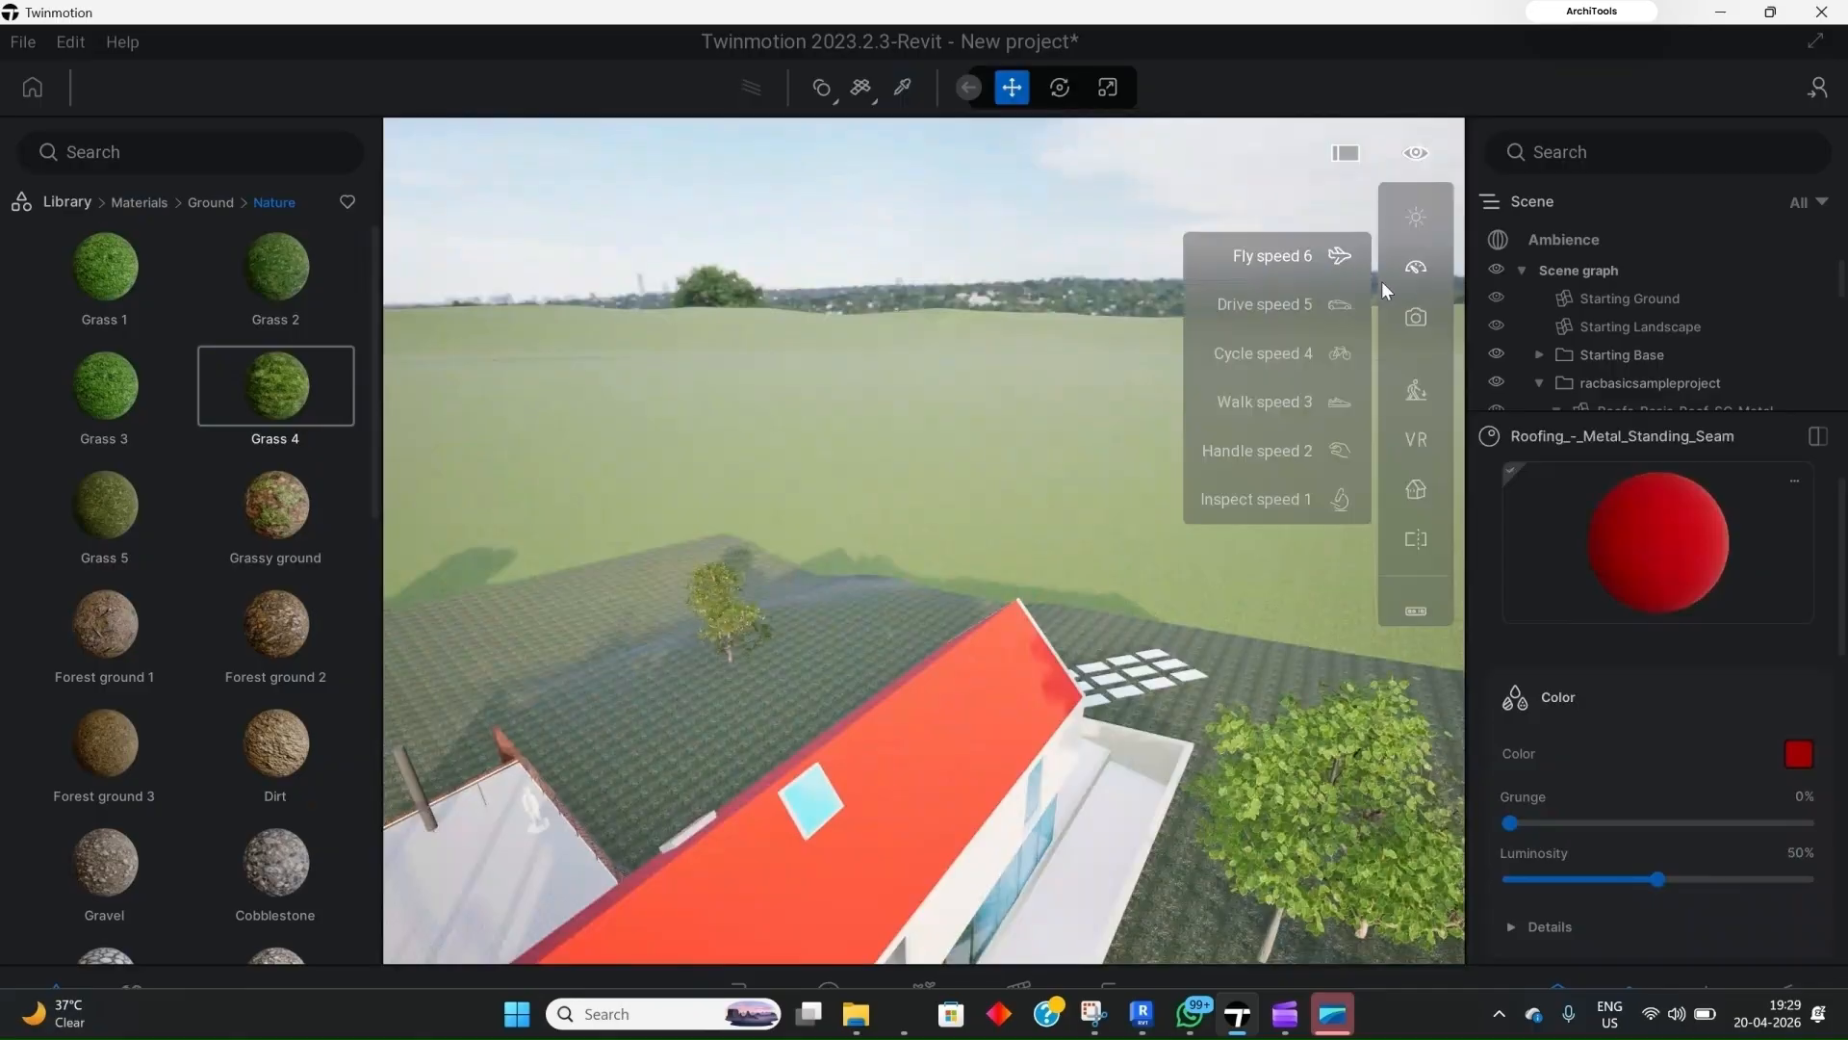
{"action": "left_click", "coordinate": [1269, 303]}
{"action": "middle_click_drag", "start_coordinate": [1052, 517], "coordinate": [852, 344], "text": "shift"}
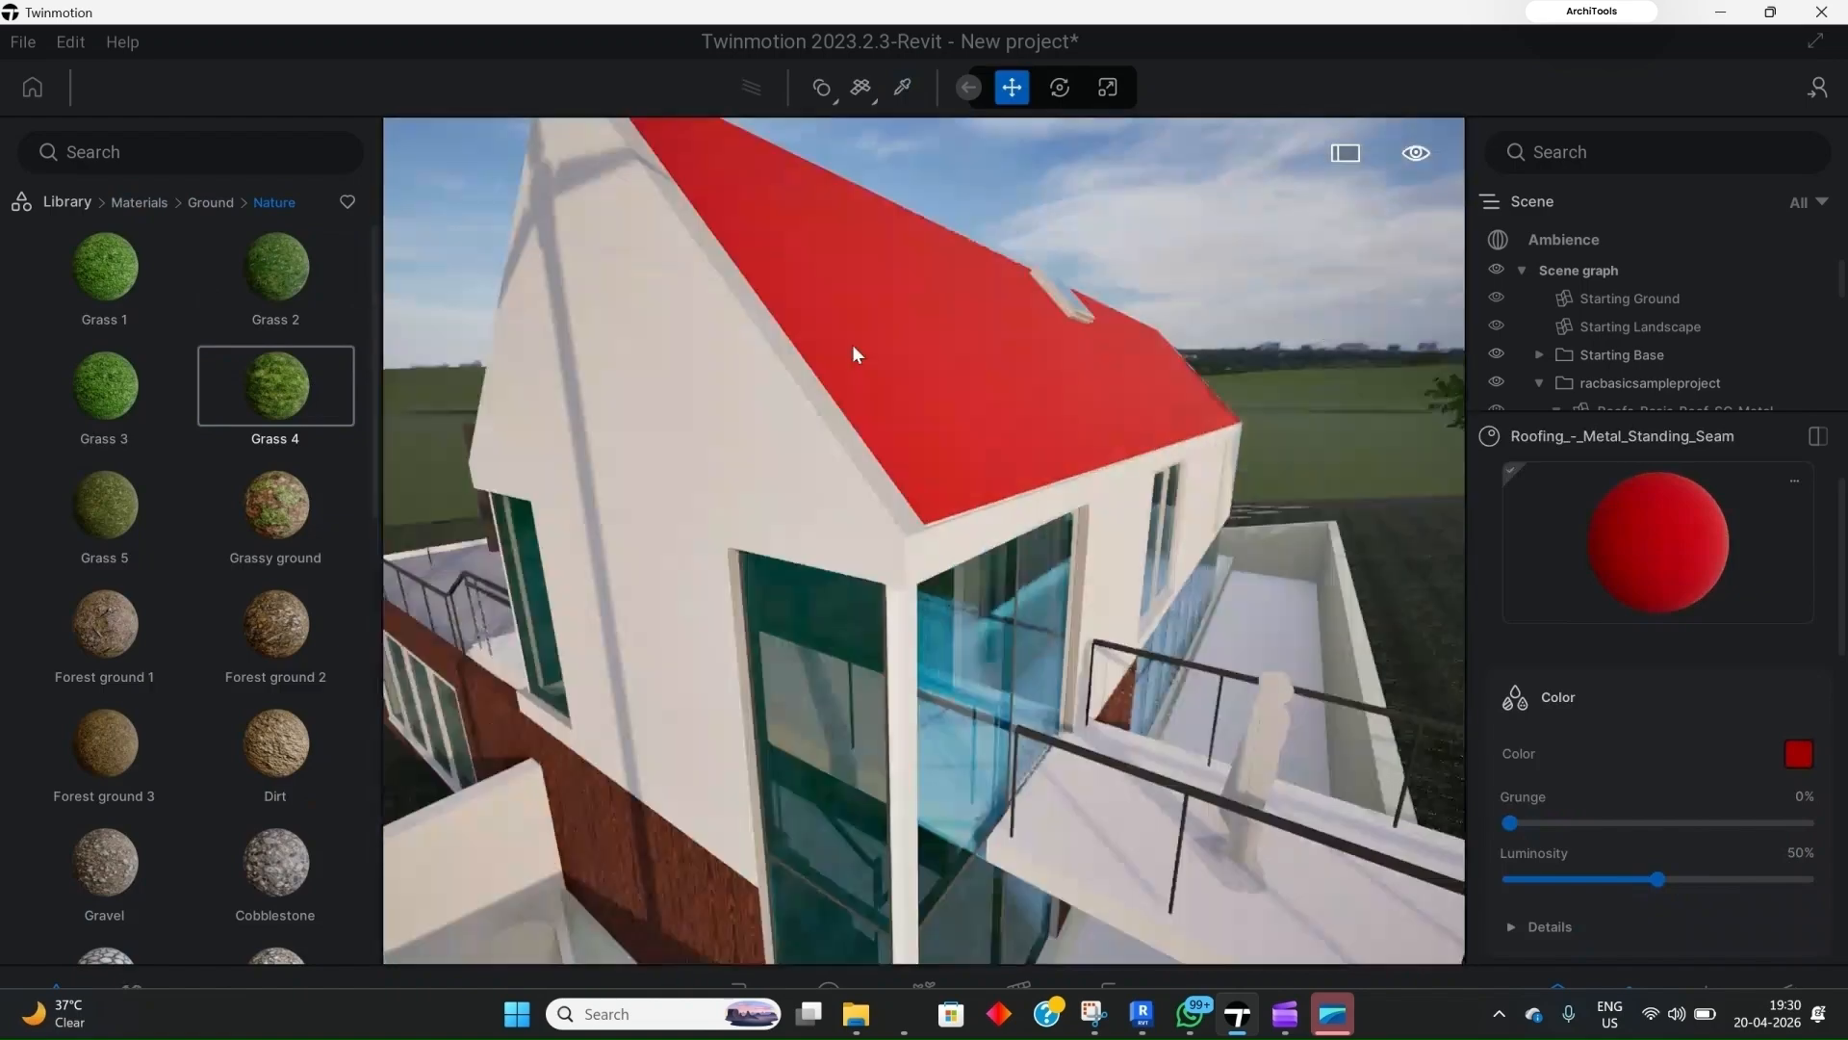
{"action": "scroll", "coordinate": [924, 410], "scroll_direction": "down", "scroll_amount": 2}
{"action": "scroll", "coordinate": [942, 285], "scroll_direction": "up", "scroll_amount": 4}
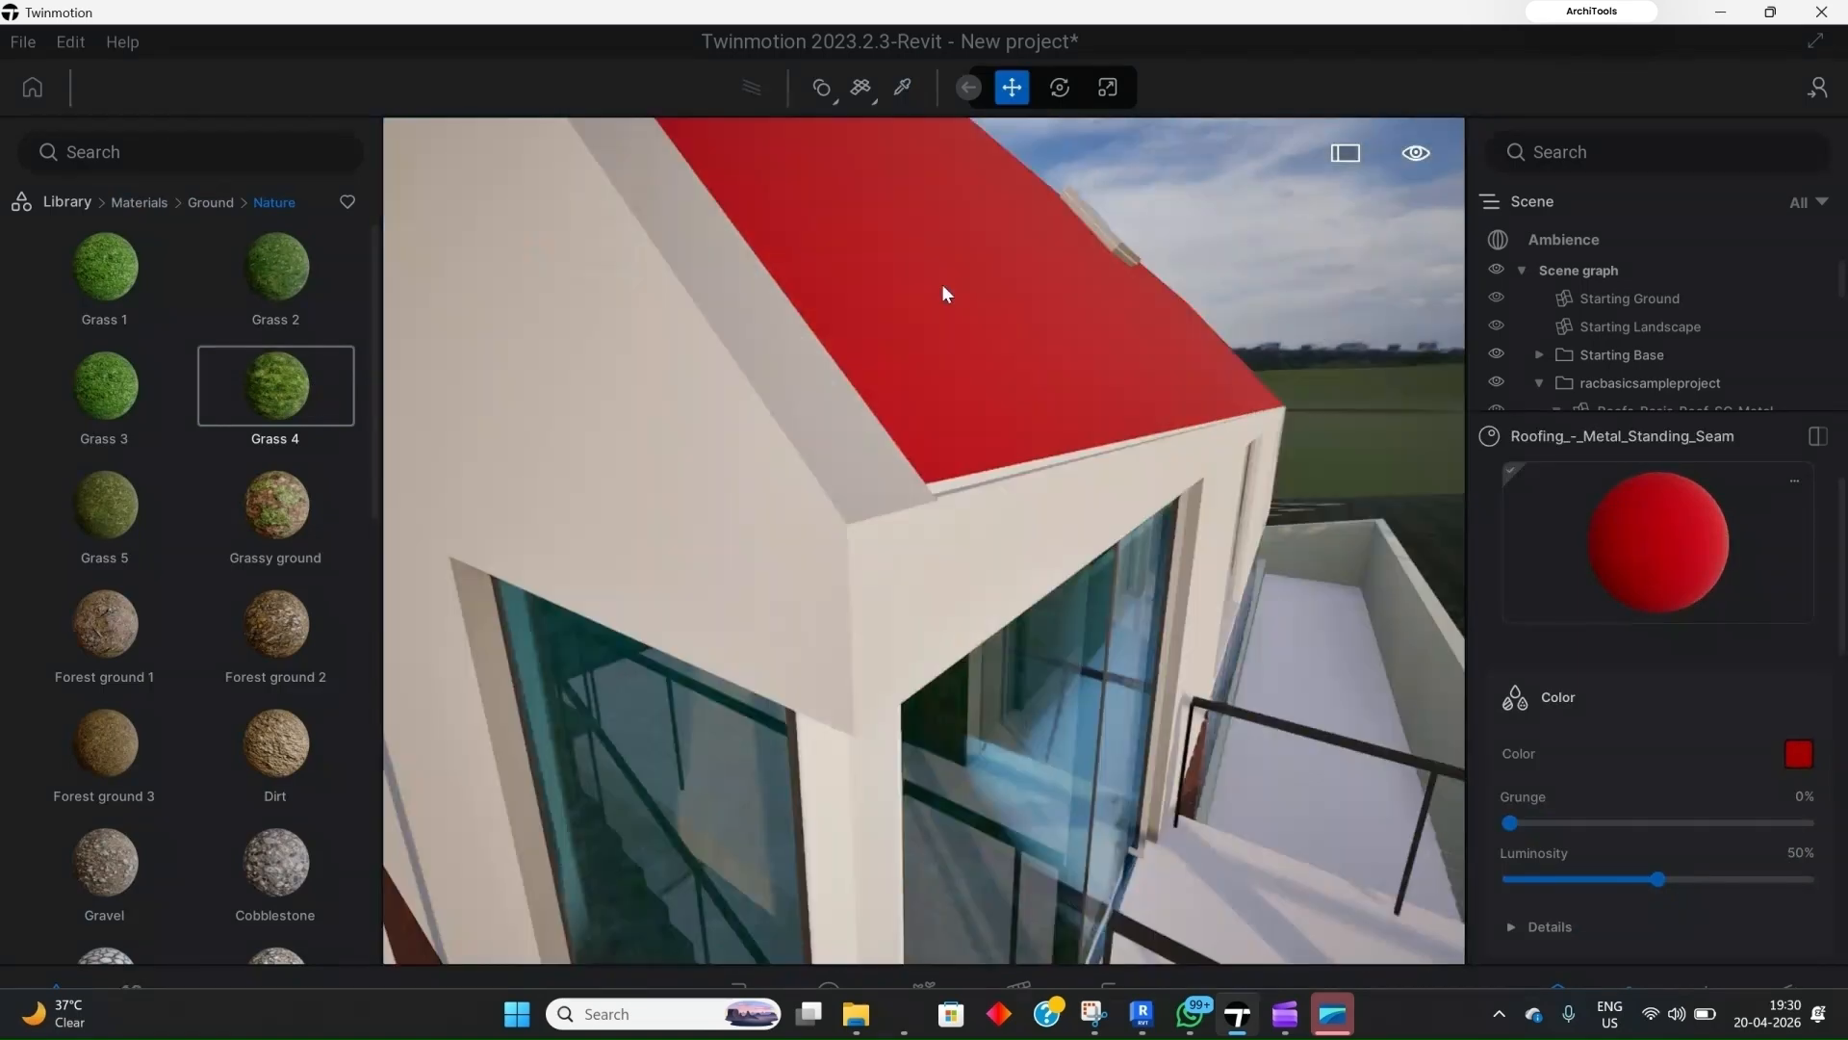
{"action": "scroll", "coordinate": [936, 245], "scroll_direction": "up", "scroll_amount": 3}
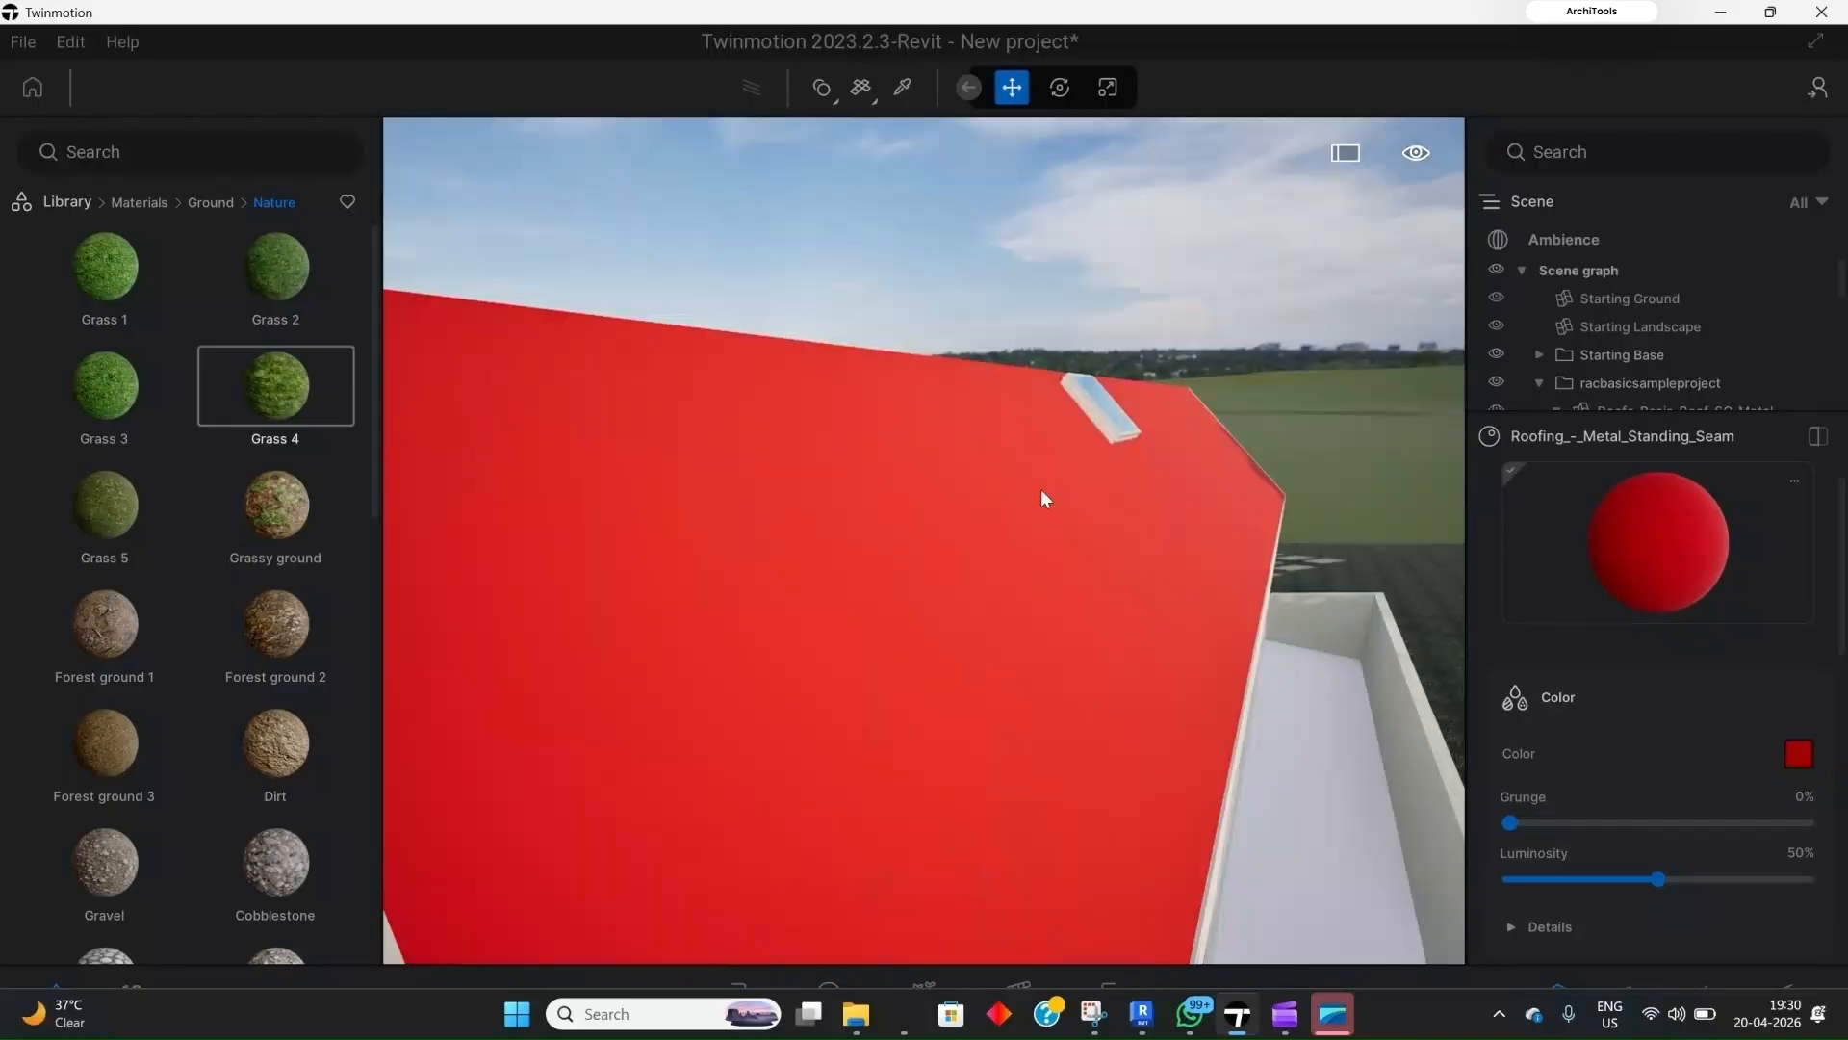
Step: Set the roof material's grunge to 8% and its luminosity to 37%
{"action": "left_click_drag", "start_coordinate": [1513, 824], "coordinate": [1643, 825]}
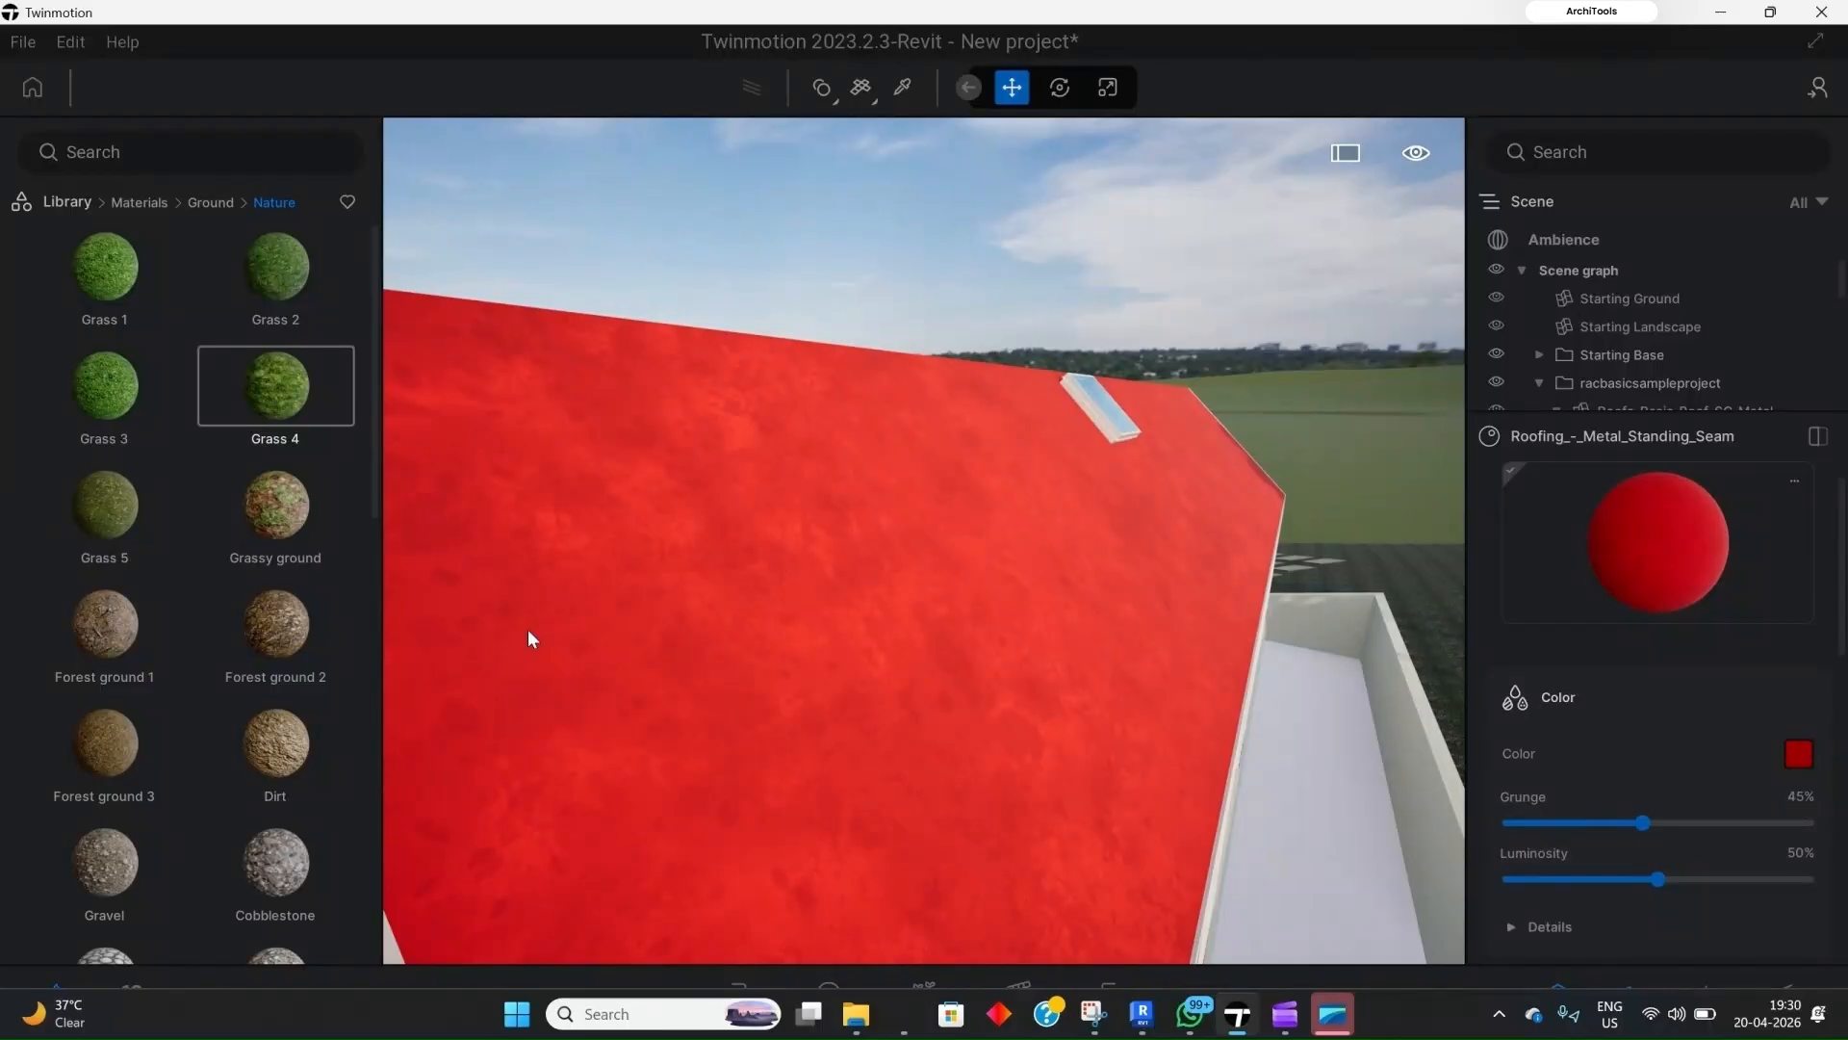
{"action": "left_click_drag", "start_coordinate": [1590, 825], "coordinate": [1532, 833]}
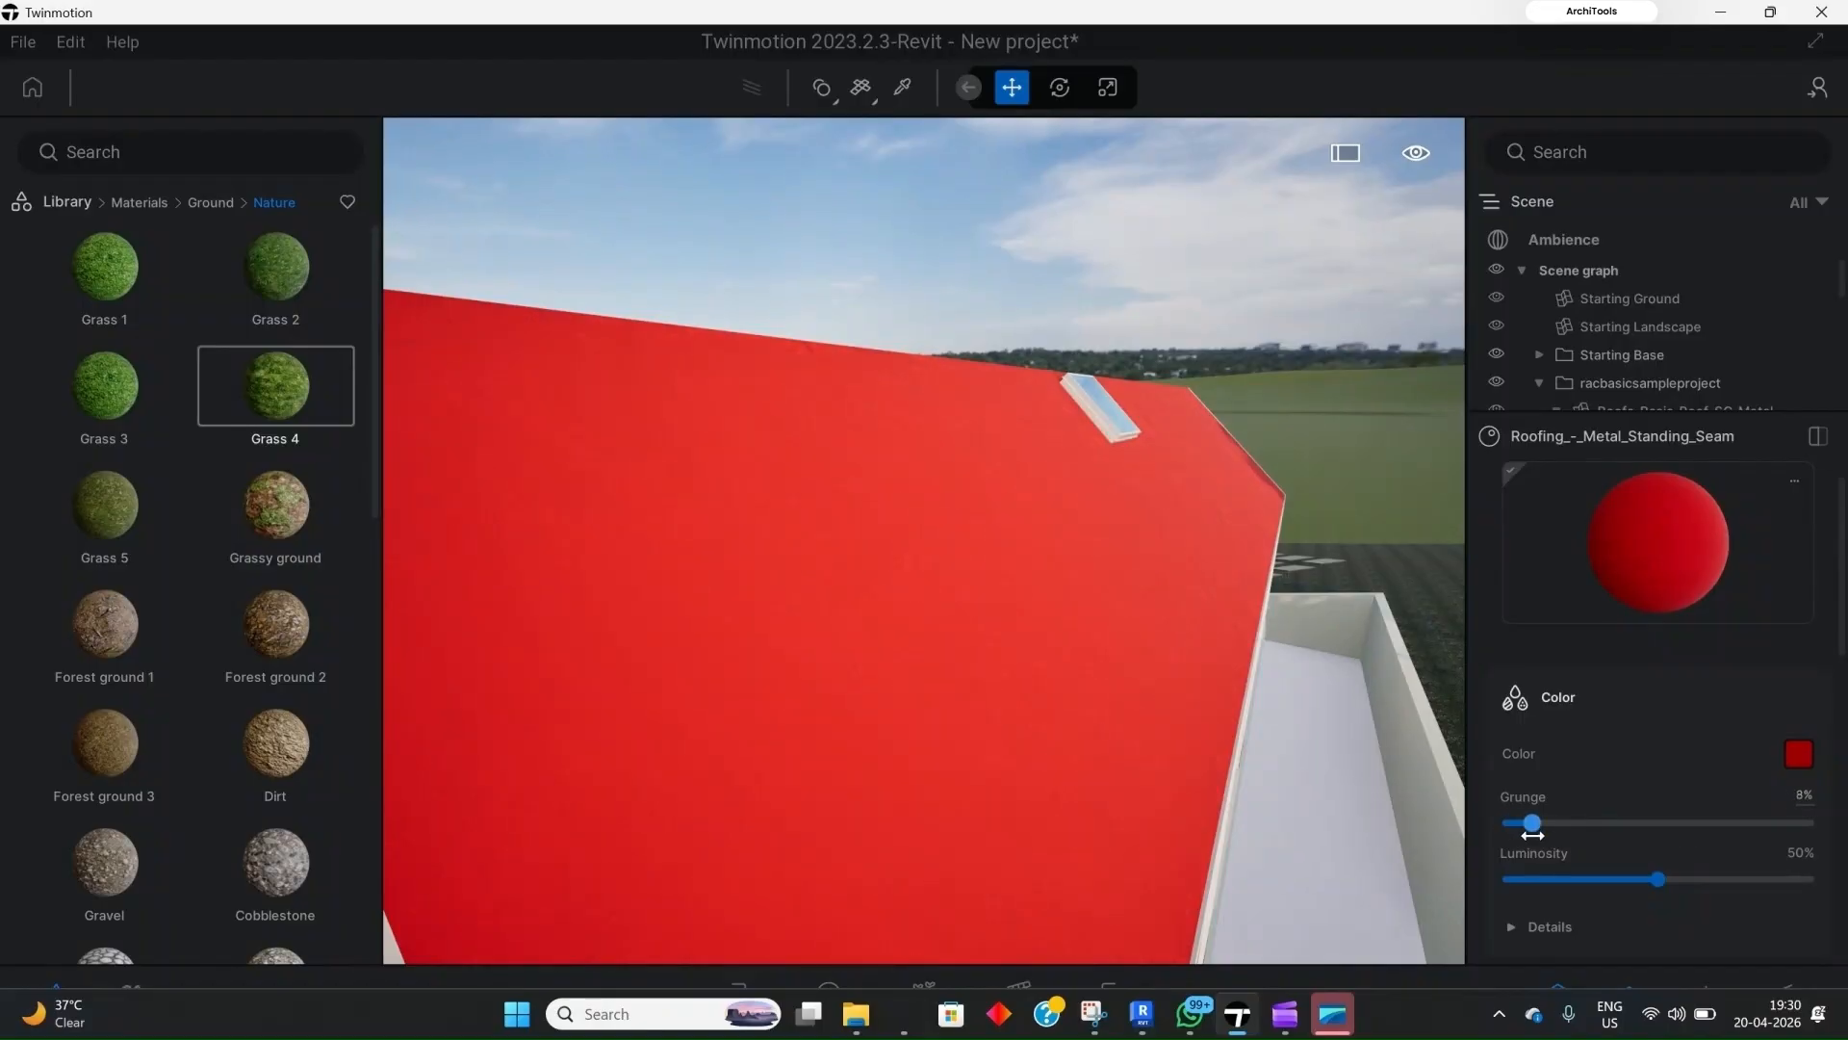
{"action": "mouse_move", "coordinate": [1658, 880]}
{"action": "left_mouse_down"}
{"action": "mouse_move", "coordinate": [1775, 872]}
{"action": "mouse_move", "coordinate": [1660, 880]}
{"action": "left_mouse_up"}
{"action": "left_click_drag", "start_coordinate": [1549, 885], "coordinate": [1622, 890]}
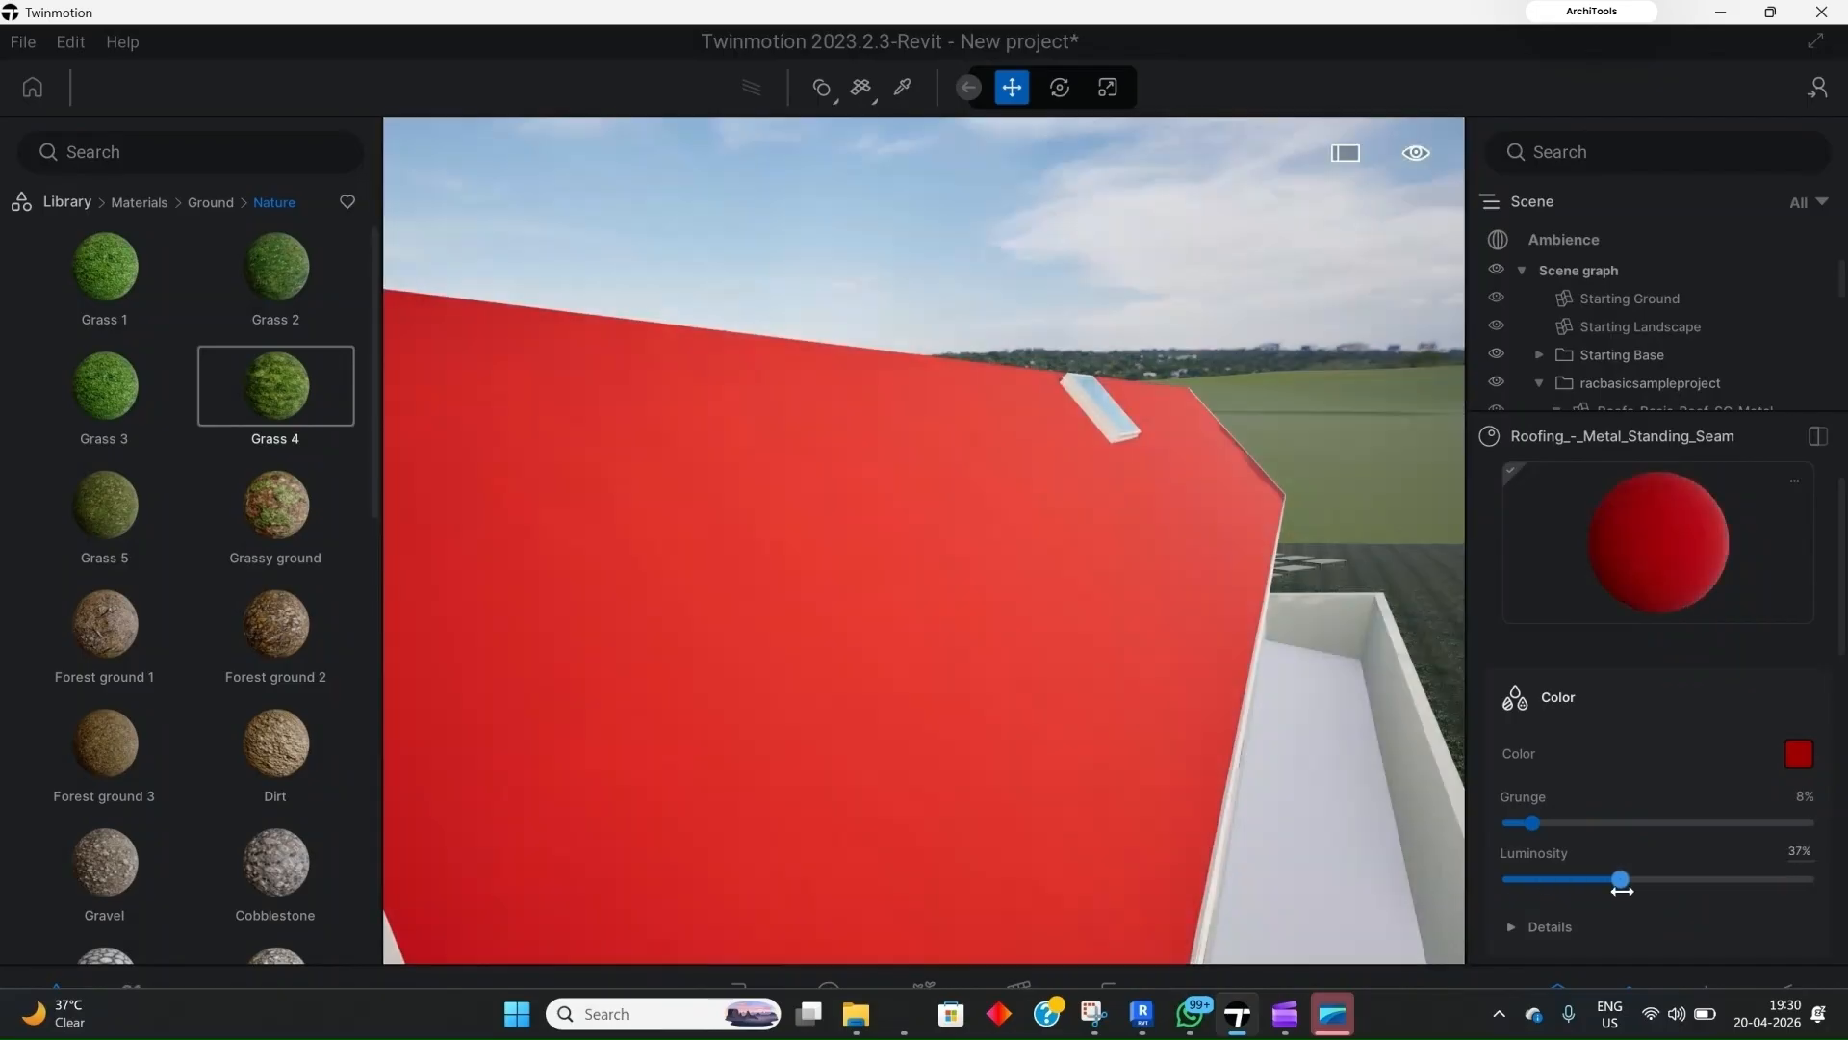
Step: Expand the roof material's color details and slightly lower its gamma and lift
{"action": "scroll", "coordinate": [1690, 708], "scroll_direction": "down", "scroll_amount": 5}
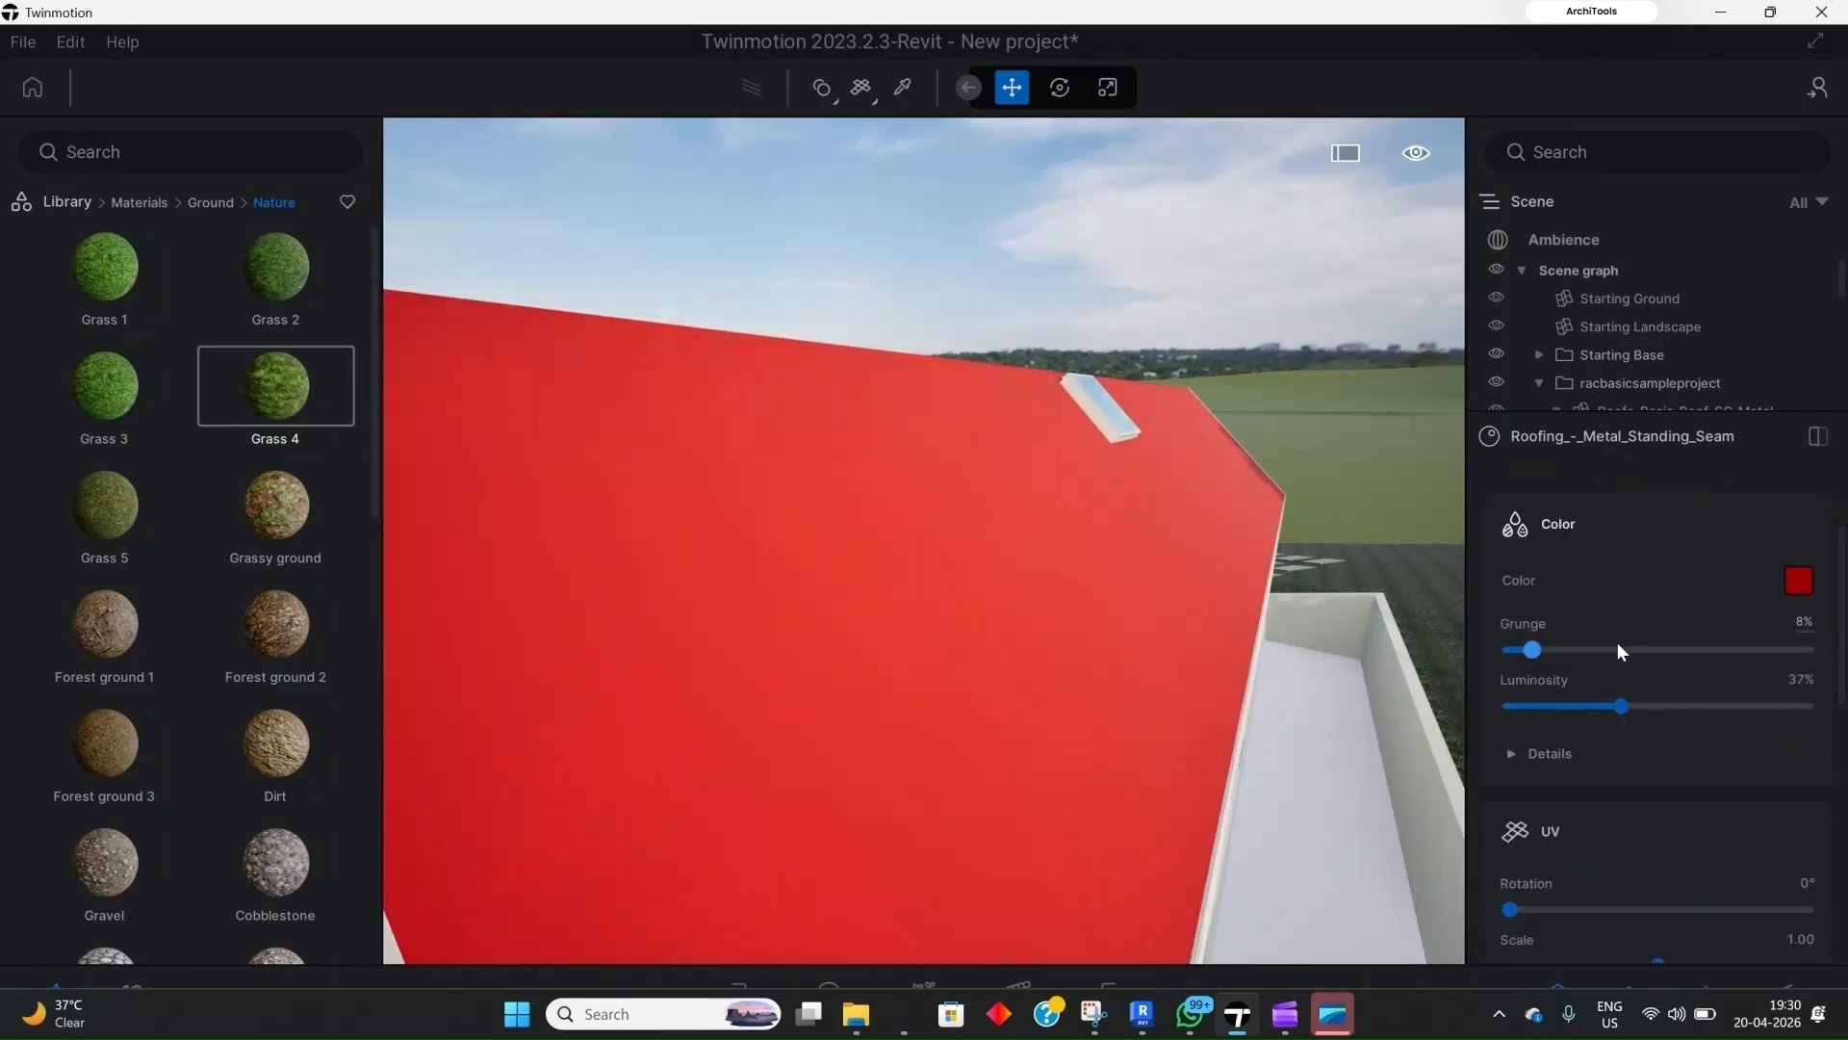
{"action": "scroll", "coordinate": [1578, 650], "scroll_direction": "down", "scroll_amount": 3}
{"action": "left_click", "coordinate": [1509, 655]}
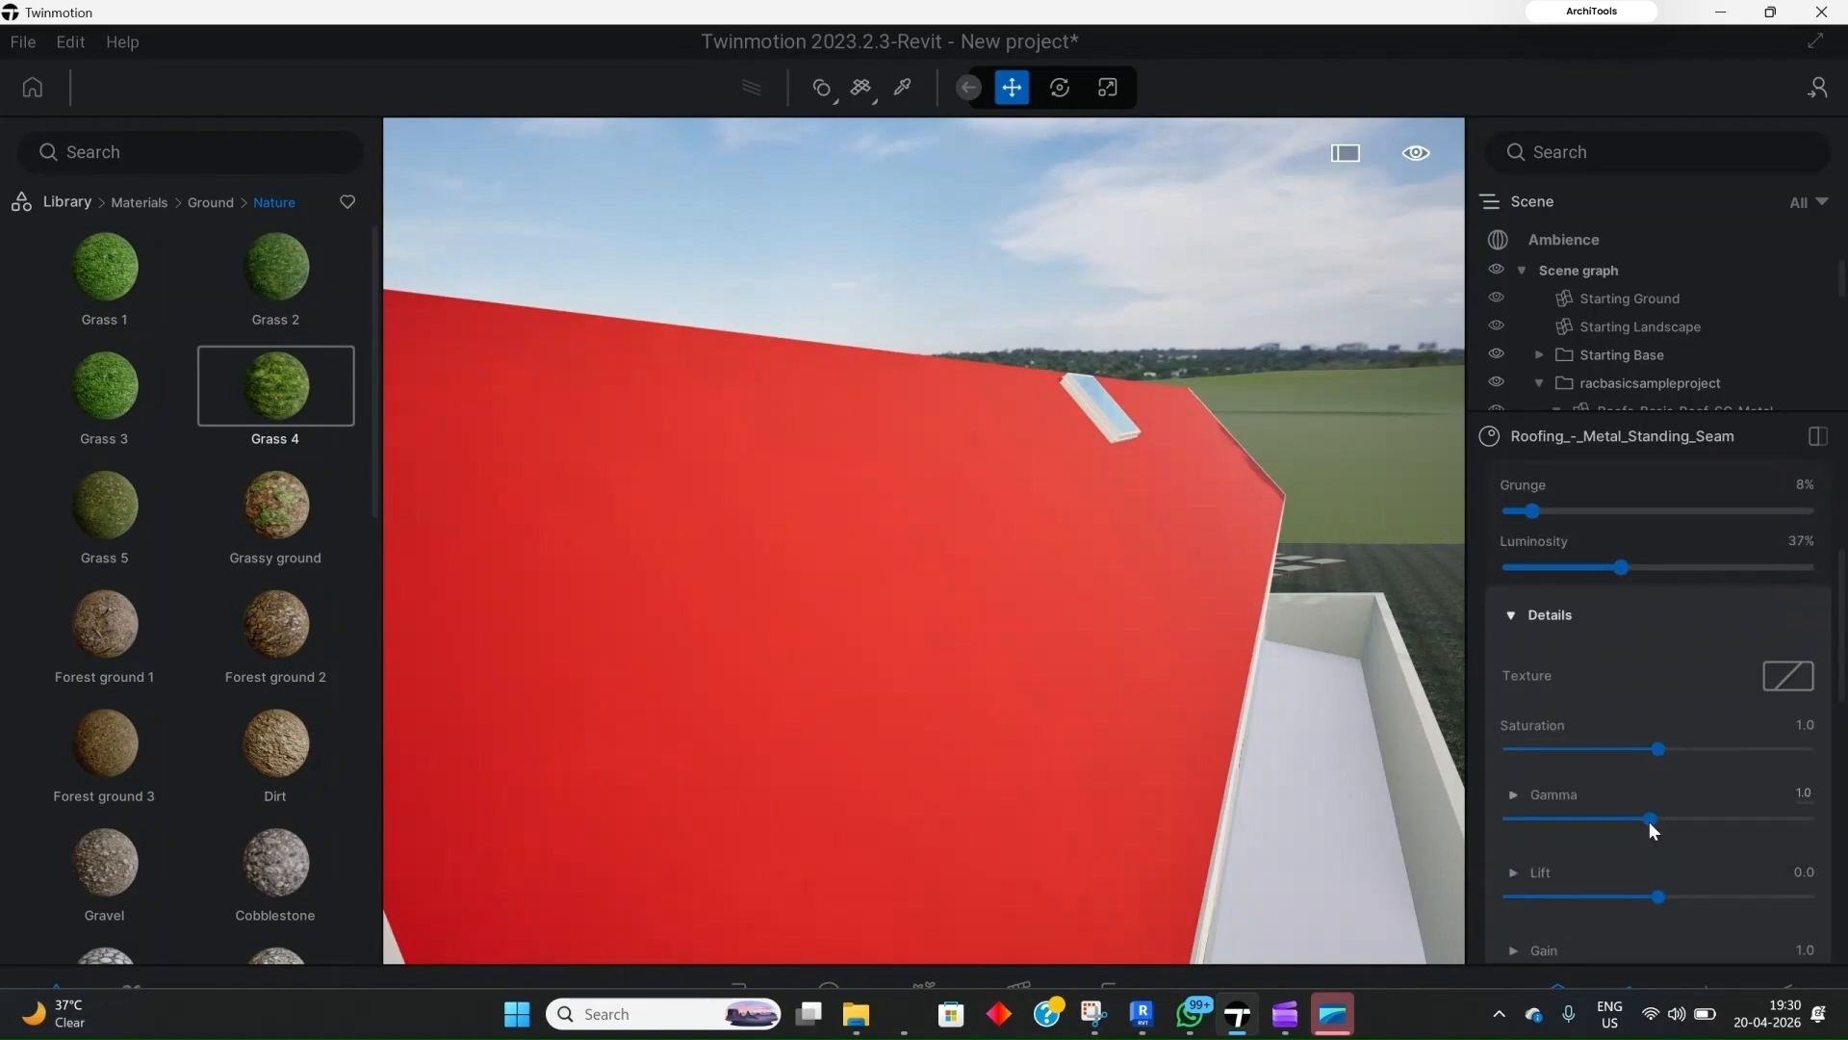
{"action": "scroll", "coordinate": [1641, 847], "scroll_direction": "down", "scroll_amount": 2}
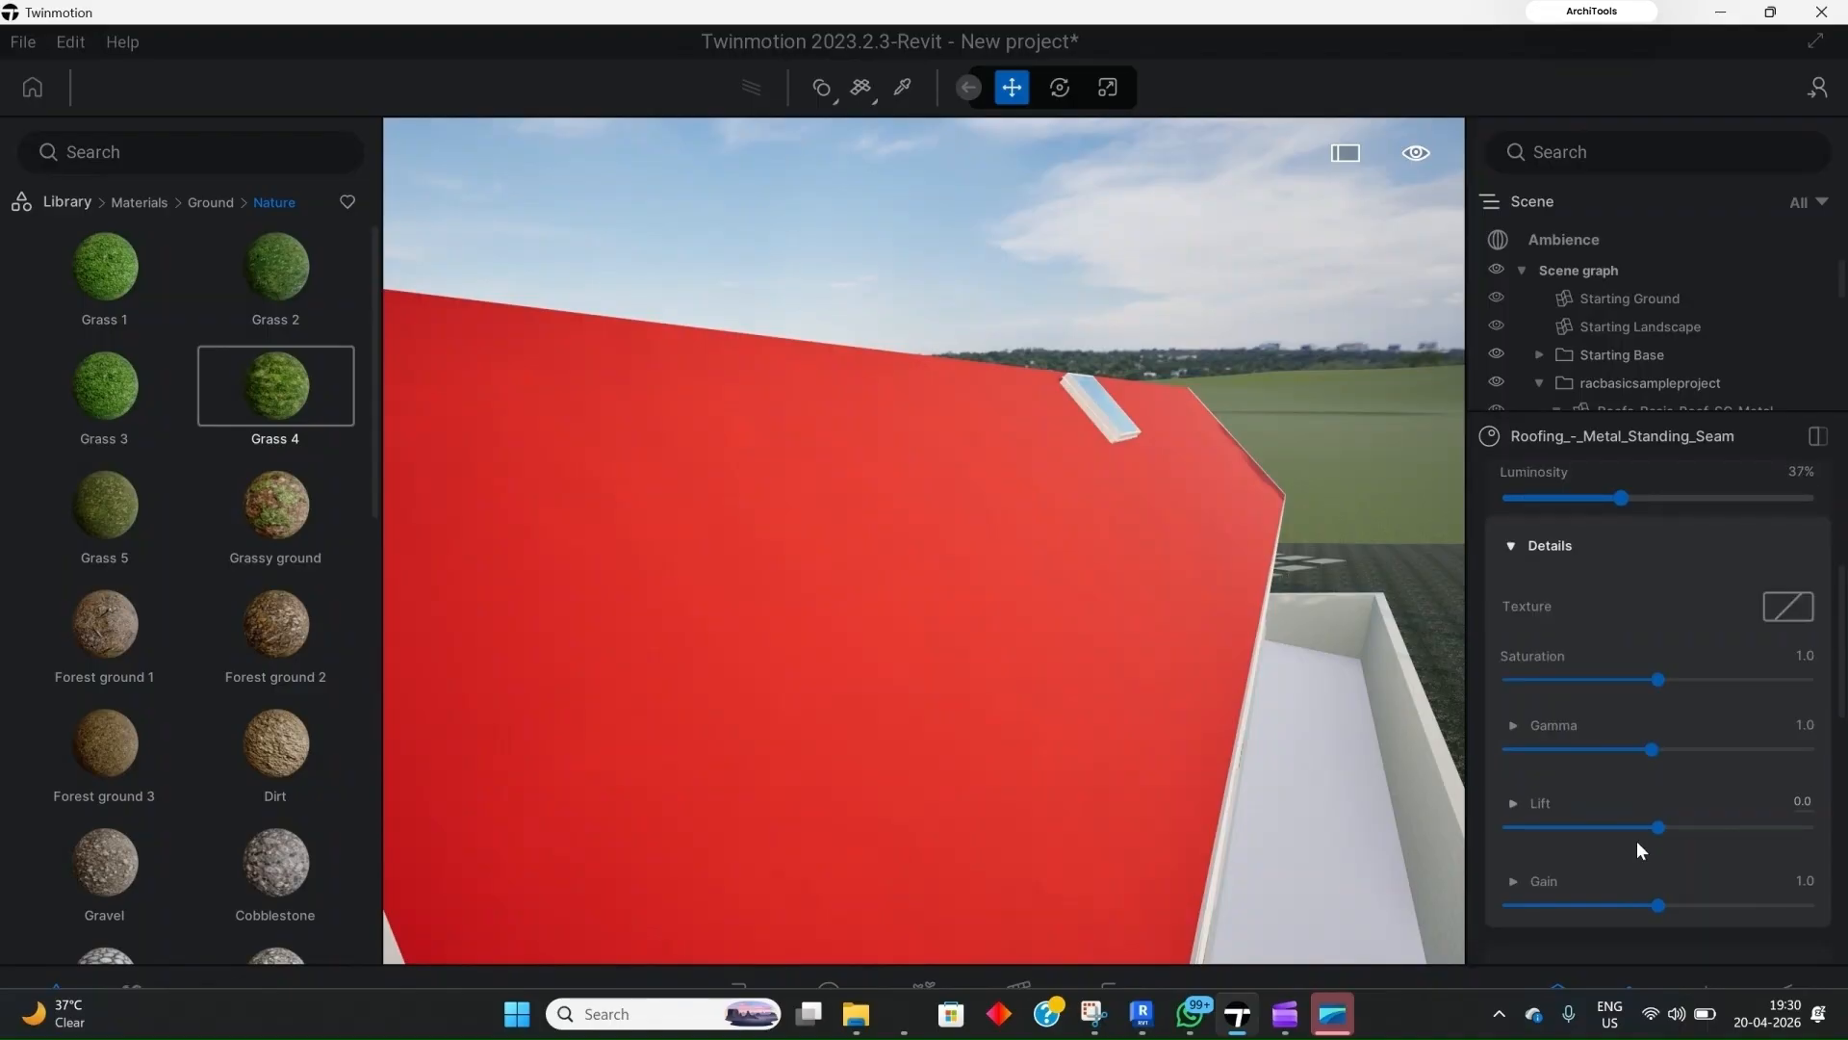
{"action": "scroll", "coordinate": [1649, 785], "scroll_direction": "down", "scroll_amount": 1}
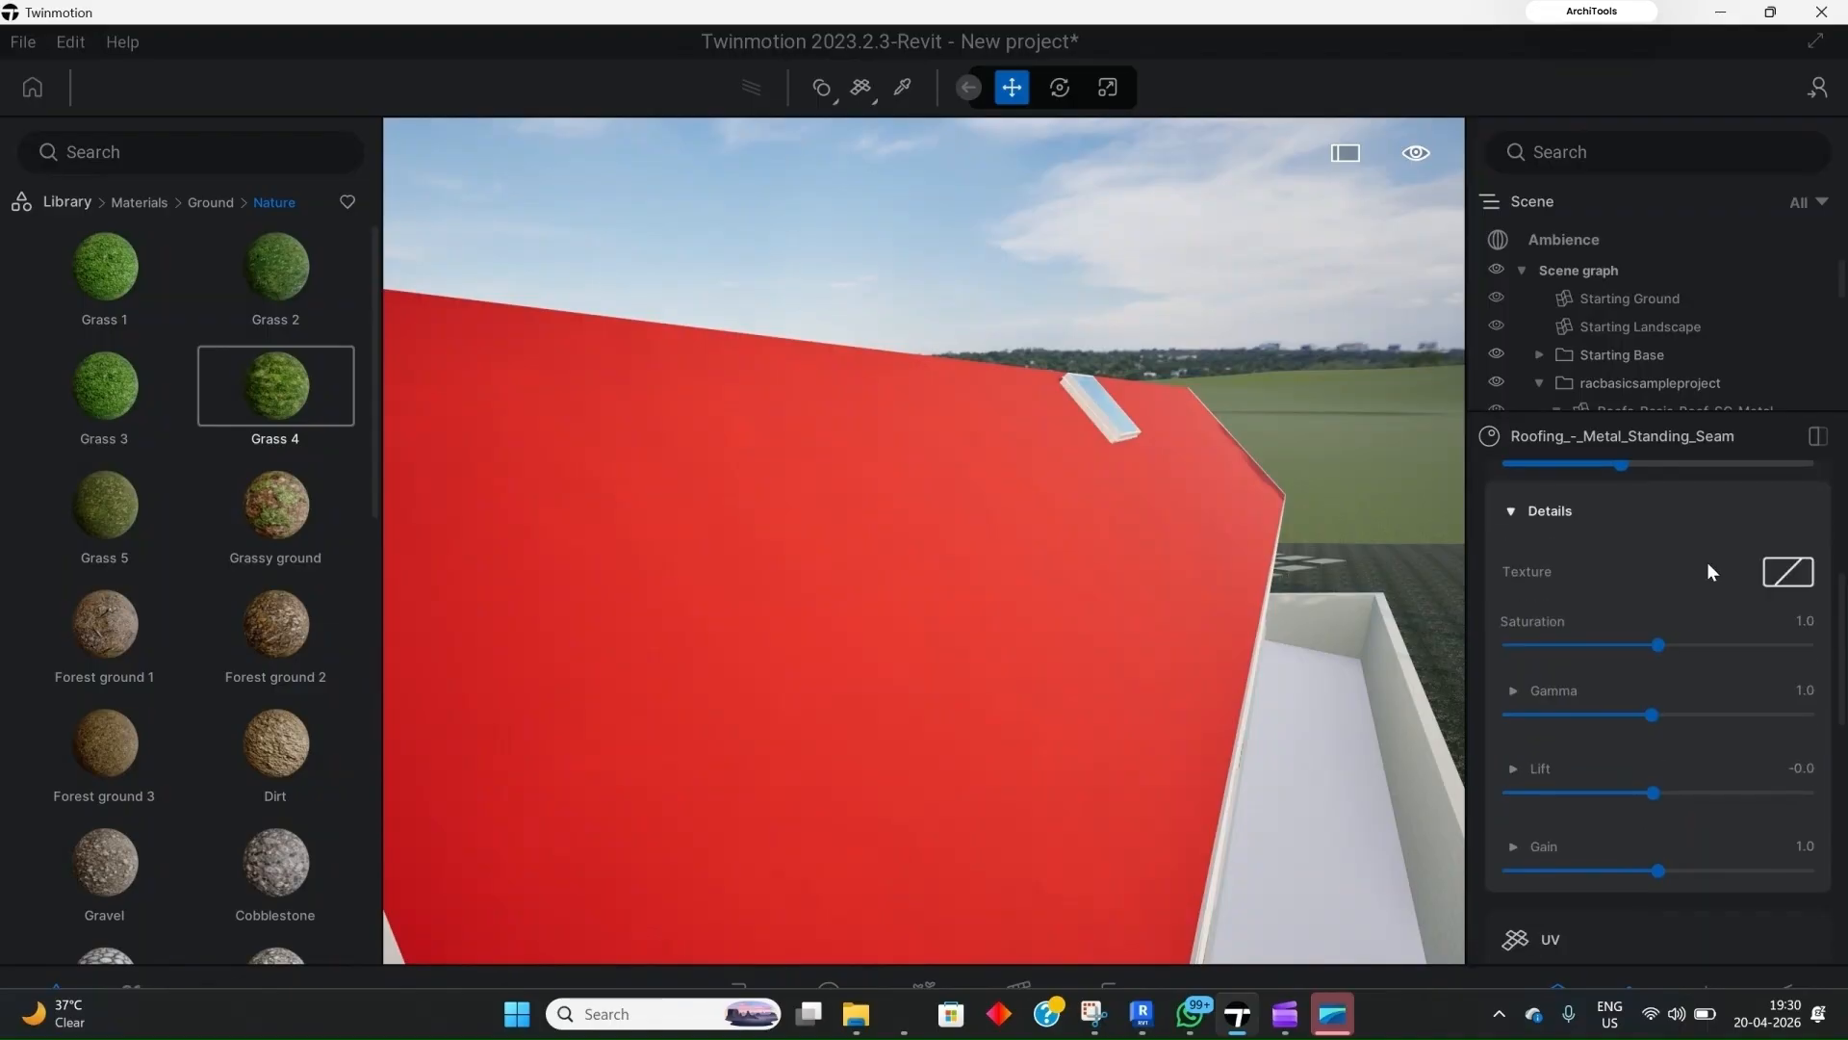
Step: Sample the grass ground with the material picker and set its UV scale to 0.92 and rotation to 15°
{"action": "scroll", "coordinate": [1629, 672], "scroll_direction": "down", "scroll_amount": 3}
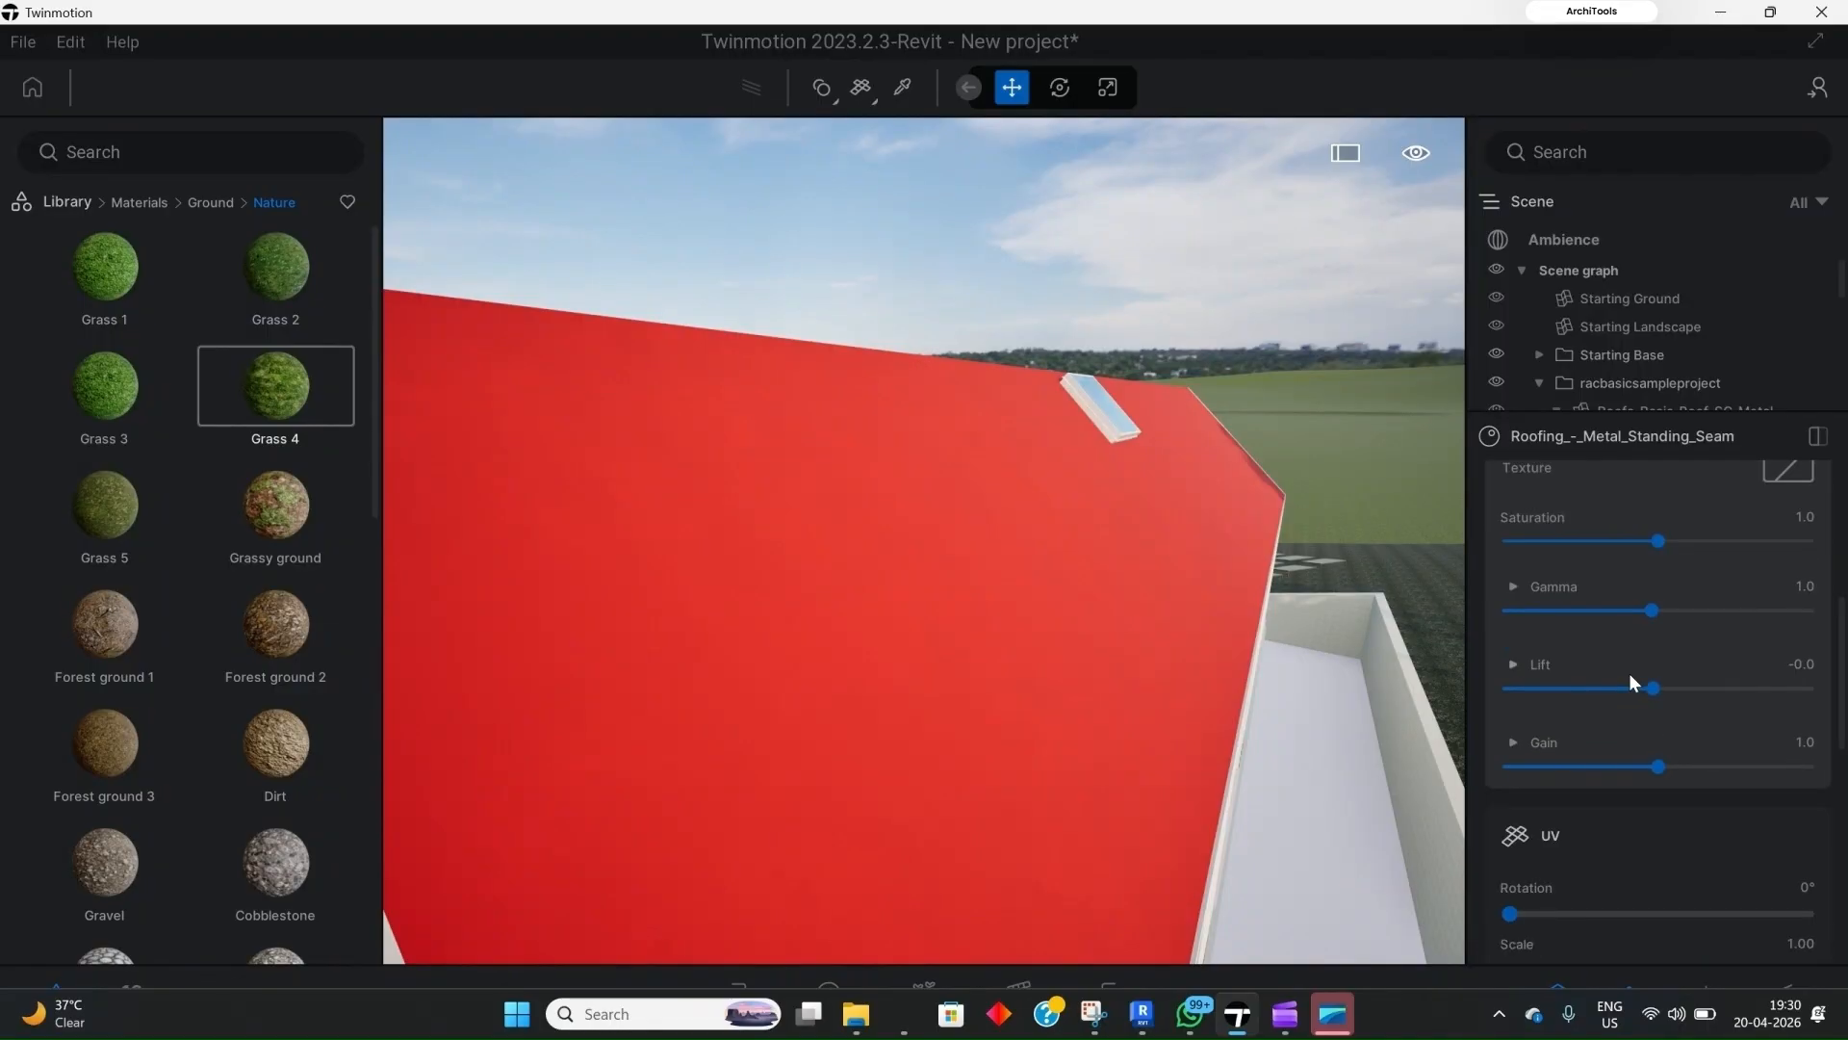
{"action": "scroll", "coordinate": [1630, 693], "scroll_direction": "down", "scroll_amount": 3}
{"action": "scroll", "coordinate": [1633, 730], "scroll_direction": "down", "scroll_amount": 4}
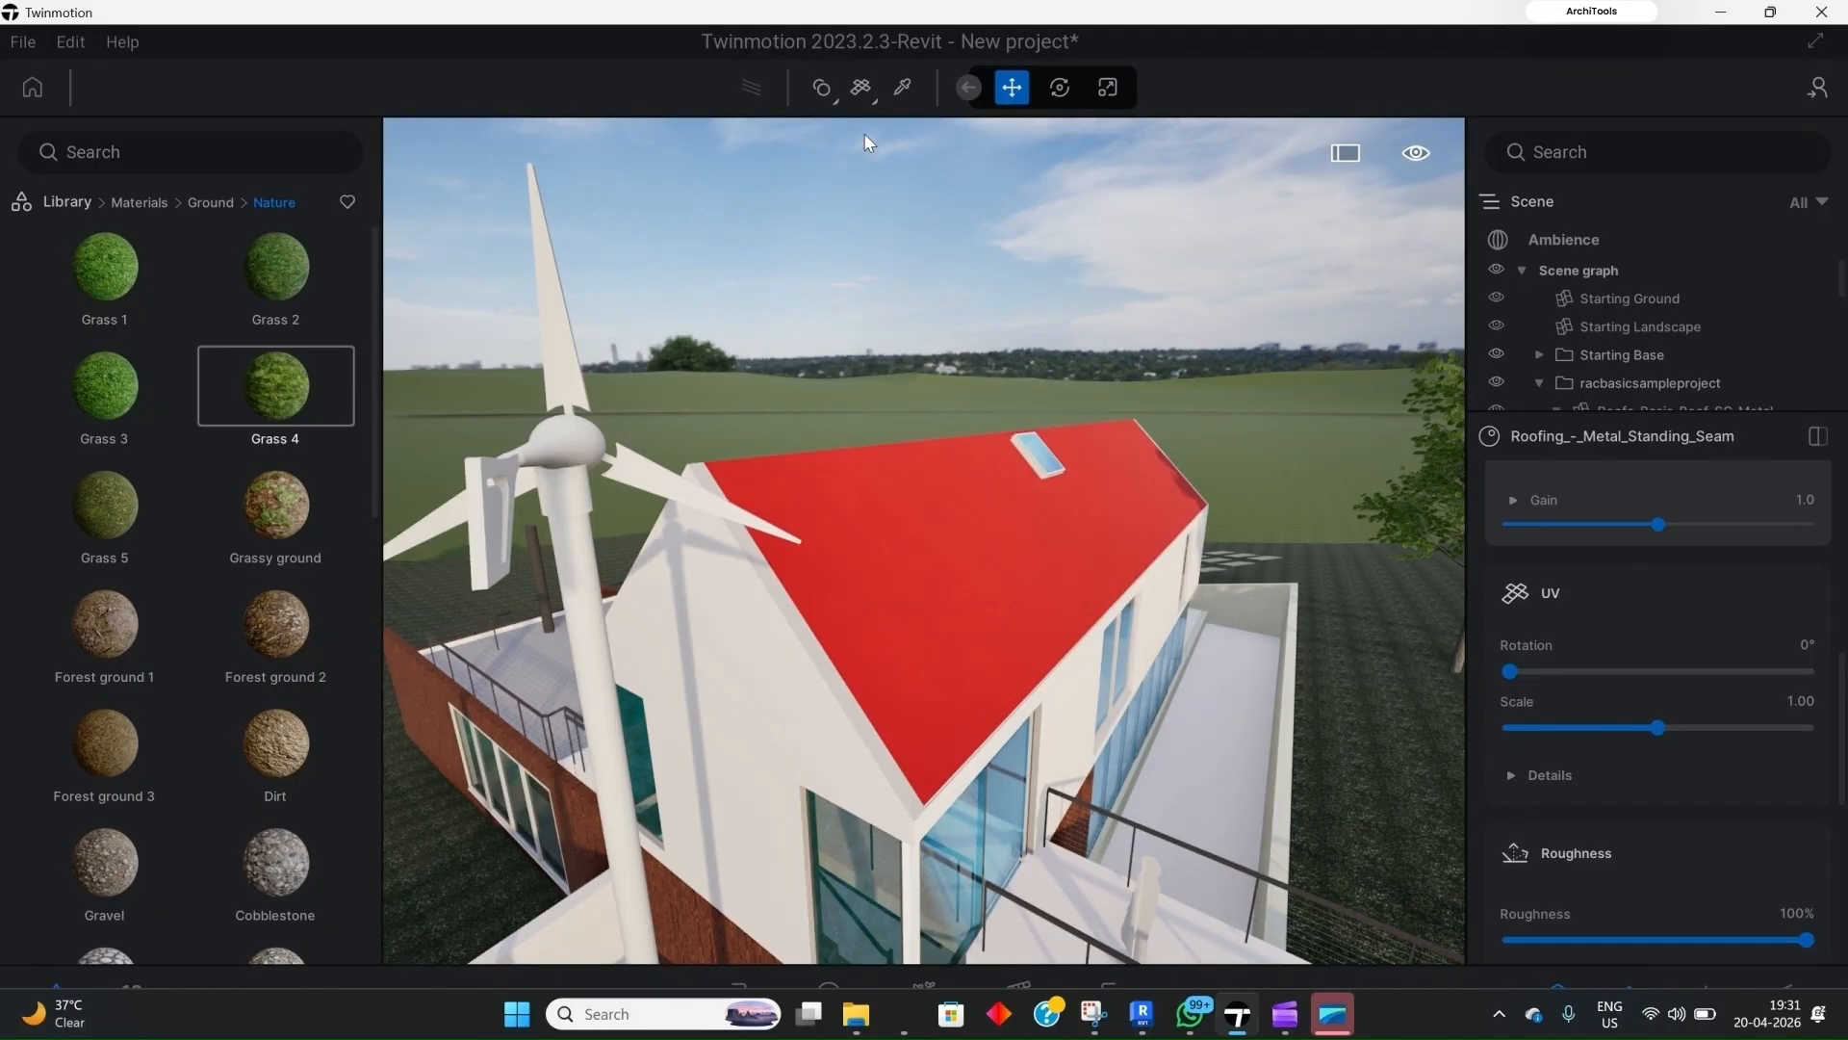
{"action": "left_click", "coordinate": [901, 88]}
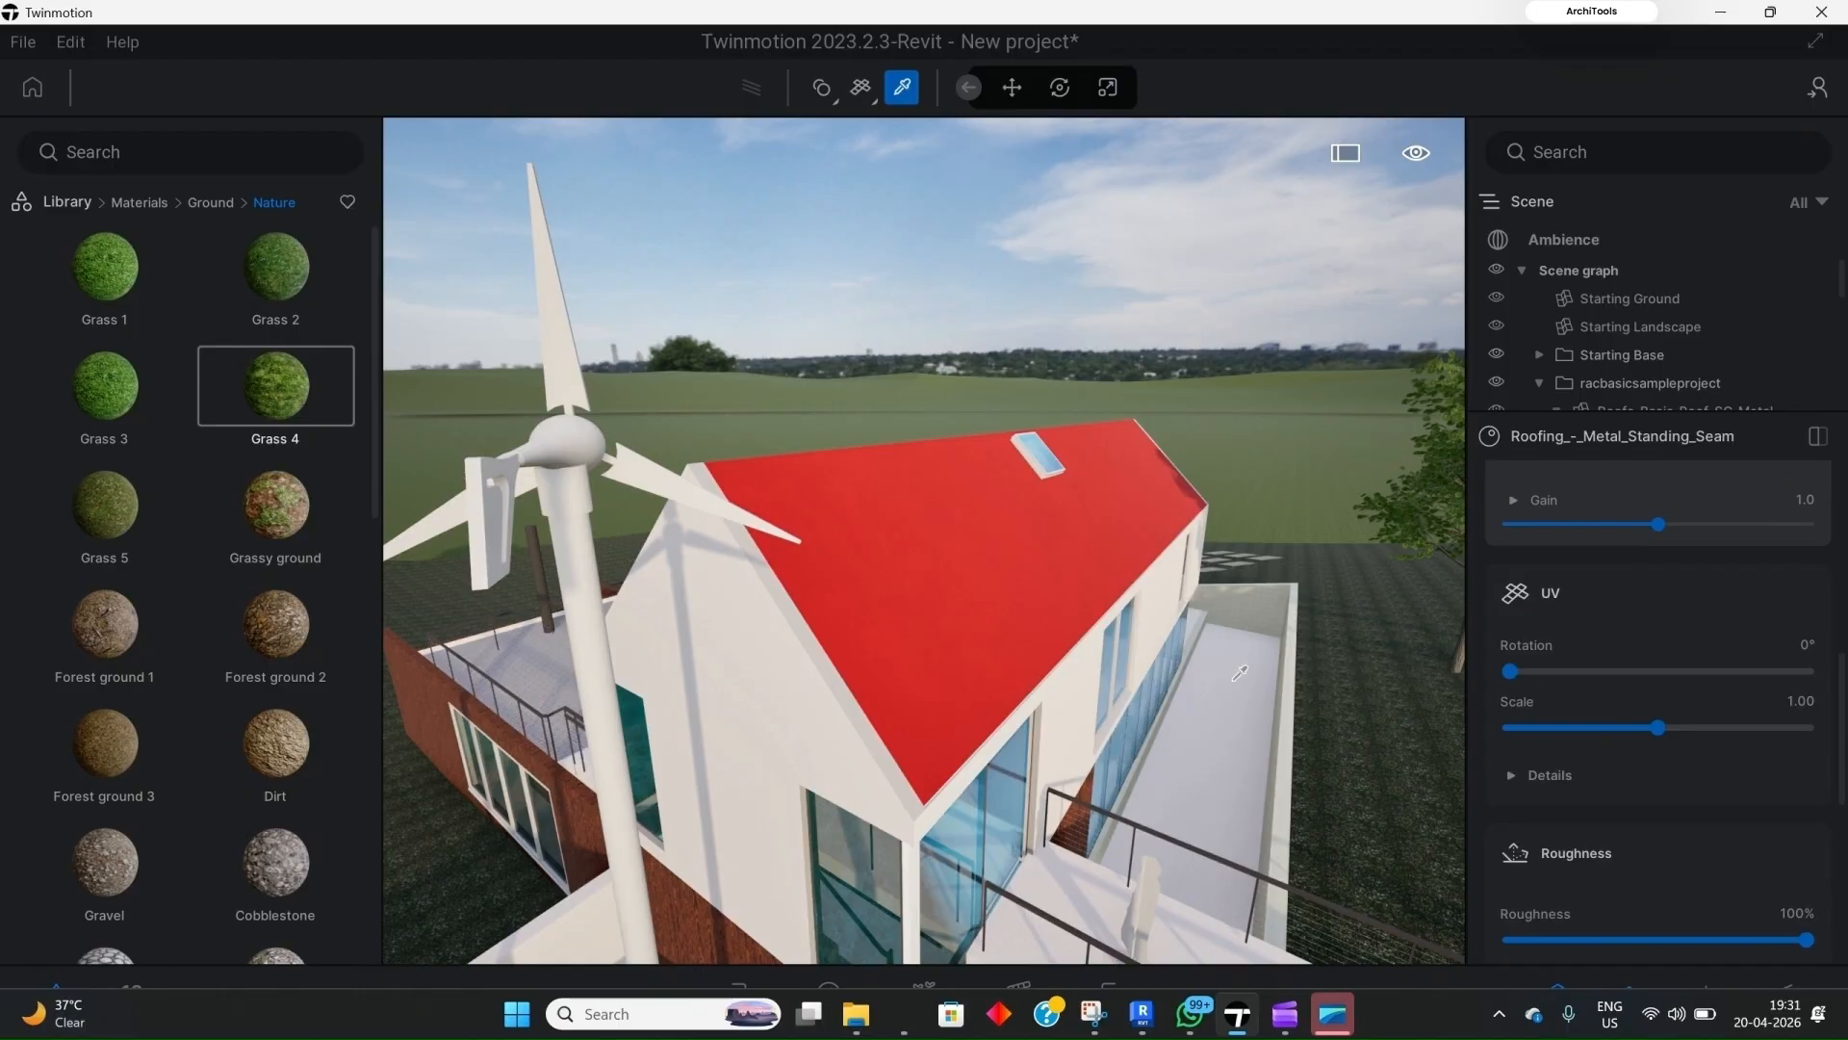
{"action": "left_click", "coordinate": [1375, 588]}
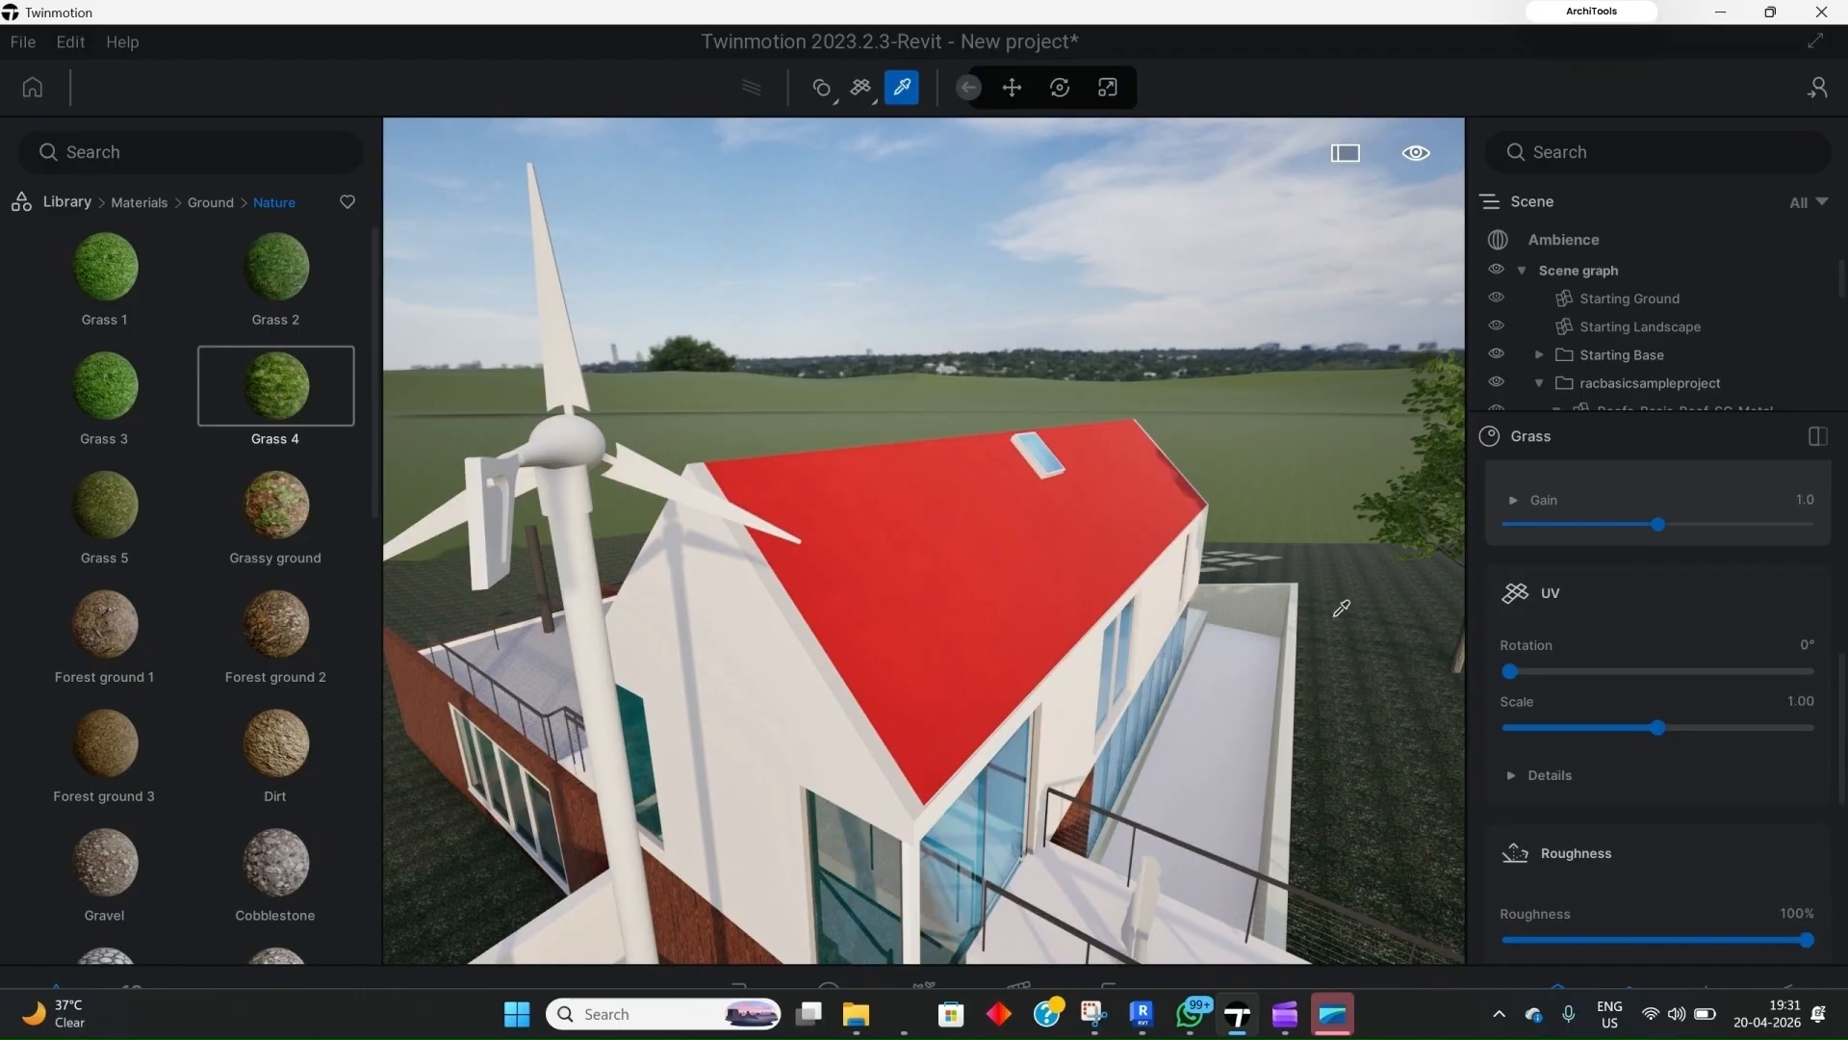
{"action": "left_click_drag", "start_coordinate": [1656, 727], "coordinate": [1643, 730]}
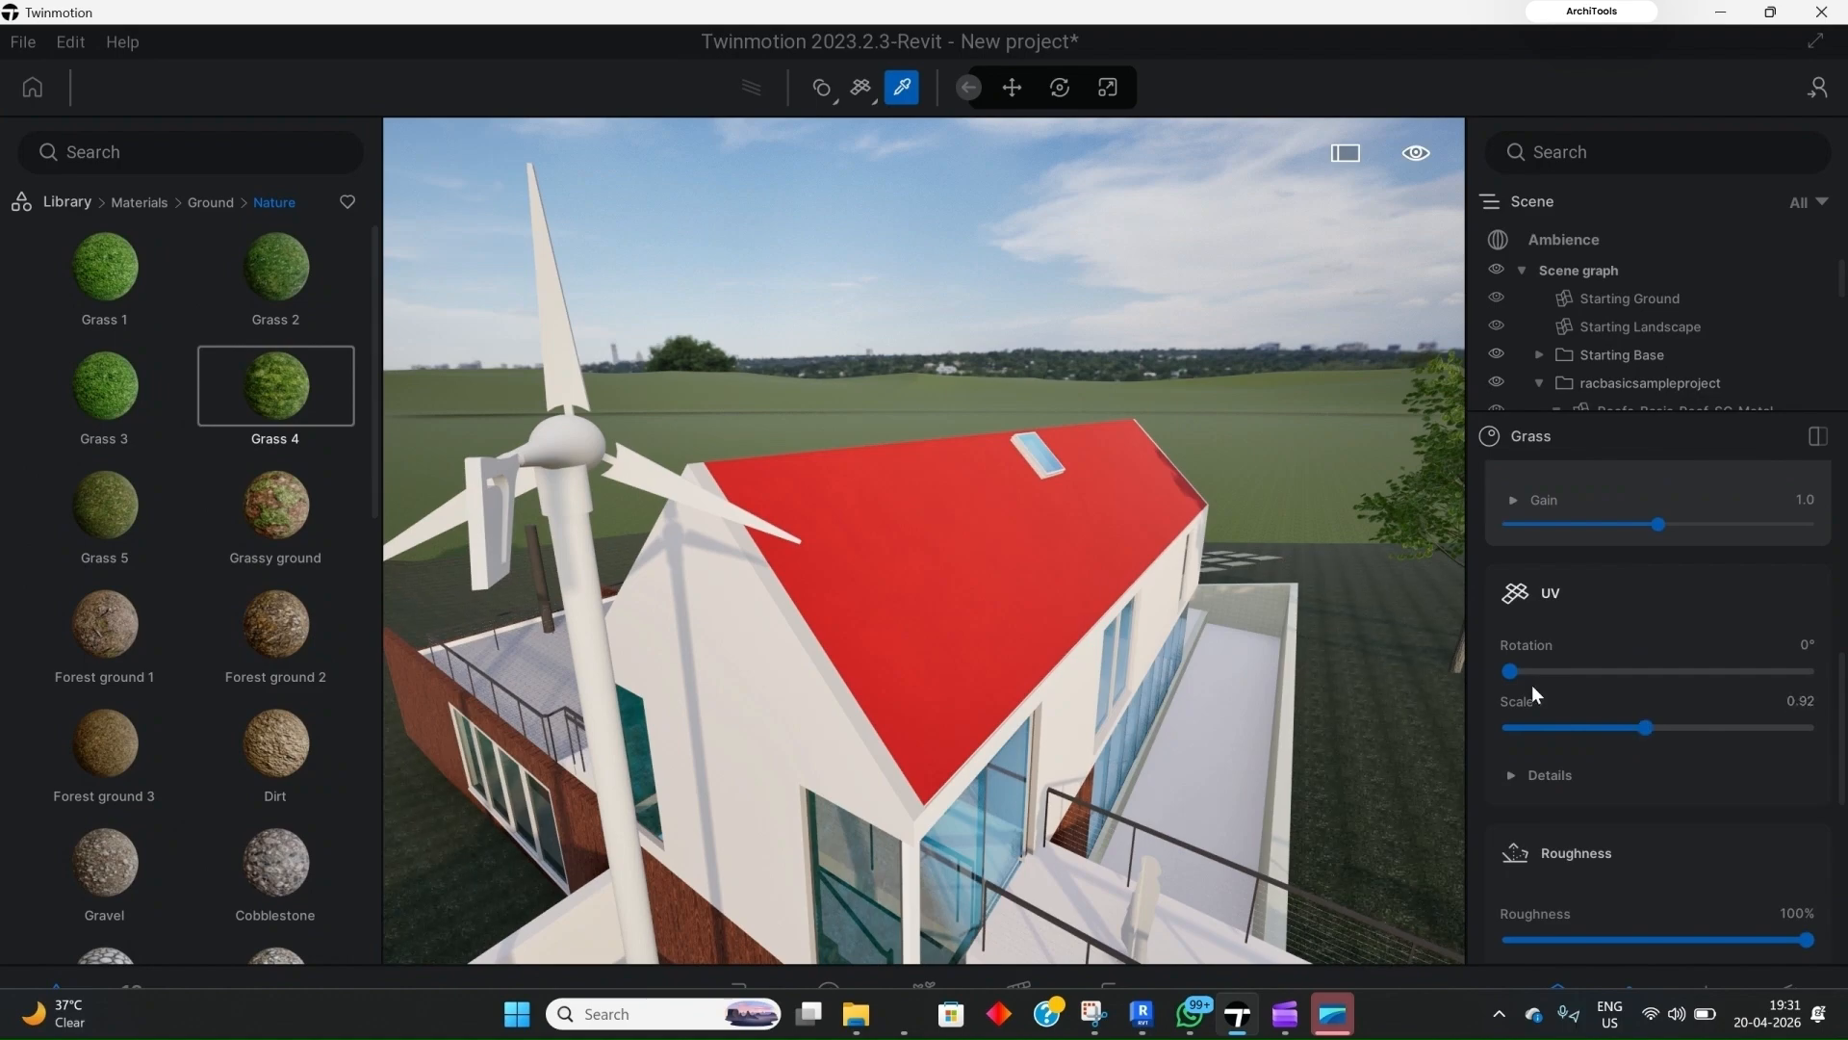
{"action": "left_click_drag", "start_coordinate": [1510, 671], "coordinate": [1521, 676]}
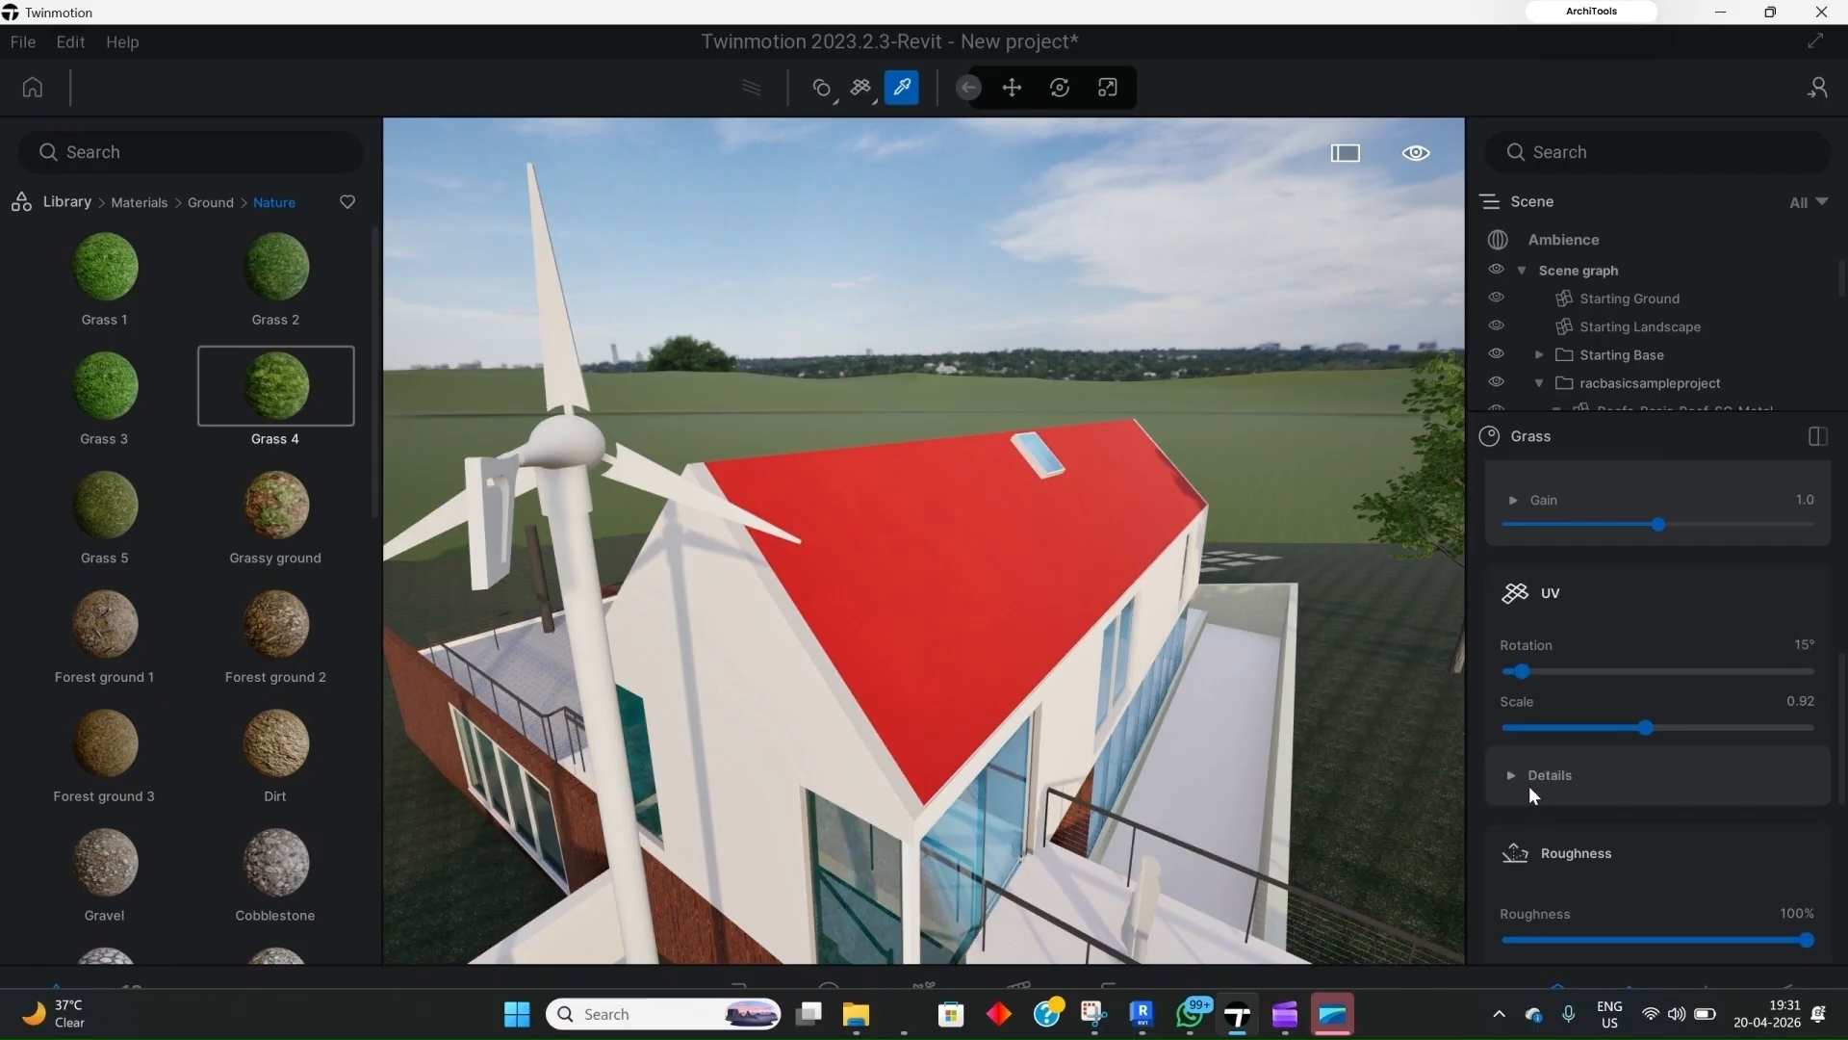
Step: Expand the grass material's UV details and examine the stretch, offset, speed, roughness and metallic settings
{"action": "left_click", "coordinate": [1514, 780]}
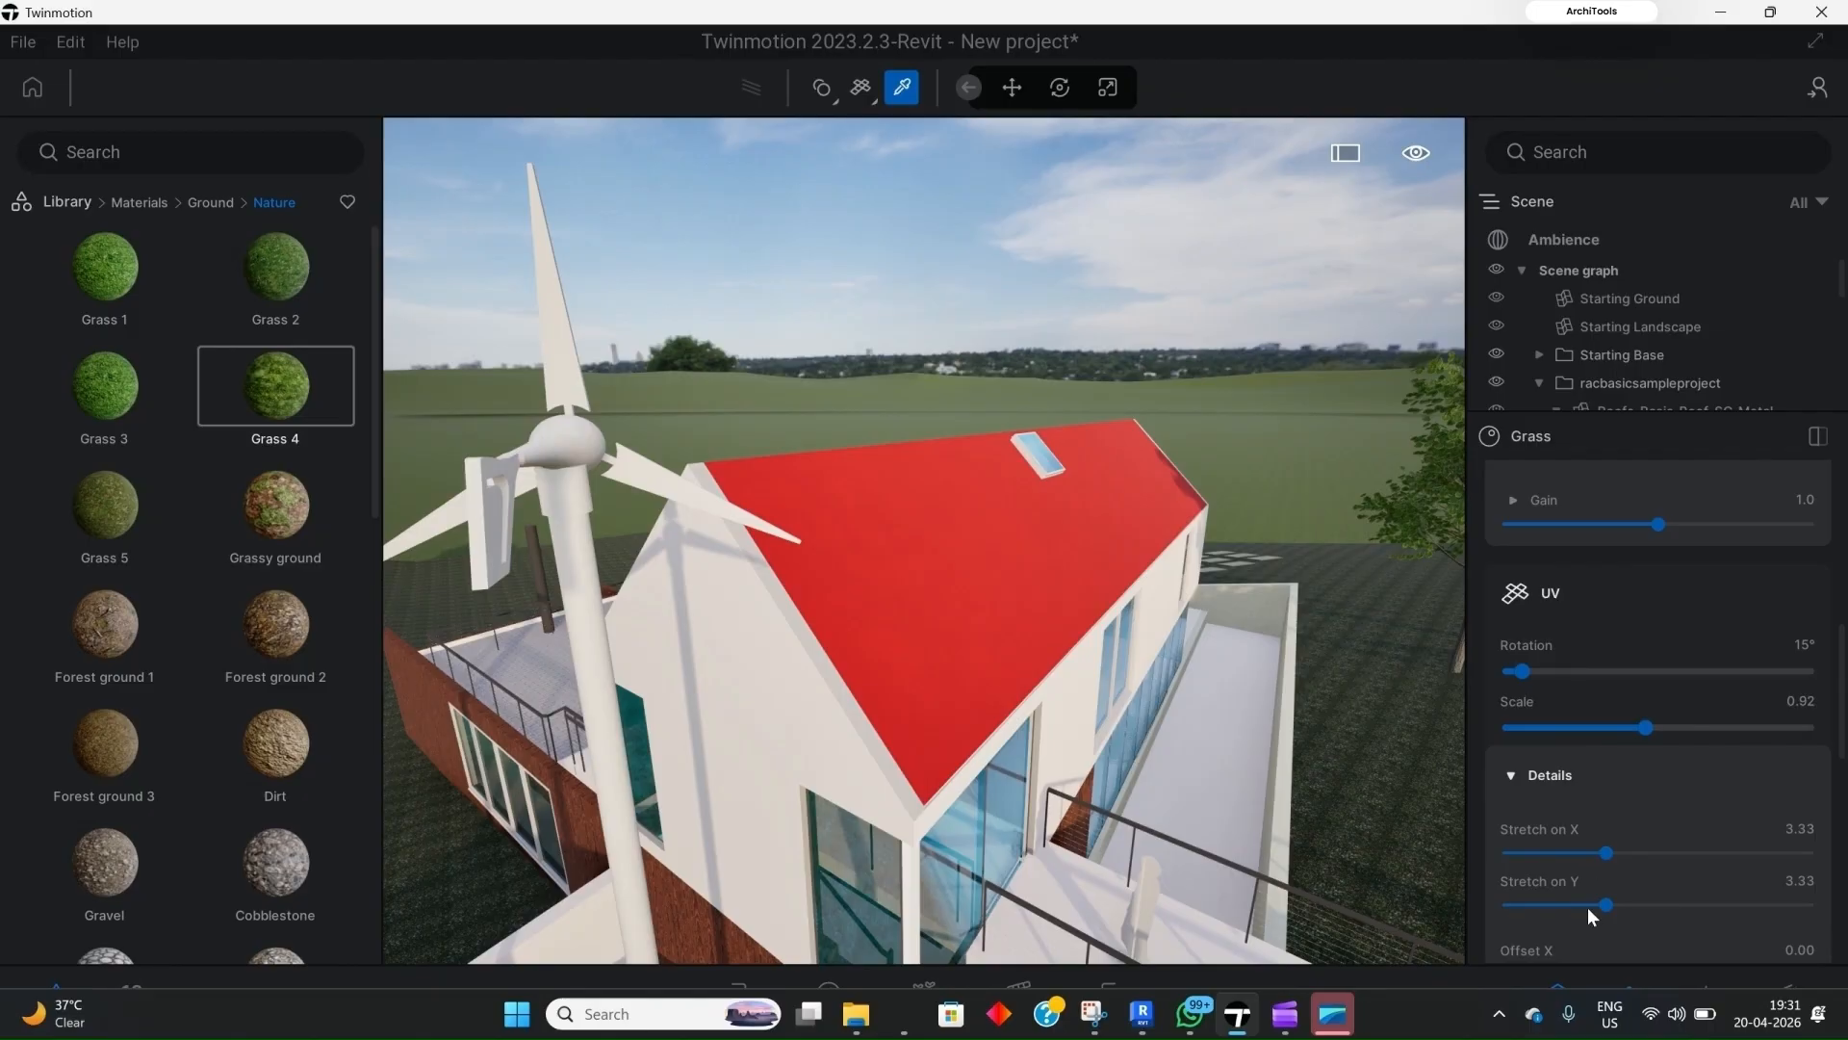
{"action": "scroll", "coordinate": [1608, 640], "scroll_direction": "down", "scroll_amount": 2}
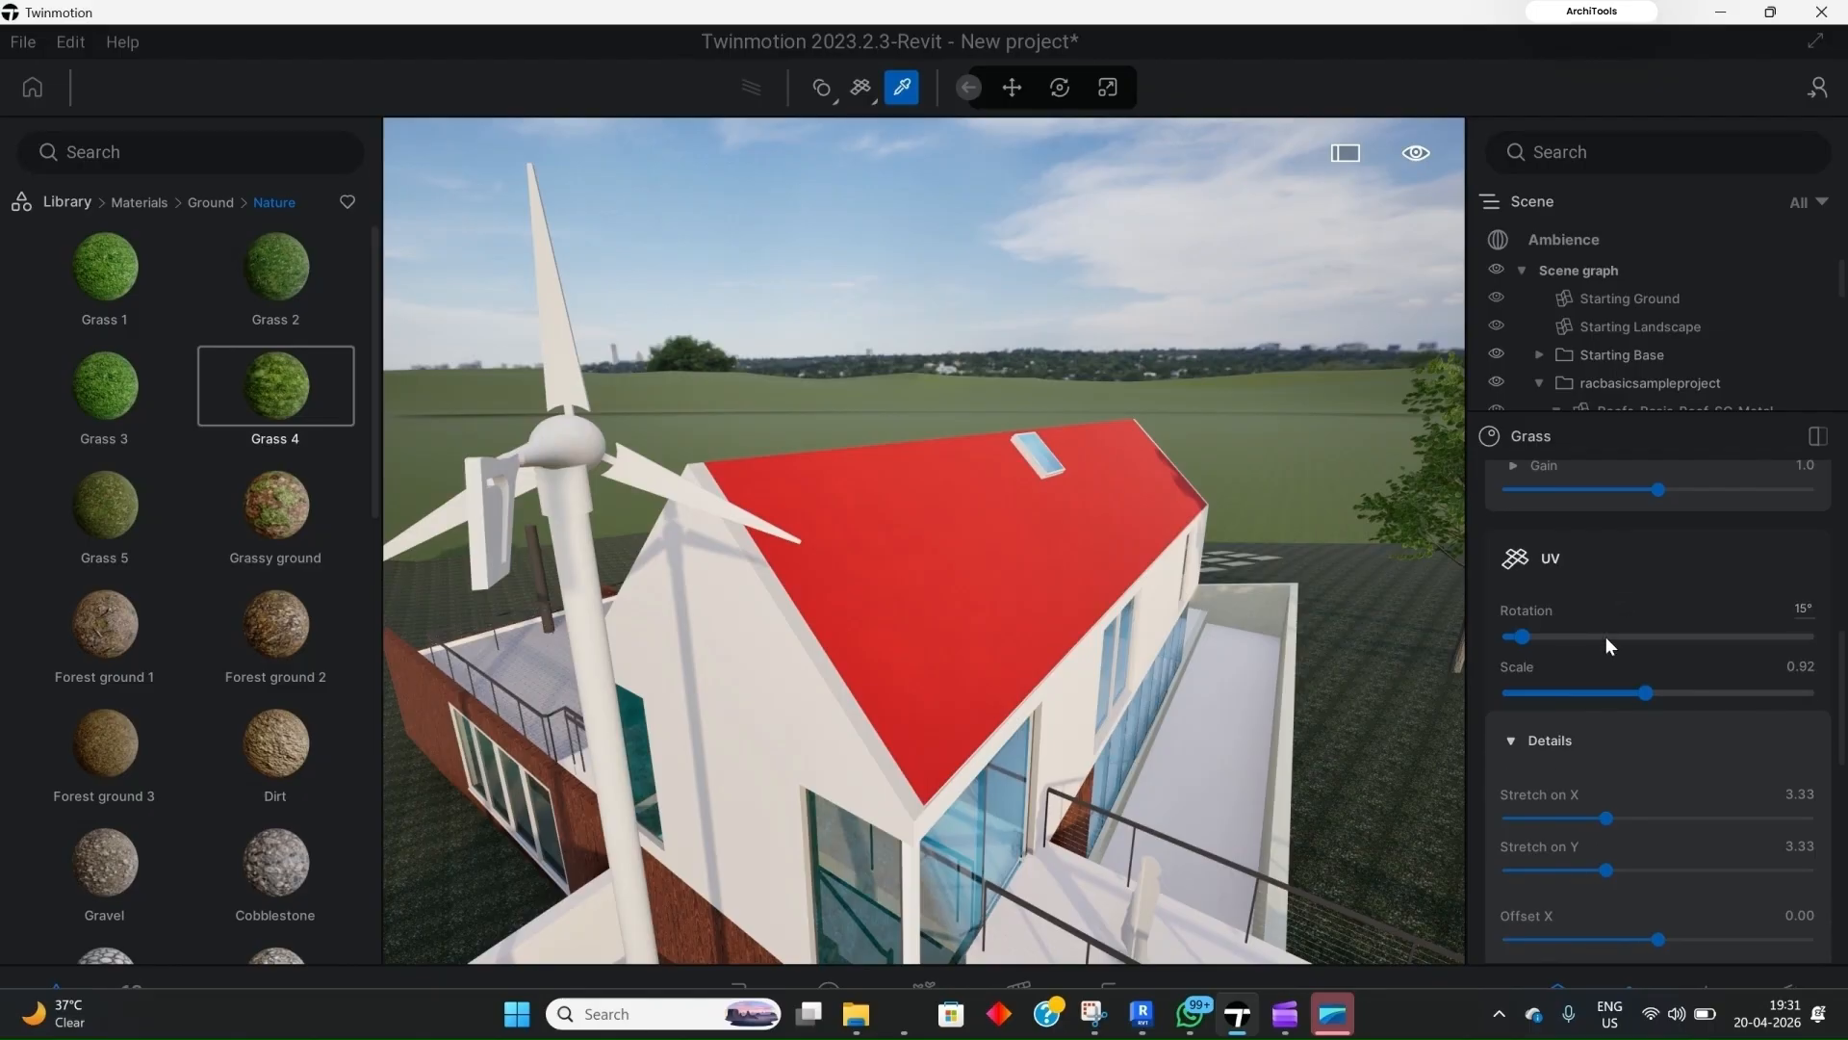
{"action": "scroll", "coordinate": [1591, 820], "scroll_direction": "down", "scroll_amount": 4}
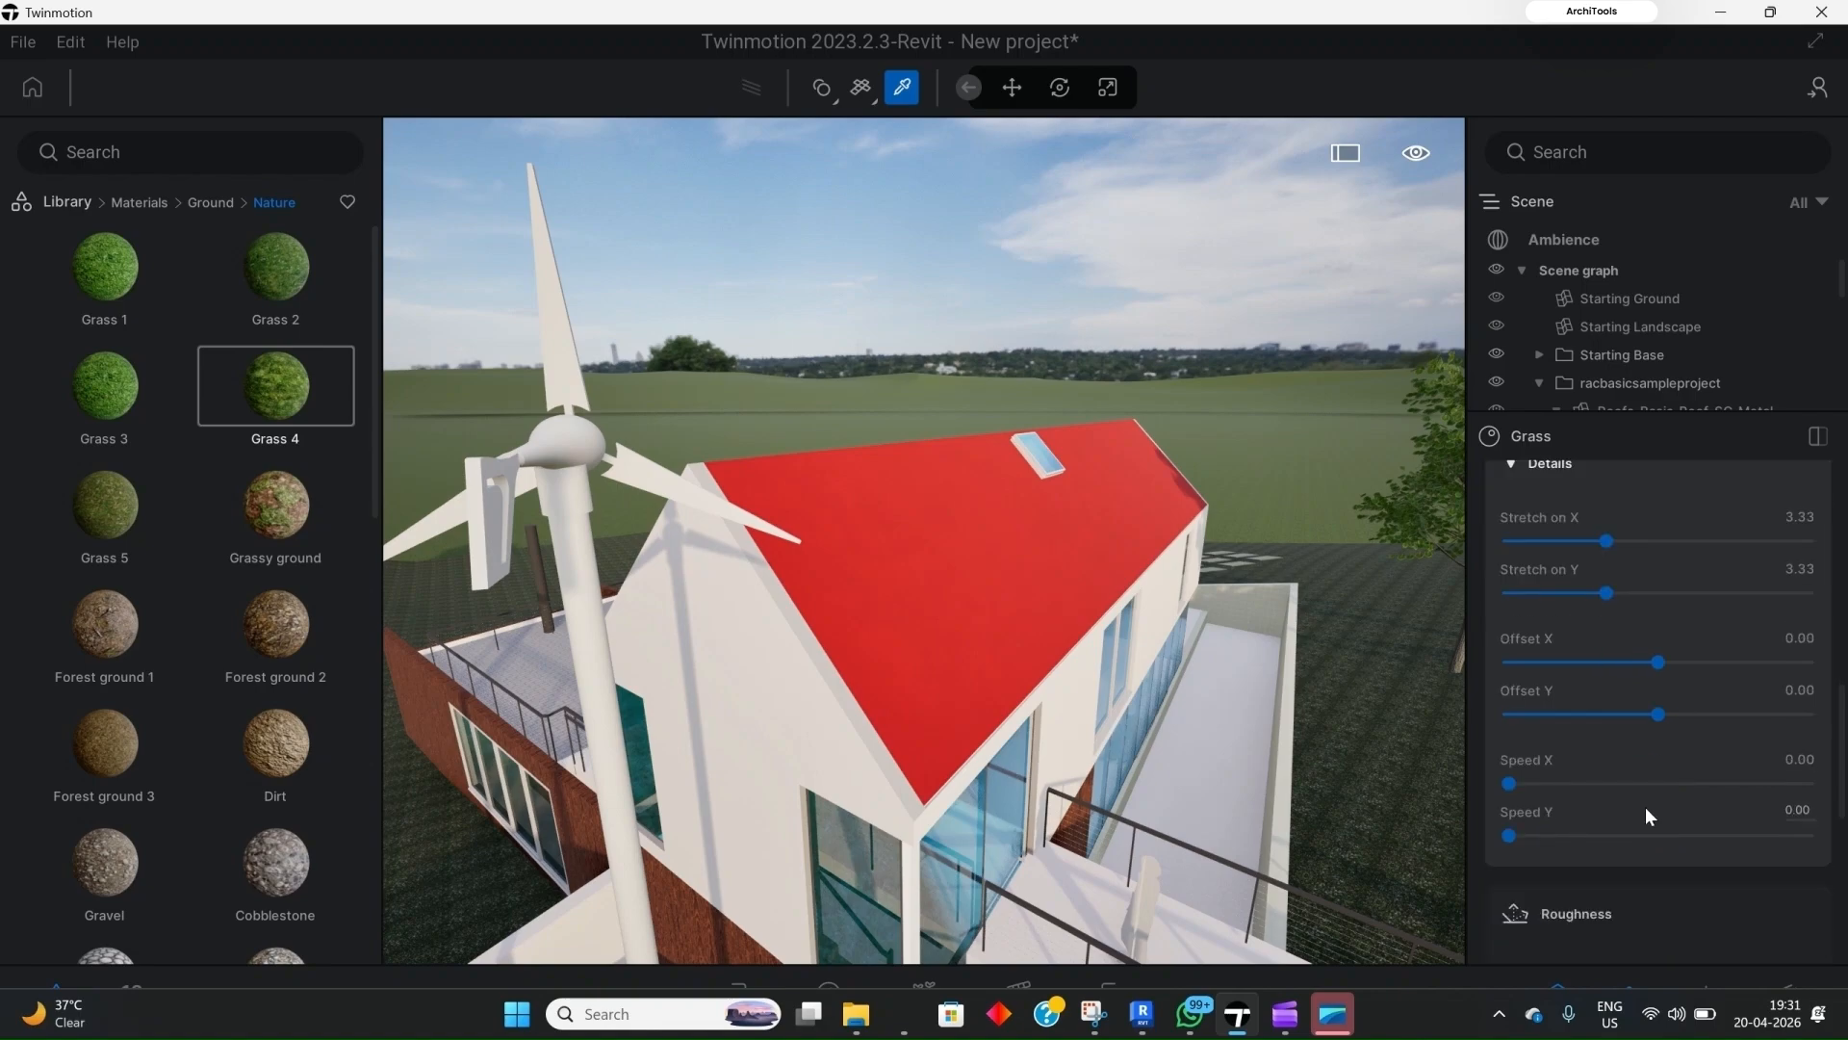
{"action": "scroll", "coordinate": [1644, 806], "scroll_direction": "down", "scroll_amount": 1}
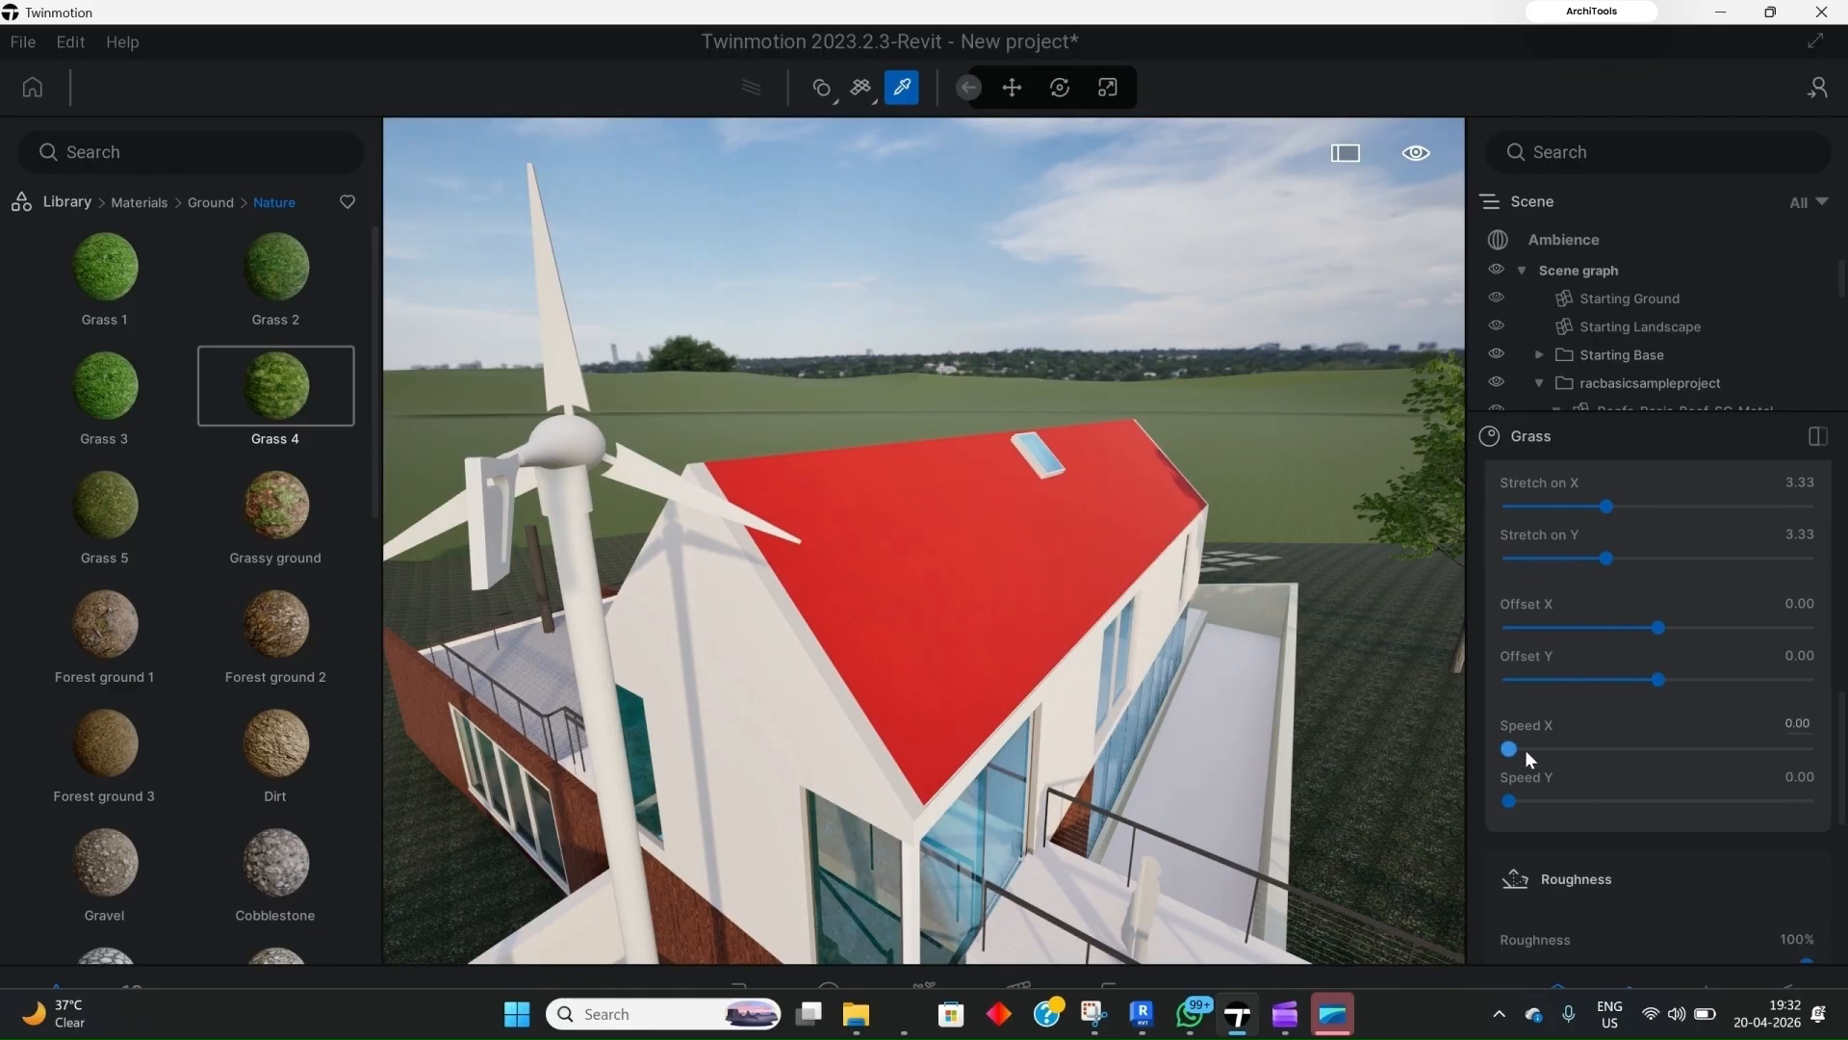
{"action": "scroll", "coordinate": [1572, 806], "scroll_direction": "down", "scroll_amount": 3}
{"action": "scroll", "coordinate": [1573, 806], "scroll_direction": "down", "scroll_amount": 1}
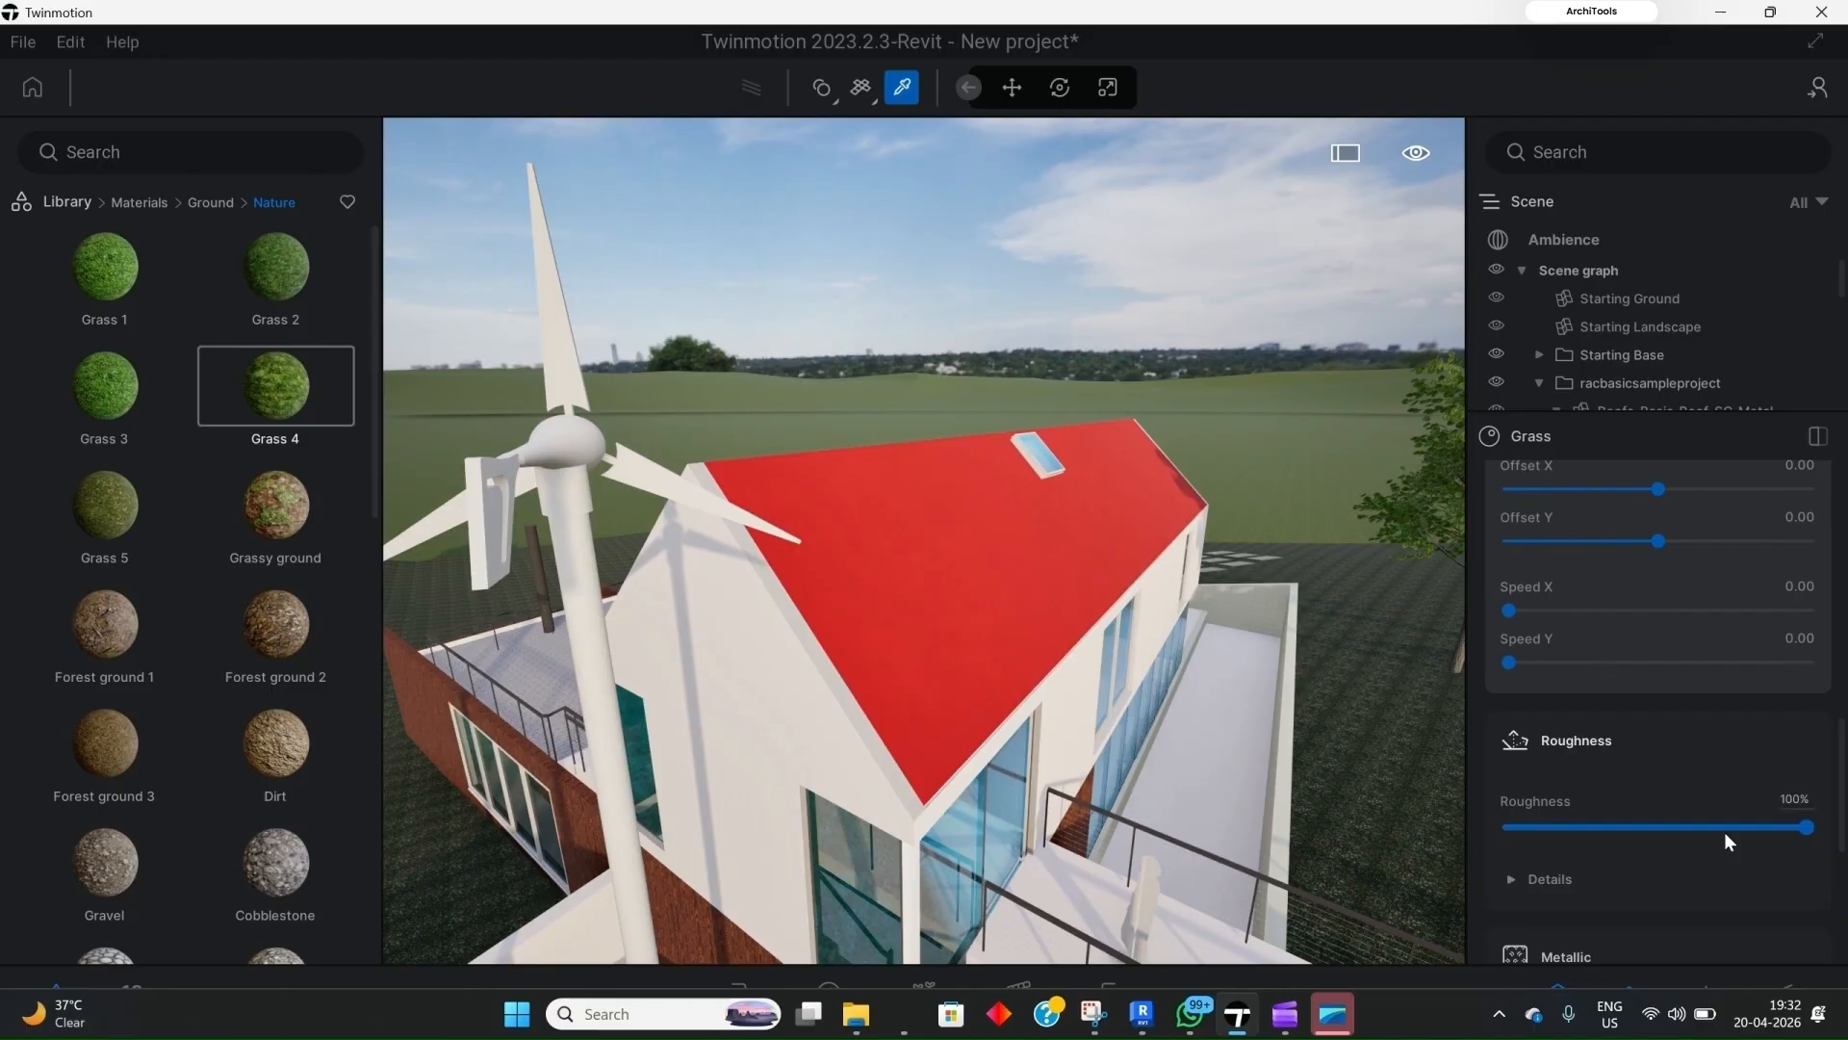
{"action": "mouse_move", "coordinate": [1807, 828]}
{"action": "left_mouse_down"}
{"action": "mouse_move", "coordinate": [1738, 826]}
{"action": "mouse_move", "coordinate": [1814, 827]}
{"action": "left_mouse_up"}
{"action": "scroll", "coordinate": [1651, 799], "scroll_direction": "down", "scroll_amount": 1}
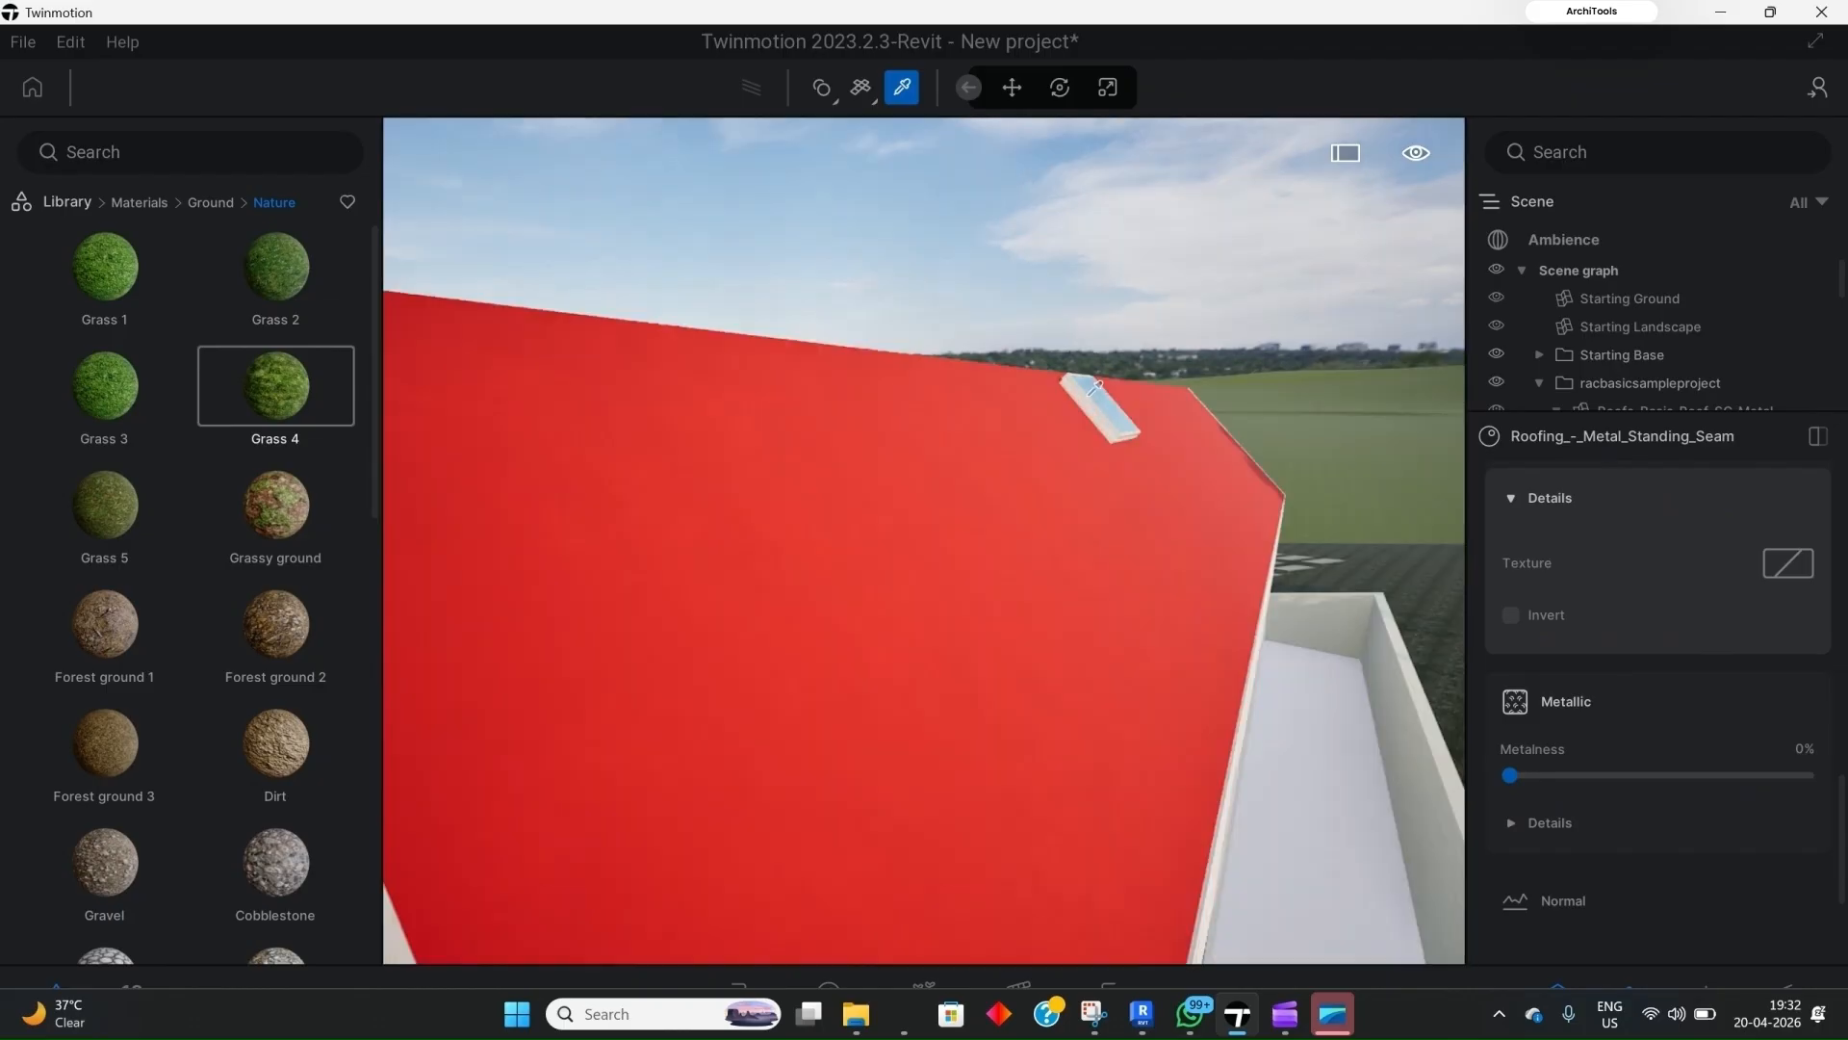
Step: Sample the roof skylight's frame material and apply Reflective glass from the library to the house's window glazing
{"action": "left_click", "coordinate": [1078, 398]}
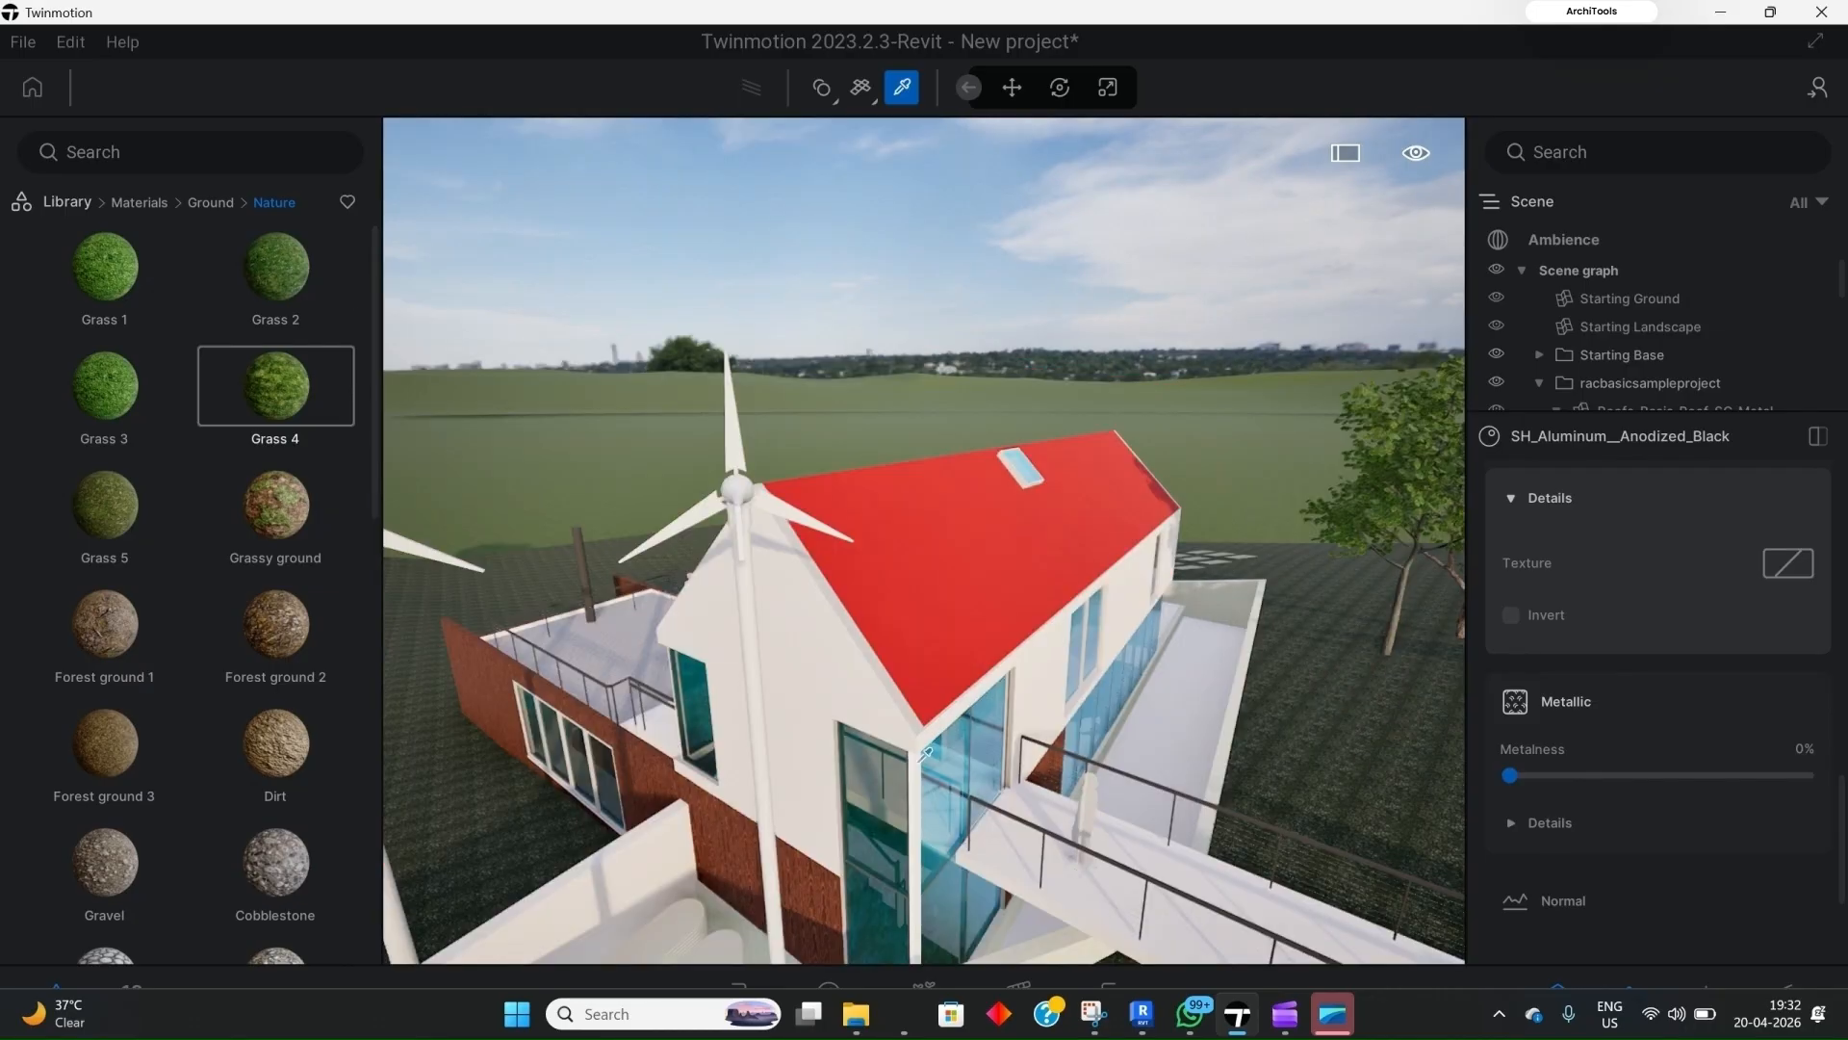
{"action": "left_click", "coordinate": [158, 203]}
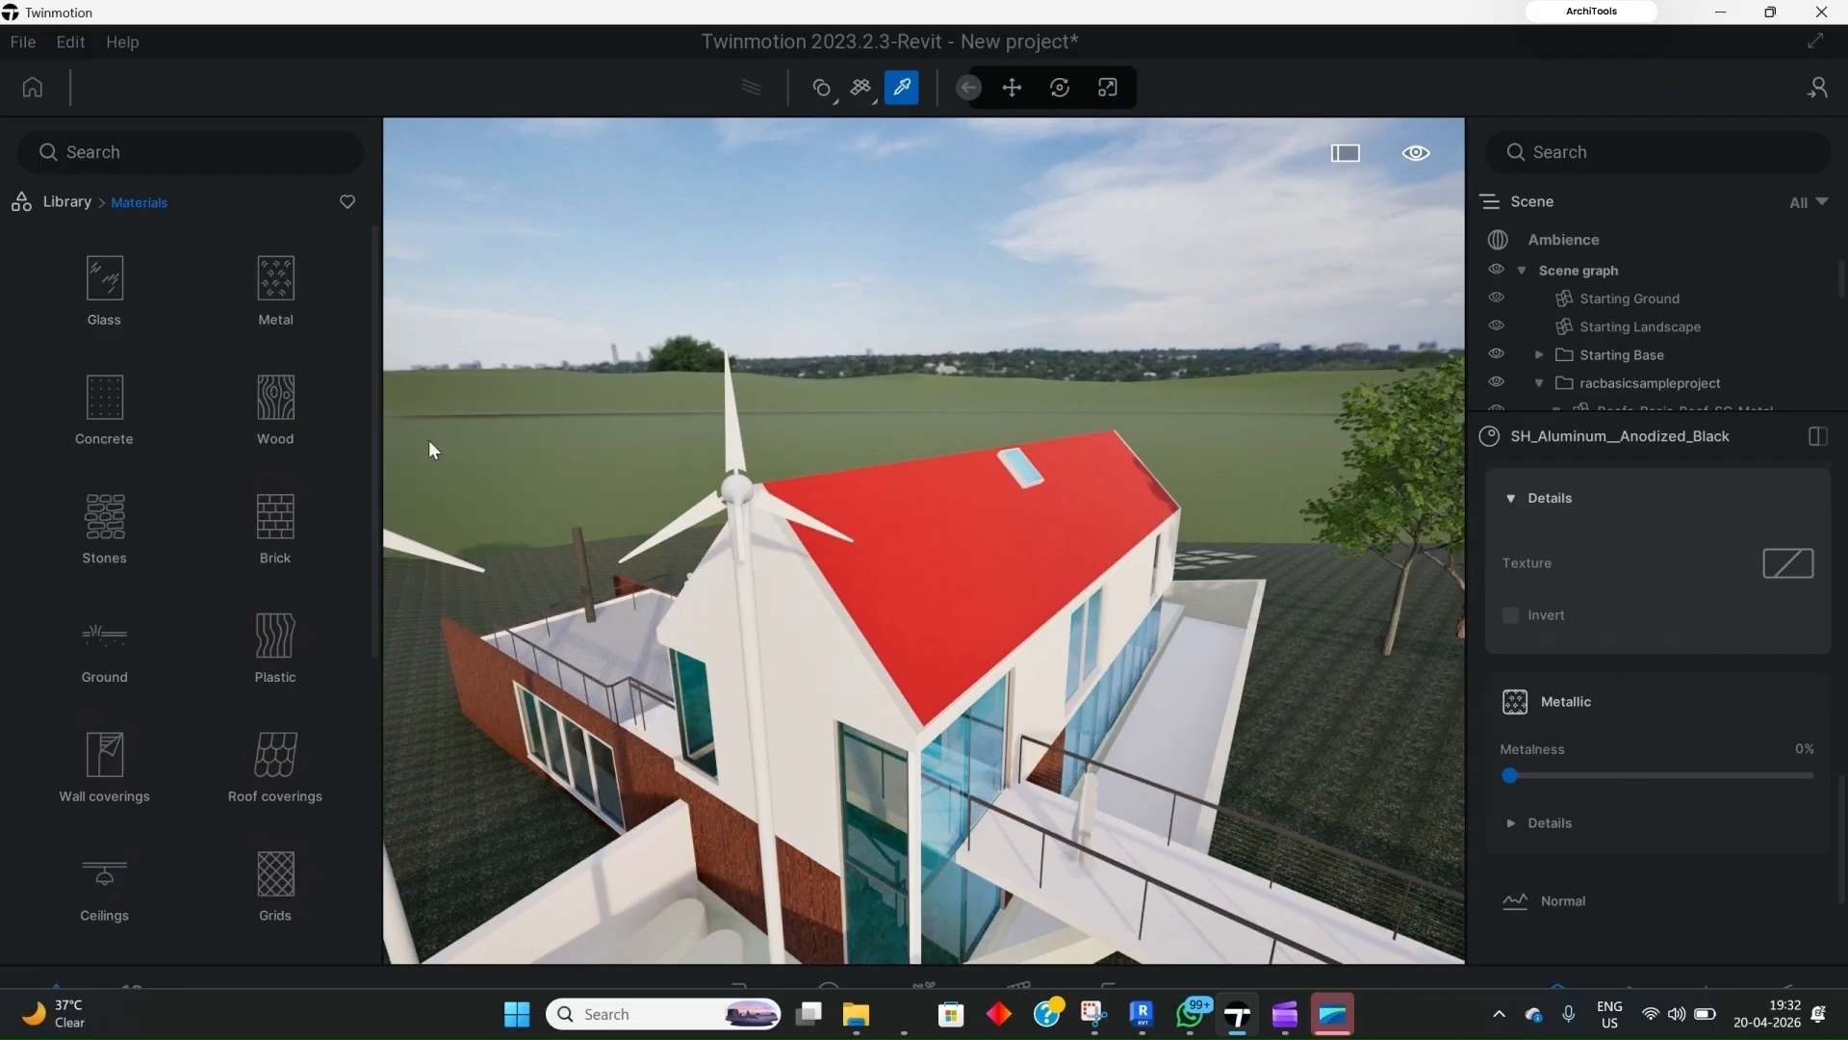
{"action": "left_click", "coordinate": [114, 285]}
{"action": "mouse_move", "coordinate": [112, 301]}
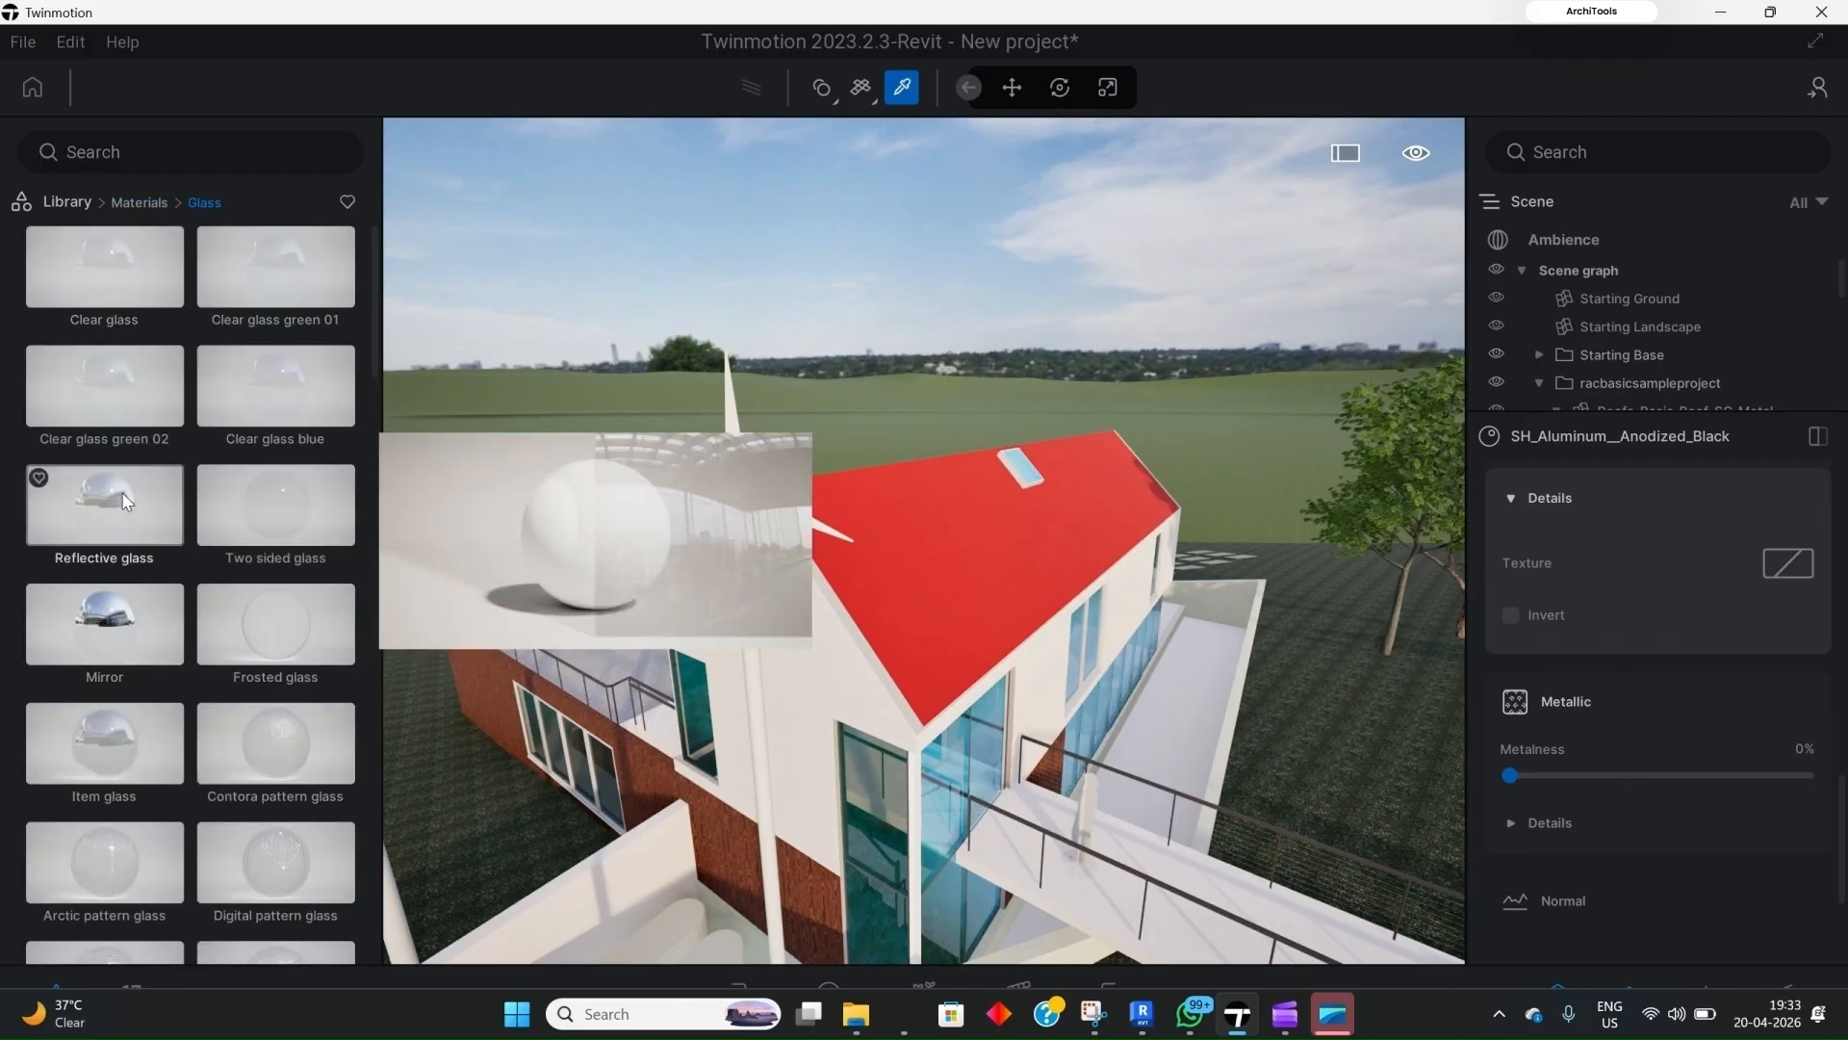
{"action": "left_click_drag", "start_coordinate": [125, 501], "coordinate": [942, 742]}
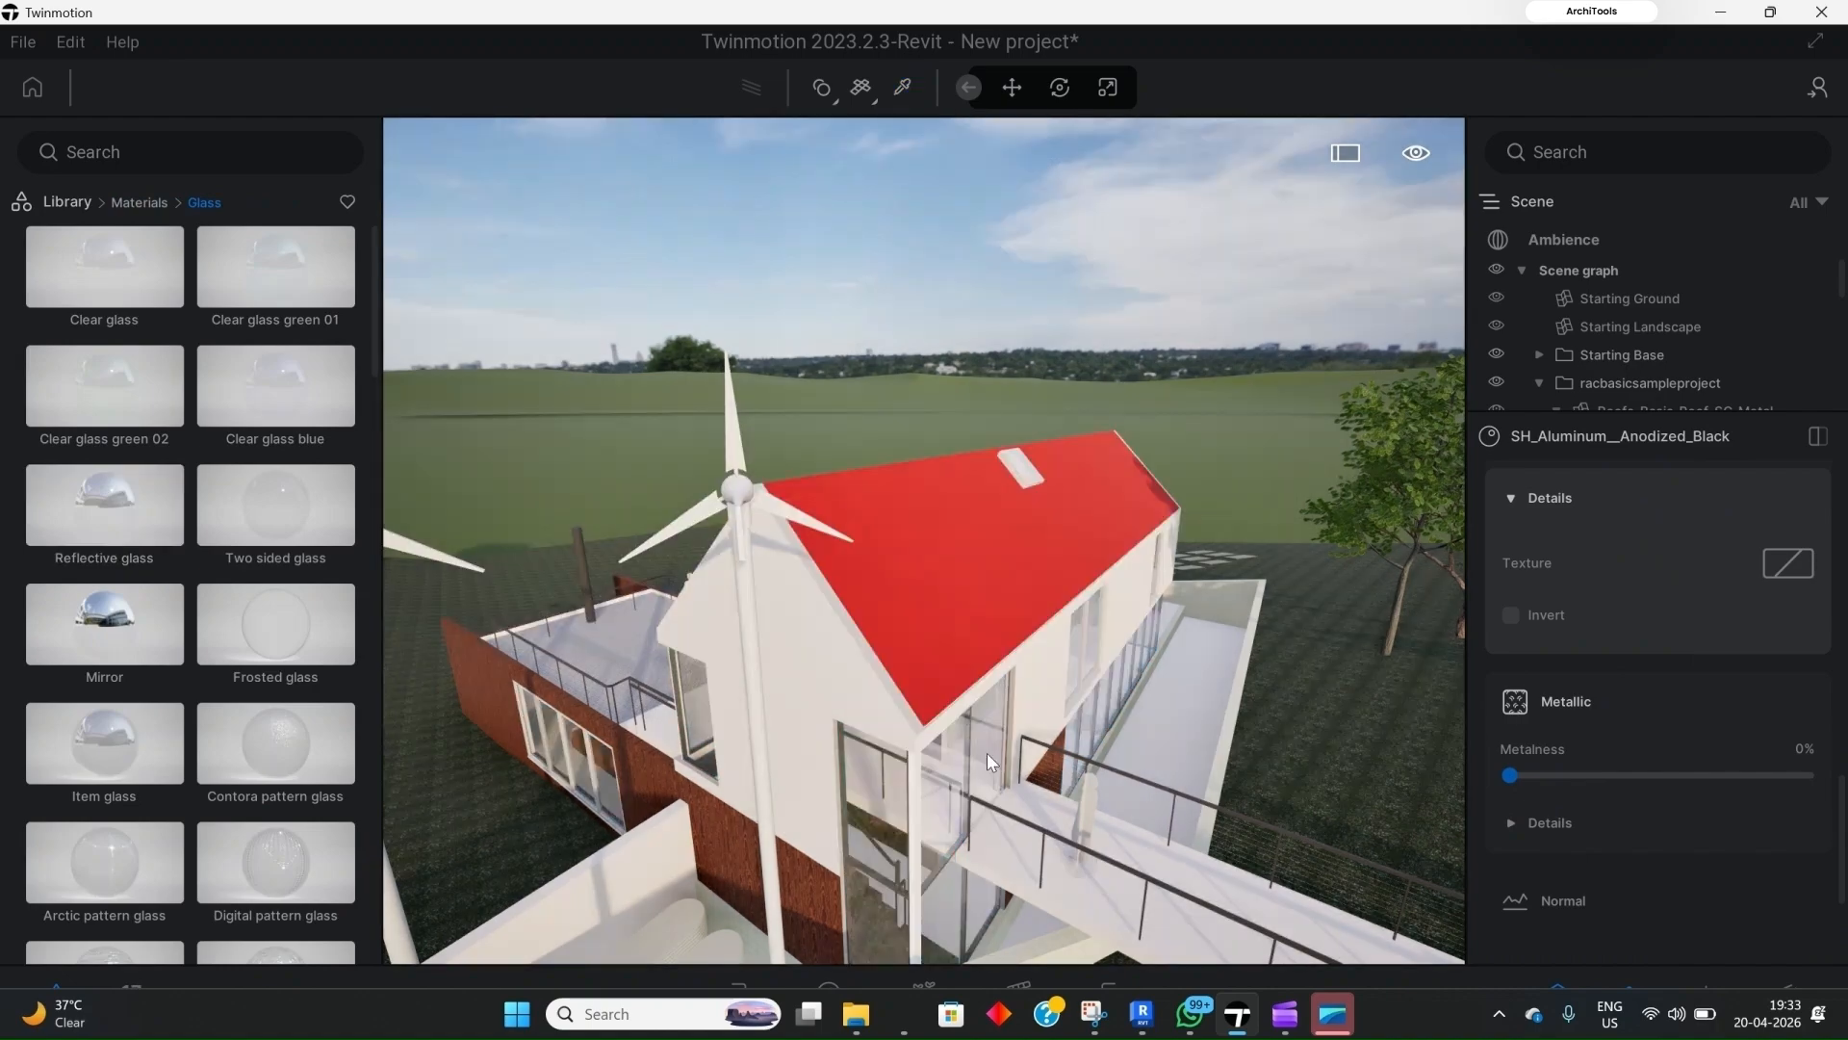
{"action": "left_click", "coordinate": [984, 752]}
Step: Apply the Slightly worn chrome metal material to the frame of the glazing beside the house's gable corner
{"action": "left_click", "coordinate": [139, 202]}
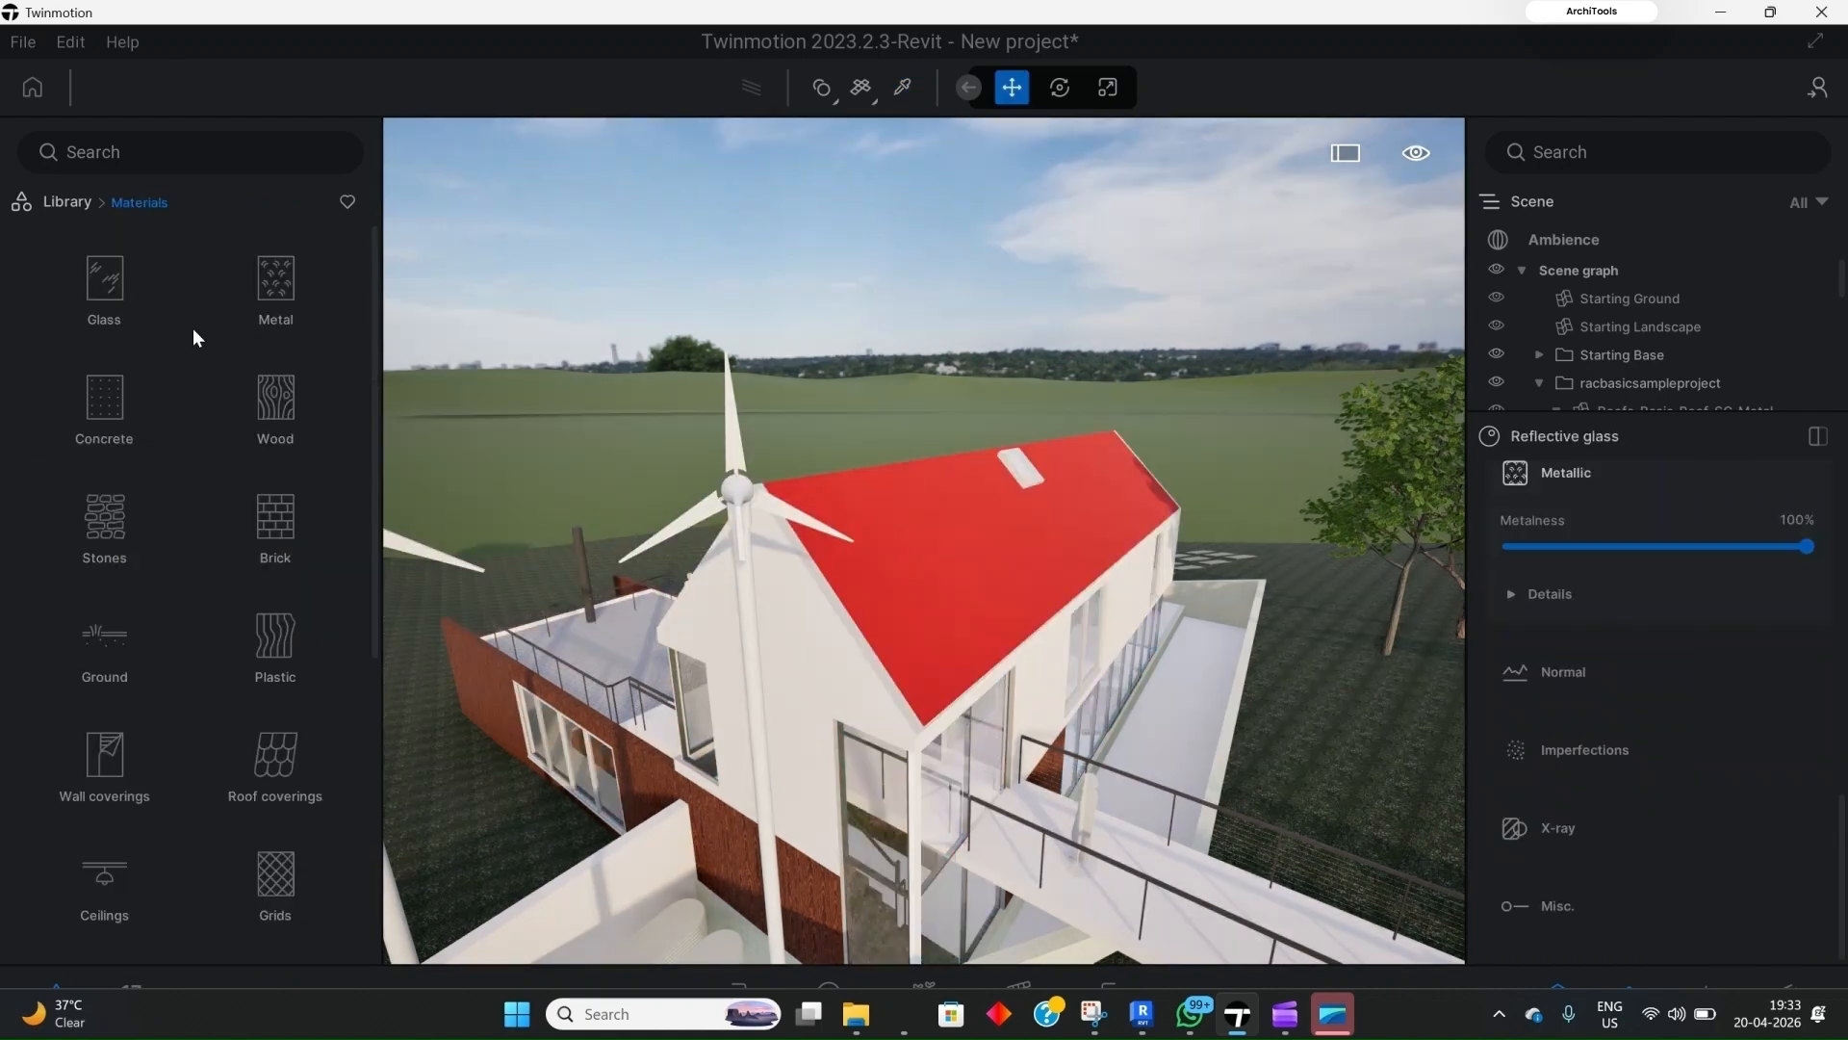
{"action": "left_click", "coordinate": [275, 288]}
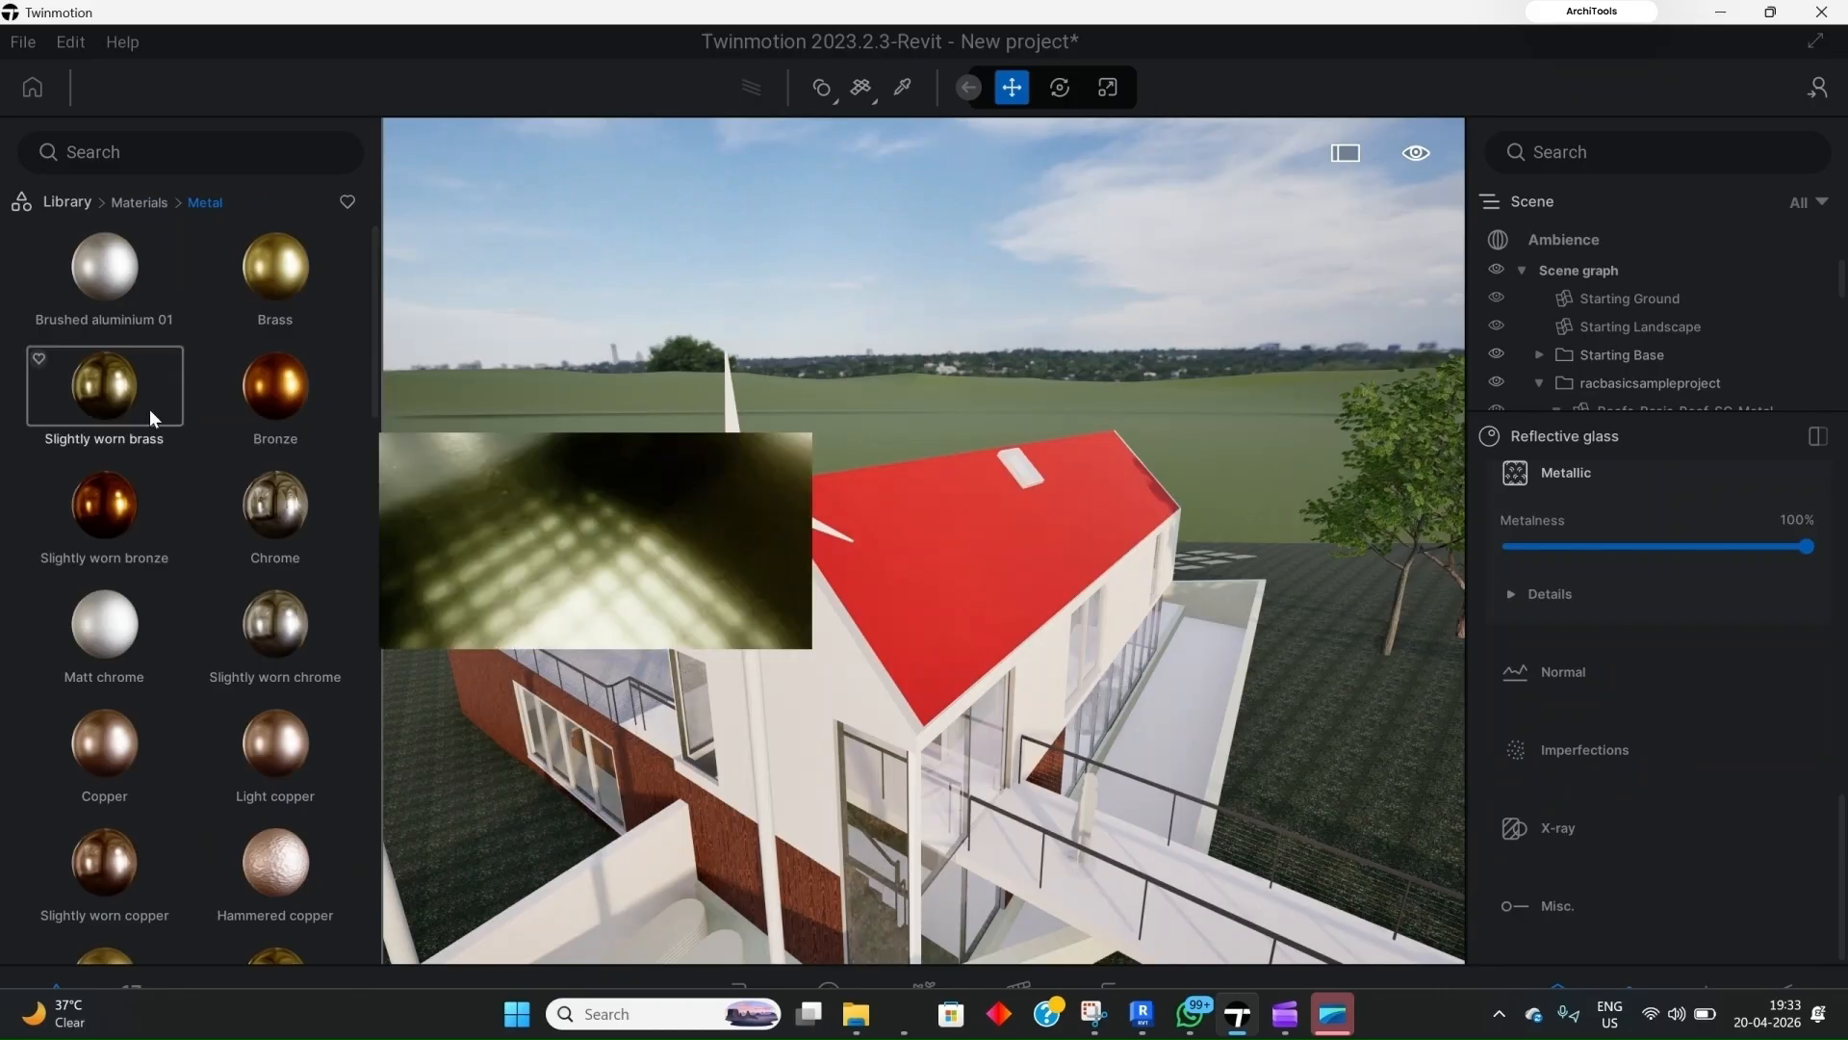
{"action": "mouse_move", "coordinate": [111, 304]}
{"action": "left_click", "coordinate": [260, 621]}
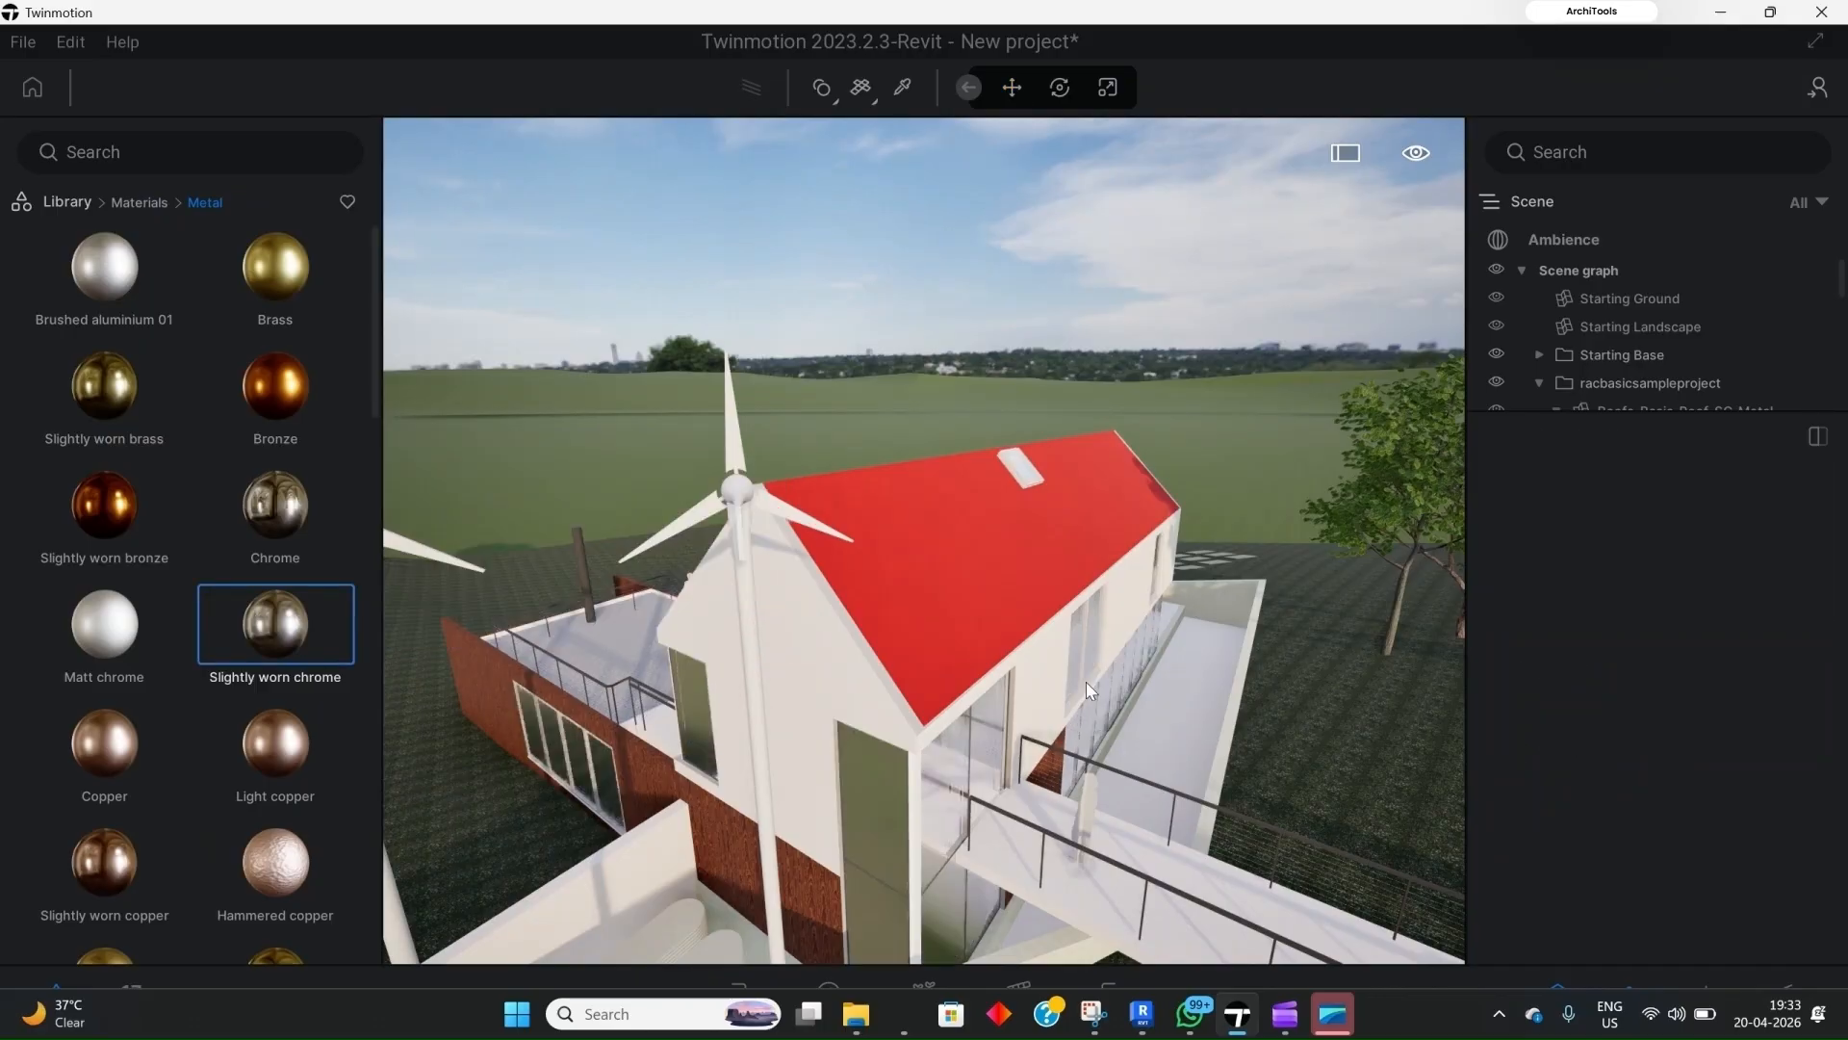
{"action": "left_click", "coordinate": [1014, 724]}
Step: Apply the Slightly worn brass metal material to the upper-floor window frame on the long side of the house
{"action": "scroll", "coordinate": [1084, 691], "scroll_direction": "up", "scroll_amount": 3}
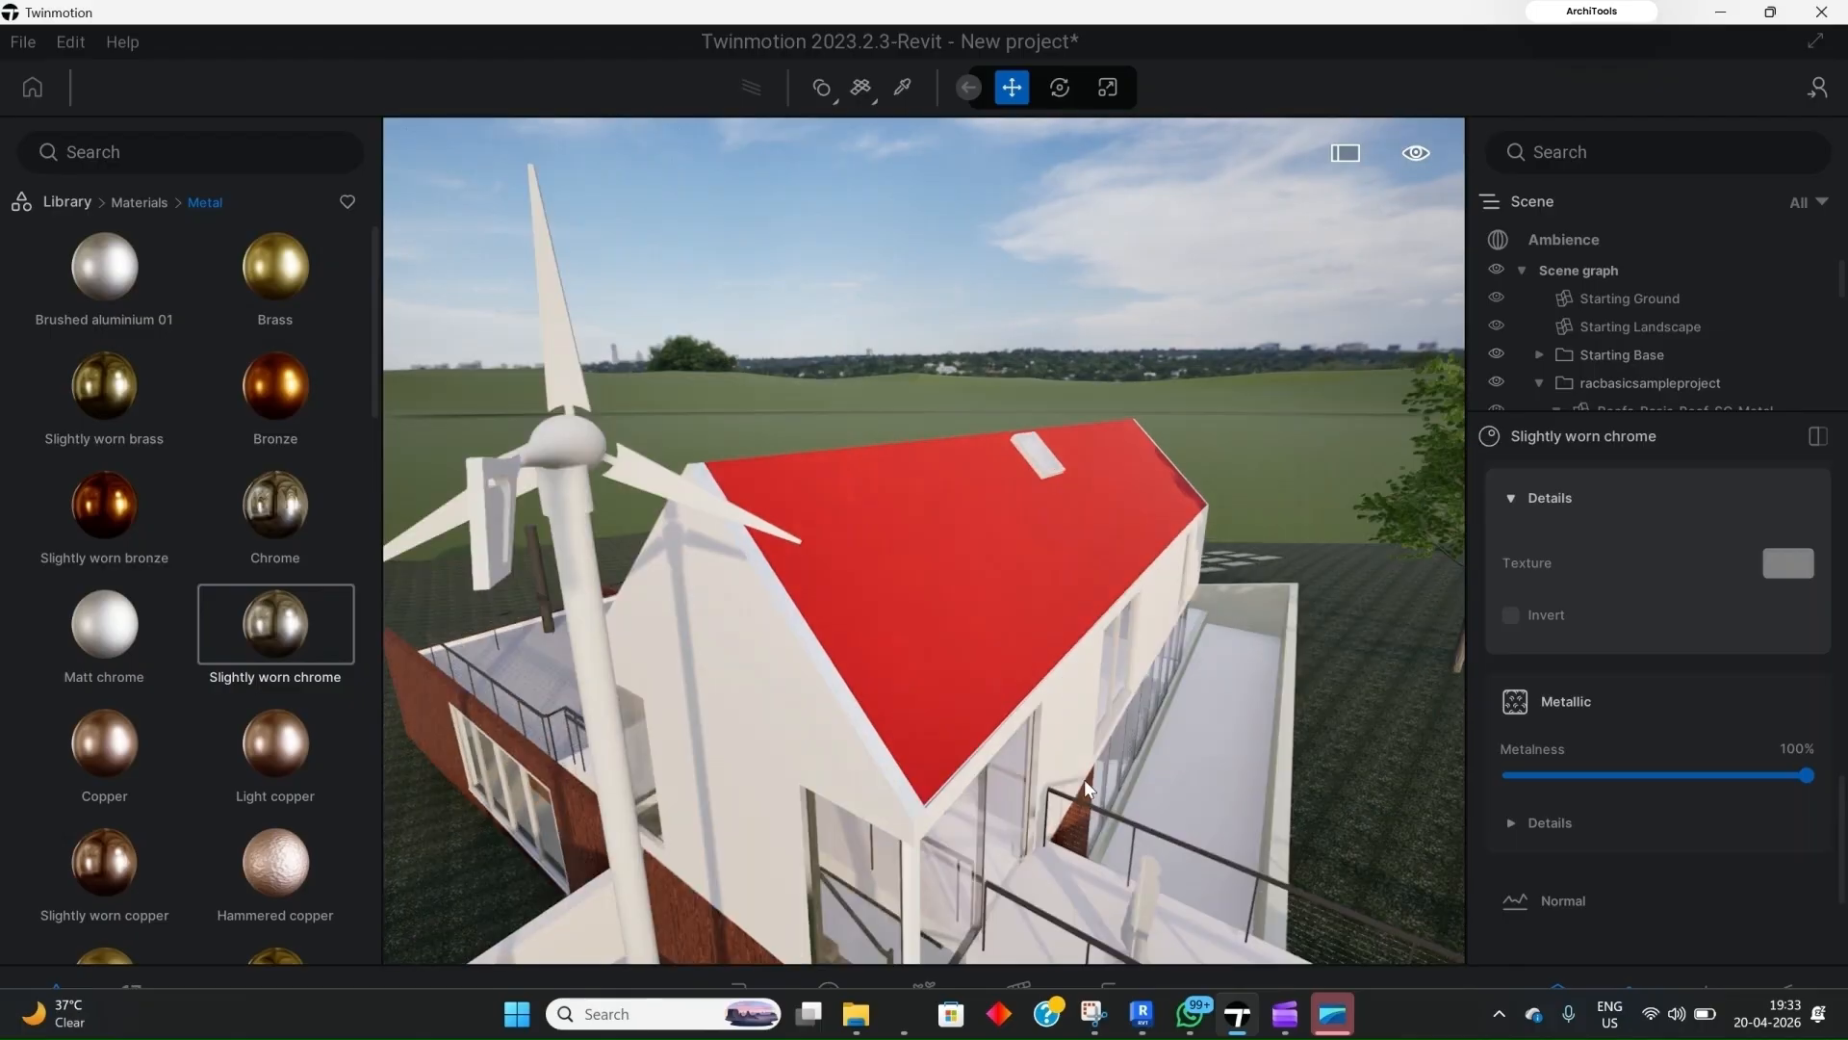
{"action": "right_click_drag", "start_coordinate": [1084, 777], "coordinate": [1075, 737]}
{"action": "scroll", "coordinate": [1032, 664], "scroll_direction": "down", "scroll_amount": 3}
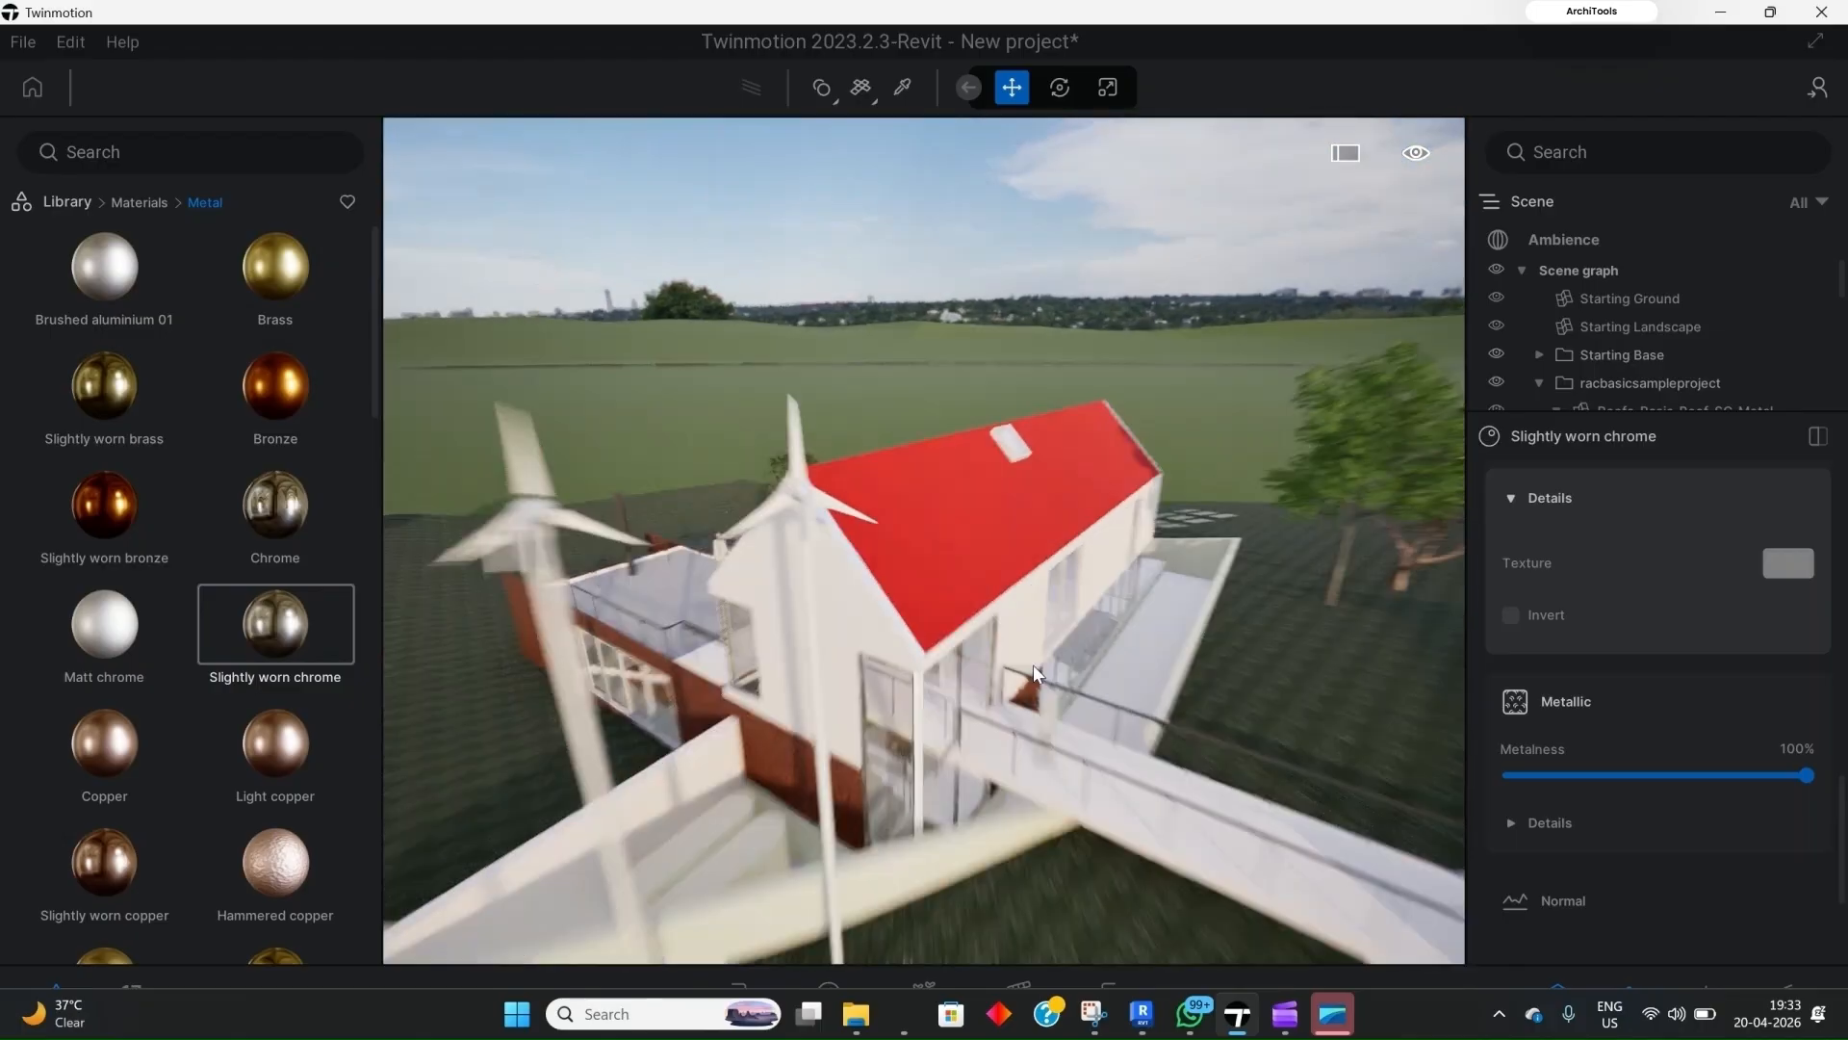
{"action": "scroll", "coordinate": [1036, 668], "scroll_direction": "up", "scroll_amount": 2}
{"action": "key", "text": "w"}
{"action": "key", "text": "d"}
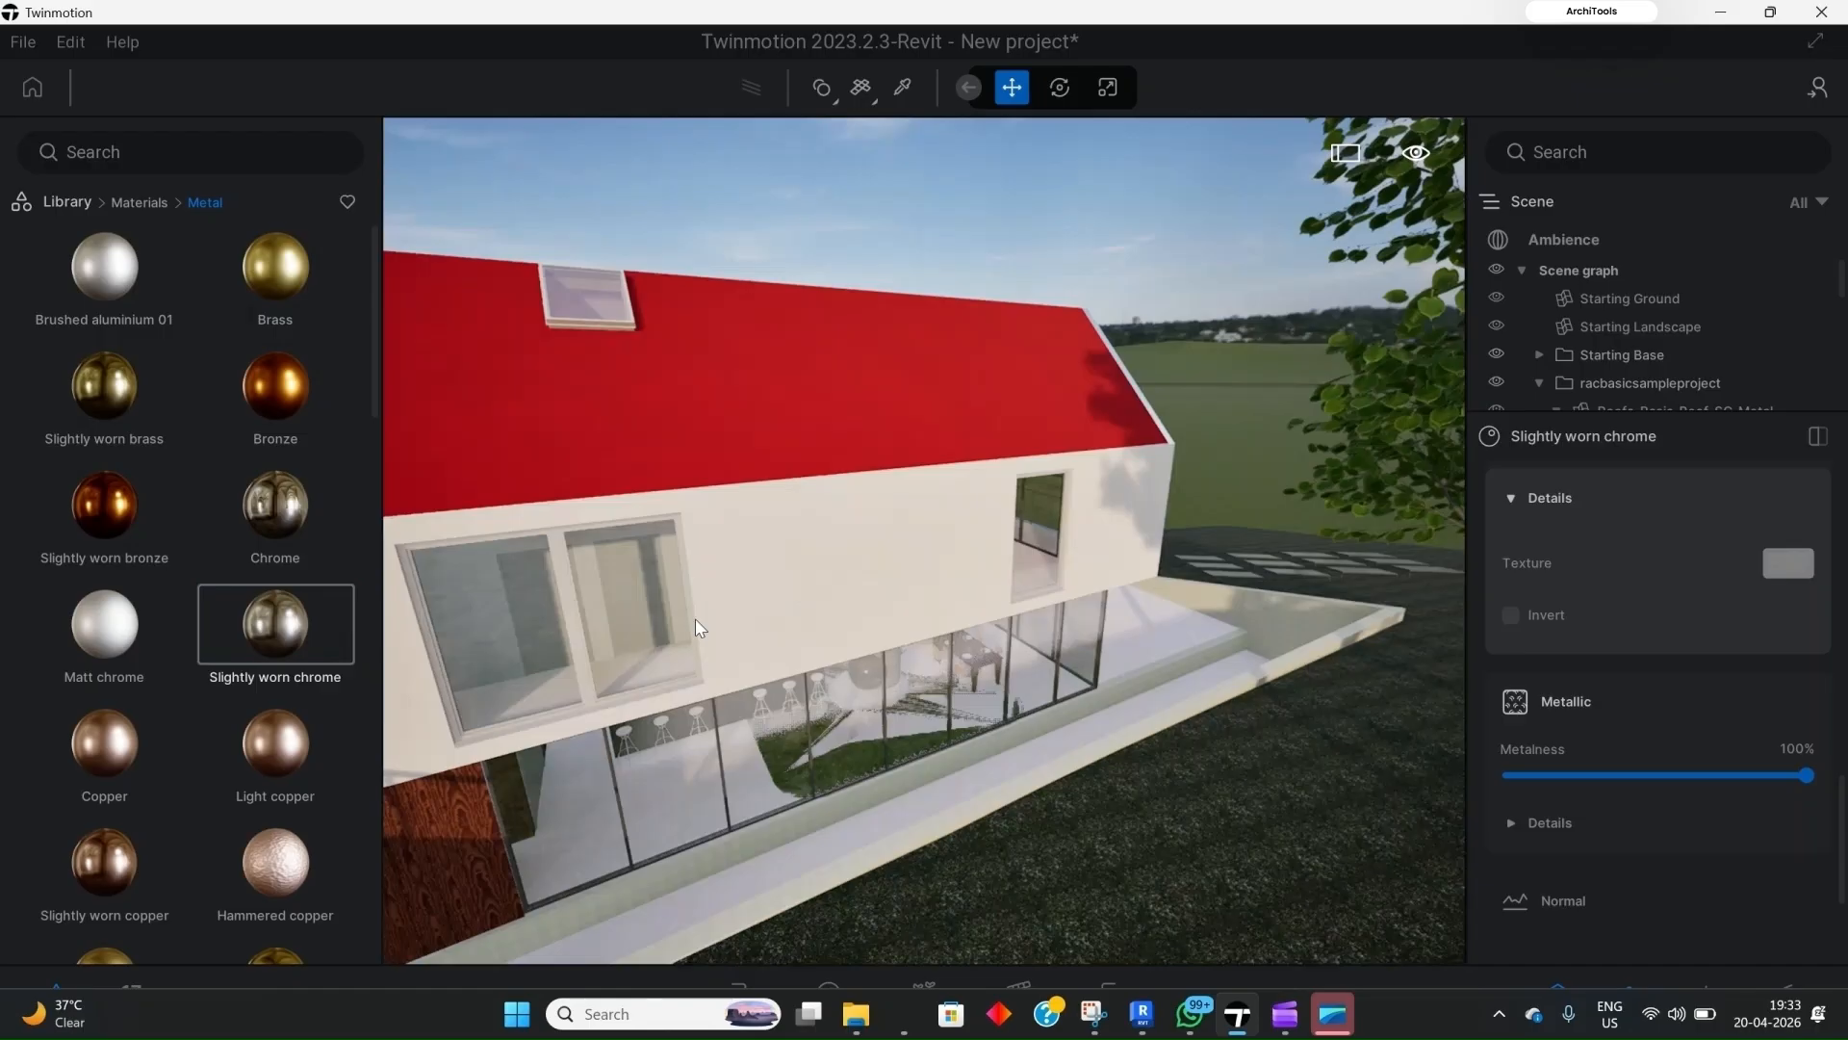
{"action": "scroll", "coordinate": [695, 618], "scroll_direction": "up", "scroll_amount": 5}
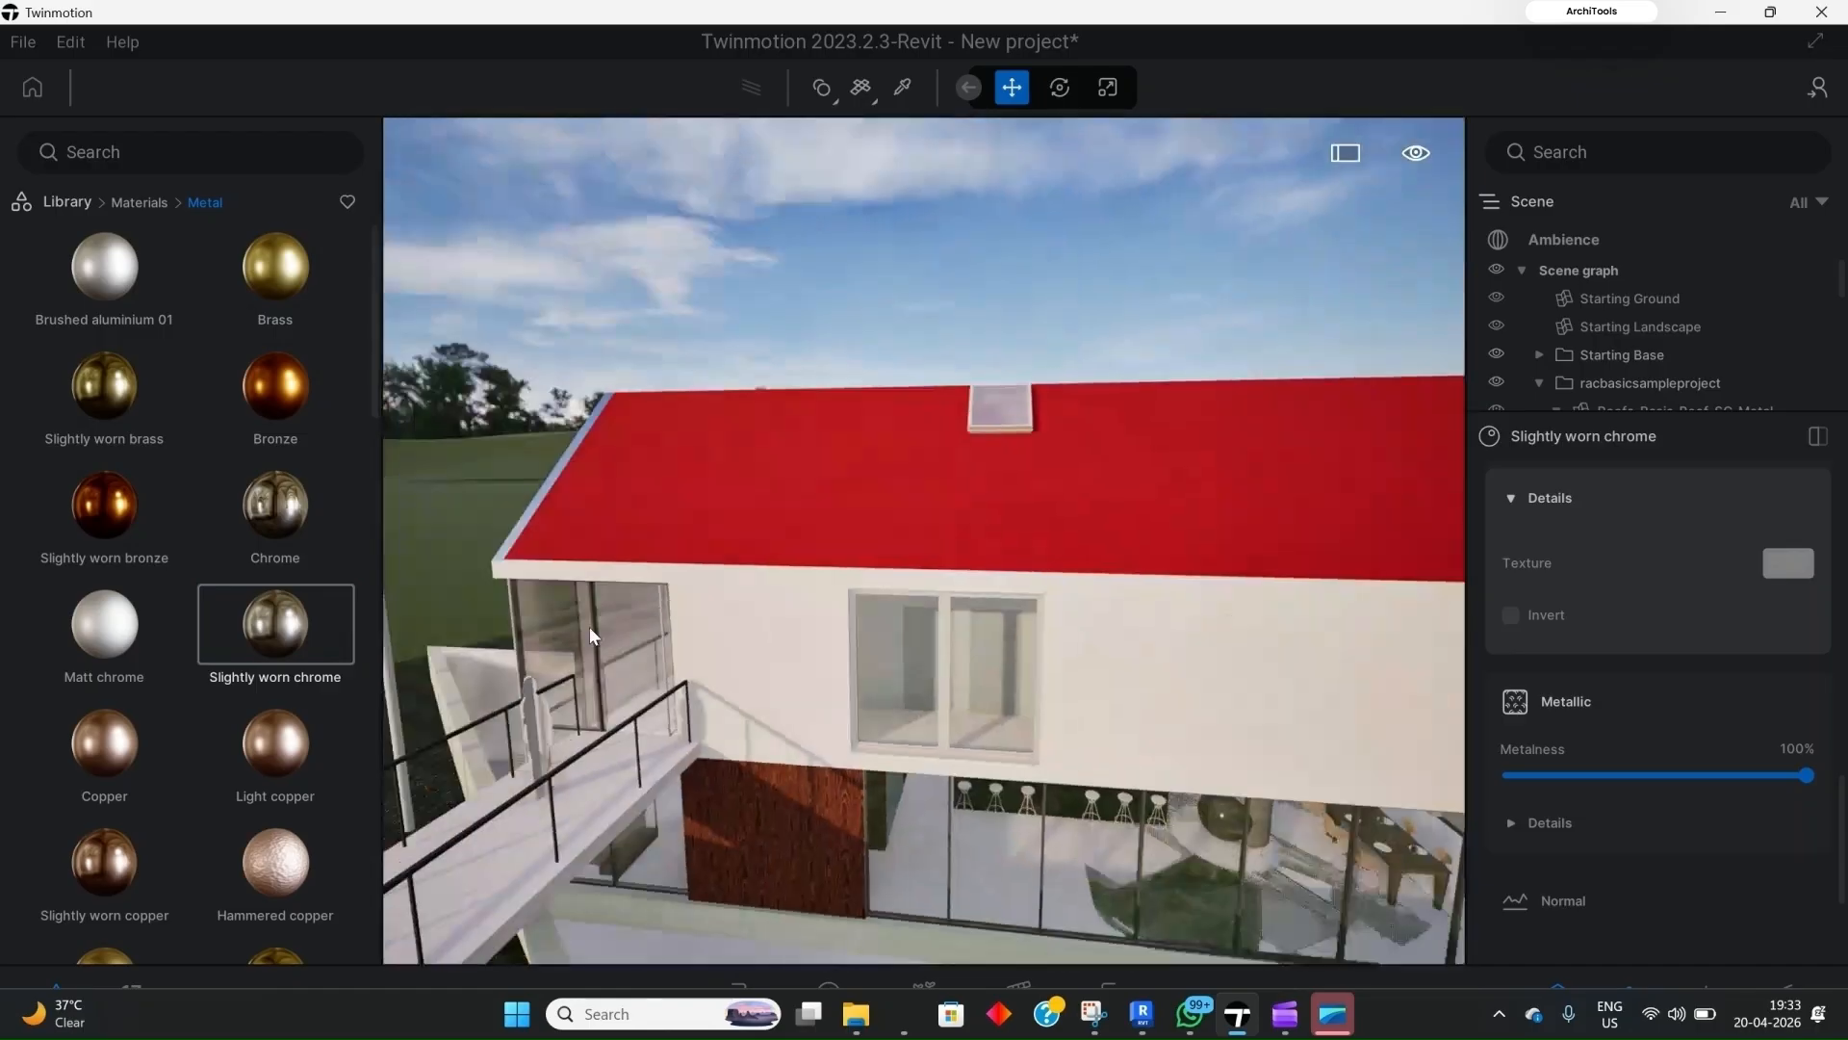
{"action": "scroll", "coordinate": [948, 608], "scroll_direction": "up", "scroll_amount": 2}
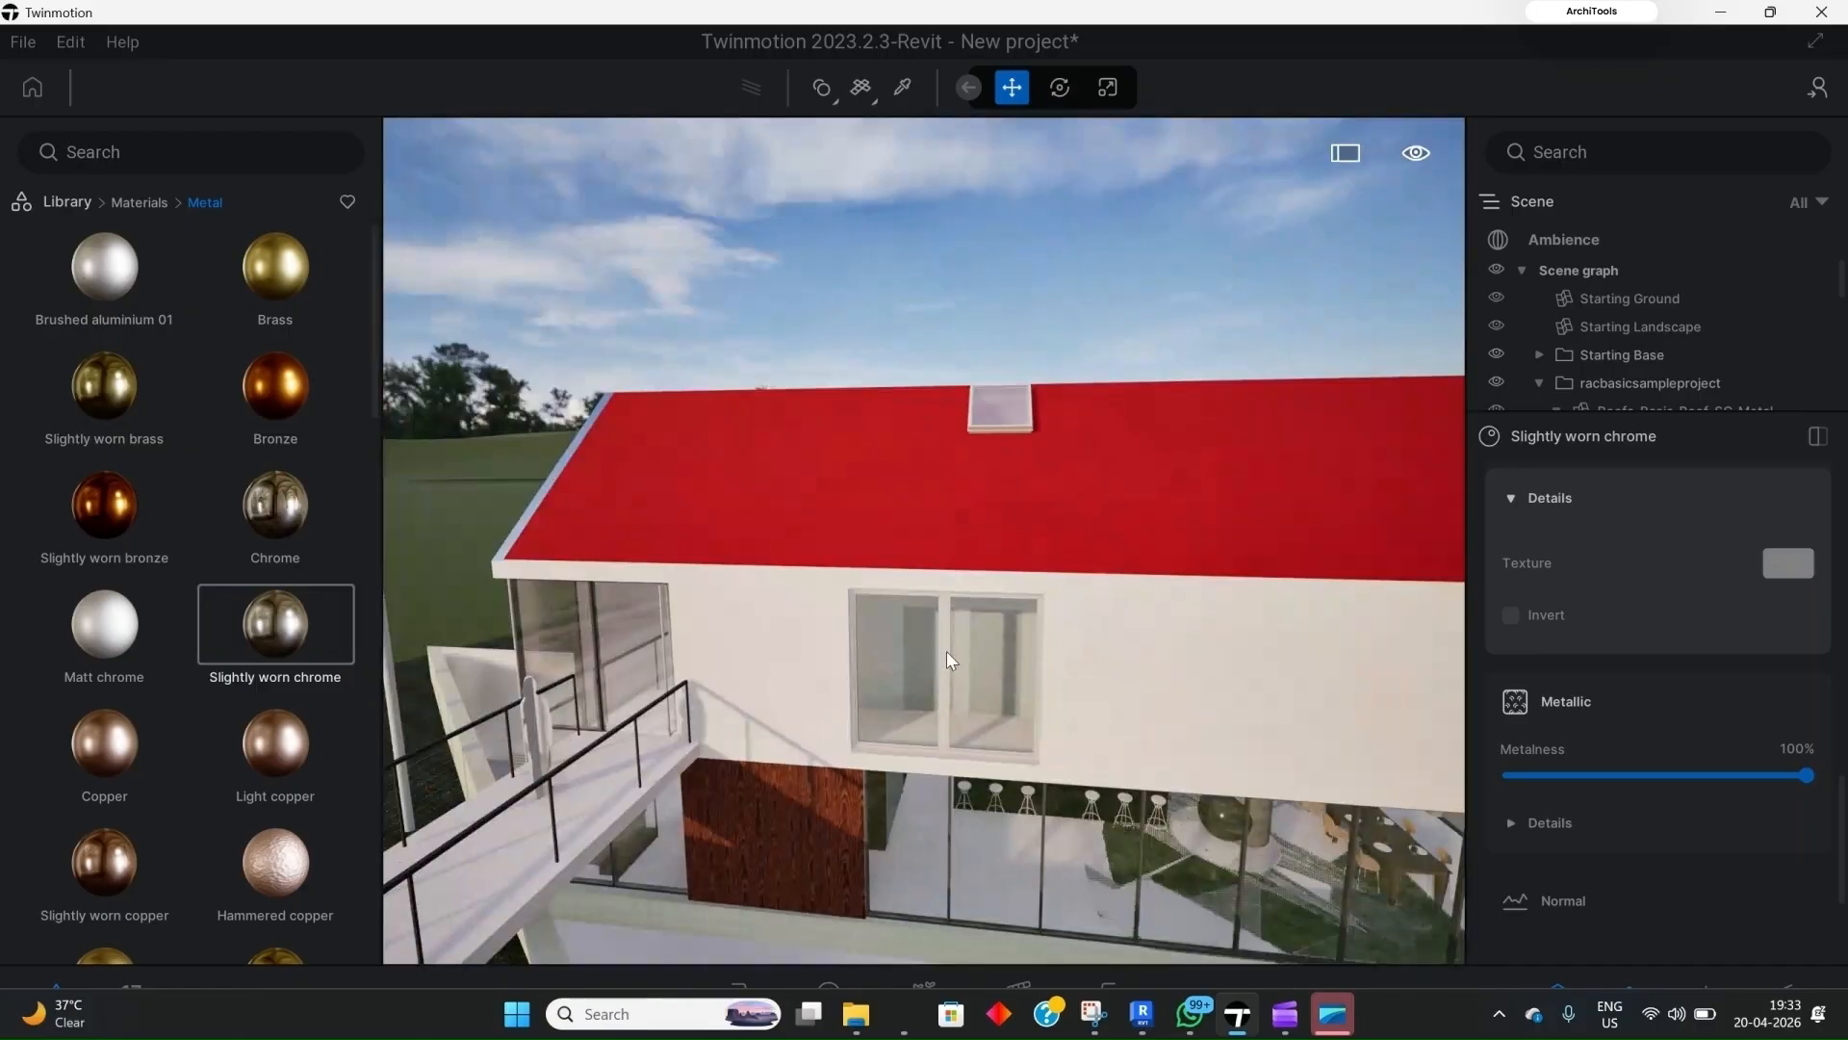
{"action": "mouse_move", "coordinate": [94, 379]}
{"action": "left_click_drag", "start_coordinate": [95, 379], "coordinate": [889, 592]}
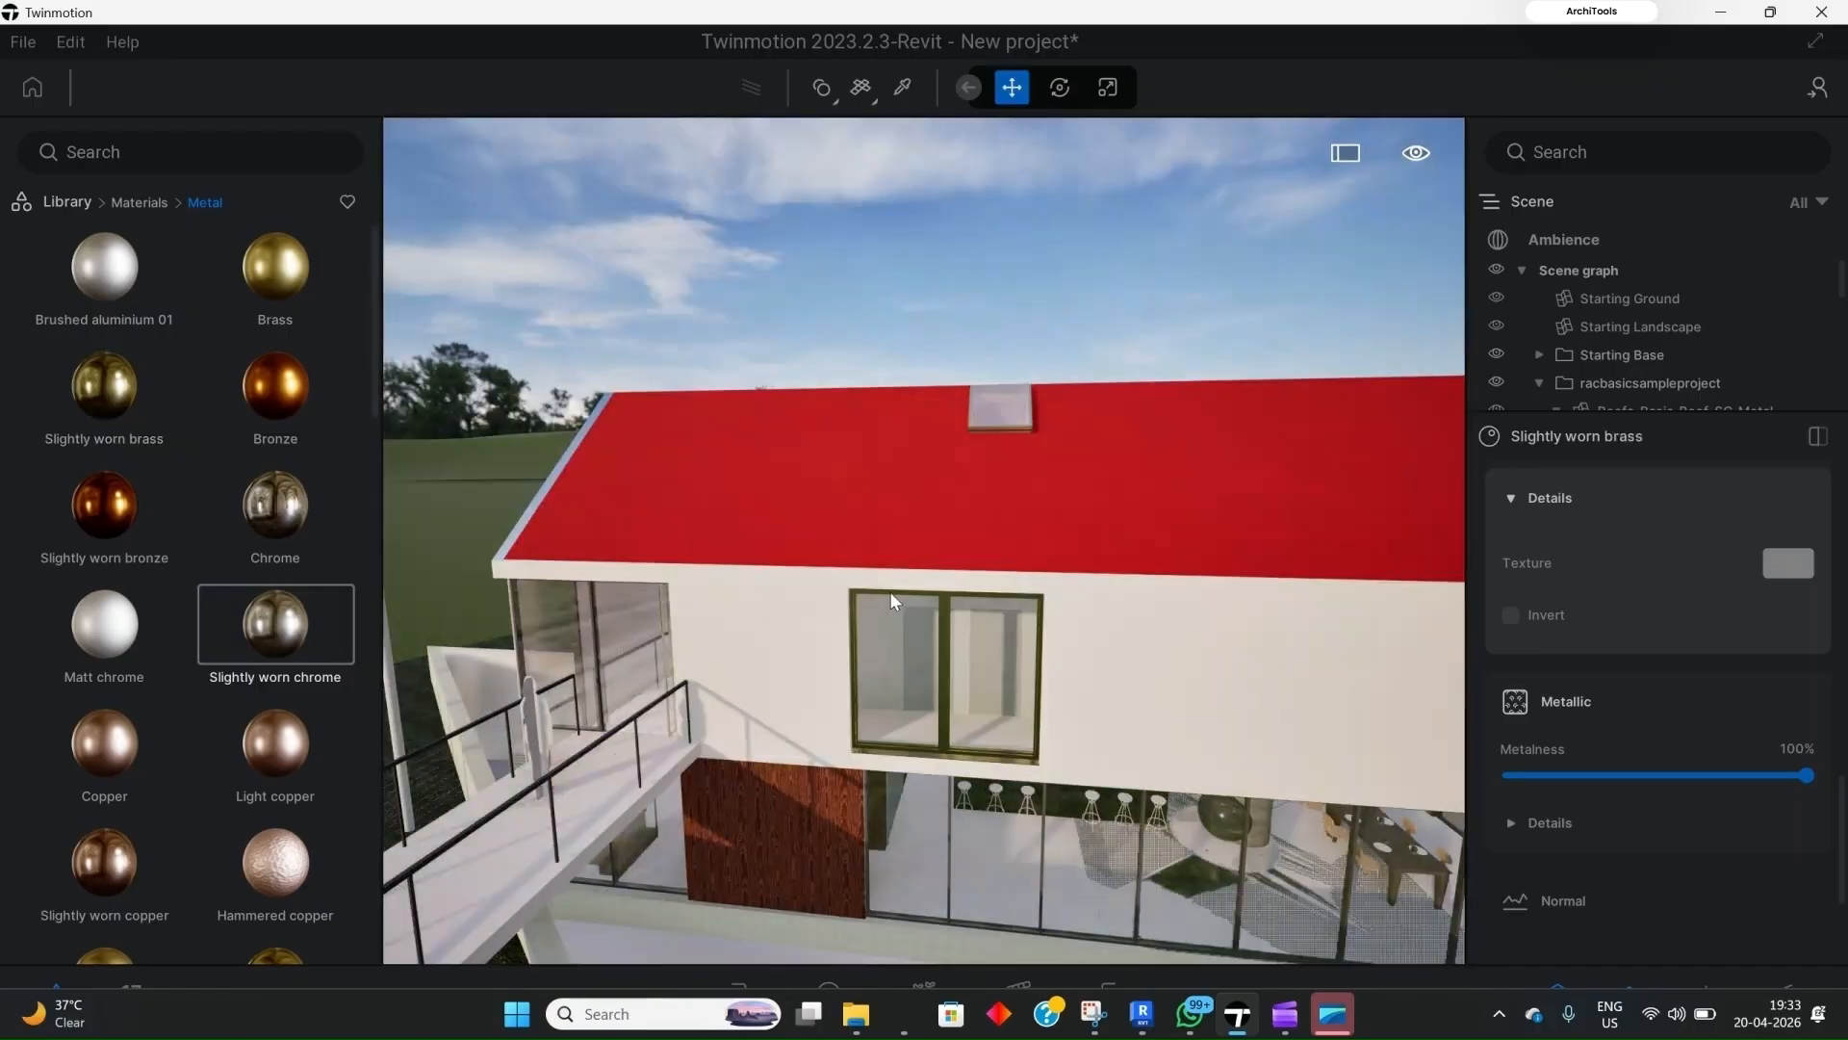
{"action": "scroll", "coordinate": [1038, 385], "scroll_direction": "up", "scroll_amount": 5}
{"action": "scroll", "coordinate": [1059, 365], "scroll_direction": "down", "scroll_amount": 5}
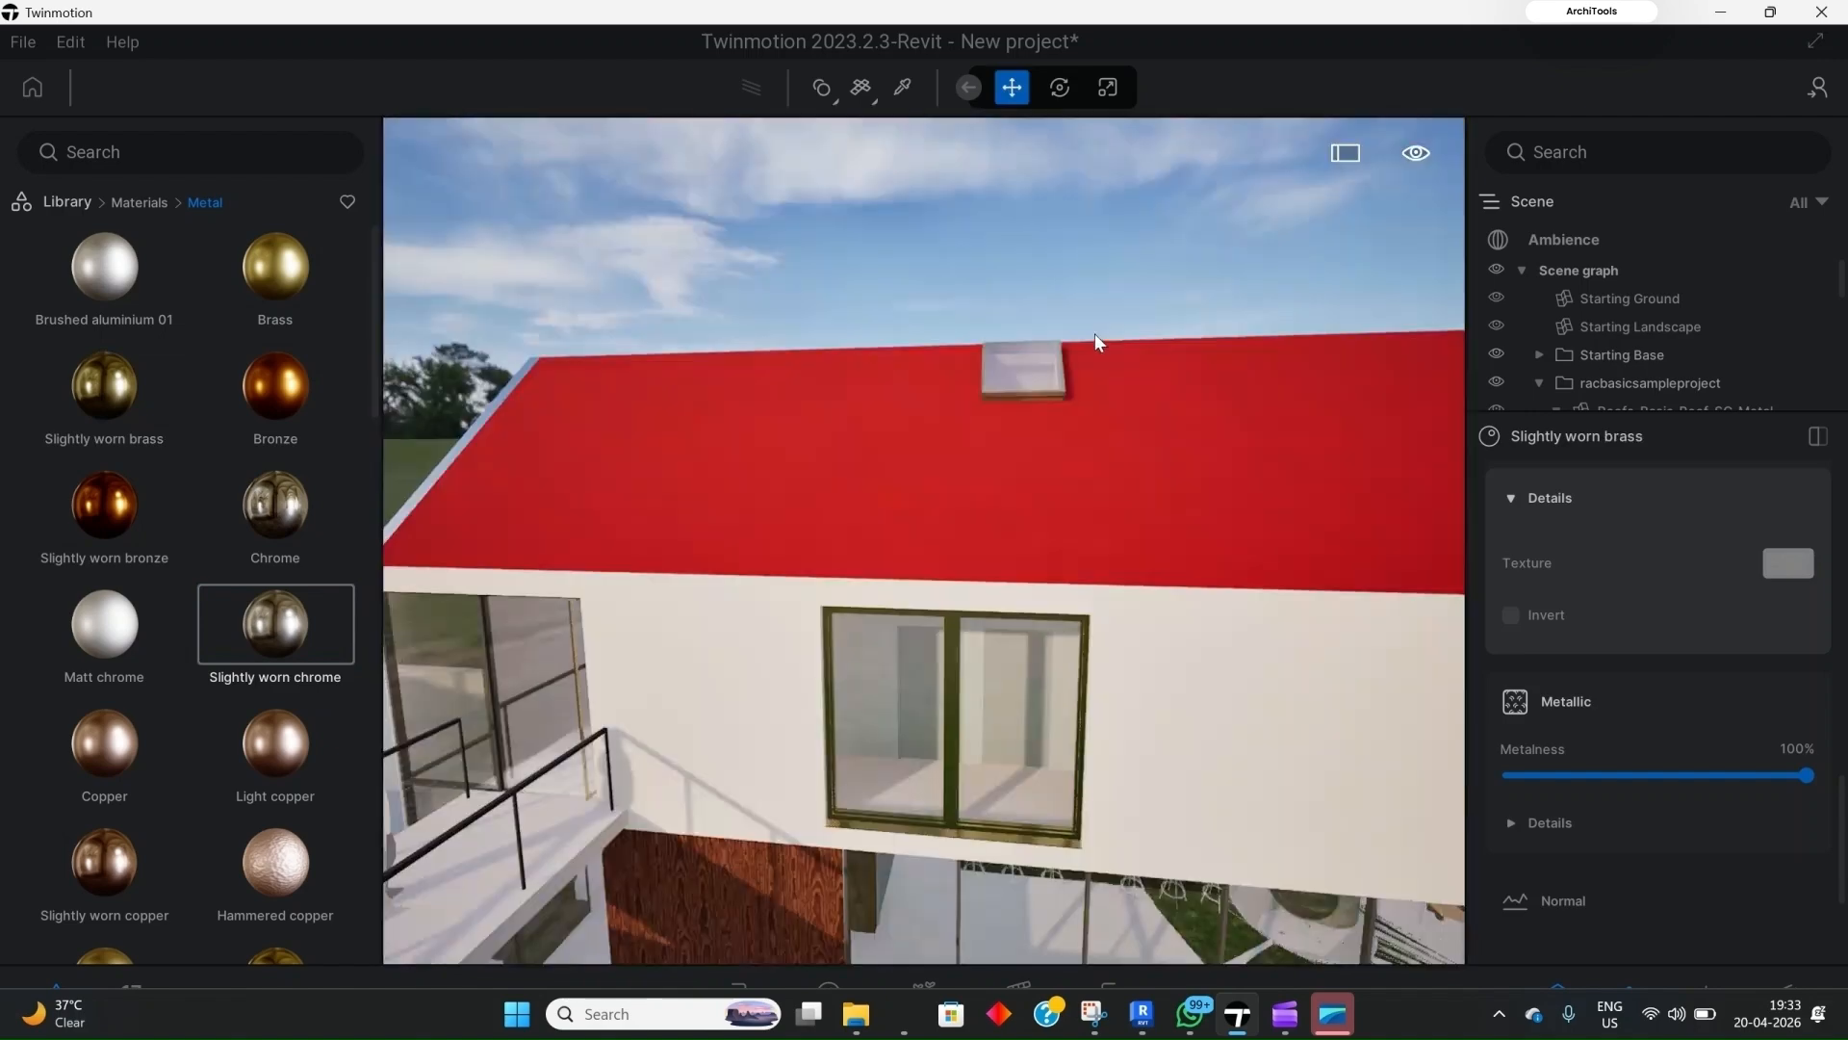
Step: Apply the Reflective glass material to the skylight on the red roof
{"action": "mouse_move", "coordinate": [240, 465]}
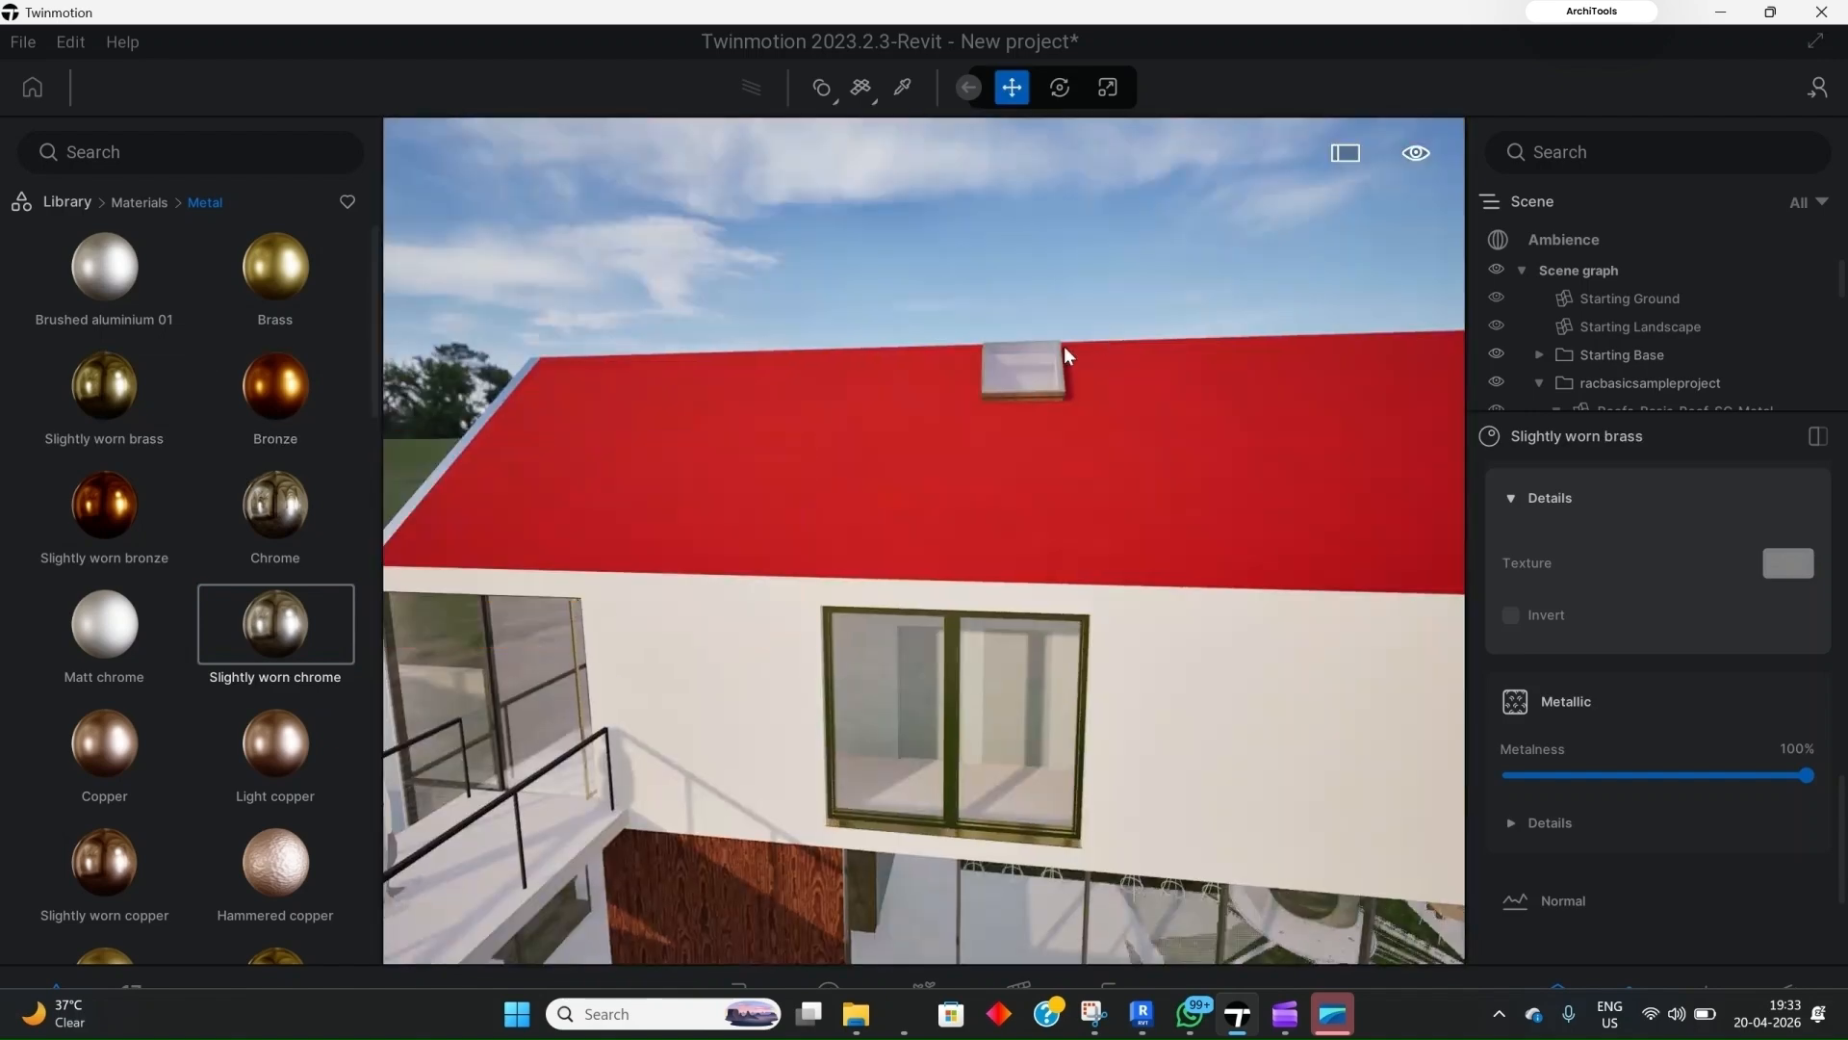
{"action": "left_click", "coordinate": [145, 200]}
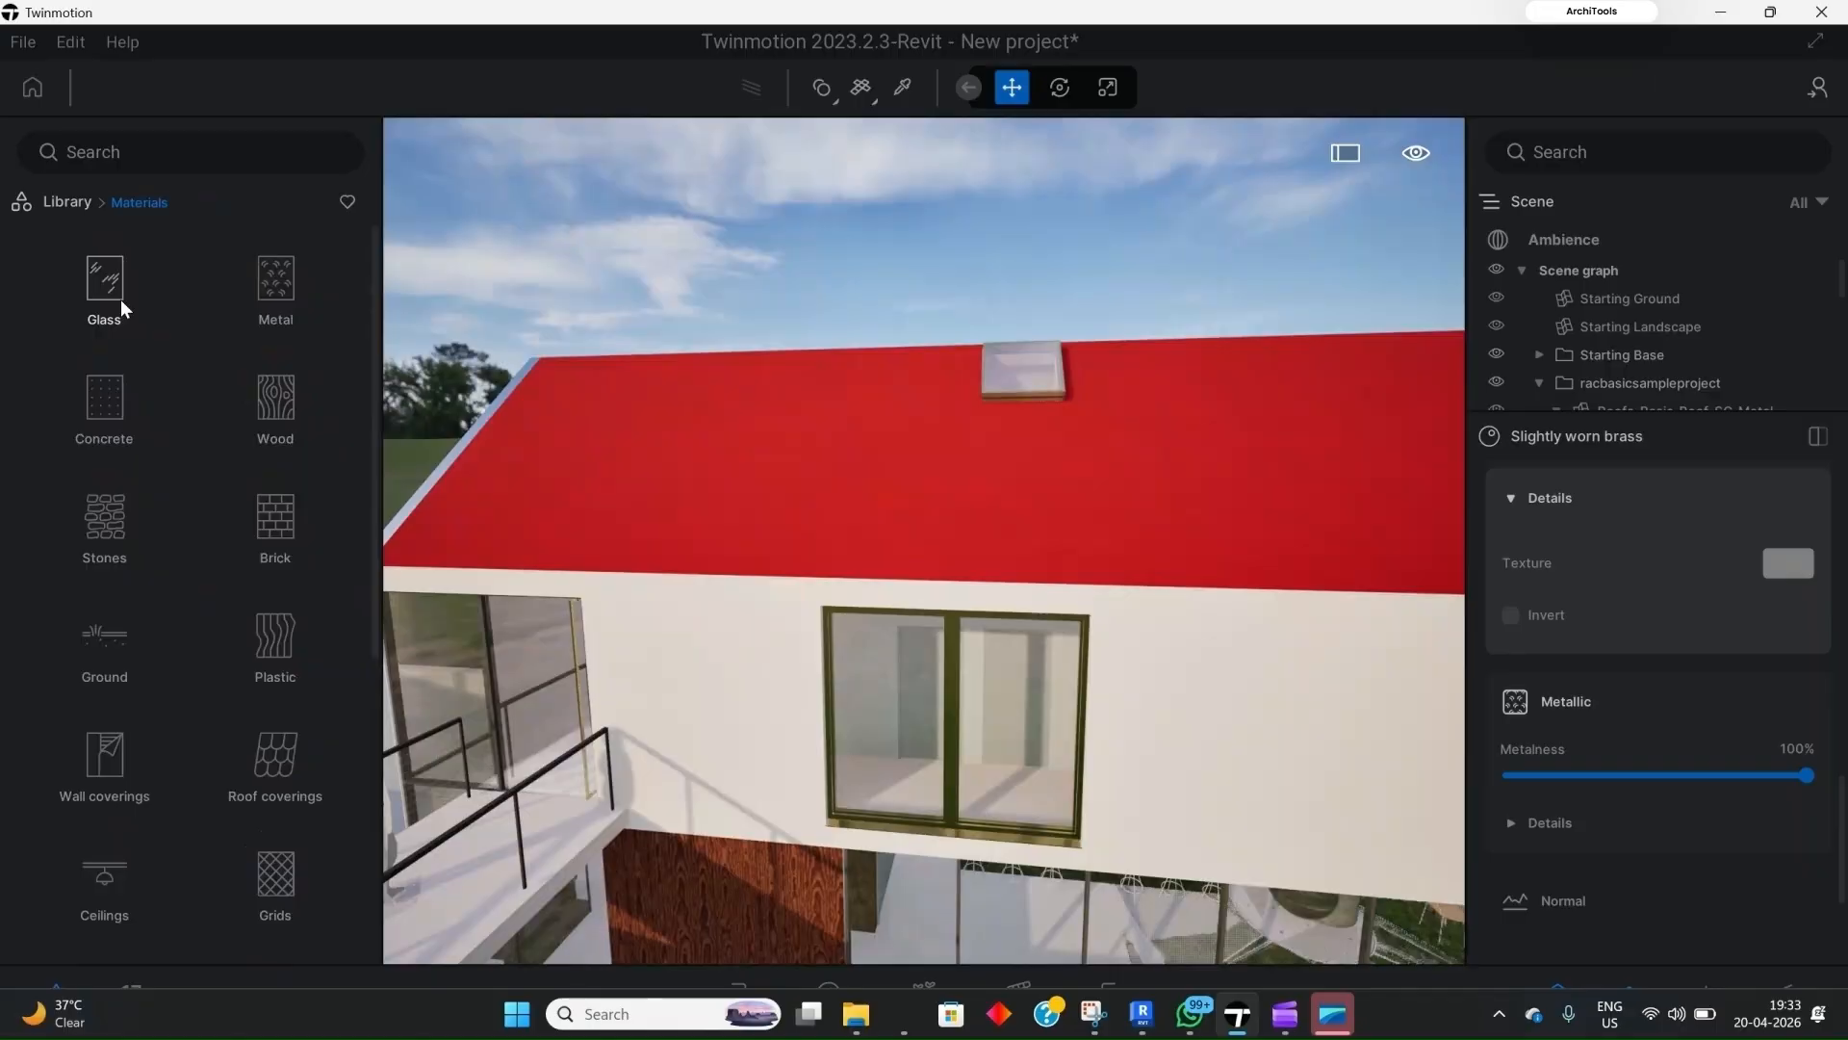
{"action": "left_click", "coordinate": [119, 298]}
{"action": "mouse_move", "coordinate": [106, 518]}
{"action": "left_click_drag", "start_coordinate": [106, 518], "coordinate": [1045, 354]}
{"action": "left_click_drag", "start_coordinate": [222, 512], "coordinate": [1030, 368]}
{"action": "scroll", "coordinate": [879, 522], "scroll_direction": "down", "scroll_amount": 2}
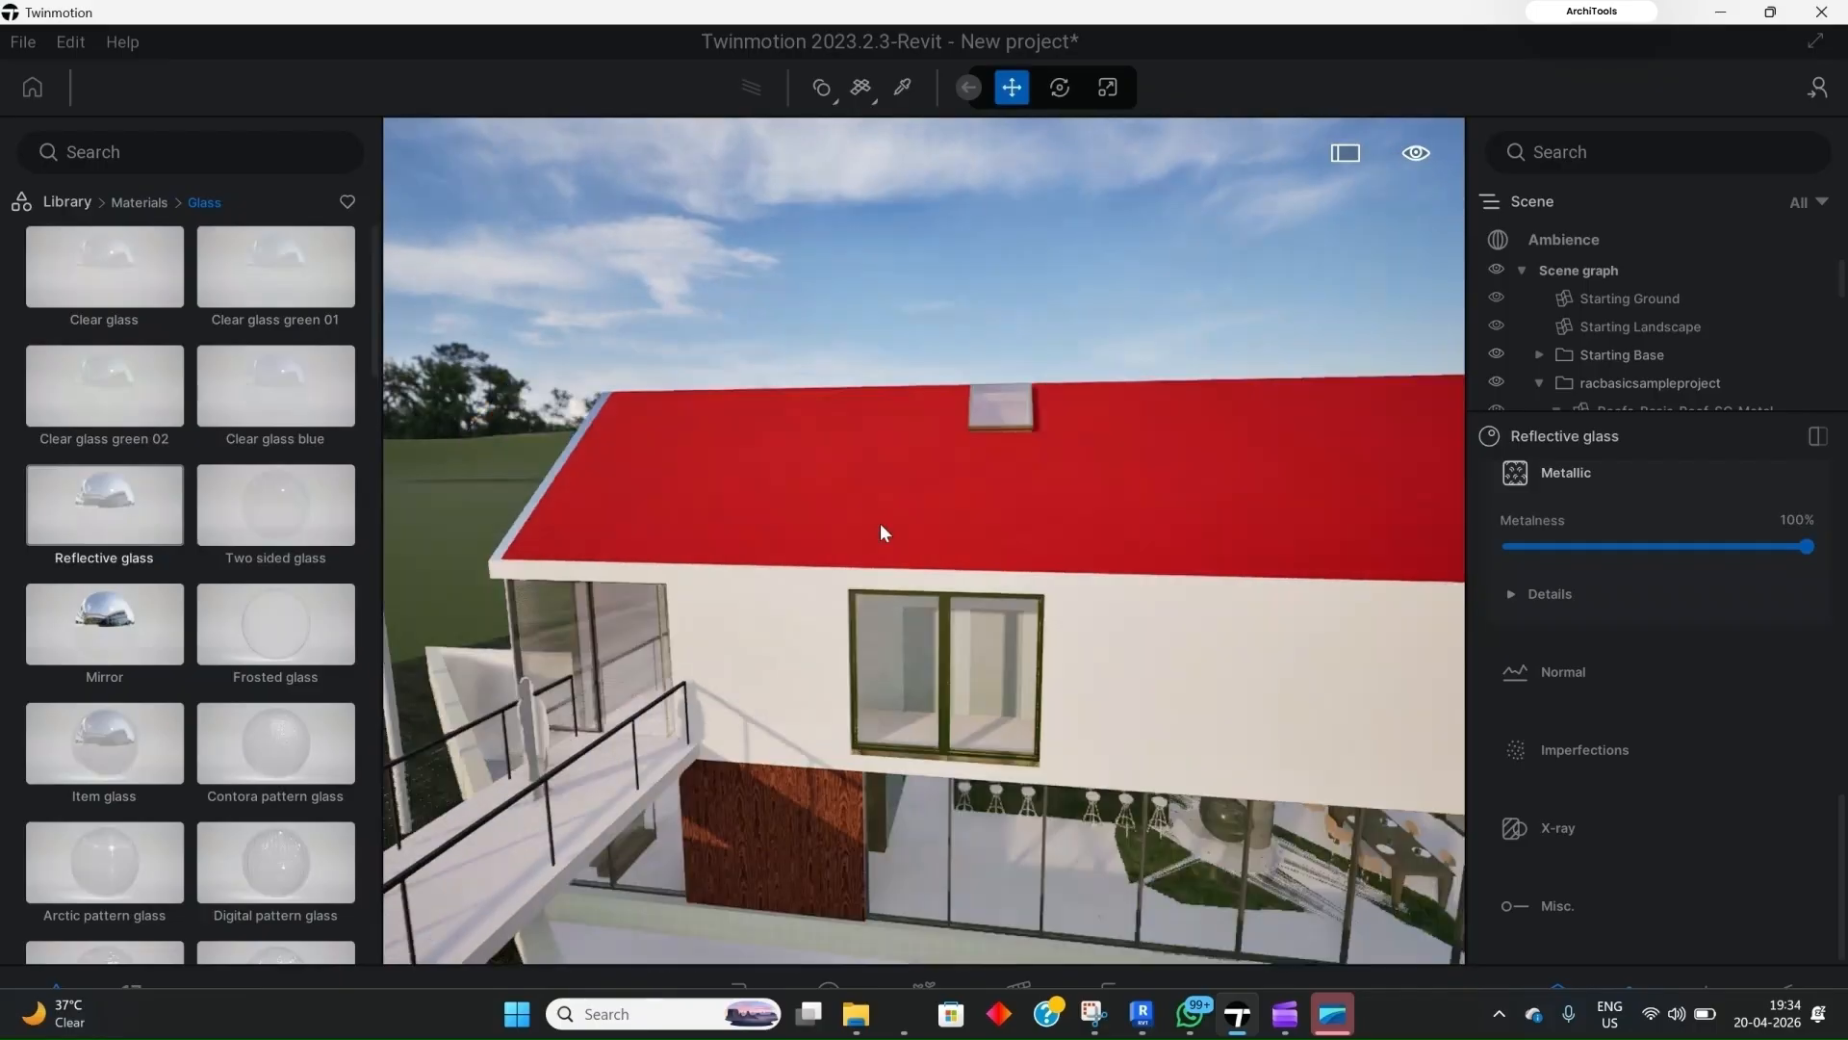
{"action": "scroll", "coordinate": [879, 523], "scroll_direction": "down", "scroll_amount": 3}
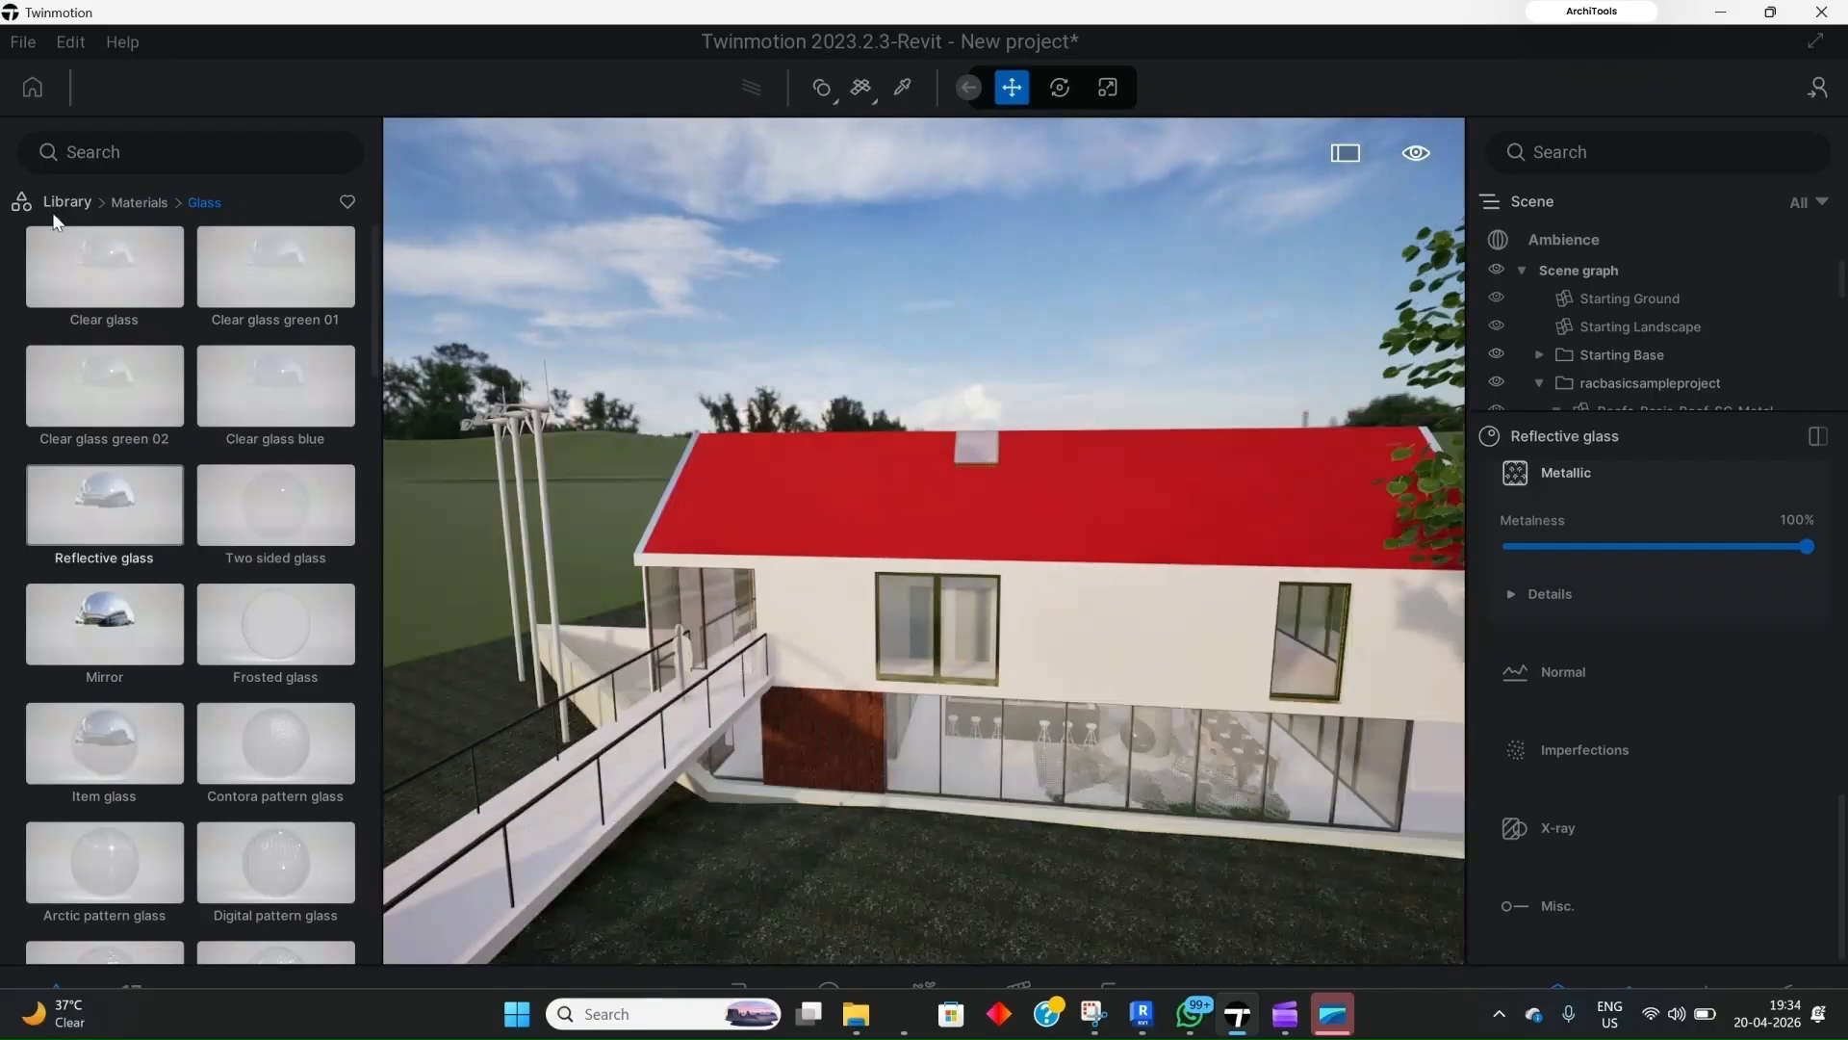
Step: Replace the red roof's material with Roof covering 11 from the roof coverings library and bring its texture into close view
{"action": "left_click", "coordinate": [138, 202]}
{"action": "left_click", "coordinate": [275, 761]}
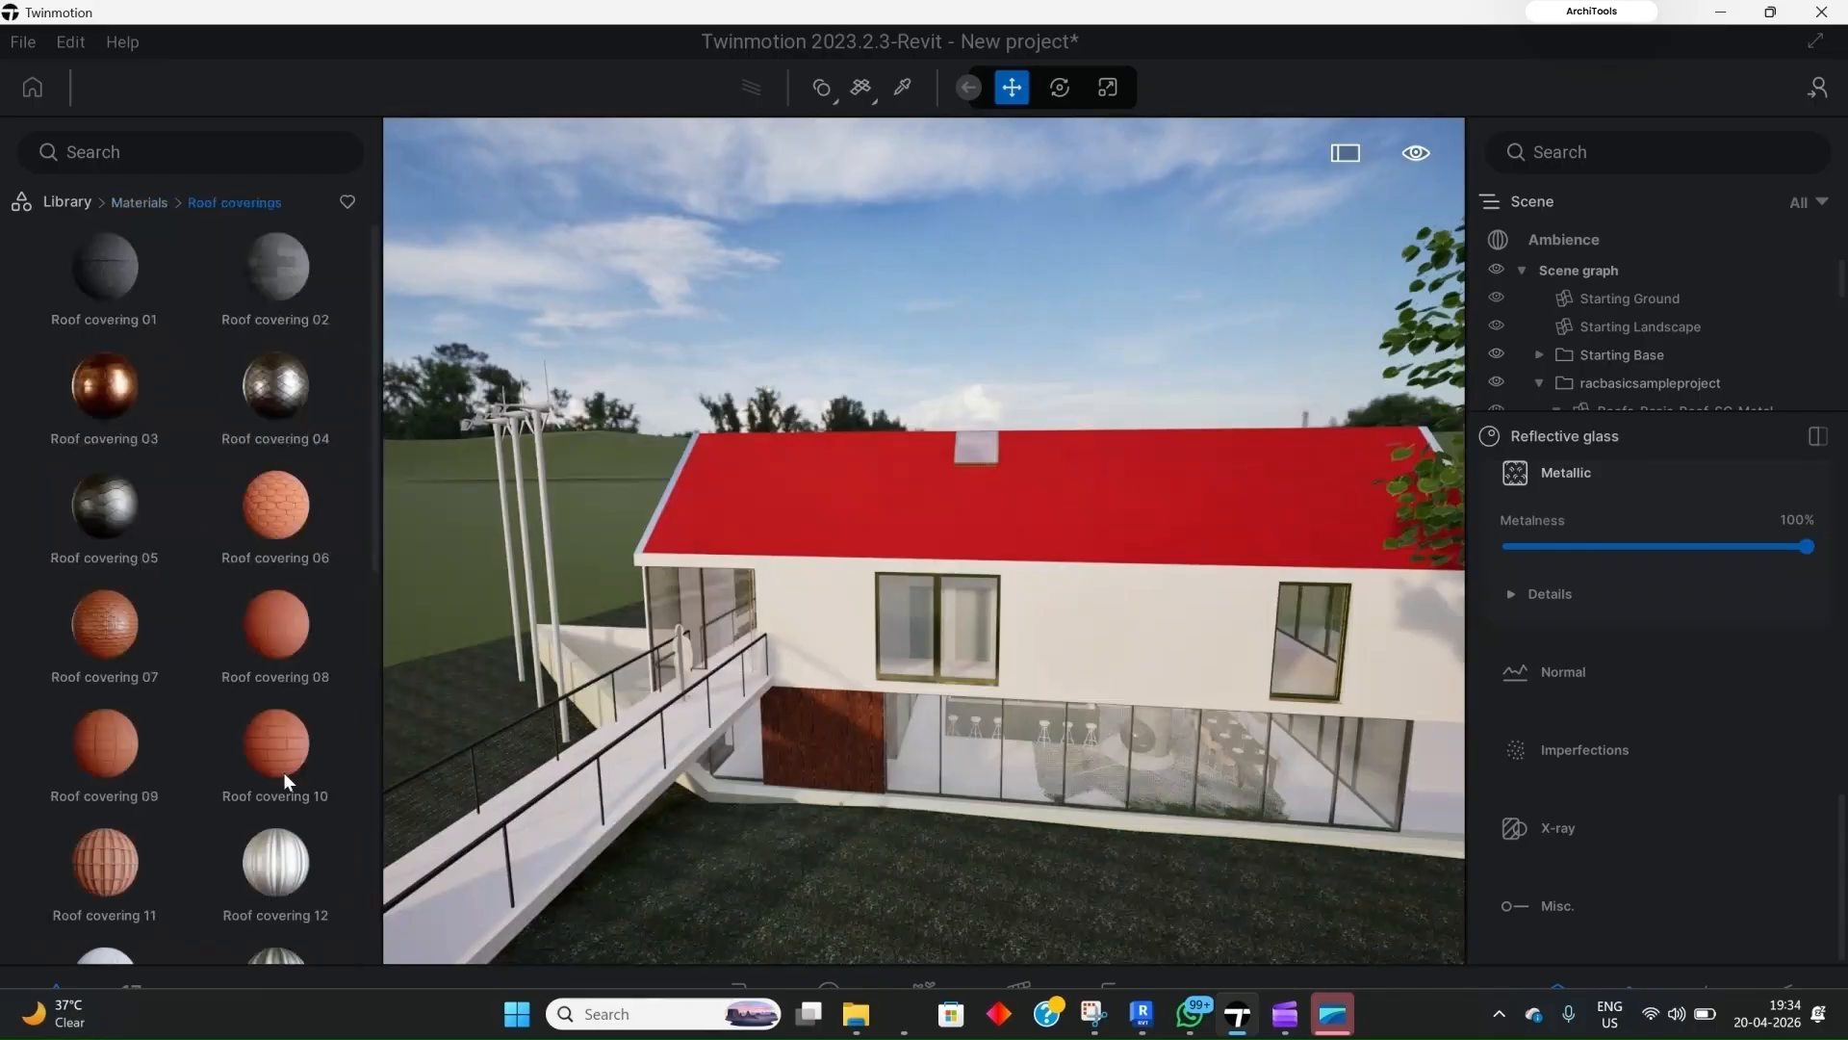
{"action": "mouse_move", "coordinate": [147, 562]}
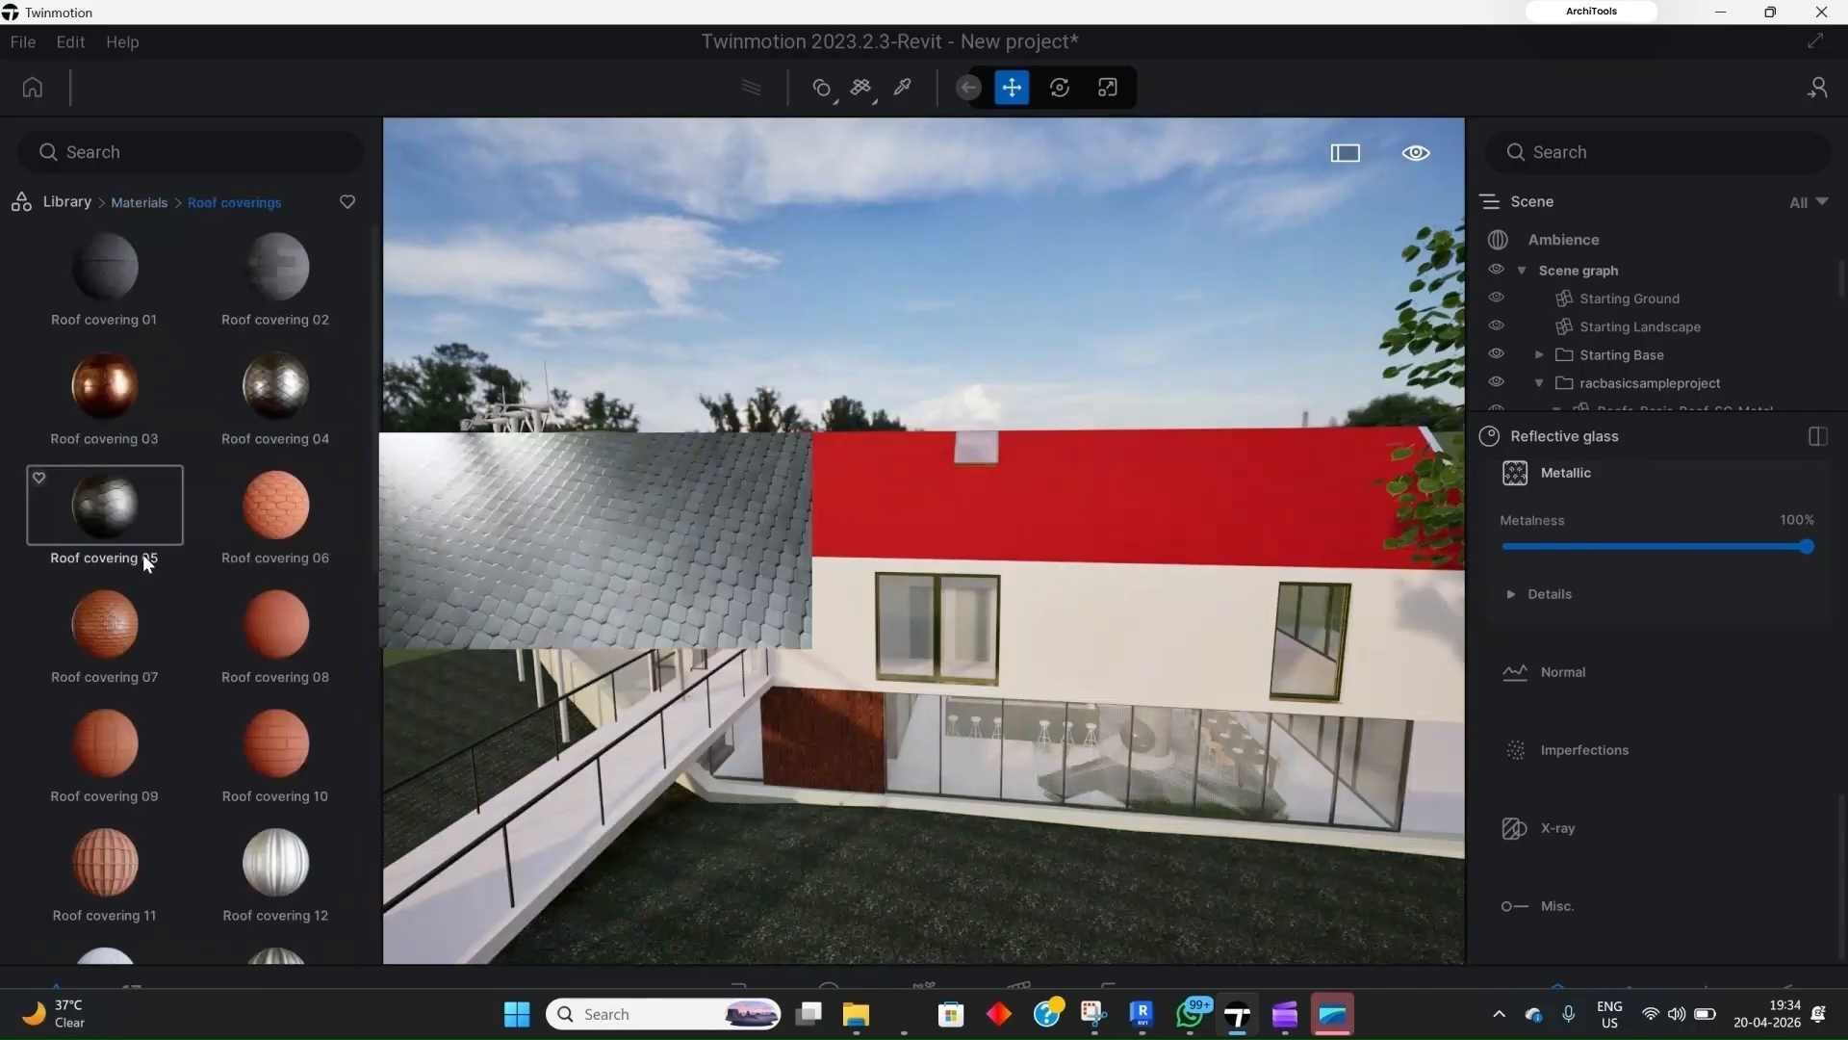
{"action": "mouse_move", "coordinate": [113, 835]}
{"action": "left_click_drag", "start_coordinate": [114, 835], "coordinate": [908, 501]}
{"action": "scroll", "coordinate": [949, 477], "scroll_direction": "up", "scroll_amount": 2}
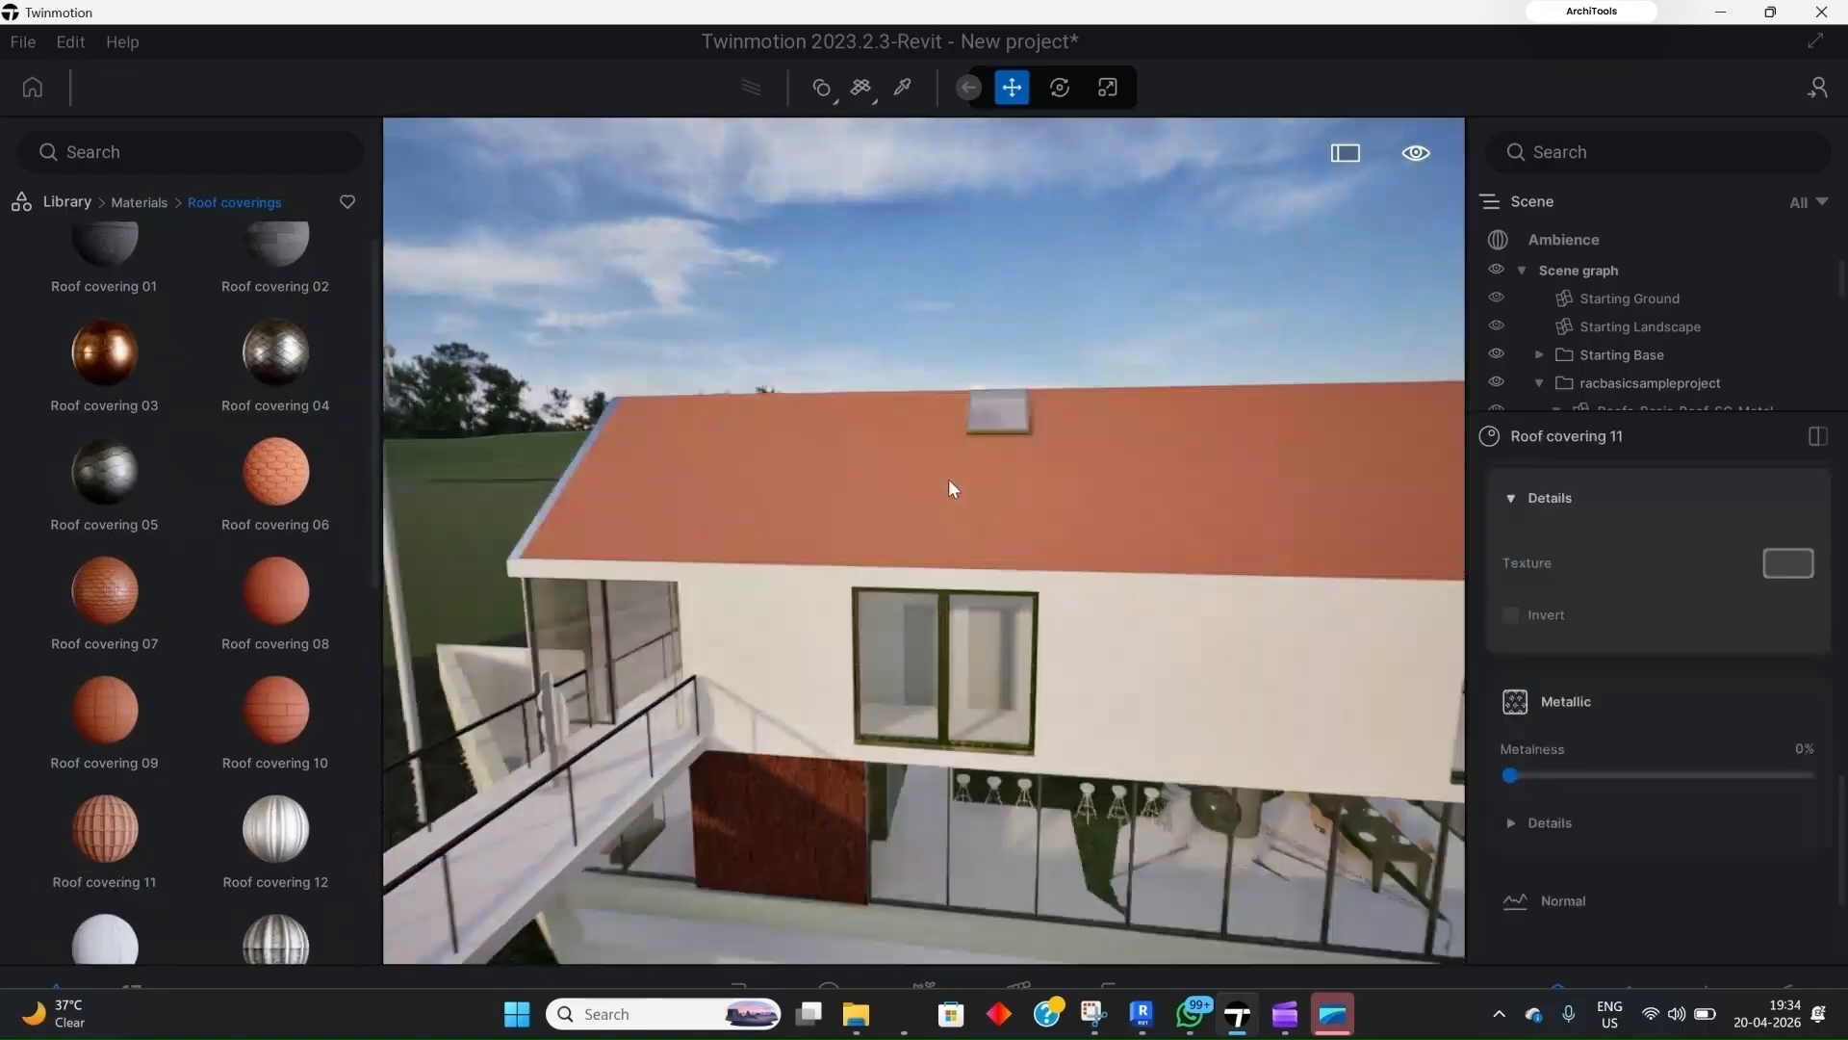
{"action": "scroll", "coordinate": [987, 433], "scroll_direction": "up", "scroll_amount": 5}
{"action": "scroll", "coordinate": [990, 472], "scroll_direction": "down", "scroll_amount": 3}
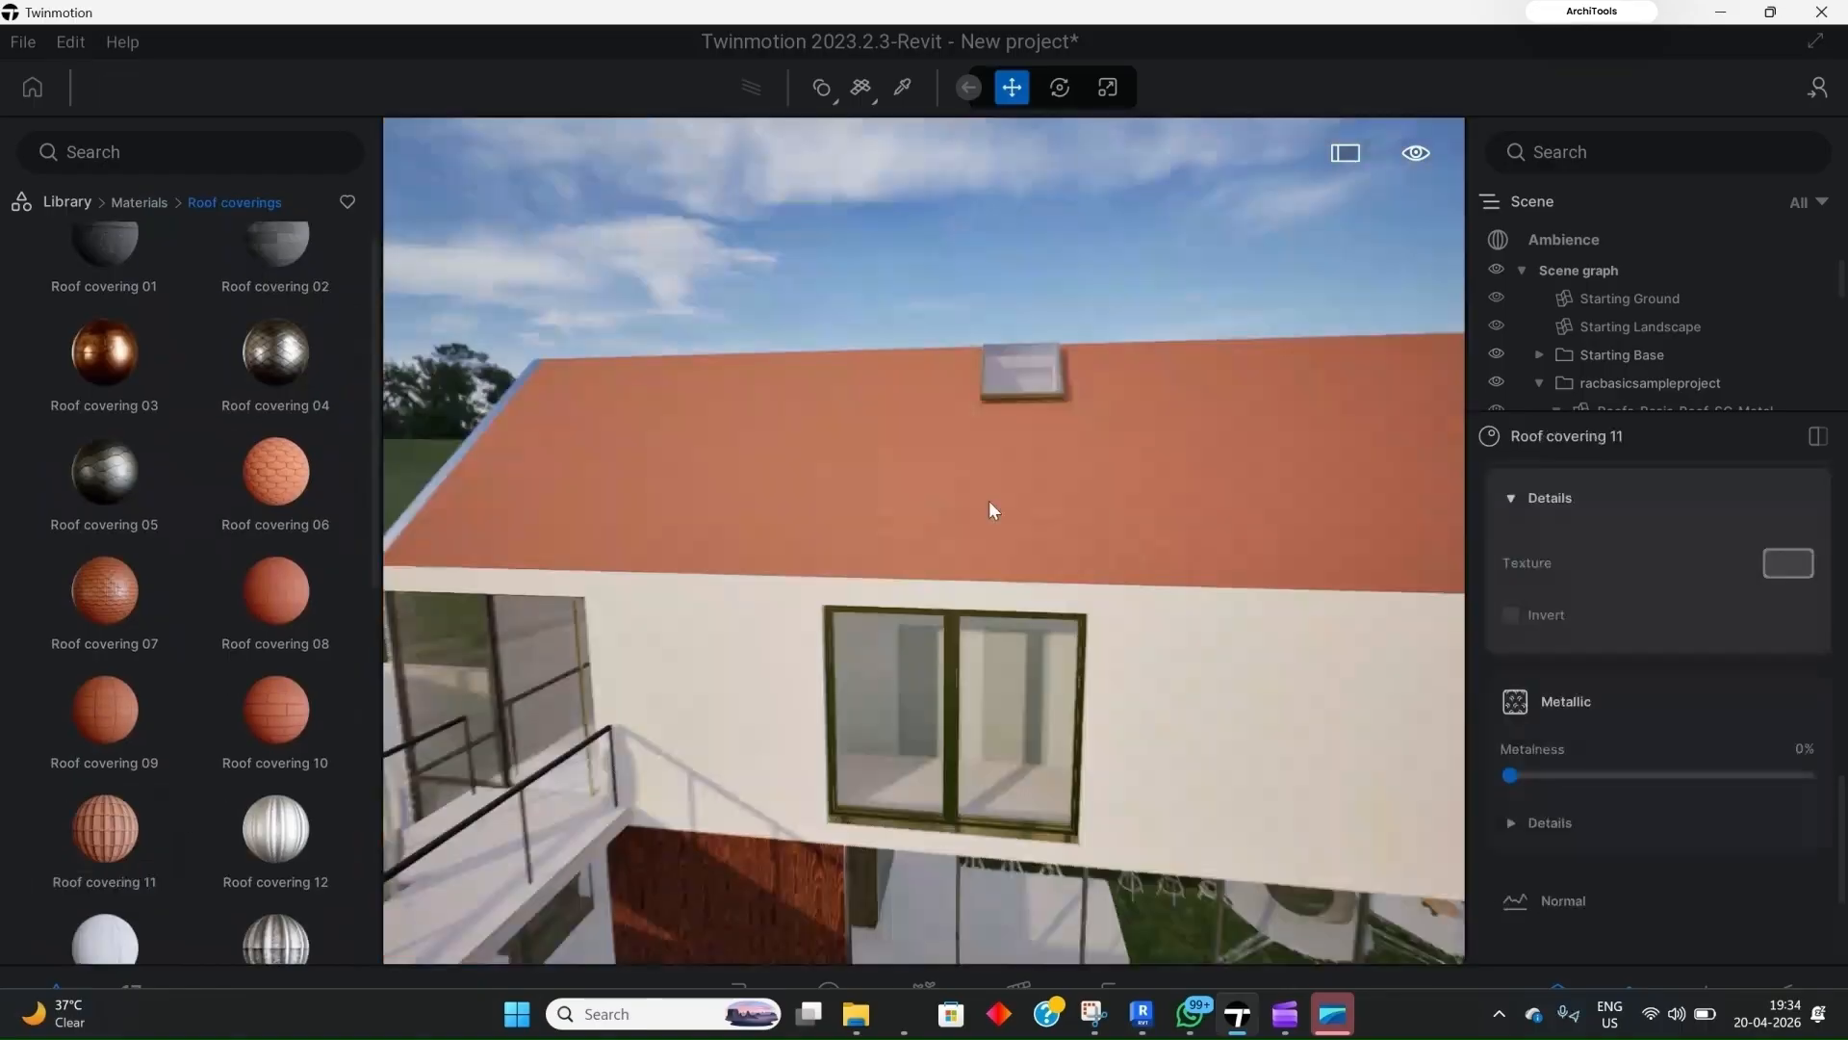
{"action": "scroll", "coordinate": [978, 478], "scroll_direction": "up", "scroll_amount": 2}
{"action": "scroll", "coordinate": [1540, 549], "scroll_direction": "up", "scroll_amount": 4}
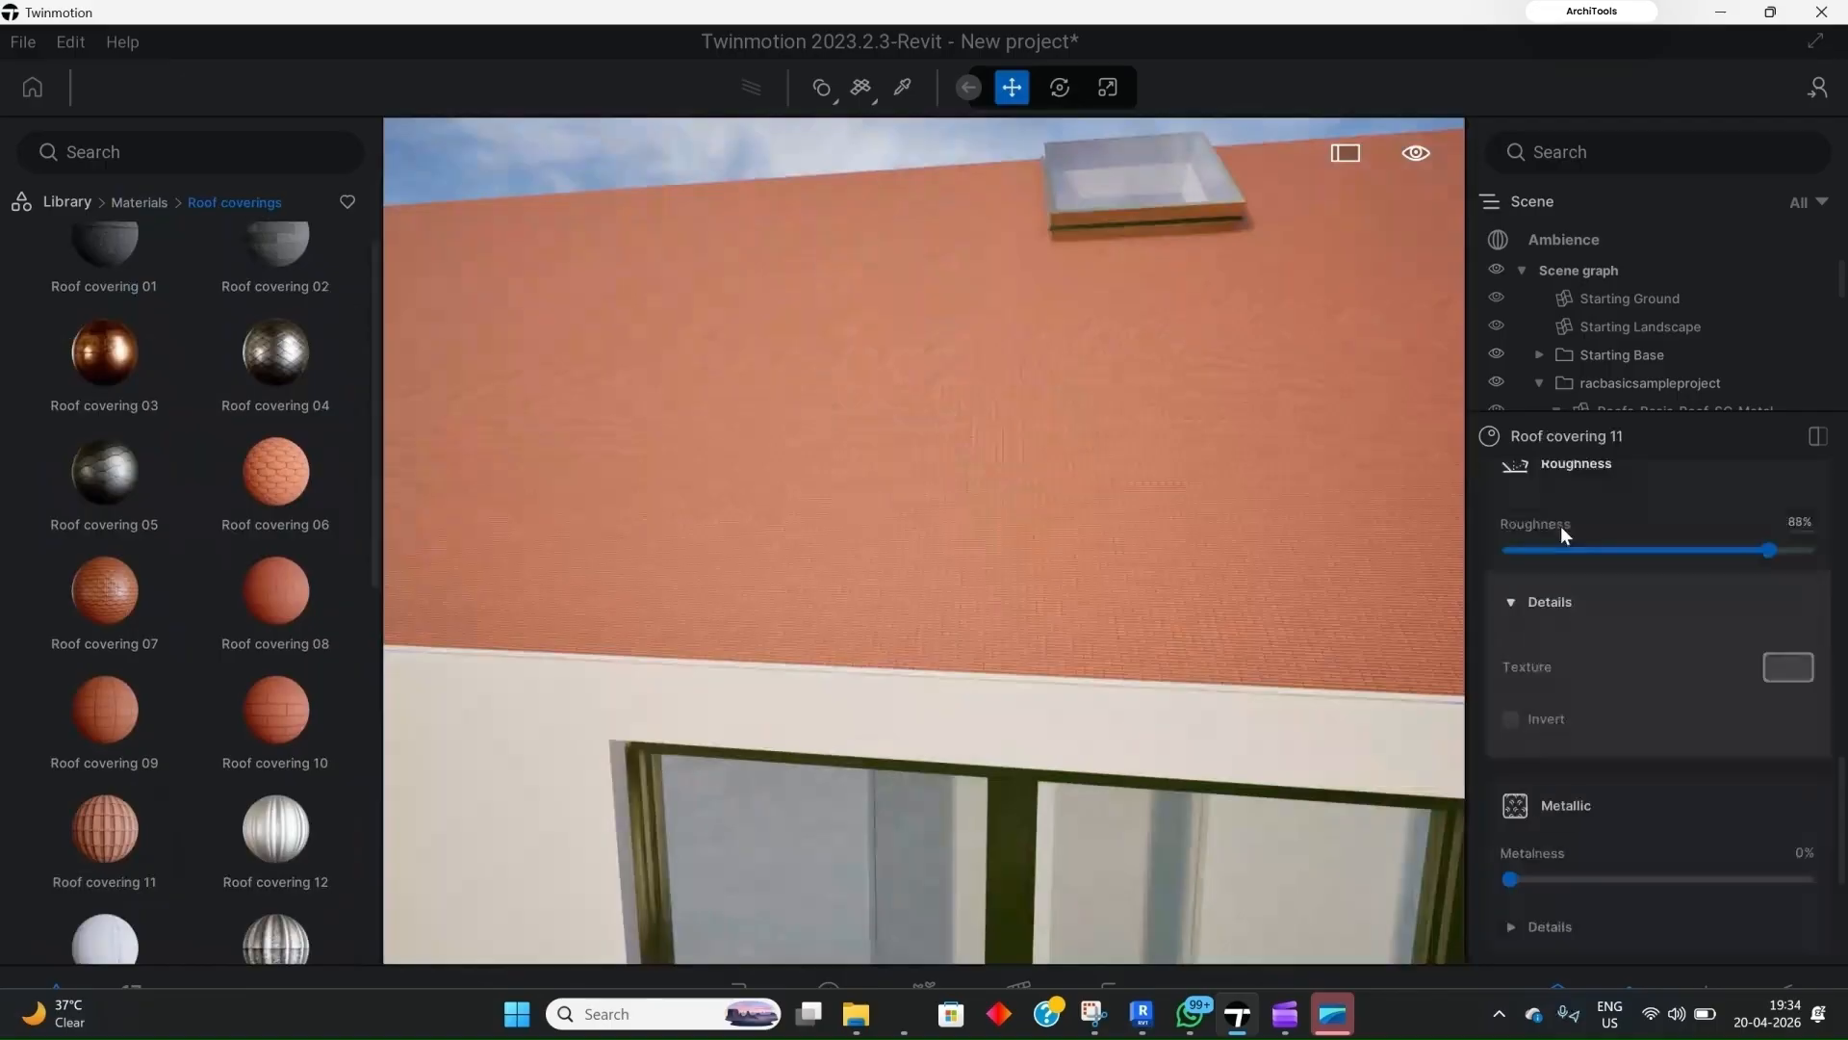
Step: Set the roughness of the roof's Roof covering 11 material to 92%
{"action": "left_click_drag", "start_coordinate": [1680, 557], "coordinate": [1760, 567]}
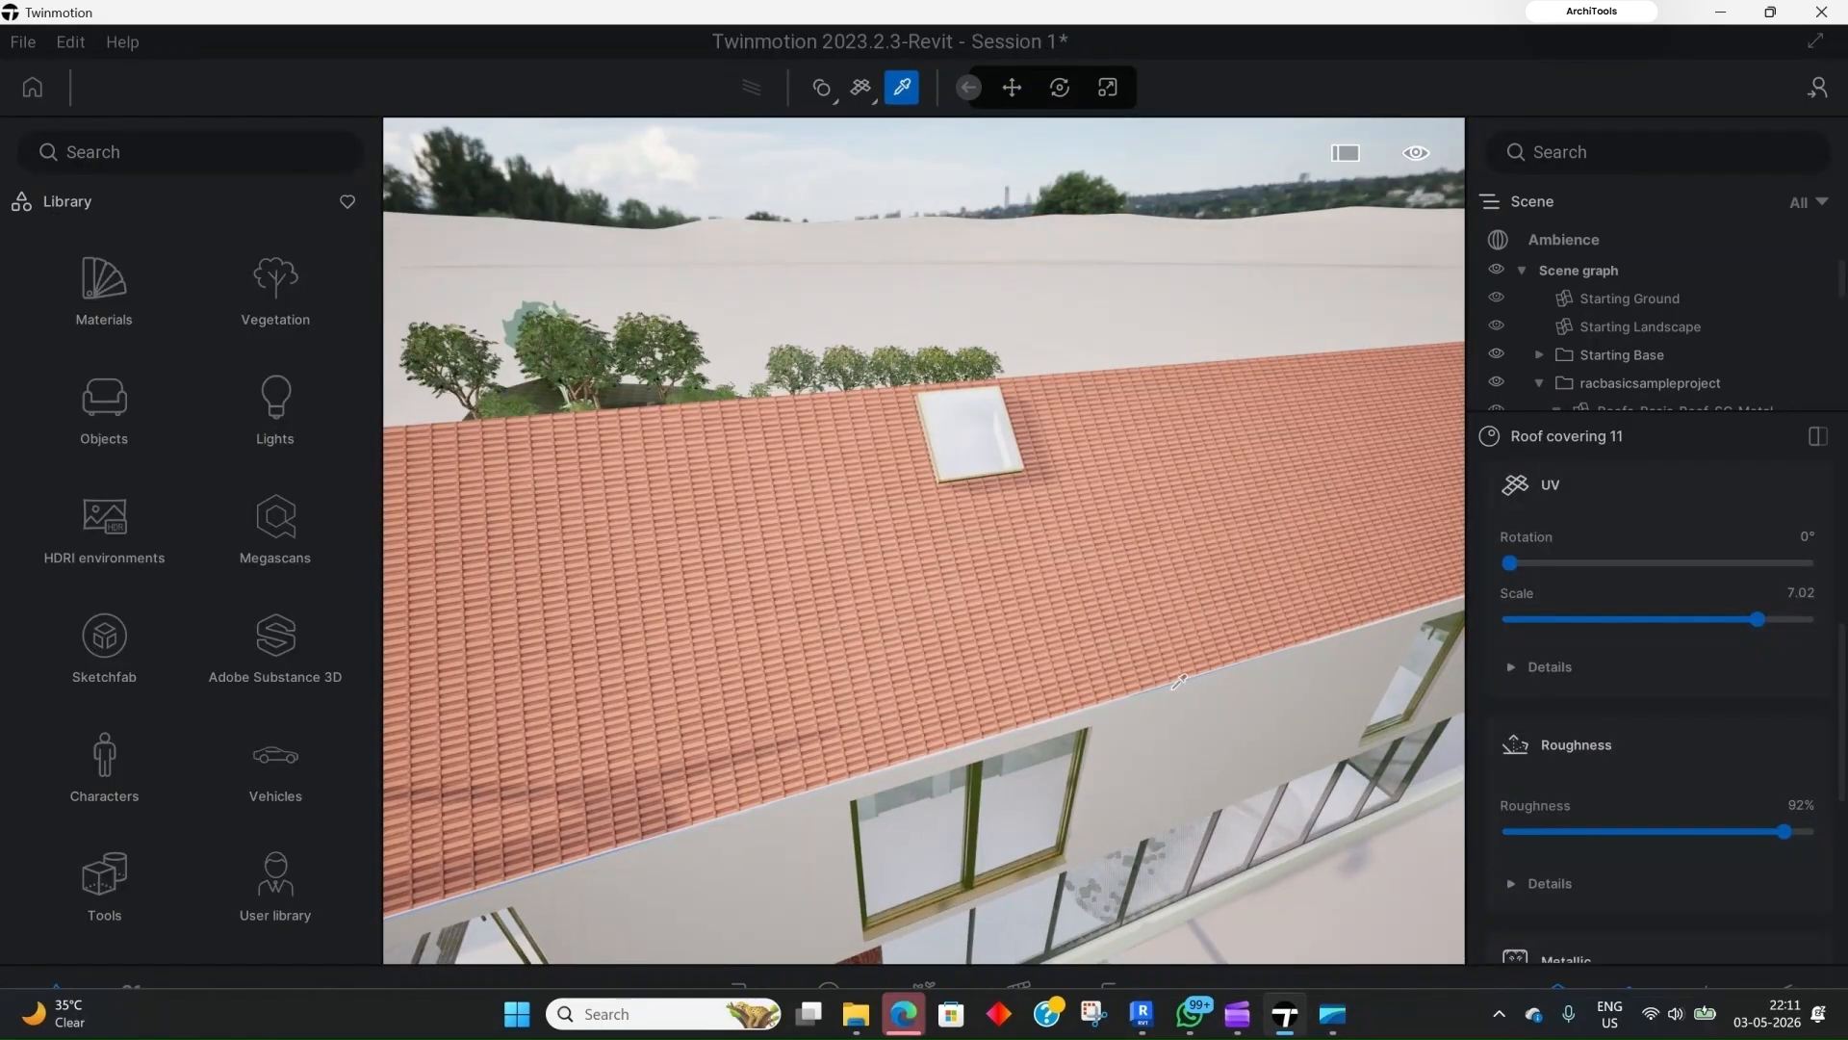
{"action": "scroll", "coordinate": [1145, 733], "scroll_direction": "up", "scroll_amount": 5}
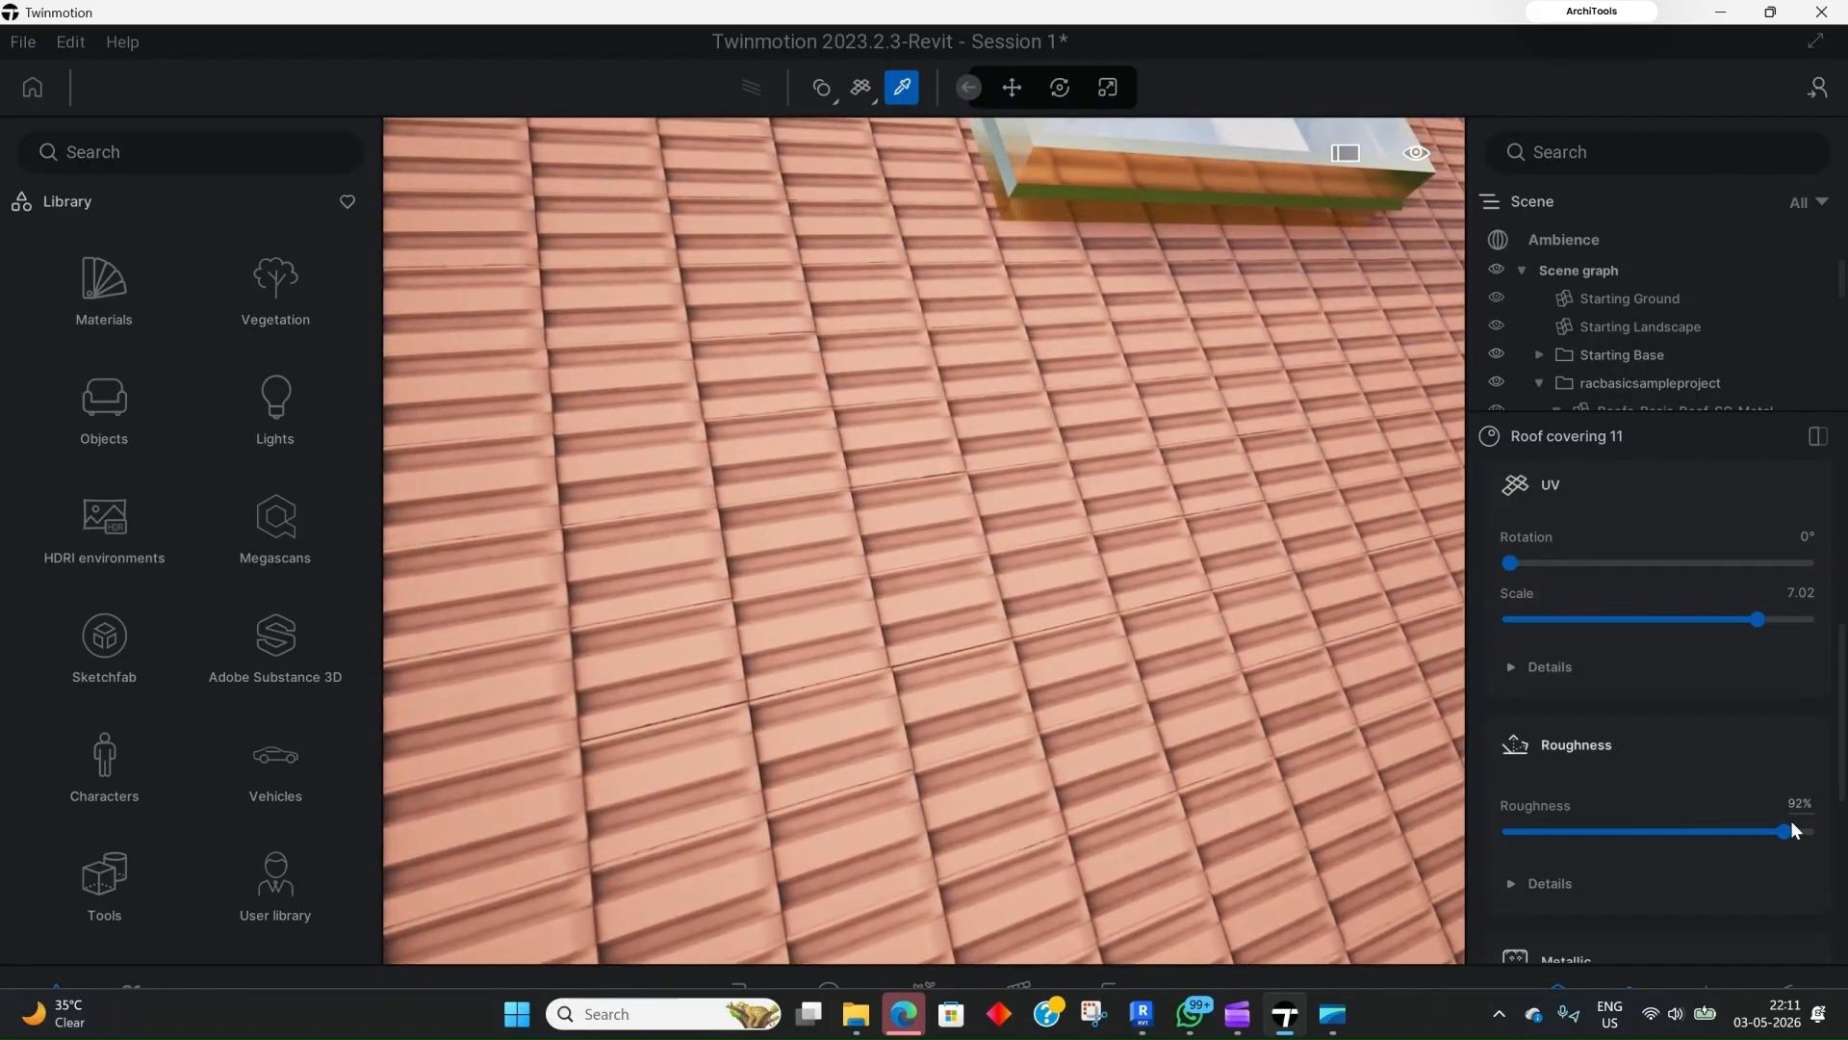
{"action": "mouse_move", "coordinate": [1782, 834]}
{"action": "left_mouse_down"}
{"action": "mouse_move", "coordinate": [1670, 839]}
{"action": "mouse_move", "coordinate": [1780, 846]}
{"action": "left_mouse_up"}
Step: Examine the metallic, normal and emissive settings of the Roof covering 11 material
{"action": "scroll", "coordinate": [1660, 690], "scroll_direction": "down", "scroll_amount": 3}
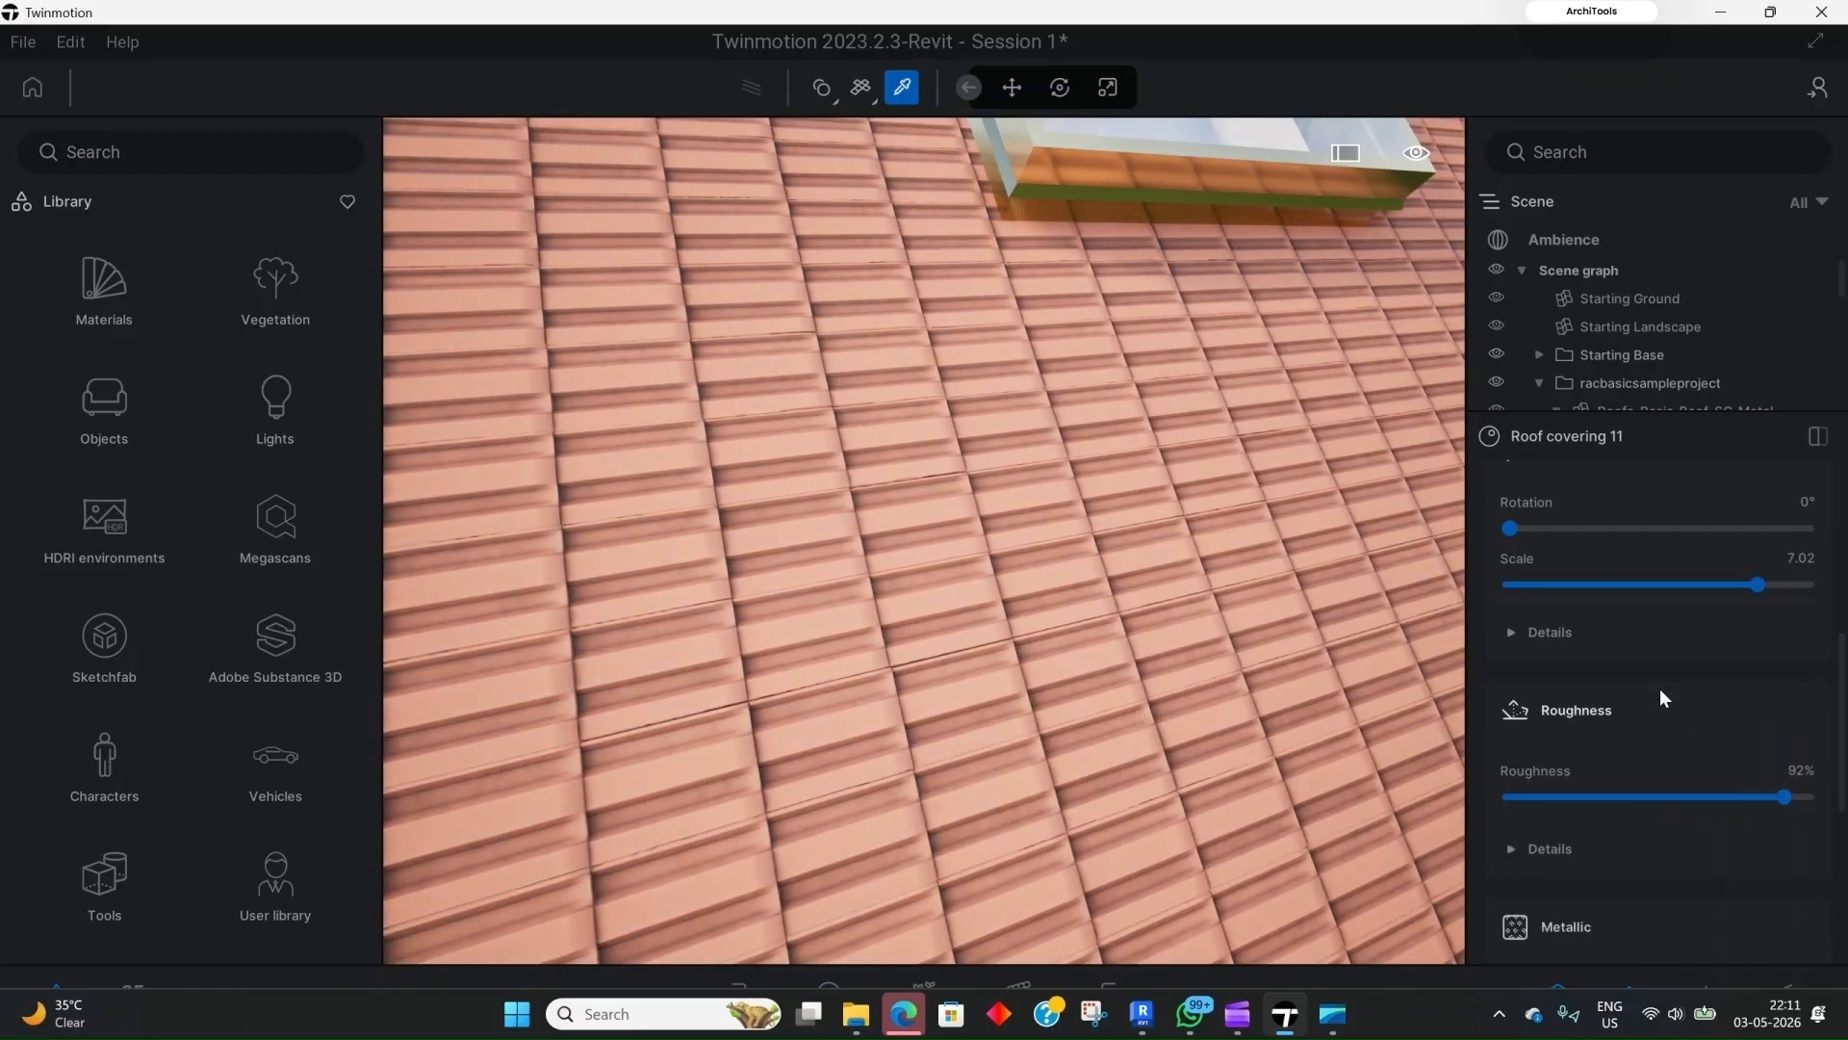
{"action": "scroll", "coordinate": [1585, 700], "scroll_direction": "down", "scroll_amount": 2}
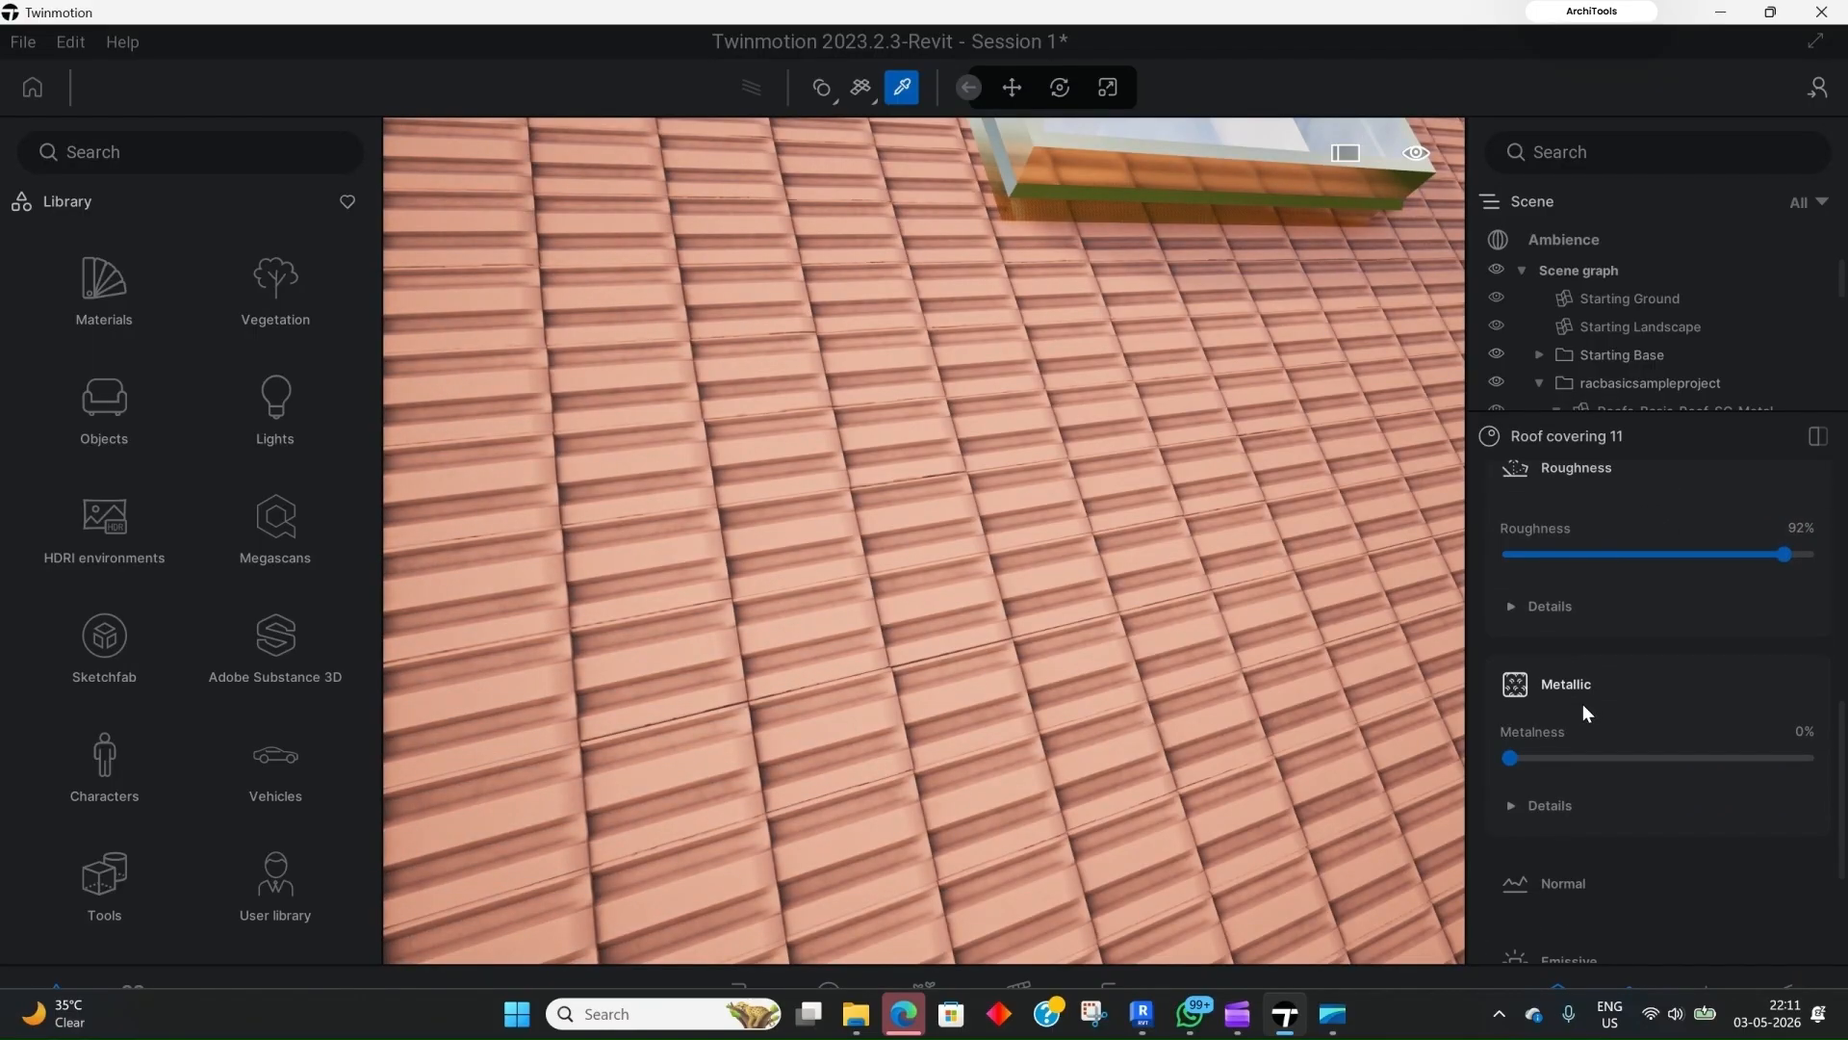
{"action": "scroll", "coordinate": [1568, 699], "scroll_direction": "down", "scroll_amount": 1}
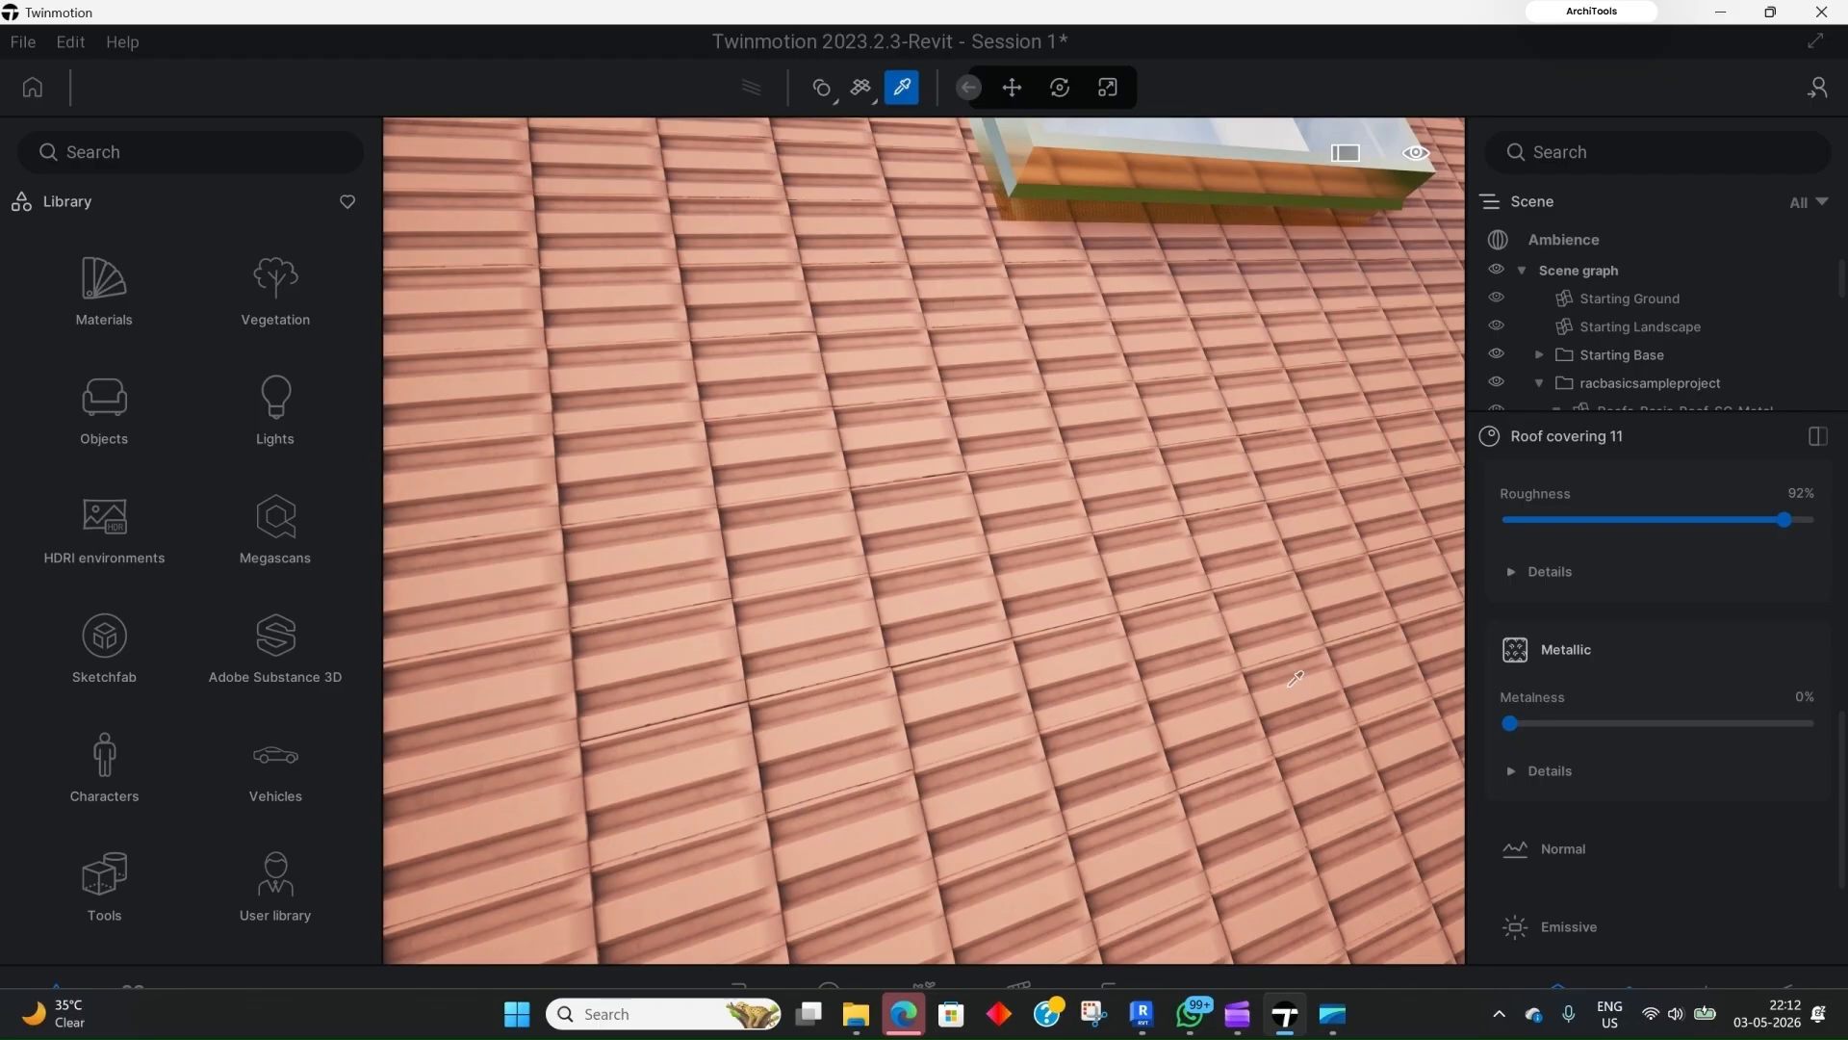
{"action": "scroll", "coordinate": [1593, 706], "scroll_direction": "down", "scroll_amount": 1}
{"action": "scroll", "coordinate": [1588, 703], "scroll_direction": "down", "scroll_amount": 1}
{"action": "left_click", "coordinate": [1586, 701]}
{"action": "scroll", "coordinate": [1607, 690], "scroll_direction": "down", "scroll_amount": 1}
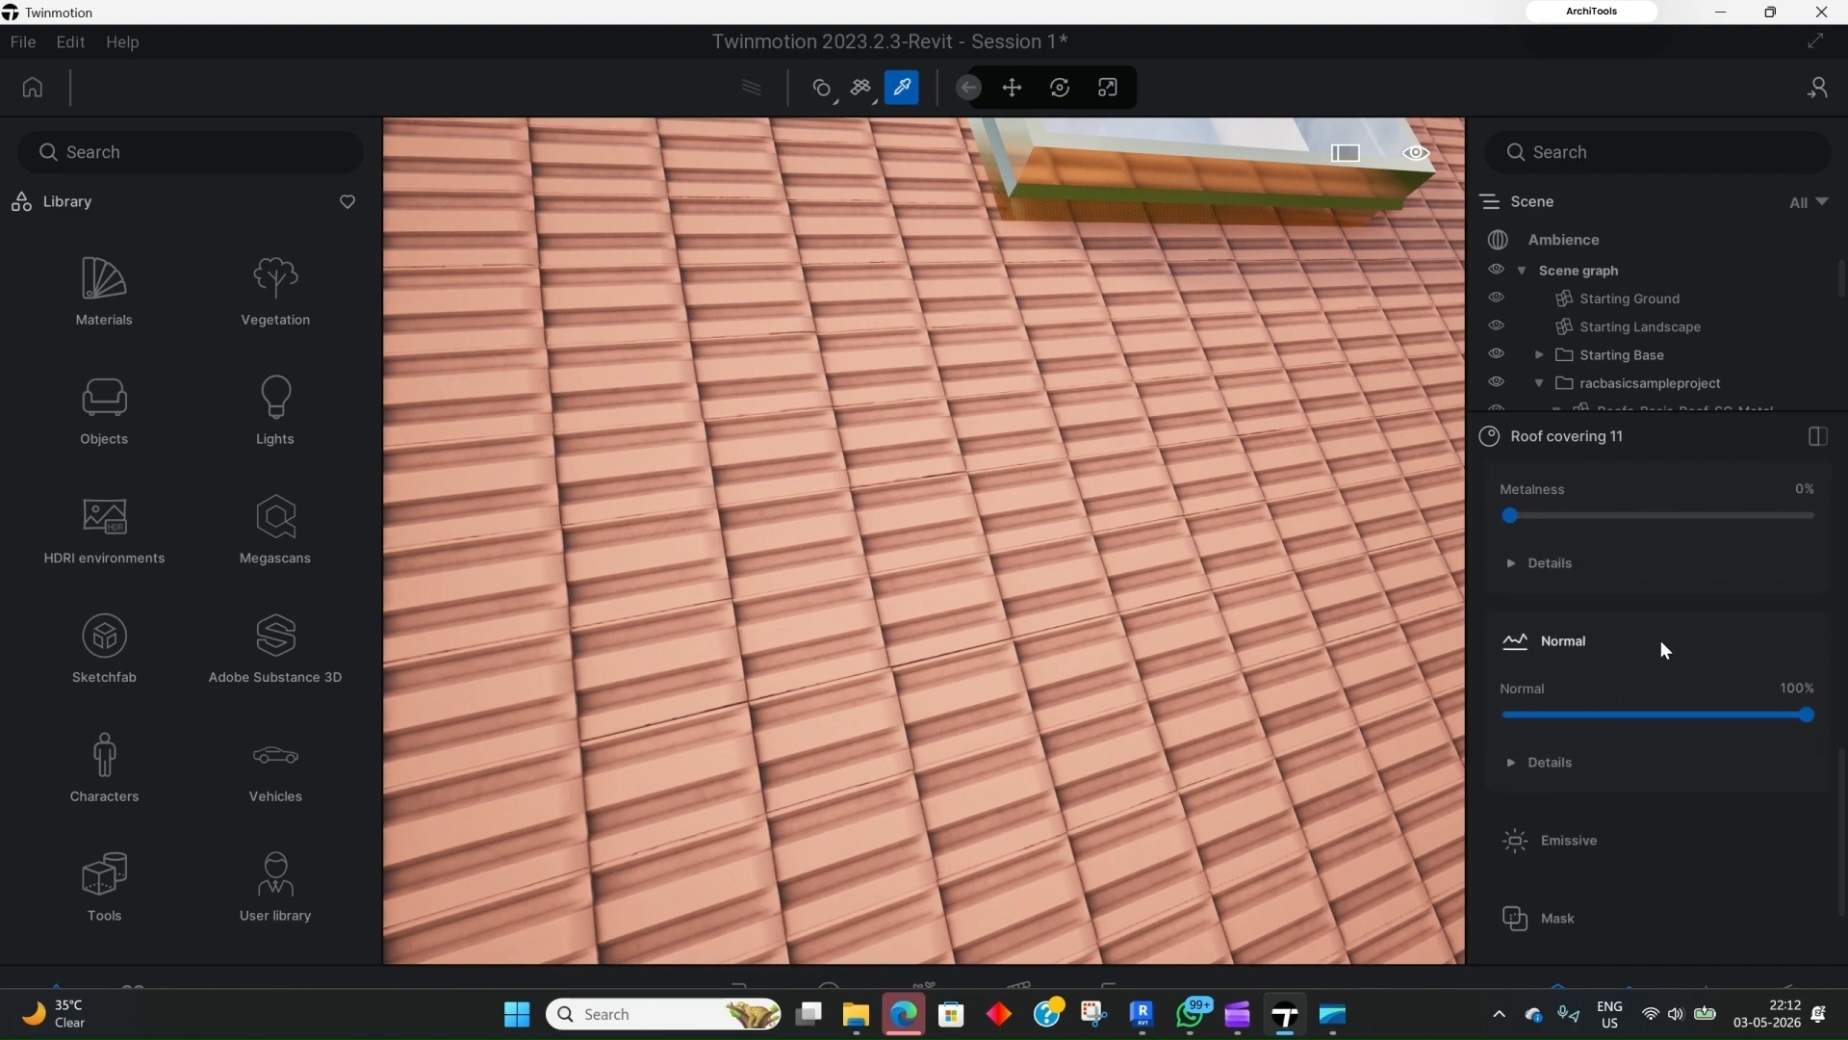
{"action": "scroll", "coordinate": [1666, 655], "scroll_direction": "down", "scroll_amount": 2}
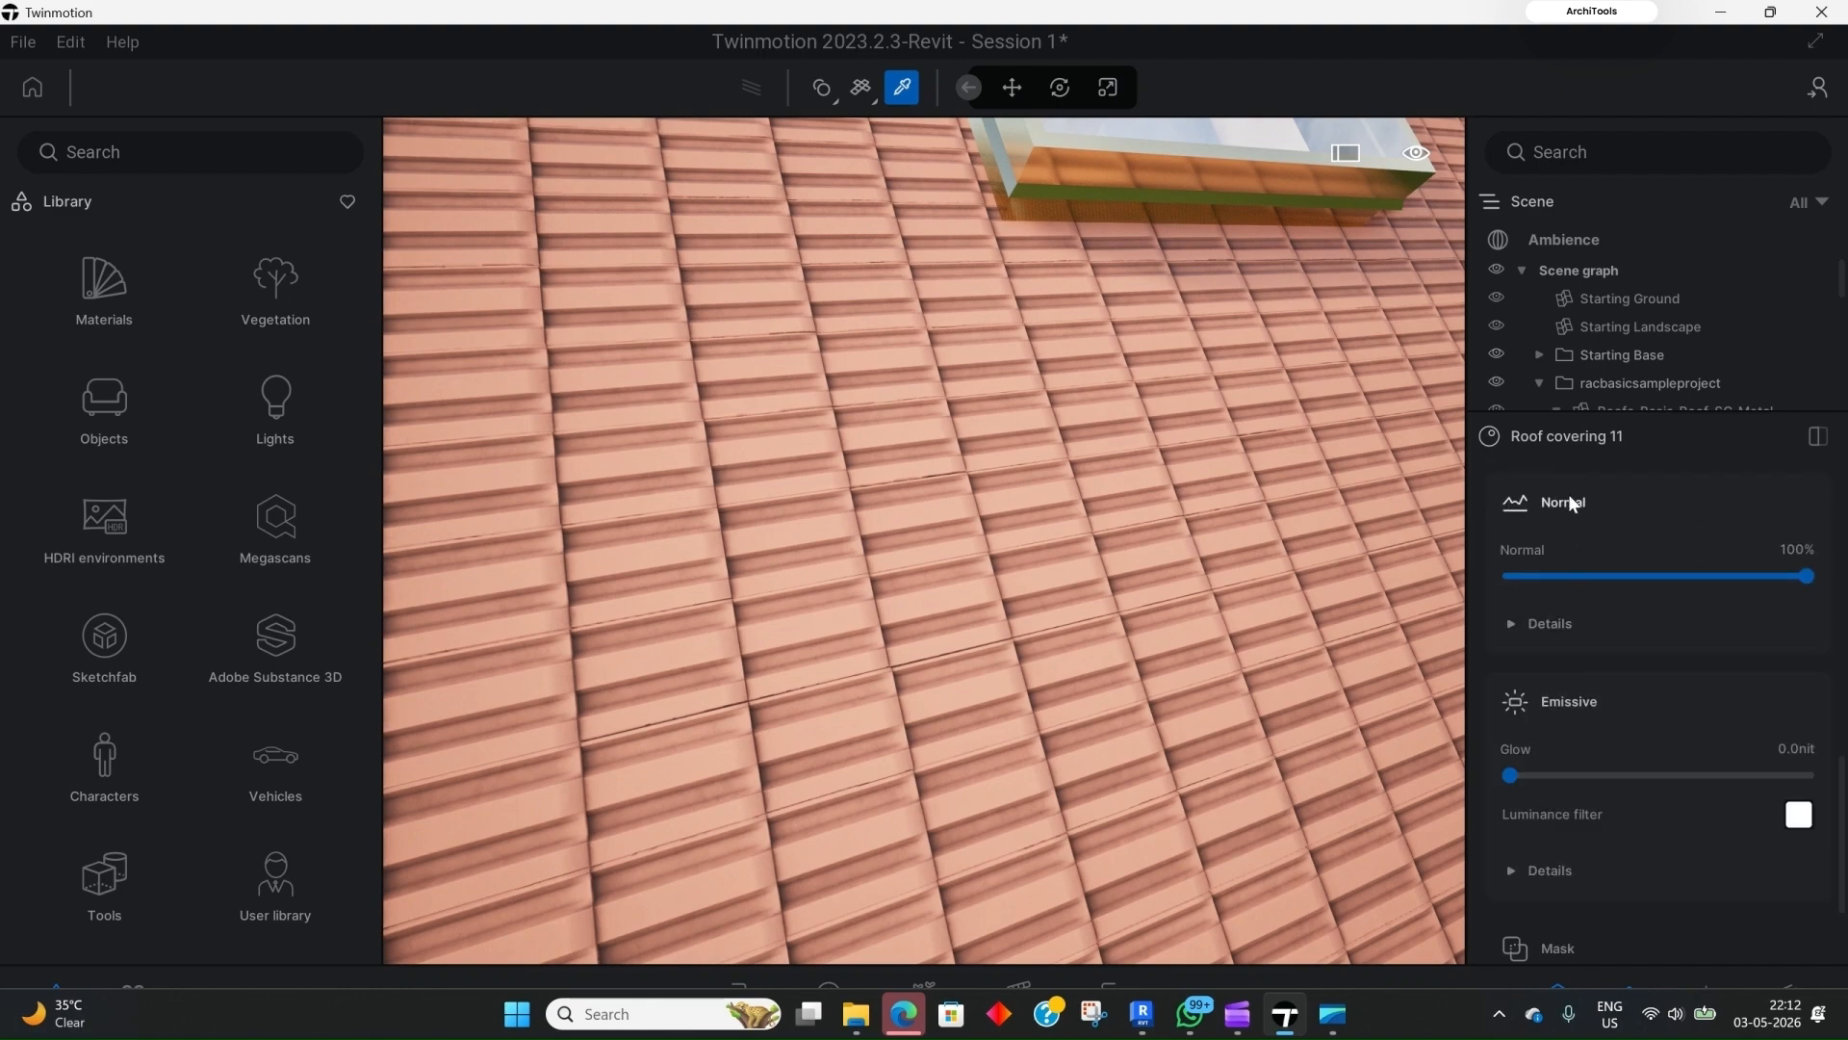
Step: Inspect the roof tile relief up close and review the normal map and parallax height map details
{"action": "scroll", "coordinate": [1032, 533], "scroll_direction": "up", "scroll_amount": 2}
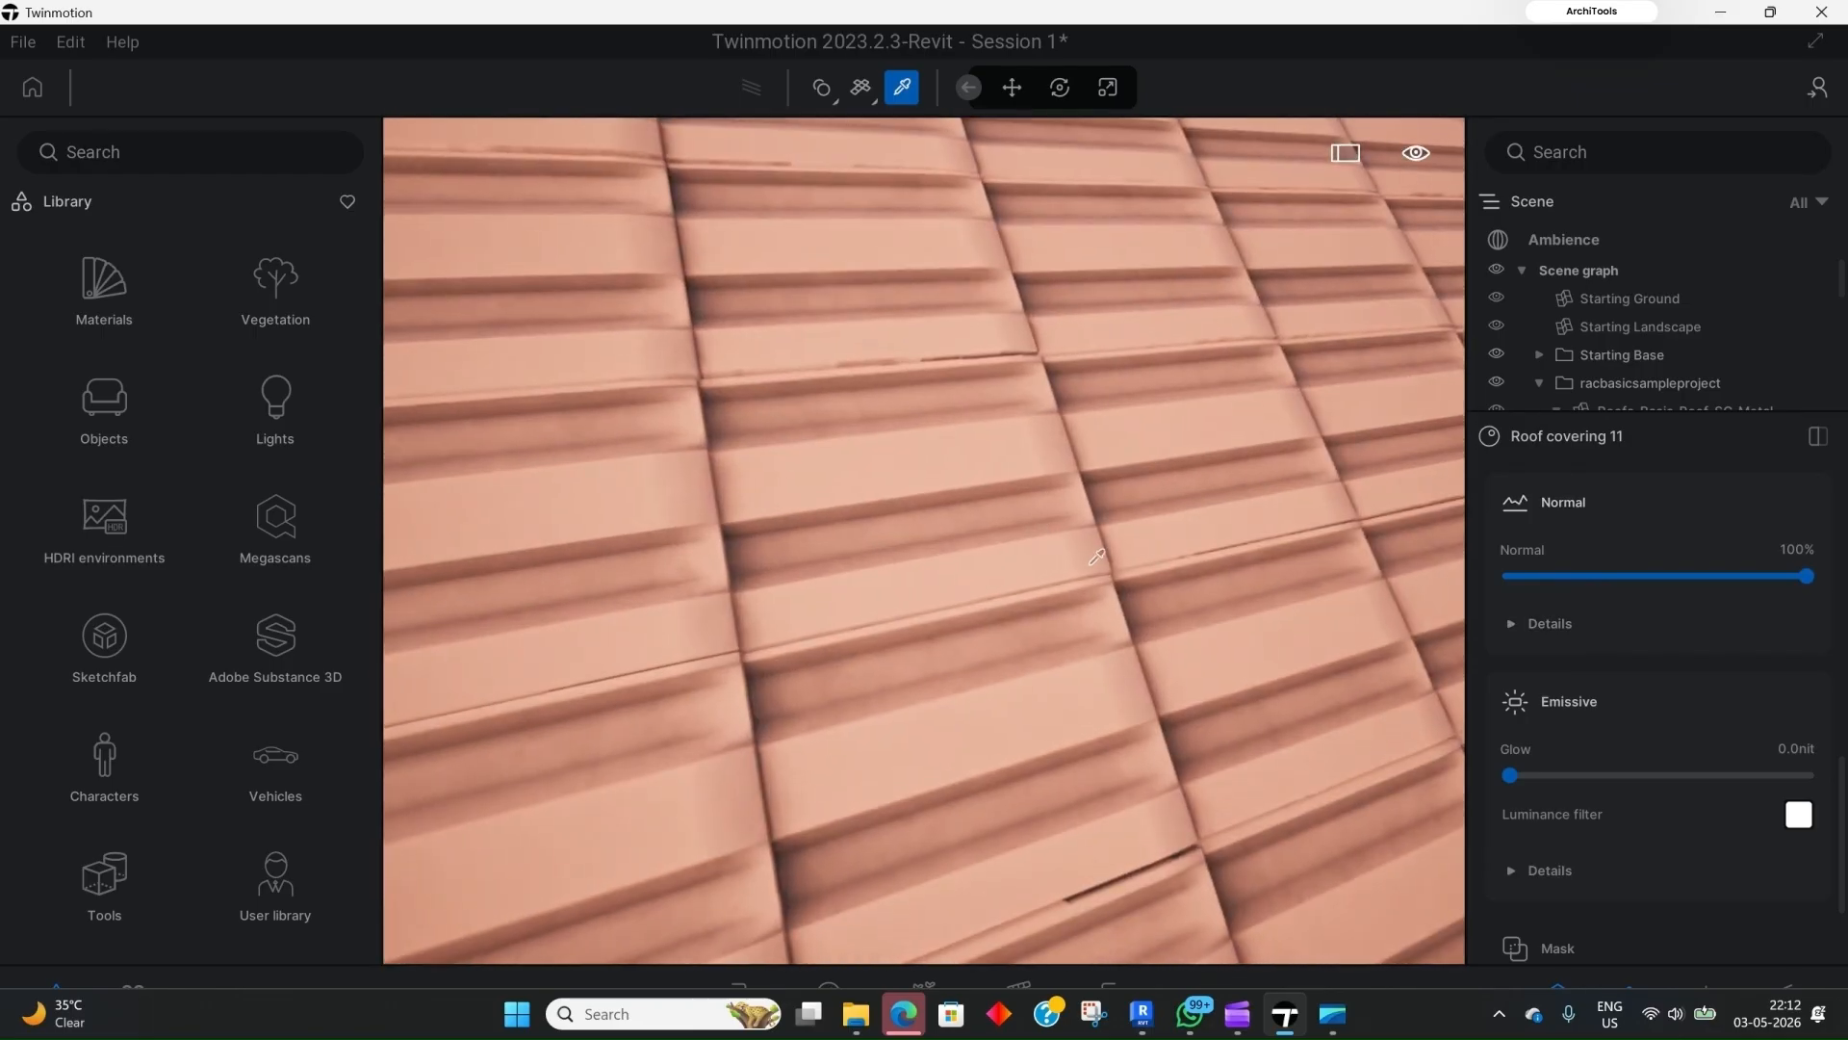
{"action": "scroll", "coordinate": [1074, 578], "scroll_direction": "down", "scroll_amount": 3}
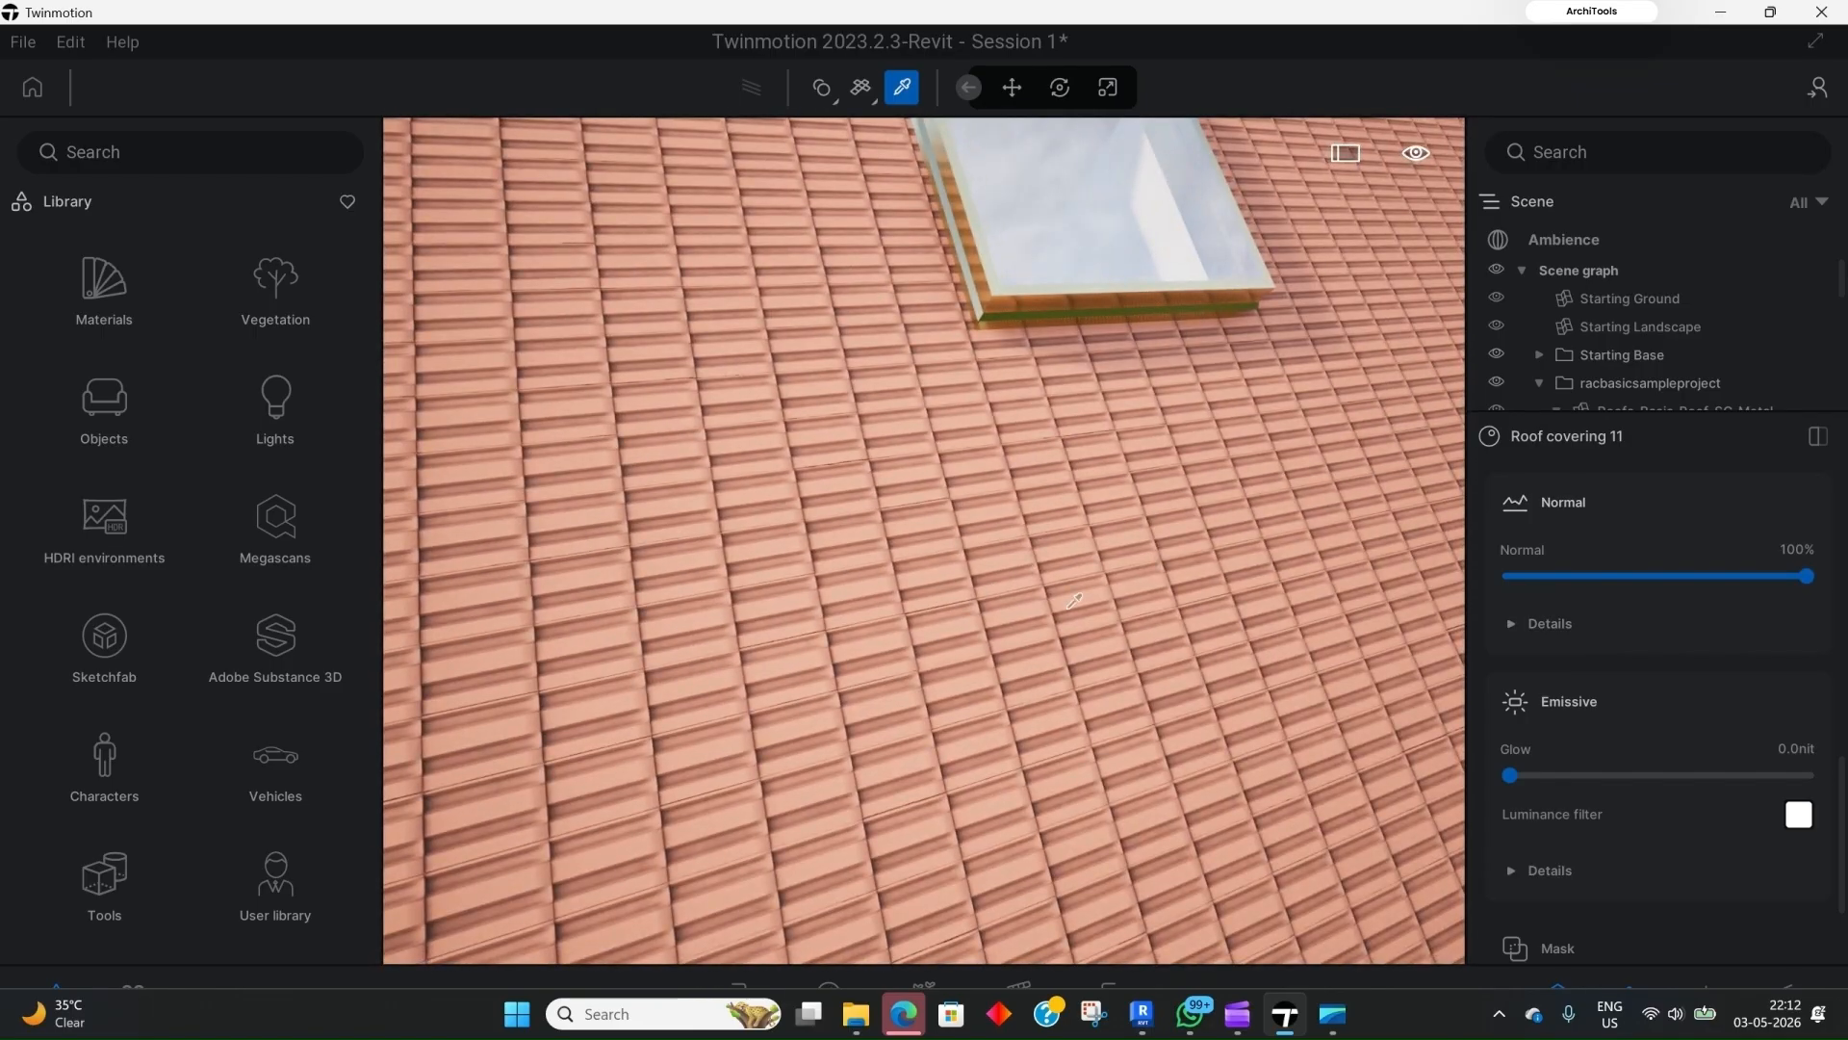
{"action": "left_click", "coordinate": [1510, 625]}
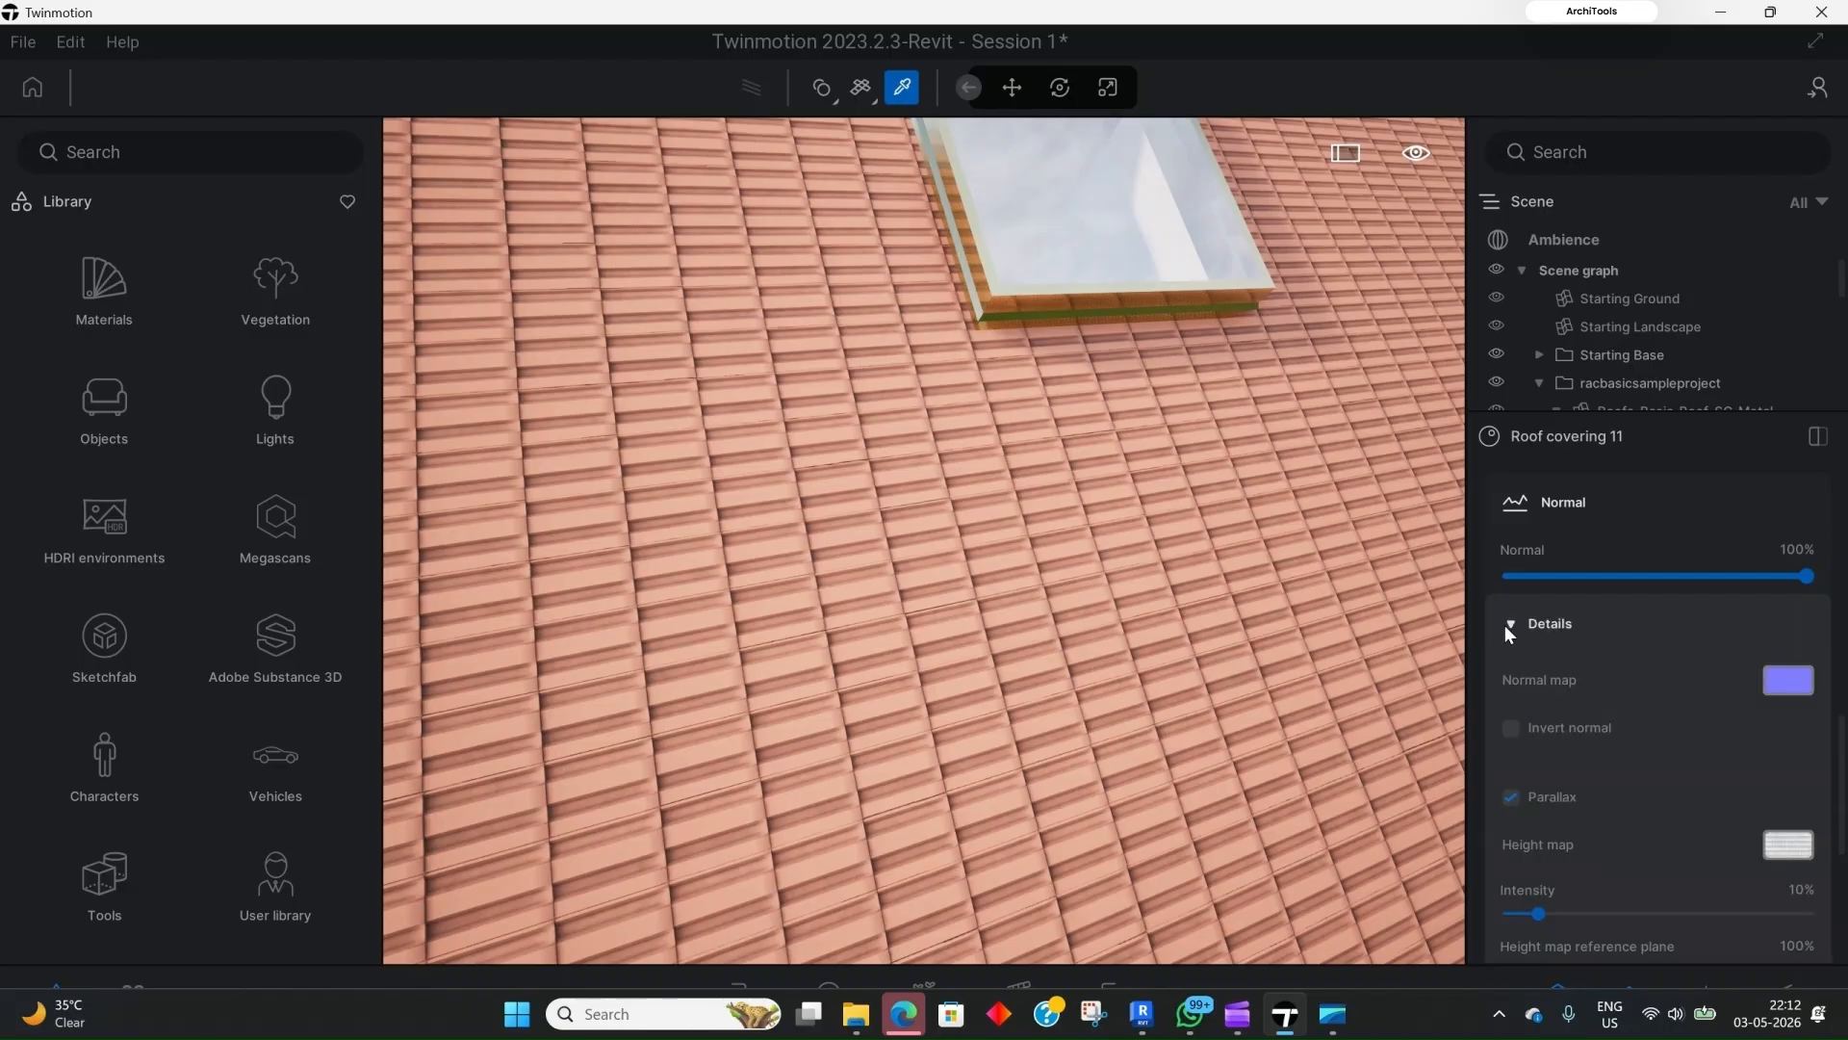
{"action": "mouse_move", "coordinate": [1792, 687]}
{"action": "scroll", "coordinate": [1632, 717], "scroll_direction": "down", "scroll_amount": 1}
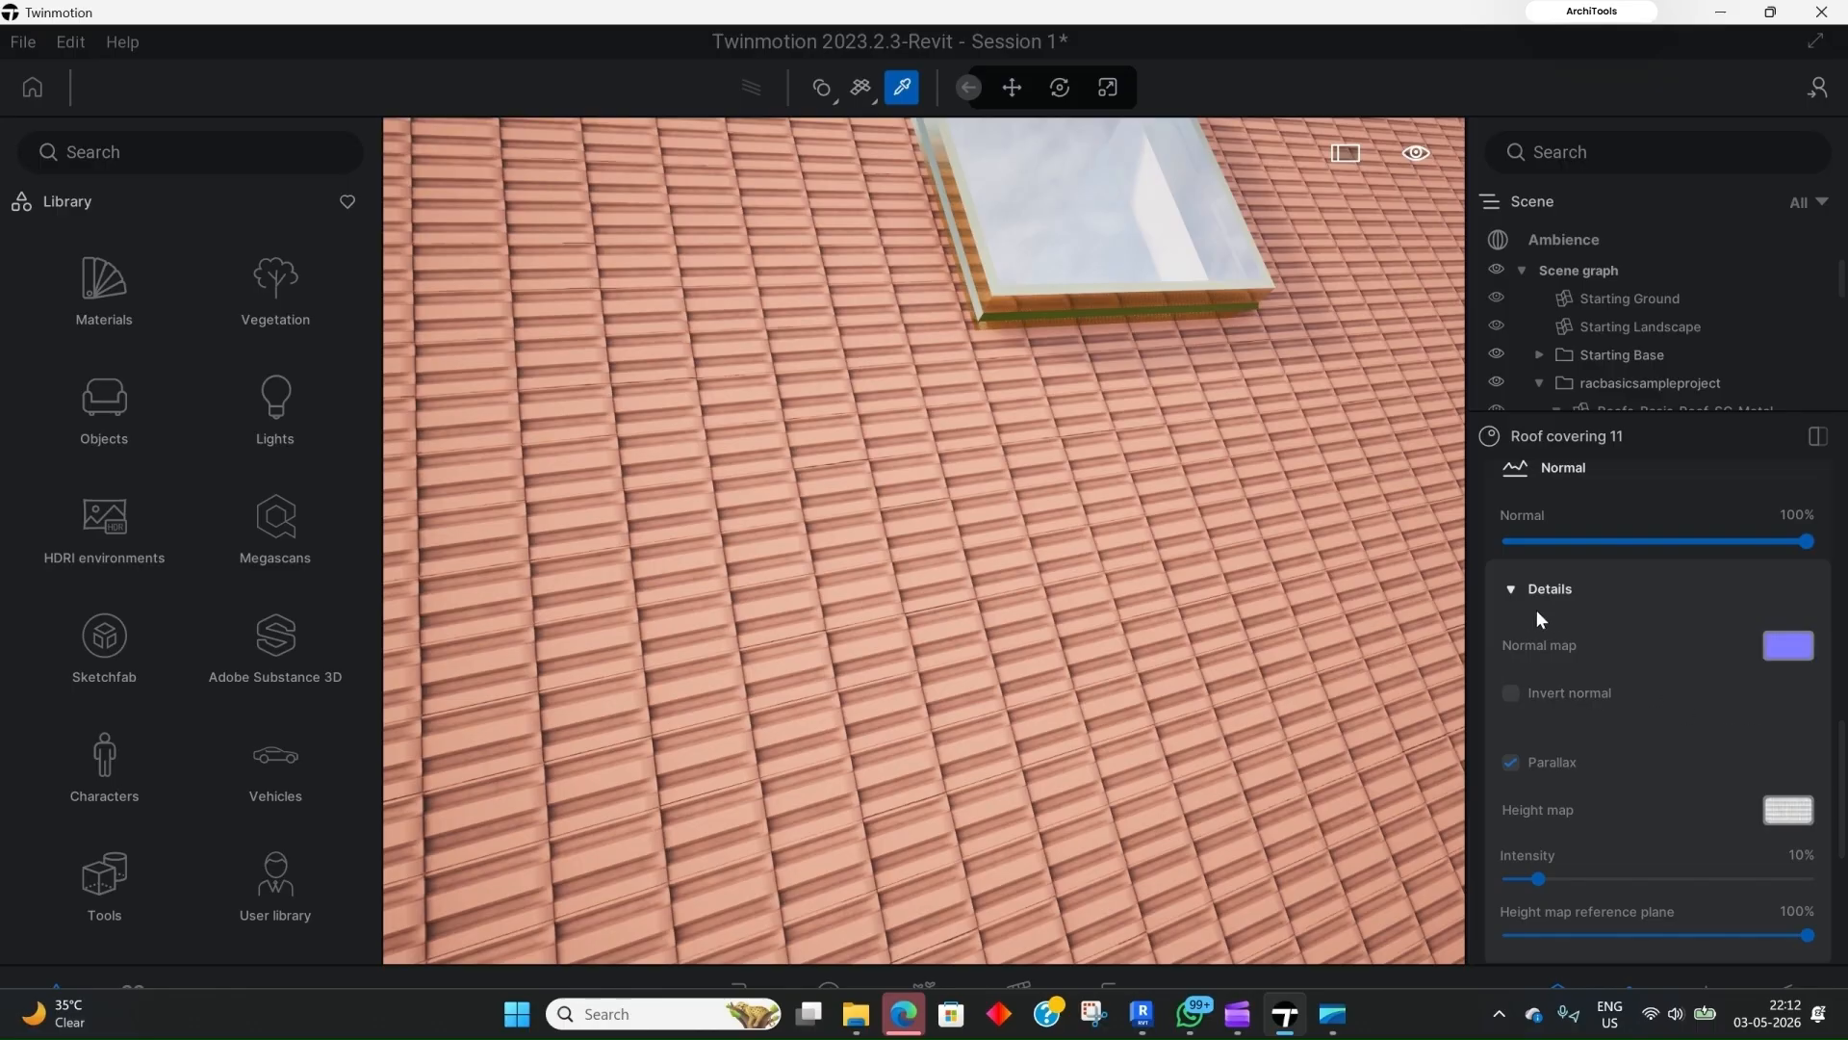
{"action": "left_click", "coordinate": [1509, 591]}
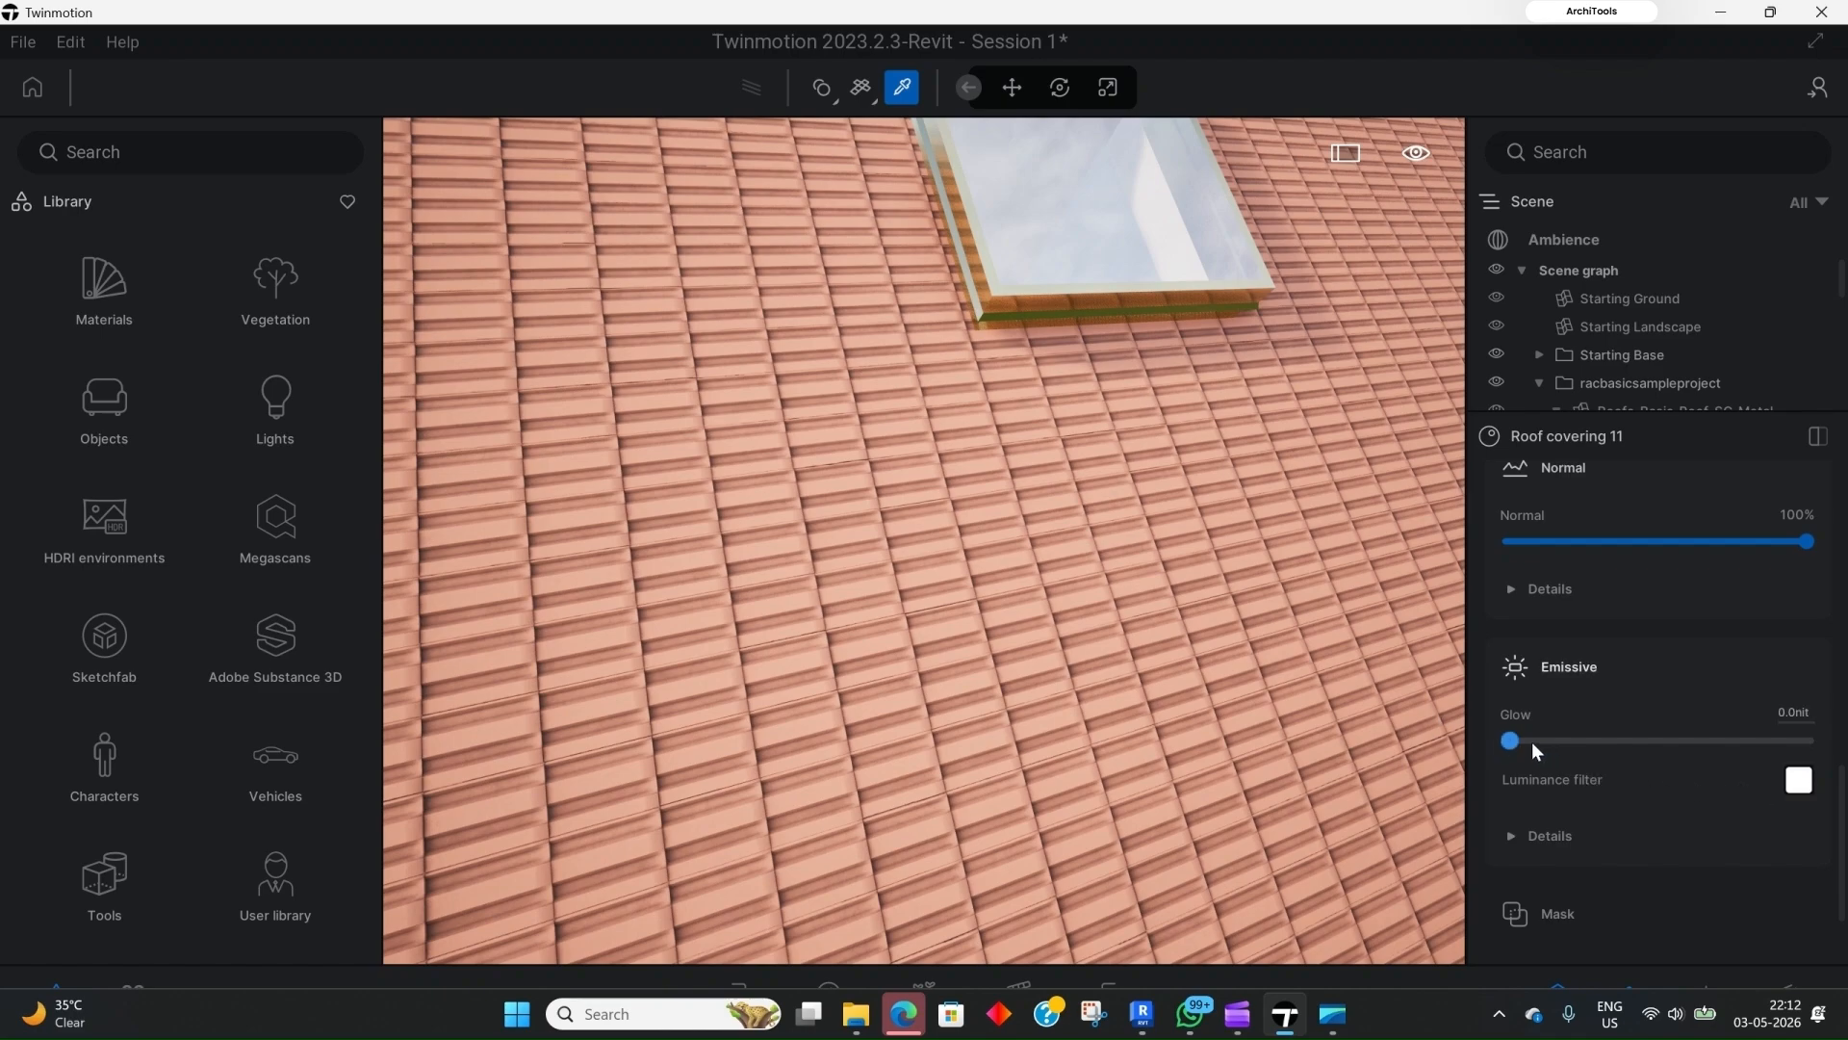
Step: Try an emissive glow of 6326 nit on the roof material, view its effect, and reset the glow to 0
{"action": "left_click_drag", "start_coordinate": [1538, 739], "coordinate": [1527, 740]}
{"action": "scroll", "coordinate": [951, 554], "scroll_direction": "down", "scroll_amount": 5}
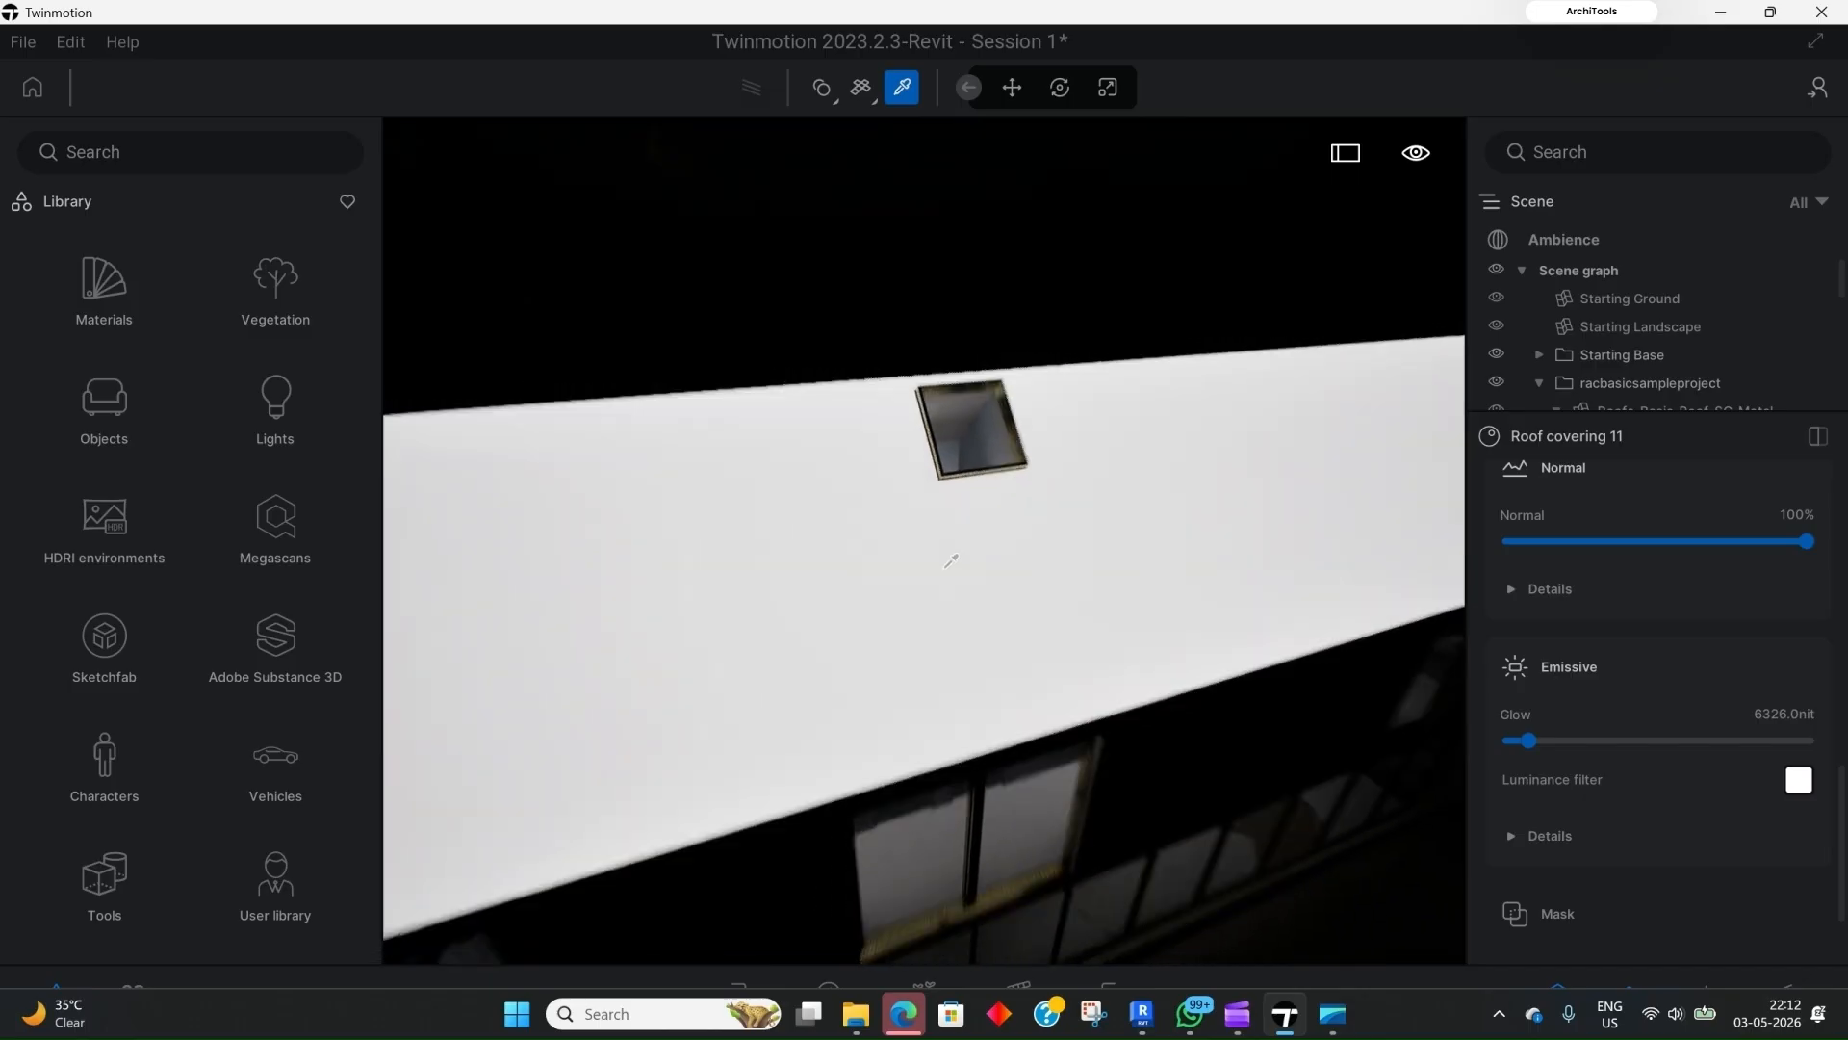
{"action": "scroll", "coordinate": [1046, 542], "scroll_direction": "up", "scroll_amount": 6}
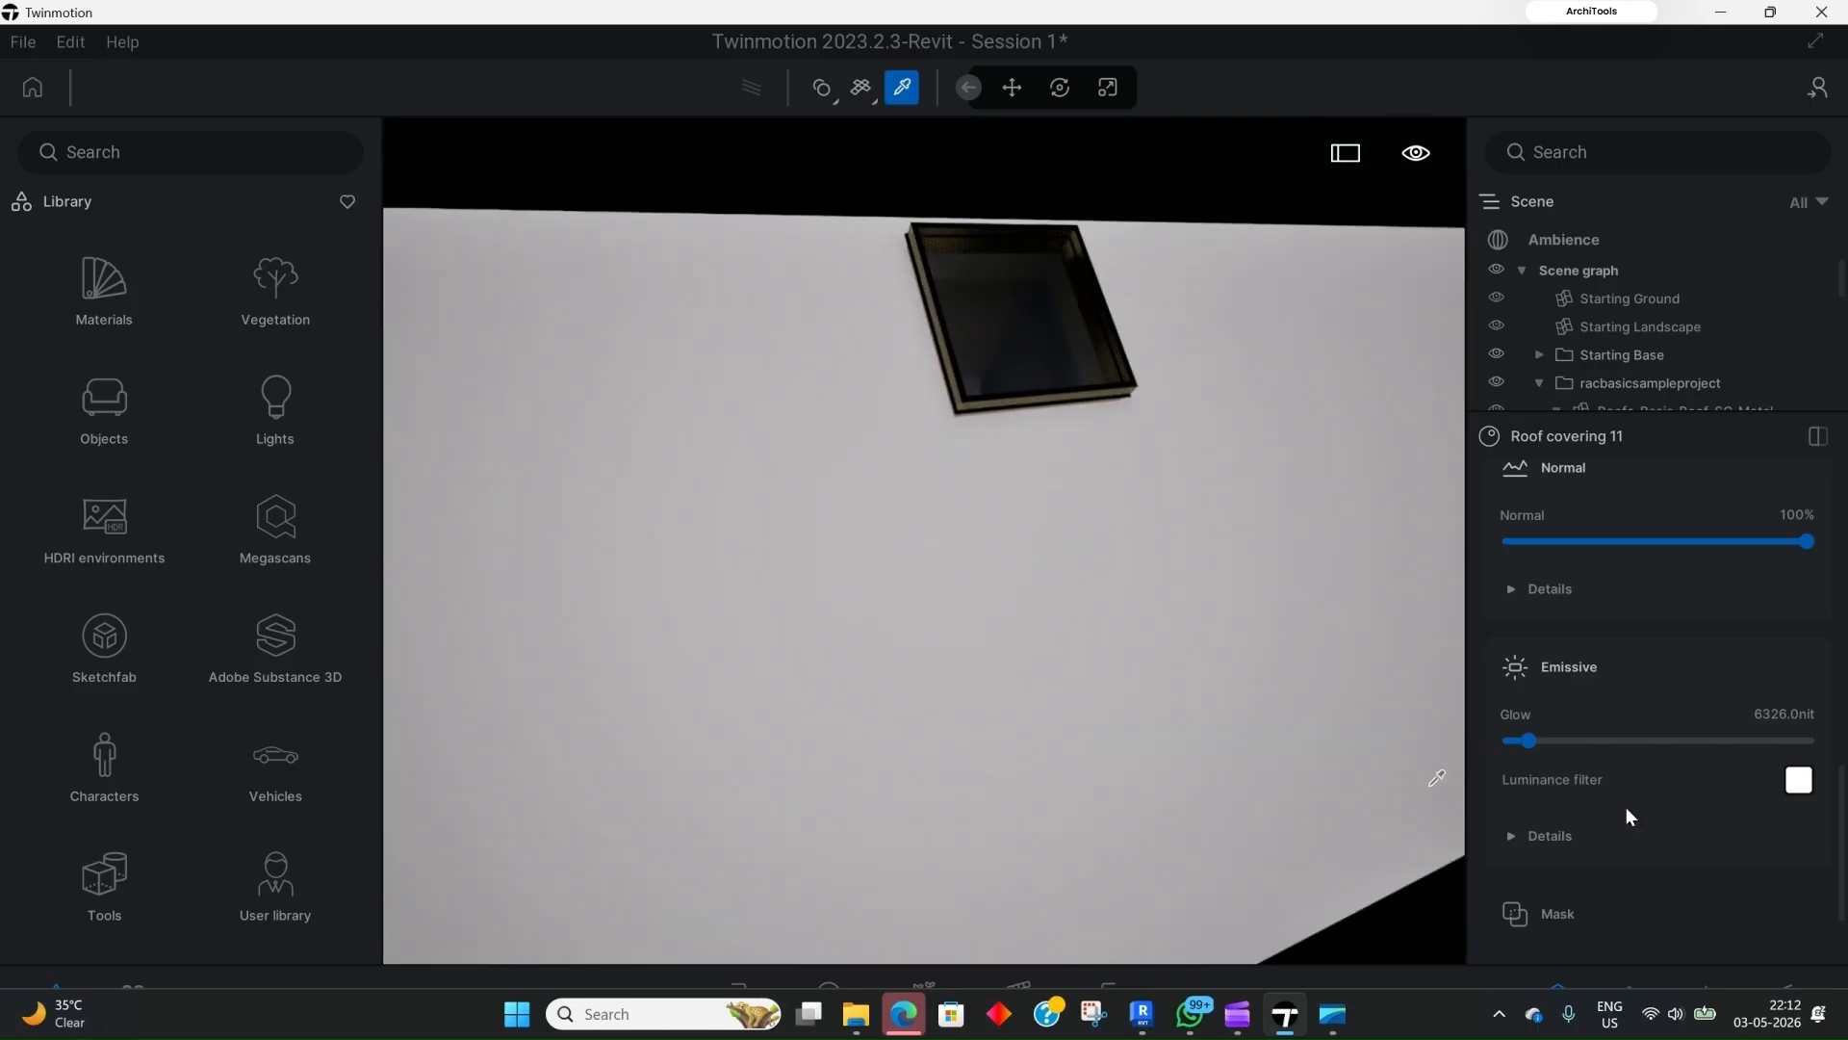
{"action": "left_click_drag", "start_coordinate": [1531, 740], "coordinate": [1481, 742]}
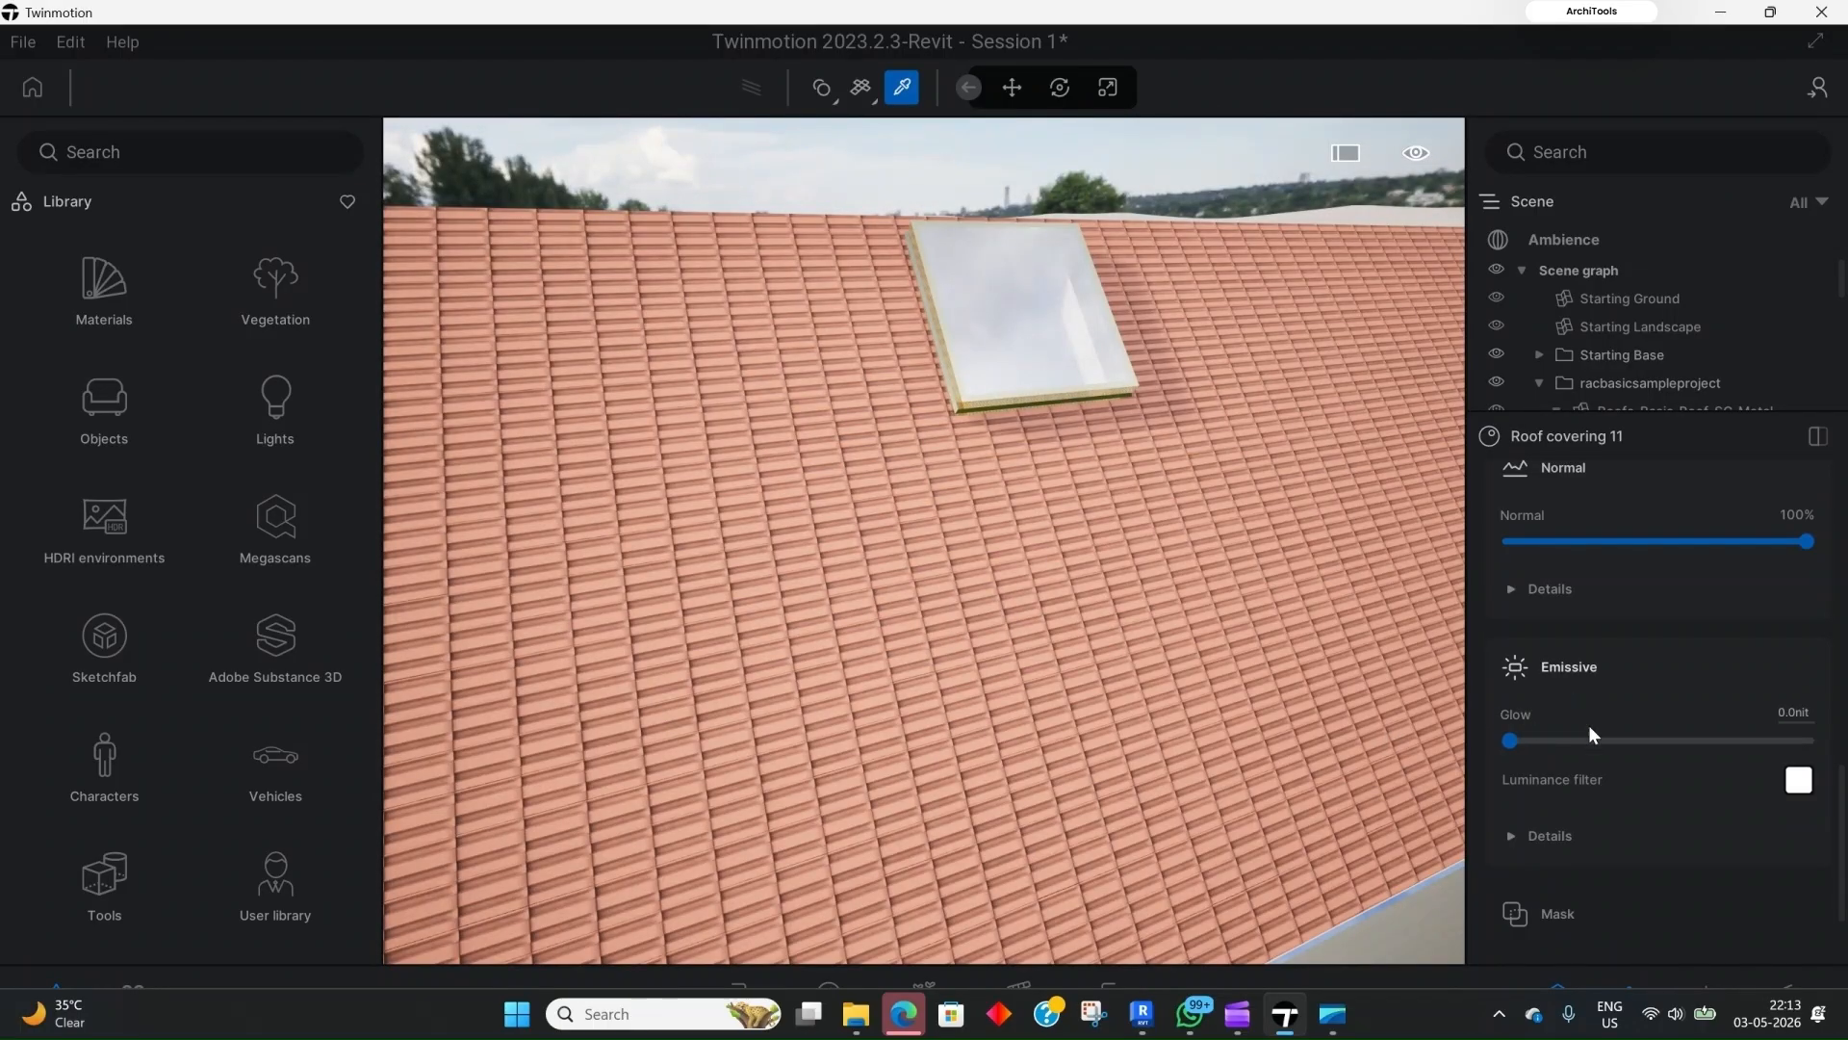
Step: Switch the roof material's mask off and back on
{"action": "scroll", "coordinate": [1591, 743], "scroll_direction": "down", "scroll_amount": 3}
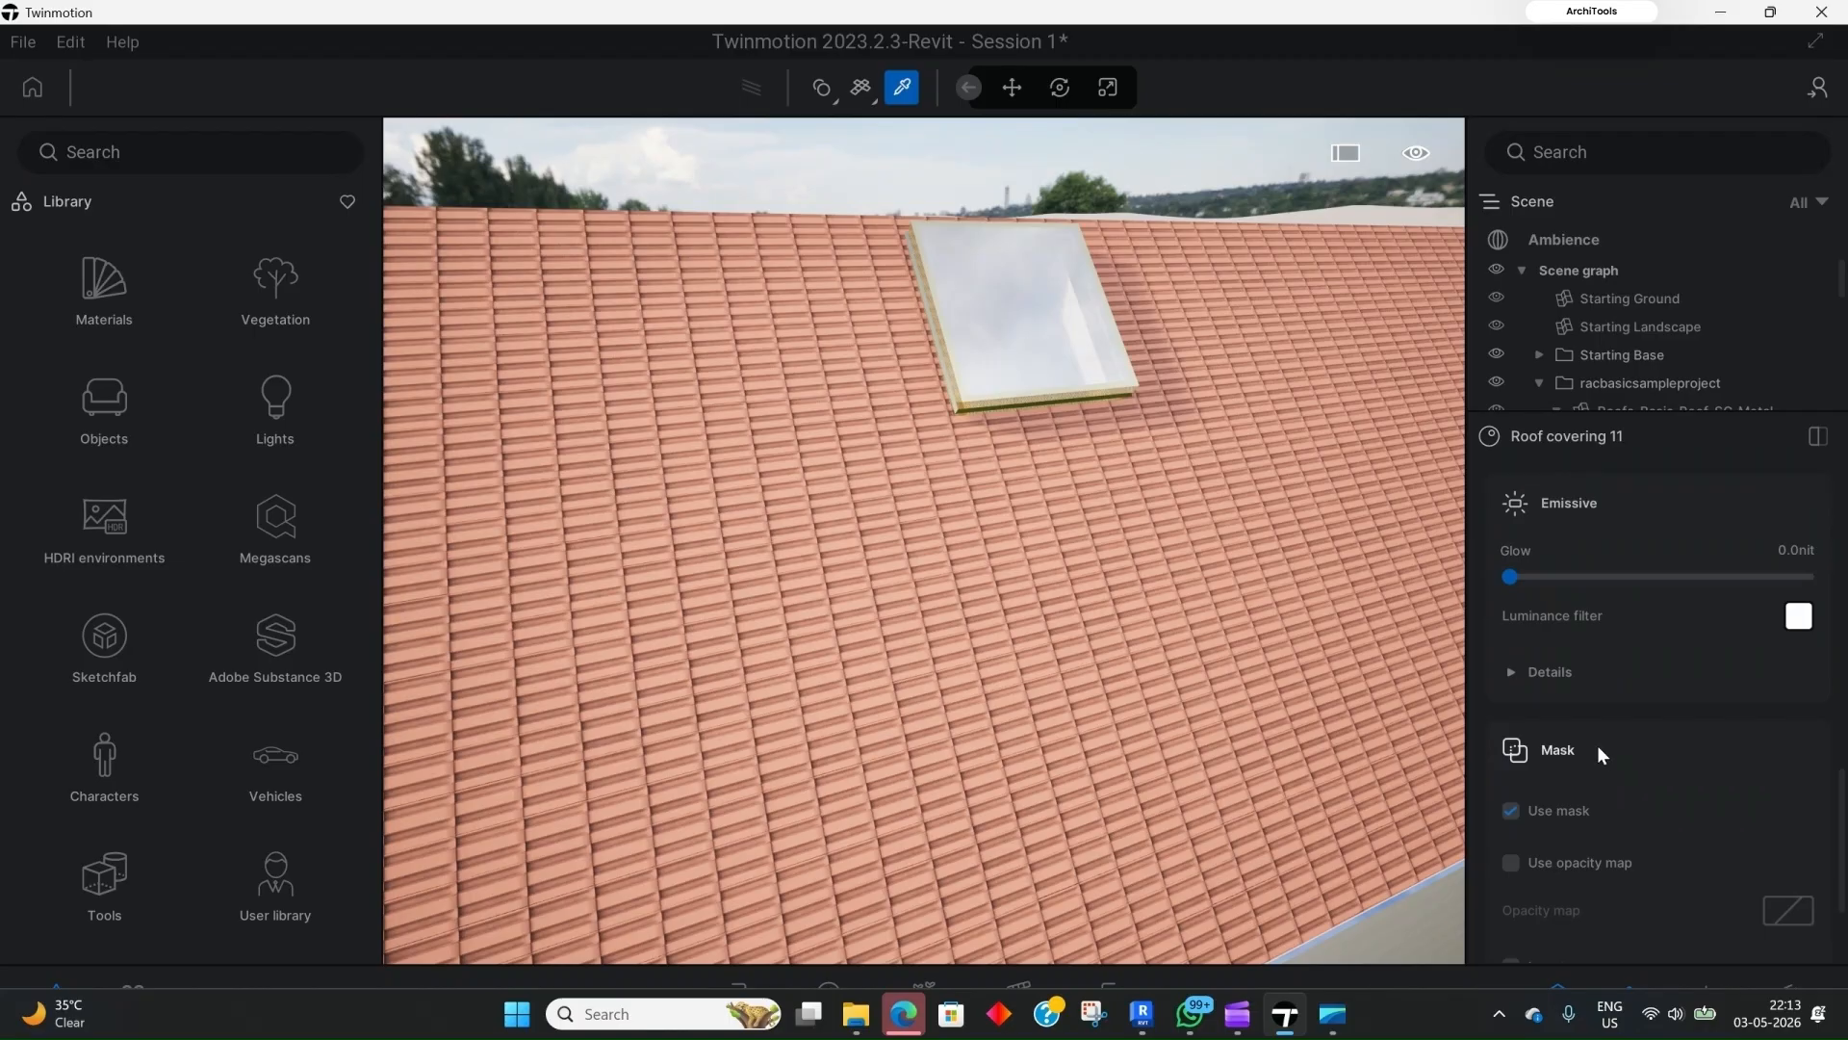
{"action": "scroll", "coordinate": [1597, 745], "scroll_direction": "down", "scroll_amount": 3}
{"action": "left_click", "coordinate": [1511, 672]}
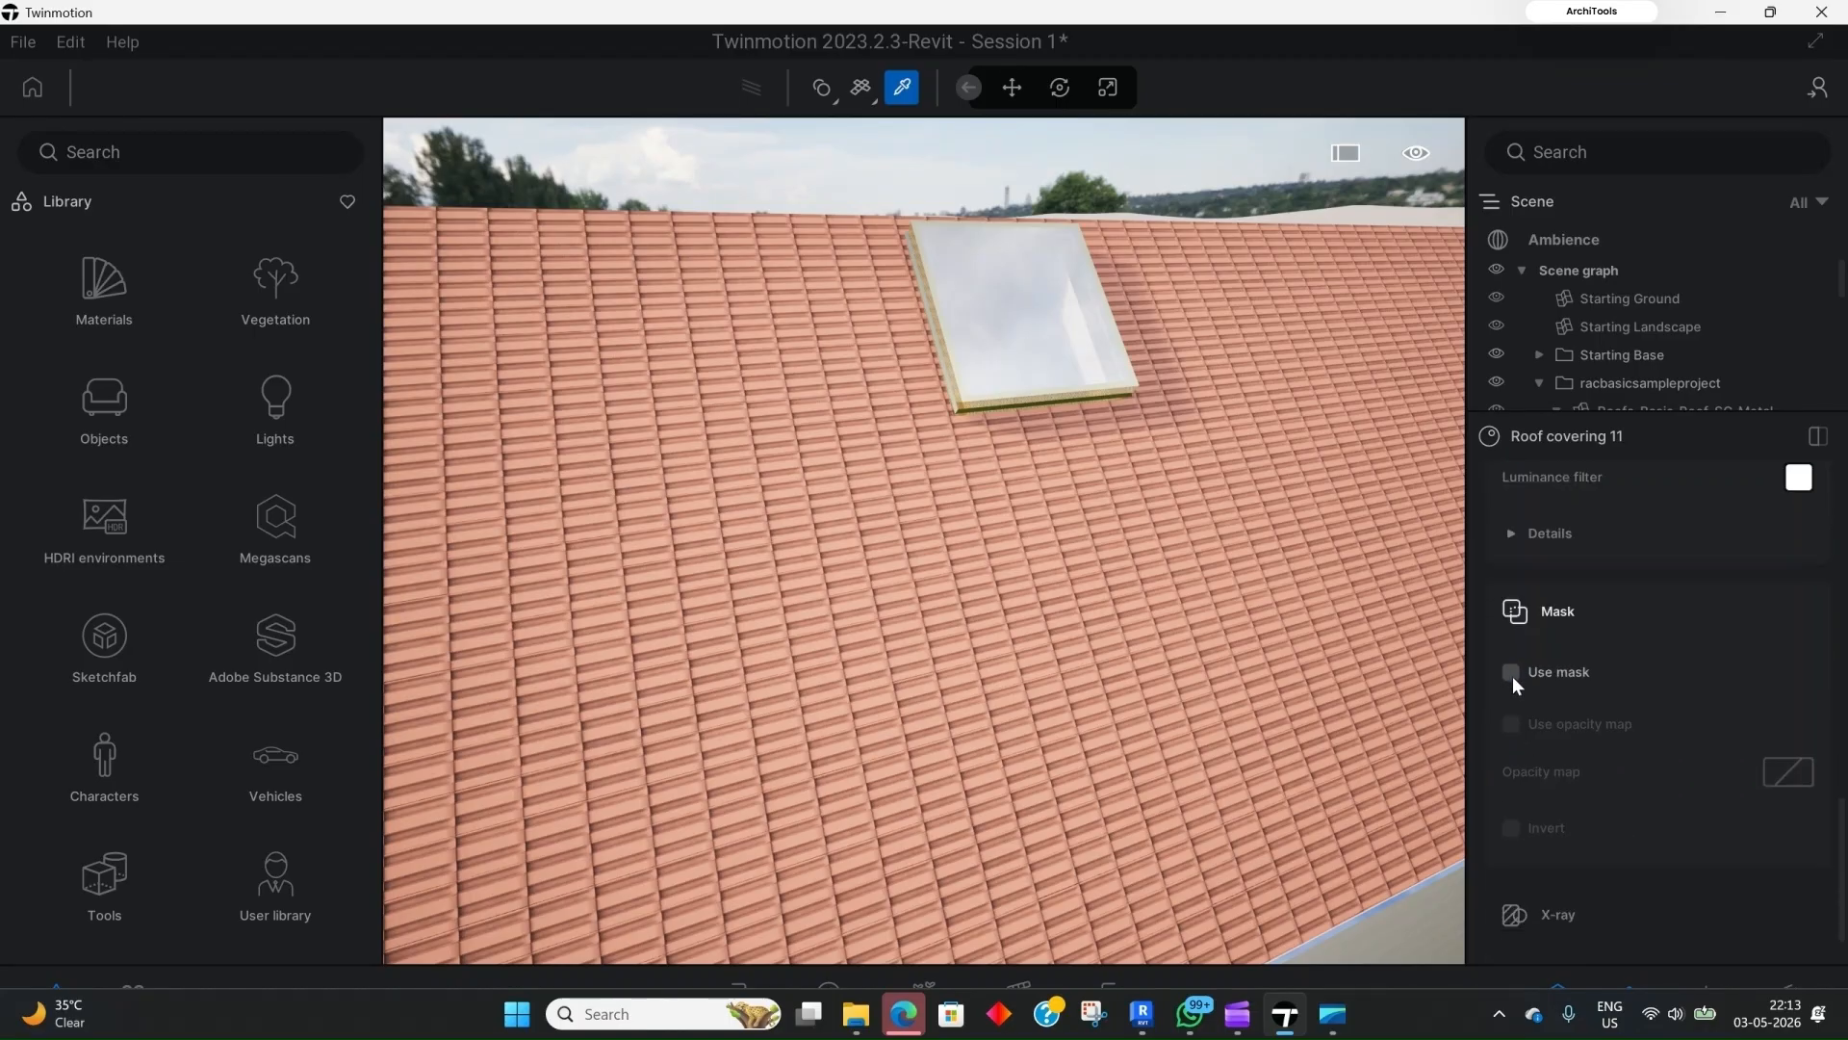
{"action": "left_click", "coordinate": [1513, 677]}
{"action": "scroll", "coordinate": [1638, 641], "scroll_direction": "down", "scroll_amount": 1}
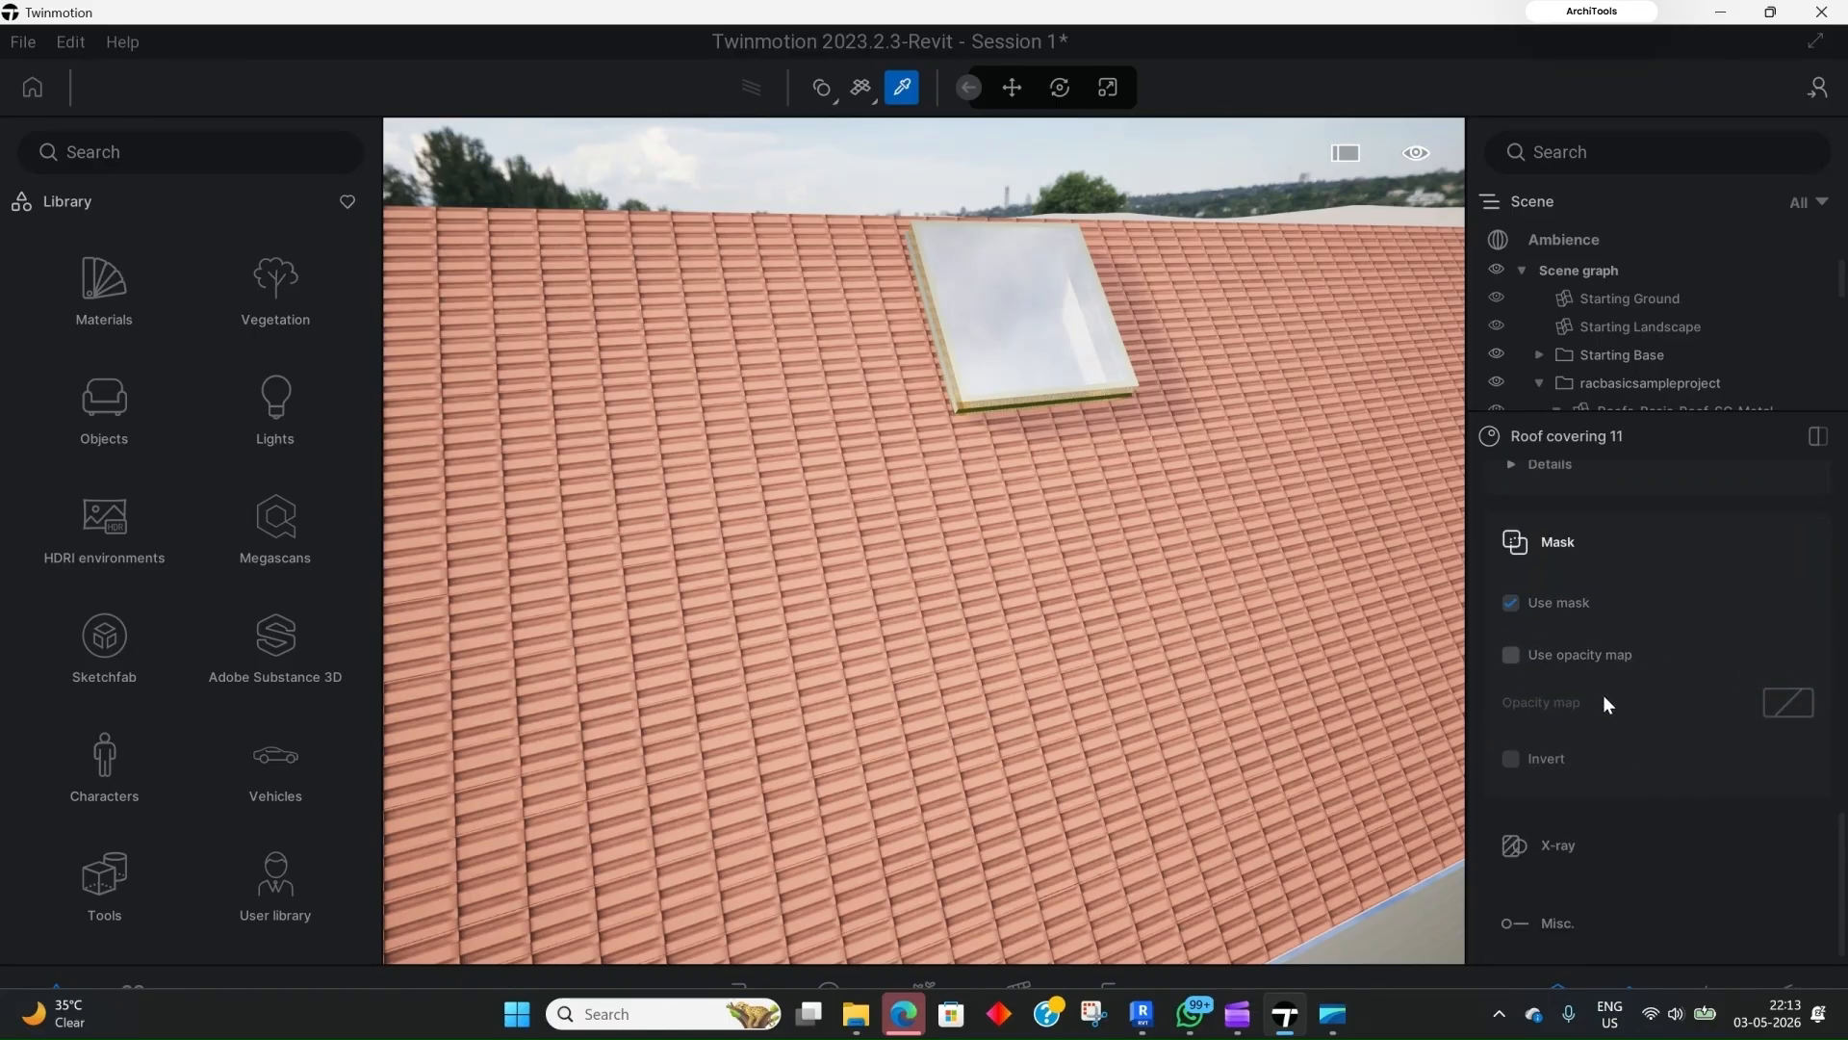
Step: Try the X-ray effect on the roof material to look into the house, and switch it off again
{"action": "scroll", "coordinate": [1034, 548], "scroll_direction": "up", "scroll_amount": 2}
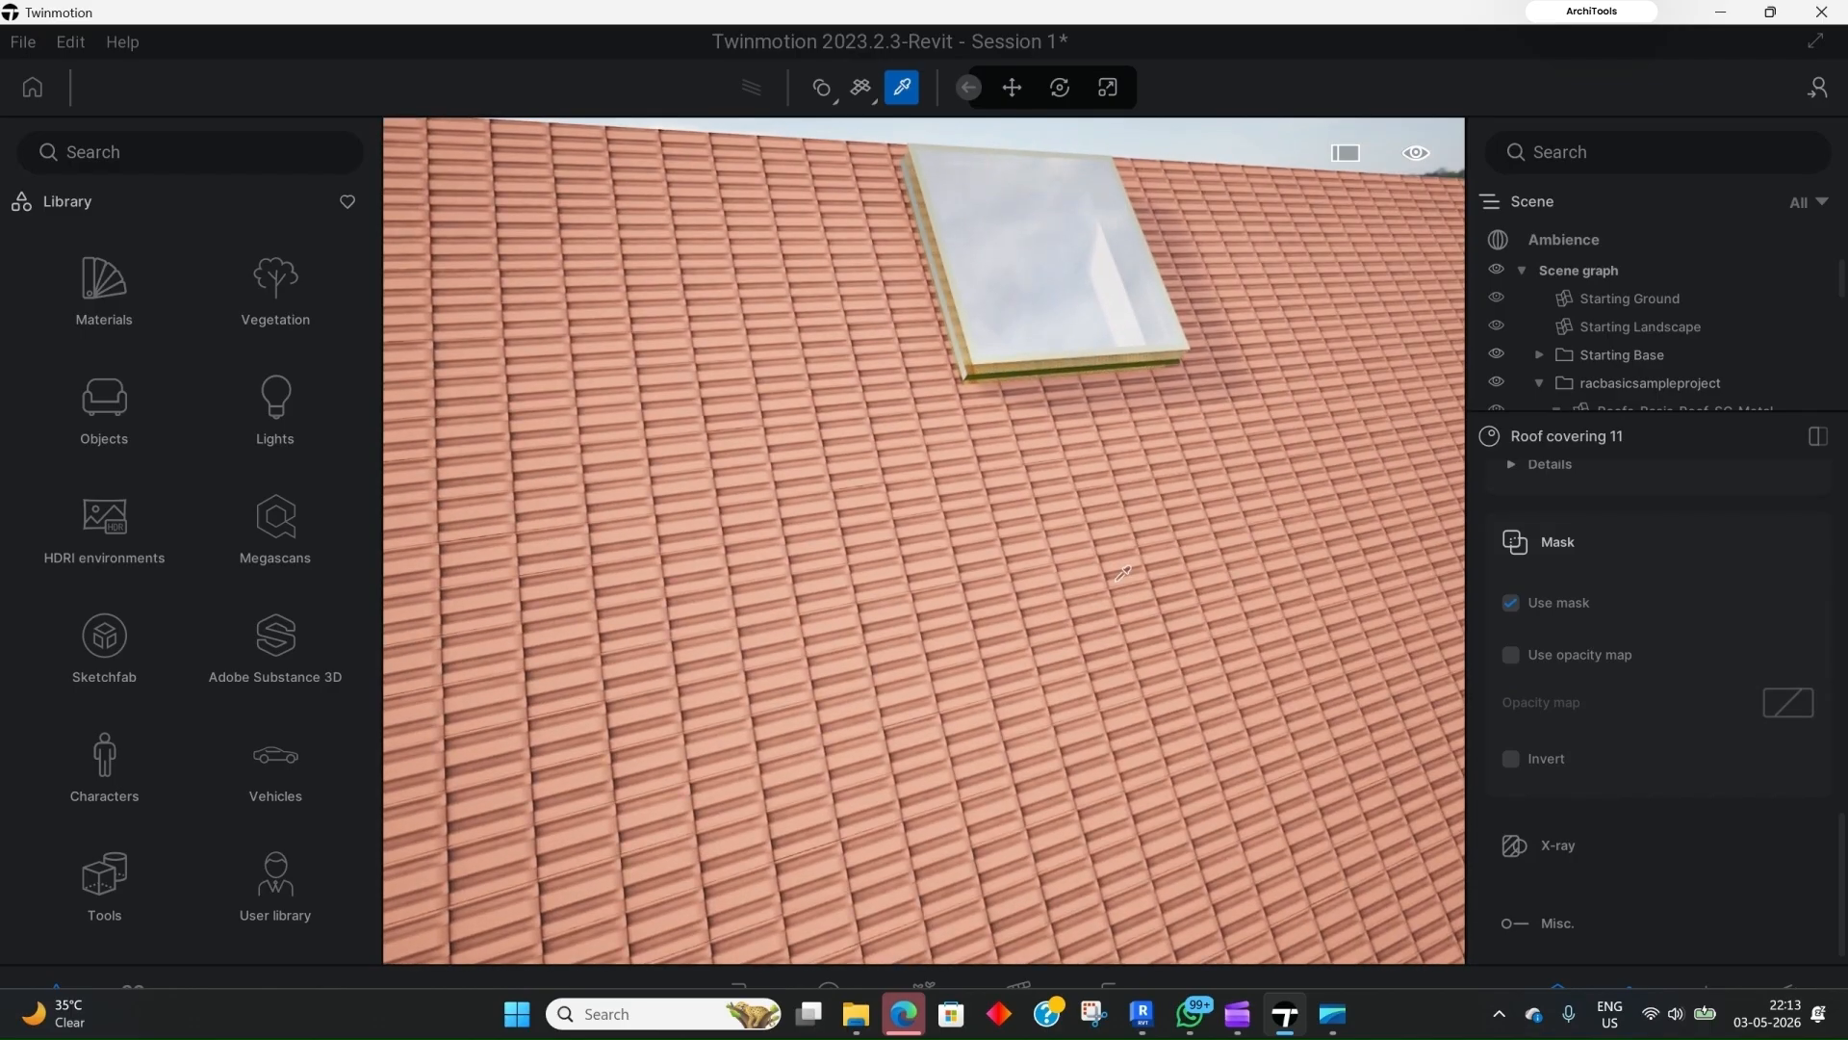
{"action": "scroll", "coordinate": [1244, 634], "scroll_direction": "down", "scroll_amount": 3}
{"action": "scroll", "coordinate": [1579, 705], "scroll_direction": "down", "scroll_amount": 1}
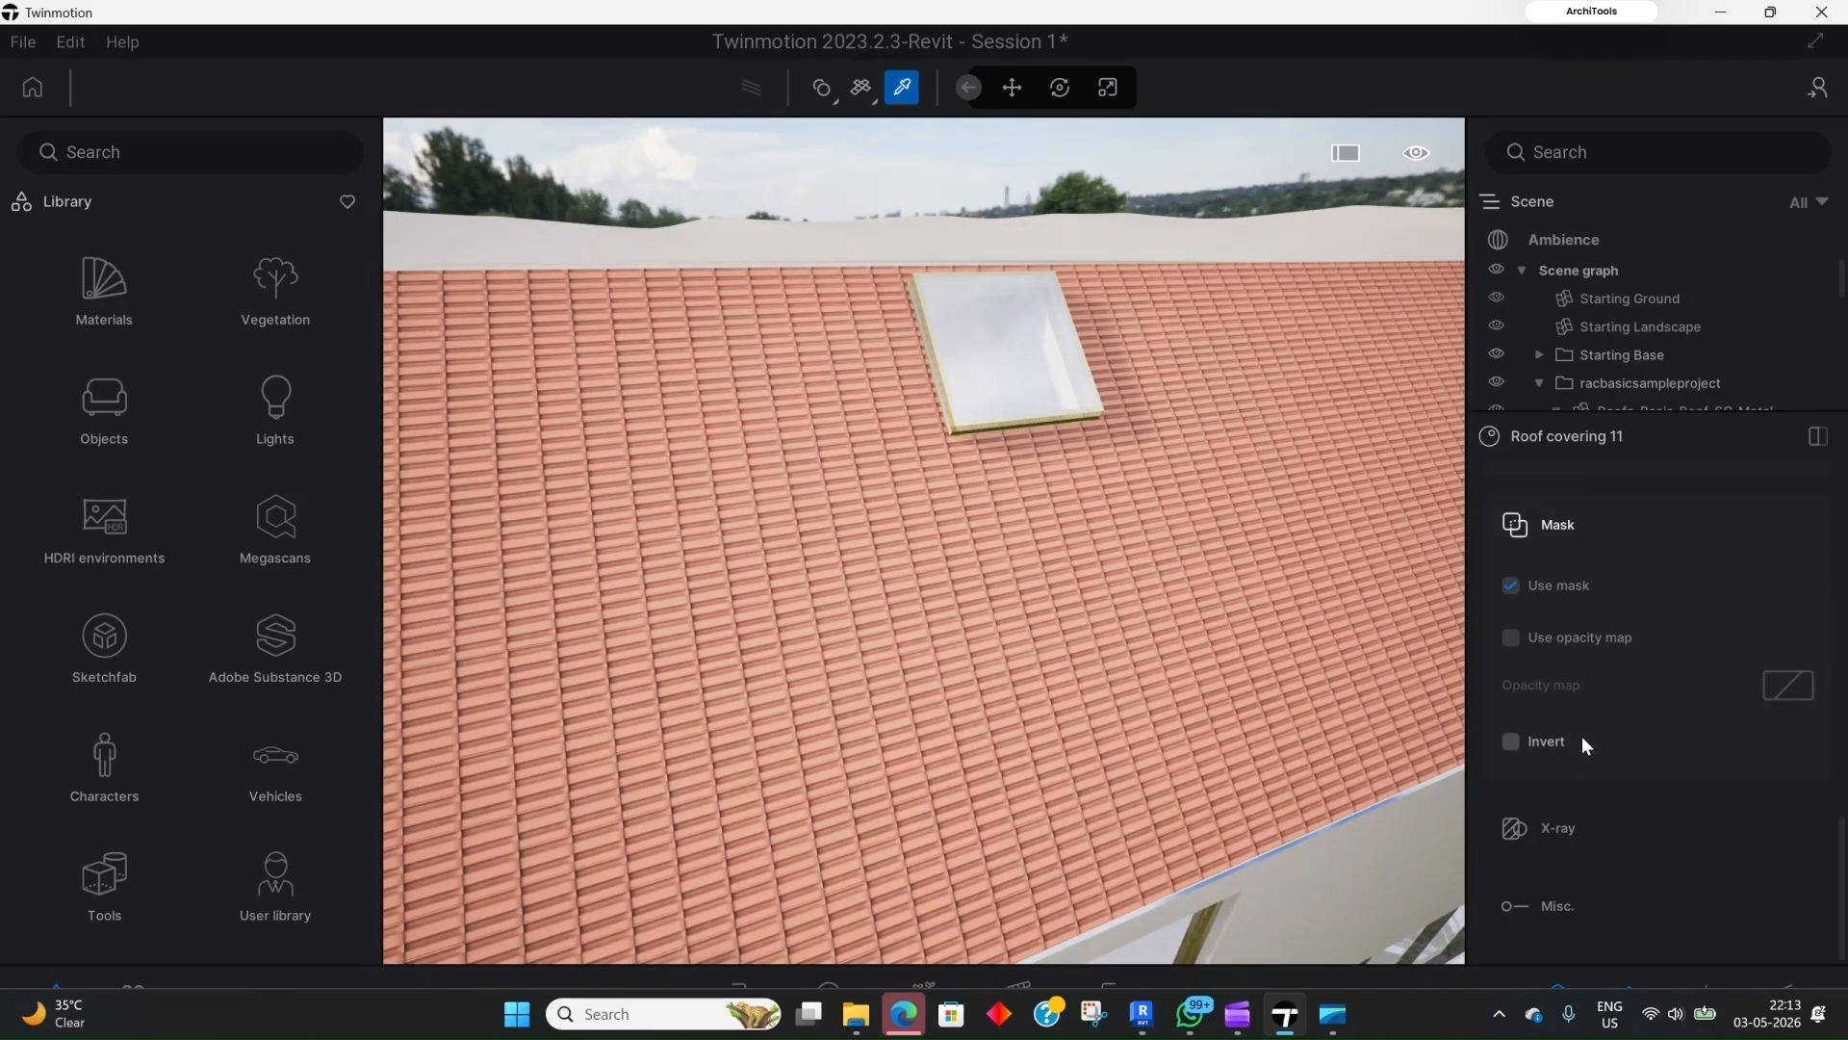
{"action": "left_click", "coordinate": [1550, 830]}
{"action": "scroll", "coordinate": [1531, 816], "scroll_direction": "down", "scroll_amount": 2}
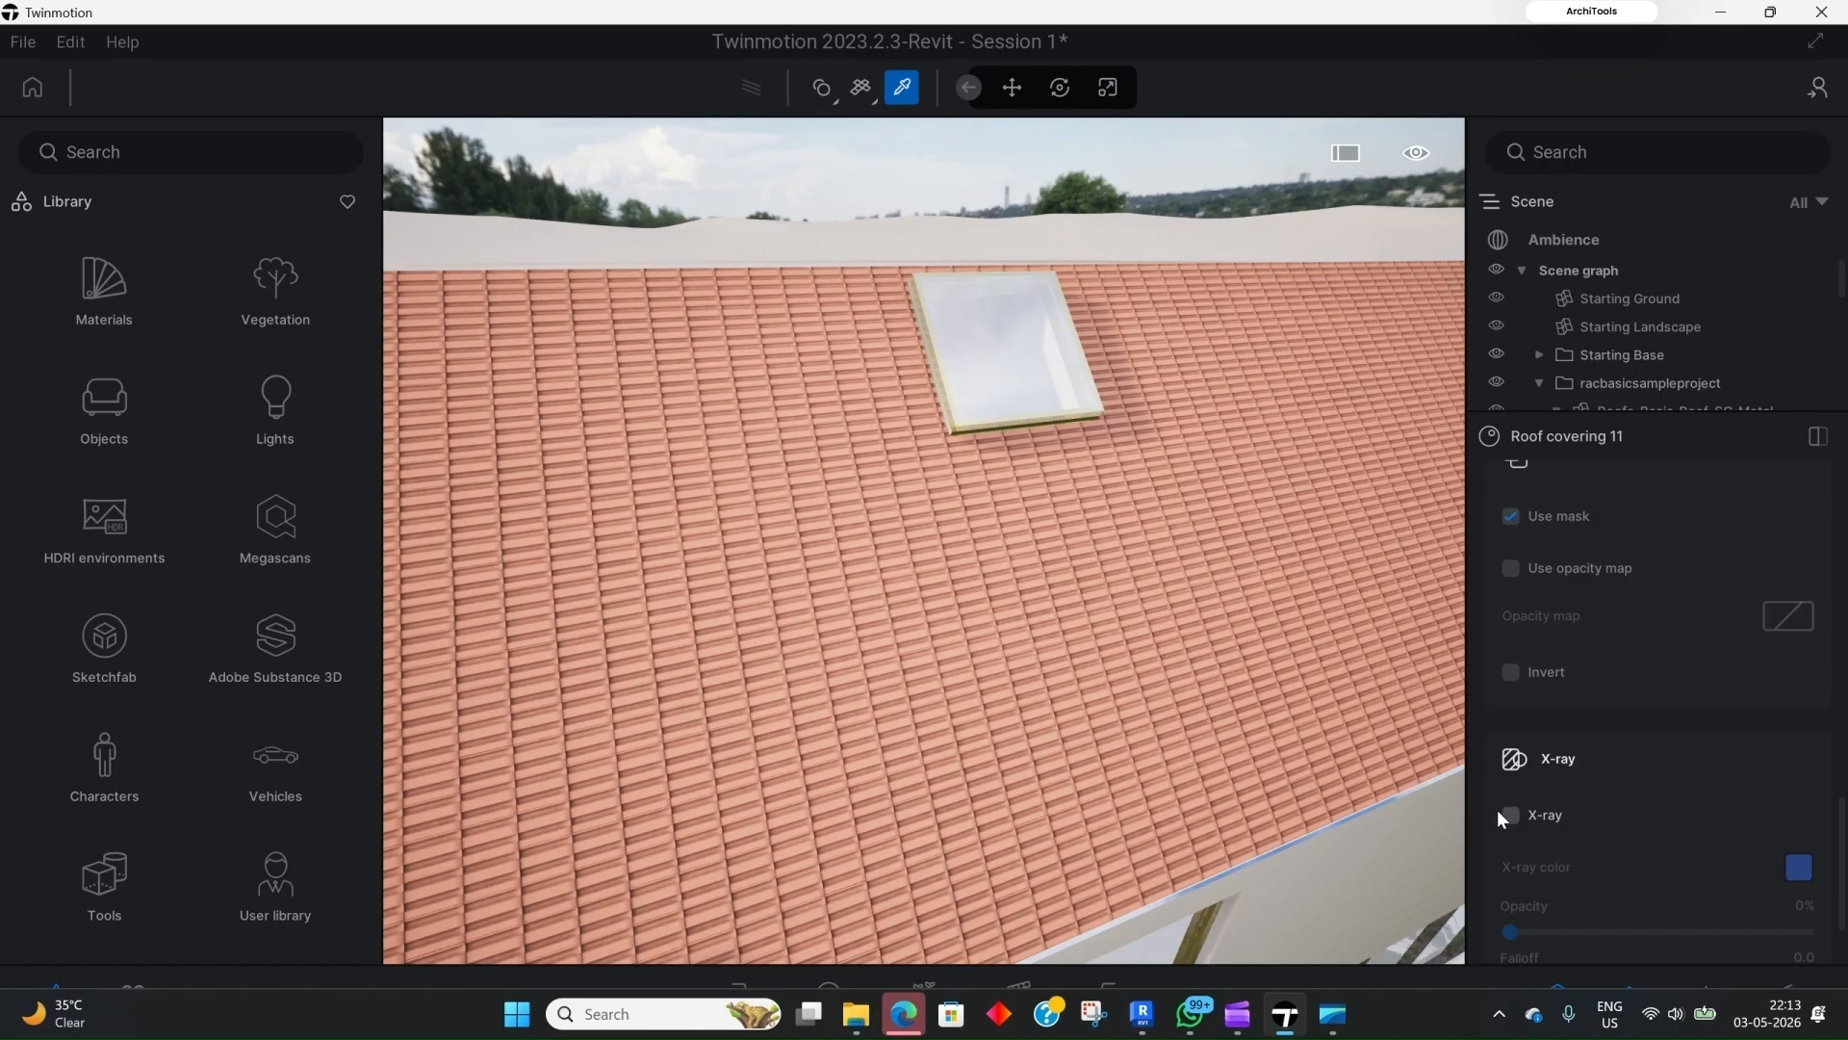
{"action": "left_click", "coordinate": [1512, 815]}
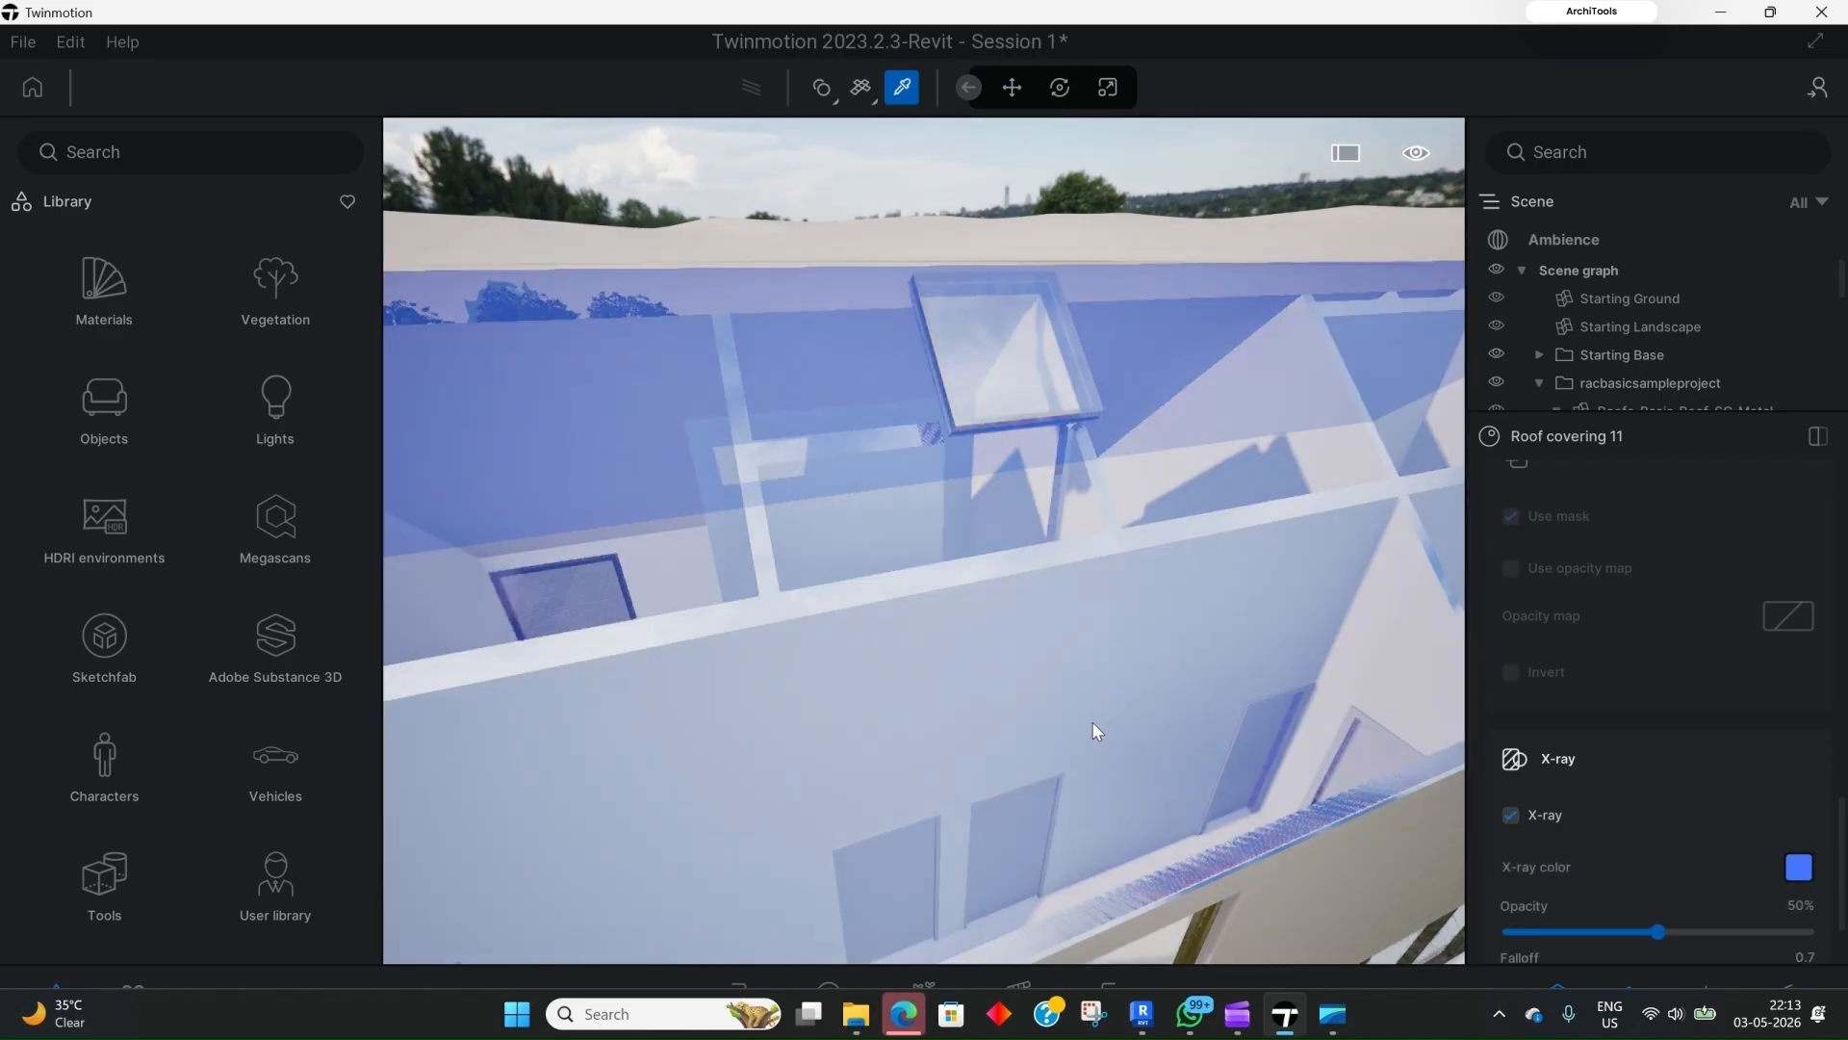
{"action": "left_click", "coordinate": [1511, 815]}
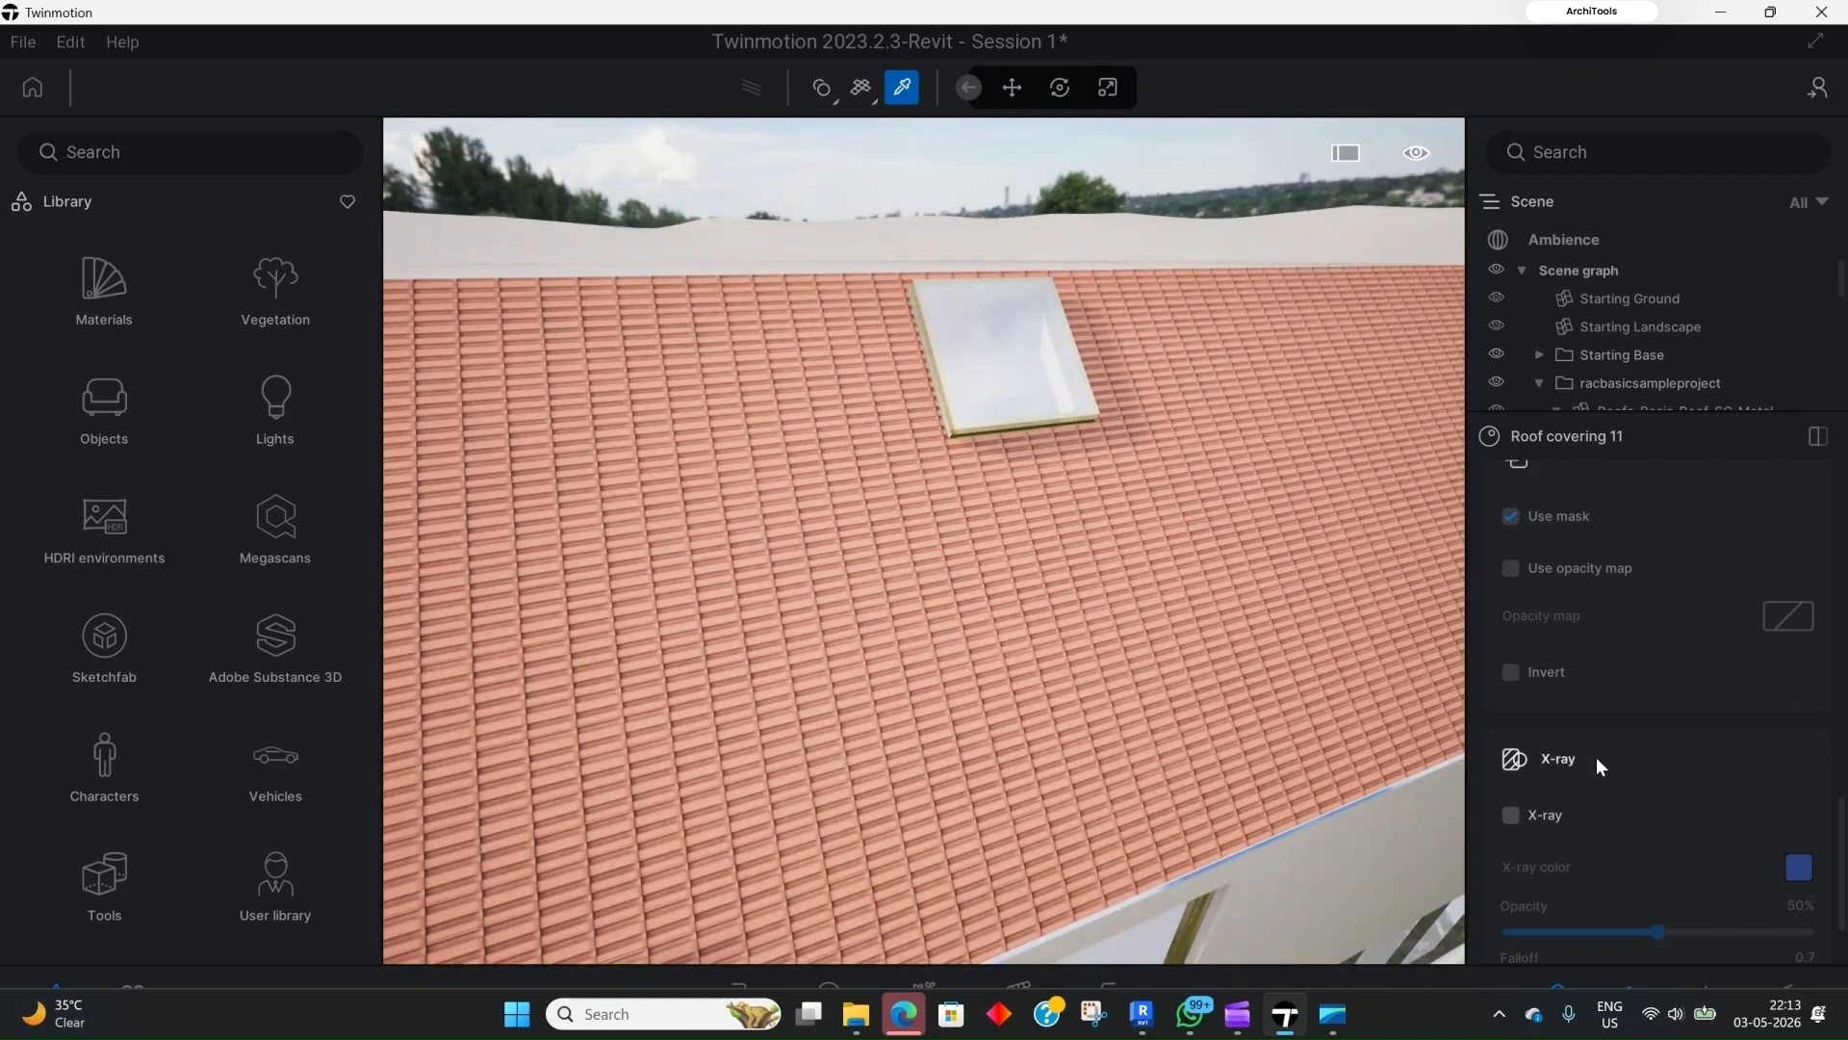
{"action": "scroll", "coordinate": [1597, 748], "scroll_direction": "down", "scroll_amount": 2}
{"action": "left_click", "coordinate": [1511, 746]}
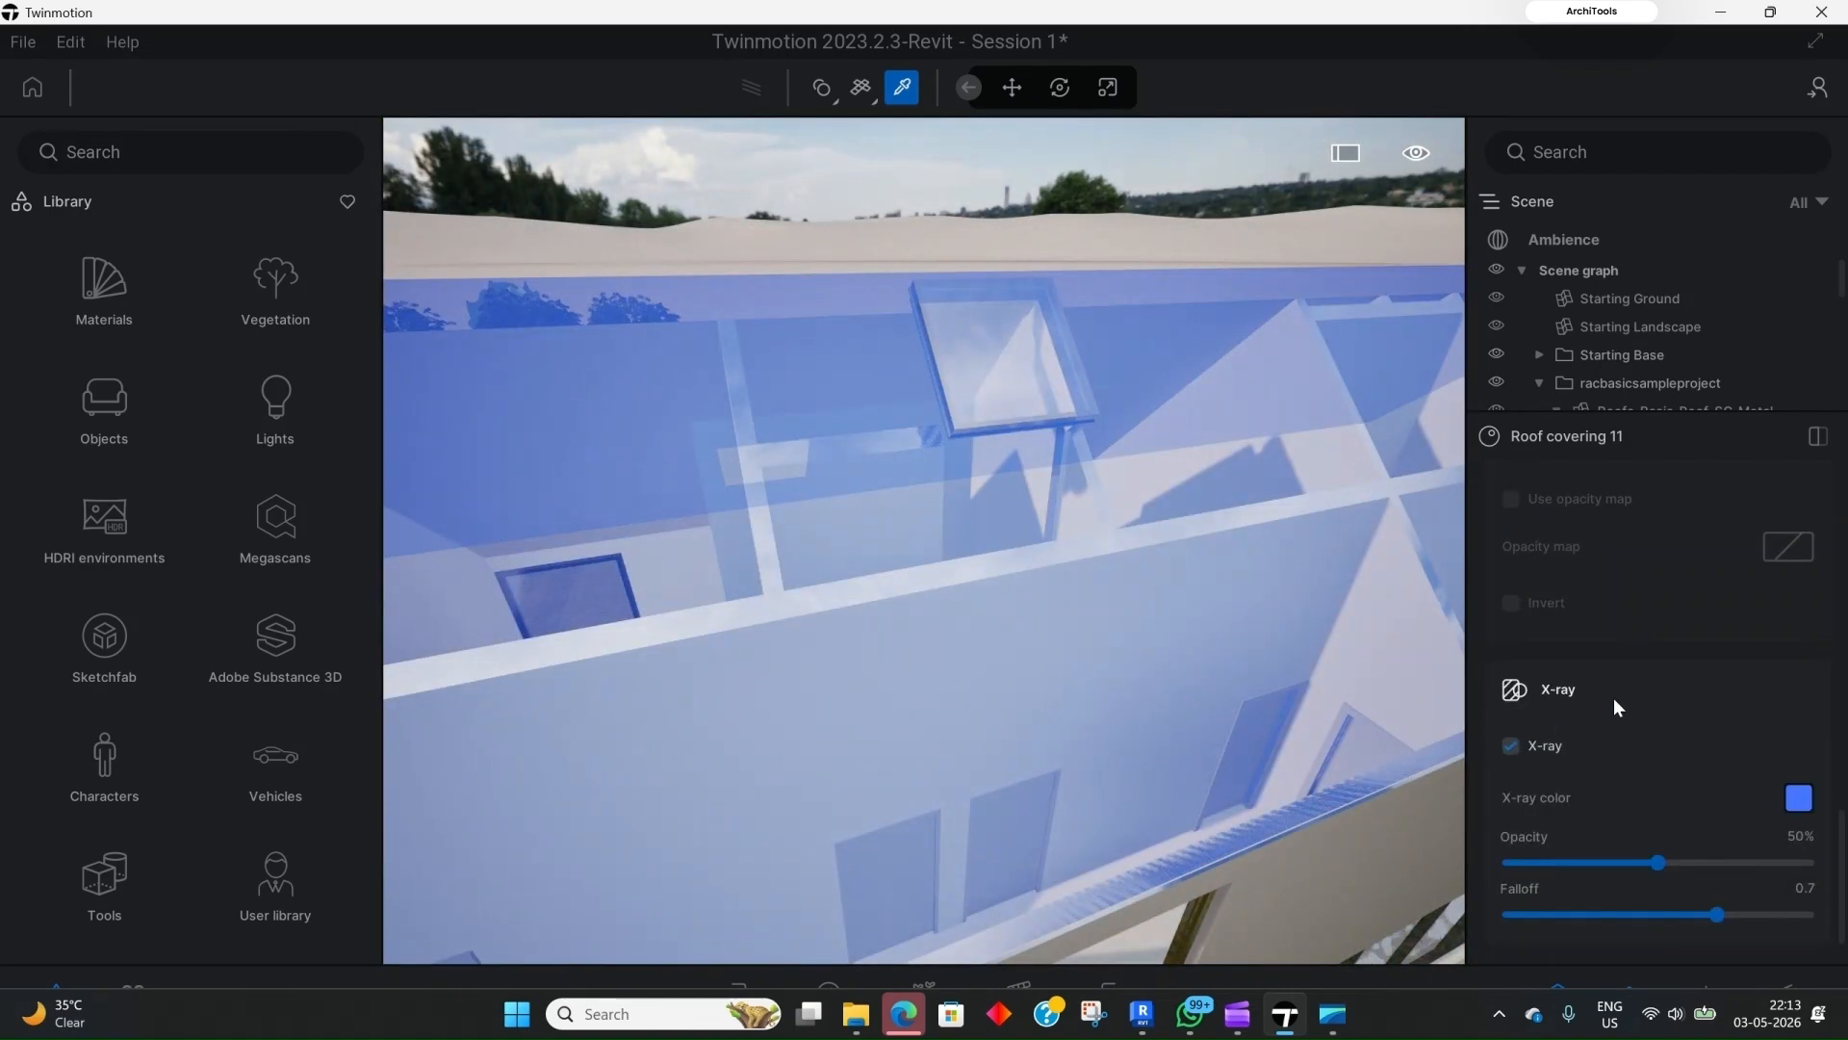
{"action": "left_click", "coordinate": [1608, 702]}
{"action": "scroll", "coordinate": [1619, 696], "scroll_direction": "down", "scroll_amount": 3}
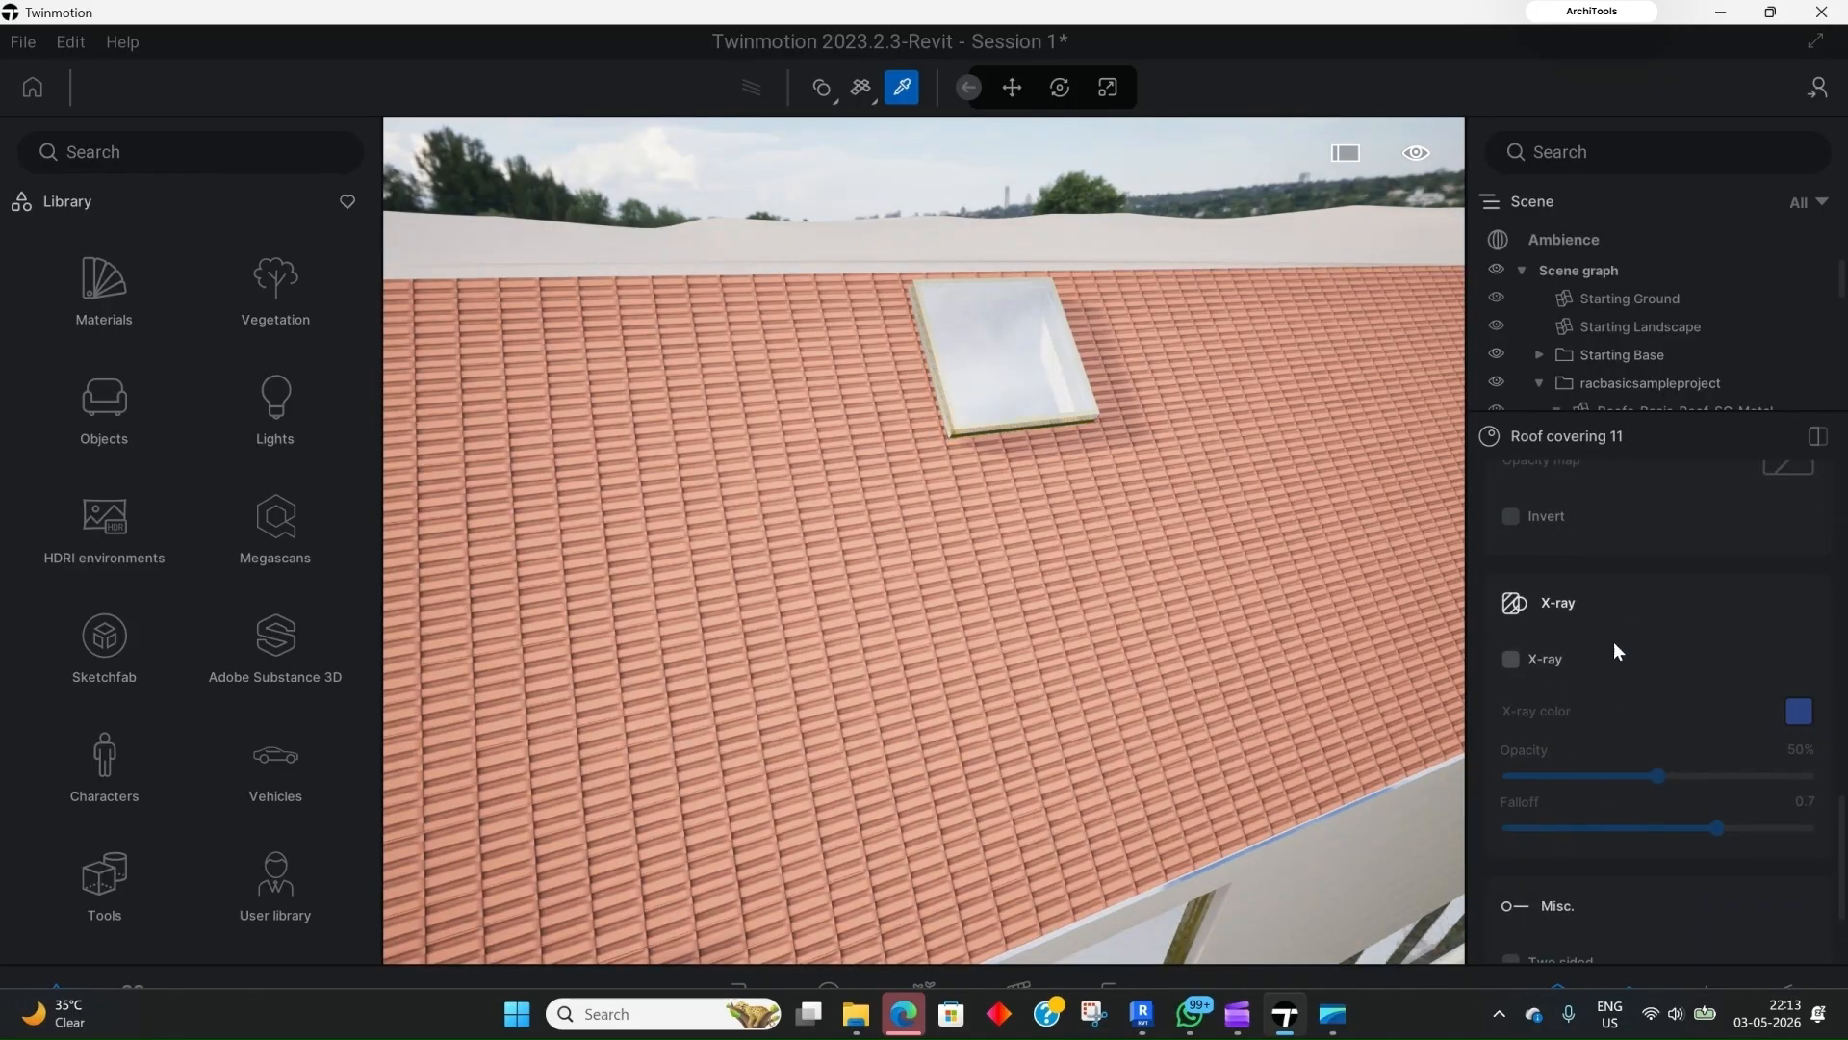
Step: Place a Plane 100m from the primitives library on the open ground beside the house site
{"action": "scroll", "coordinate": [1613, 645], "scroll_direction": "down", "scroll_amount": 5}
{"action": "scroll", "coordinate": [1252, 549], "scroll_direction": "down", "scroll_amount": 5}
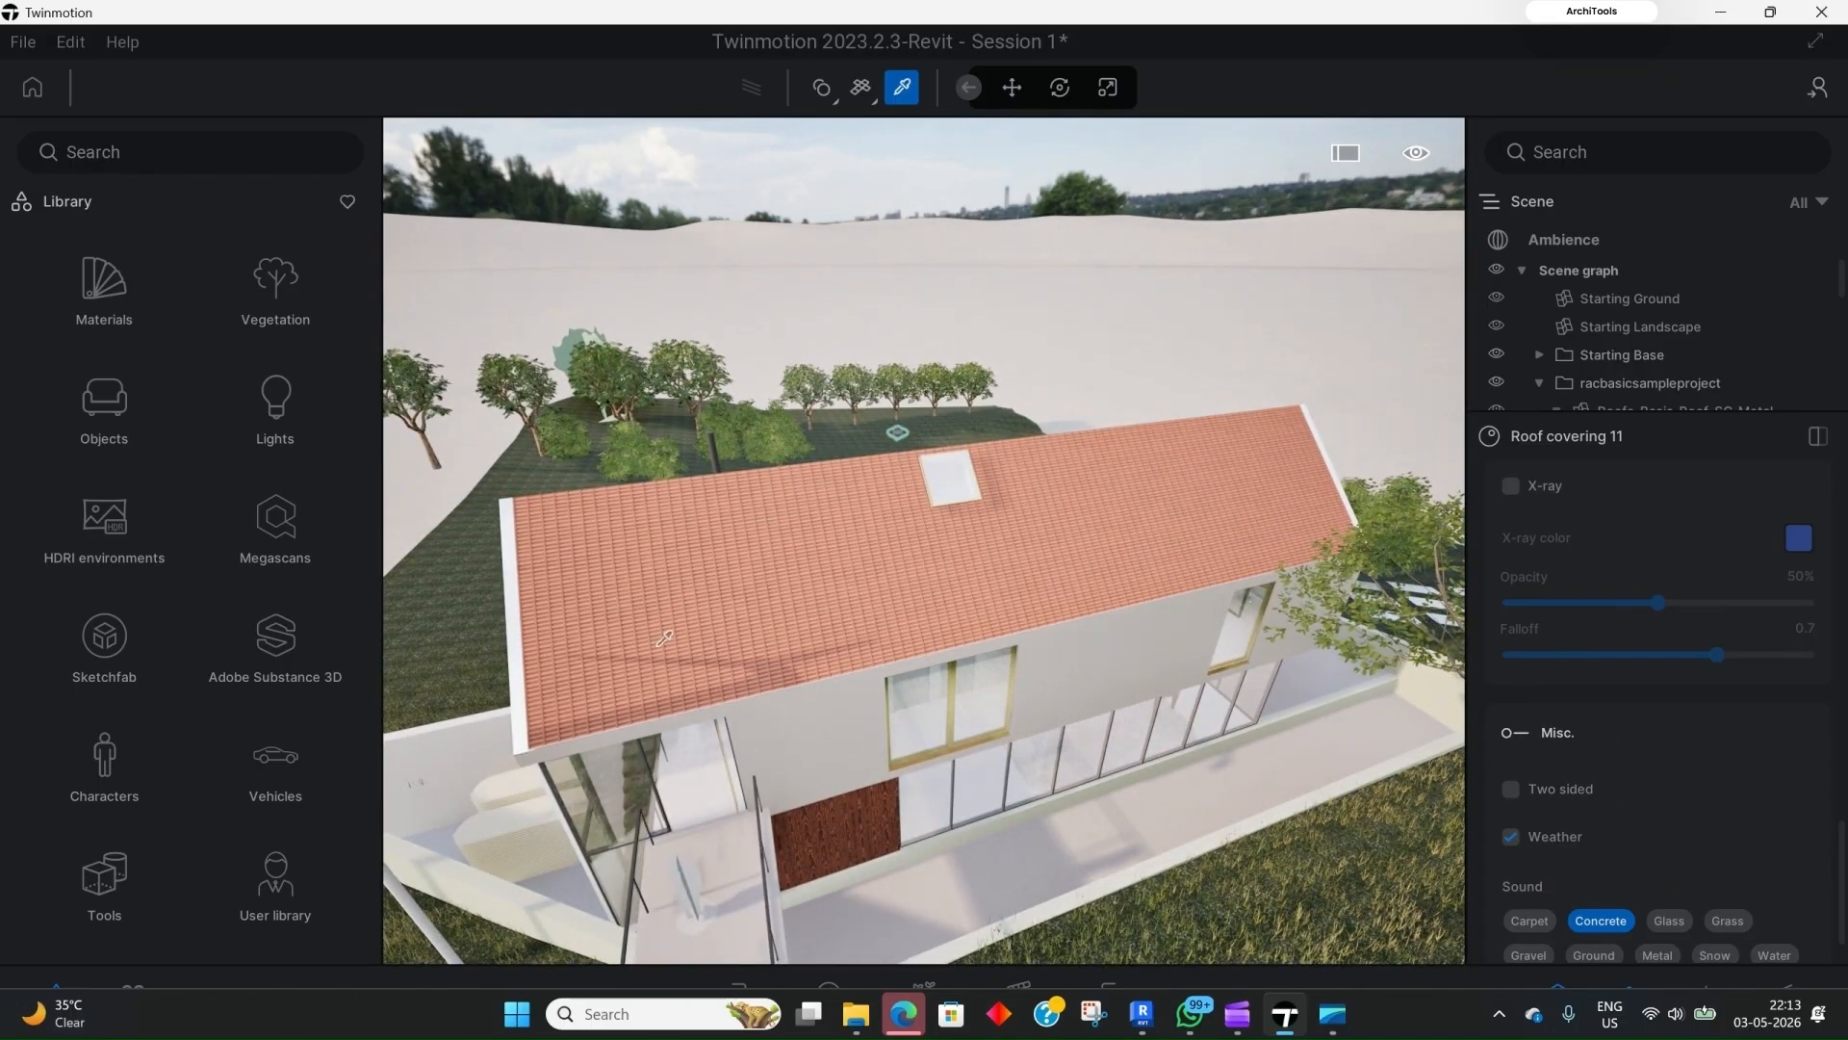
{"action": "scroll", "coordinate": [697, 641], "scroll_direction": "up", "scroll_amount": 1}
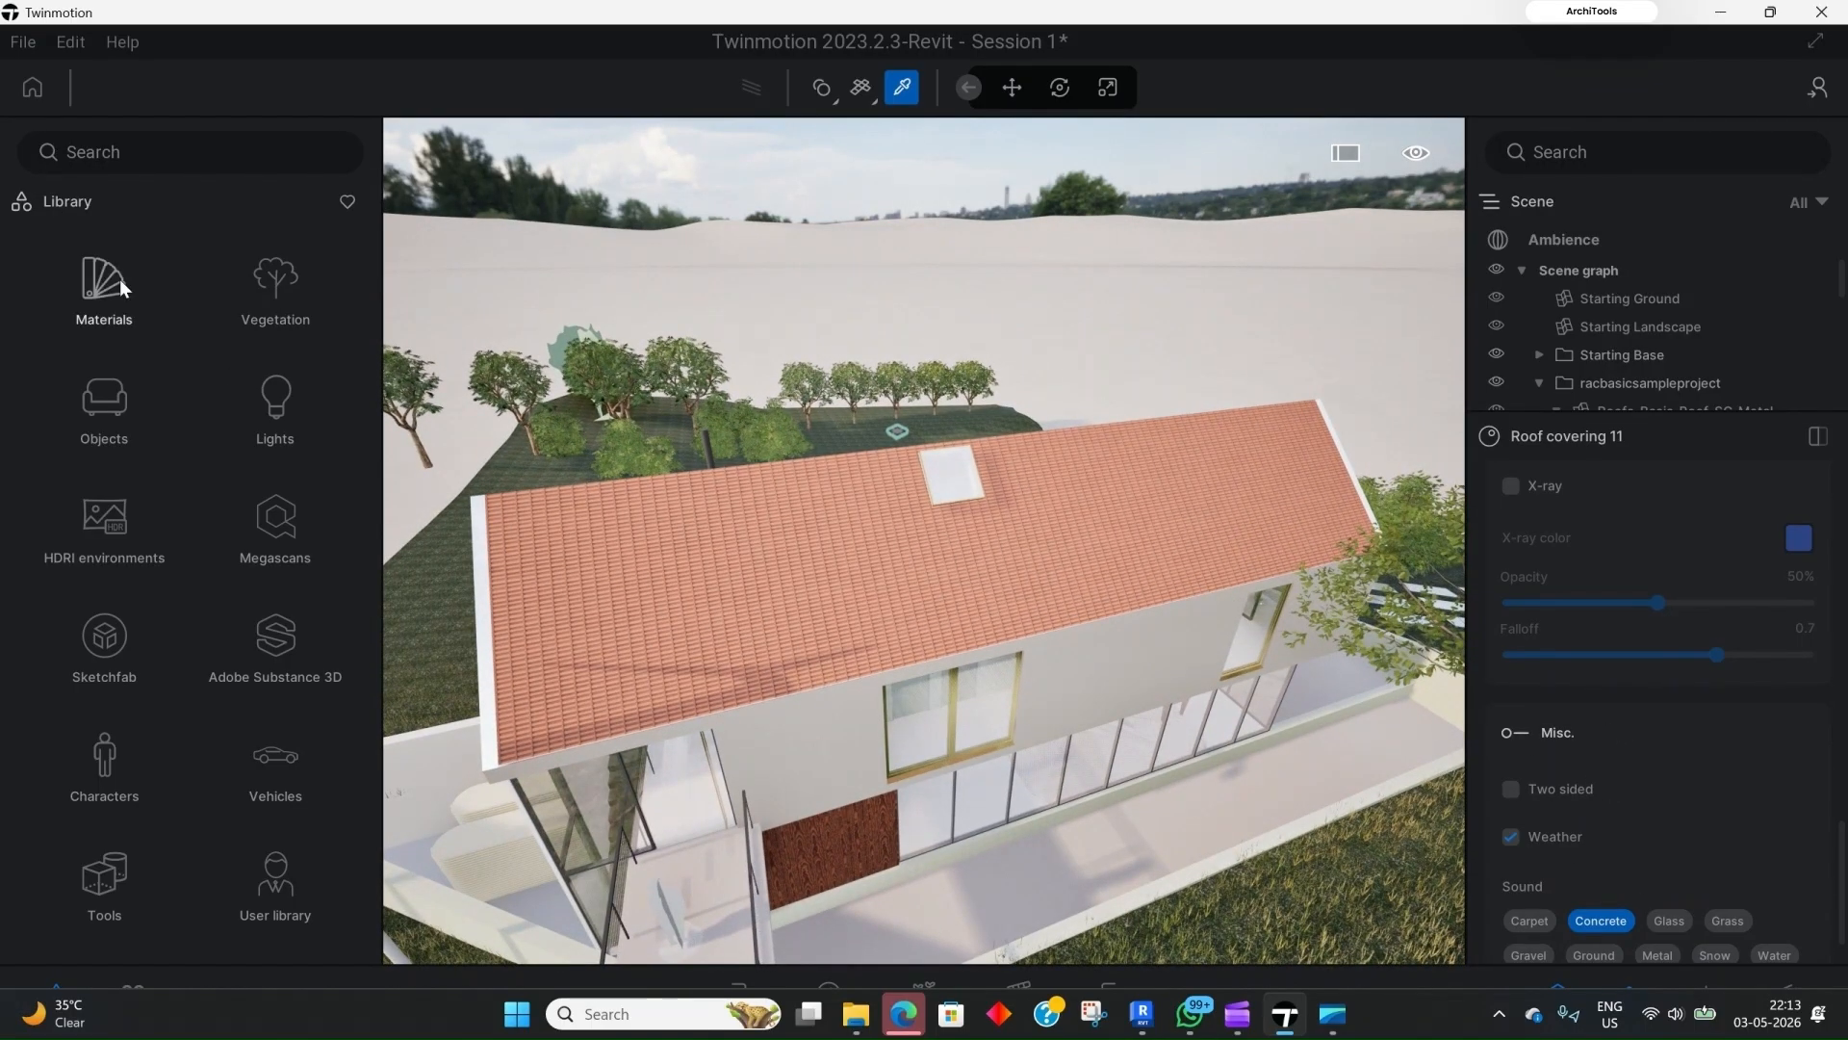
{"action": "left_click", "coordinate": [100, 407]}
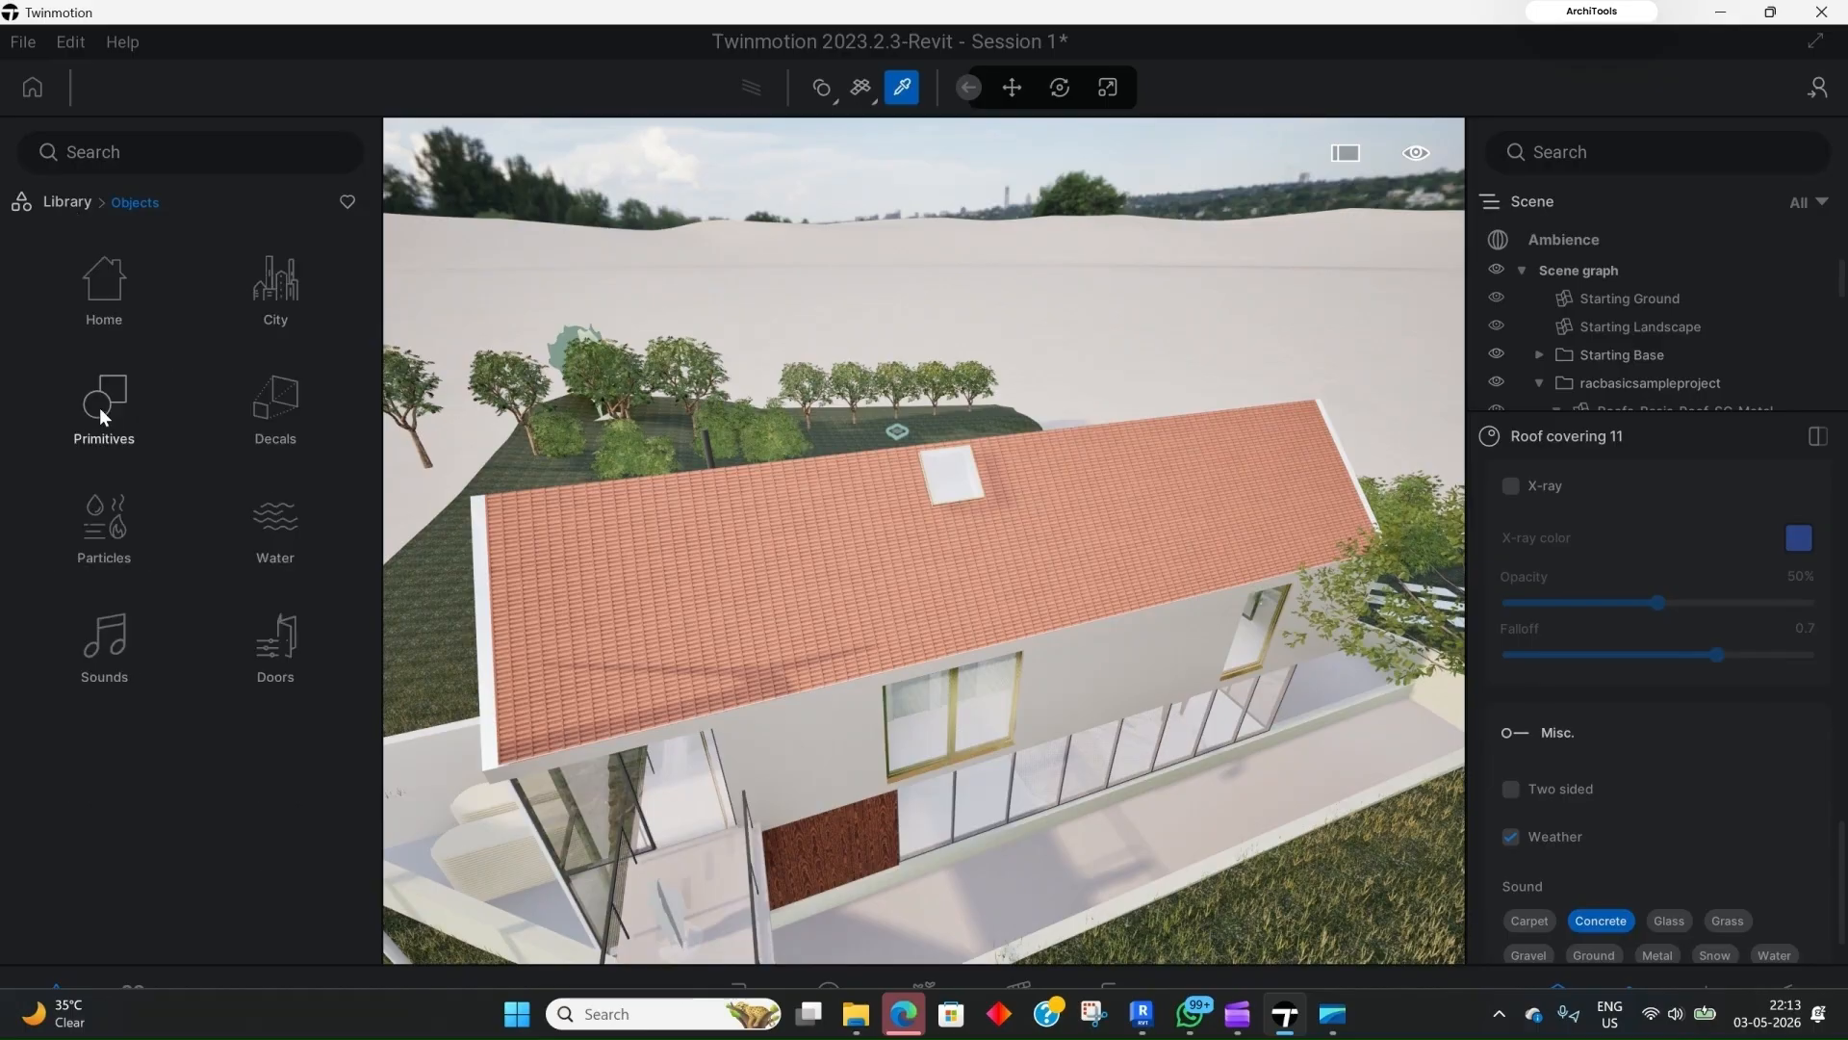
{"action": "left_click", "coordinate": [106, 431]}
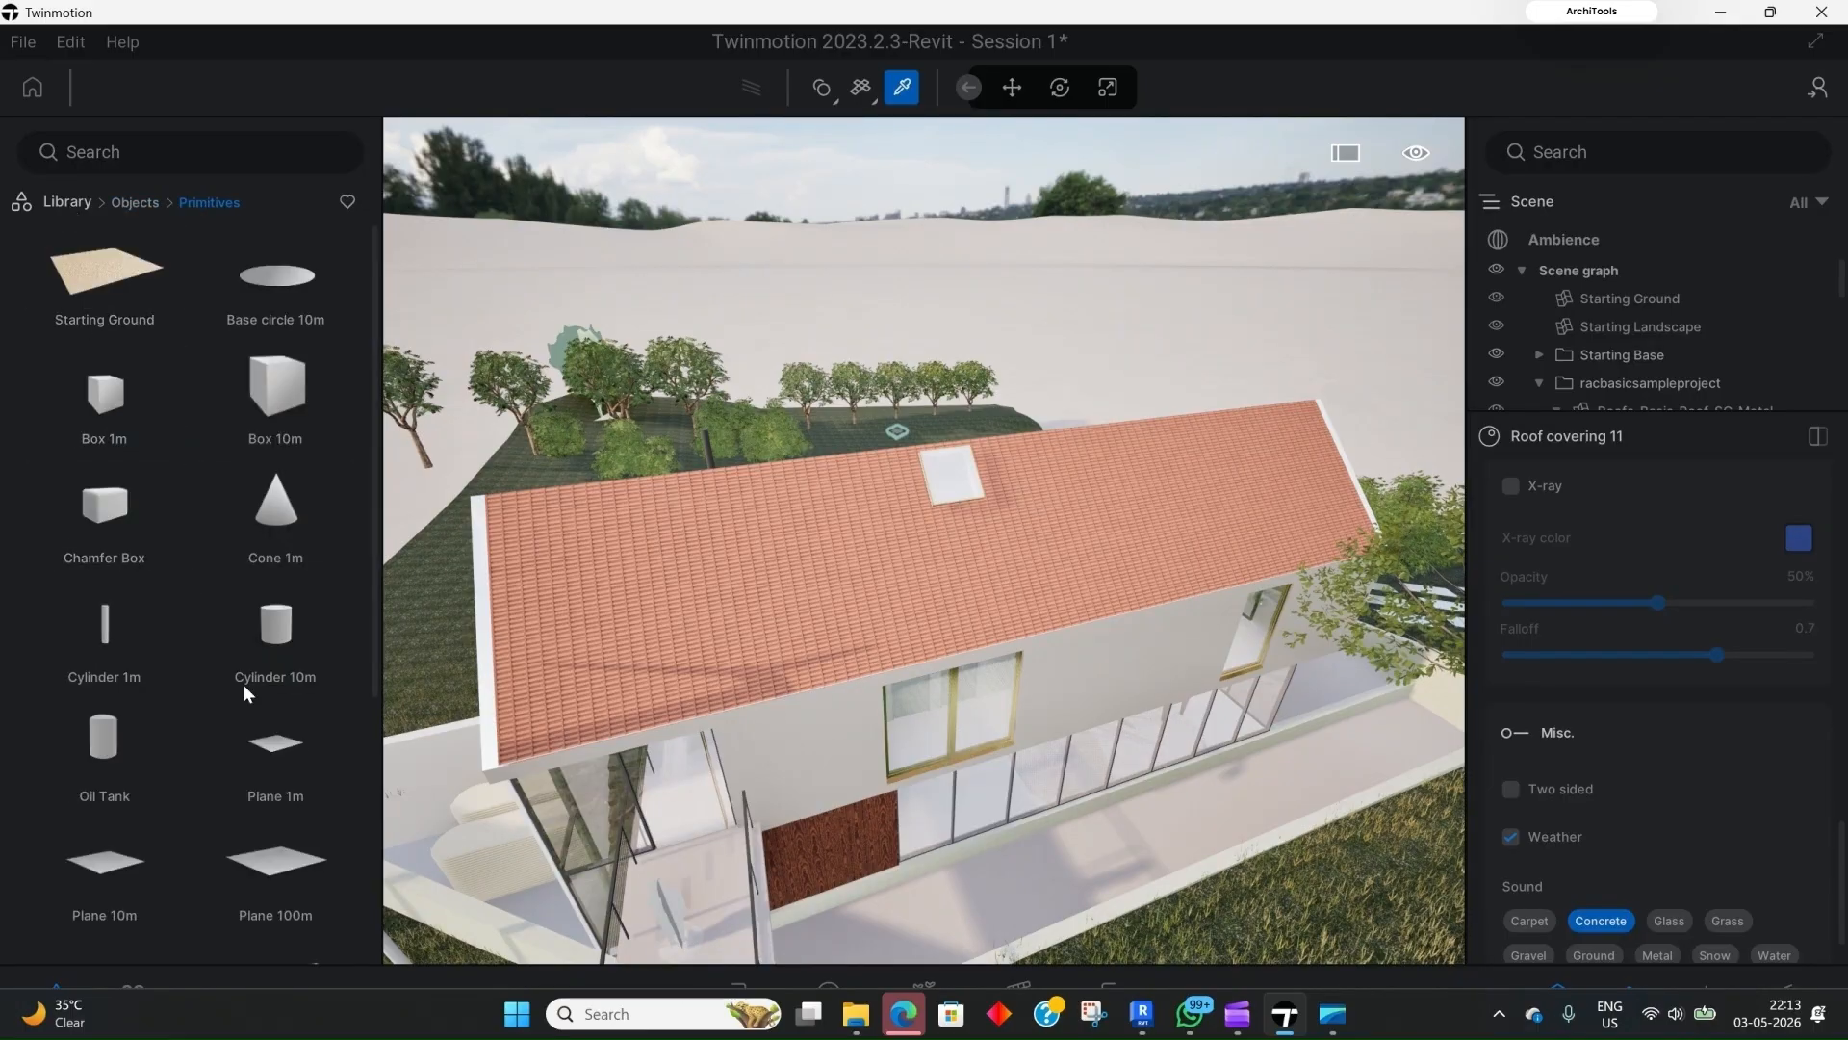
{"action": "left_click_drag", "start_coordinate": [268, 880], "coordinate": [482, 567]}
{"action": "scroll", "coordinate": [1017, 521], "scroll_direction": "down", "scroll_amount": 4}
{"action": "scroll", "coordinate": [991, 525], "scroll_direction": "down", "scroll_amount": 3}
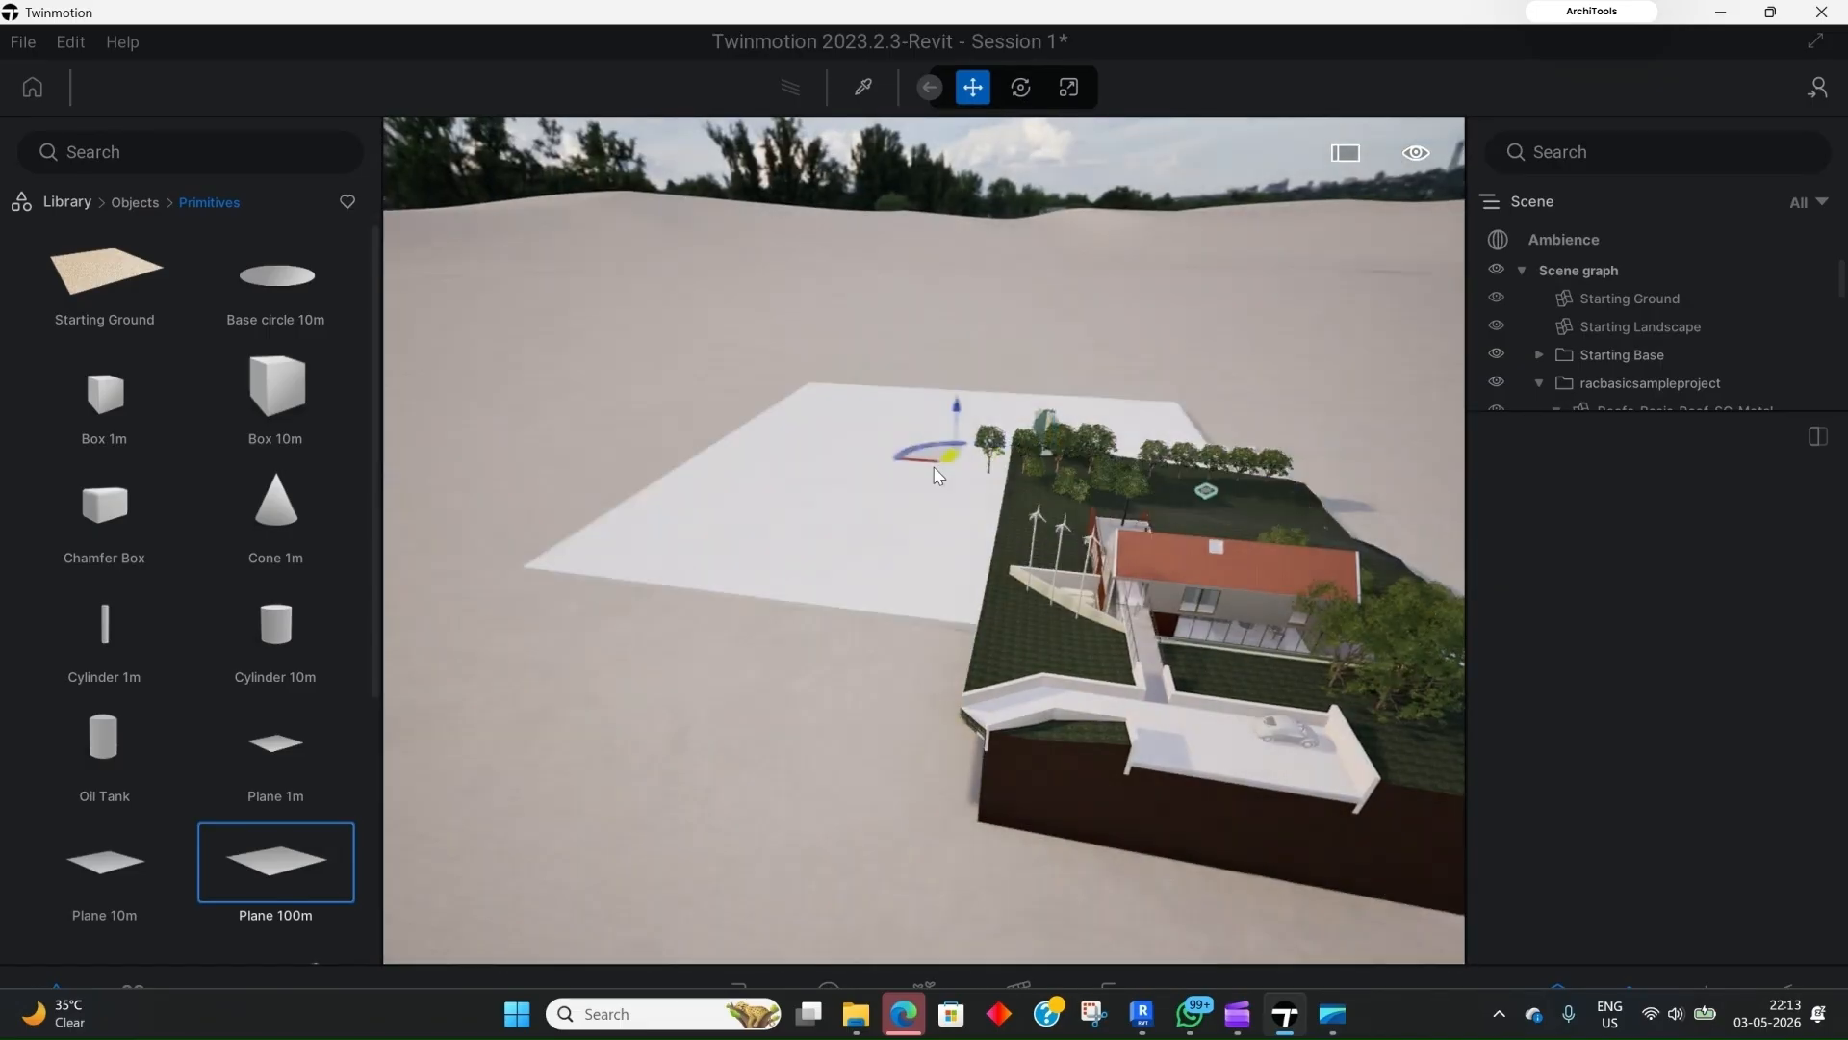
{"action": "left_click", "coordinate": [695, 498]}
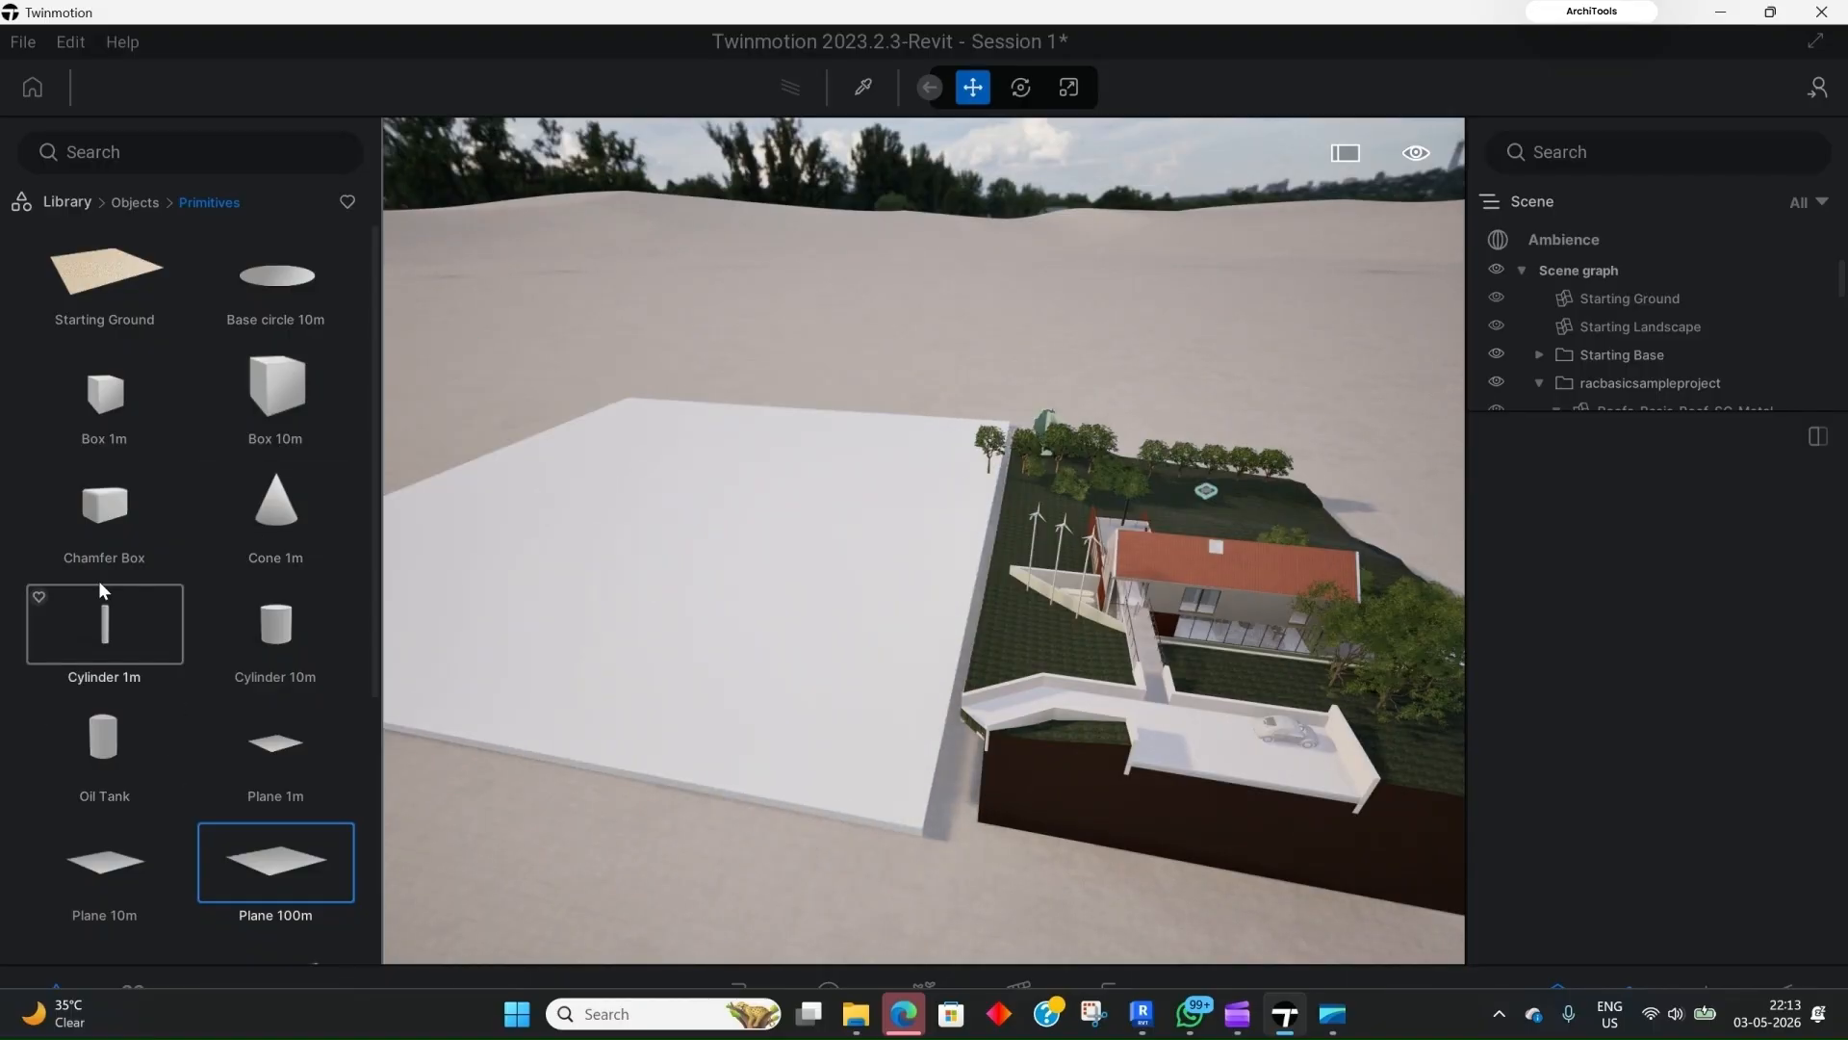
Step: Place a Sphere 1m primitive on the 100 m plane and bring it into close view
{"action": "scroll", "coordinate": [98, 580], "scroll_direction": "down", "scroll_amount": 3}
{"action": "left_click_drag", "start_coordinate": [283, 895], "coordinate": [612, 628]}
{"action": "right_click_drag", "start_coordinate": [599, 676], "coordinate": [872, 475]}
{"action": "key", "text": "w"}
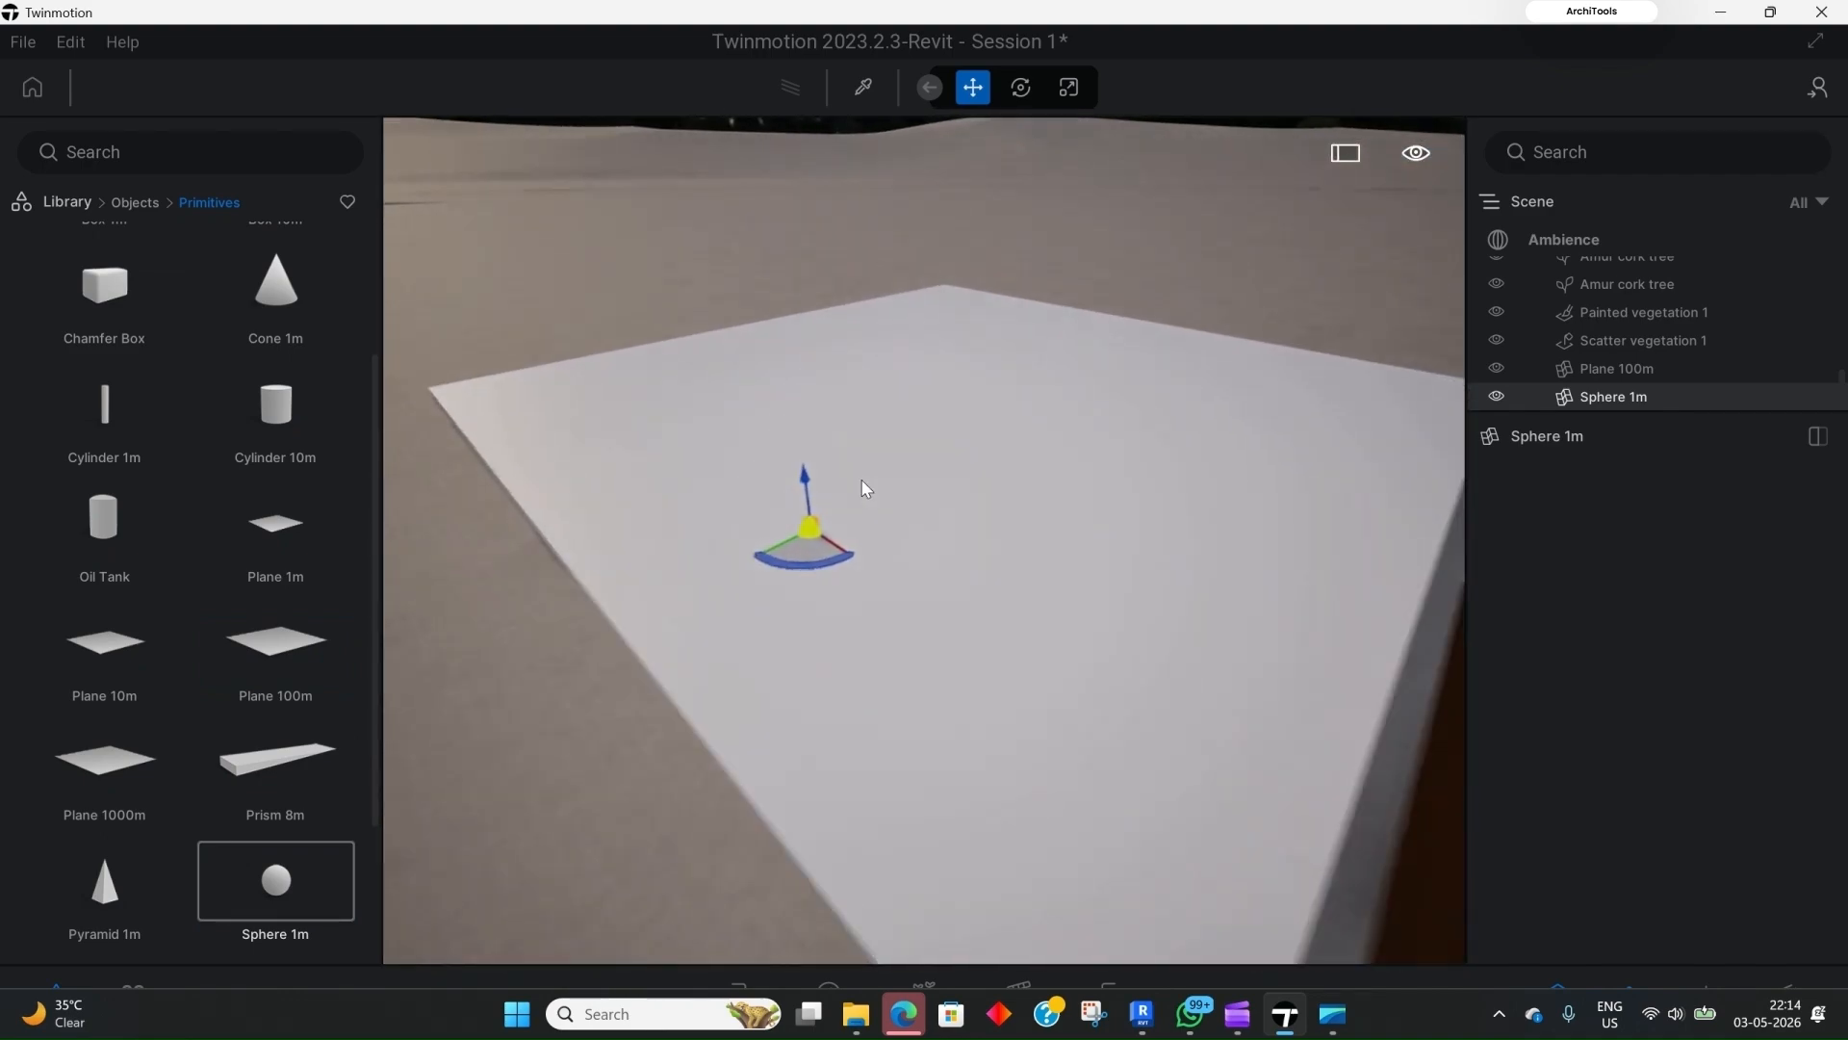
{"action": "key", "text": "w"}
{"action": "right_click_drag", "start_coordinate": [758, 463], "coordinate": [860, 288]}
{"action": "key", "text": "w"}
{"action": "key", "text": "w"}
{"action": "key", "text": "s"}
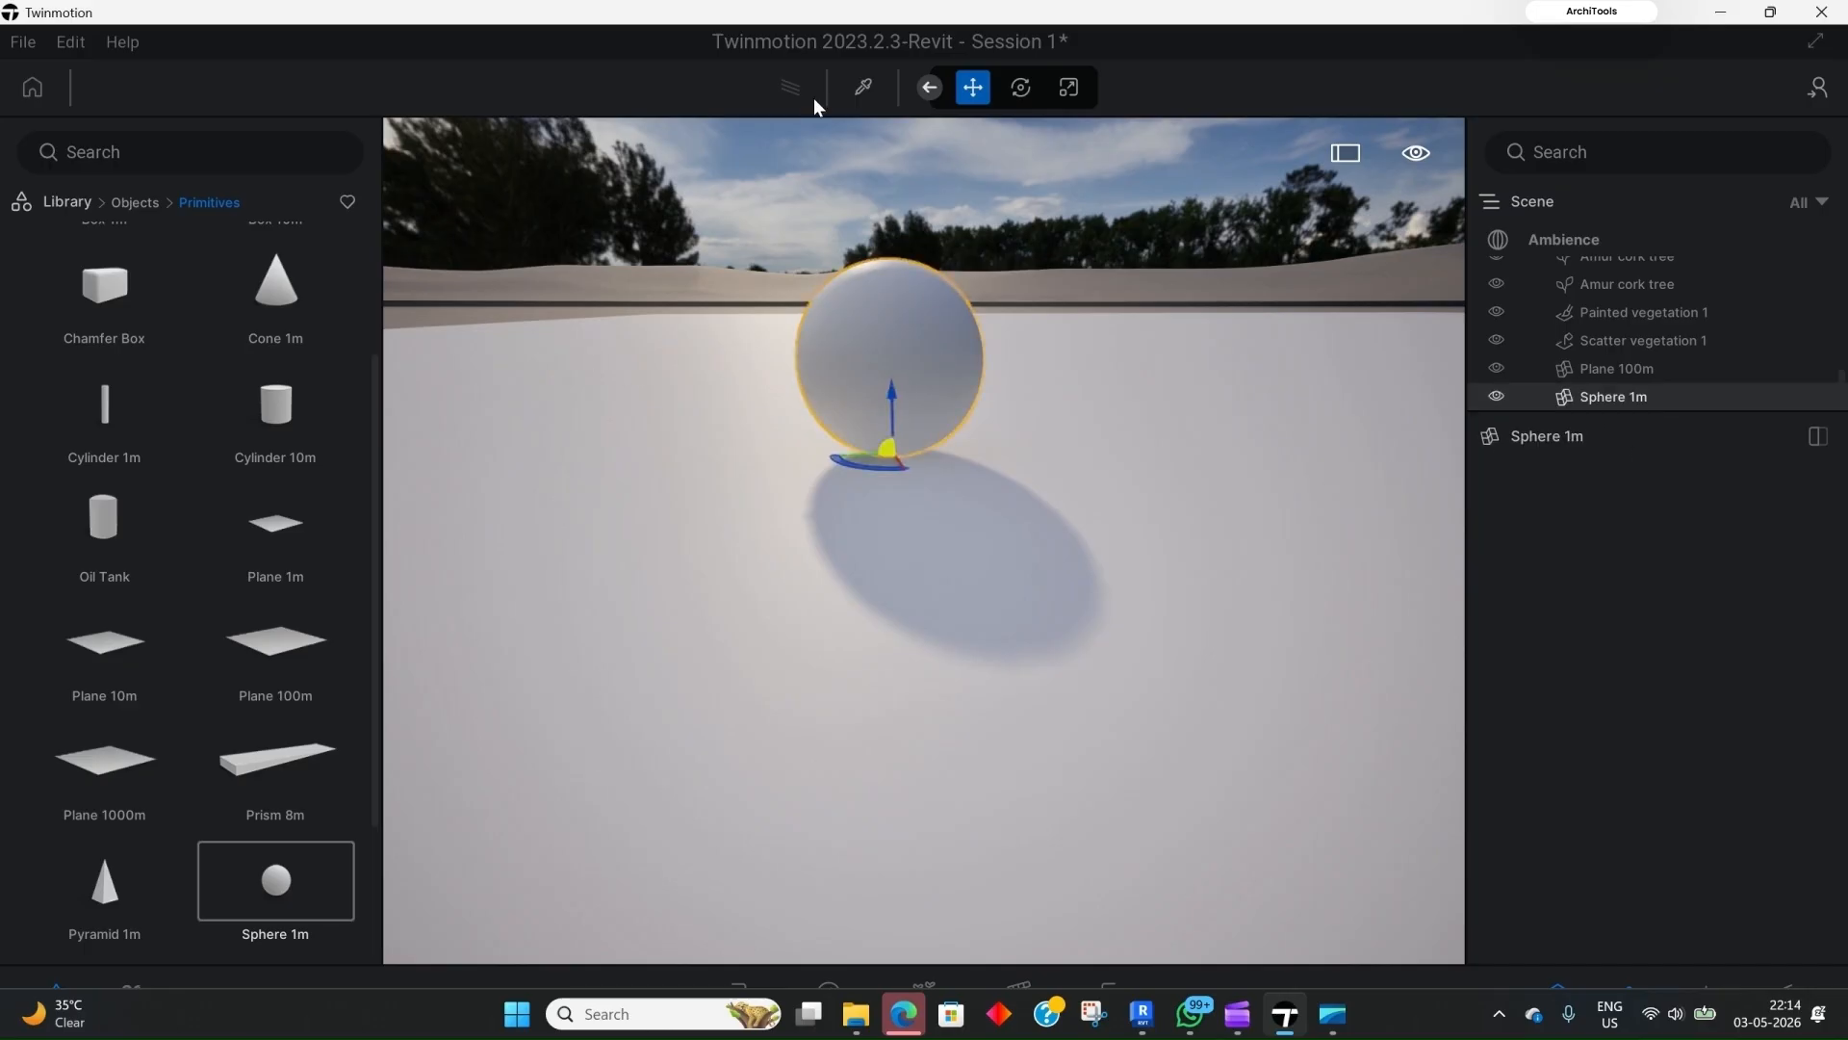
Step: Sample the sphere's base material with the material picker and view its miscellaneous settings
{"action": "left_click", "coordinate": [863, 88]}
{"action": "left_click", "coordinate": [915, 340]}
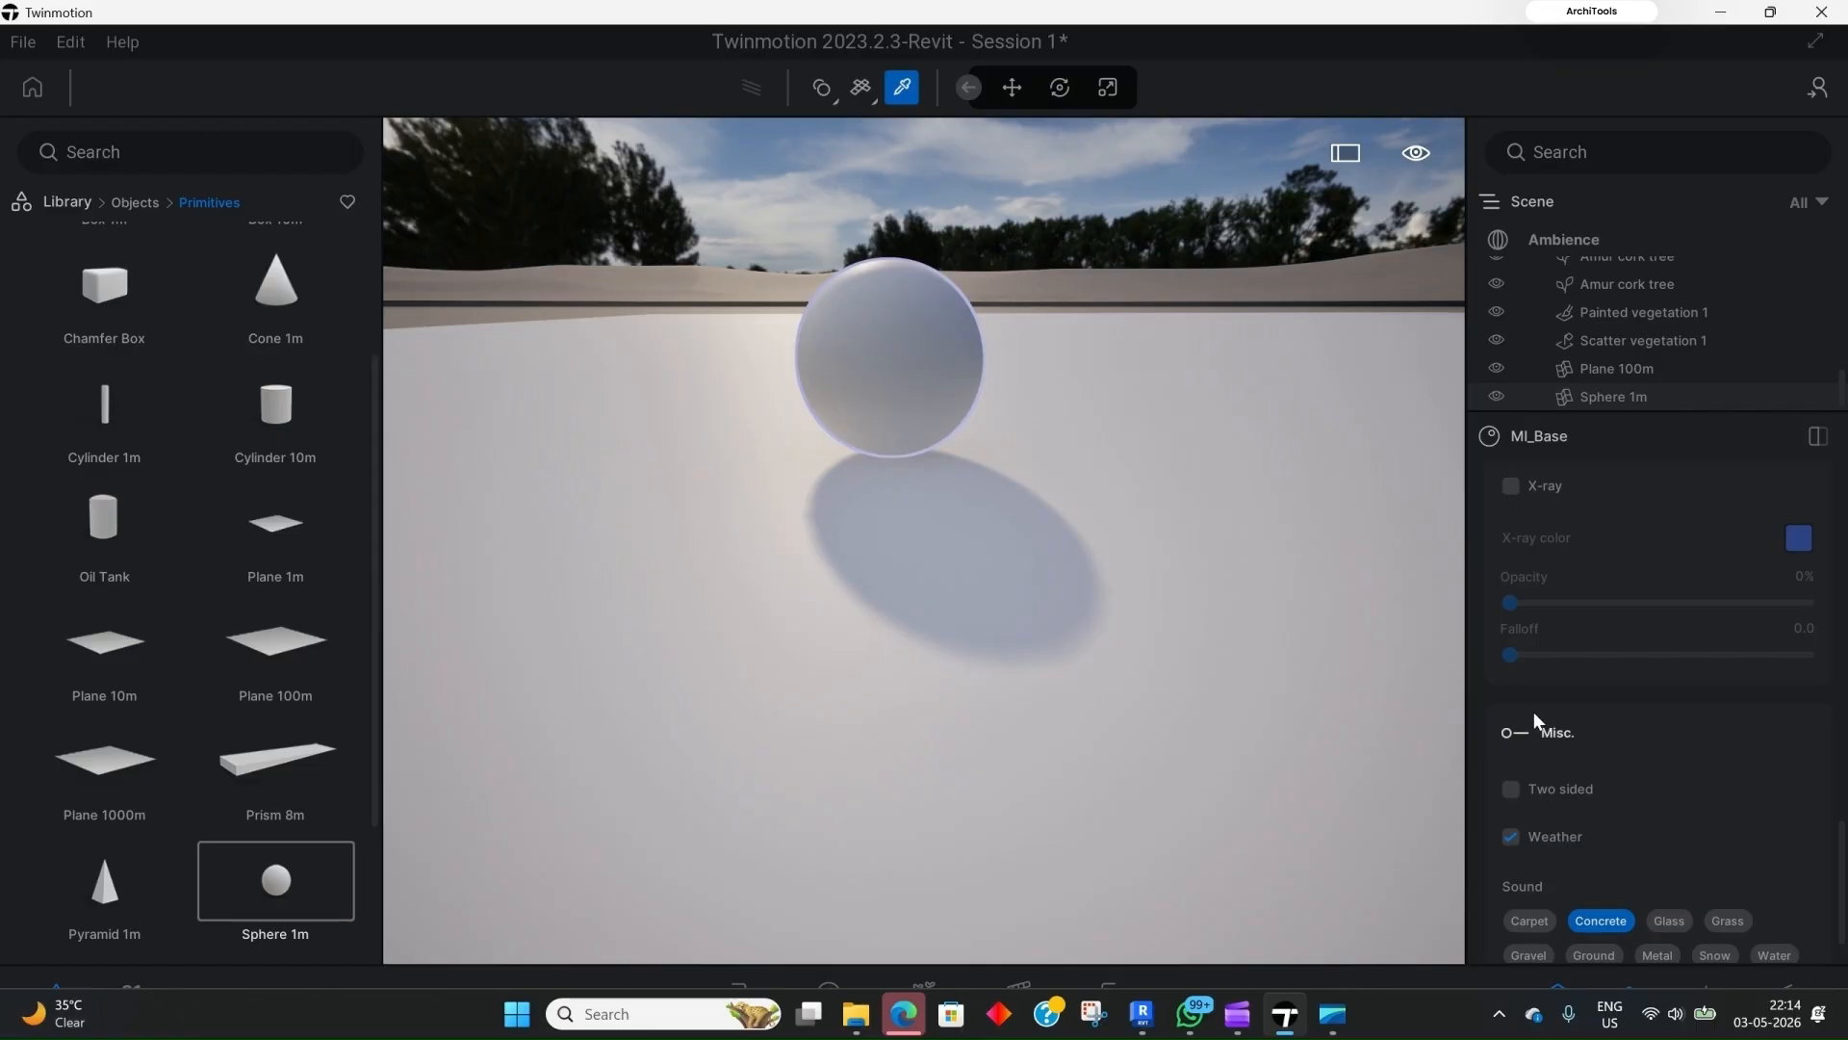
{"action": "scroll", "coordinate": [1700, 771], "scroll_direction": "down", "scroll_amount": 2}
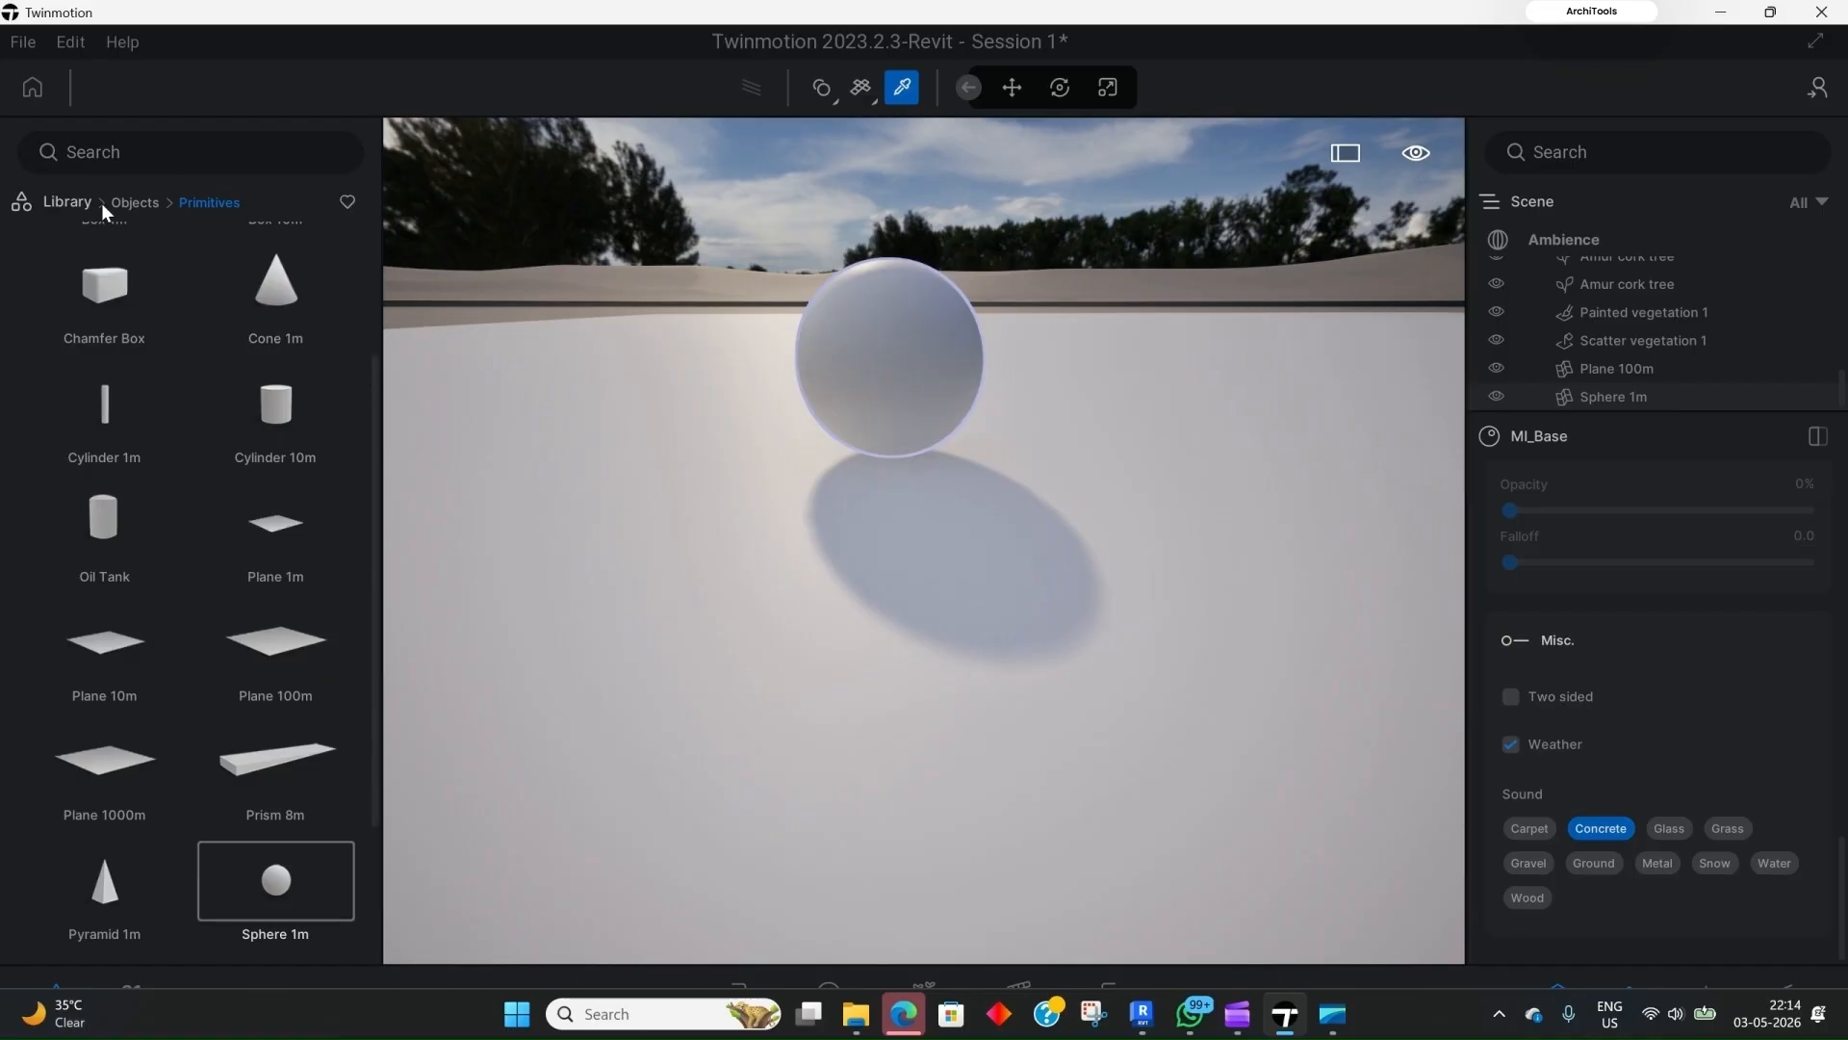
Step: Apply the Grid 02 material from the Grids materials library to the 1 m sphere
{"action": "left_click", "coordinate": [129, 204]}
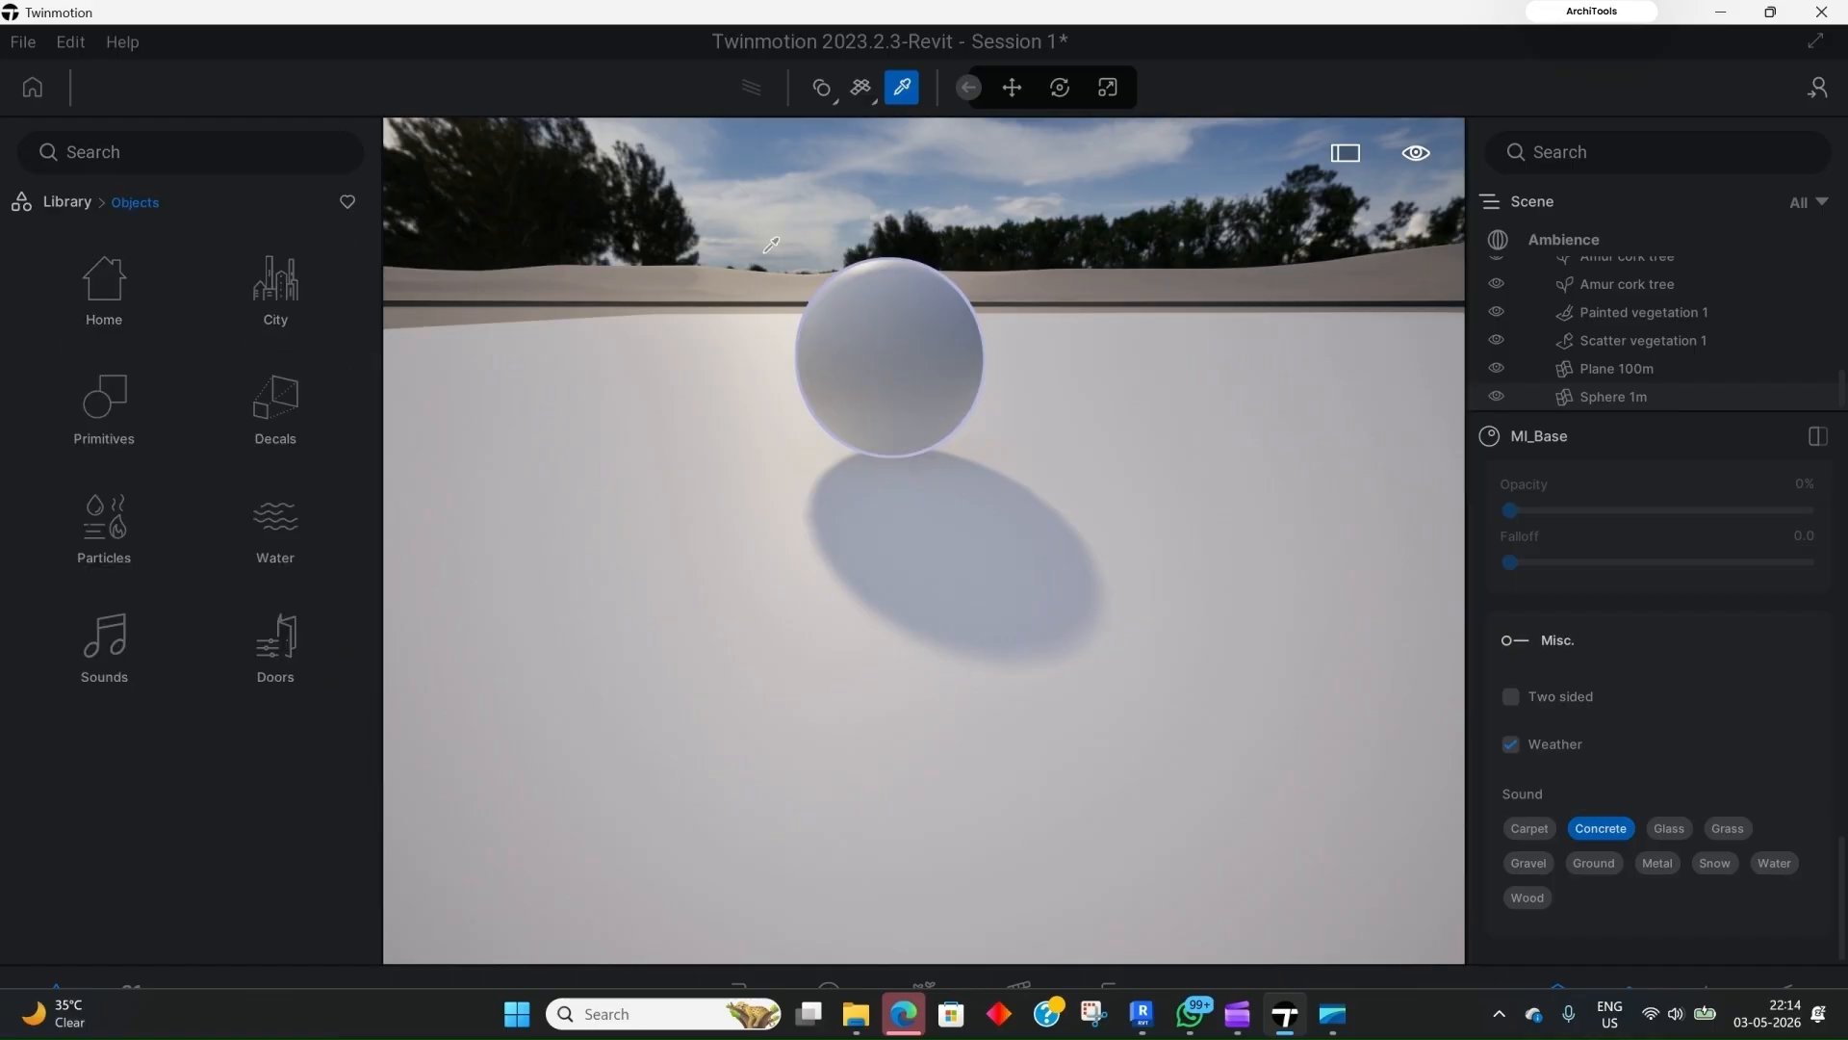
{"action": "left_click", "coordinate": [104, 300]}
{"action": "left_click", "coordinate": [50, 198]}
{"action": "left_click", "coordinate": [102, 284]}
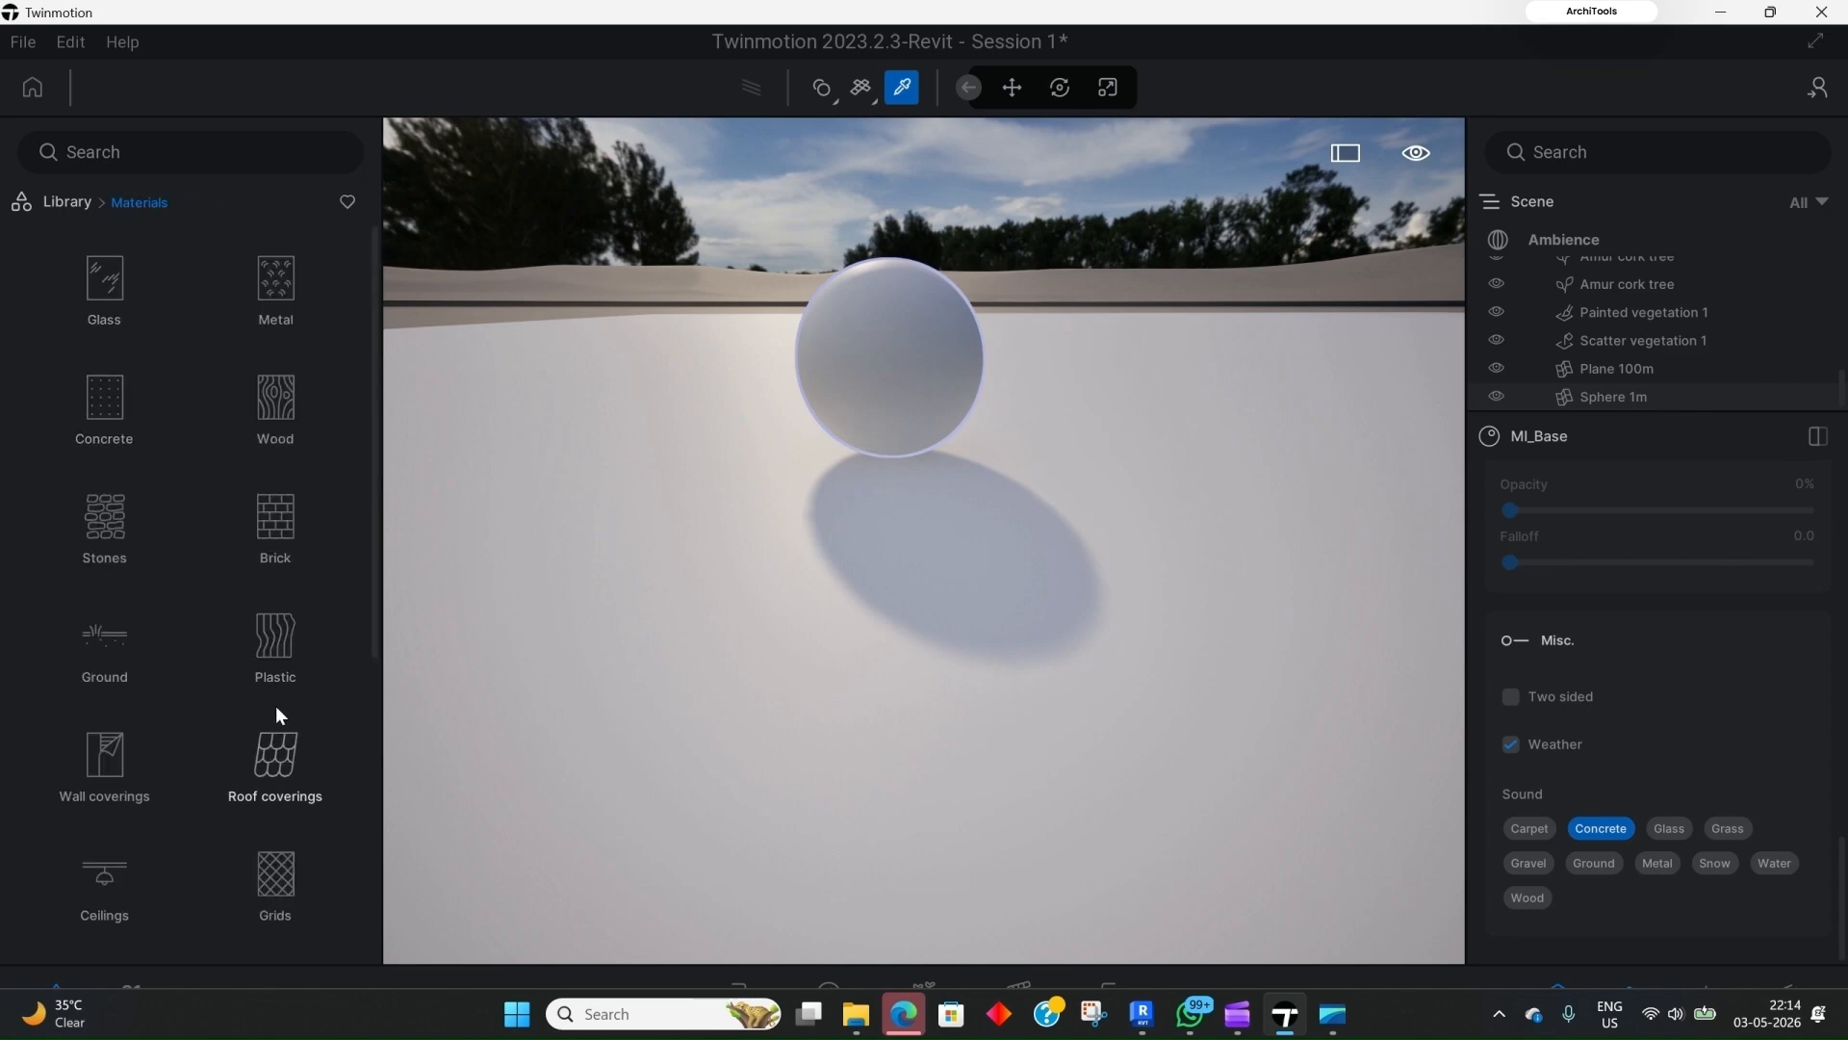
{"action": "left_click", "coordinate": [276, 876]}
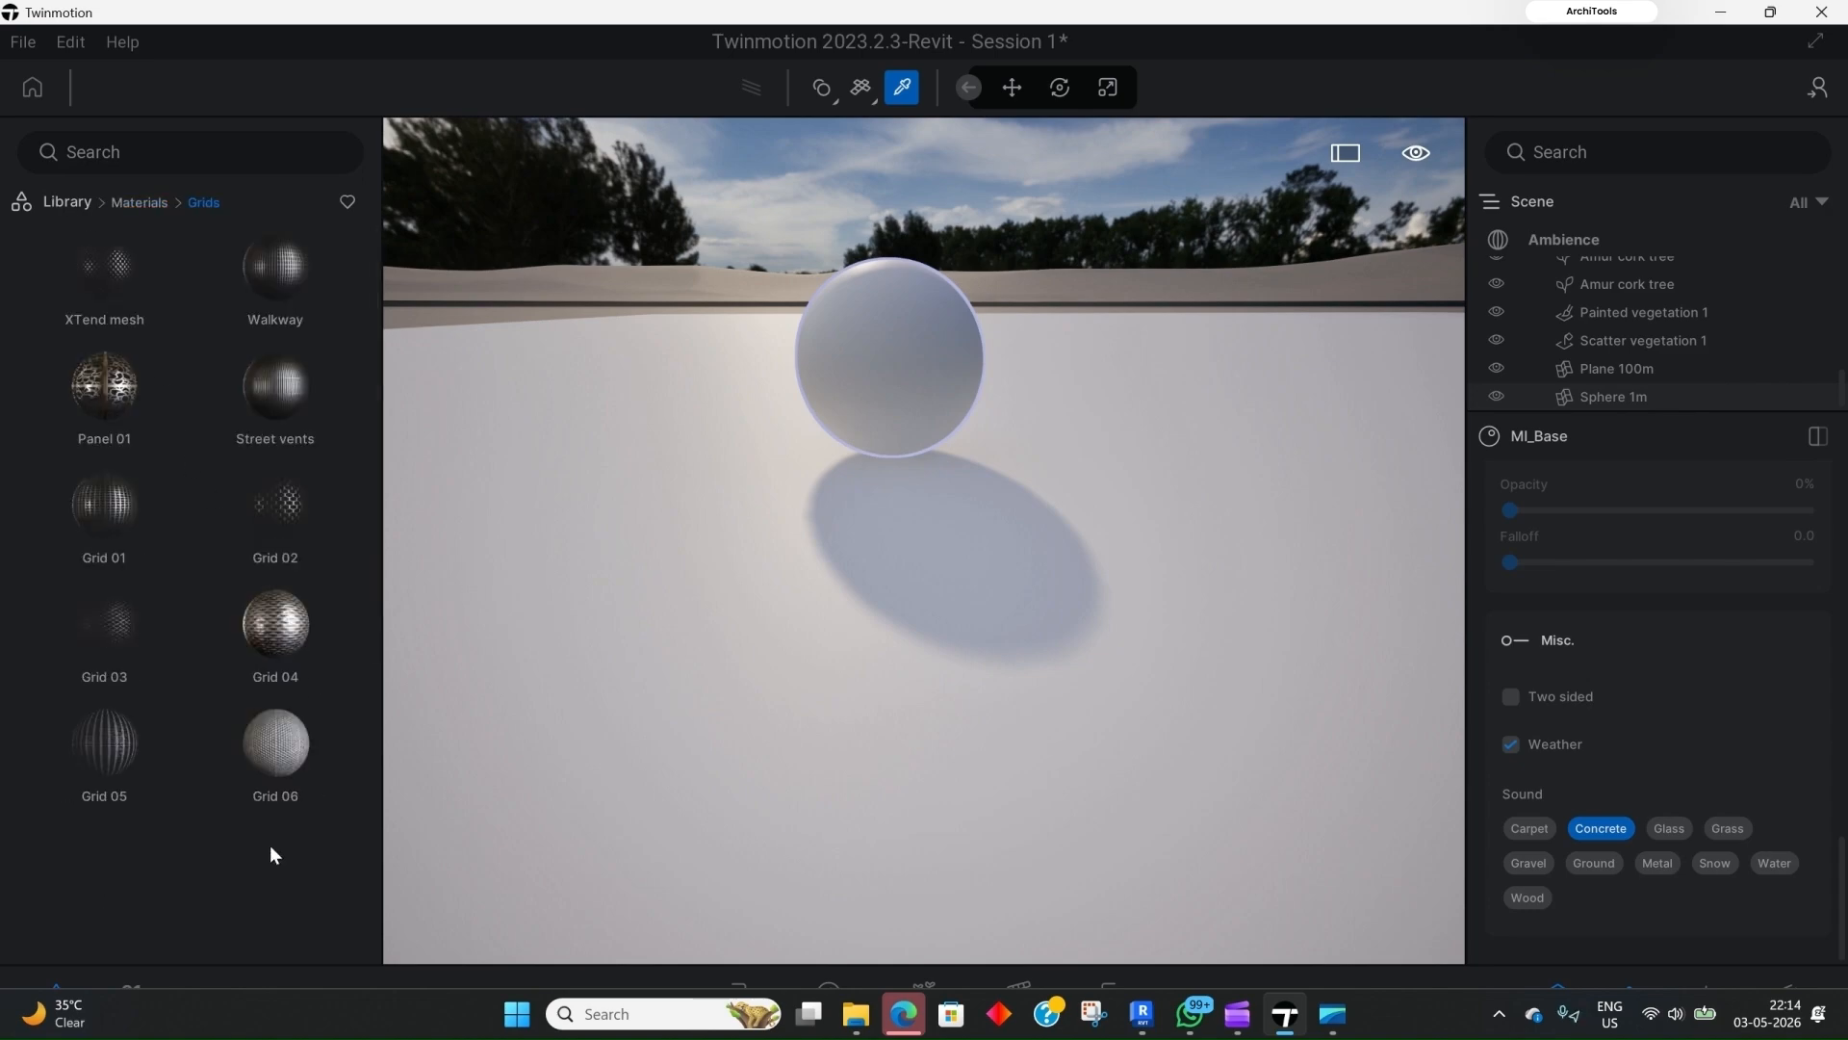
{"action": "left_click_drag", "start_coordinate": [277, 499], "coordinate": [953, 327]}
{"action": "scroll", "coordinate": [937, 363], "scroll_direction": "up", "scroll_amount": 3}
{"action": "right_click_drag", "start_coordinate": [936, 363], "coordinate": [1023, 346]}
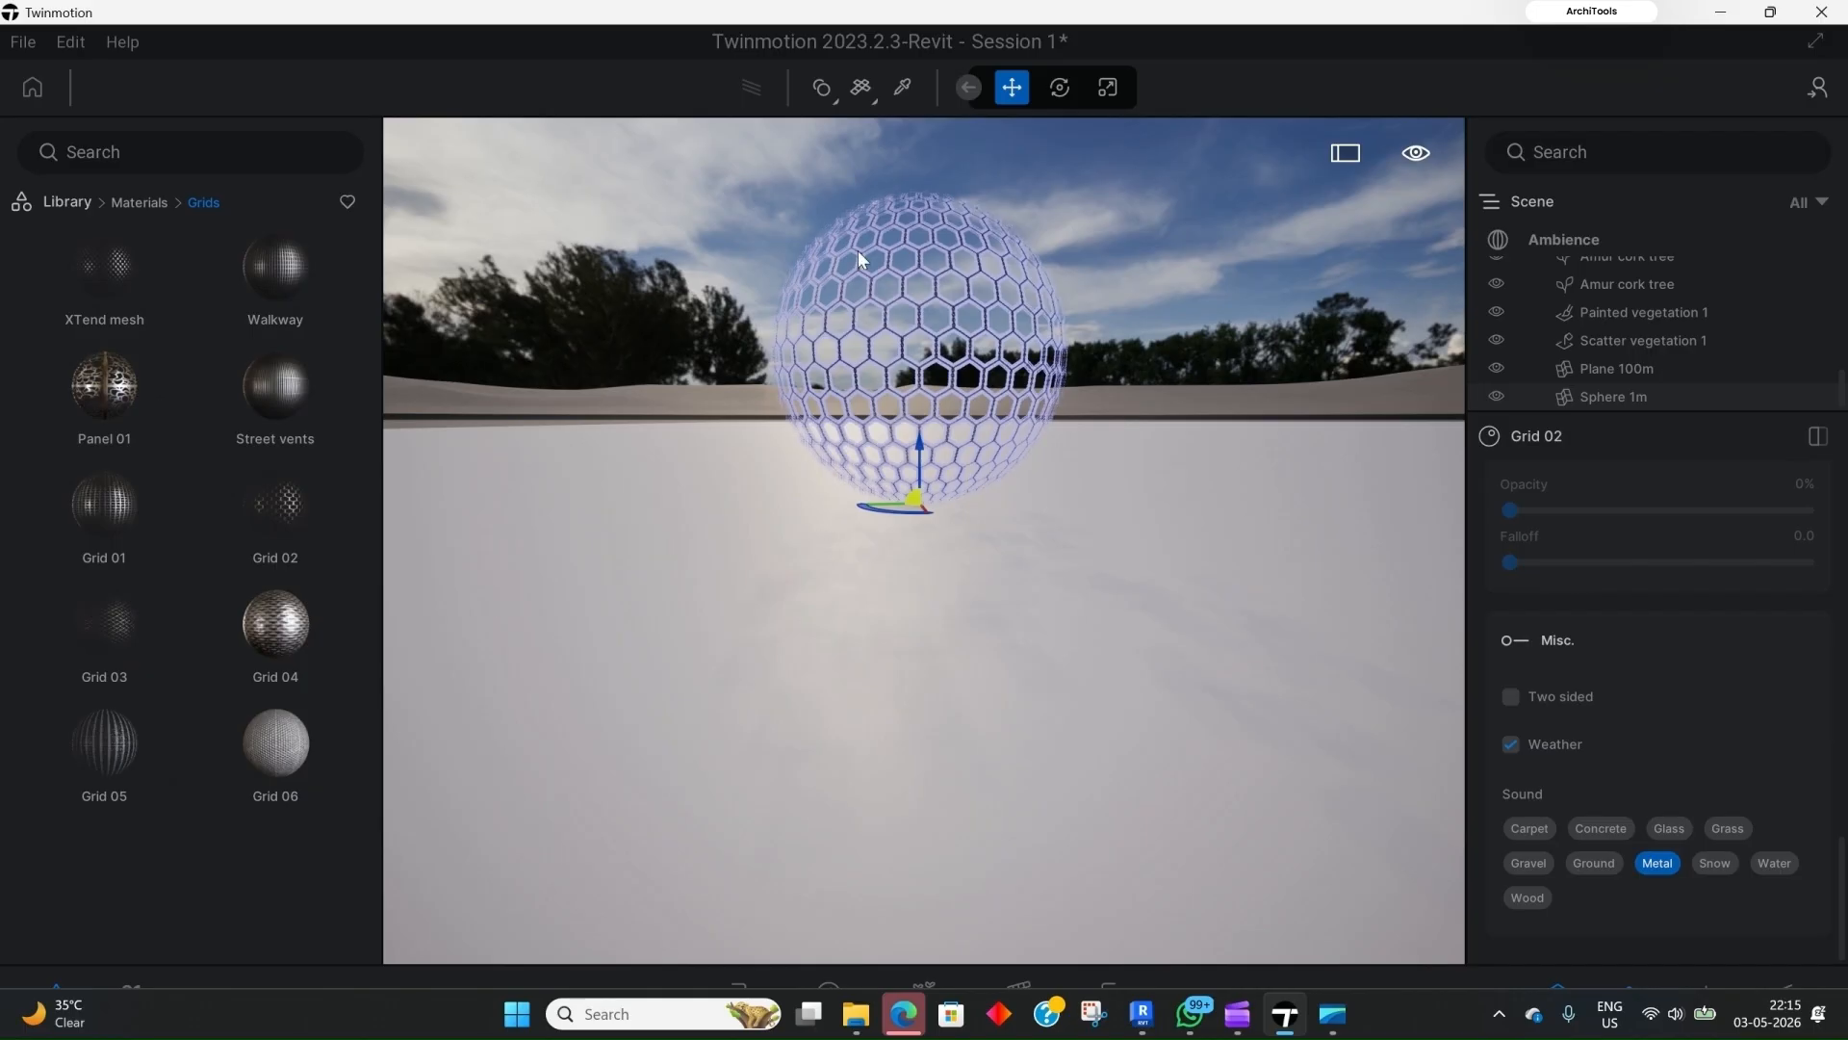
Step: Make the sphere's Grid 02 material two-sided and inspect the inner faces of the mesh up close
{"action": "left_click", "coordinate": [1511, 697]}
{"action": "scroll", "coordinate": [939, 285], "scroll_direction": "up", "scroll_amount": 5}
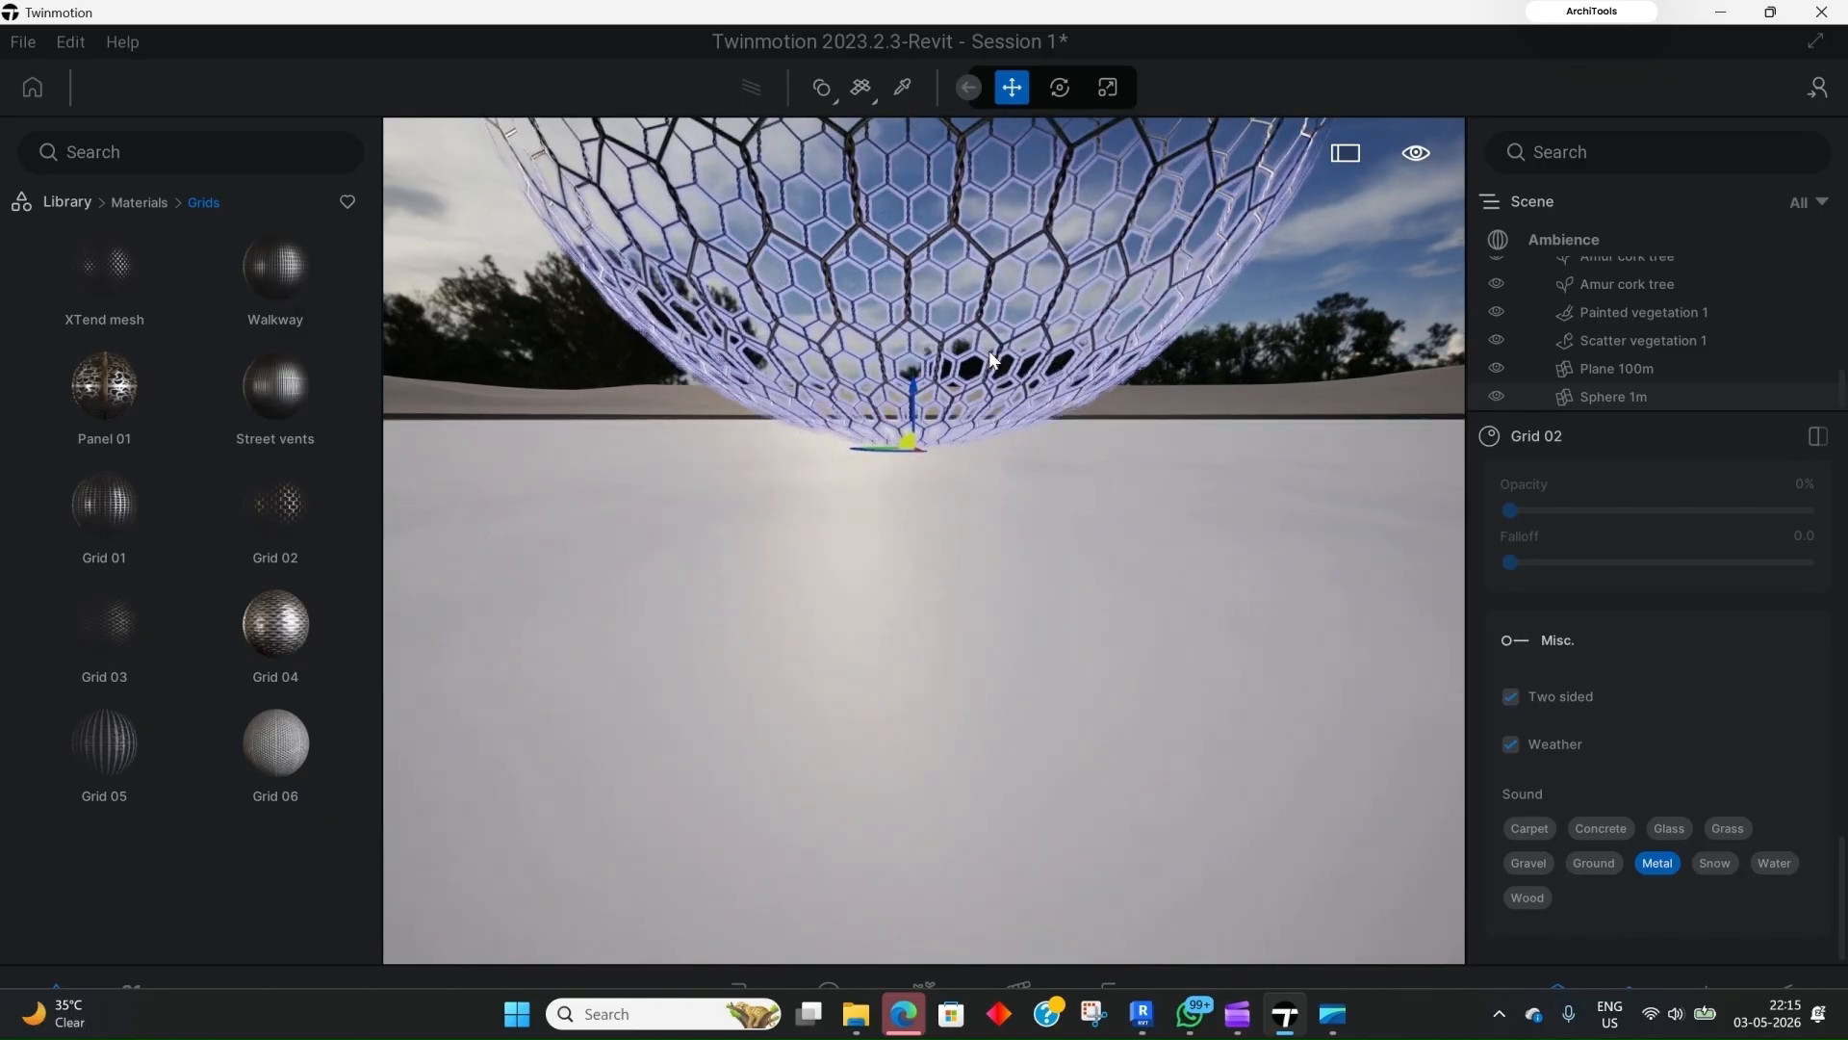
{"action": "scroll", "coordinate": [990, 351], "scroll_direction": "up", "scroll_amount": 3}
{"action": "scroll", "coordinate": [1059, 420], "scroll_direction": "up", "scroll_amount": 3}
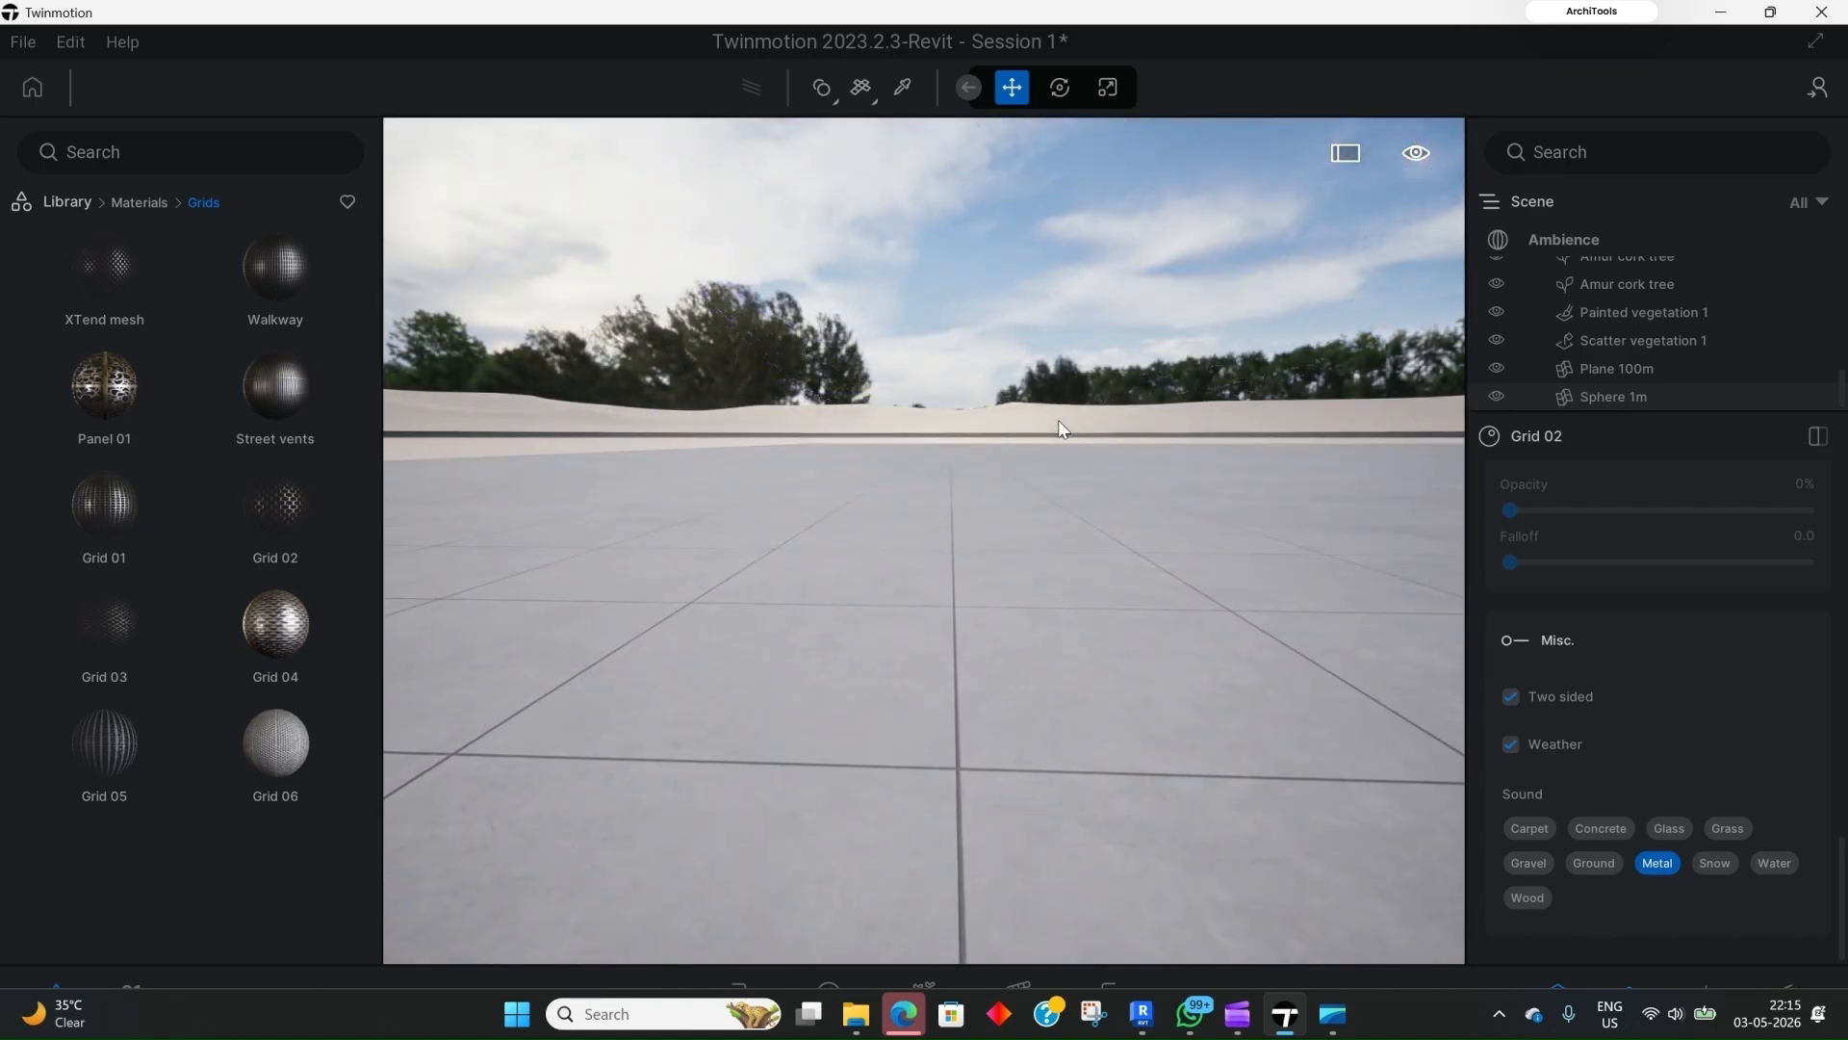
{"action": "key", "text": "f"}
{"action": "scroll", "coordinate": [950, 753], "scroll_direction": "up", "scroll_amount": 2}
{"action": "scroll", "coordinate": [962, 747], "scroll_direction": "down", "scroll_amount": 2}
{"action": "right_click_drag", "start_coordinate": [961, 747], "coordinate": [825, 681]}
{"action": "scroll", "coordinate": [990, 712], "scroll_direction": "up", "scroll_amount": 3}
{"action": "scroll", "coordinate": [993, 725], "scroll_direction": "down", "scroll_amount": 2}
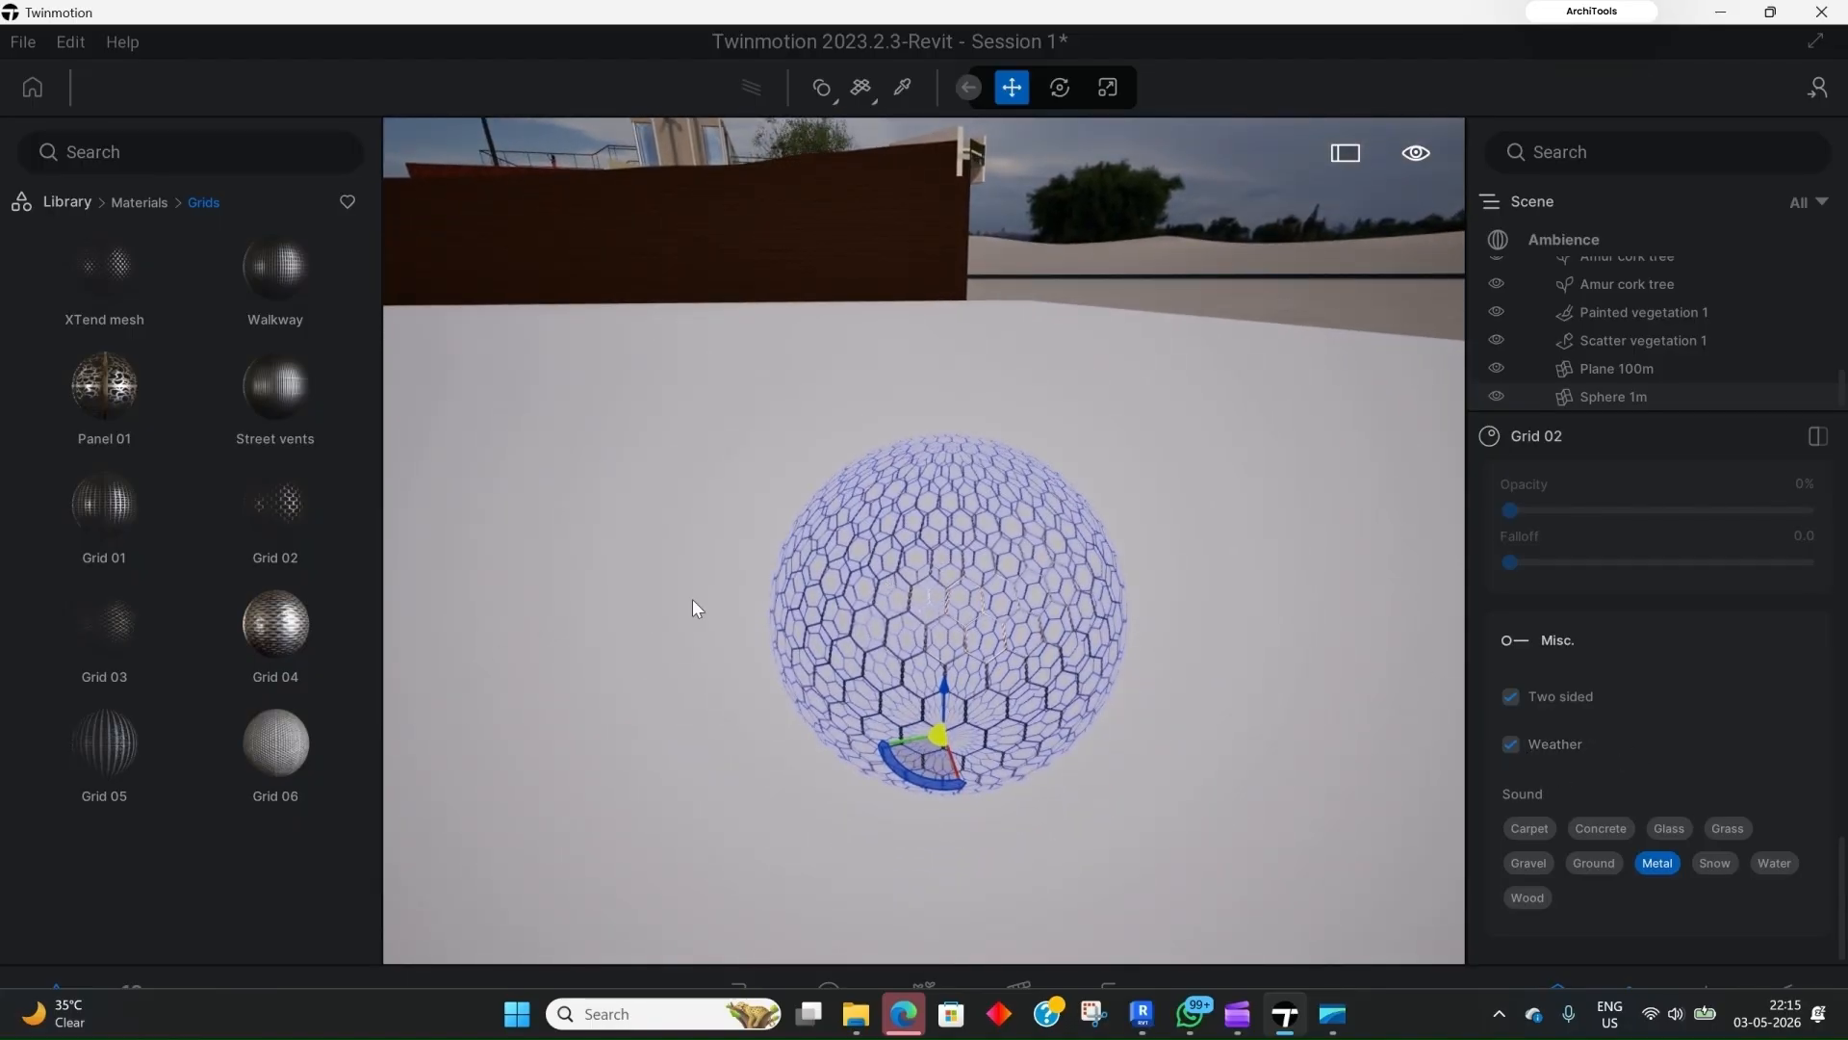
{"action": "scroll", "coordinate": [921, 626], "scroll_direction": "down", "scroll_amount": 2}
{"action": "scroll", "coordinate": [867, 616], "scroll_direction": "up", "scroll_amount": 4}
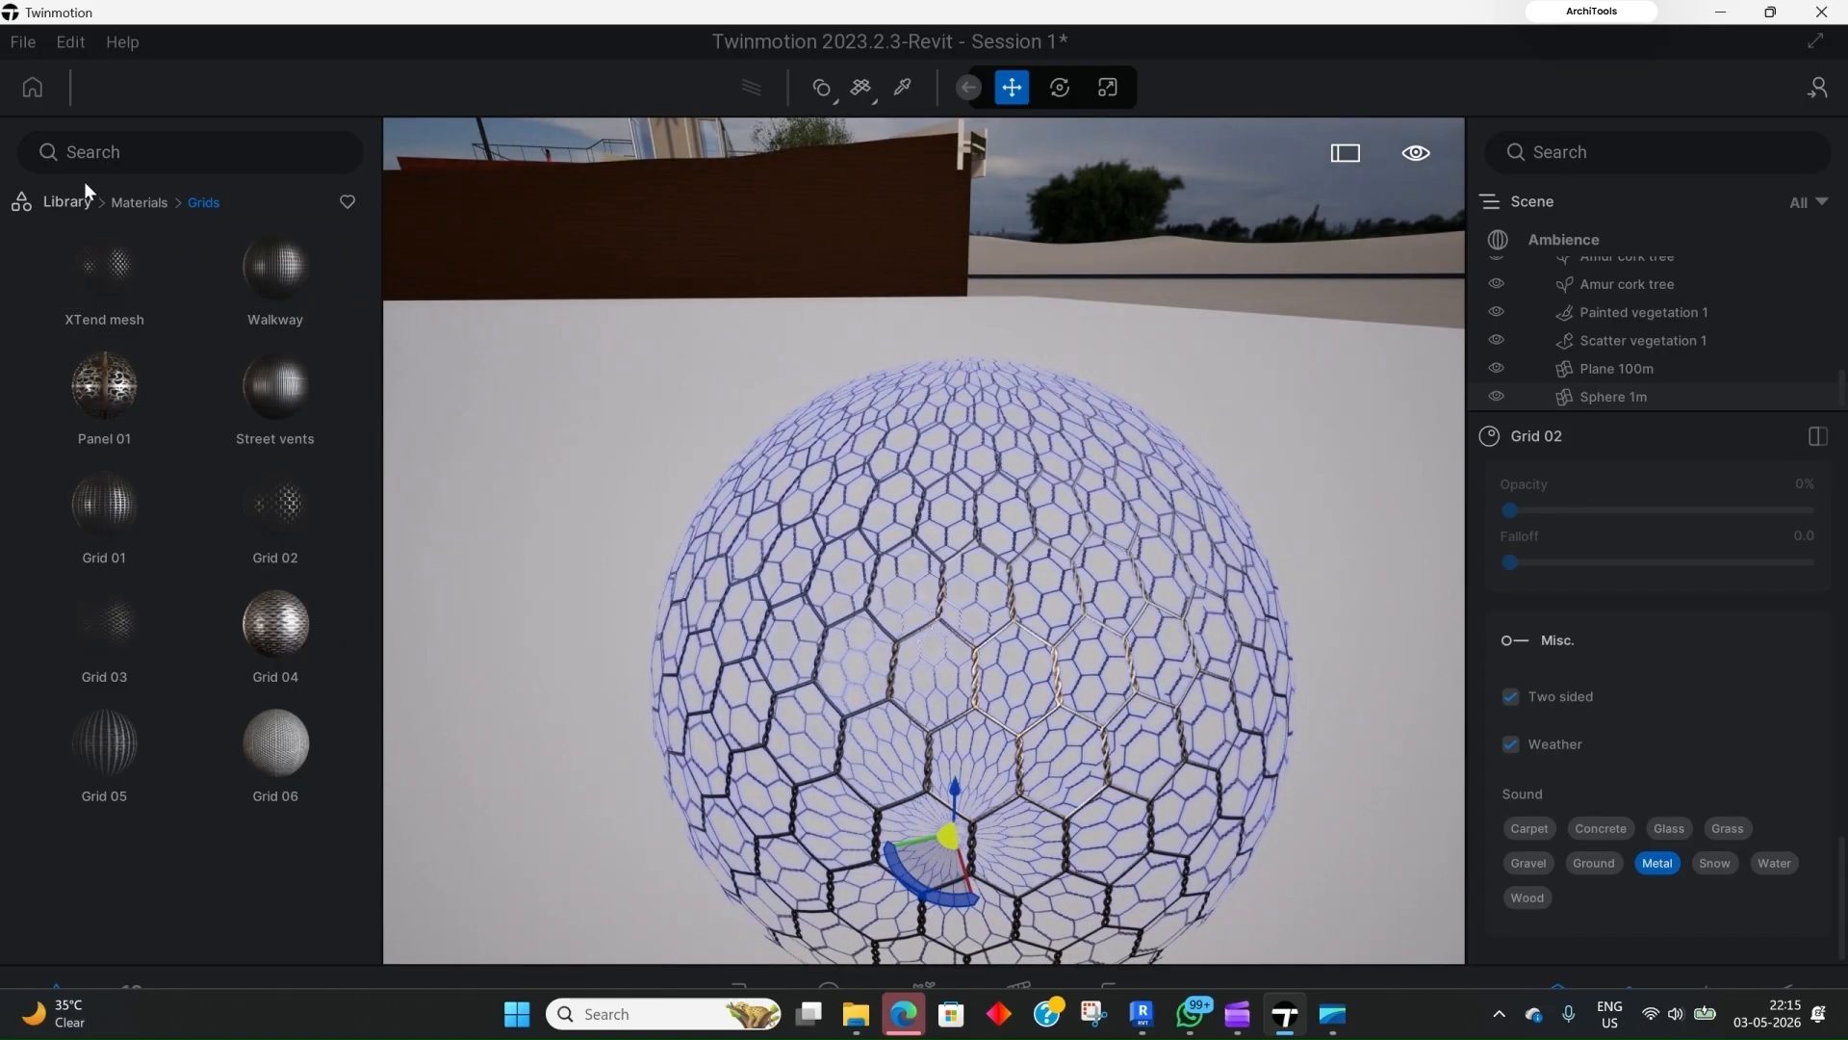
Step: Replace the sphere's material with Stacked stone 01 from the Stones materials library
{"action": "left_click", "coordinate": [125, 201]}
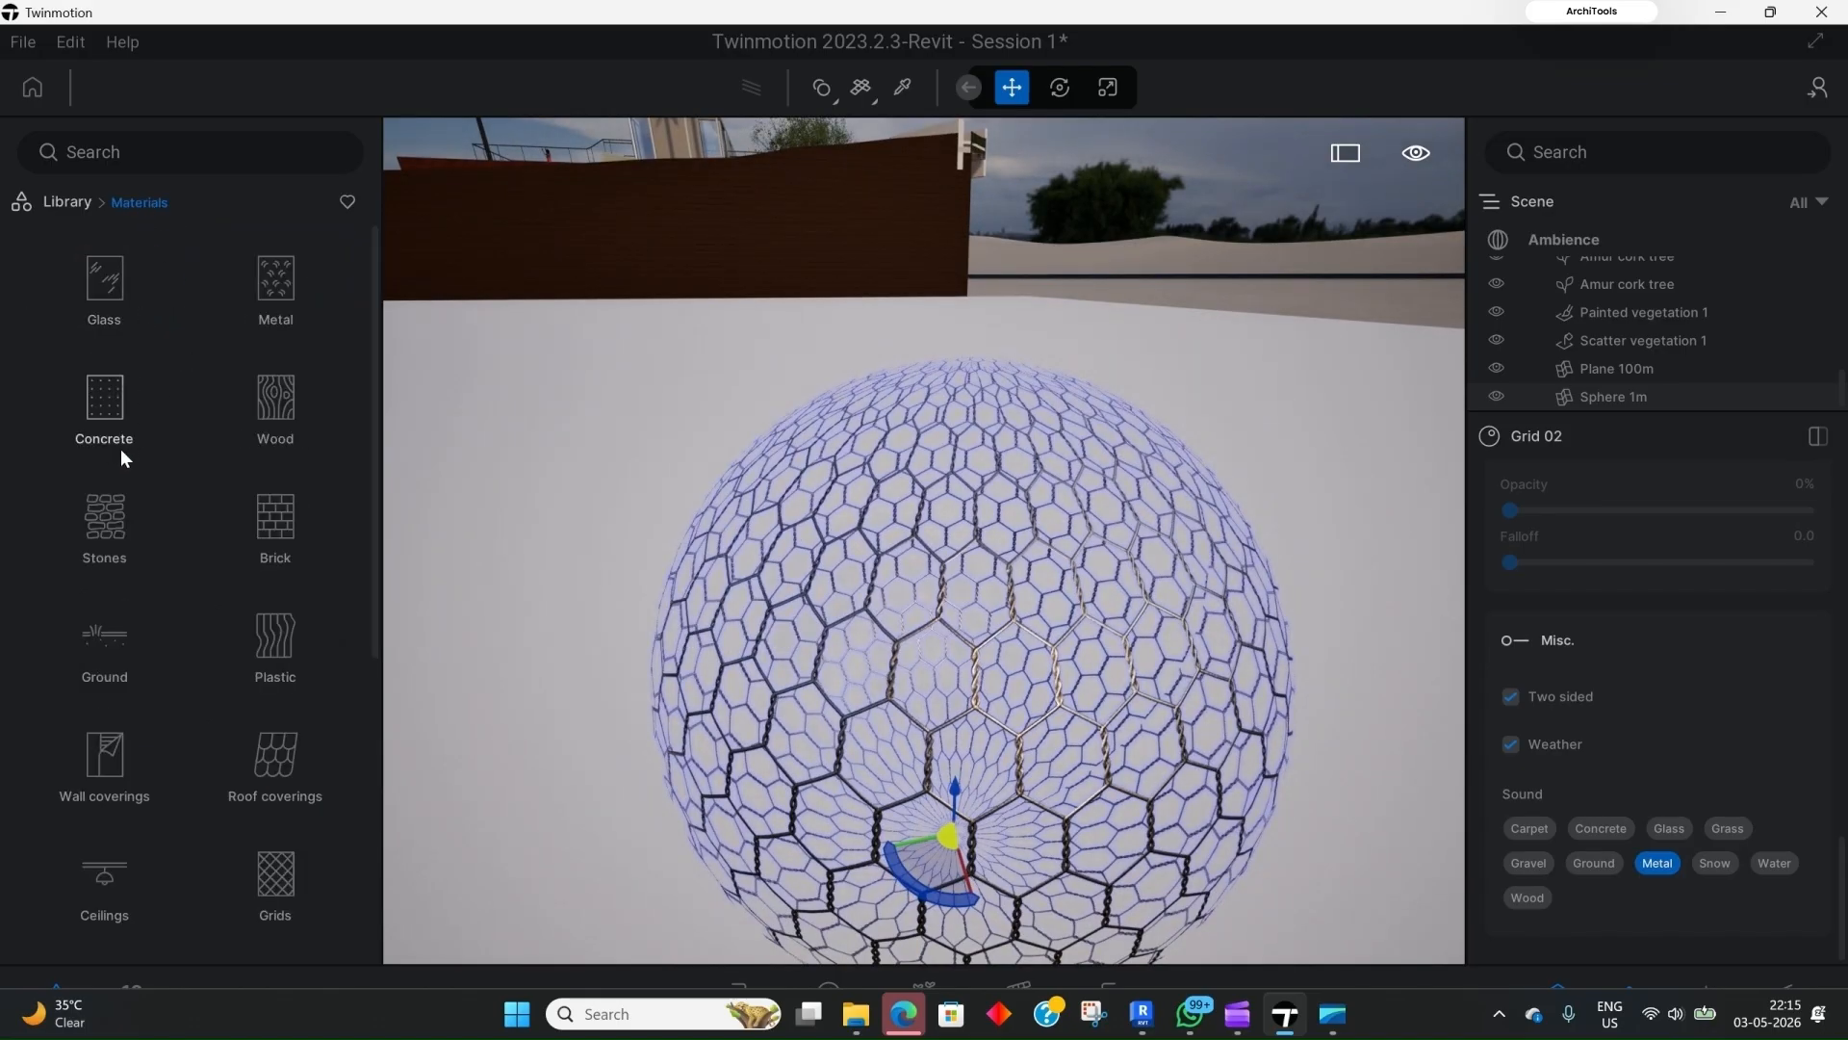
{"action": "left_click", "coordinate": [108, 406]}
{"action": "left_click", "coordinate": [134, 202]}
{"action": "left_click", "coordinate": [102, 563]}
{"action": "mouse_move", "coordinate": [291, 293]}
{"action": "left_click_drag", "start_coordinate": [275, 390], "coordinate": [920, 574]}
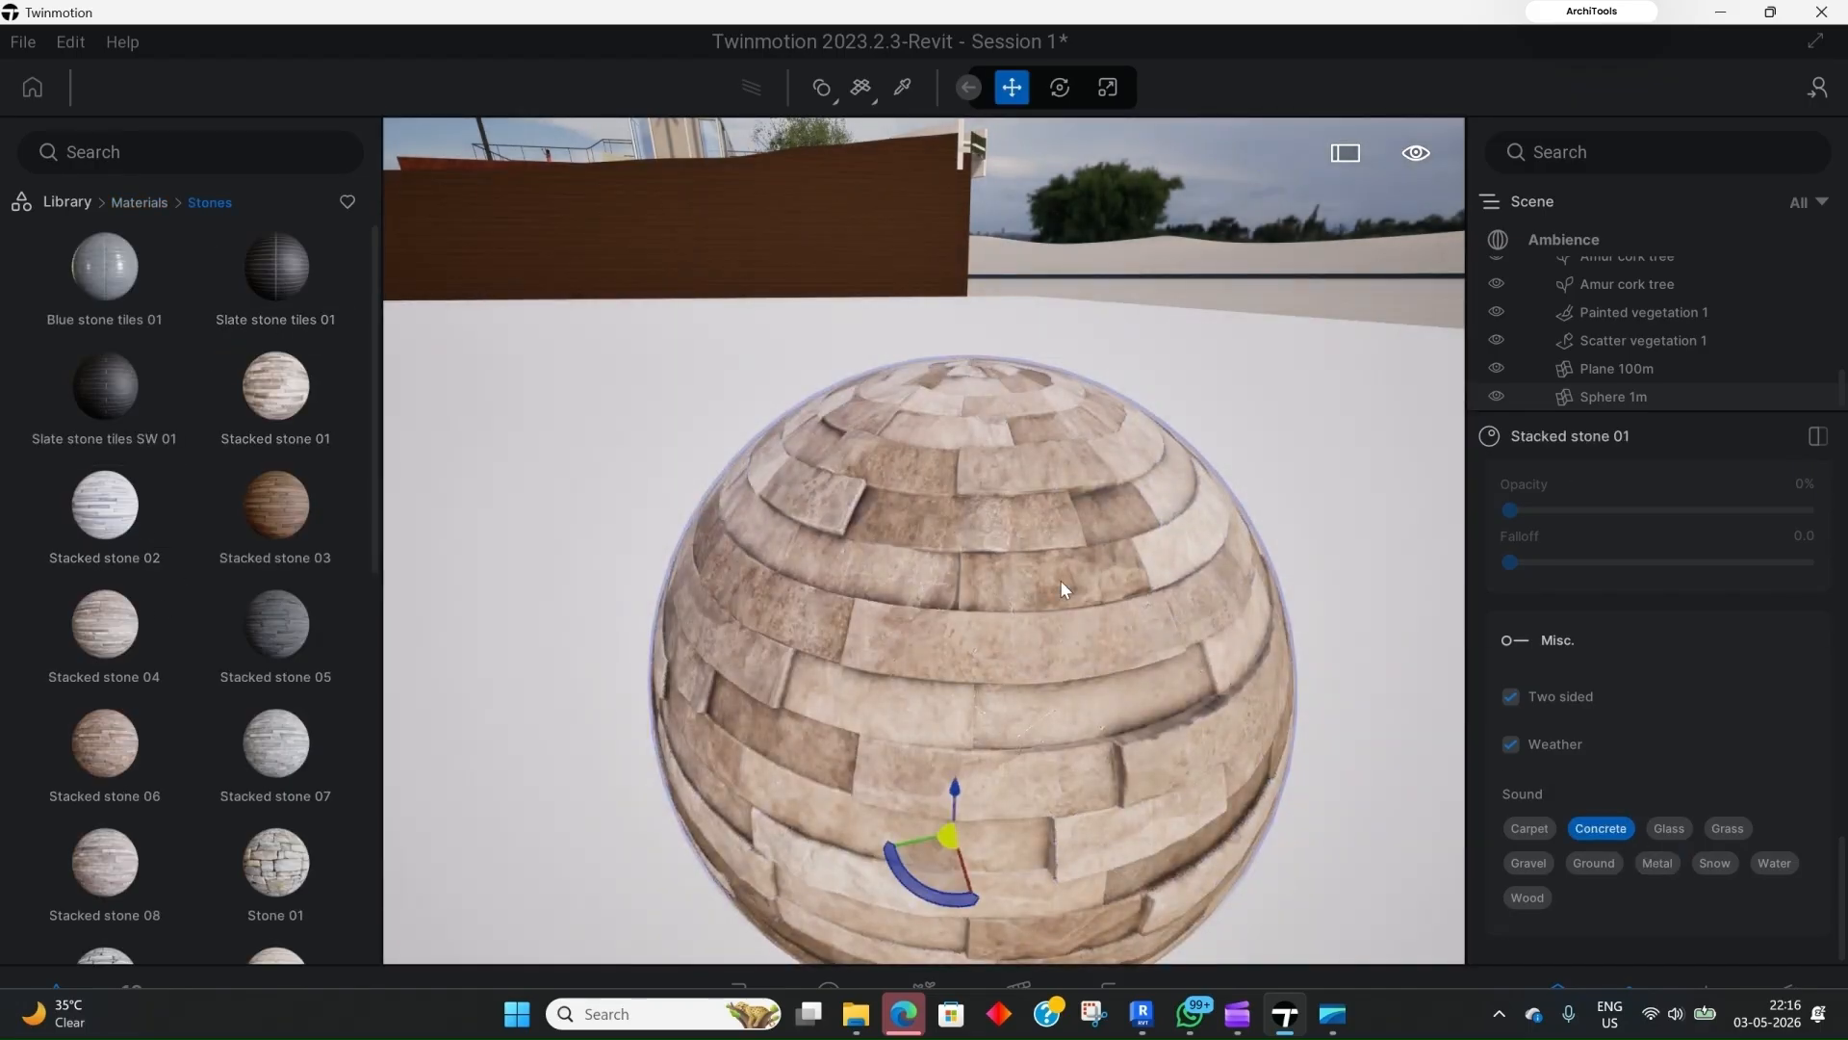
{"action": "right_click_drag", "start_coordinate": [1043, 568], "coordinate": [1079, 629]}
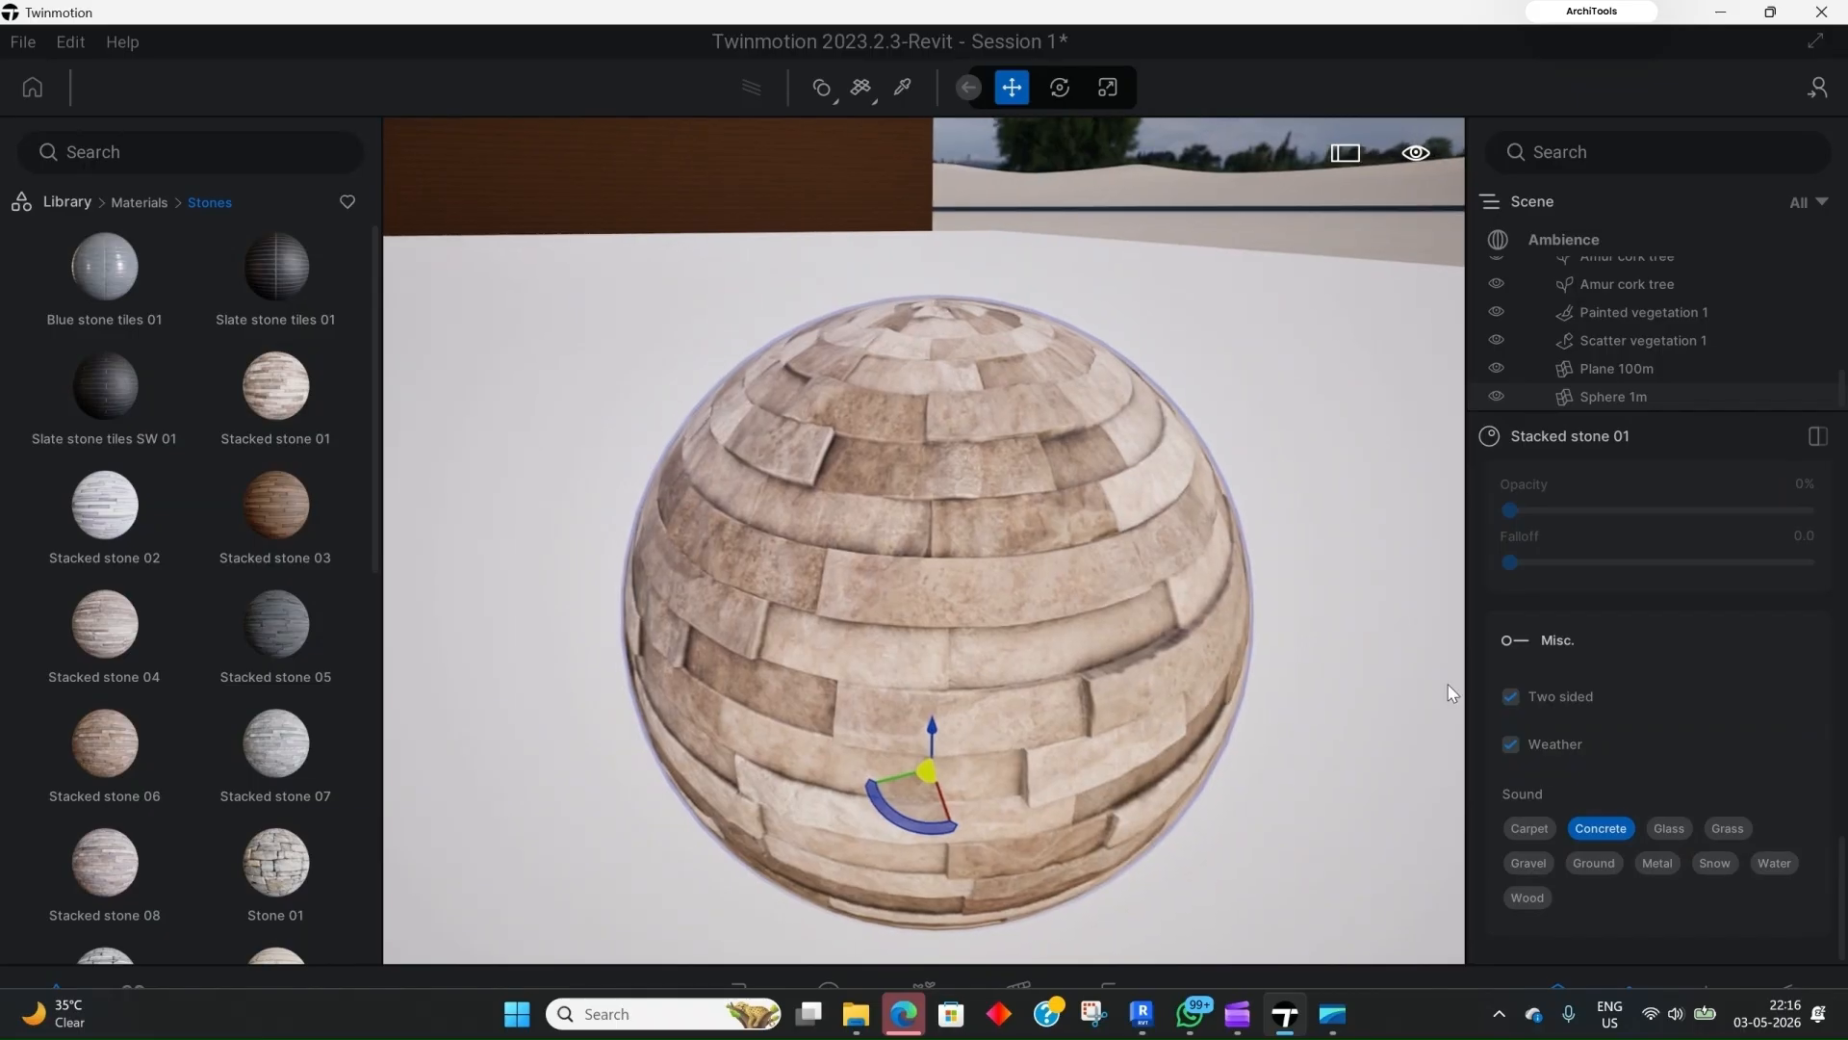
Step: Change the ambience weather from clear sun to rain, roughly midway along the weather range
{"action": "scroll", "coordinate": [1606, 539], "scroll_direction": "up", "scroll_amount": 5}
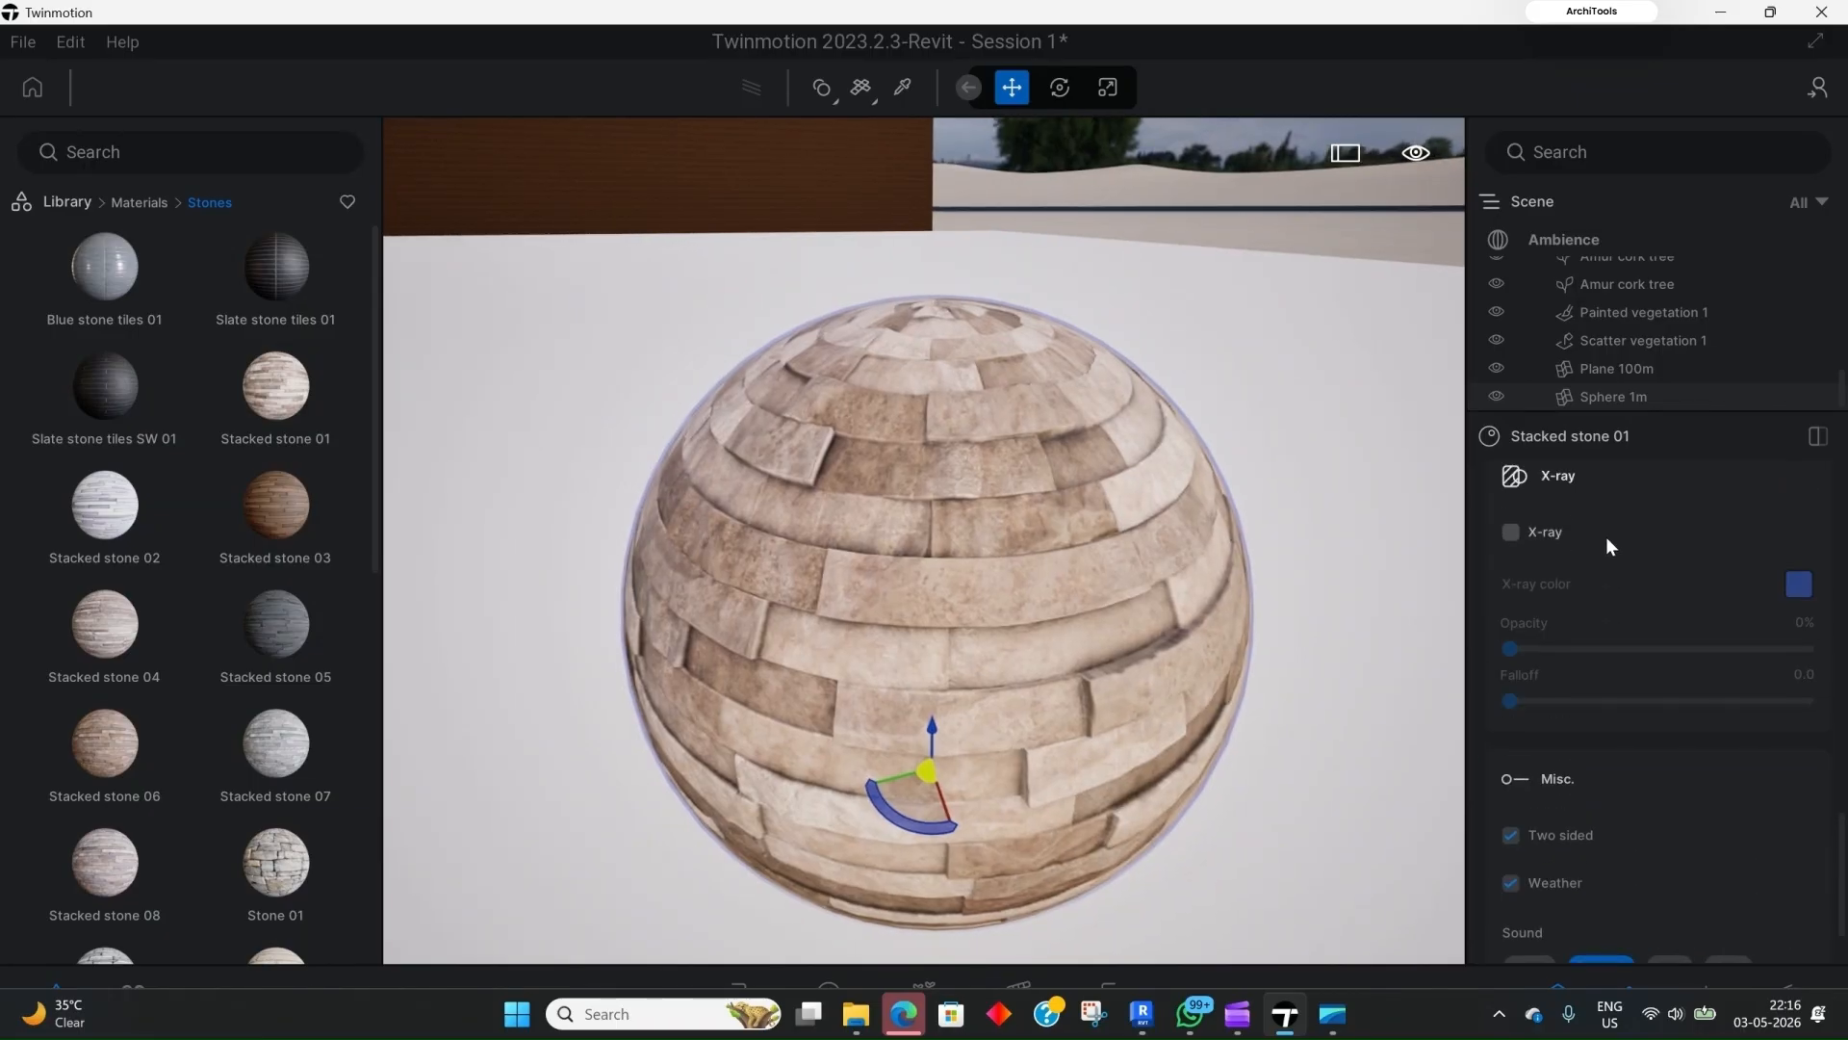
{"action": "scroll", "coordinate": [1565, 673], "scroll_direction": "up", "scroll_amount": 3}
{"action": "scroll", "coordinate": [961, 583], "scroll_direction": "down", "scroll_amount": 3}
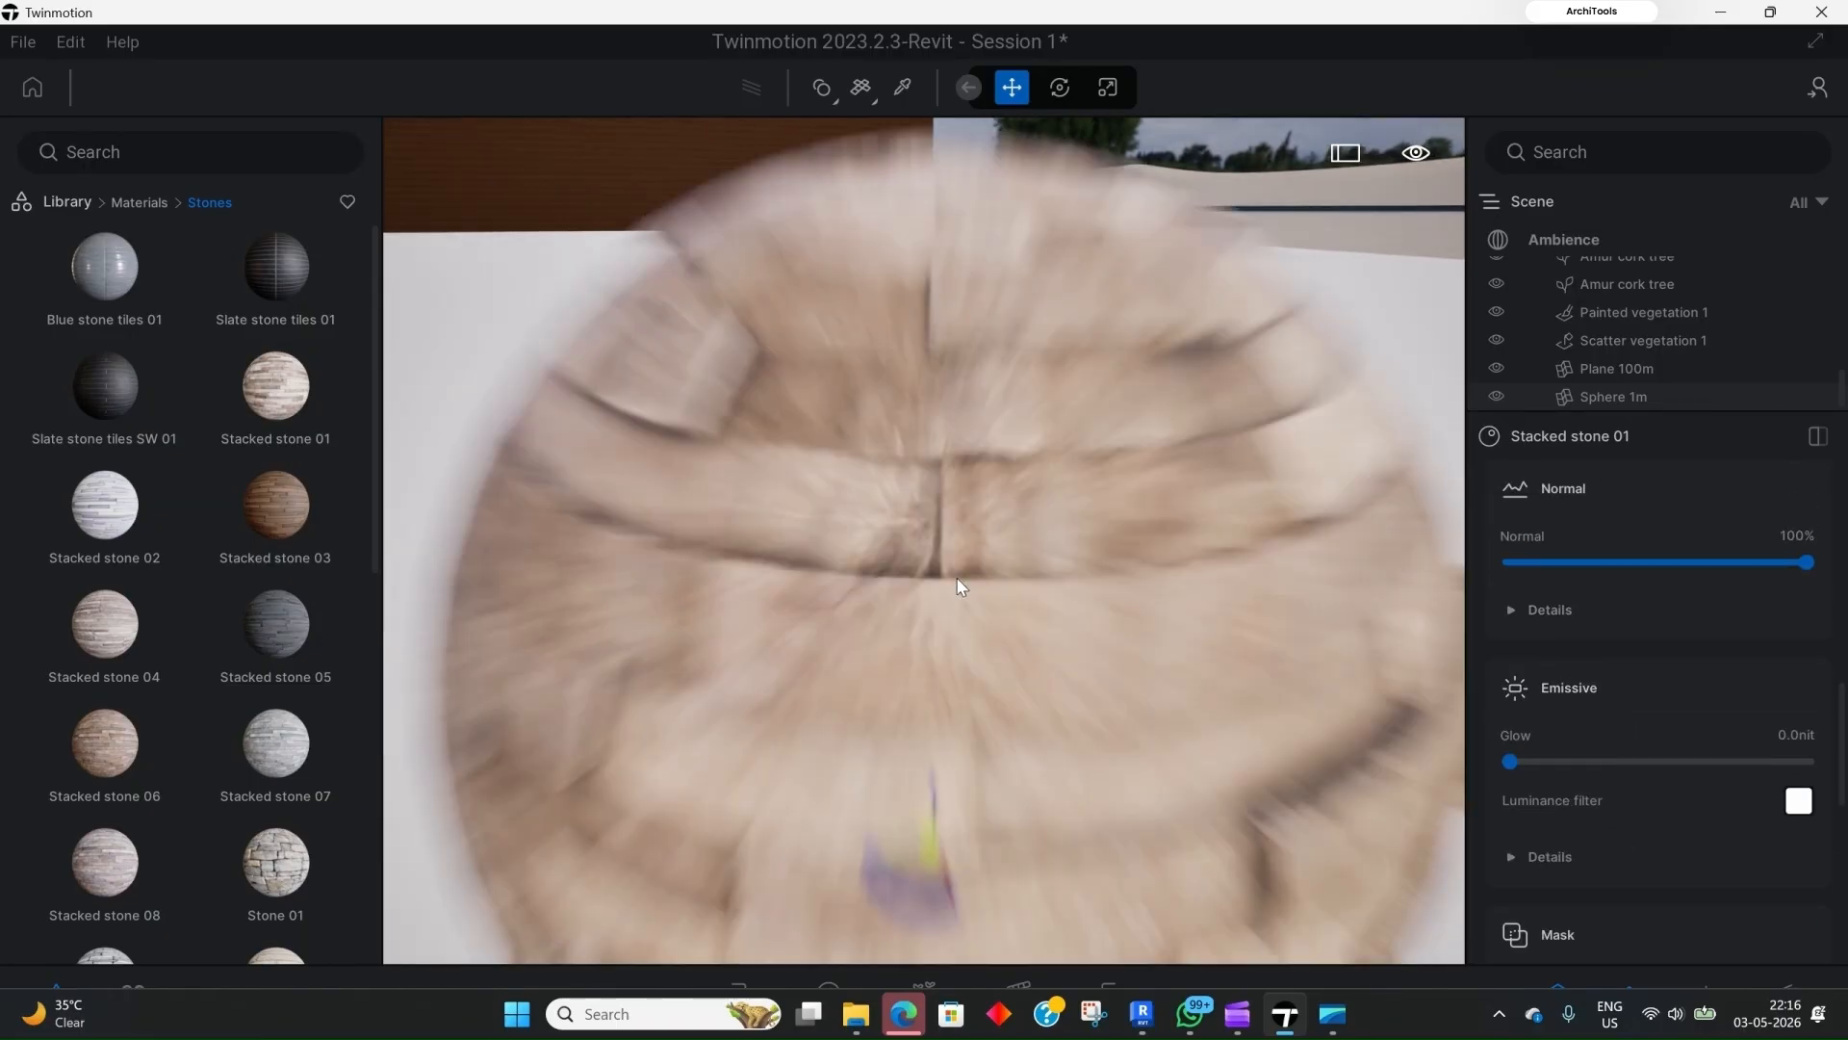
{"action": "scroll", "coordinate": [1003, 536], "scroll_direction": "up", "scroll_amount": 3}
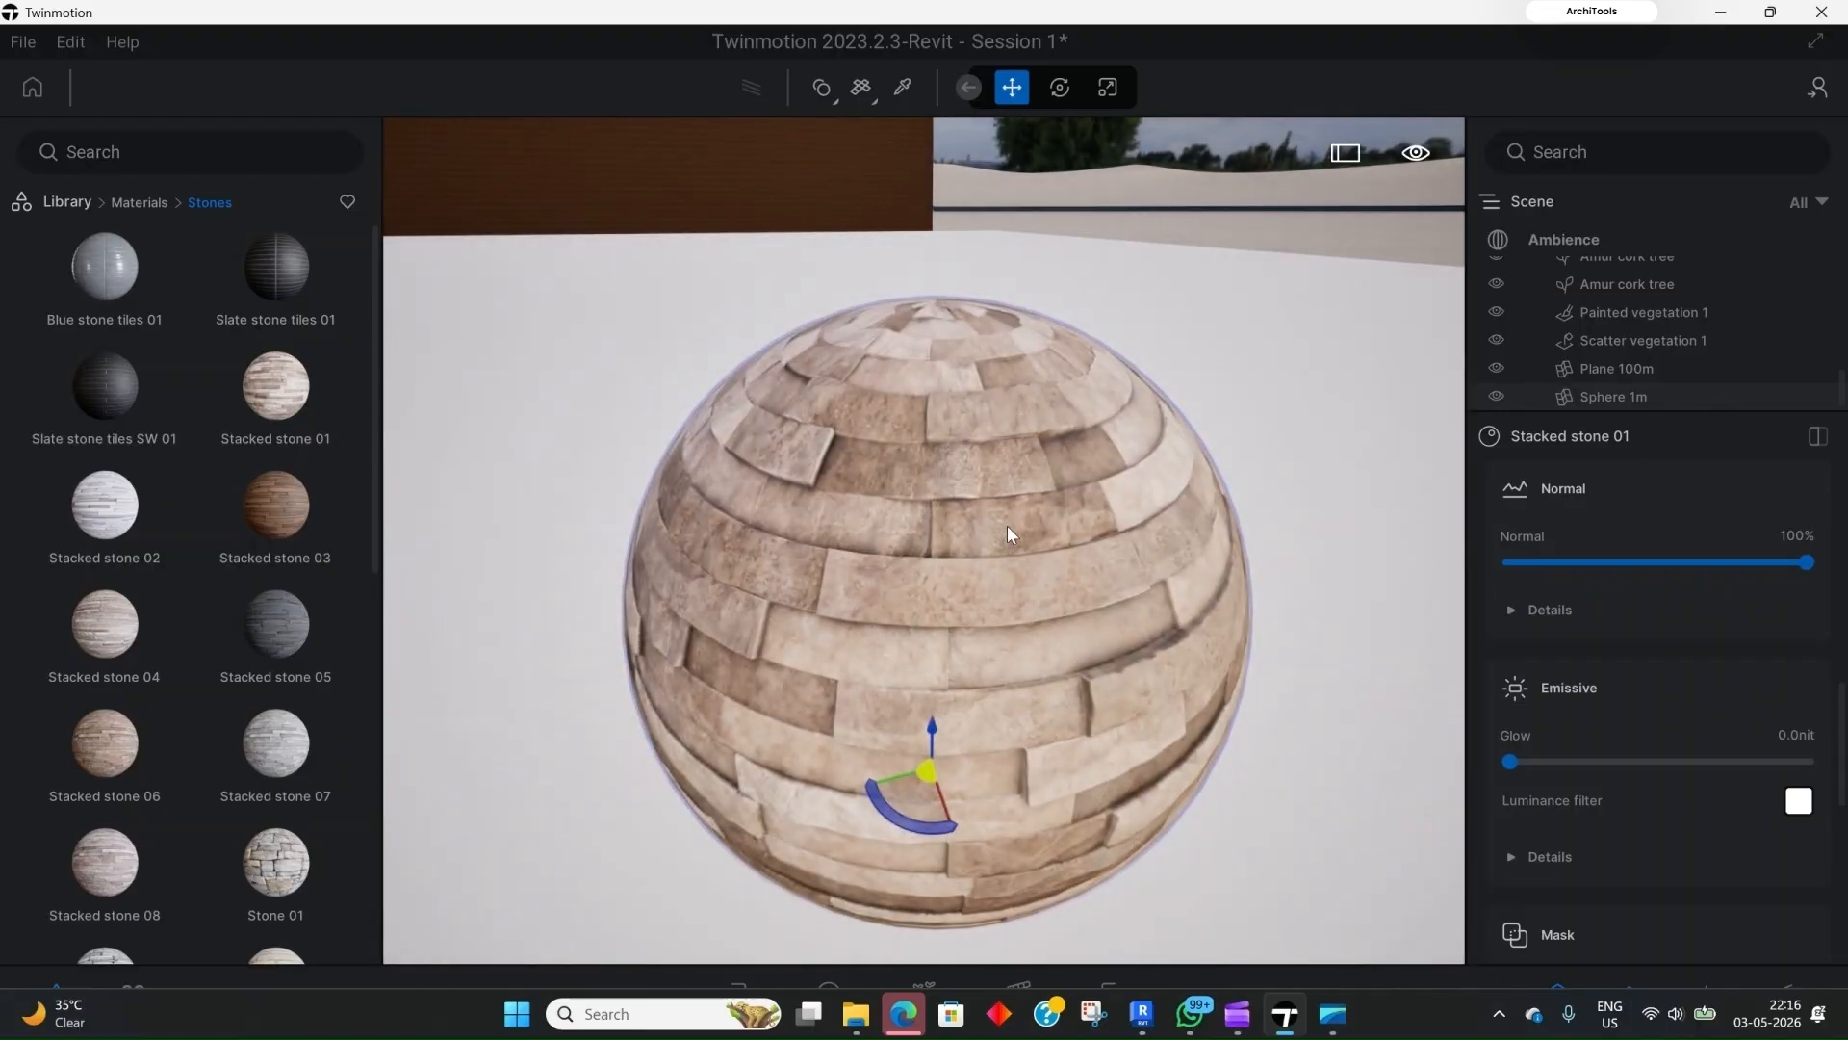
{"action": "scroll", "coordinate": [1642, 660], "scroll_direction": "up", "scroll_amount": 4}
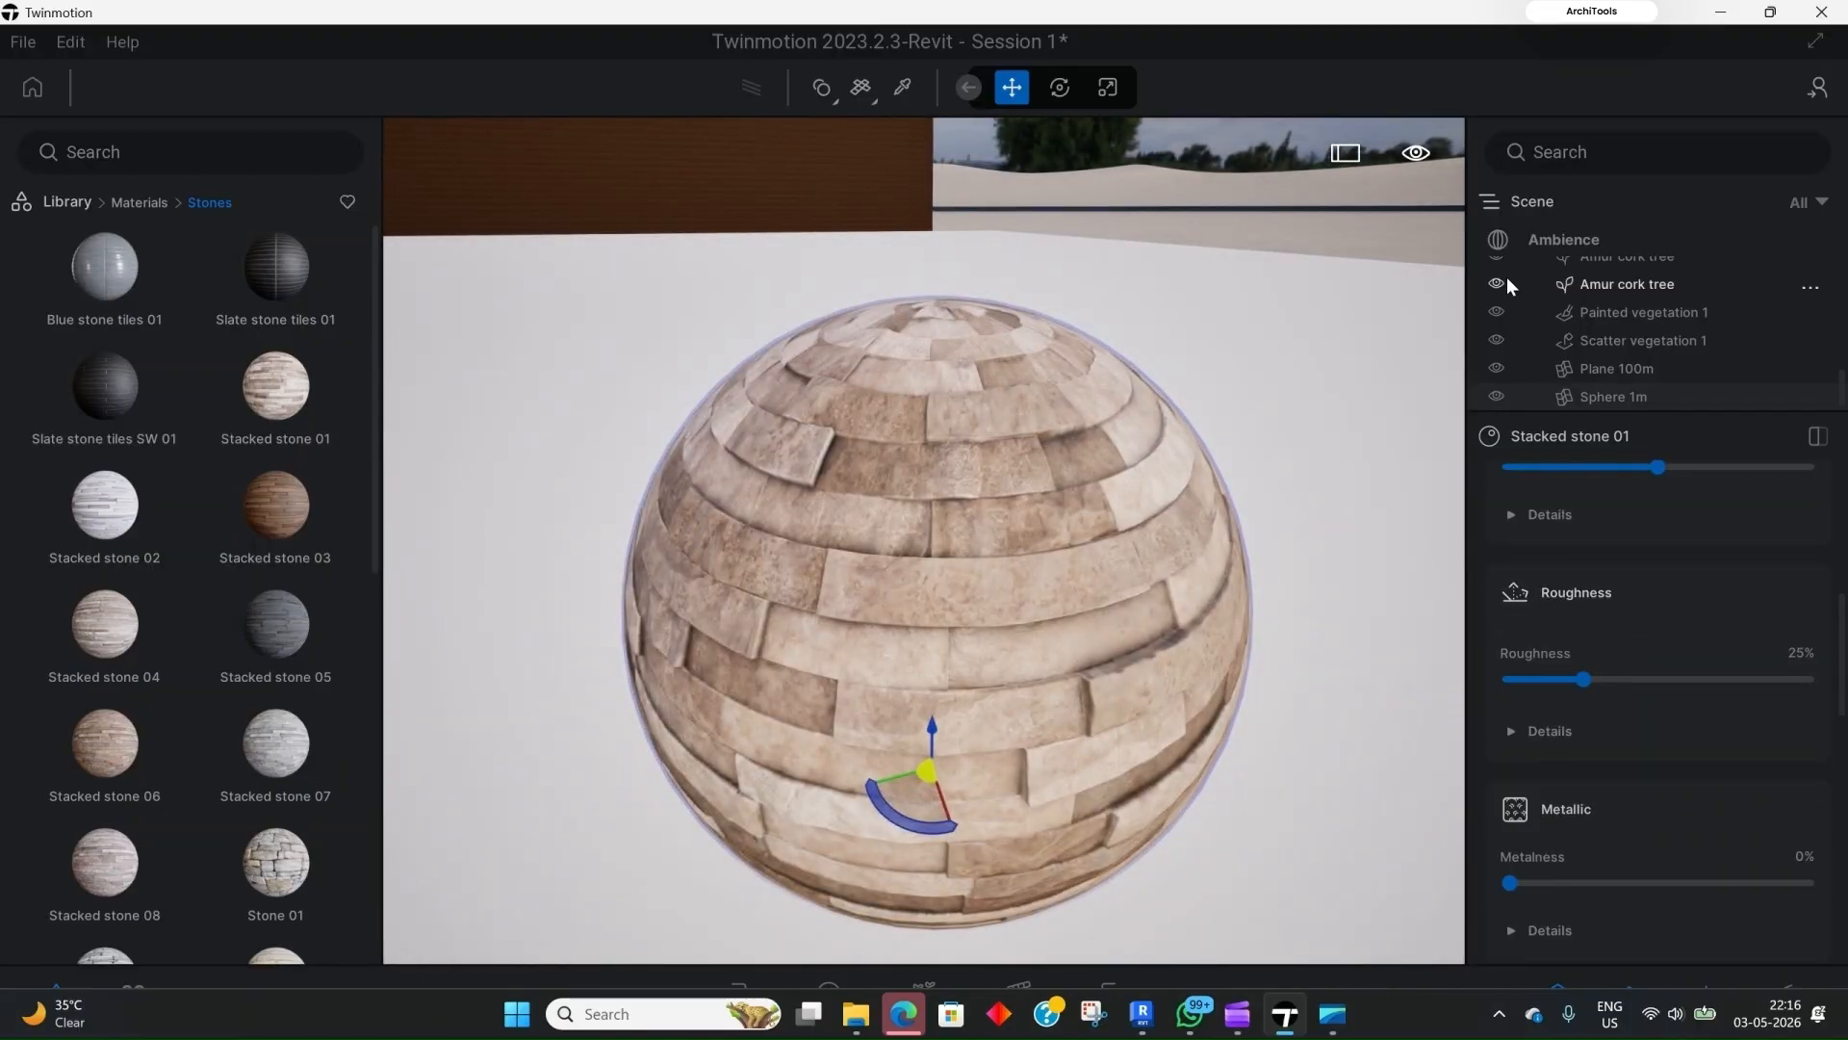
{"action": "left_click", "coordinate": [1543, 236]}
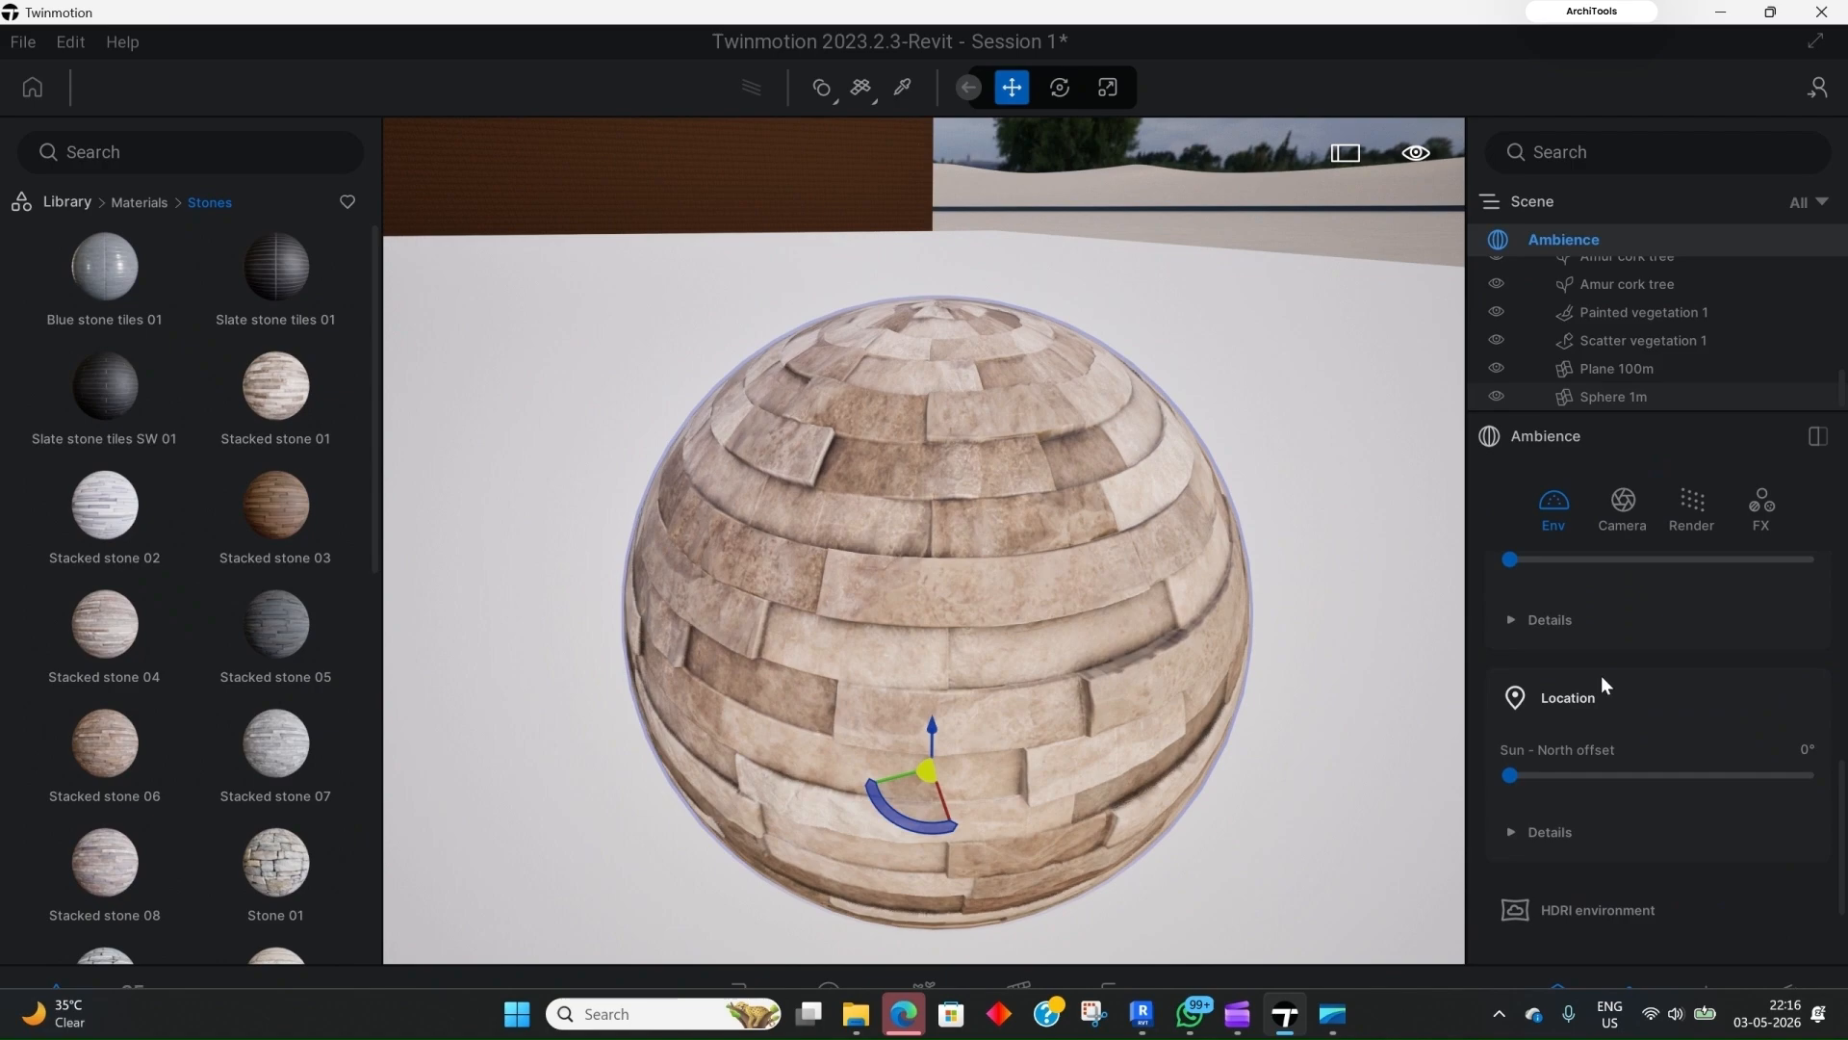
{"action": "scroll", "coordinate": [1614, 708], "scroll_direction": "down", "scroll_amount": 3}
{"action": "scroll", "coordinate": [1609, 824], "scroll_direction": "up", "scroll_amount": 3}
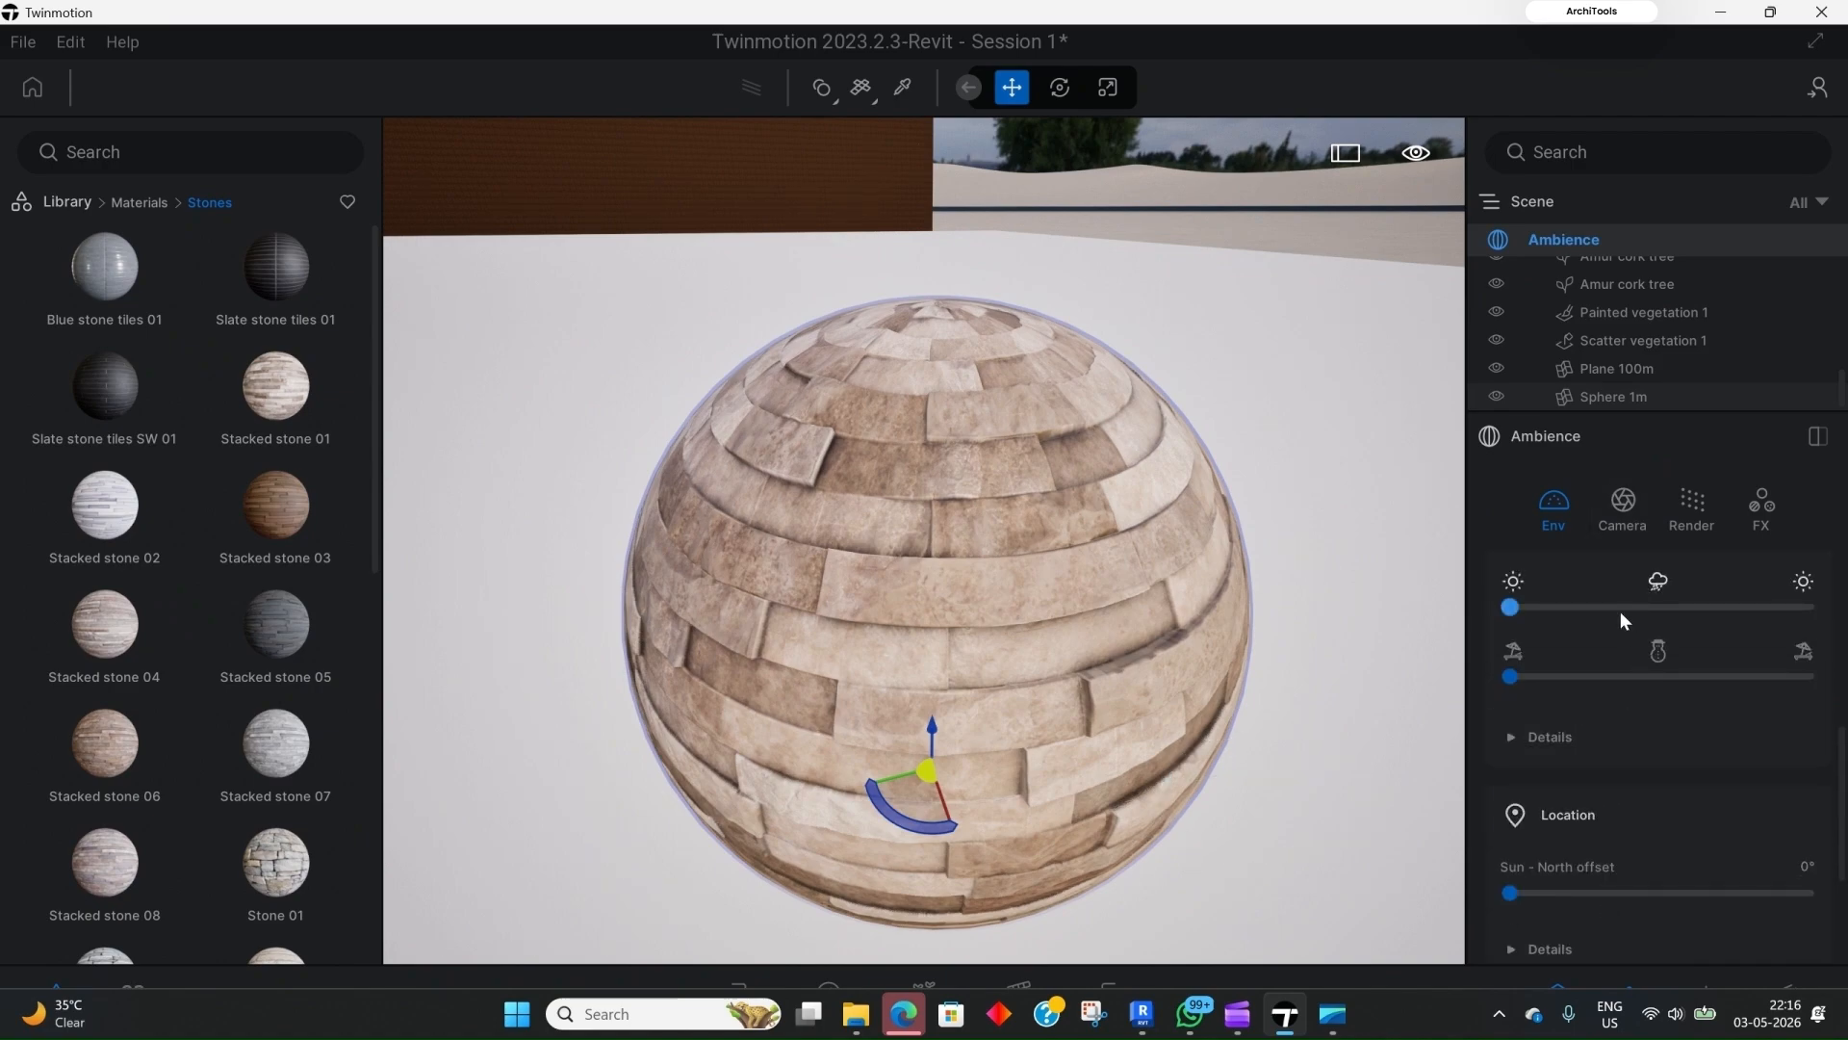
{"action": "left_click", "coordinate": [1644, 607]}
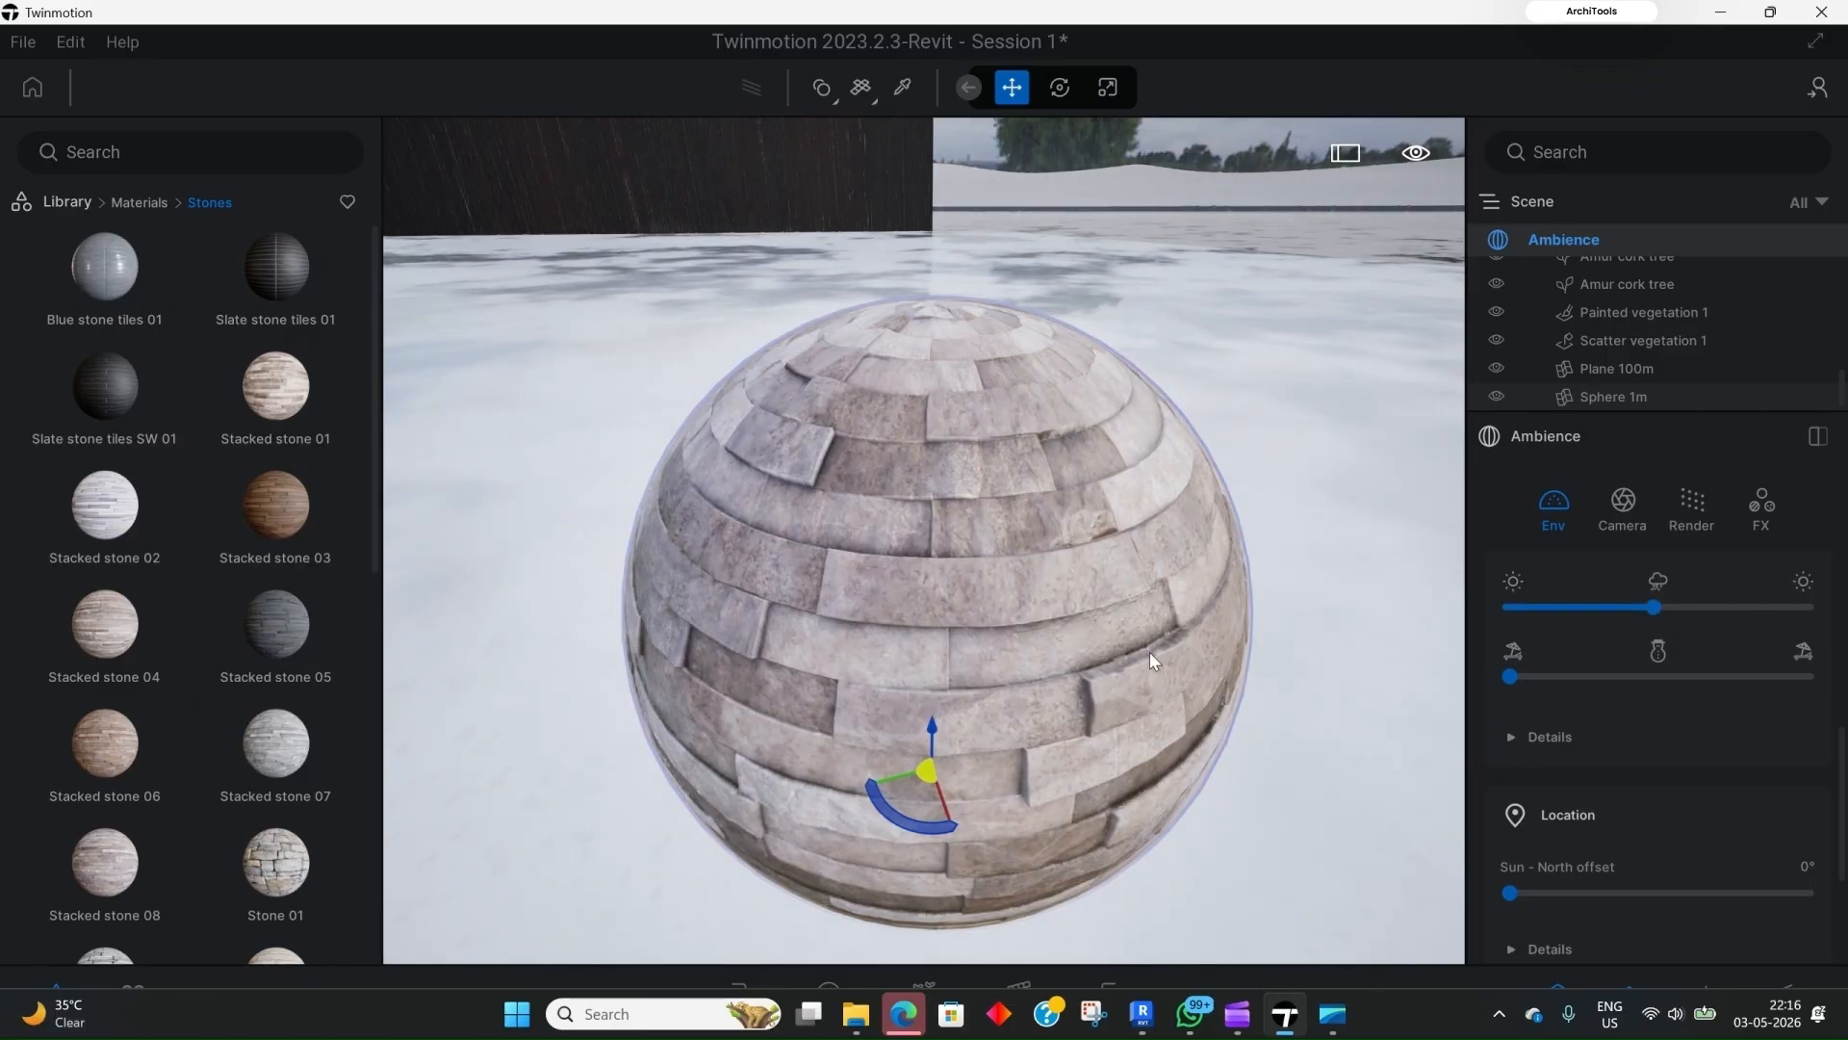
Step: Set the navigation speed to Handle speed 2 and inspect the sphere's stone surface in the rain up close
{"action": "scroll", "coordinate": [899, 450], "scroll_direction": "up", "scroll_amount": 5}
{"action": "scroll", "coordinate": [898, 448], "scroll_direction": "down", "scroll_amount": 5}
{"action": "scroll", "coordinate": [956, 528], "scroll_direction": "up", "scroll_amount": 5}
{"action": "scroll", "coordinate": [1007, 536], "scroll_direction": "down", "scroll_amount": 5}
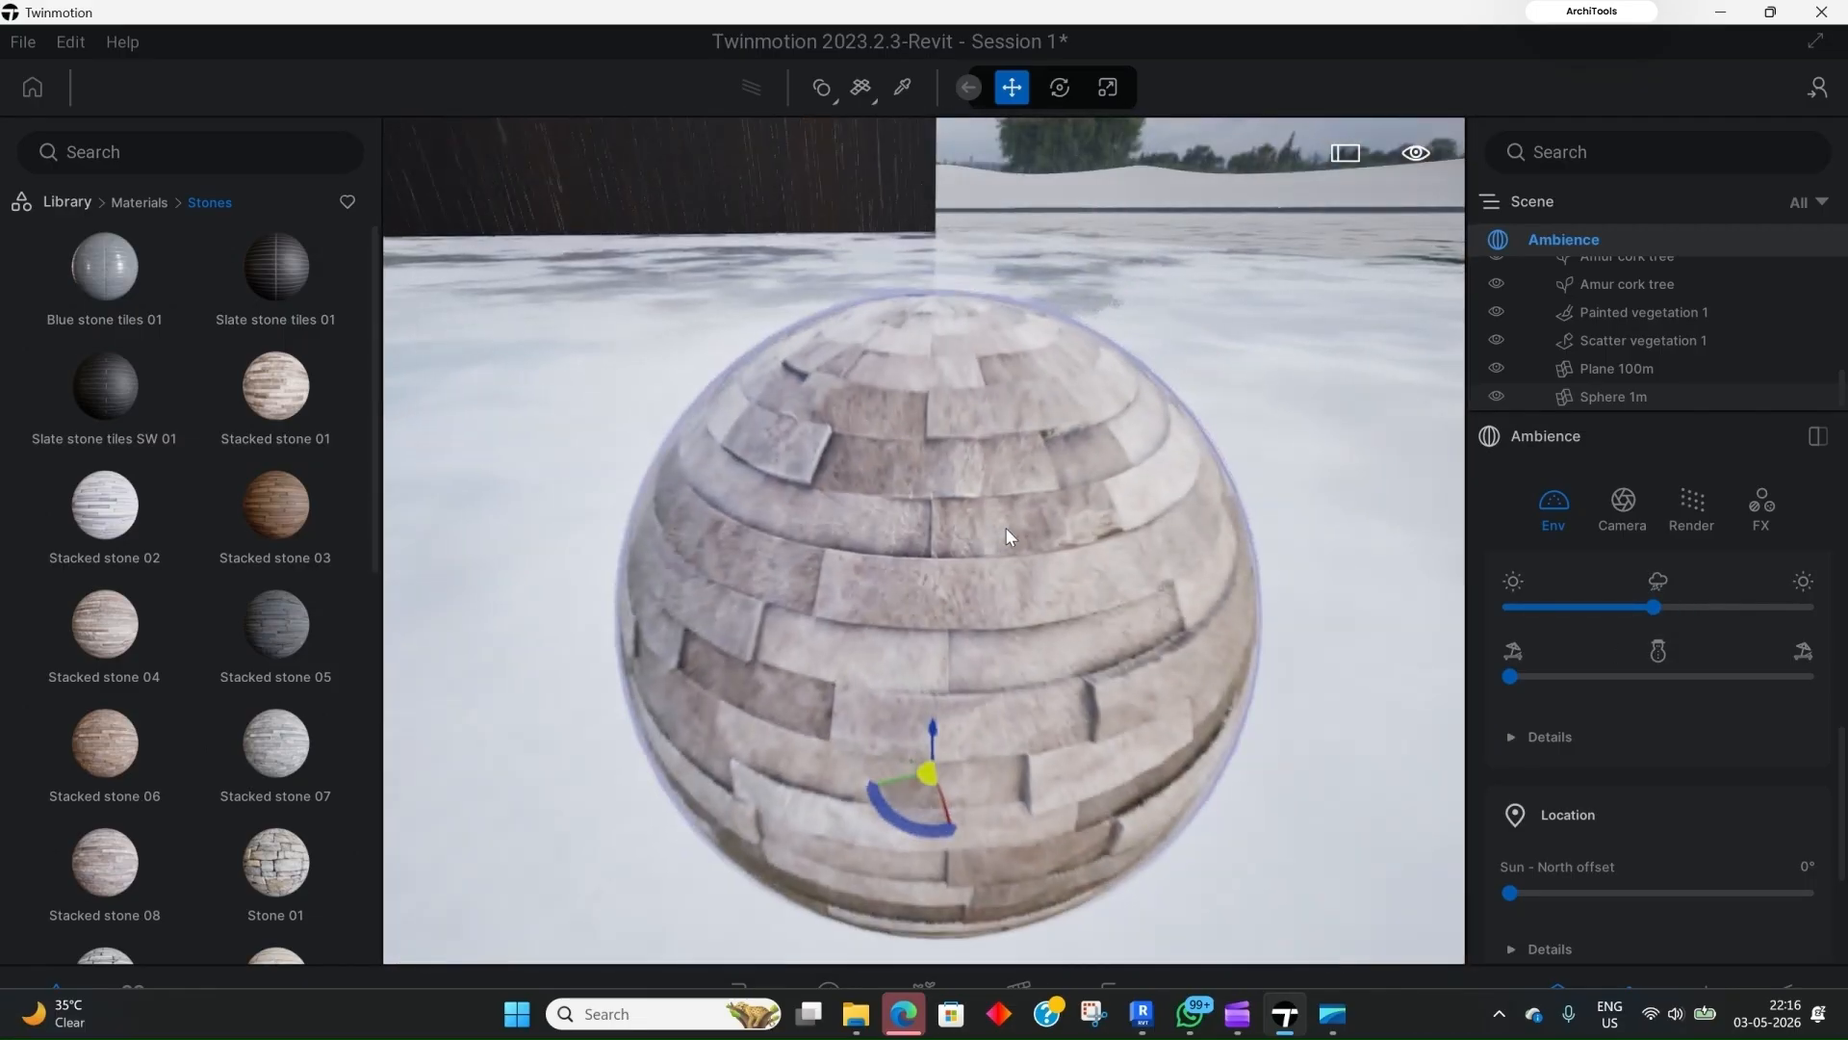
{"action": "right_click_drag", "start_coordinate": [1006, 535], "coordinate": [936, 521]}
{"action": "left_click", "coordinate": [1415, 159]}
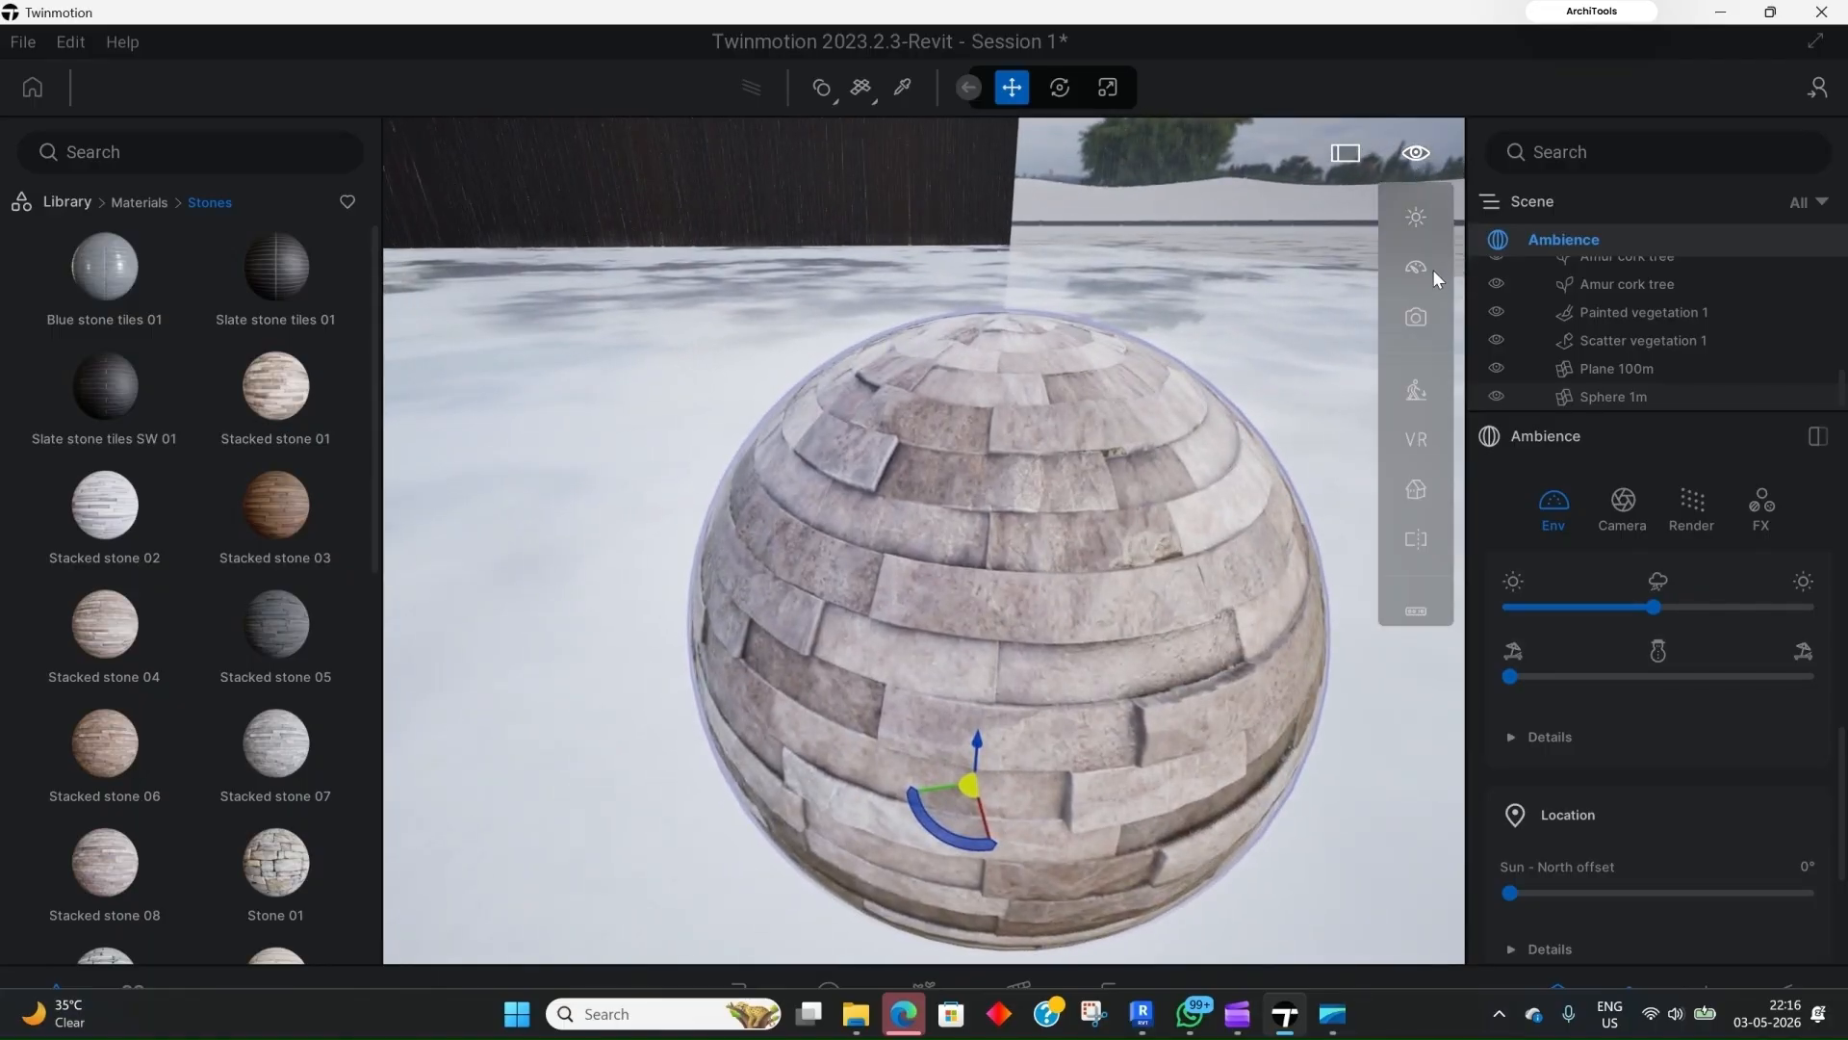
{"action": "left_click", "coordinate": [1417, 270]}
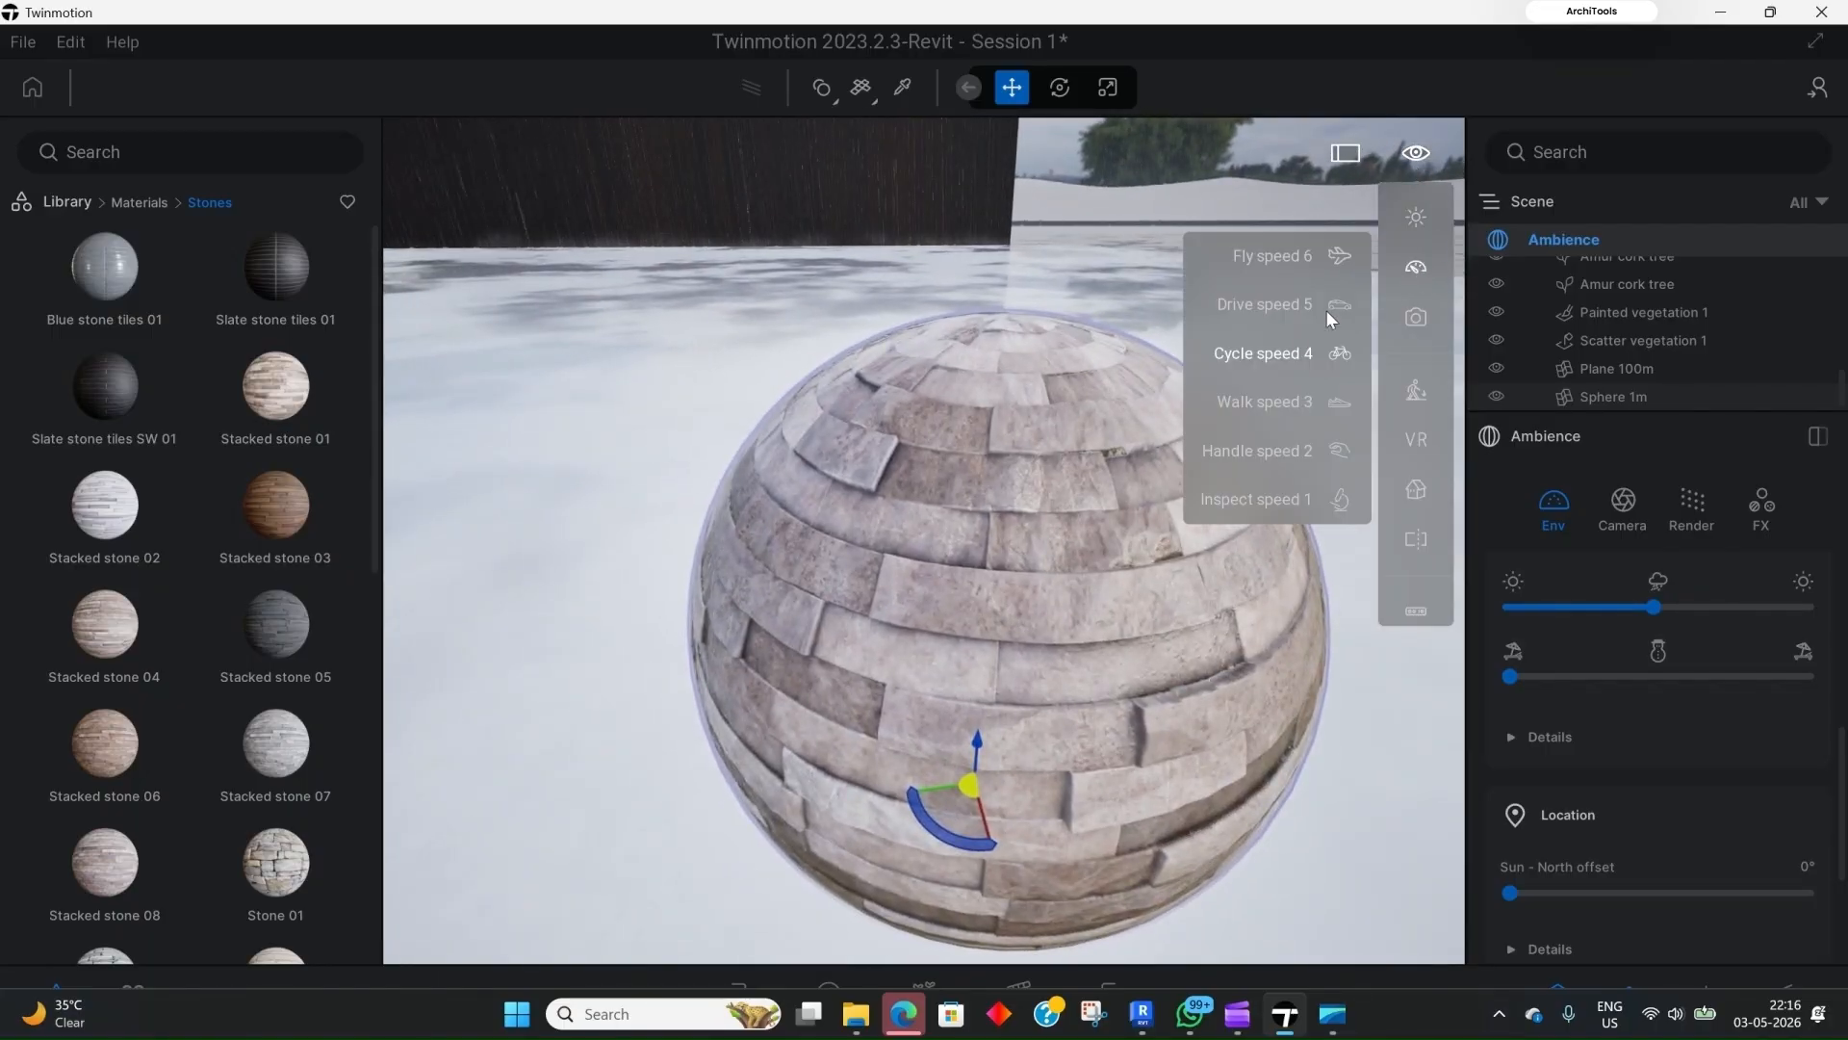
{"action": "left_click", "coordinate": [1274, 460]}
{"action": "scroll", "coordinate": [1066, 593], "scroll_direction": "up", "scroll_amount": 3}
{"action": "scroll", "coordinate": [1088, 564], "scroll_direction": "up", "scroll_amount": 3}
{"action": "middle_click_drag", "start_coordinate": [1112, 558], "coordinate": [1105, 551]}
{"action": "scroll", "coordinate": [1025, 556], "scroll_direction": "down", "scroll_amount": 1}
{"action": "mouse_move", "coordinate": [949, 579]}
{"action": "right_mouse_down"}
{"action": "mouse_move", "coordinate": [1003, 533]}
{"action": "mouse_move", "coordinate": [938, 593]}
{"action": "right_mouse_up"}
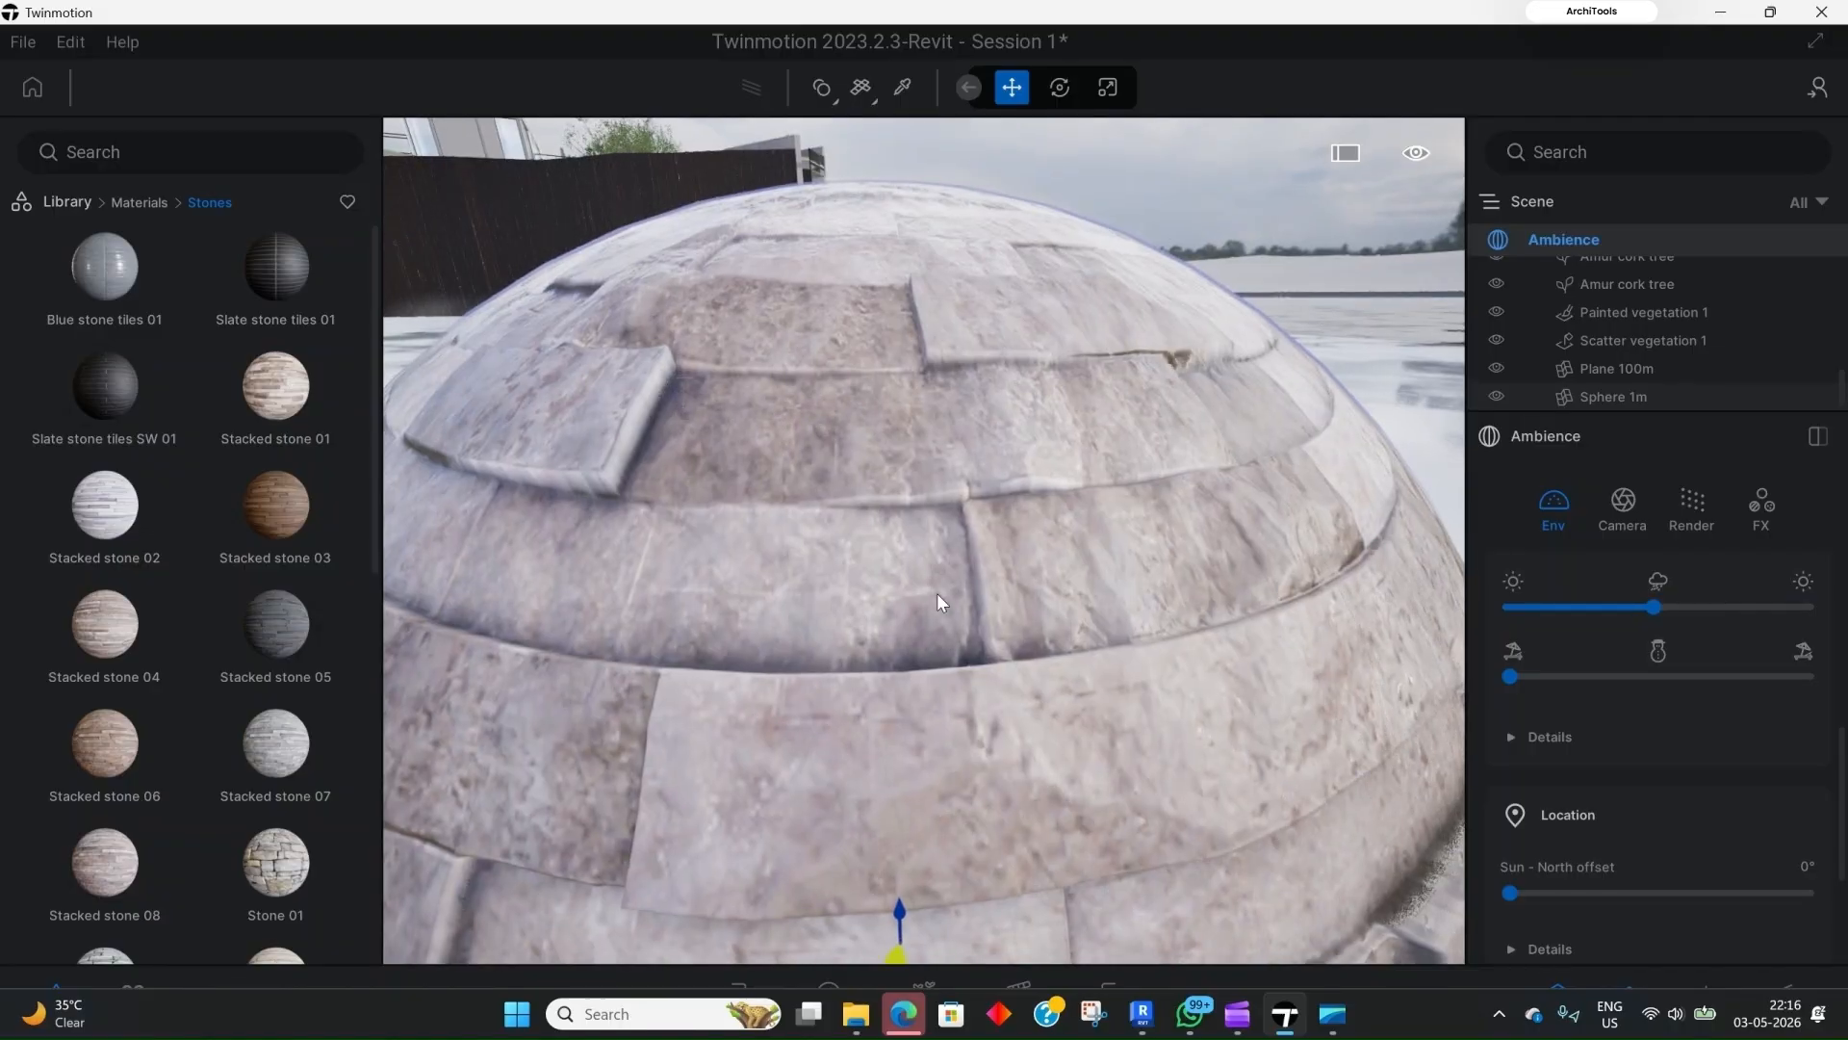
{"action": "scroll", "coordinate": [854, 590], "scroll_direction": "down", "scroll_amount": 1}
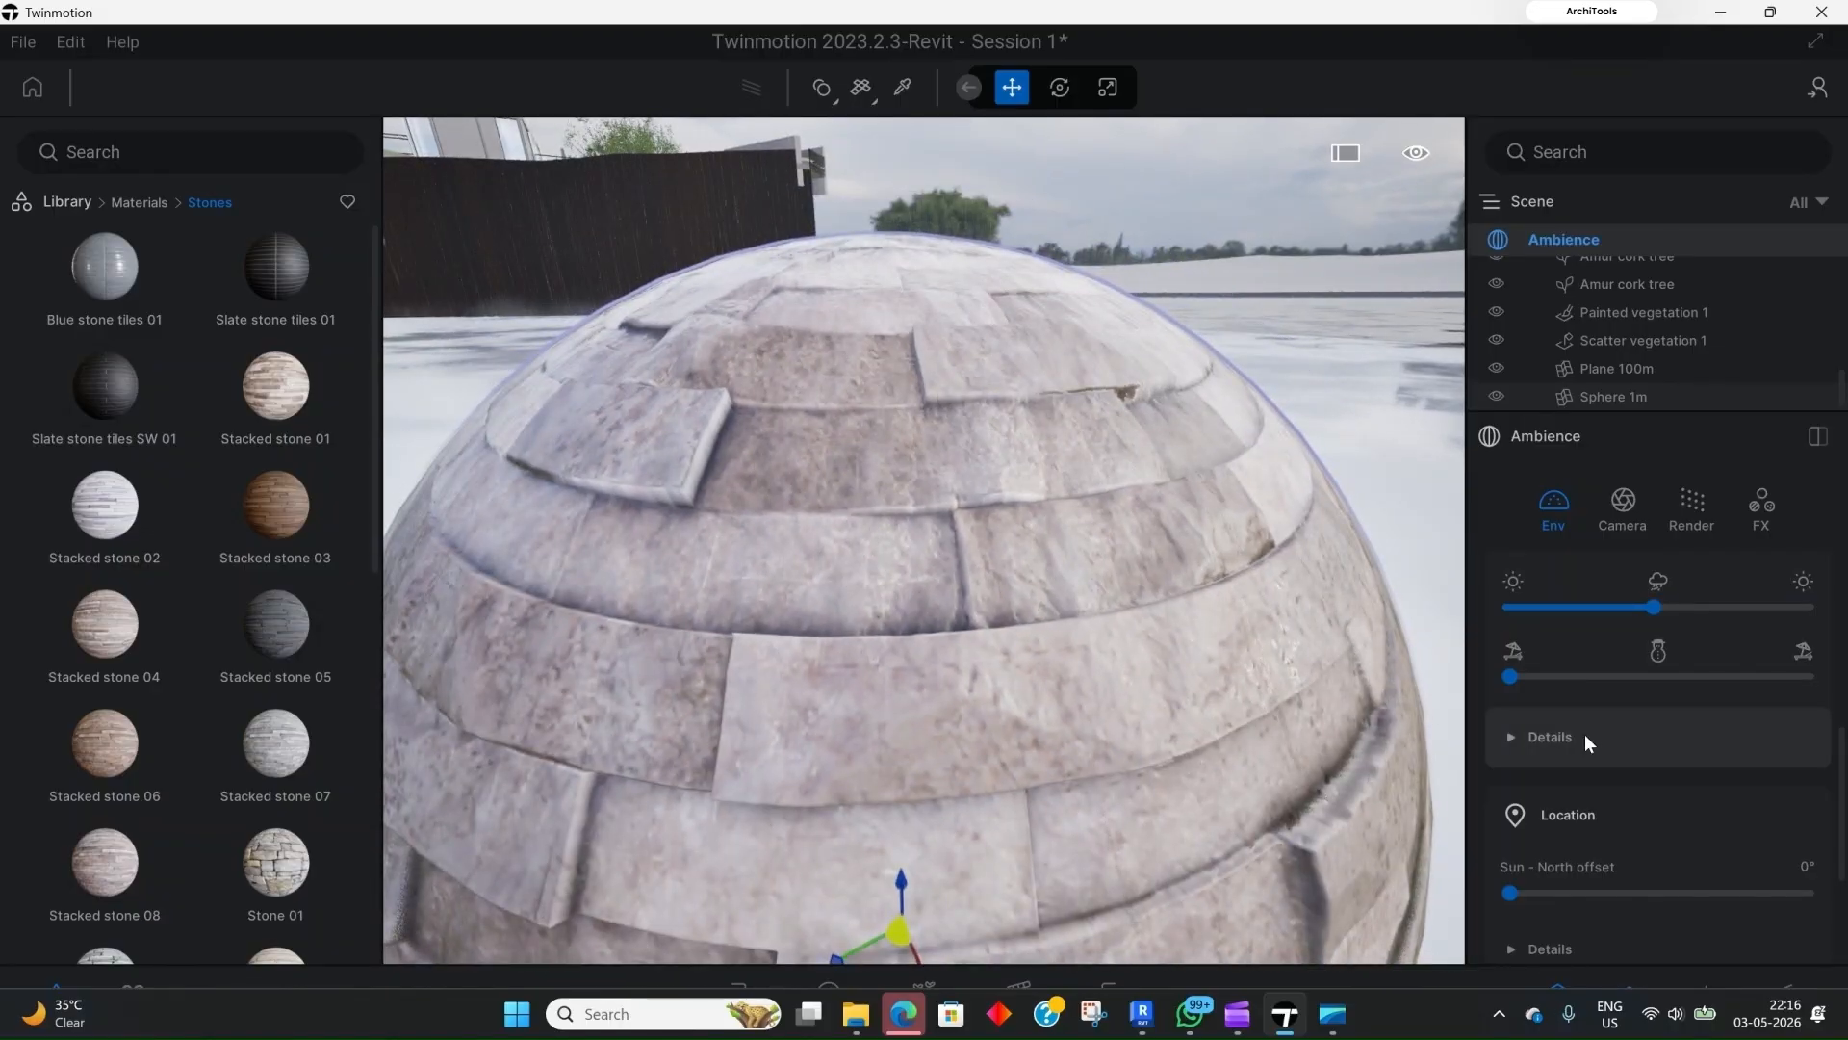
Step: Sample the sphere's Stacked stone 01 material with the material picker and show its miscellaneous settings
{"action": "left_click", "coordinate": [903, 88]}
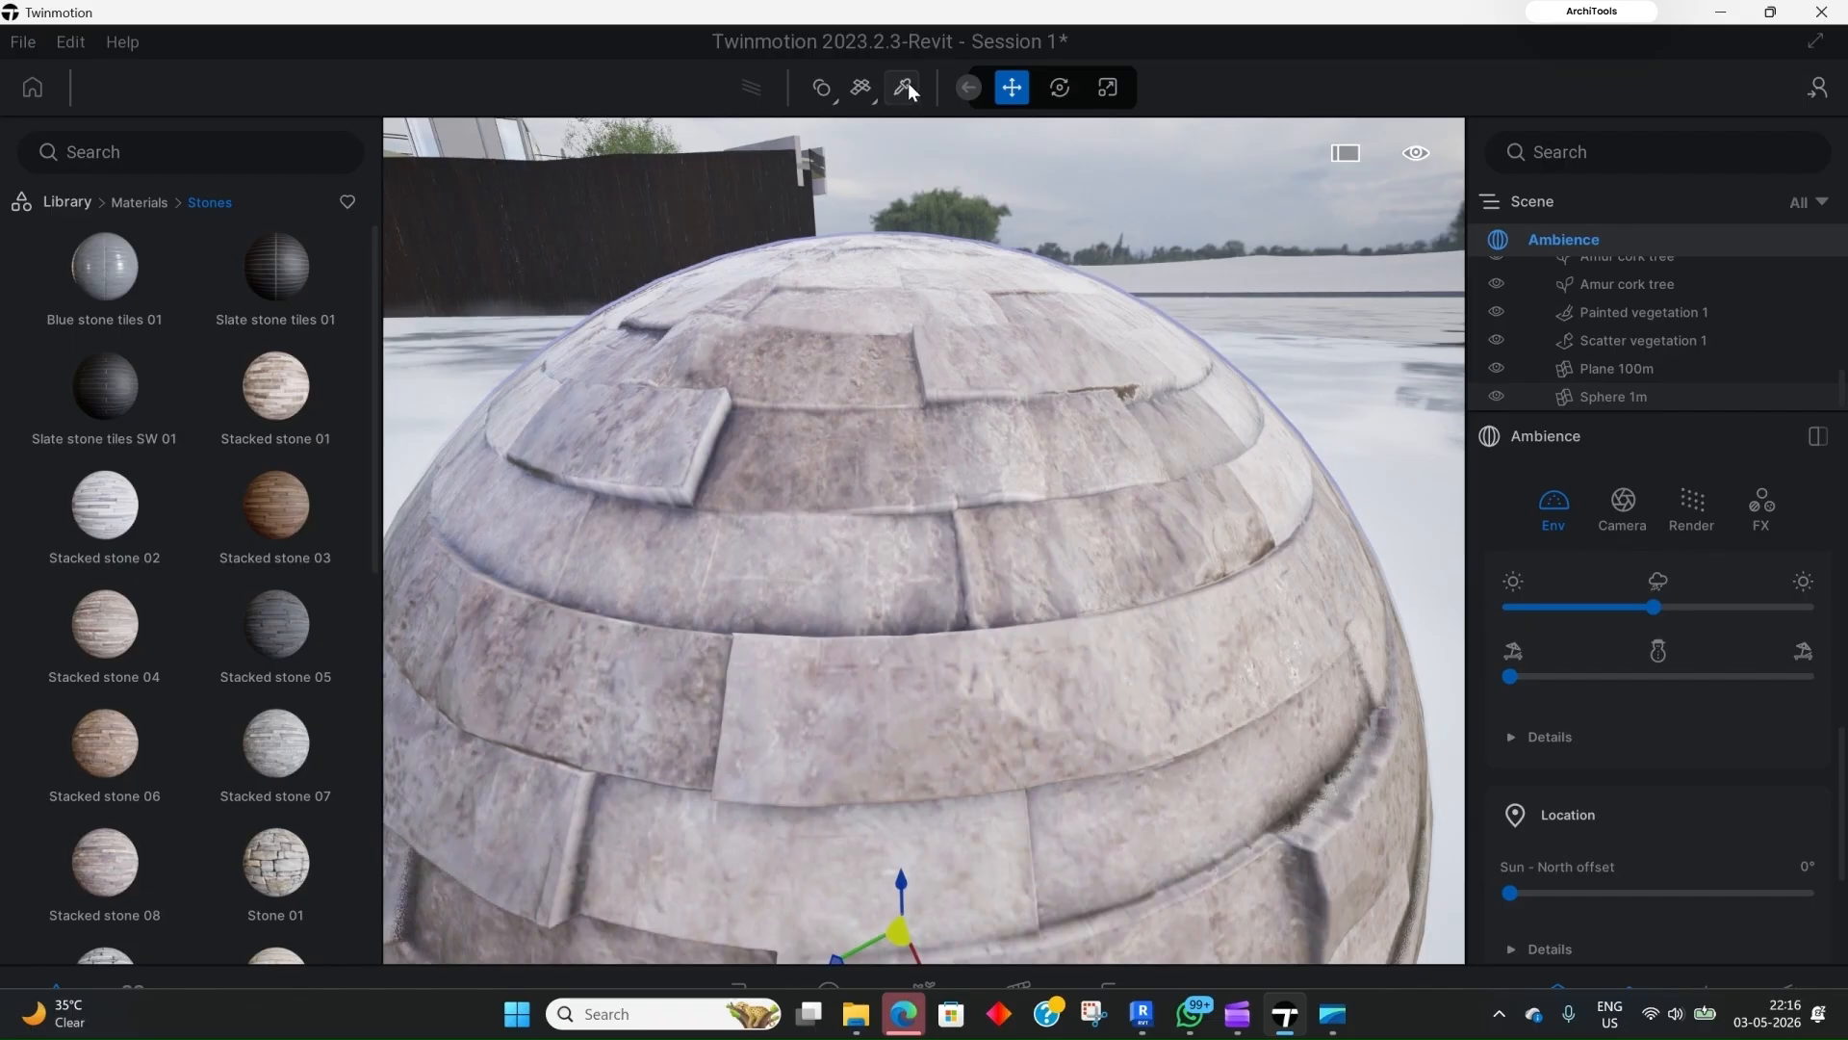
{"action": "left_click", "coordinate": [903, 405]}
{"action": "scroll", "coordinate": [1617, 808], "scroll_direction": "down", "scroll_amount": 5}
{"action": "scroll", "coordinate": [1551, 765], "scroll_direction": "down", "scroll_amount": 5}
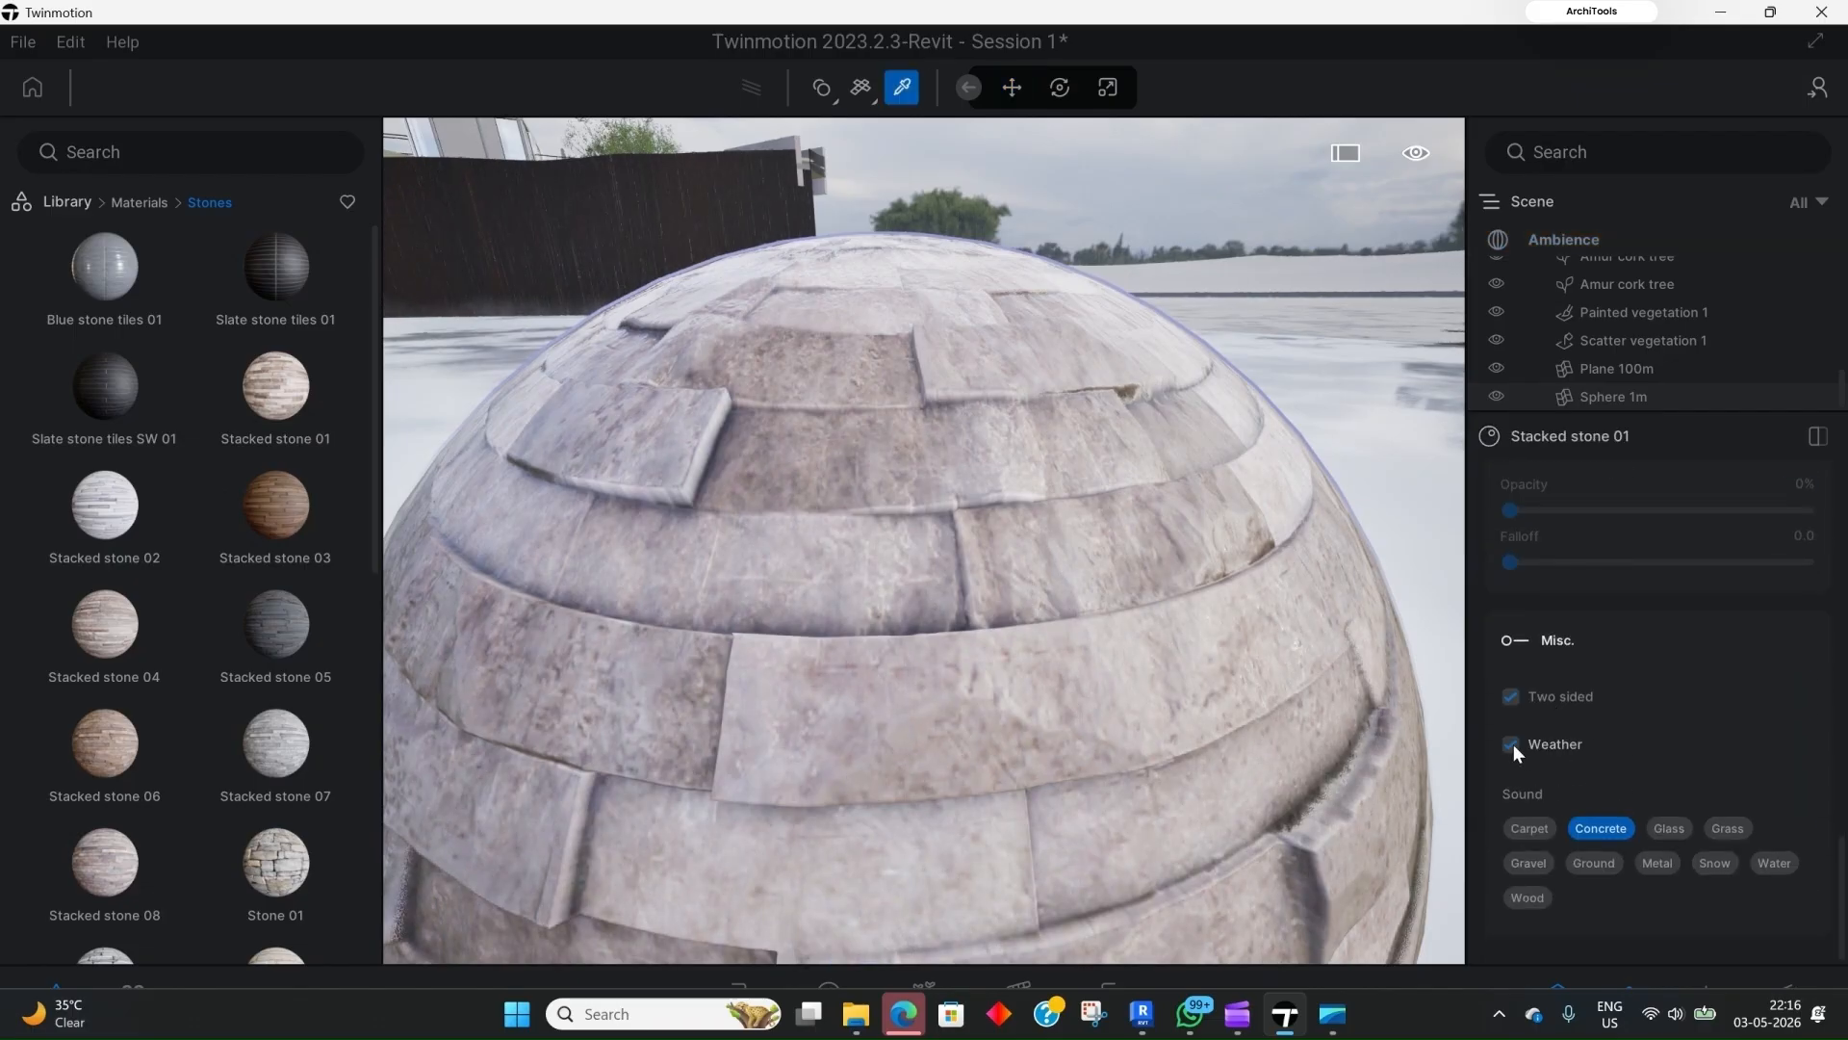
Step: Switch off the Weather effect of Stacked stone 01, check the stone surface up close, and switch it on again
{"action": "left_click", "coordinate": [1511, 744]}
{"action": "scroll", "coordinate": [1021, 542], "scroll_direction": "up", "scroll_amount": 2}
{"action": "mouse_move", "coordinate": [1015, 550]}
{"action": "middle_mouse_down"}
{"action": "mouse_move", "coordinate": [1145, 529]}
{"action": "mouse_move", "coordinate": [1016, 547]}
{"action": "mouse_move", "coordinate": [1021, 523]}
{"action": "middle_mouse_up"}
{"action": "right_click_drag", "start_coordinate": [1016, 662], "coordinate": [932, 661]}
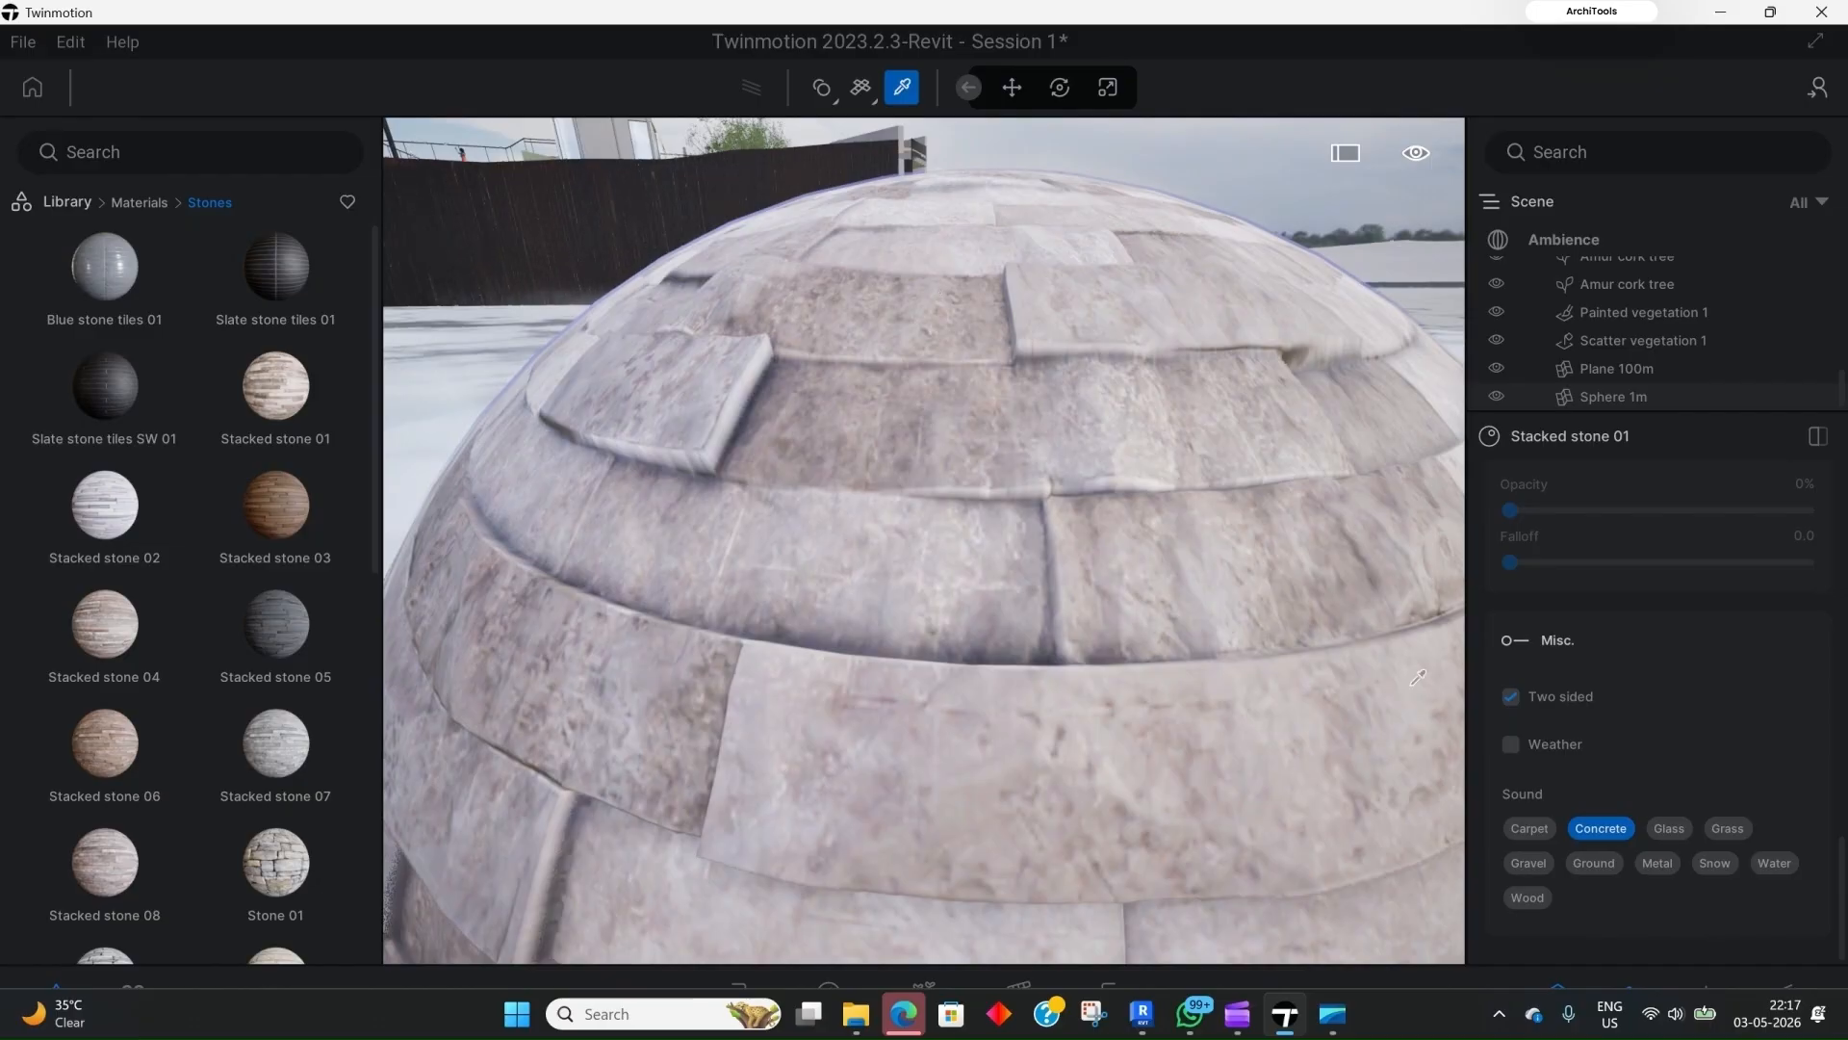
{"action": "left_click", "coordinate": [1510, 743]}
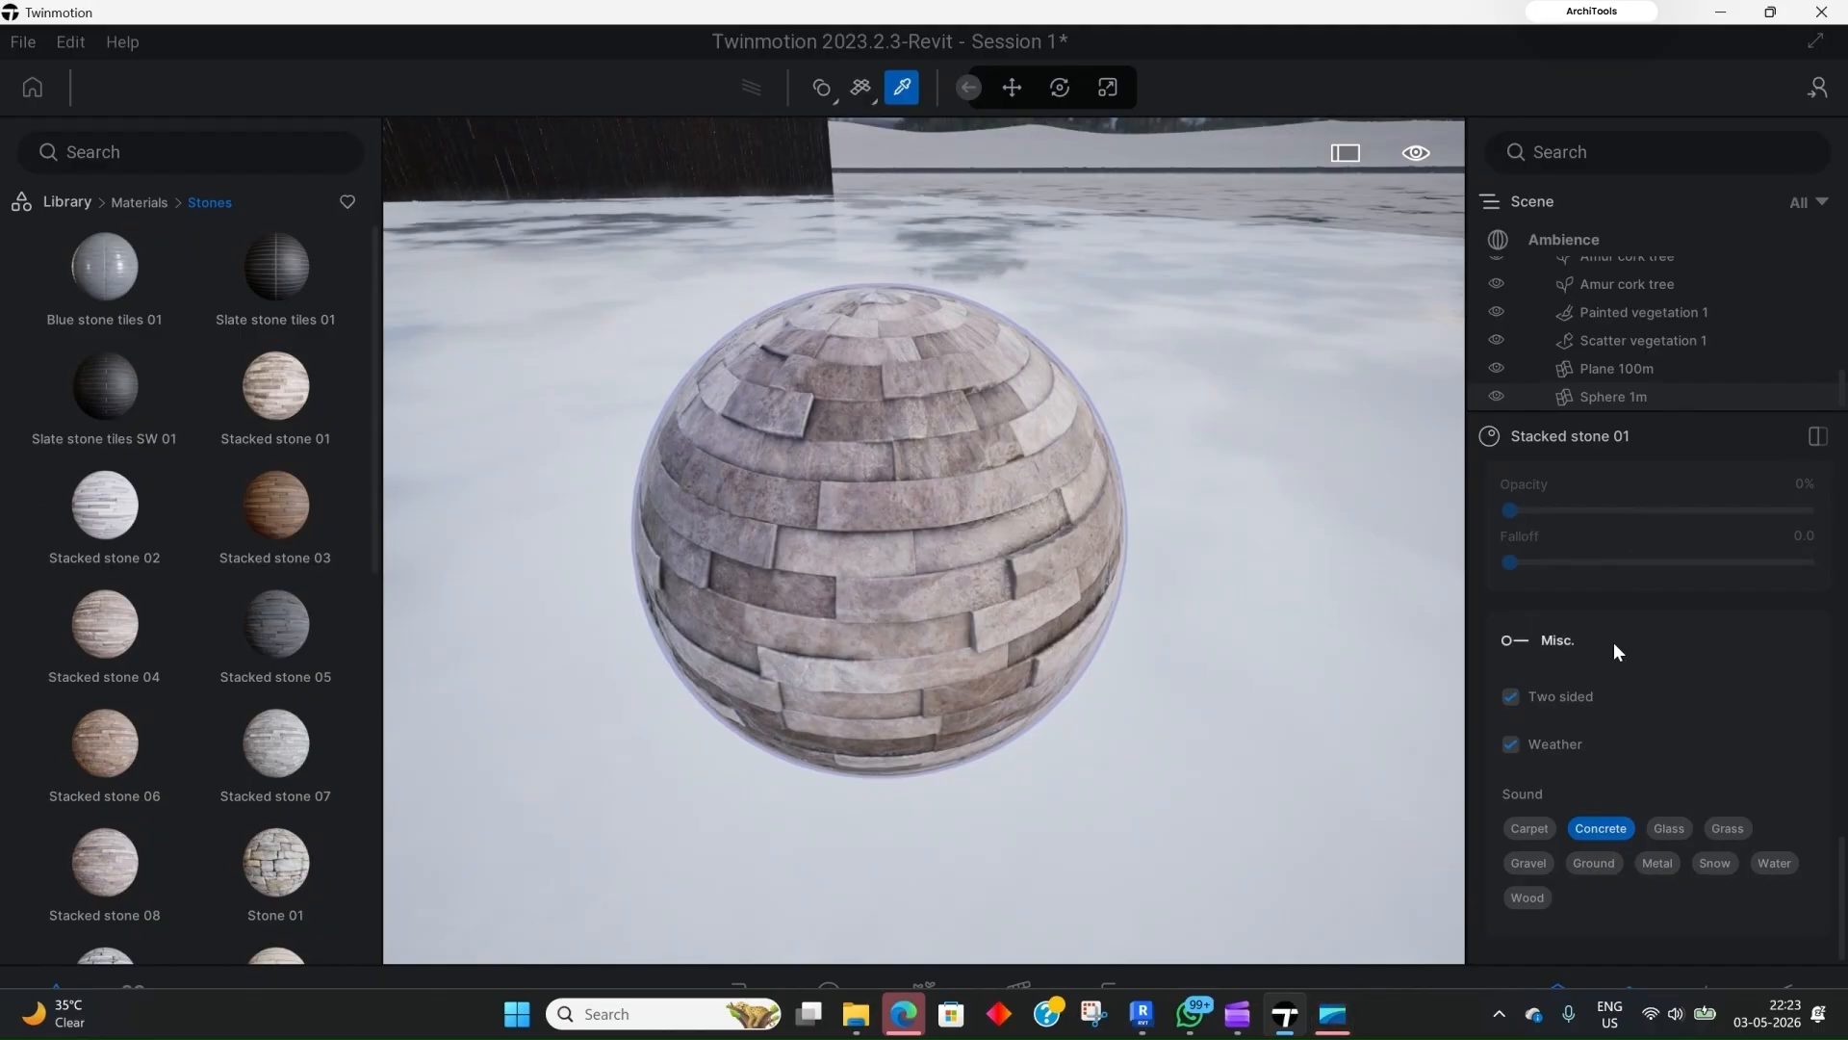
Step: Review the color, UV, roughness and metallic settings of Stacked stone 01 and collapse its Normal settings
{"action": "scroll", "coordinate": [1562, 587], "scroll_direction": "up", "scroll_amount": 5}
{"action": "scroll", "coordinate": [1594, 568], "scroll_direction": "up", "scroll_amount": 6}
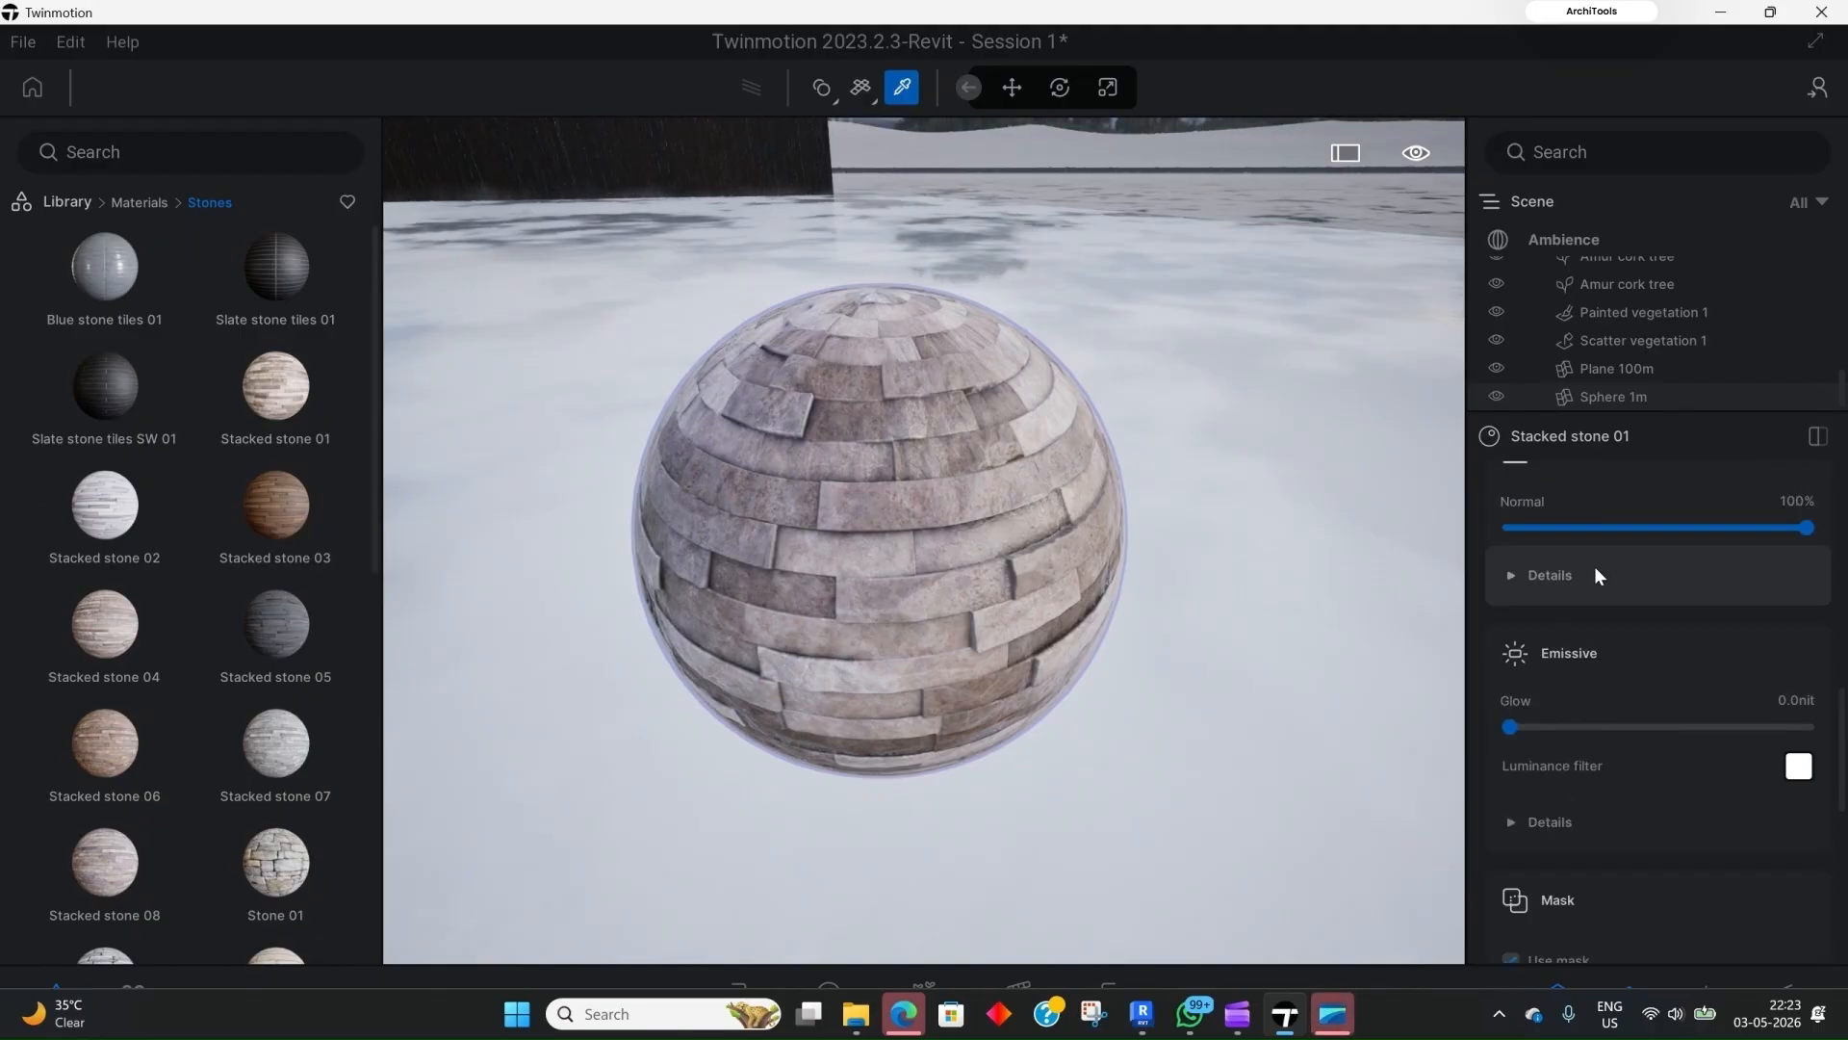
{"action": "scroll", "coordinate": [1597, 574], "scroll_direction": "up", "scroll_amount": 4}
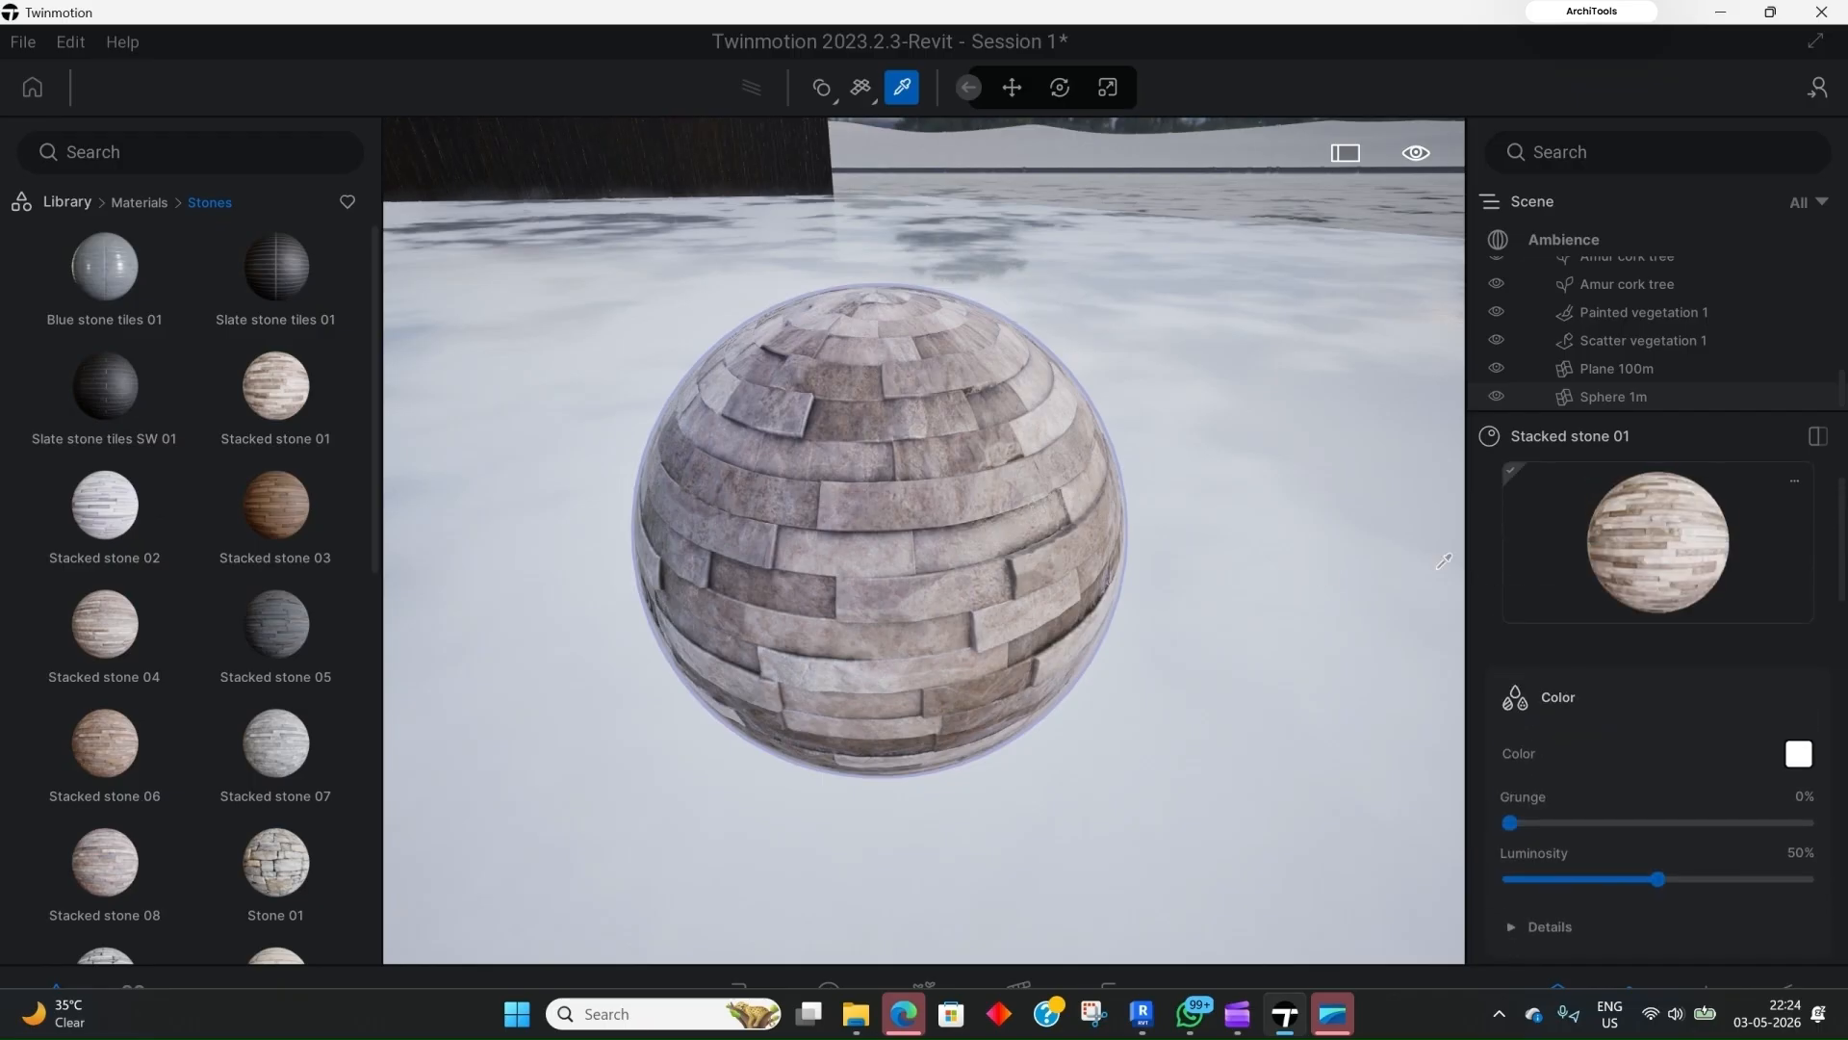
{"action": "mouse_move", "coordinate": [246, 510]}
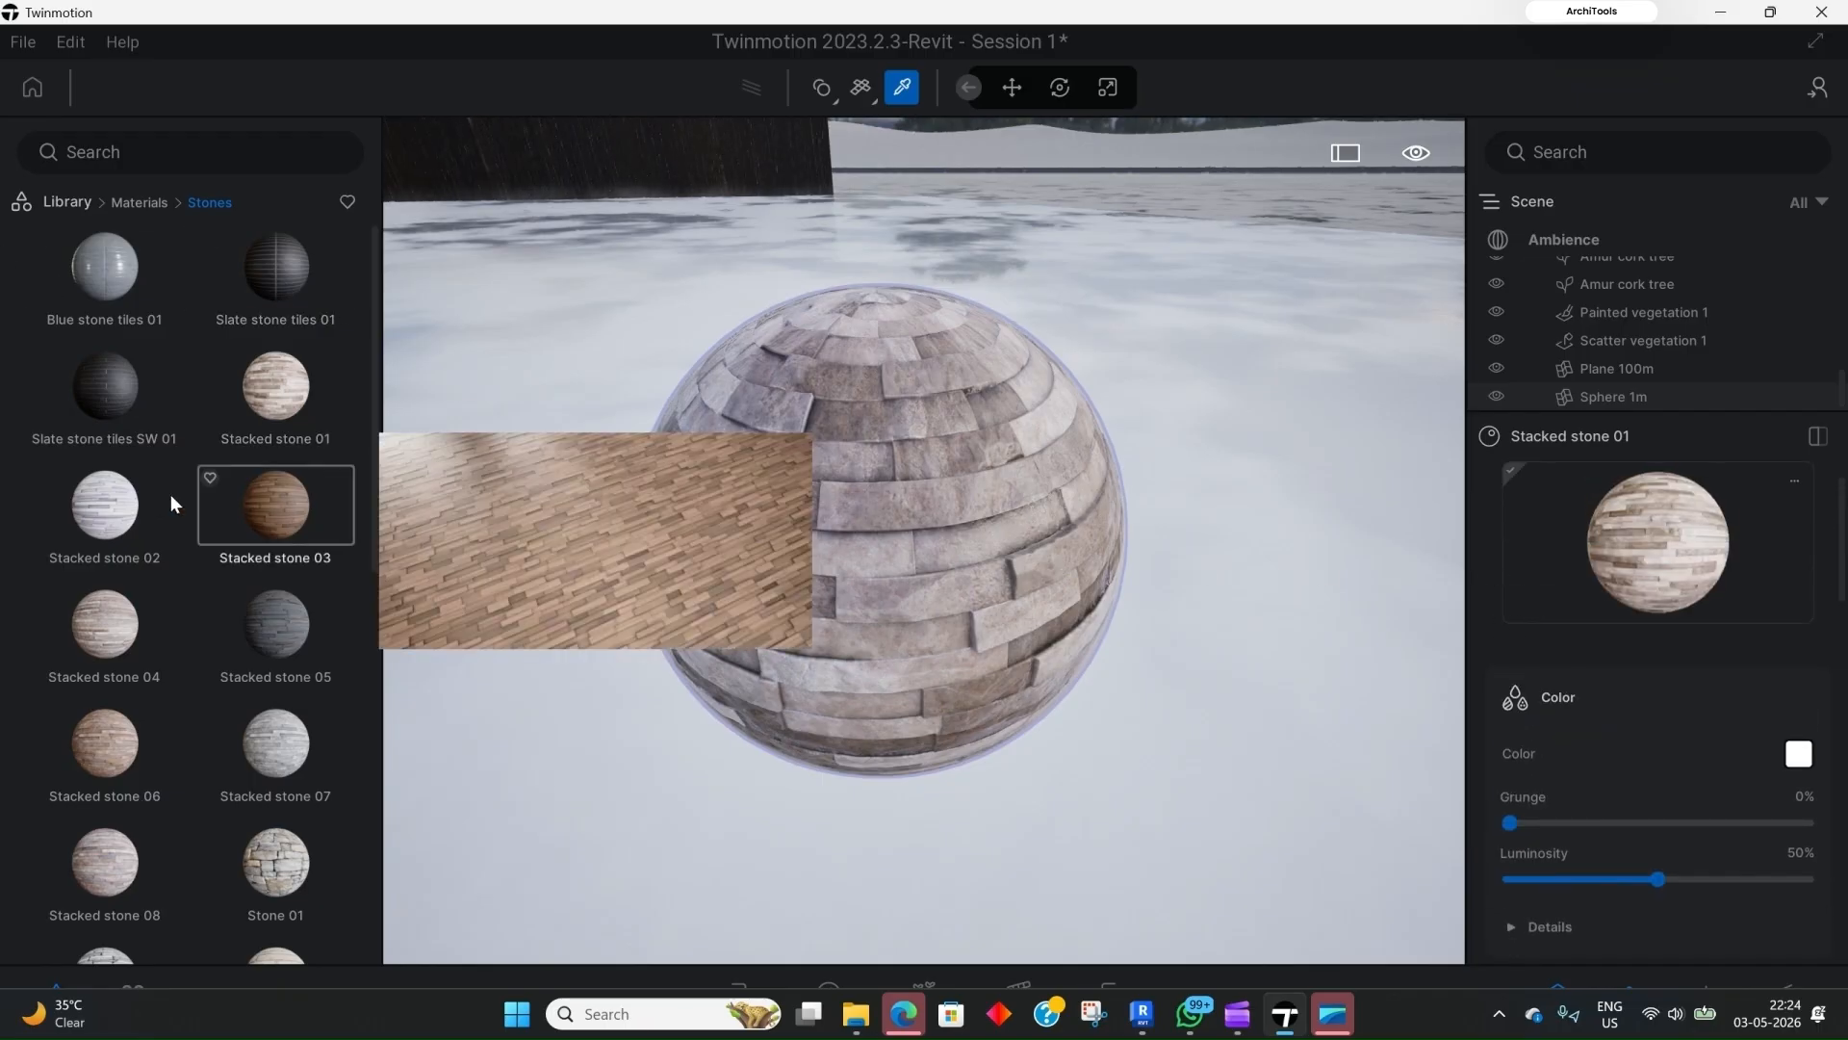
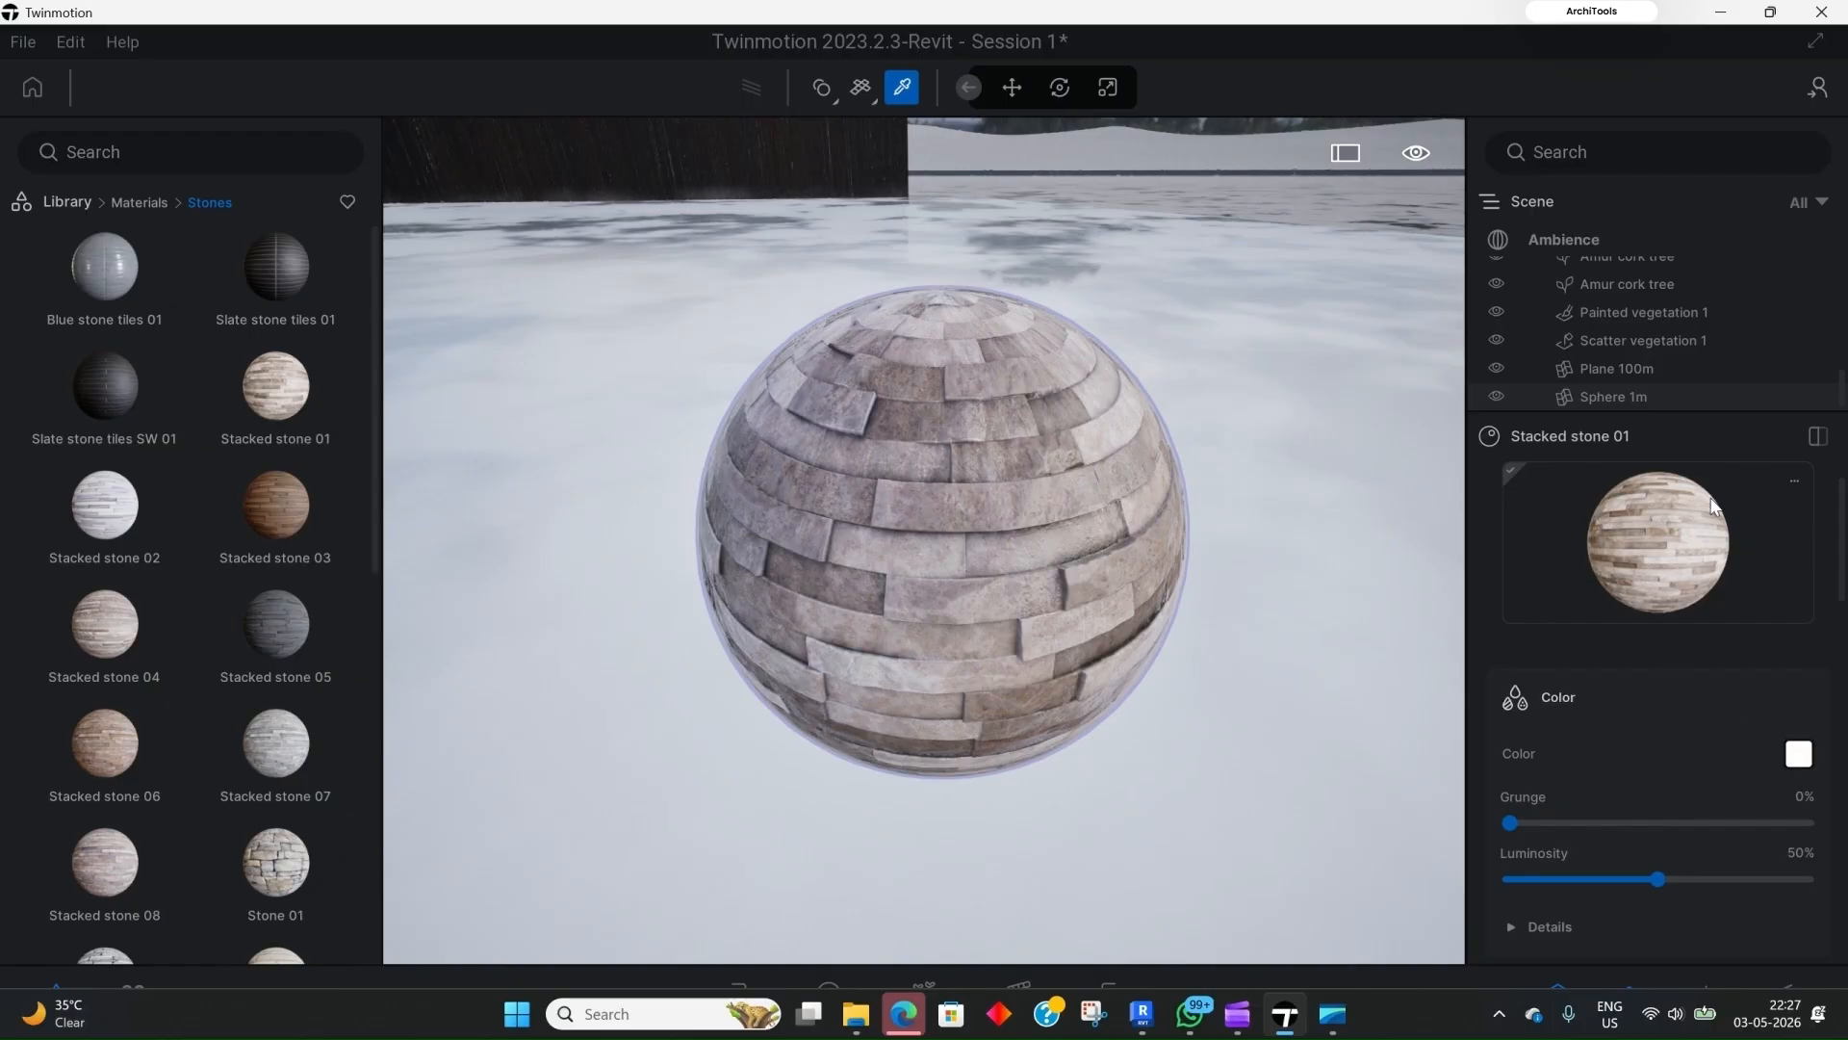
{"action": "scroll", "coordinate": [1693, 676], "scroll_direction": "down", "scroll_amount": 4}
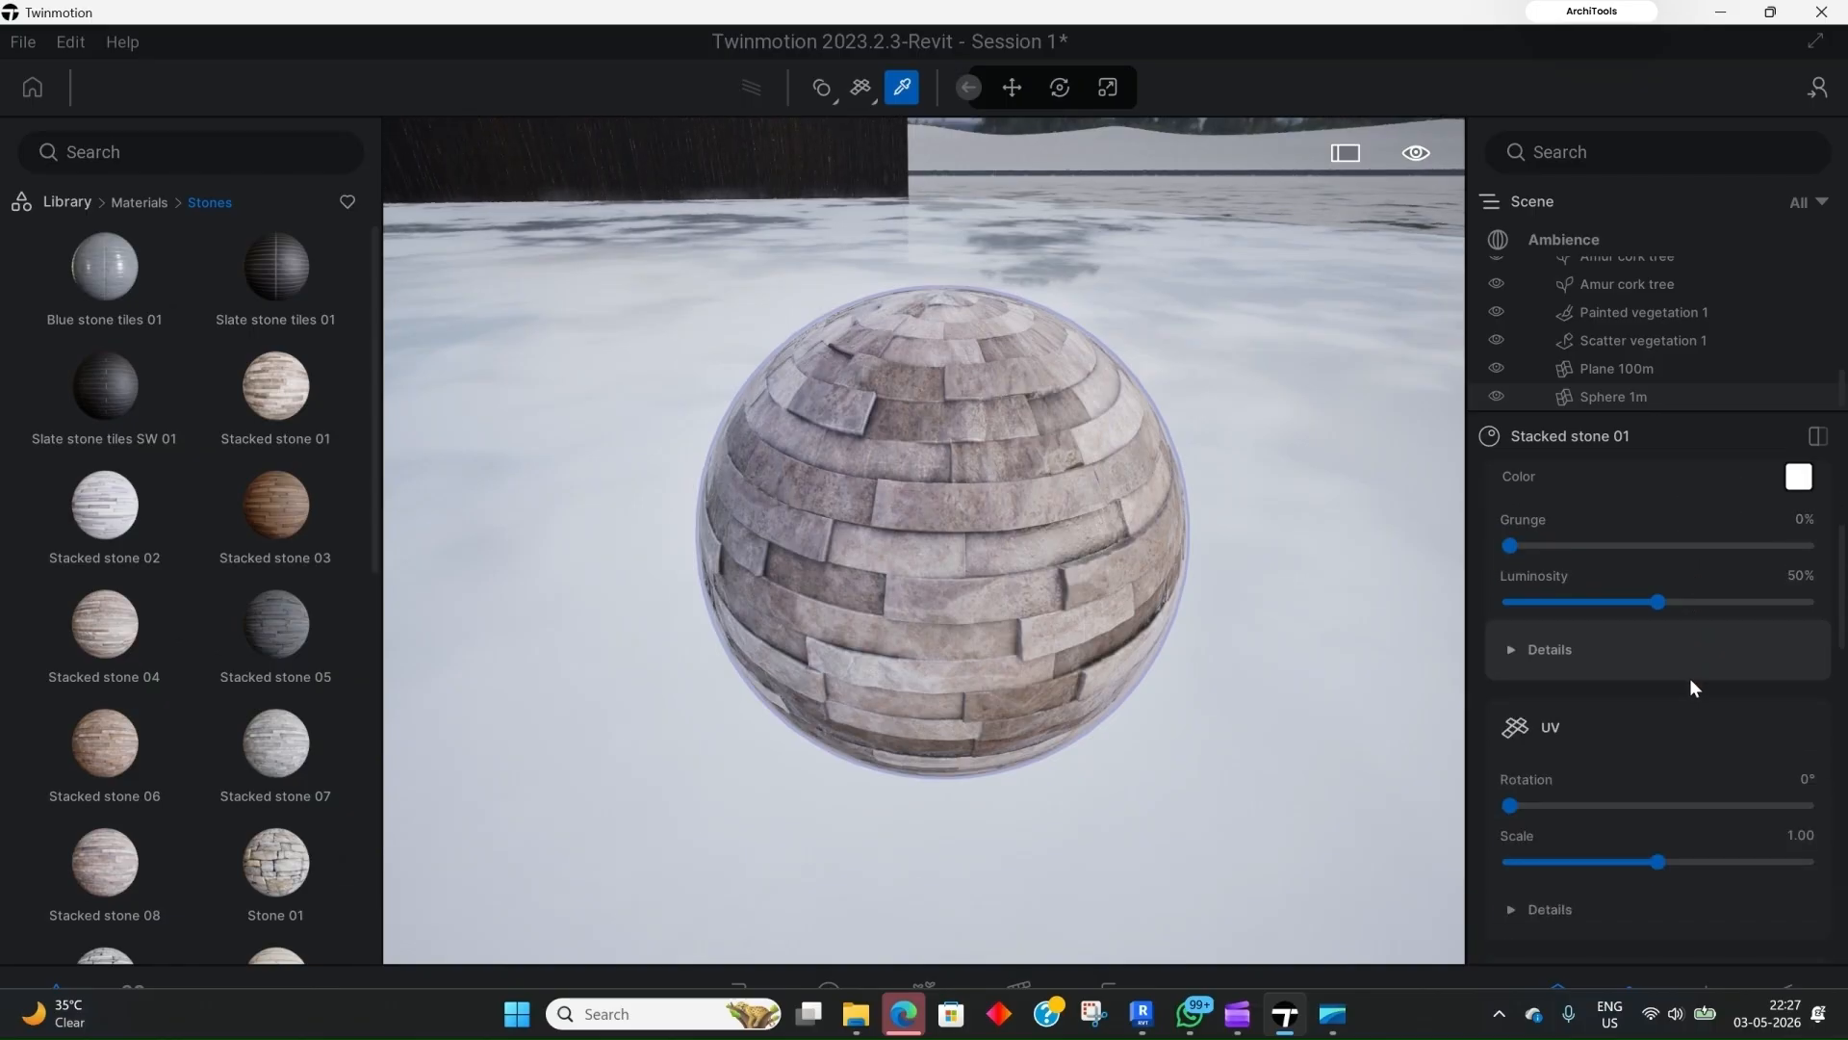
{"action": "scroll", "coordinate": [1690, 722], "scroll_direction": "down", "scroll_amount": 3}
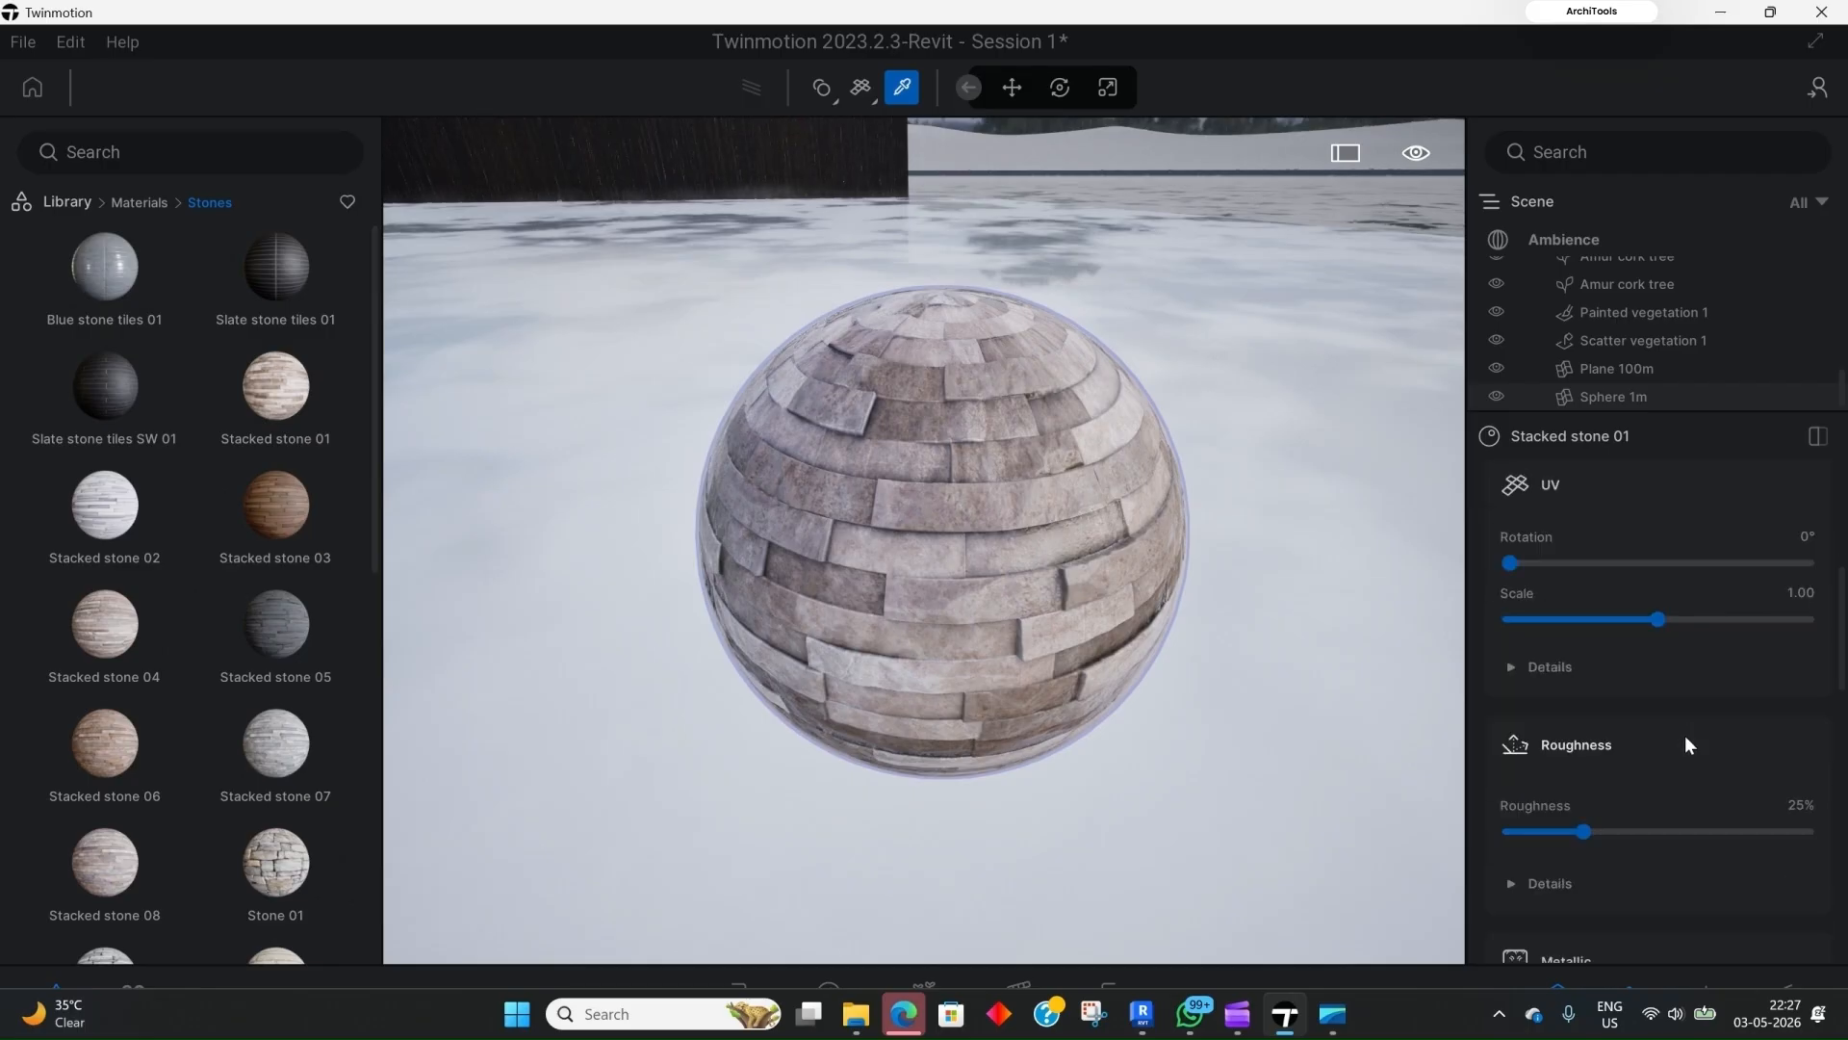
{"action": "scroll", "coordinate": [1687, 751], "scroll_direction": "down", "scroll_amount": 4}
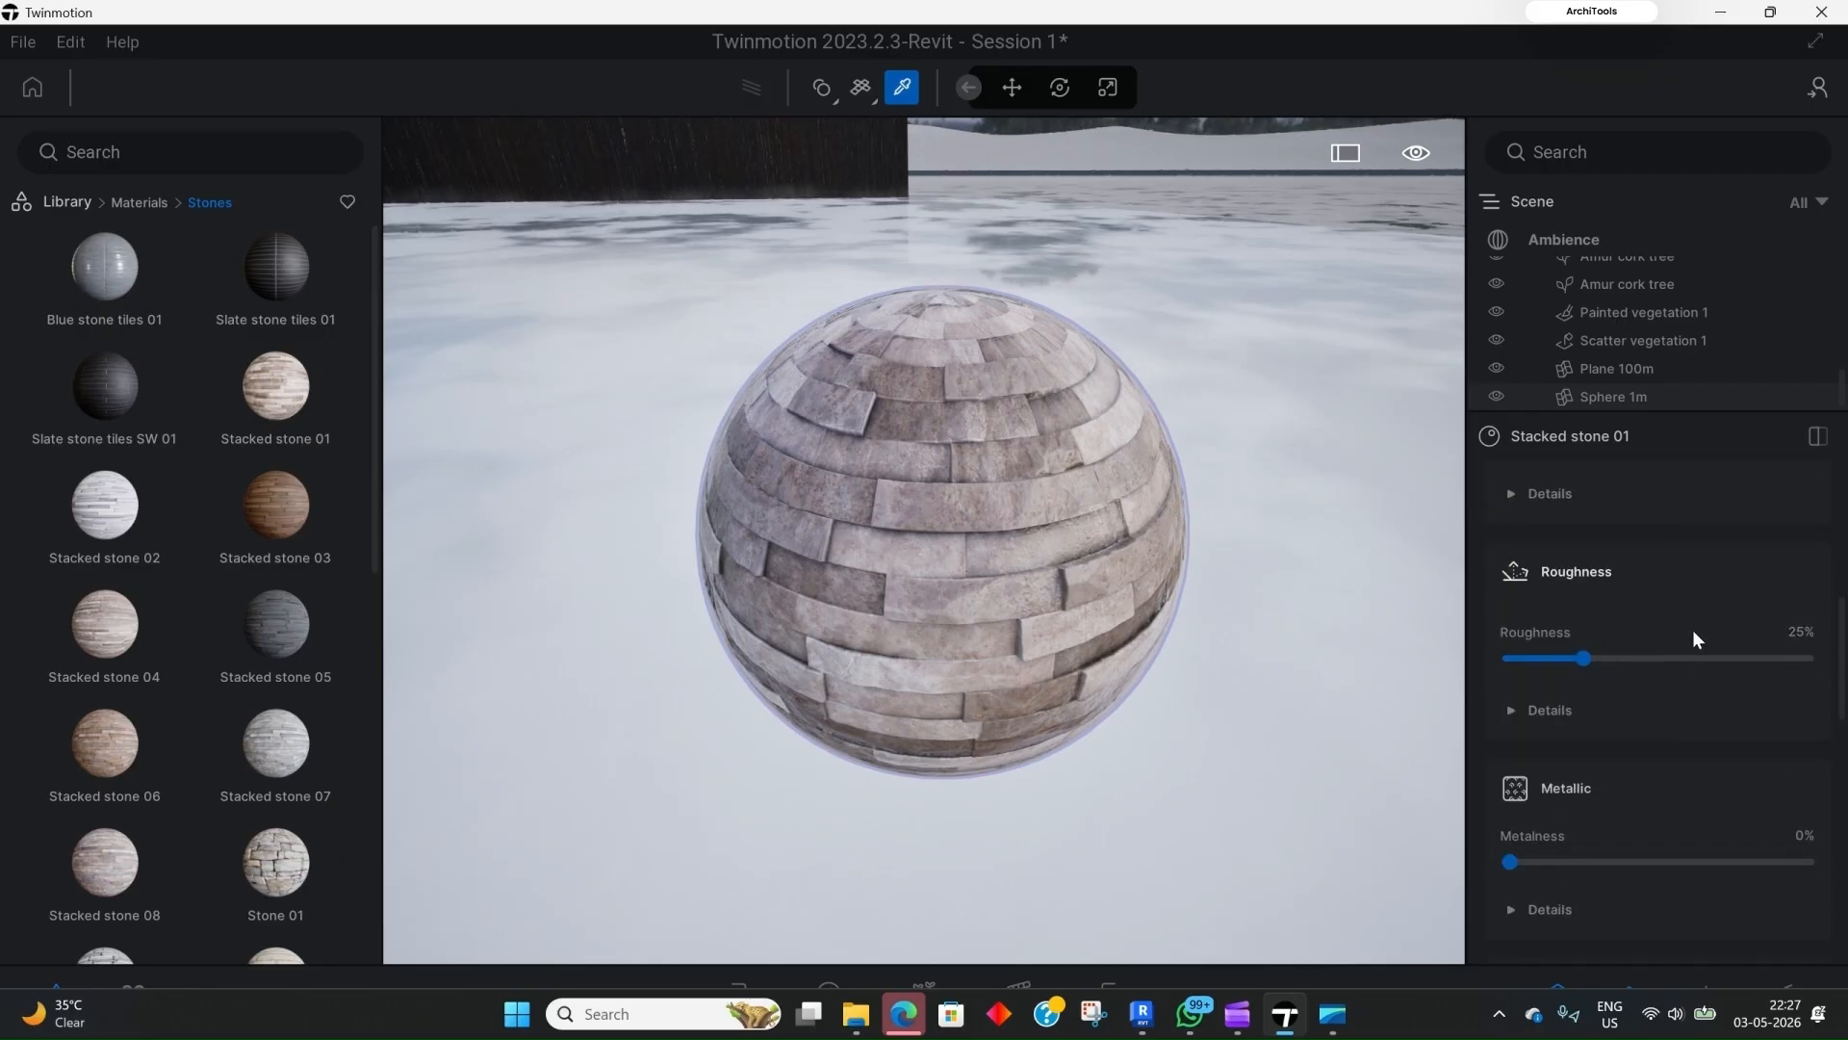
{"action": "left_click", "coordinate": [1658, 706]}
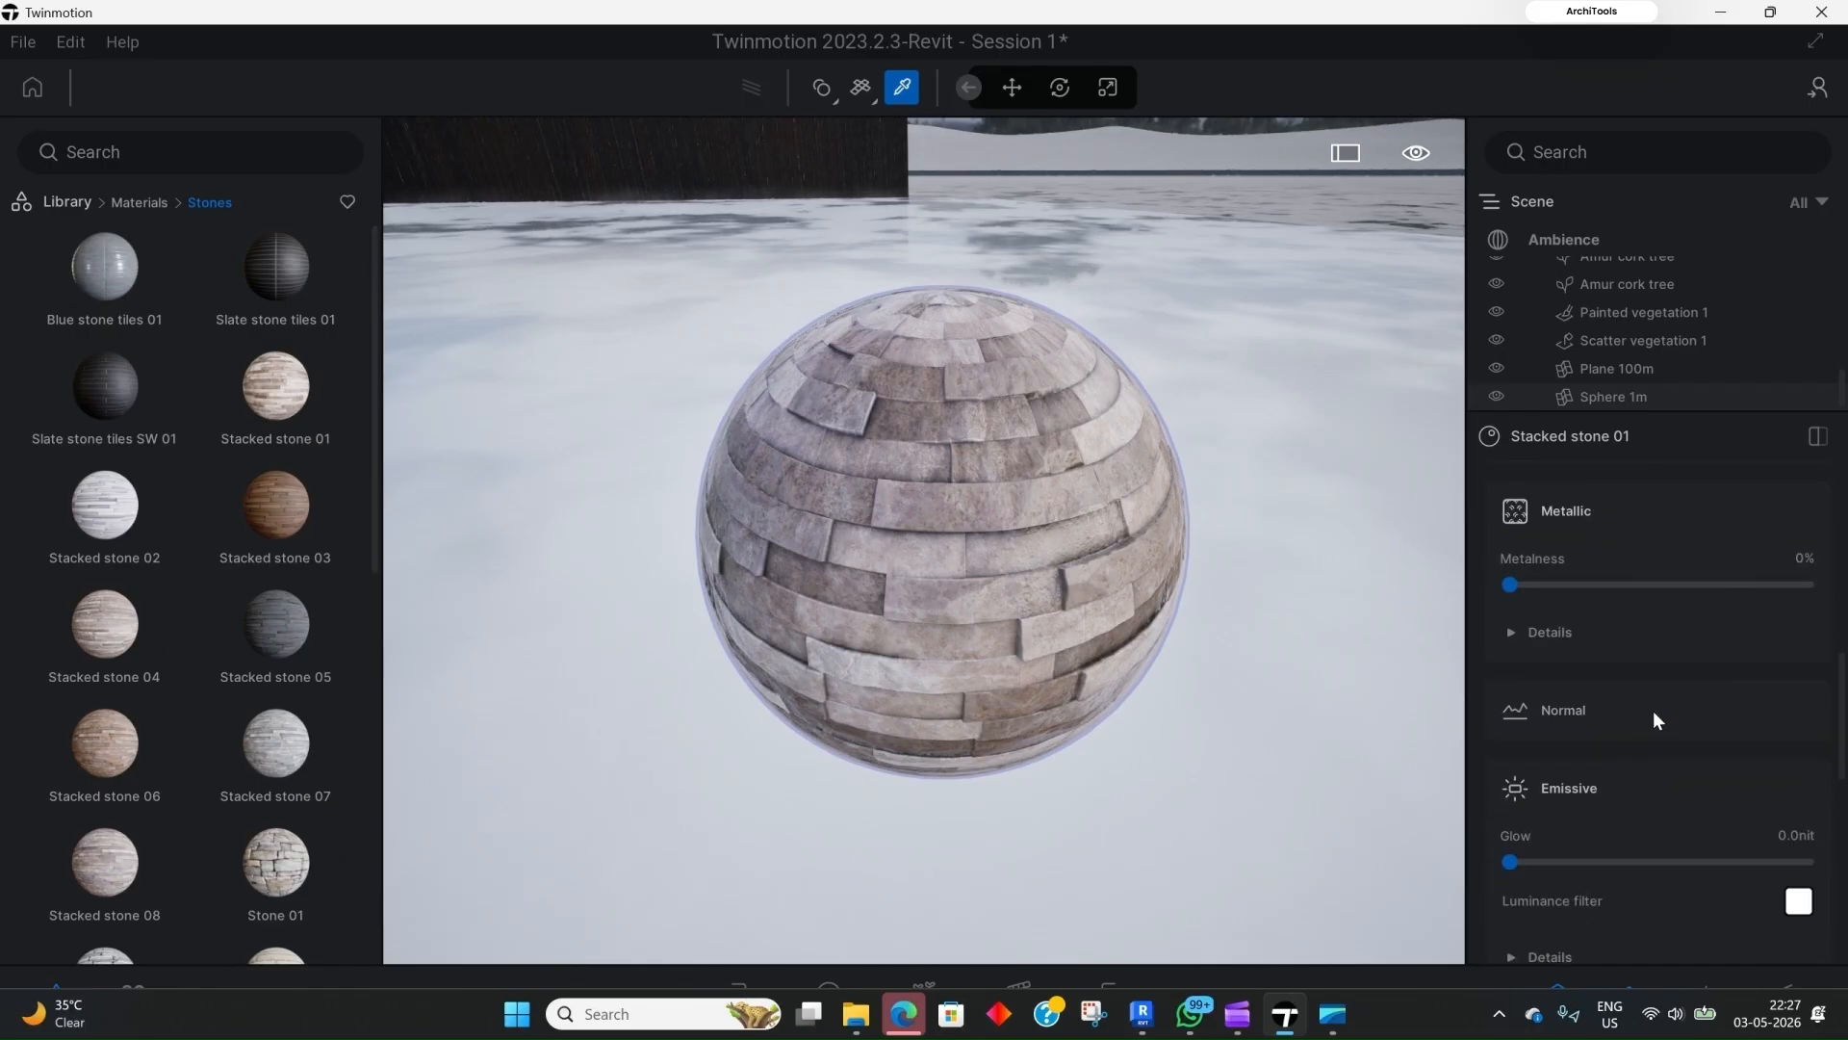
Step: Show the Normal details of Stacked stone 01 and examine rock_wall_16_nor_gl_4k in the rock_wall_16_4k (1) textures folder in File Explorer
{"action": "left_click", "coordinate": [1572, 714]}
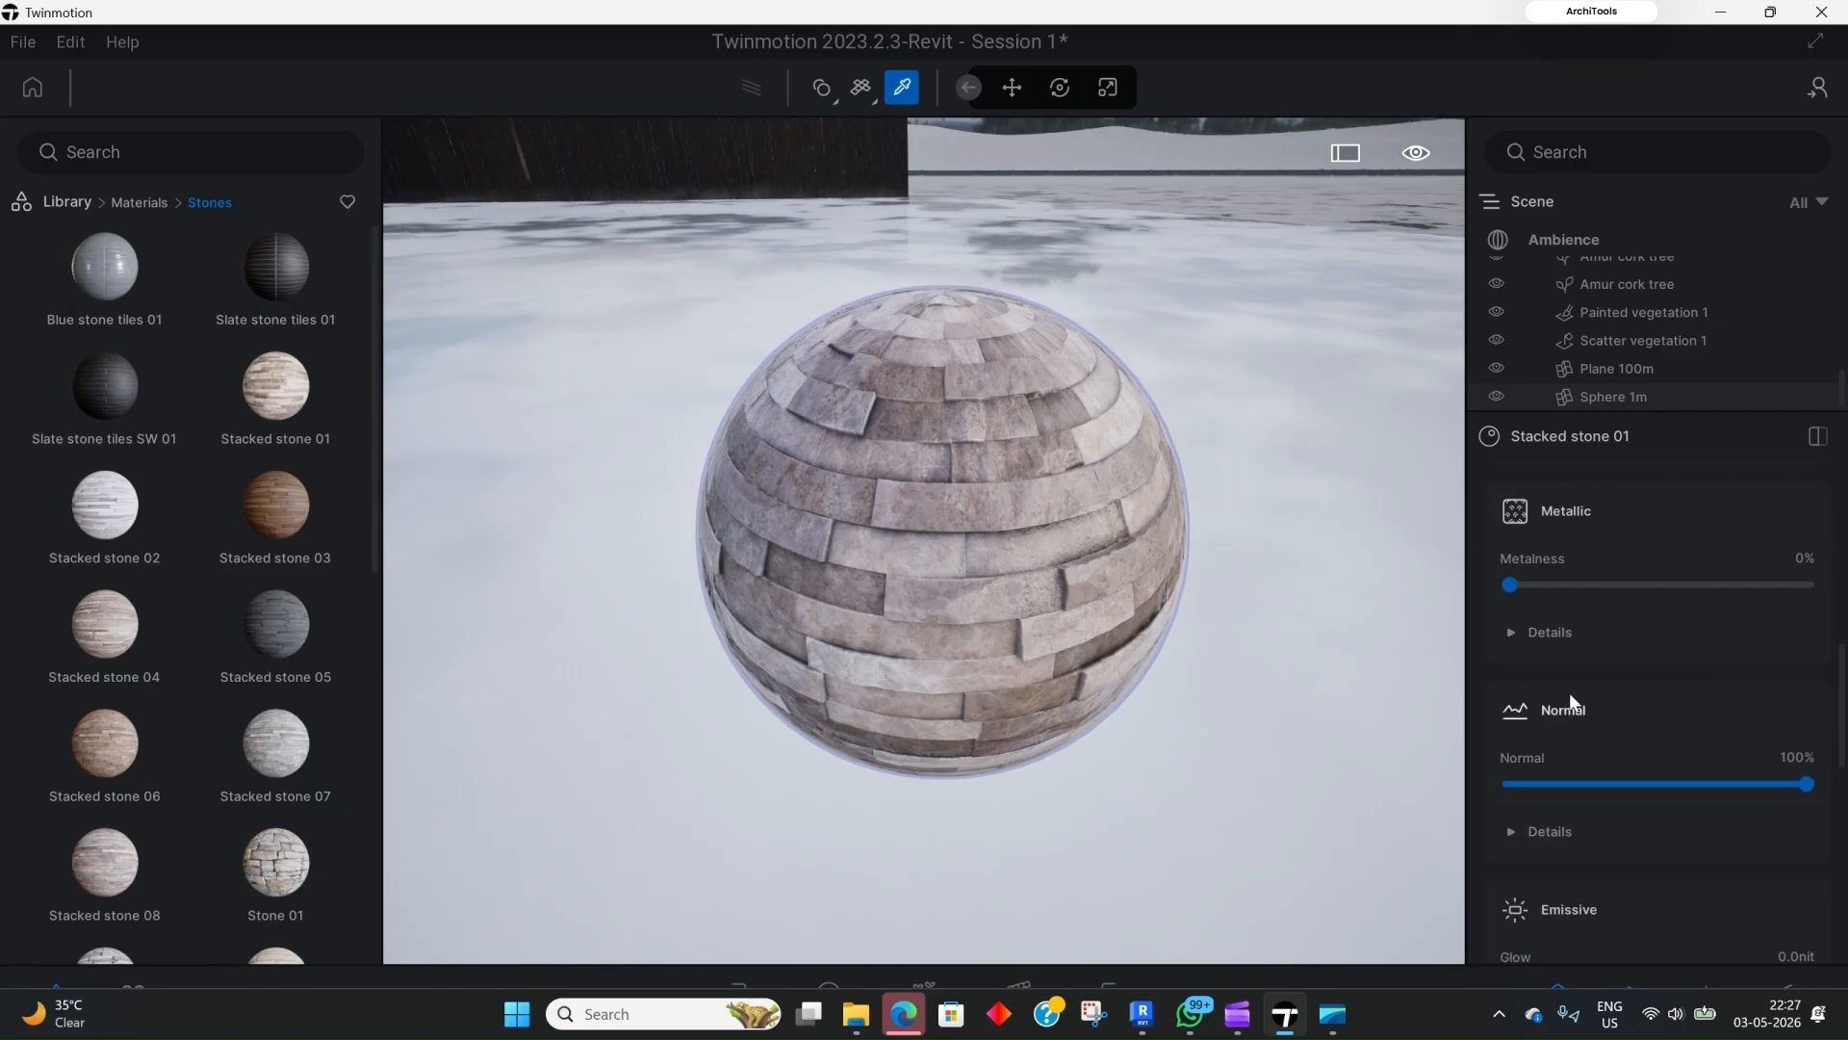
{"action": "left_click", "coordinate": [1523, 830]}
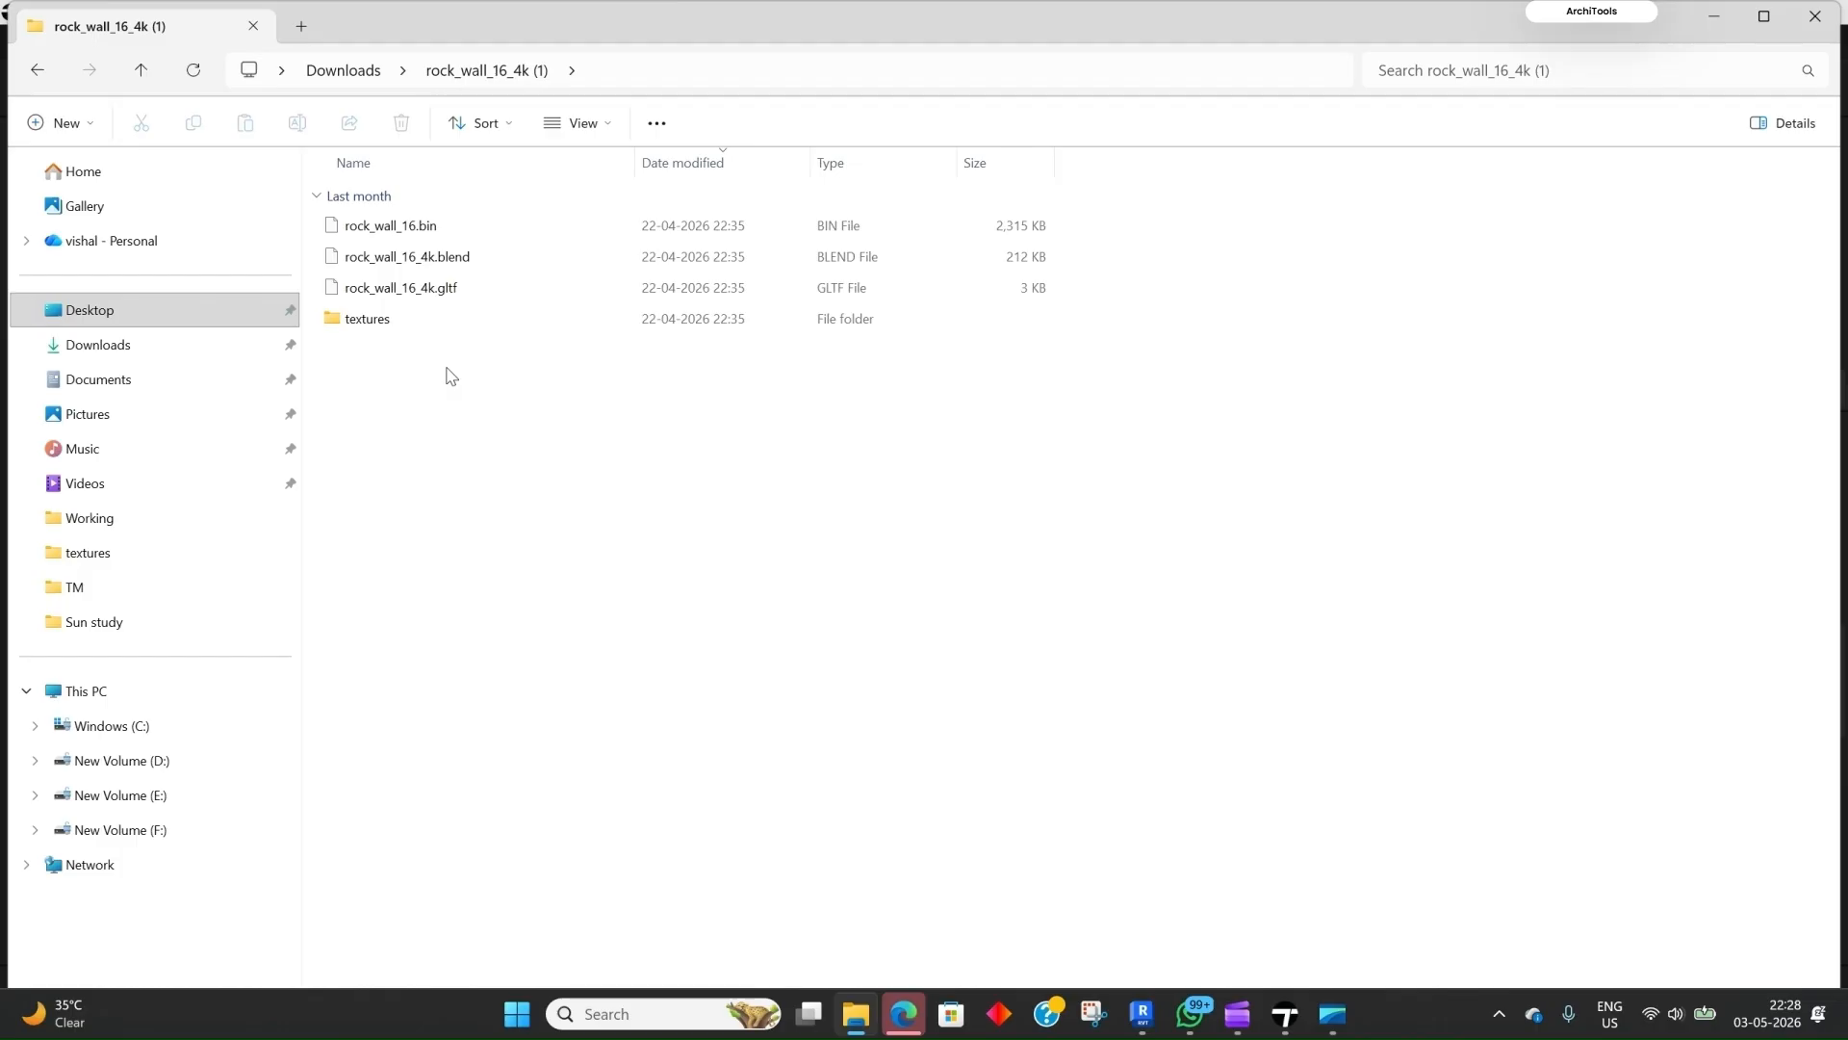
{"action": "double_click", "coordinate": [395, 319]}
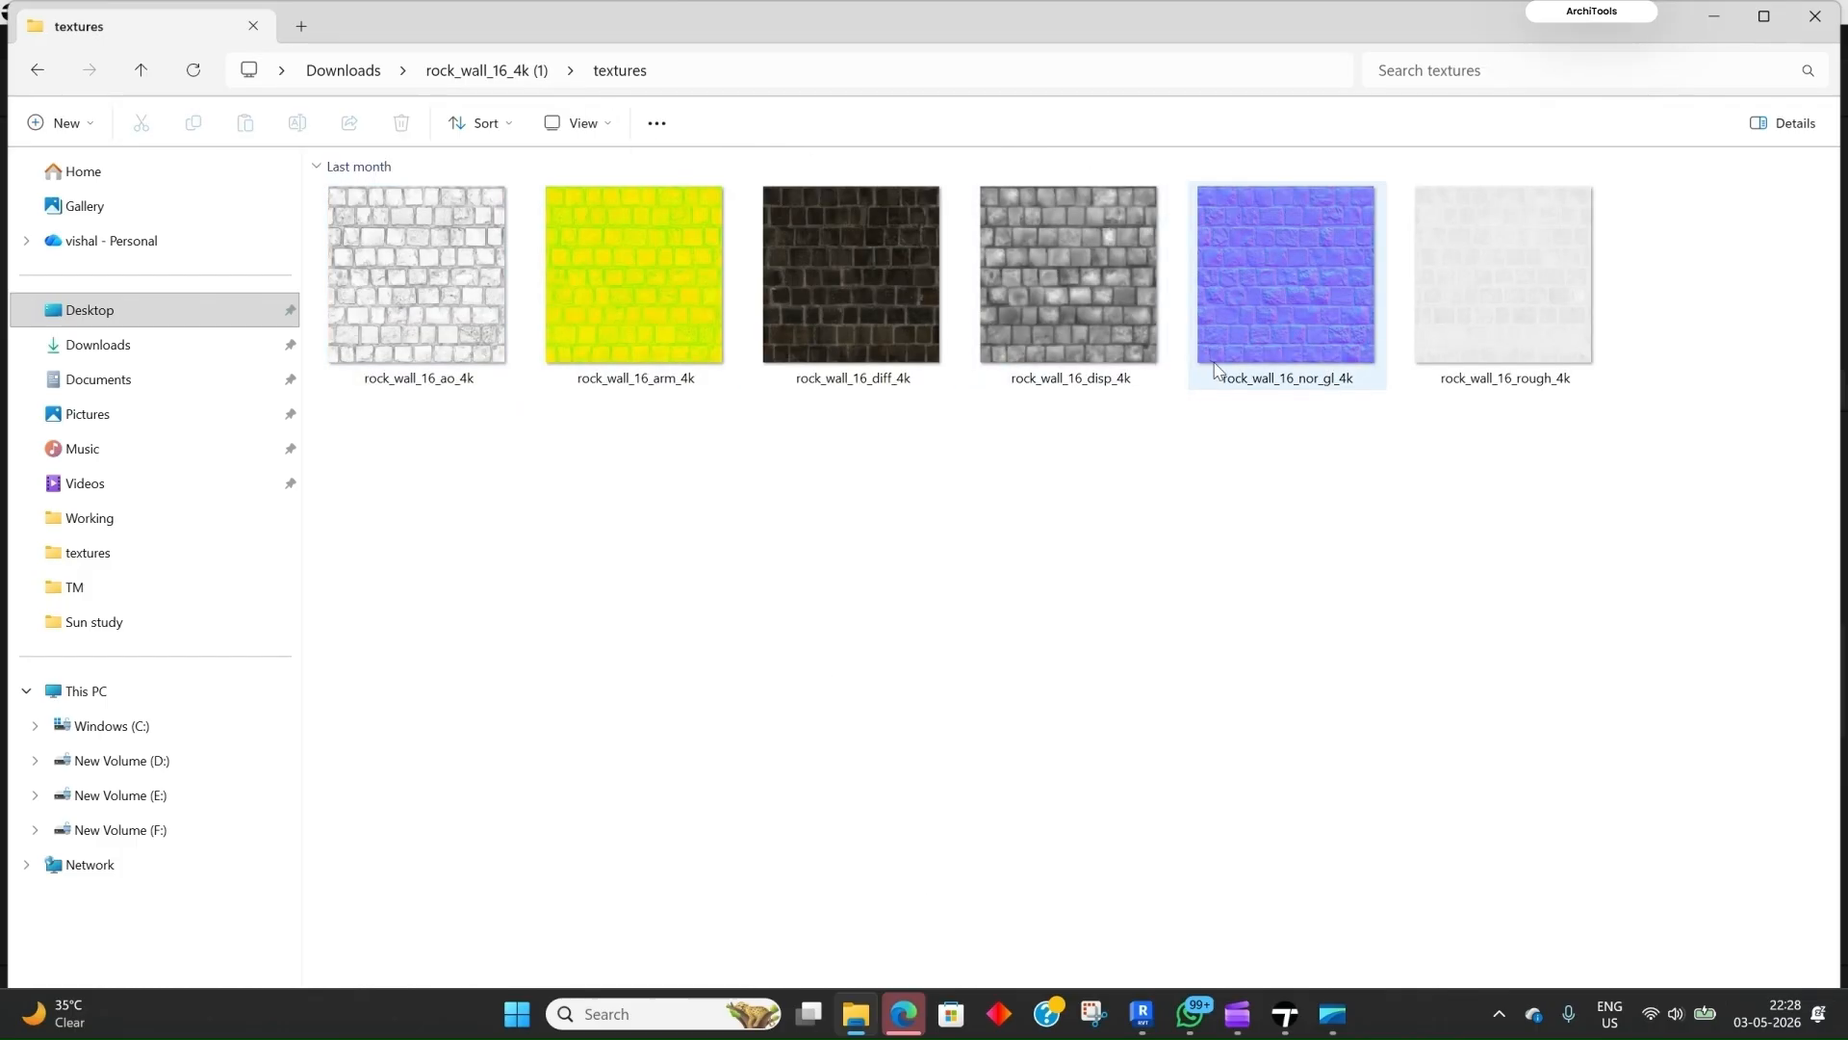
{"action": "left_click", "coordinate": [1296, 380]}
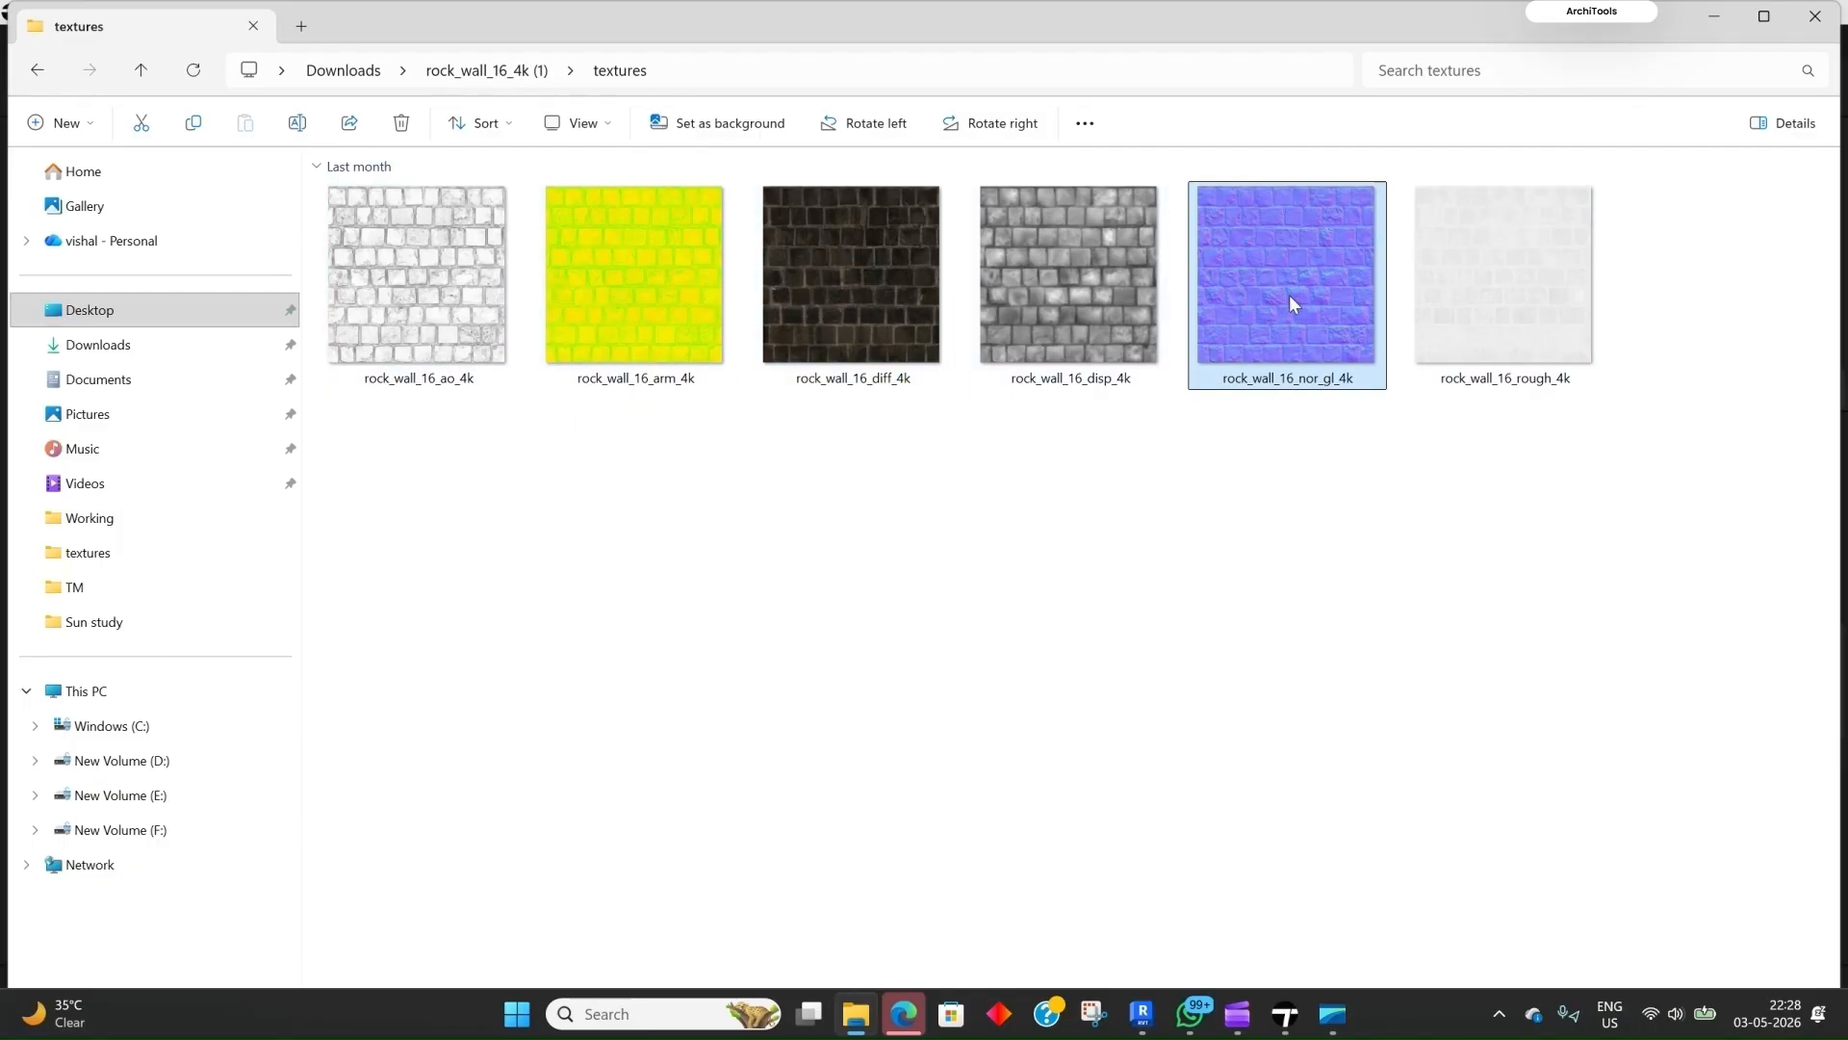
Step: Switch back to Twinmotion and add a new Standard material to the project's materials
{"action": "left_click", "coordinate": [1269, 1021]}
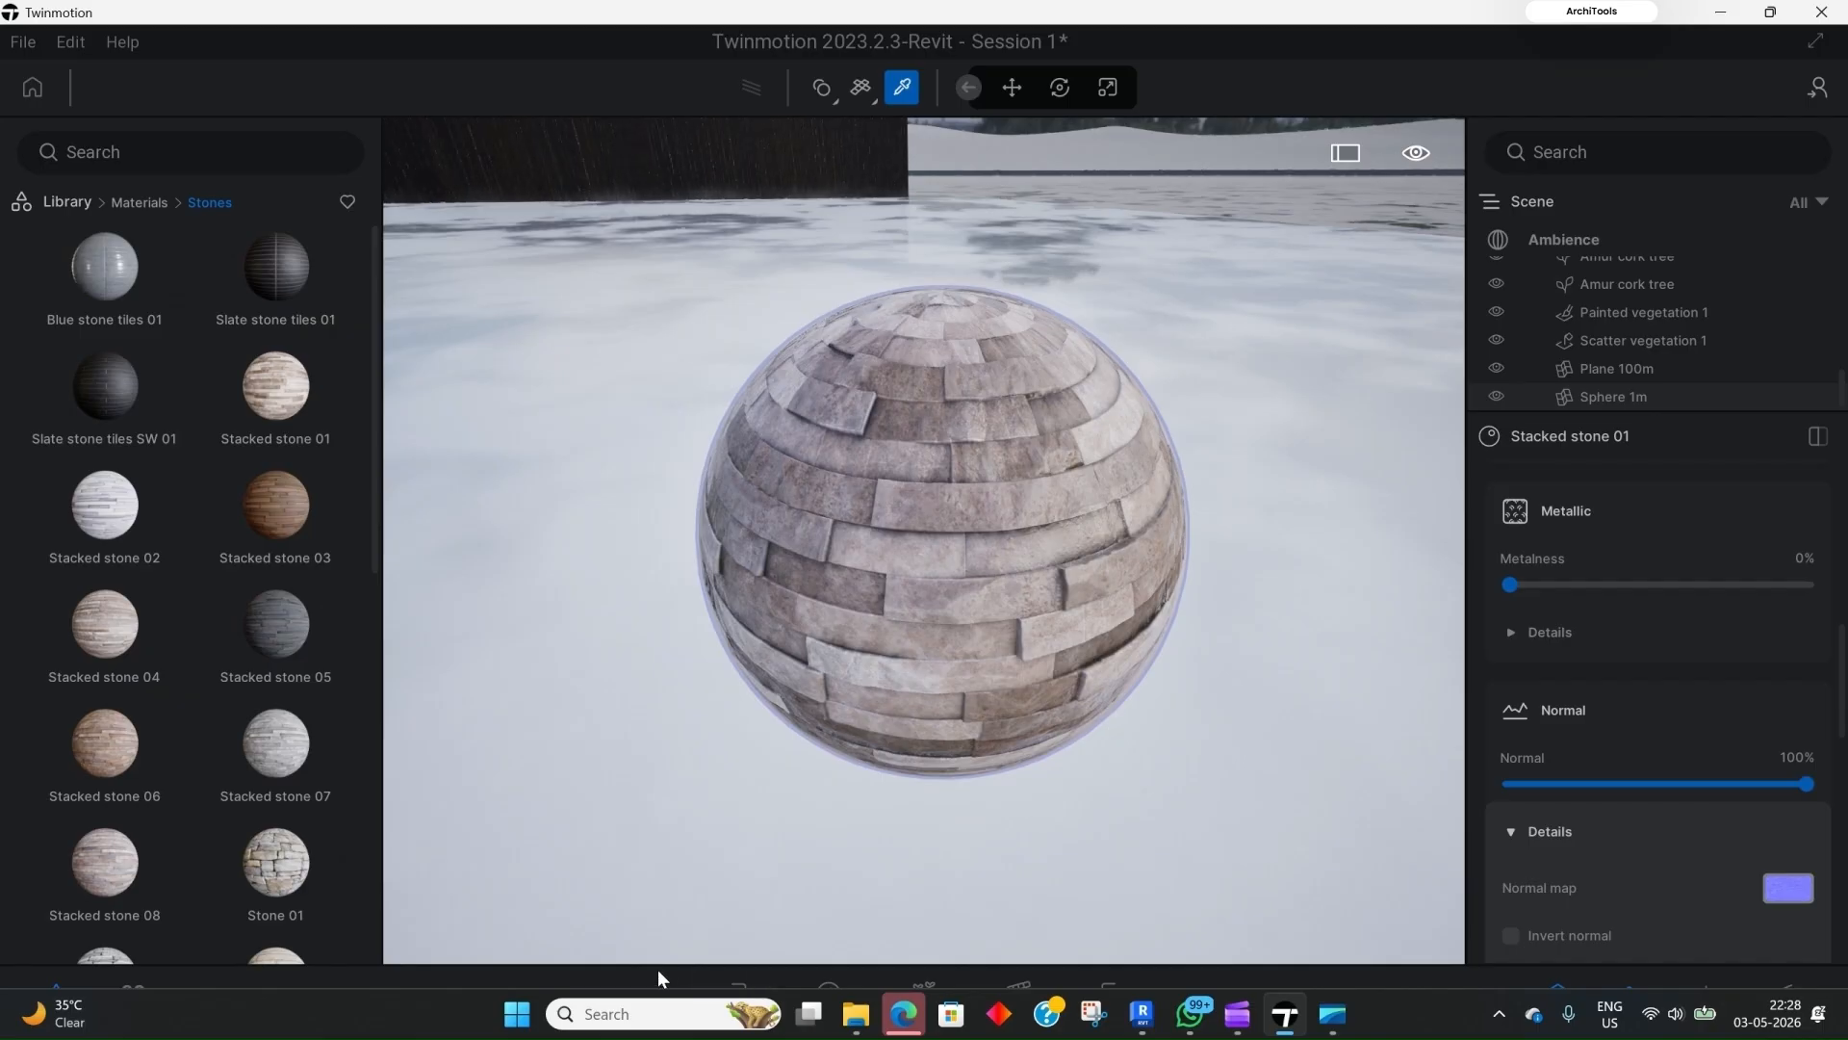
{"action": "key", "text": "super"}
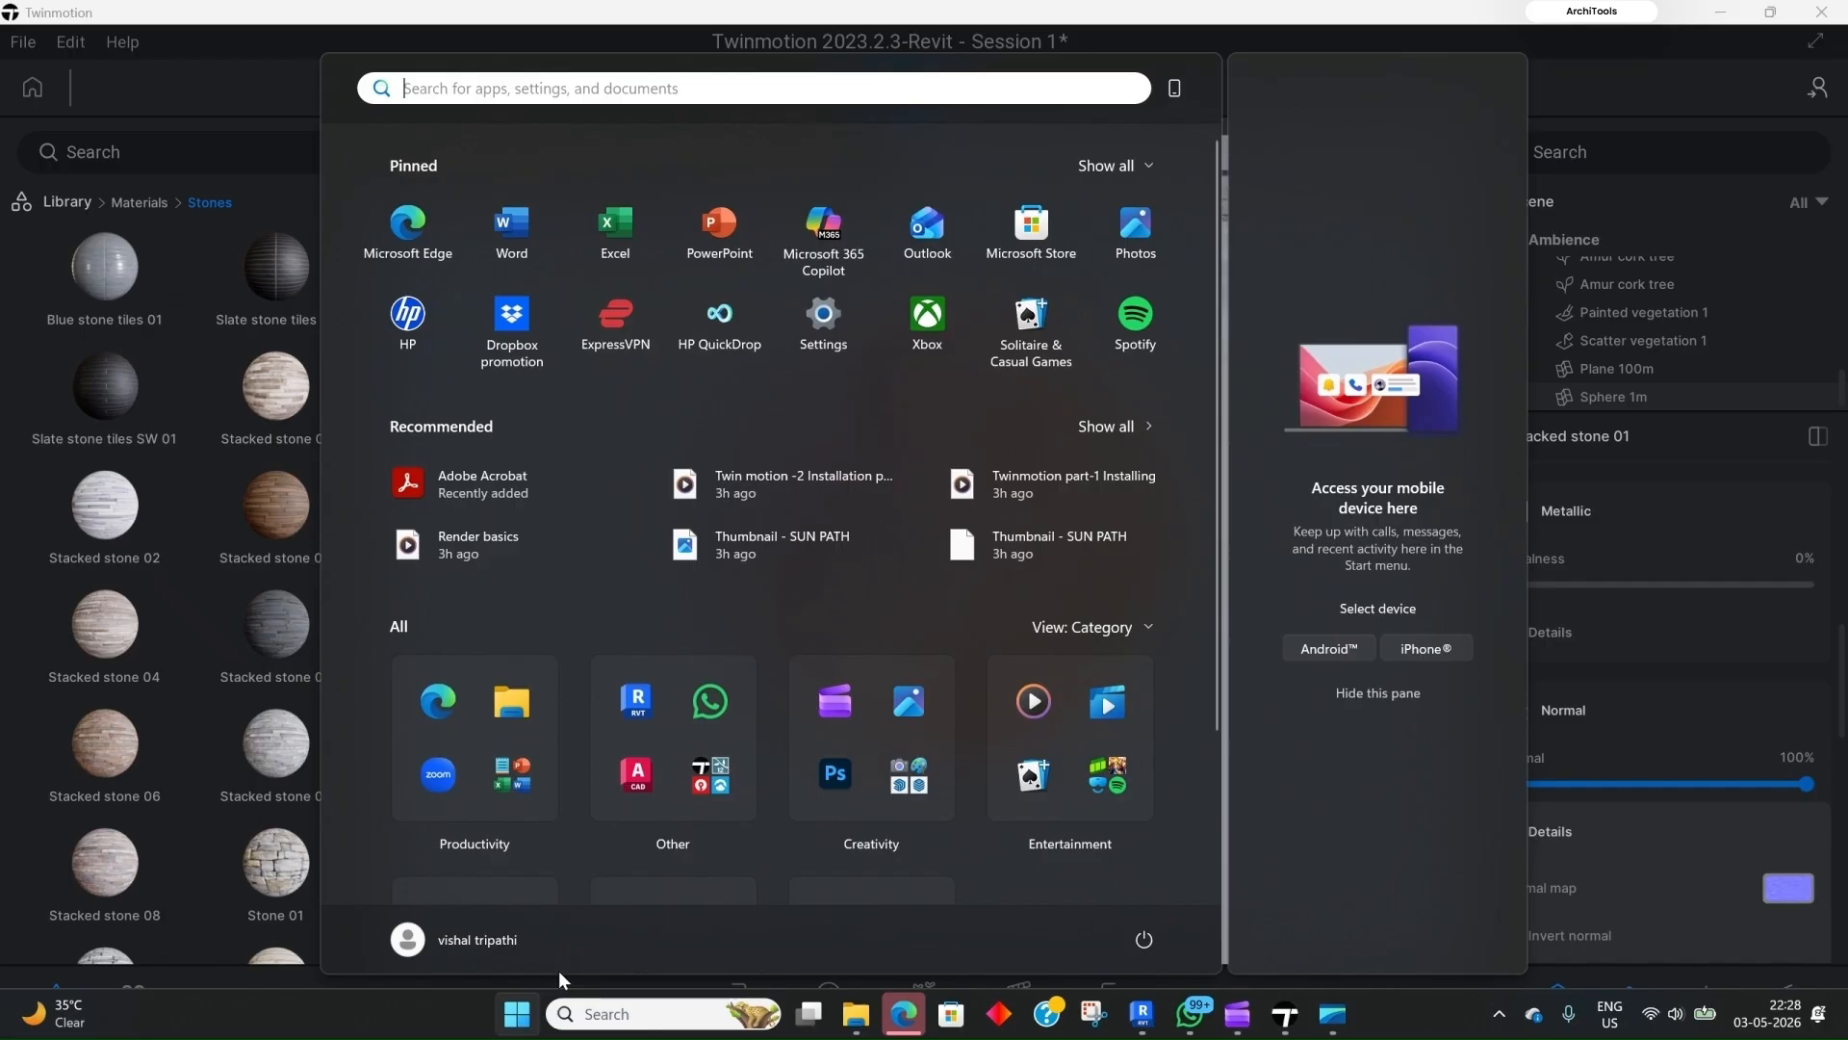
{"action": "key", "text": "super"}
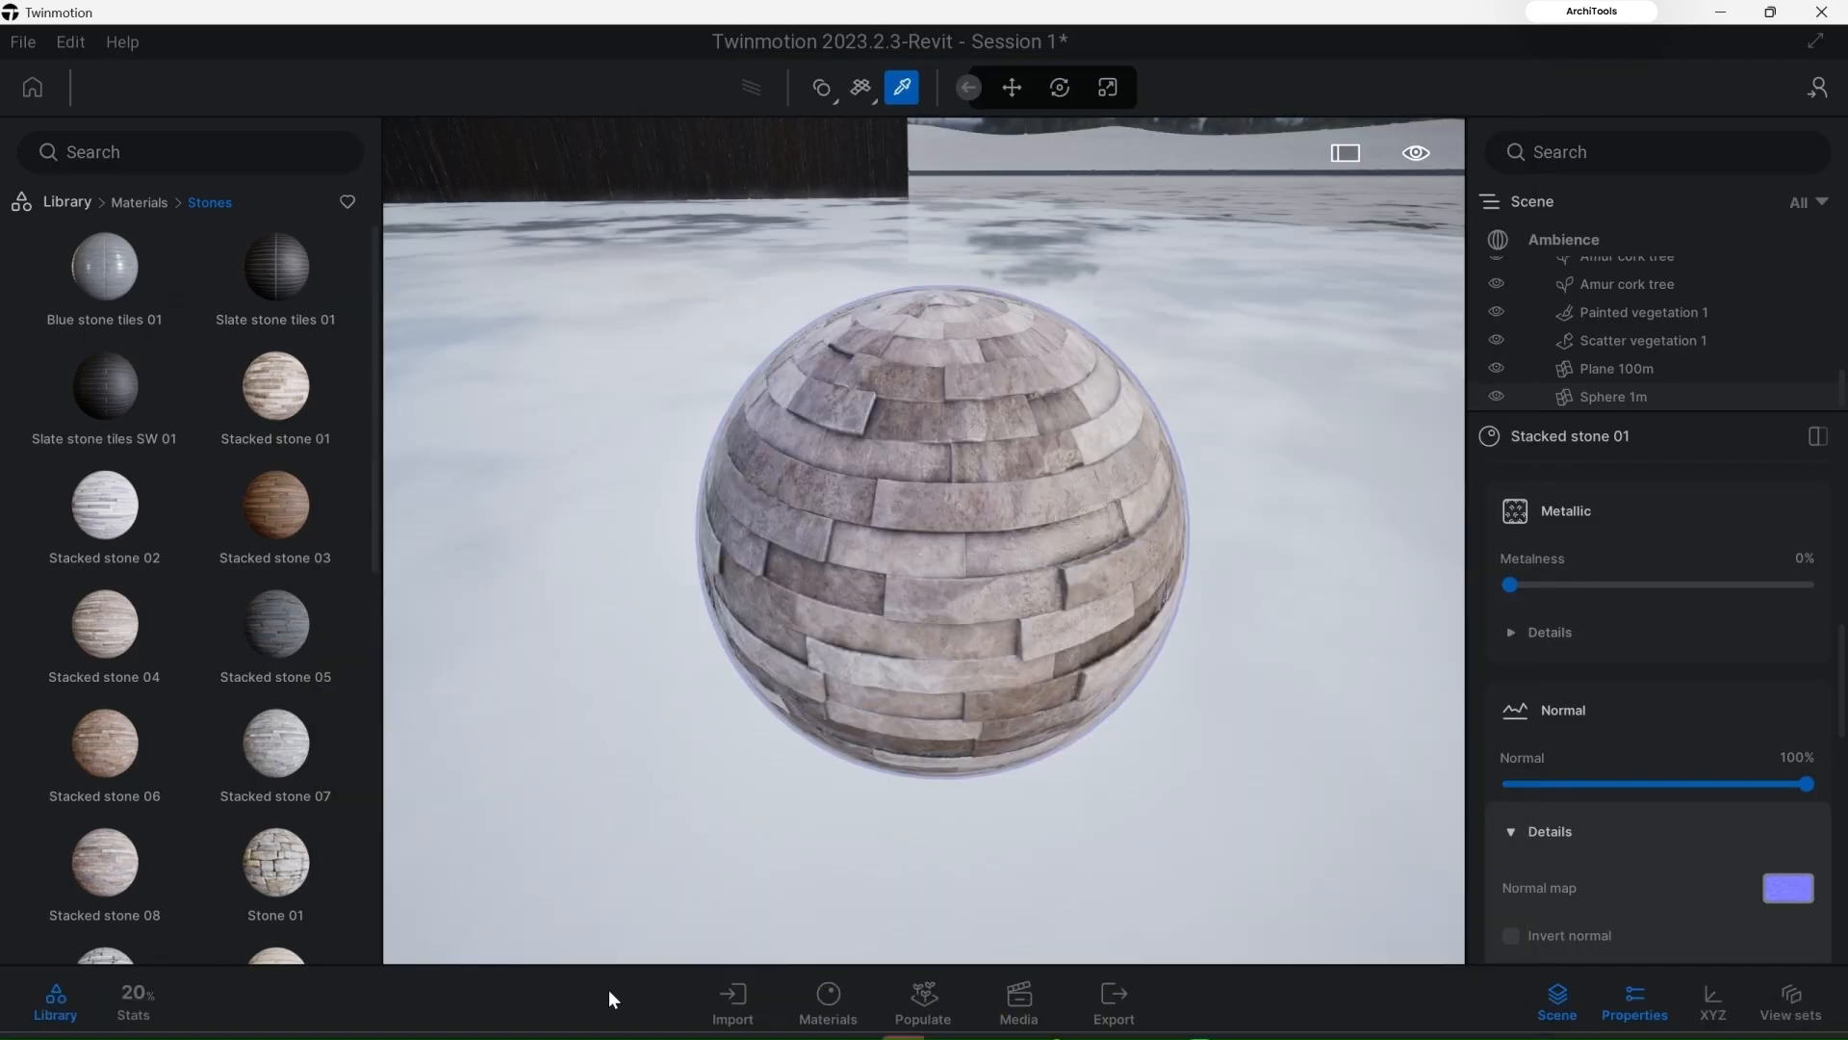
{"action": "left_click", "coordinate": [826, 997]}
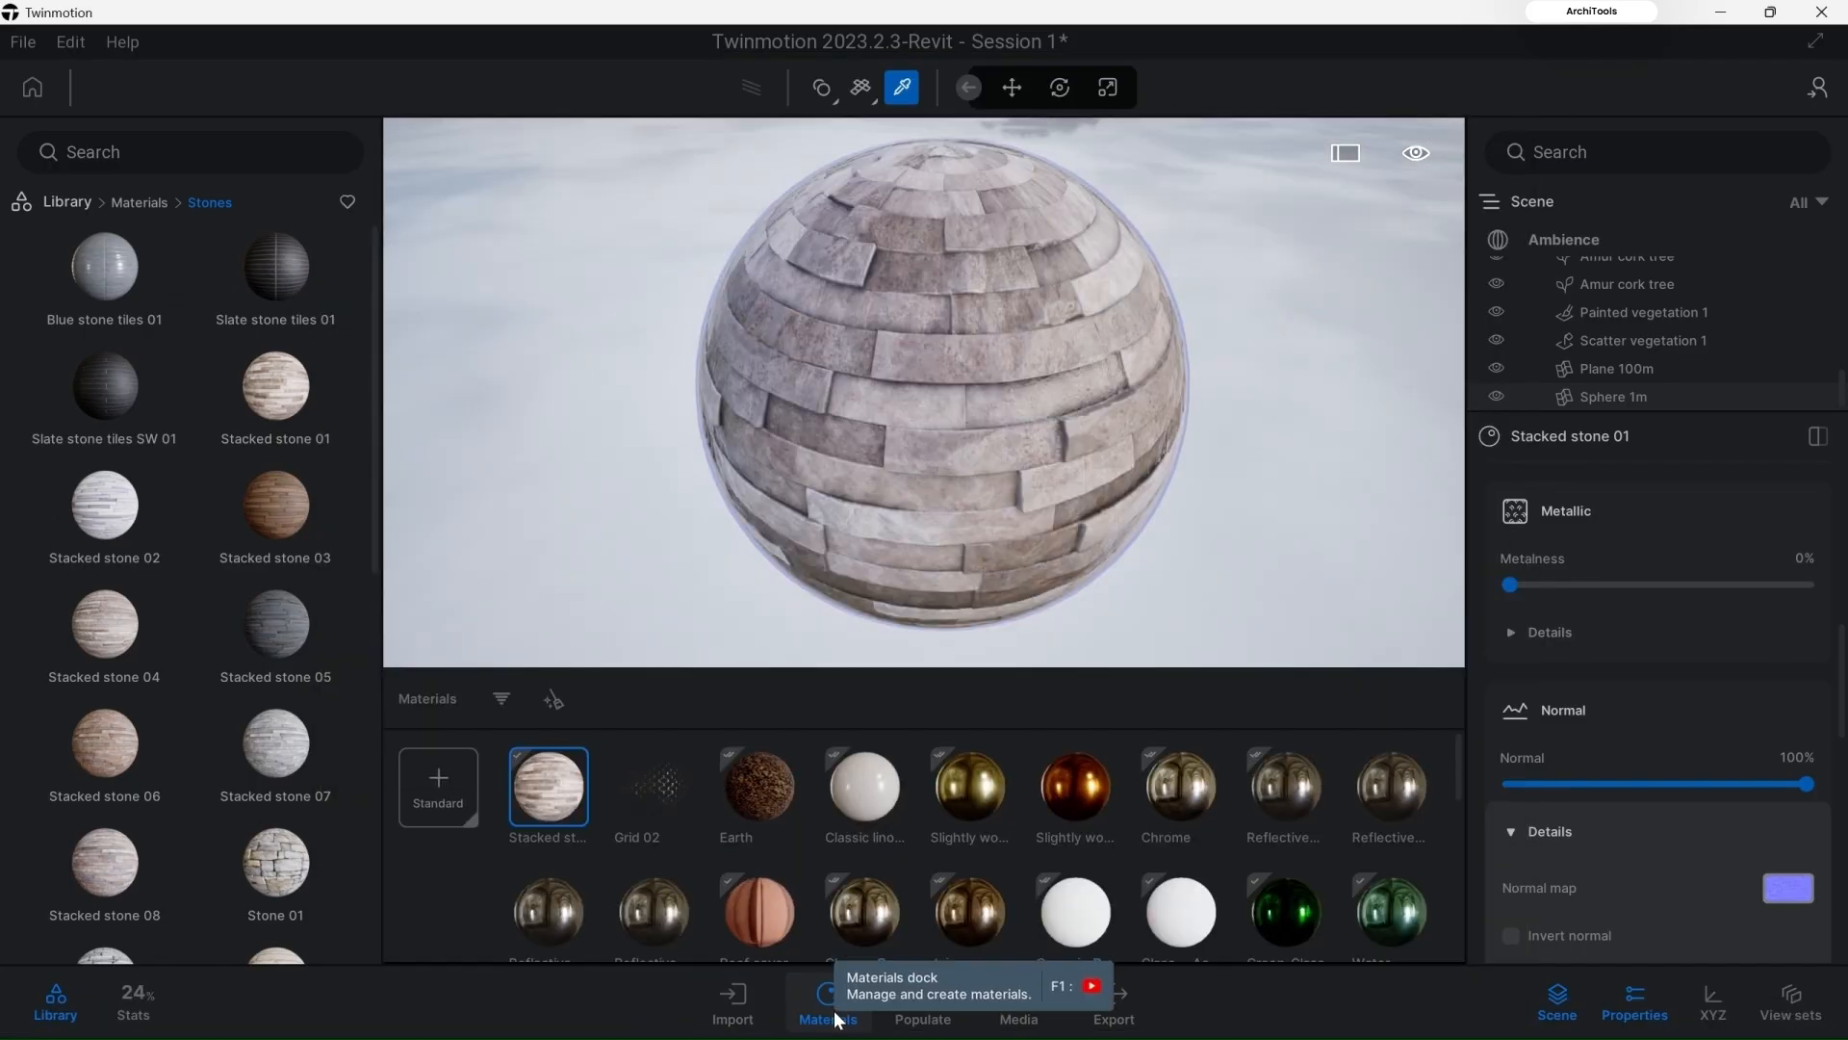
{"action": "left_click", "coordinate": [444, 780]}
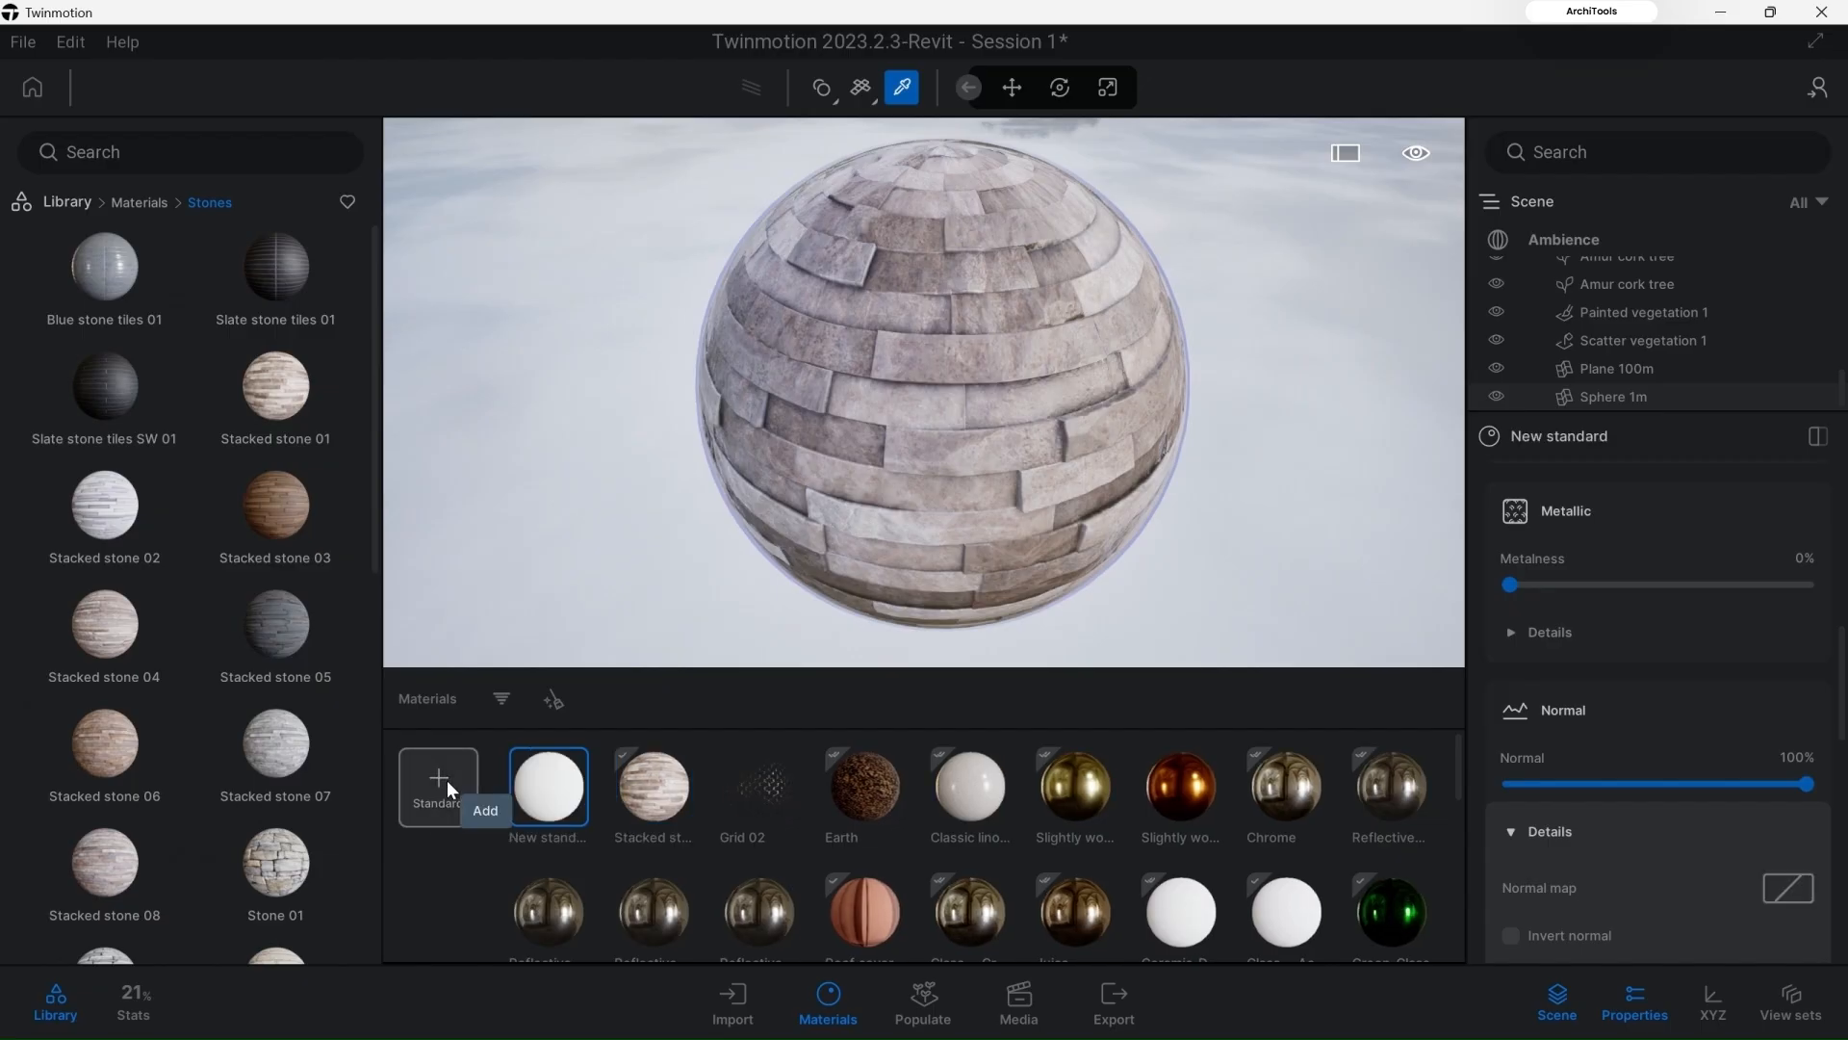
Step: Rename the new standard material as WALL TEXTURE
{"action": "left_click", "coordinate": [549, 753]}
{"action": "left_click", "coordinate": [541, 693]}
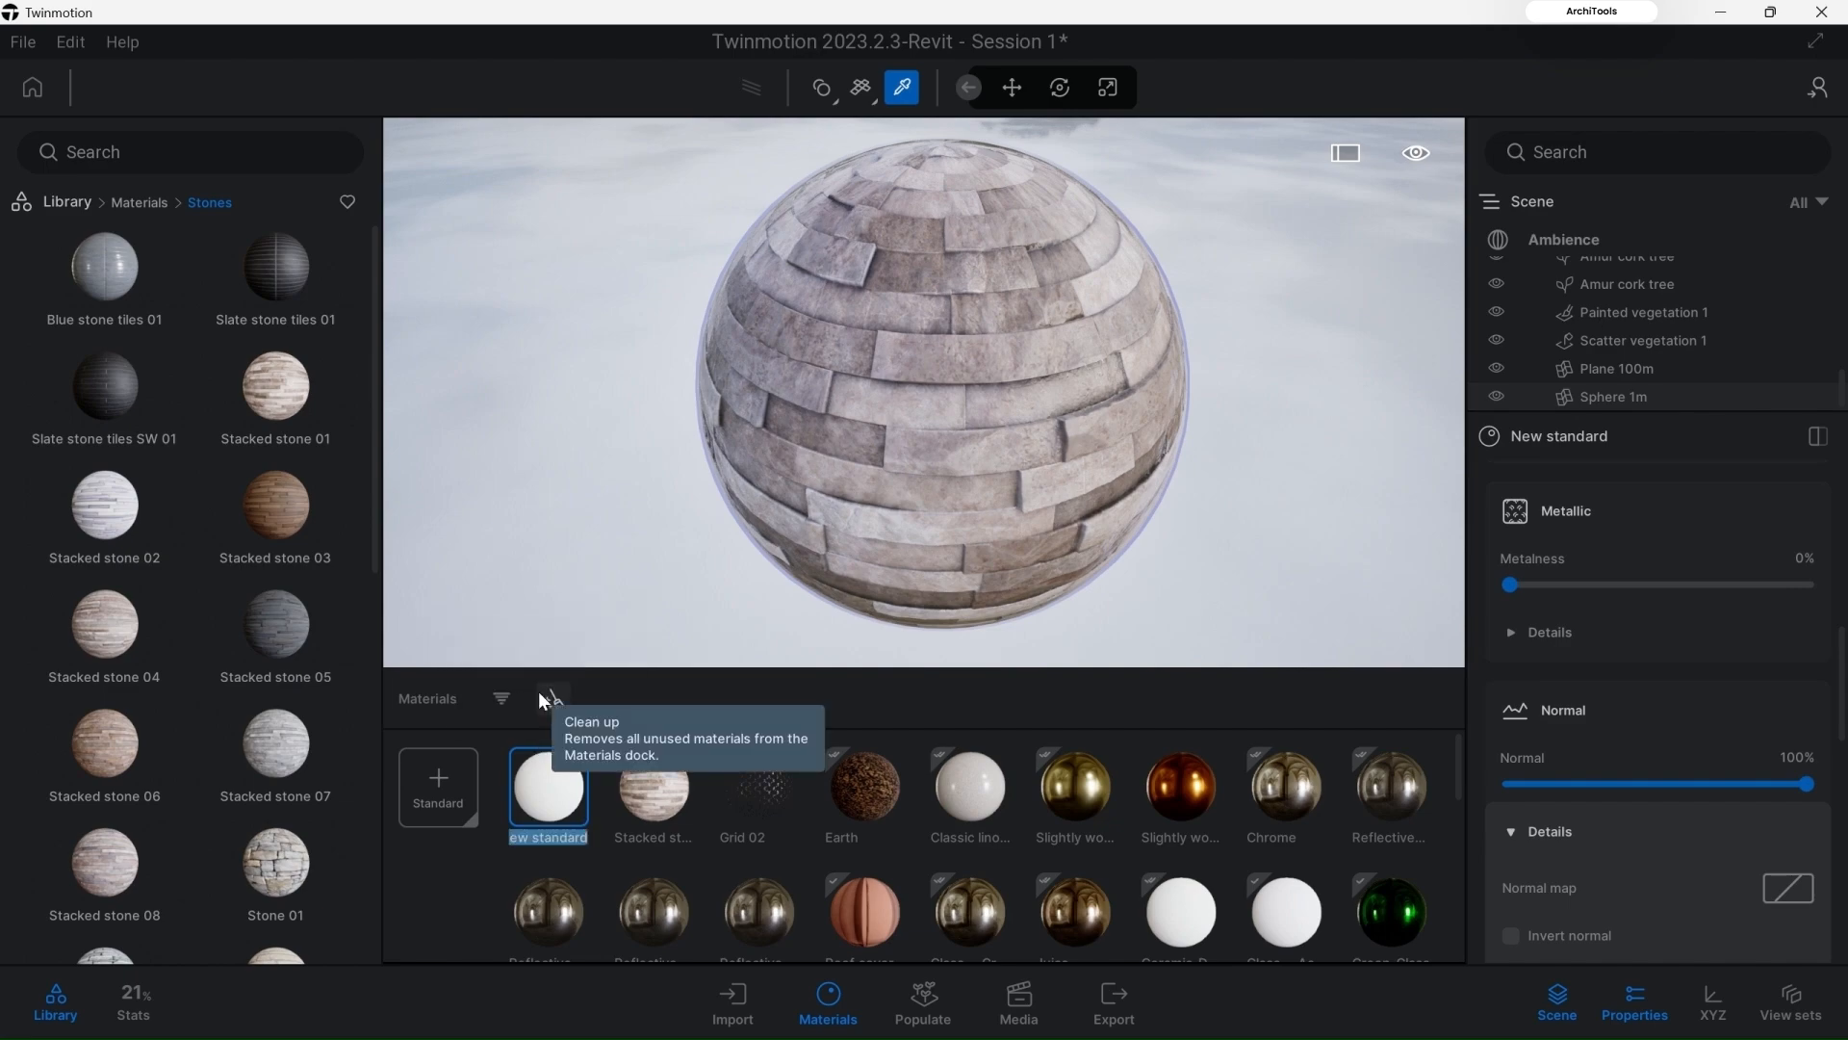
{"action": "type", "text": "wALL"}
{"action": "type", "text": " TEXTUR"}
{"action": "type", "text": "E"}
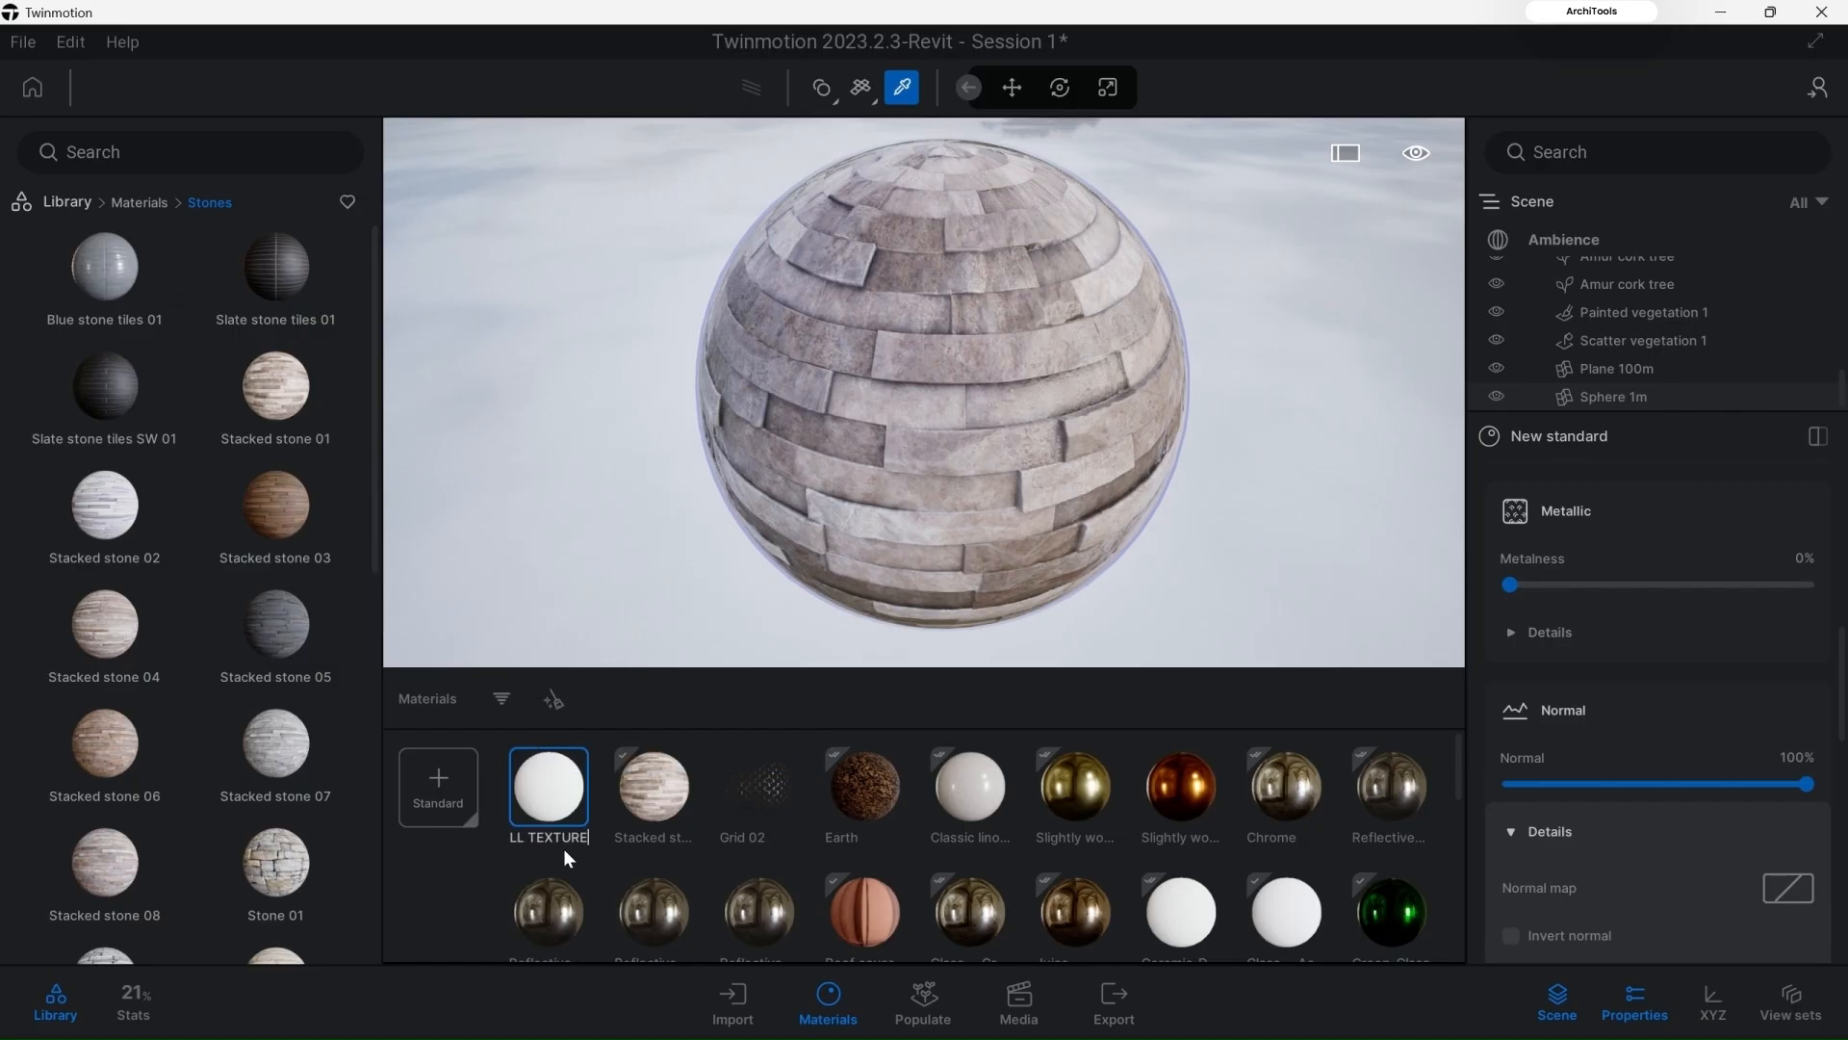
{"action": "left_click", "coordinate": [524, 838]}
{"action": "key", "text": "BackSpace"}
{"action": "type", "text": "WA"}
{"action": "left_click", "coordinate": [487, 880]}
{"action": "left_click", "coordinate": [537, 785]}
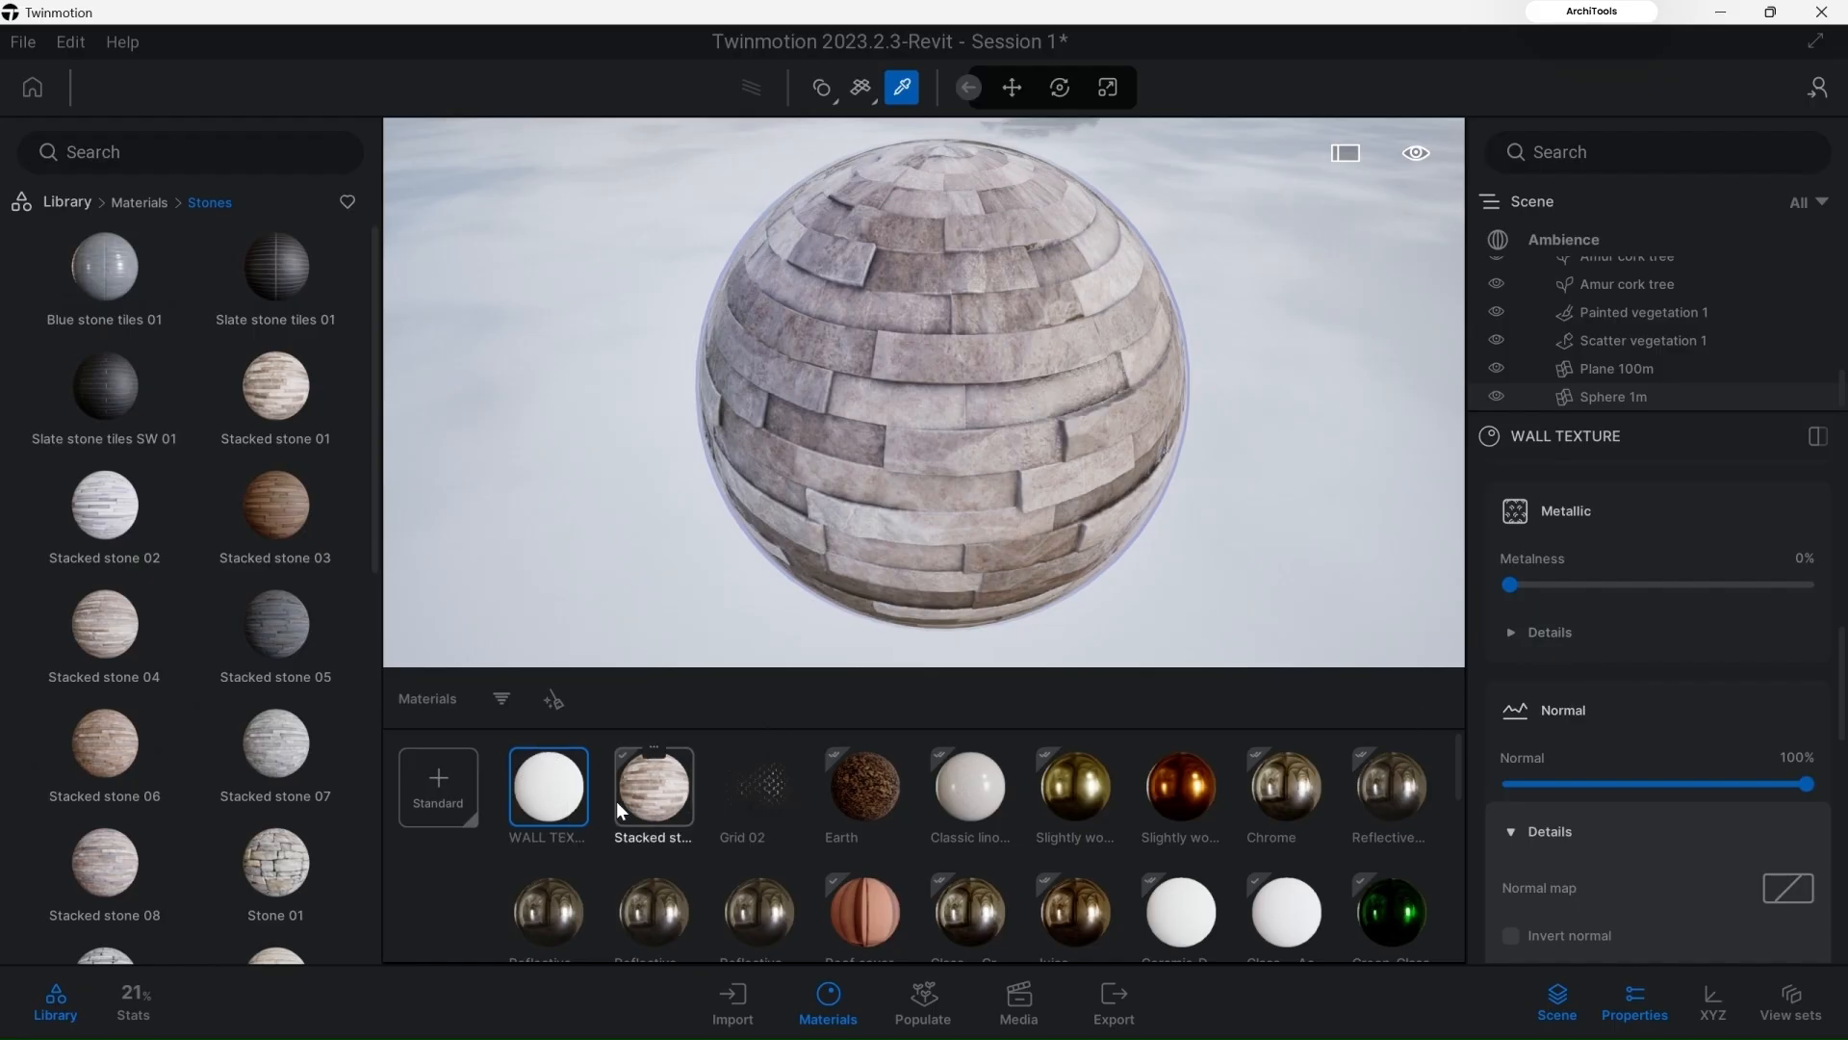
Step: Load the rock_wall_16_diff_4k image as the color texture of the WALL TEXTURE material
{"action": "scroll", "coordinate": [1628, 628], "scroll_direction": "down", "scroll_amount": 1}
{"action": "scroll", "coordinate": [1628, 626], "scroll_direction": "up", "scroll_amount": 12}
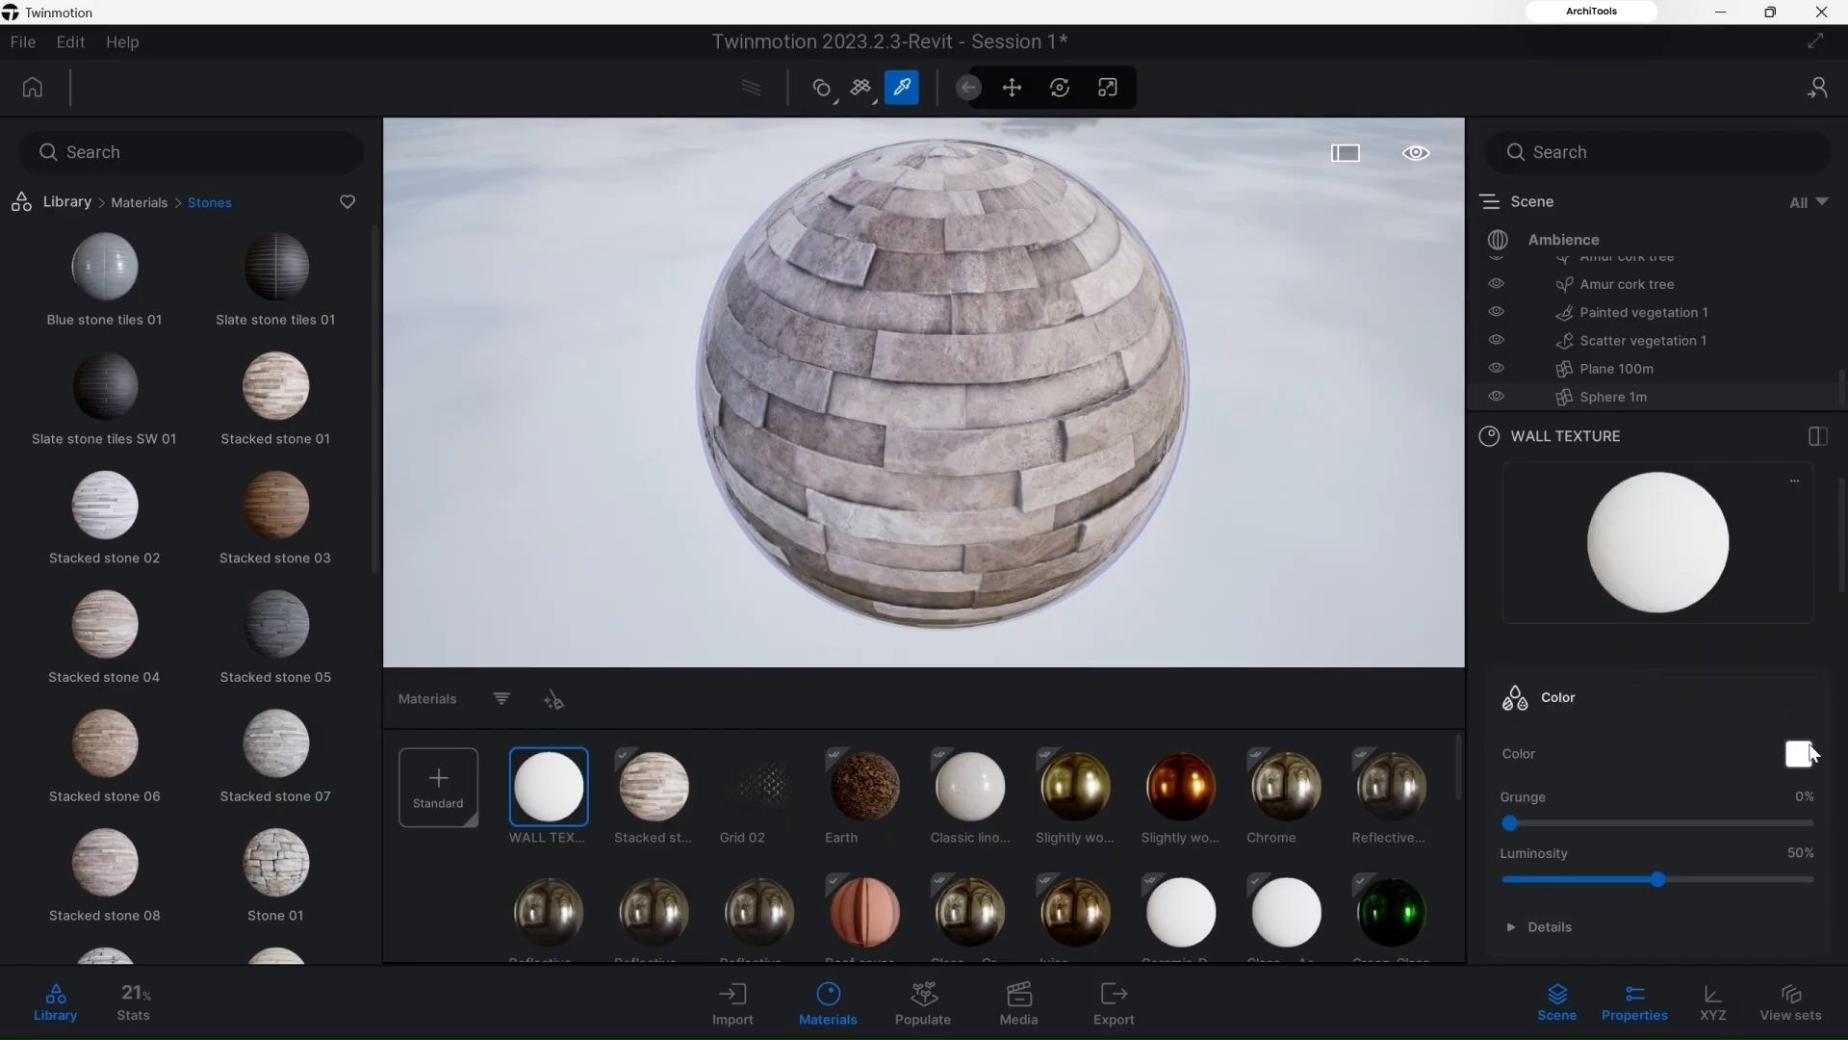
{"action": "scroll", "coordinate": [1789, 770], "scroll_direction": "down", "scroll_amount": 2}
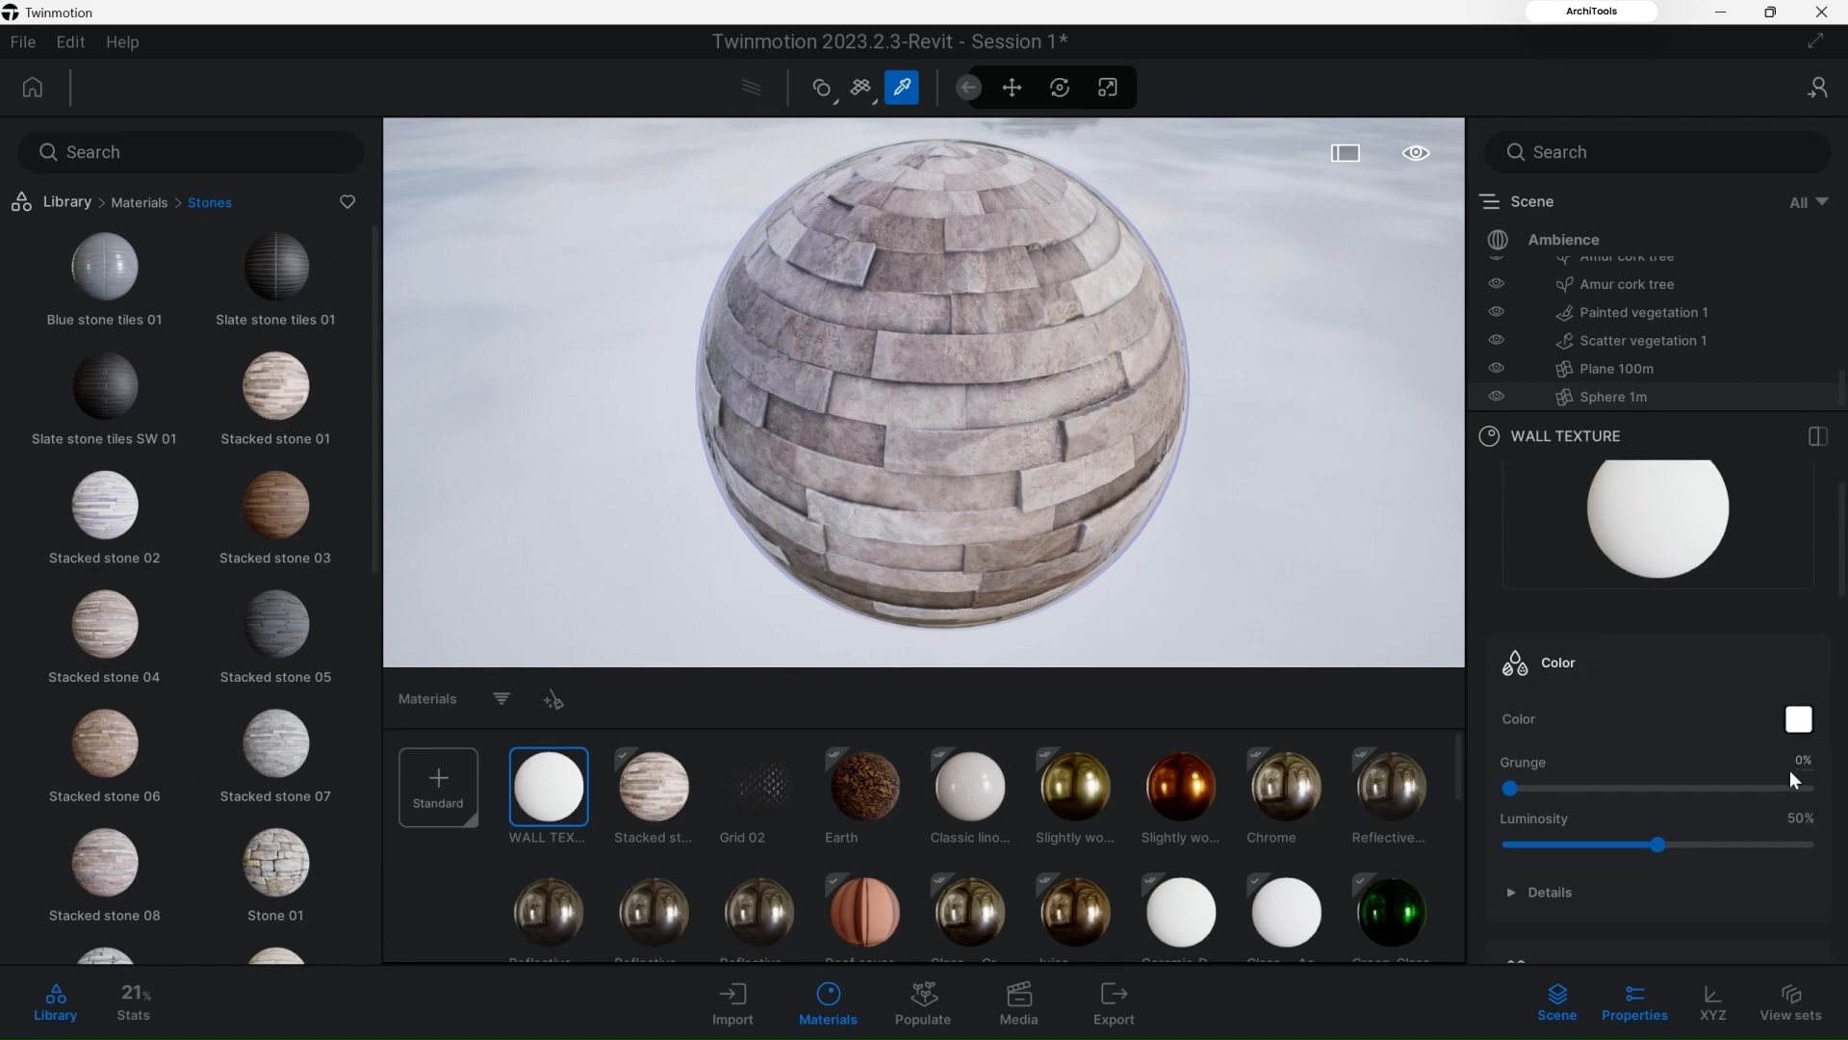
{"action": "left_click", "coordinate": [1543, 823]}
{"action": "scroll", "coordinate": [1757, 824], "scroll_direction": "down", "scroll_amount": 1}
{"action": "left_click", "coordinate": [1796, 545]}
{"action": "scroll", "coordinate": [1753, 578], "scroll_direction": "down", "scroll_amount": 2}
{"action": "left_click", "coordinate": [1141, 727]}
{"action": "right_click", "coordinate": [1771, 577]}
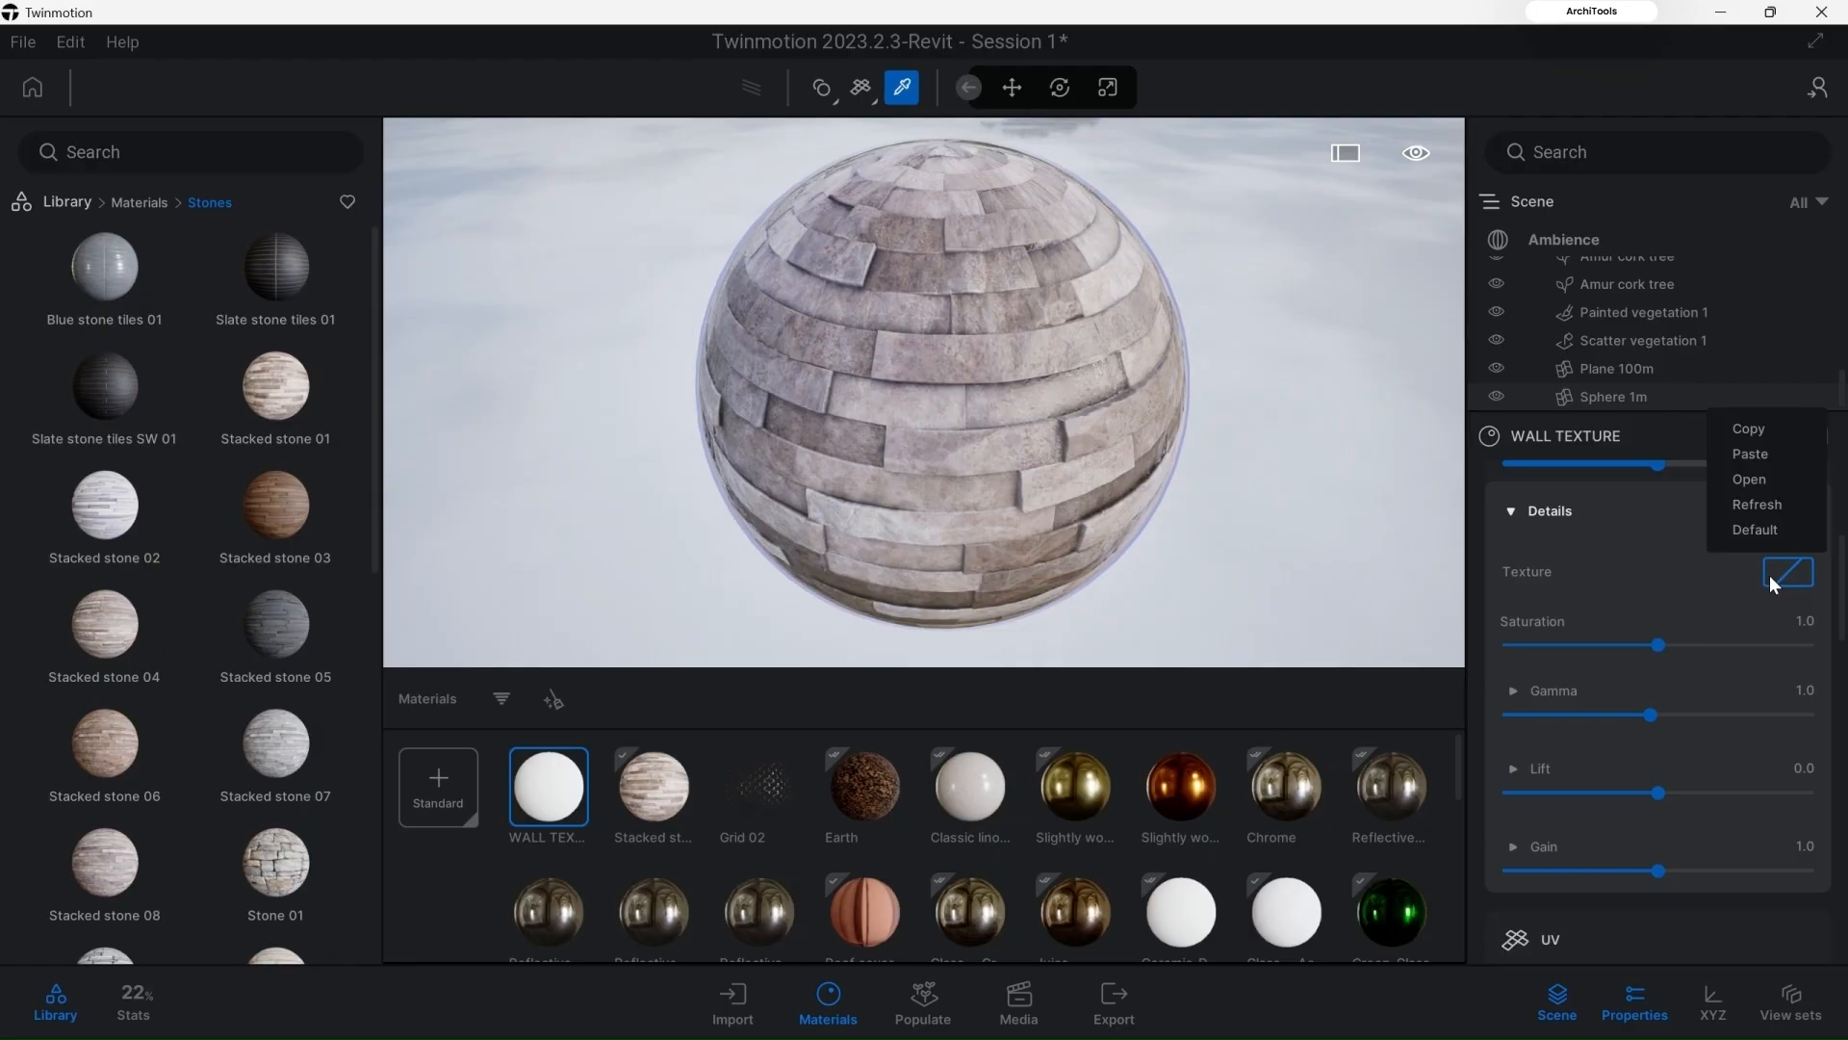
{"action": "left_click", "coordinate": [1761, 480]}
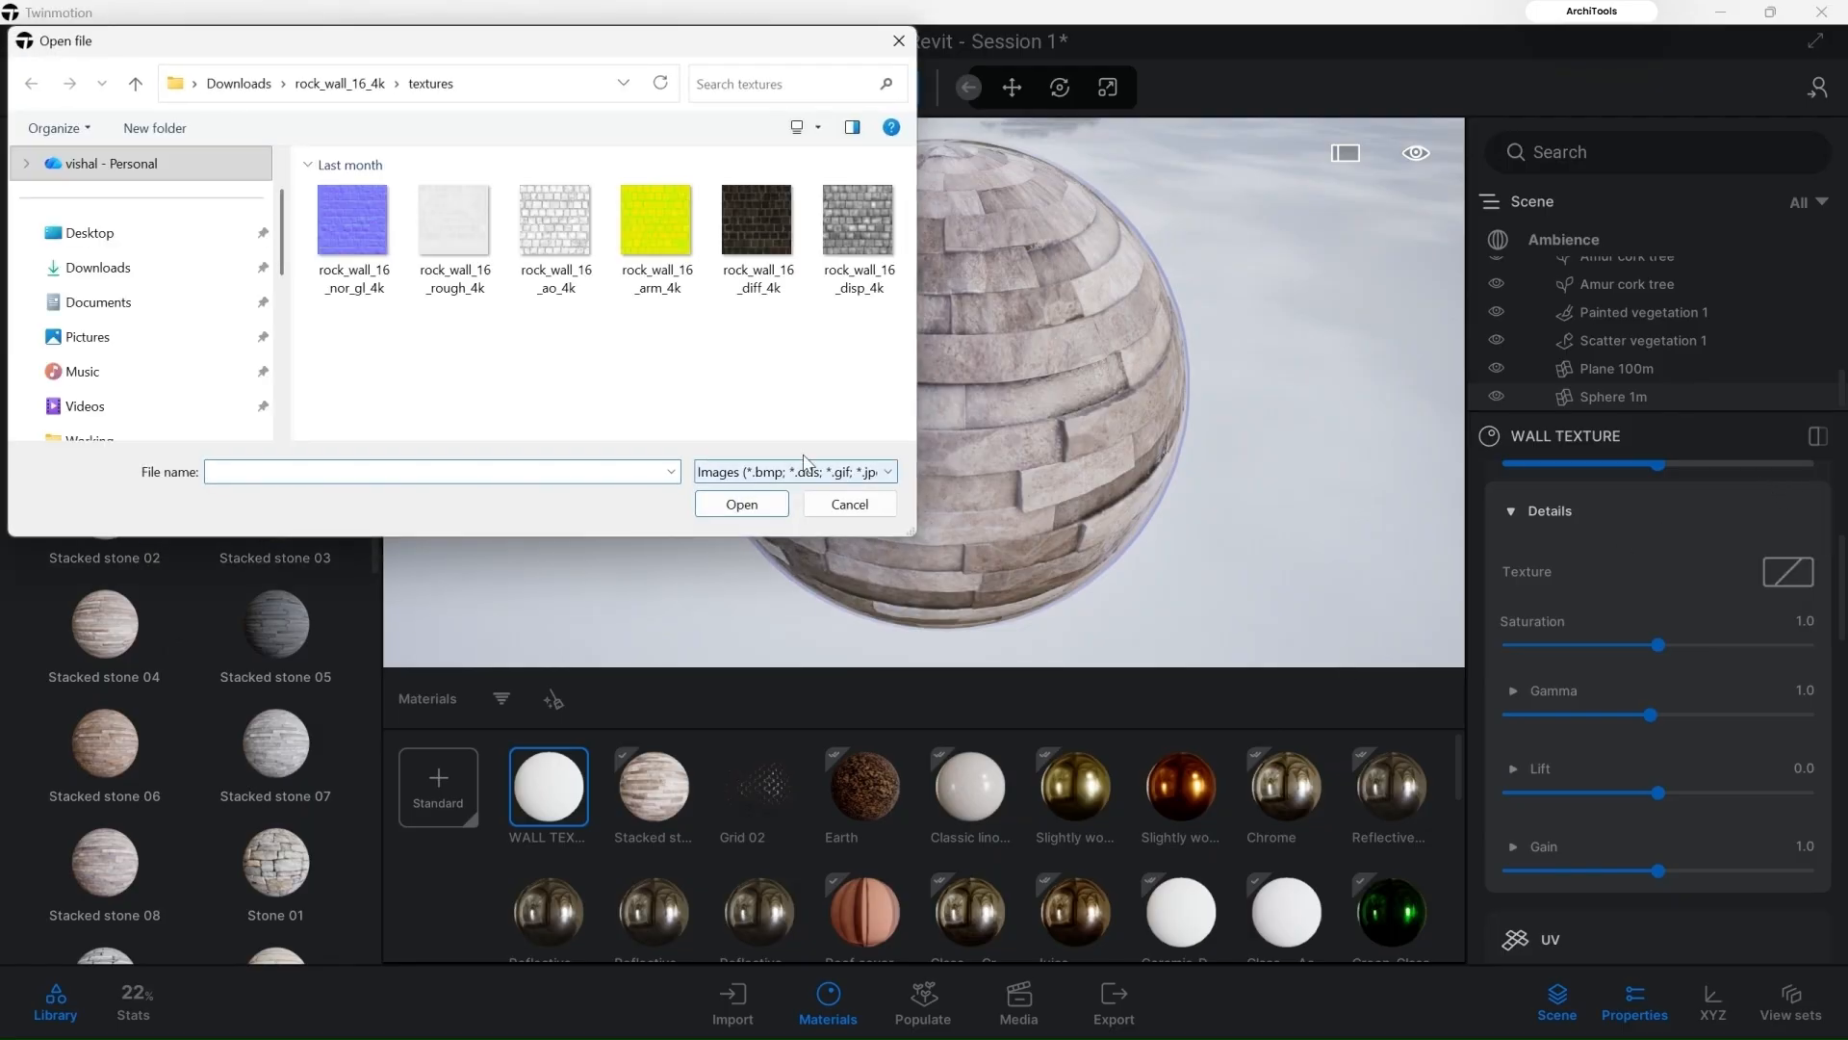
{"action": "left_click", "coordinate": [785, 240]}
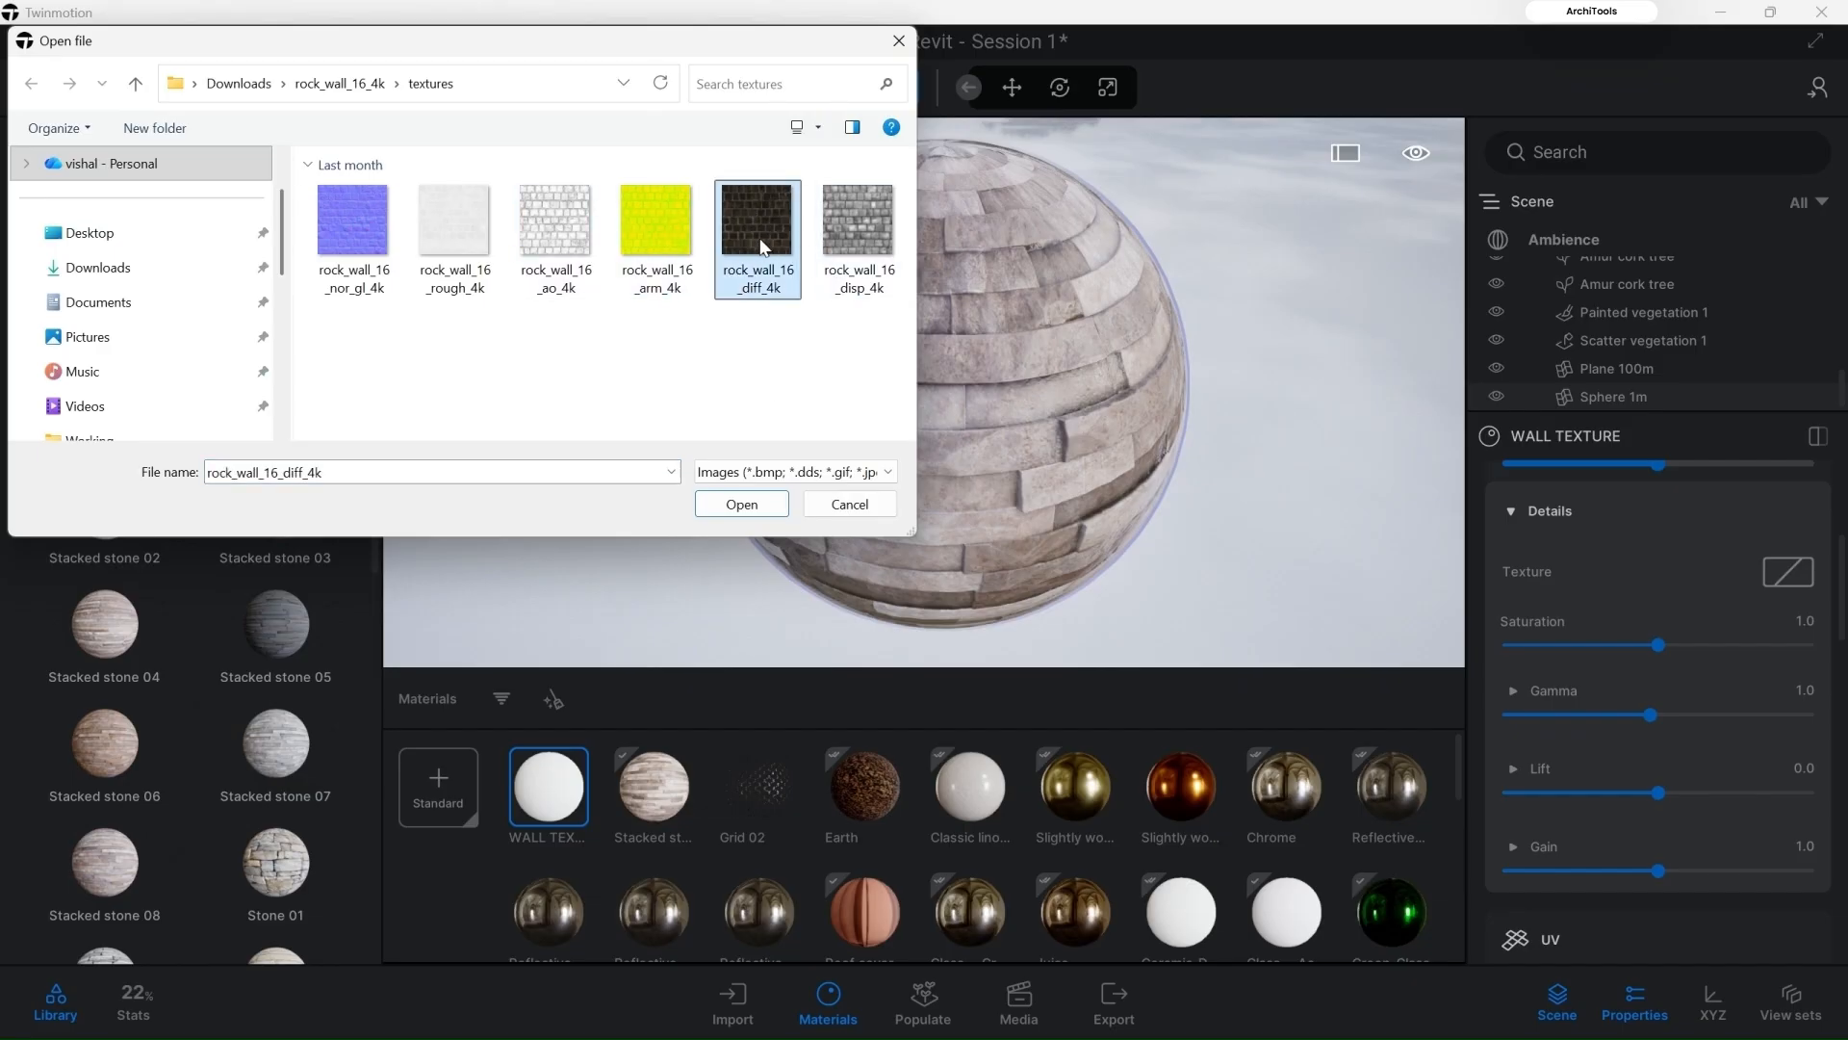
{"action": "left_click", "coordinate": [761, 505]}
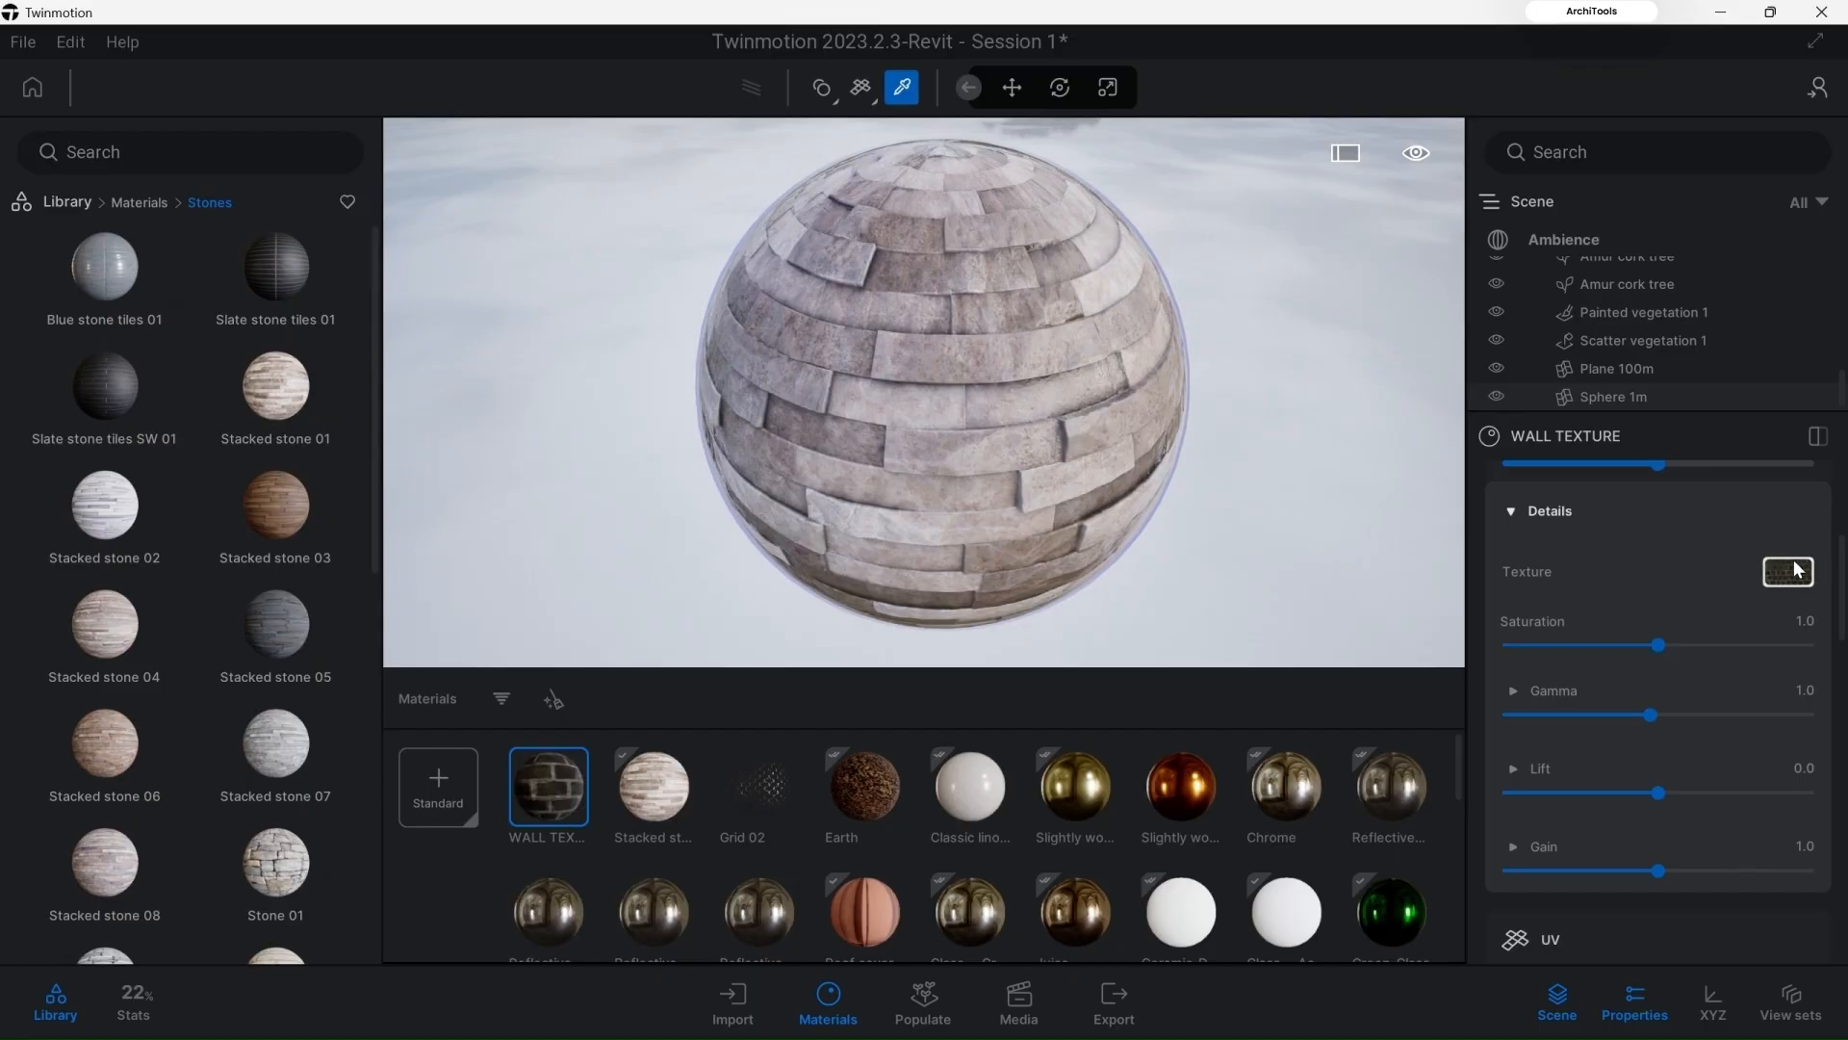
{"action": "left_click", "coordinate": [1513, 507]}
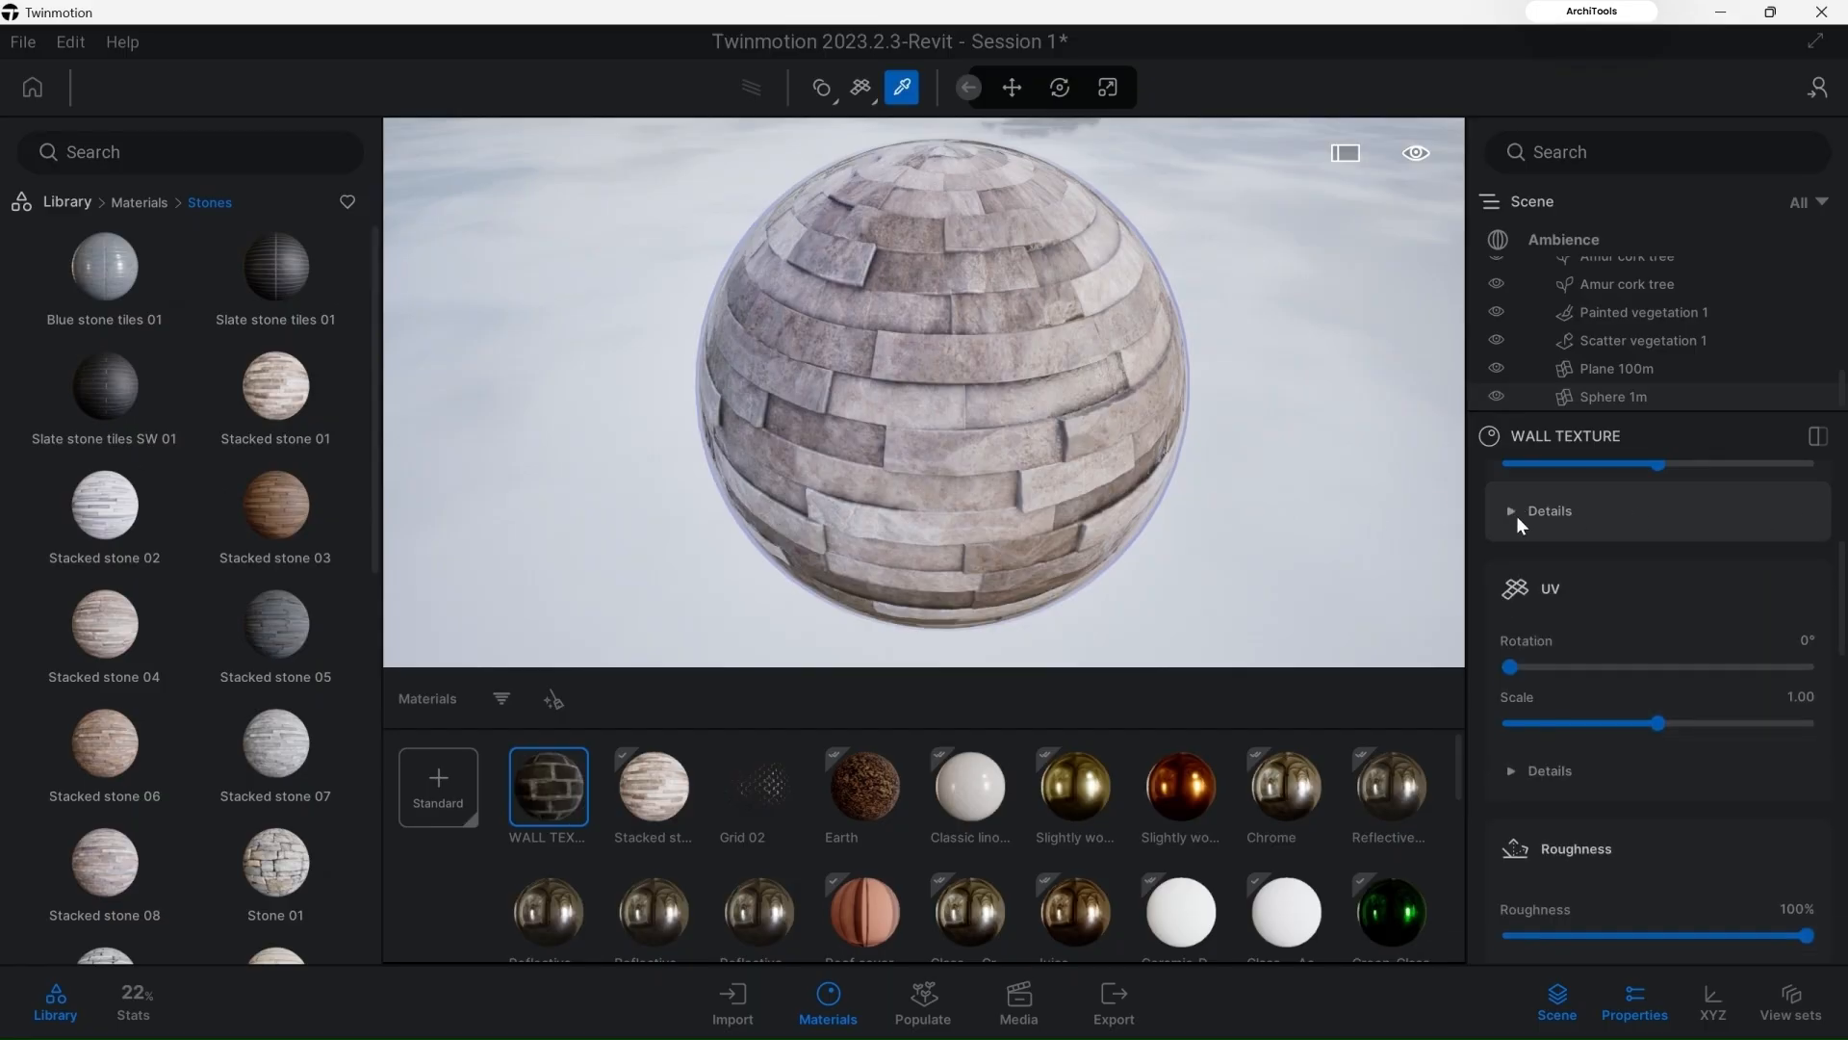
Step: Load the rock_wall_16_rough_4k image as the roughness texture of the WALL TEXTURE material
{"action": "scroll", "coordinate": [1652, 558], "scroll_direction": "up", "scroll_amount": 2}
{"action": "scroll", "coordinate": [1631, 626], "scroll_direction": "down", "scroll_amount": 1}
{"action": "scroll", "coordinate": [1643, 631], "scroll_direction": "up", "scroll_amount": 3}
{"action": "scroll", "coordinate": [1648, 578], "scroll_direction": "up", "scroll_amount": 2}
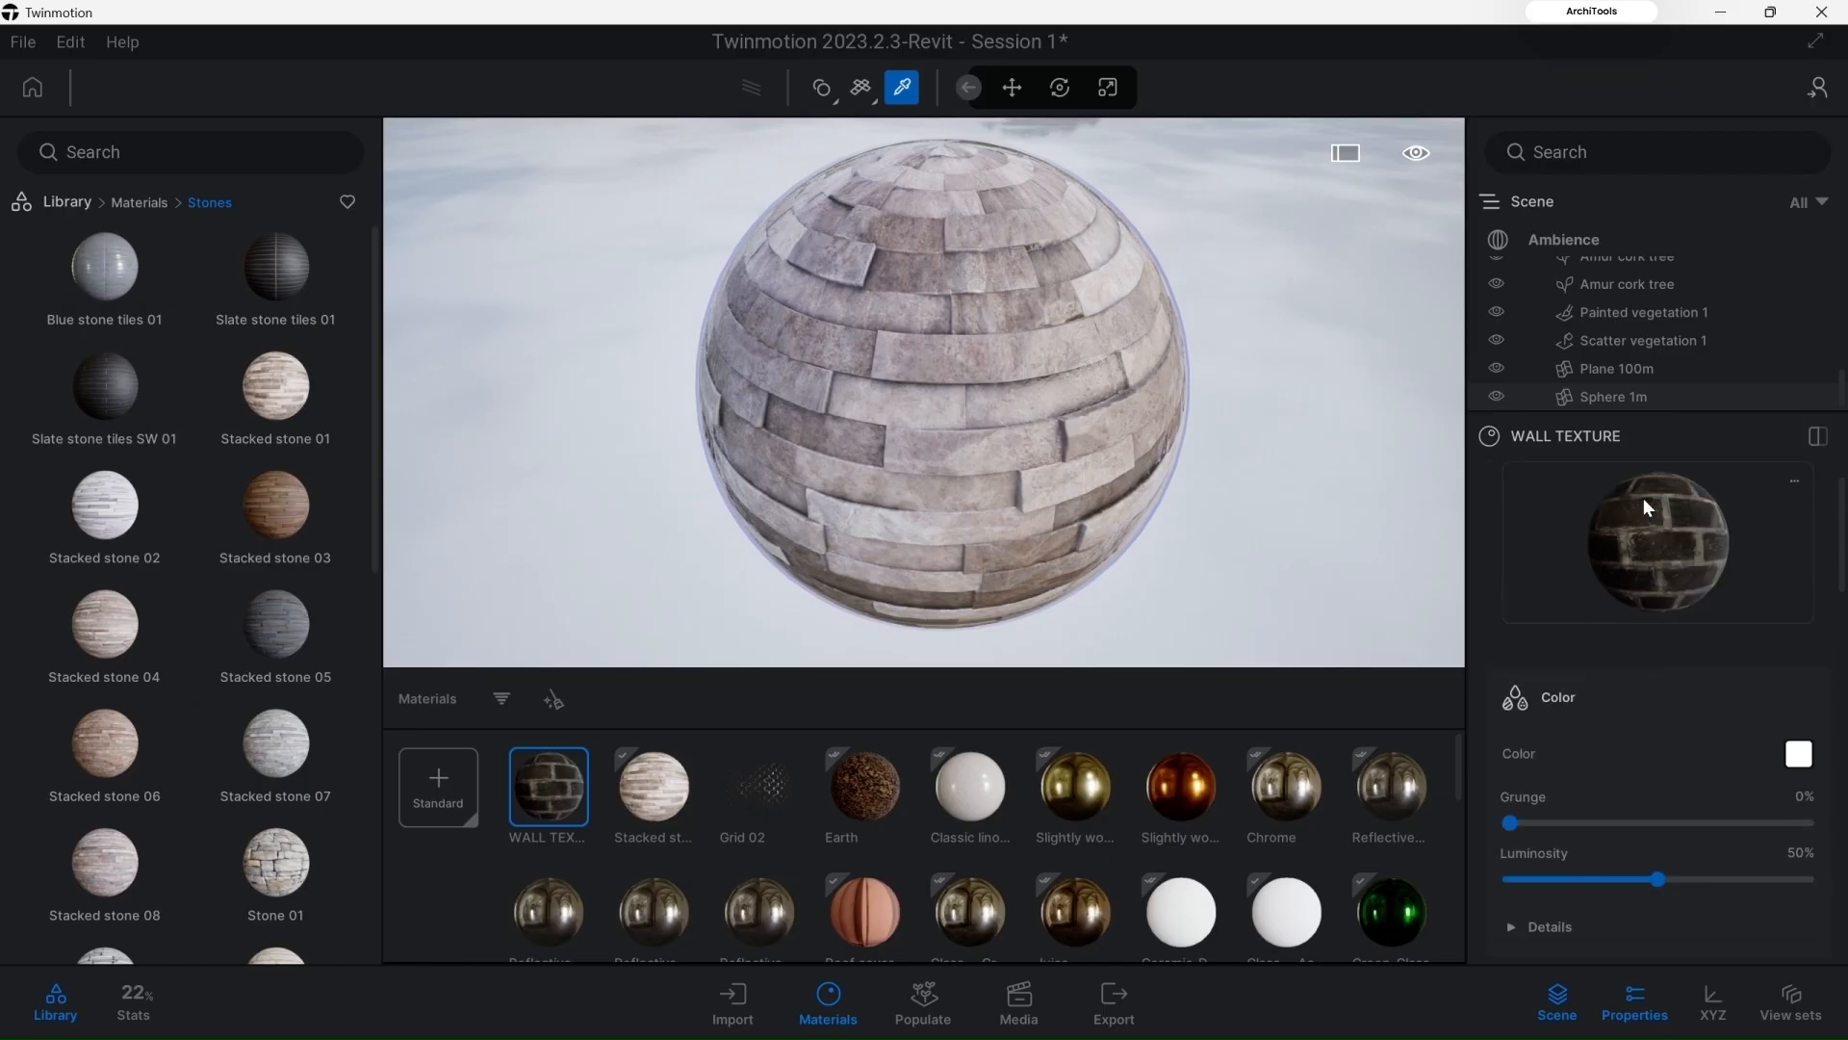
{"action": "scroll", "coordinate": [1674, 587], "scroll_direction": "down", "scroll_amount": 8}
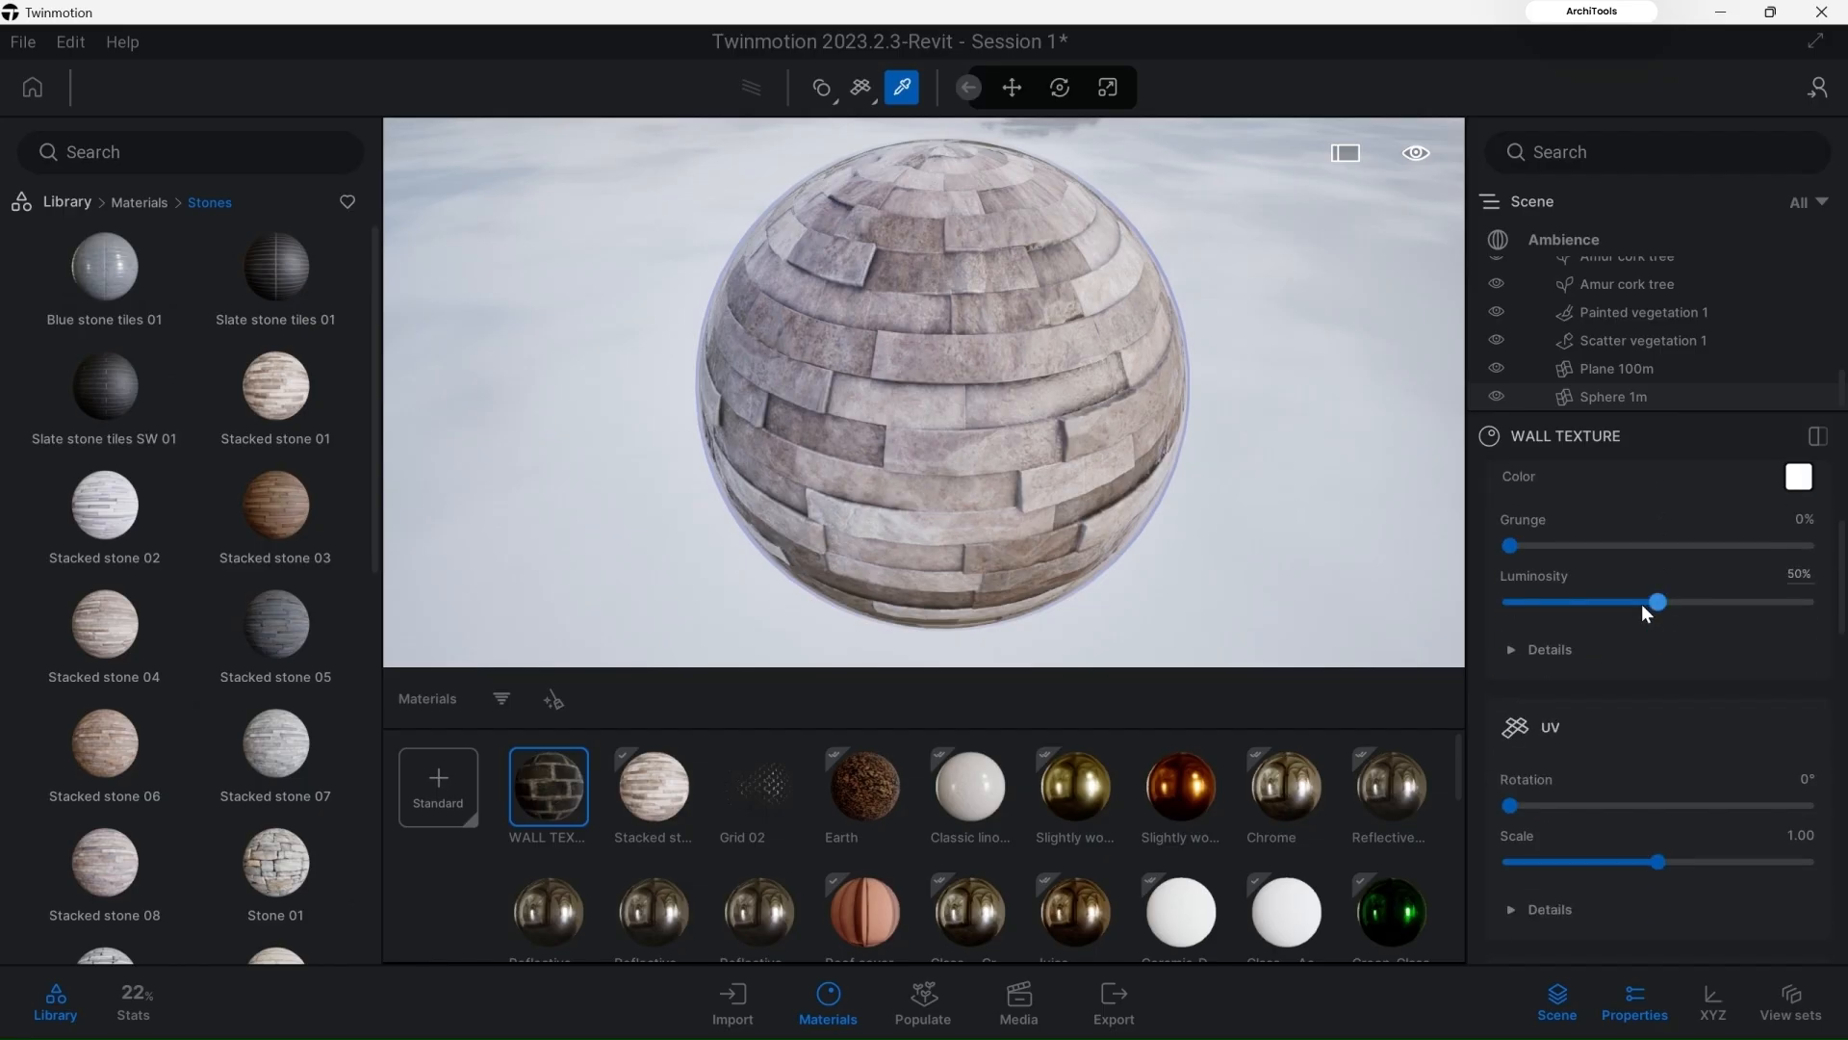
{"action": "scroll", "coordinate": [1648, 664], "scroll_direction": "down", "scroll_amount": 4}
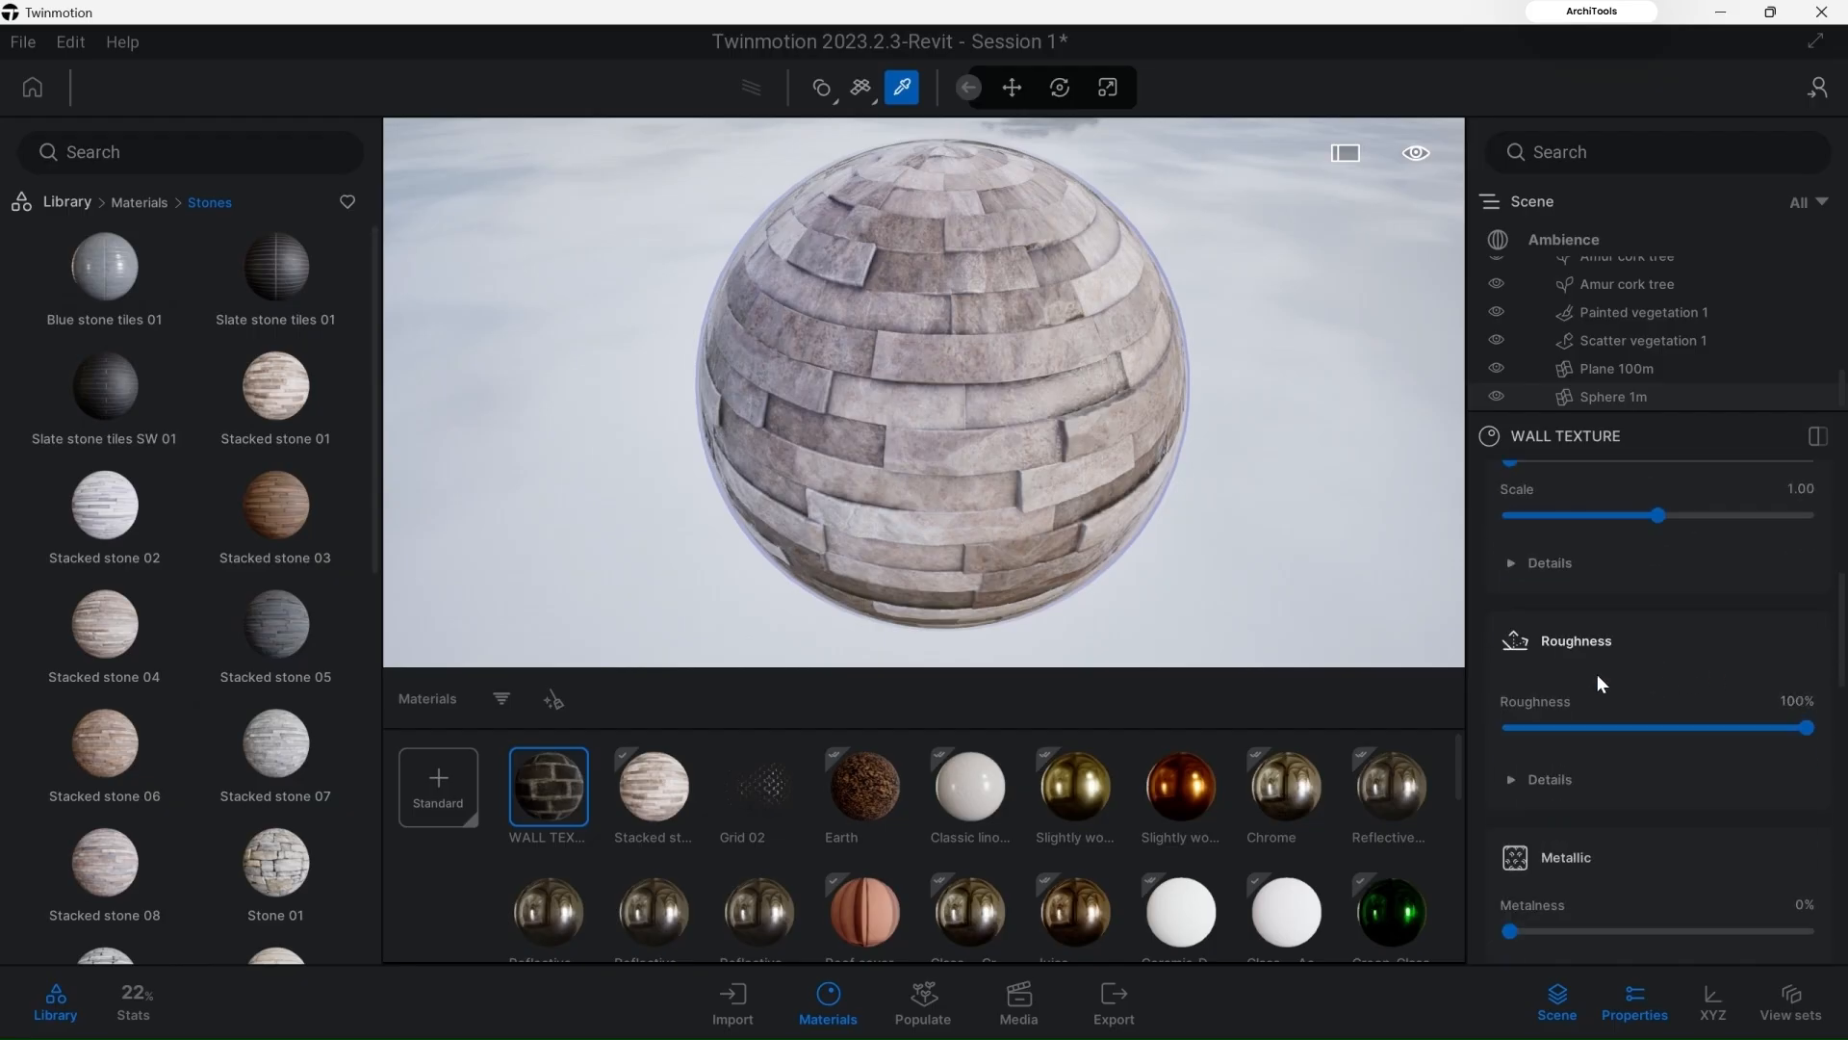
{"action": "left_click", "coordinate": [1511, 781]}
{"action": "scroll", "coordinate": [1579, 731], "scroll_direction": "down", "scroll_amount": 2}
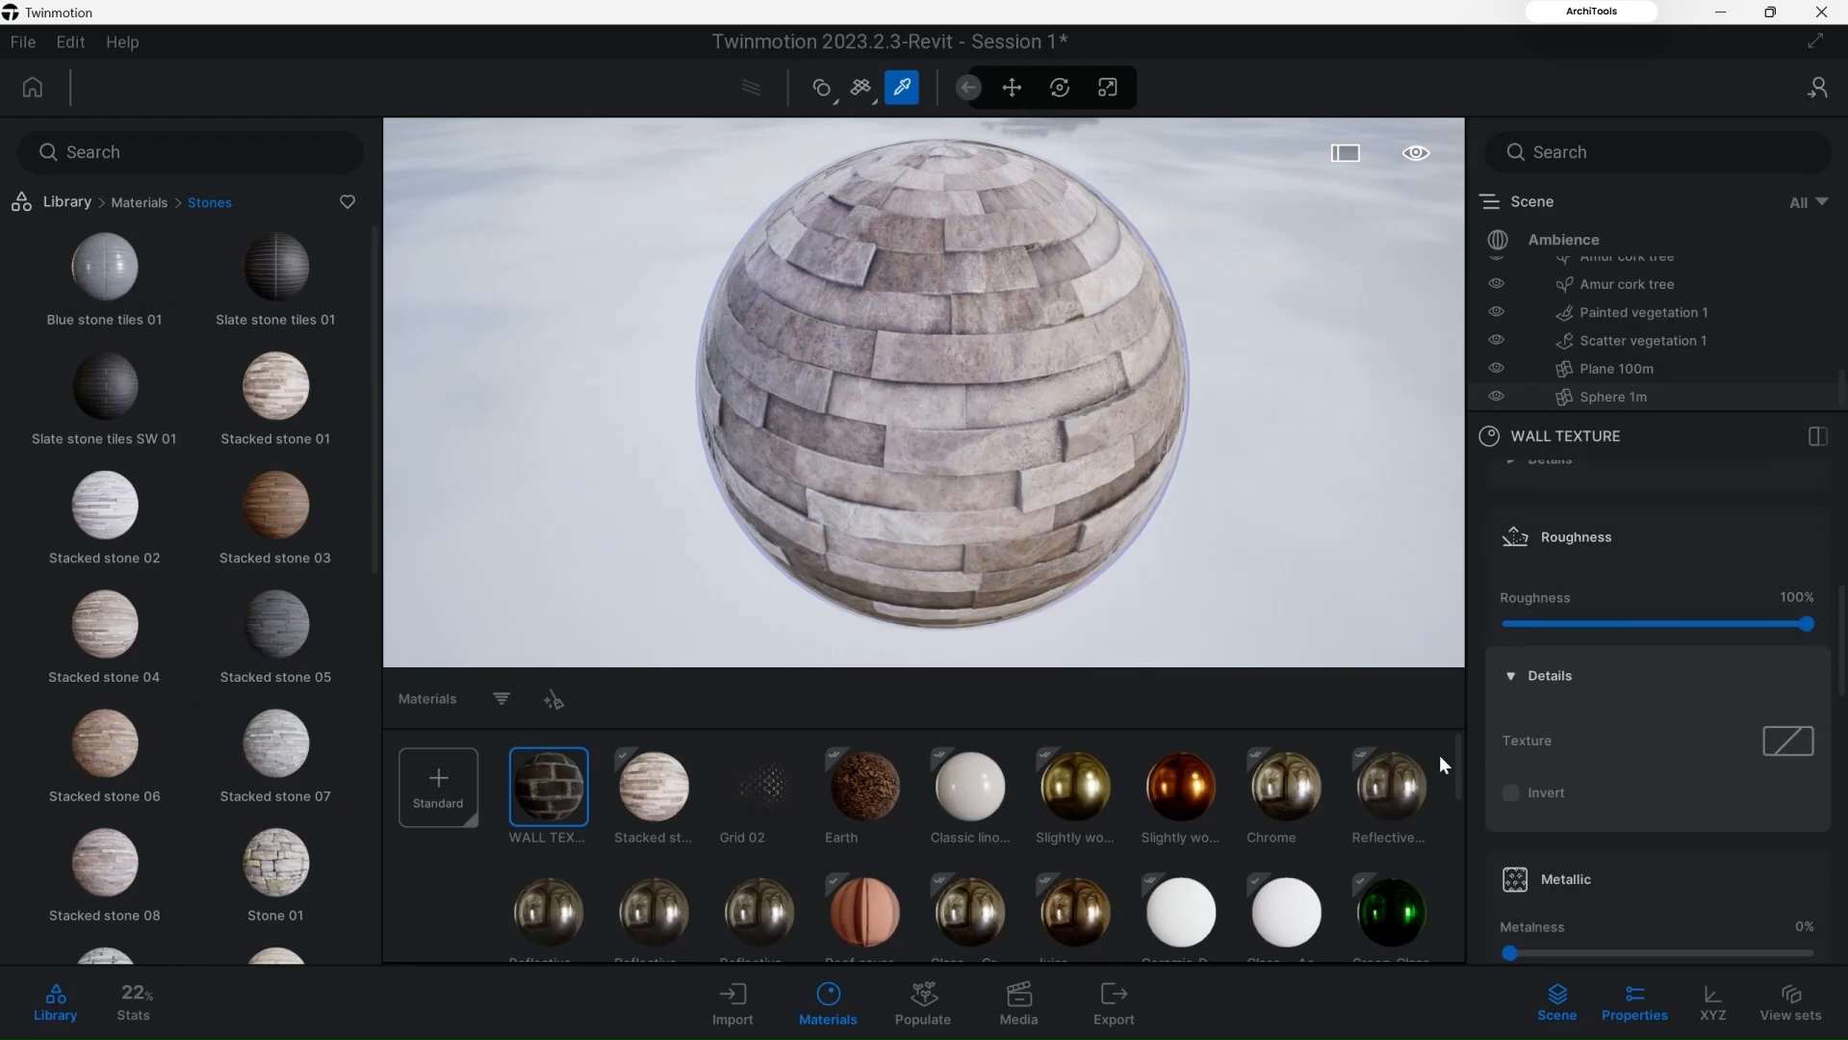
{"action": "left_click", "coordinate": [1793, 749]}
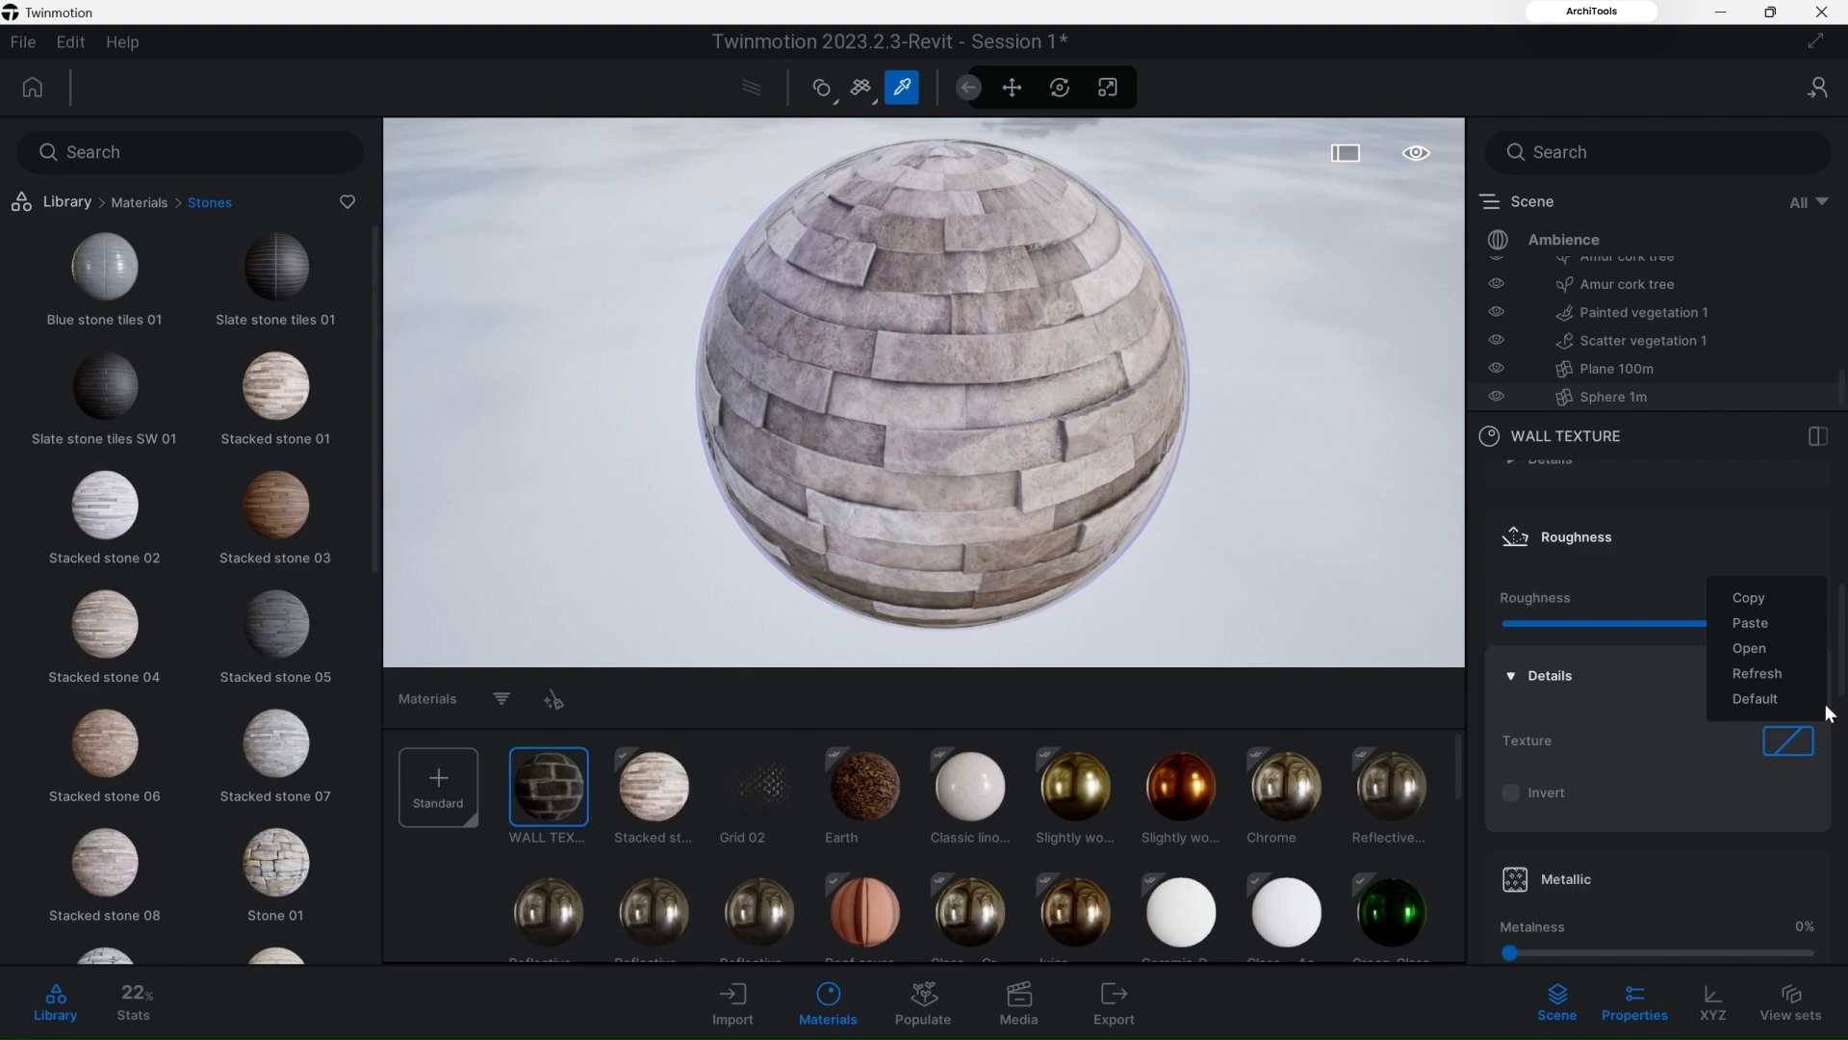
{"action": "left_click", "coordinate": [1779, 645]}
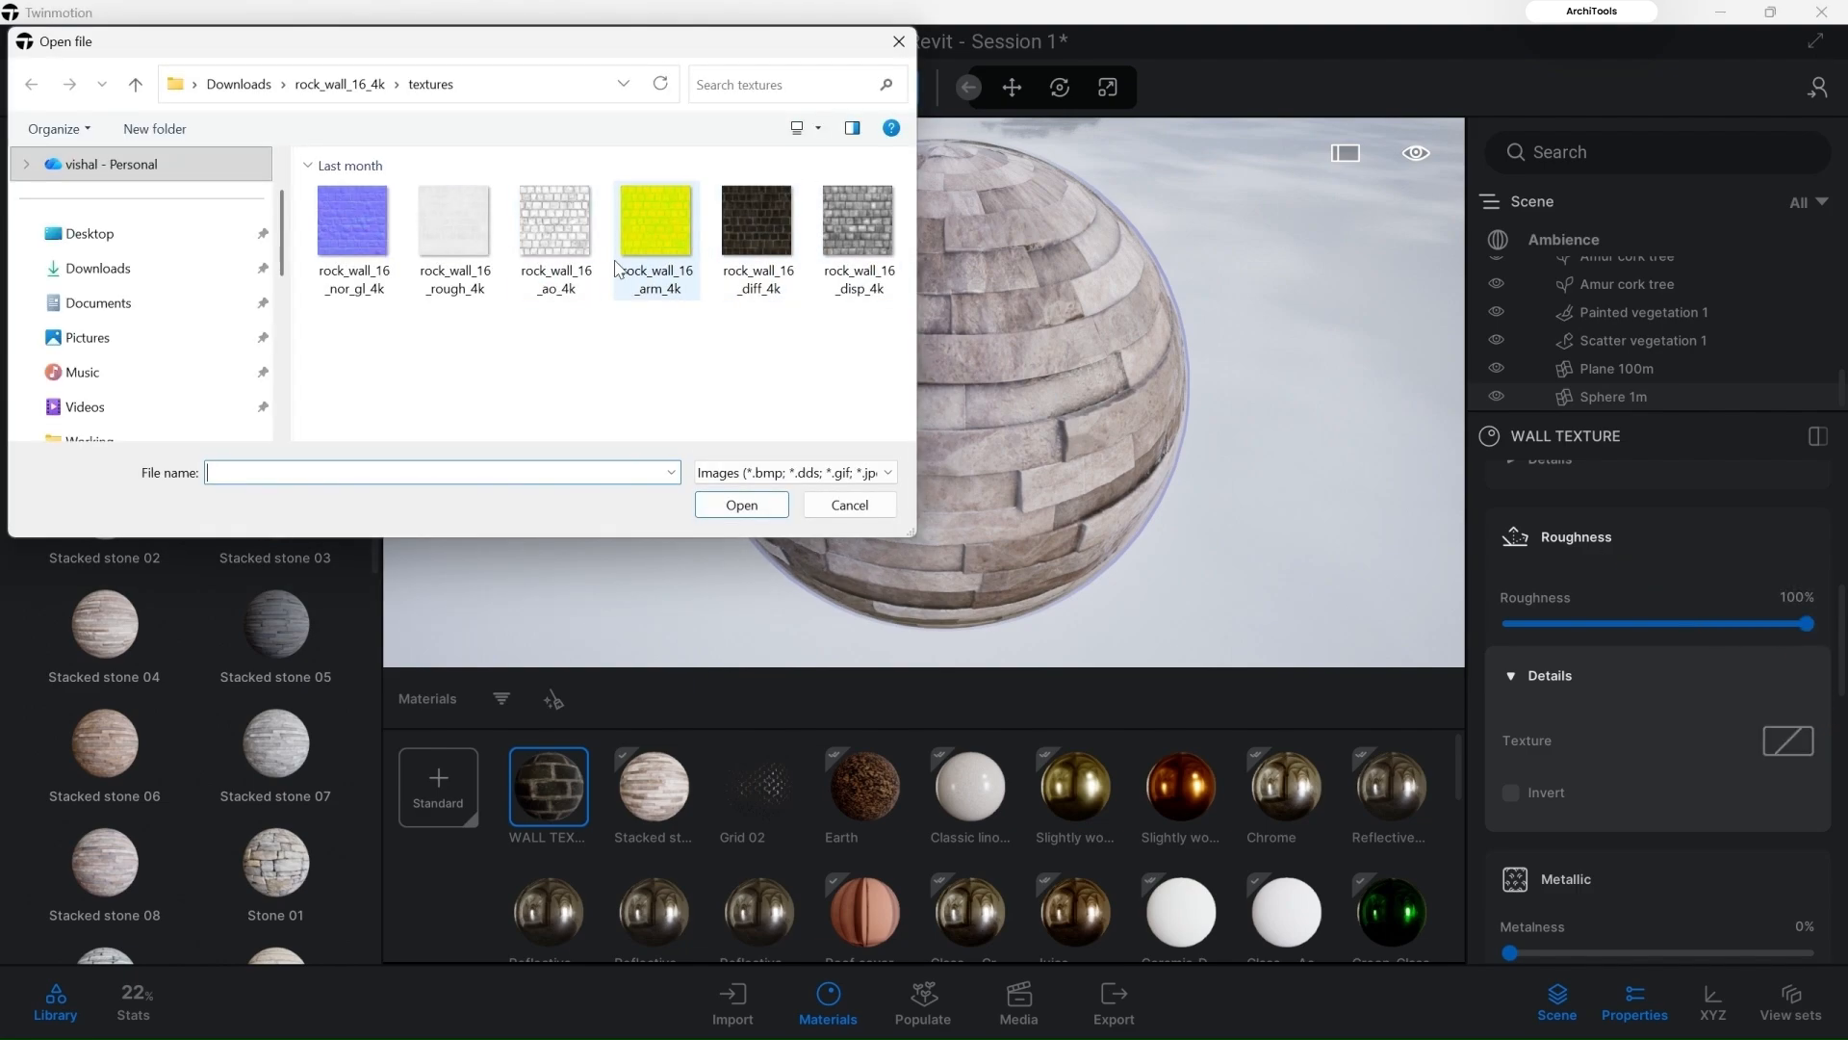
{"action": "left_click", "coordinate": [452, 265]}
{"action": "left_click", "coordinate": [741, 503]}
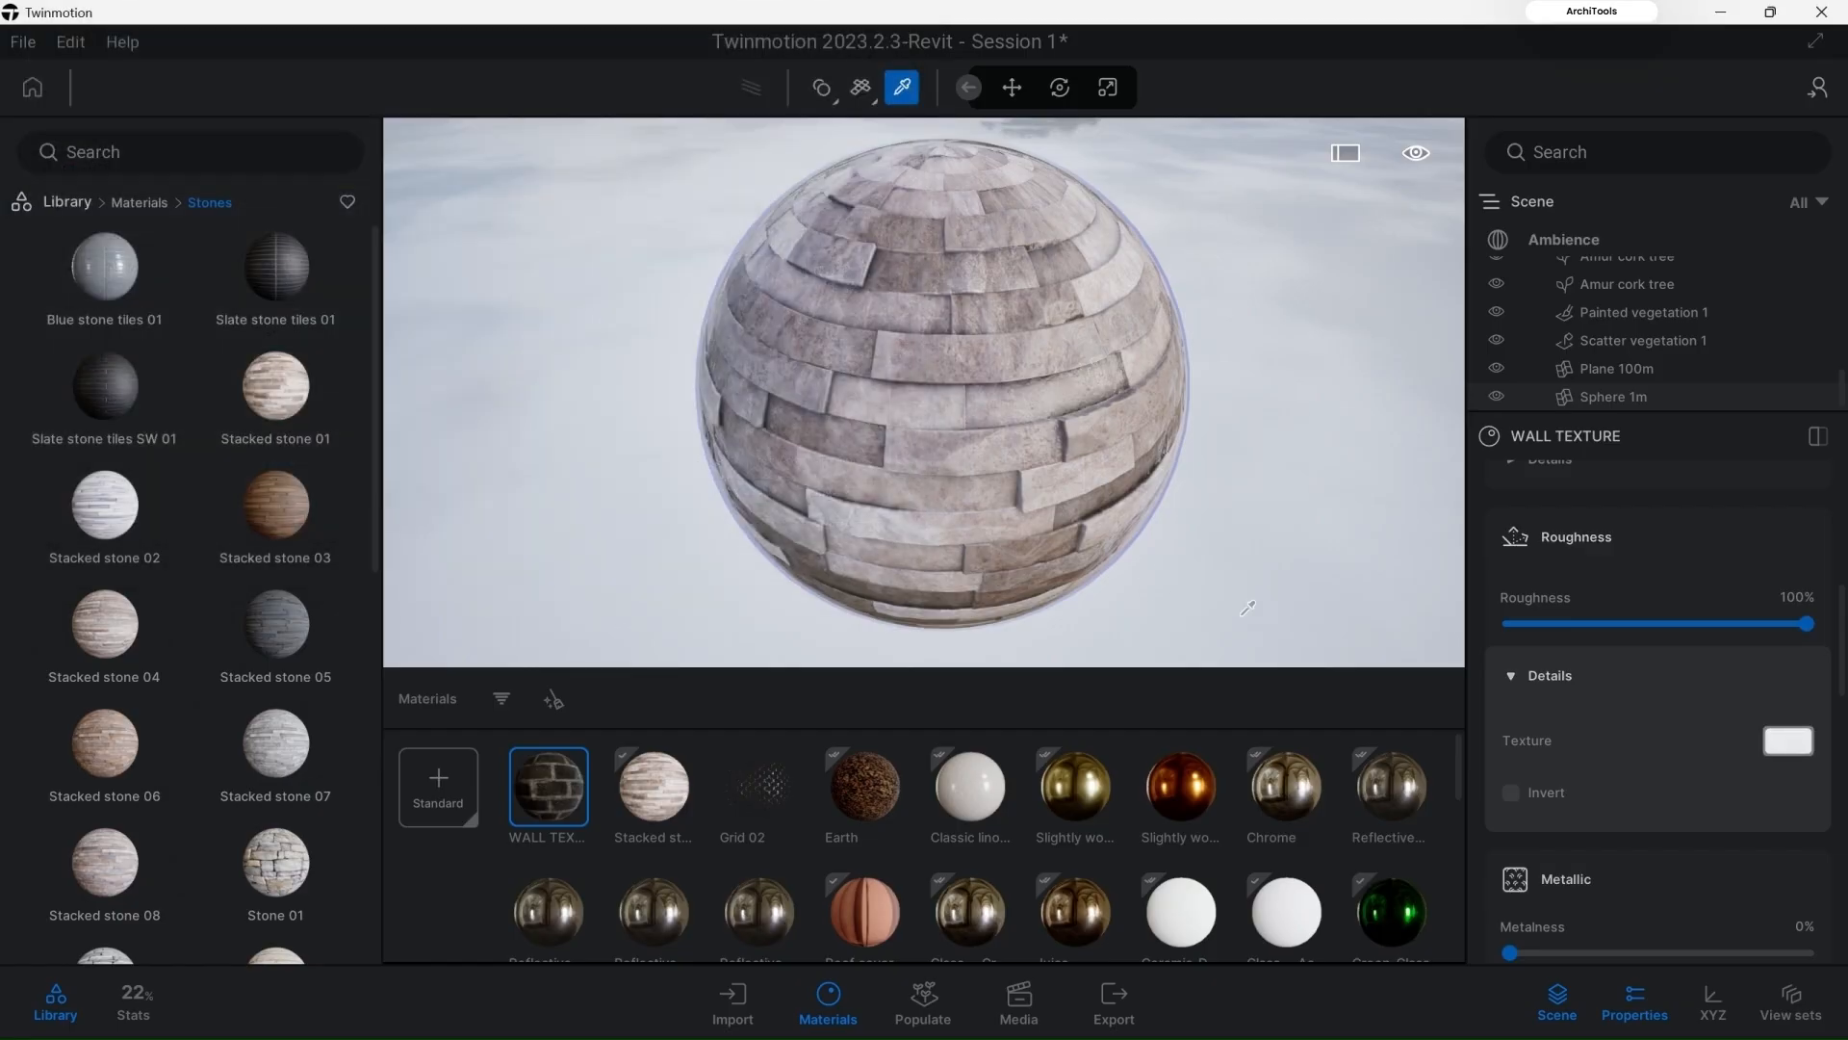
Step: Load the rock_wall_16_nor_gl_4k image as the normal map of the WALL TEXTURE material
{"action": "scroll", "coordinate": [1648, 709], "scroll_direction": "down", "scroll_amount": 3}
{"action": "scroll", "coordinate": [1648, 709], "scroll_direction": "down", "scroll_amount": 3}
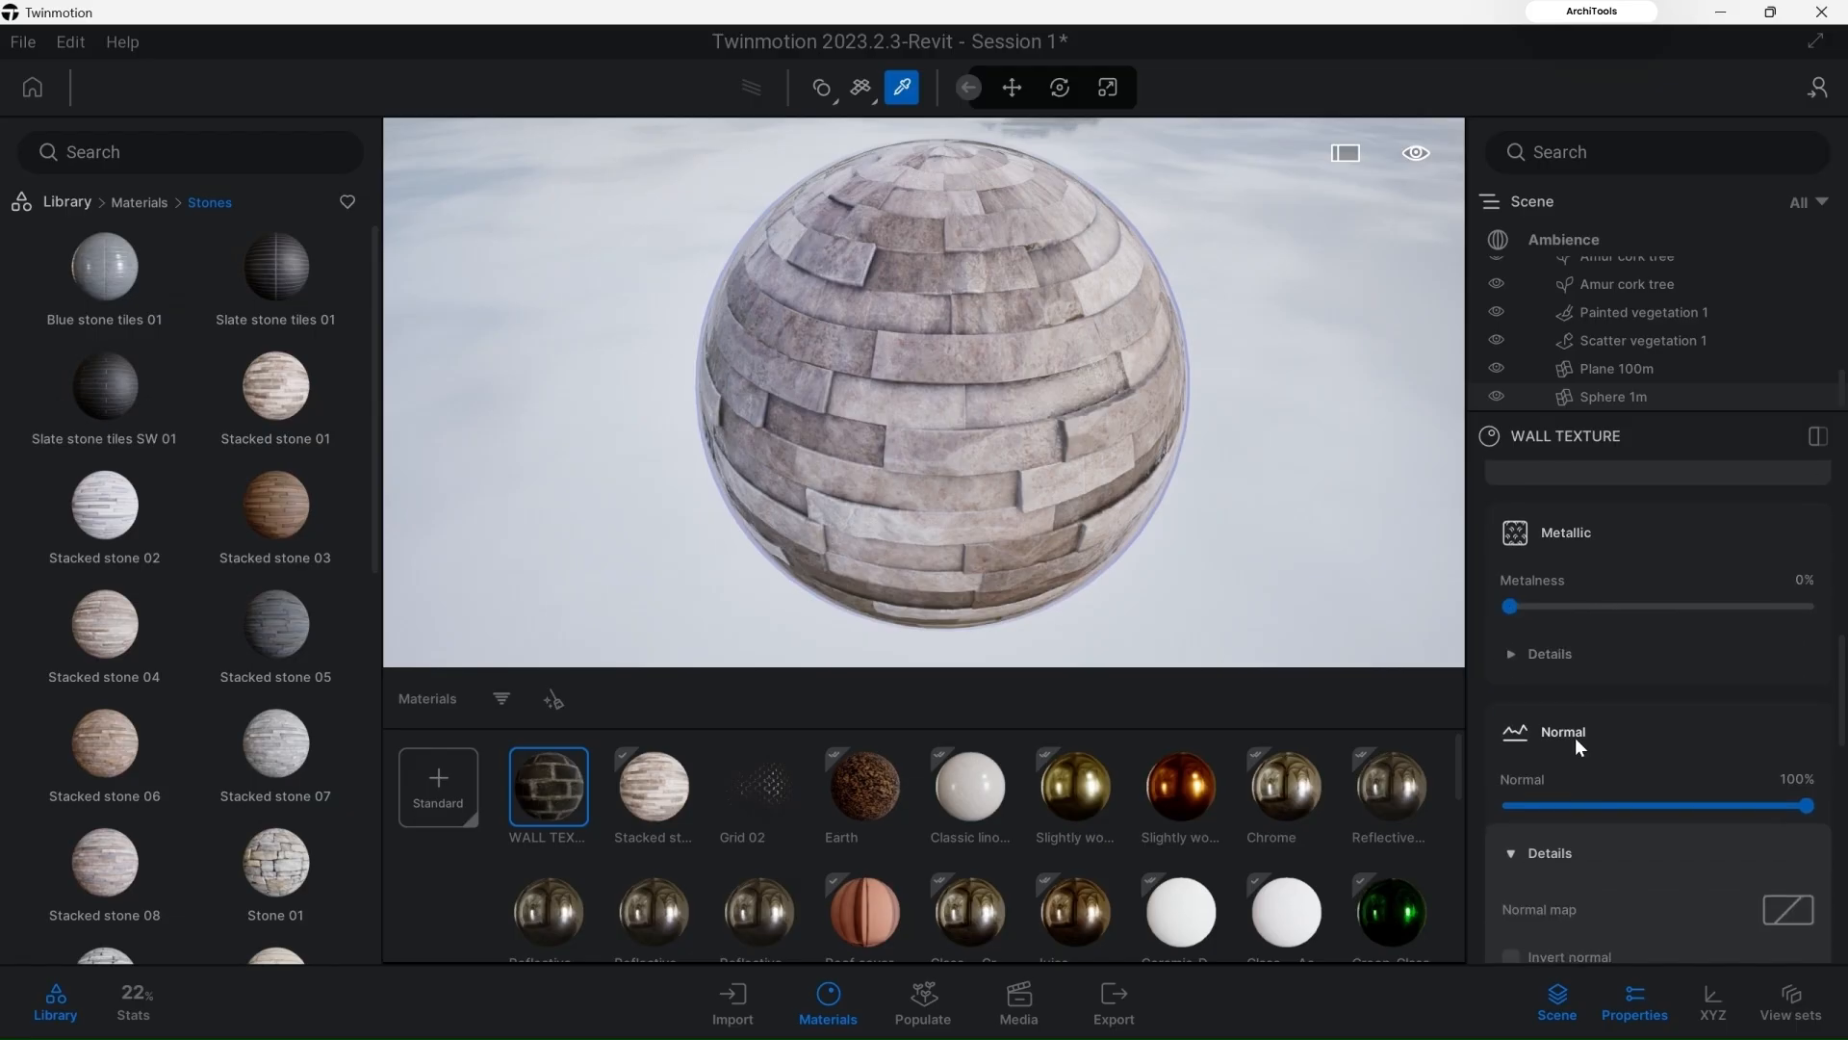
{"action": "left_click", "coordinate": [1565, 731]}
{"action": "left_click", "coordinate": [1575, 726]}
{"action": "scroll", "coordinate": [1600, 824], "scroll_direction": "down", "scroll_amount": 1}
{"action": "left_click", "coordinate": [1774, 843]}
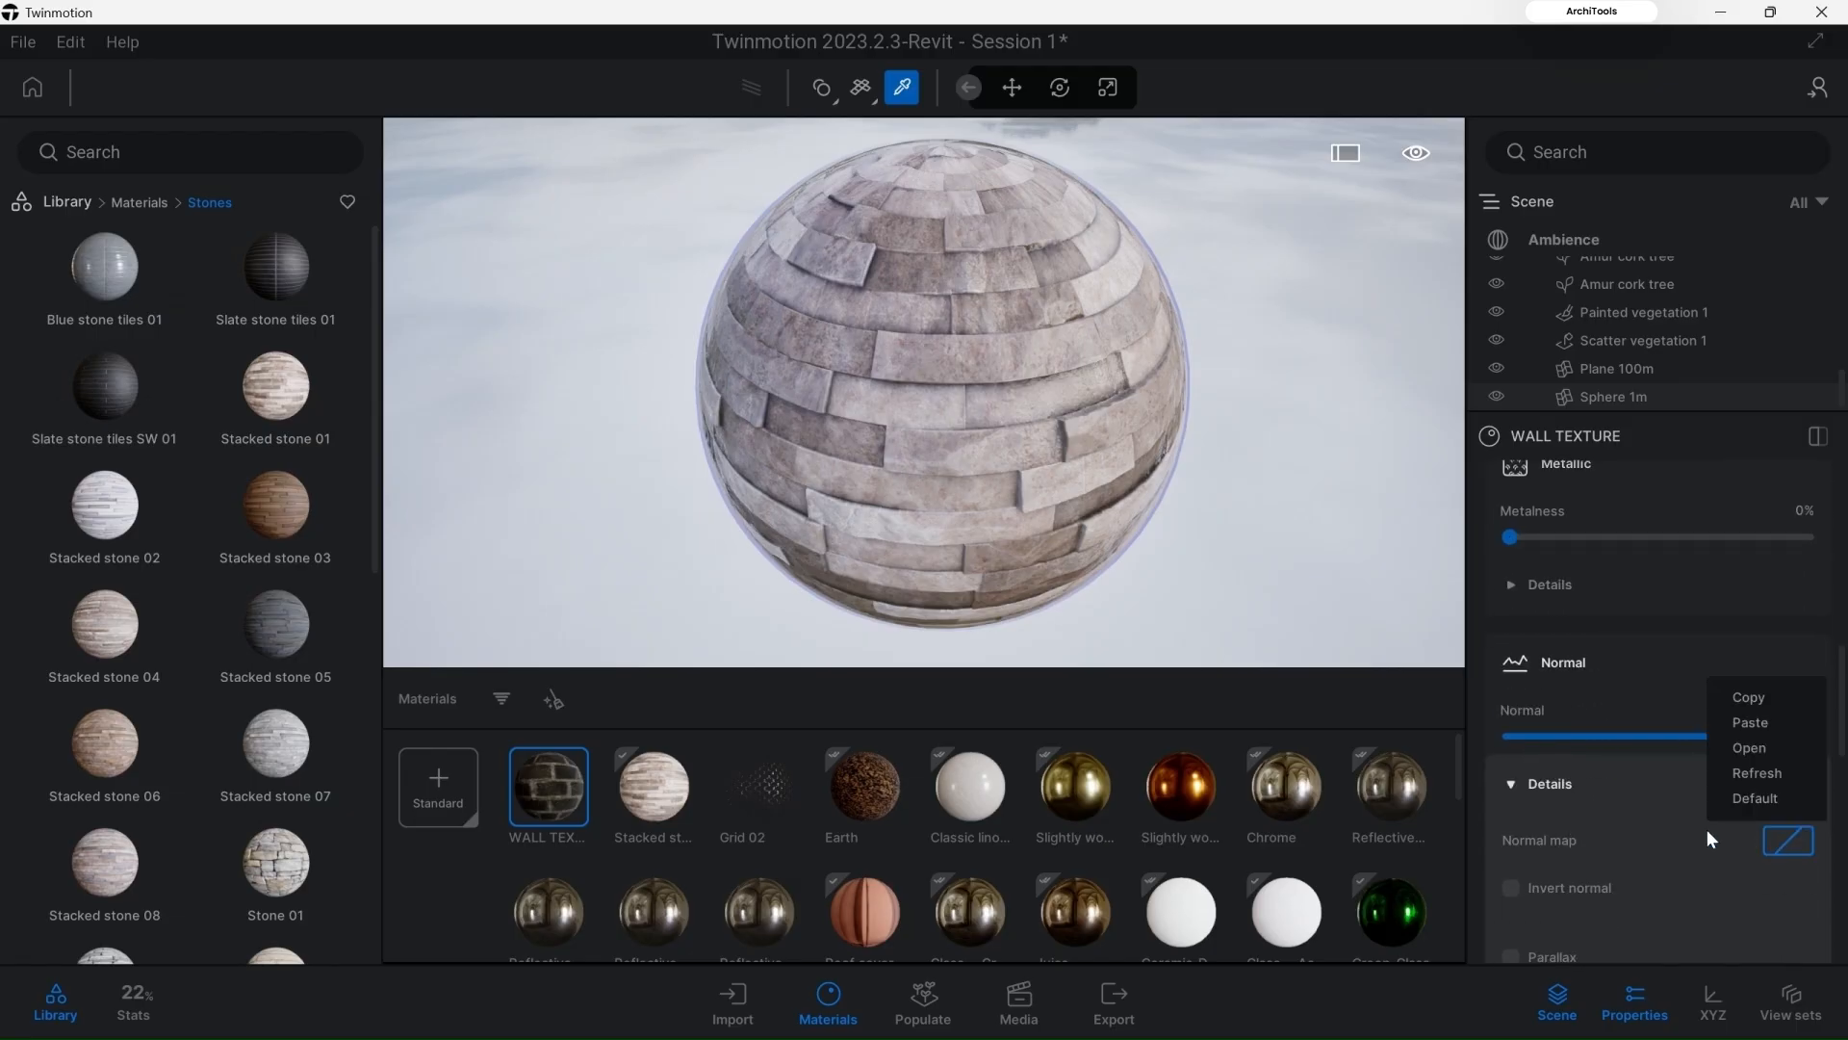
{"action": "left_click", "coordinate": [1744, 754]}
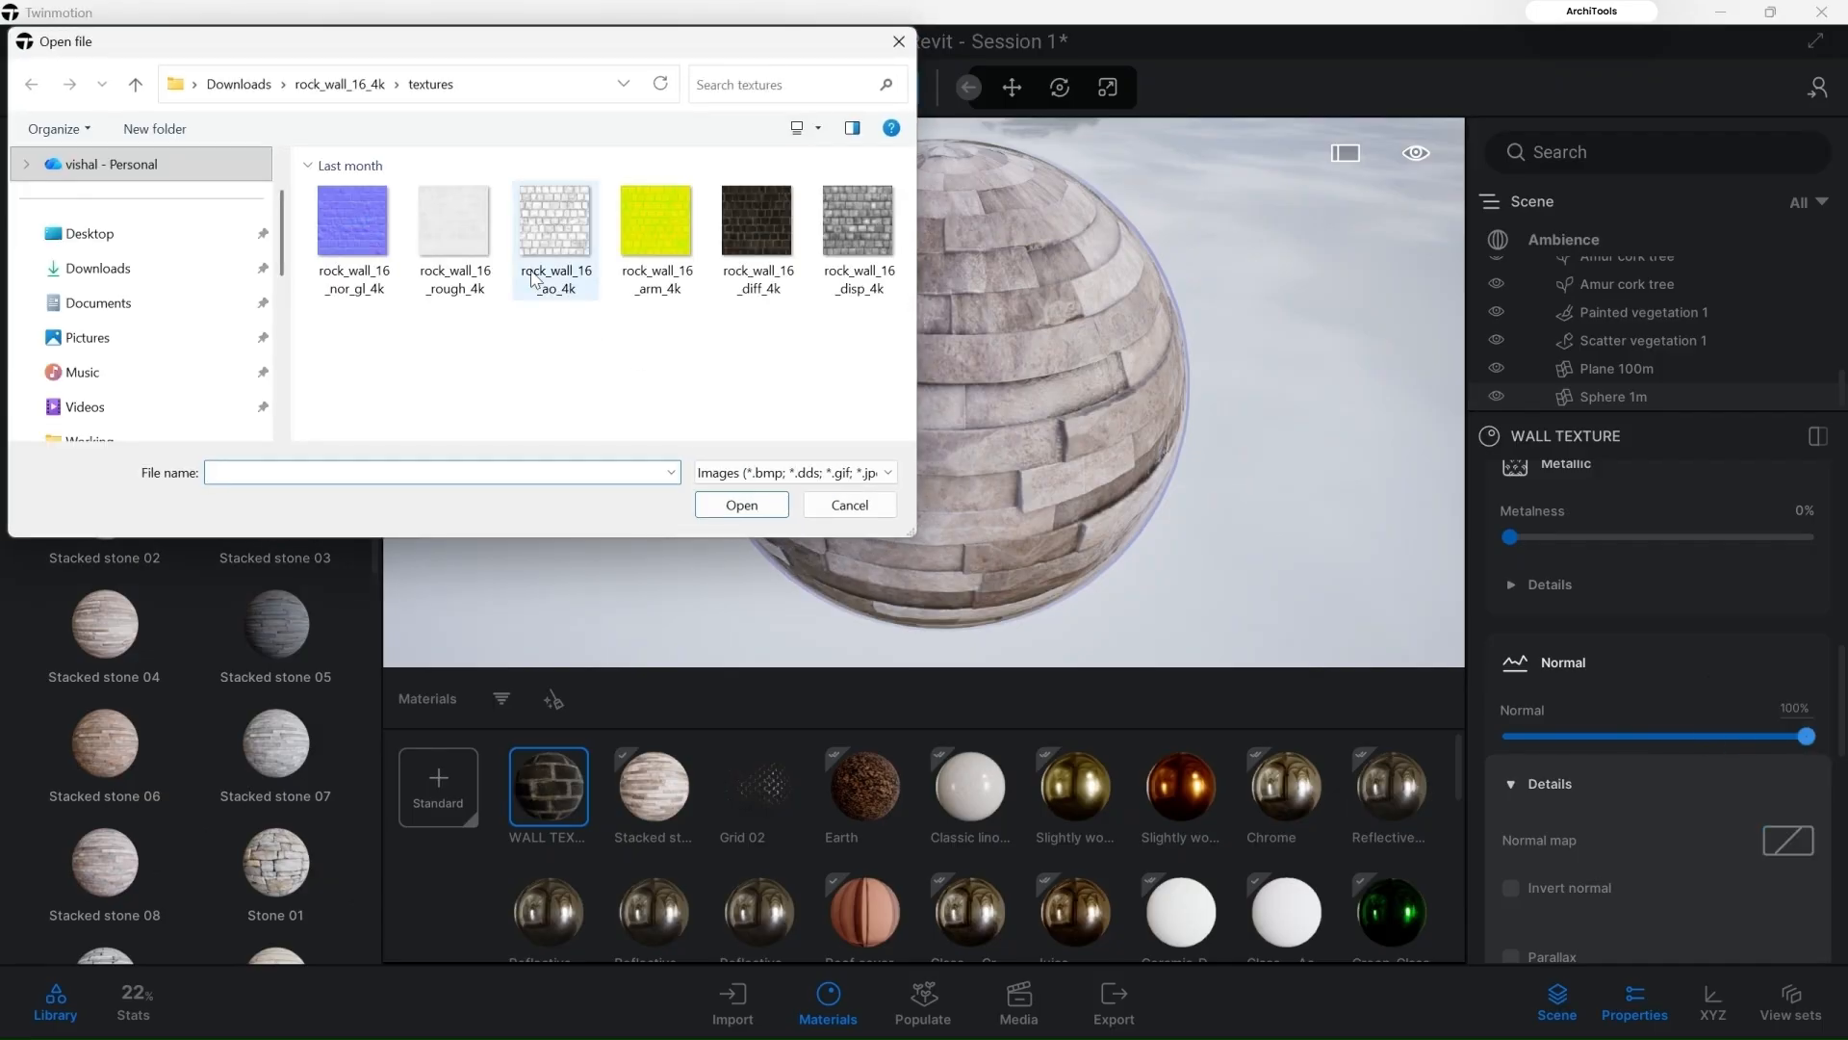
{"action": "left_click", "coordinate": [382, 267]}
{"action": "left_click", "coordinate": [741, 505]}
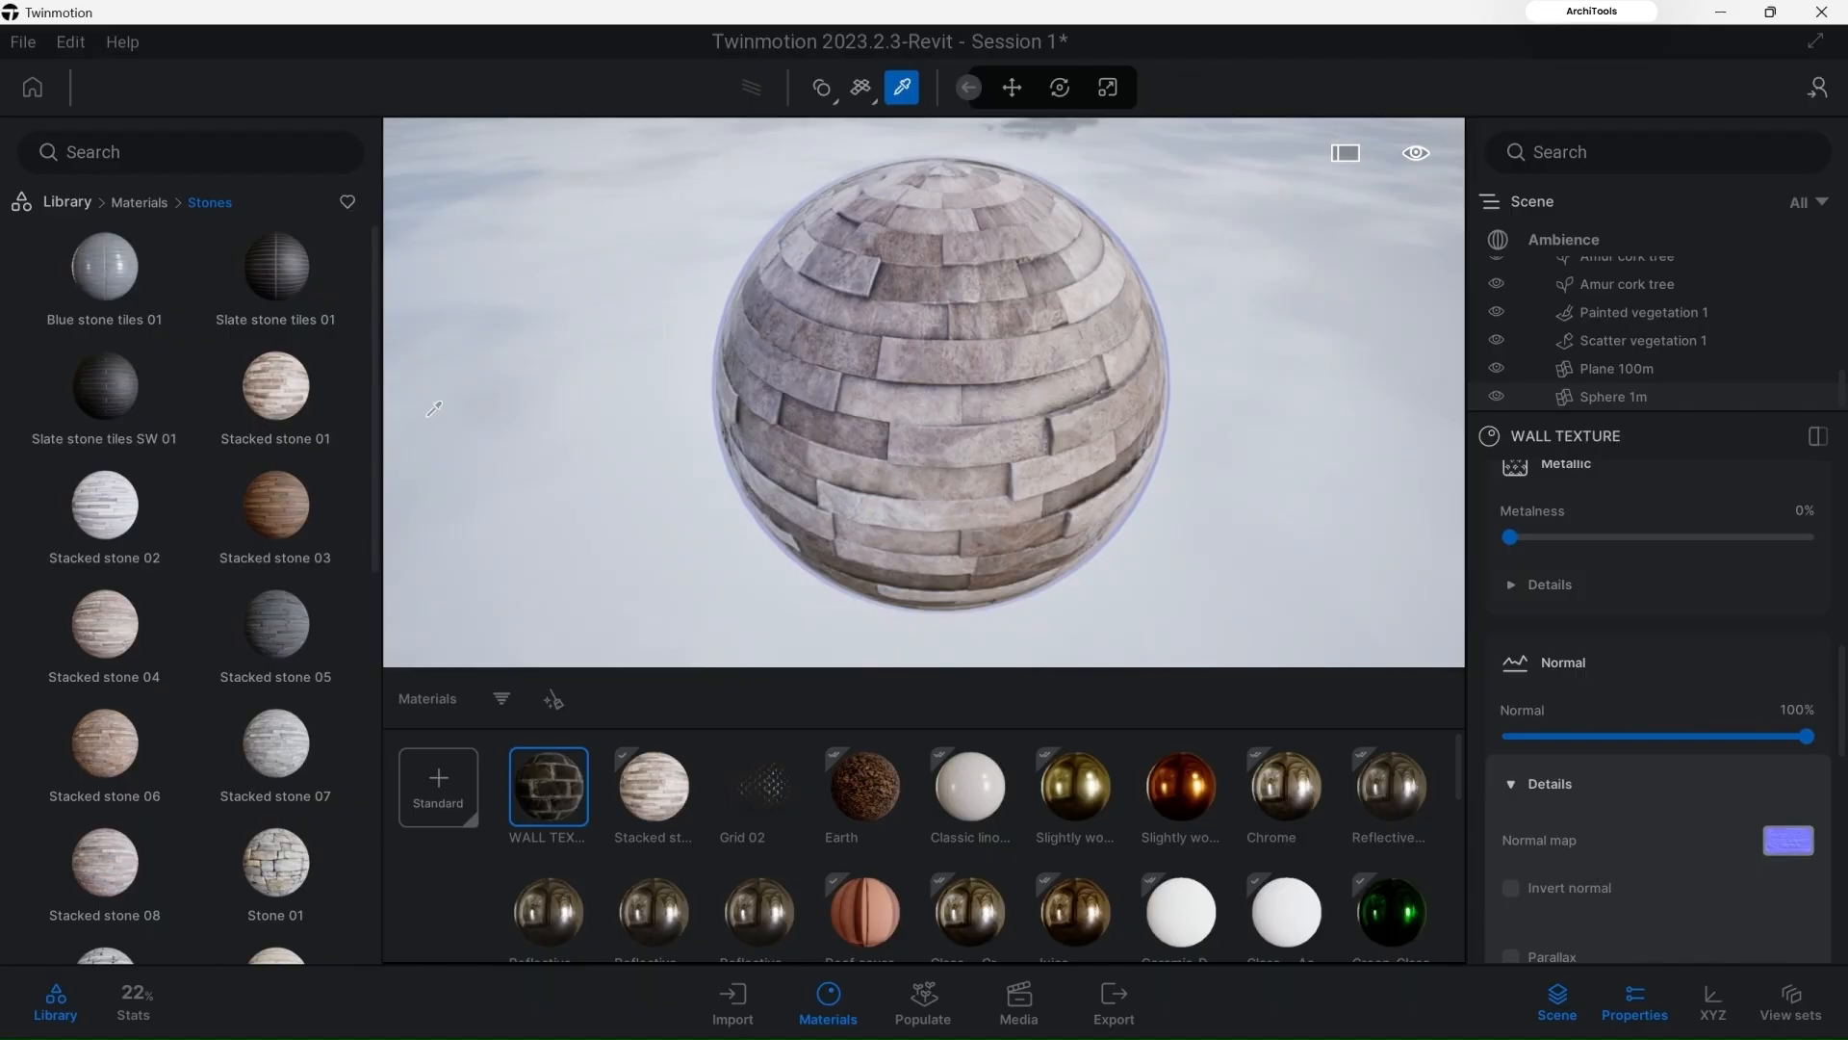
Step: Place a Sphere 1m primitive from the object library near the stacked-stone sphere
{"action": "left_click", "coordinate": [68, 200]}
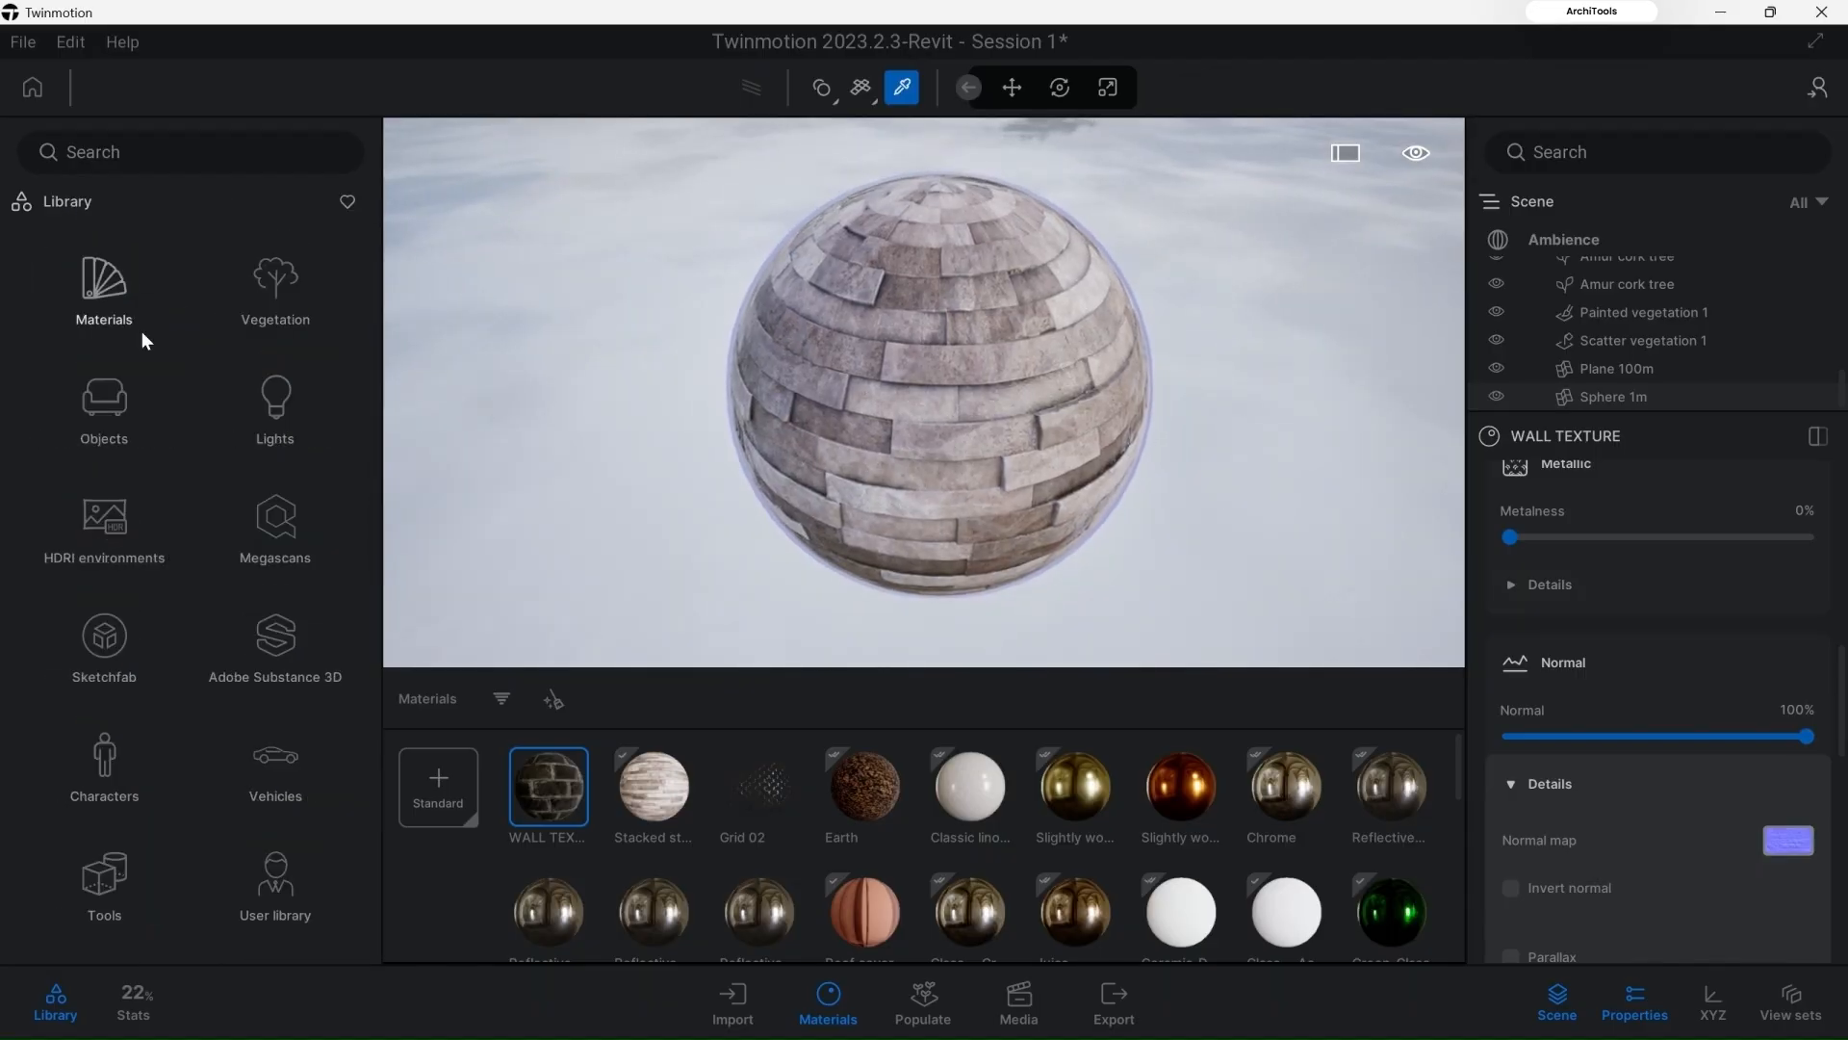
{"action": "left_click", "coordinate": [93, 394]}
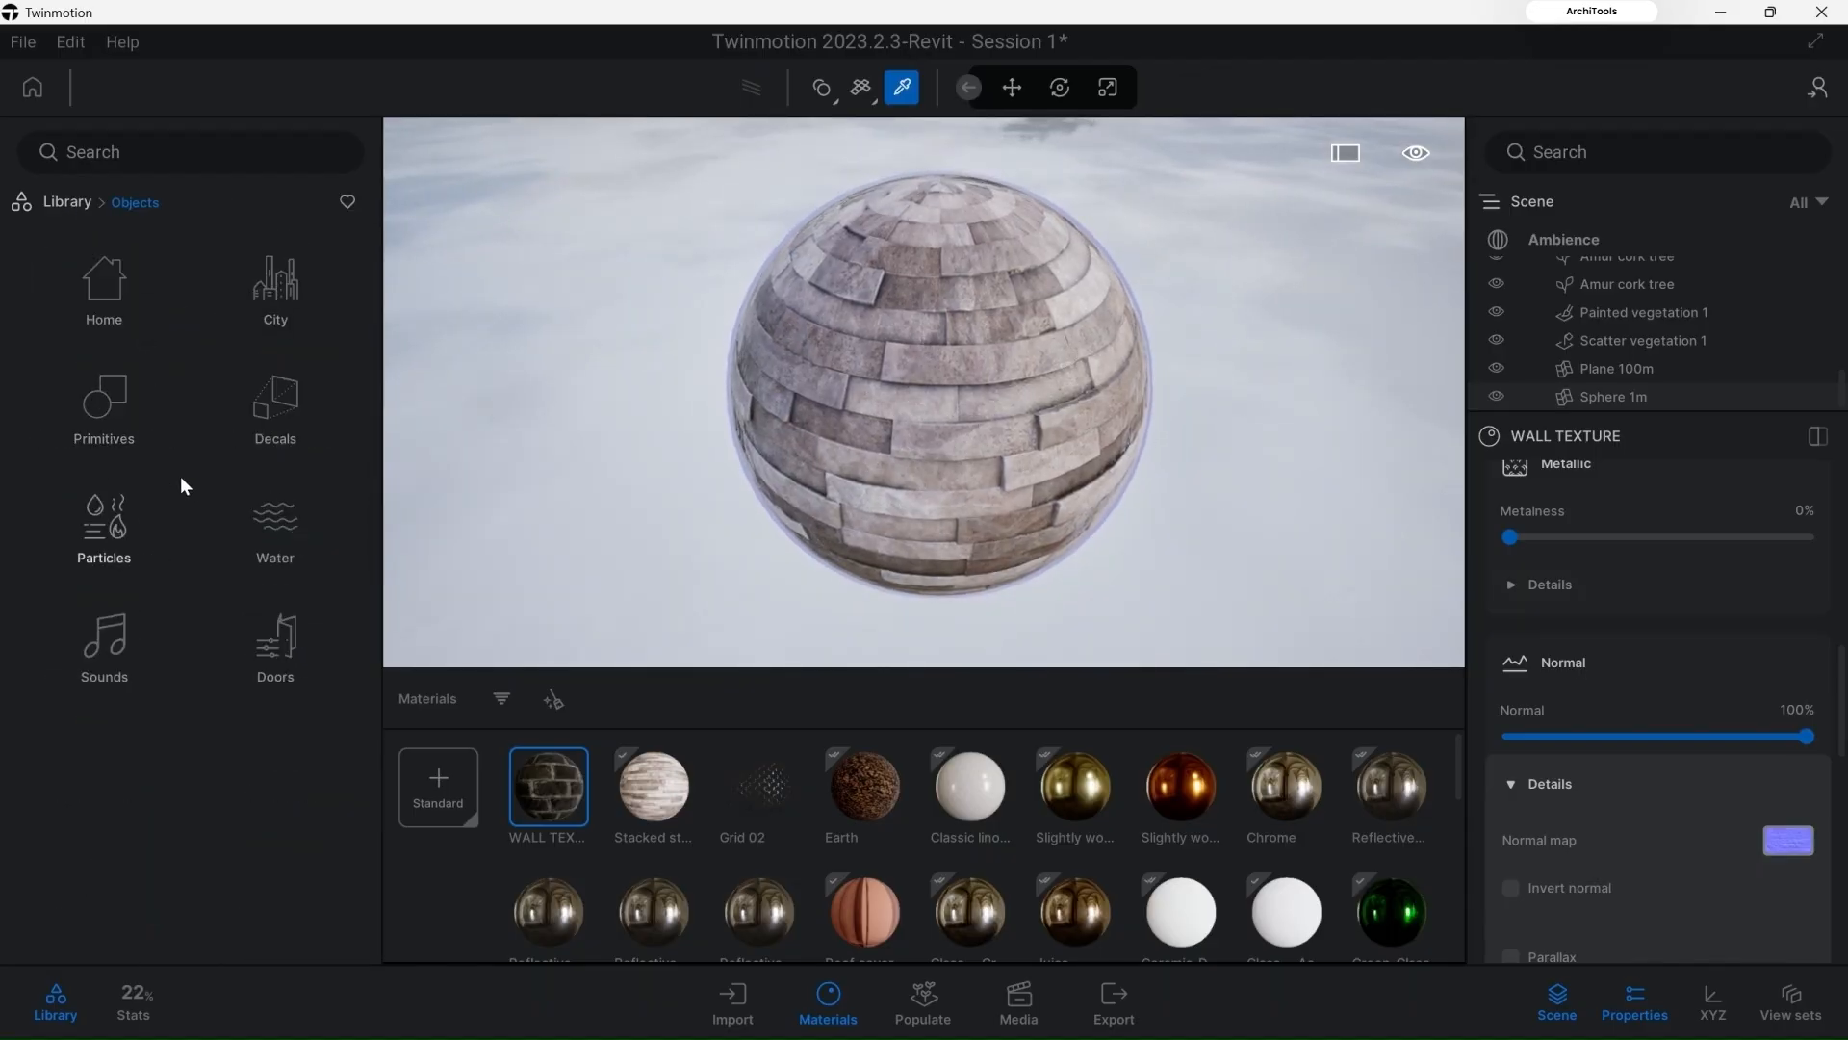
{"action": "left_click", "coordinate": [100, 420]}
{"action": "scroll", "coordinate": [199, 741], "scroll_direction": "down", "scroll_amount": 2}
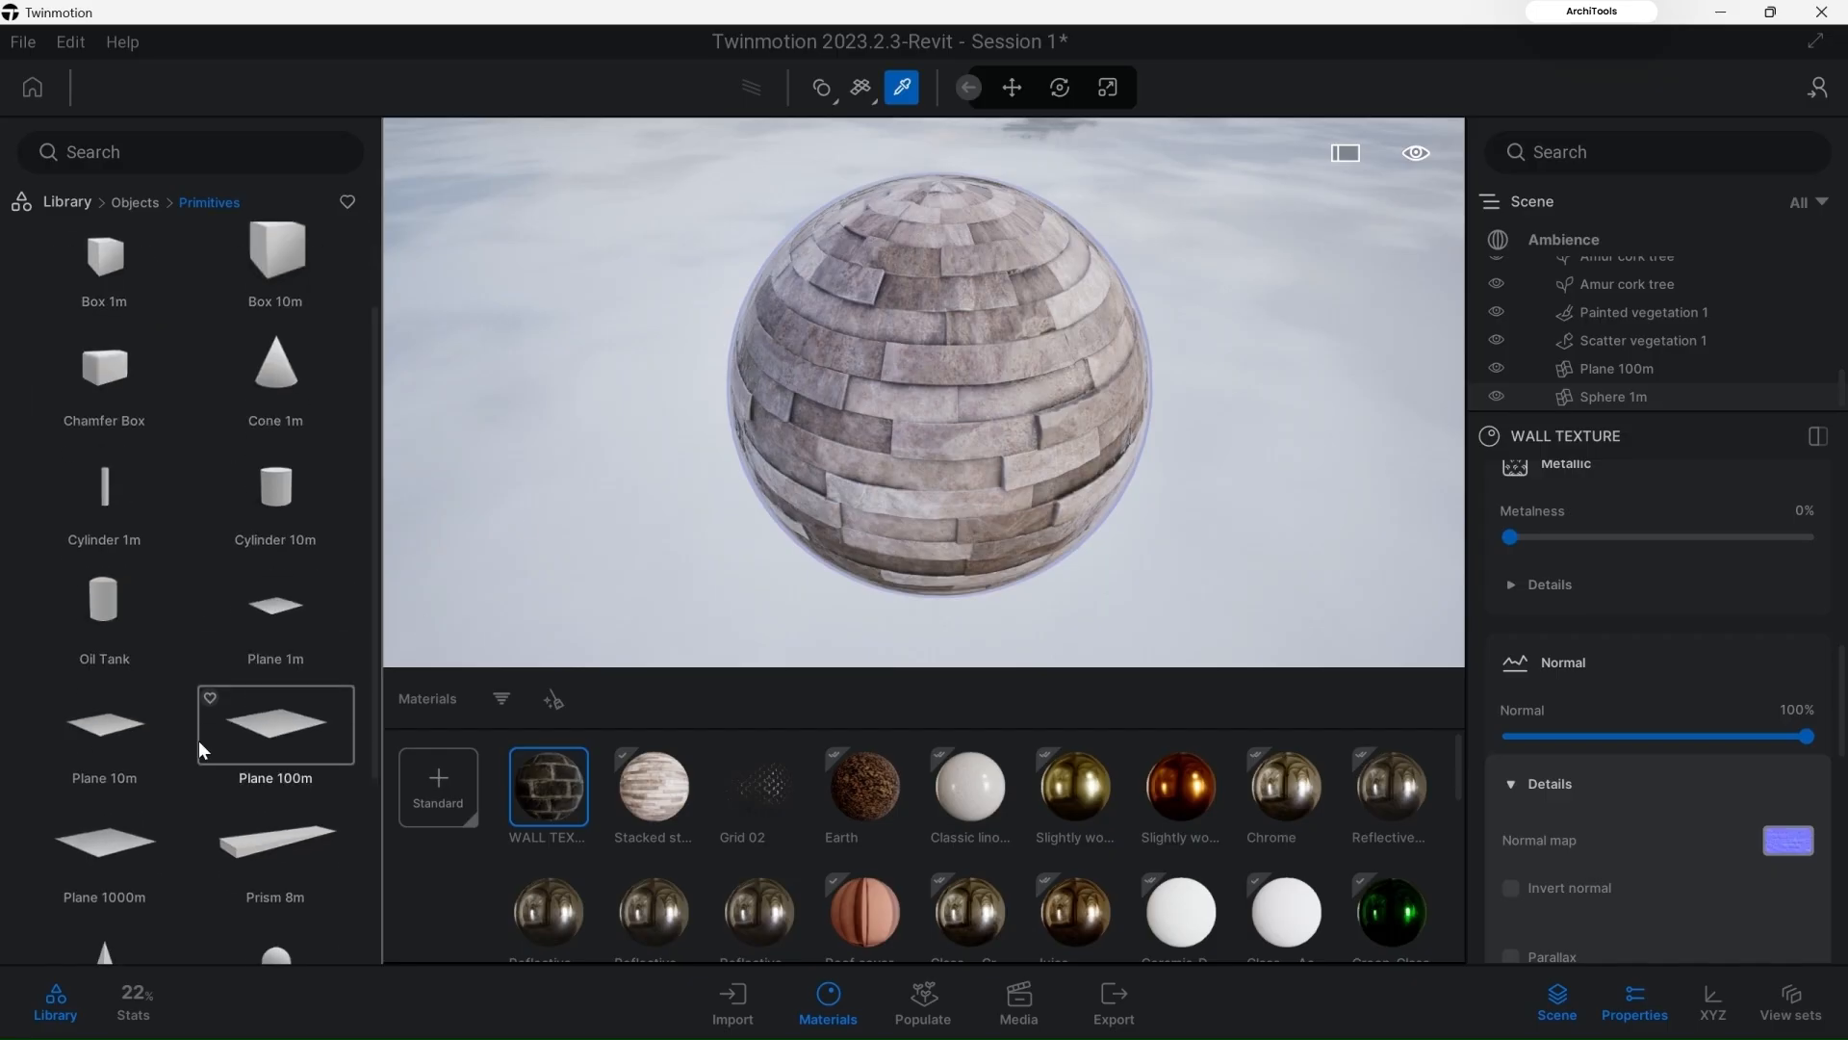
{"action": "left_click_drag", "start_coordinate": [276, 858], "coordinate": [580, 330]}
Step: Apply the WALL TEXTURE material to the newly placed sphere
{"action": "right_click_drag", "start_coordinate": [770, 411], "coordinate": [813, 310]}
{"action": "scroll", "coordinate": [634, 193], "scroll_direction": "up", "scroll_amount": 3}
{"action": "right_click_drag", "start_coordinate": [633, 194], "coordinate": [726, 202]}
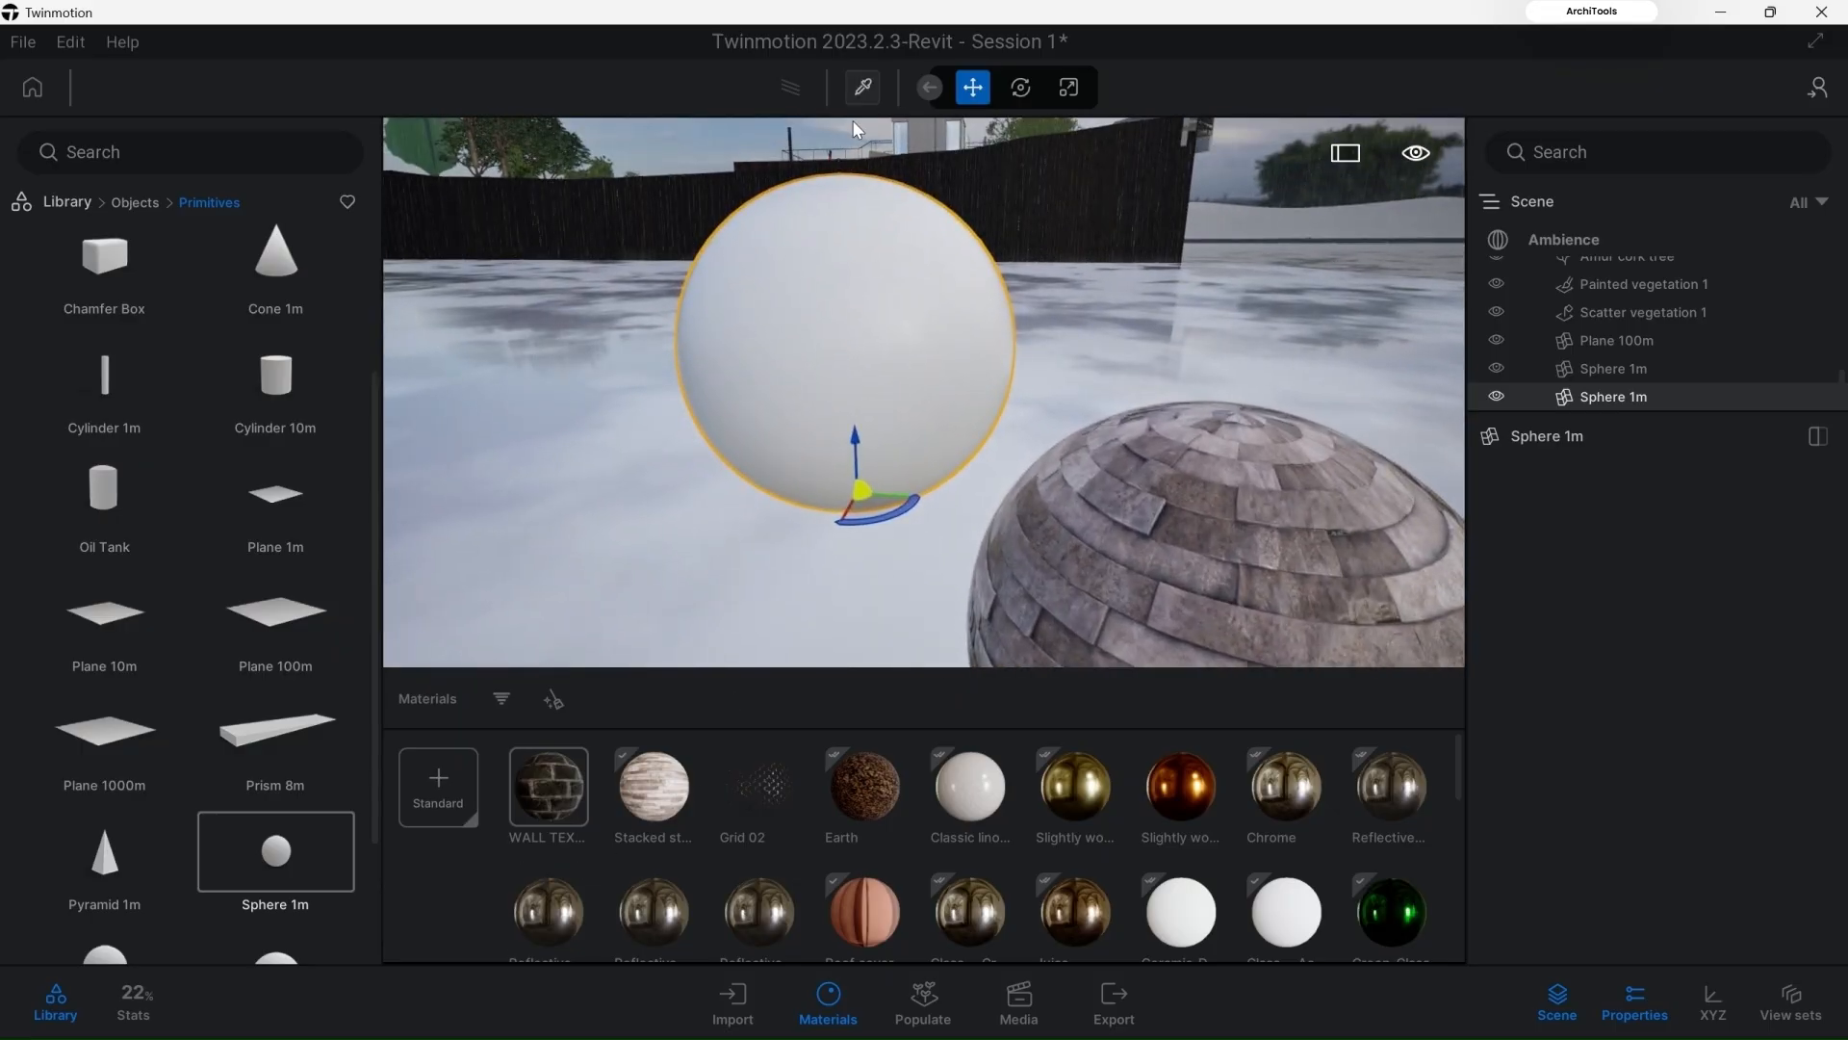
{"action": "left_click_drag", "start_coordinate": [557, 787], "coordinate": [811, 392]}
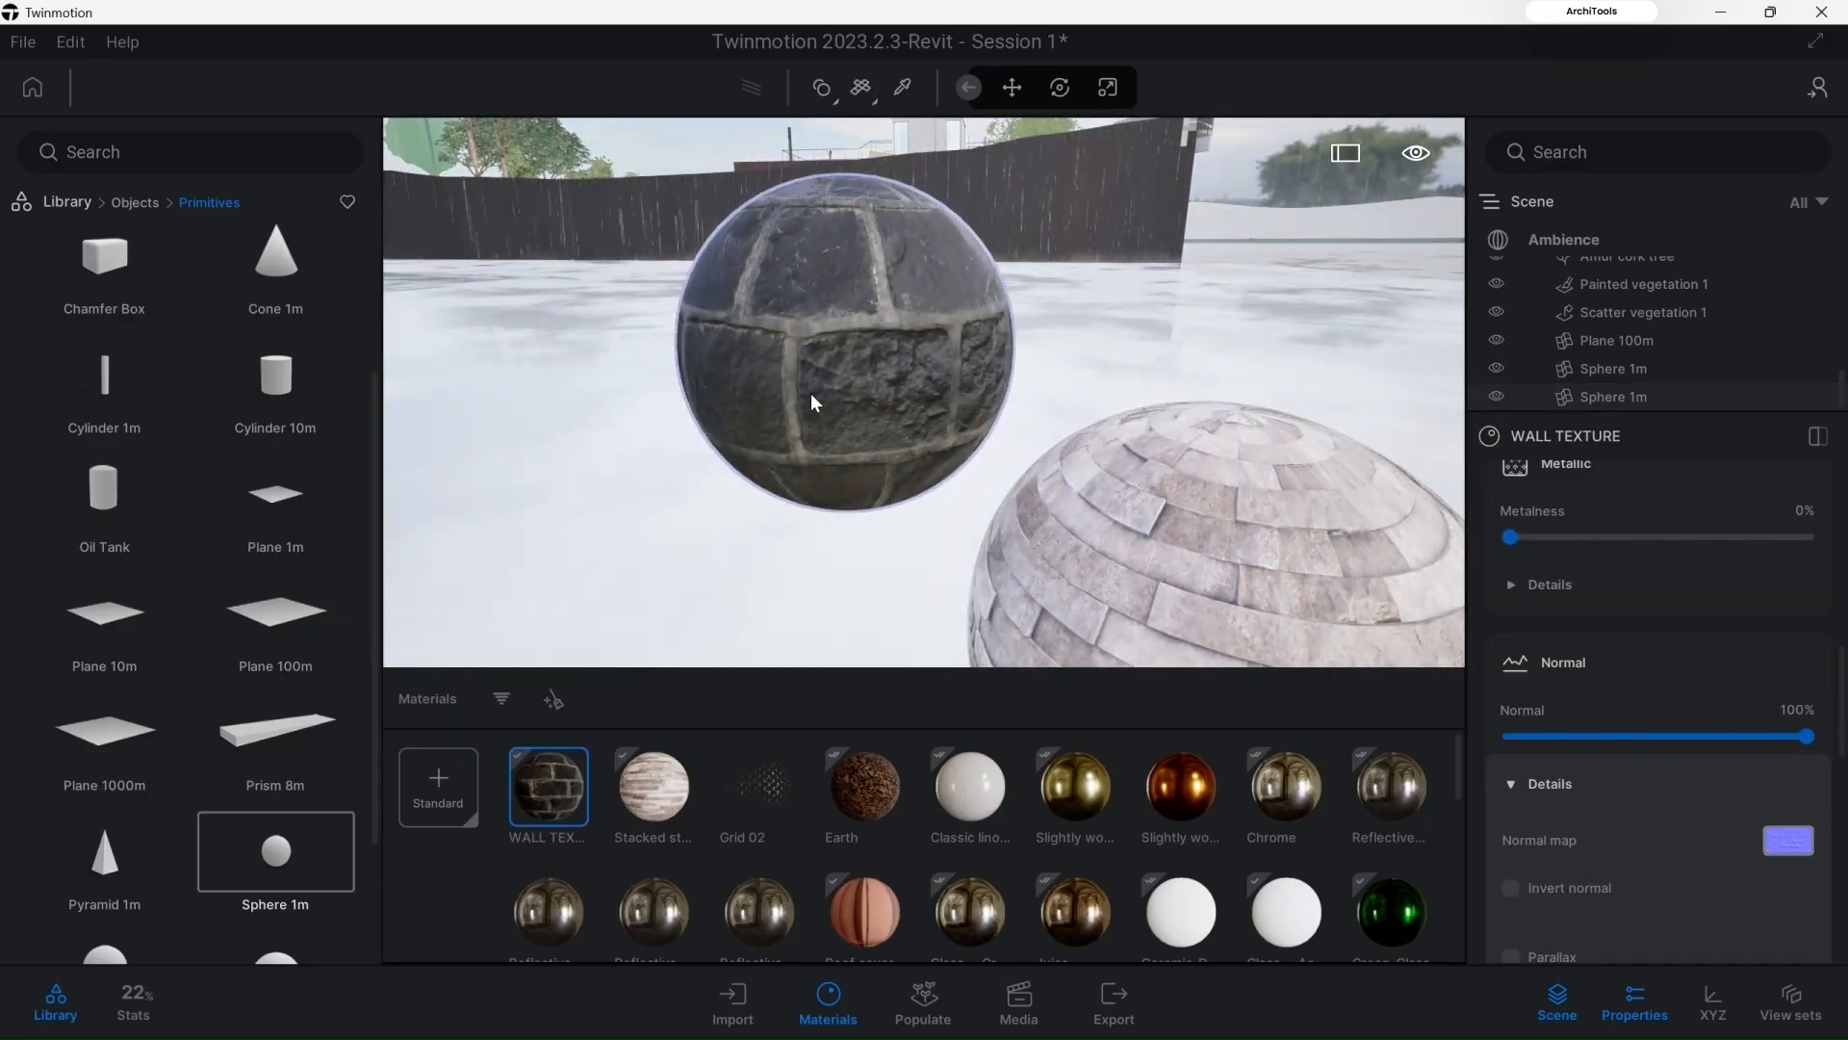
Step: Examine the stone relief and mortar joints on the WALL TEXTURE sphere up close from several angles
{"action": "scroll", "coordinate": [841, 198], "scroll_direction": "up", "scroll_amount": 3}
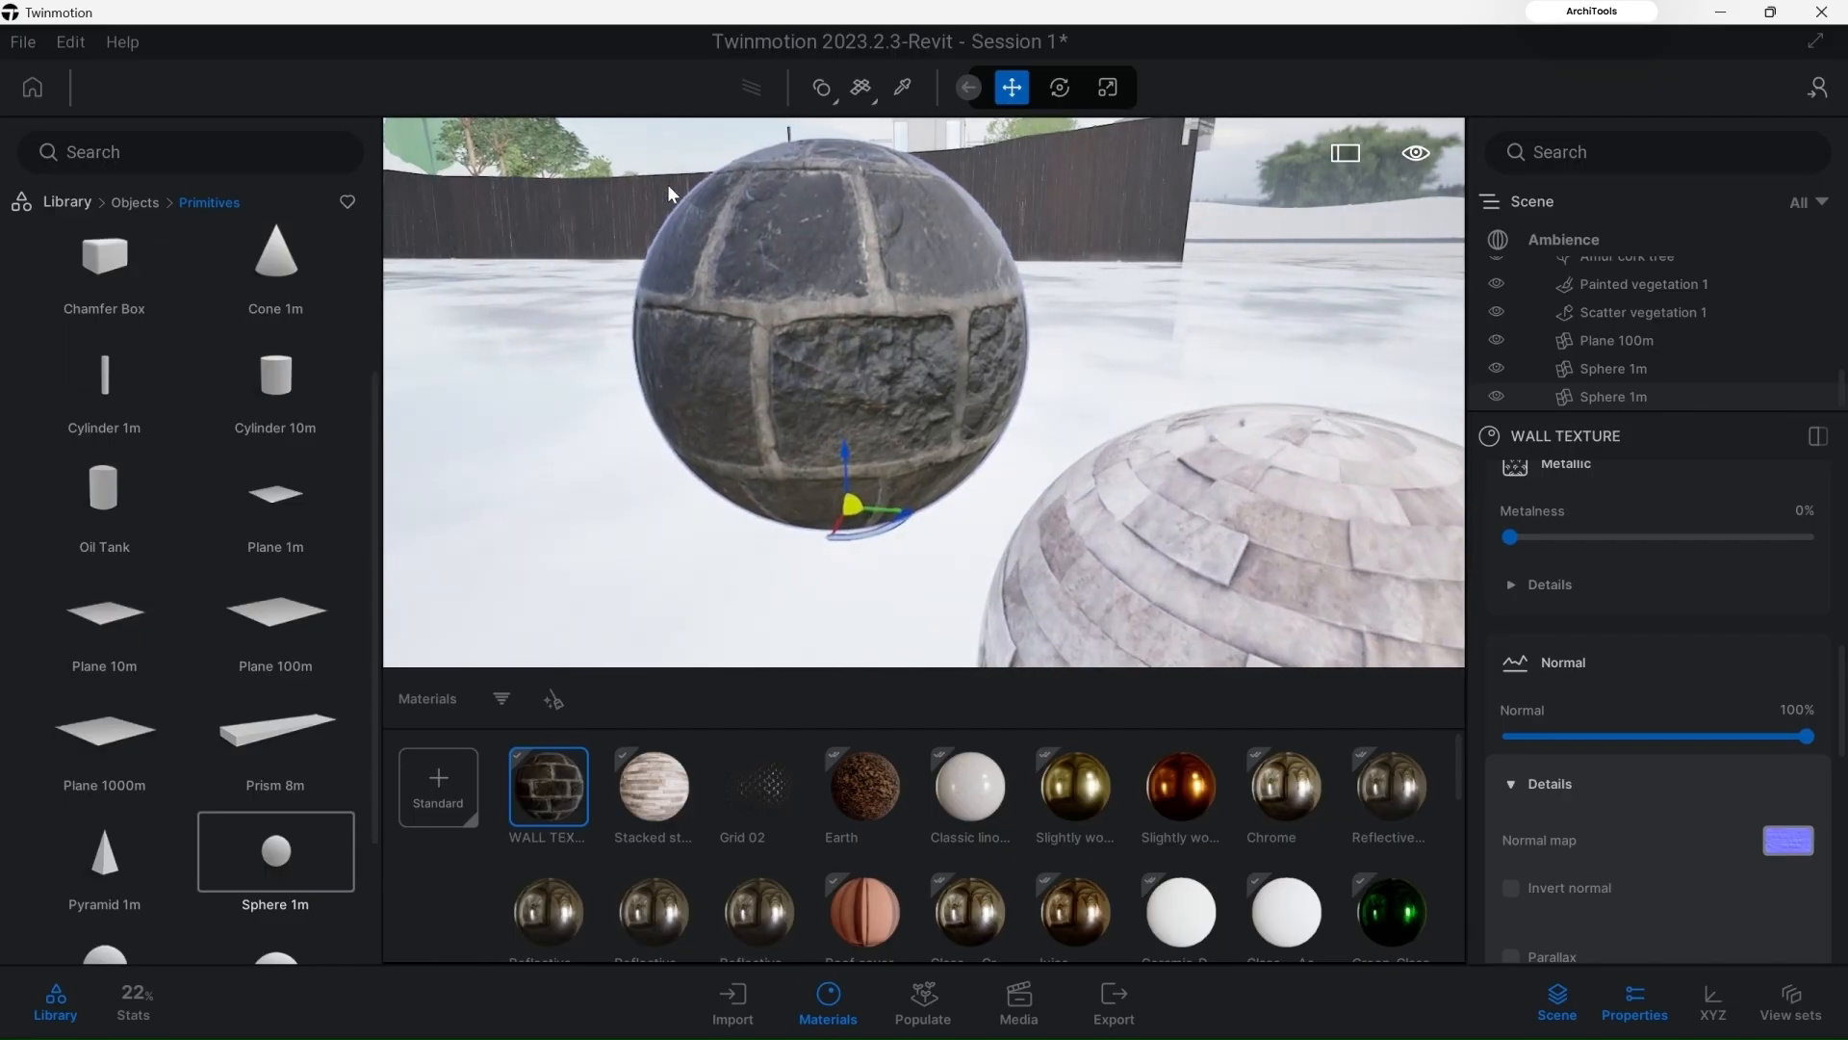
{"action": "scroll", "coordinate": [840, 241], "scroll_direction": "up", "scroll_amount": 1}
{"action": "right_click_drag", "start_coordinate": [868, 277], "coordinate": [1000, 387]}
{"action": "scroll", "coordinate": [904, 262], "scroll_direction": "up", "scroll_amount": 3}
{"action": "scroll", "coordinate": [1059, 302], "scroll_direction": "down", "scroll_amount": 2}
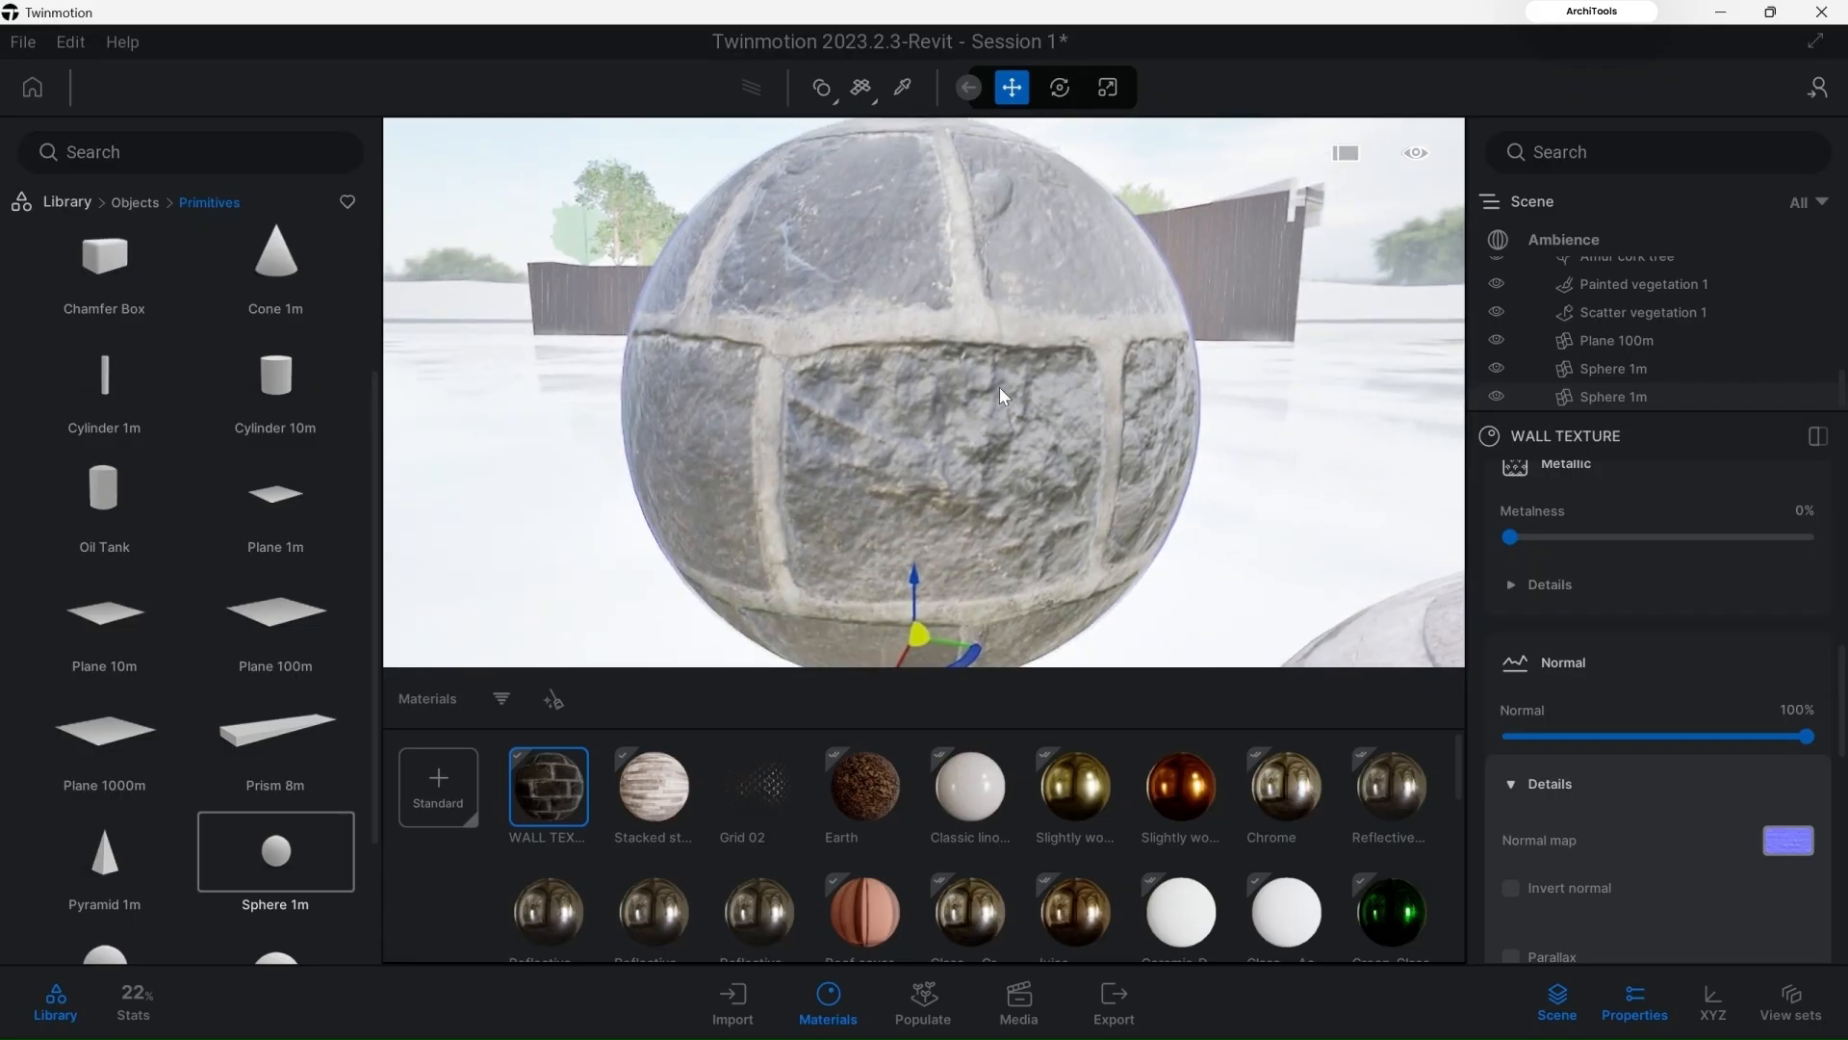
{"action": "key", "text": "a"}
{"action": "right_click_drag", "start_coordinate": [882, 439], "coordinate": [1030, 563]}
{"action": "key", "text": "w"}
{"action": "right_click_drag", "start_coordinate": [944, 236], "coordinate": [978, 352]}
{"action": "key", "text": "s"}
{"action": "key", "text": "s"}
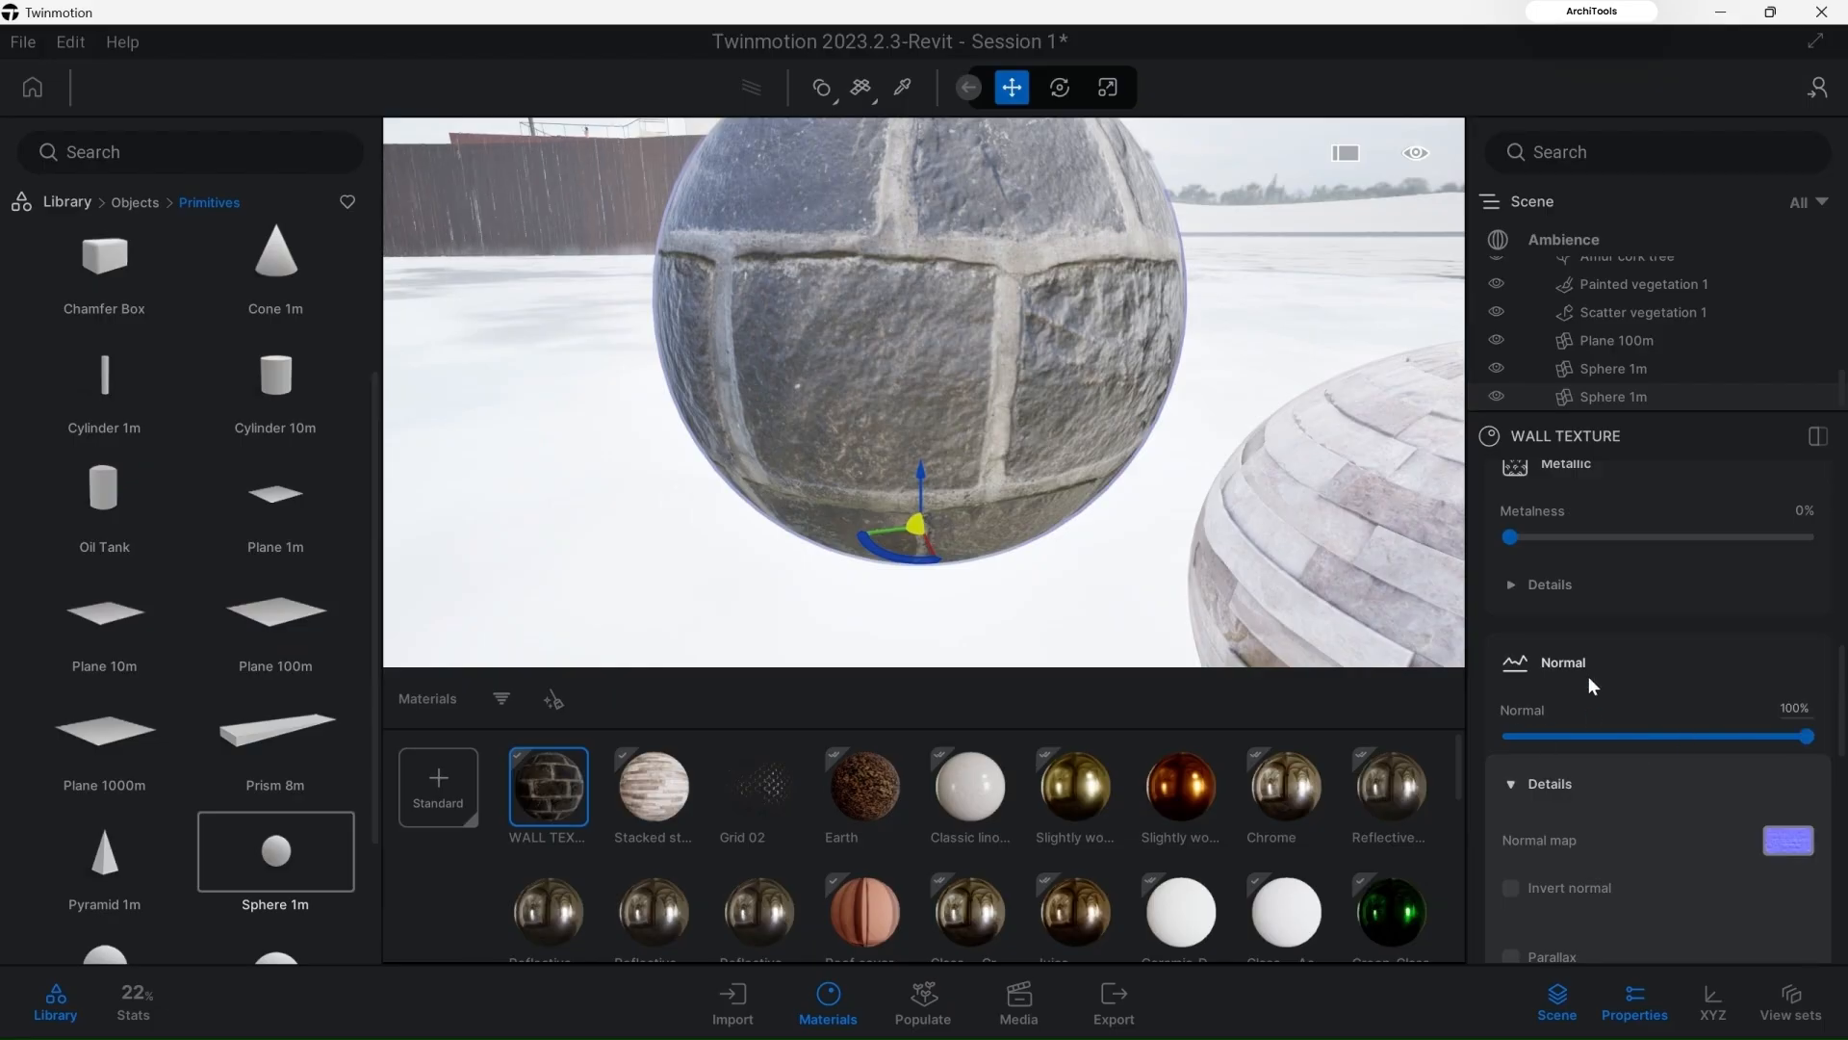
Step: Review the WALL TEXTURE material's roughness, metallic and normal settings and compare them with the sphere's surface from the other side
{"action": "scroll", "coordinate": [1614, 591], "scroll_direction": "up", "scroll_amount": 1}
{"action": "scroll", "coordinate": [1614, 591], "scroll_direction": "up", "scroll_amount": 1}
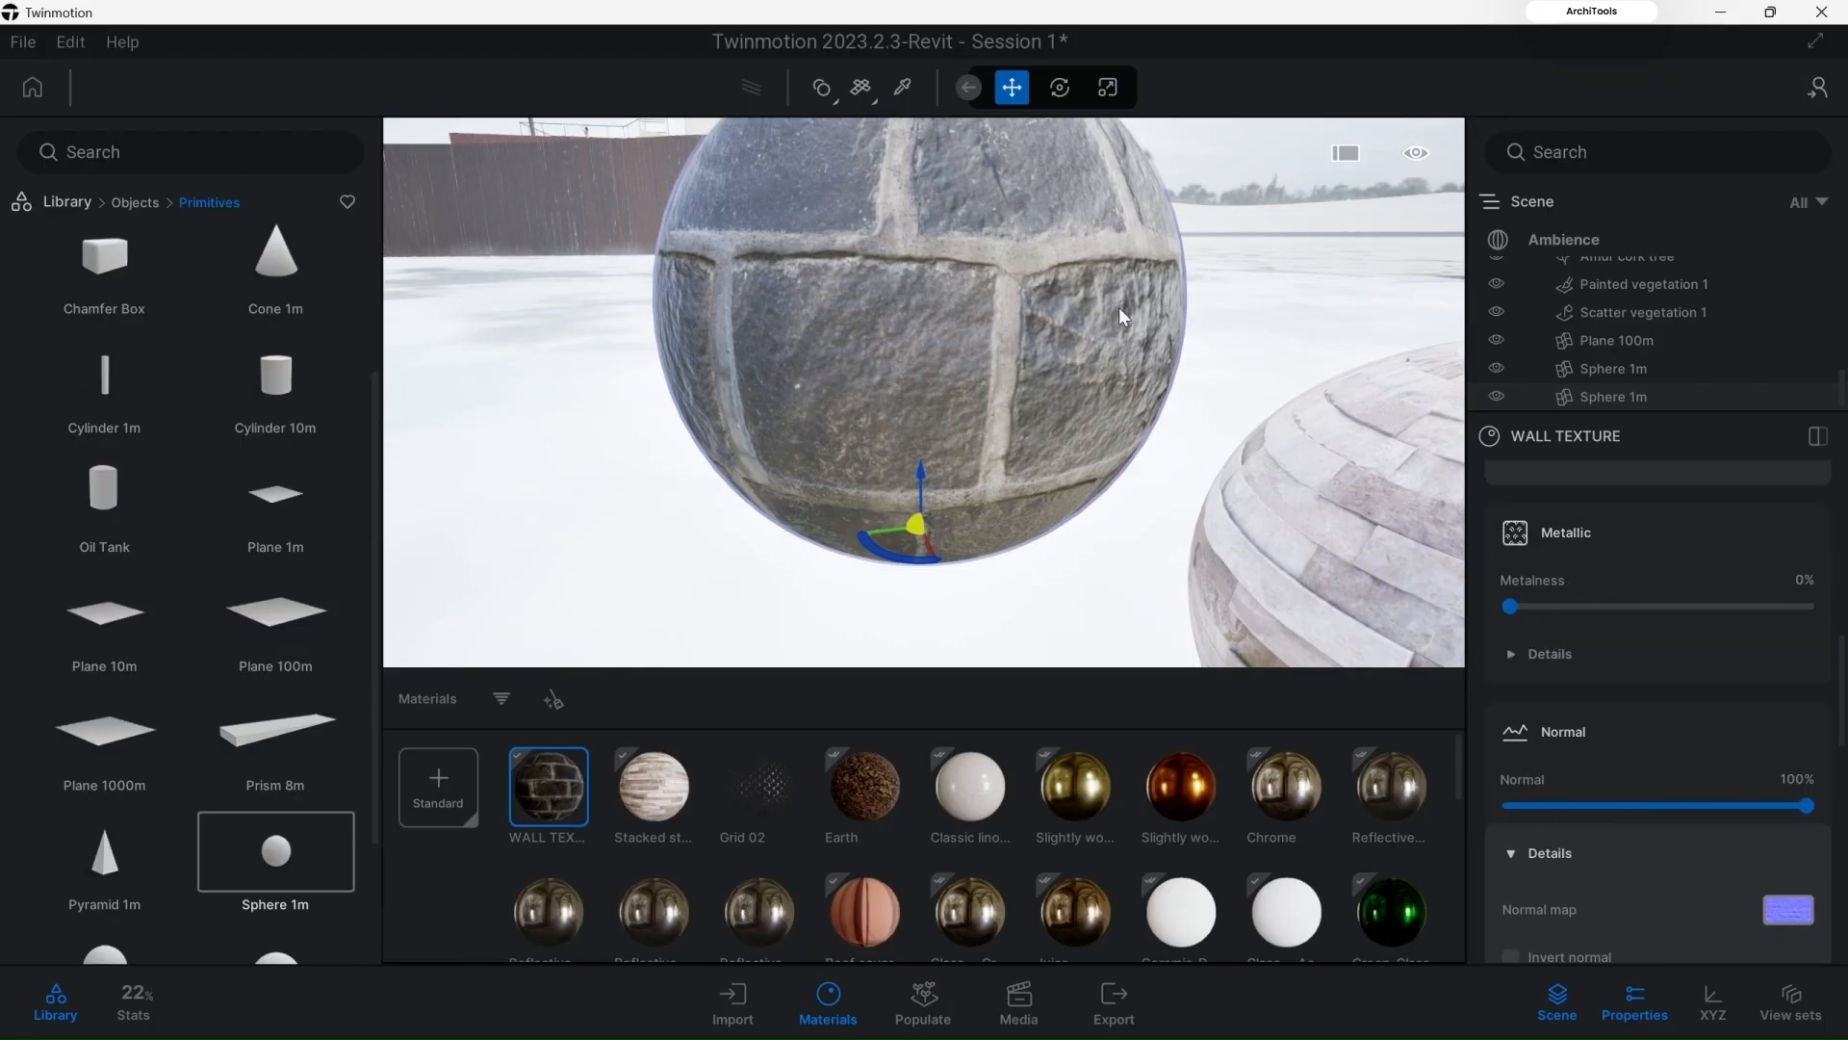
{"action": "scroll", "coordinate": [1678, 752], "scroll_direction": "up", "scroll_amount": 4}
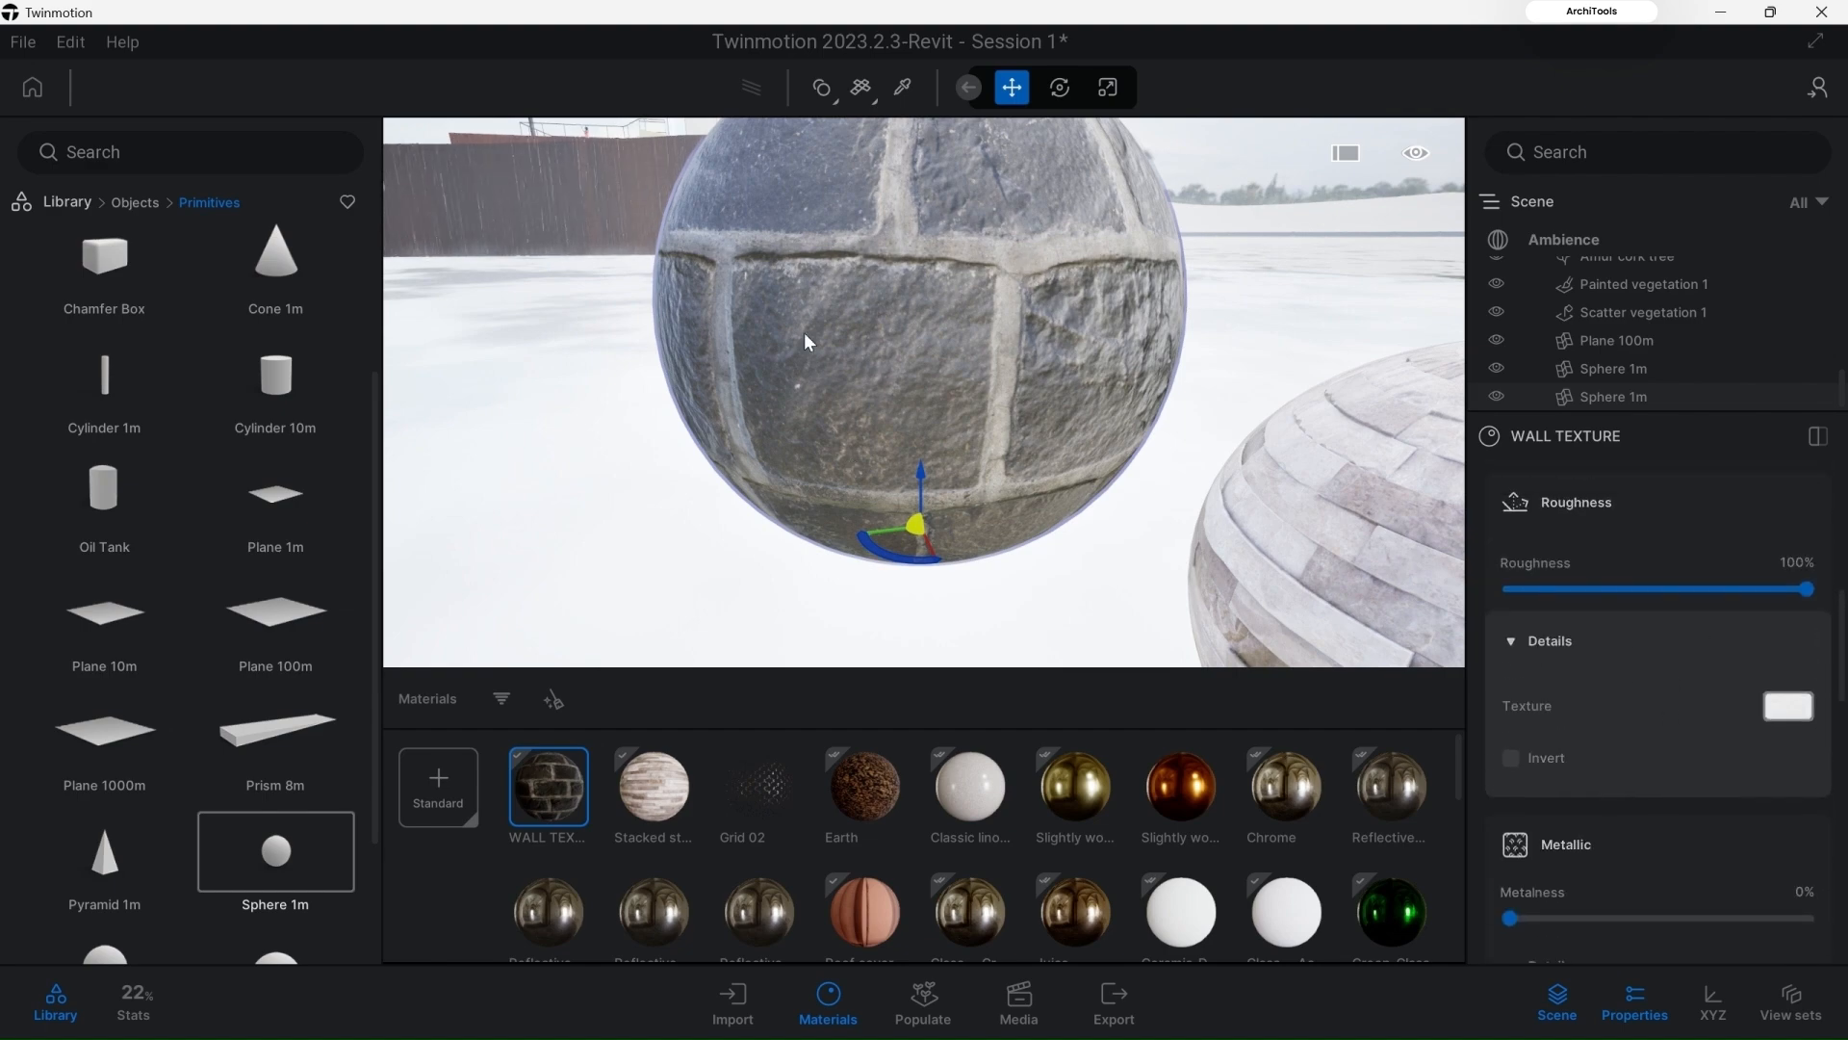
{"action": "scroll", "coordinate": [969, 481], "scroll_direction": "down", "scroll_amount": 3}
{"action": "right_click_drag", "start_coordinate": [944, 412], "coordinate": [1121, 415]}
{"action": "key", "text": "a"}
{"action": "key", "text": "a"}
{"action": "key", "text": "a"}
{"action": "right_click_drag", "start_coordinate": [459, 302], "coordinate": [616, 302]}
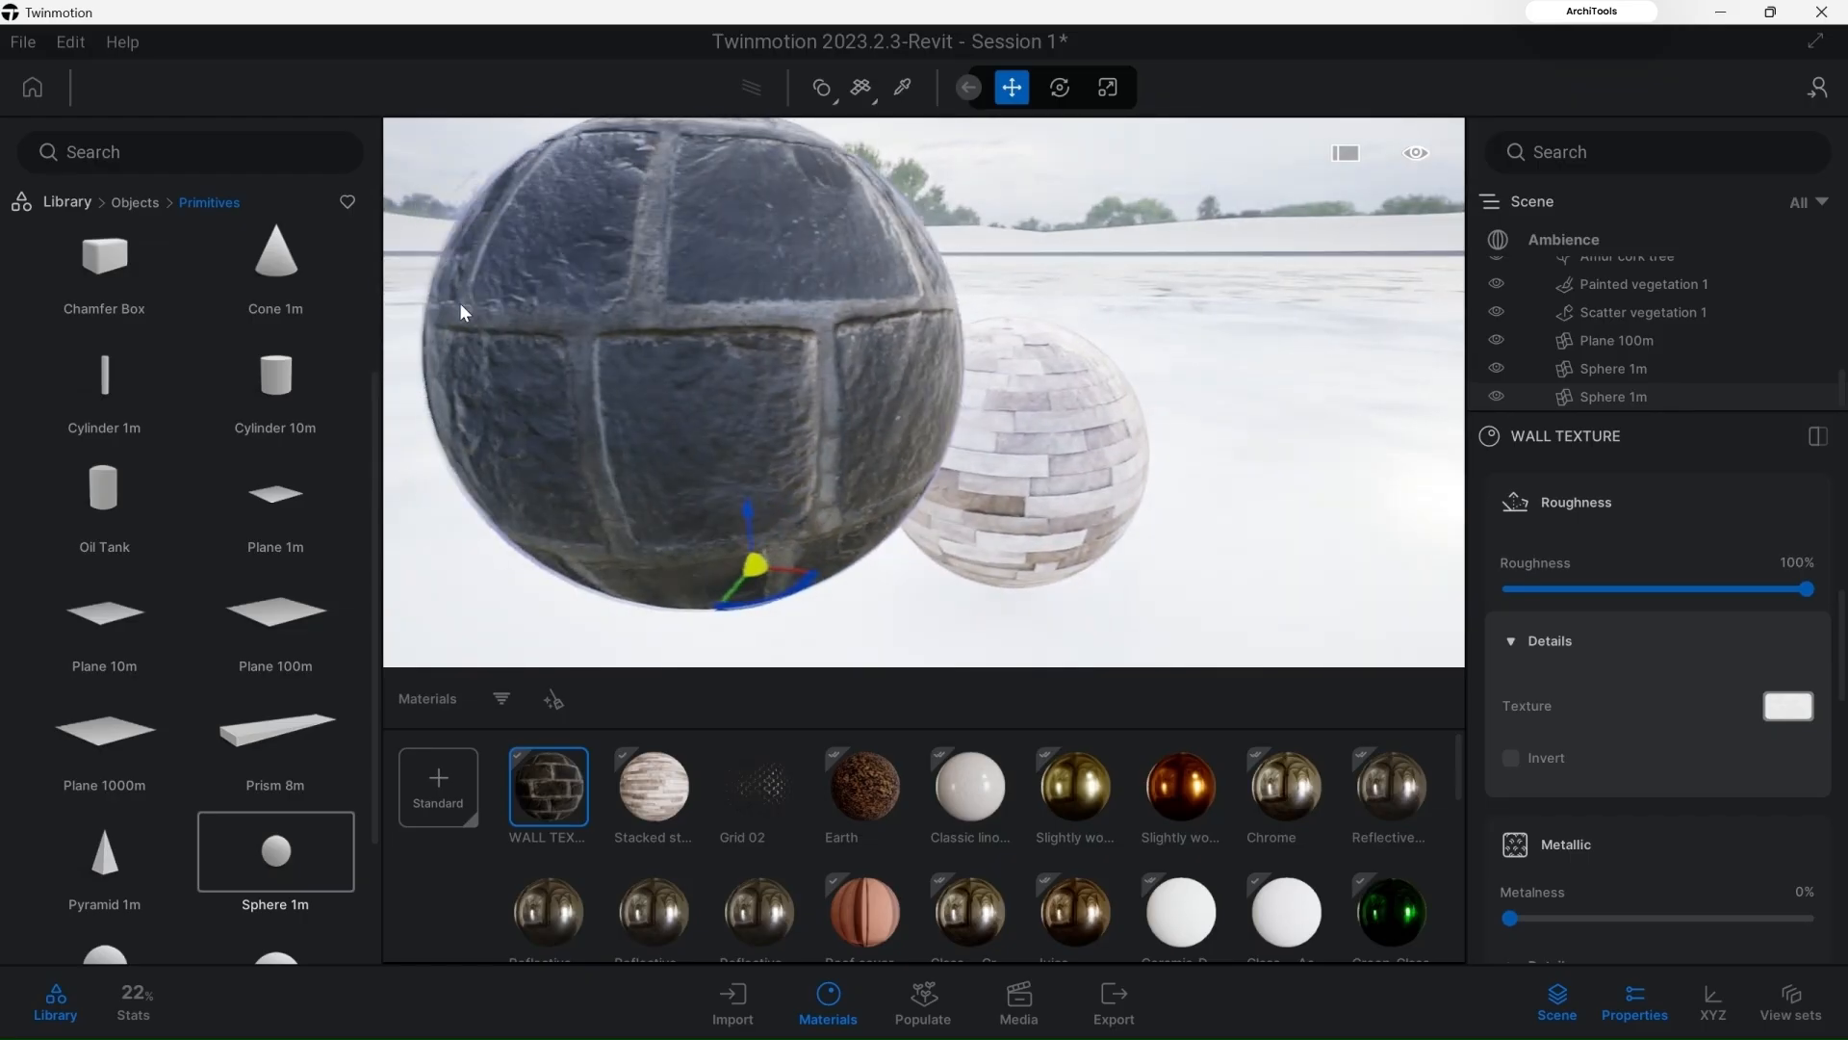
{"action": "key", "text": "a"}
{"action": "right_click_drag", "start_coordinate": [459, 302], "coordinate": [539, 323]}
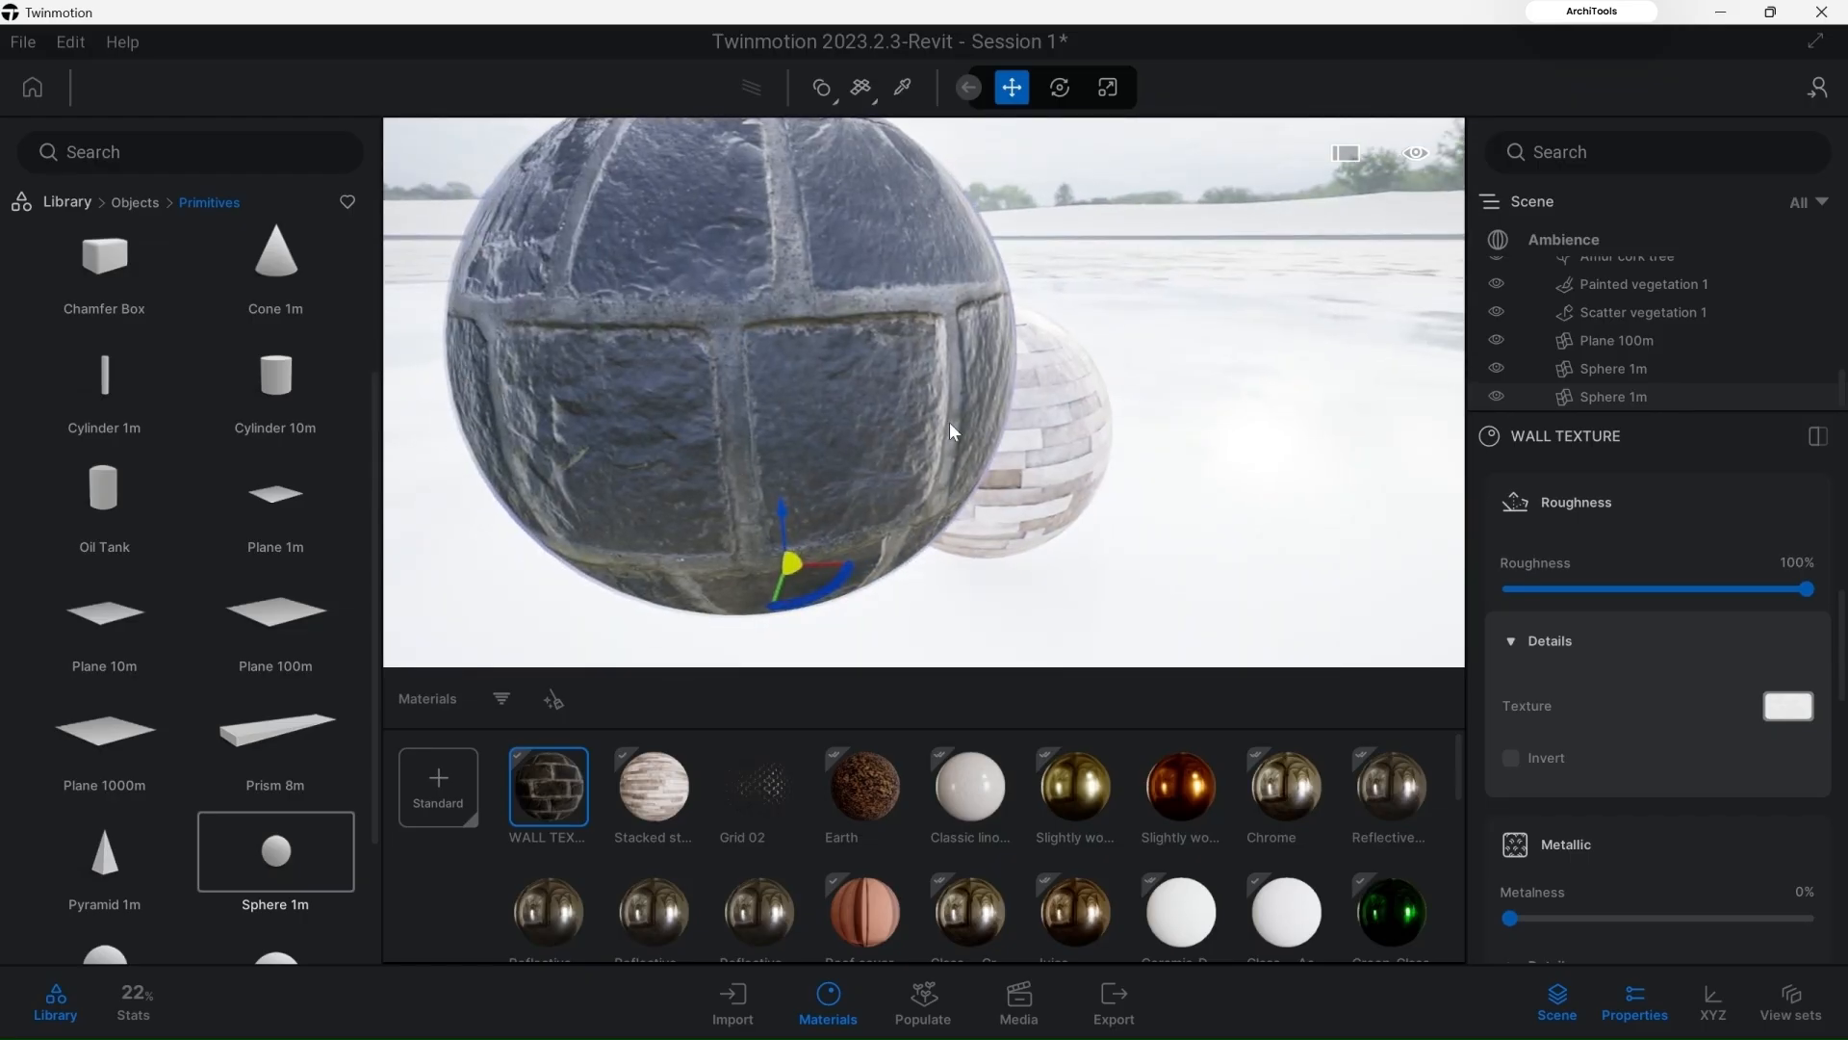
{"action": "scroll", "coordinate": [1684, 734], "scroll_direction": "down", "scroll_amount": 6}
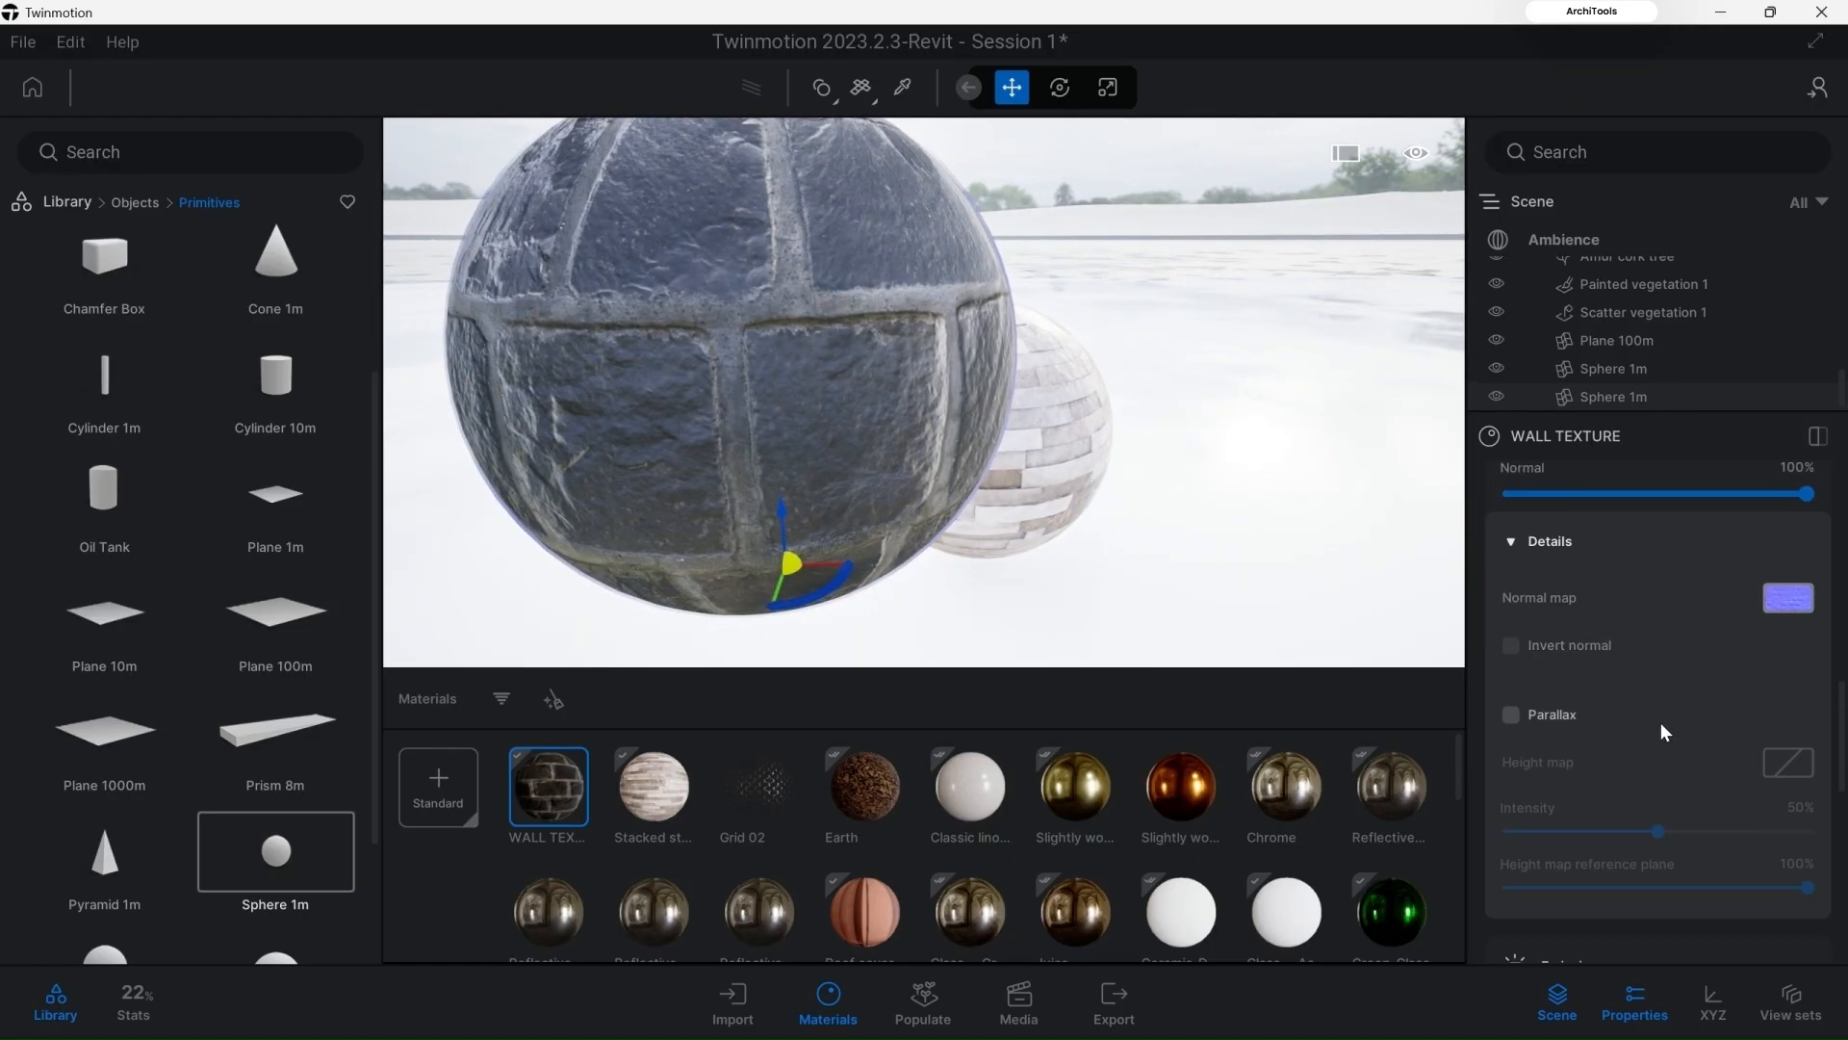
{"action": "scroll", "coordinate": [1663, 731], "scroll_direction": "down", "scroll_amount": 8}
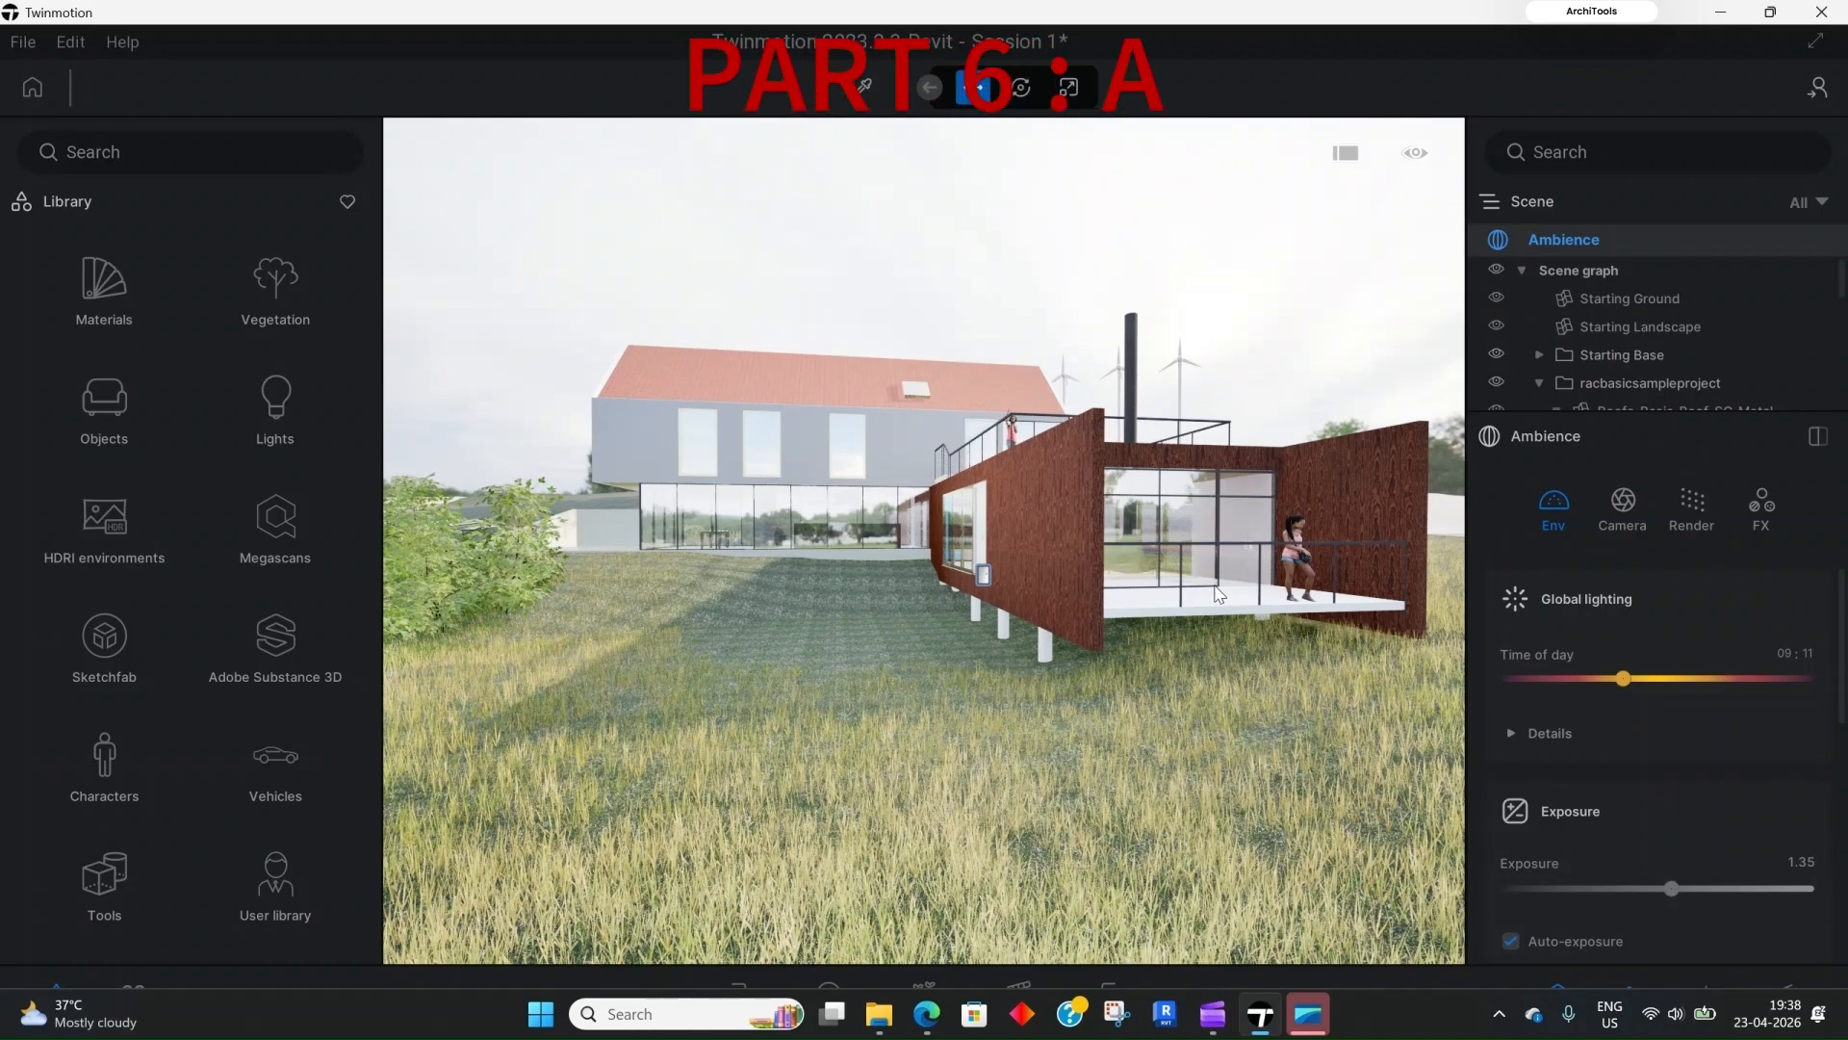
Step: Set the time of day to about 06:56 and expand the detailed global lighting settings
{"action": "scroll", "coordinate": [1152, 468], "scroll_direction": "down", "scroll_amount": 1}
{"action": "scroll", "coordinate": [1152, 469], "scroll_direction": "up", "scroll_amount": 2}
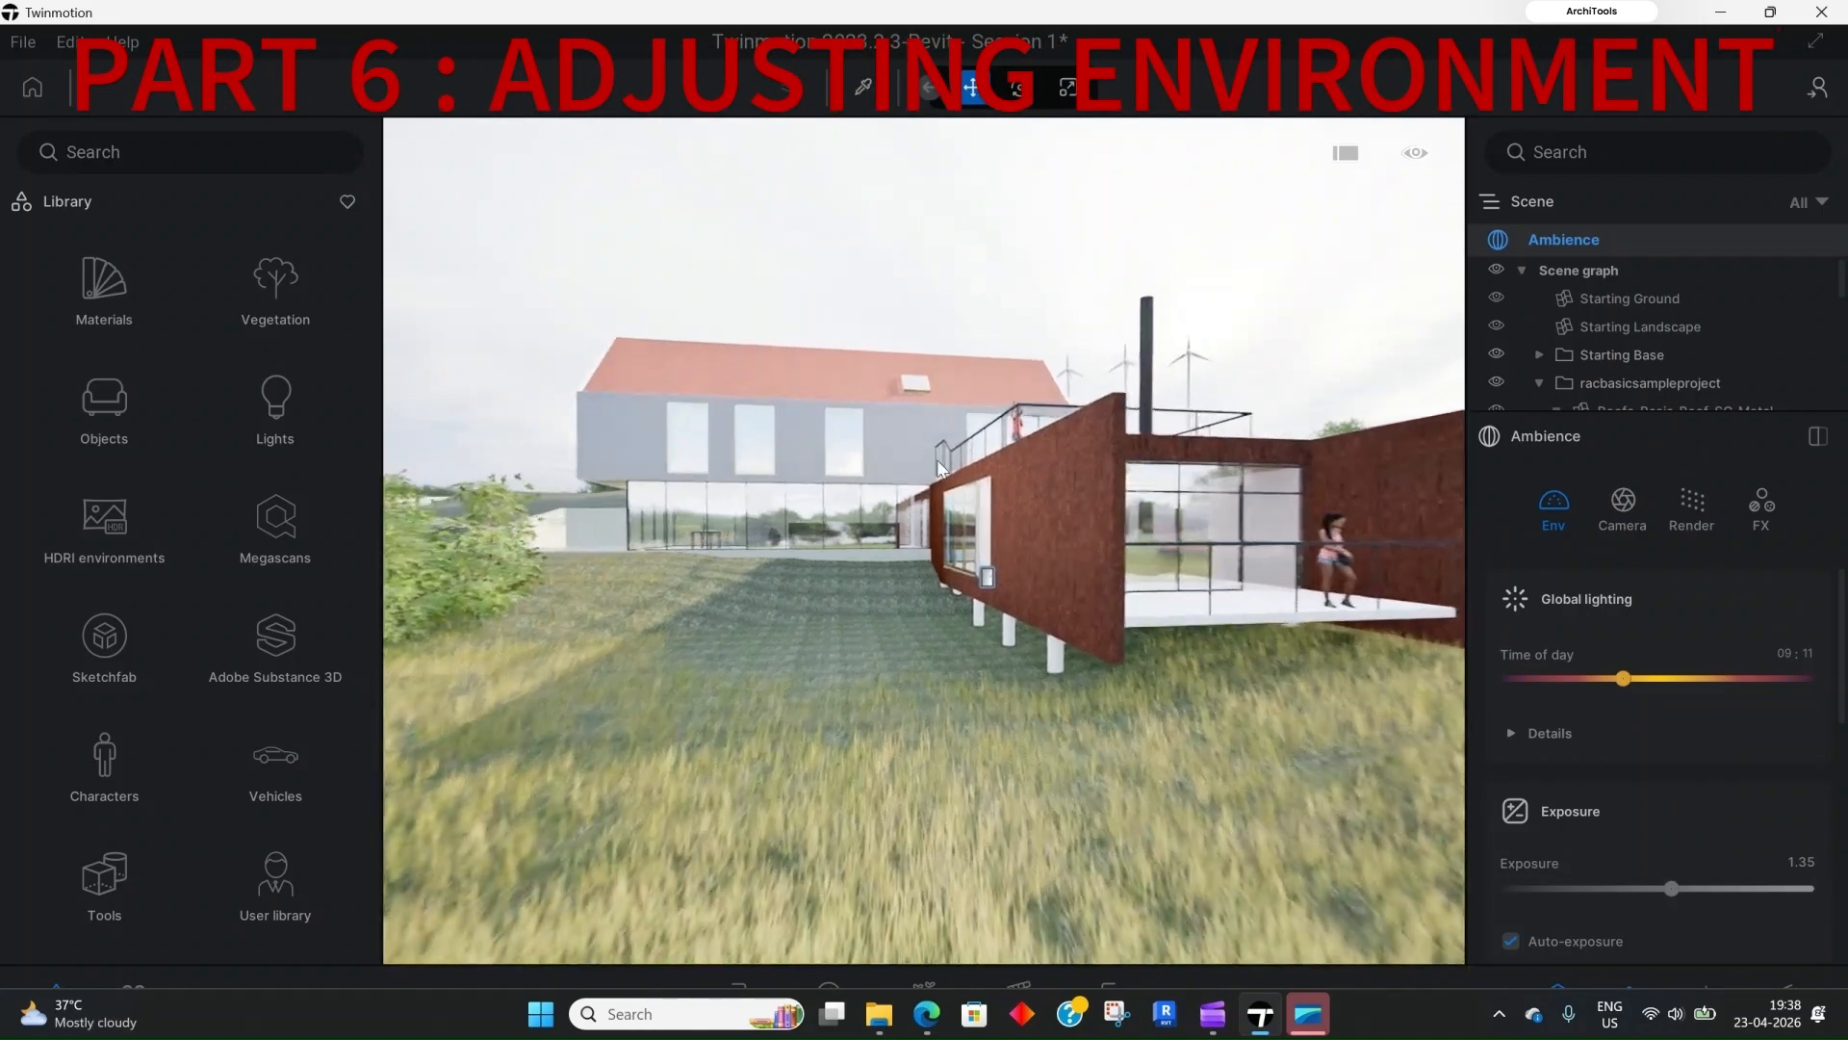
{"action": "right_click_drag", "start_coordinate": [1024, 482], "coordinate": [919, 524]}
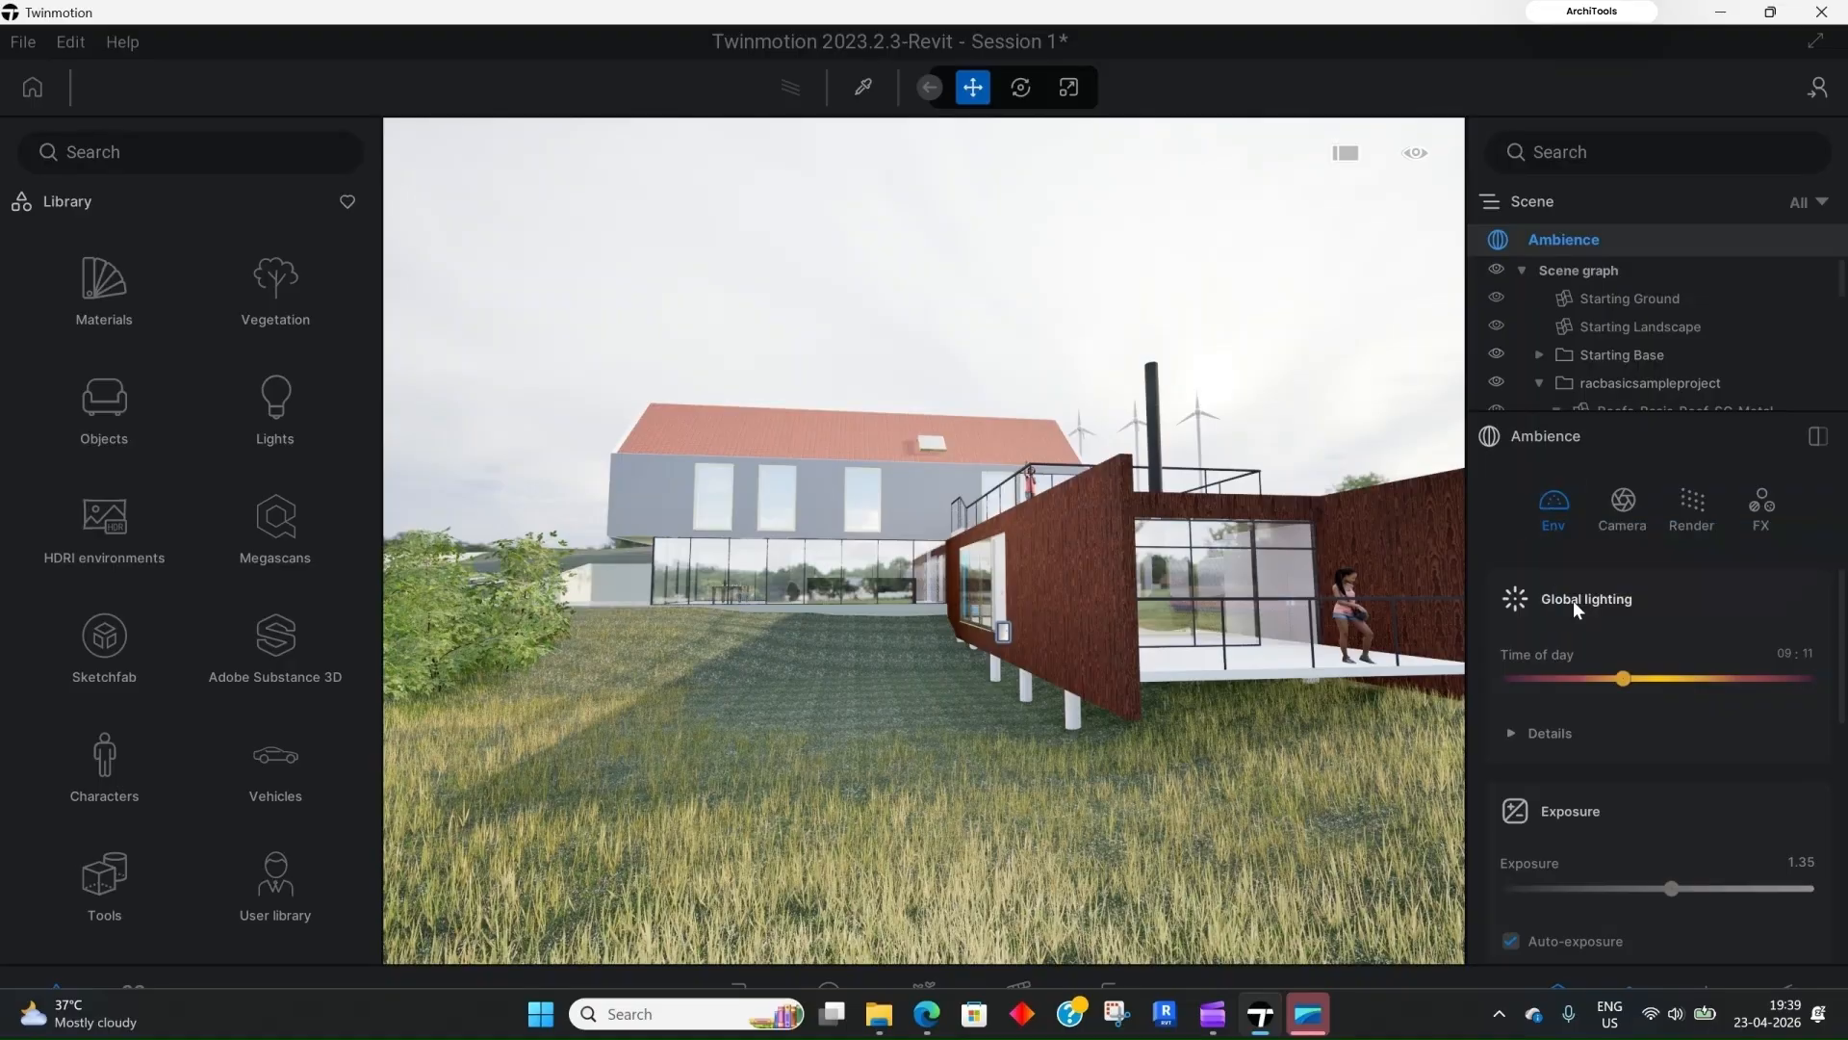
{"action": "left_click_drag", "start_coordinate": [1623, 679], "coordinate": [1534, 793]}
{"action": "left_click", "coordinate": [1513, 734]}
Step: Set the sun size to about 0.46 and lower the sun intensity to about 906
{"action": "scroll", "coordinate": [1568, 644], "scroll_direction": "down", "scroll_amount": 1}
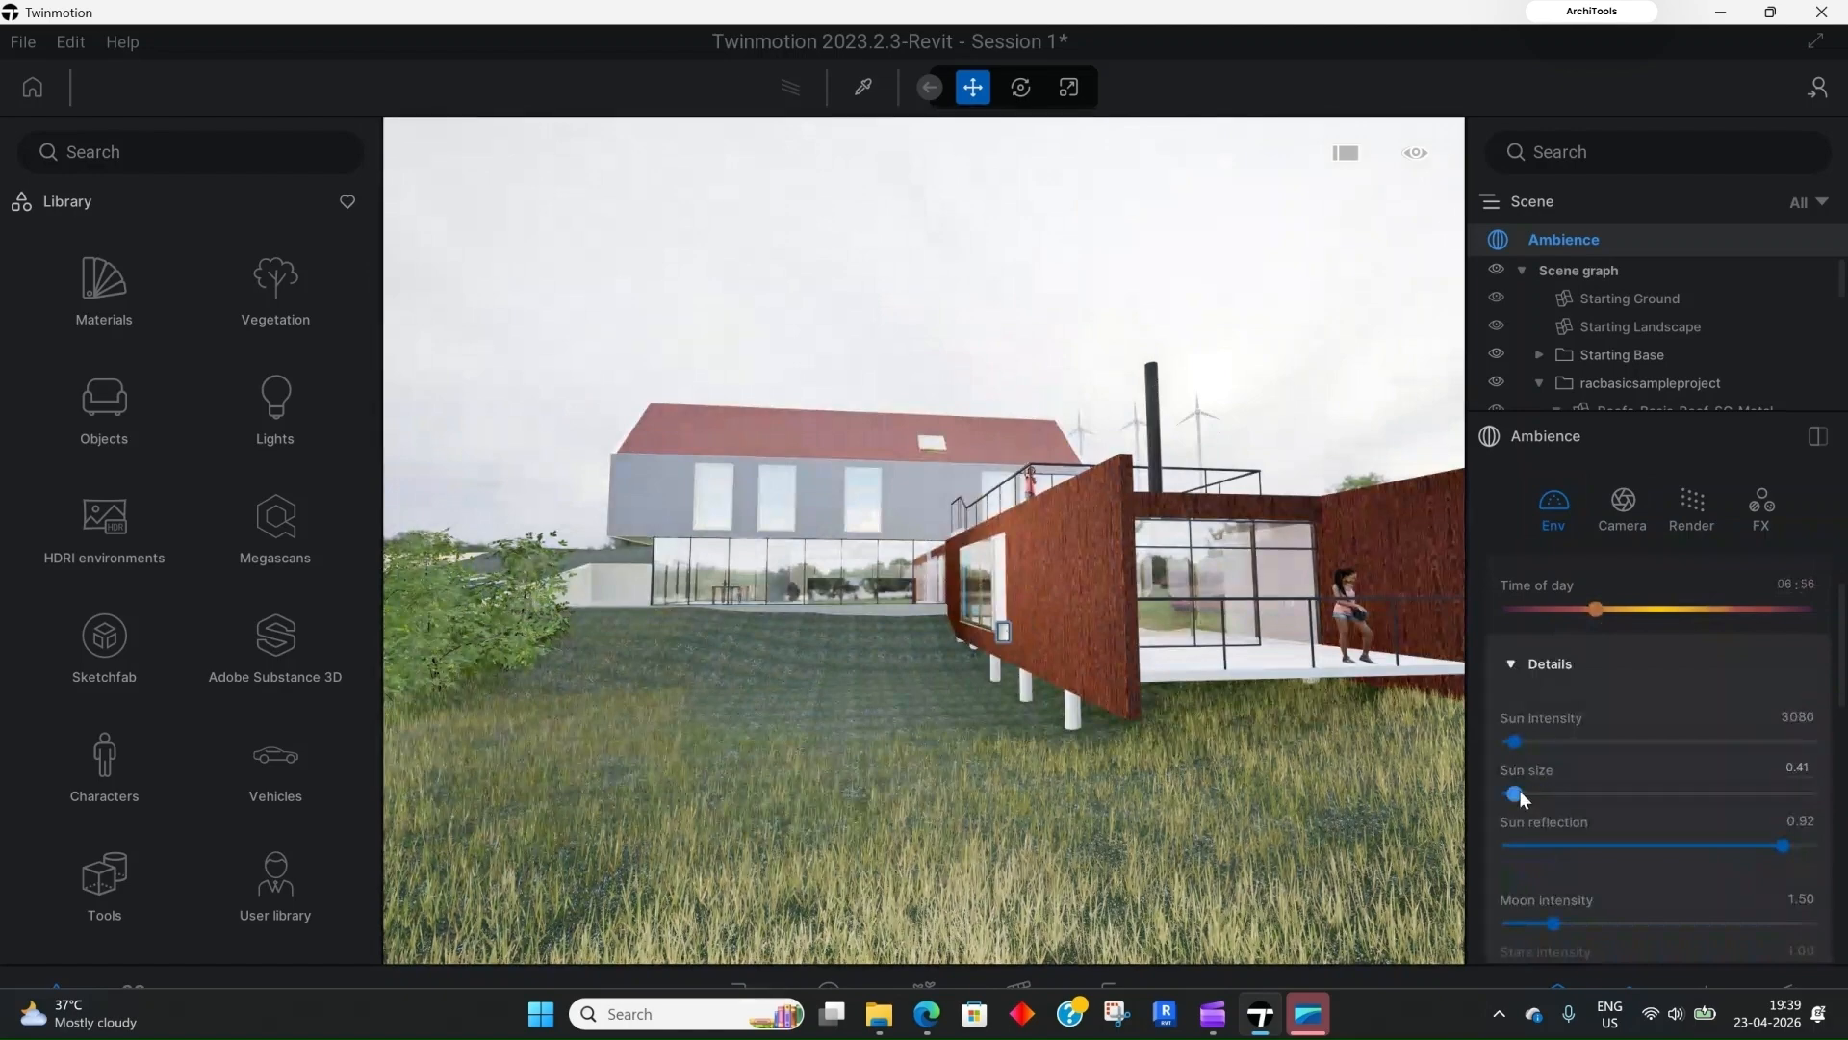
{"action": "scroll", "coordinate": [1519, 790], "scroll_direction": "down", "scroll_amount": 1}
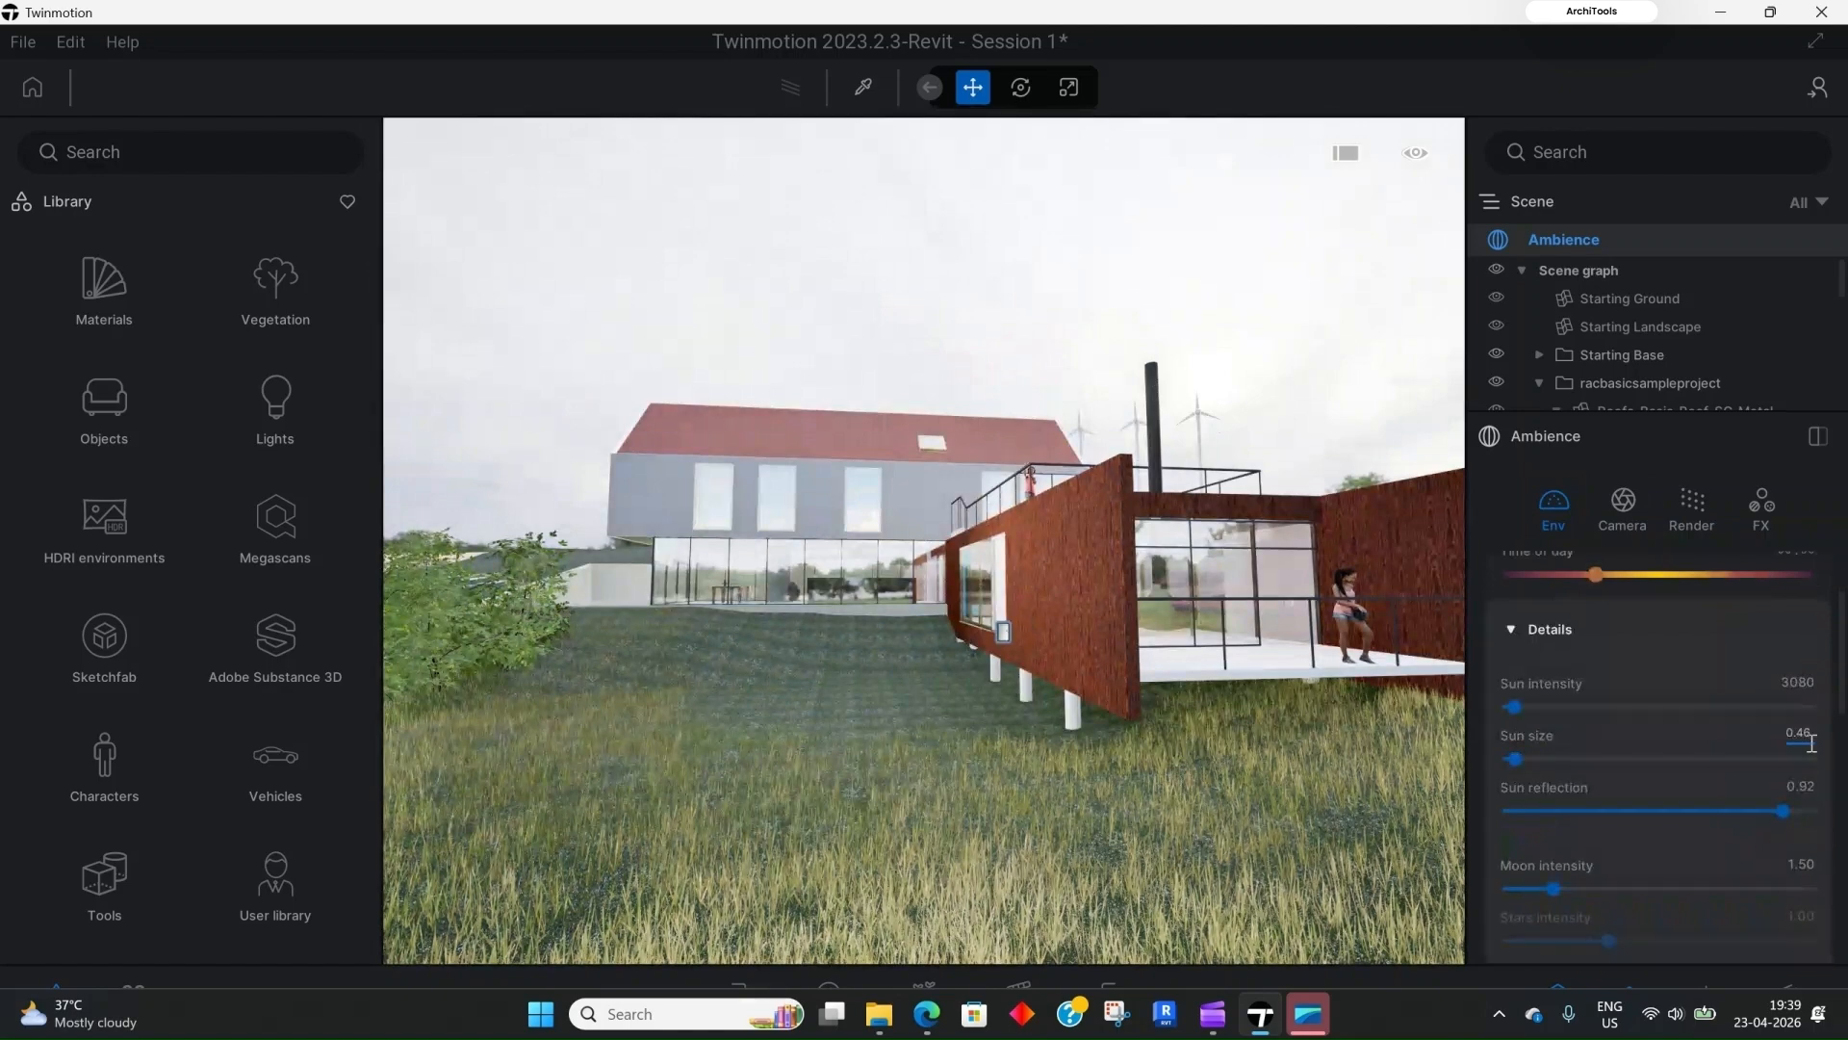
{"action": "left_click_drag", "start_coordinate": [1514, 709], "coordinate": [1510, 709]}
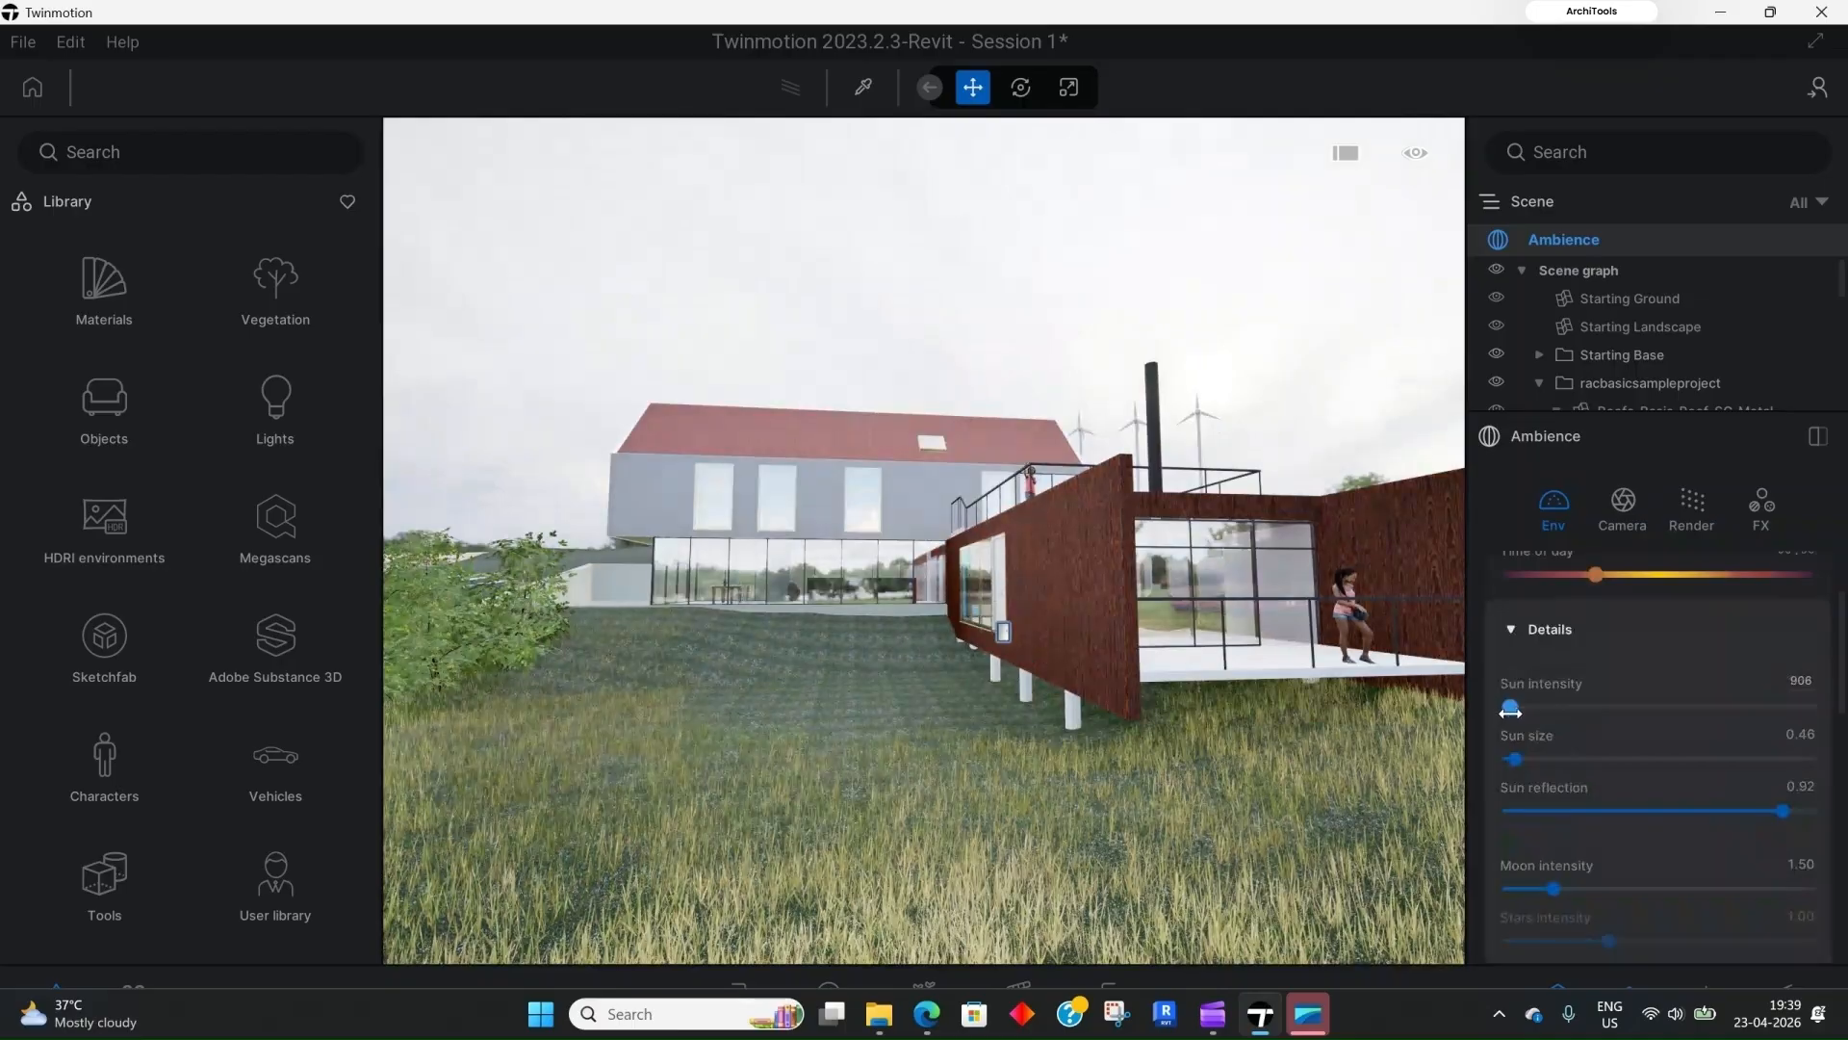
Step: Try a brighter, later morning time of day and undo the change
{"action": "left_click_drag", "start_coordinate": [1596, 573], "coordinate": [1630, 590]}
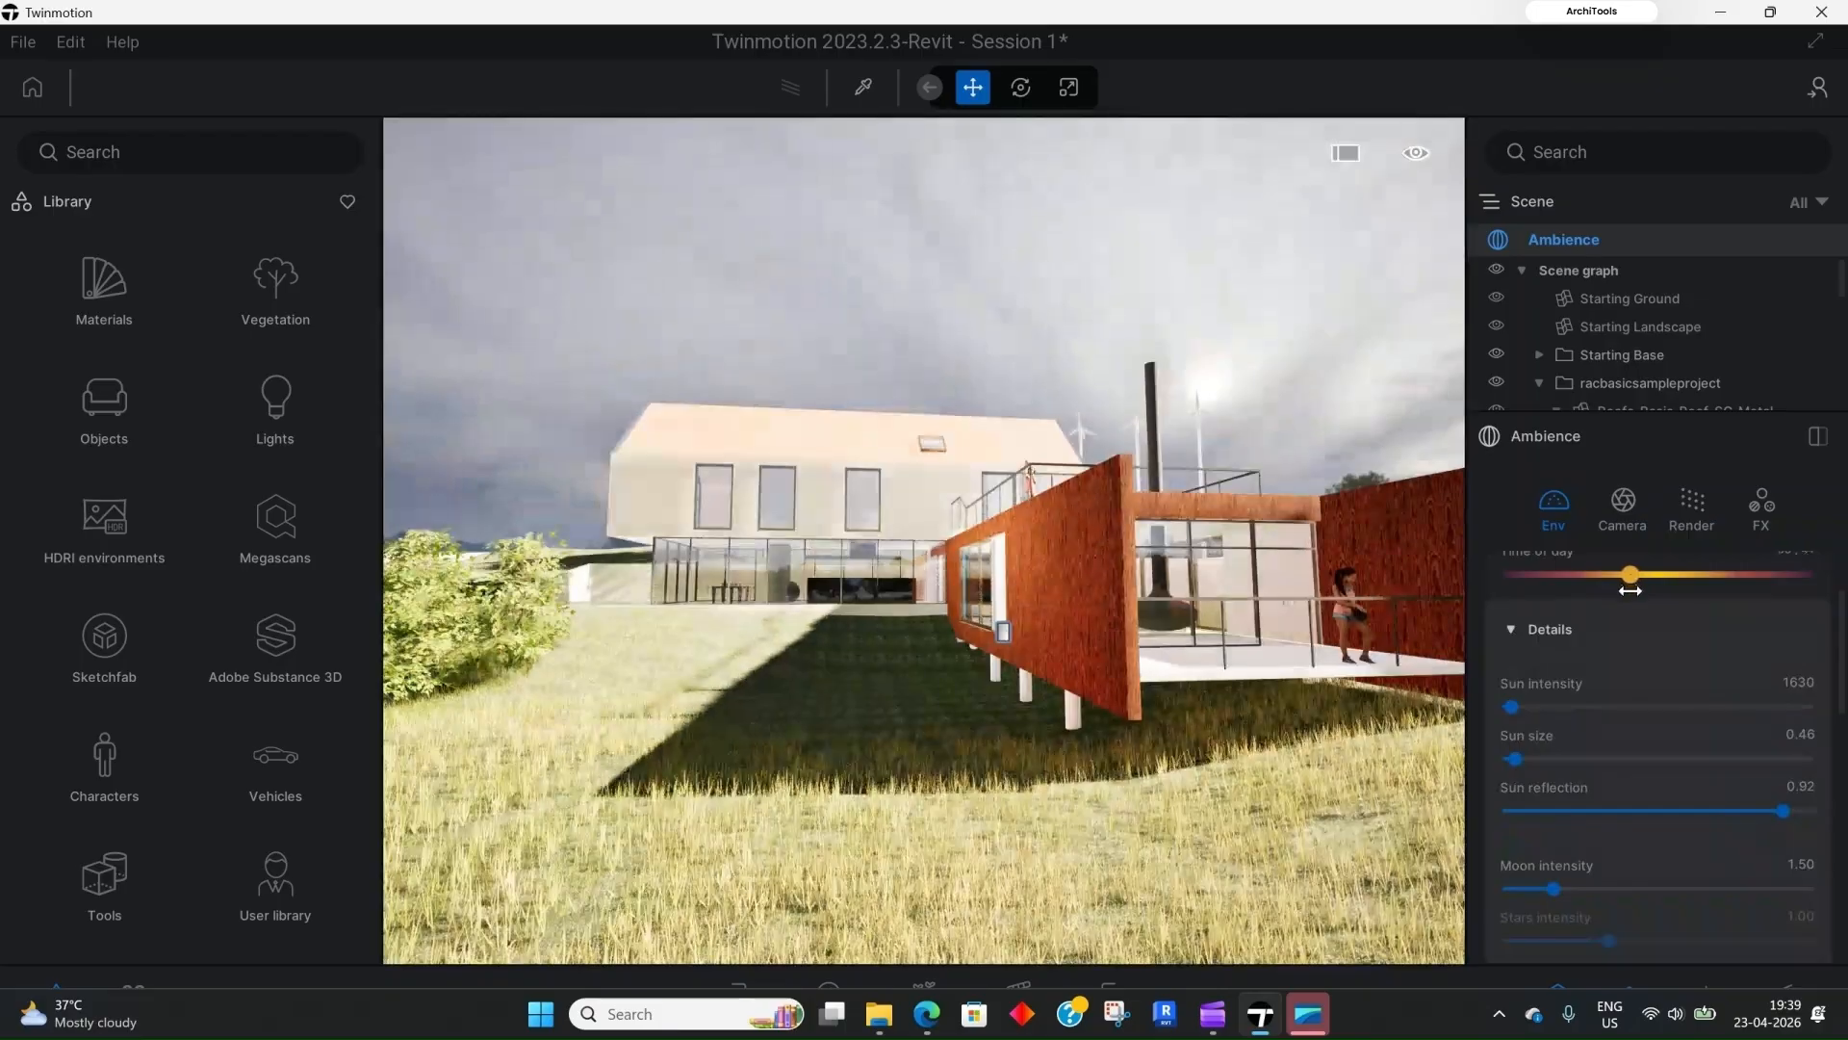
{"action": "key", "text": "ctrl+z"}
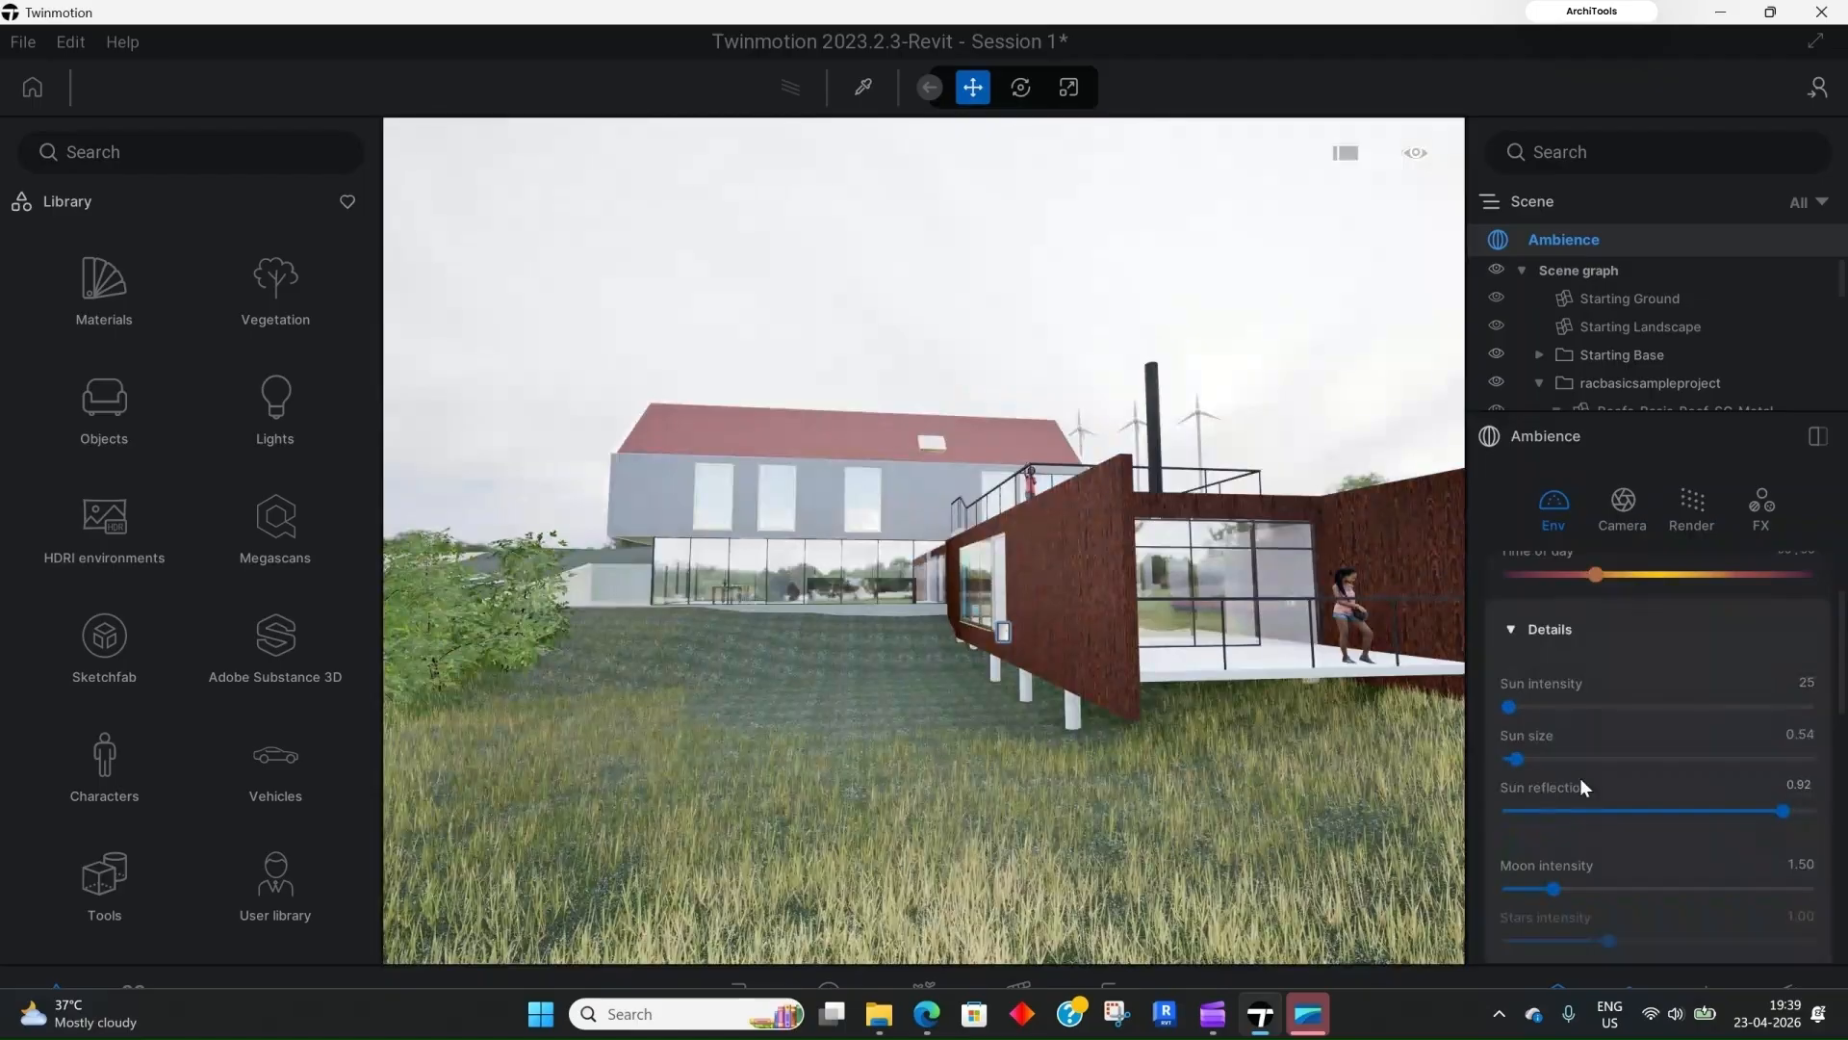
Step: Set the weather halfway along its range to rain and inspect the ground and facade near the house
{"action": "scroll", "coordinate": [1580, 778], "scroll_direction": "down", "scroll_amount": 5}
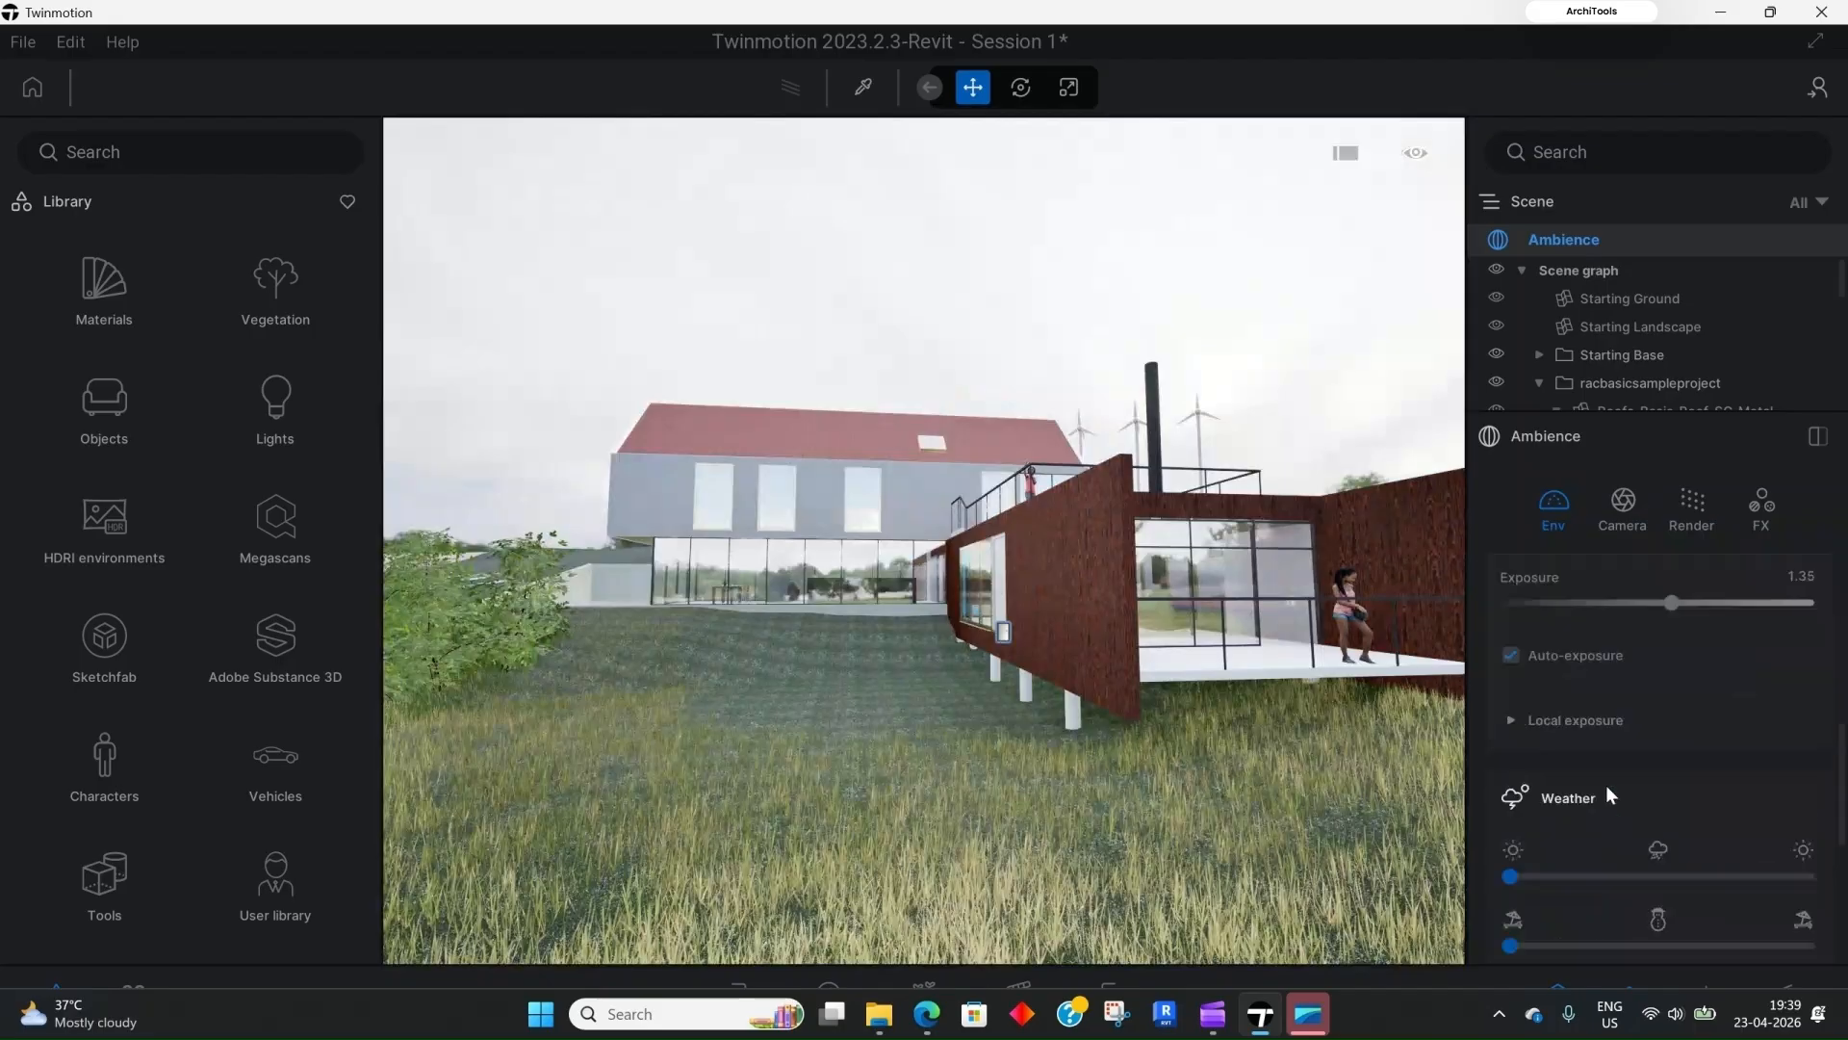
{"action": "scroll", "coordinate": [1515, 775], "scroll_direction": "down", "scroll_amount": 2}
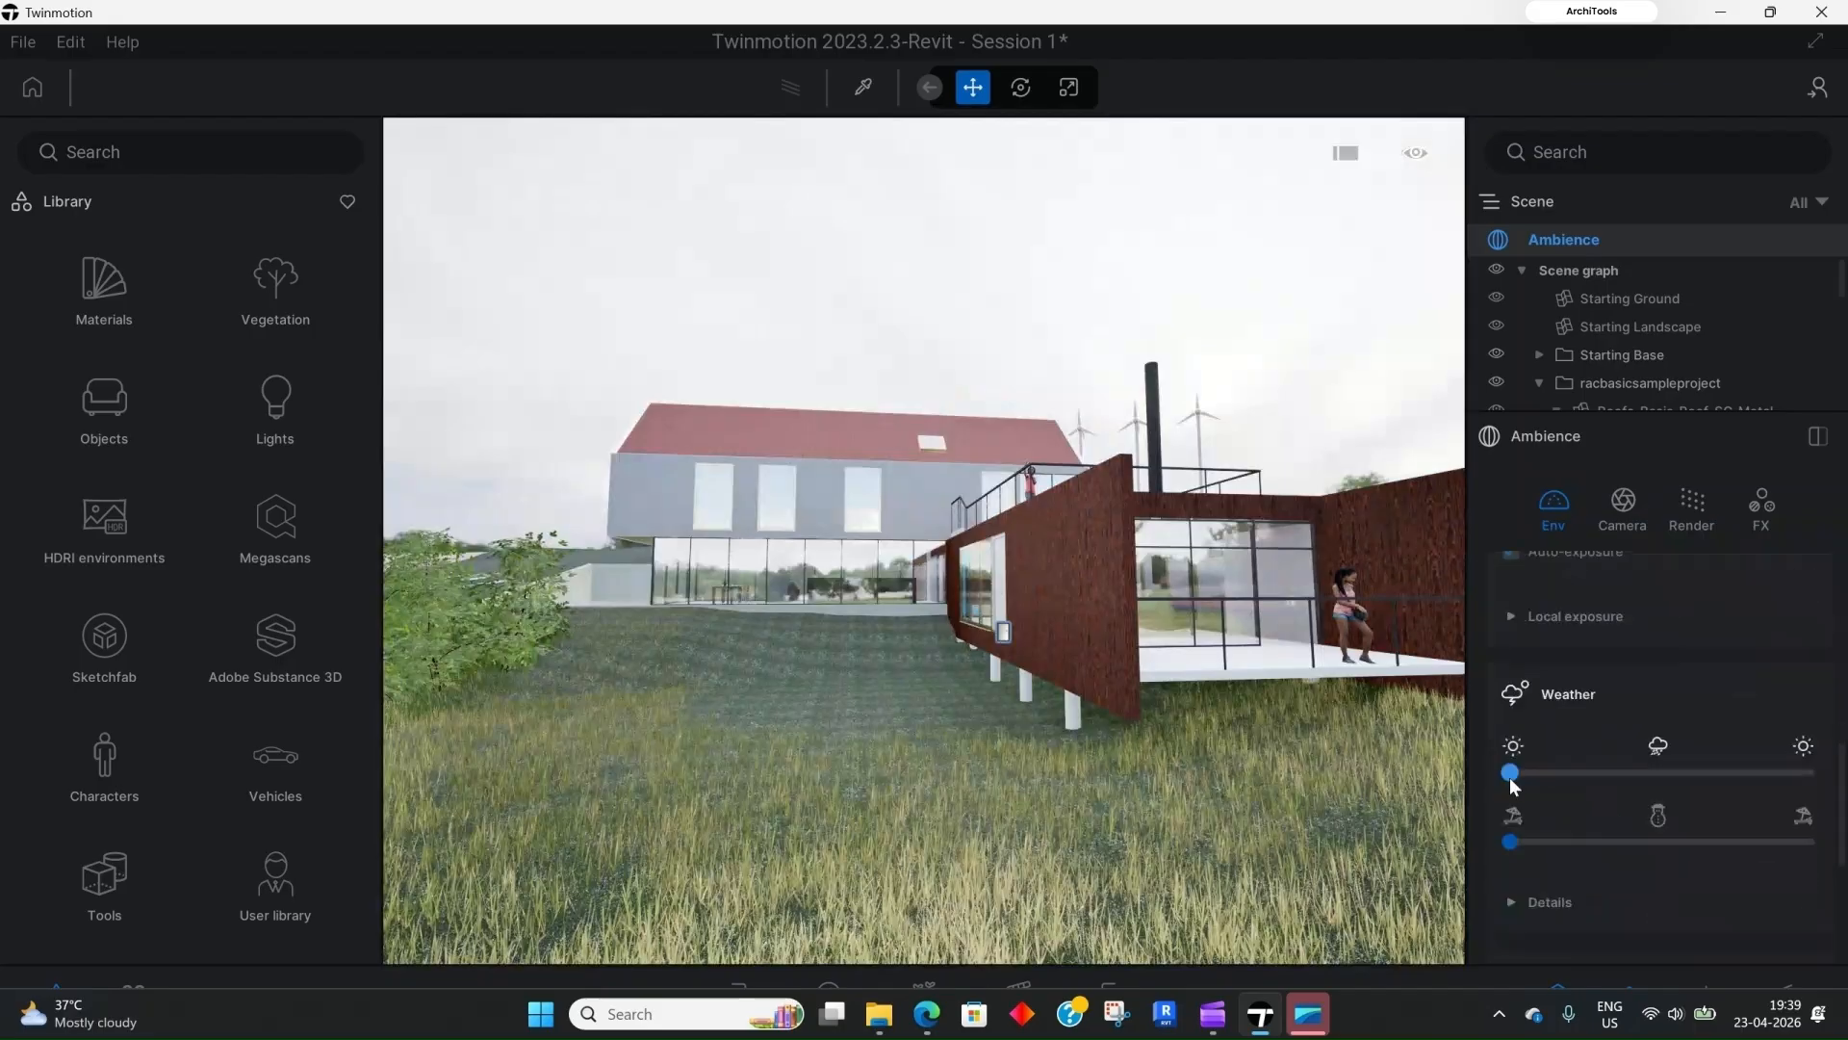
{"action": "left_click_drag", "start_coordinate": [1513, 772], "coordinate": [1662, 787]}
{"action": "scroll", "coordinate": [862, 776], "scroll_direction": "up", "scroll_amount": 3}
{"action": "right_click_drag", "start_coordinate": [863, 776], "coordinate": [784, 818]}
{"action": "key", "text": "w"}
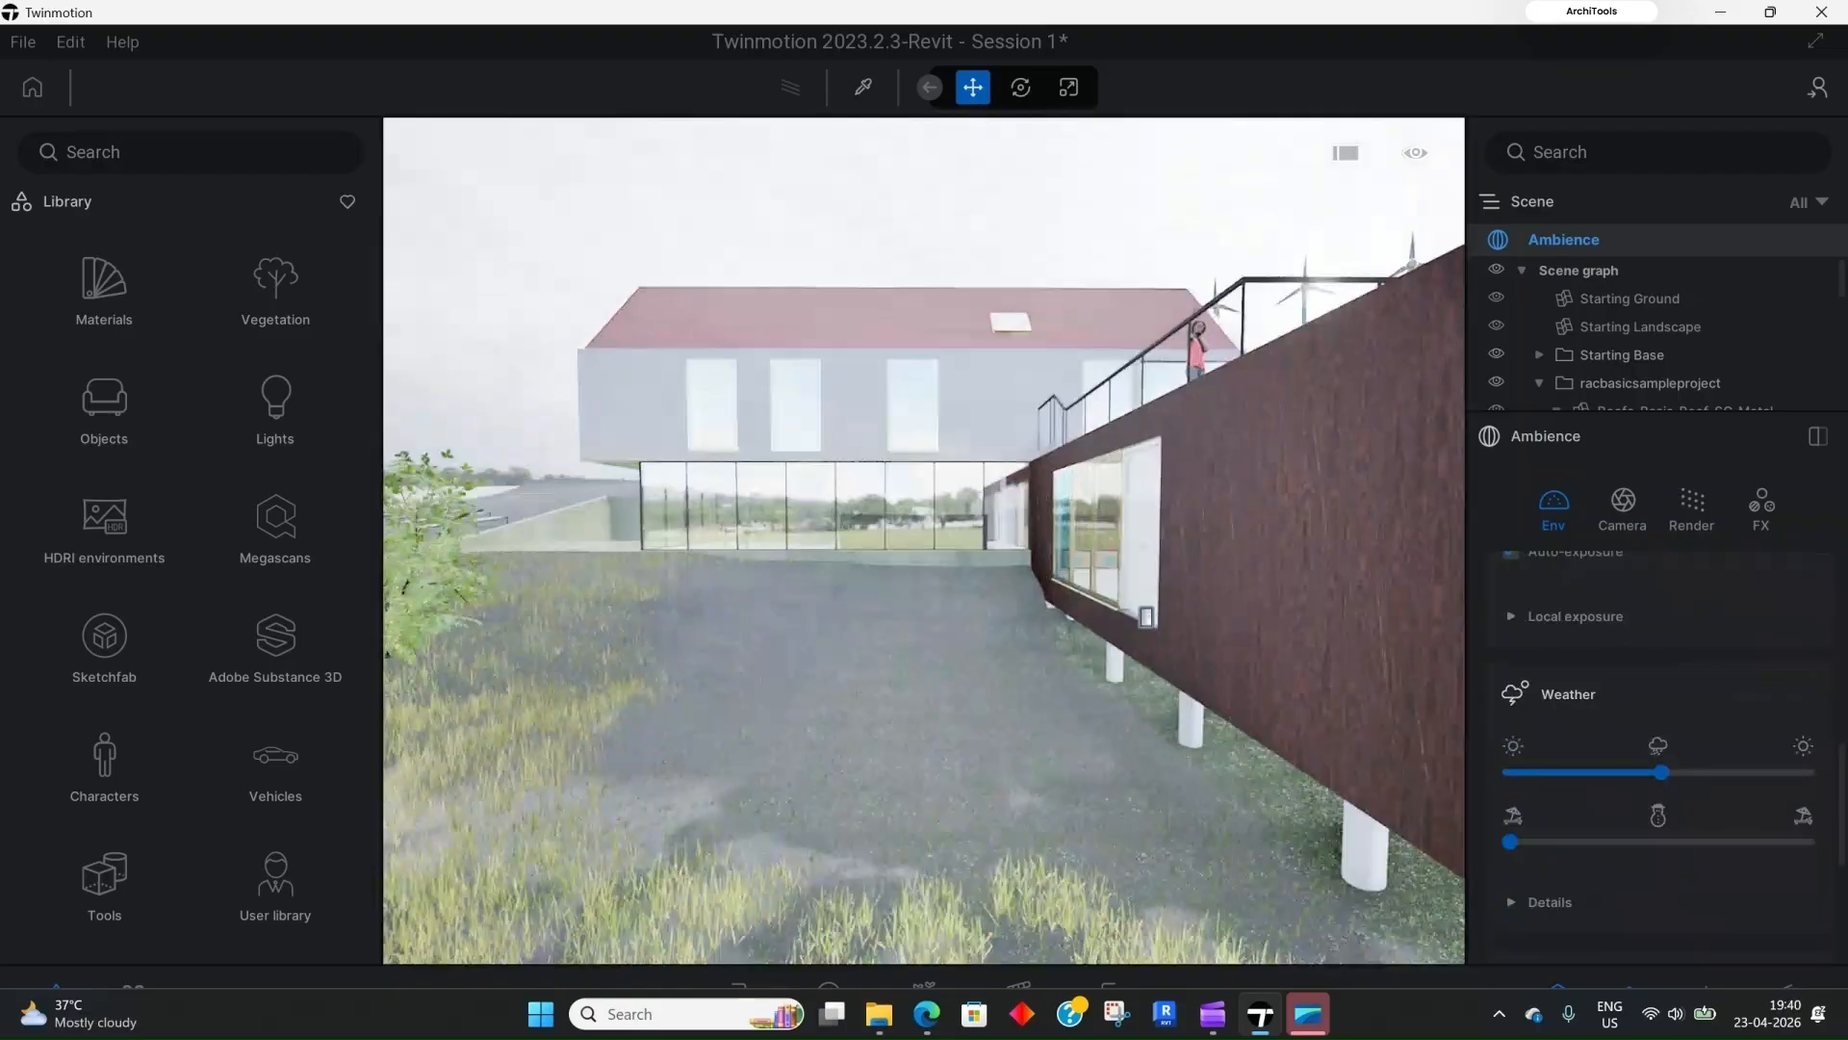
{"action": "scroll", "coordinate": [897, 731], "scroll_direction": "up", "scroll_amount": 5}
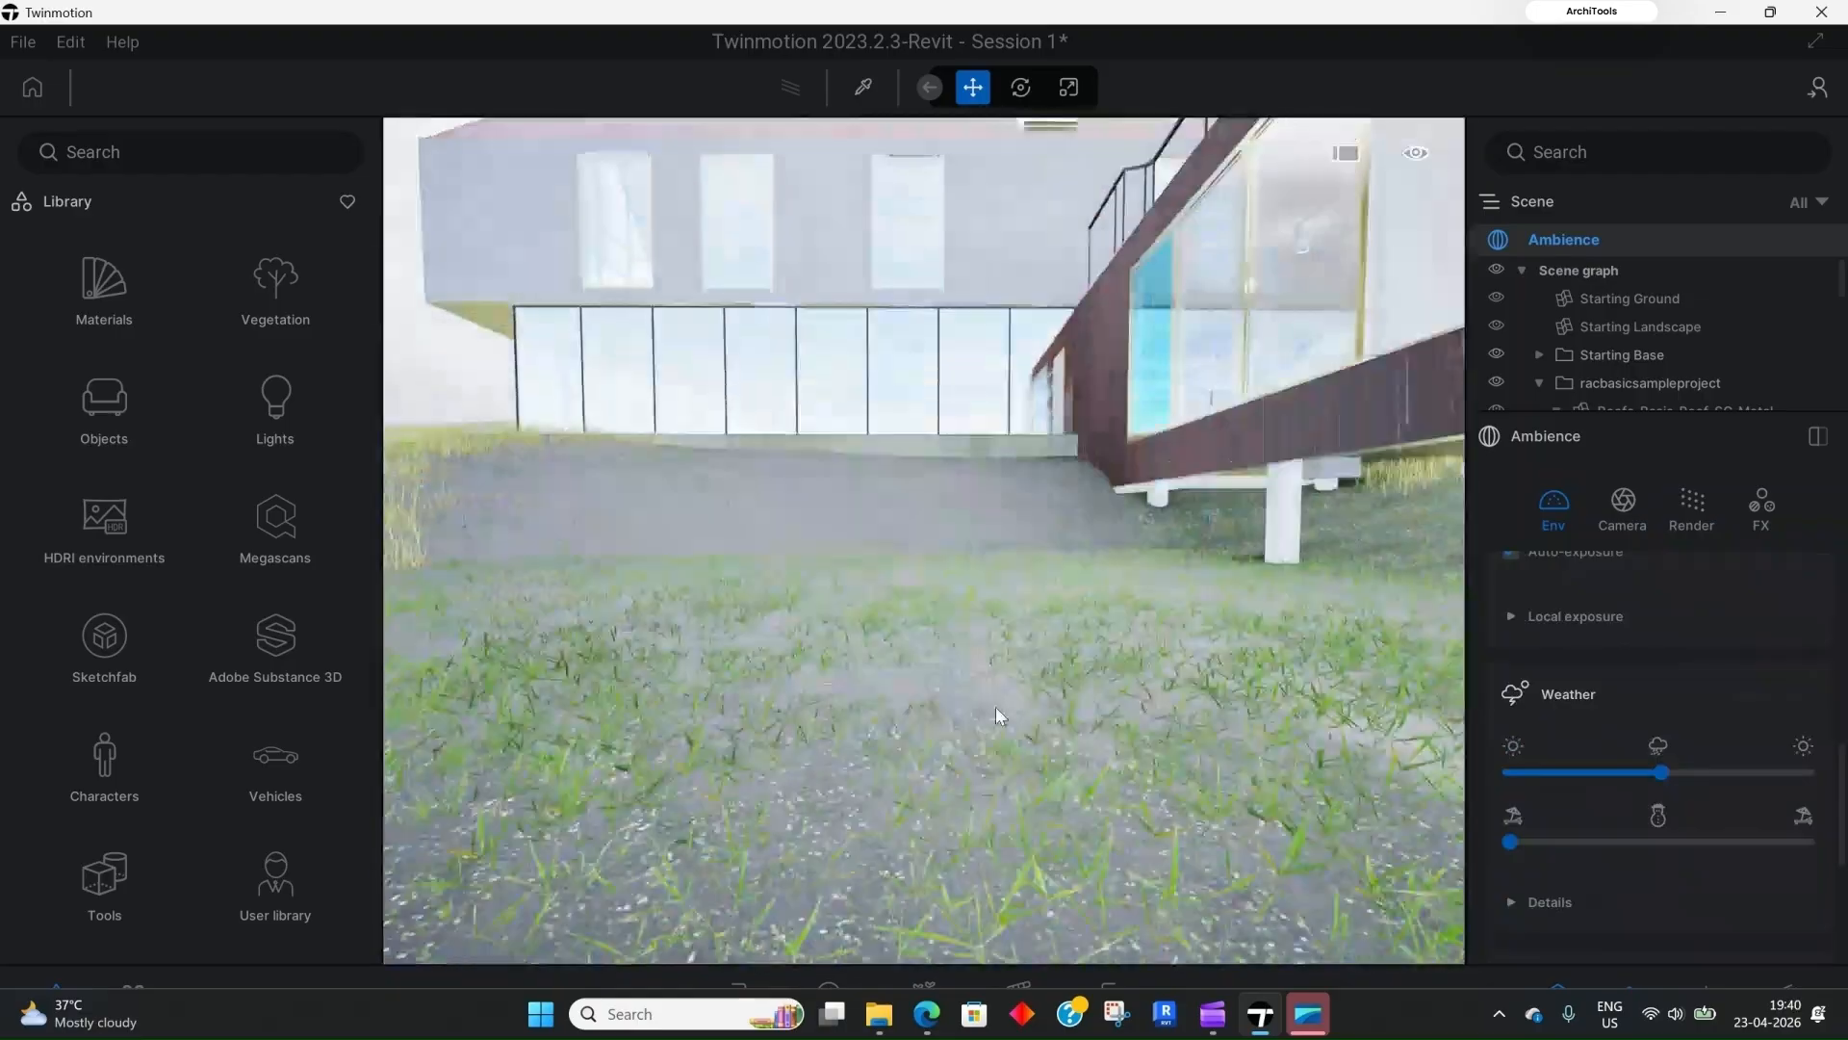
{"action": "right_click_drag", "start_coordinate": [995, 707], "coordinate": [972, 712]}
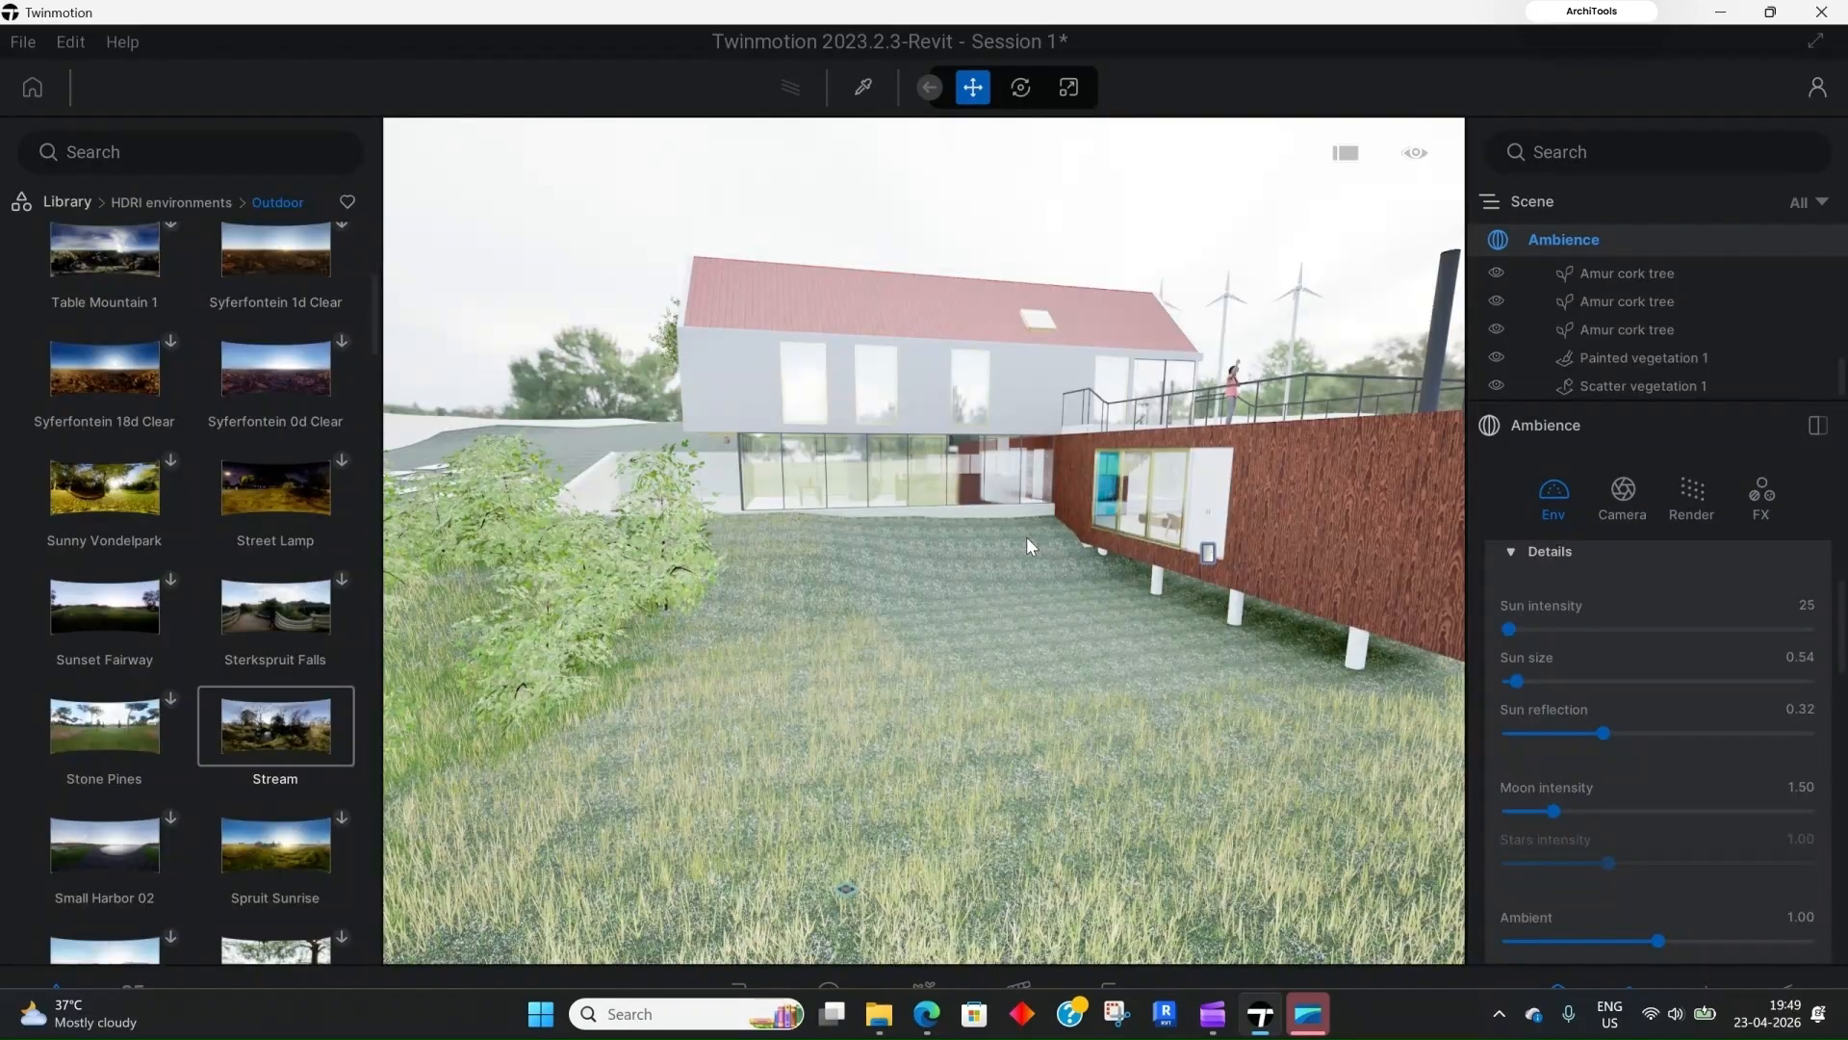
Step: Set the sun reflection to 0.34 and the time of day to 01:34
{"action": "key", "text": "q"}
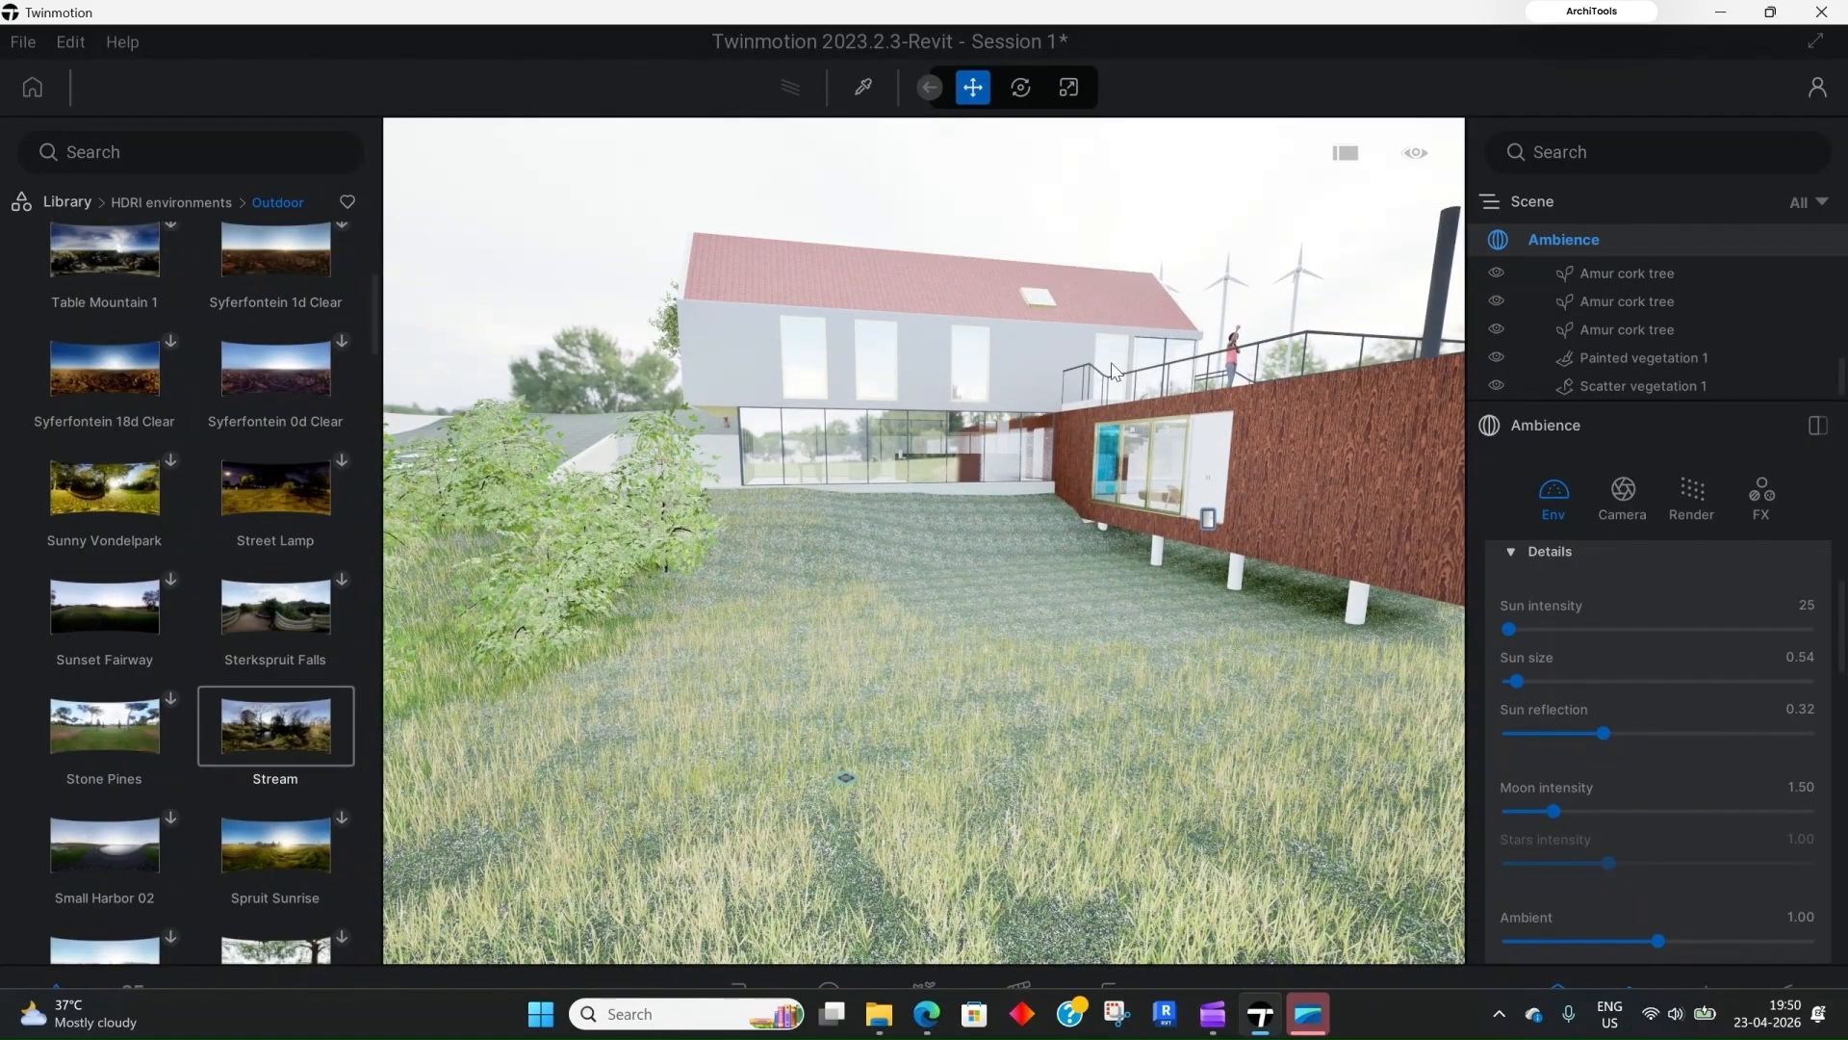
{"action": "mouse_move", "coordinate": [1604, 732]}
{"action": "left_mouse_down"}
{"action": "mouse_move", "coordinate": [1662, 735]}
{"action": "mouse_move", "coordinate": [1509, 737]}
{"action": "mouse_move", "coordinate": [1612, 767]}
{"action": "left_mouse_up"}
{"action": "scroll", "coordinate": [1602, 768], "scroll_direction": "down", "scroll_amount": 1}
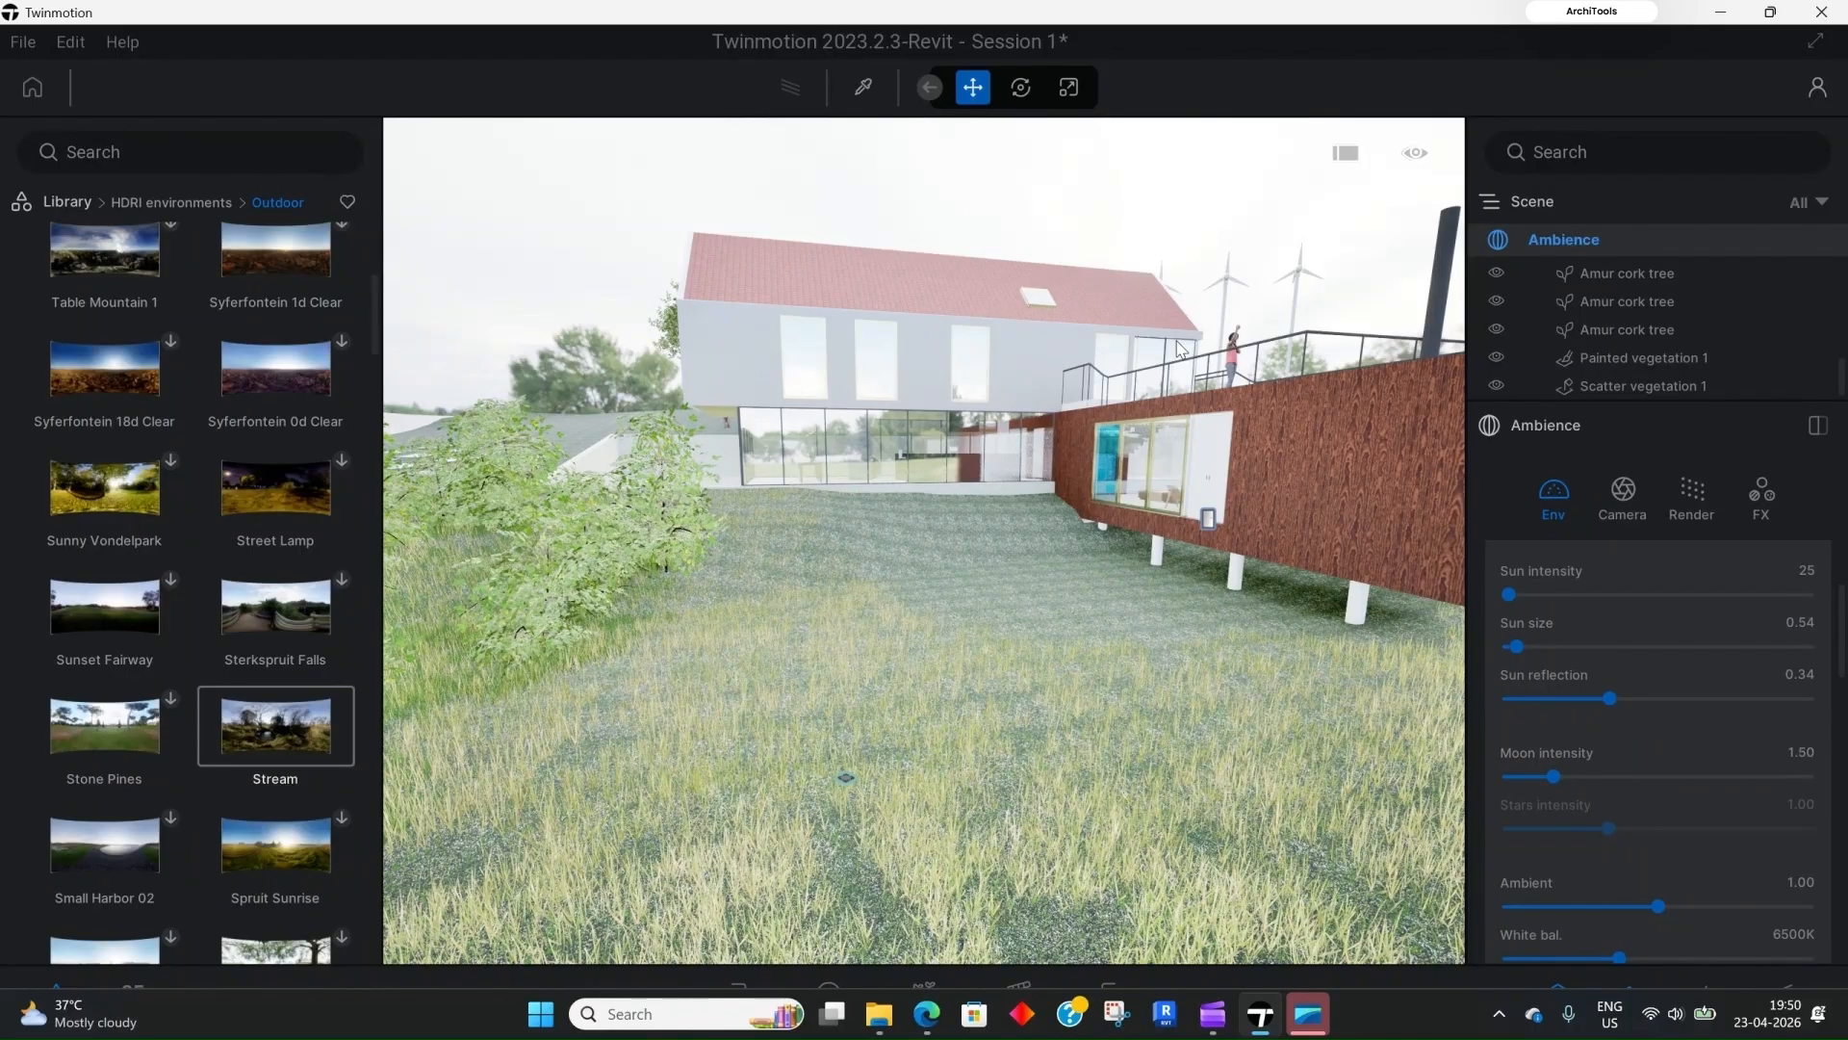
{"action": "scroll", "coordinate": [1656, 639], "scroll_direction": "up", "scroll_amount": 5}
{"action": "left_click_drag", "start_coordinate": [1597, 667], "coordinate": [1528, 692]}
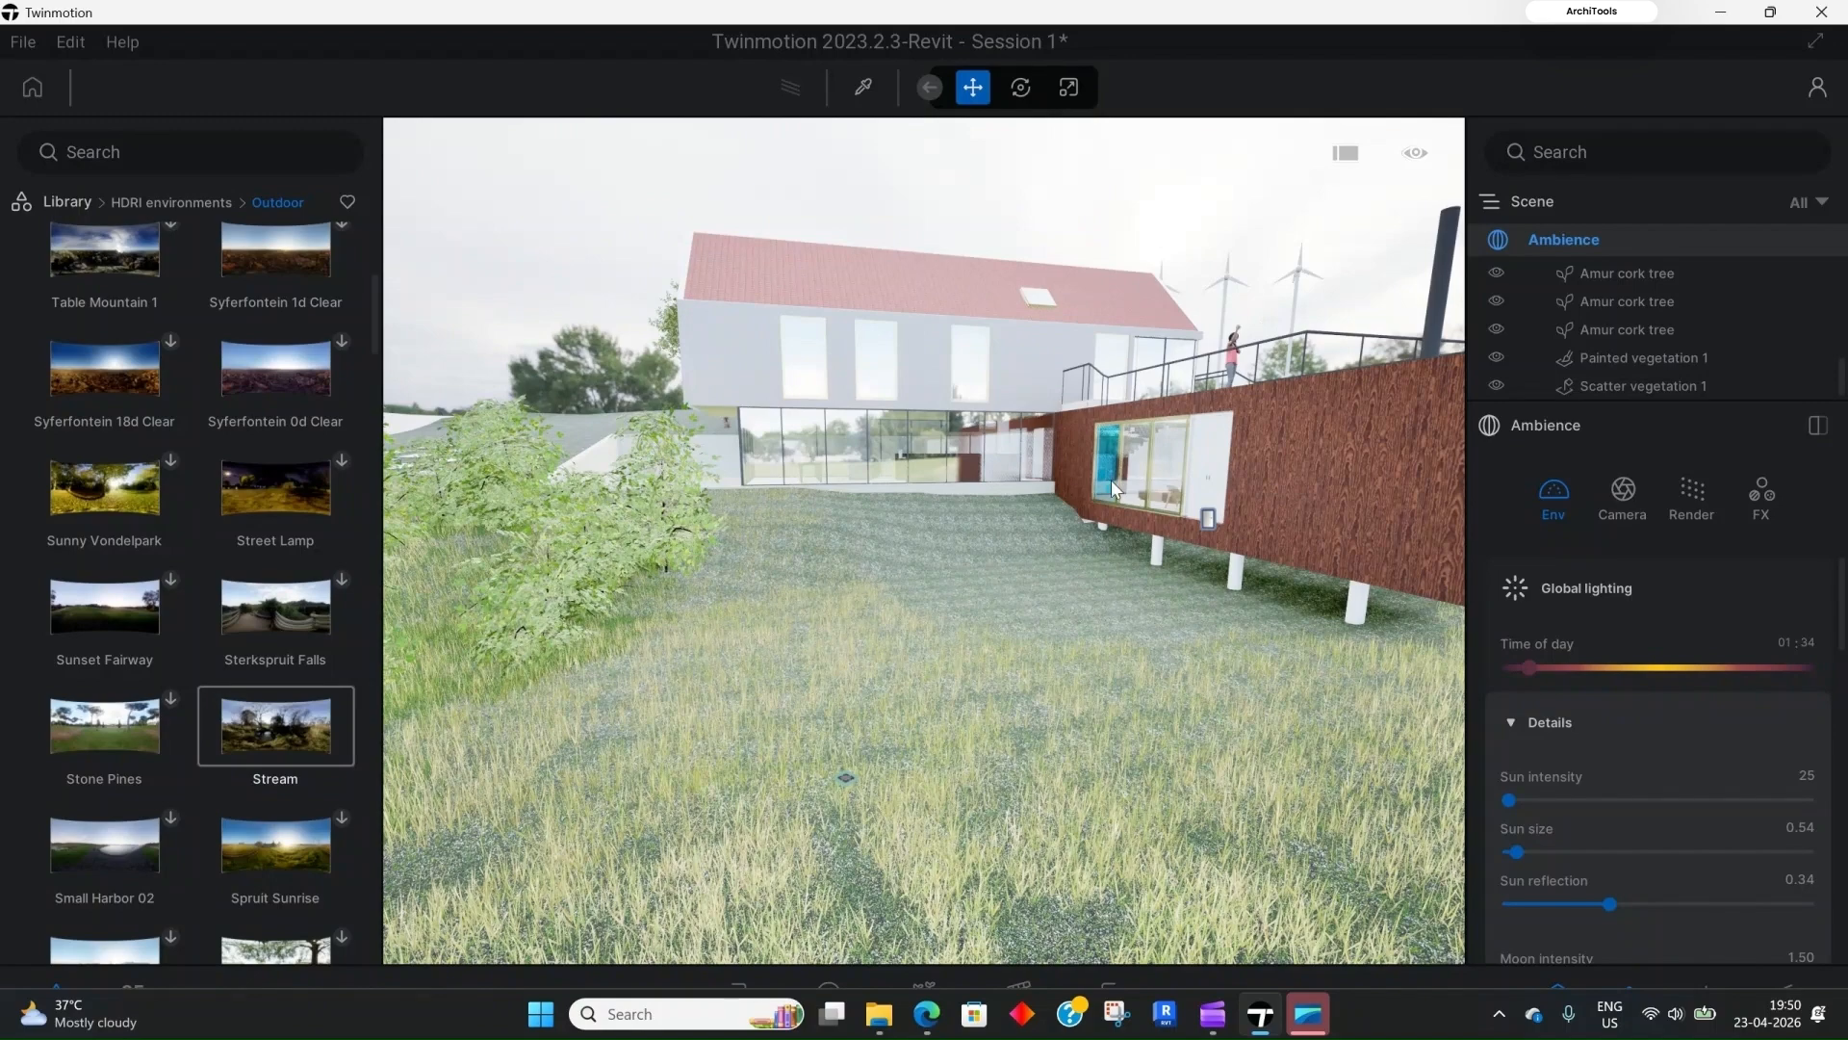
Step: Disable the HDRI environment in the ambience settings
{"action": "scroll", "coordinate": [1627, 592], "scroll_direction": "down", "scroll_amount": 10}
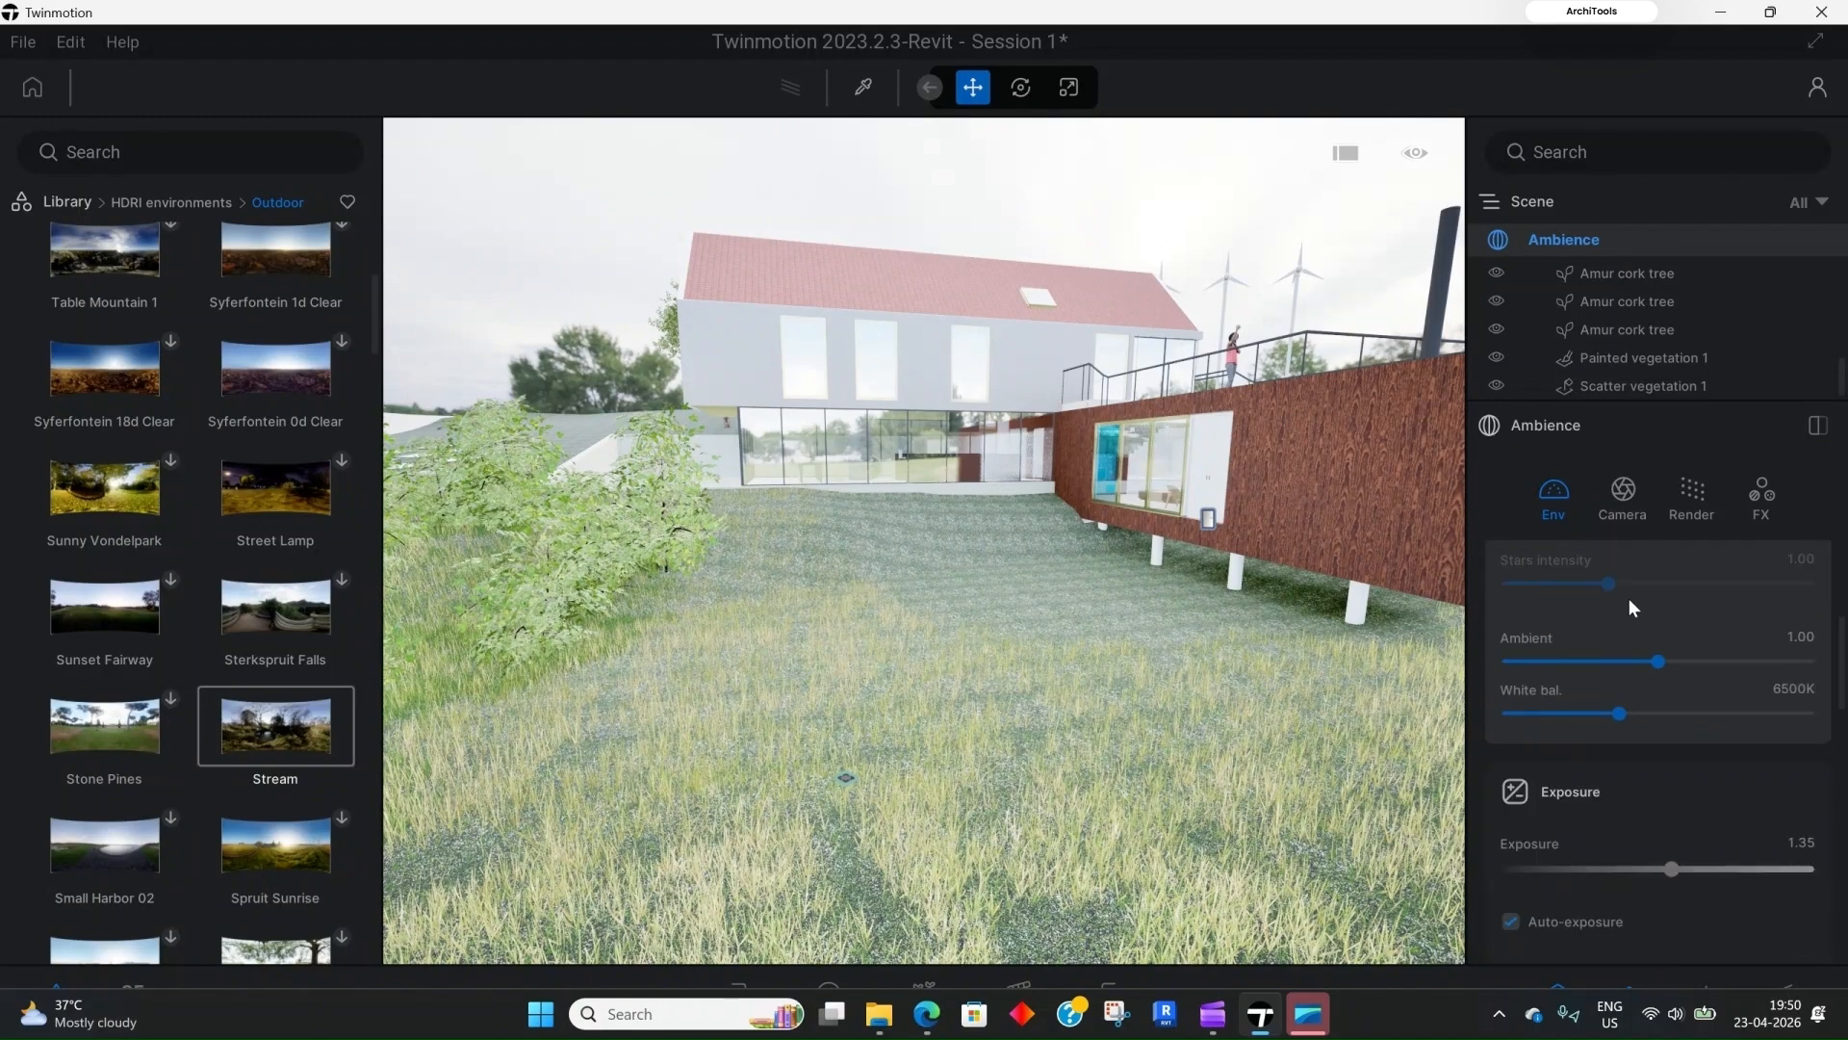
{"action": "scroll", "coordinate": [1629, 595], "scroll_direction": "down", "scroll_amount": 10}
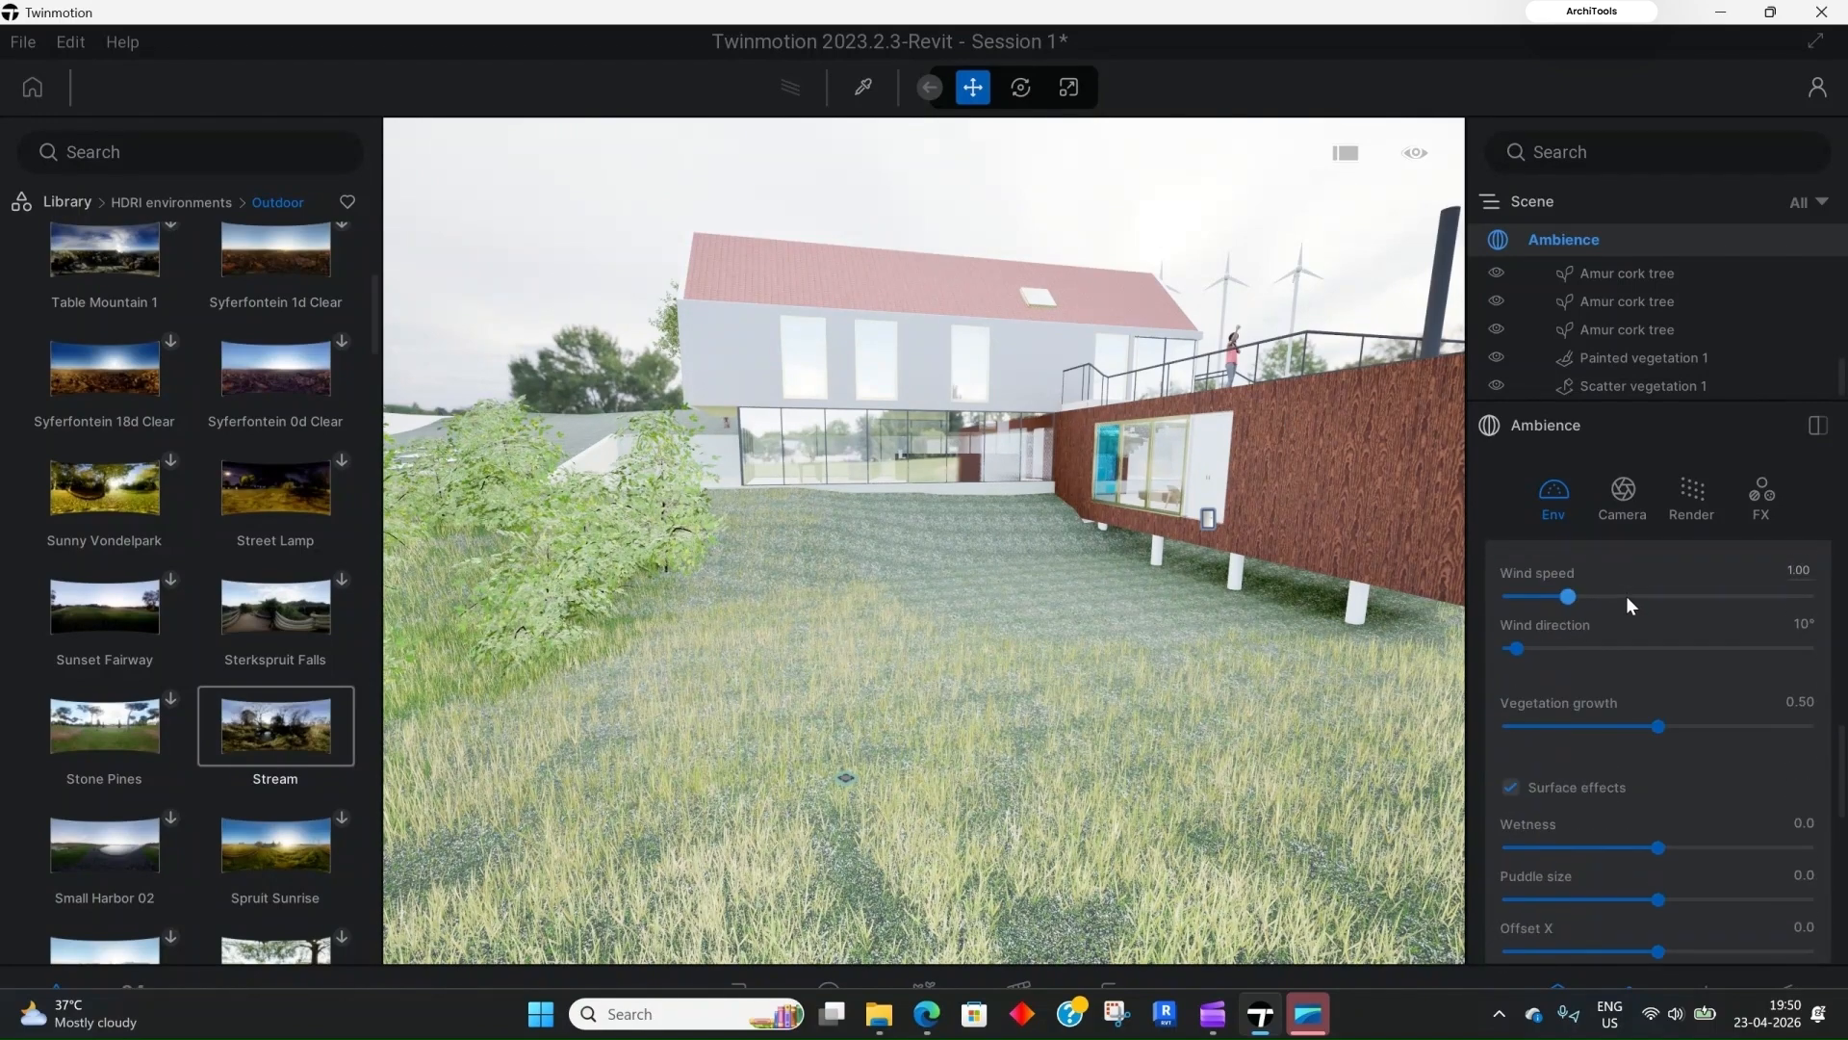
{"action": "scroll", "coordinate": [1611, 683], "scroll_direction": "down", "scroll_amount": 10}
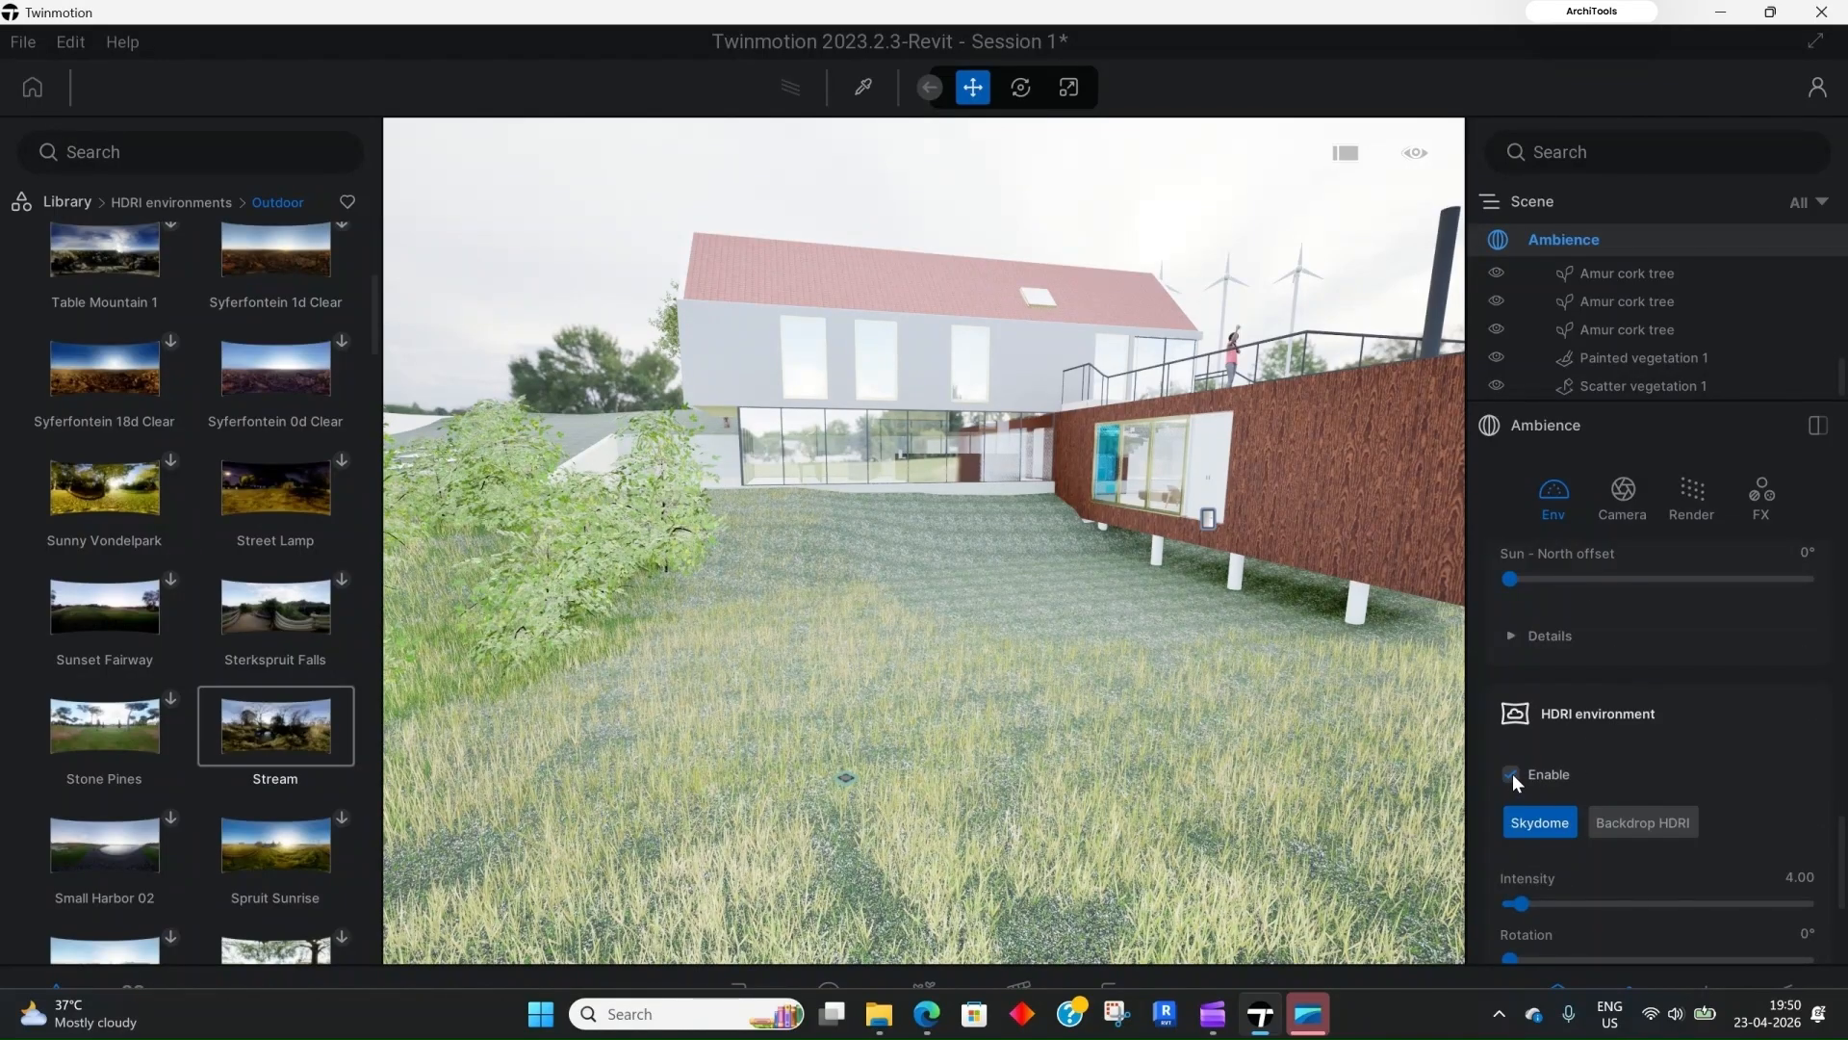
{"action": "left_click", "coordinate": [1510, 776]}
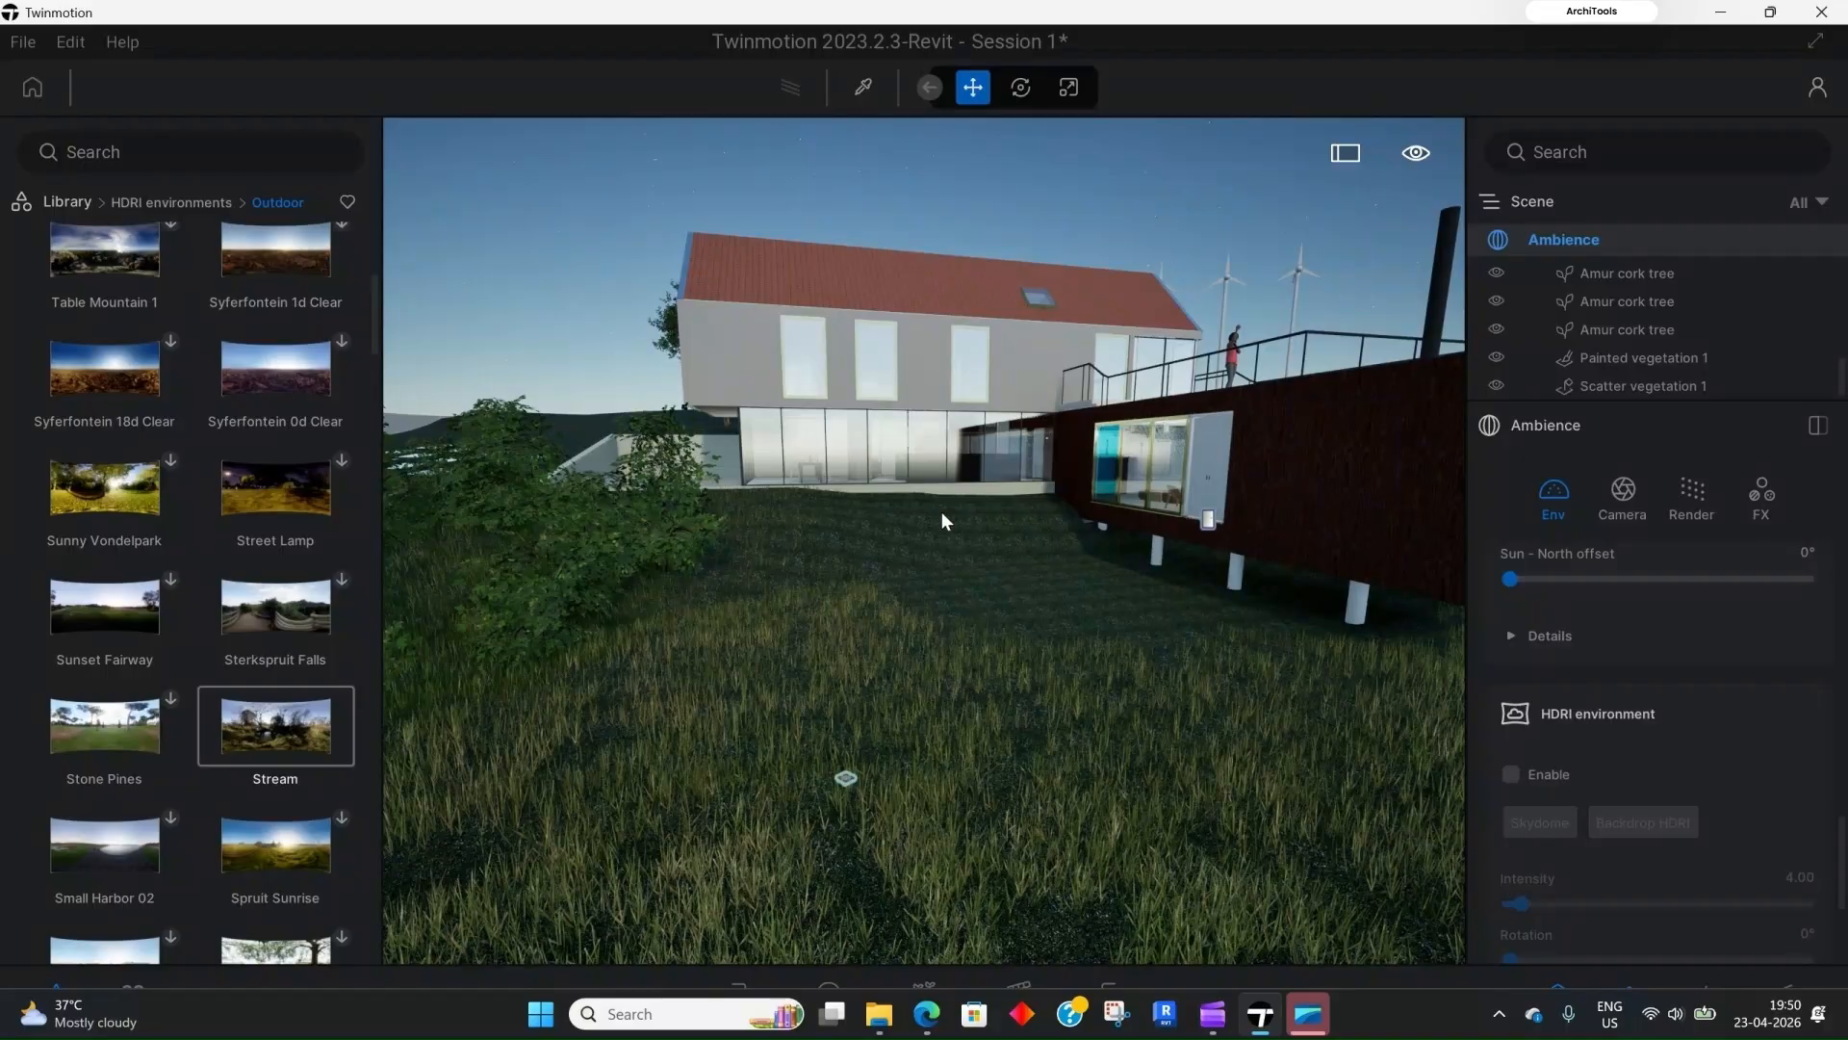
Step: Try lowering the moon intensity to 1.24 and undo the change
{"action": "scroll", "coordinate": [1596, 676], "scroll_direction": "up", "scroll_amount": 15}
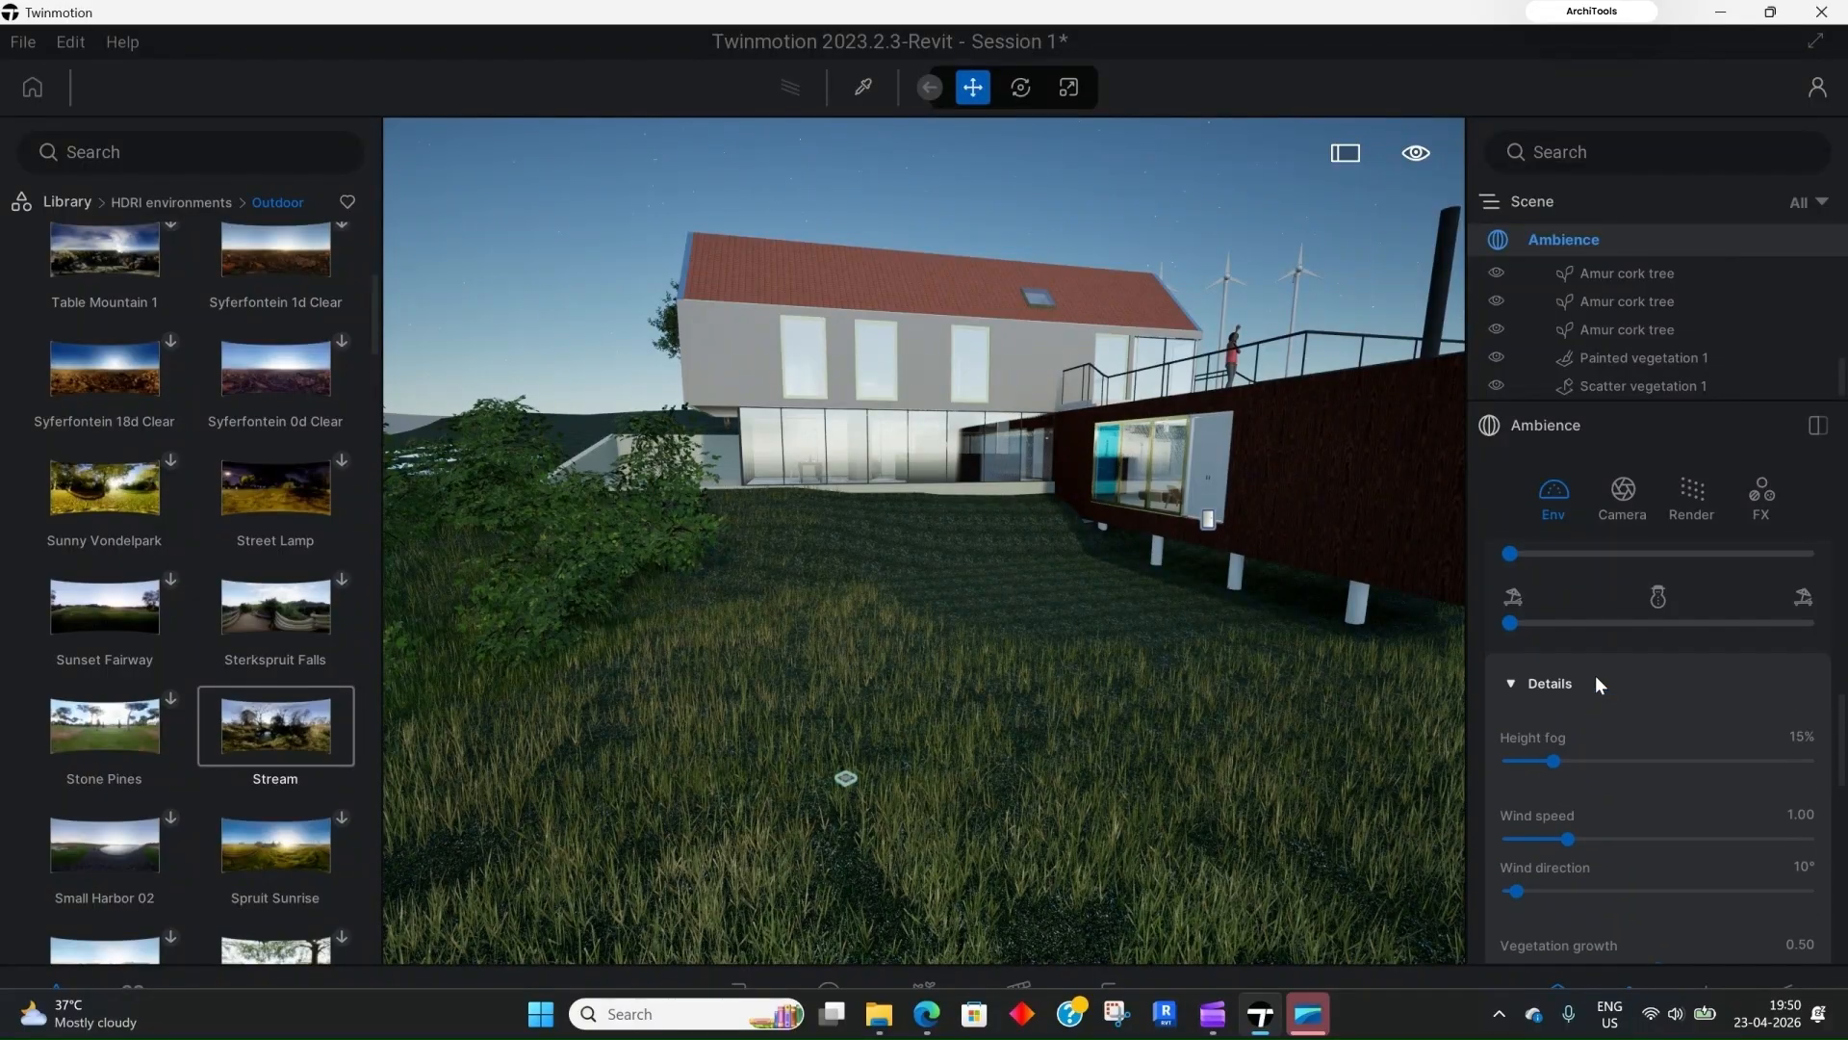
{"action": "scroll", "coordinate": [1594, 676], "scroll_direction": "up", "scroll_amount": 8}
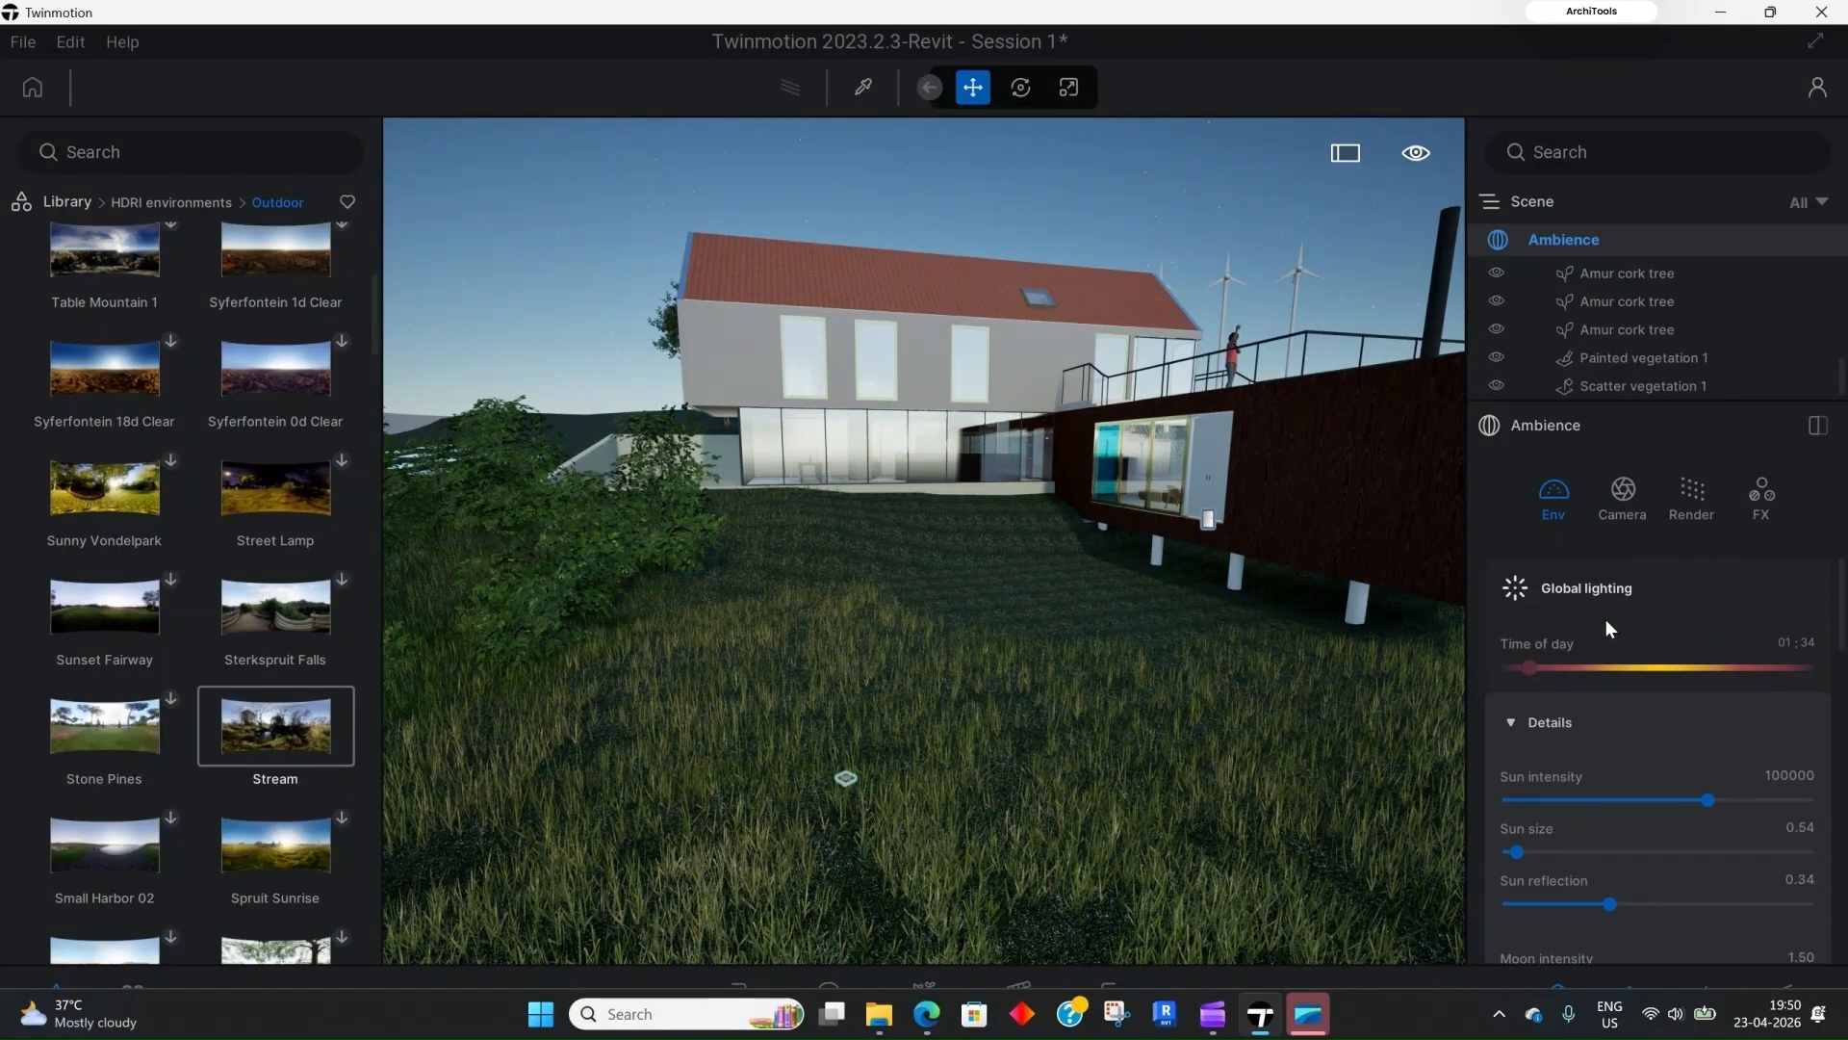
{"action": "scroll", "coordinate": [1631, 730], "scroll_direction": "down", "scroll_amount": 5}
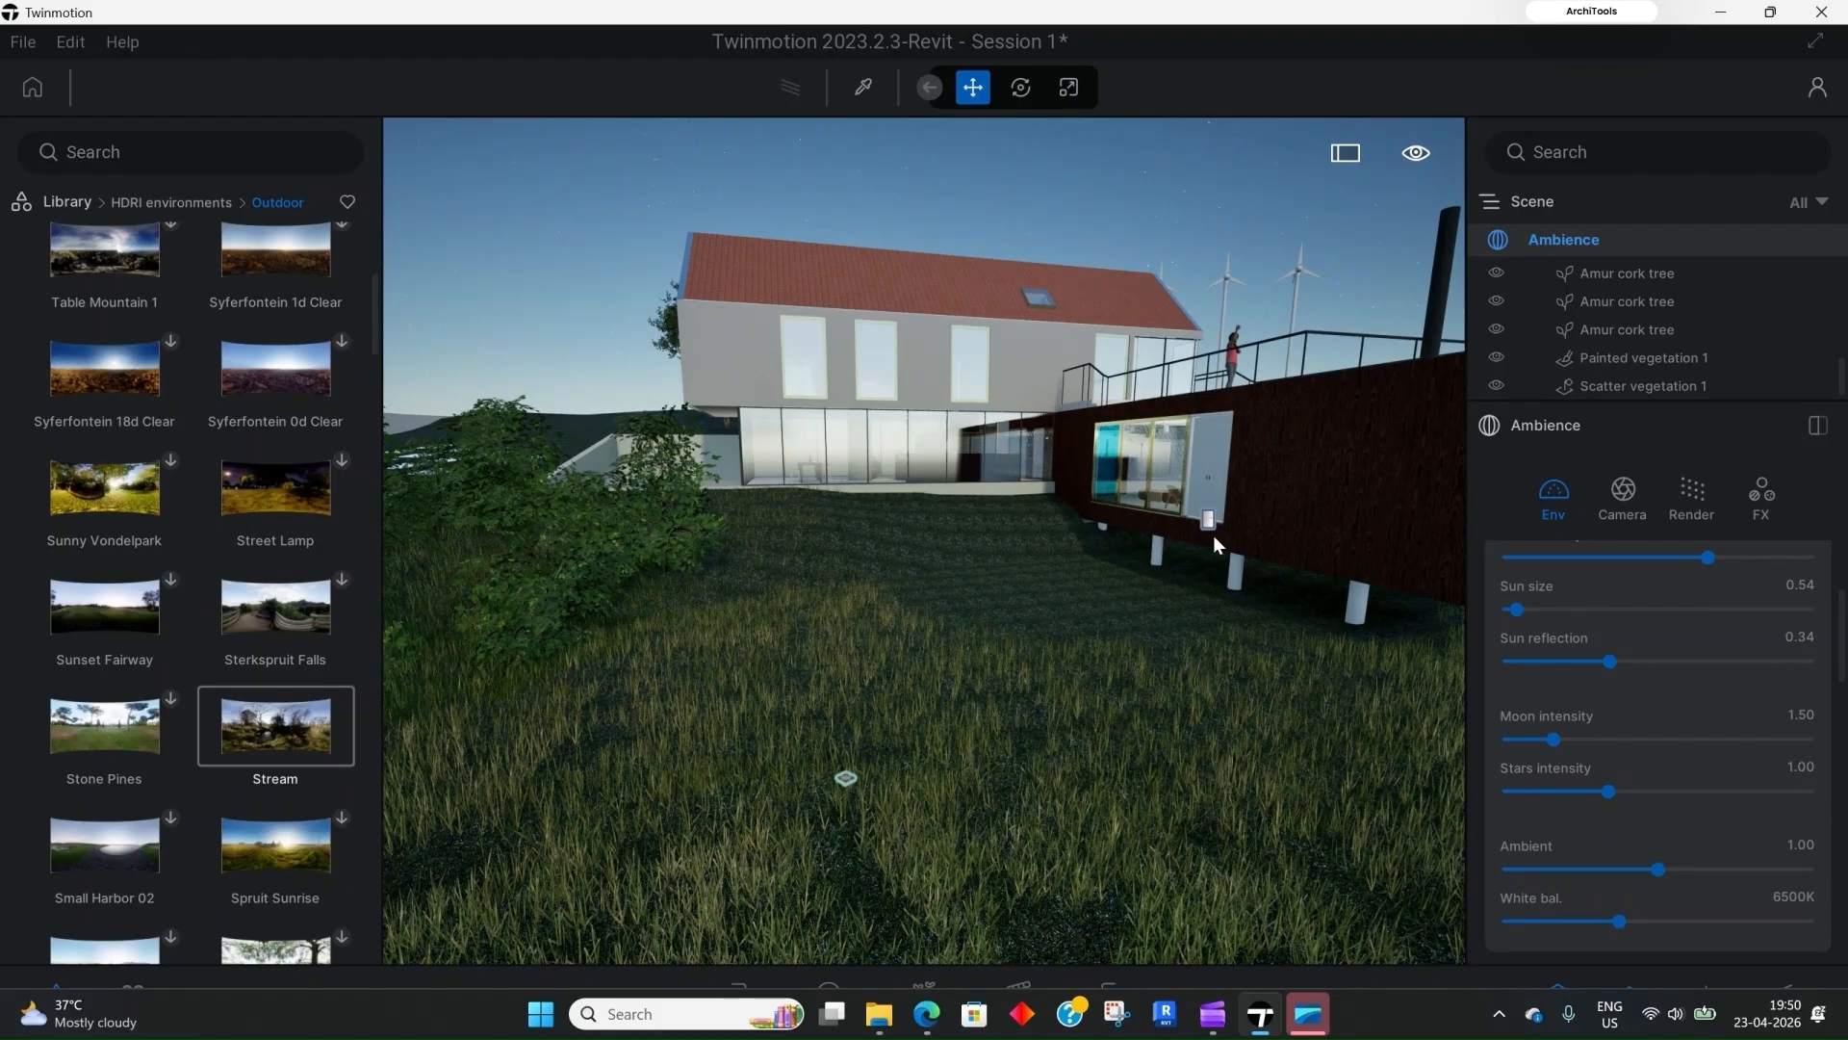
{"action": "scroll", "coordinate": [1609, 806], "scroll_direction": "down", "scroll_amount": 1}
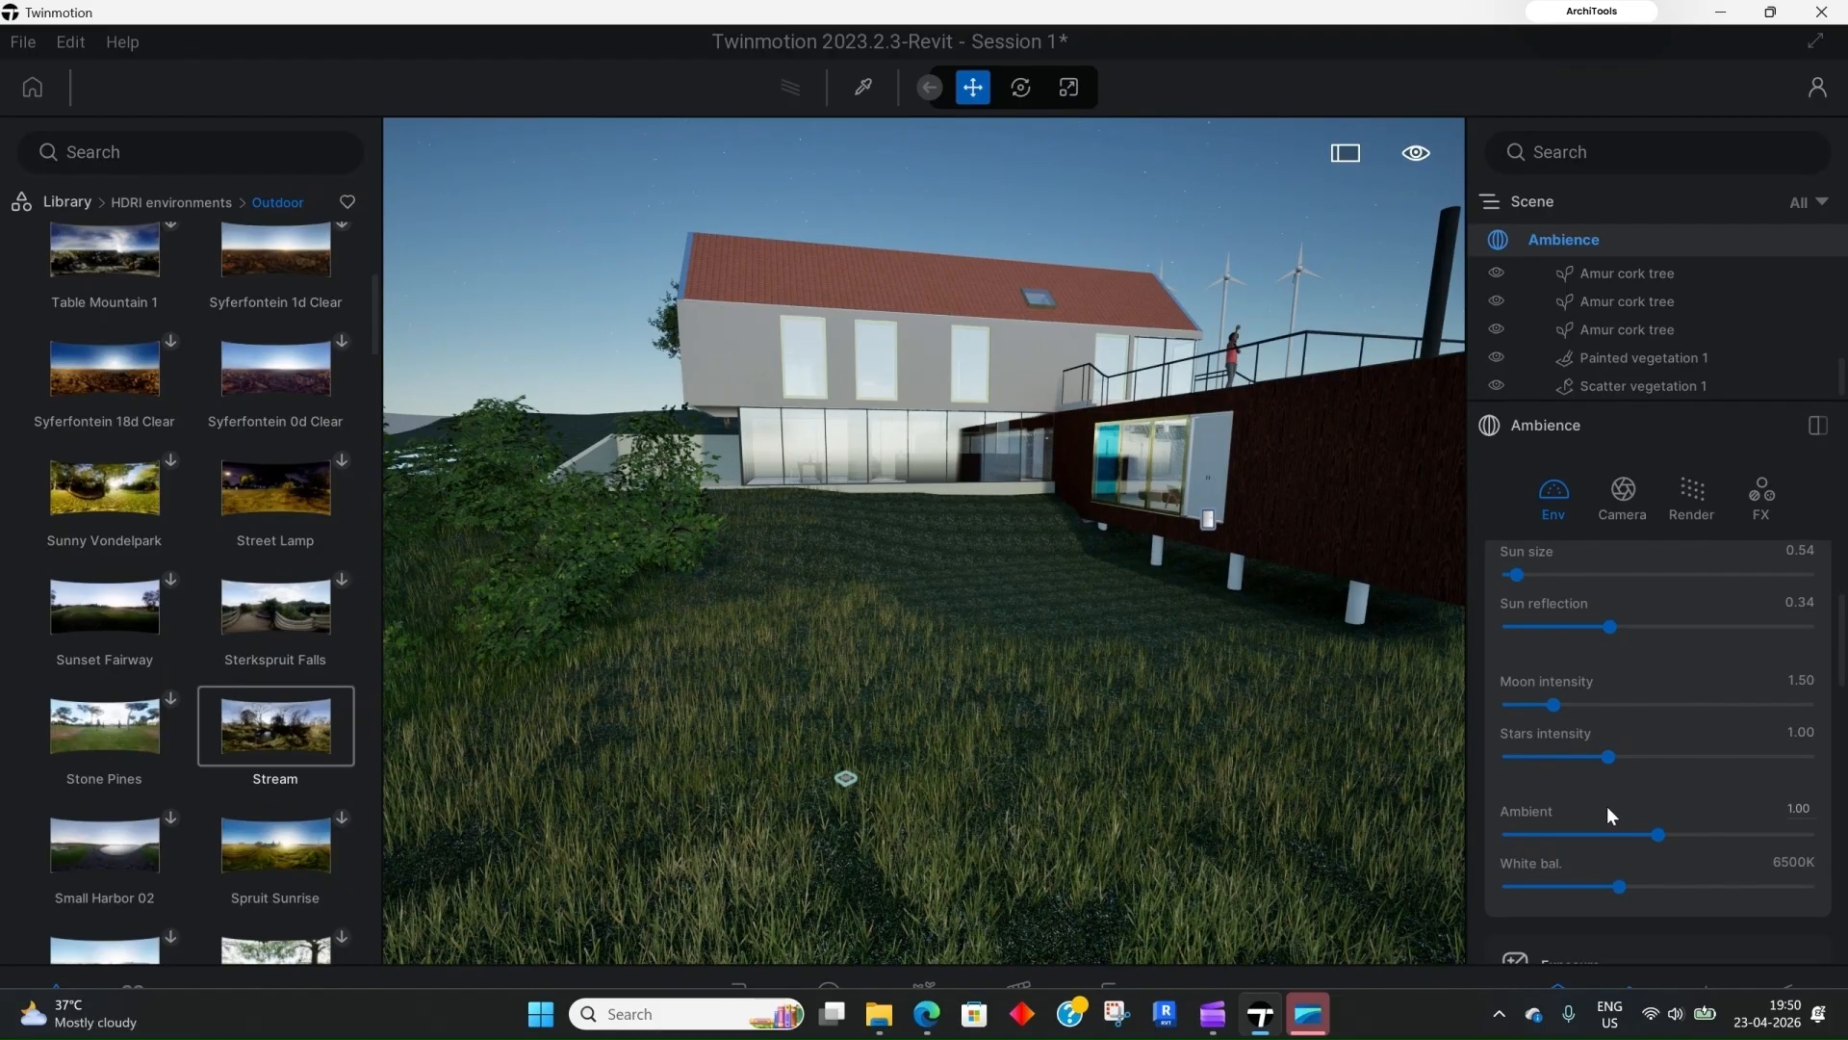
{"action": "left_click_drag", "start_coordinate": [1556, 707], "coordinate": [1658, 758]}
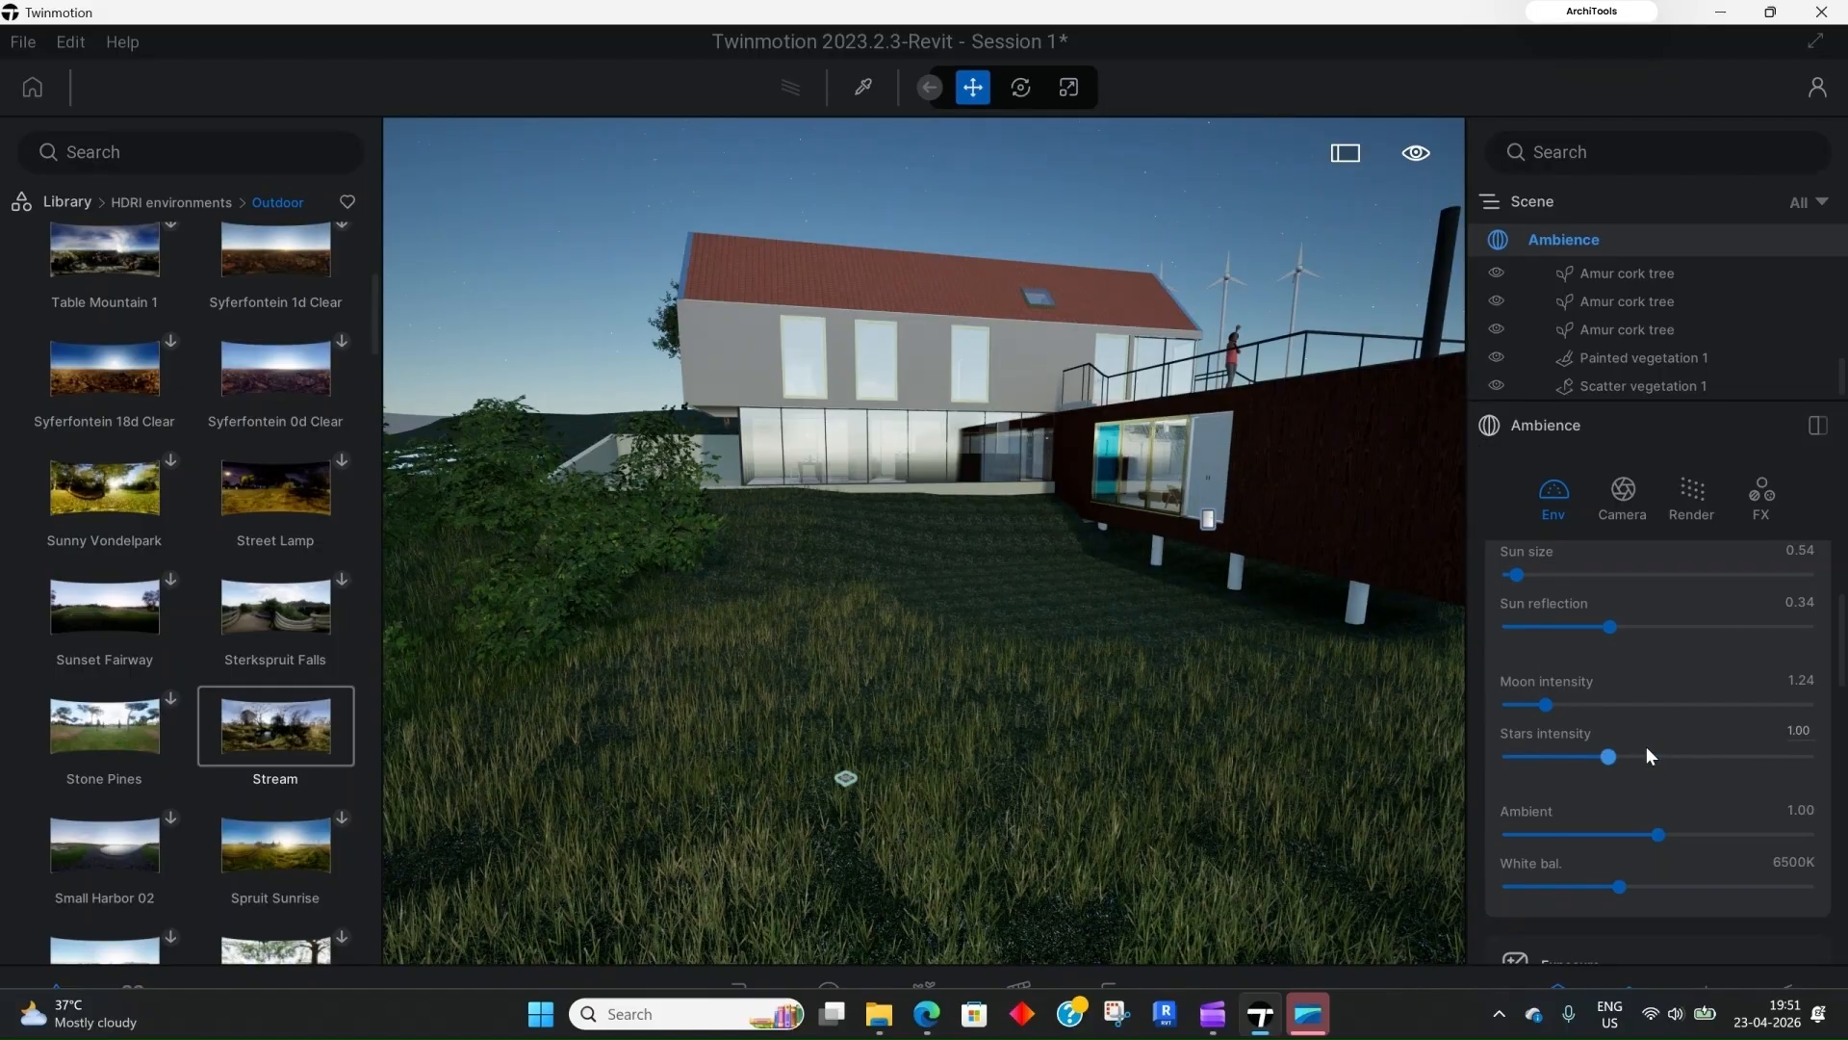
{"action": "key", "text": "ctrl+z"}
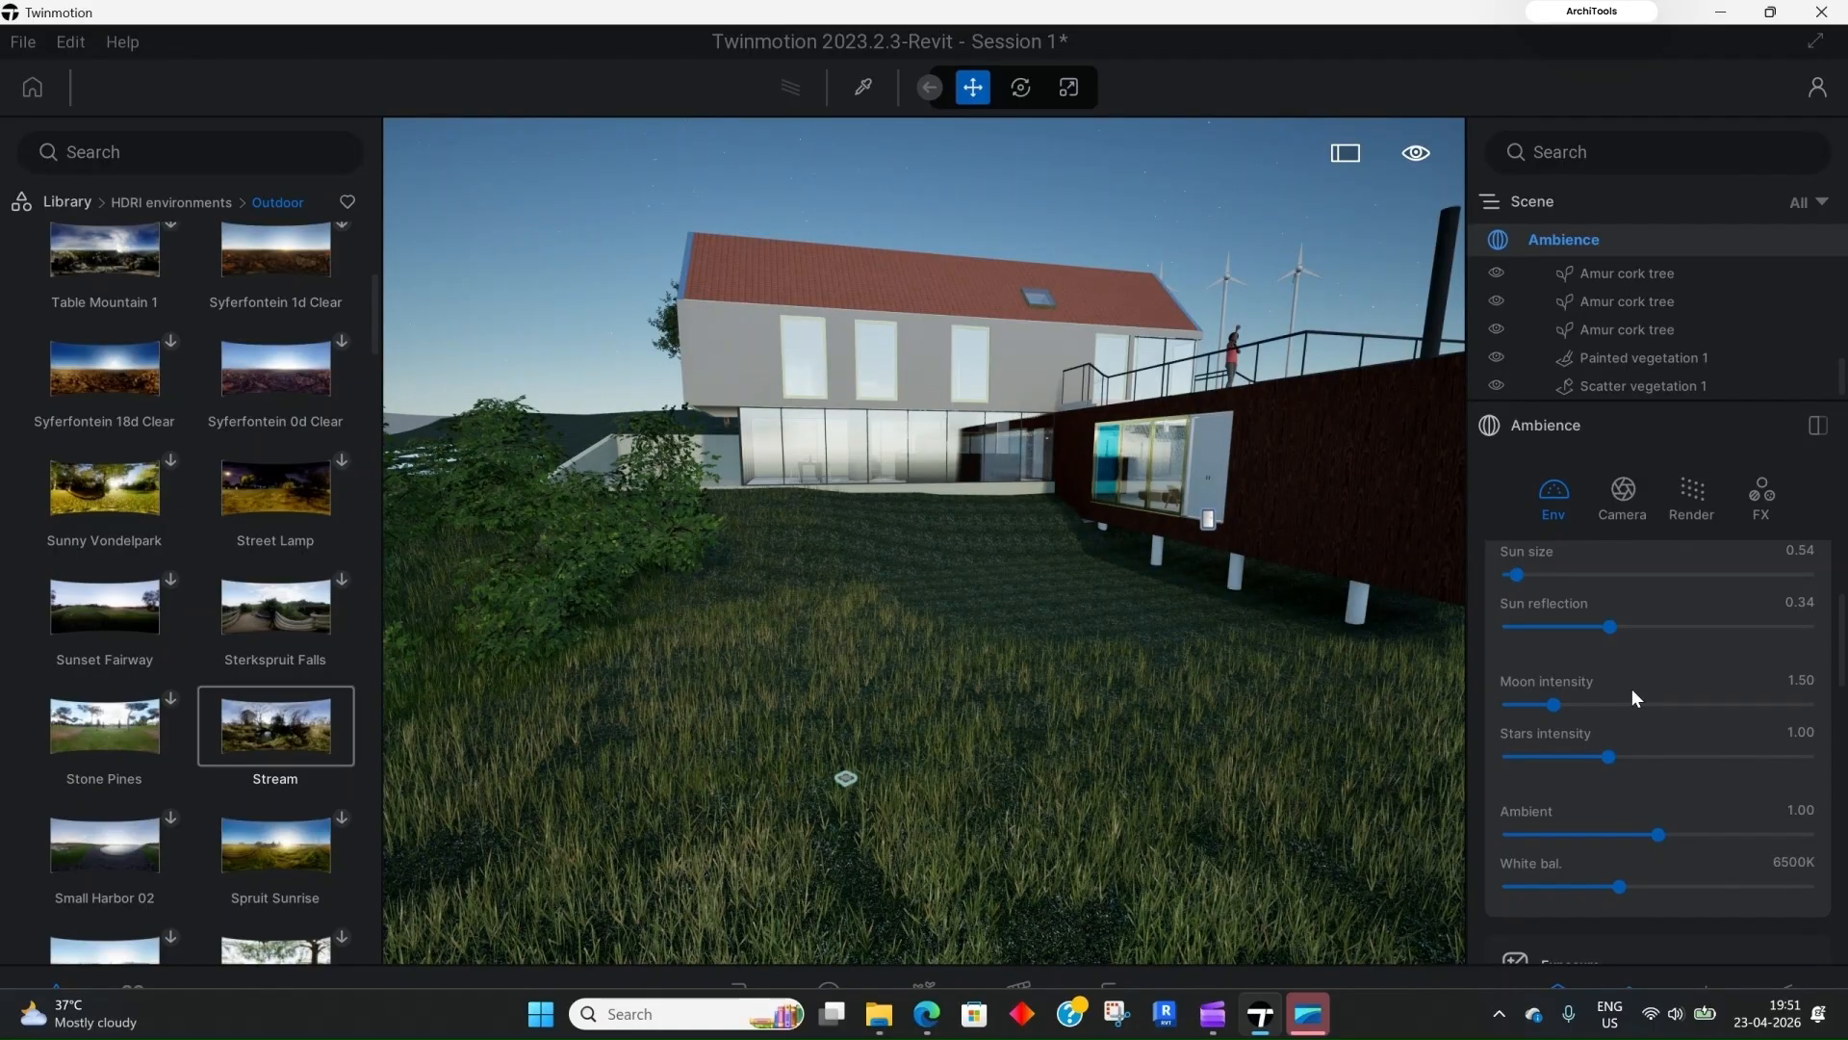
Step: Try an ambient light value of 0.91, check the house up close, and raise the value to 1.28
{"action": "left_click_drag", "start_coordinate": [1664, 839], "coordinate": [1643, 840]}
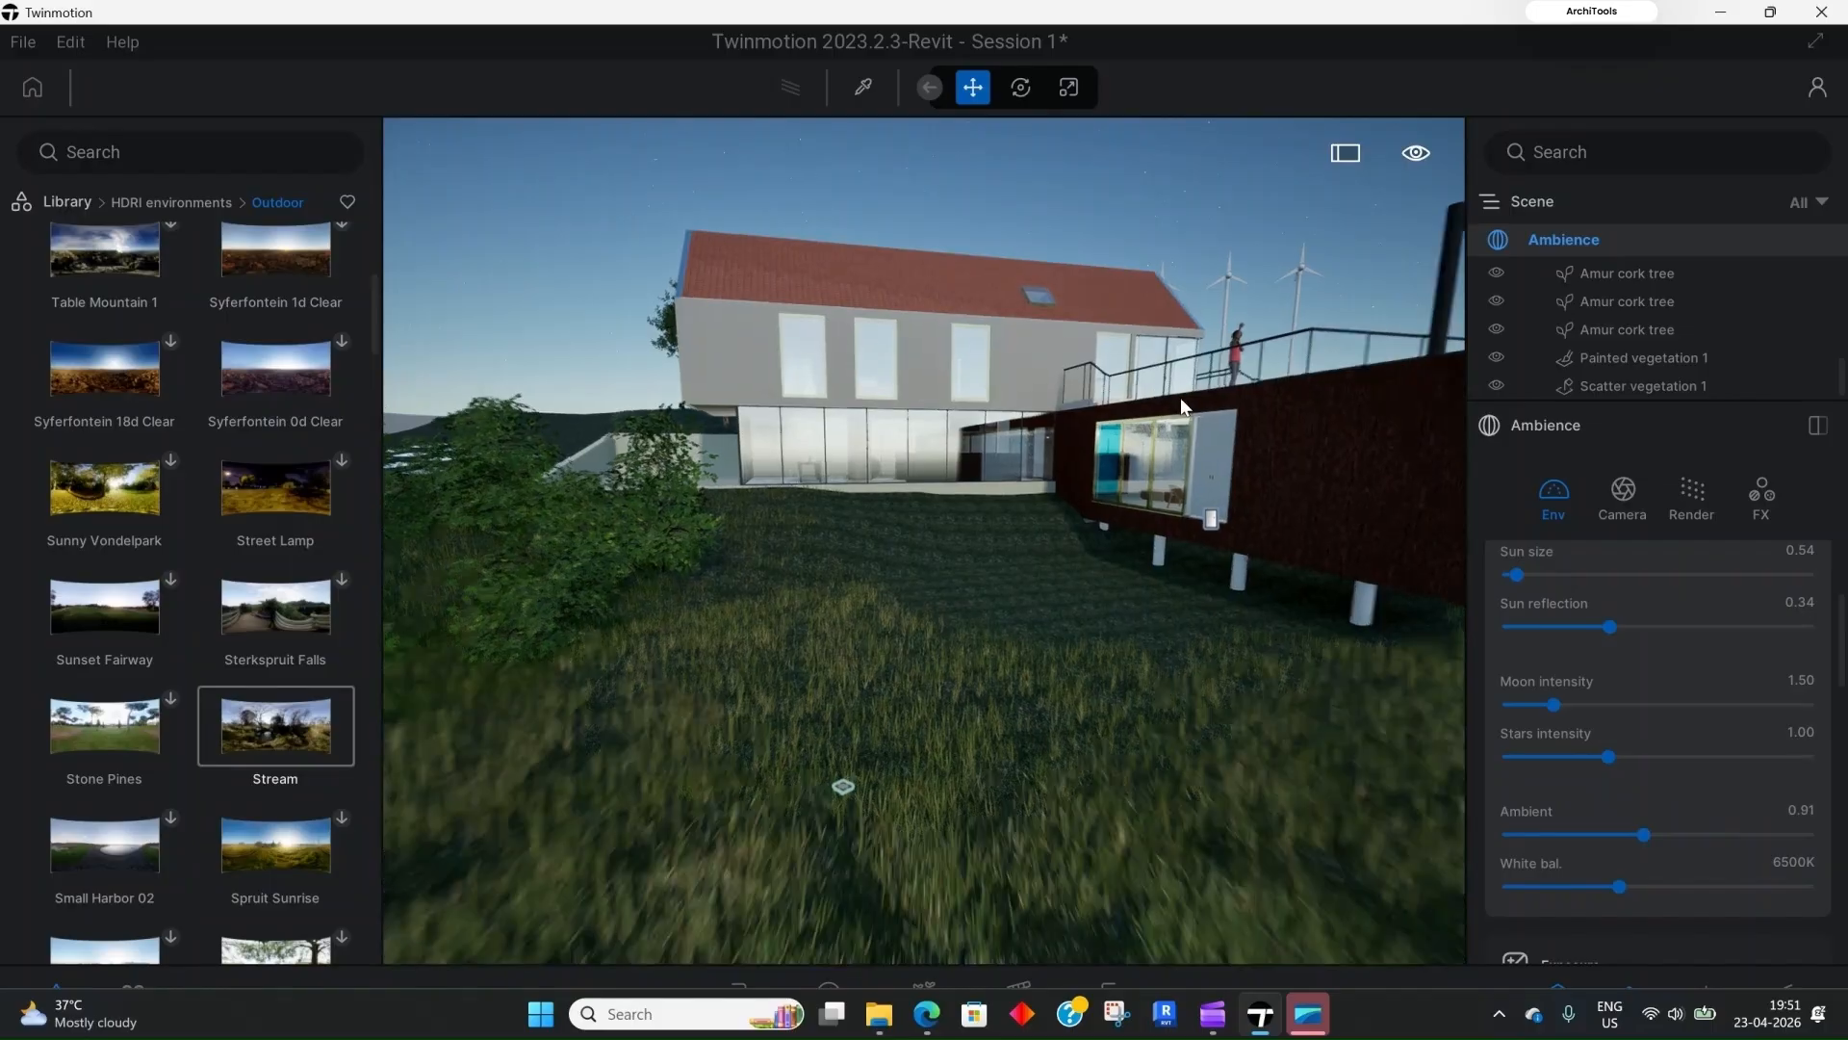
{"action": "scroll", "coordinate": [1181, 399], "scroll_direction": "up", "scroll_amount": 5}
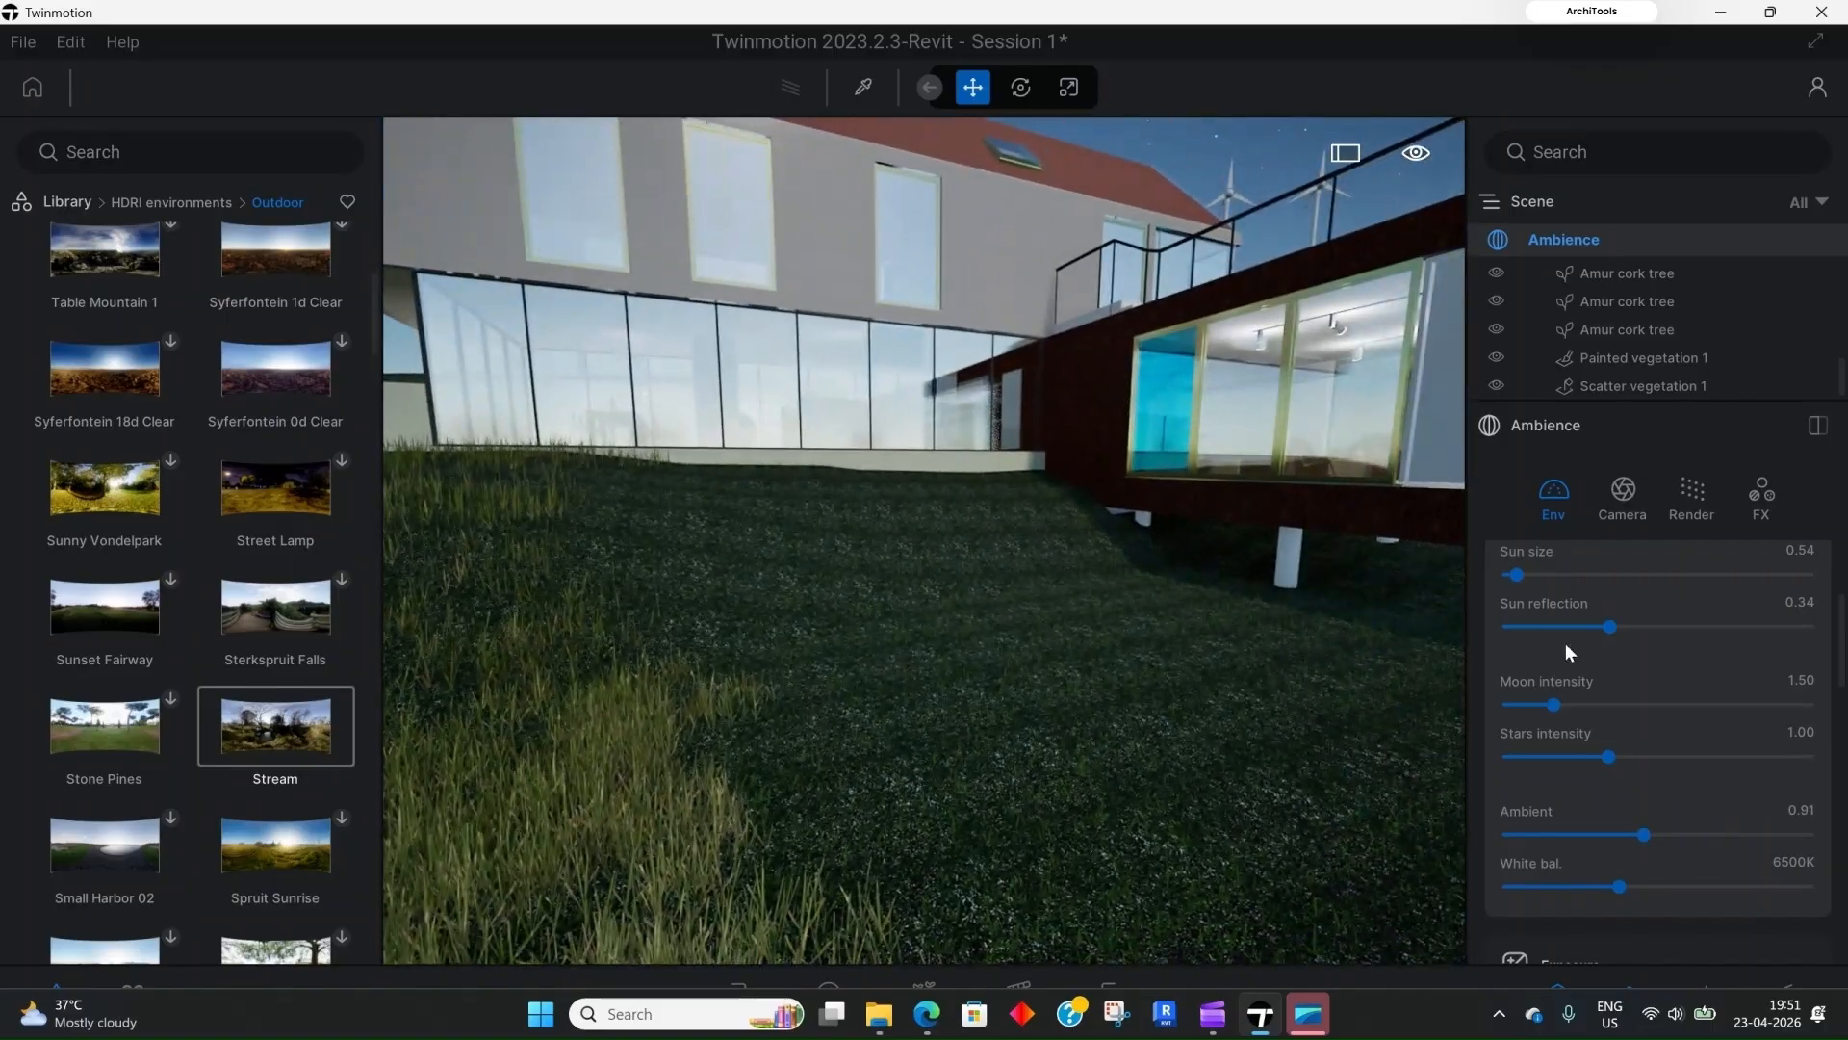
{"action": "left_click_drag", "start_coordinate": [1644, 834], "coordinate": [1701, 867]}
{"action": "scroll", "coordinate": [949, 581], "scroll_direction": "down", "scroll_amount": 3}
{"action": "right_click_drag", "start_coordinate": [973, 631], "coordinate": [1144, 606]}
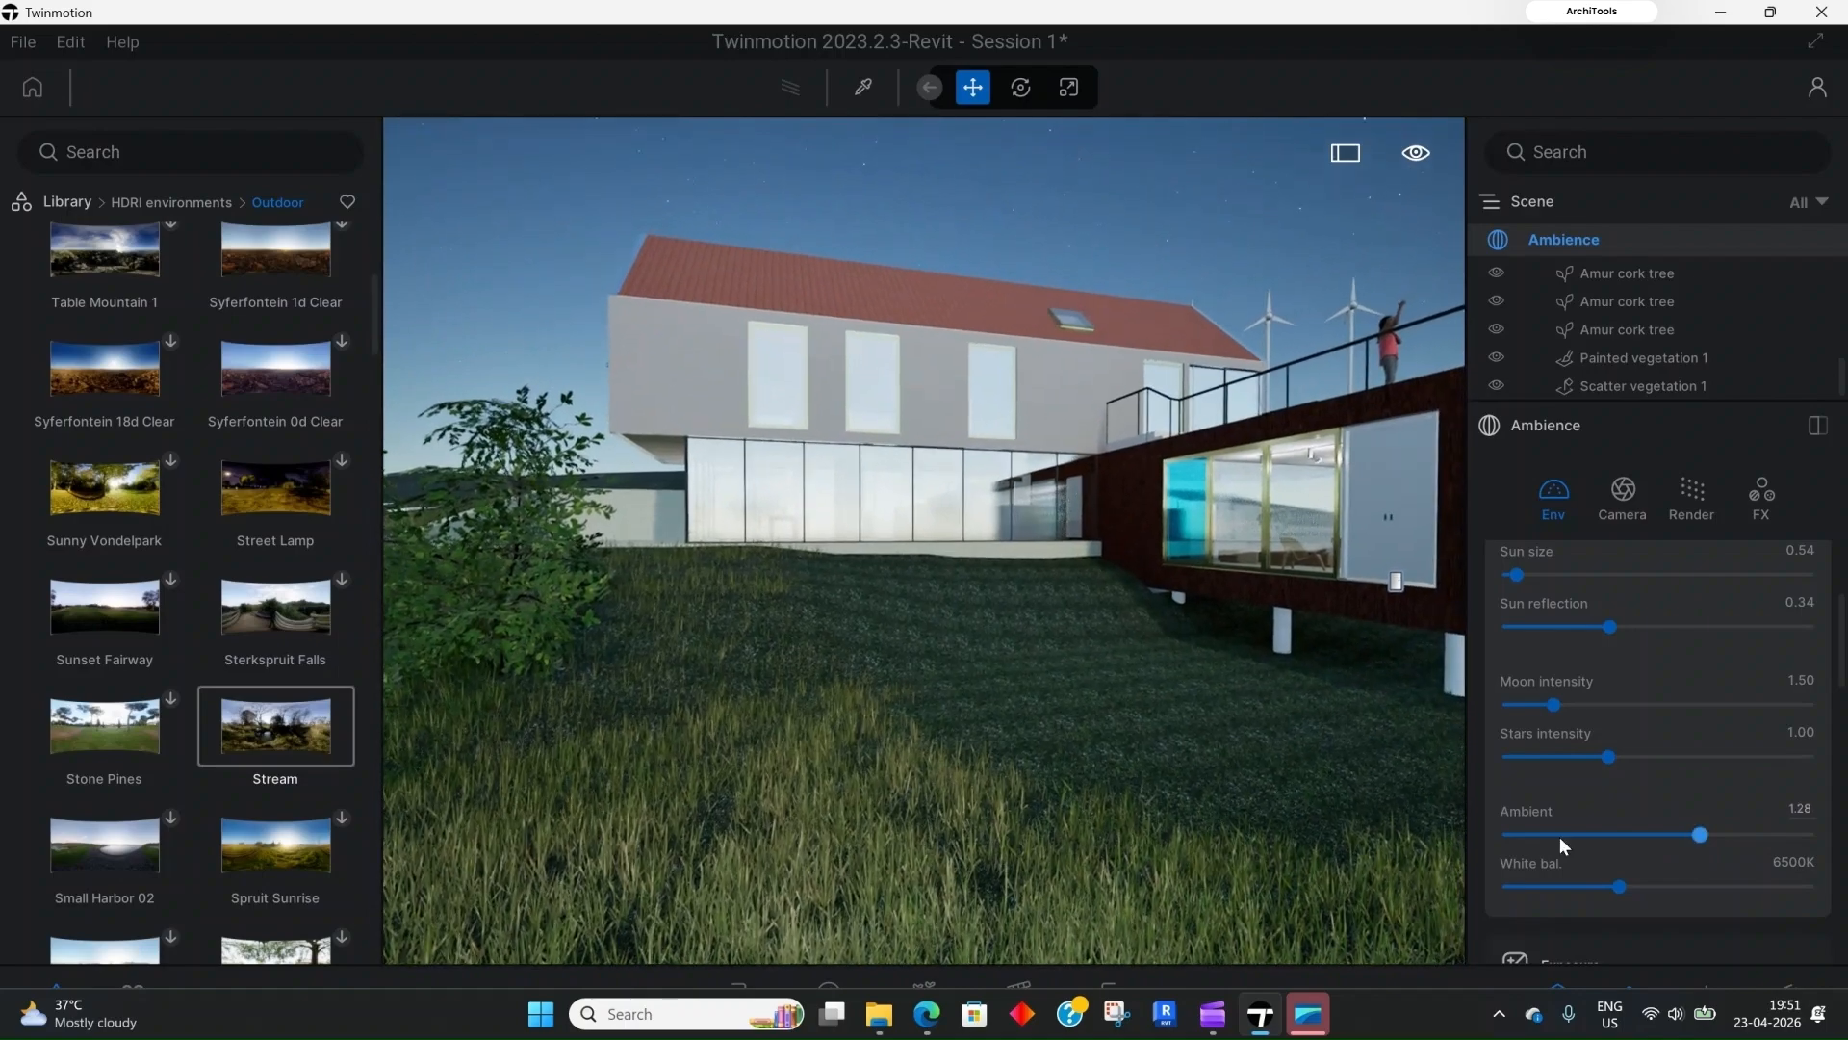
Step: Try a cold white balance of 3440K and settle on 6114K
{"action": "scroll", "coordinate": [1621, 841], "scroll_direction": "down", "scroll_amount": 1}
{"action": "left_click_drag", "start_coordinate": [1622, 854], "coordinate": [1551, 856]}
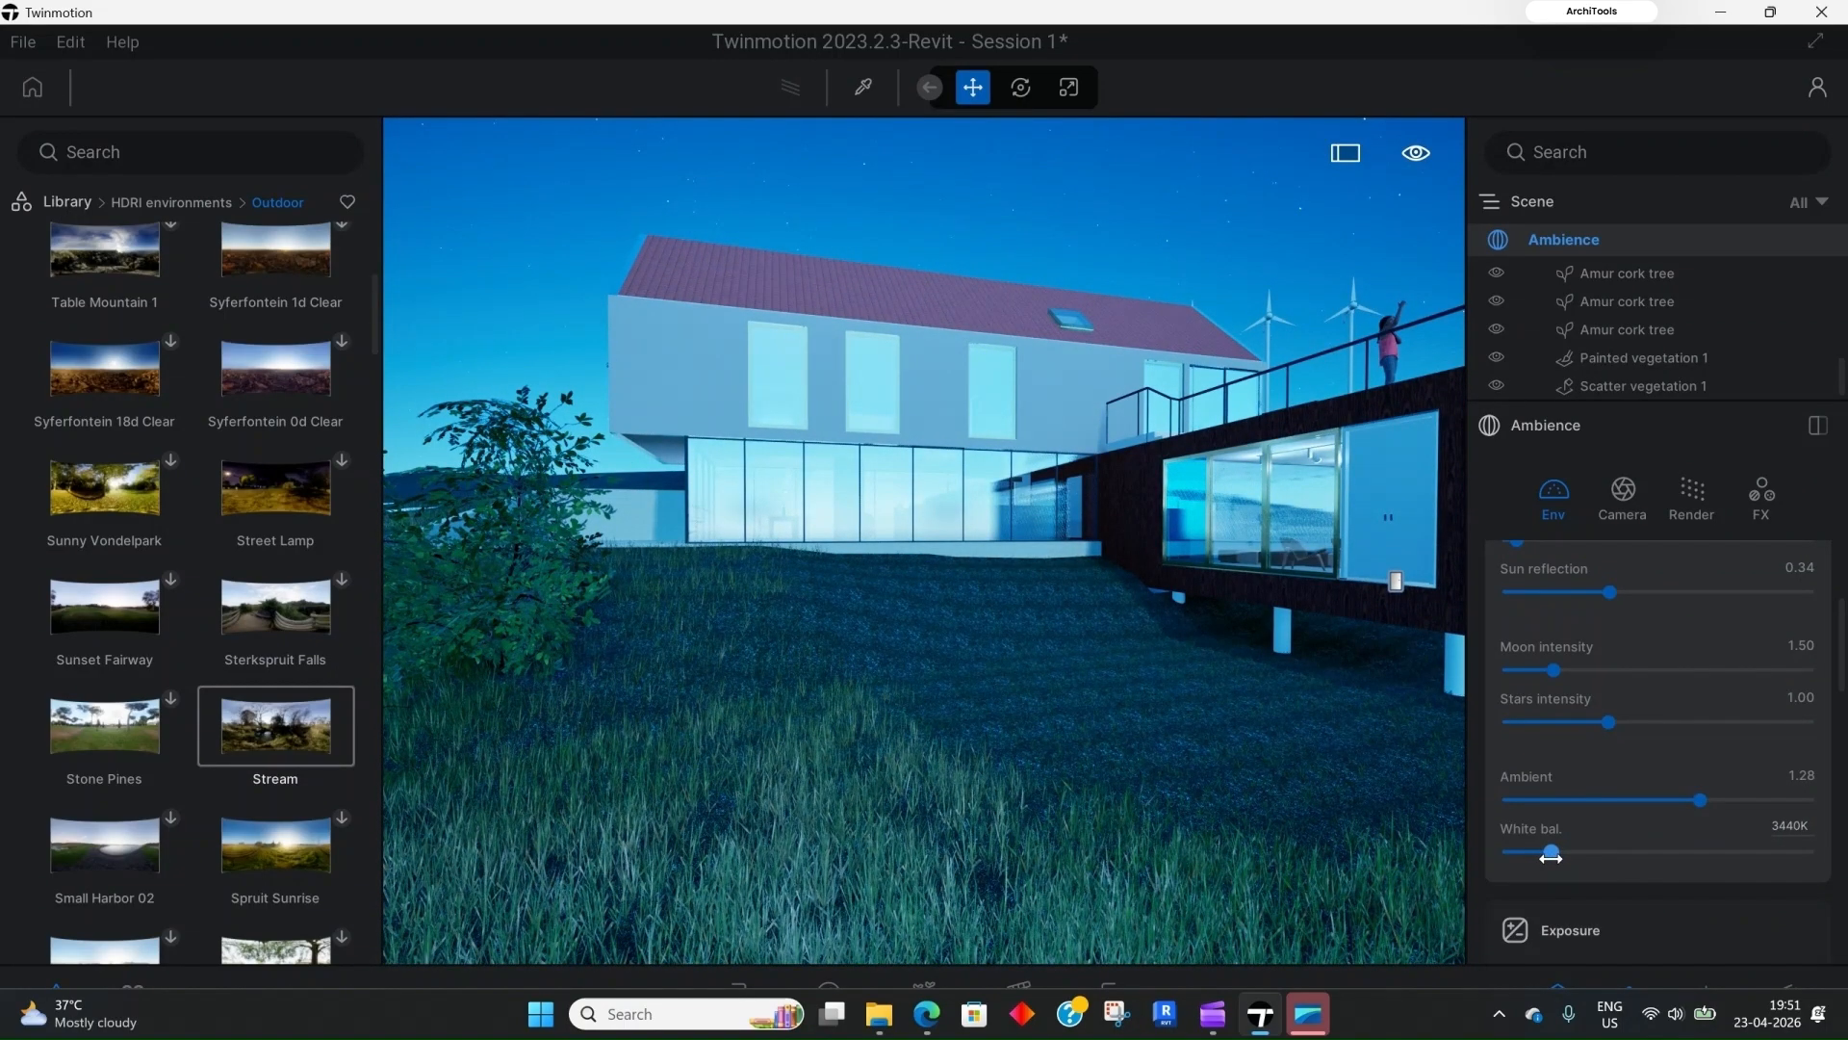
{"action": "left_click_drag", "start_coordinate": [1550, 856], "coordinate": [1611, 862]}
Step: Lower the exposure to 1.06
{"action": "scroll", "coordinate": [1658, 782], "scroll_direction": "down", "scroll_amount": 1}
{"action": "scroll", "coordinate": [1657, 789], "scroll_direction": "down", "scroll_amount": 1}
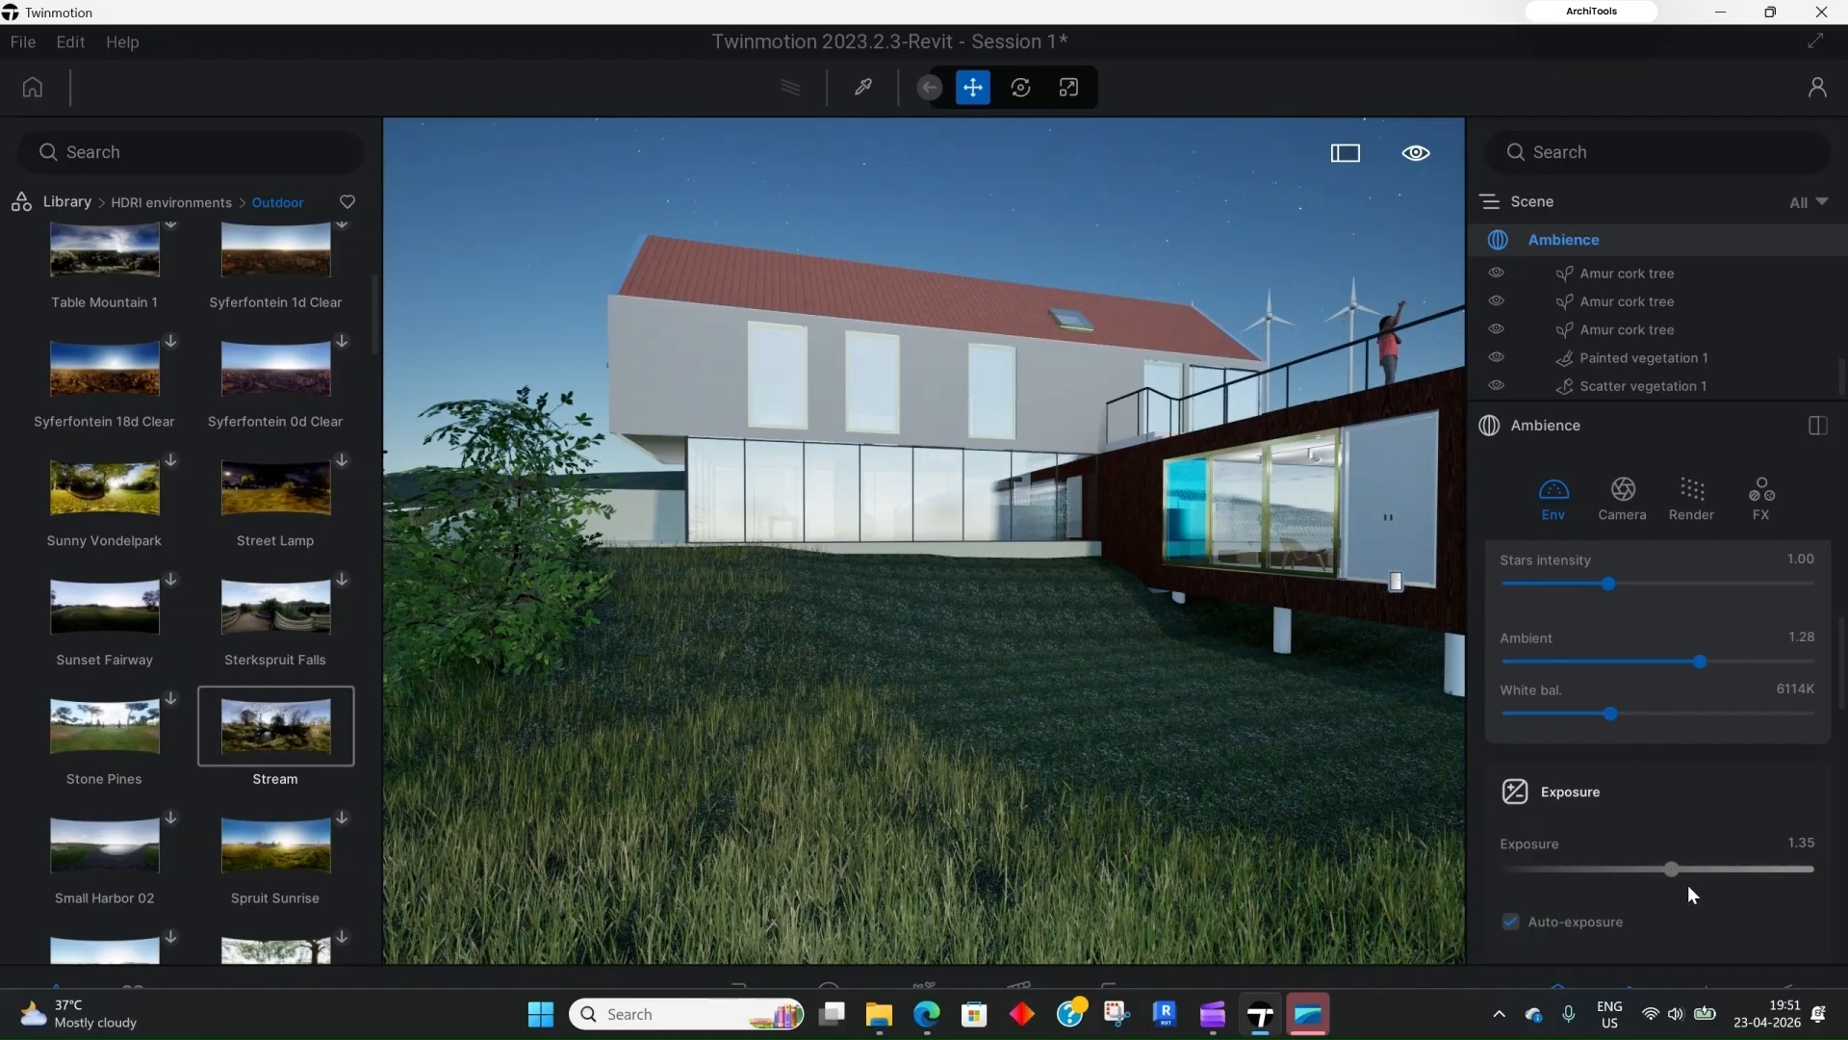
{"action": "left_click_drag", "start_coordinate": [1672, 870], "coordinate": [1669, 876]}
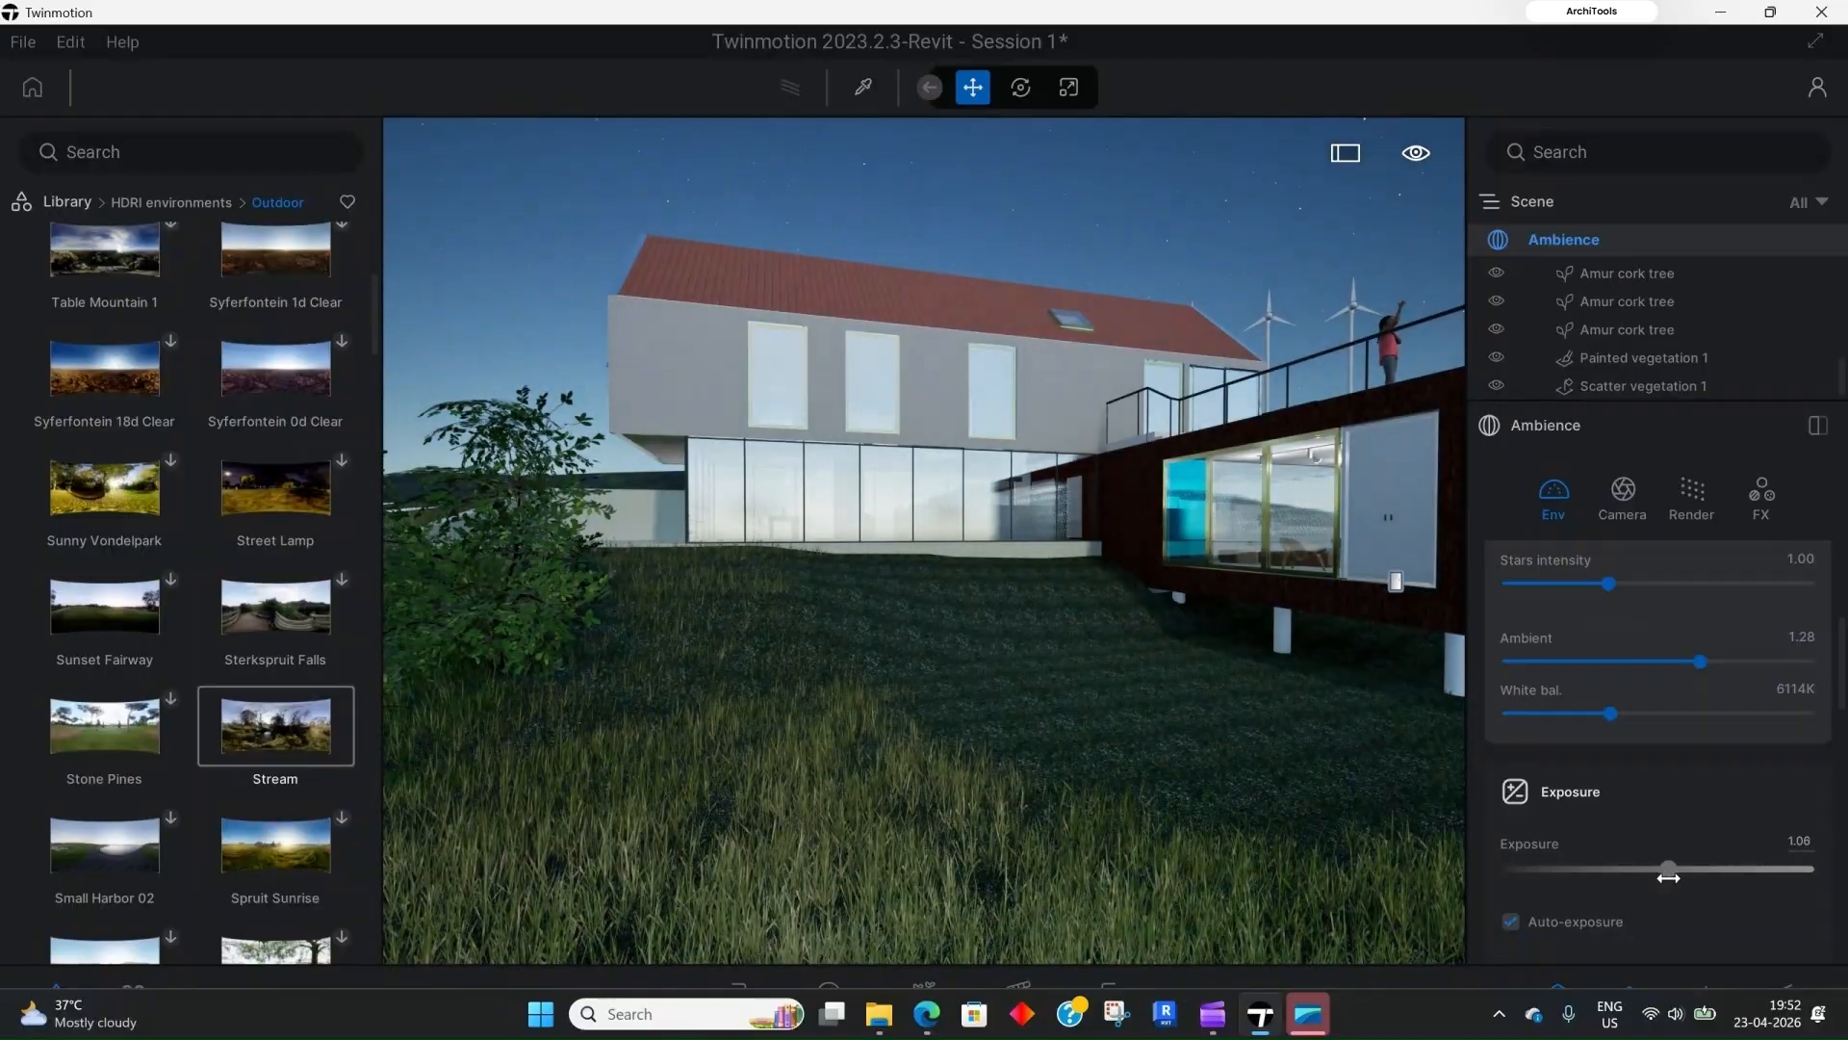
Step: Toggle auto-exposure off and on to compare the scene's brightness, leaving it enabled
{"action": "scroll", "coordinate": [1663, 834], "scroll_direction": "down", "scroll_amount": 2}
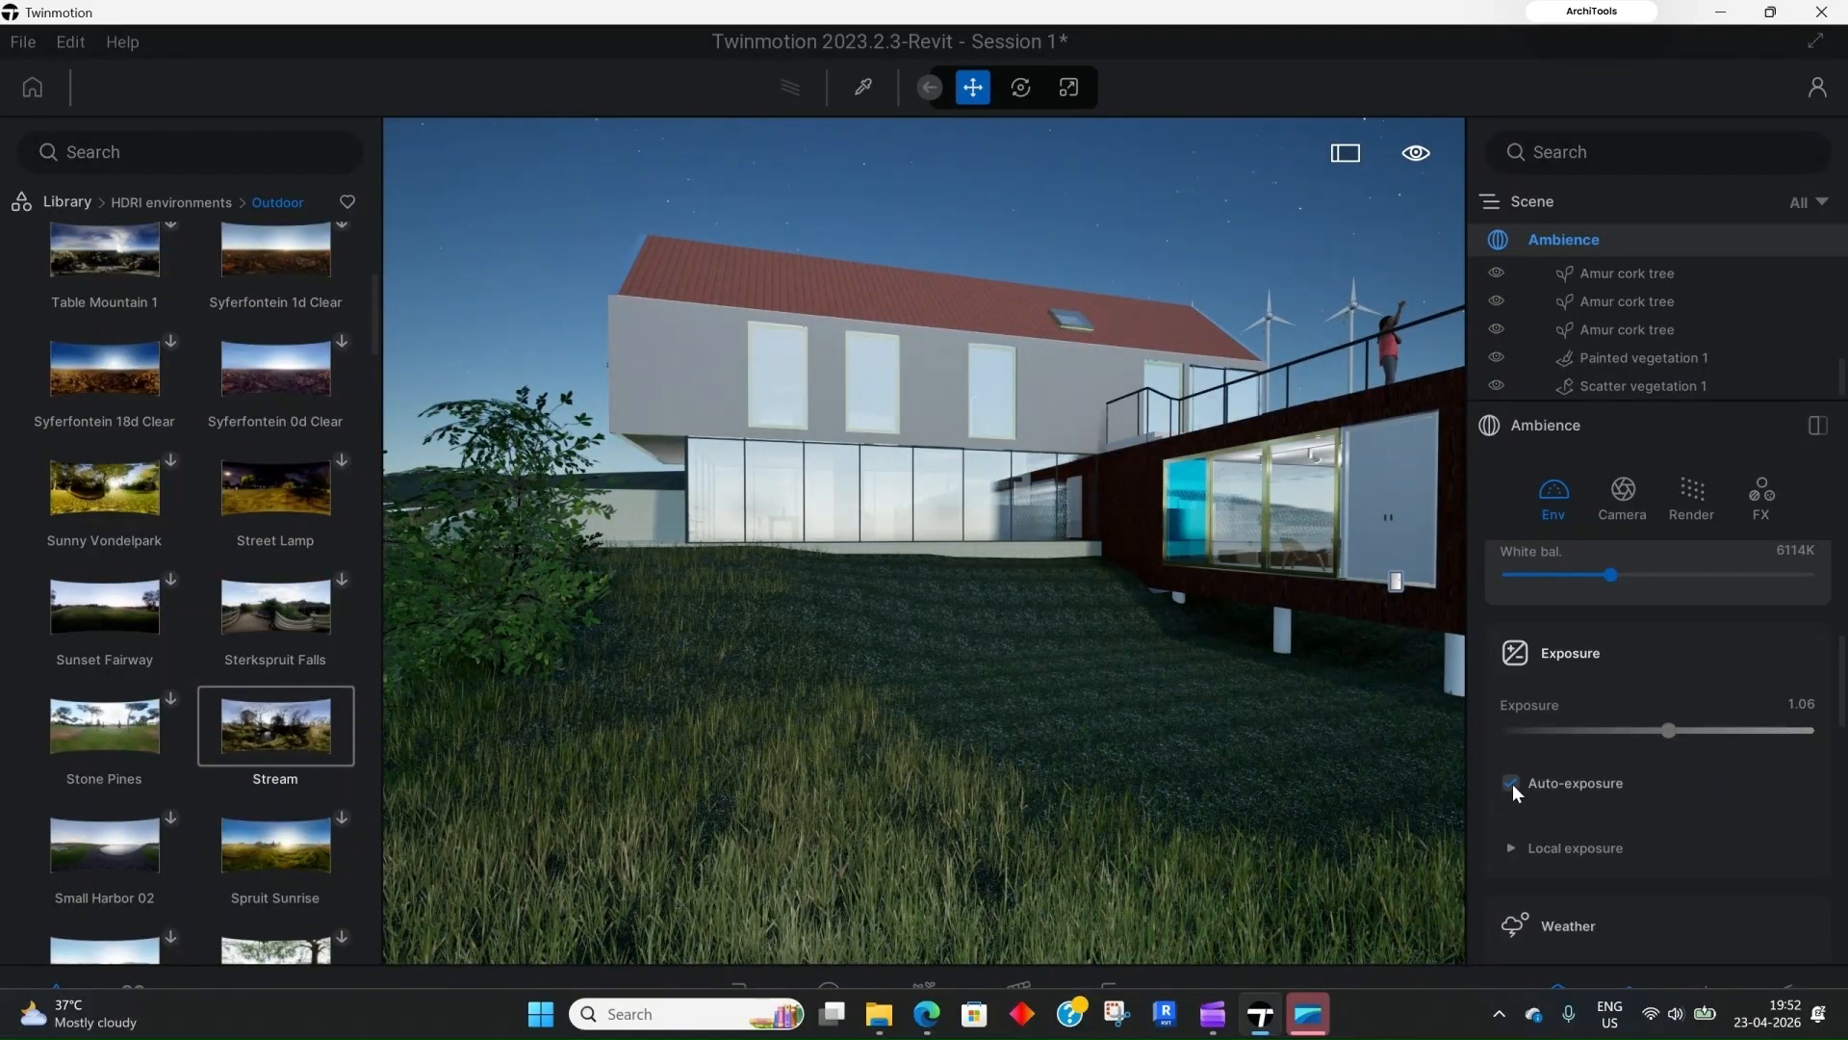
{"action": "left_click", "coordinate": [1511, 782]}
{"action": "left_click", "coordinate": [1511, 780]}
{"action": "left_click", "coordinate": [1512, 782]}
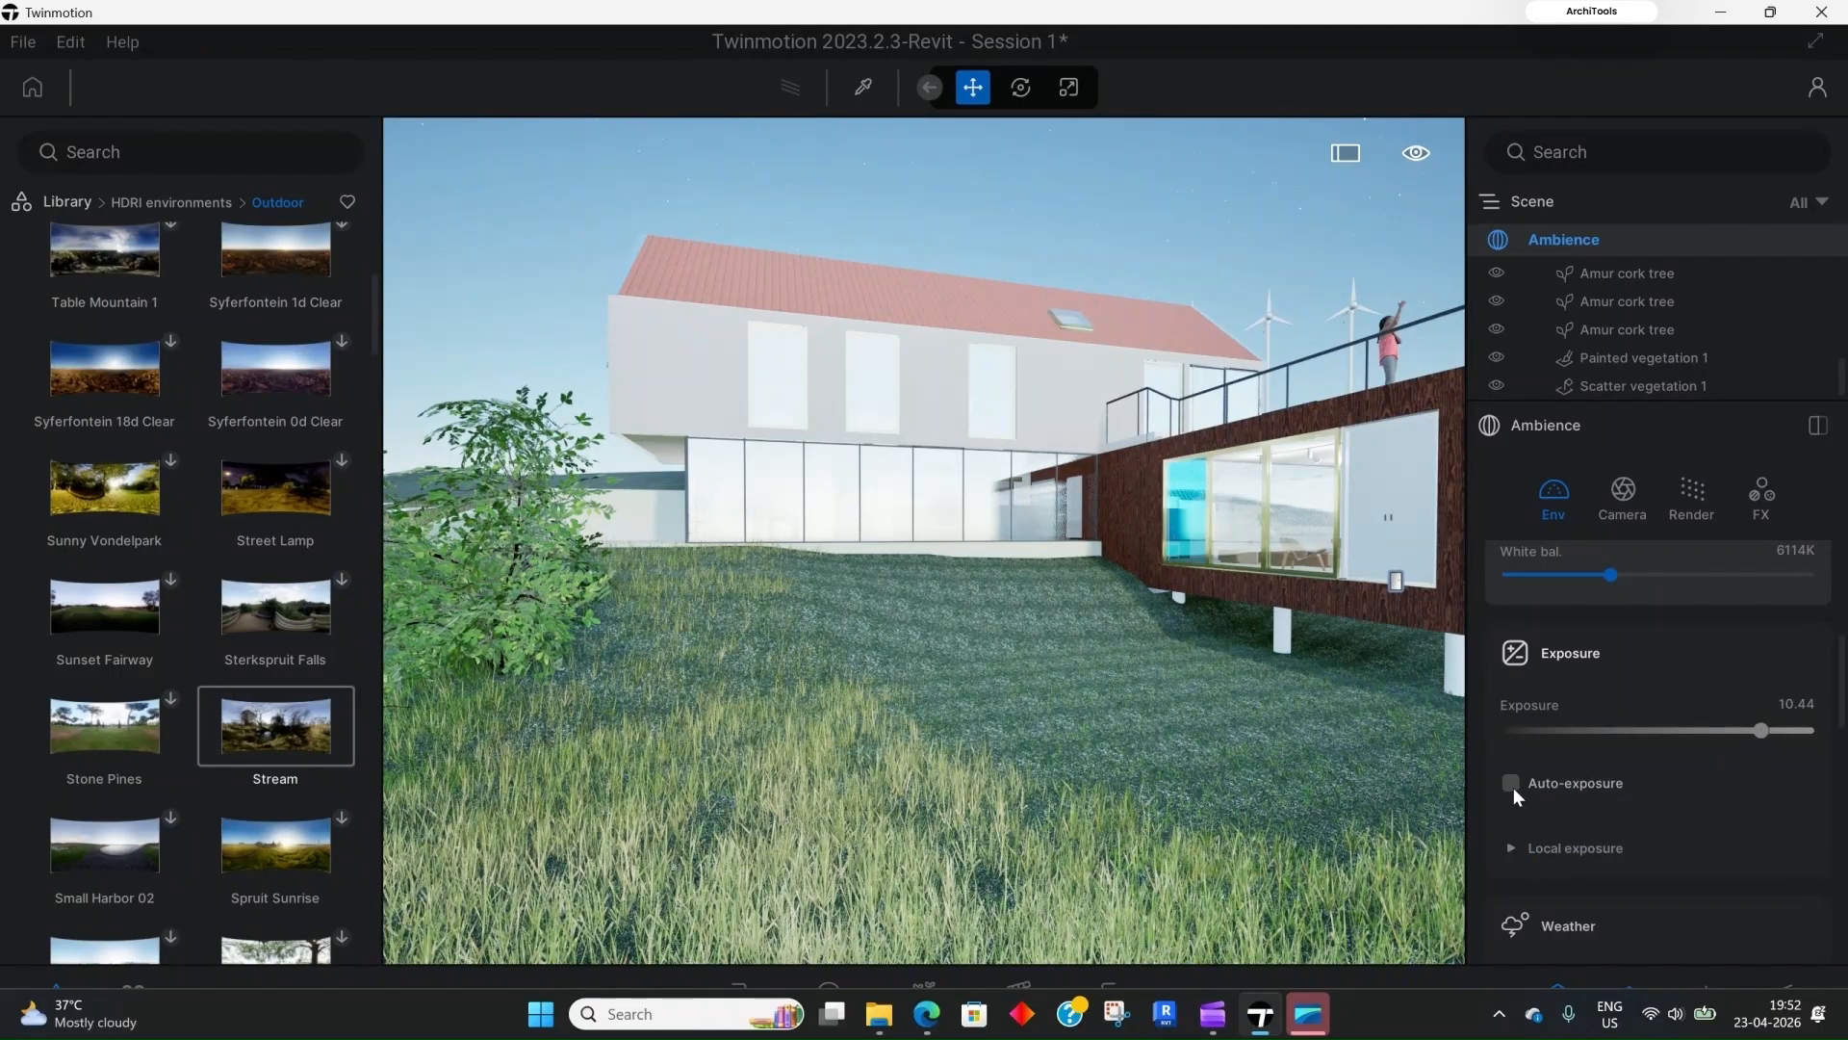
{"action": "left_click", "coordinate": [1513, 784]}
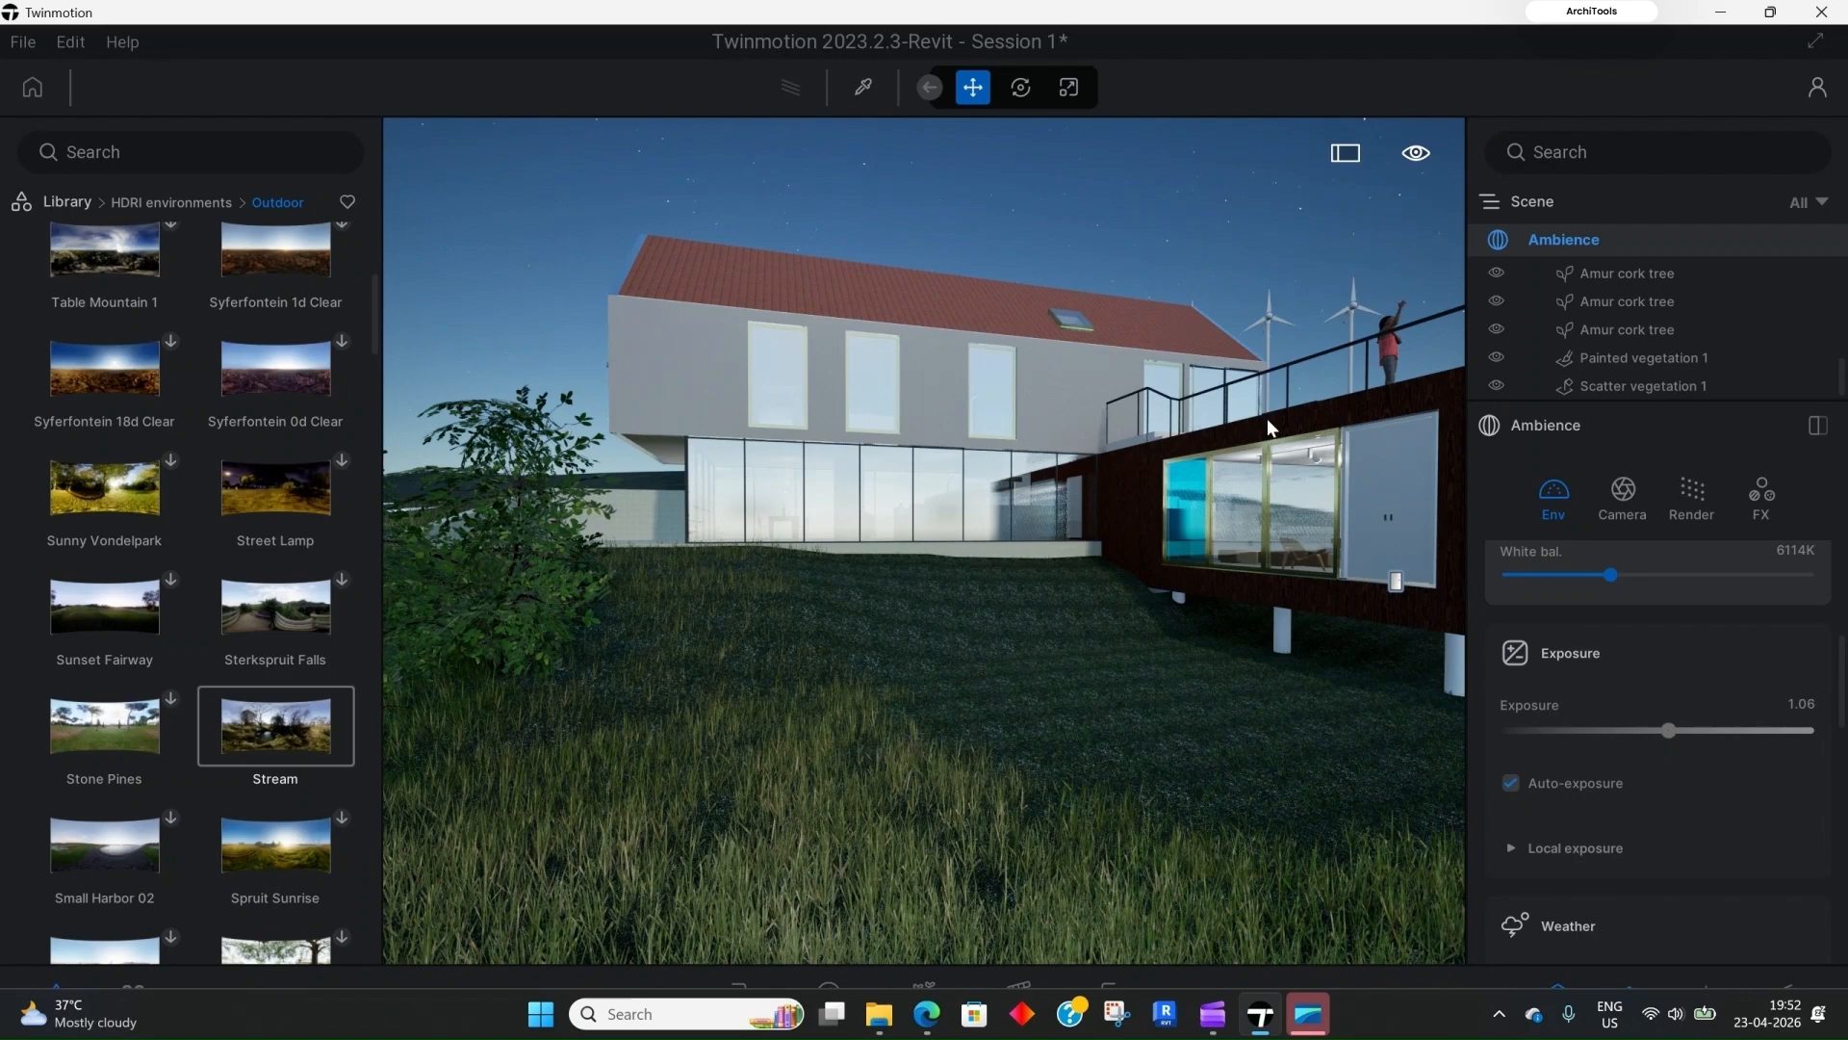
{"action": "scroll", "coordinate": [1530, 802], "scroll_direction": "down", "scroll_amount": 1}
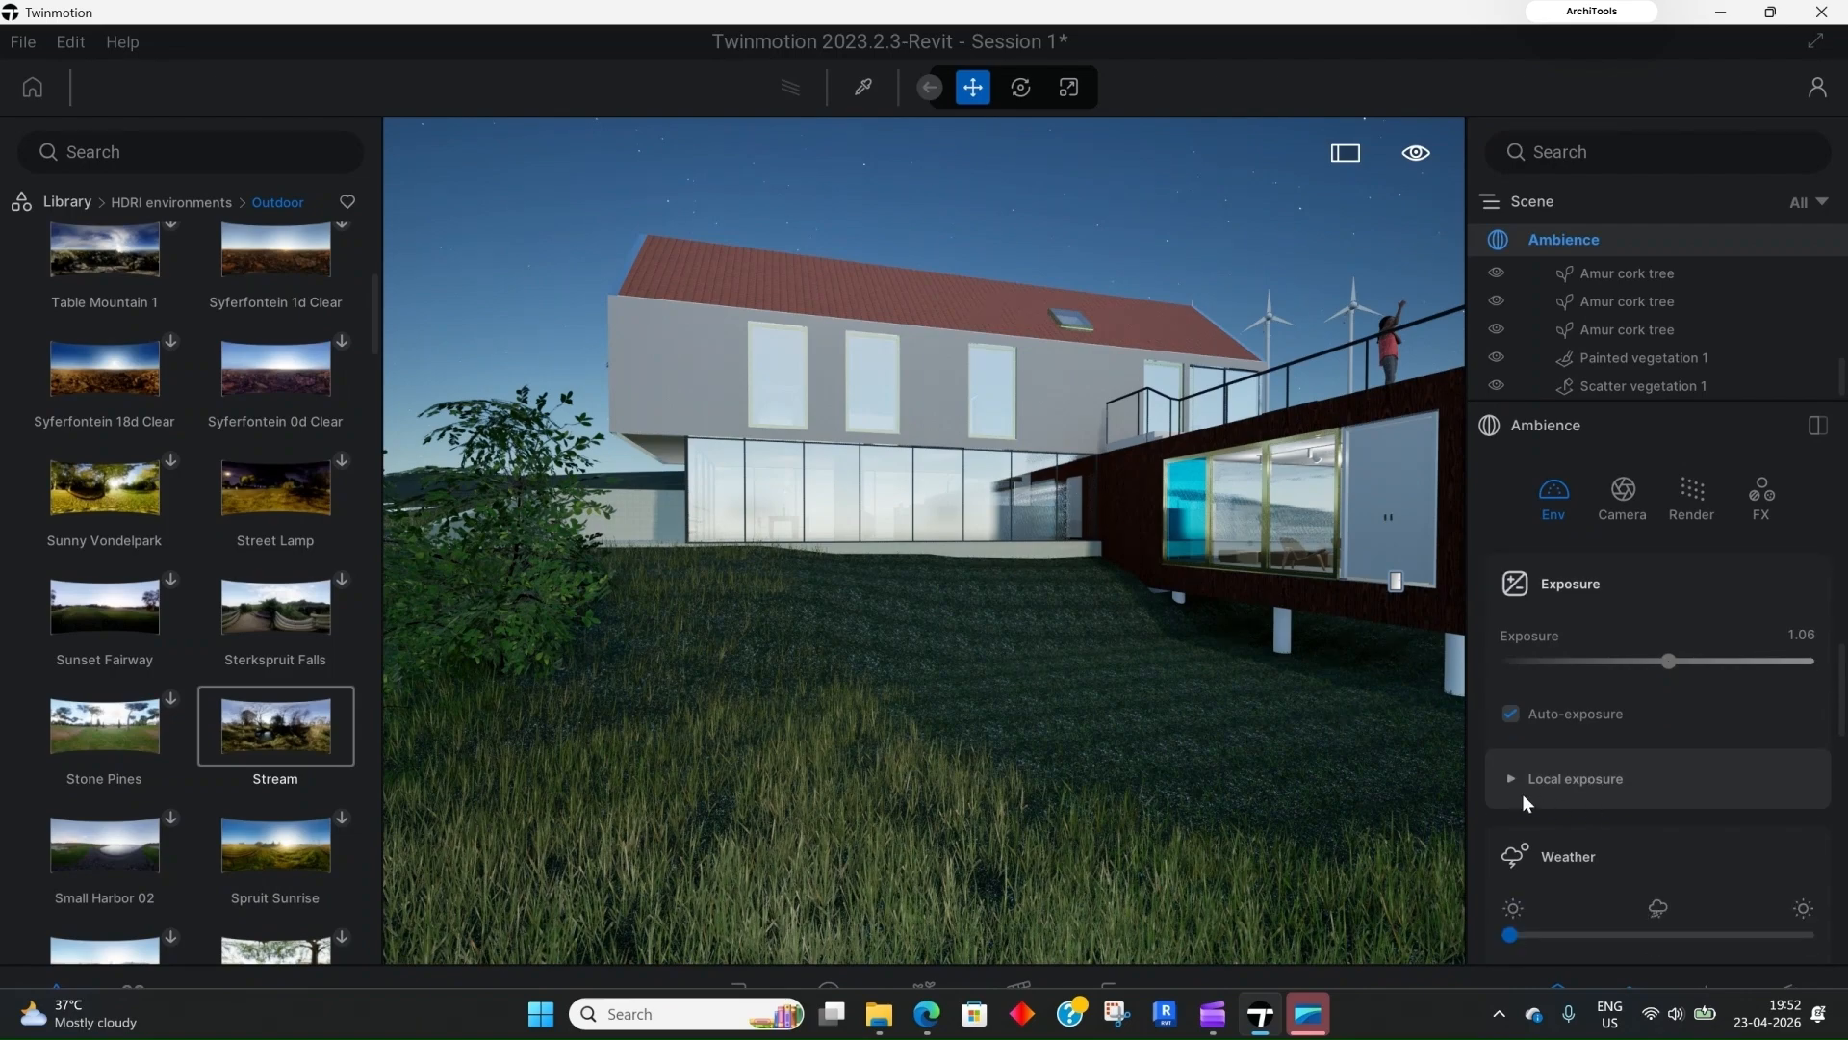
Step: Expand the local exposure settings and raise the shadow boost to 0.30
{"action": "left_click", "coordinate": [1531, 781]}
{"action": "scroll", "coordinate": [1593, 770], "scroll_direction": "down", "scroll_amount": 1}
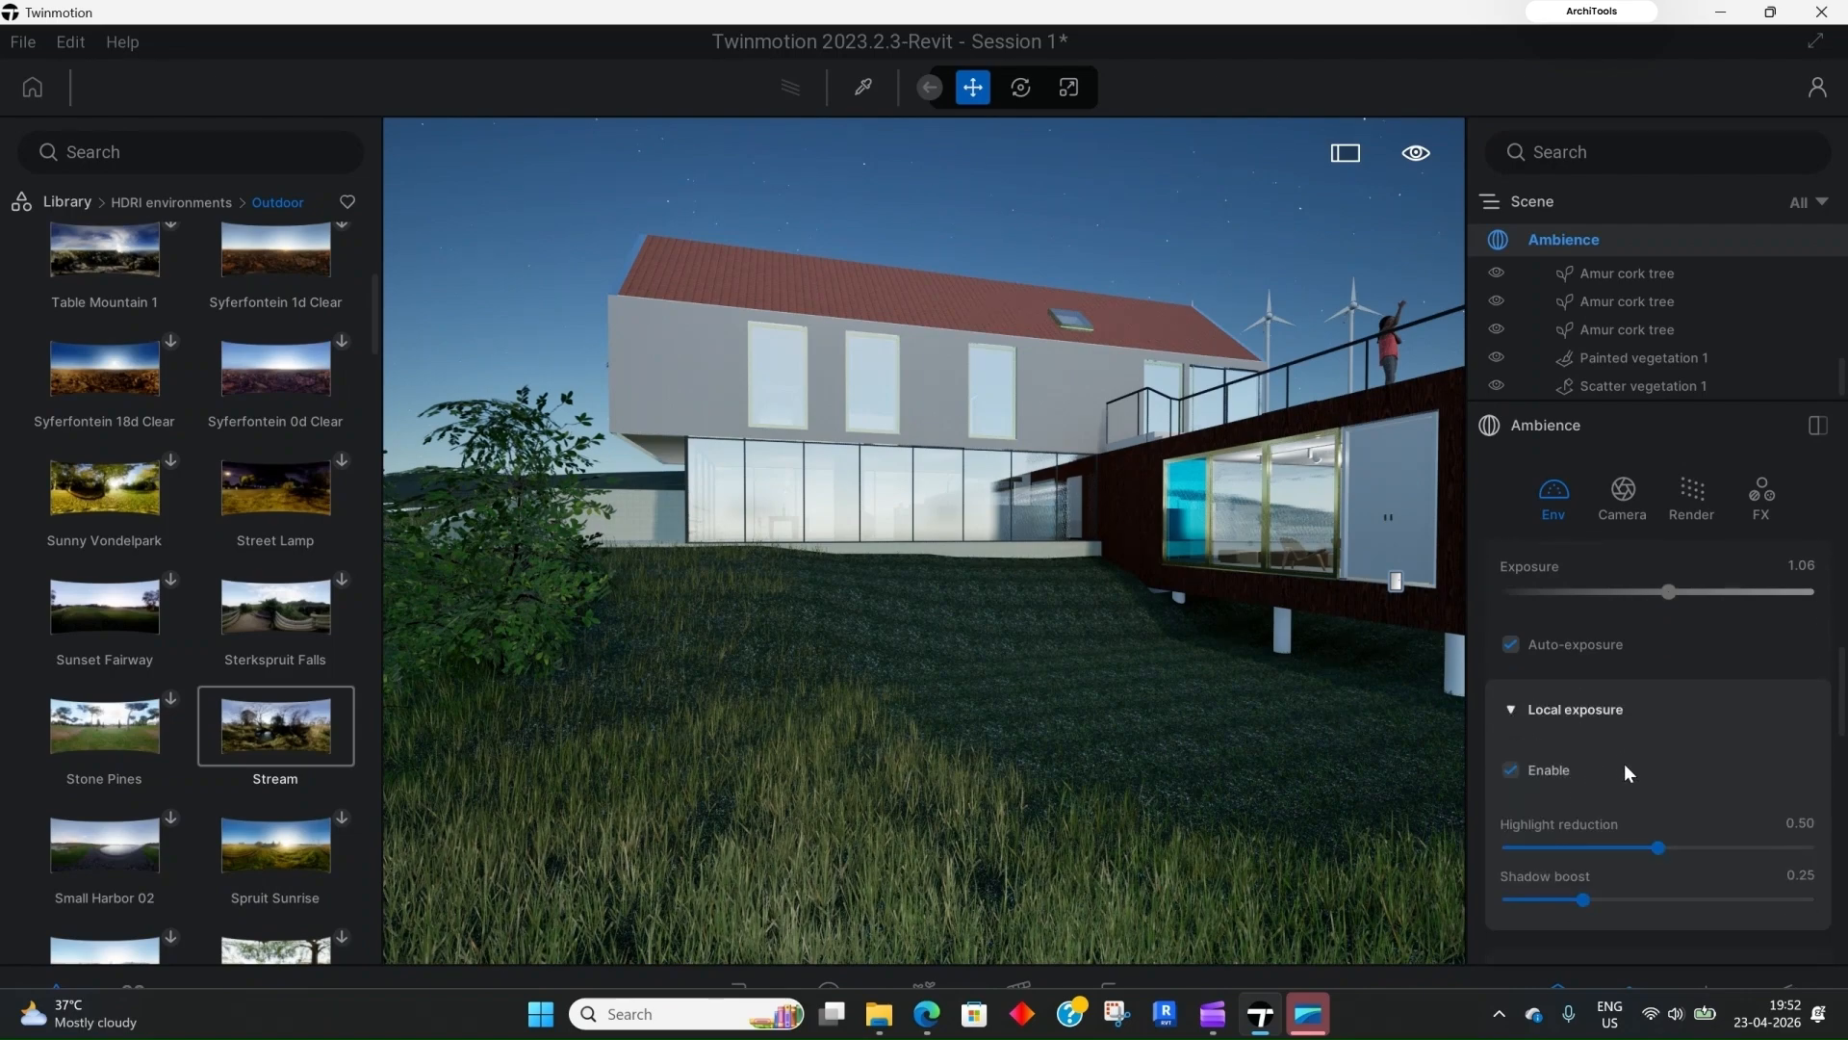
{"action": "scroll", "coordinate": [1624, 767], "scroll_direction": "down", "scroll_amount": 1}
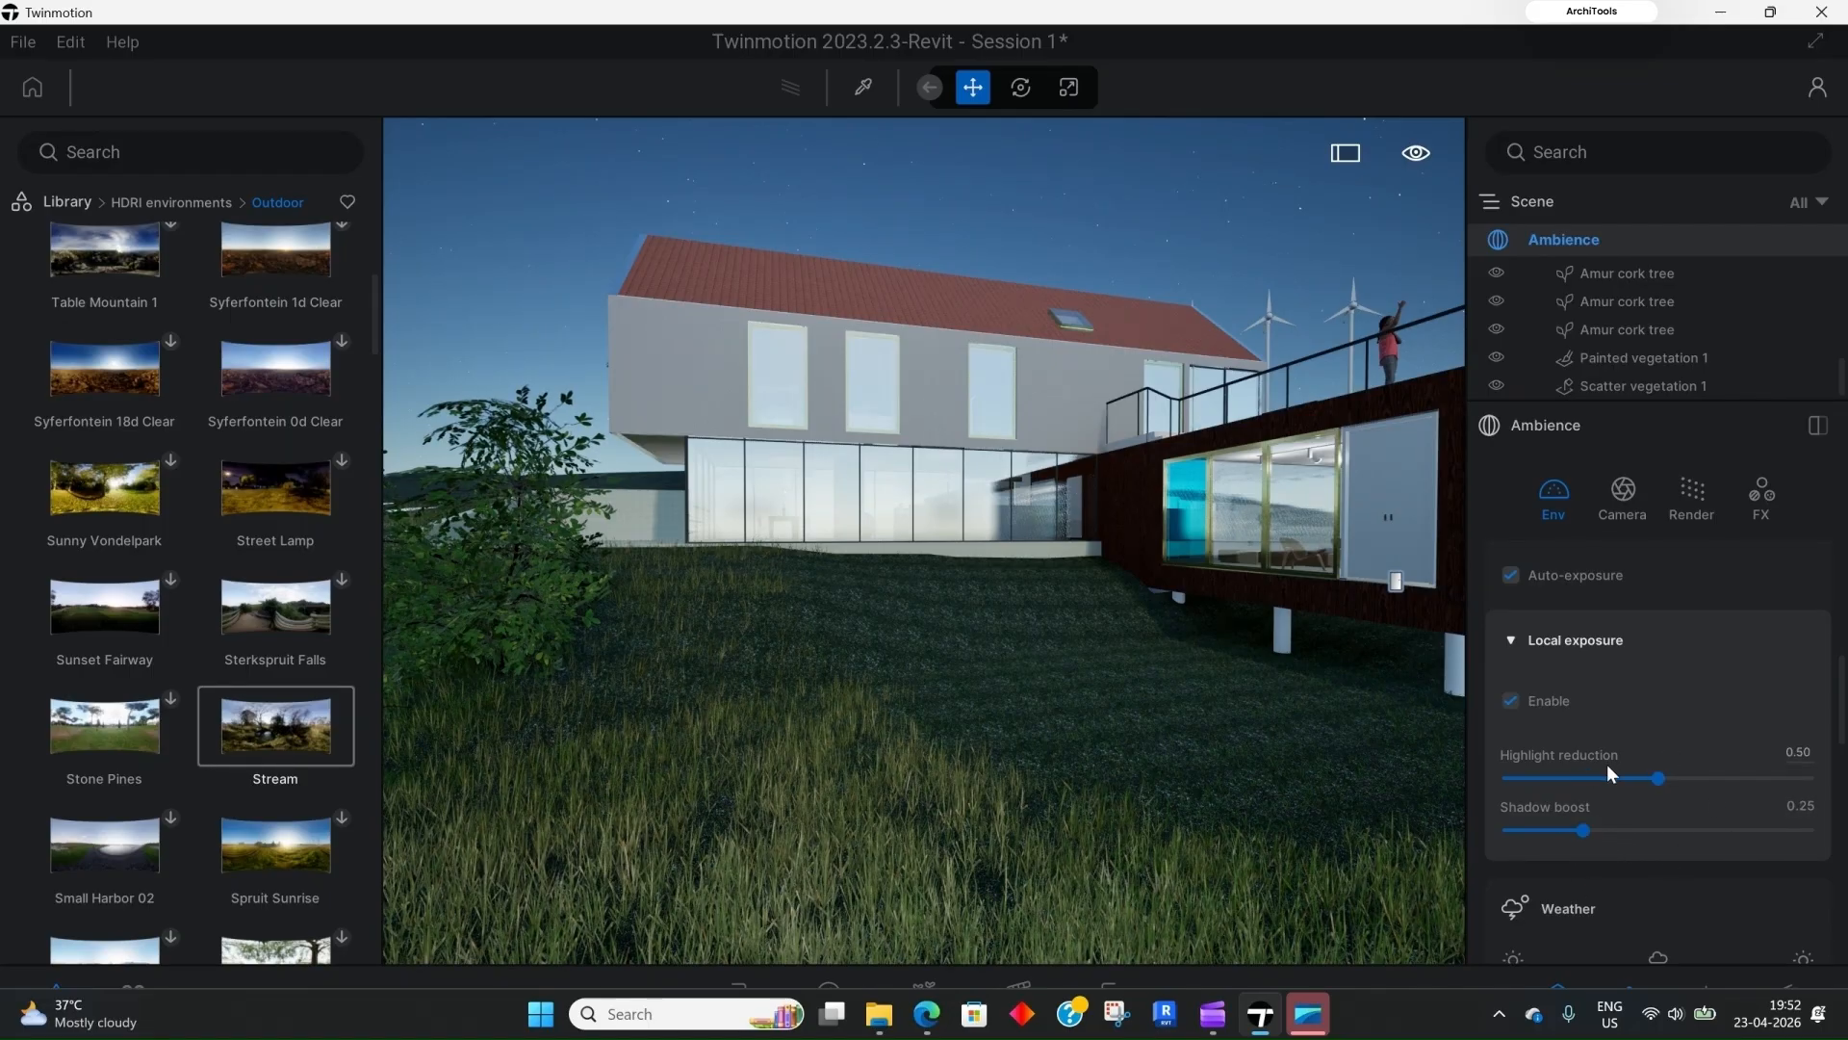
{"action": "mouse_move", "coordinate": [1588, 833]}
{"action": "left_mouse_down"}
{"action": "mouse_move", "coordinate": [1737, 839]}
{"action": "mouse_move", "coordinate": [1554, 844]}
{"action": "mouse_move", "coordinate": [1653, 844]}
{"action": "mouse_move", "coordinate": [1598, 844]}
{"action": "left_mouse_up"}
{"action": "scroll", "coordinate": [1646, 649], "scroll_direction": "up", "scroll_amount": 2}
{"action": "scroll", "coordinate": [1636, 703], "scroll_direction": "down", "scroll_amount": 1}
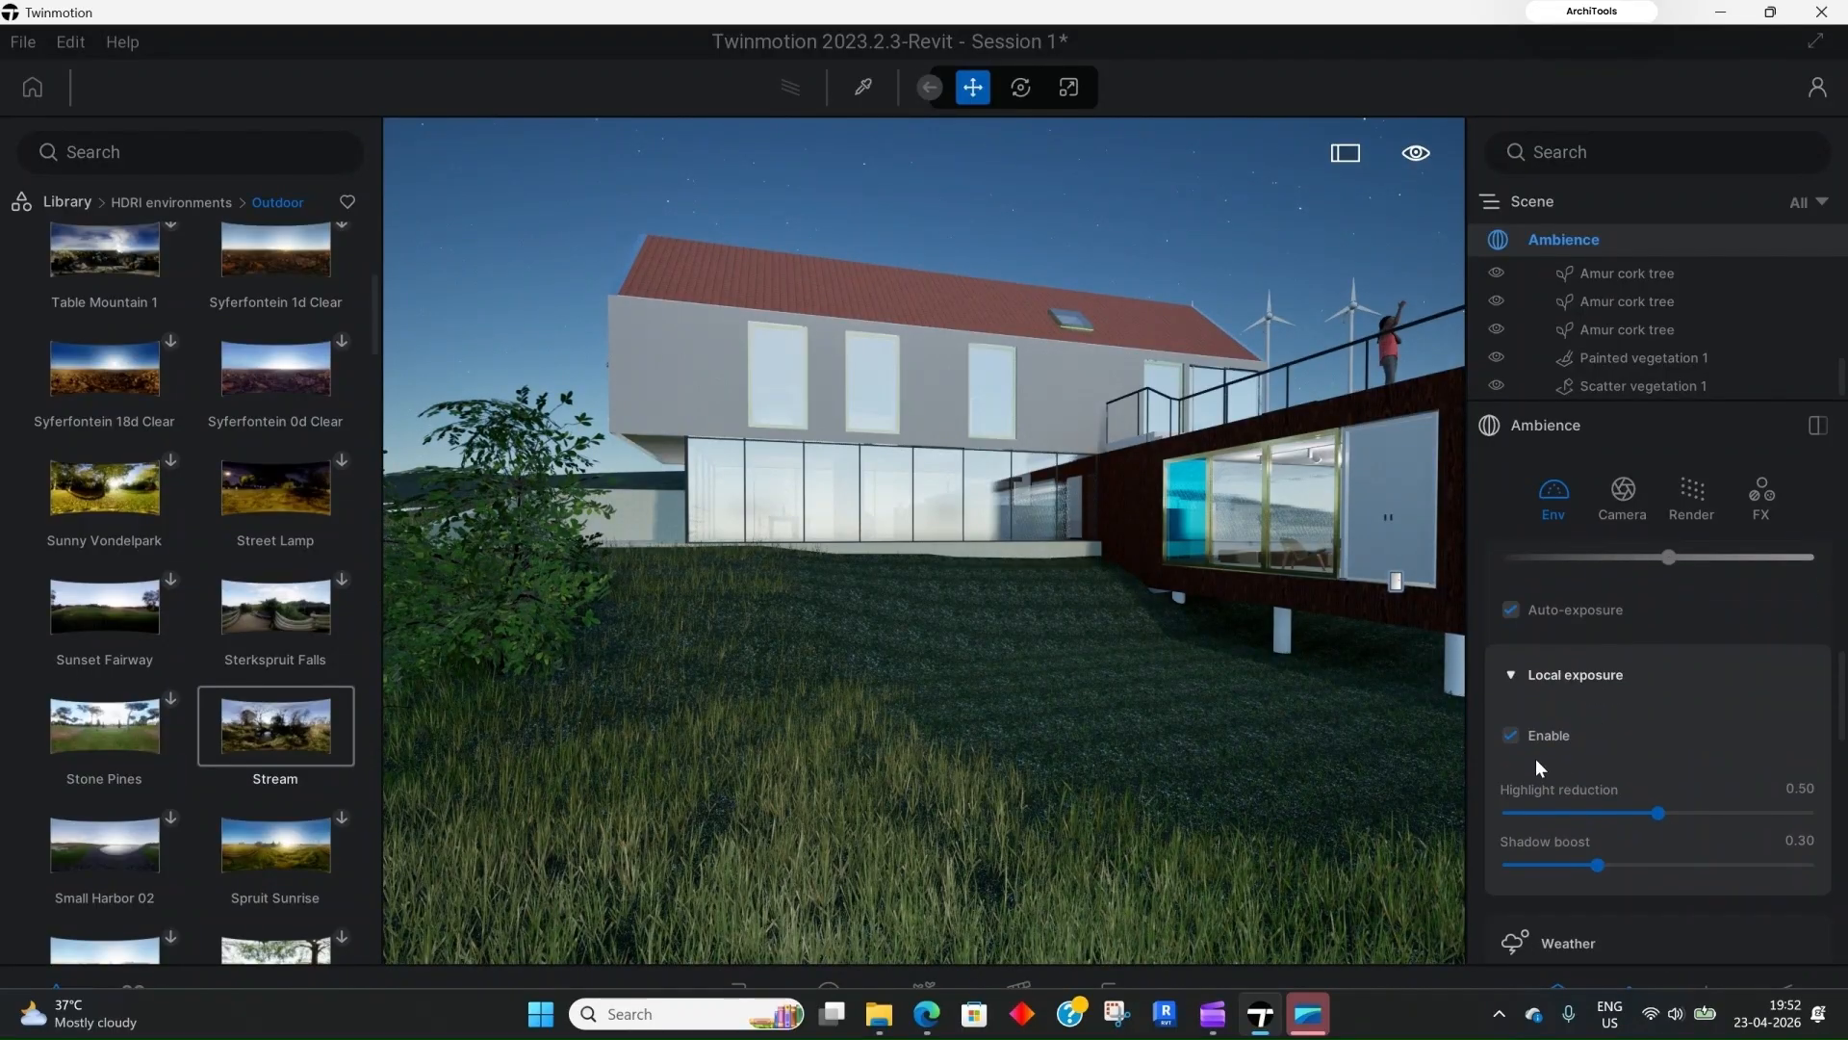
Step: Shift the weather well past the rainy midpoint to a cloudy sky and move the season partway toward winter
{"action": "scroll", "coordinate": [1540, 750], "scroll_direction": "down", "scroll_amount": 4}
{"action": "left_click_drag", "start_coordinate": [1511, 744], "coordinate": [1722, 763]}
{"action": "left_click_drag", "start_coordinate": [1511, 815], "coordinate": [1569, 833]}
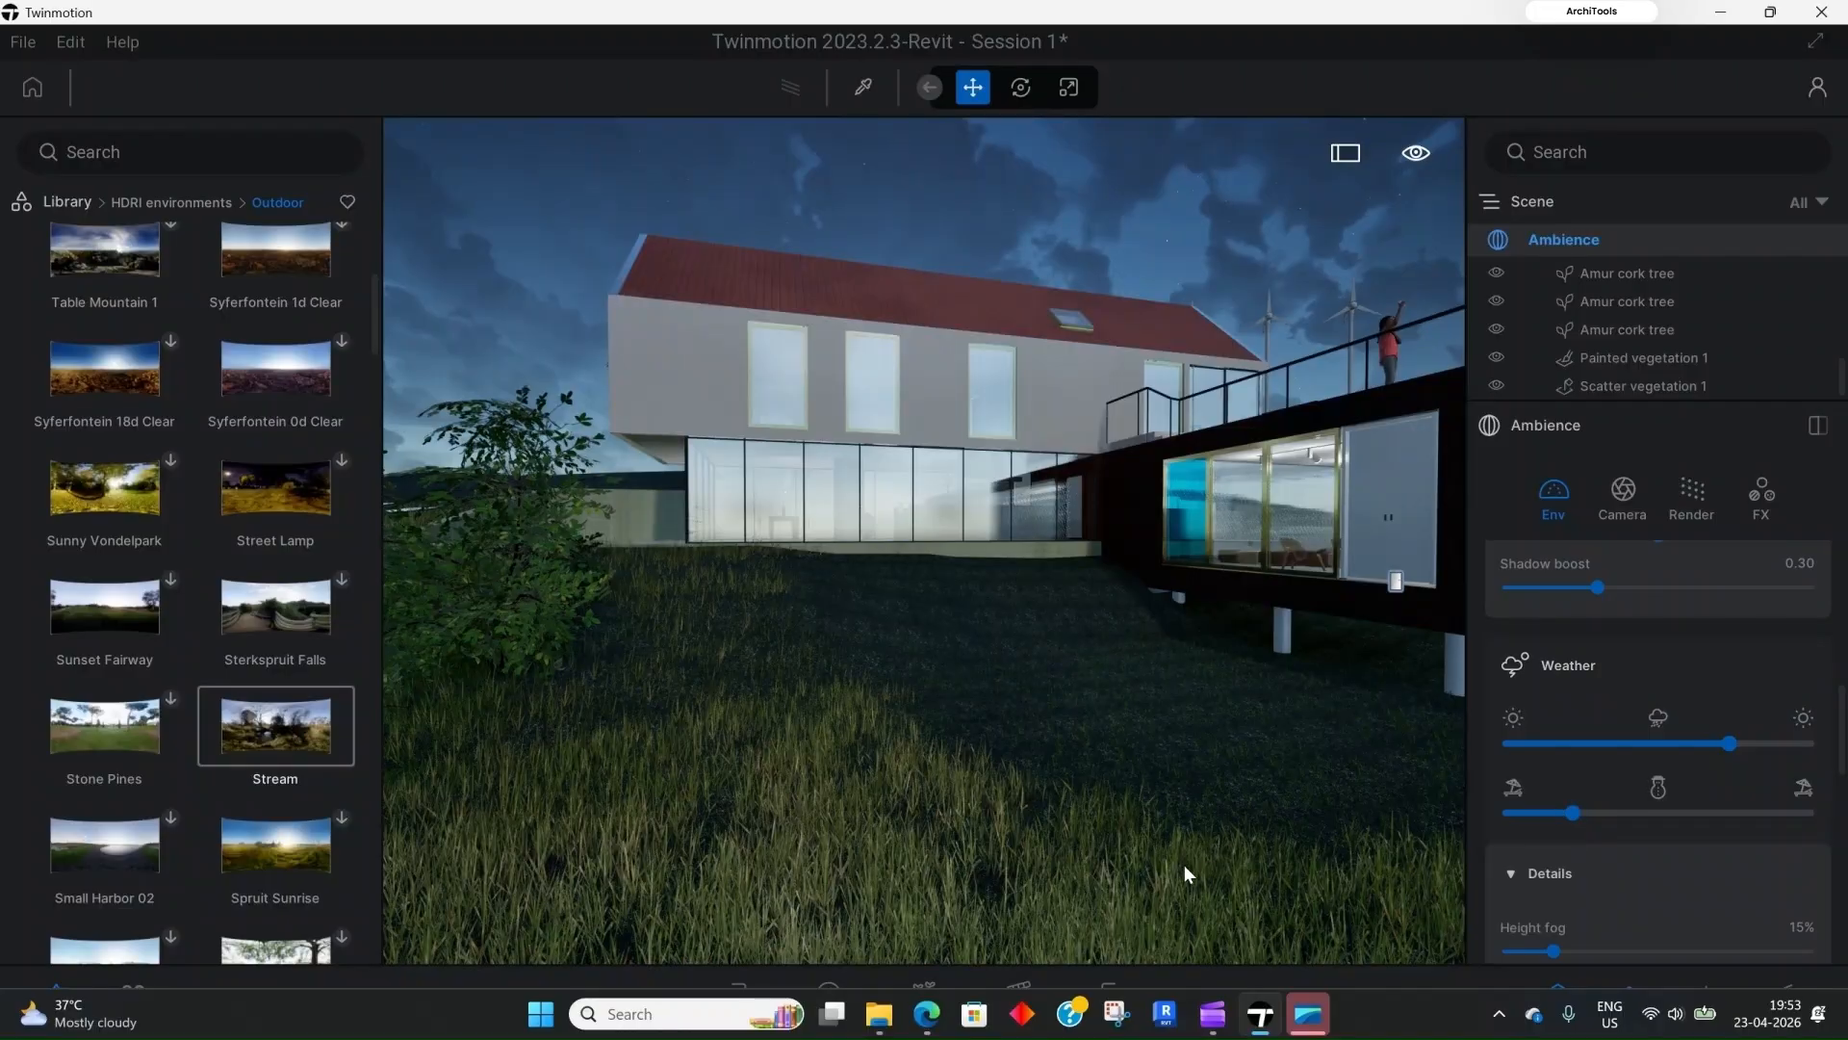
Step: Enable the HDRI environment below the weather and location settings
{"action": "scroll", "coordinate": [1594, 712], "scroll_direction": "down", "scroll_amount": 4}
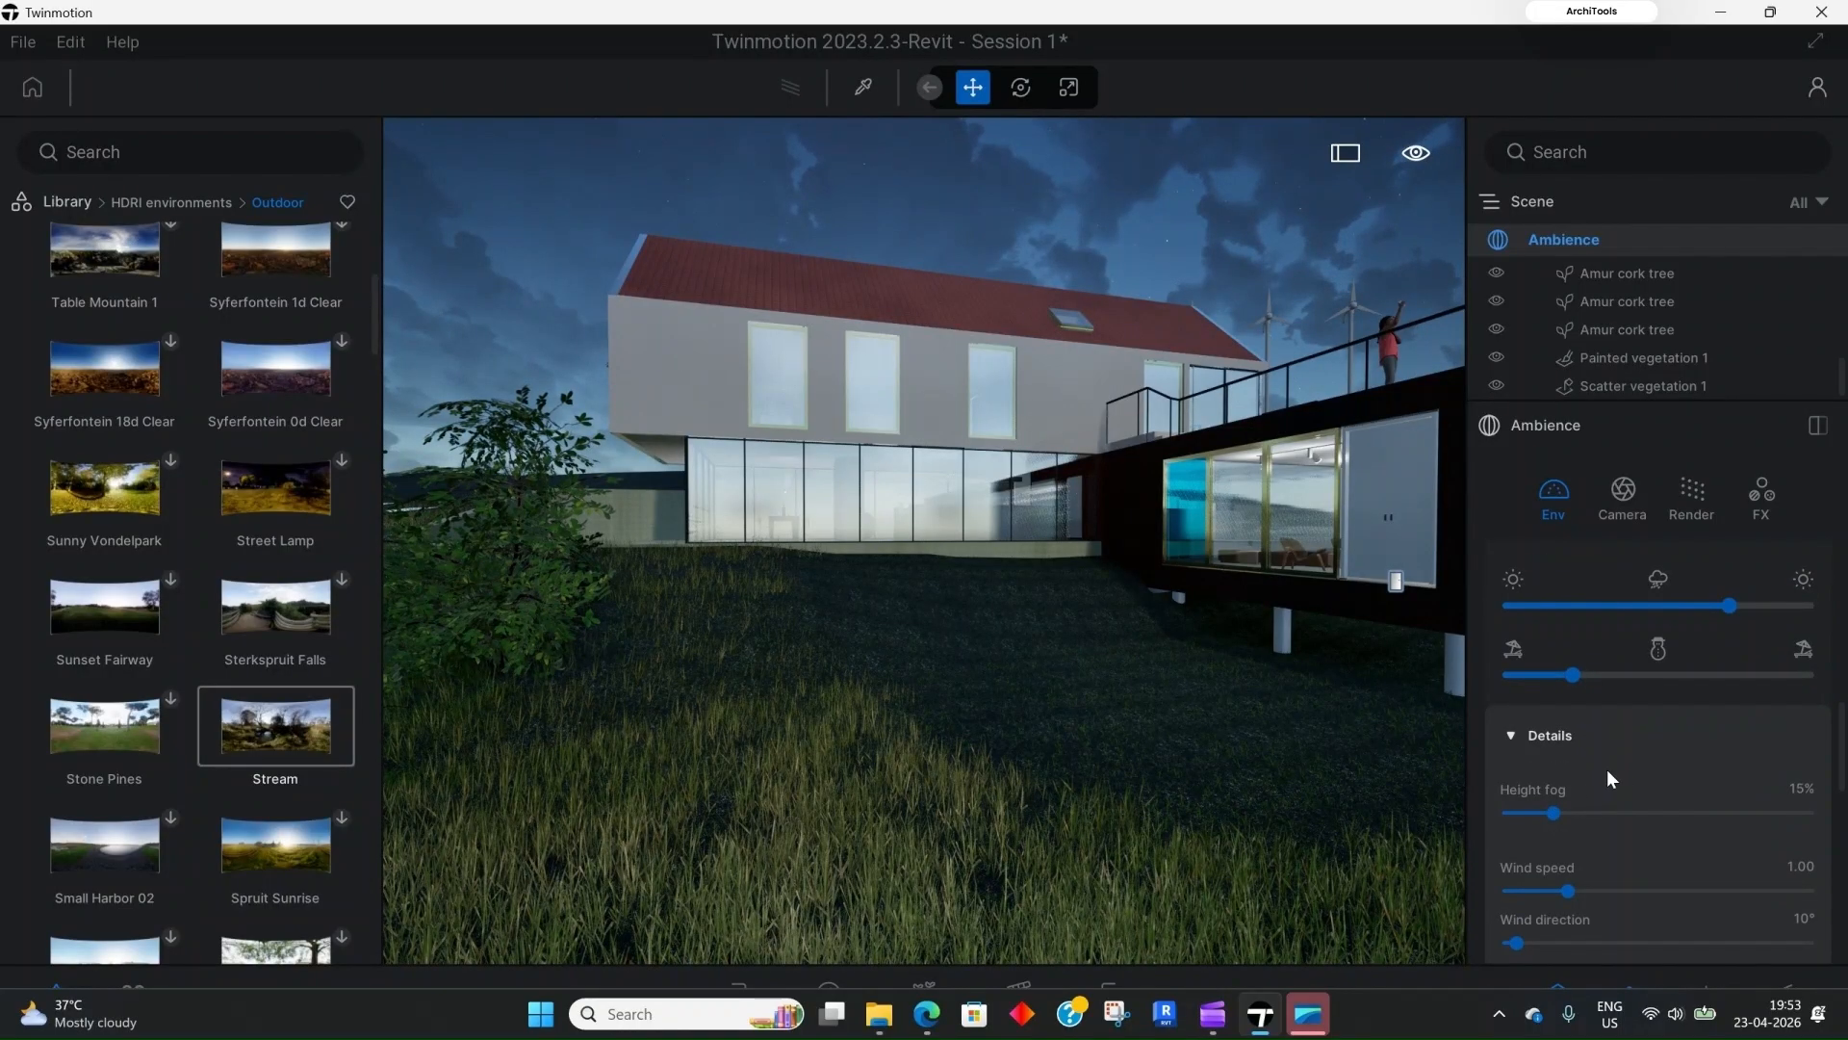
{"action": "scroll", "coordinate": [1608, 770], "scroll_direction": "down", "scroll_amount": 1}
{"action": "scroll", "coordinate": [1602, 770], "scroll_direction": "down", "scroll_amount": 6}
{"action": "scroll", "coordinate": [1602, 782], "scroll_direction": "down", "scroll_amount": 20}
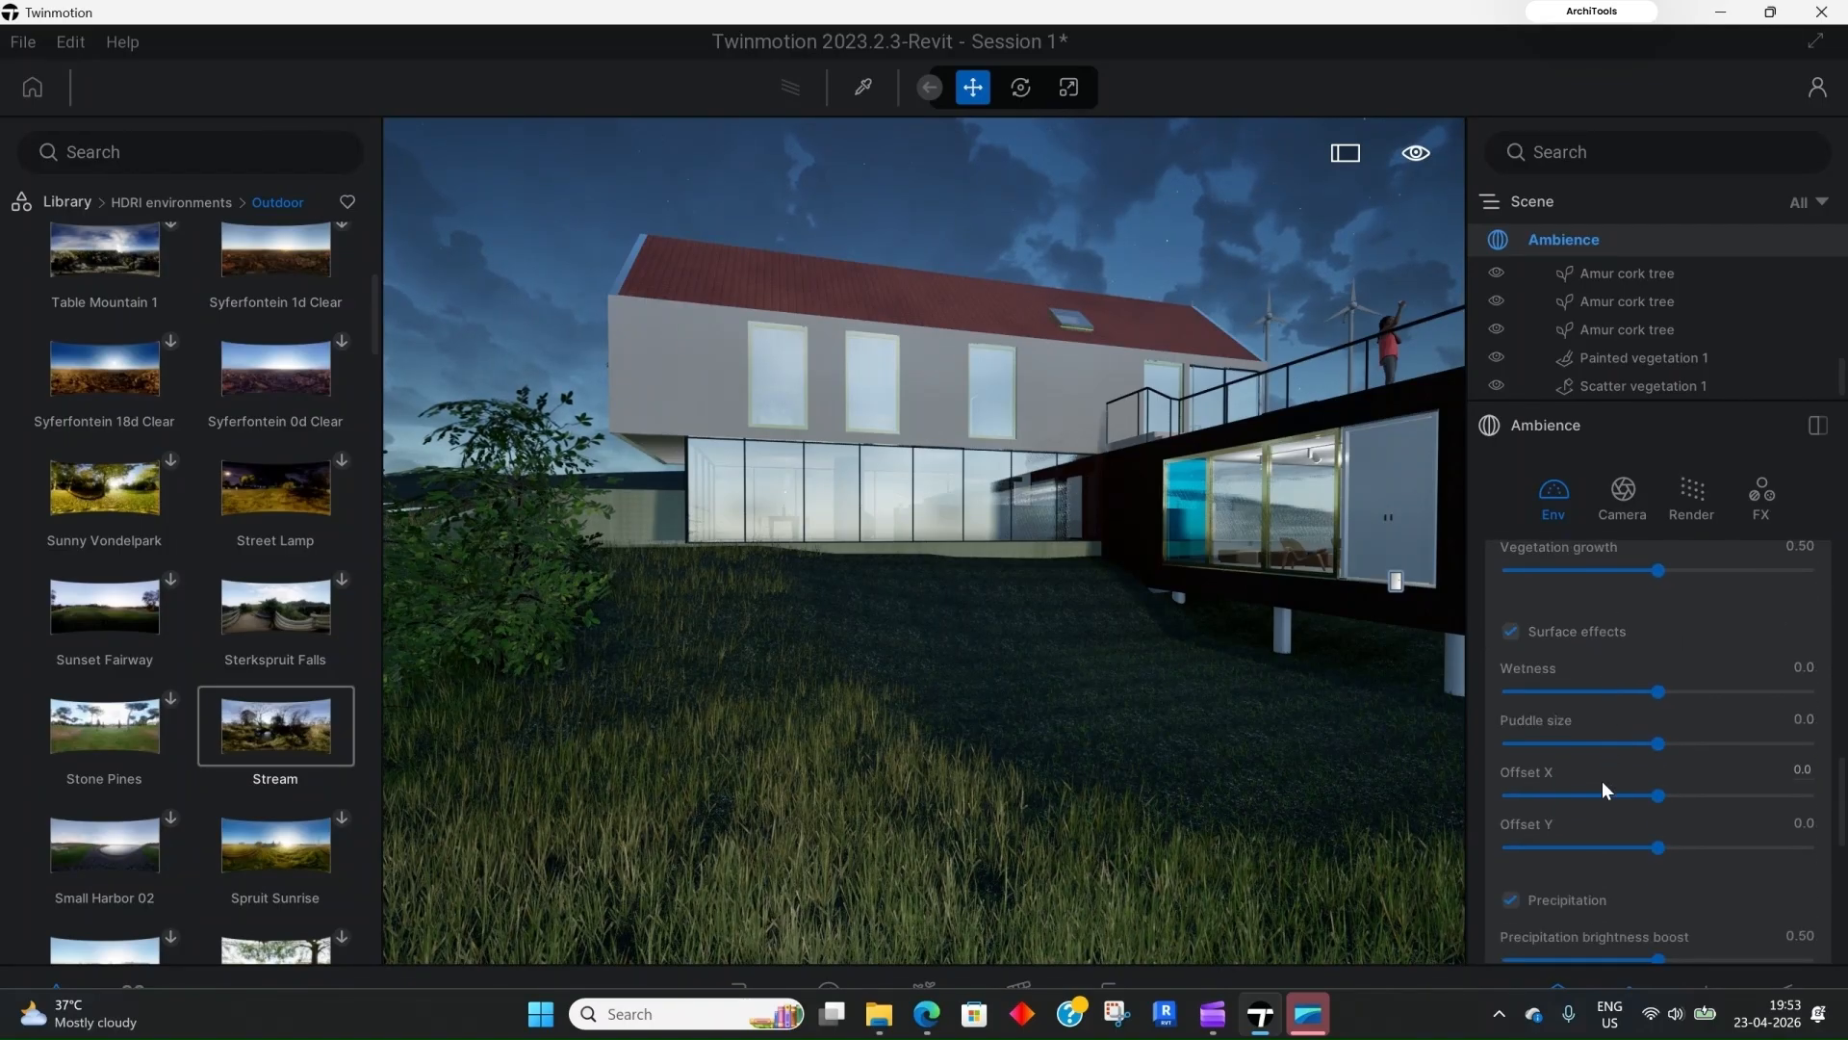
{"action": "scroll", "coordinate": [1599, 784], "scroll_direction": "down", "scroll_amount": 3}
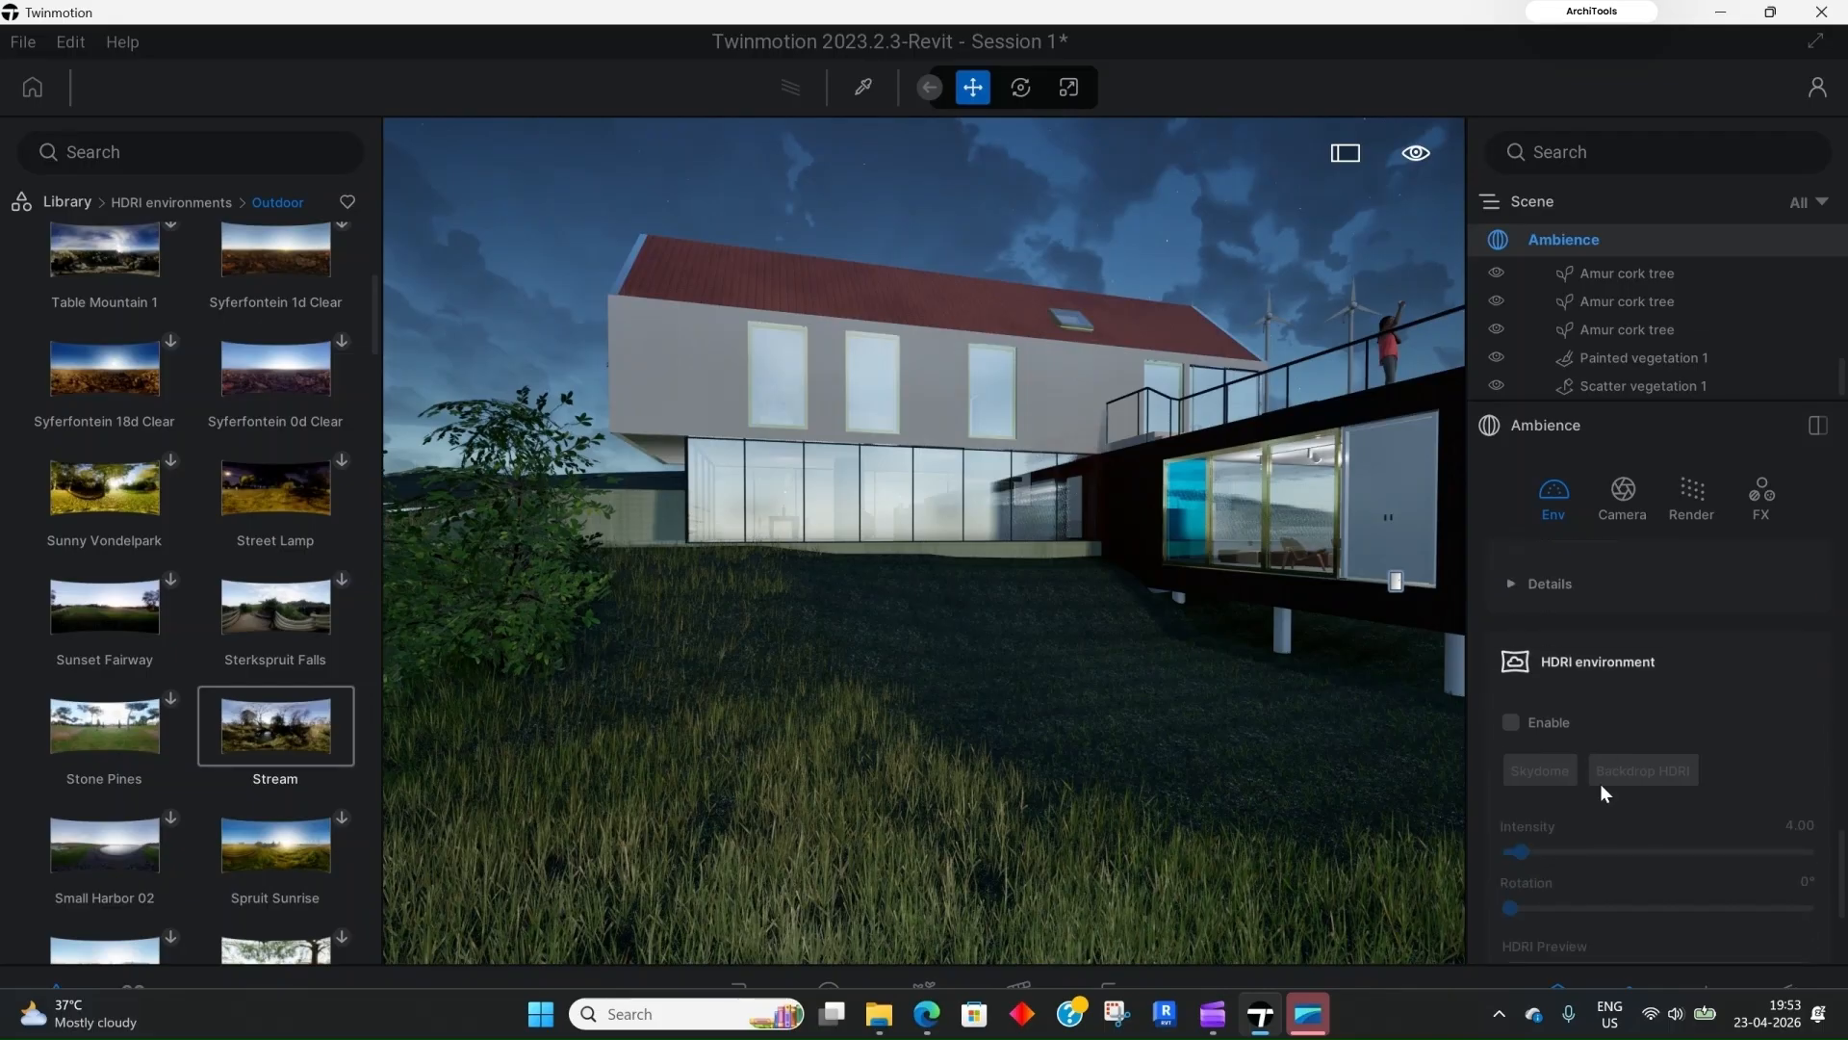
{"action": "left_click", "coordinate": [1511, 722]}
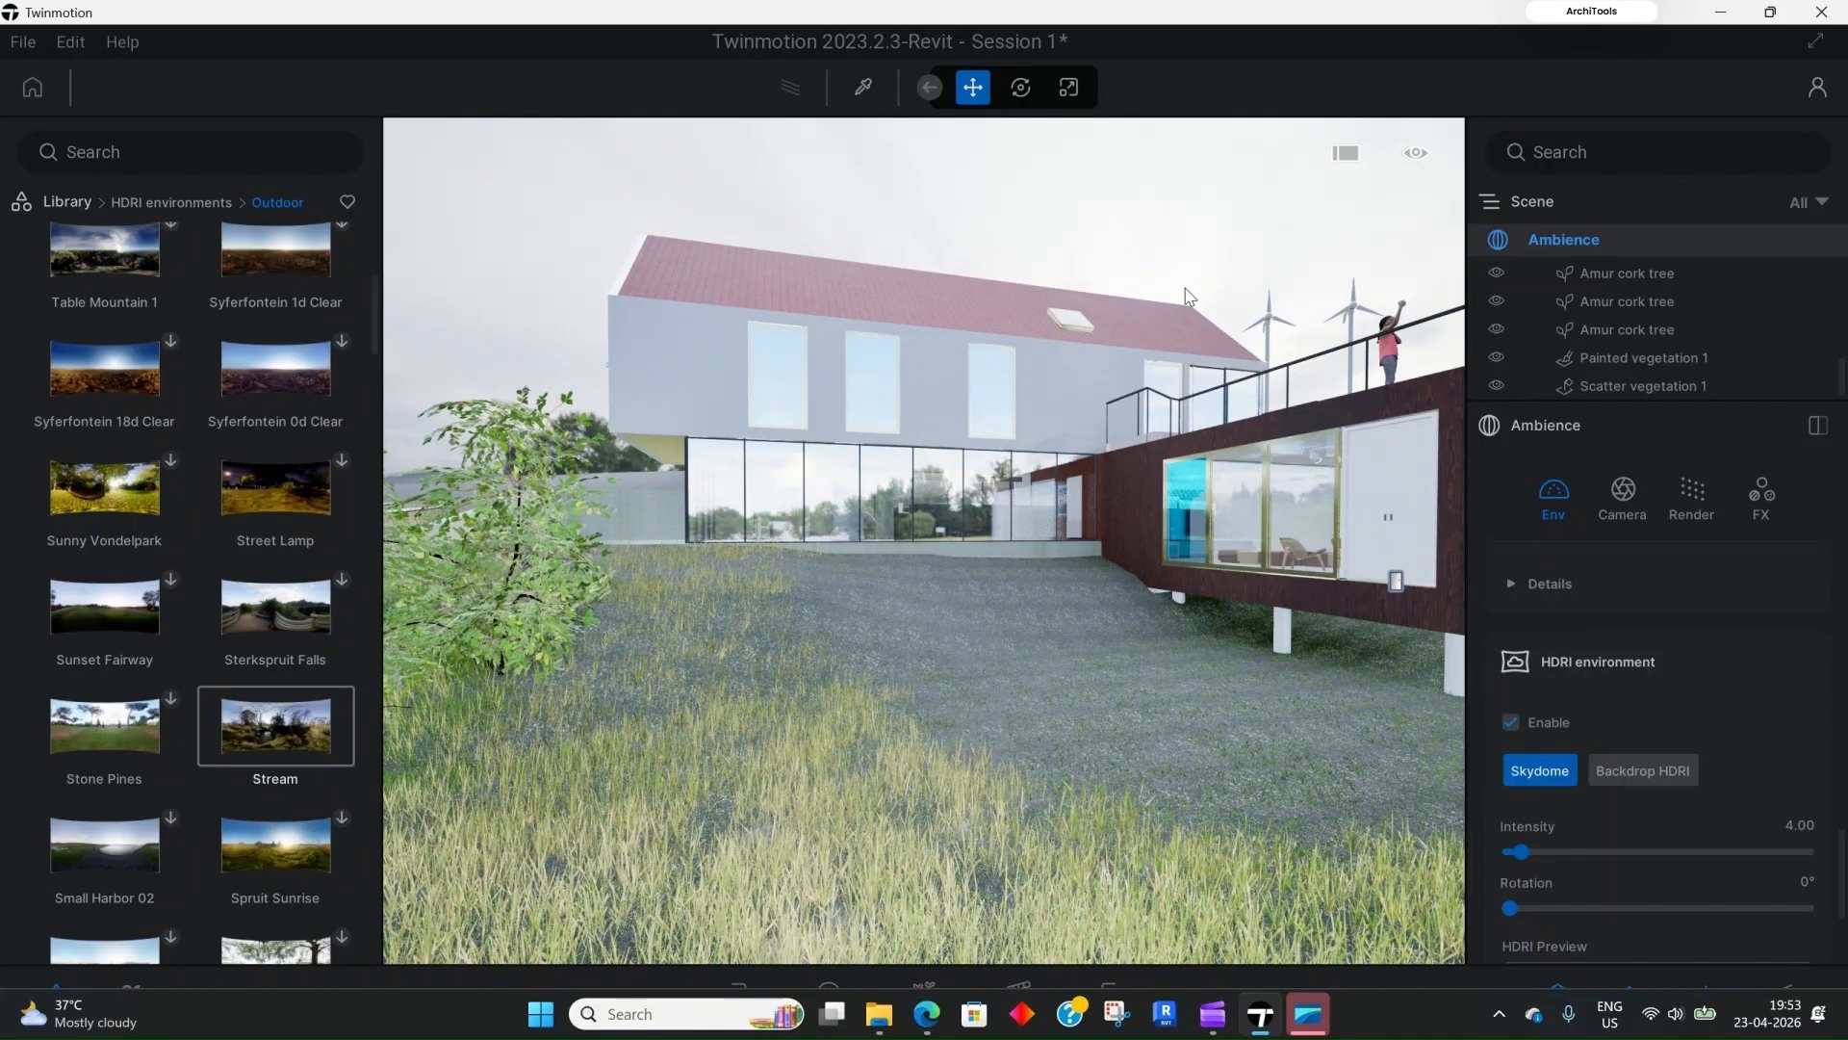
Step: Apply the LowSun Clear 01 HDRI from the library's clear low-sun skies to the scene
{"action": "scroll", "coordinate": [200, 545], "scroll_direction": "up", "scroll_amount": 6}
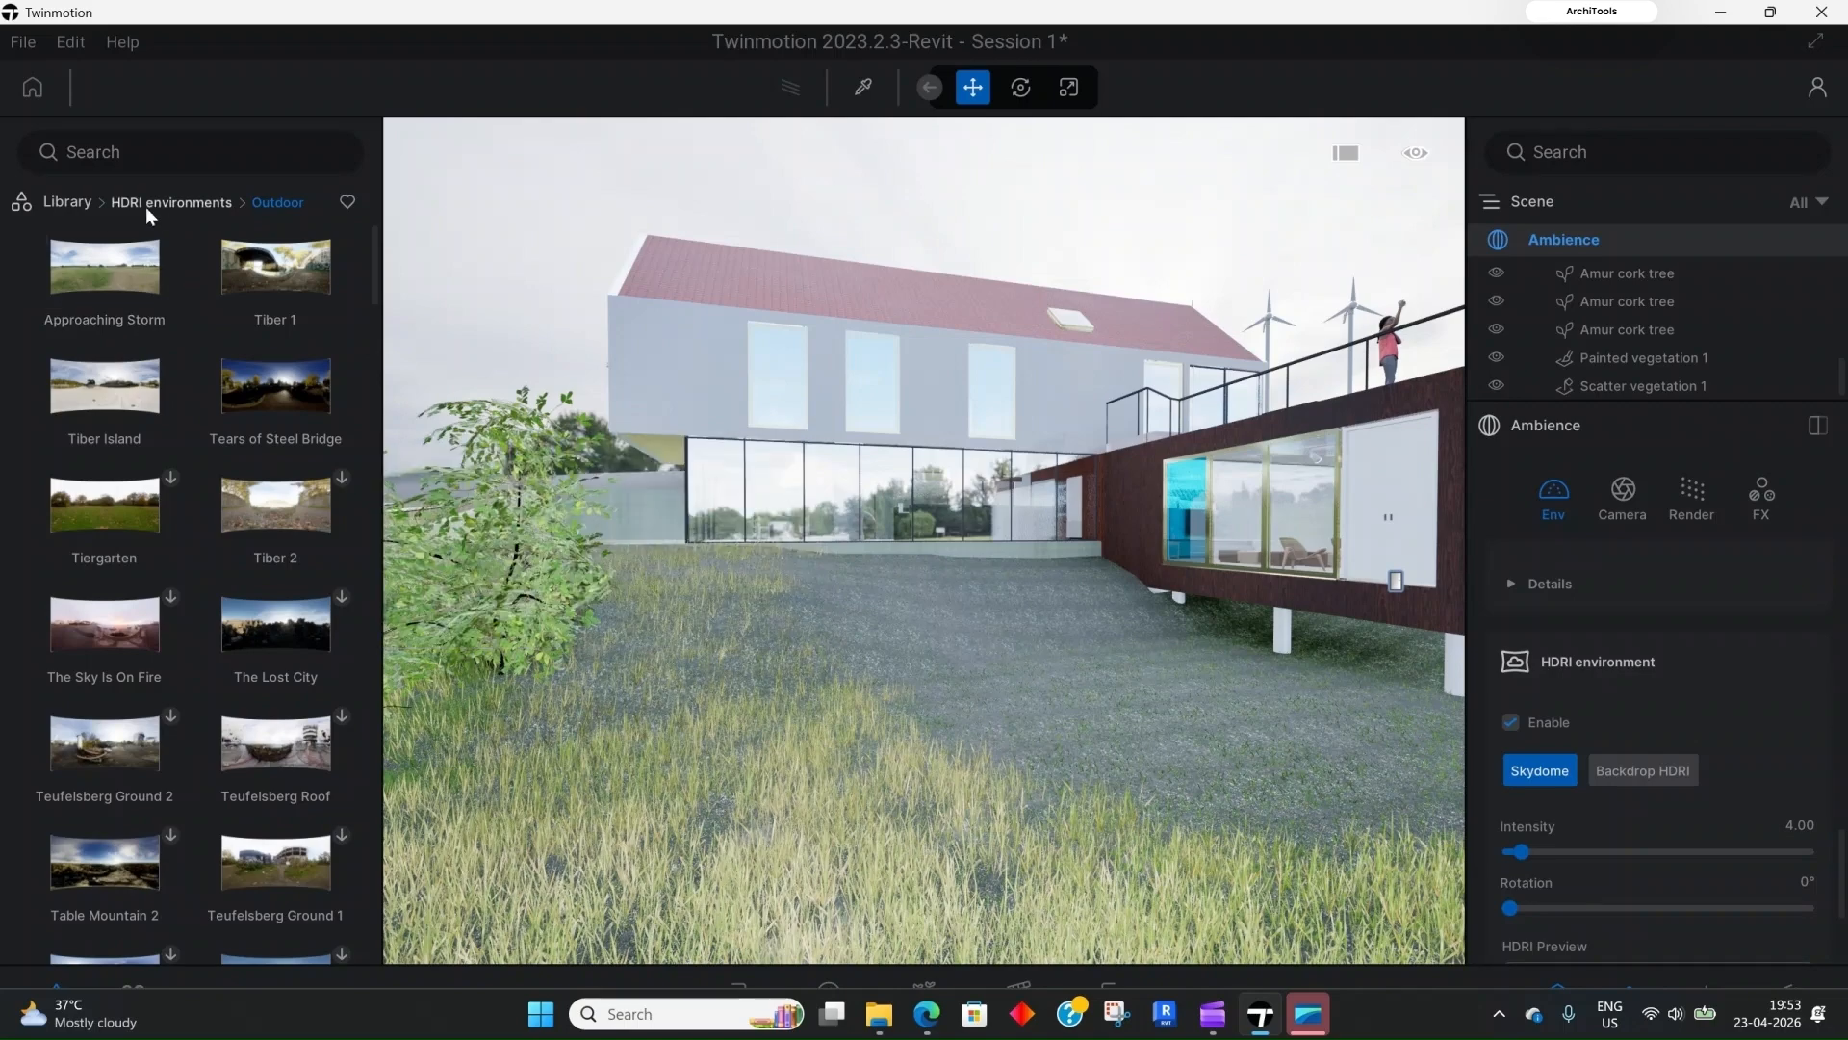
{"action": "left_click", "coordinate": [66, 202]}
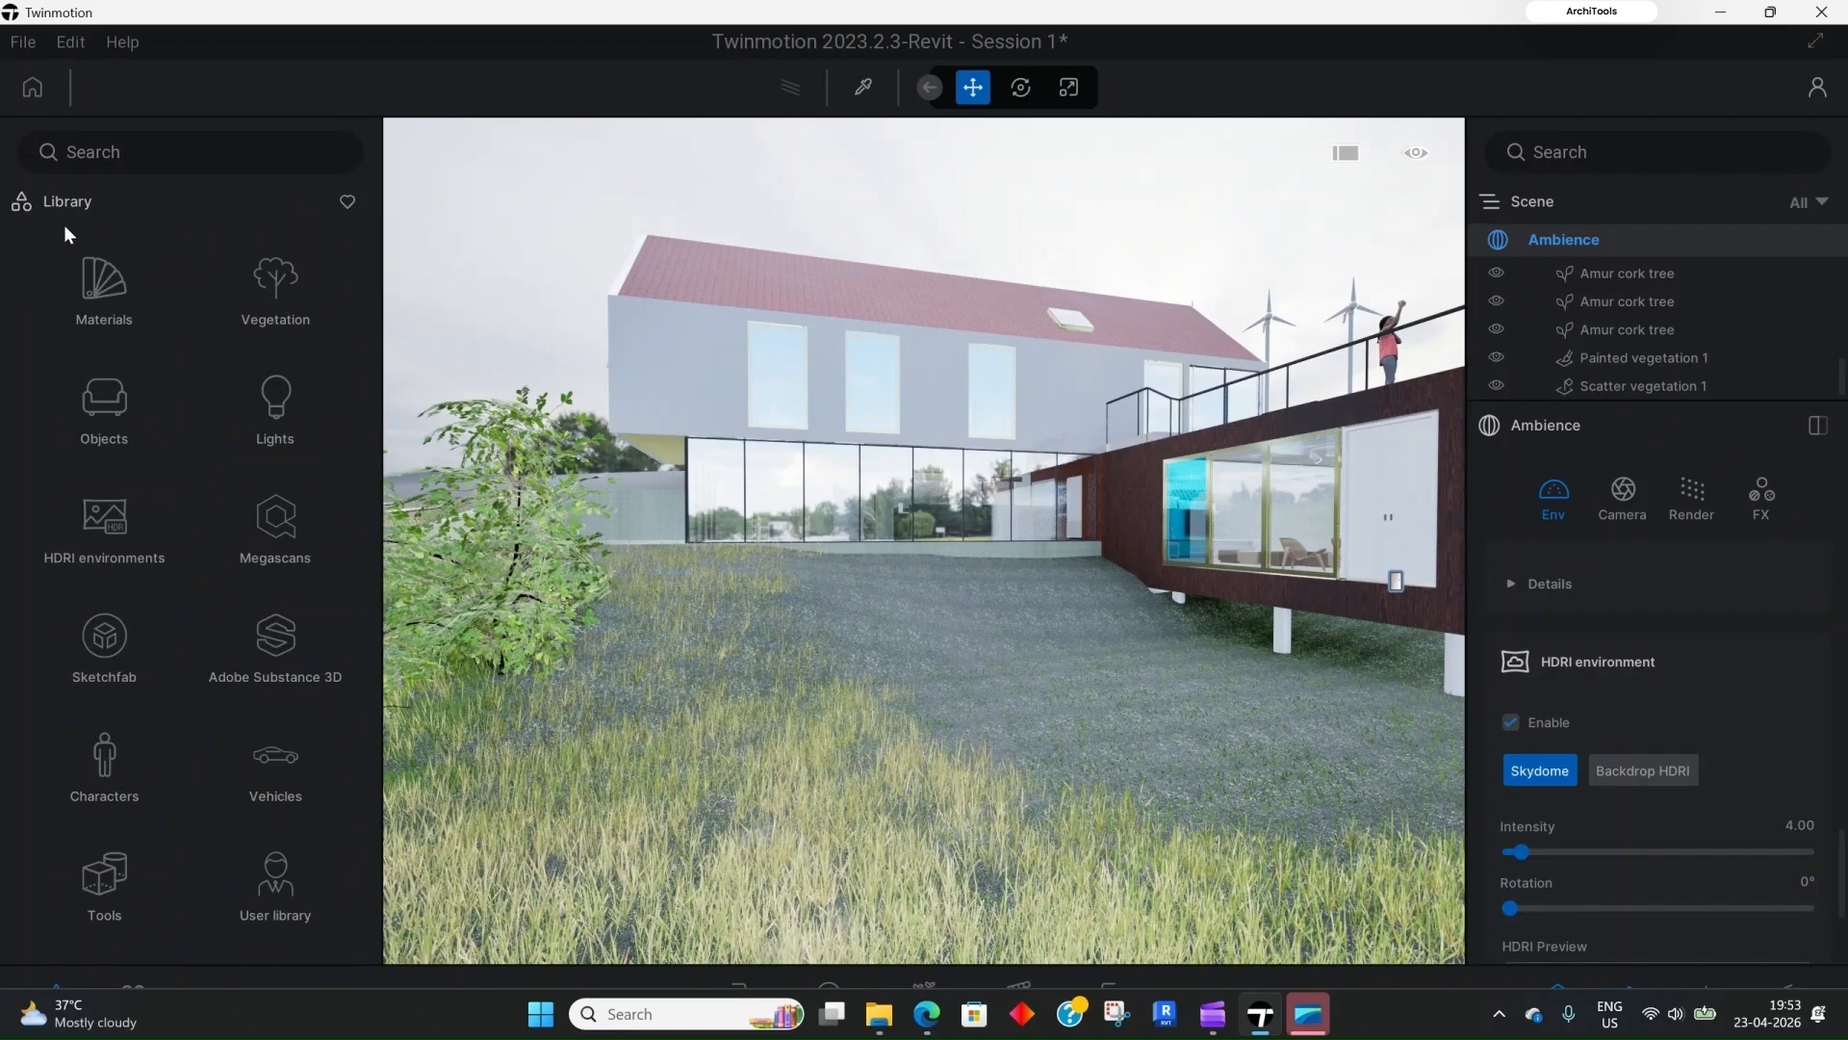
{"action": "left_click", "coordinate": [112, 515]}
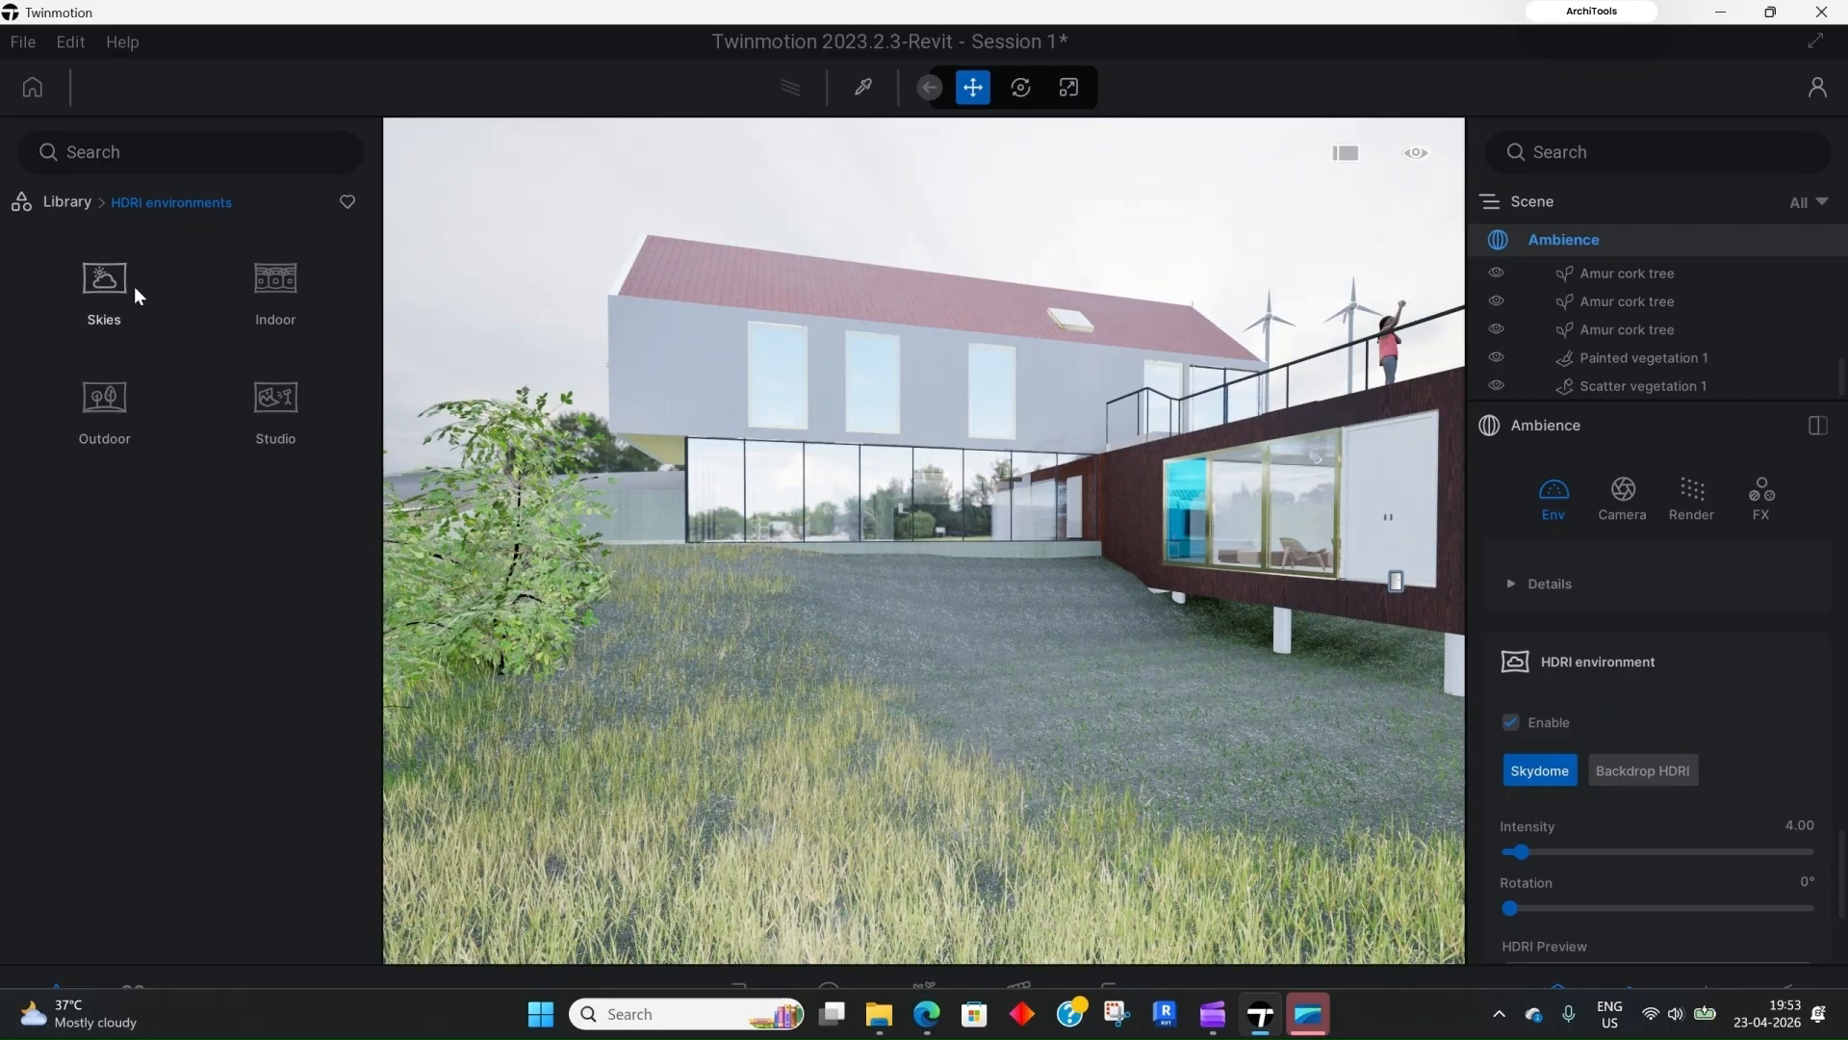
{"action": "left_click", "coordinate": [97, 293]}
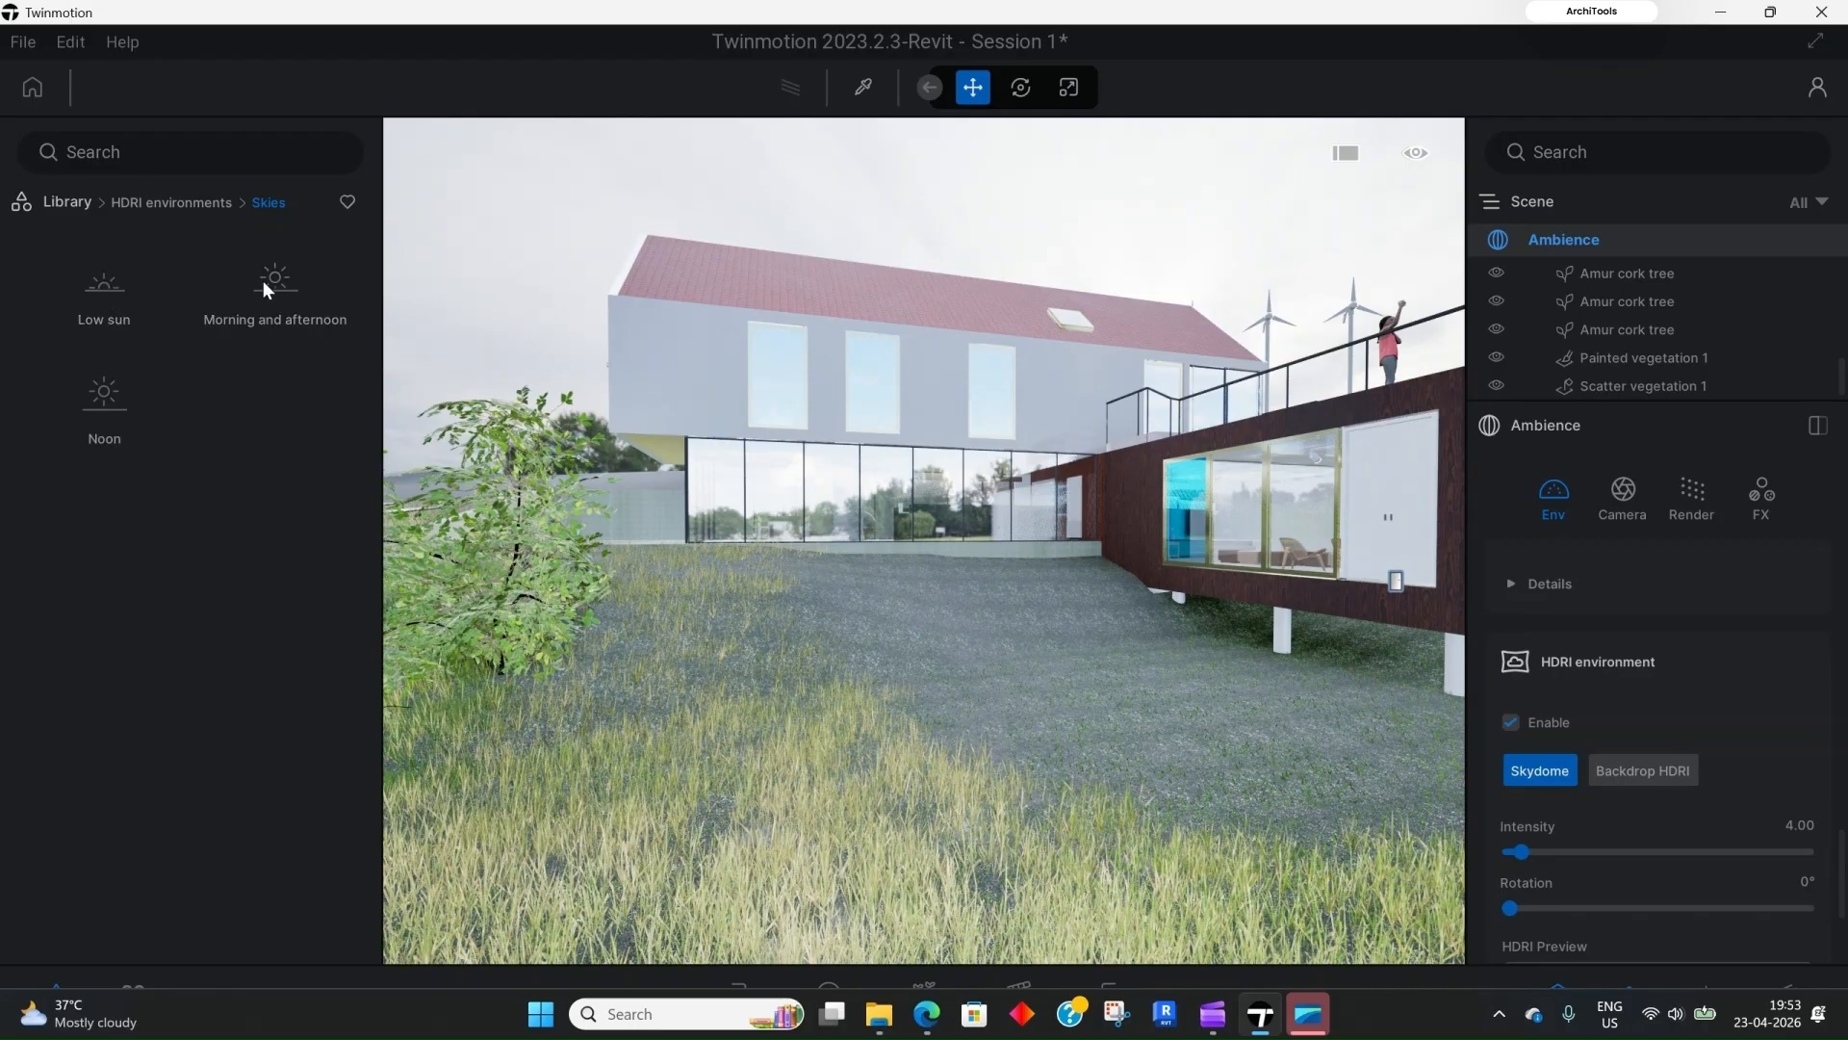
{"action": "left_click", "coordinate": [104, 325]}
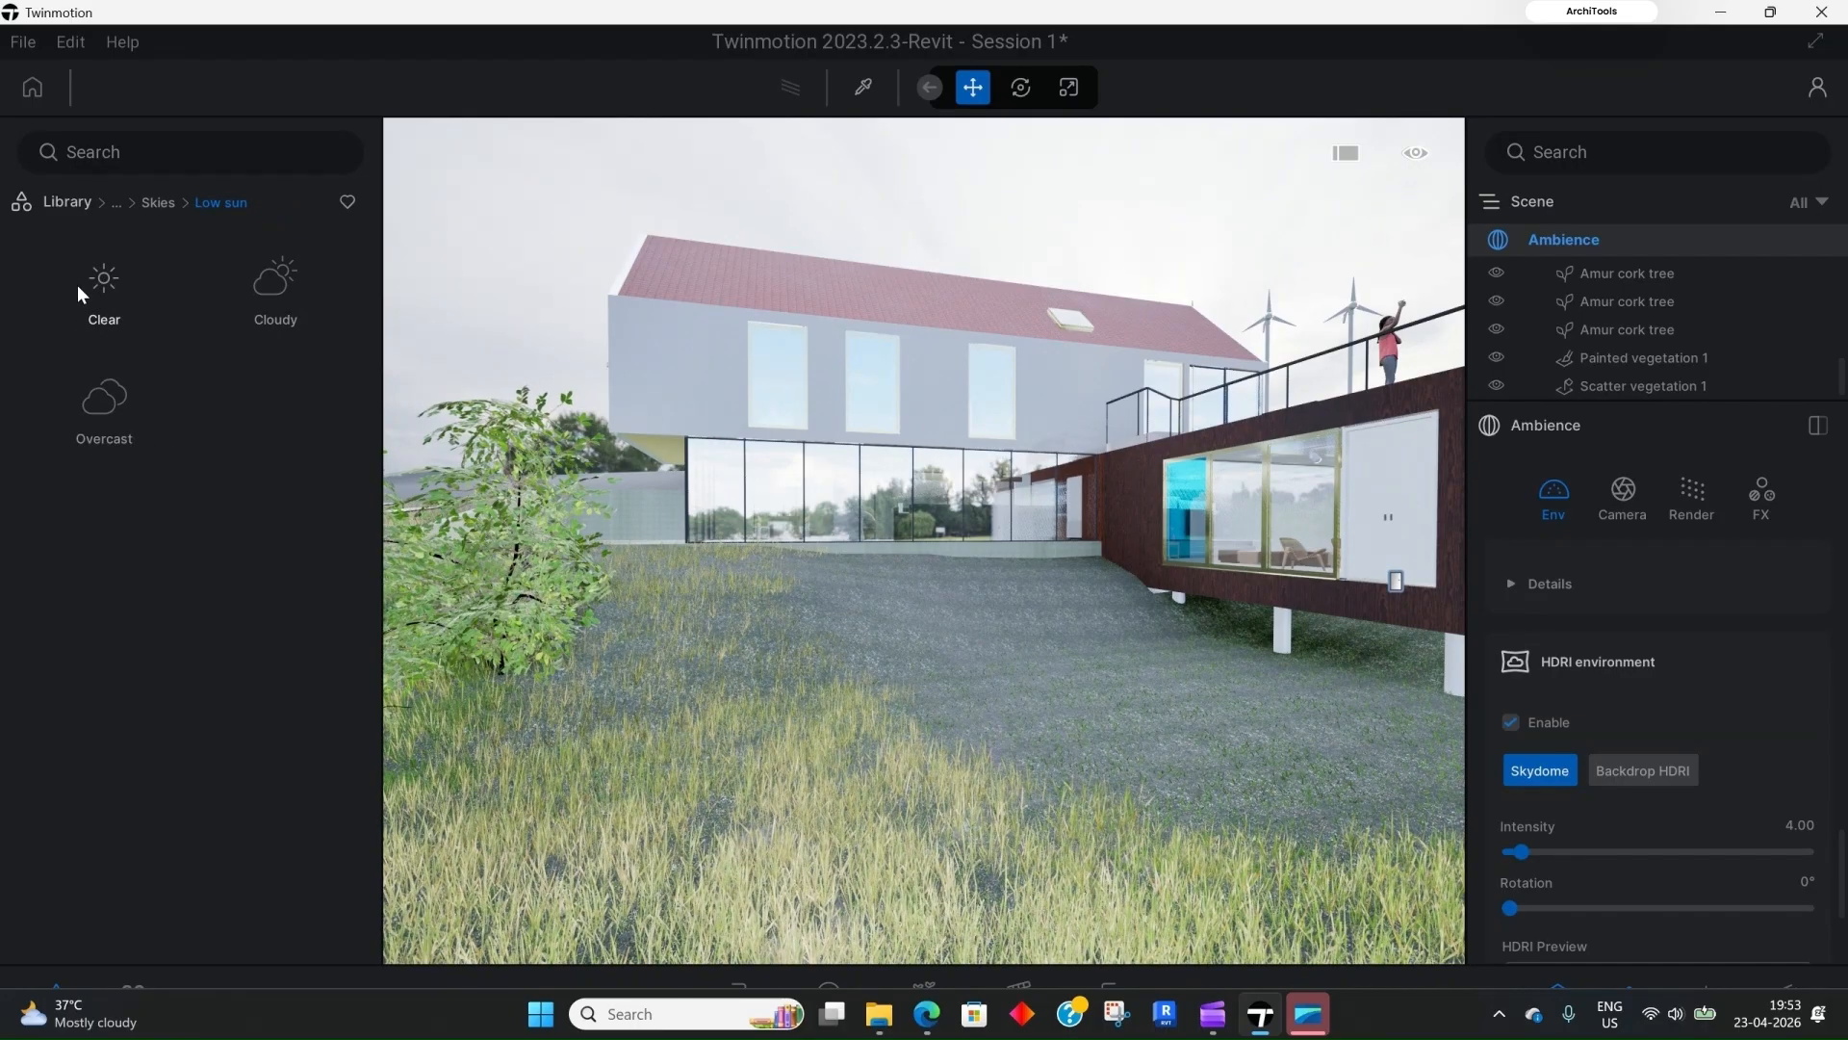
{"action": "left_click", "coordinate": [107, 319]}
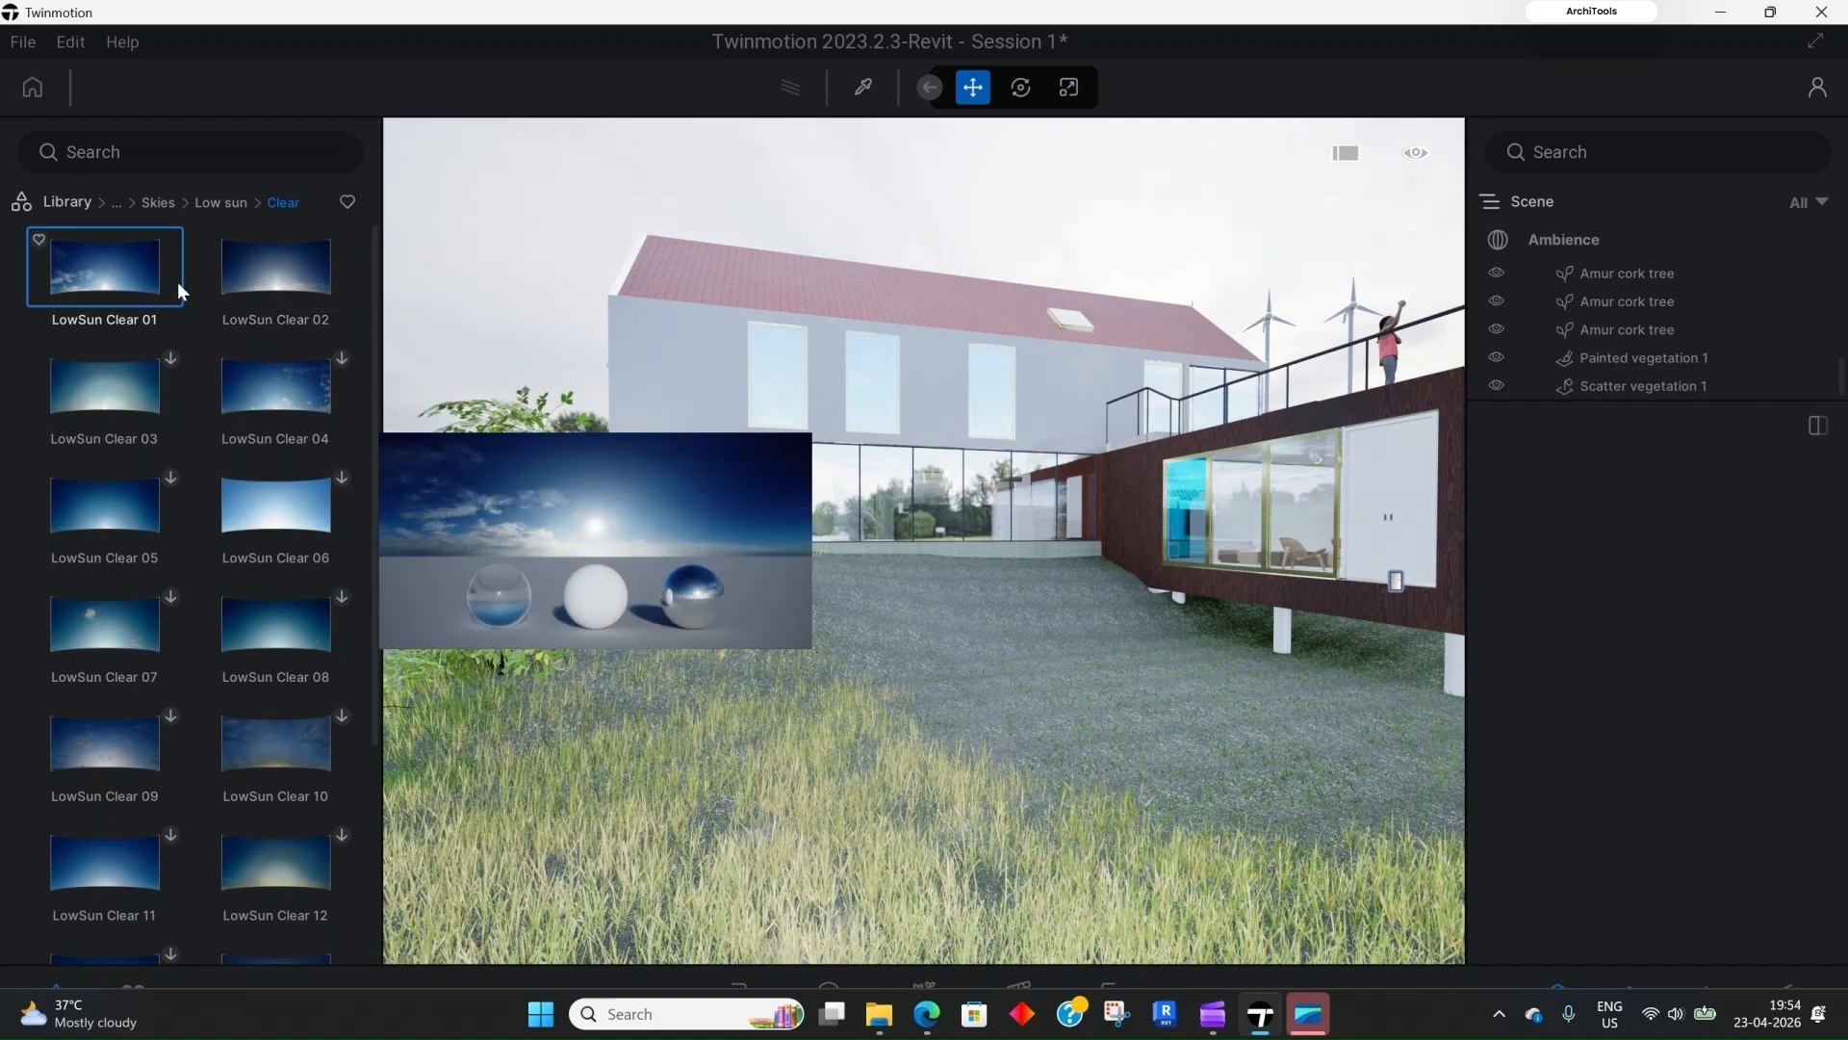
{"action": "left_click_drag", "start_coordinate": [217, 381], "coordinate": [587, 281]}
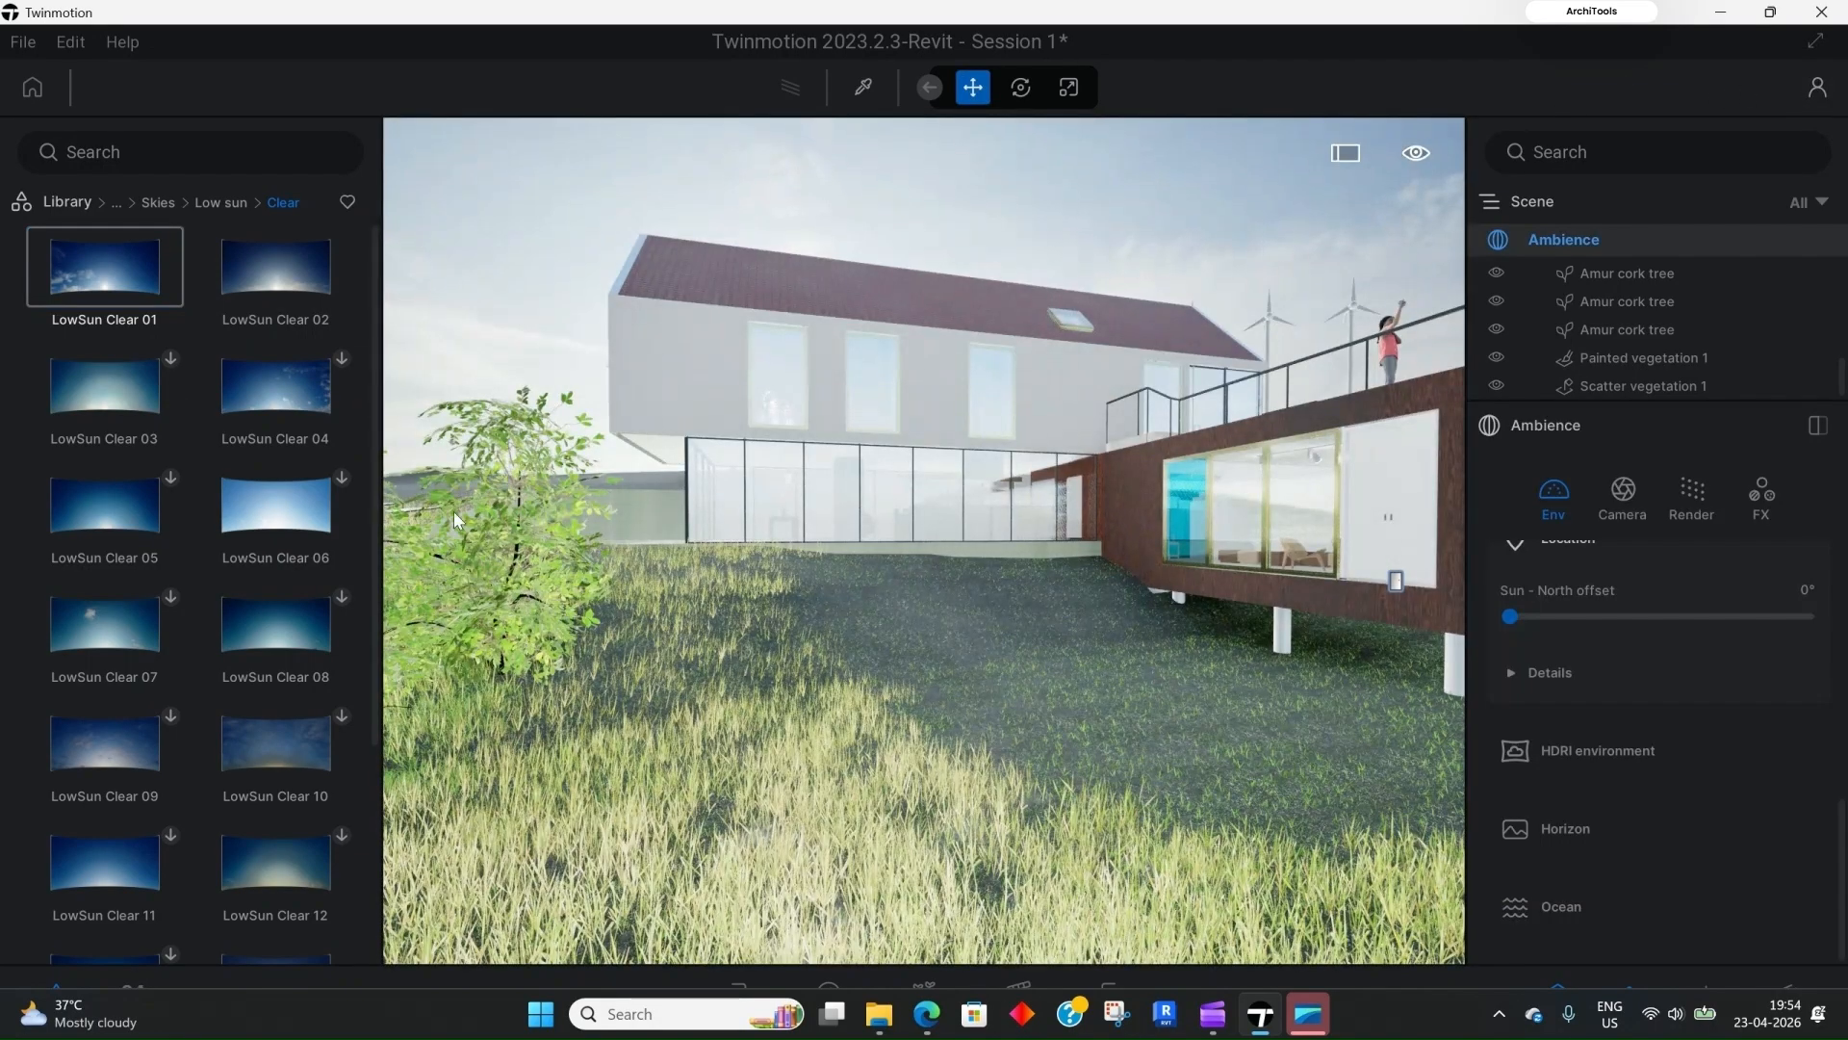
Step: Download the LowSun Clear 04 sky from the library
{"action": "mouse_move", "coordinate": [274, 422]}
{"action": "mouse_move", "coordinate": [324, 376]}
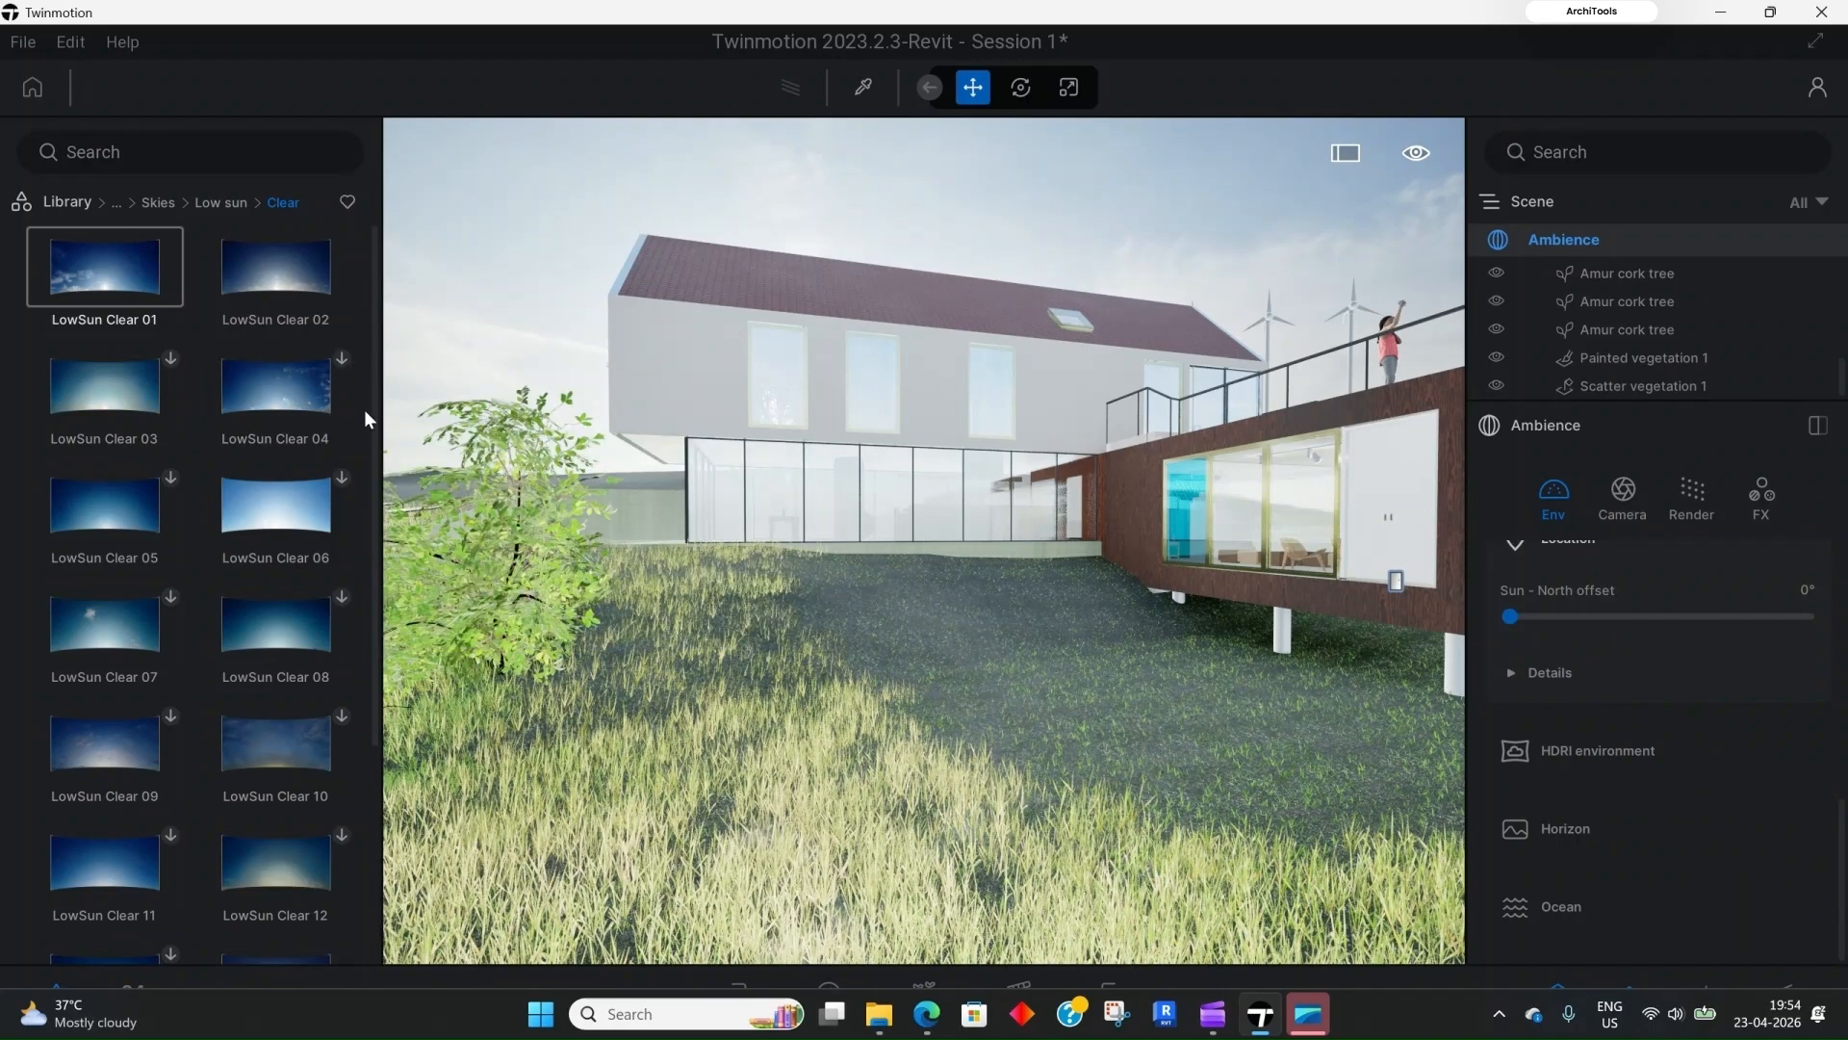
{"action": "left_click", "coordinate": [341, 358]}
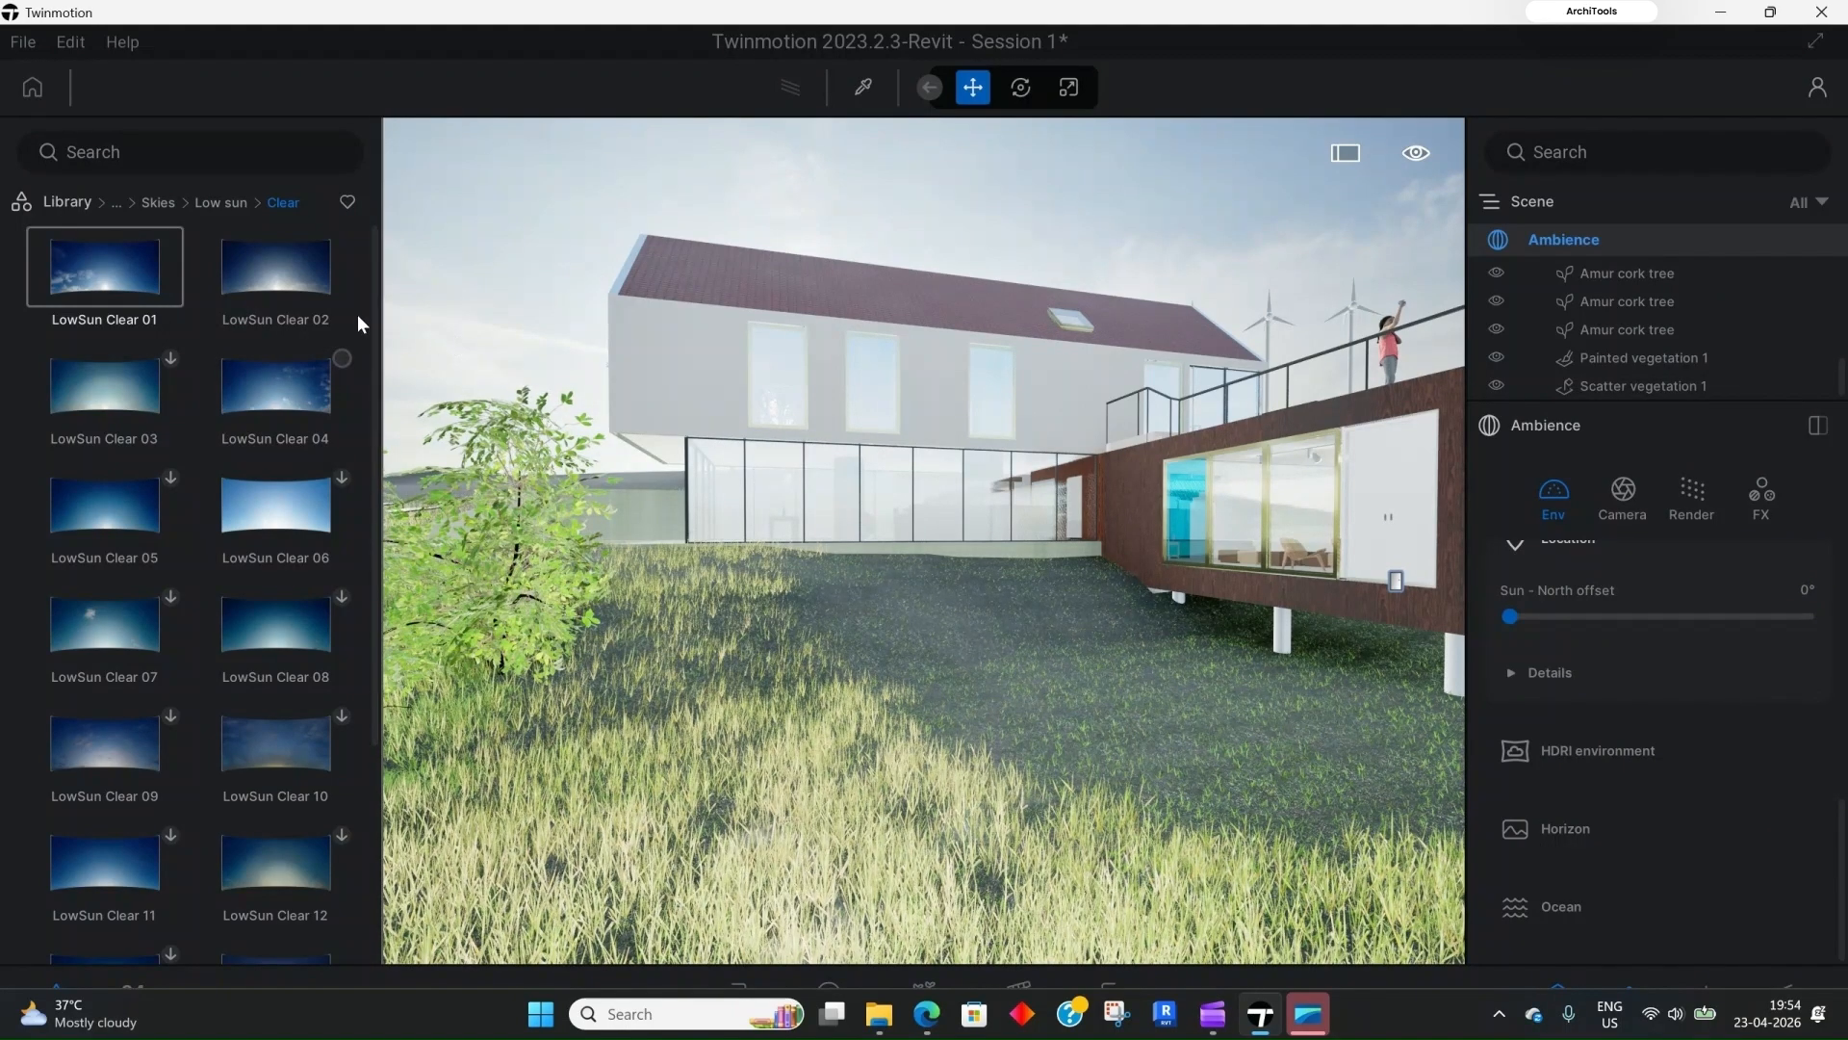
Step: Rotate the sun's north offset to about 195°
{"action": "scroll", "coordinate": [1617, 664], "scroll_direction": "up", "scroll_amount": 5}
{"action": "scroll", "coordinate": [1614, 662], "scroll_direction": "down", "scroll_amount": 5}
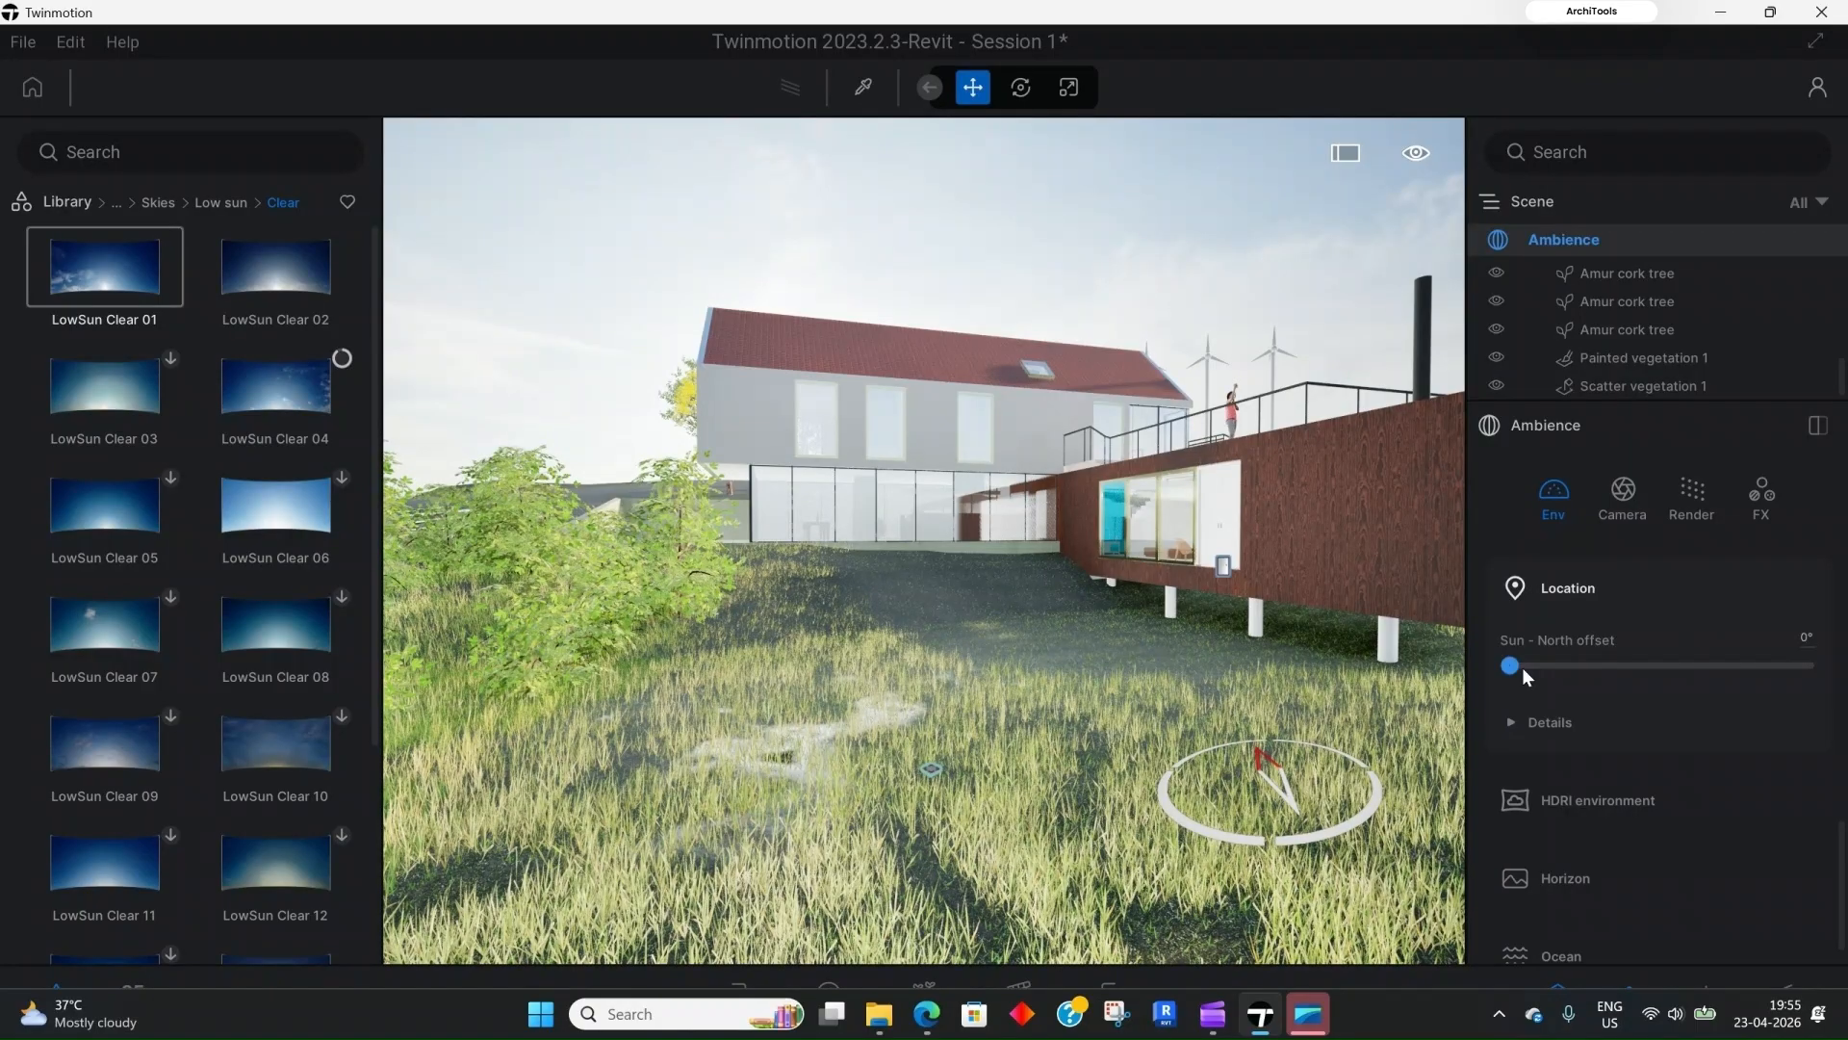
{"action": "left_click_drag", "start_coordinate": [1519, 667], "coordinate": [1675, 697]}
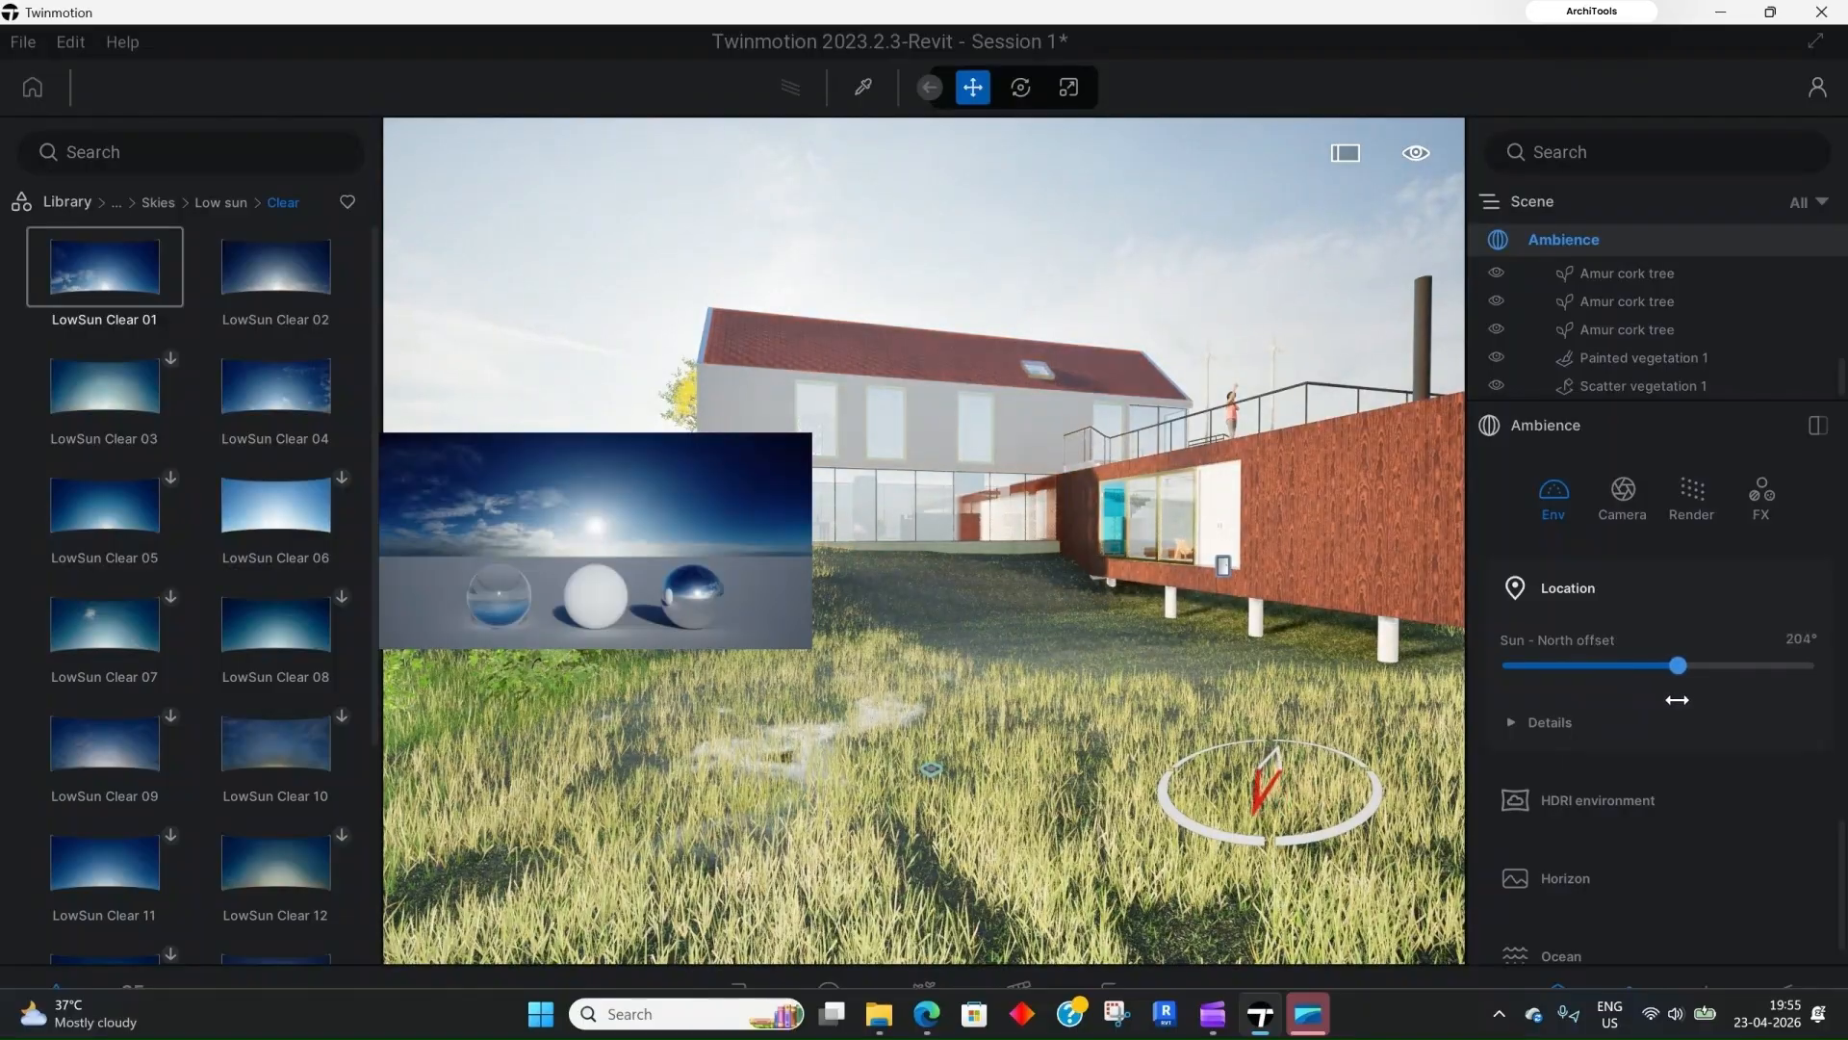
Step: Expand the location details, move the month slightly earlier than July, and open the map's location field for editing
{"action": "left_click", "coordinate": [1540, 723]}
{"action": "scroll", "coordinate": [1553, 714], "scroll_direction": "down", "scroll_amount": 1}
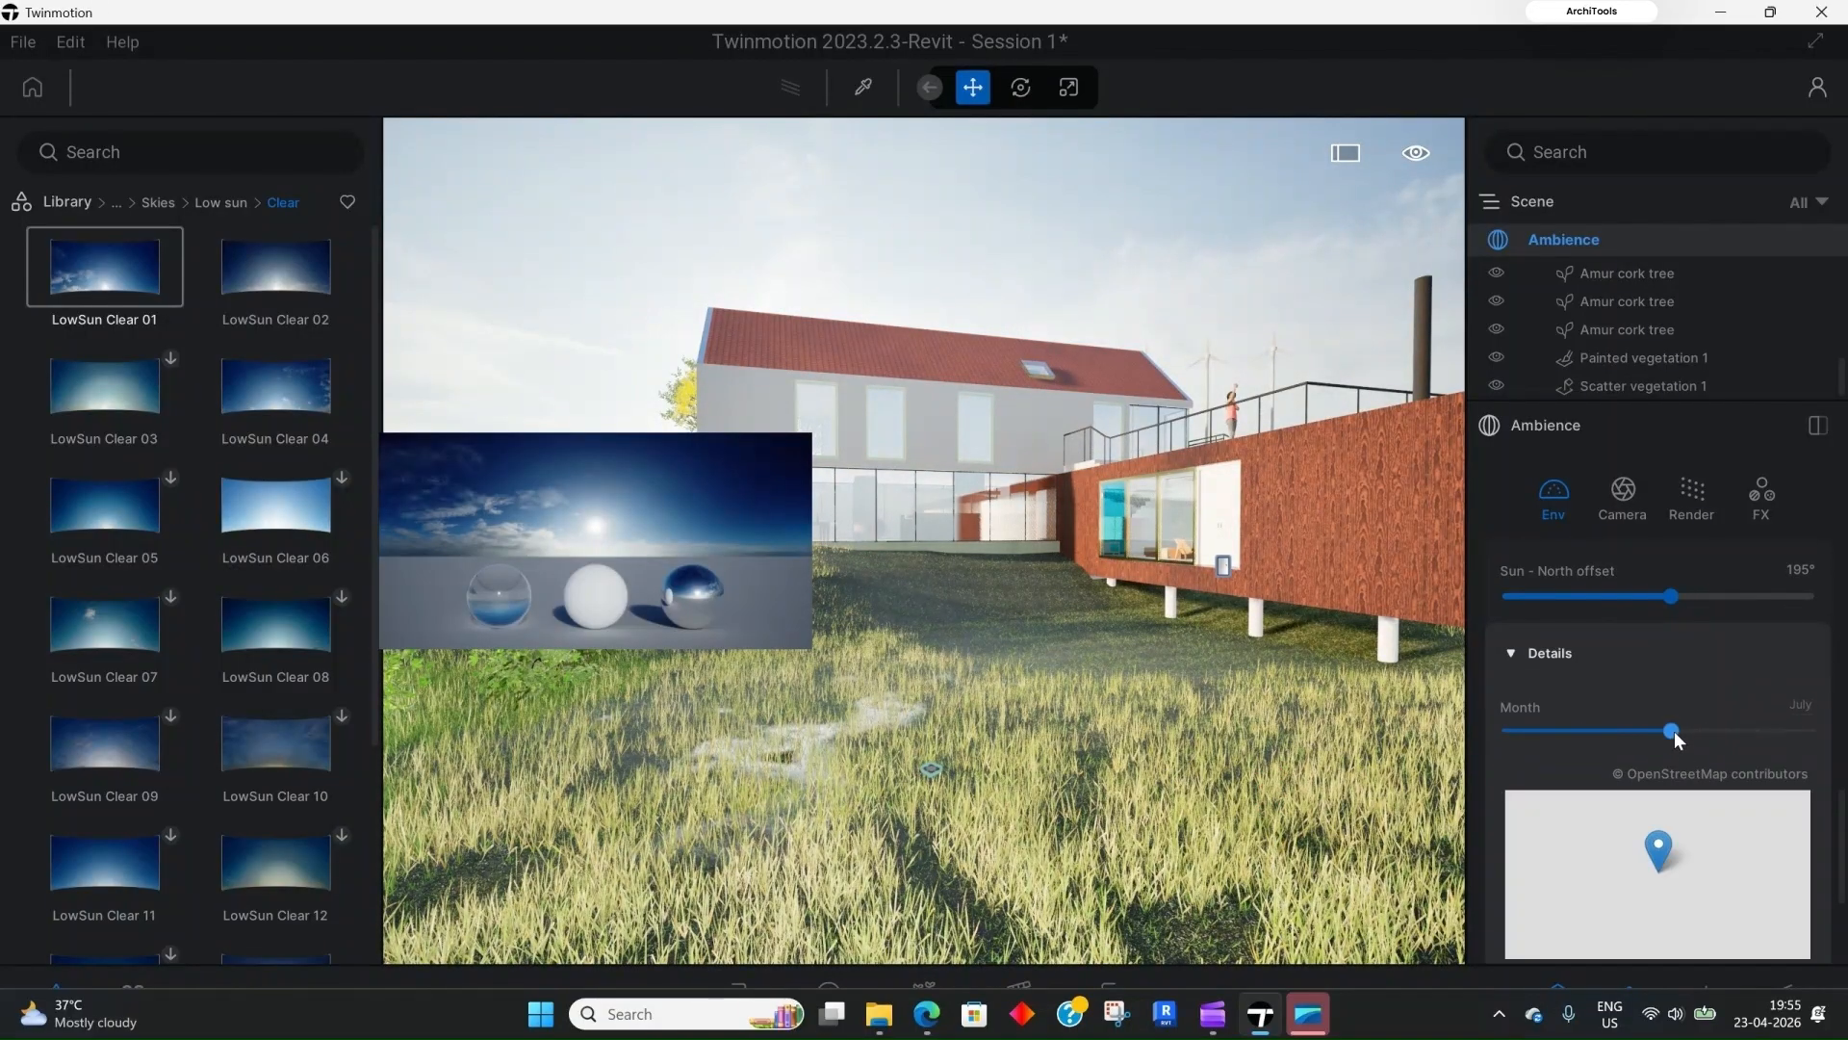
{"action": "mouse_move", "coordinate": [1664, 730]}
{"action": "left_mouse_down"}
{"action": "mouse_move", "coordinate": [1600, 732]}
{"action": "mouse_move", "coordinate": [1637, 732]}
{"action": "left_mouse_up"}
{"action": "scroll", "coordinate": [1641, 760], "scroll_direction": "down", "scroll_amount": 4}
{"action": "left_click", "coordinate": [1600, 776]}
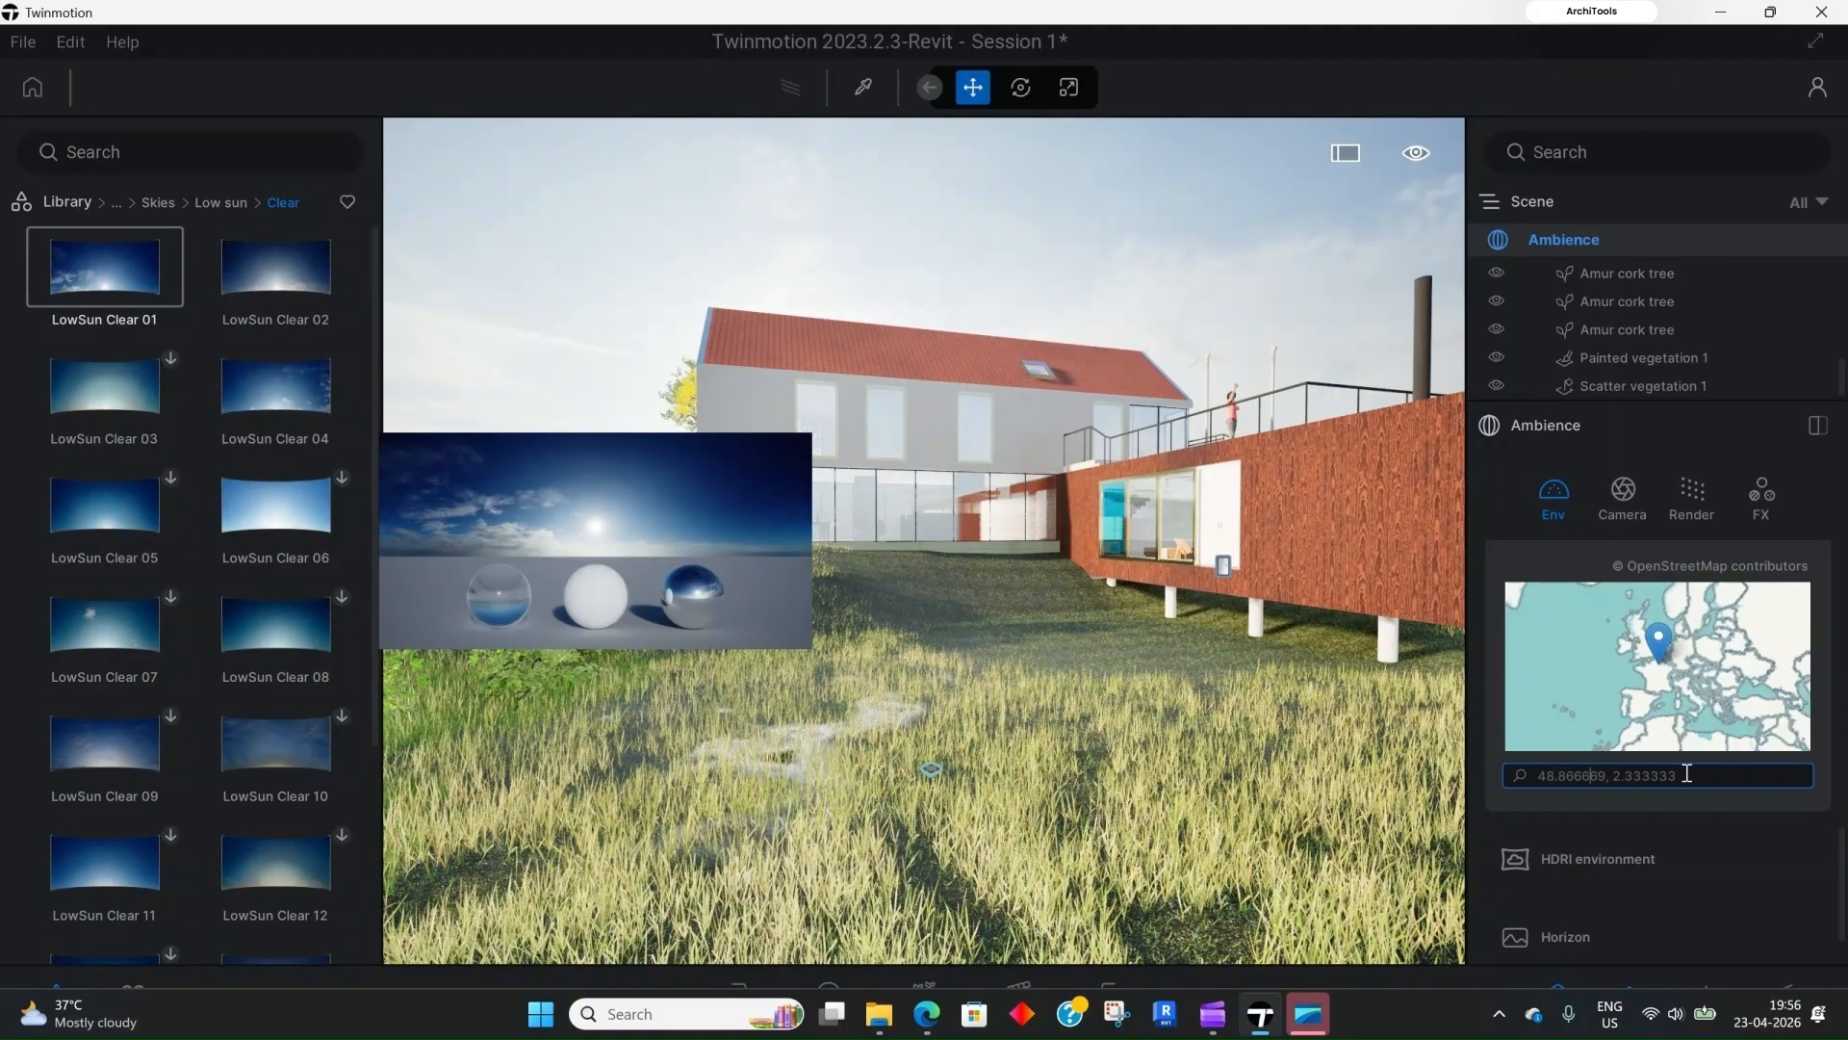
{"action": "scroll", "coordinate": [1655, 773], "scroll_direction": "down", "scroll_amount": 2}
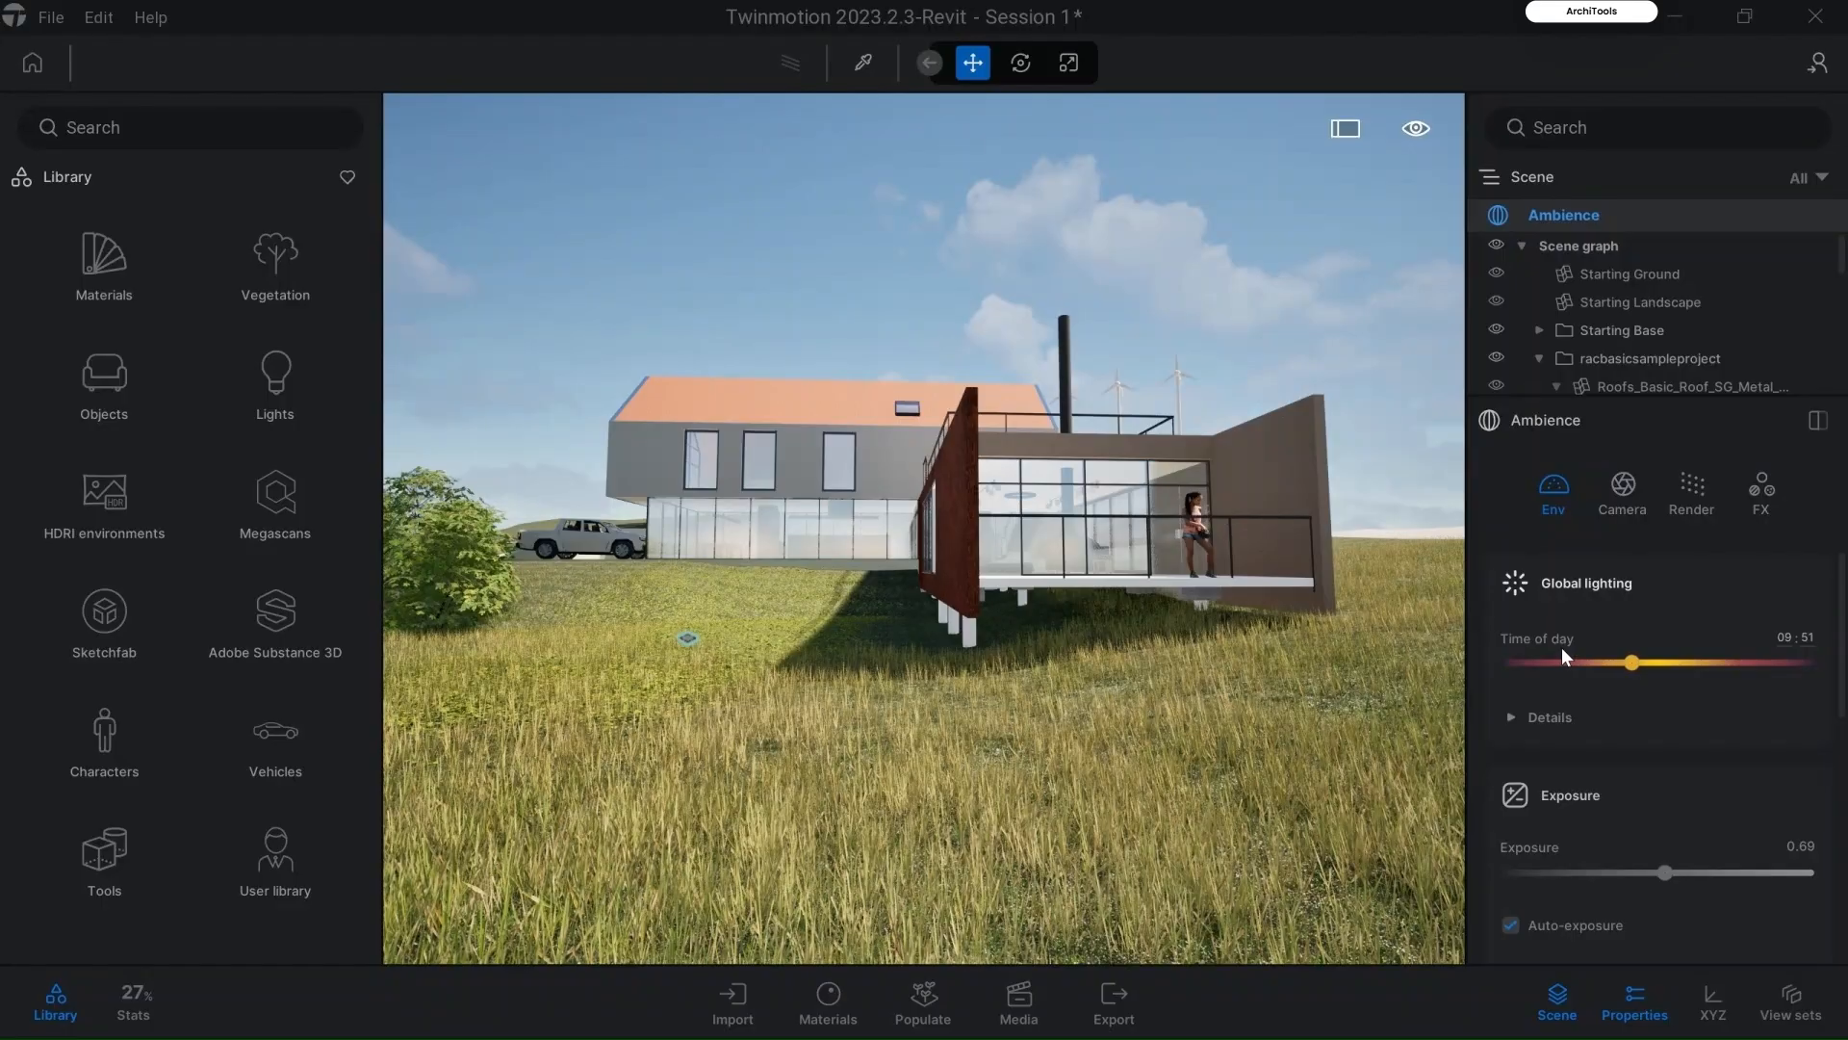
Step: Expand the HDRI environment settings for the daytime house scene and enable the HDRI skydome
{"action": "scroll", "coordinate": [1574, 649], "scroll_direction": "down", "scroll_amount": 5}
{"action": "scroll", "coordinate": [1603, 703], "scroll_direction": "down", "scroll_amount": 3}
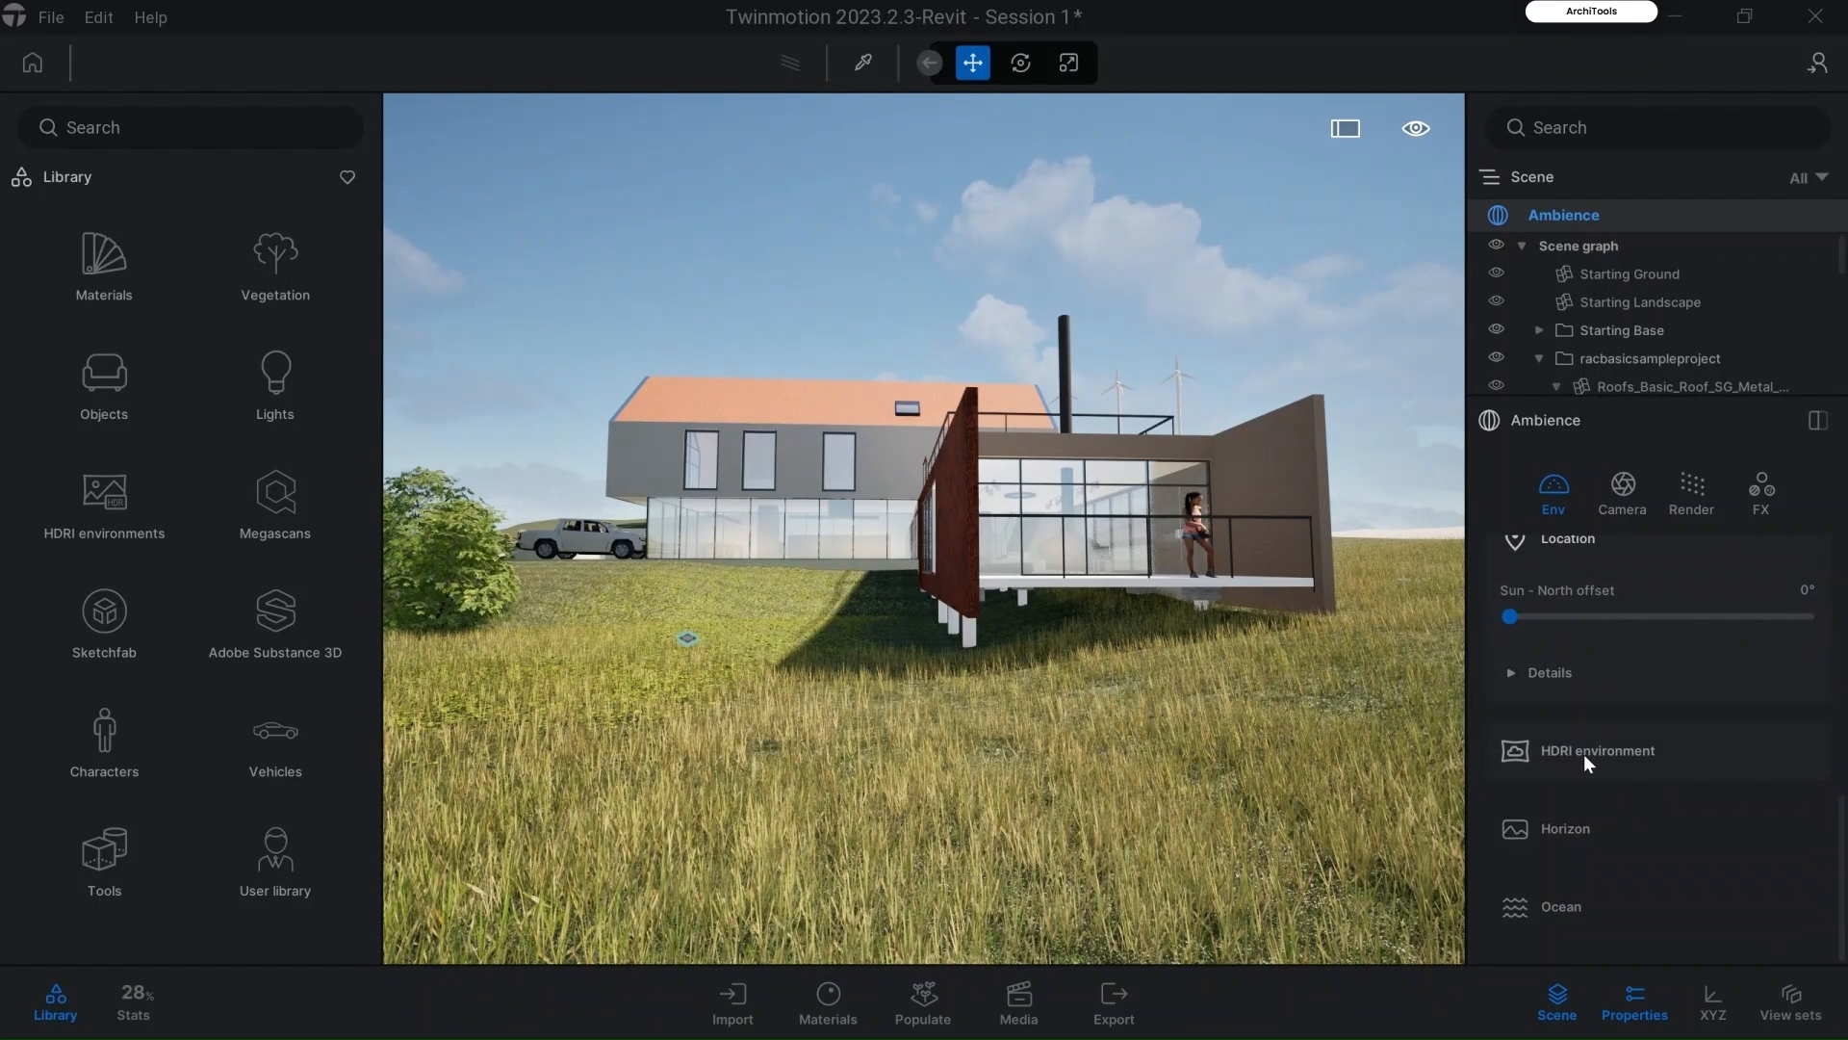
{"action": "left_click", "coordinate": [1584, 756]}
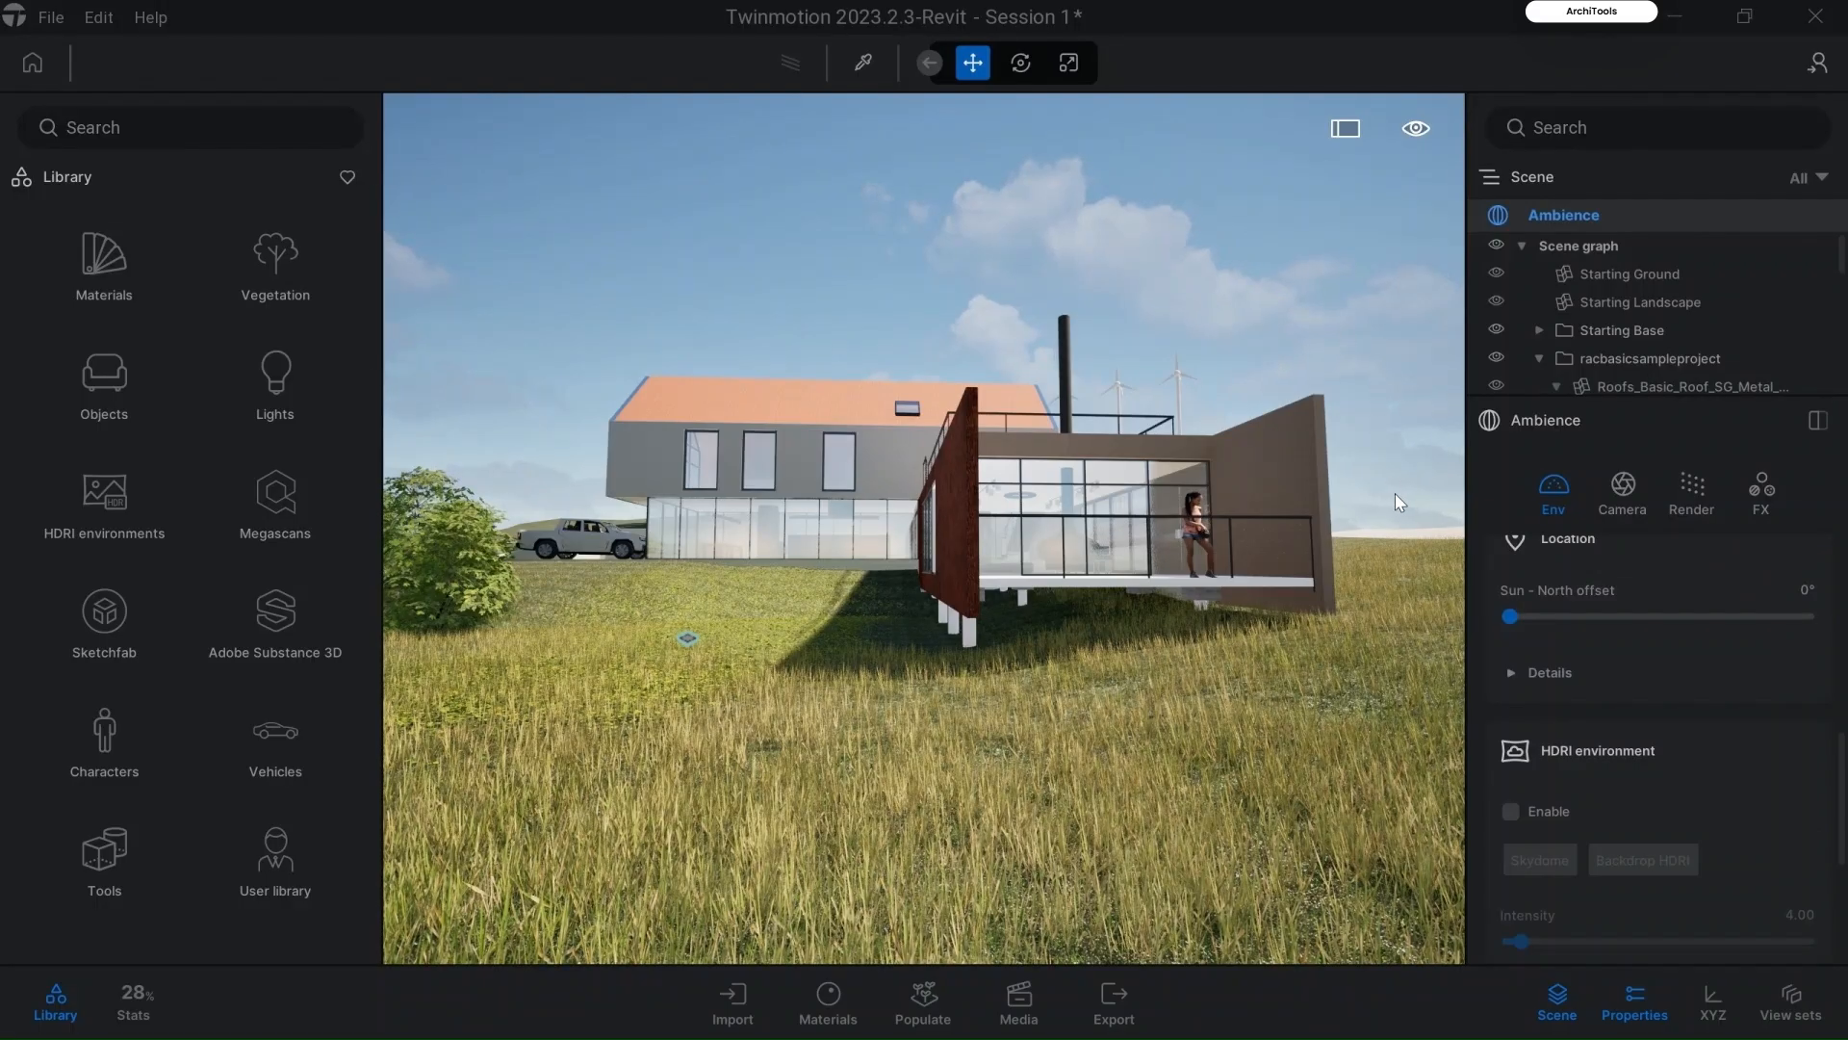
{"action": "scroll", "coordinate": [1636, 616], "scroll_direction": "up", "scroll_amount": 5}
{"action": "scroll", "coordinate": [1623, 651], "scroll_direction": "up", "scroll_amount": 1}
{"action": "scroll", "coordinate": [1623, 739], "scroll_direction": "down", "scroll_amount": 10}
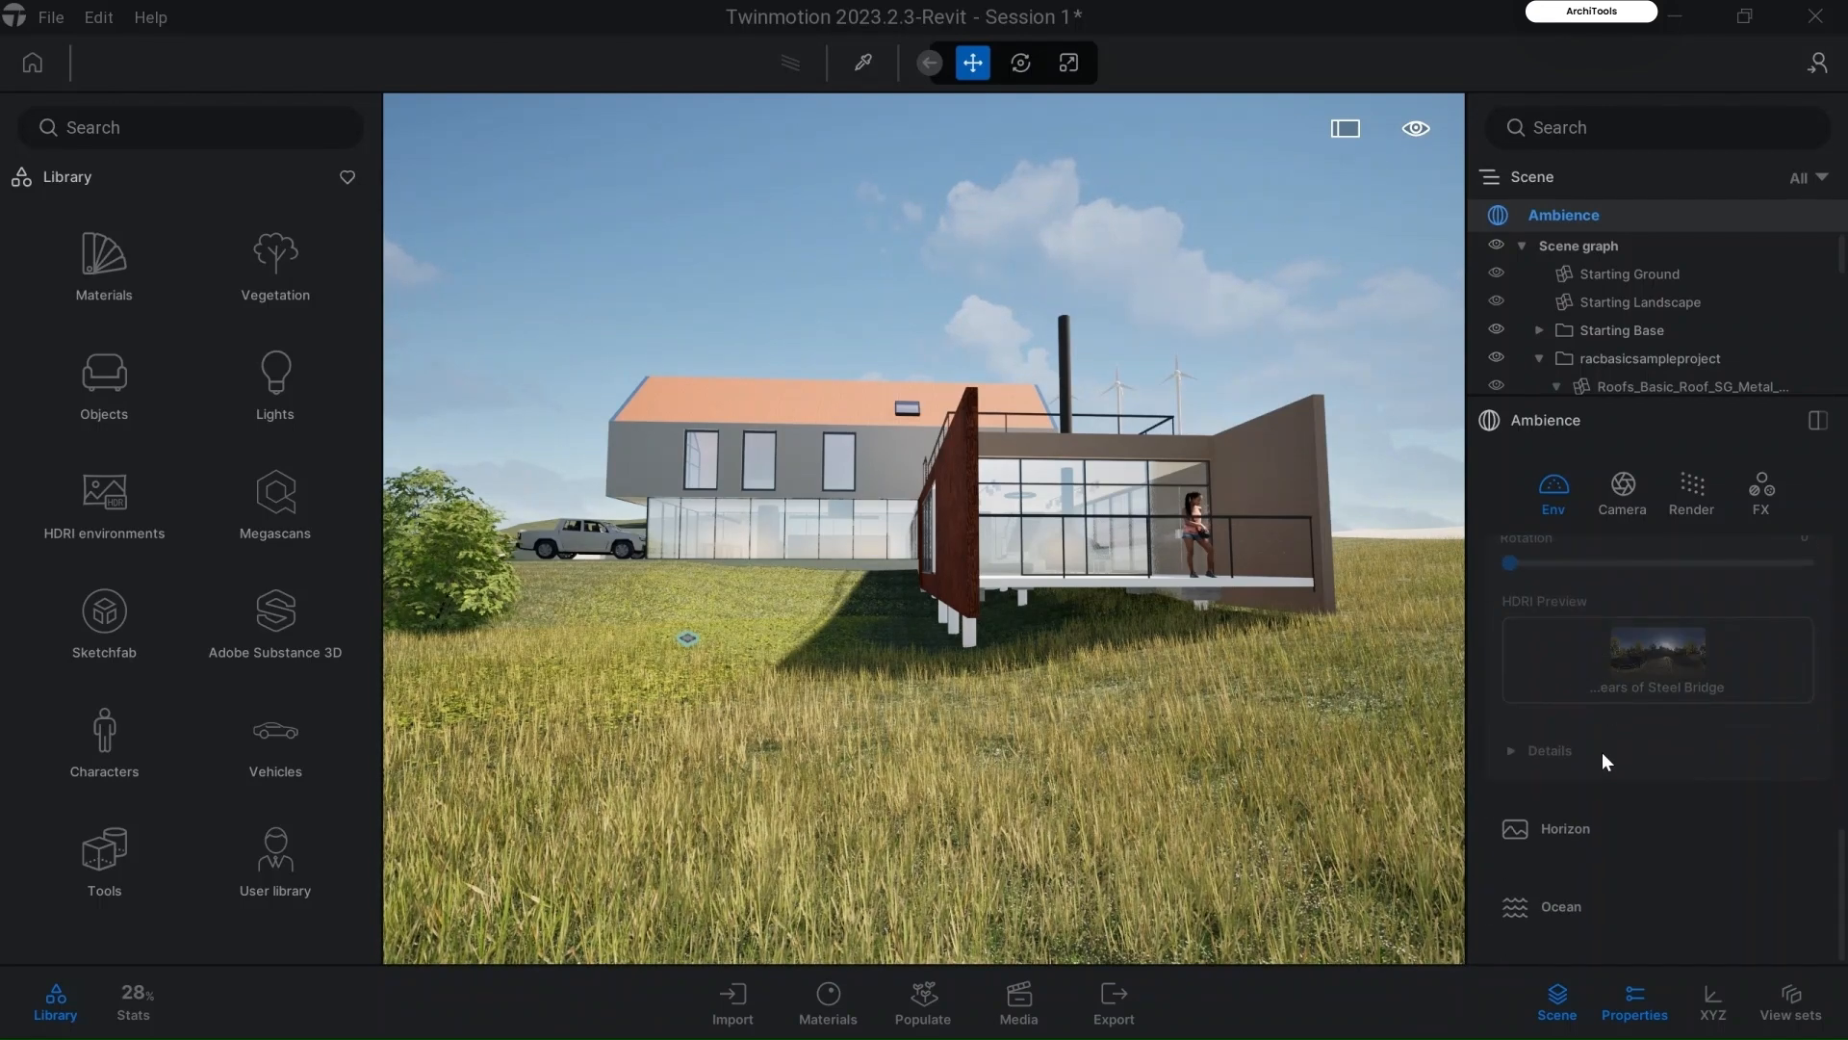
{"action": "scroll", "coordinate": [1558, 753], "scroll_direction": "up", "scroll_amount": 4}
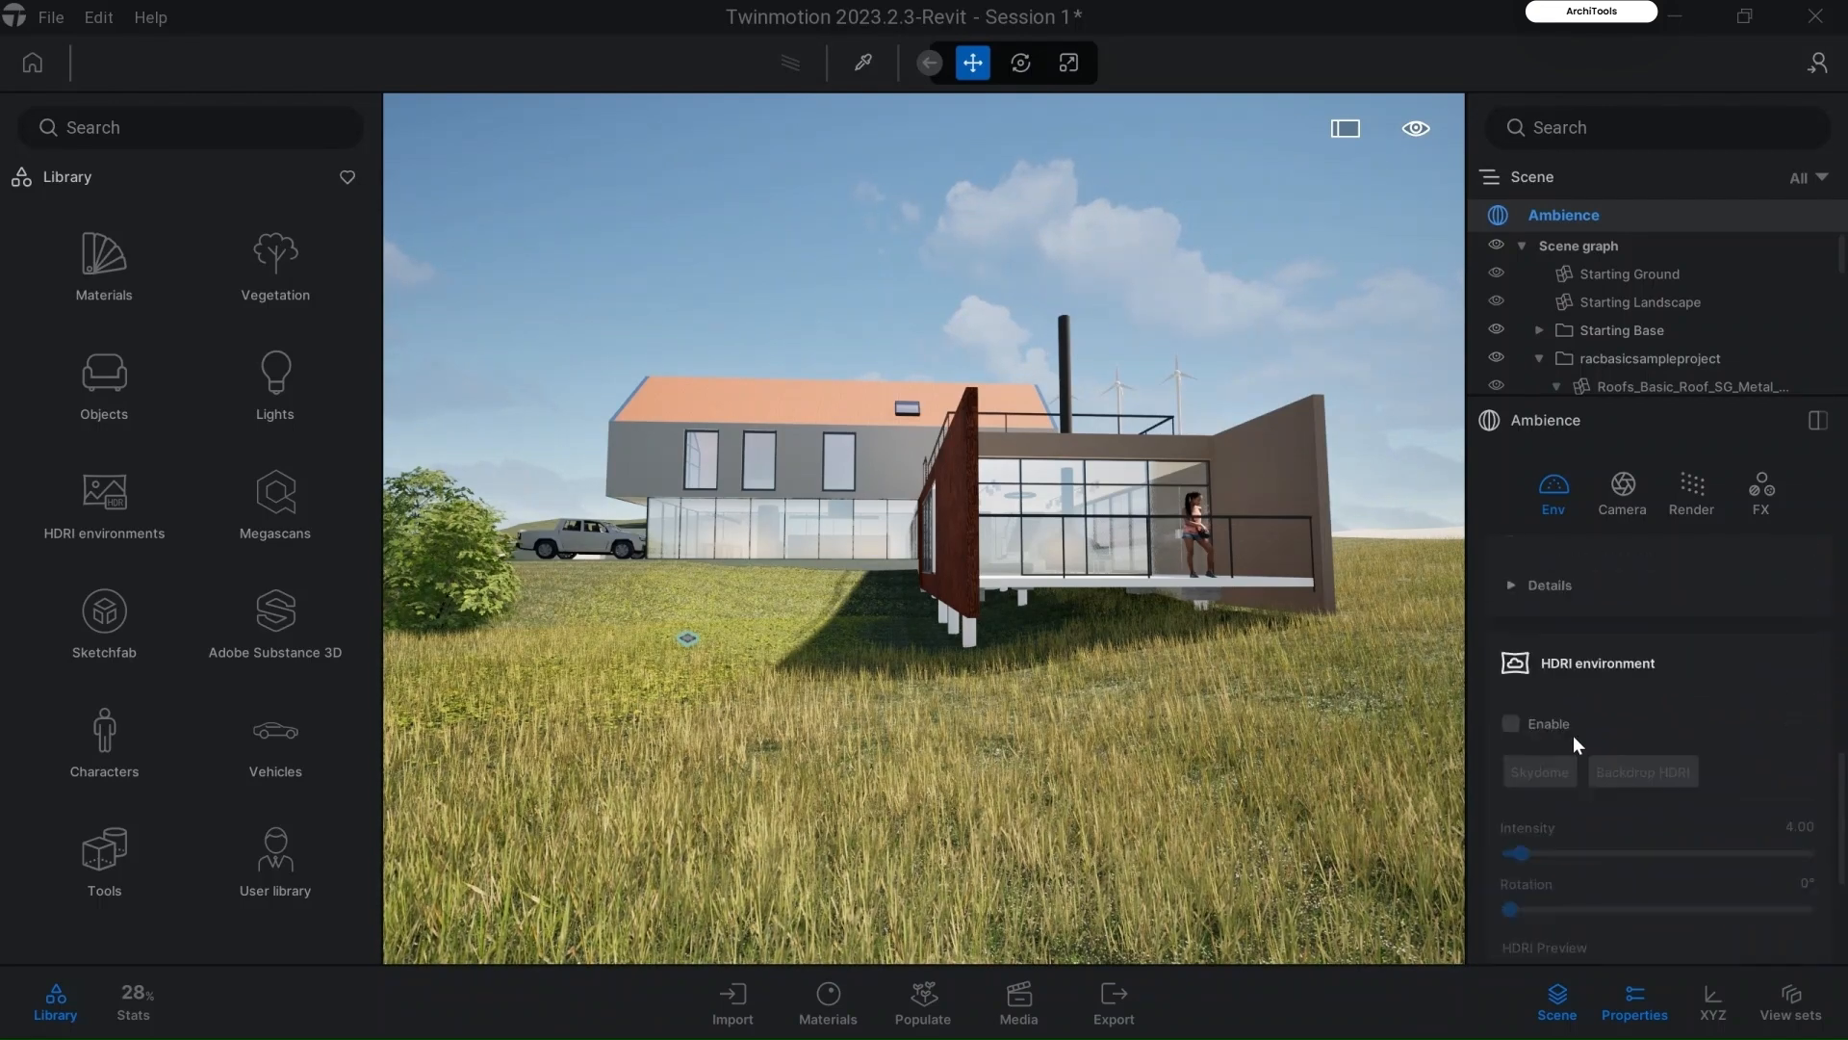
{"action": "left_click", "coordinate": [1511, 723]}
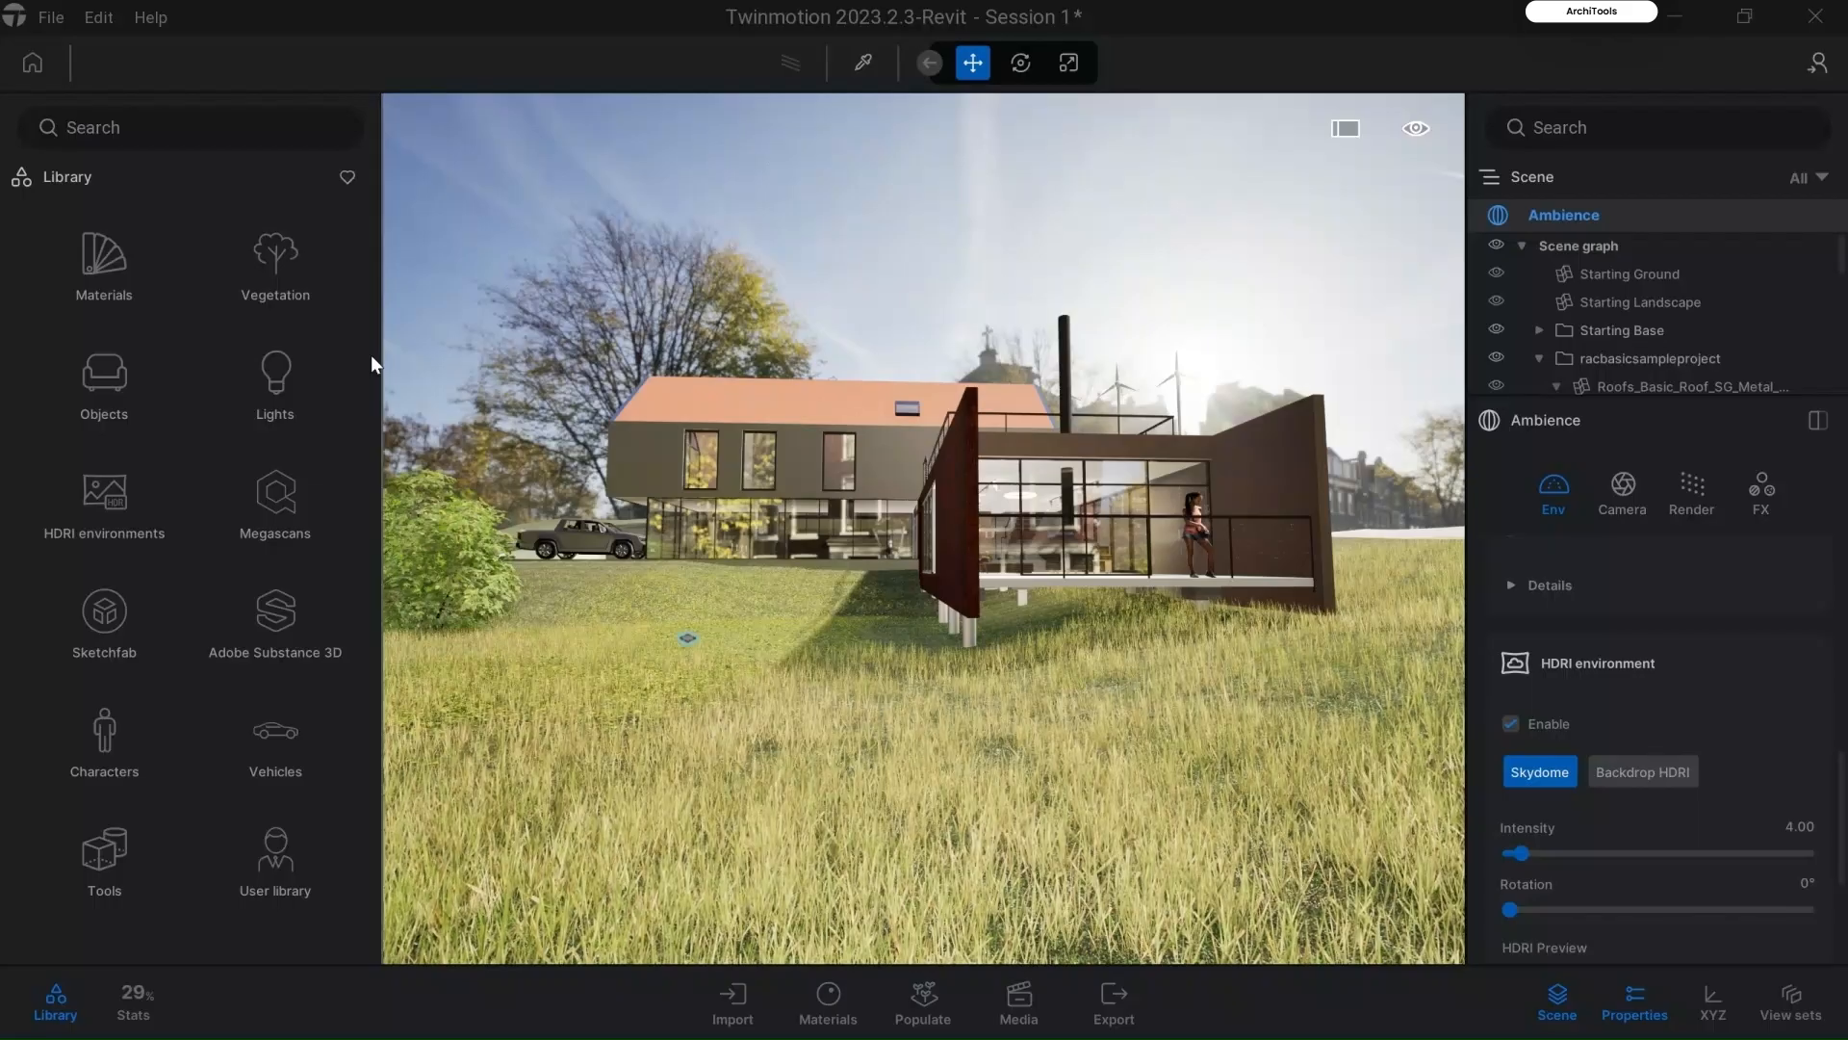
Step: Apply the MoAf Cloudy 02 HDRI from the morning and afternoon skies and dismiss the sign-in message
{"action": "left_click", "coordinate": [101, 501]}
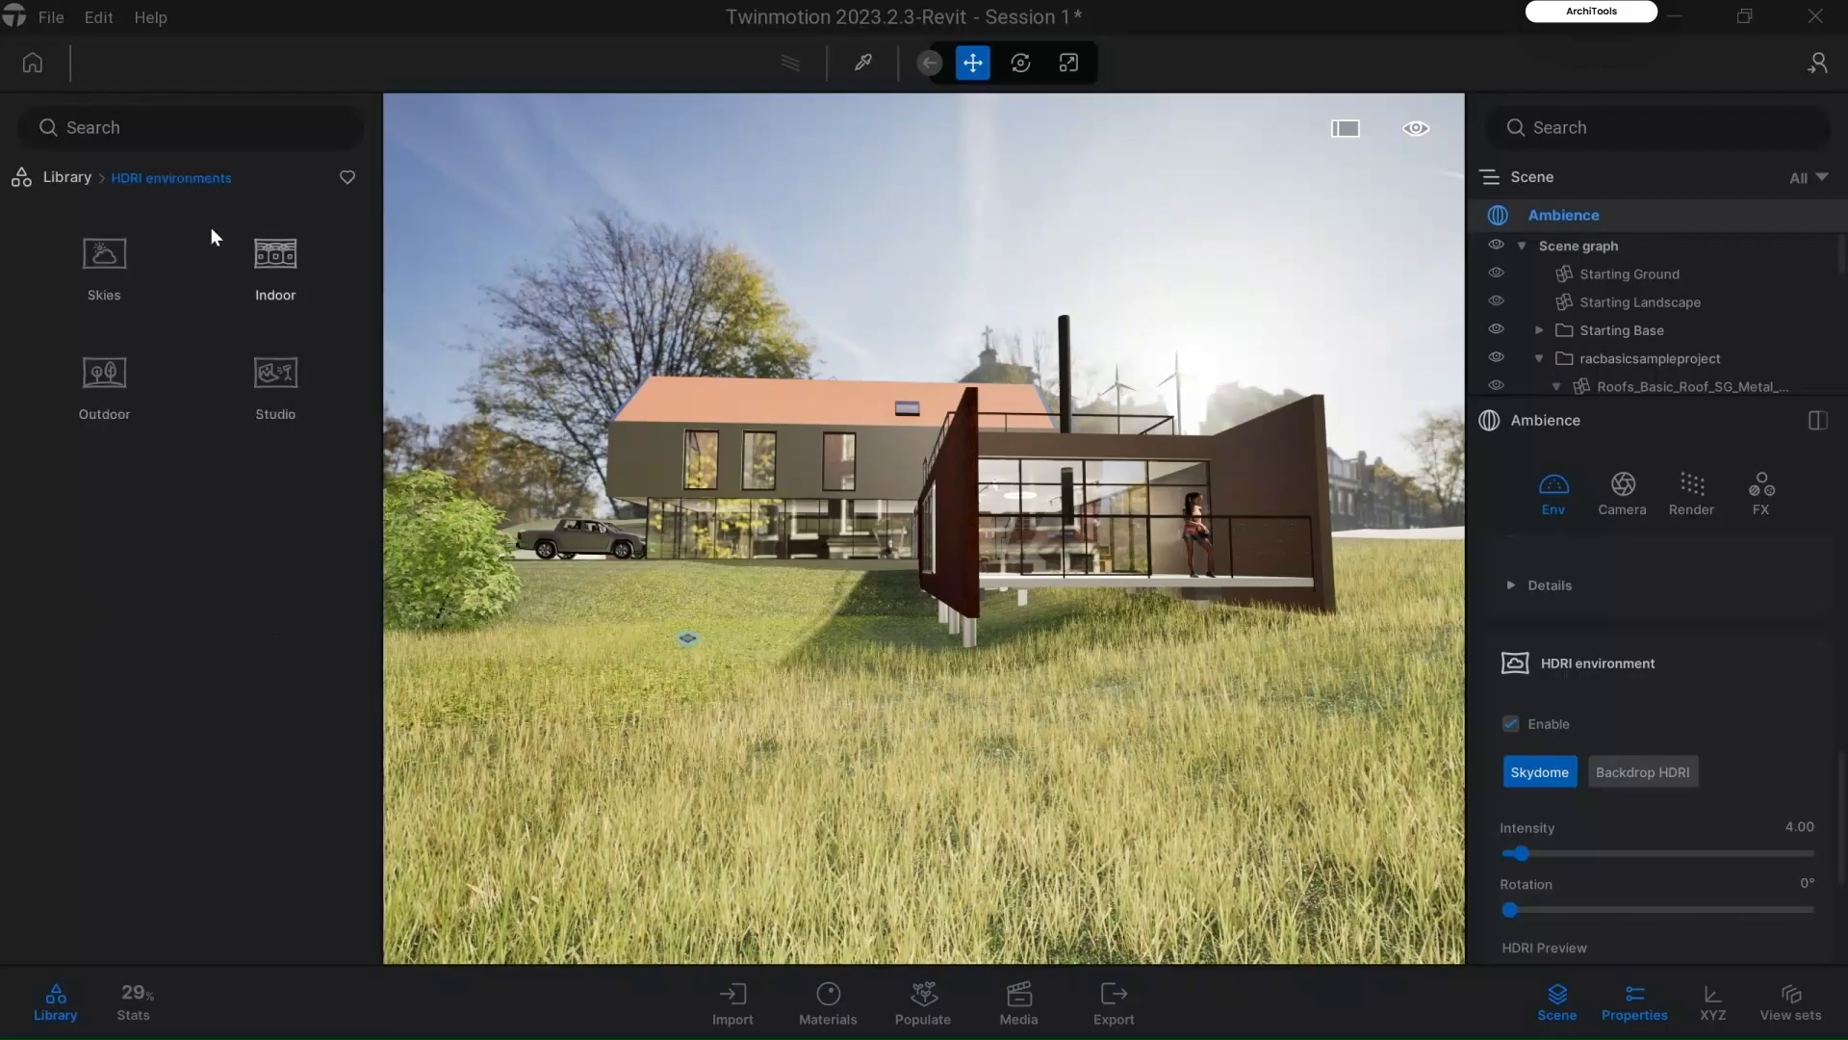
{"action": "left_click", "coordinate": [107, 254]}
{"action": "left_click", "coordinate": [279, 268]}
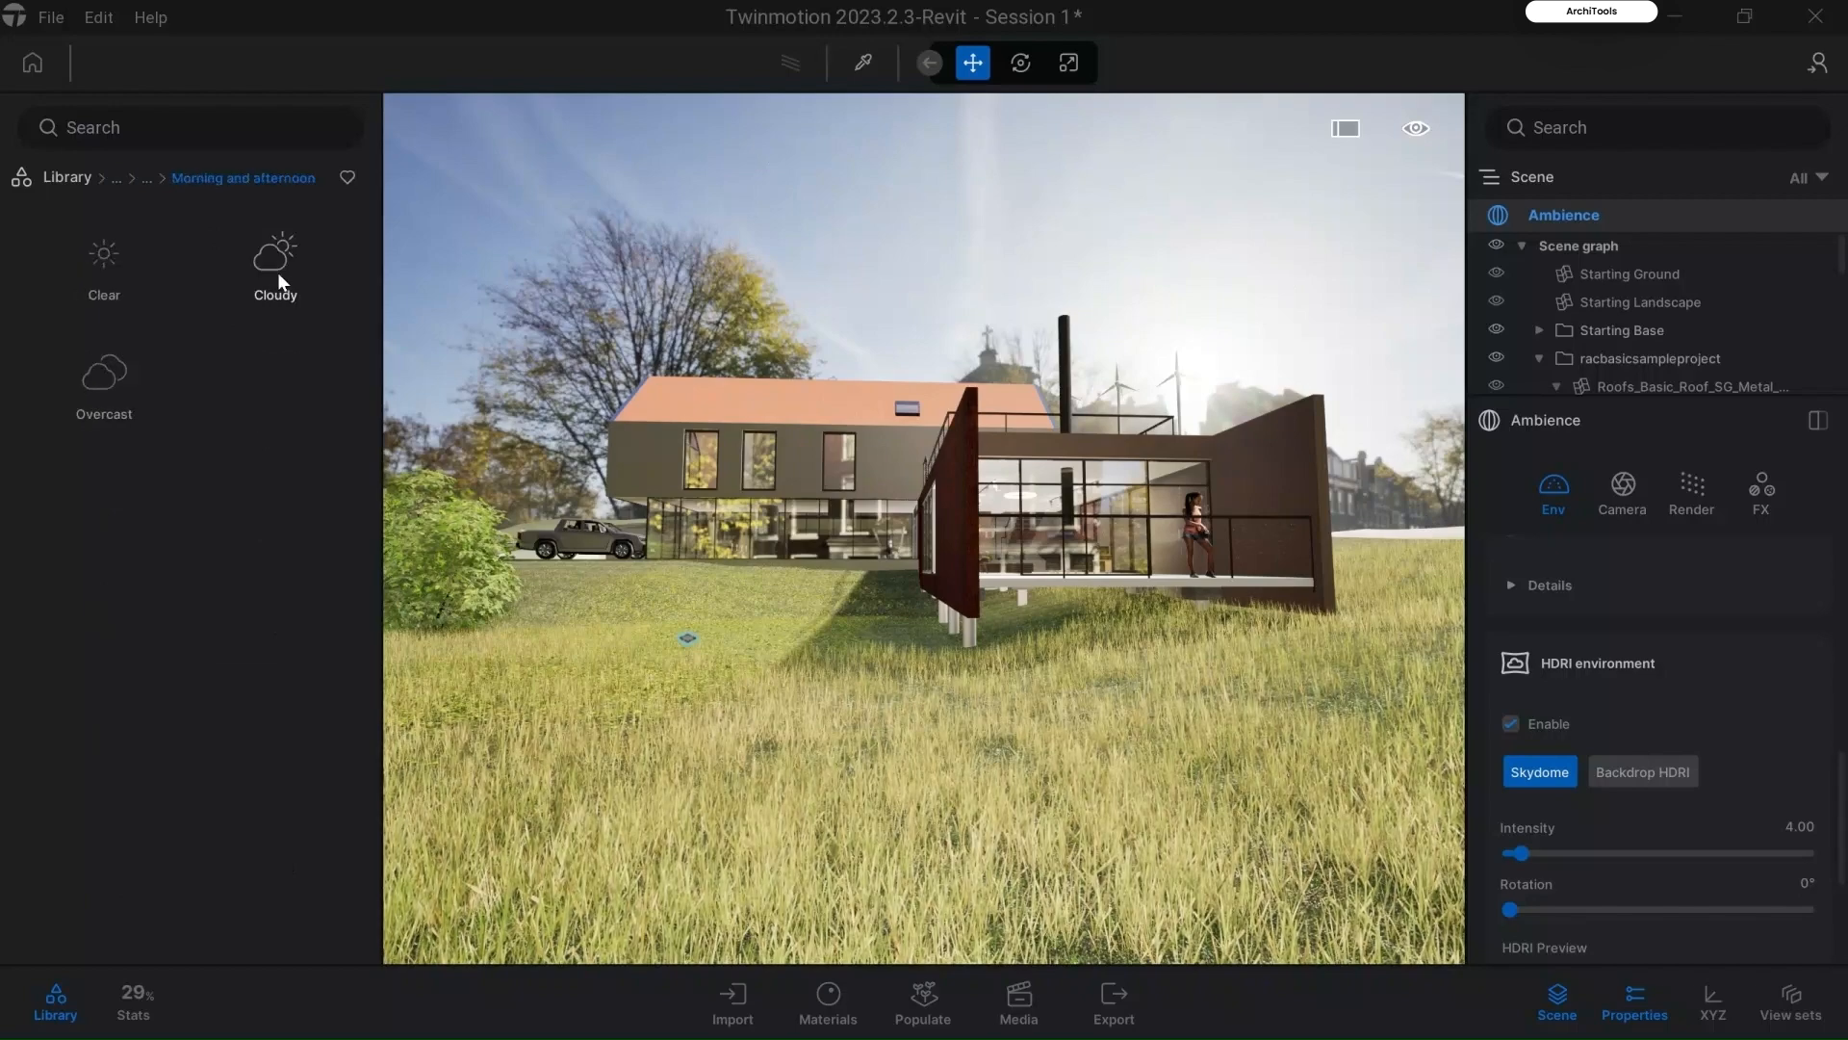
{"action": "left_click", "coordinate": [279, 267]}
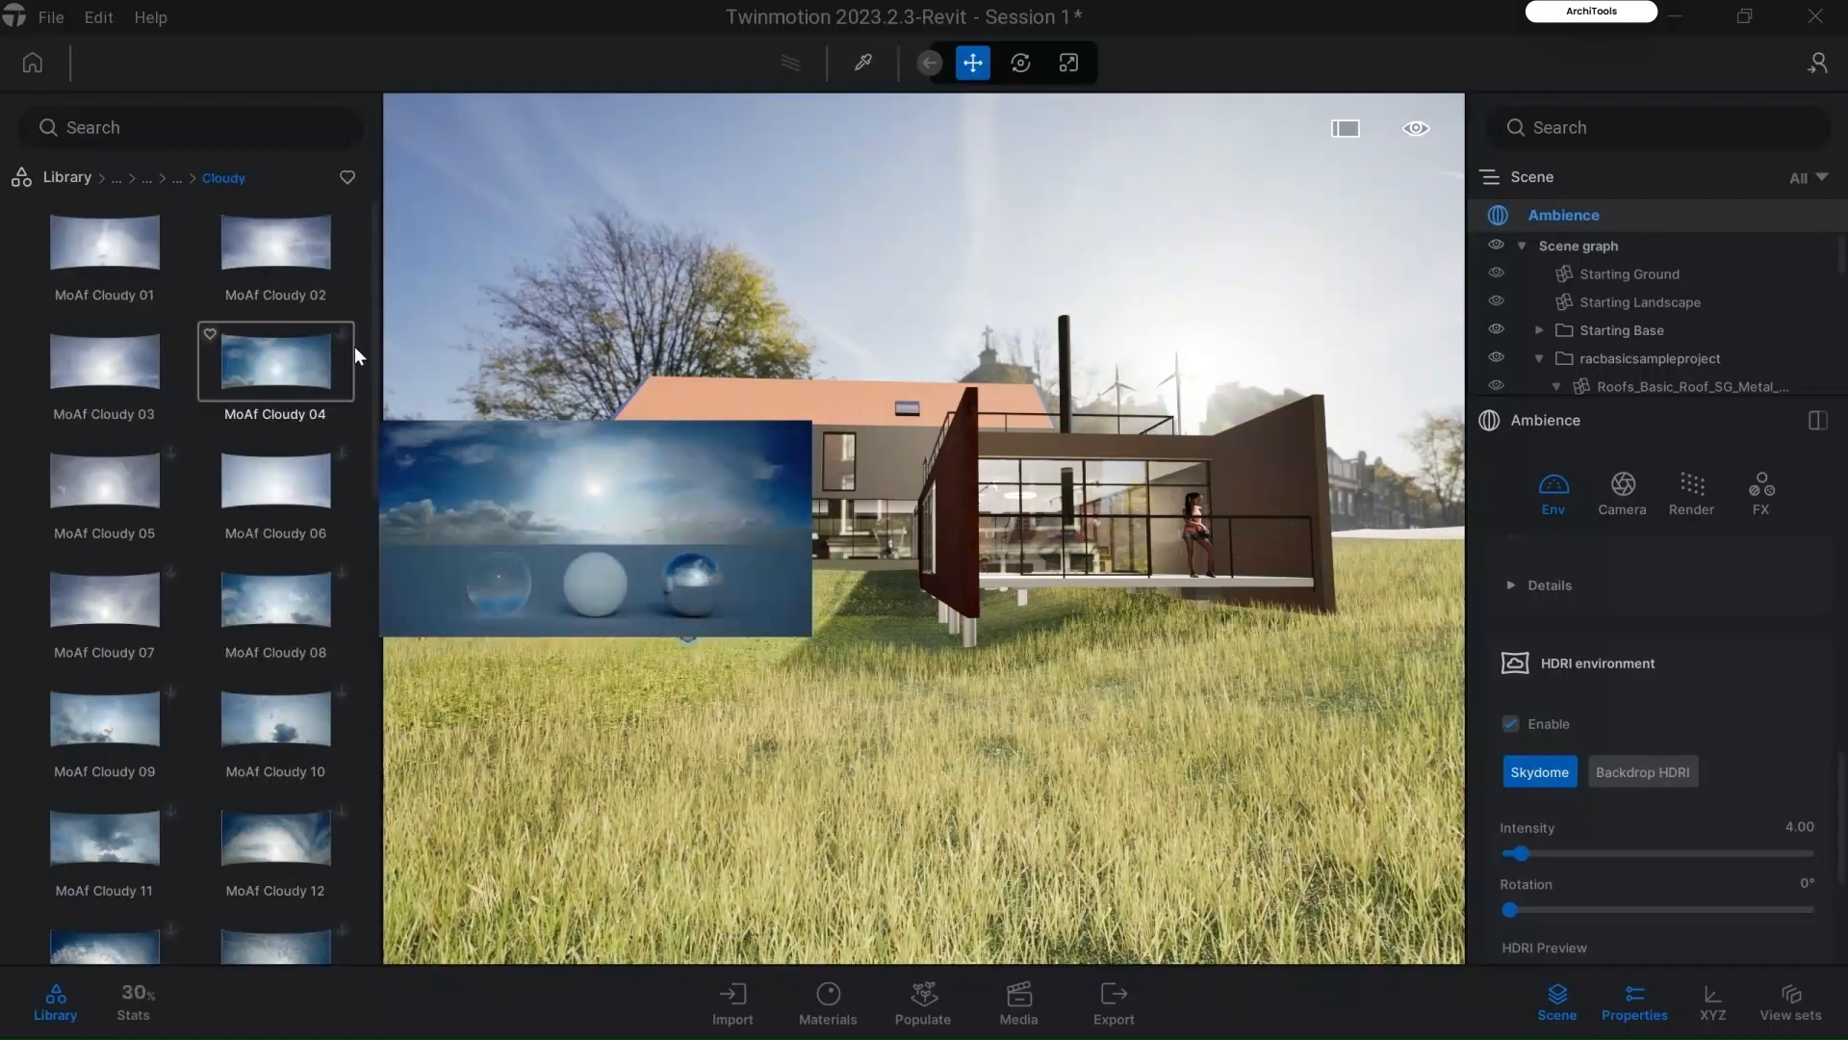
{"action": "left_click_drag", "start_coordinate": [269, 255], "coordinate": [689, 247]}
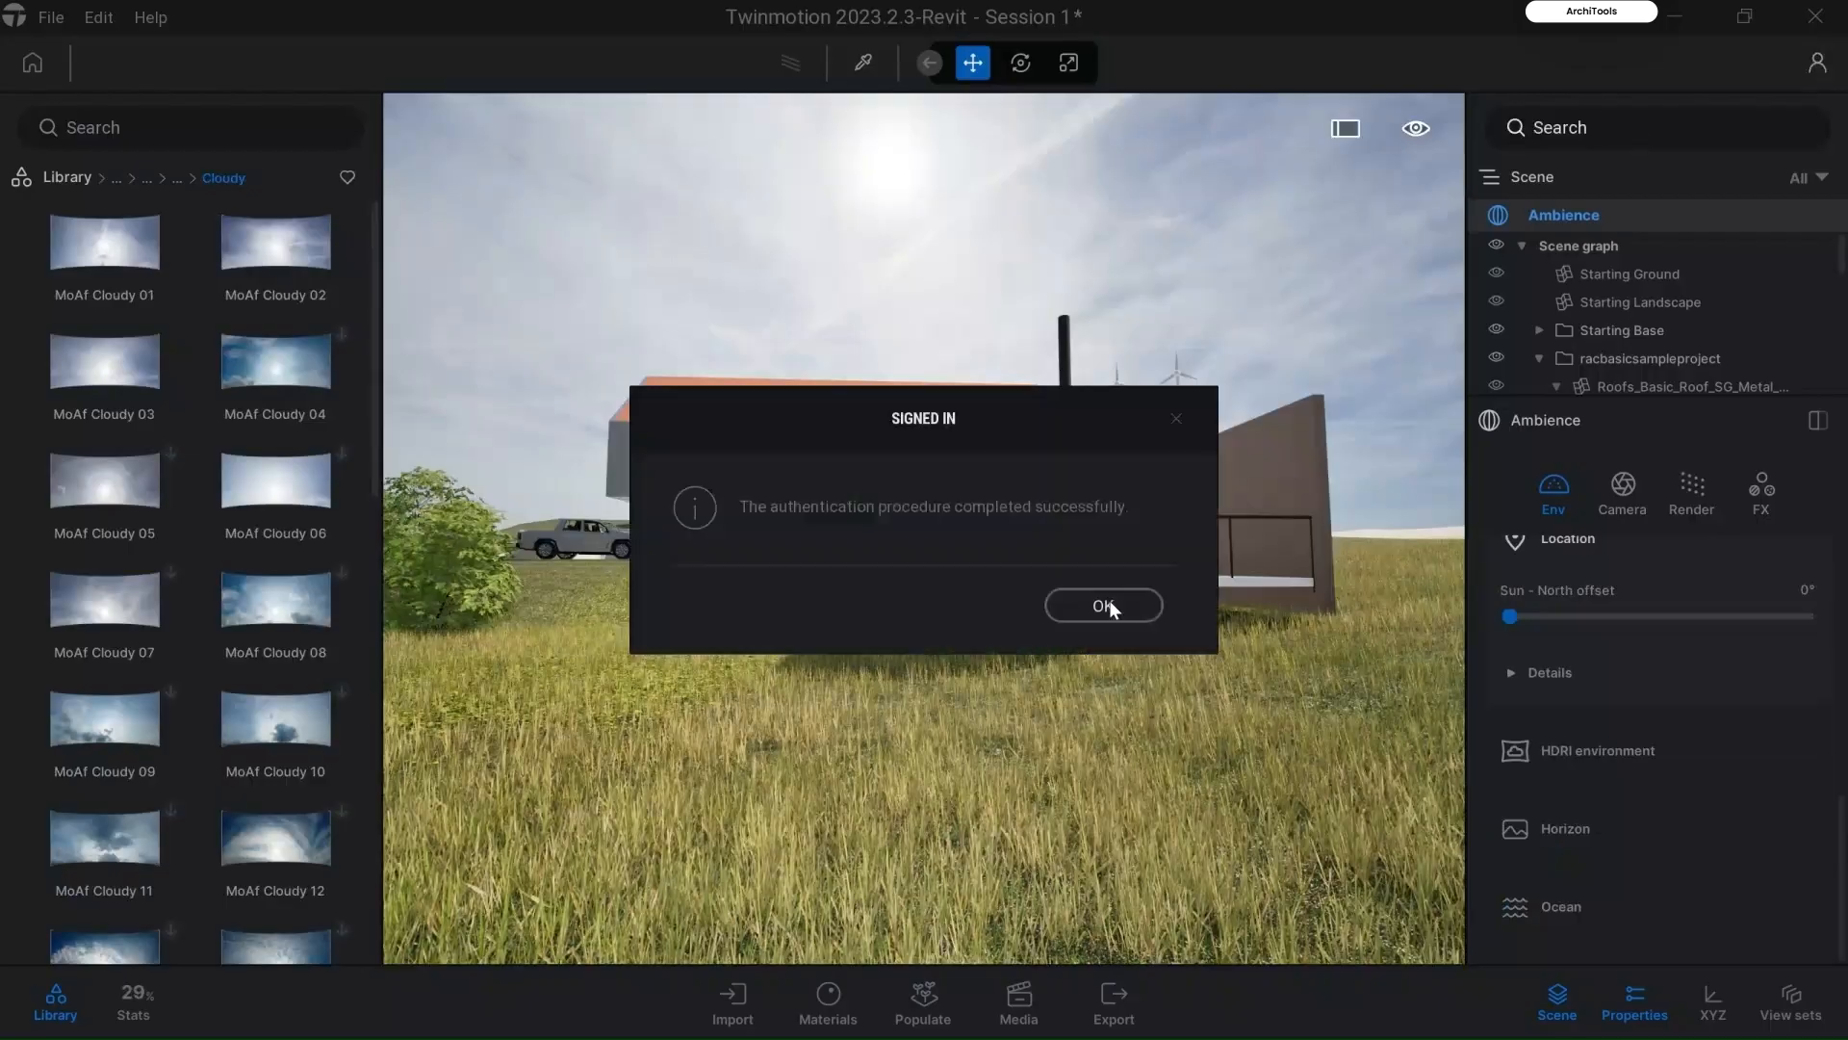
{"action": "left_click", "coordinate": [1109, 599]}
Step: Apply the Tiber Island environment from the outdoor HDRI library to the house scene
{"action": "mouse_move", "coordinate": [324, 369]}
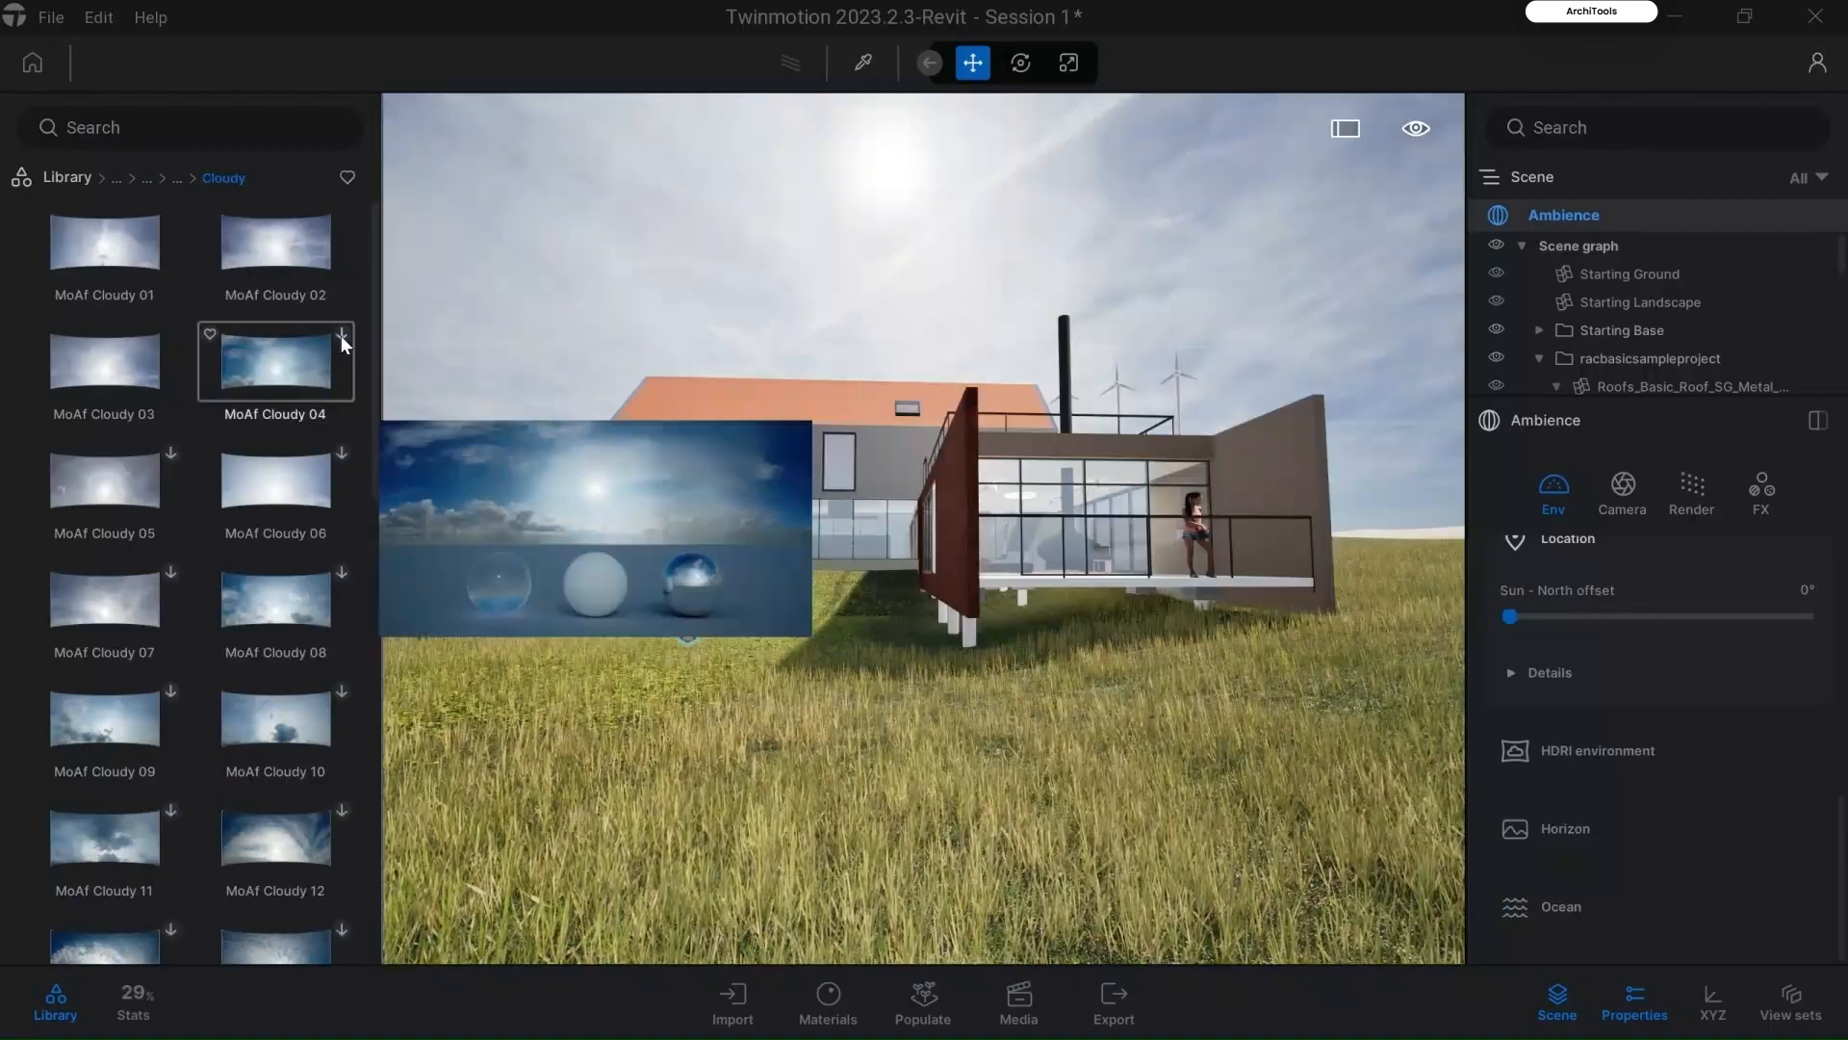
{"action": "left_click", "coordinate": [62, 178]}
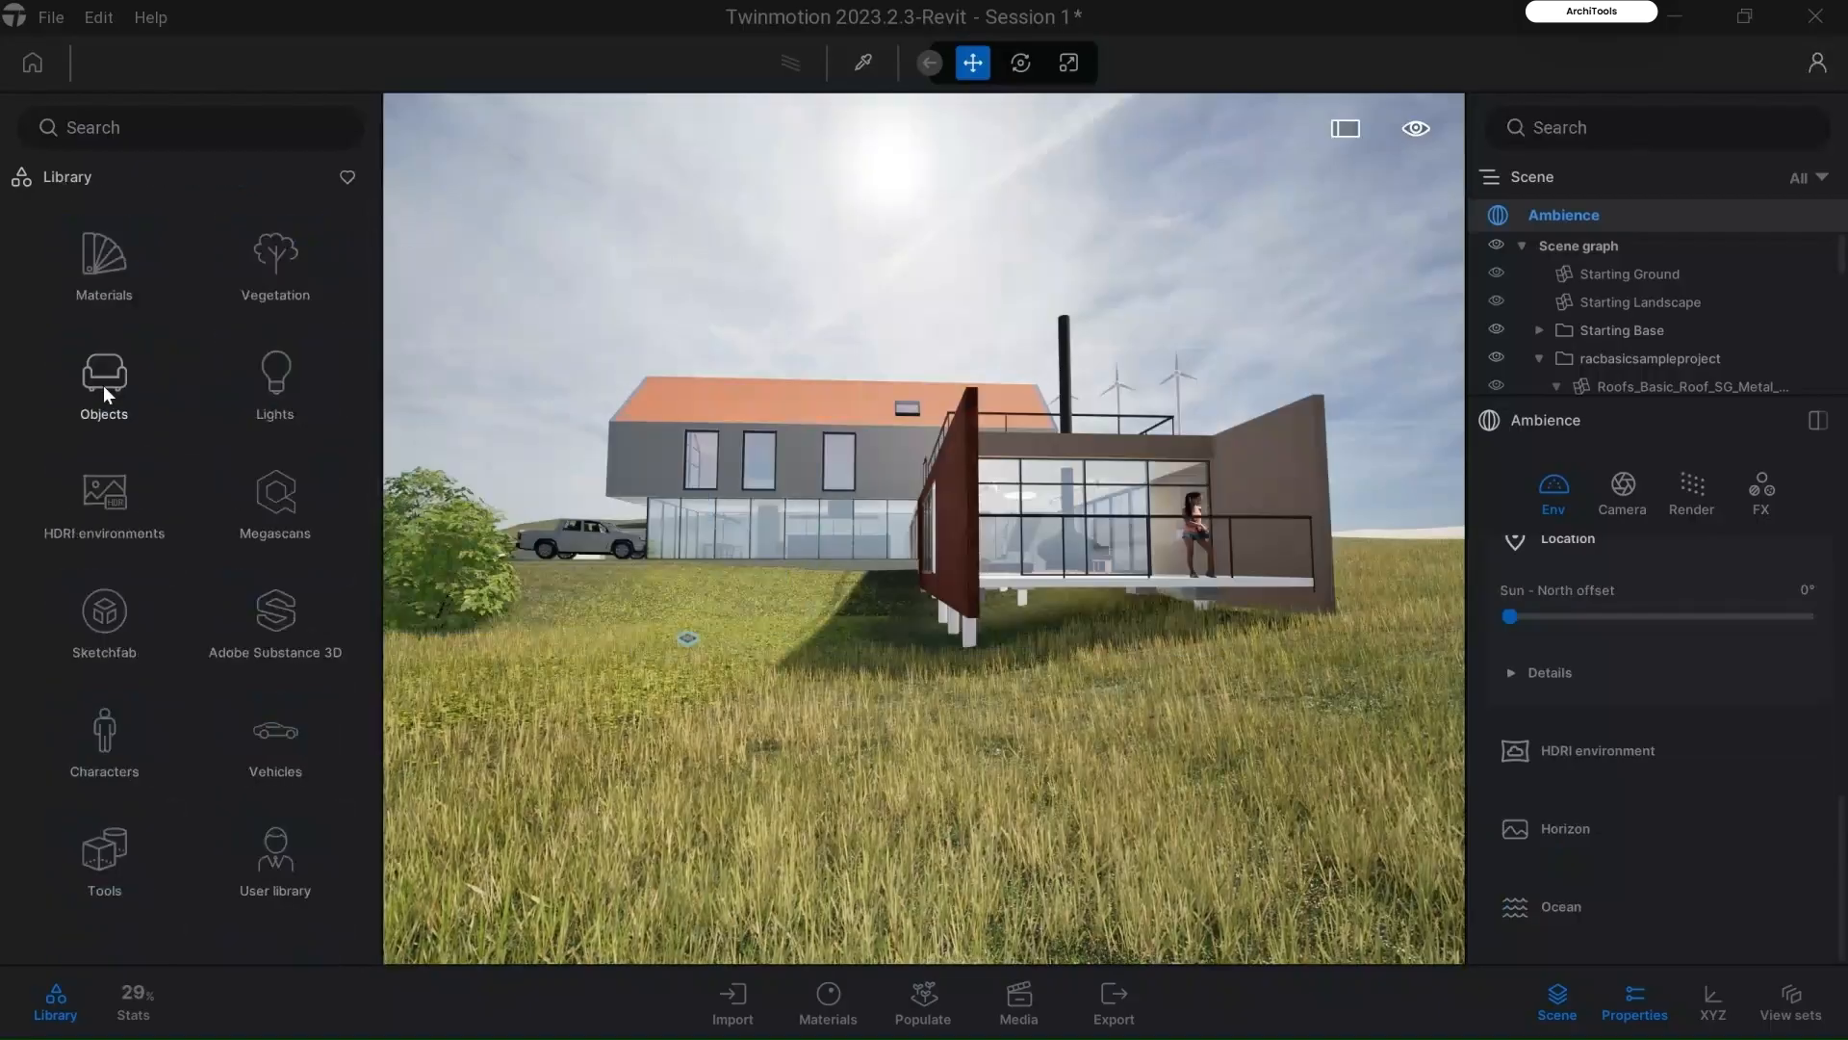
{"action": "left_click", "coordinate": [113, 495]}
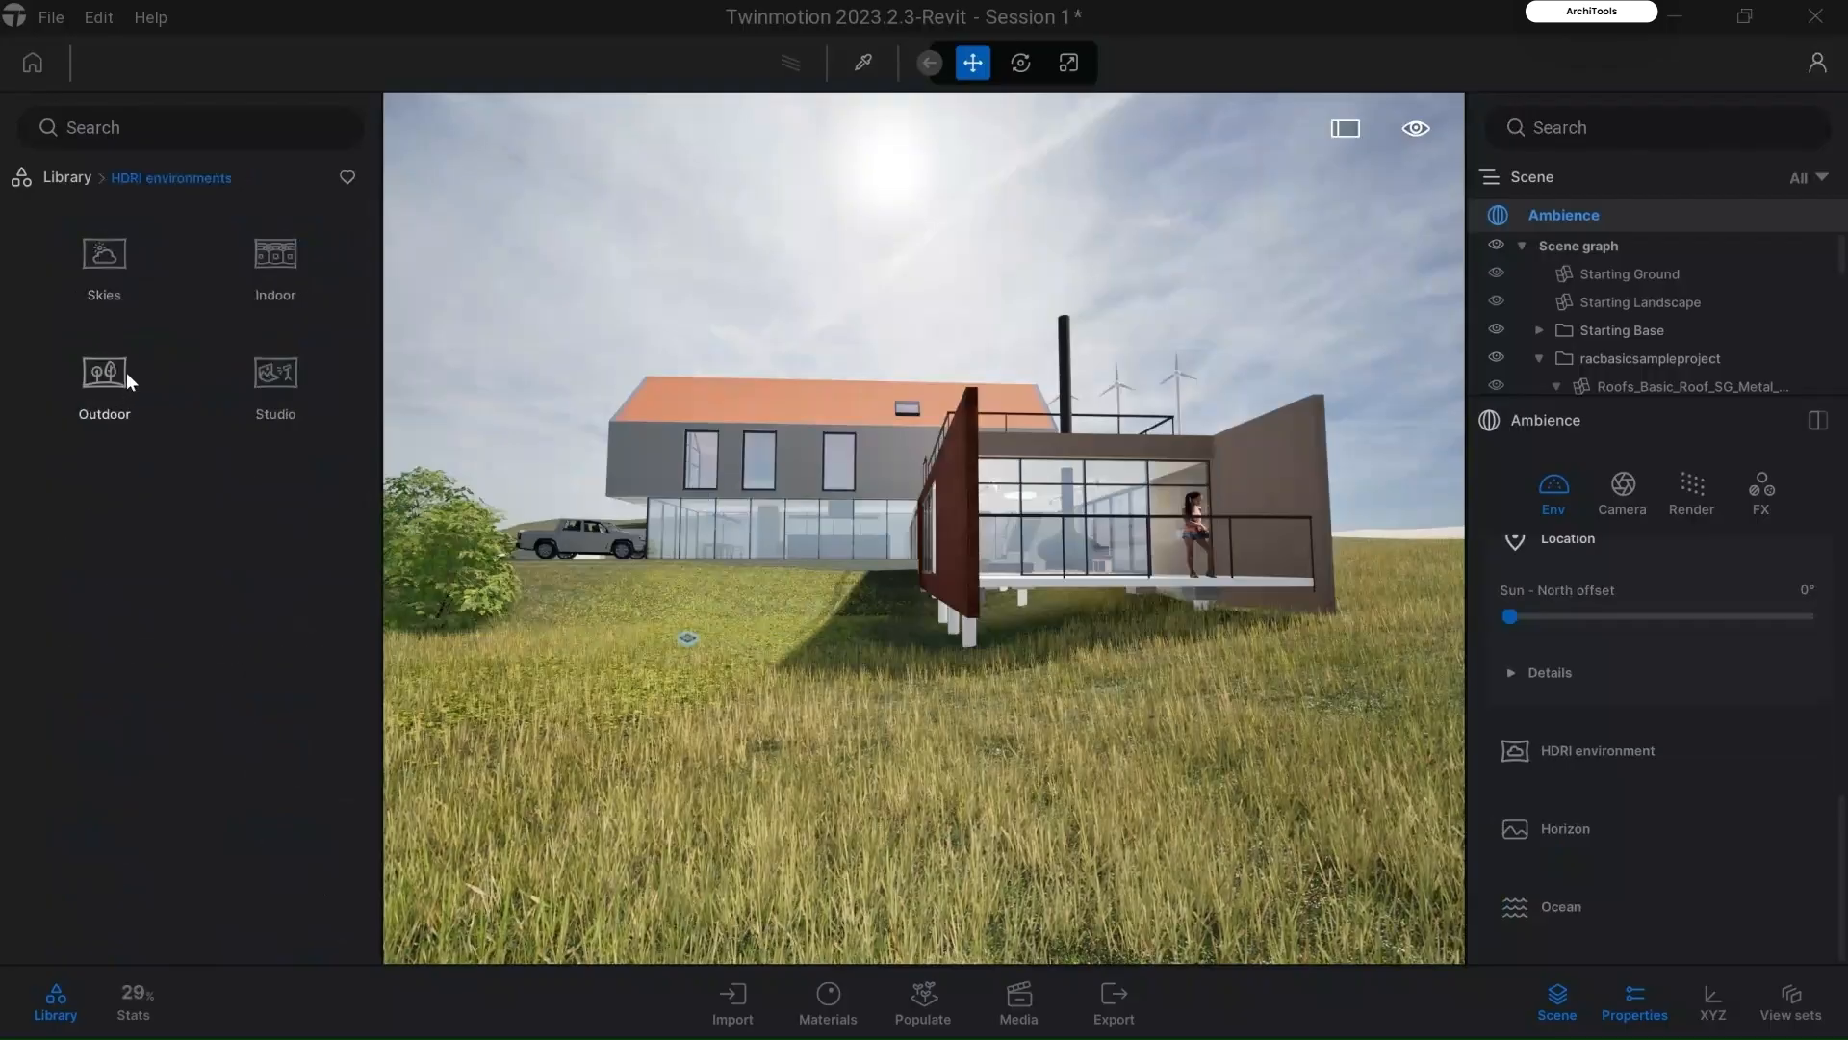
{"action": "left_click", "coordinate": [90, 369]}
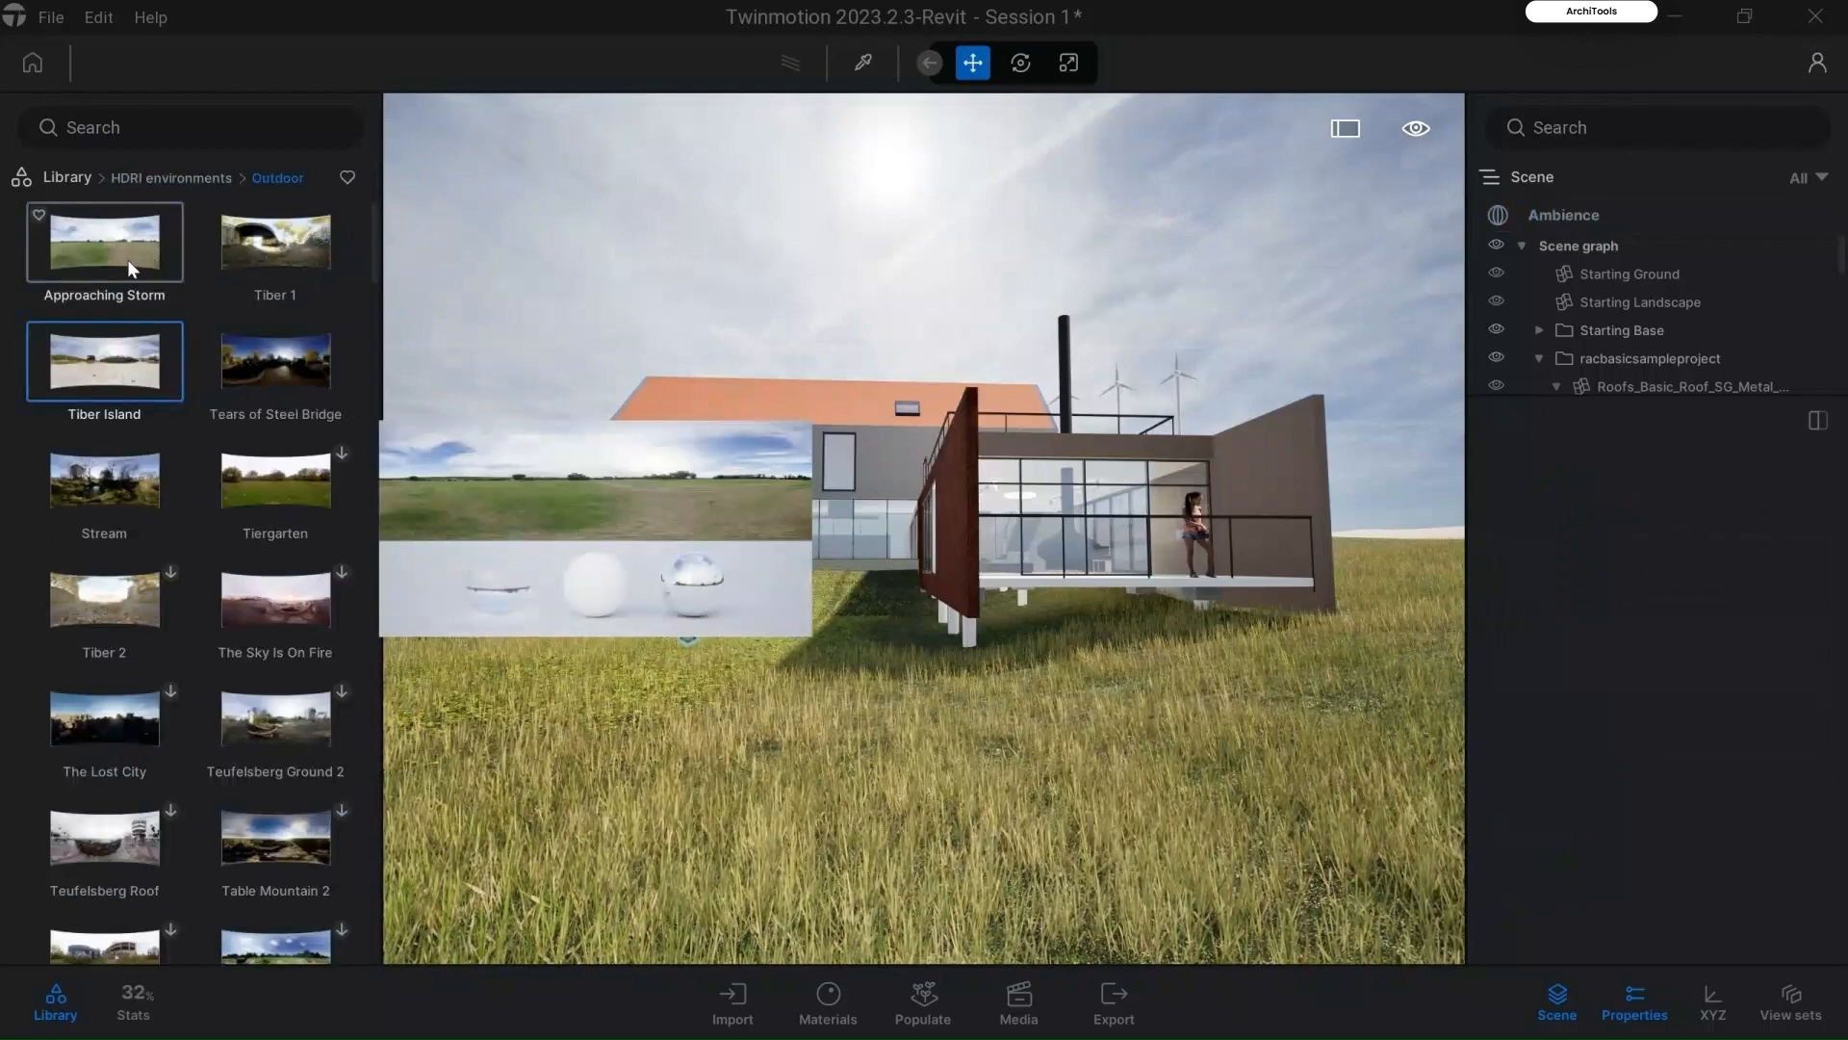
{"action": "left_click_drag", "start_coordinate": [256, 378], "coordinate": [794, 367]}
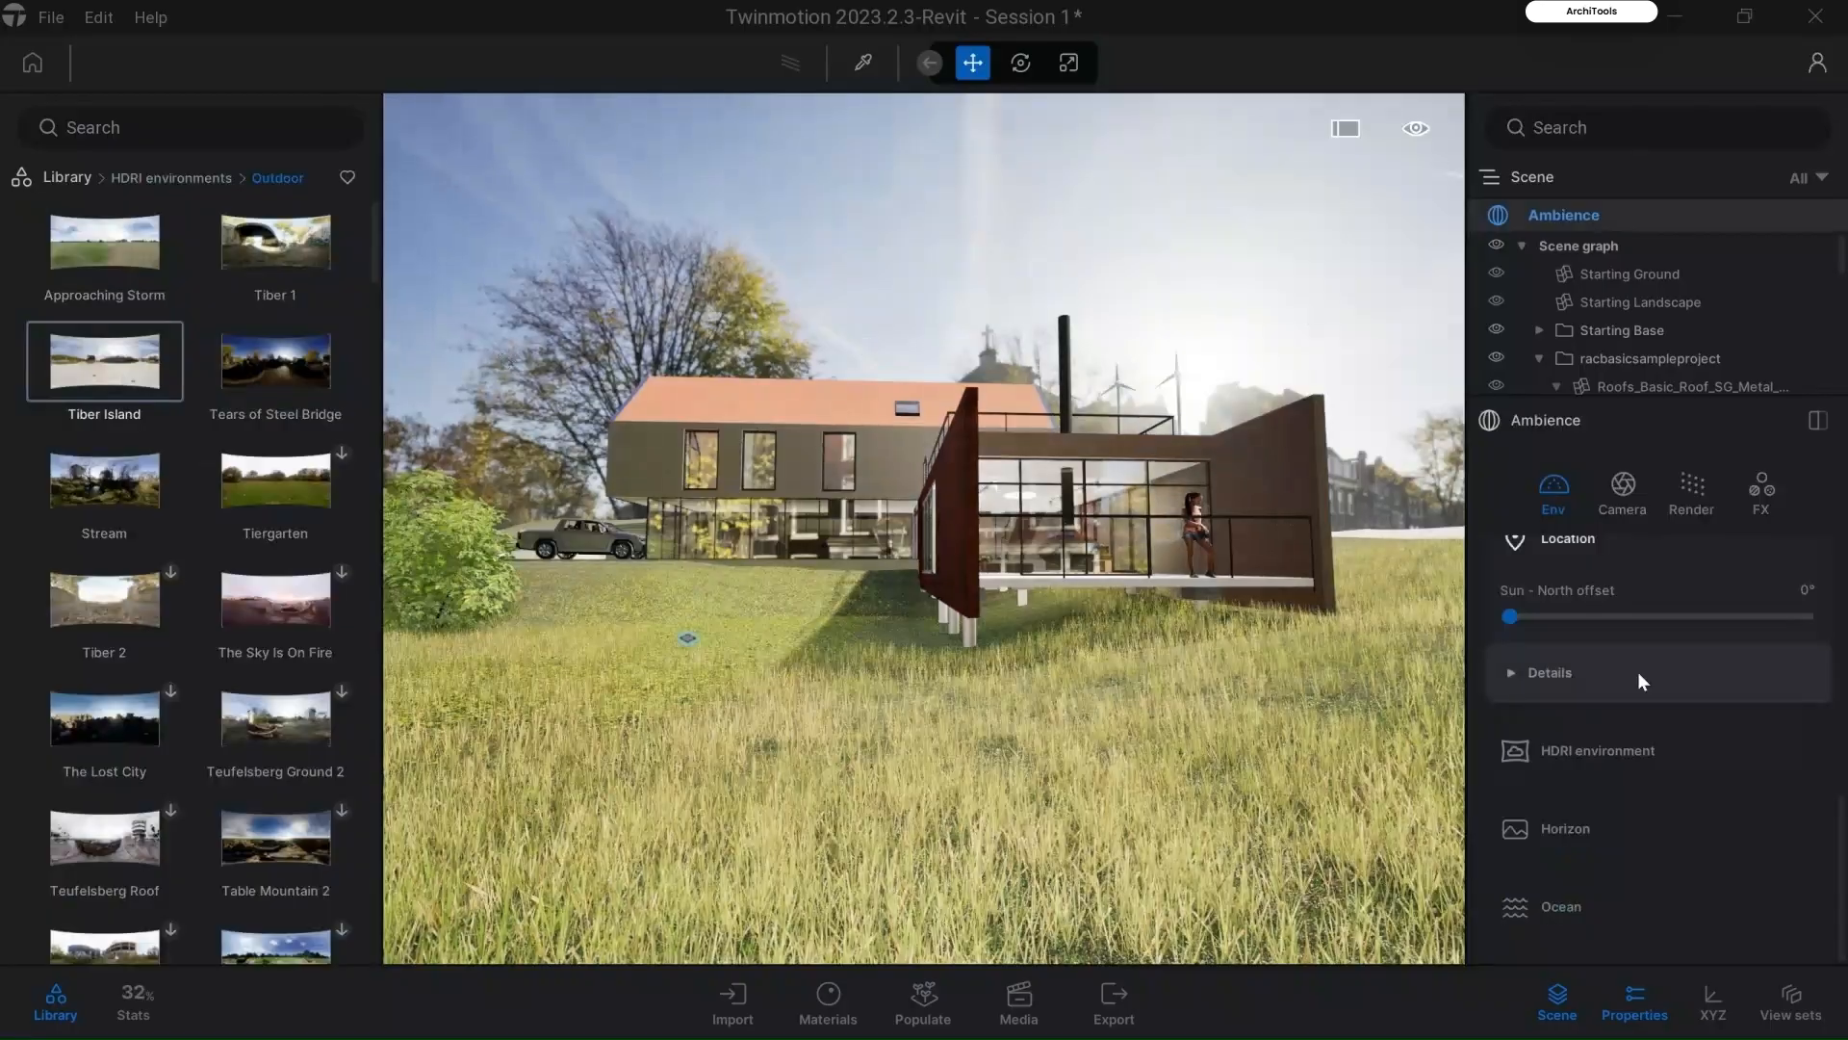
Step: Enable the horizon backdrop and set its picture to Bay
{"action": "left_click", "coordinate": [1573, 822]}
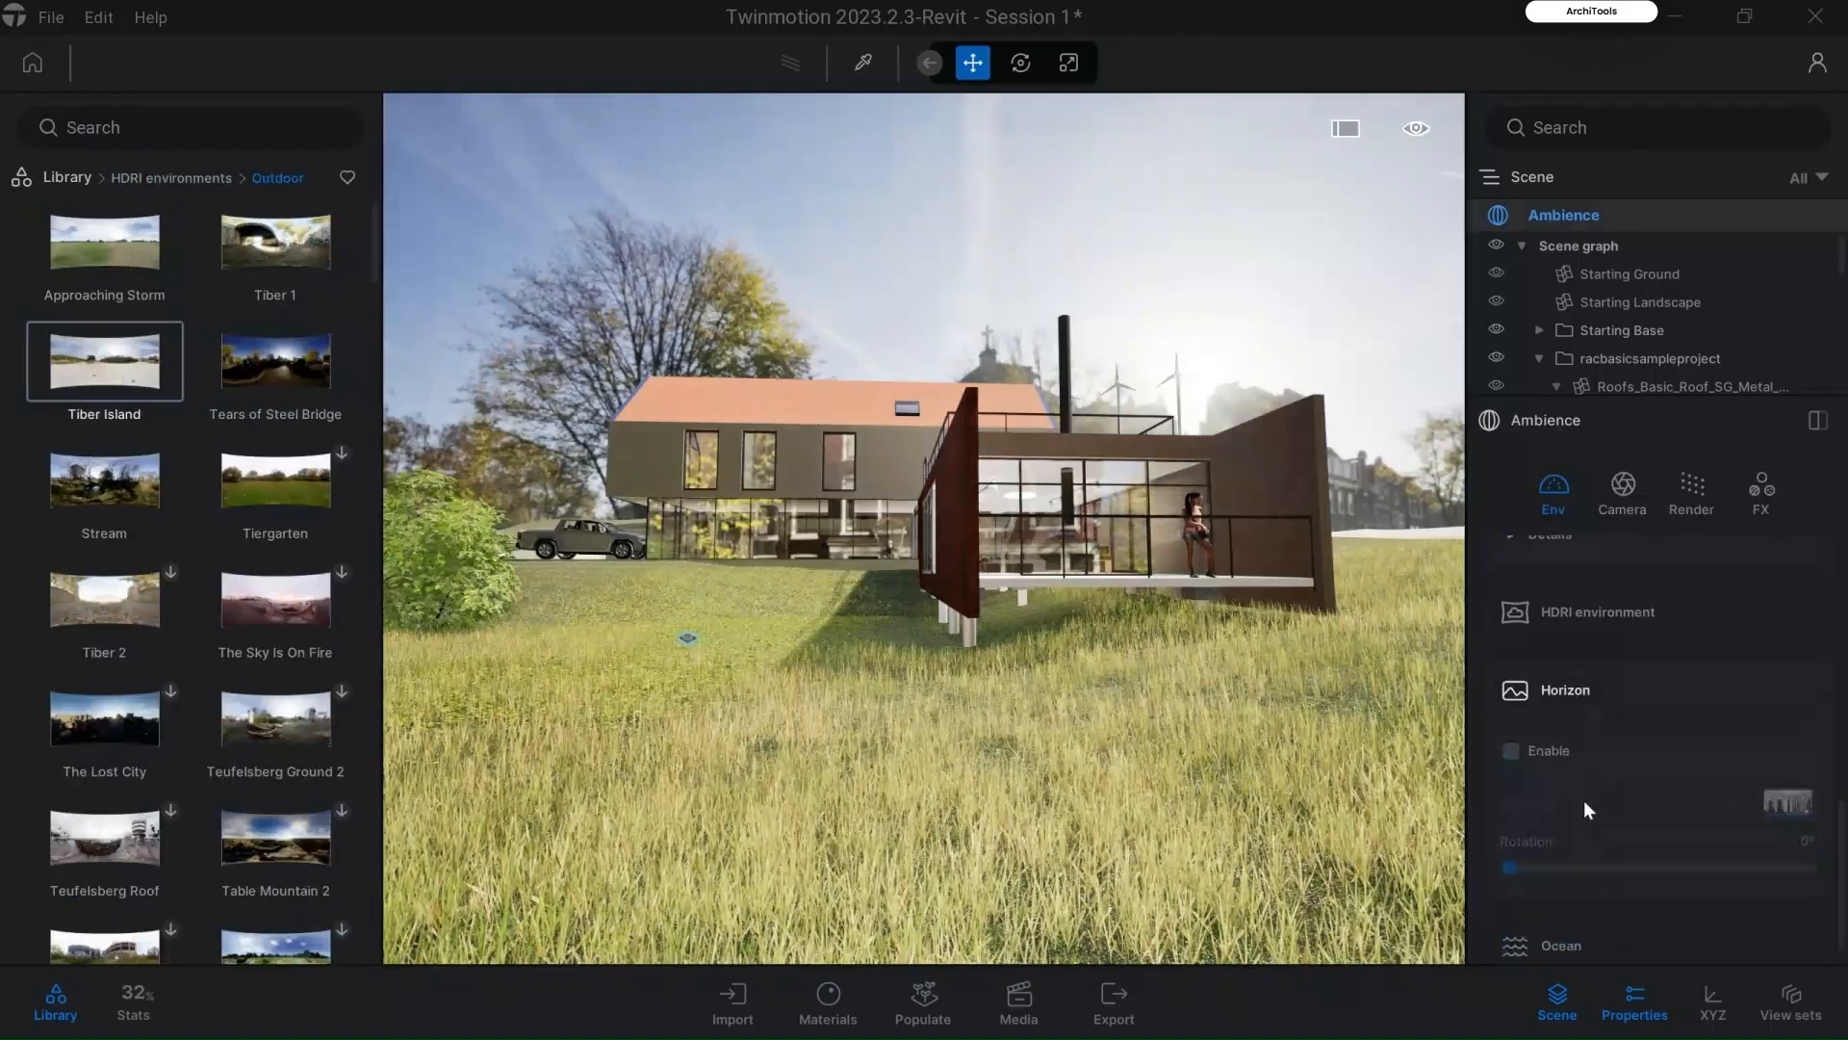
{"action": "left_click", "coordinate": [1512, 750]}
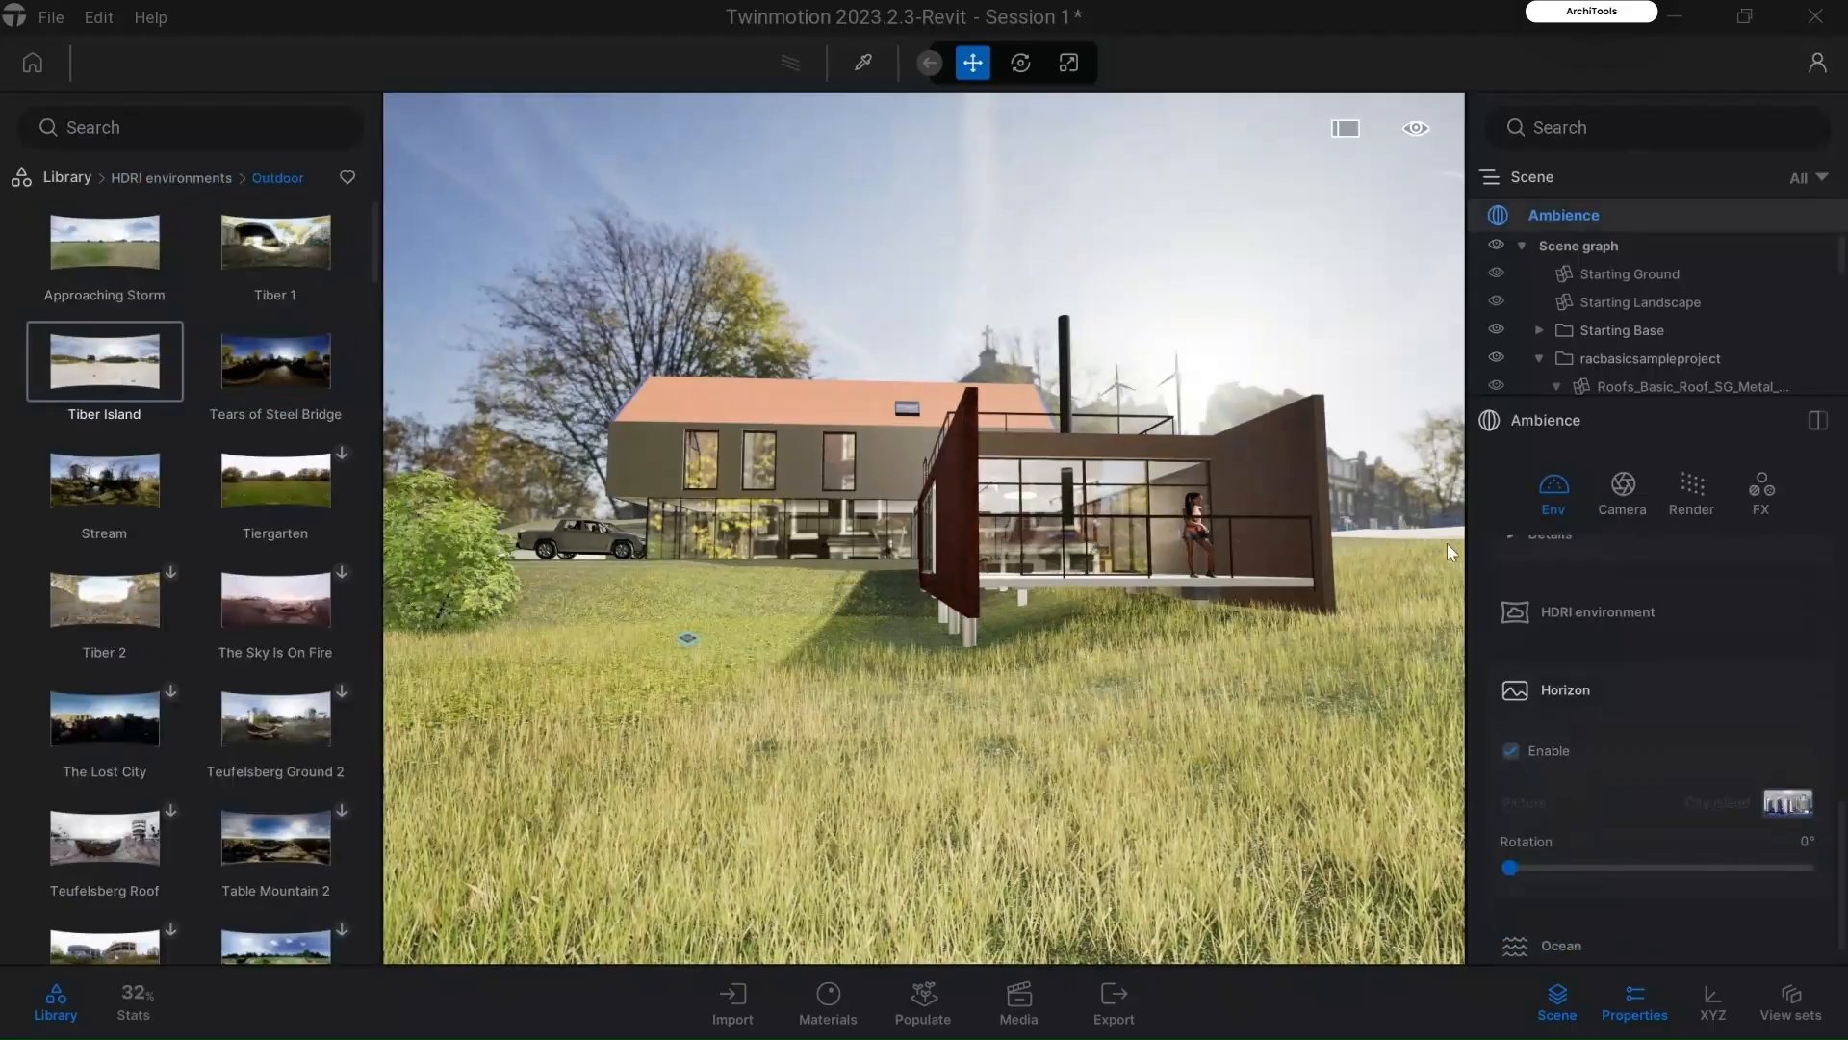
{"action": "left_click", "coordinate": [1775, 802]}
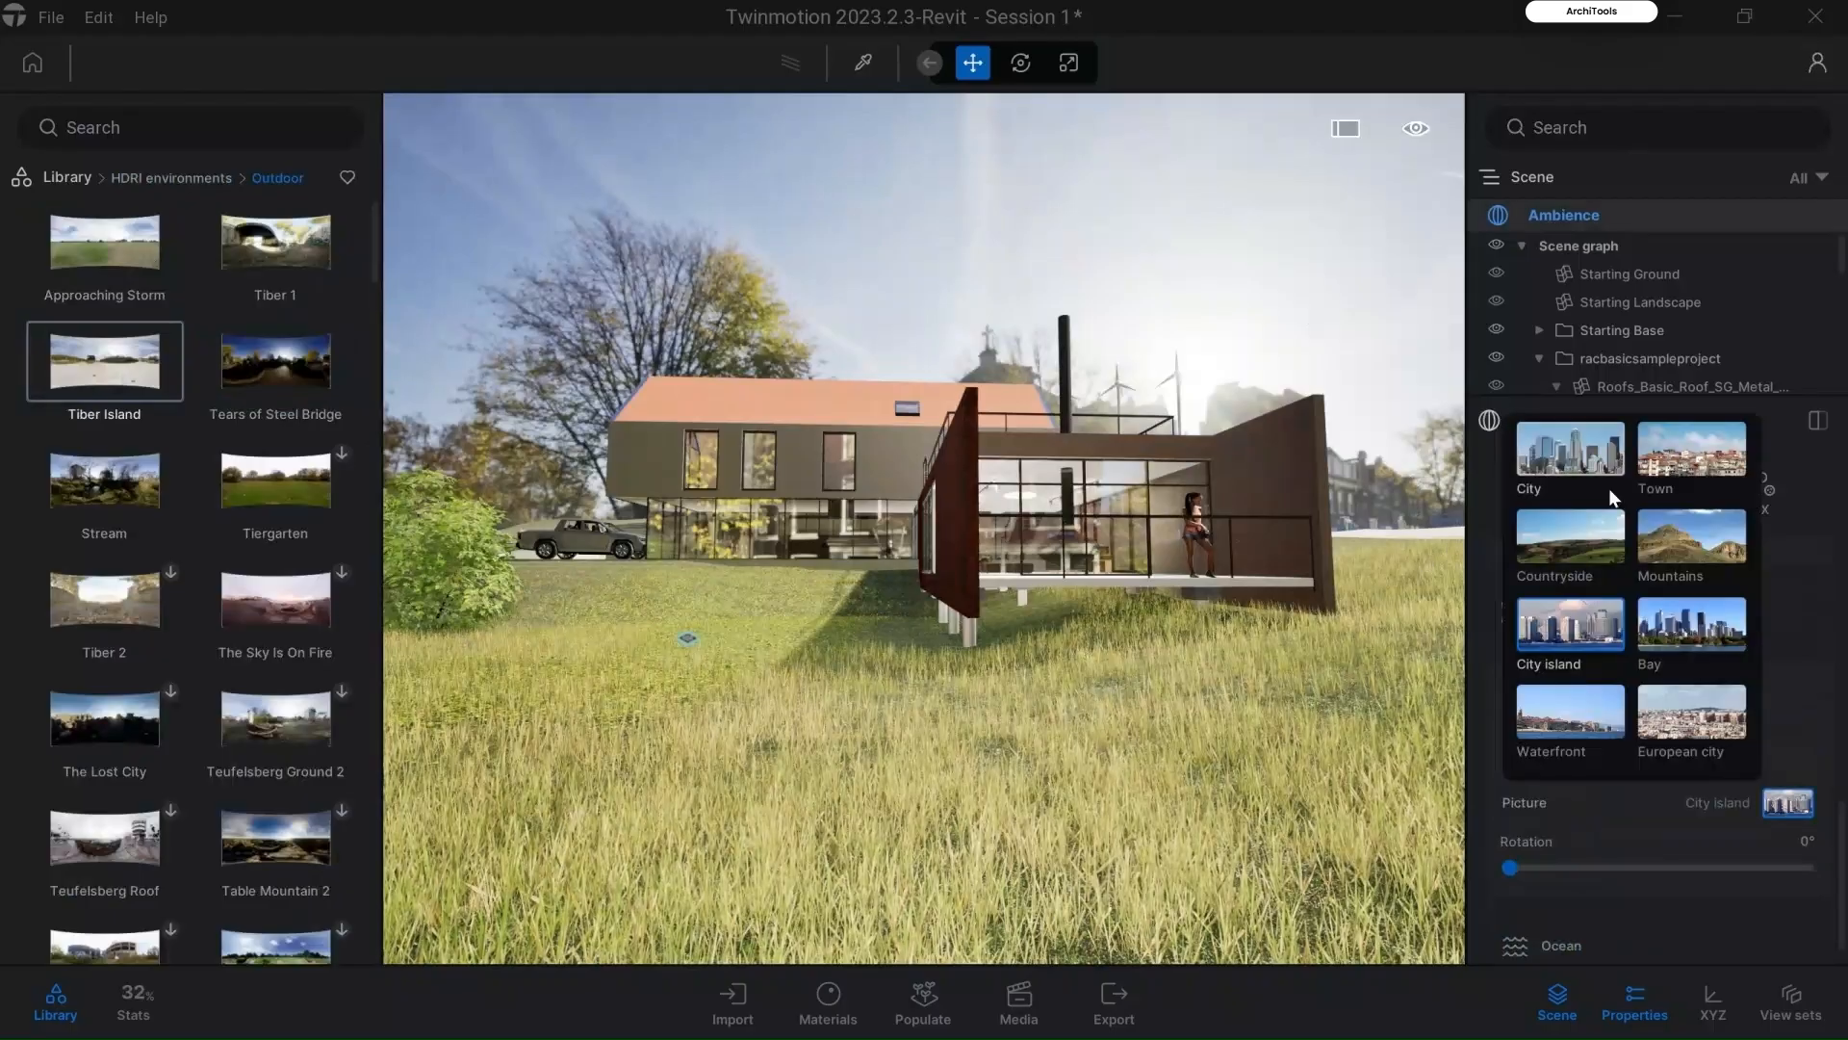
{"action": "left_click", "coordinate": [1658, 635]}
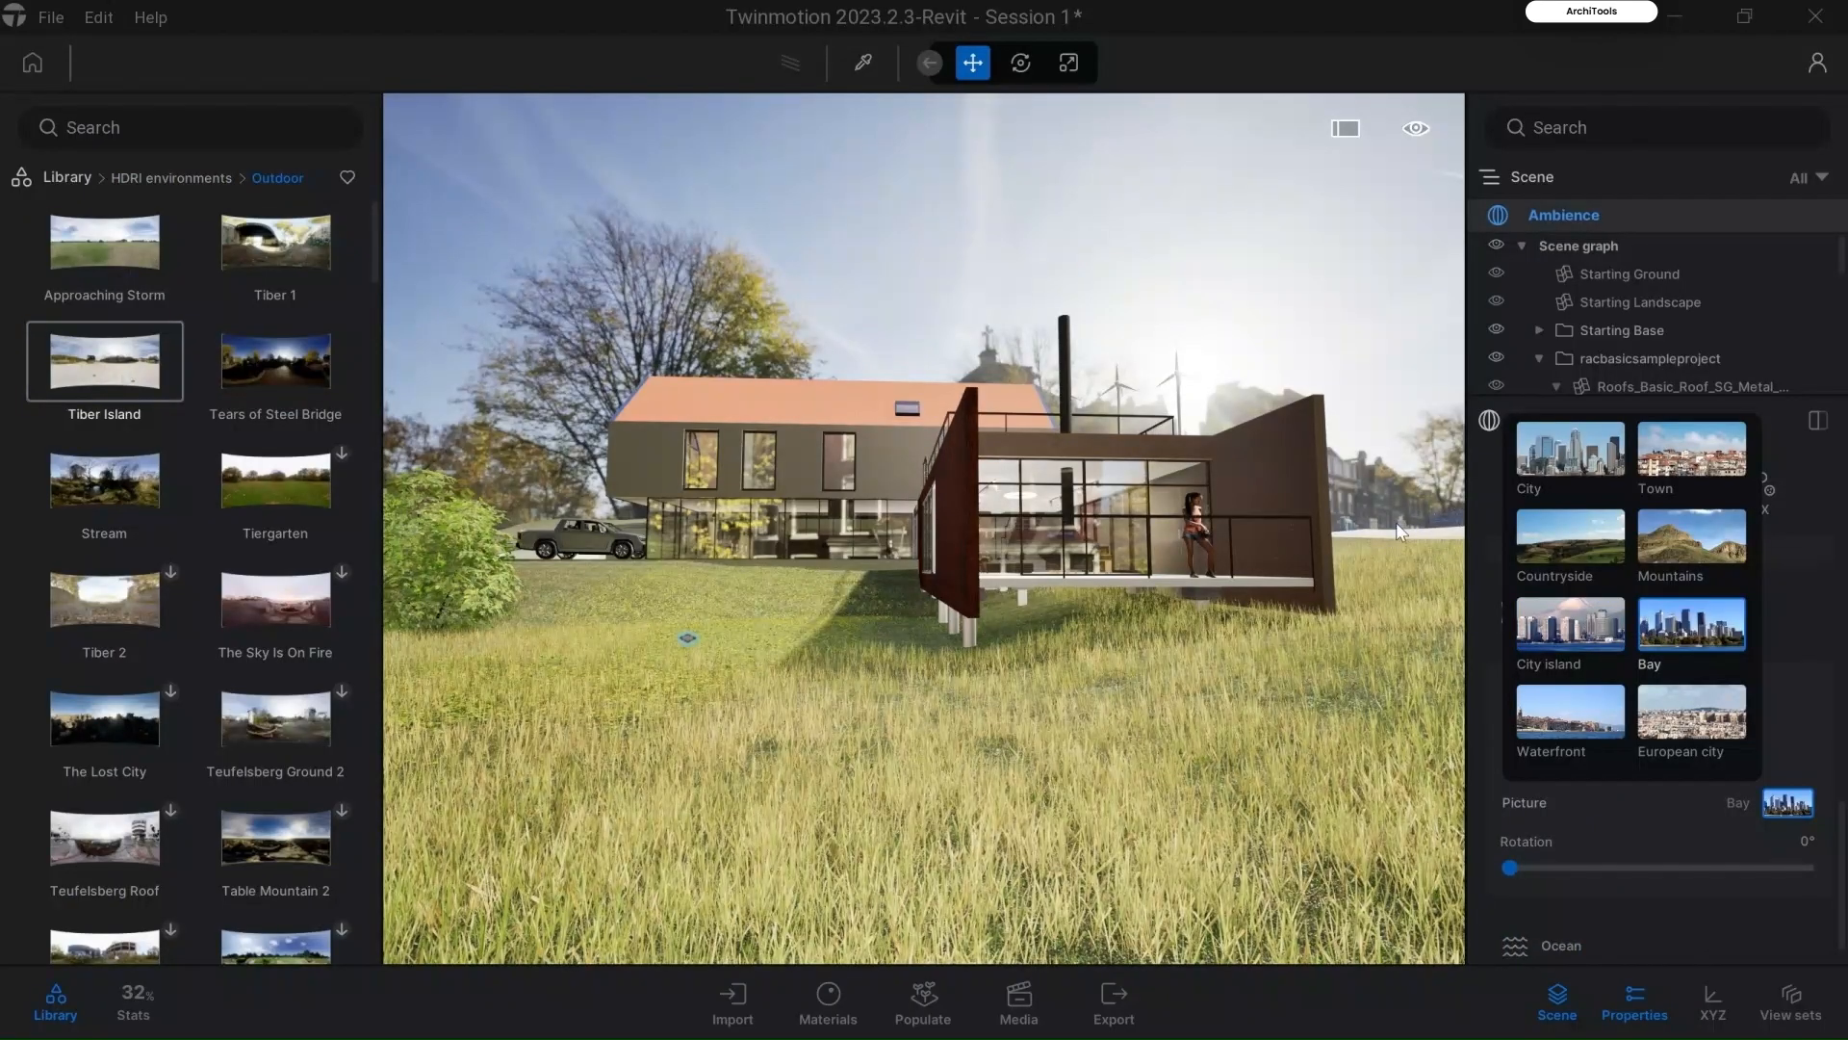
{"action": "left_click", "coordinate": [1537, 840]}
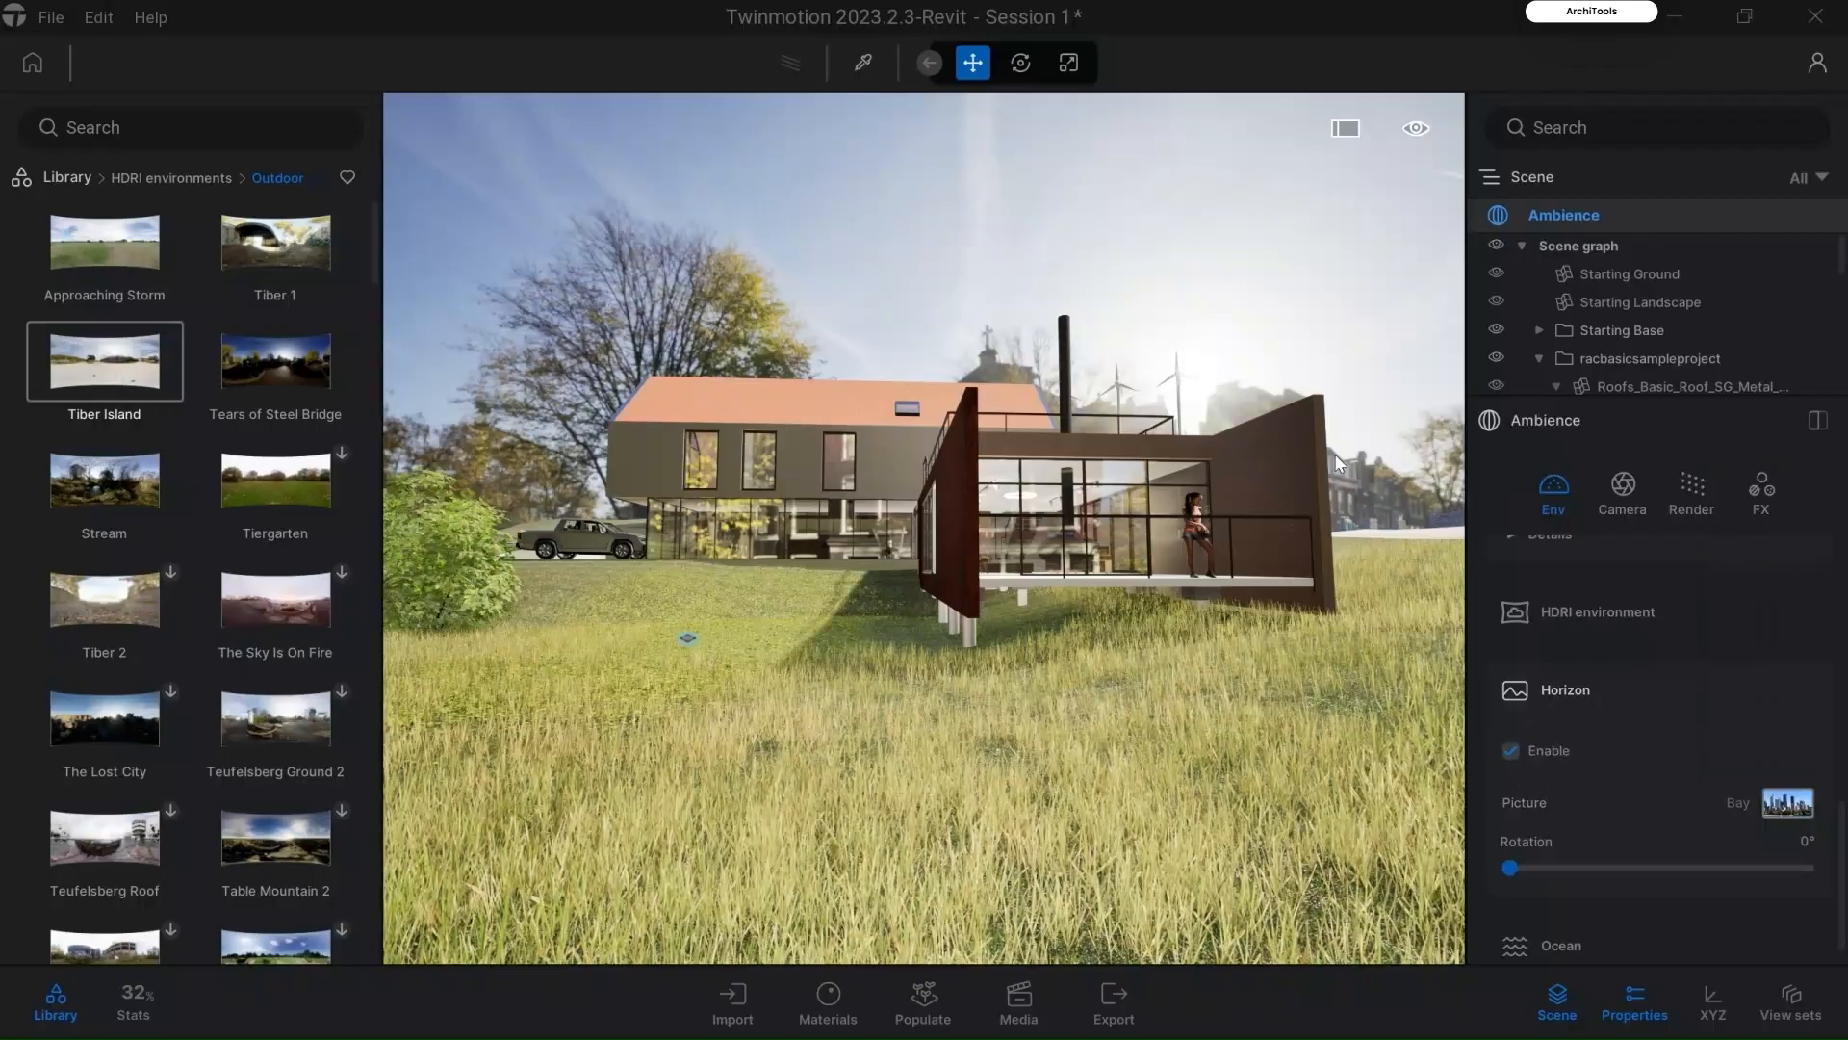
Step: Disable the horizon backdrop and return to the global lighting and exposure settings
{"action": "left_click", "coordinate": [1512, 749]}
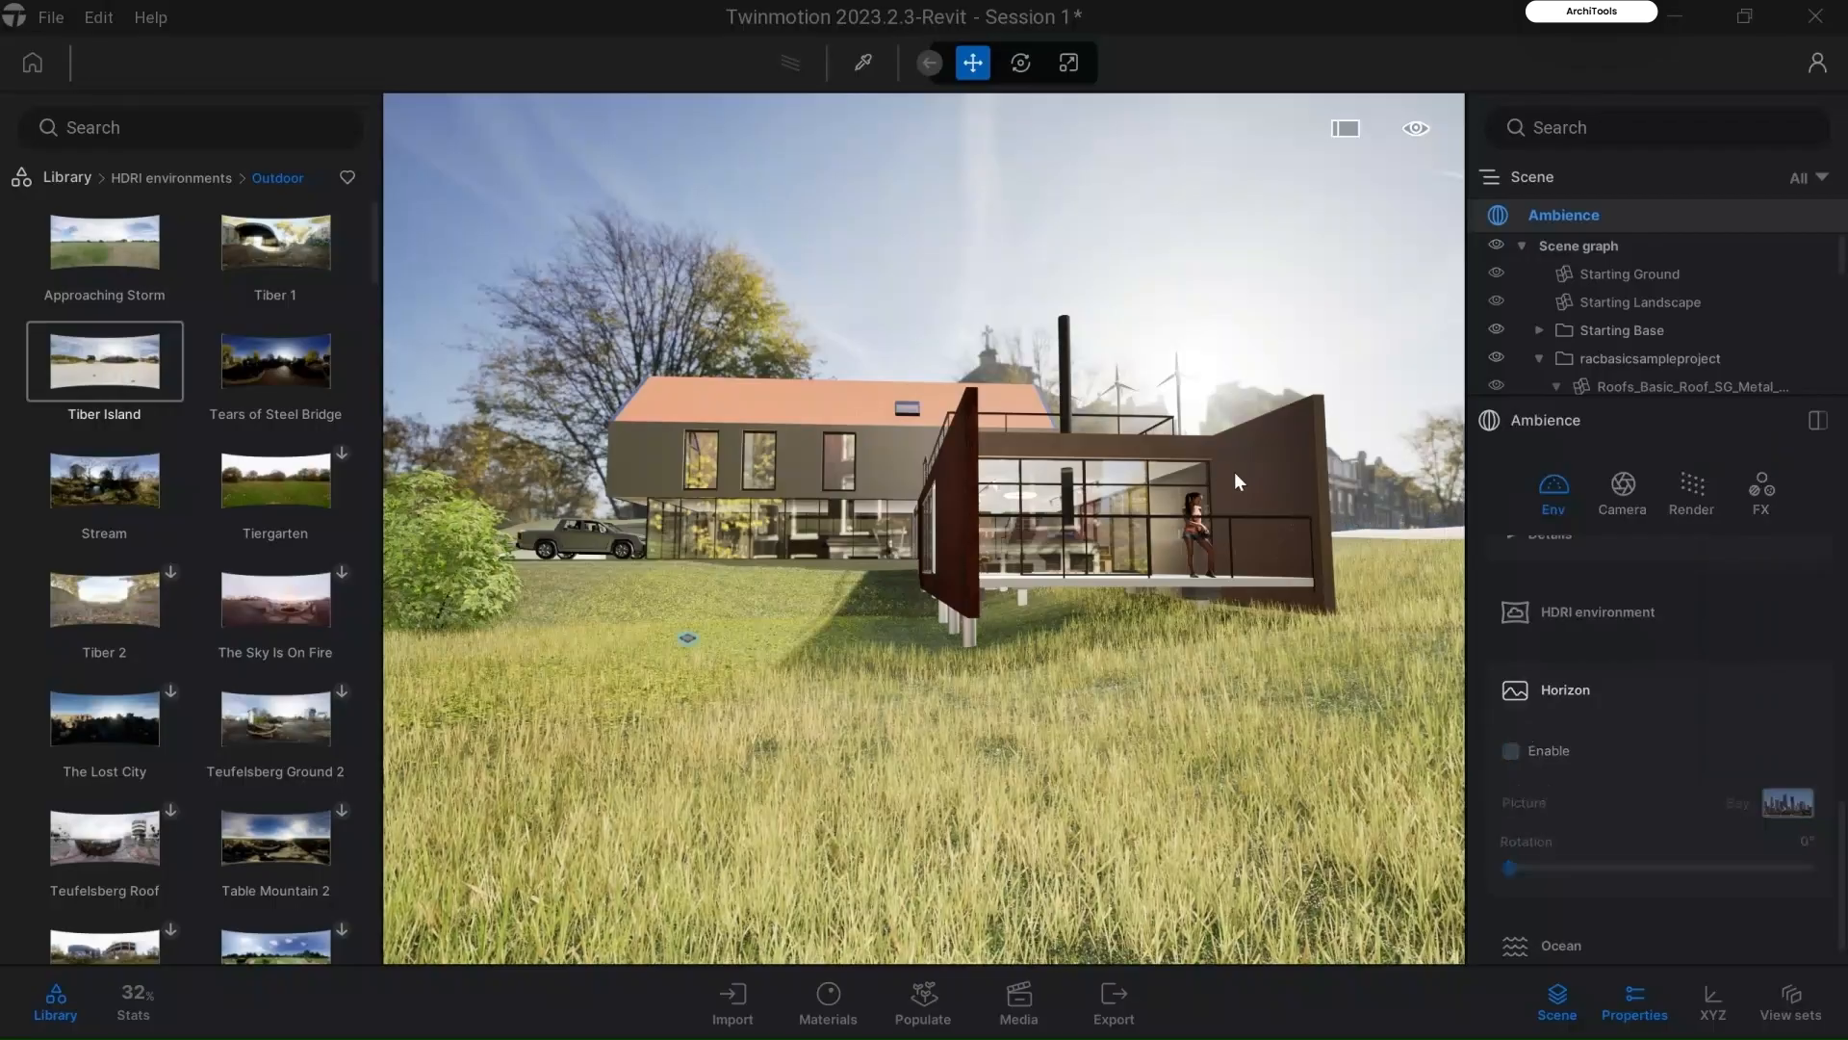
{"action": "scroll", "coordinate": [1615, 660], "scroll_direction": "down", "scroll_amount": 1}
{"action": "scroll", "coordinate": [1614, 660], "scroll_direction": "up", "scroll_amount": 5}
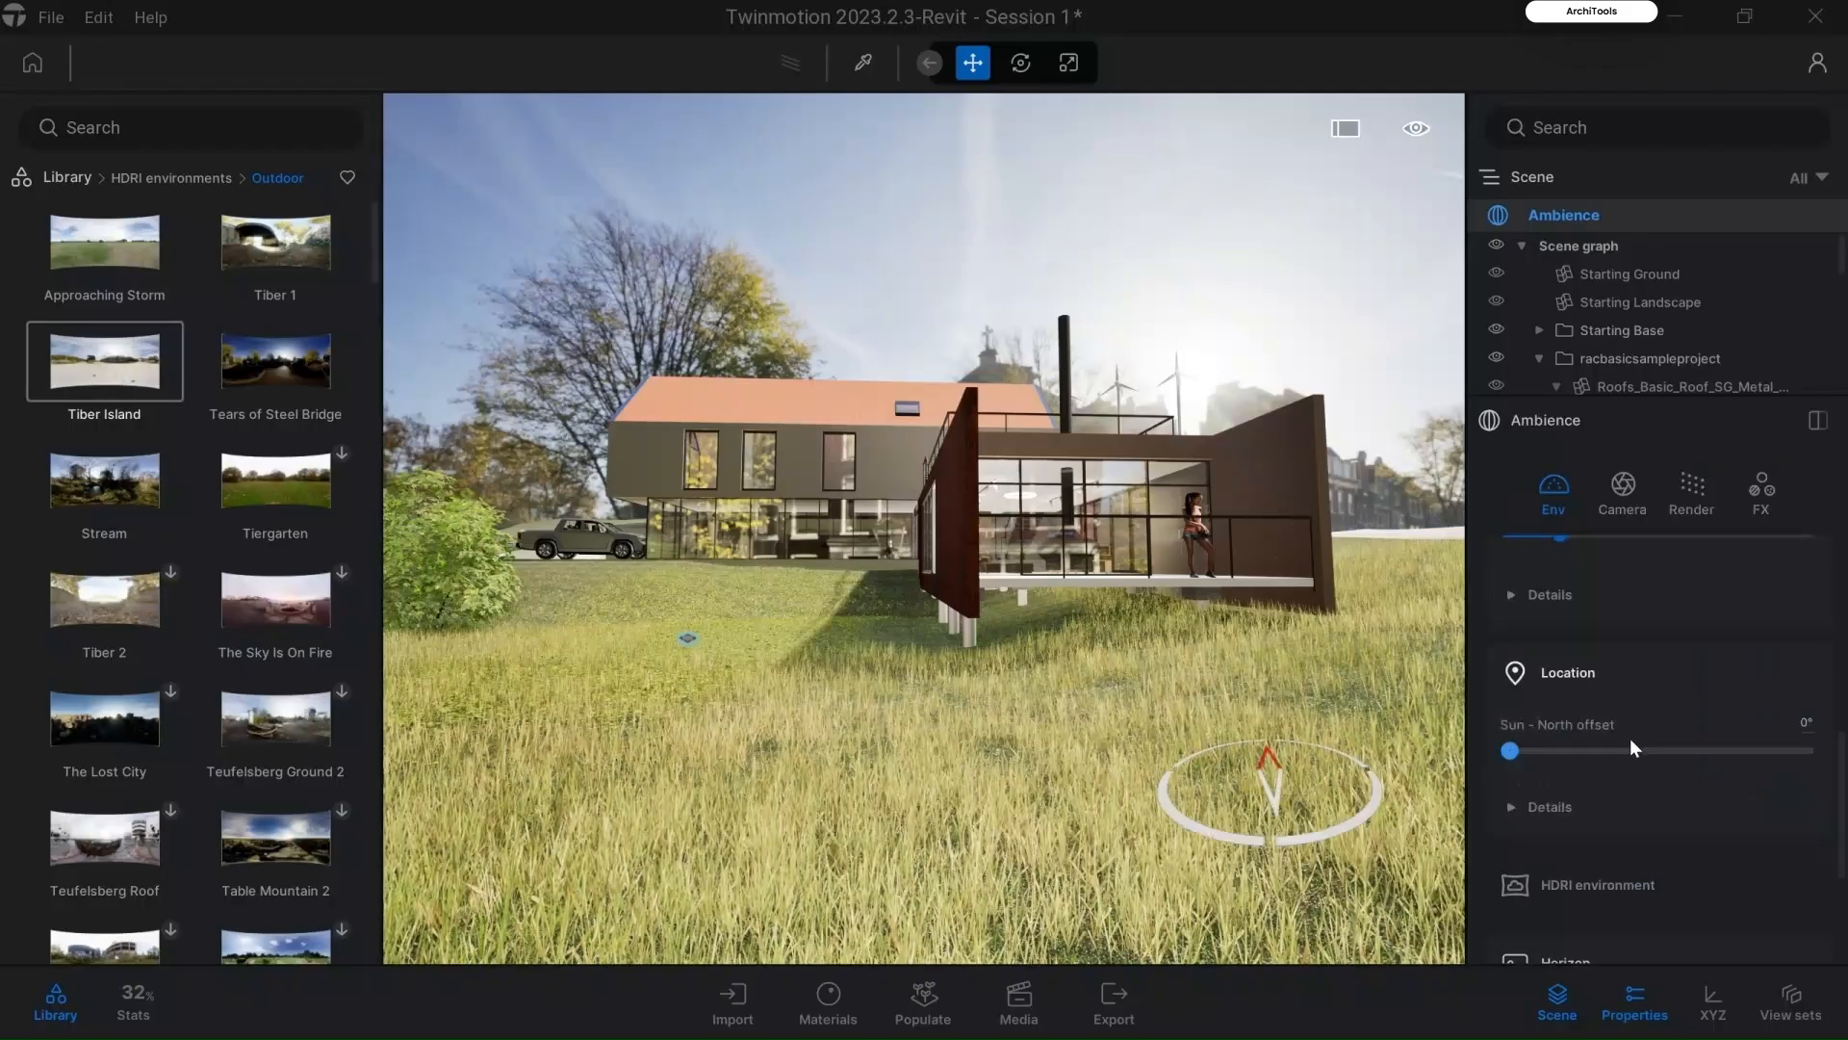
{"action": "scroll", "coordinate": [1630, 737], "scroll_direction": "up", "scroll_amount": 5}
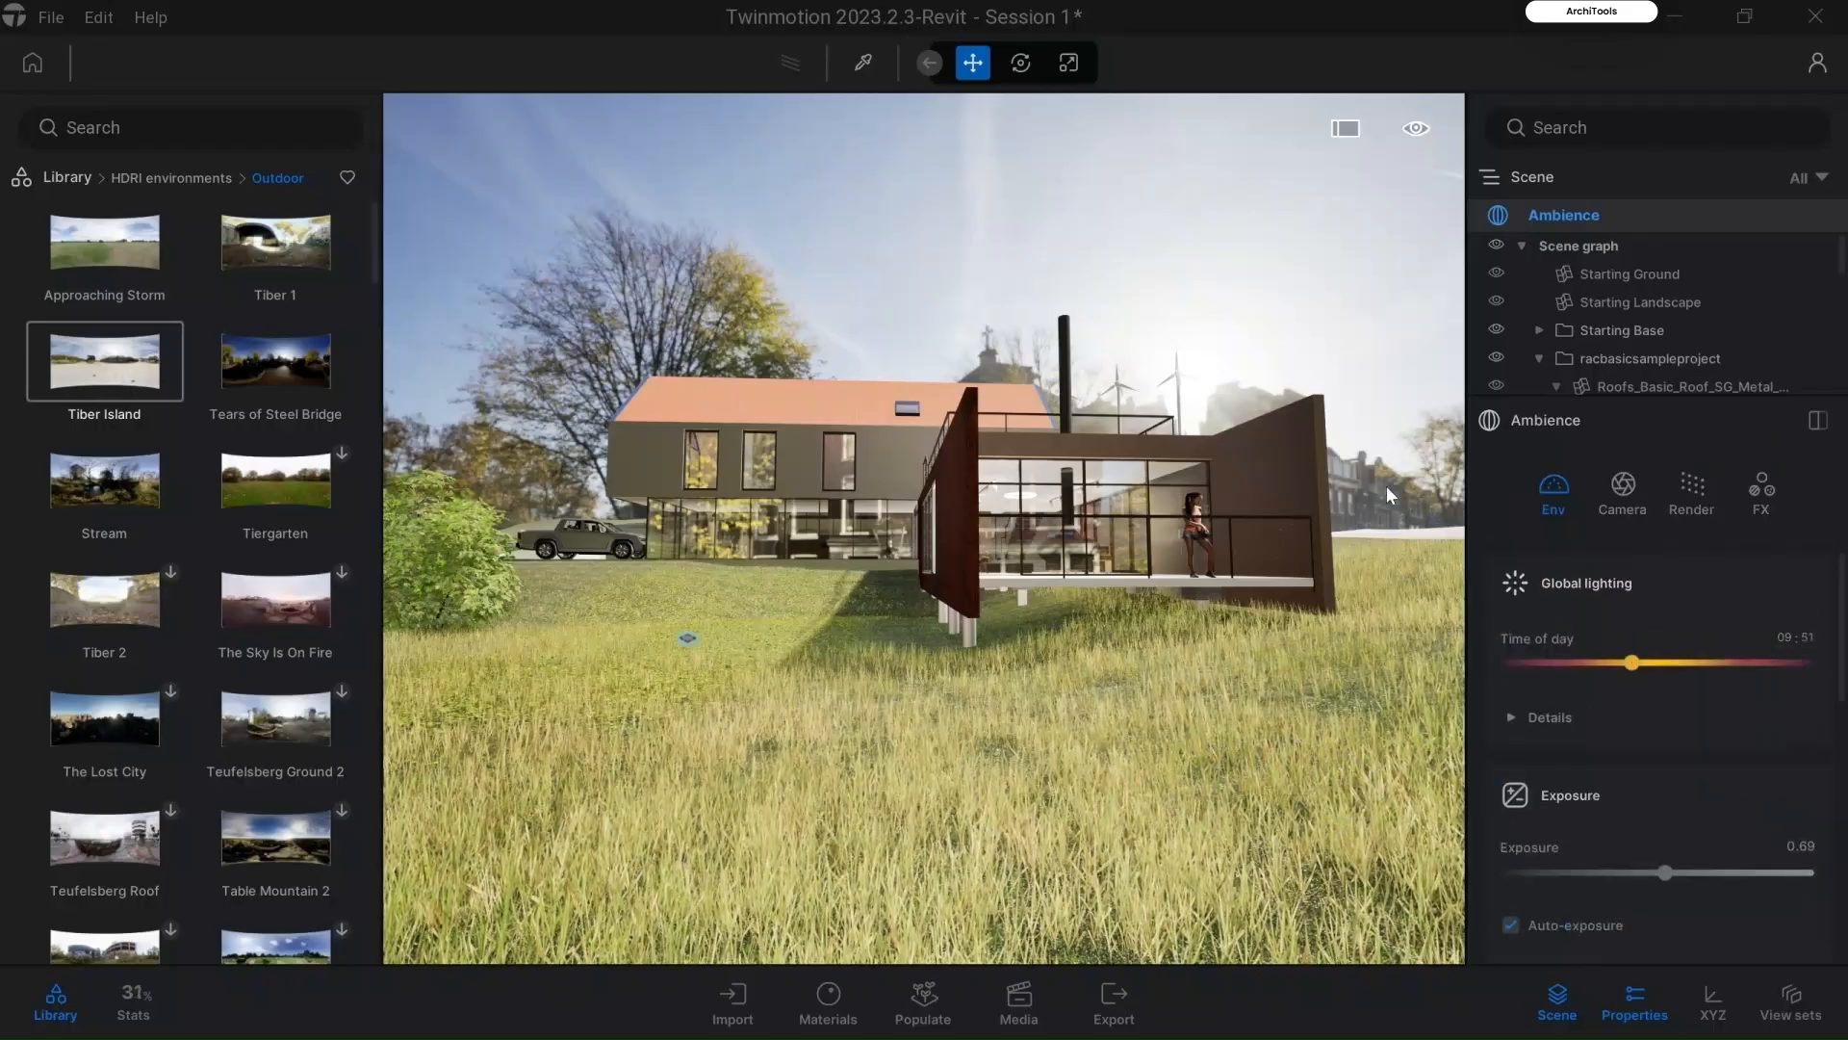
{"action": "scroll", "coordinate": [1119, 499], "scroll_direction": "up", "scroll_amount": 3}
{"action": "scroll", "coordinate": [1095, 595], "scroll_direction": "down", "scroll_amount": 3}
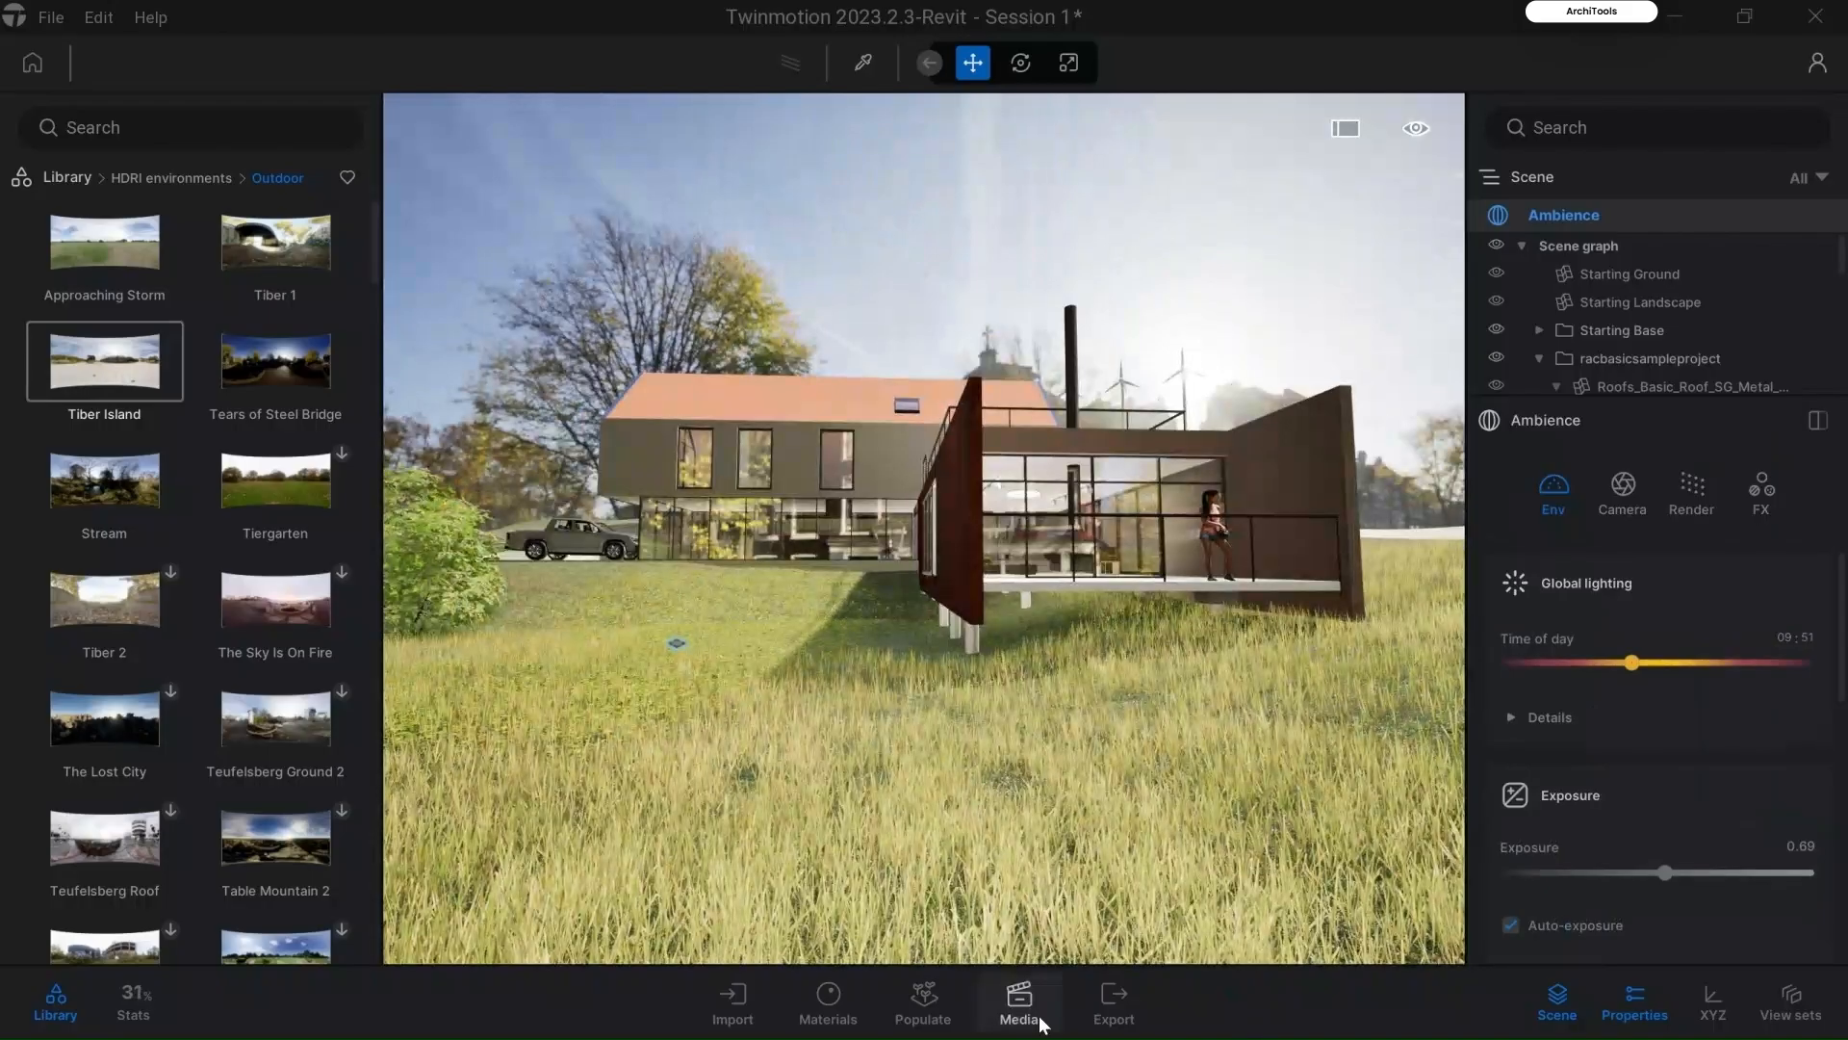
Step: Review the saved media images, including Backyard, Image3 to Image6 and Image7, and return to Backyard
{"action": "left_click", "coordinate": [990, 1011]}
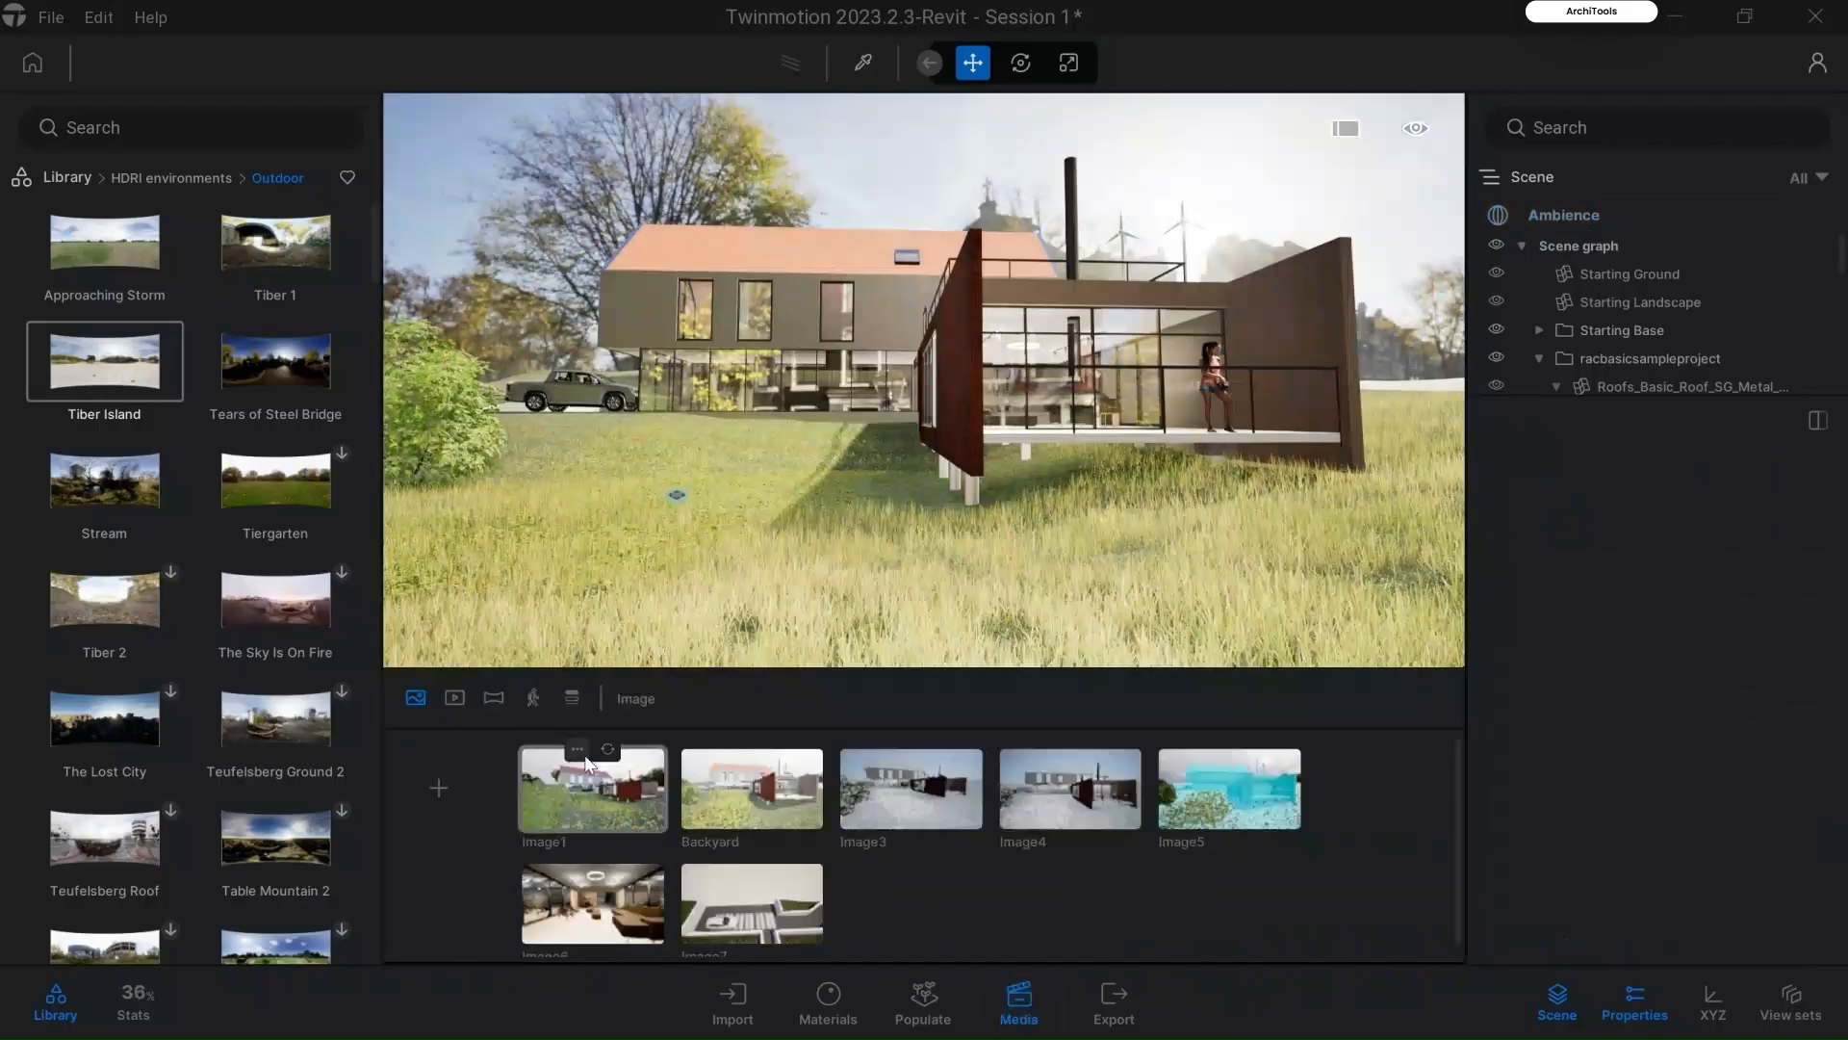
{"action": "left_click", "coordinate": [752, 787]}
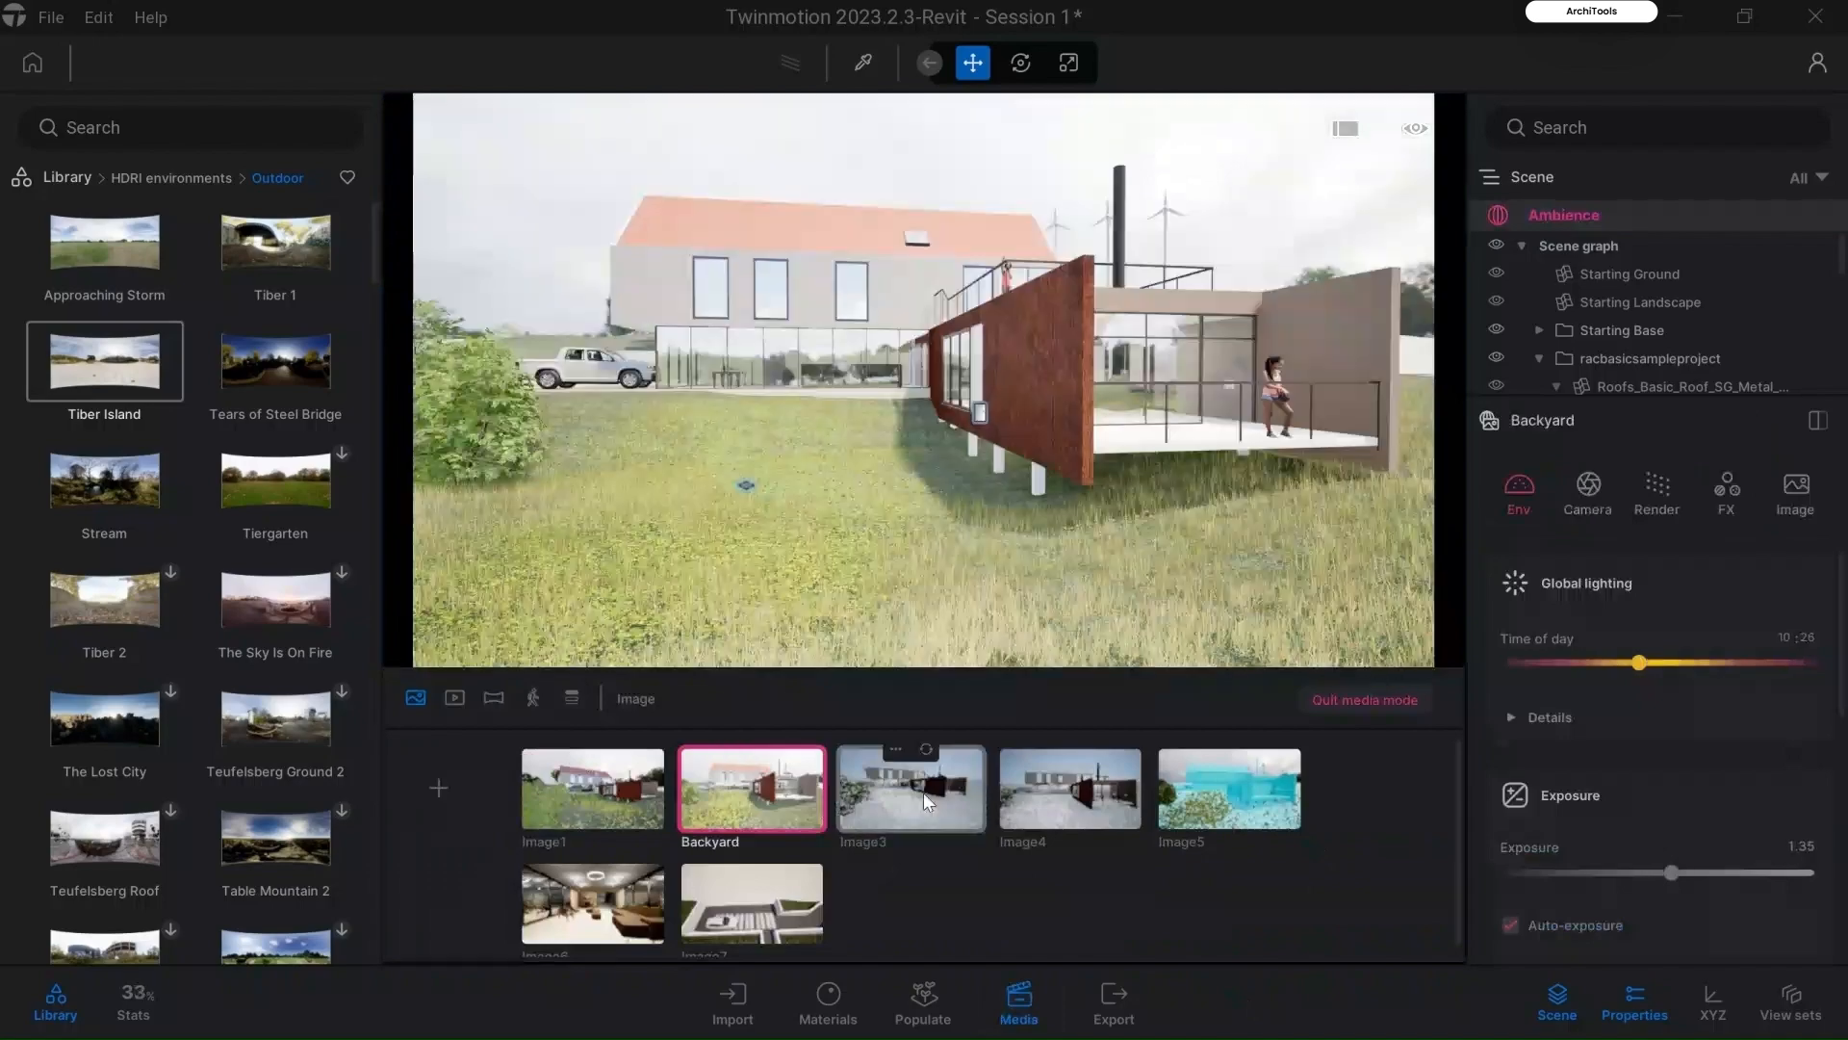
{"action": "left_click", "coordinate": [922, 793]}
{"action": "left_click", "coordinate": [1049, 795]}
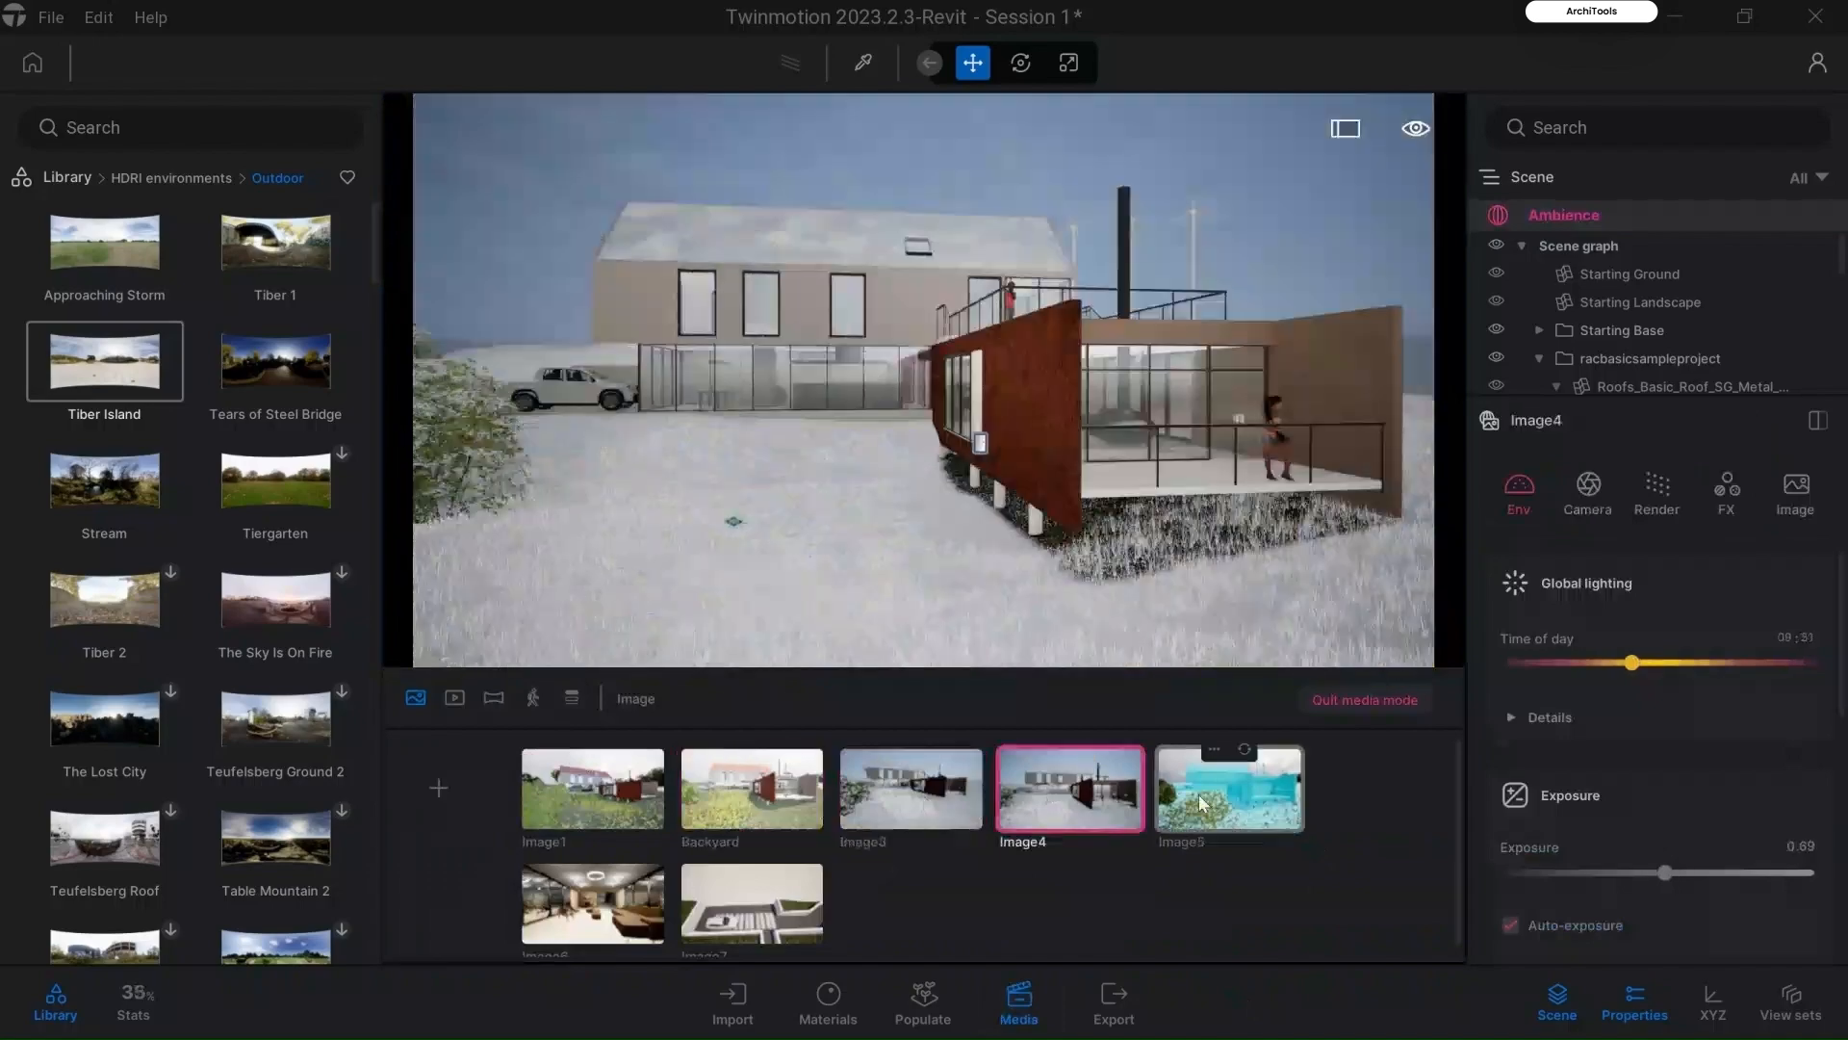
{"action": "left_click", "coordinate": [1229, 789]}
{"action": "left_click", "coordinate": [606, 900]}
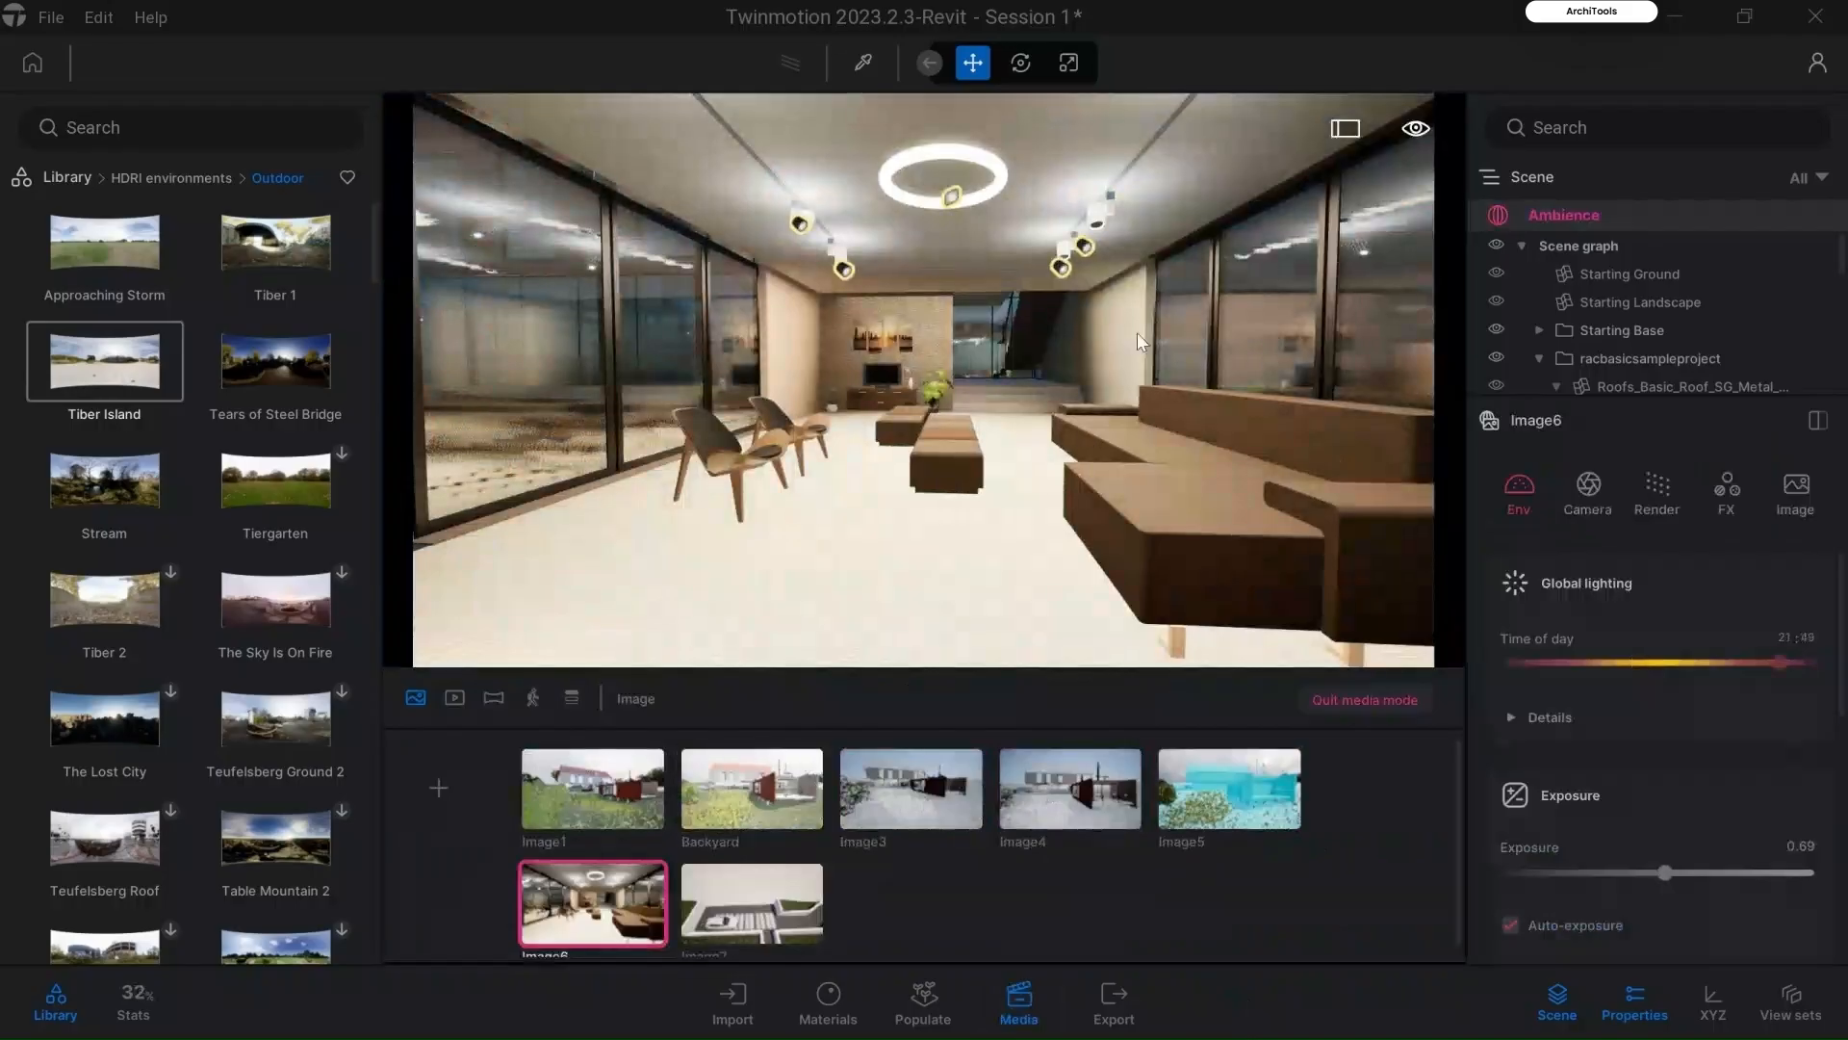
{"action": "left_click", "coordinate": [785, 781]}
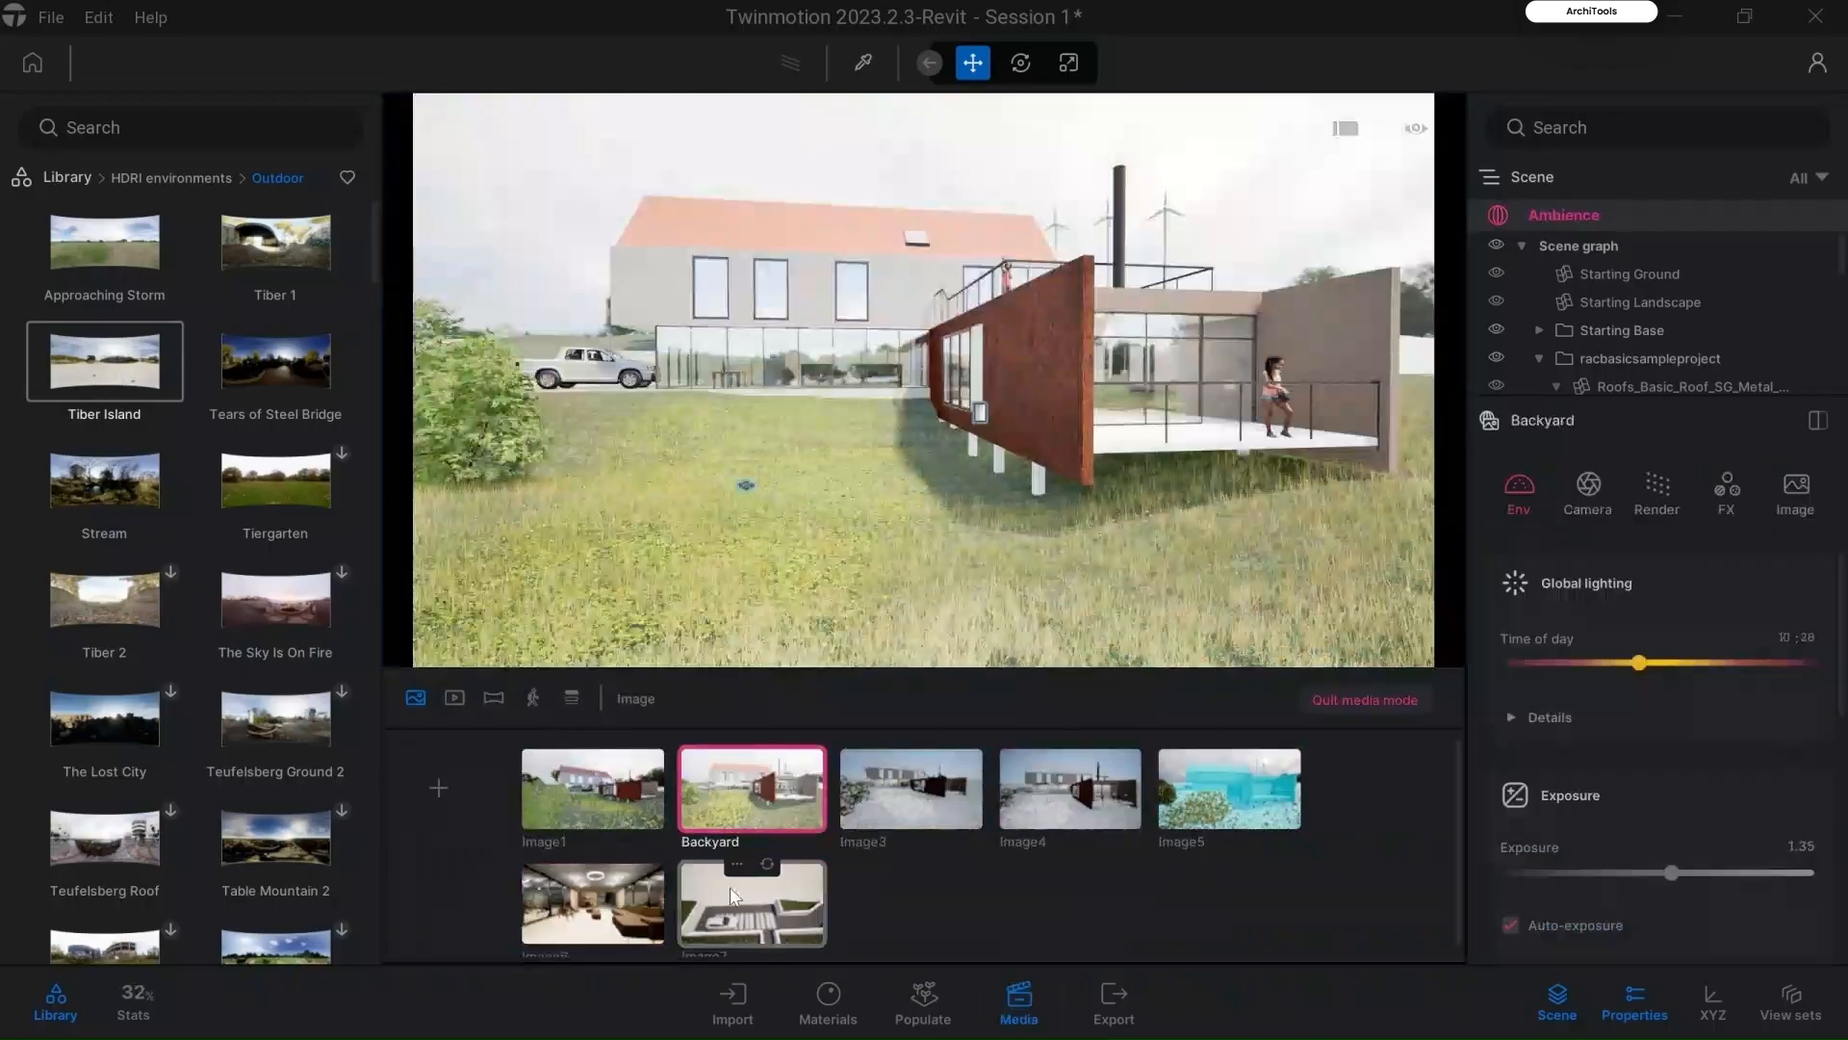
{"action": "left_click", "coordinate": [732, 895]}
{"action": "left_click", "coordinate": [710, 794]}
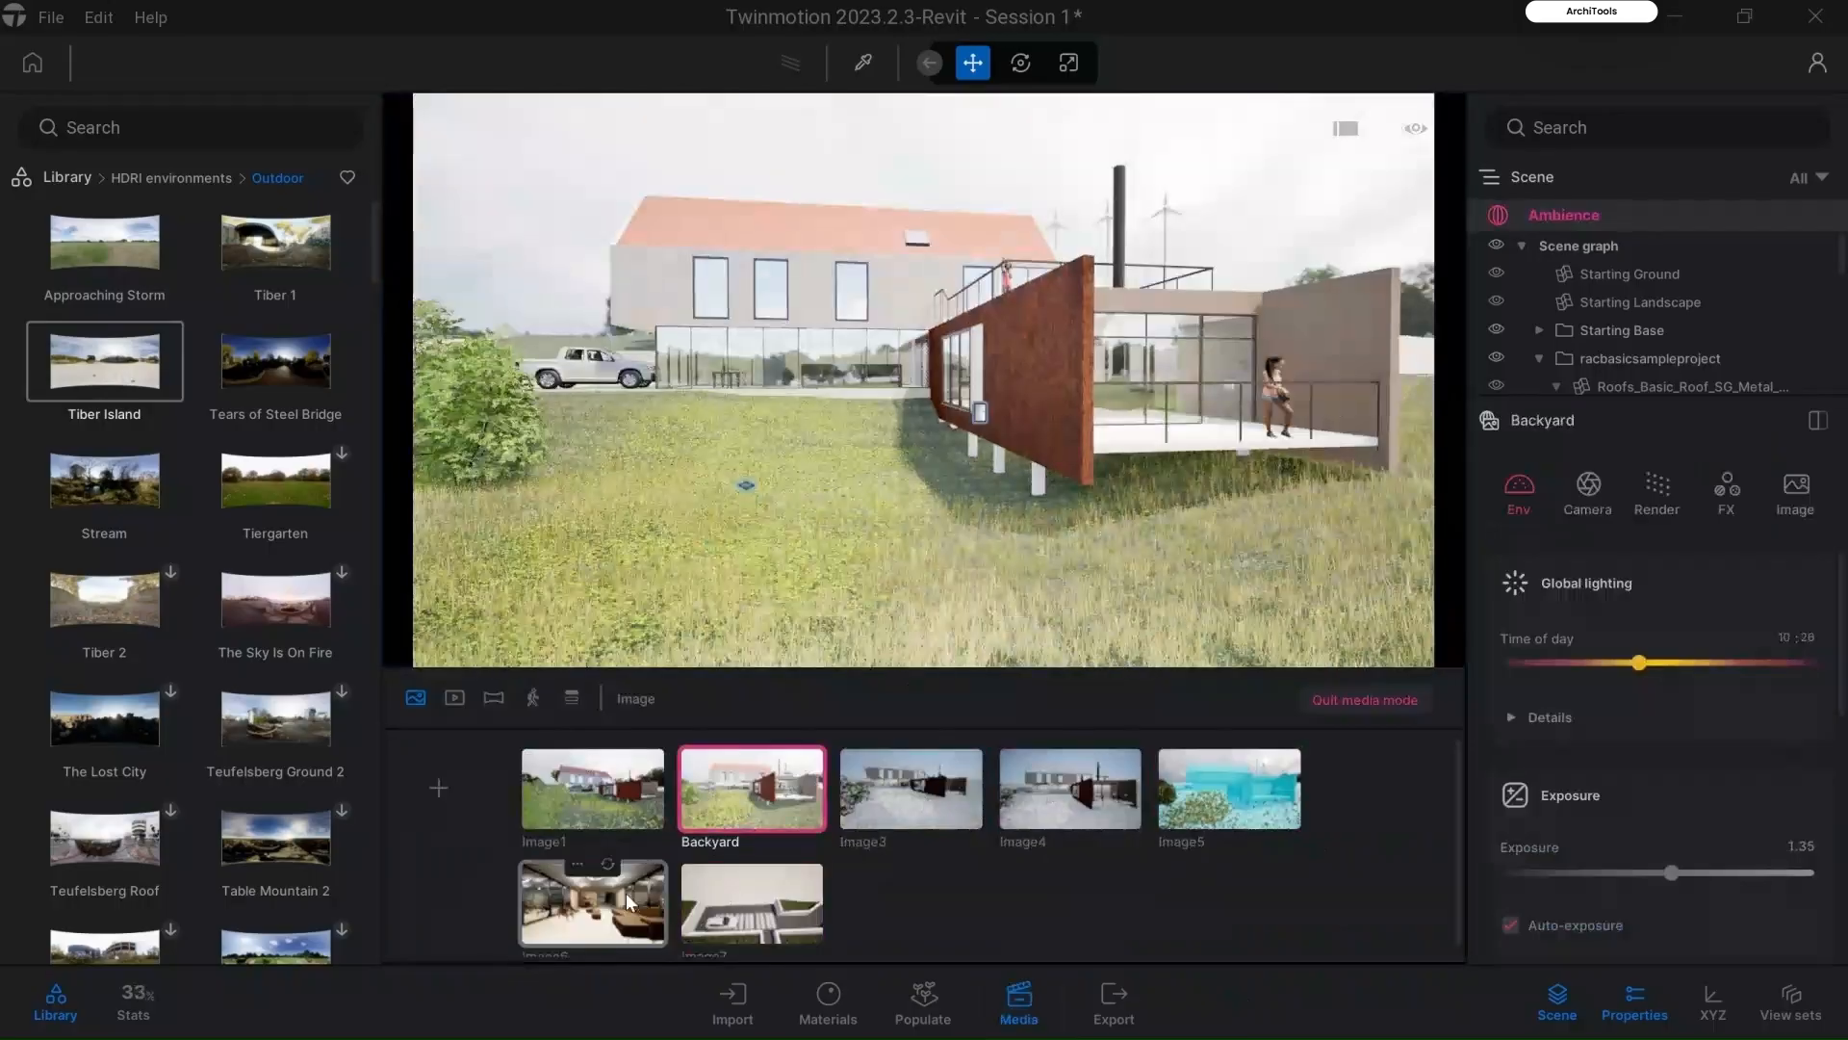
Step: Explore the Backyard view nearer the house's glazed facade, and switch to the saved Image1 view
{"action": "scroll", "coordinate": [917, 398], "scroll_direction": "up", "scroll_amount": 3}
{"action": "scroll", "coordinate": [914, 398], "scroll_direction": "up", "scroll_amount": 2}
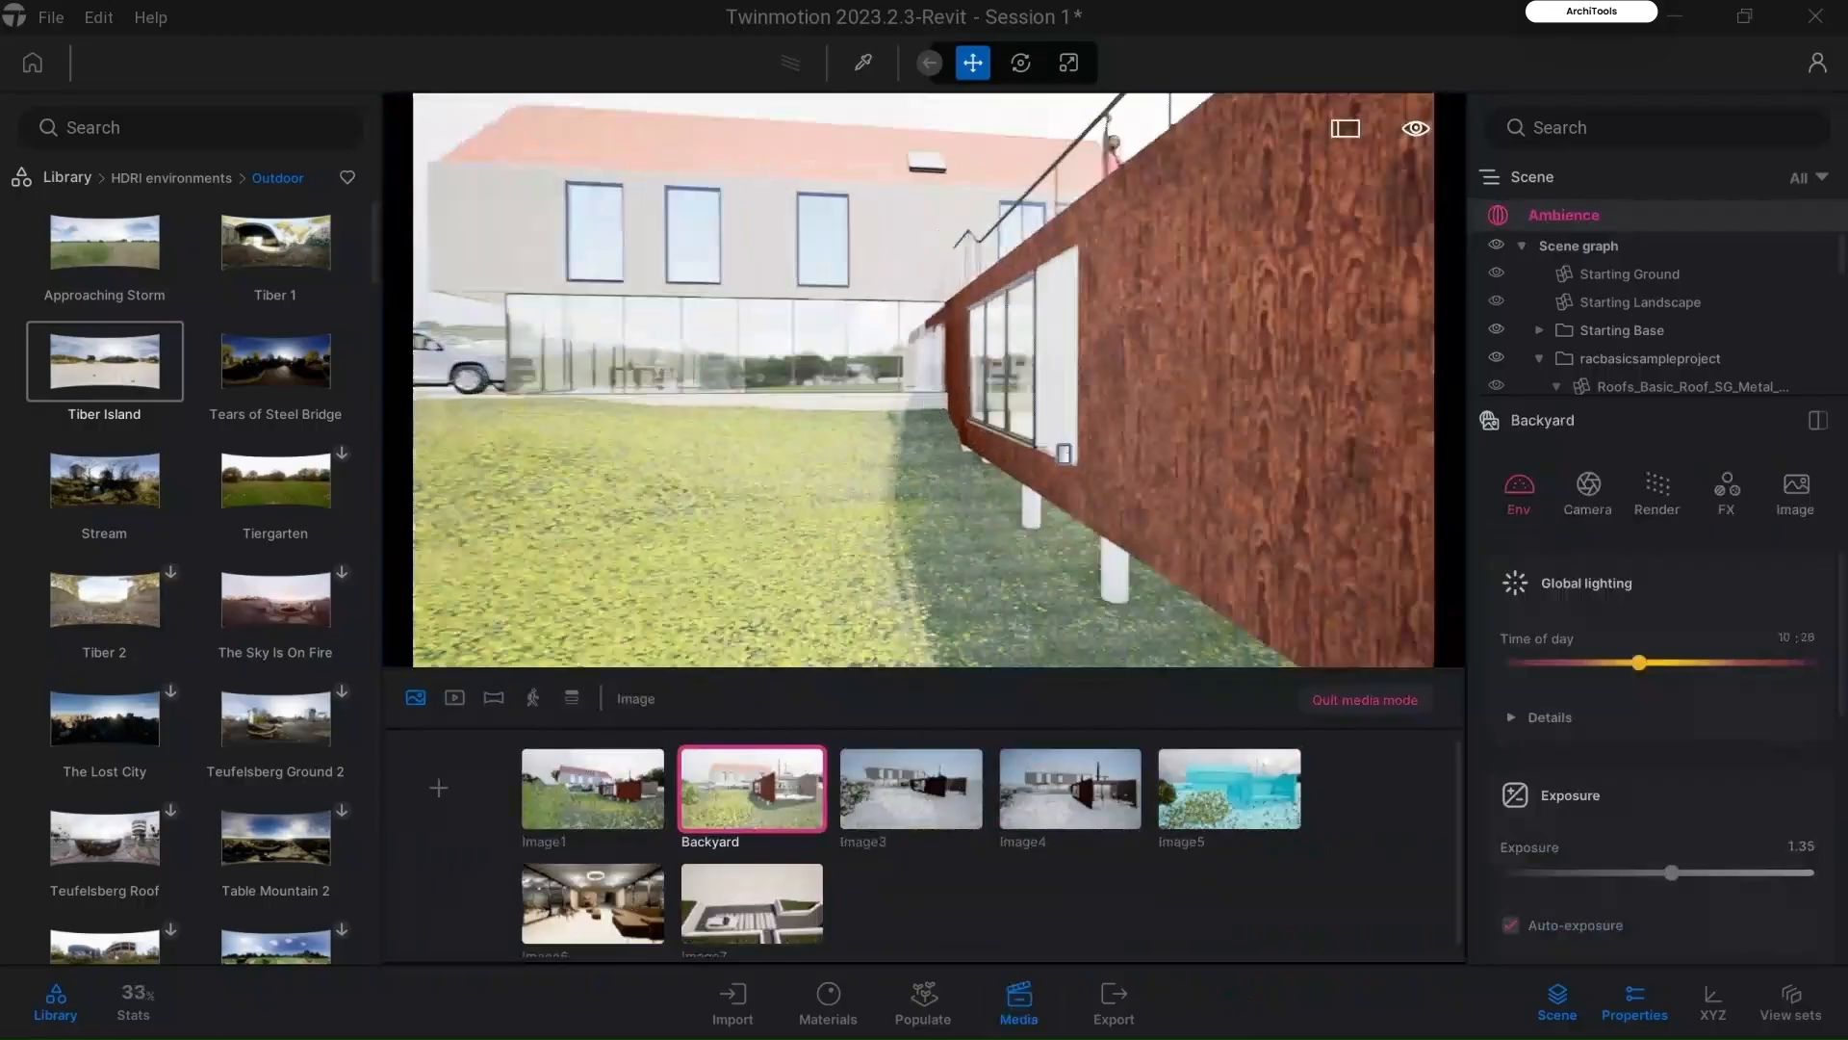
{"action": "right_click_drag", "start_coordinate": [1029, 399], "coordinate": [750, 400]}
{"action": "scroll", "coordinate": [1029, 400], "scroll_direction": "up", "scroll_amount": 2}
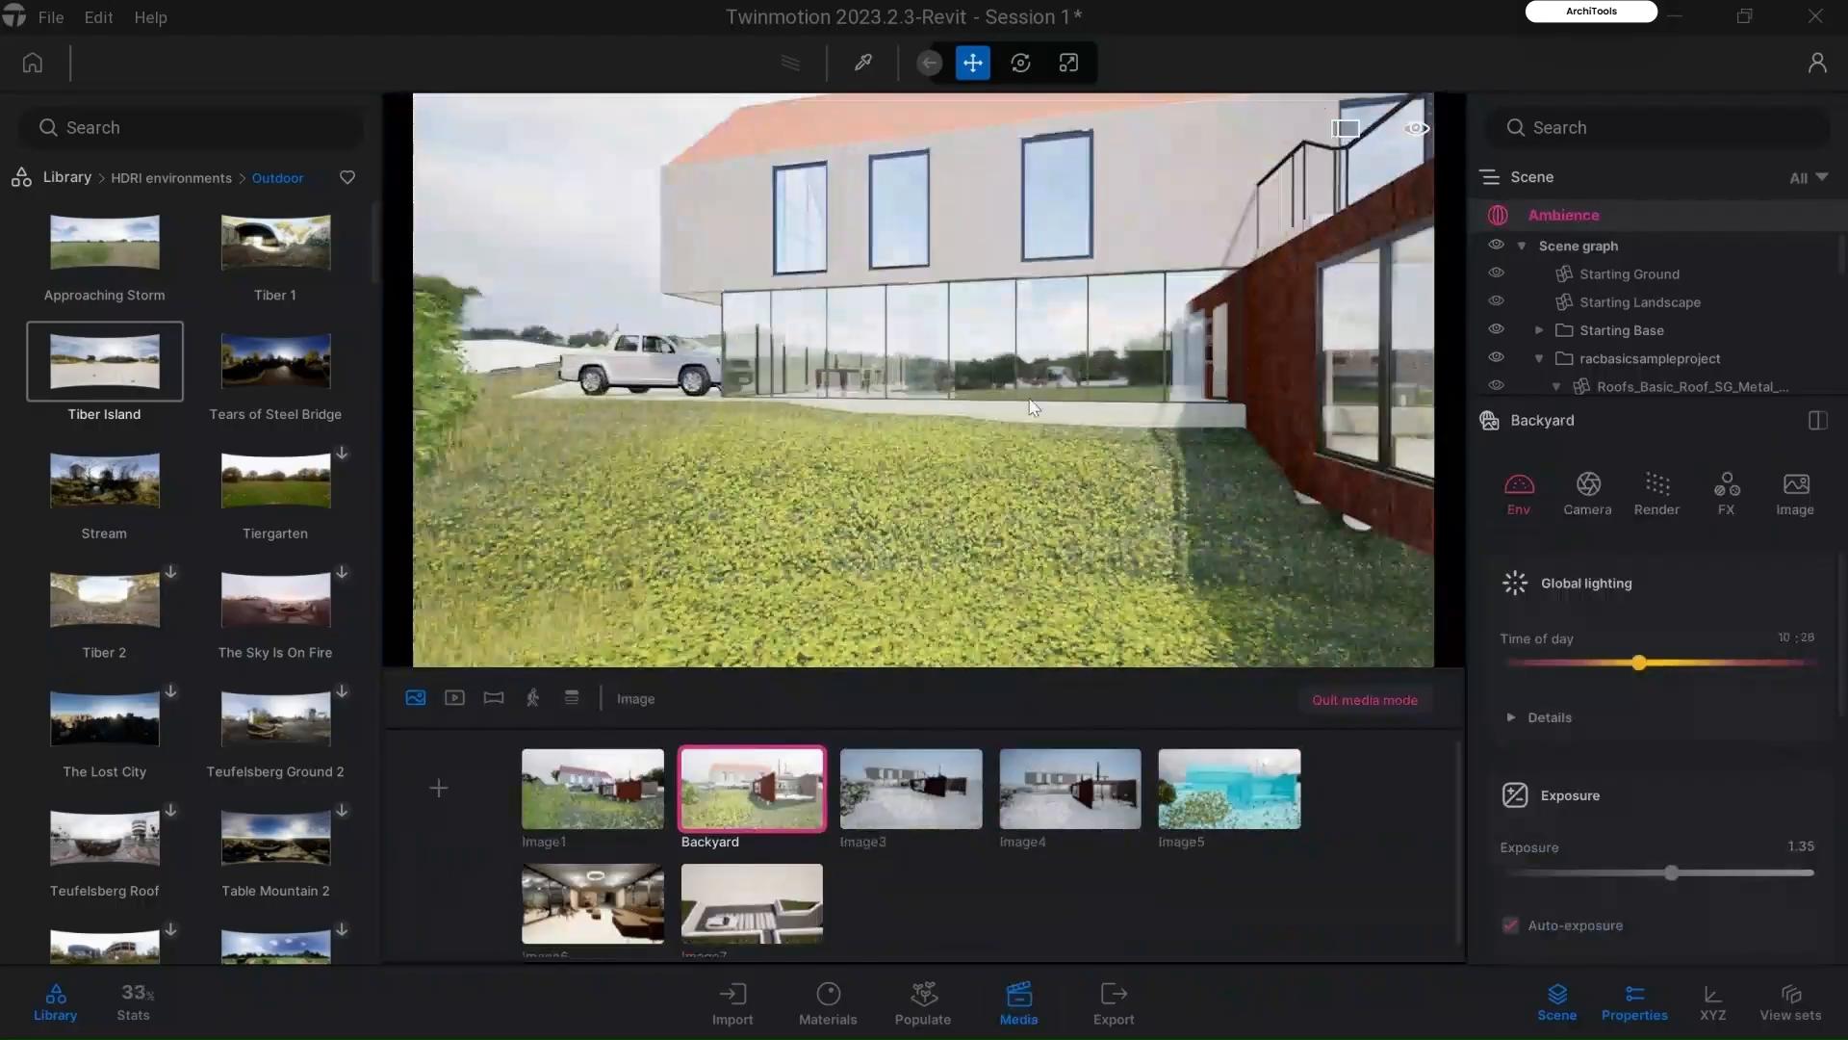
{"action": "right_click_drag", "start_coordinate": [1031, 407], "coordinate": [1097, 488]}
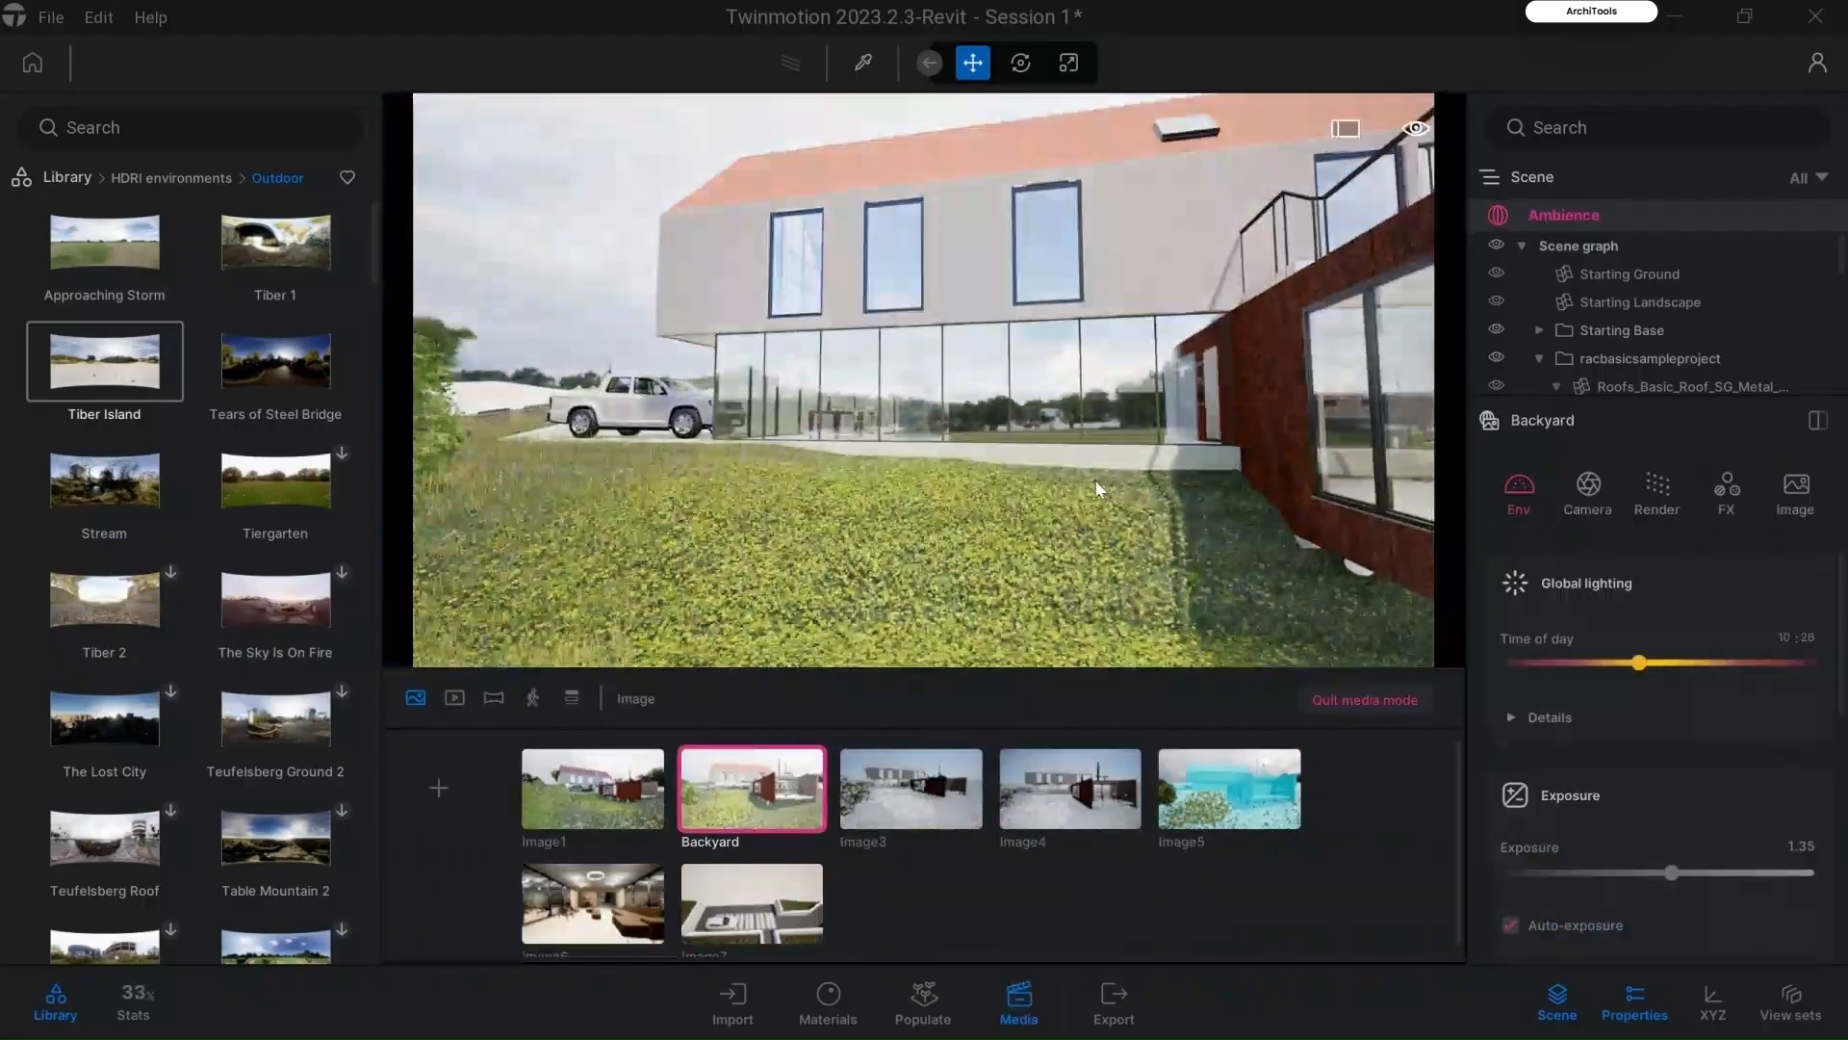
{"action": "left_click", "coordinate": [591, 821]}
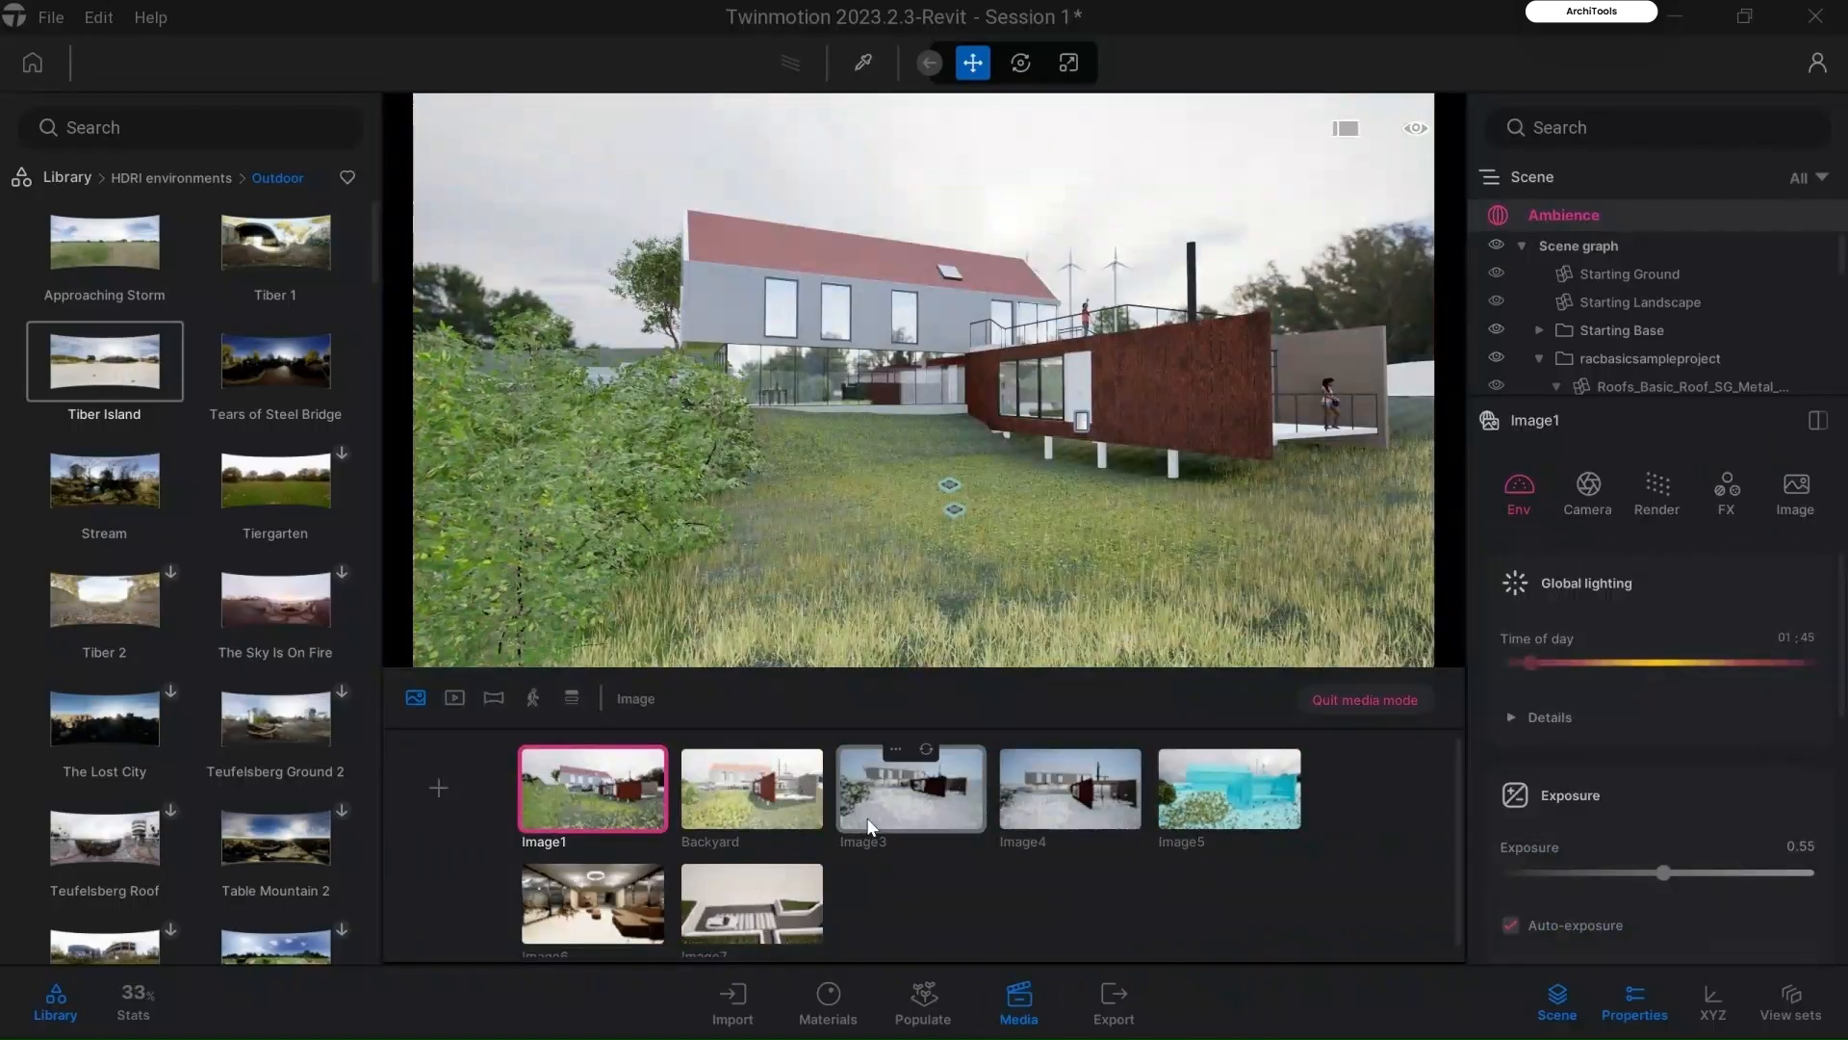
Step: Save the Image1 viewpoint as a new image, and save another from a view facing the terrace behind the tree
{"action": "left_click", "coordinate": [1068, 580]}
{"action": "left_click", "coordinate": [1117, 221]}
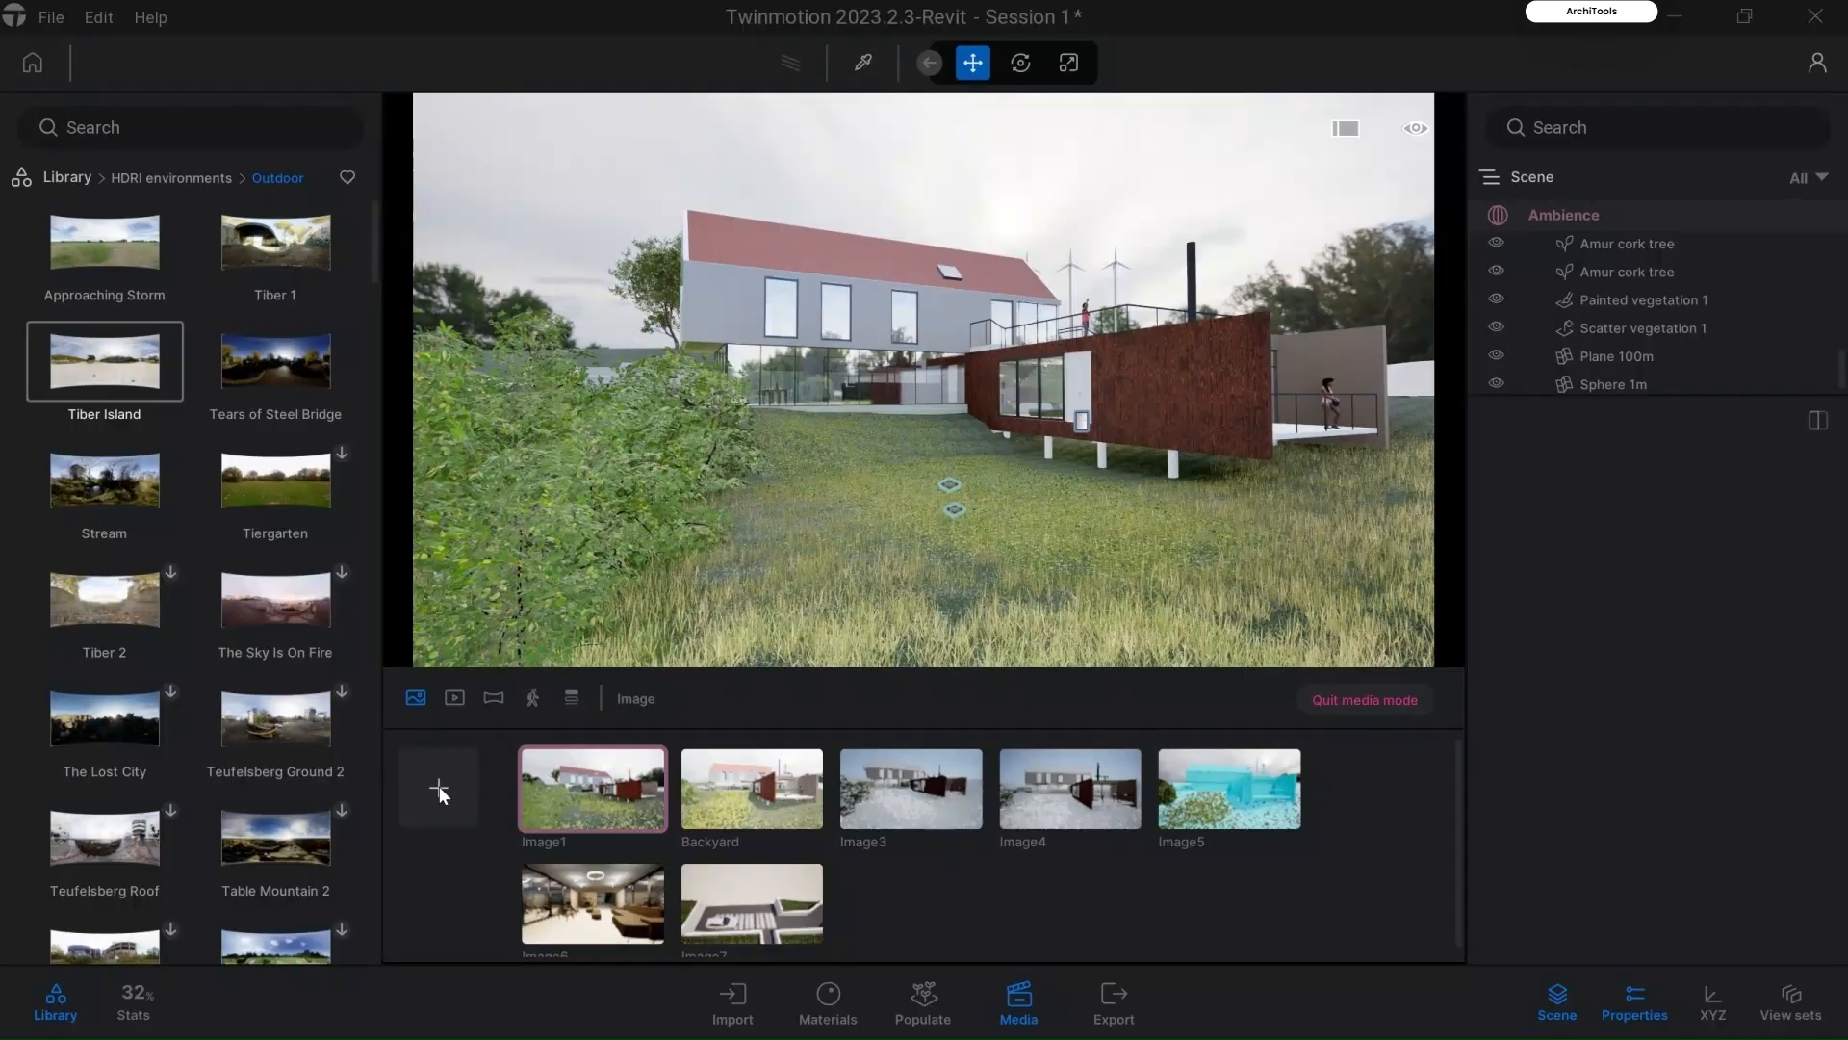
{"action": "left_click", "coordinate": [438, 785]}
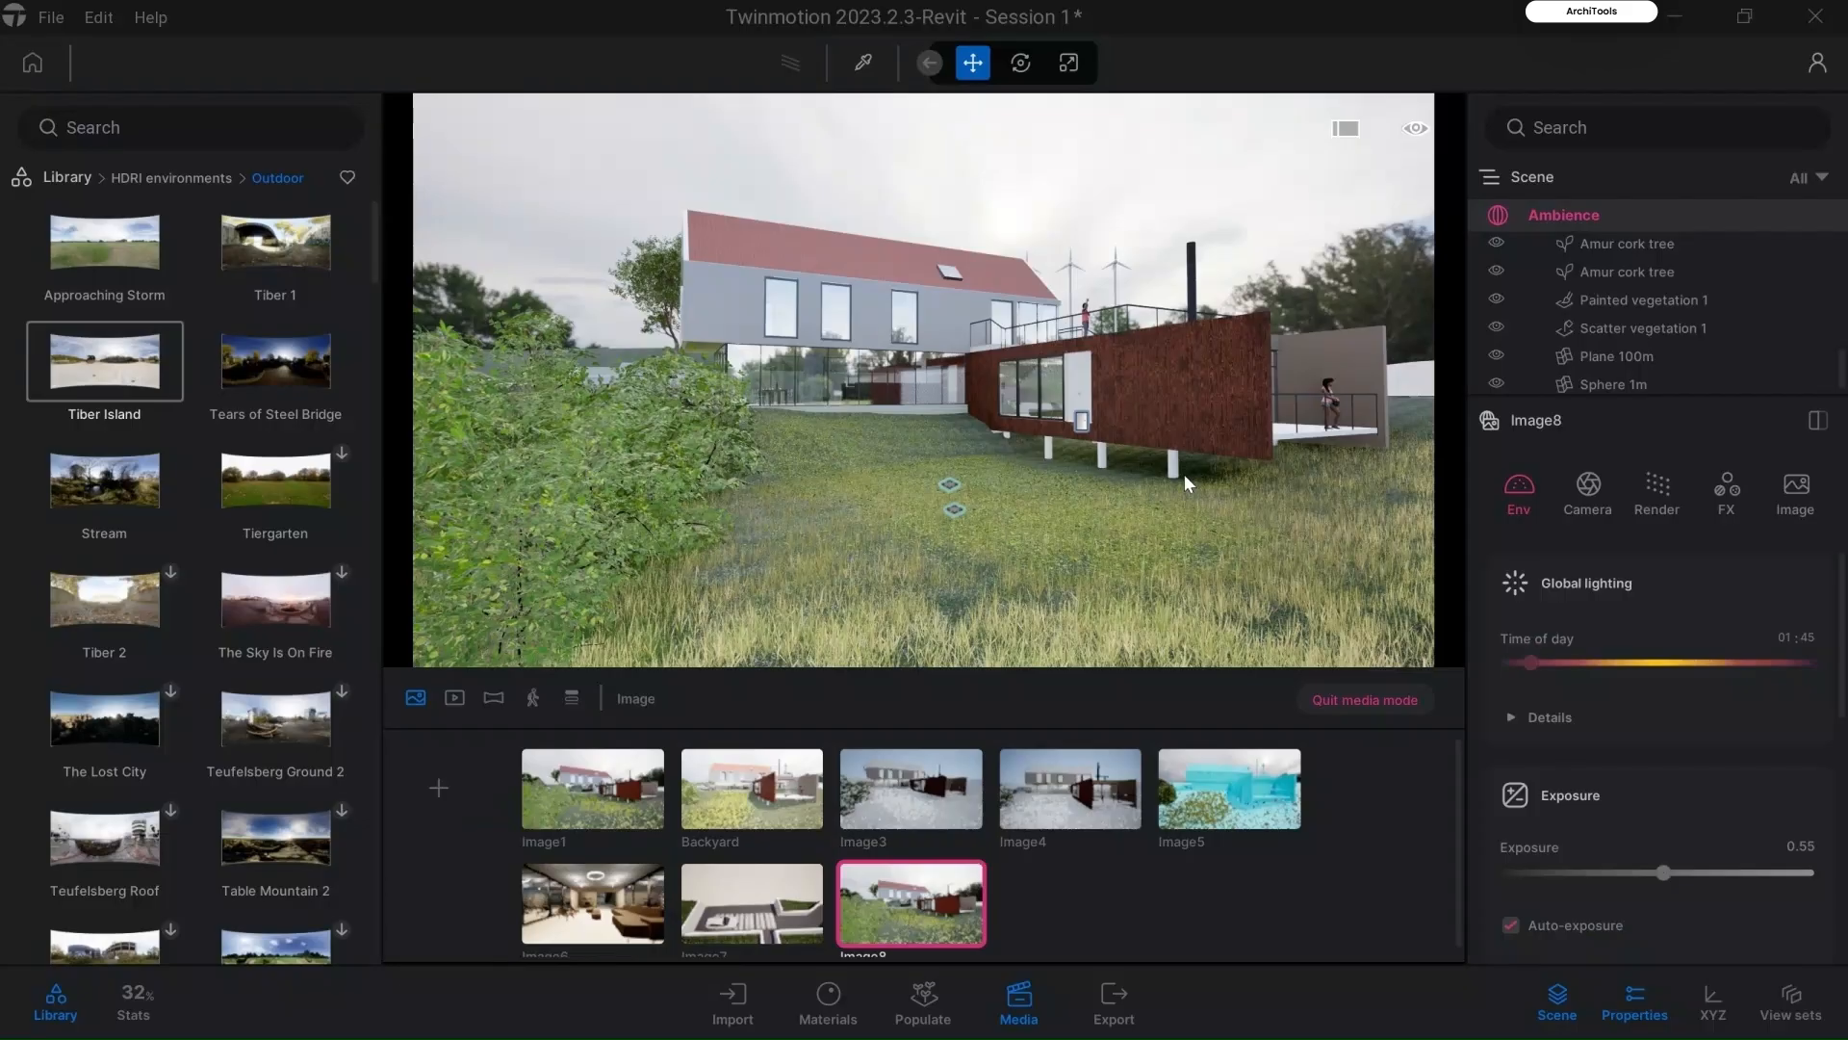
{"action": "middle_click_drag", "start_coordinate": [1184, 474], "coordinate": [902, 430]}
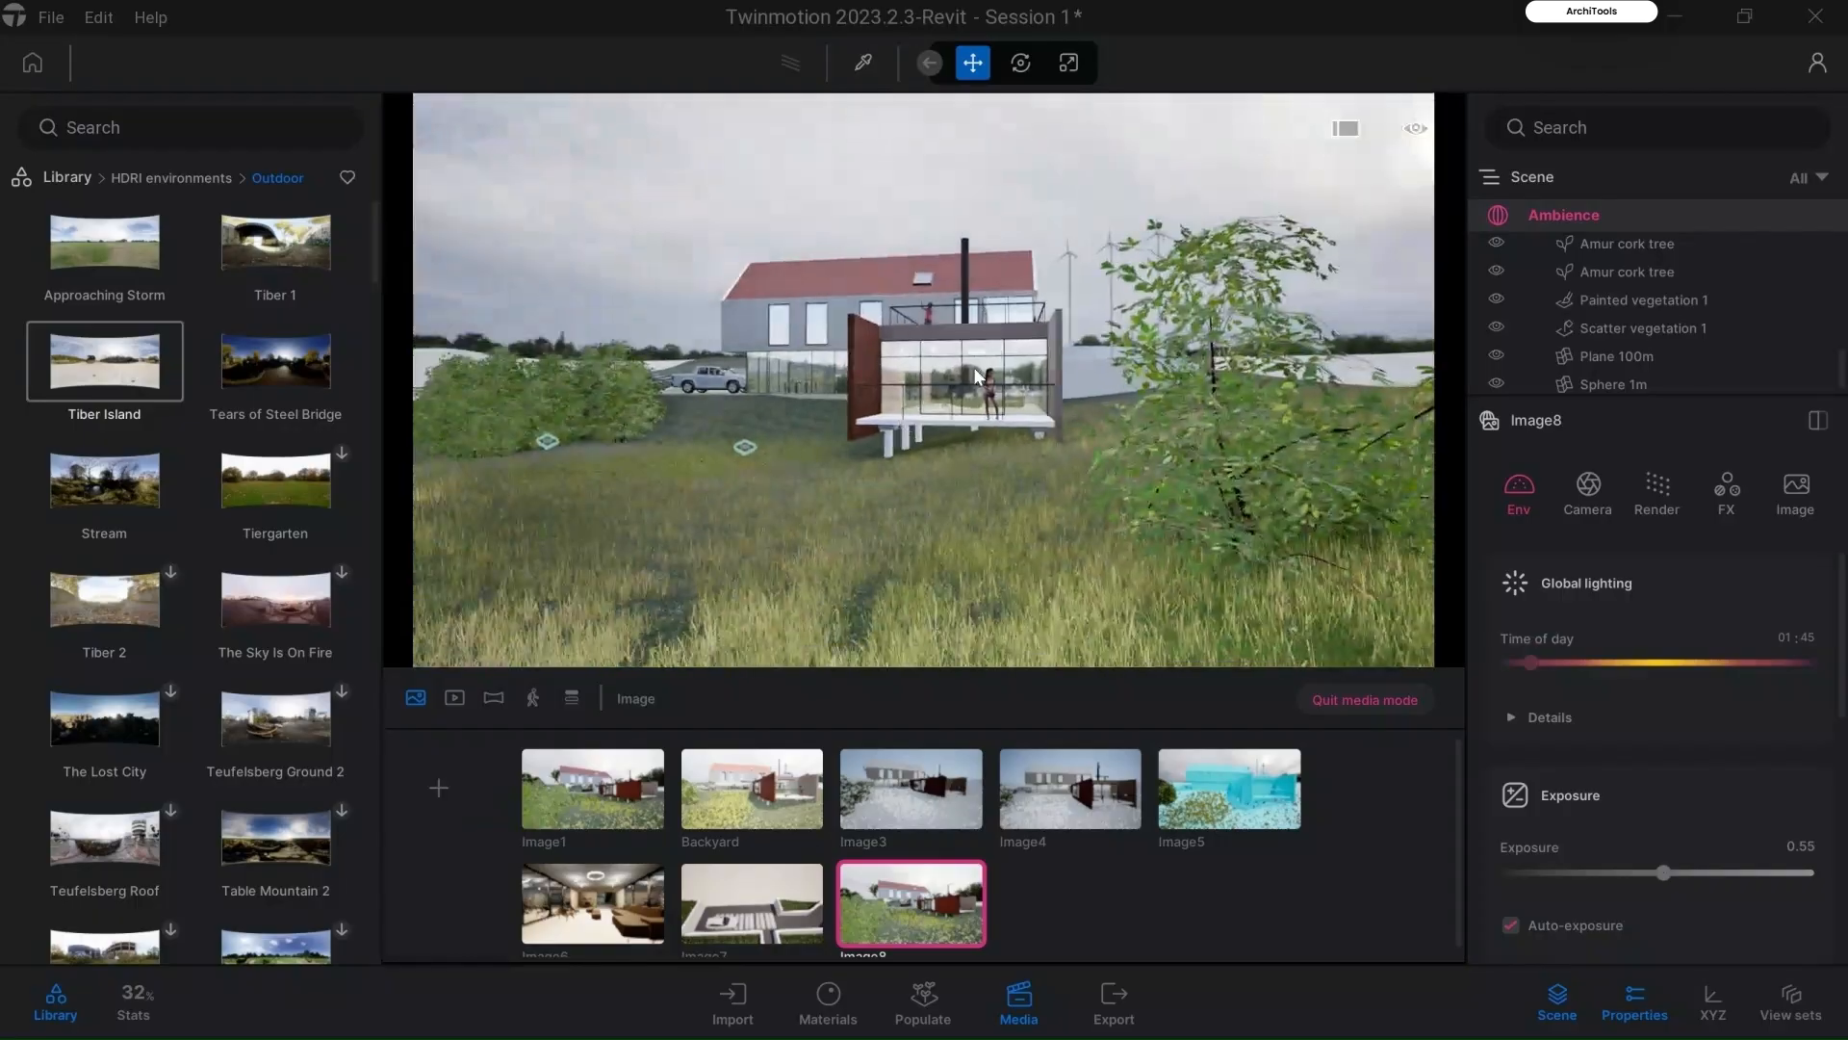
{"action": "left_click", "coordinate": [439, 789]}
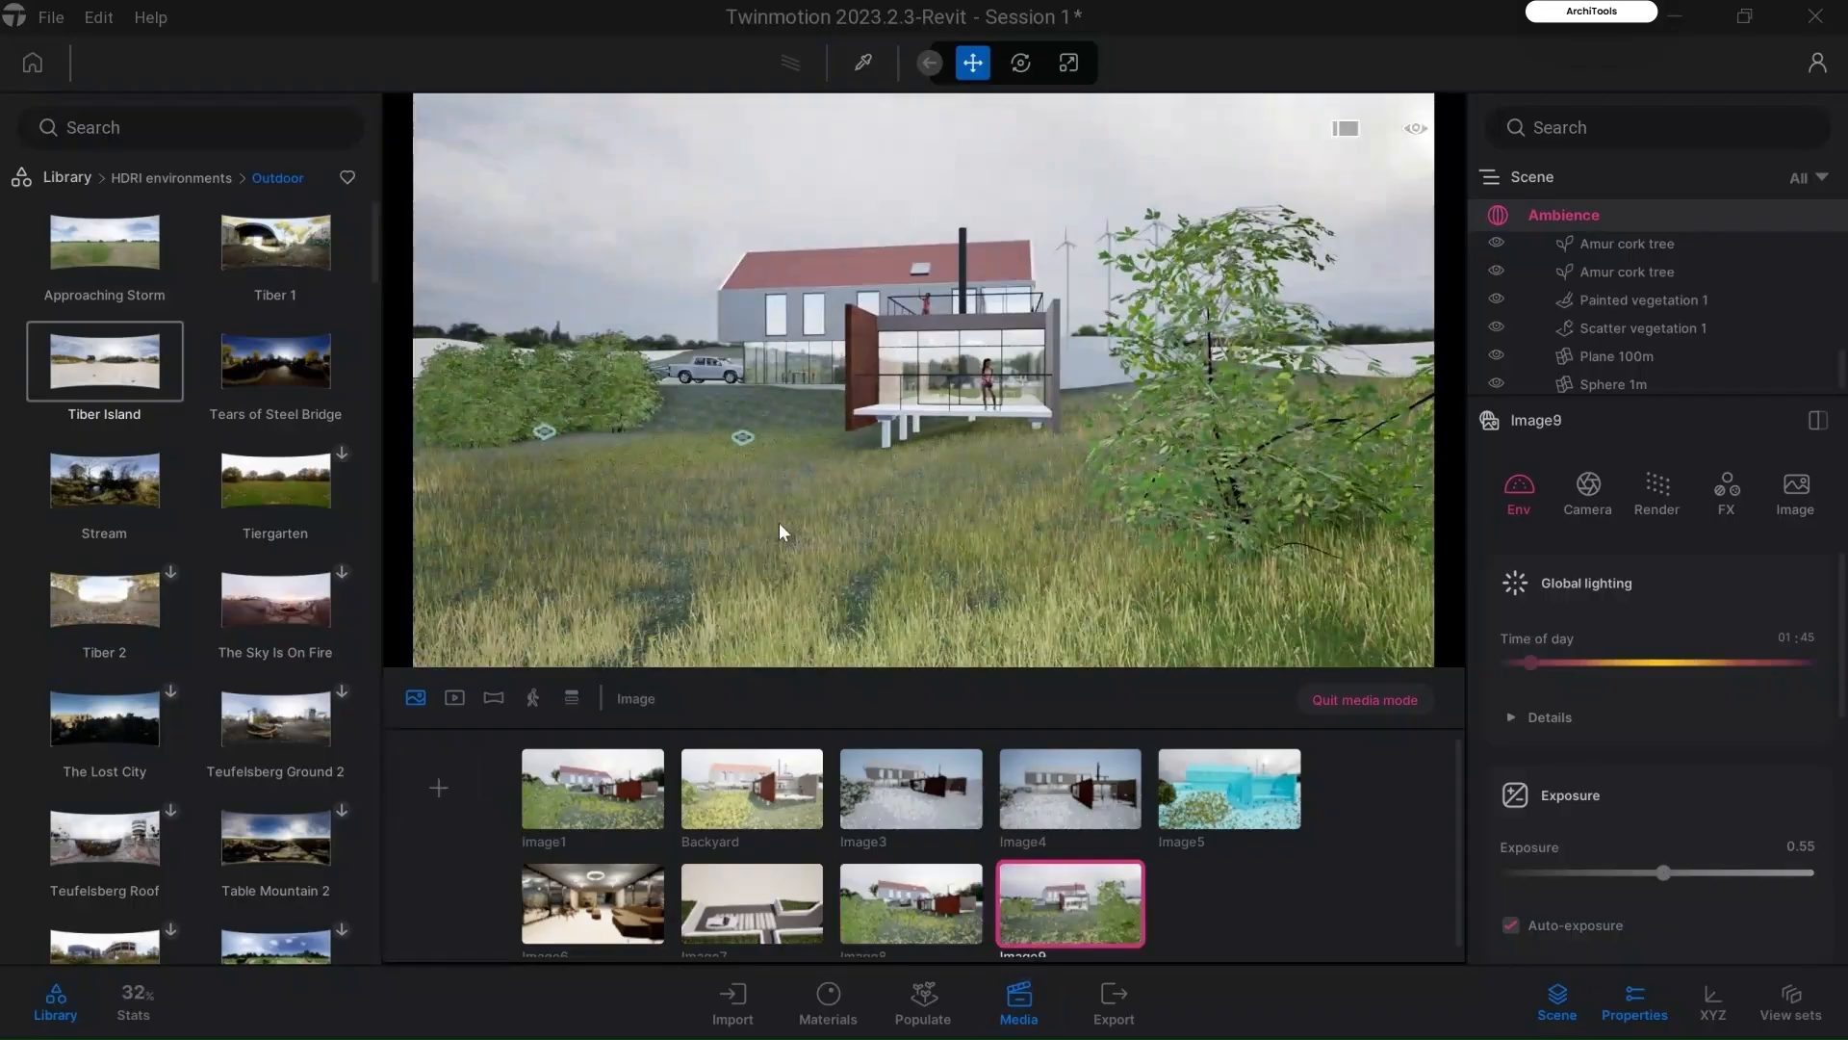
Step: Look at the terrace from closer up and restore the Image9 saved viewpoint
{"action": "scroll", "coordinate": [803, 328], "scroll_direction": "up", "scroll_amount": 3}
{"action": "scroll", "coordinate": [825, 149], "scroll_direction": "up", "scroll_amount": 3}
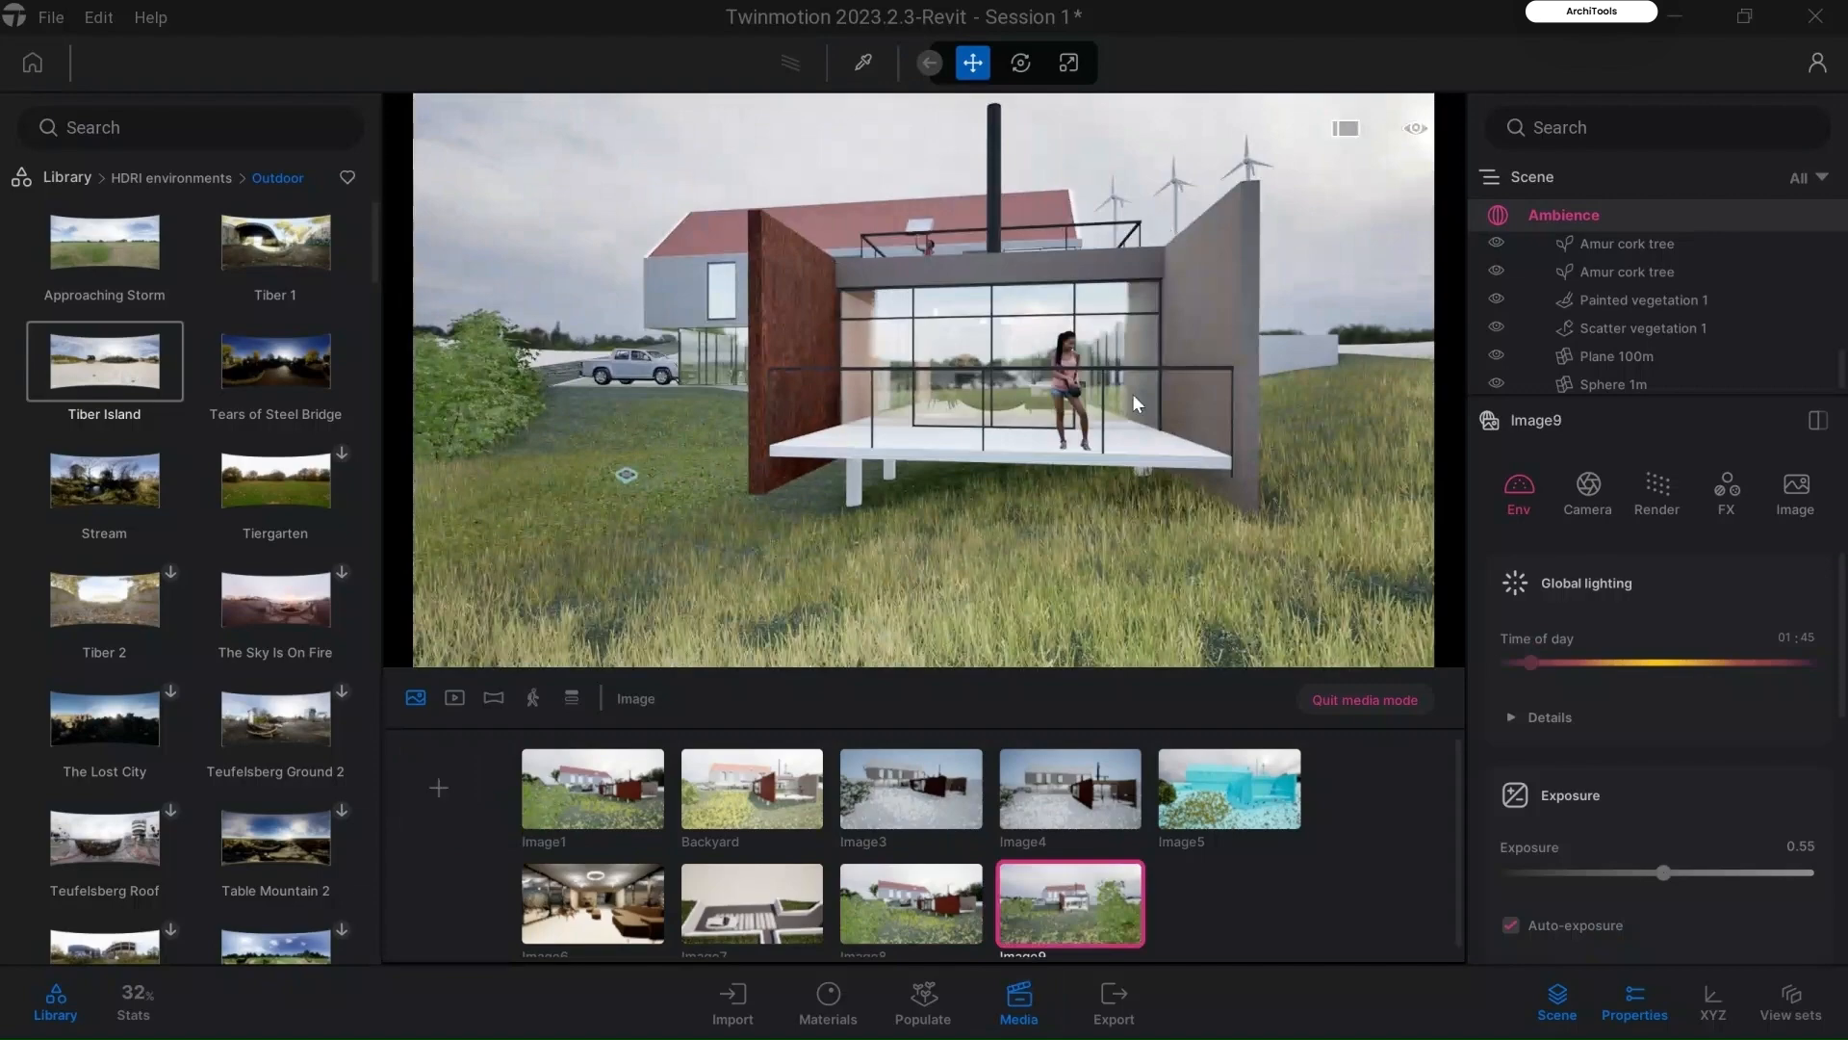
{"action": "left_click", "coordinate": [1068, 909]}
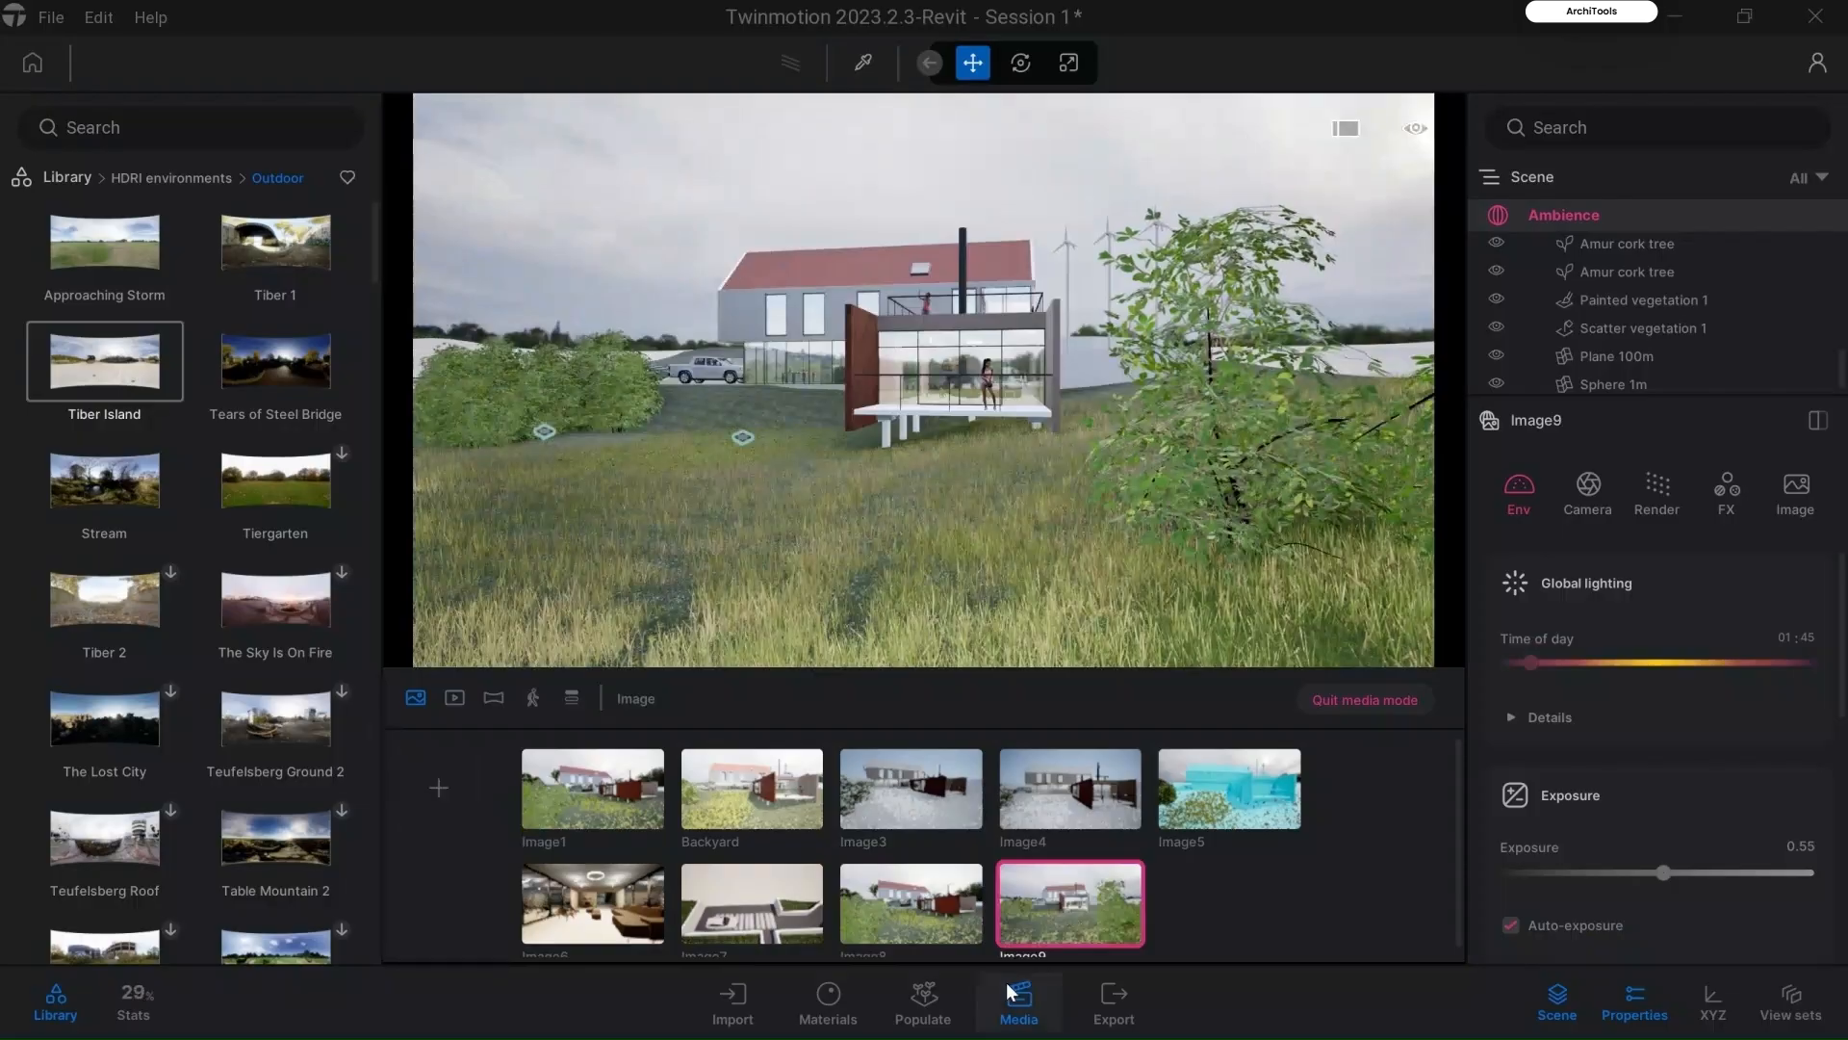
Step: Reframe Image8 closer to the house with the parked truck and terrace in view, and update the saved image
{"action": "left_click", "coordinate": [931, 904]}
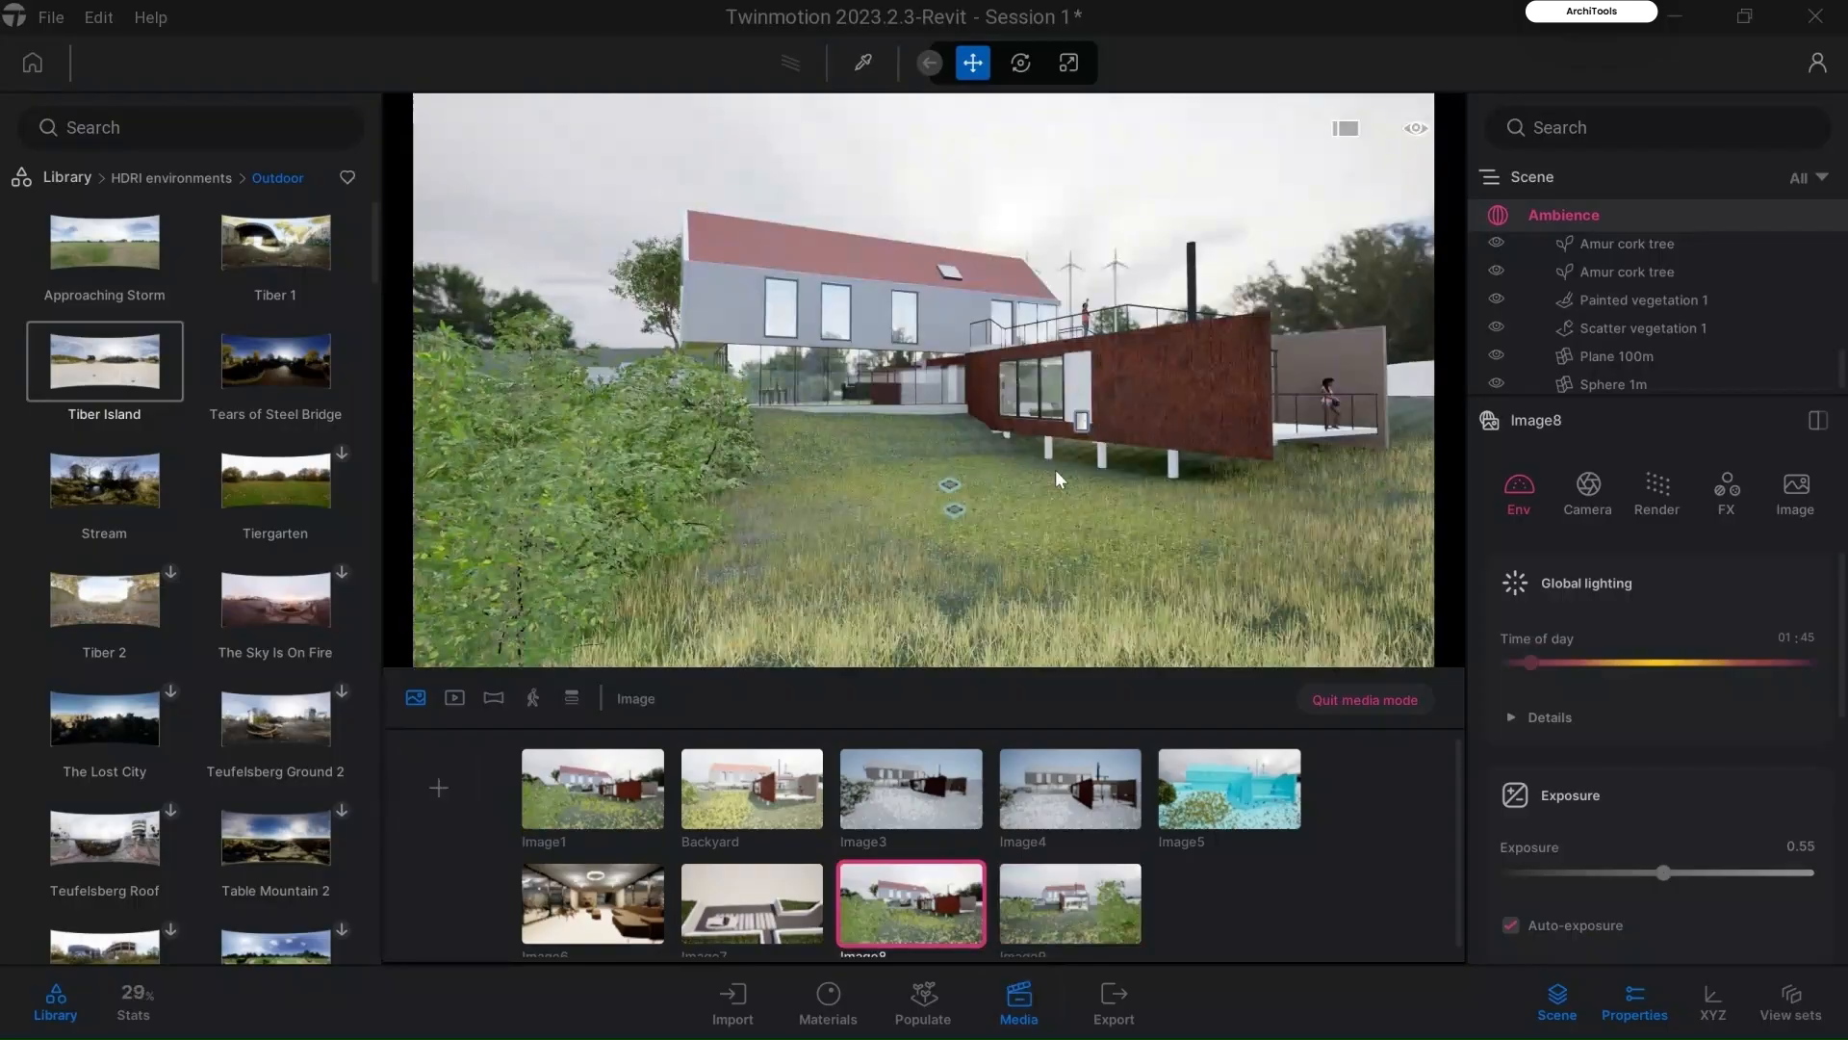
{"action": "left_click_drag", "start_coordinate": [1250, 396], "coordinate": [829, 391]}
{"action": "right_click_drag", "start_coordinate": [829, 390], "coordinate": [881, 306]}
{"action": "key", "text": "w"}
{"action": "right_click_drag", "start_coordinate": [884, 306], "coordinate": [871, 314]}
{"action": "key", "text": "w"}
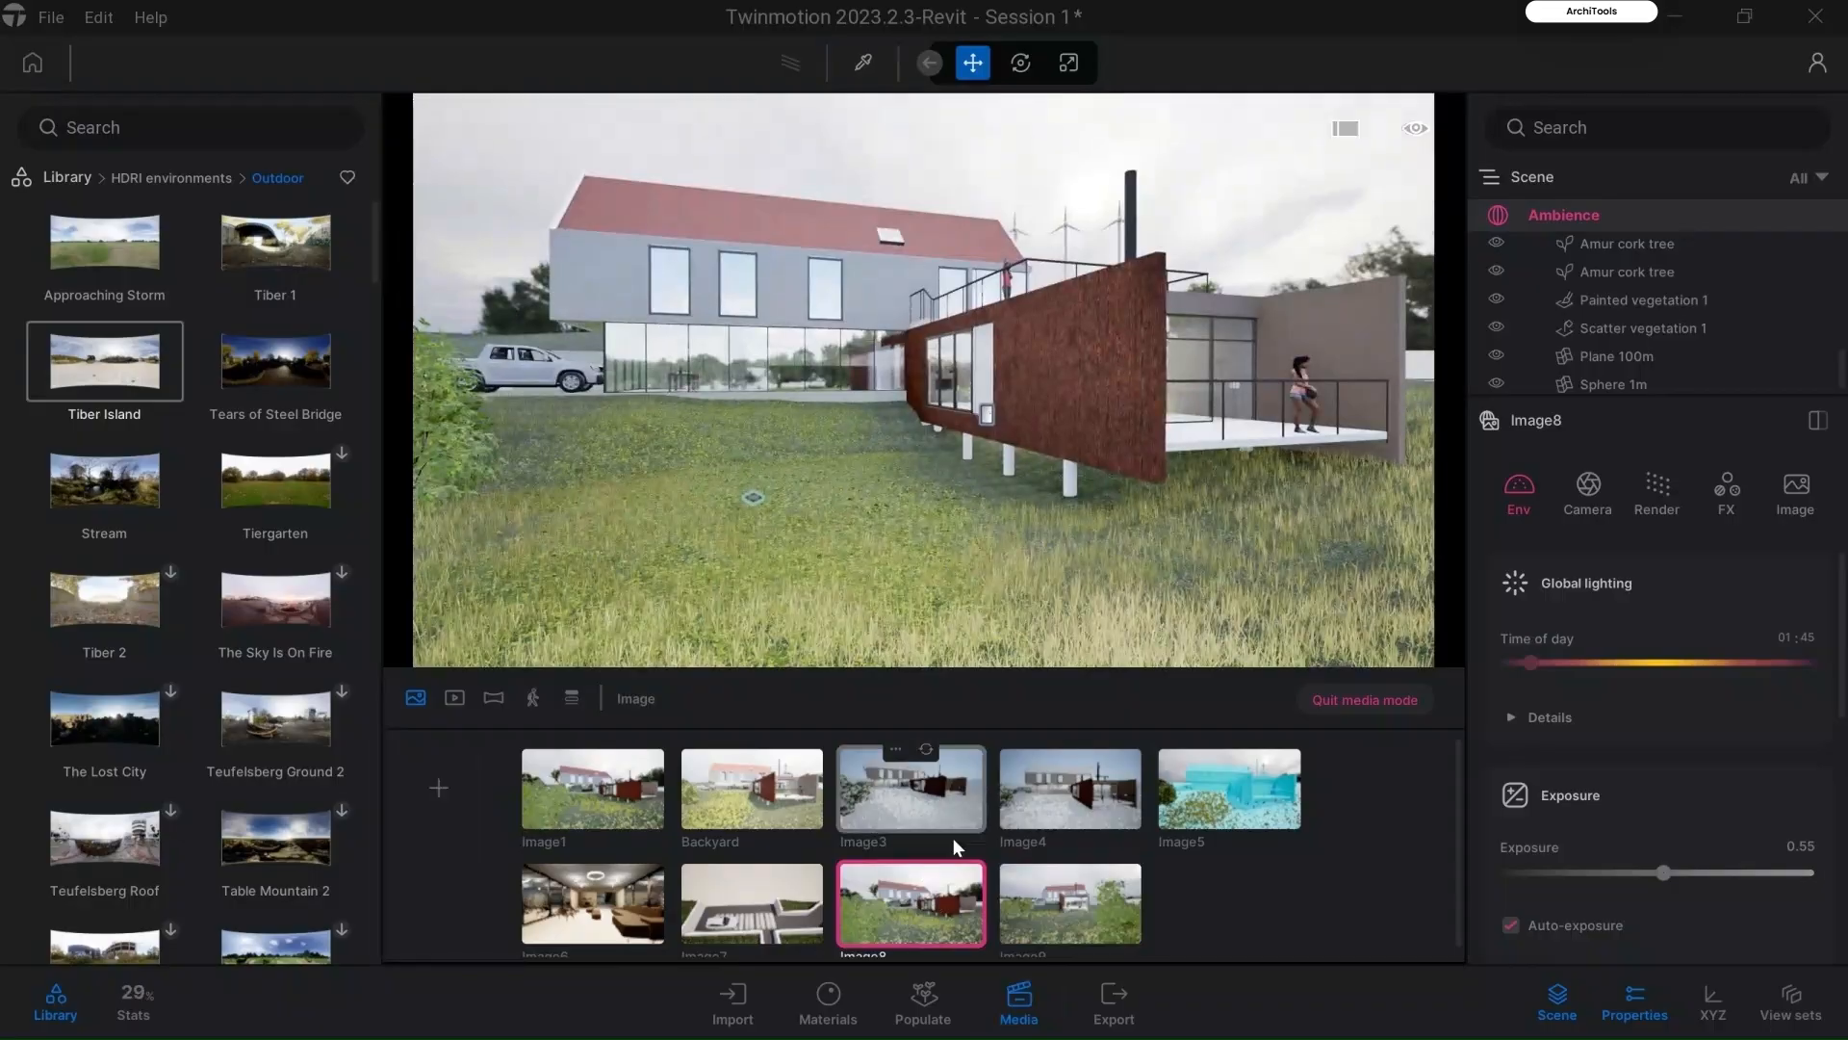
{"action": "left_click", "coordinate": [897, 899]}
Step: Move away from the saved Image8 viewpoint into the kitchen interior, and recall the Image1 view
{"action": "scroll", "coordinate": [981, 499], "scroll_direction": "down", "scroll_amount": 3}
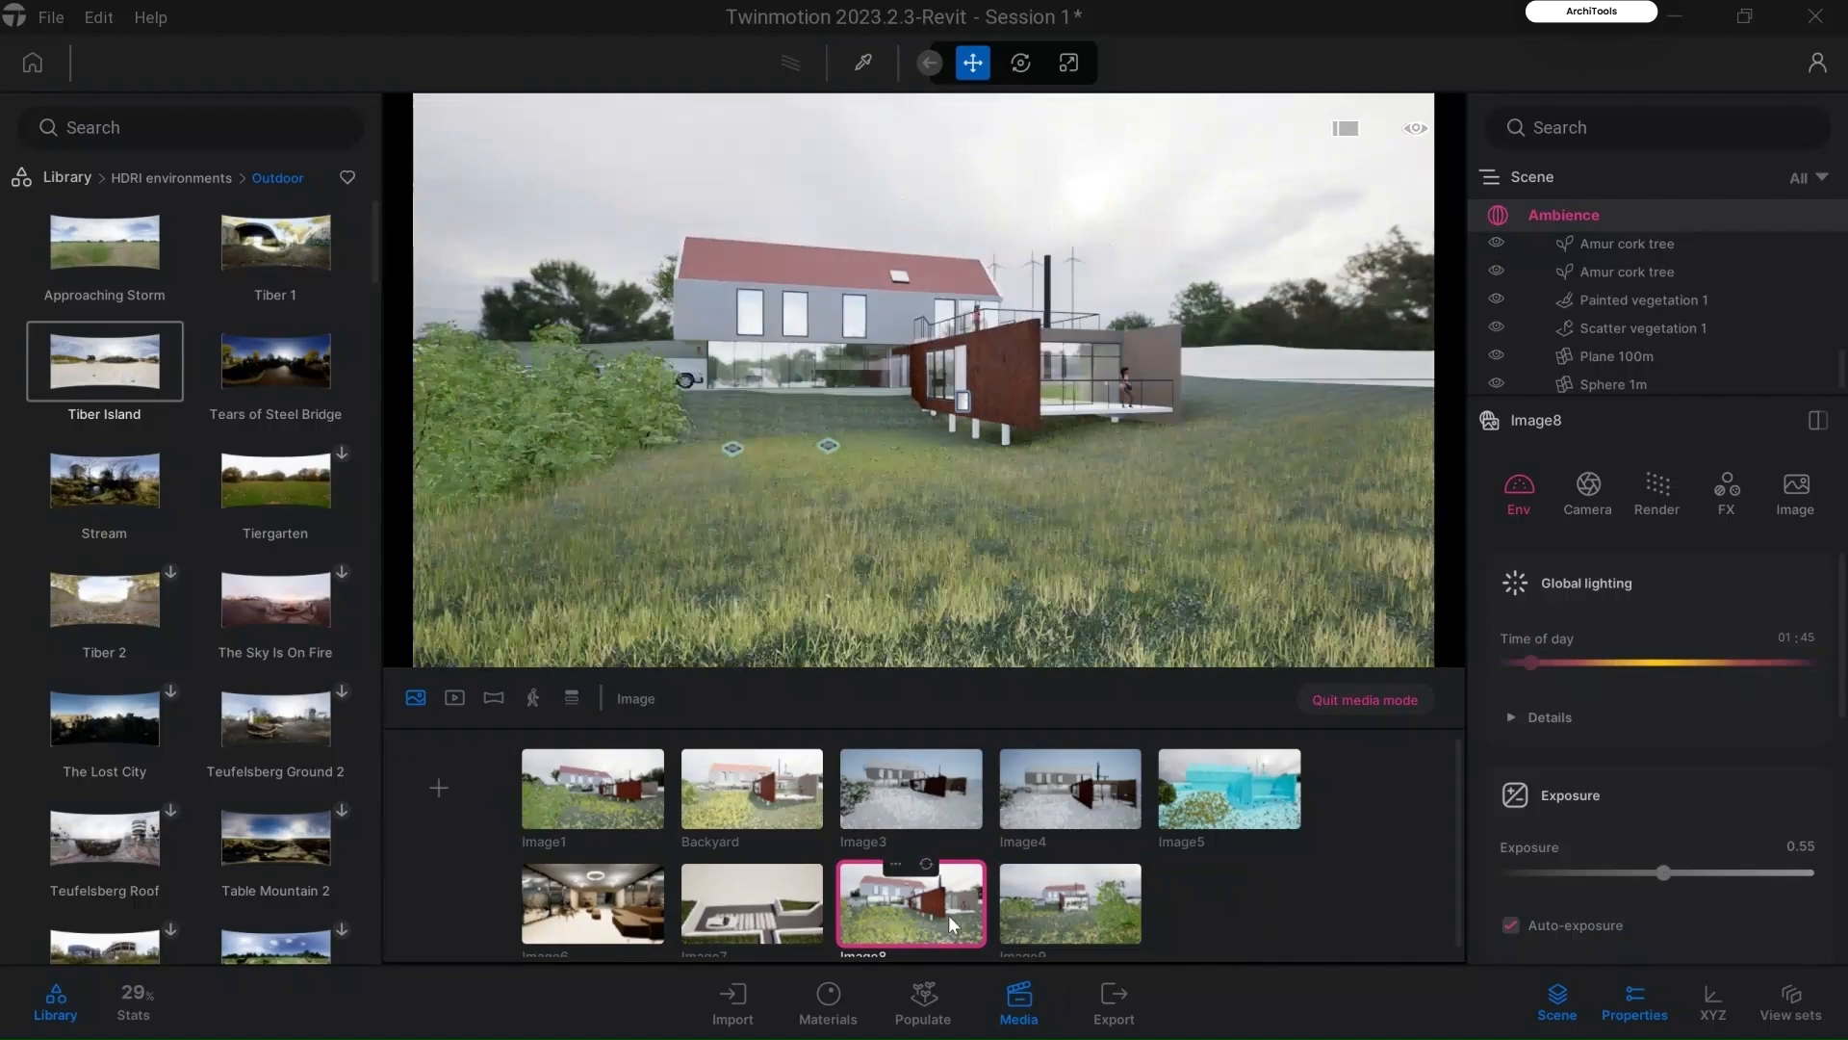
{"action": "scroll", "coordinate": [1113, 553], "scroll_direction": "up", "scroll_amount": 5}
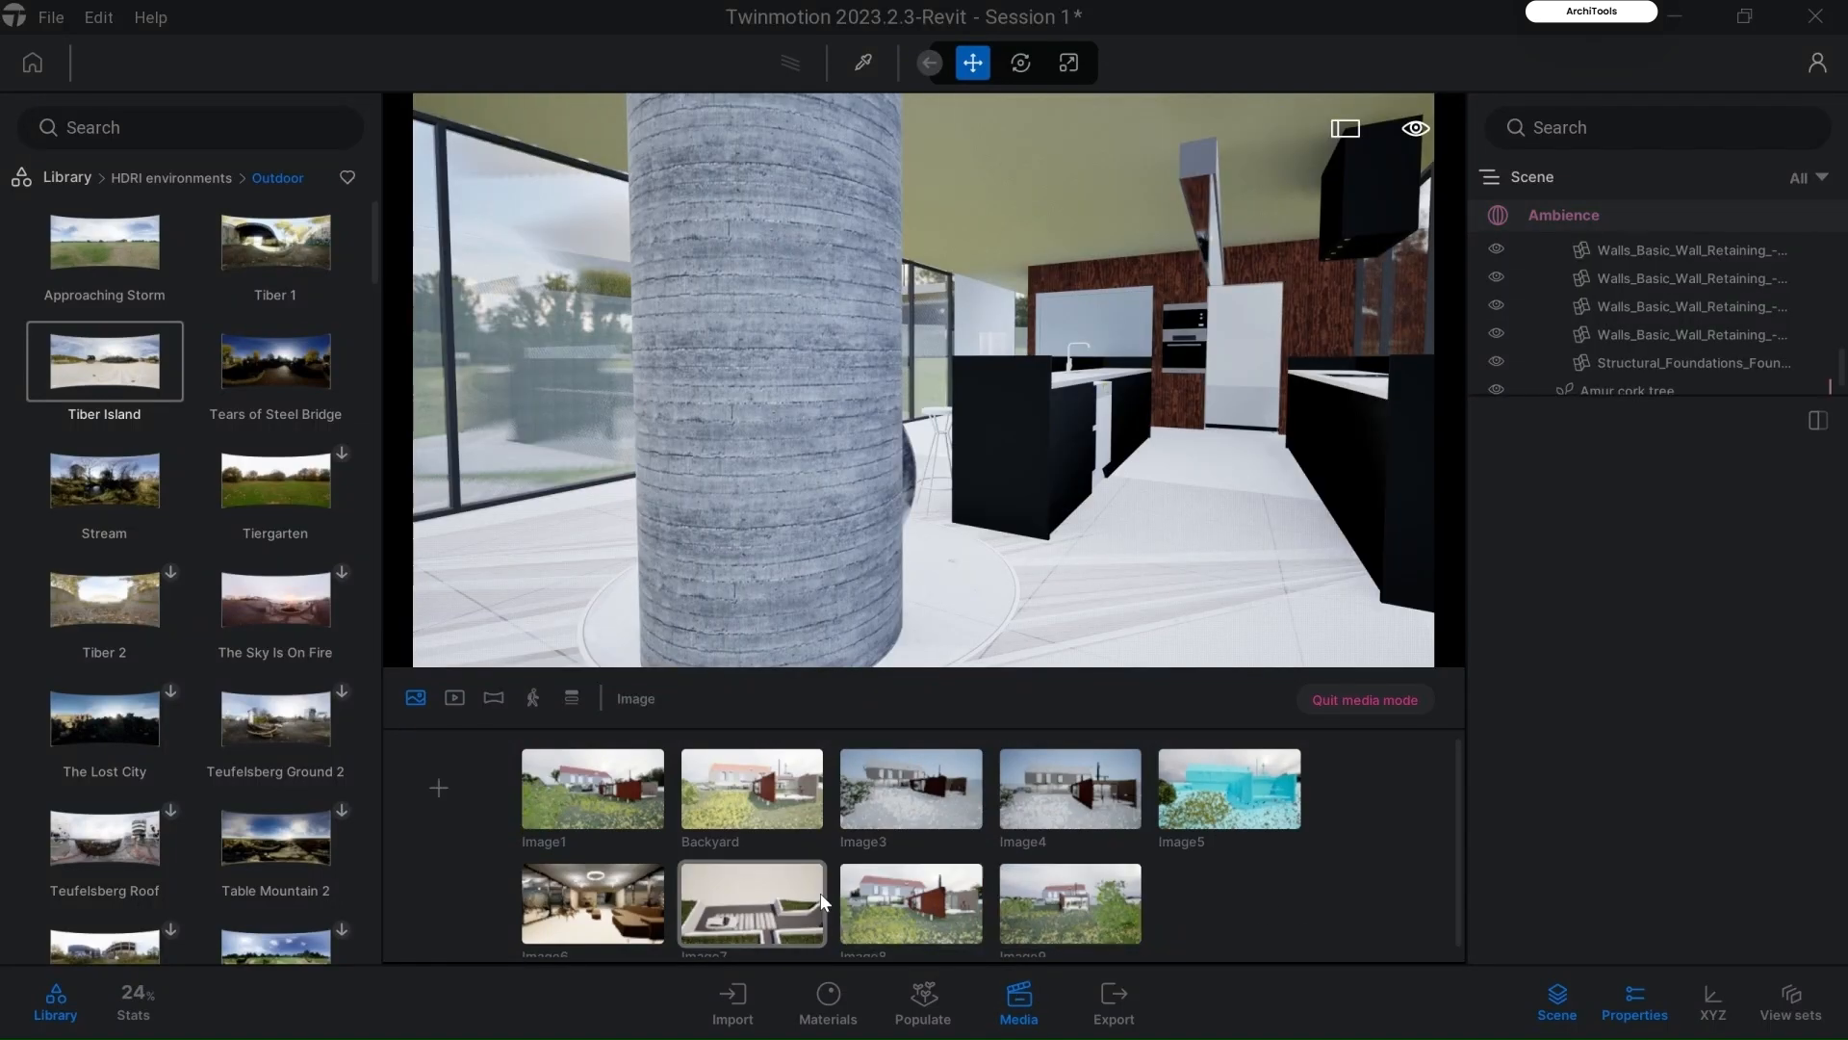
{"action": "left_click", "coordinate": [612, 816]}
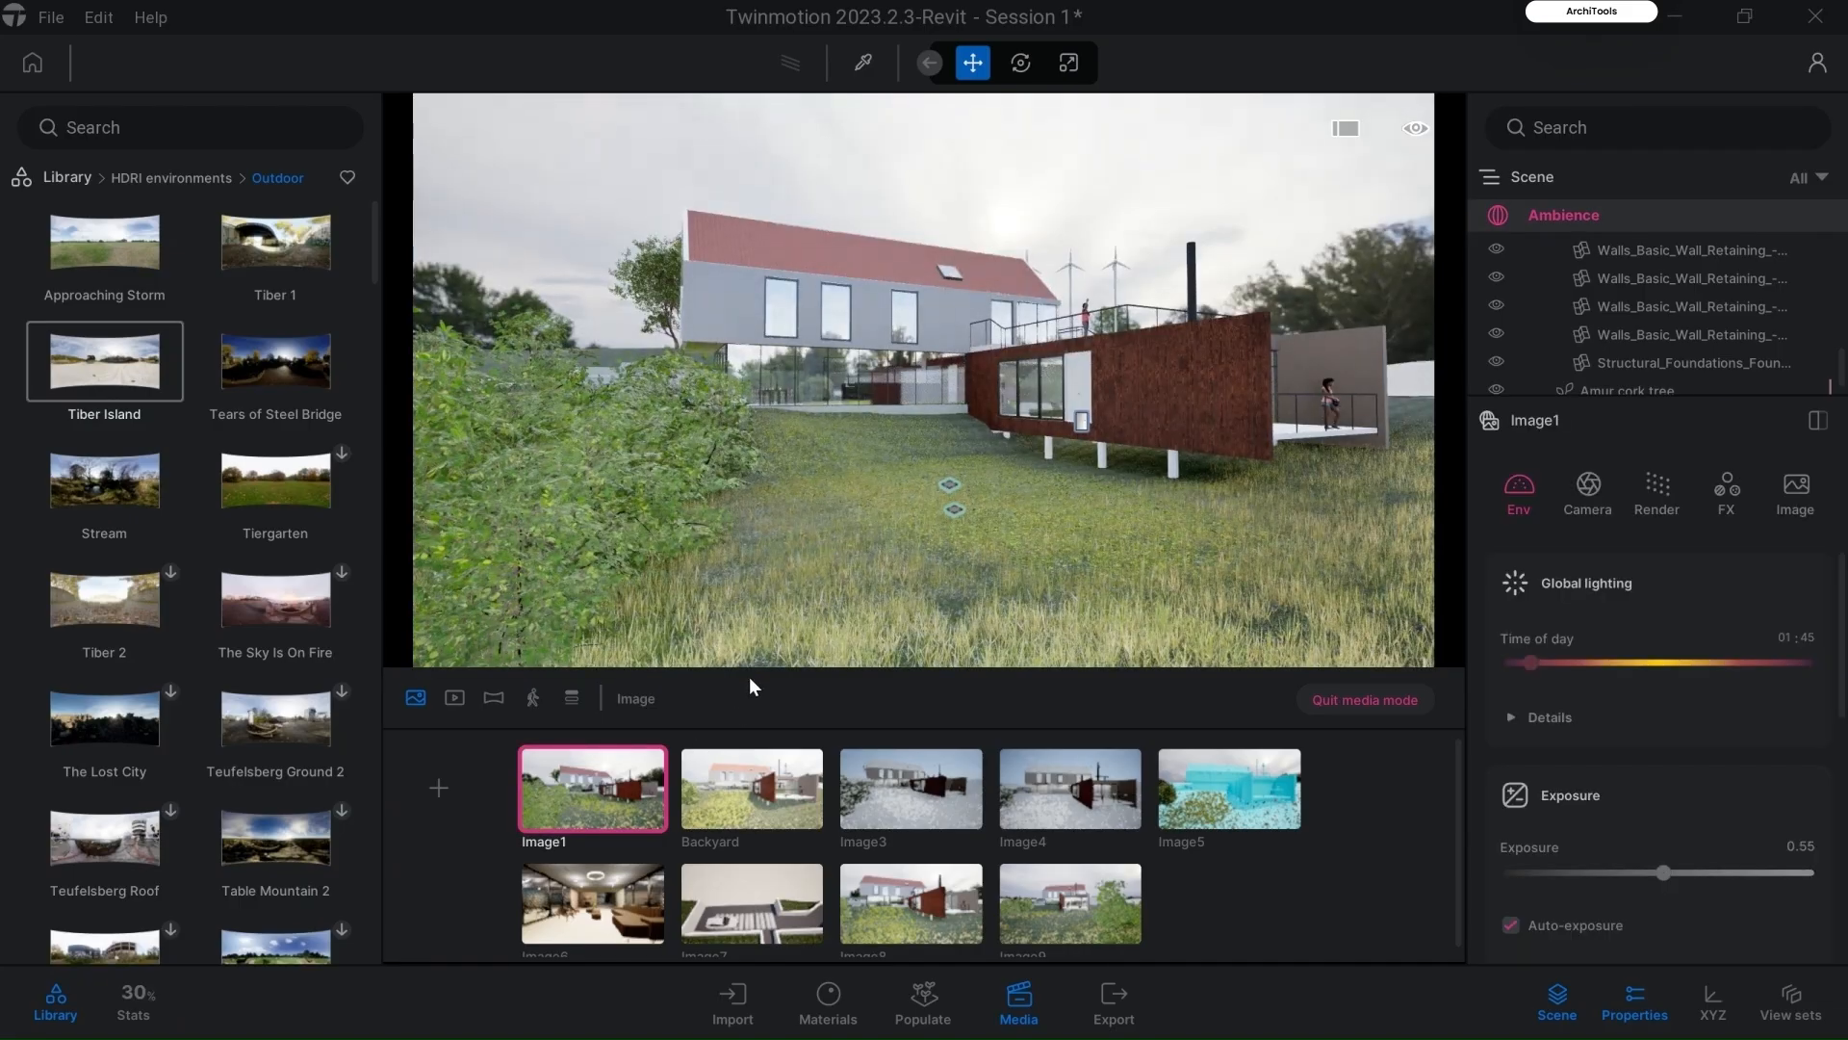
Step: Set Image1's time of day to about 23:59 and disable its HDRI environment
{"action": "mouse_move", "coordinate": [602, 808]}
{"action": "left_click_drag", "start_coordinate": [1762, 667], "coordinate": [1834, 660]}
{"action": "scroll", "coordinate": [1579, 816], "scroll_direction": "down", "scroll_amount": 3}
{"action": "scroll", "coordinate": [1574, 813], "scroll_direction": "down", "scroll_amount": 1}
{"action": "scroll", "coordinate": [1620, 659], "scroll_direction": "up", "scroll_amount": 2}
{"action": "scroll", "coordinate": [1636, 645], "scroll_direction": "up", "scroll_amount": 1}
{"action": "scroll", "coordinate": [1644, 716], "scroll_direction": "down", "scroll_amount": 6}
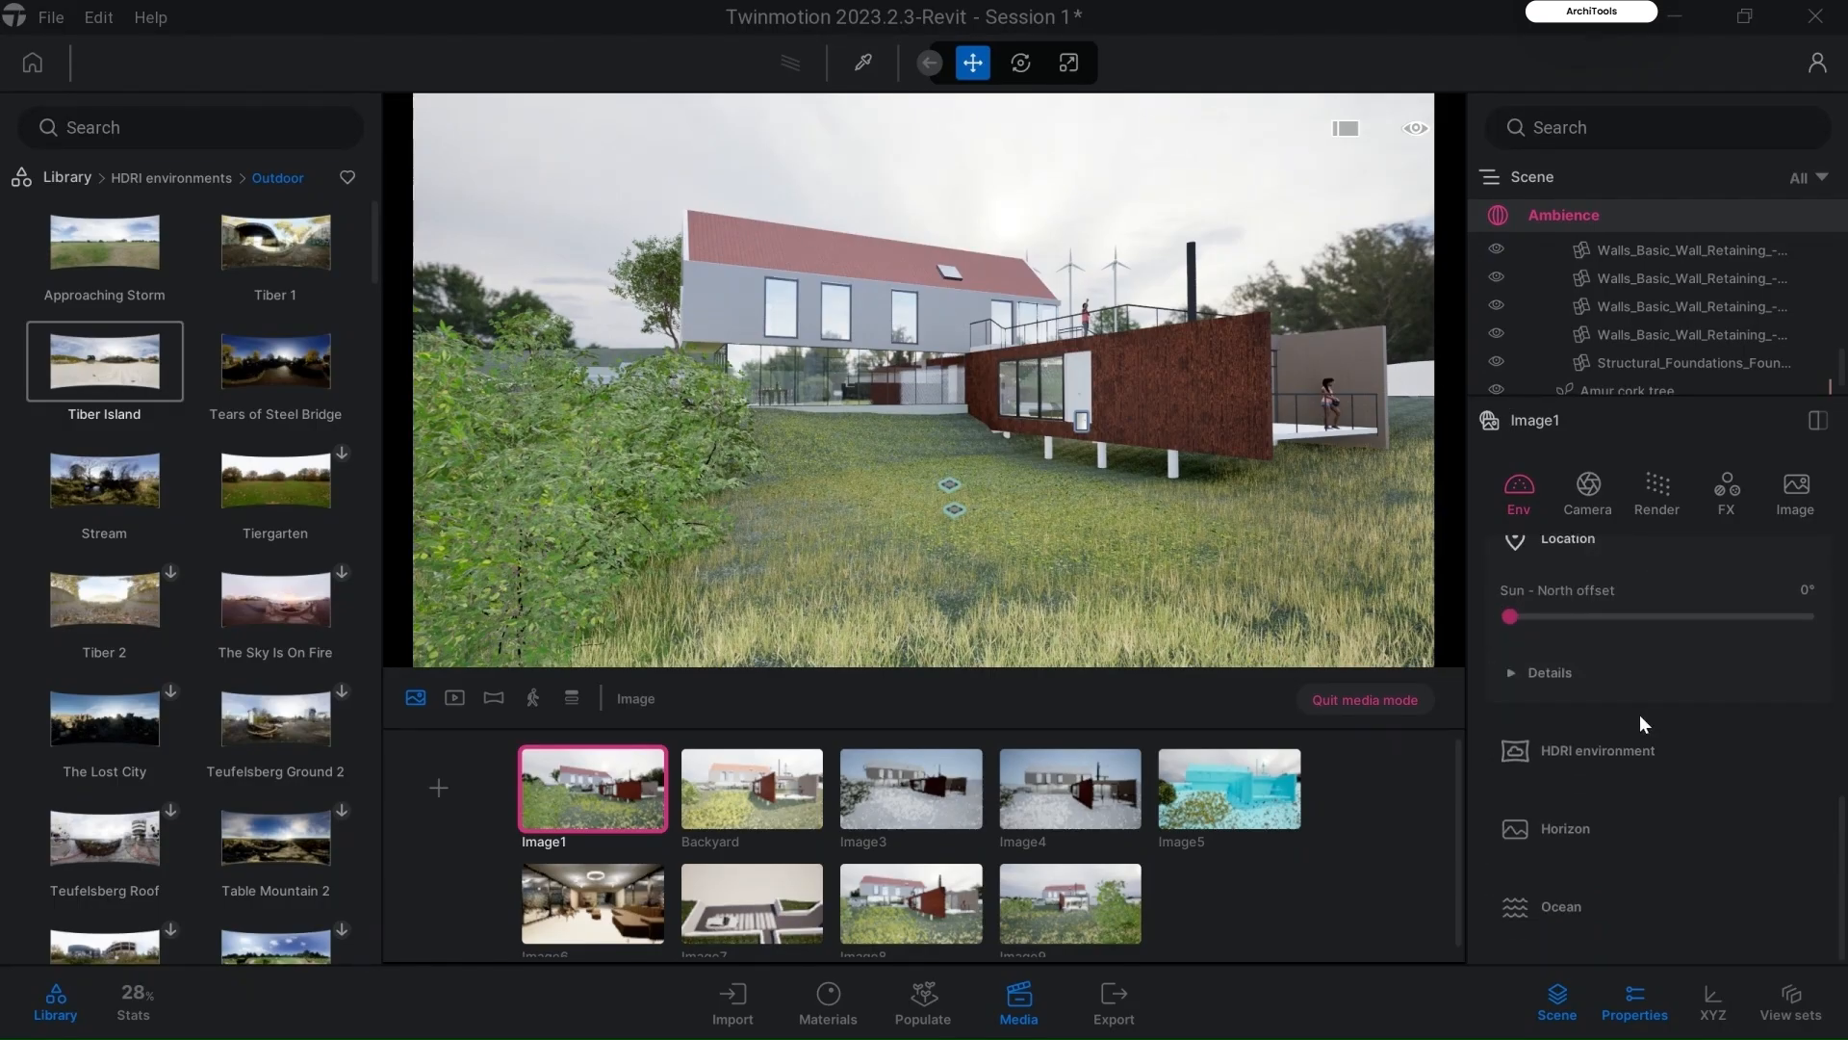
{"action": "left_click", "coordinate": [1552, 765]}
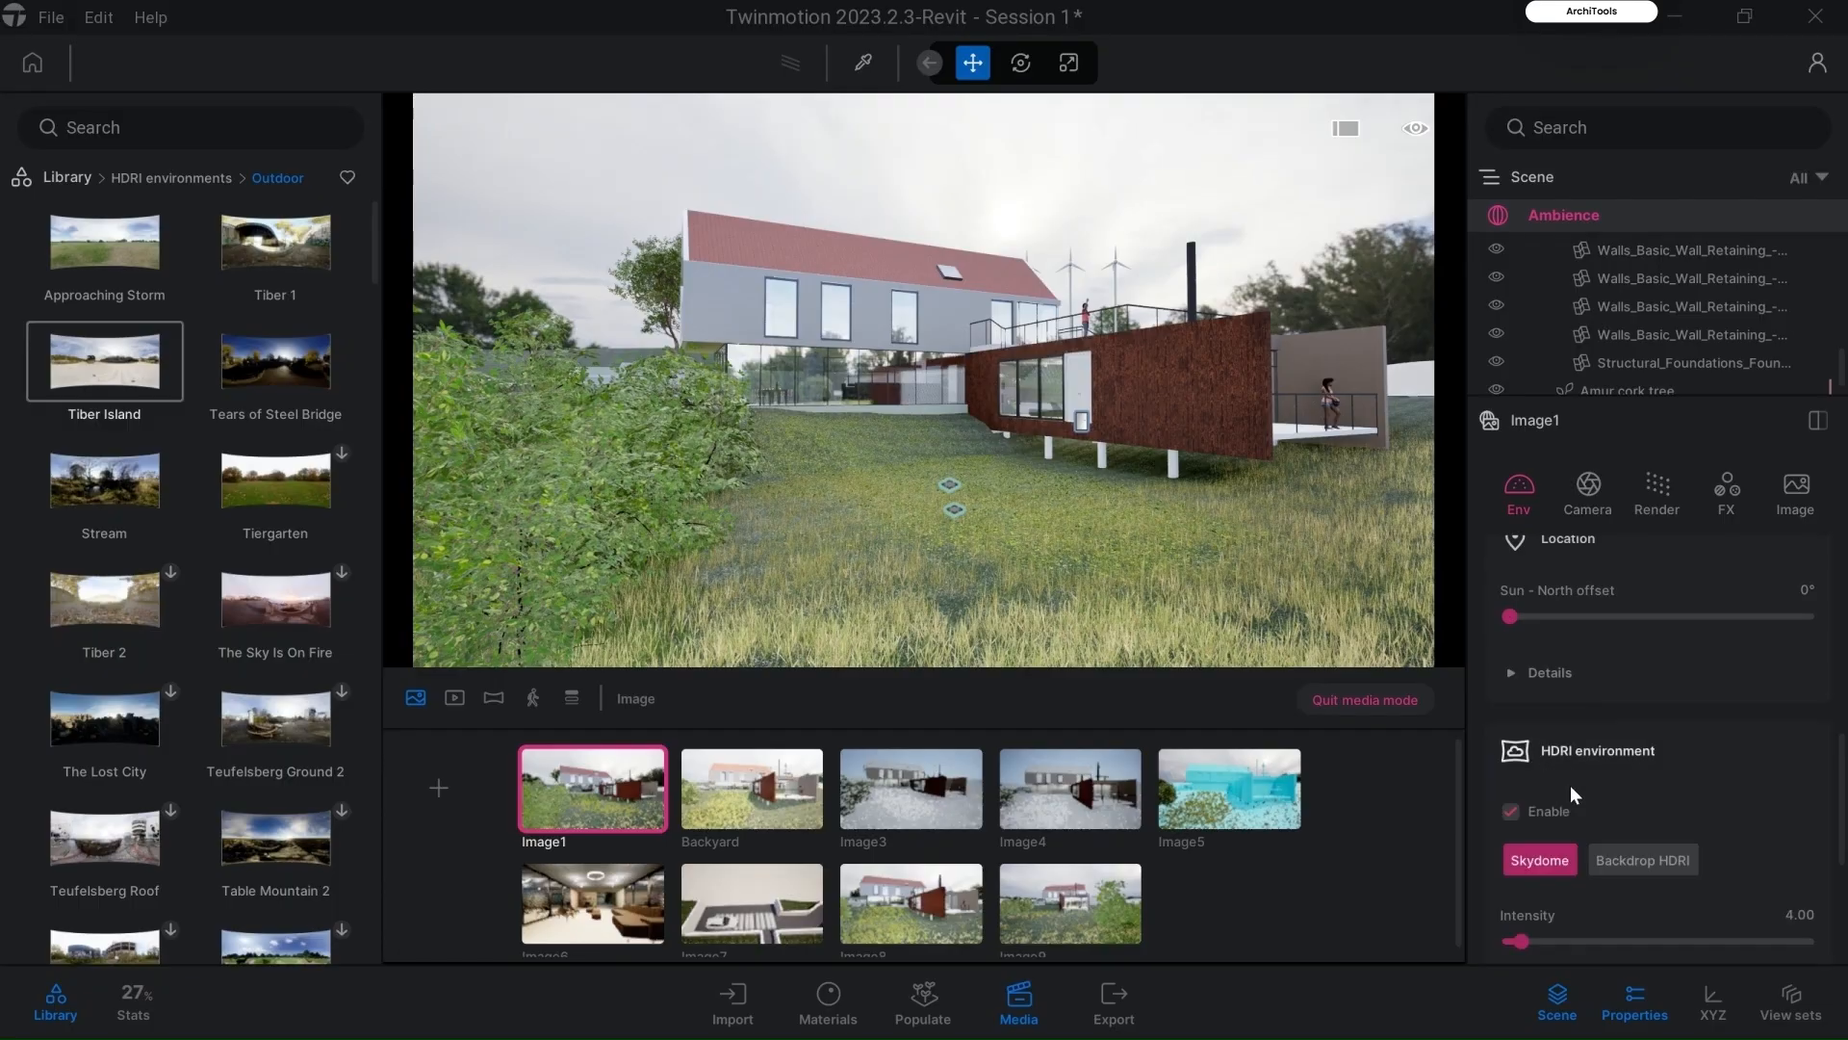
{"action": "left_click", "coordinate": [1512, 811]}
{"action": "scroll", "coordinate": [1679, 667], "scroll_direction": "up", "scroll_amount": 5}
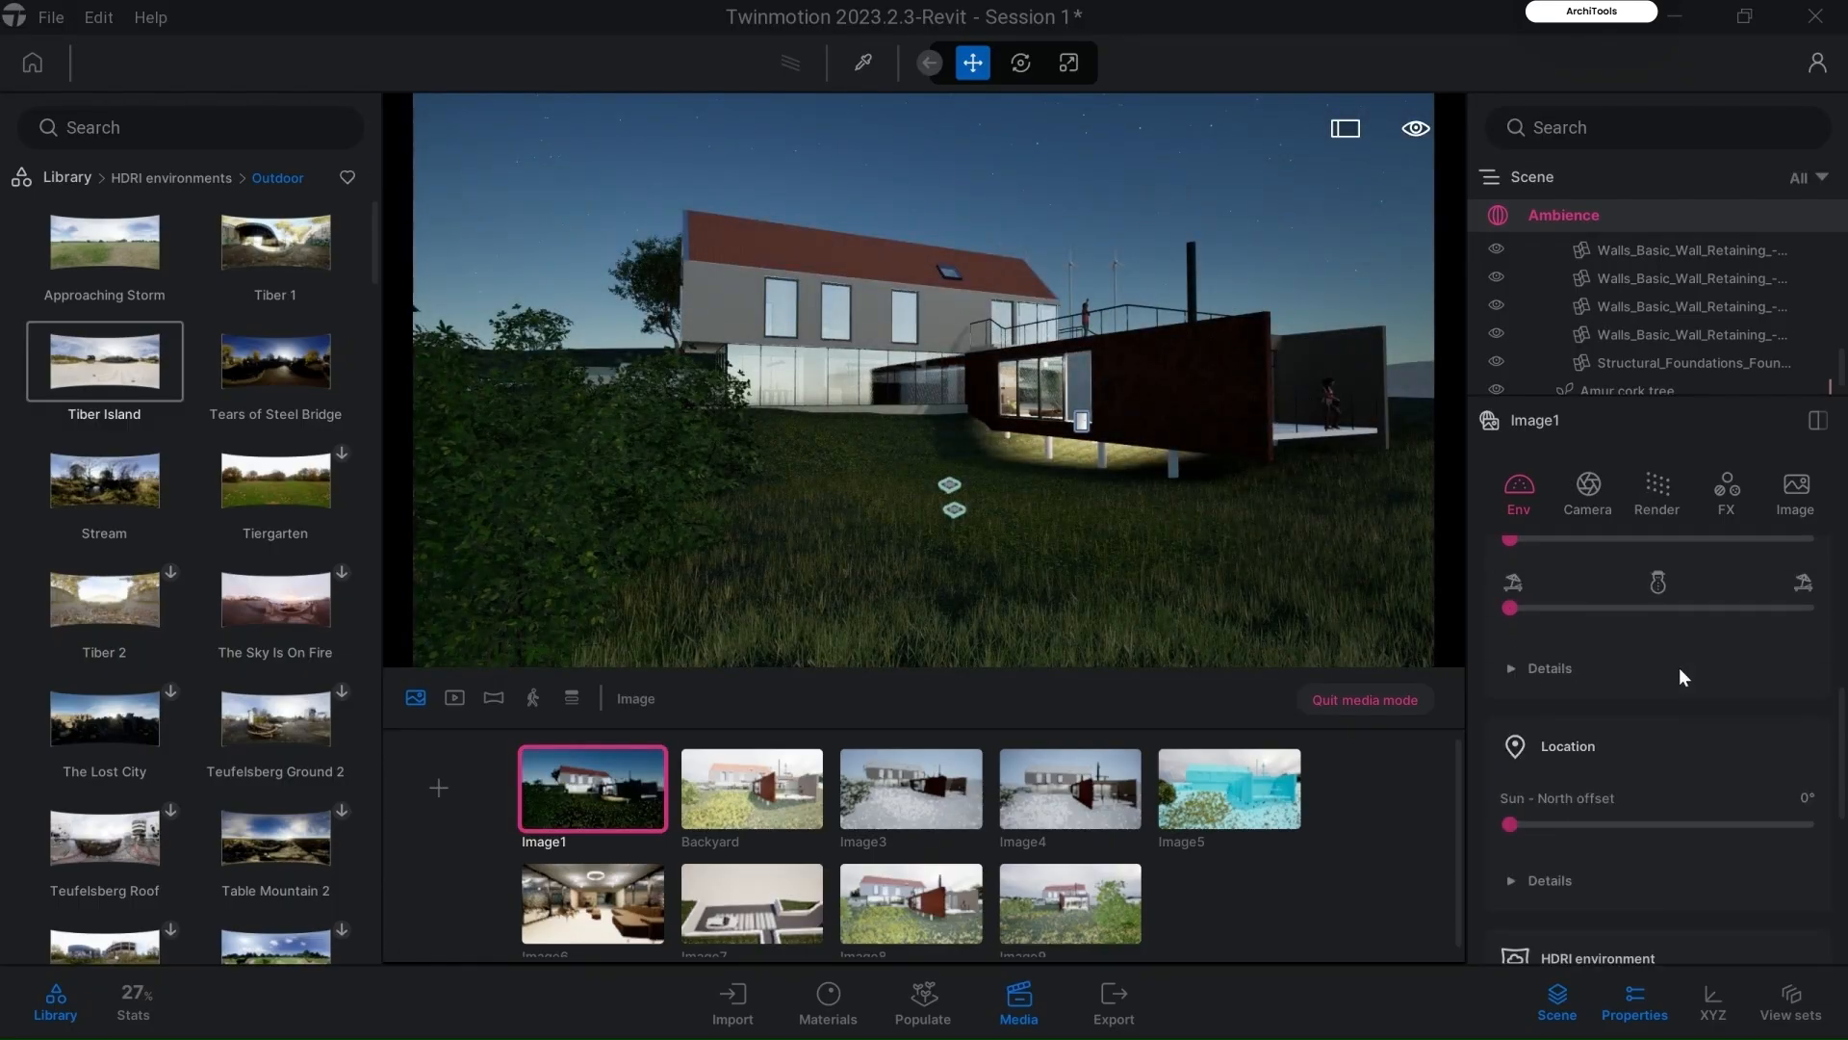
{"action": "scroll", "coordinate": [1647, 707], "scroll_direction": "up", "scroll_amount": 2}
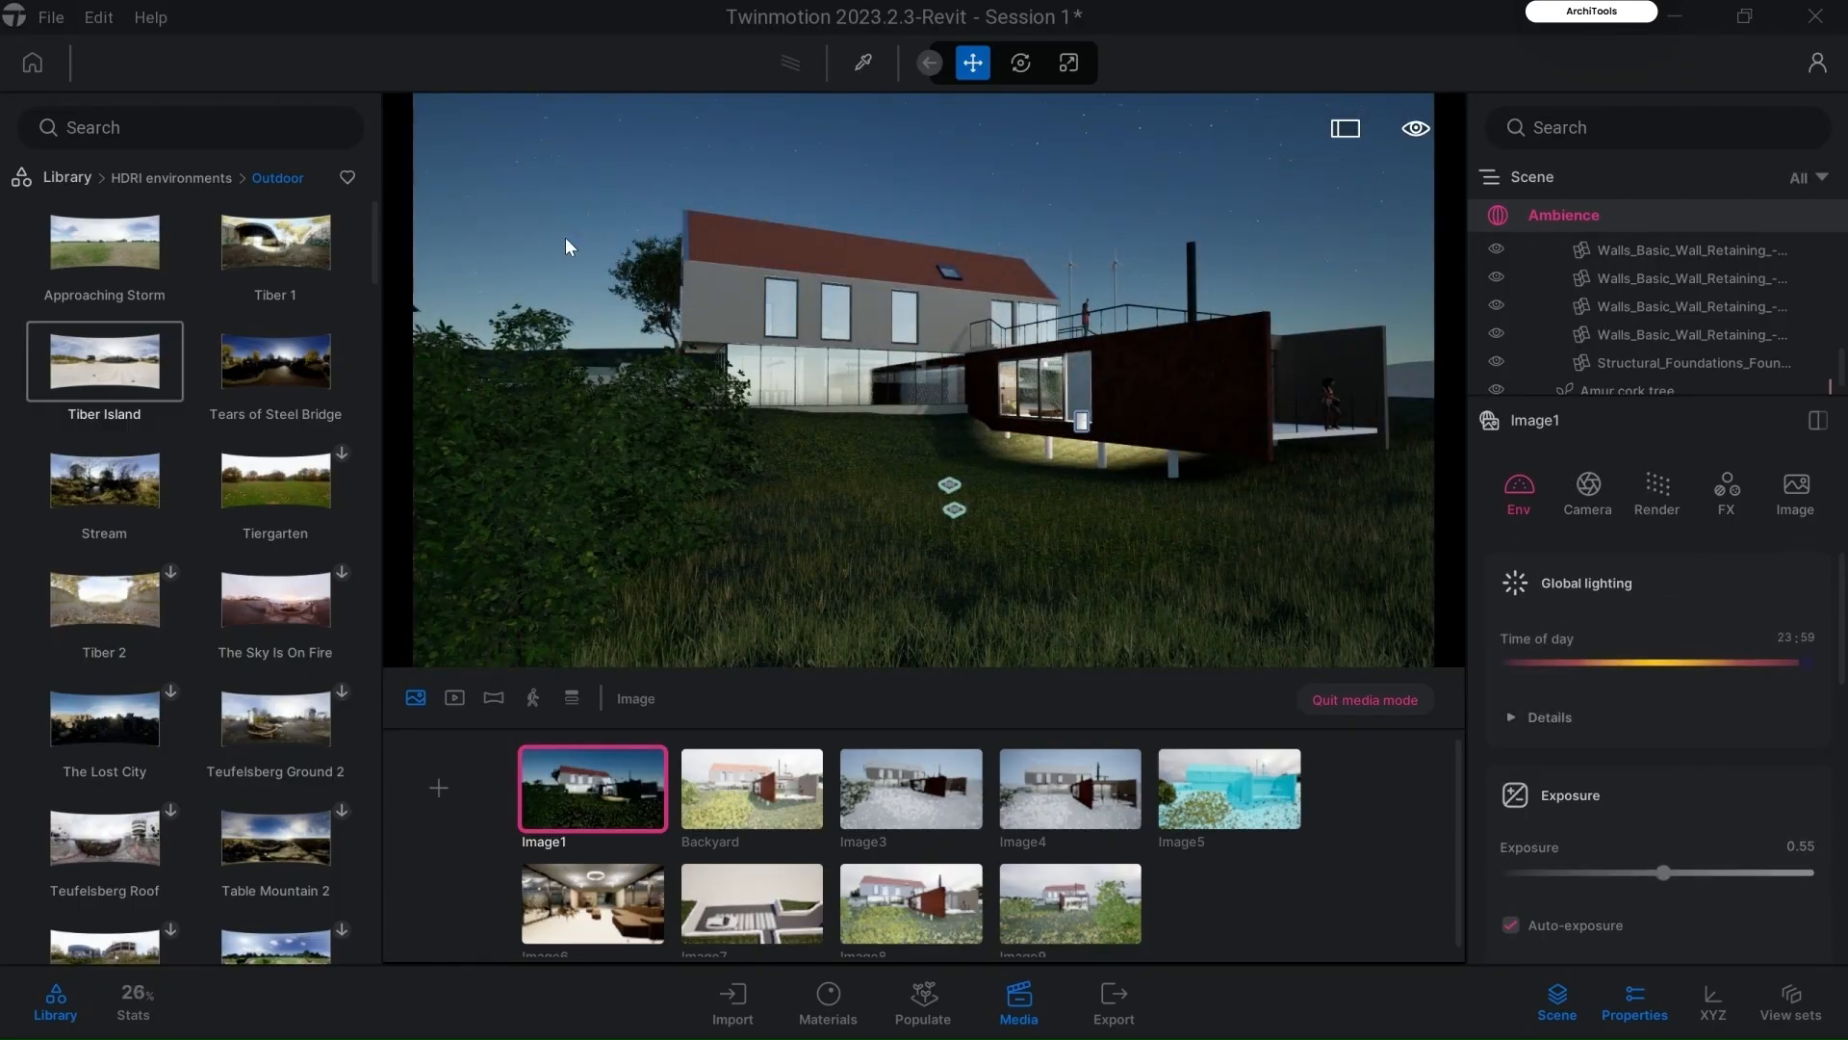
Step: Shift Image1's weather about a quarter of the way toward cloudy, and compare the result with the Backyard image
{"action": "scroll", "coordinate": [1645, 728], "scroll_direction": "down", "scroll_amount": 2}
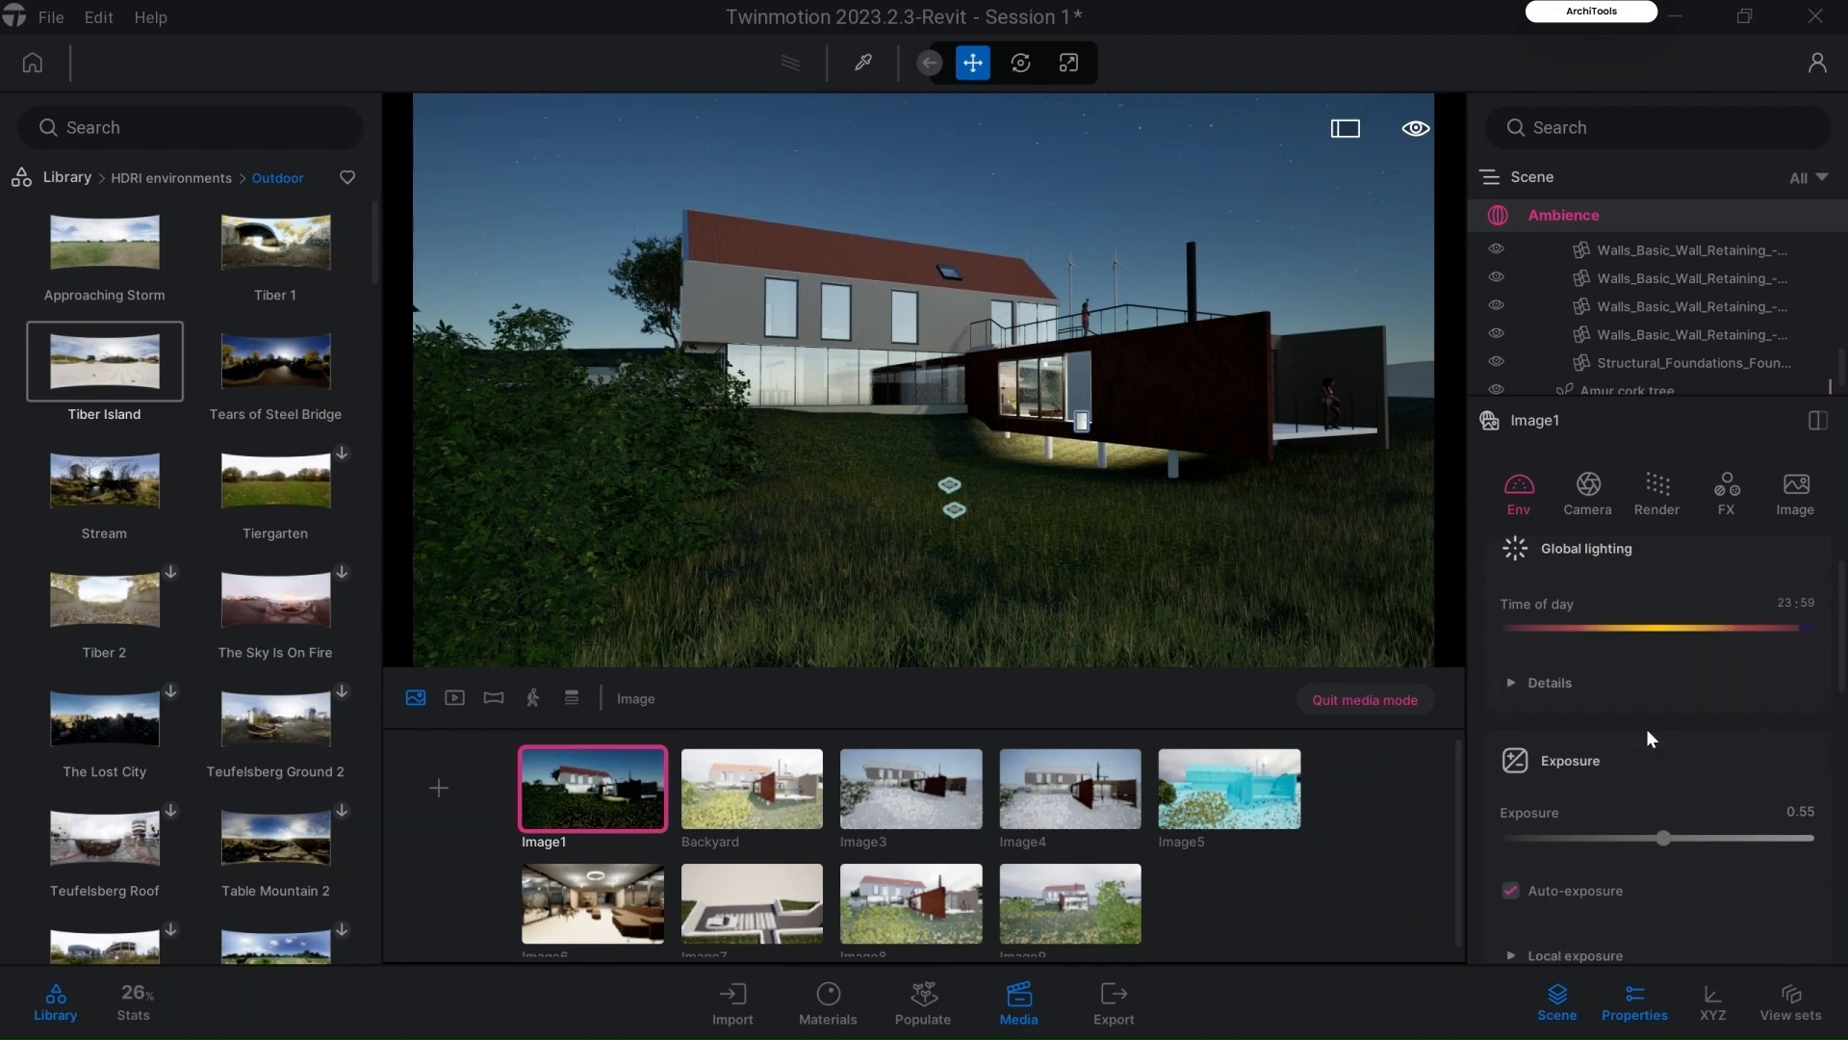
{"action": "scroll", "coordinate": [1646, 691], "scroll_direction": "down", "scroll_amount": 4}
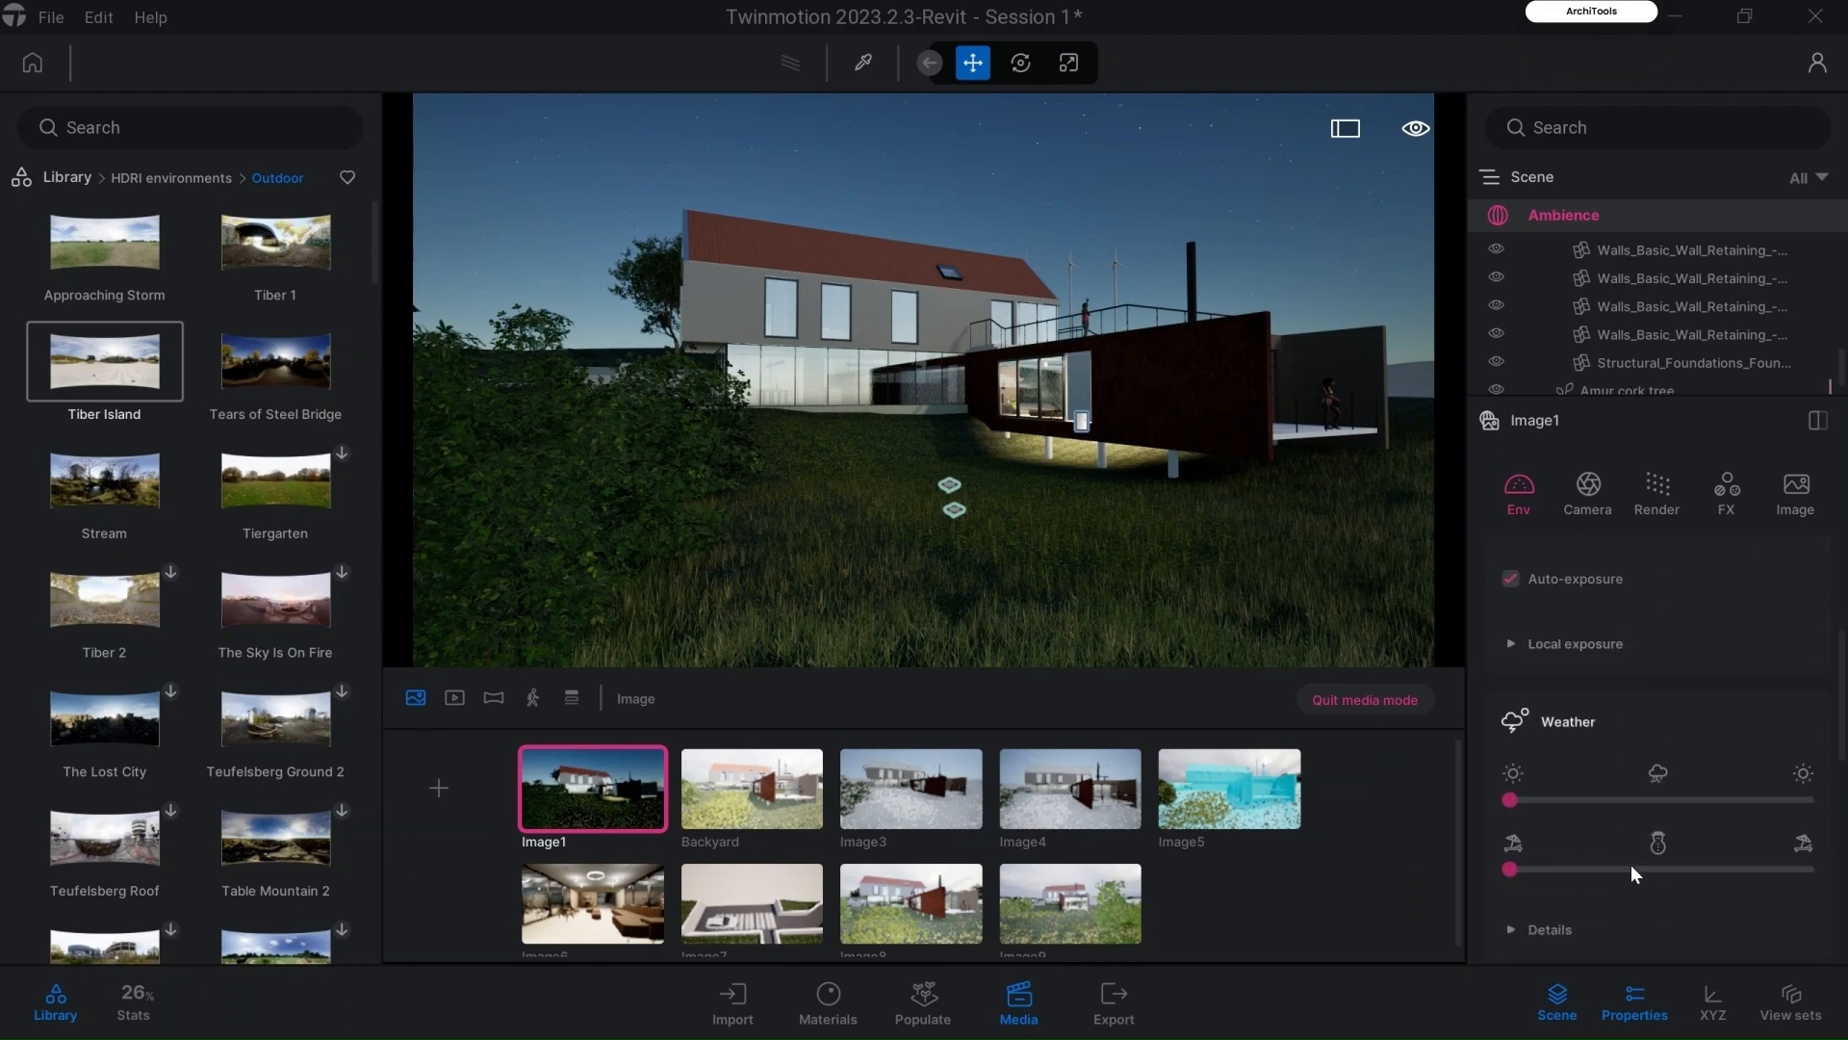
{"action": "left_click_drag", "start_coordinate": [1509, 799], "coordinate": [1590, 800]}
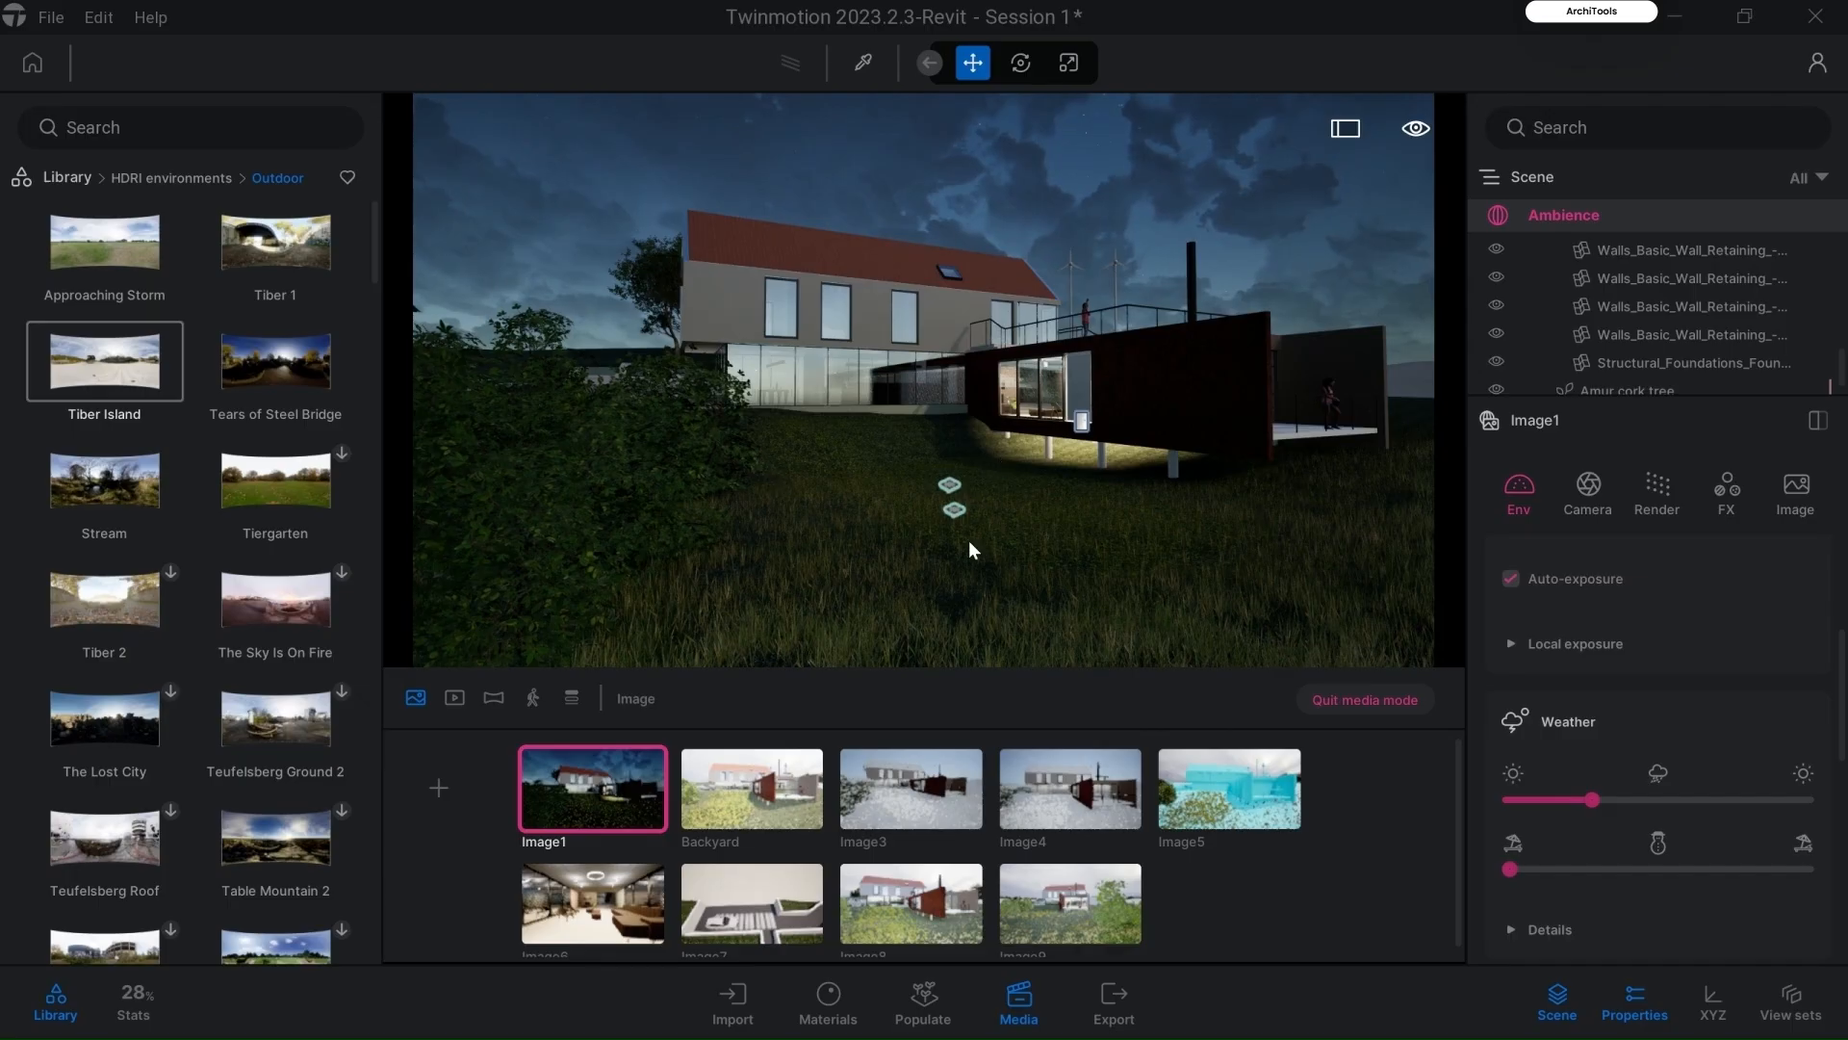
{"action": "left_click", "coordinate": [781, 813]}
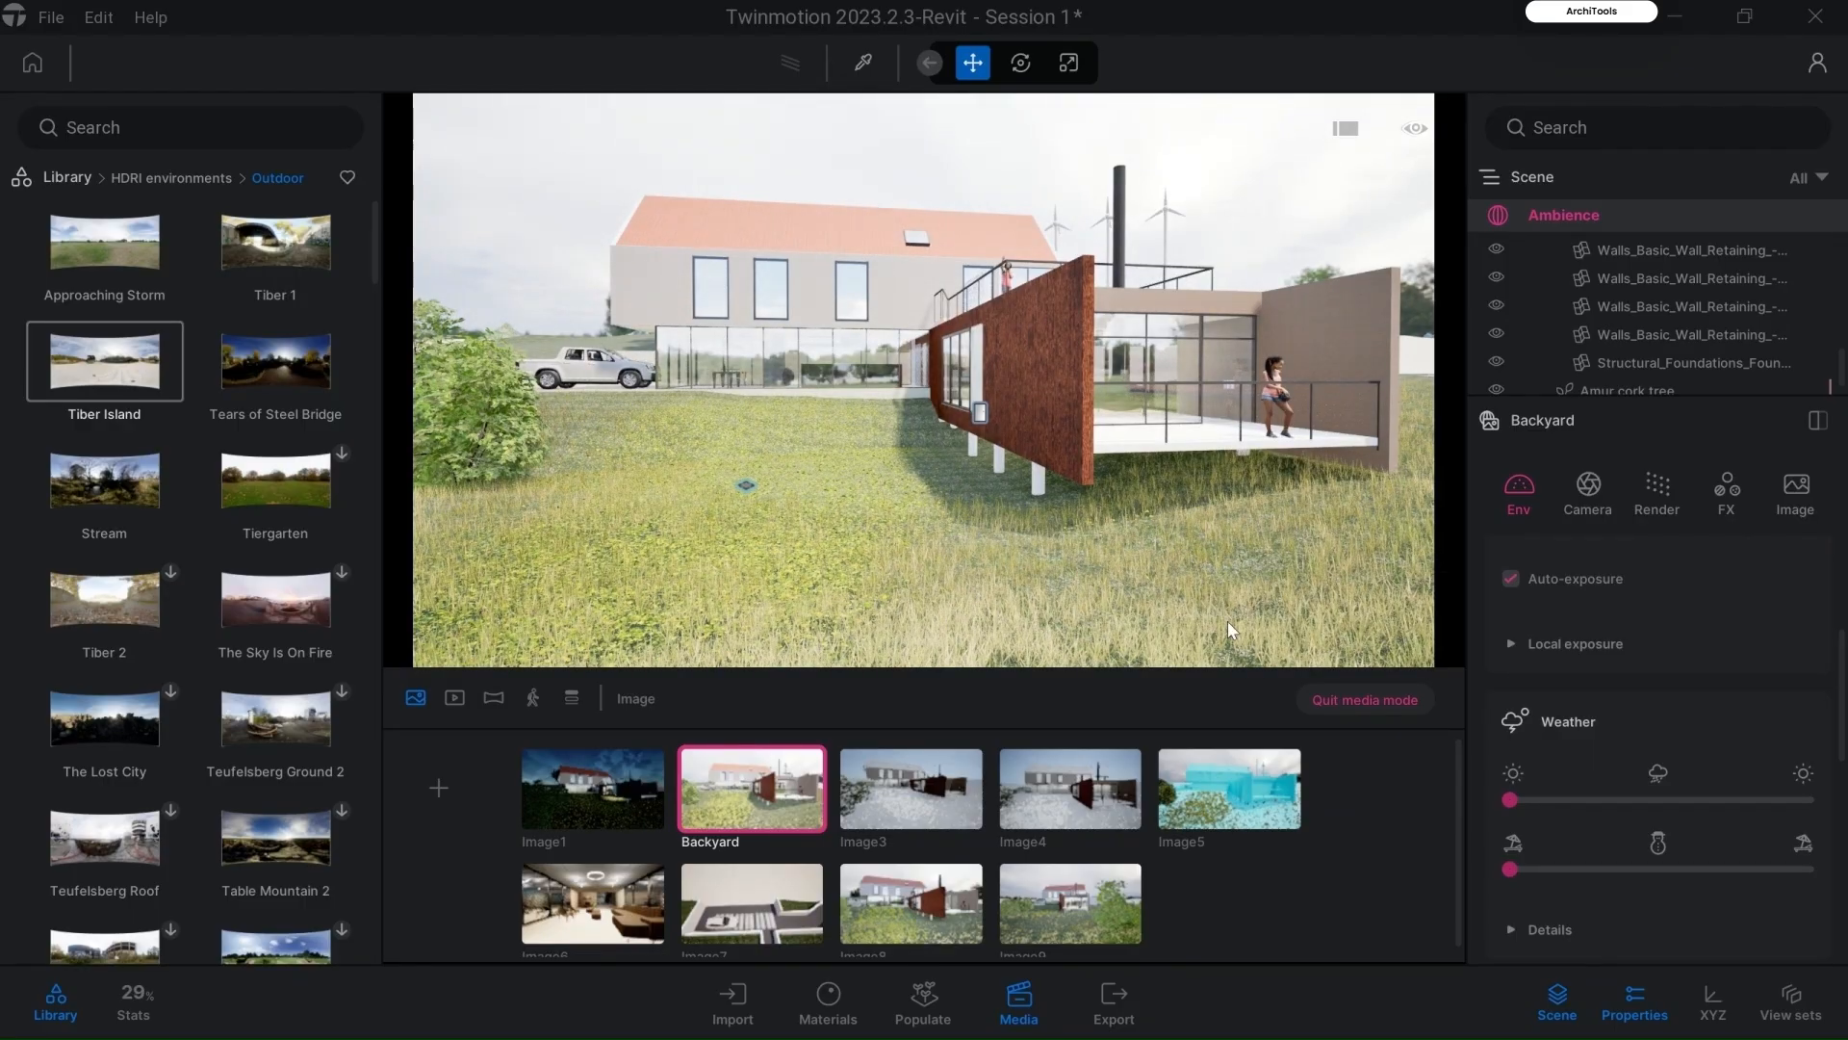
{"action": "left_click", "coordinate": [607, 795]}
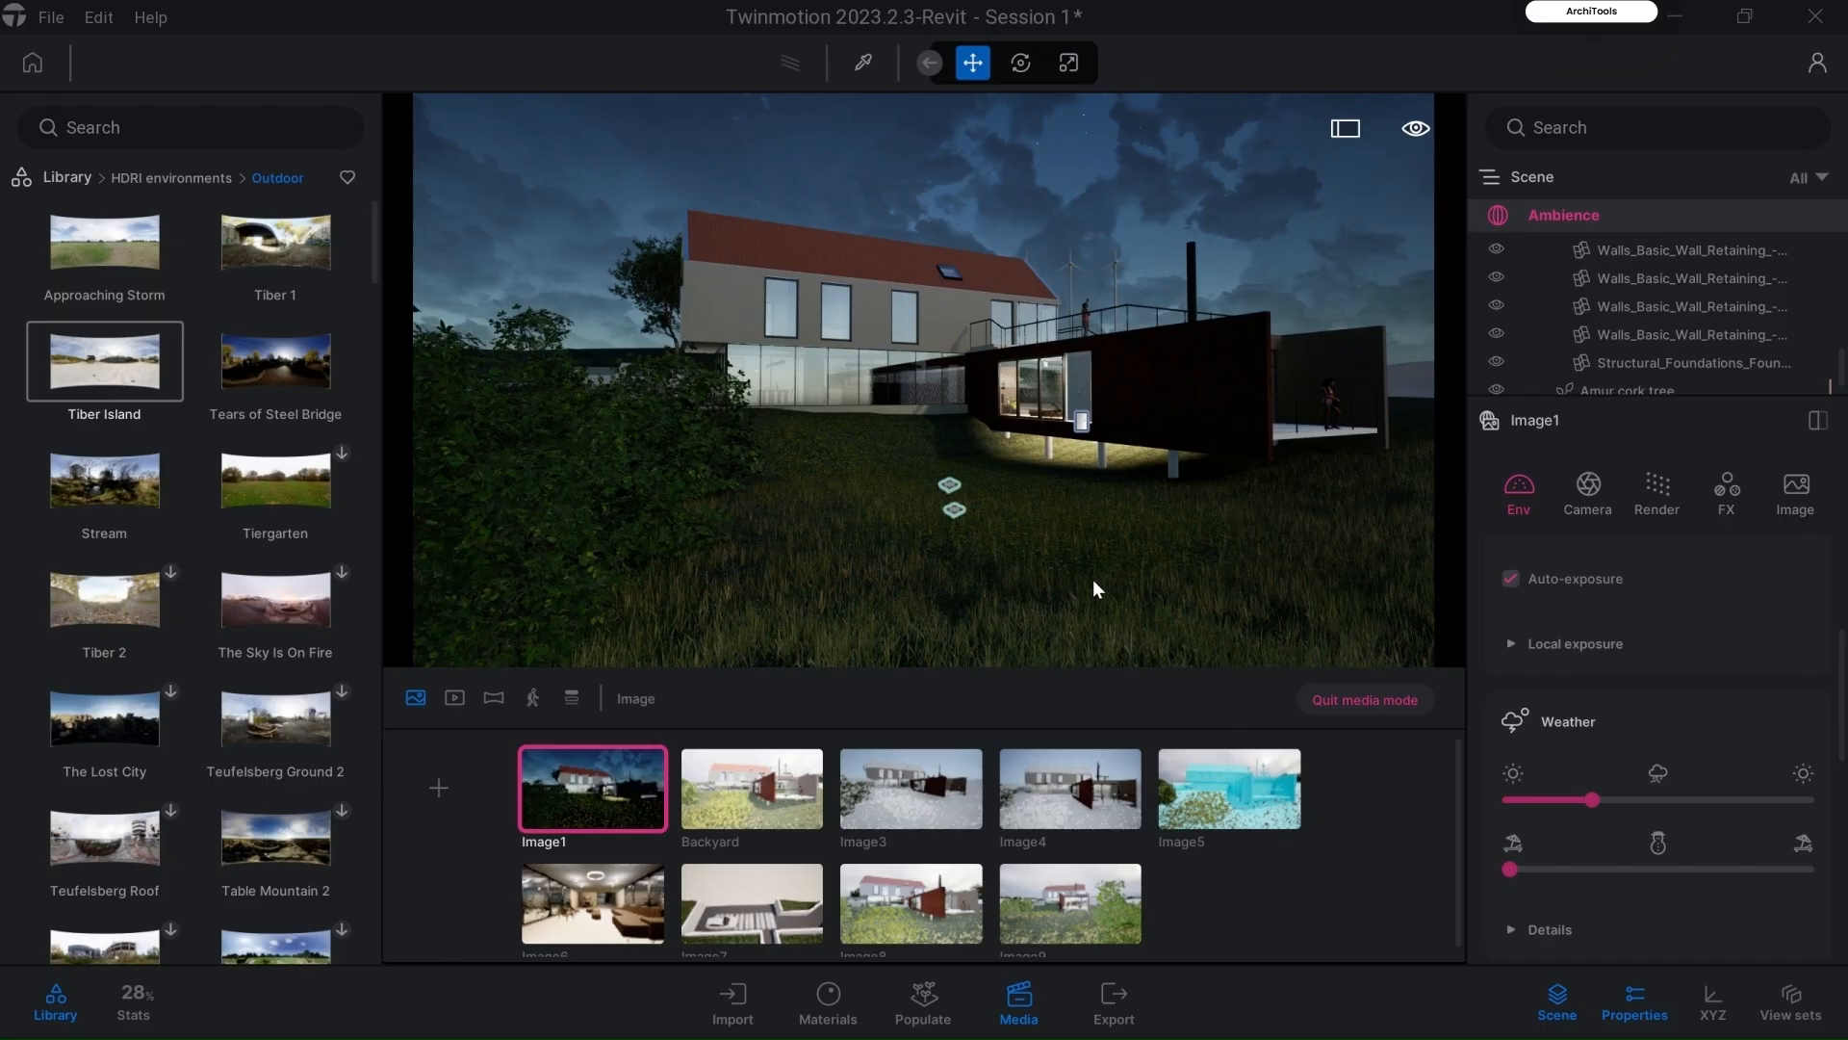
Step: Set Image1's camera focal length to 18 mm and recall the image with no vegetation selected
{"action": "mouse_move", "coordinate": [599, 804]}
{"action": "left_click", "coordinate": [1586, 484]}
{"action": "left_click_drag", "start_coordinate": [1647, 661], "coordinate": [1649, 661]}
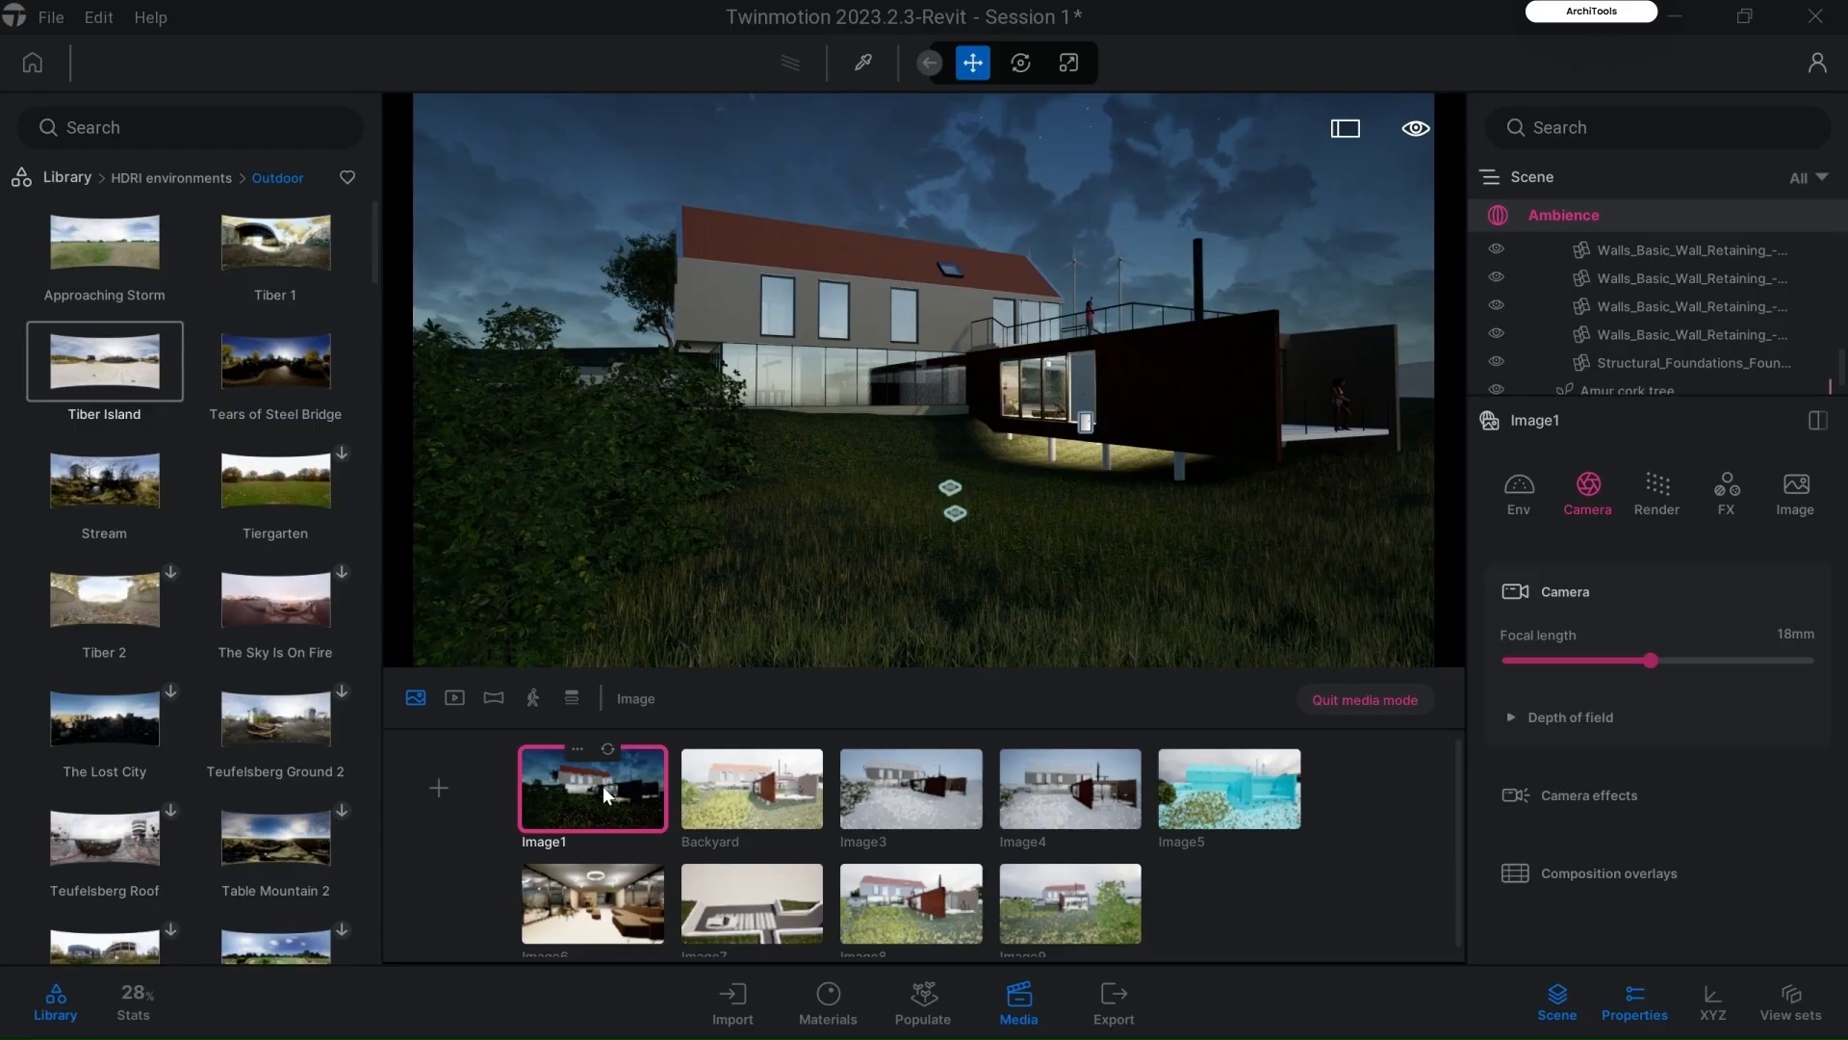
{"action": "left_click", "coordinate": [1327, 581]}
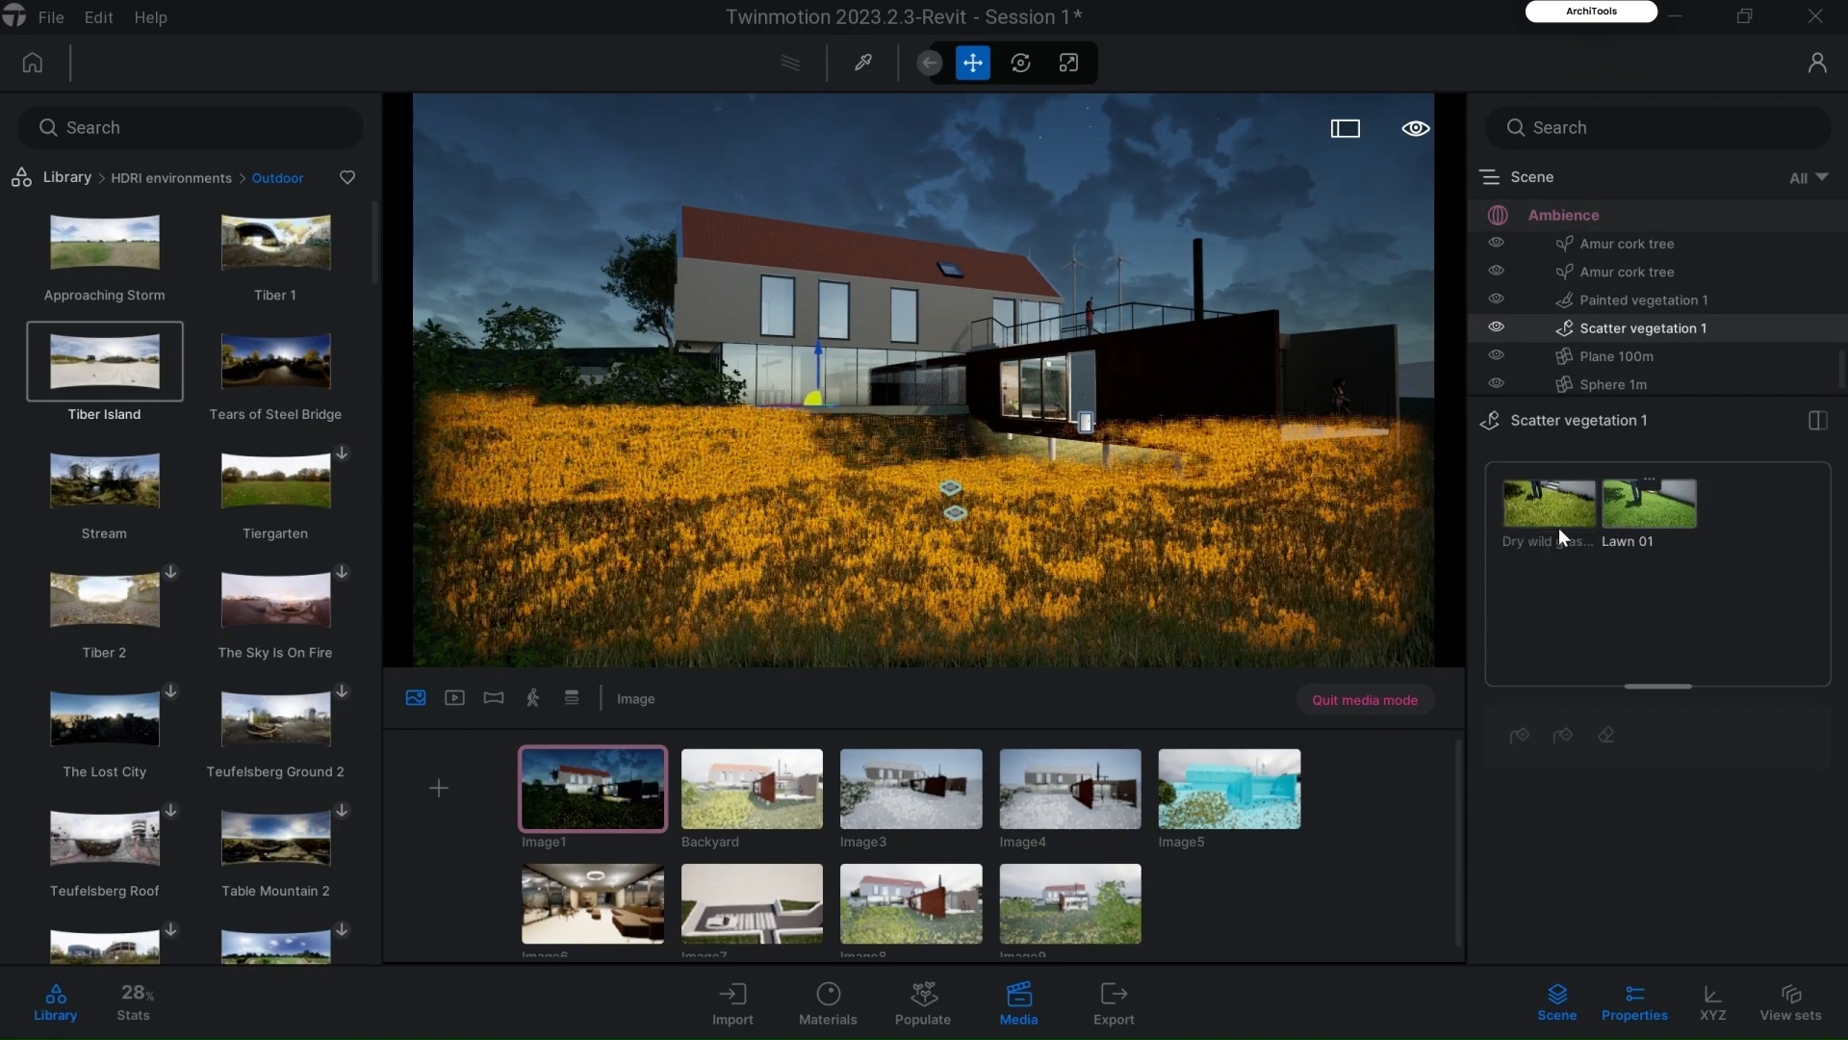
{"action": "left_click", "coordinate": [612, 806]}
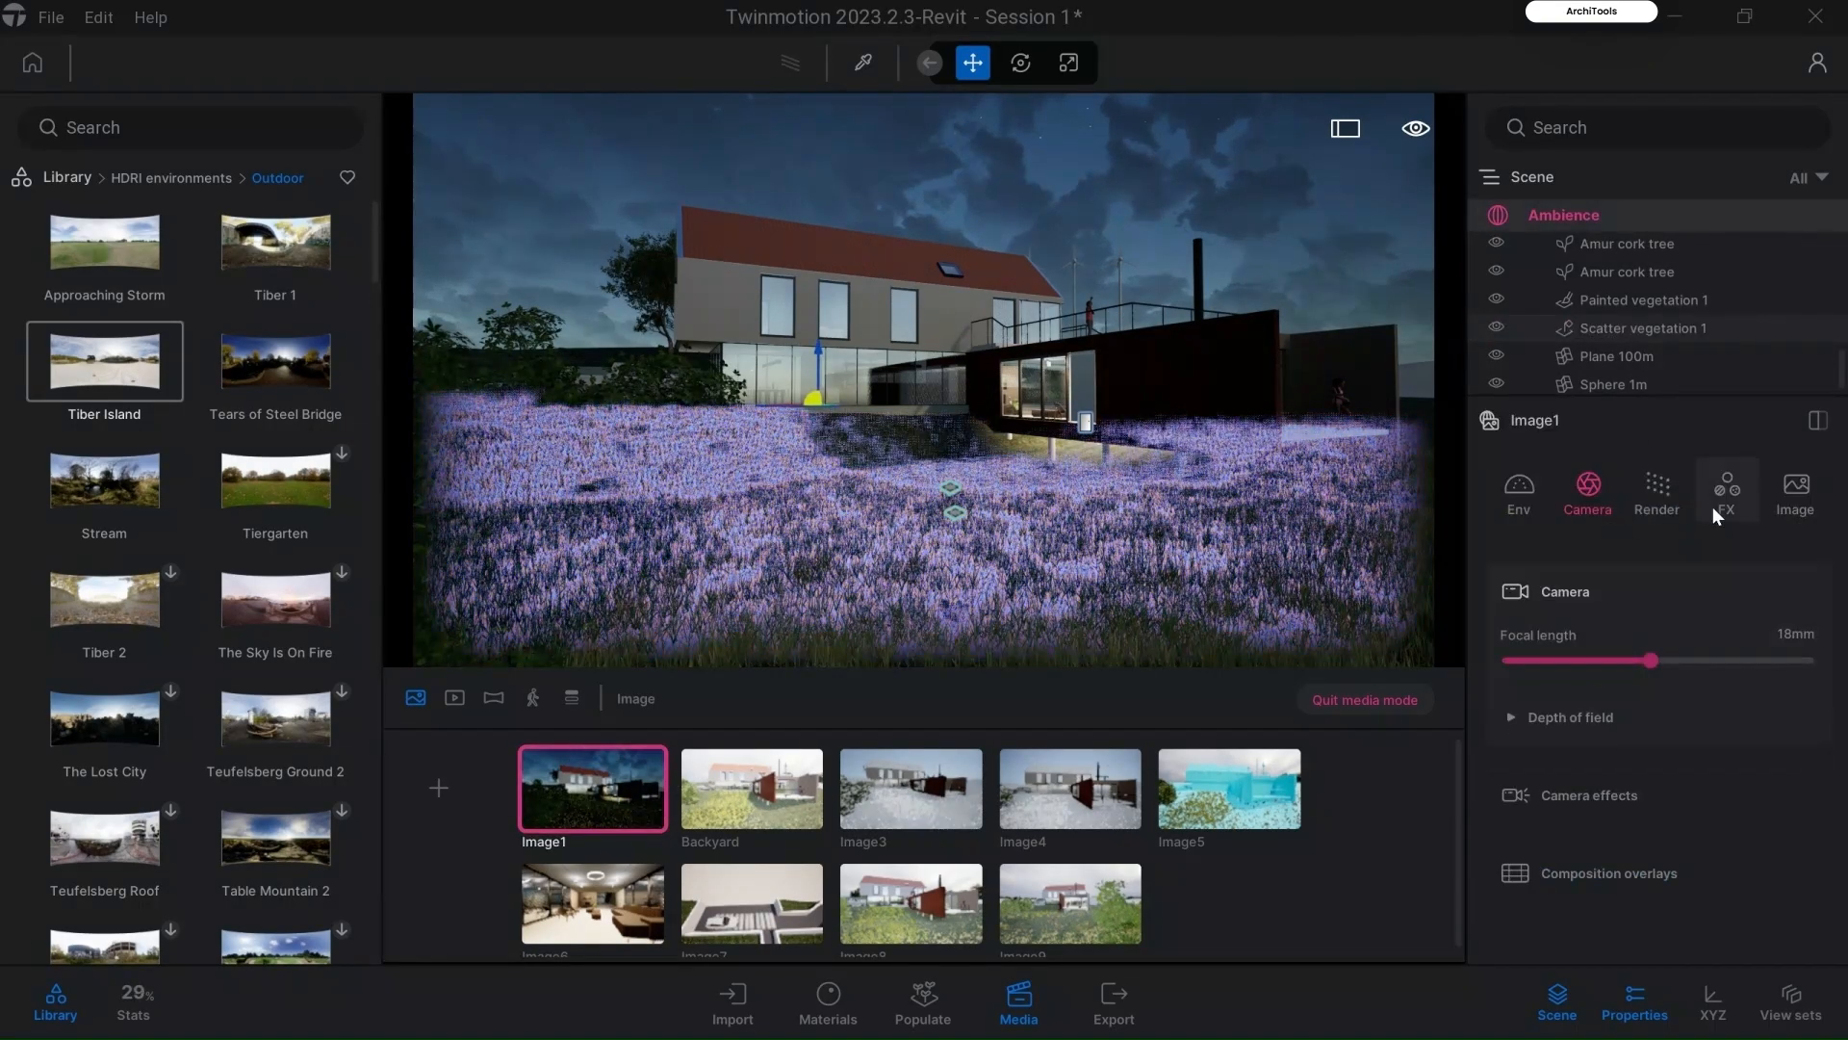
{"action": "left_click", "coordinate": [1012, 148]}
{"action": "left_click", "coordinate": [597, 809]}
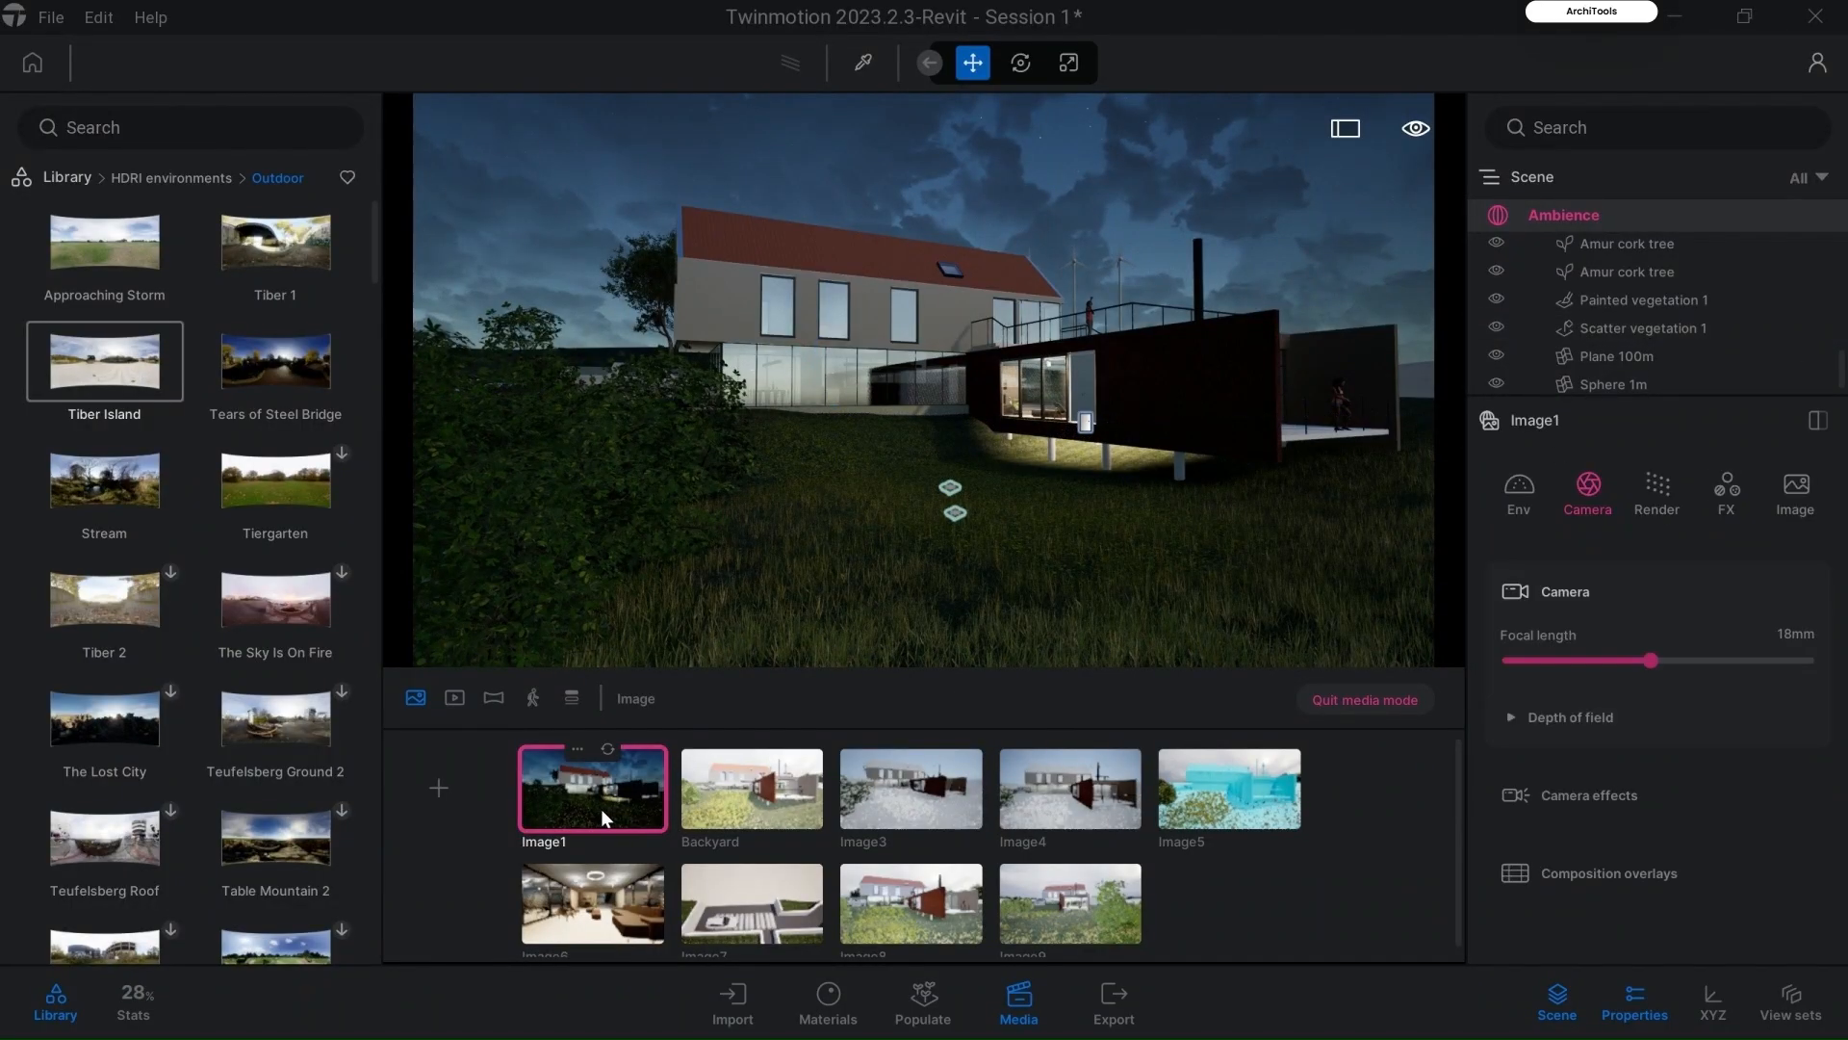
Step: Set the color grading contrast of Image1 to 49%
{"action": "left_click", "coordinate": [1715, 508]}
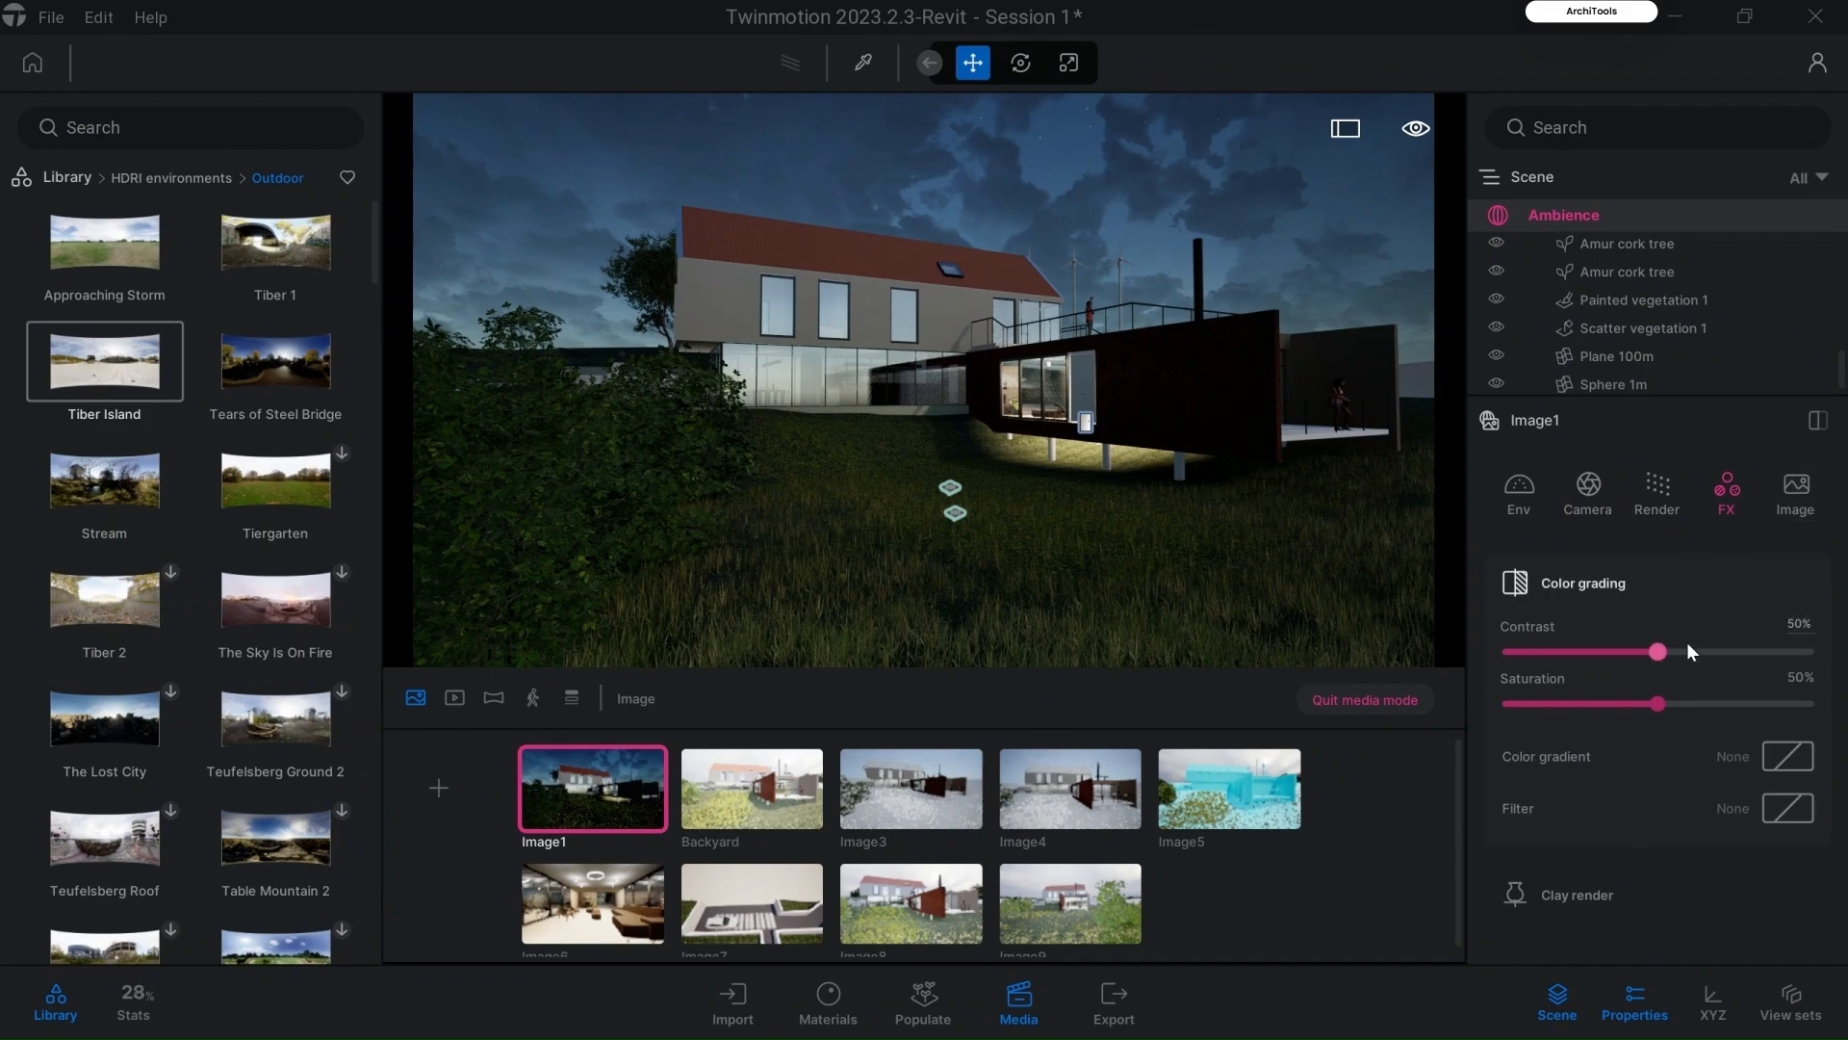
{"action": "left_click_drag", "start_coordinate": [1663, 650], "coordinate": [1656, 724]}
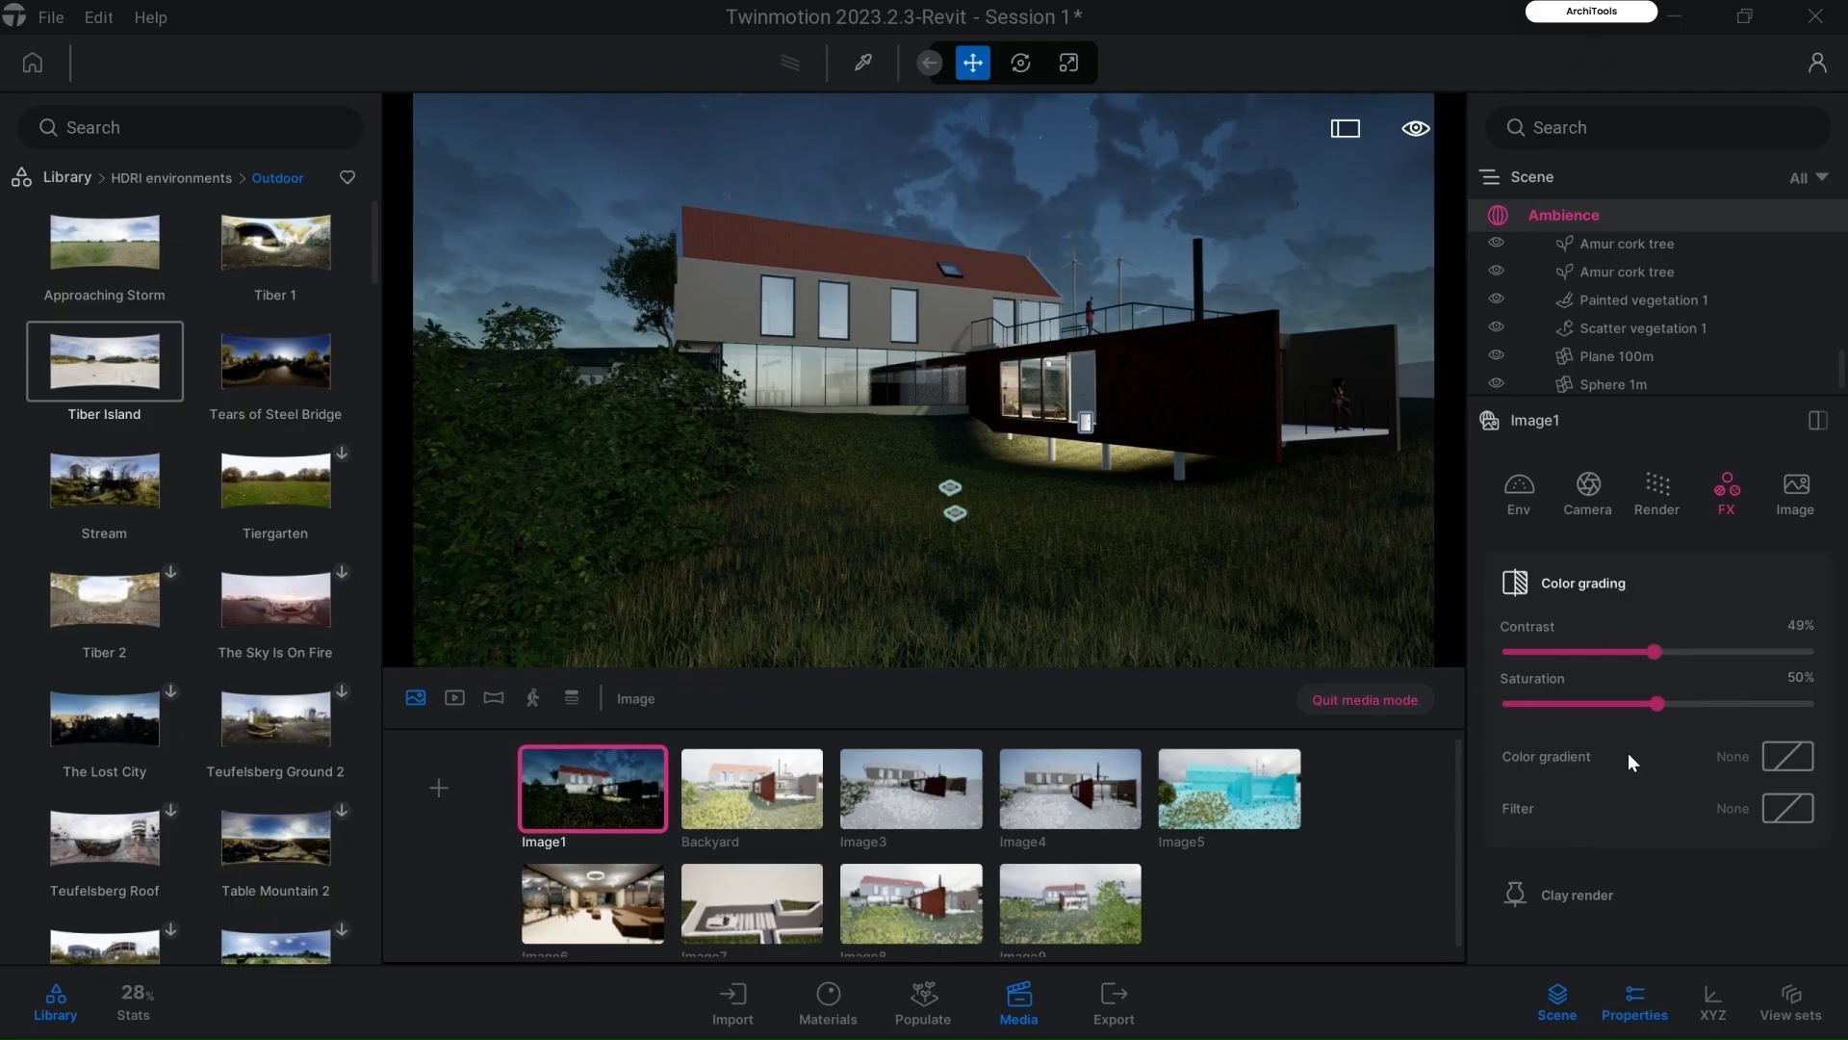
Step: Try the Anso, AUT, Copper, DT6 and DT8 color gradients on Image1, and reset the gradient to None
{"action": "left_click", "coordinate": [1789, 758]}
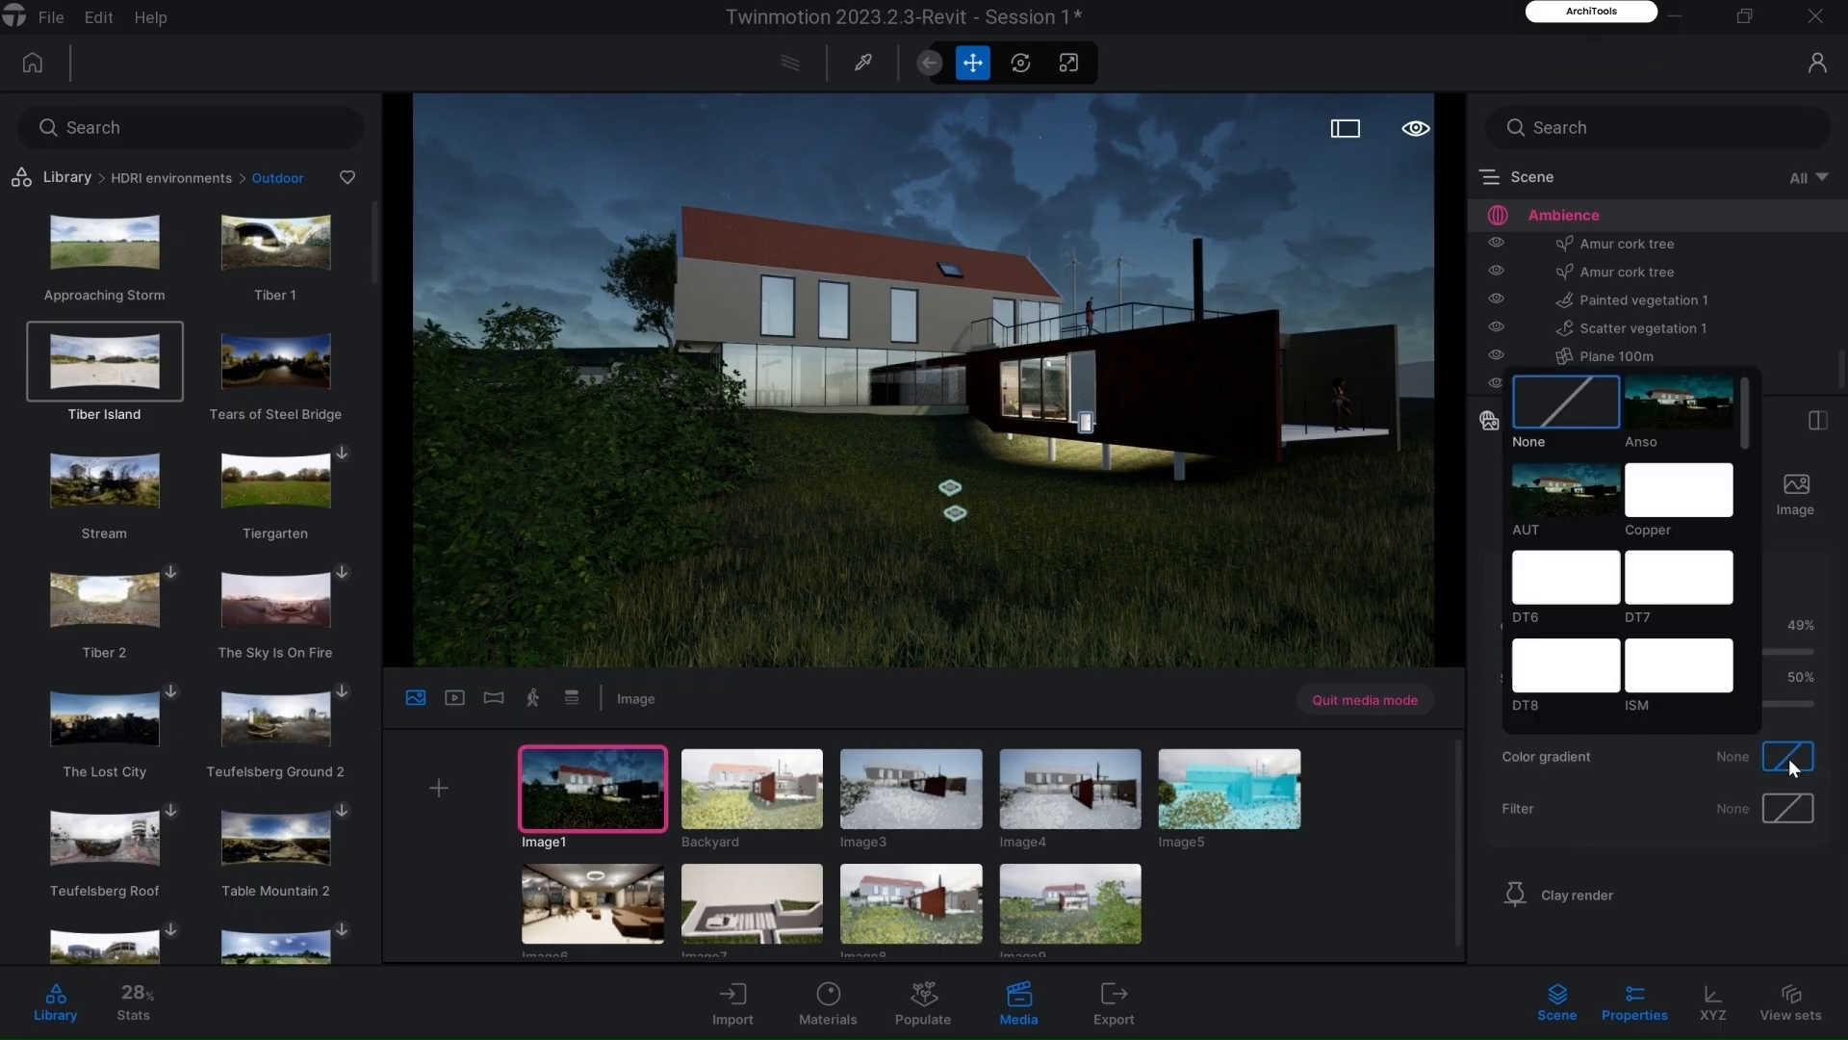
{"action": "left_click", "coordinate": [1683, 406]}
{"action": "left_click", "coordinate": [1617, 502]}
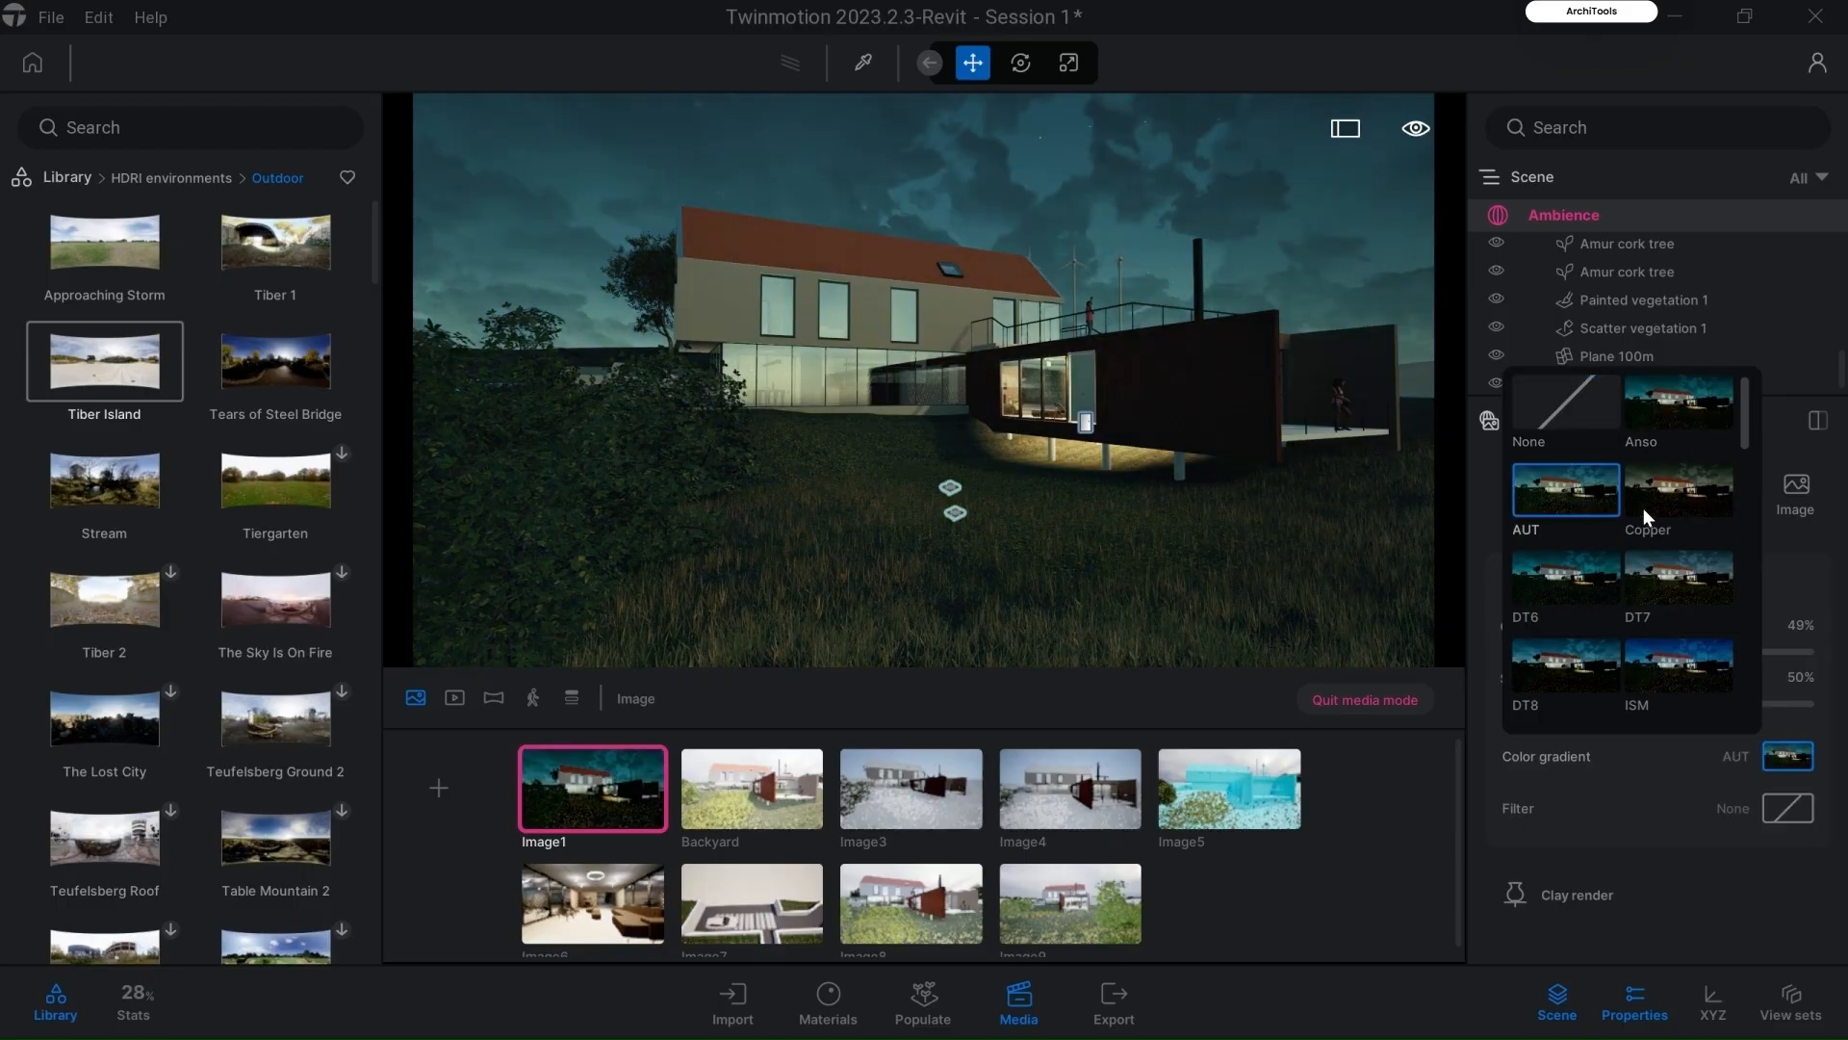
{"action": "left_click", "coordinate": [1667, 500]}
{"action": "left_click", "coordinate": [1573, 564]}
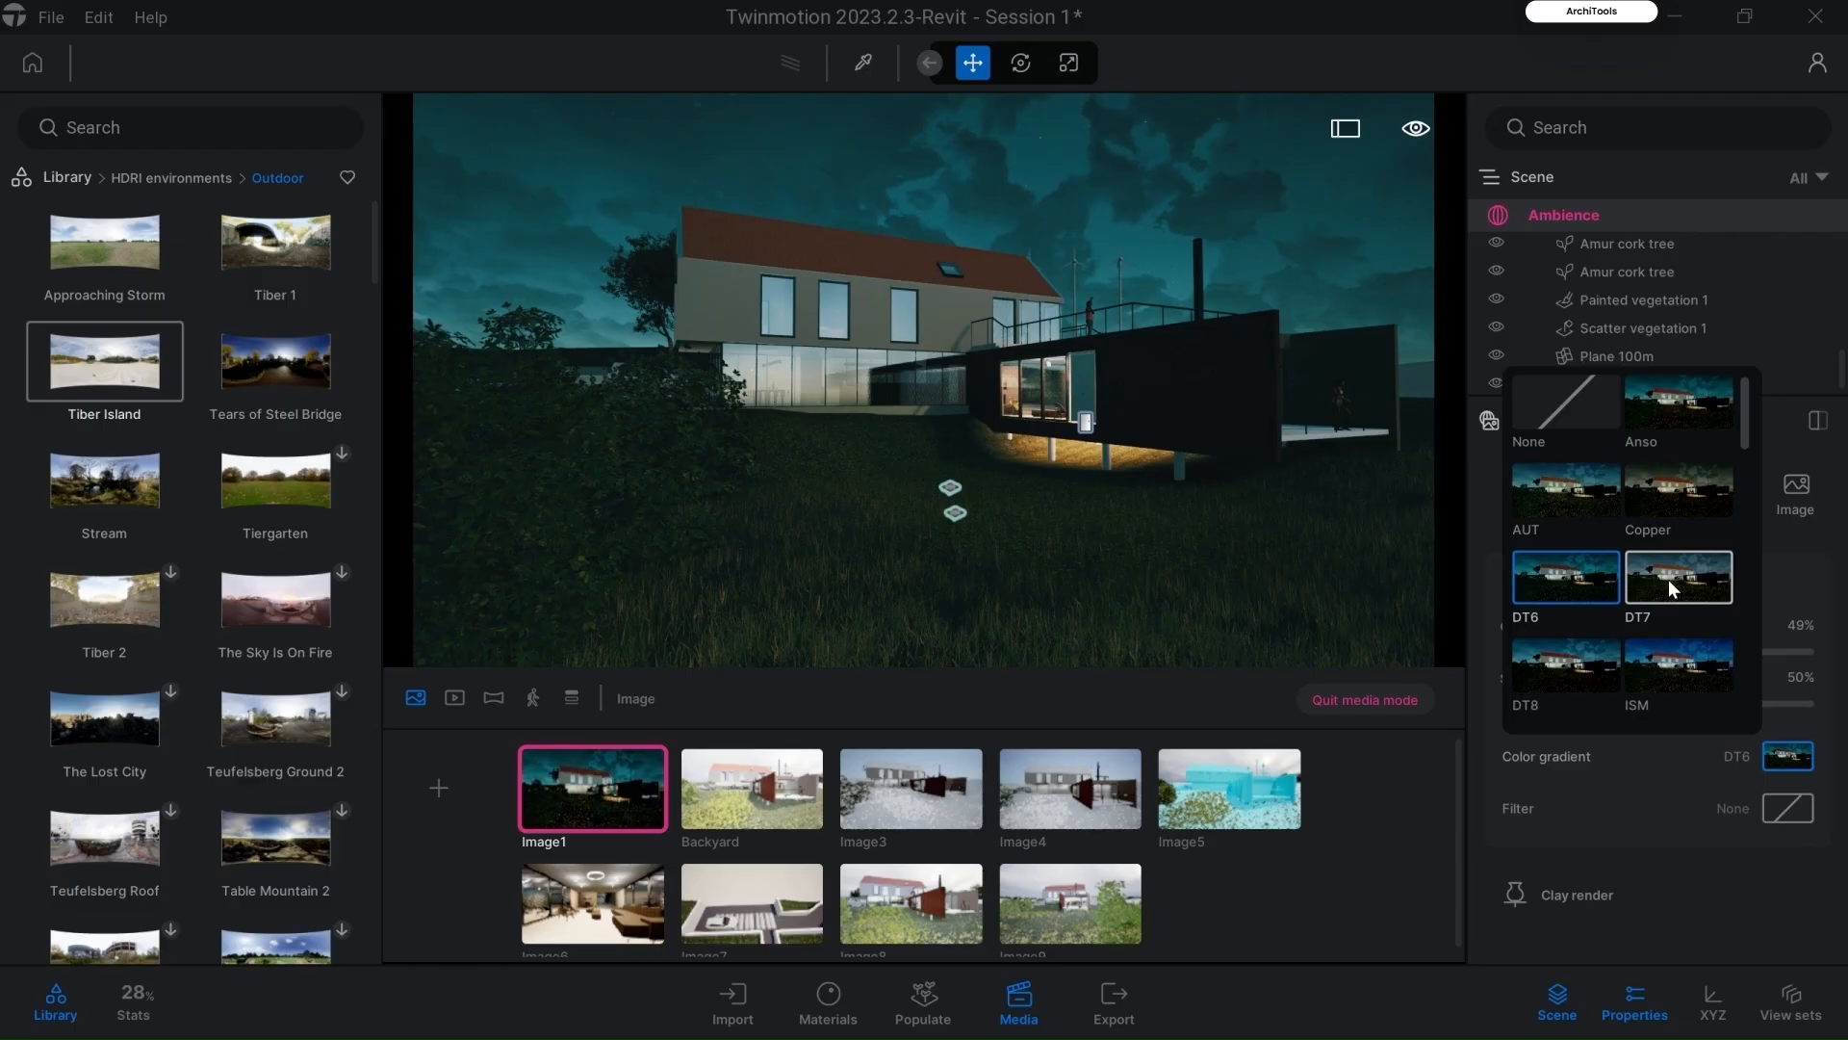
{"action": "left_click", "coordinate": [1602, 658]}
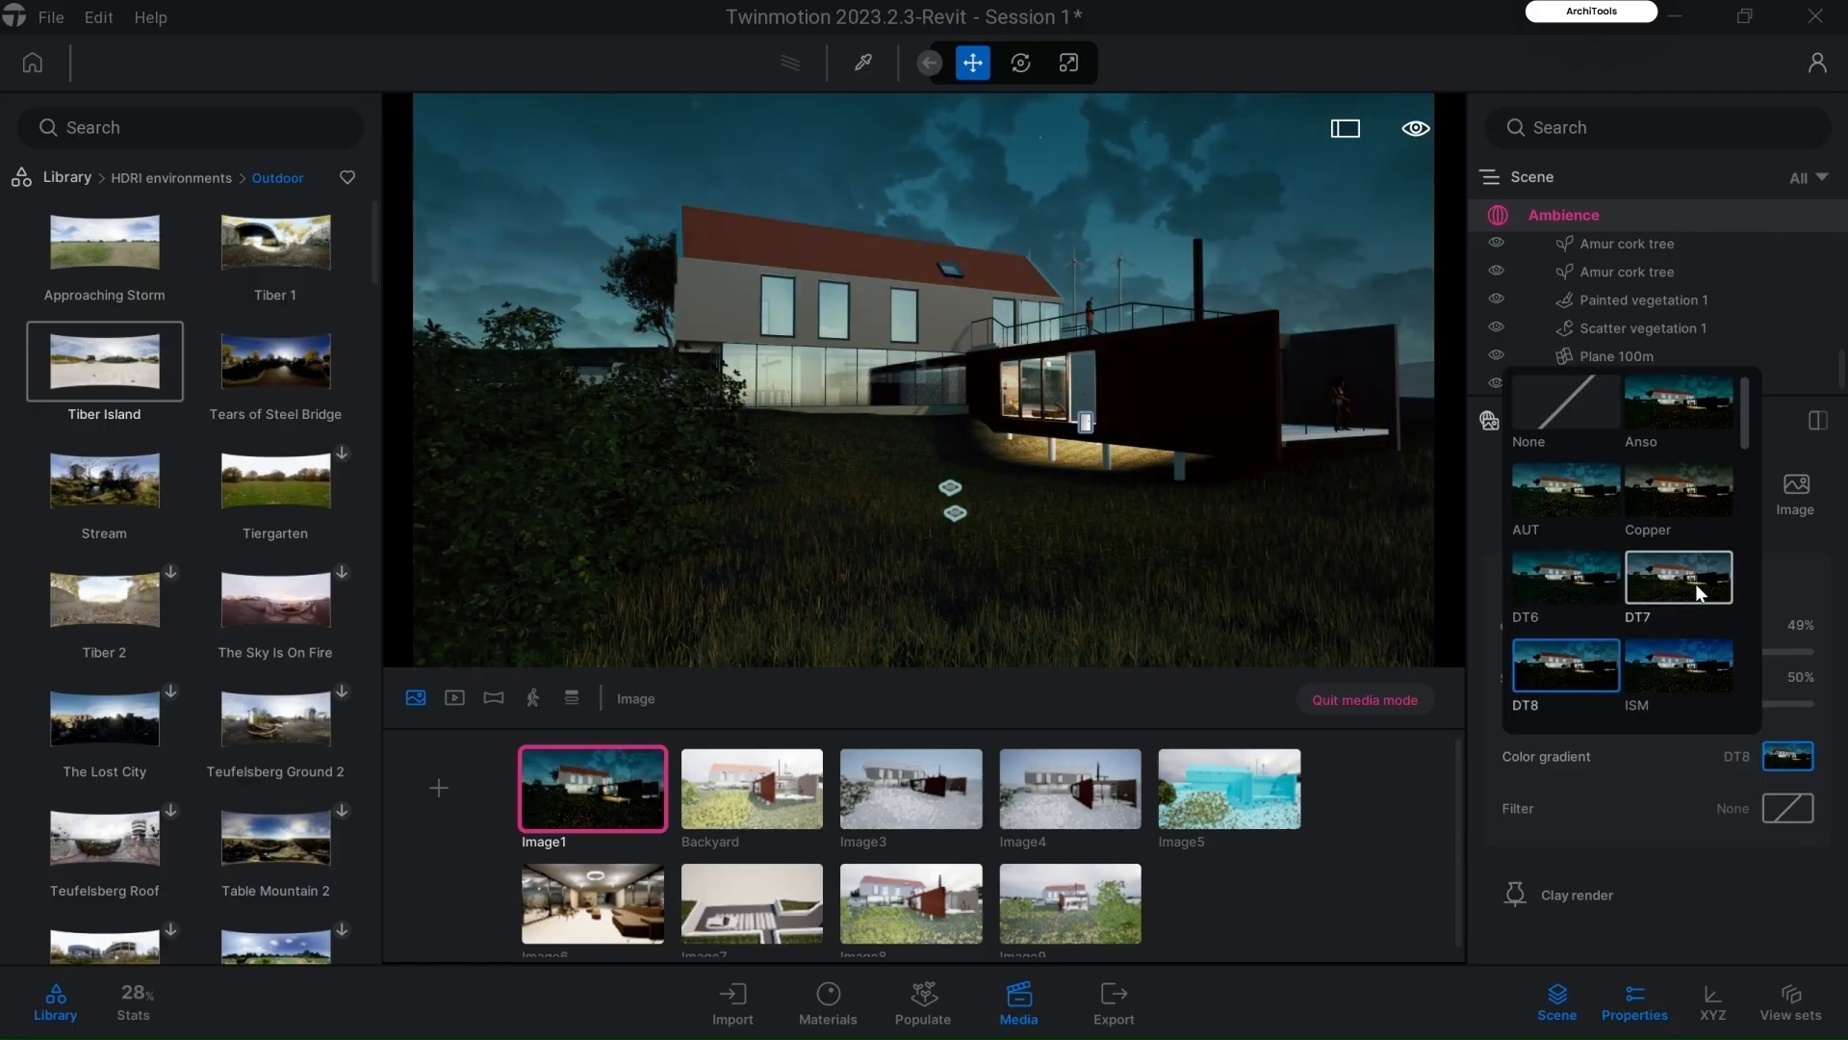
{"action": "left_click", "coordinate": [1793, 765]}
{"action": "left_click", "coordinate": [1789, 756]}
{"action": "left_click", "coordinate": [1579, 418]}
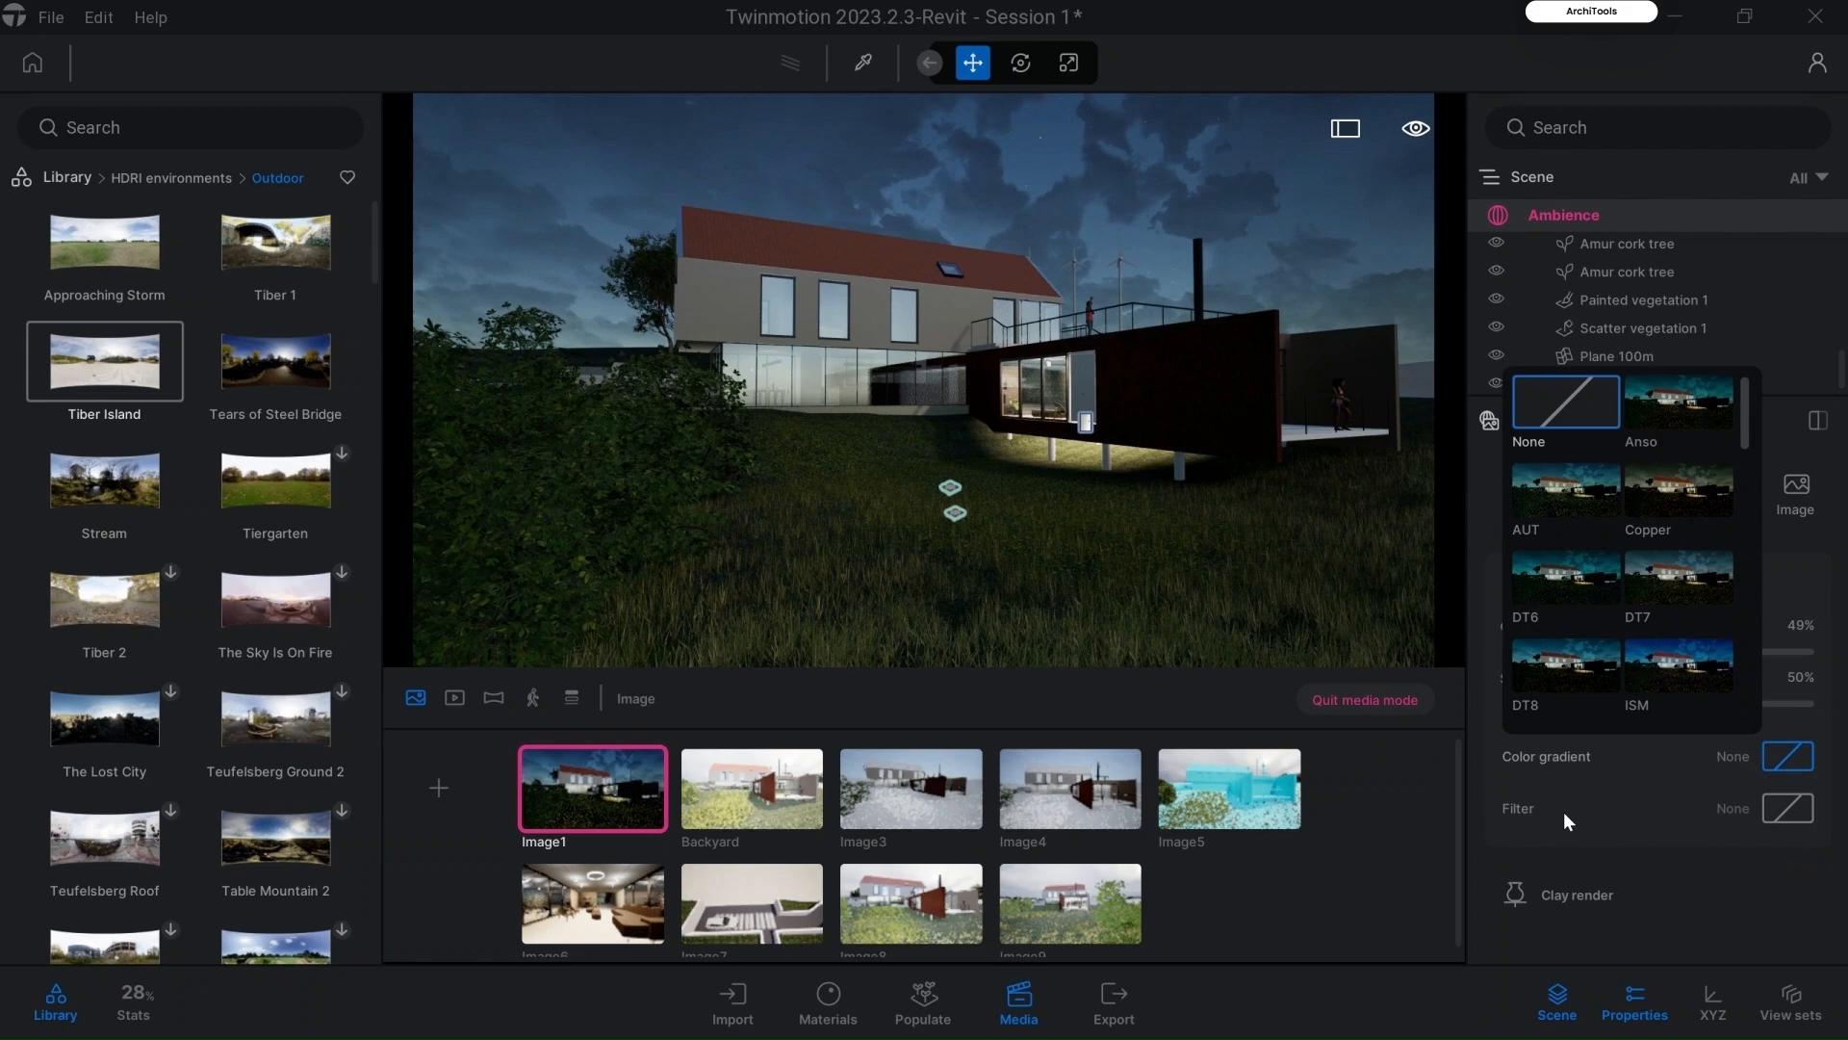
Step: Try the Ballpoint Pen, Blueprint 1, Cross Stitch, Halftone Comic and Hidden Line 2 filters on Image1, and reset the filter to None
{"action": "left_click", "coordinate": [1788, 809]}
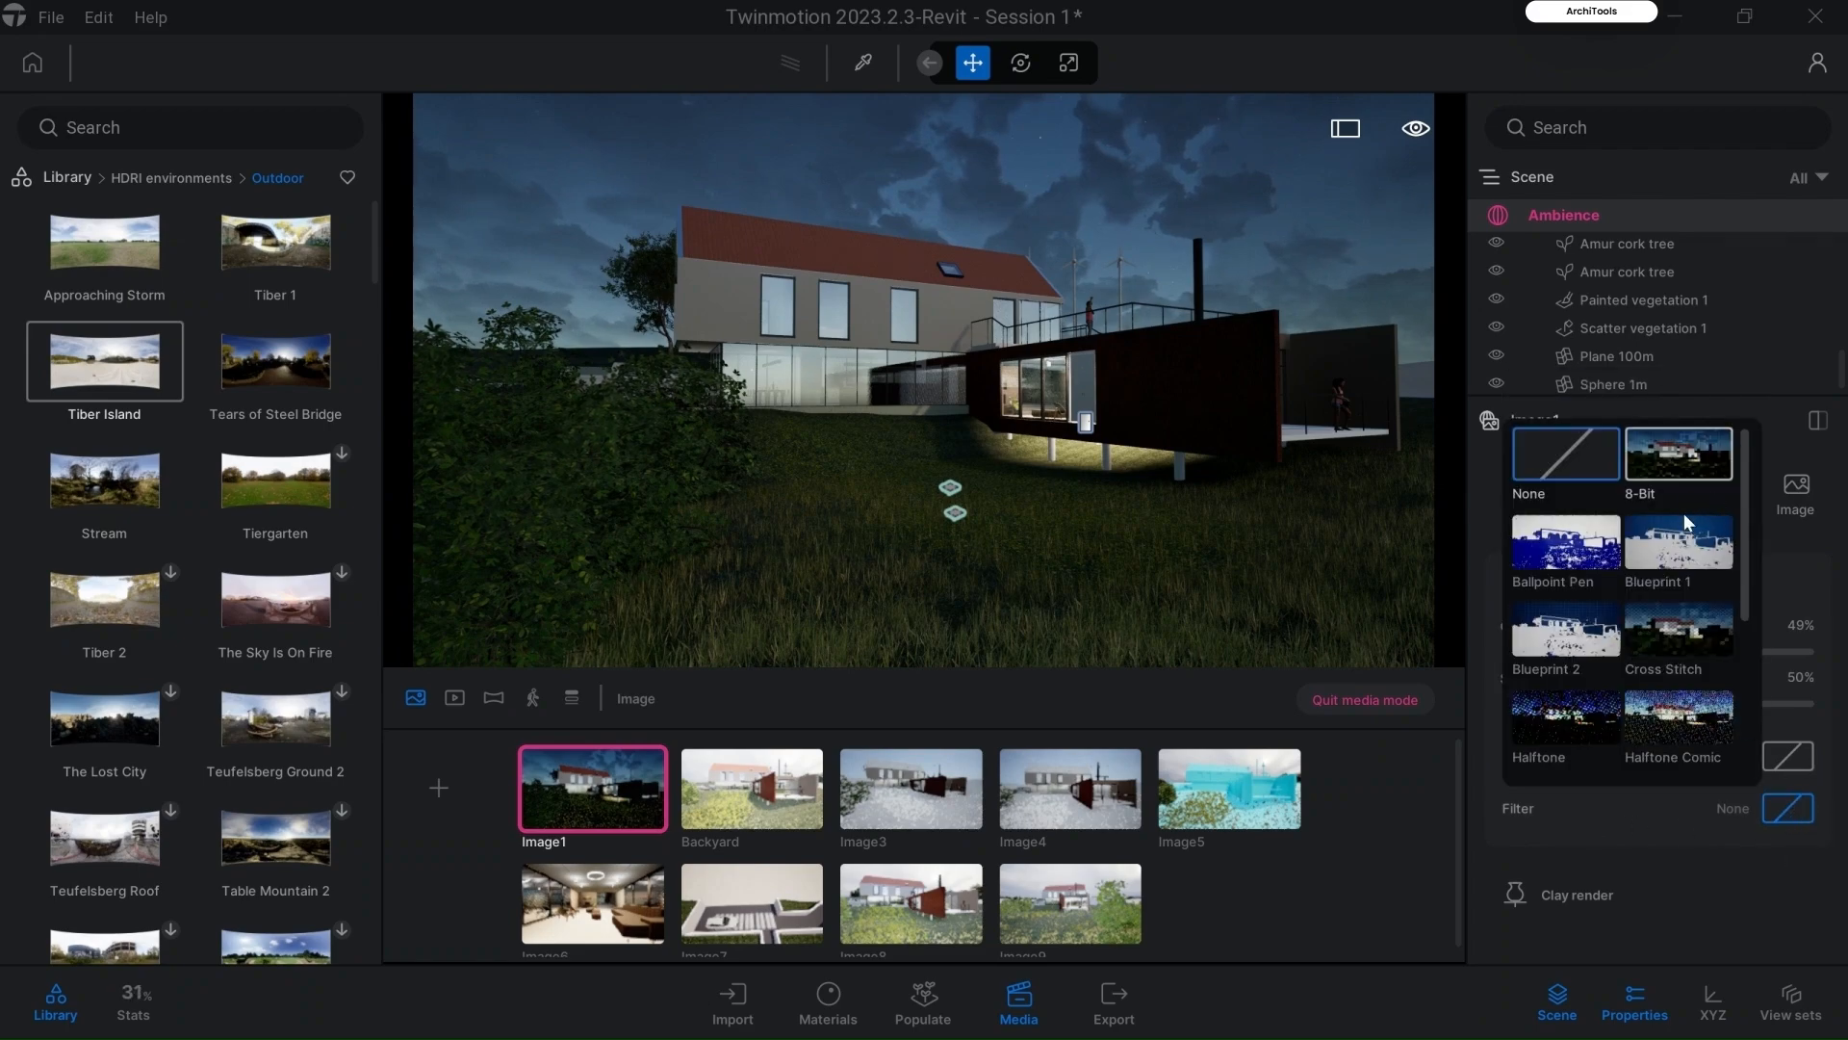
{"action": "scroll", "coordinate": [1682, 562], "scroll_direction": "down", "scroll_amount": 1}
{"action": "scroll", "coordinate": [1679, 608], "scroll_direction": "up", "scroll_amount": 1}
{"action": "left_click", "coordinate": [1567, 556]}
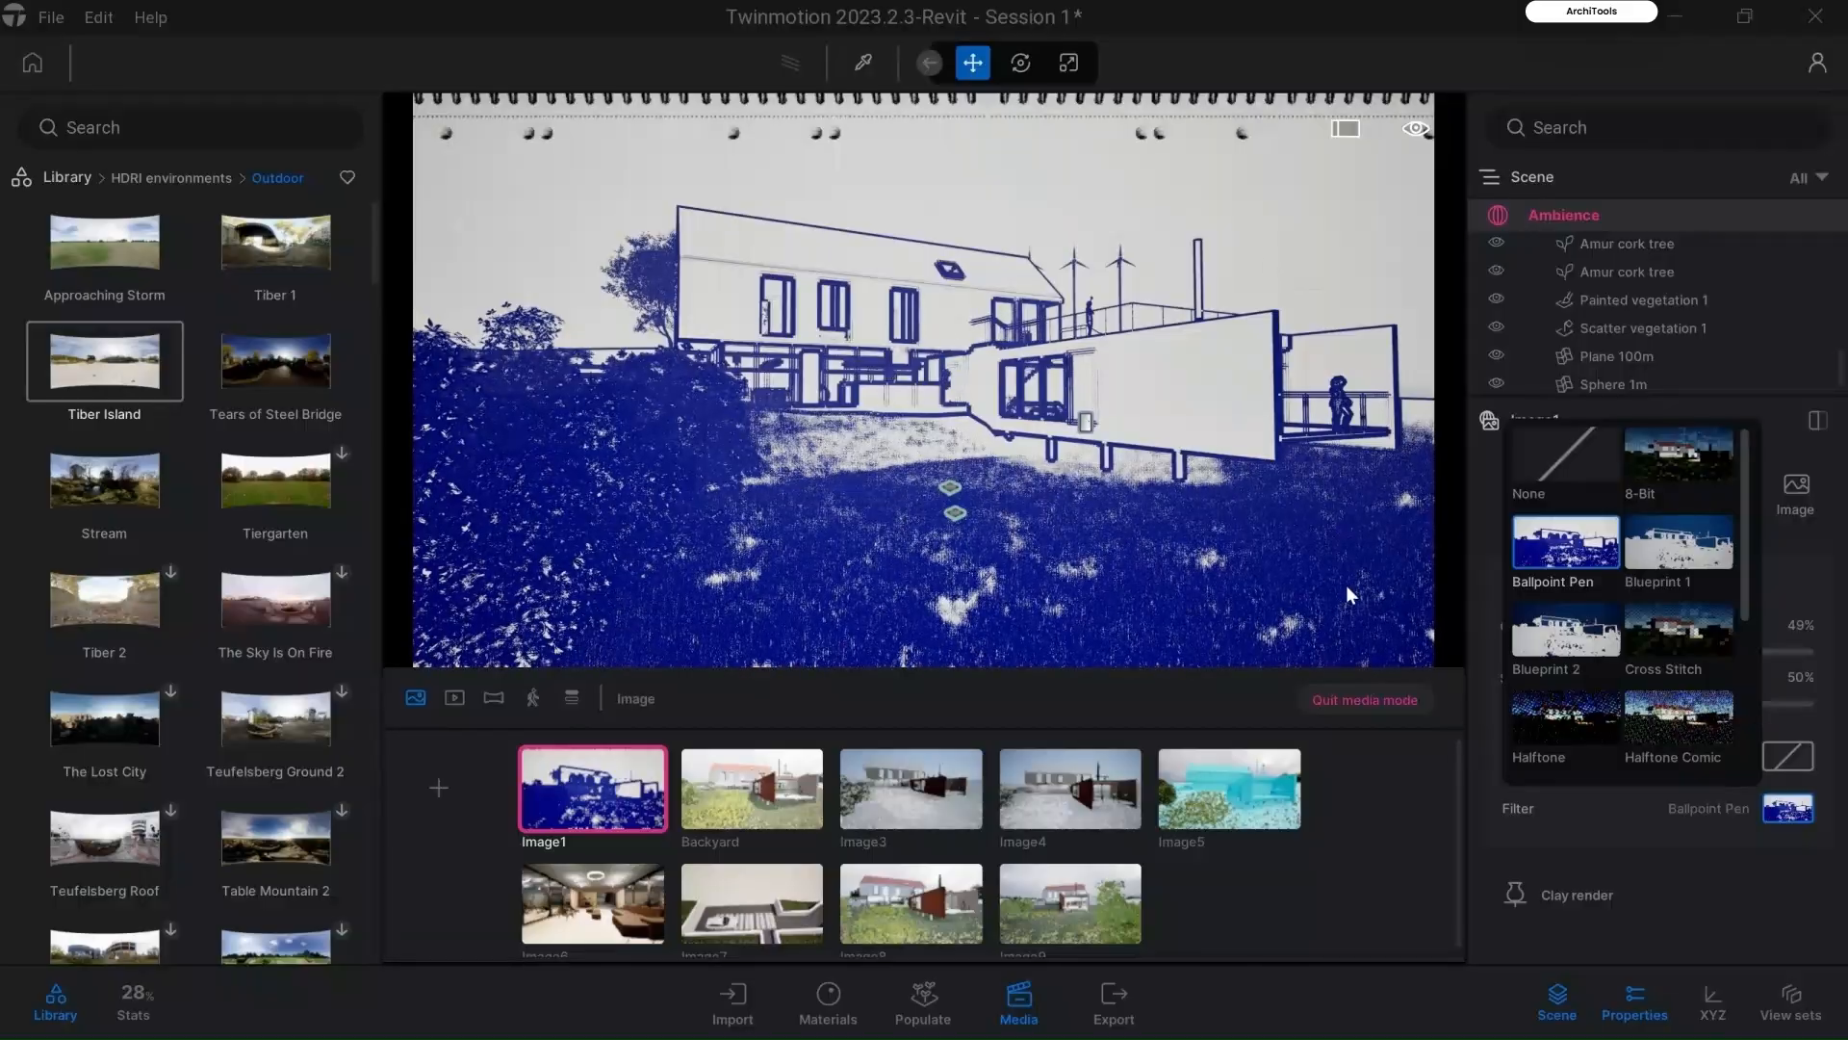
{"action": "left_click", "coordinate": [1679, 543]}
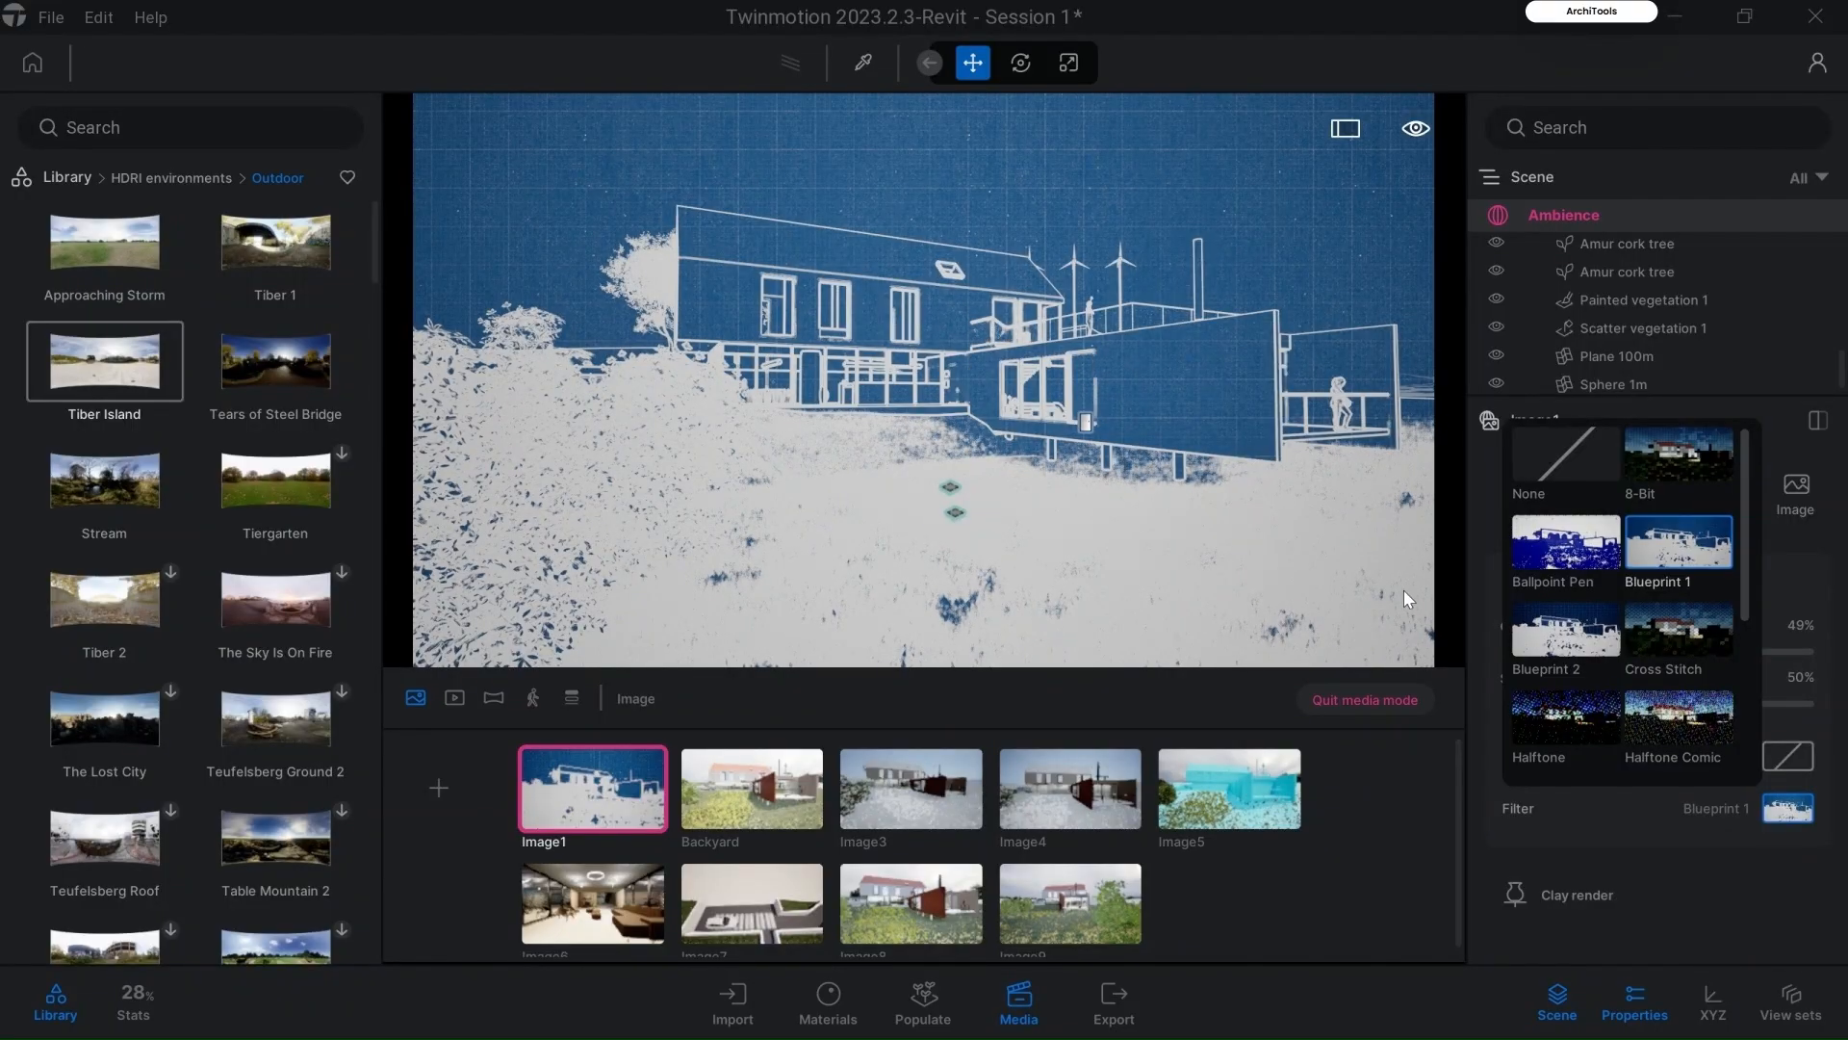
{"action": "left_click", "coordinate": [1678, 653]}
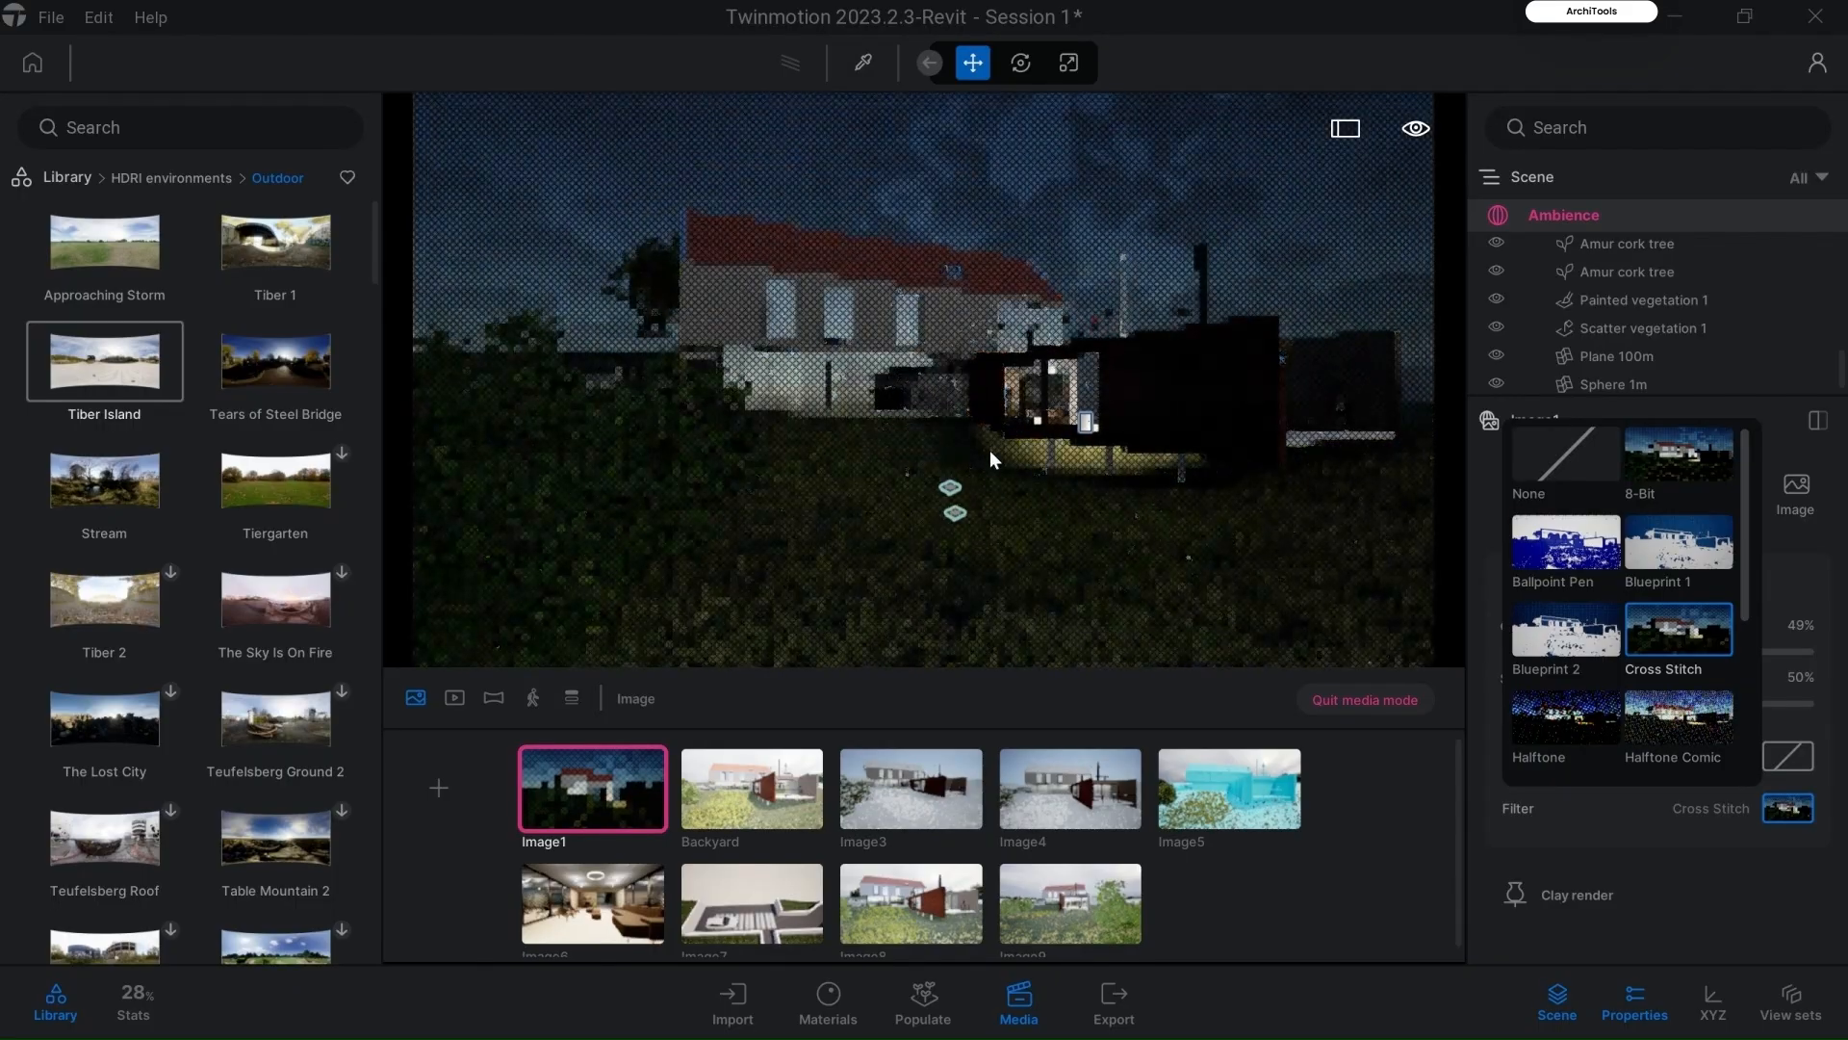
{"action": "scroll", "coordinate": [1668, 649], "scroll_direction": "down", "scroll_amount": 3}
{"action": "left_click", "coordinate": [1676, 601]}
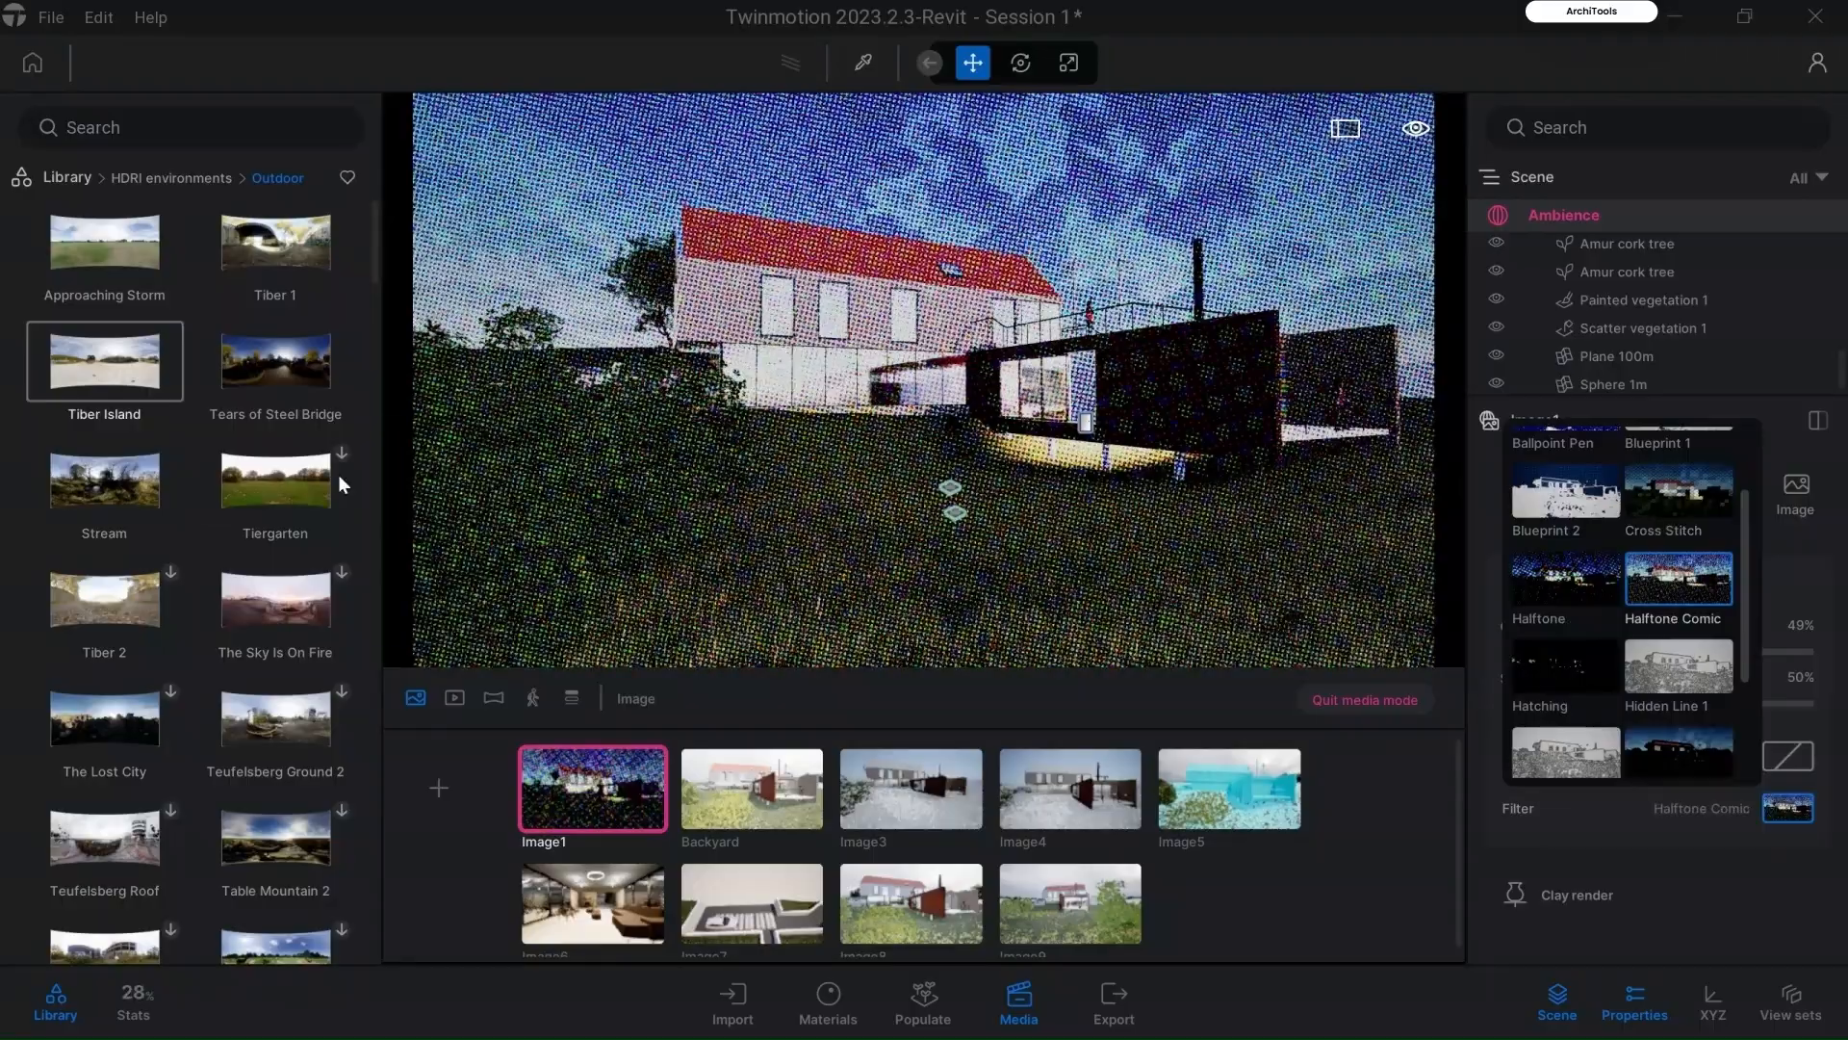
{"action": "scroll", "coordinate": [1609, 686], "scroll_direction": "down", "scroll_amount": 2}
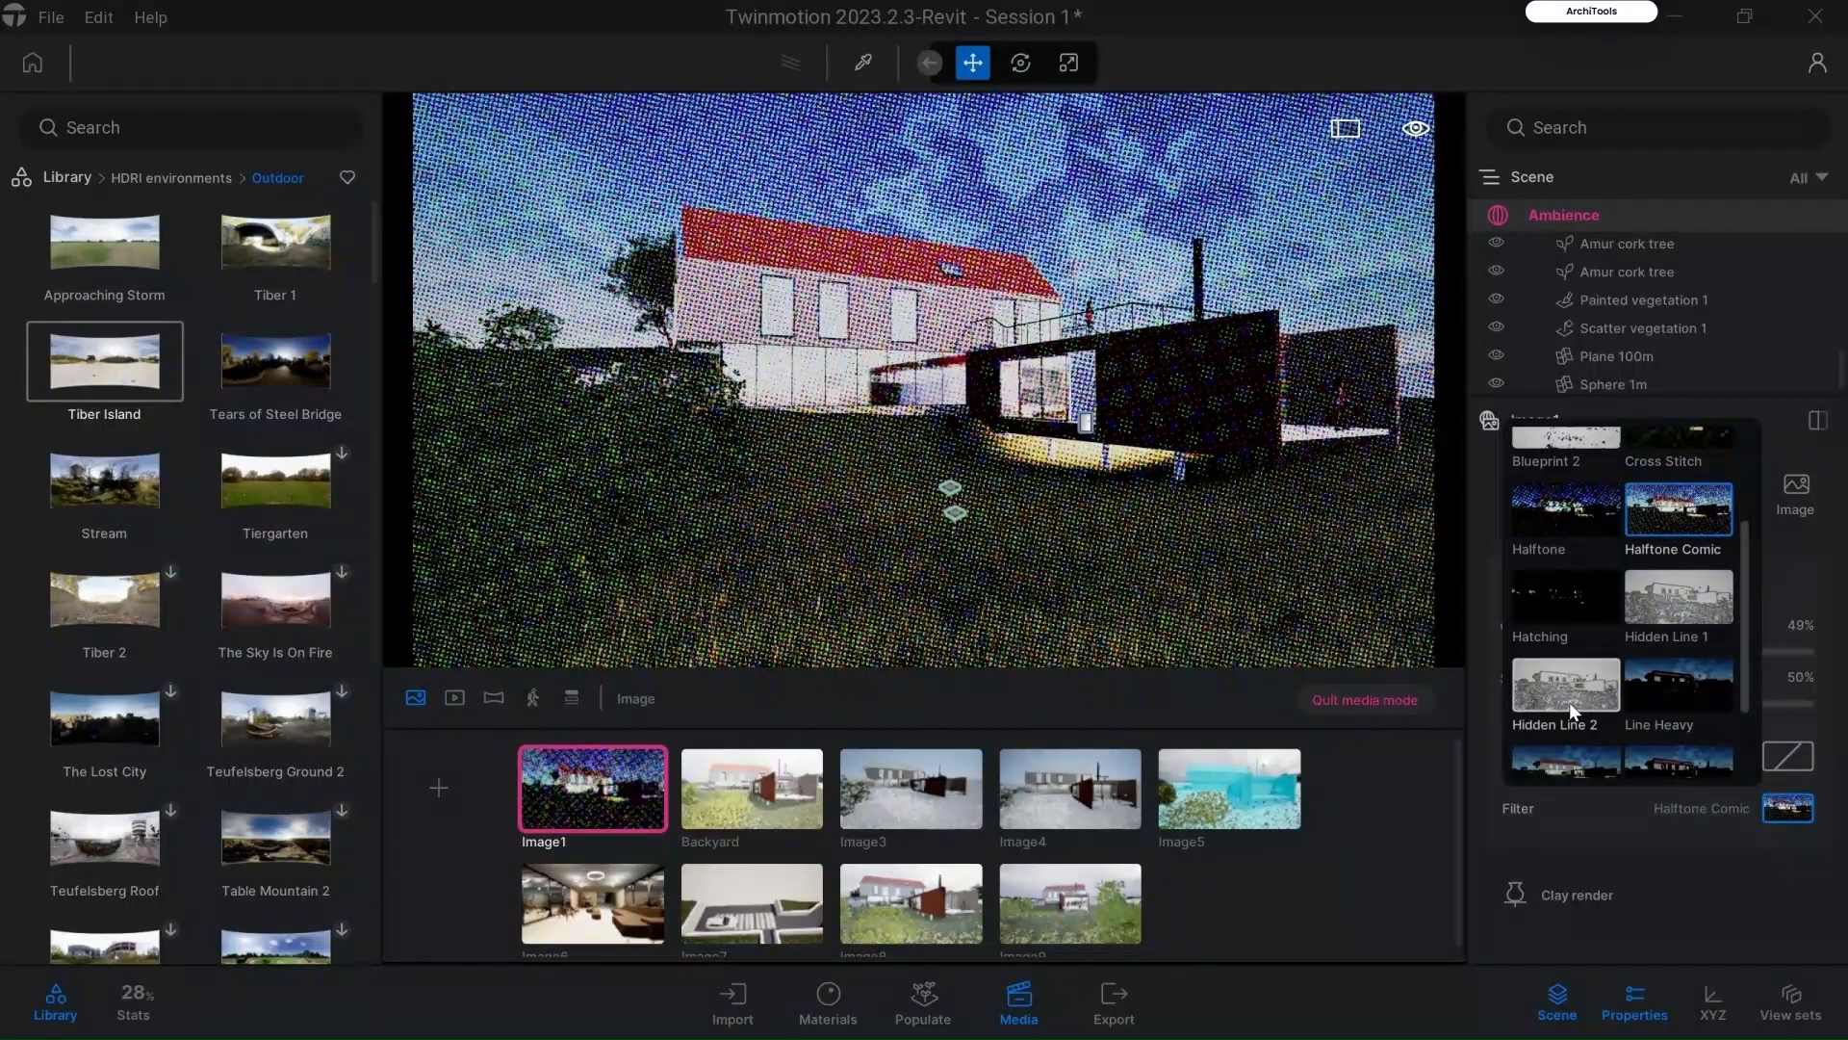
{"action": "left_click", "coordinate": [1569, 710]}
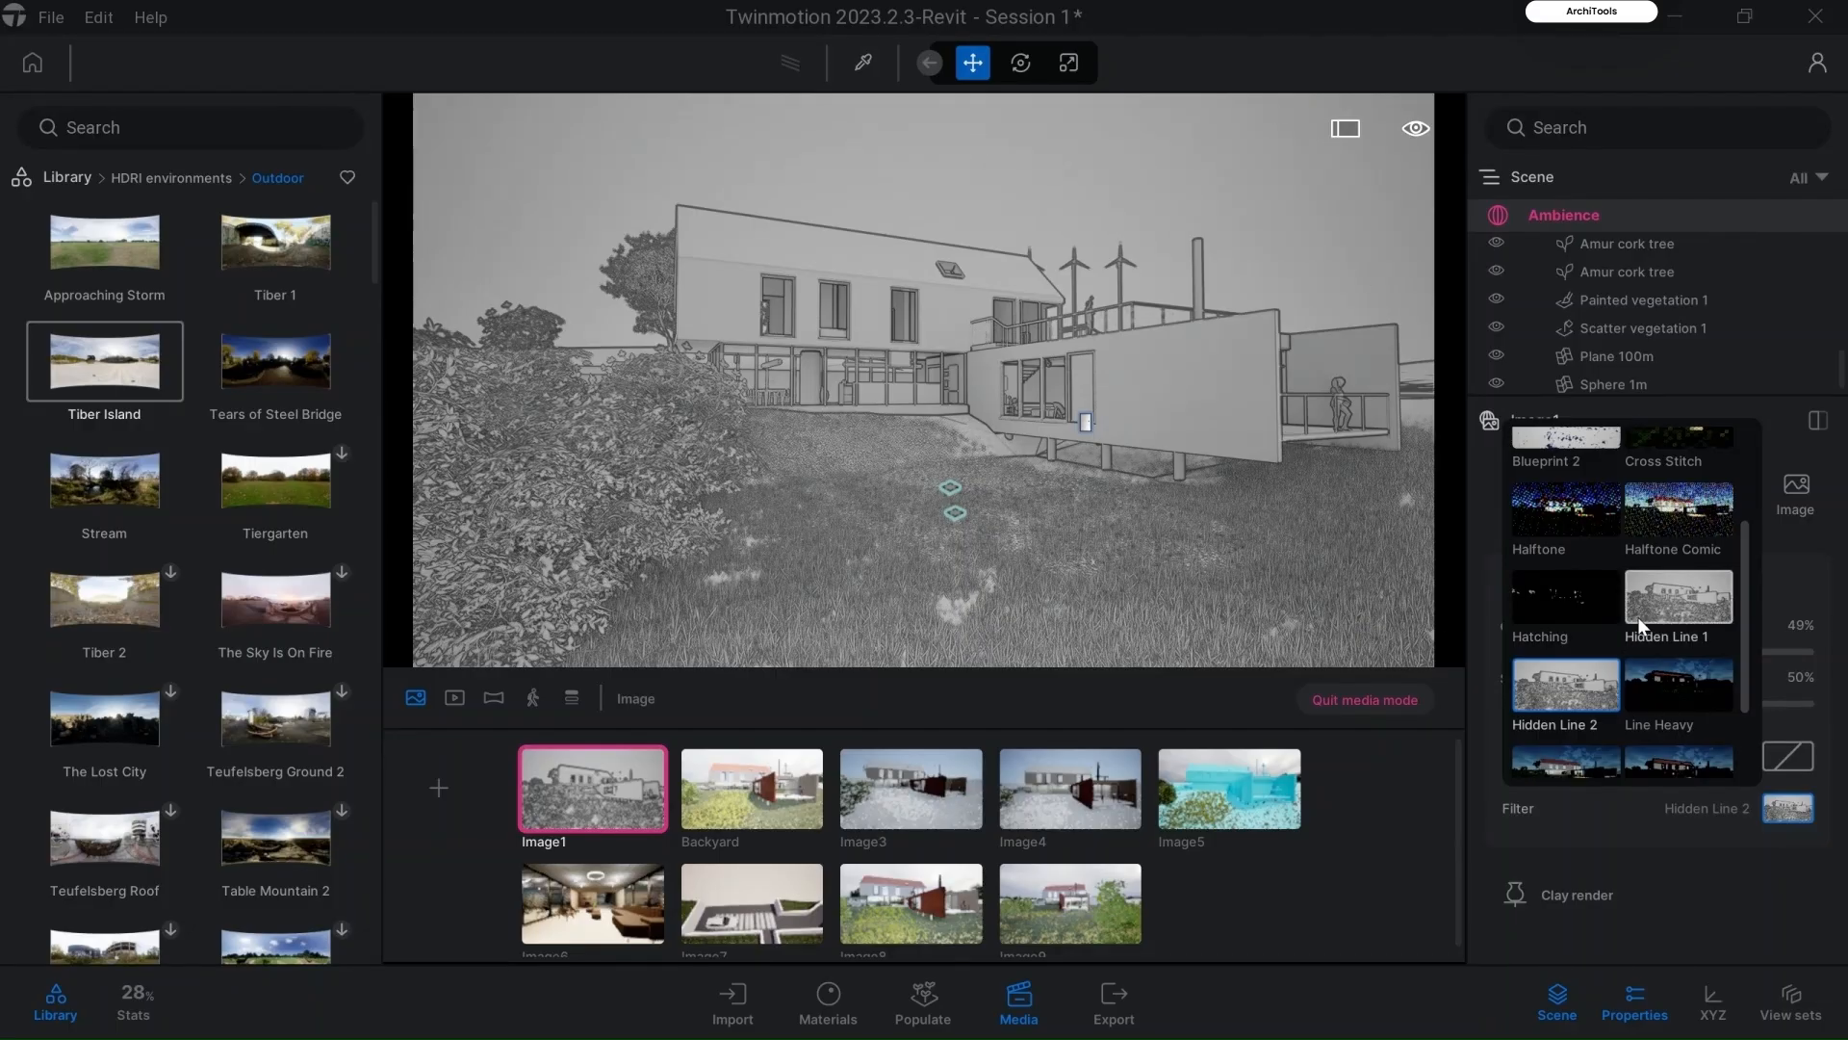
{"action": "left_click", "coordinate": [1728, 862]}
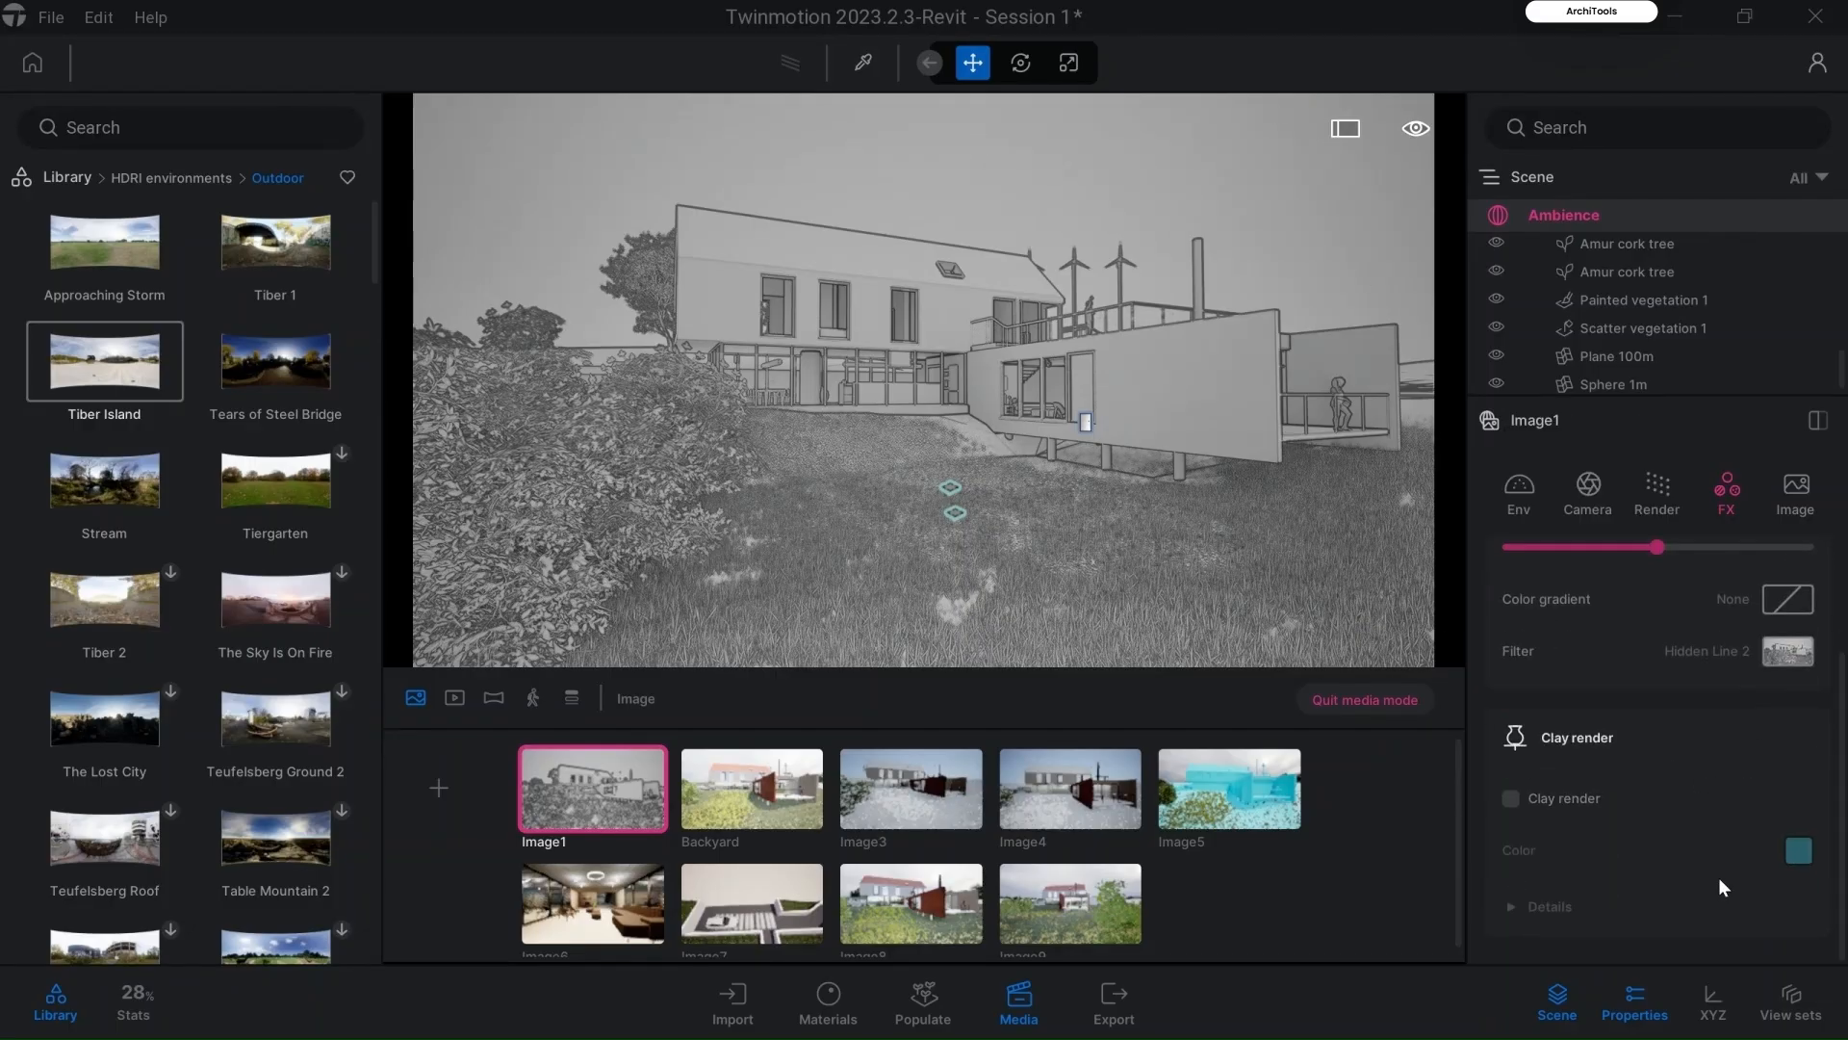
{"action": "left_click", "coordinate": [1771, 655]}
{"action": "left_click", "coordinate": [1558, 291]}
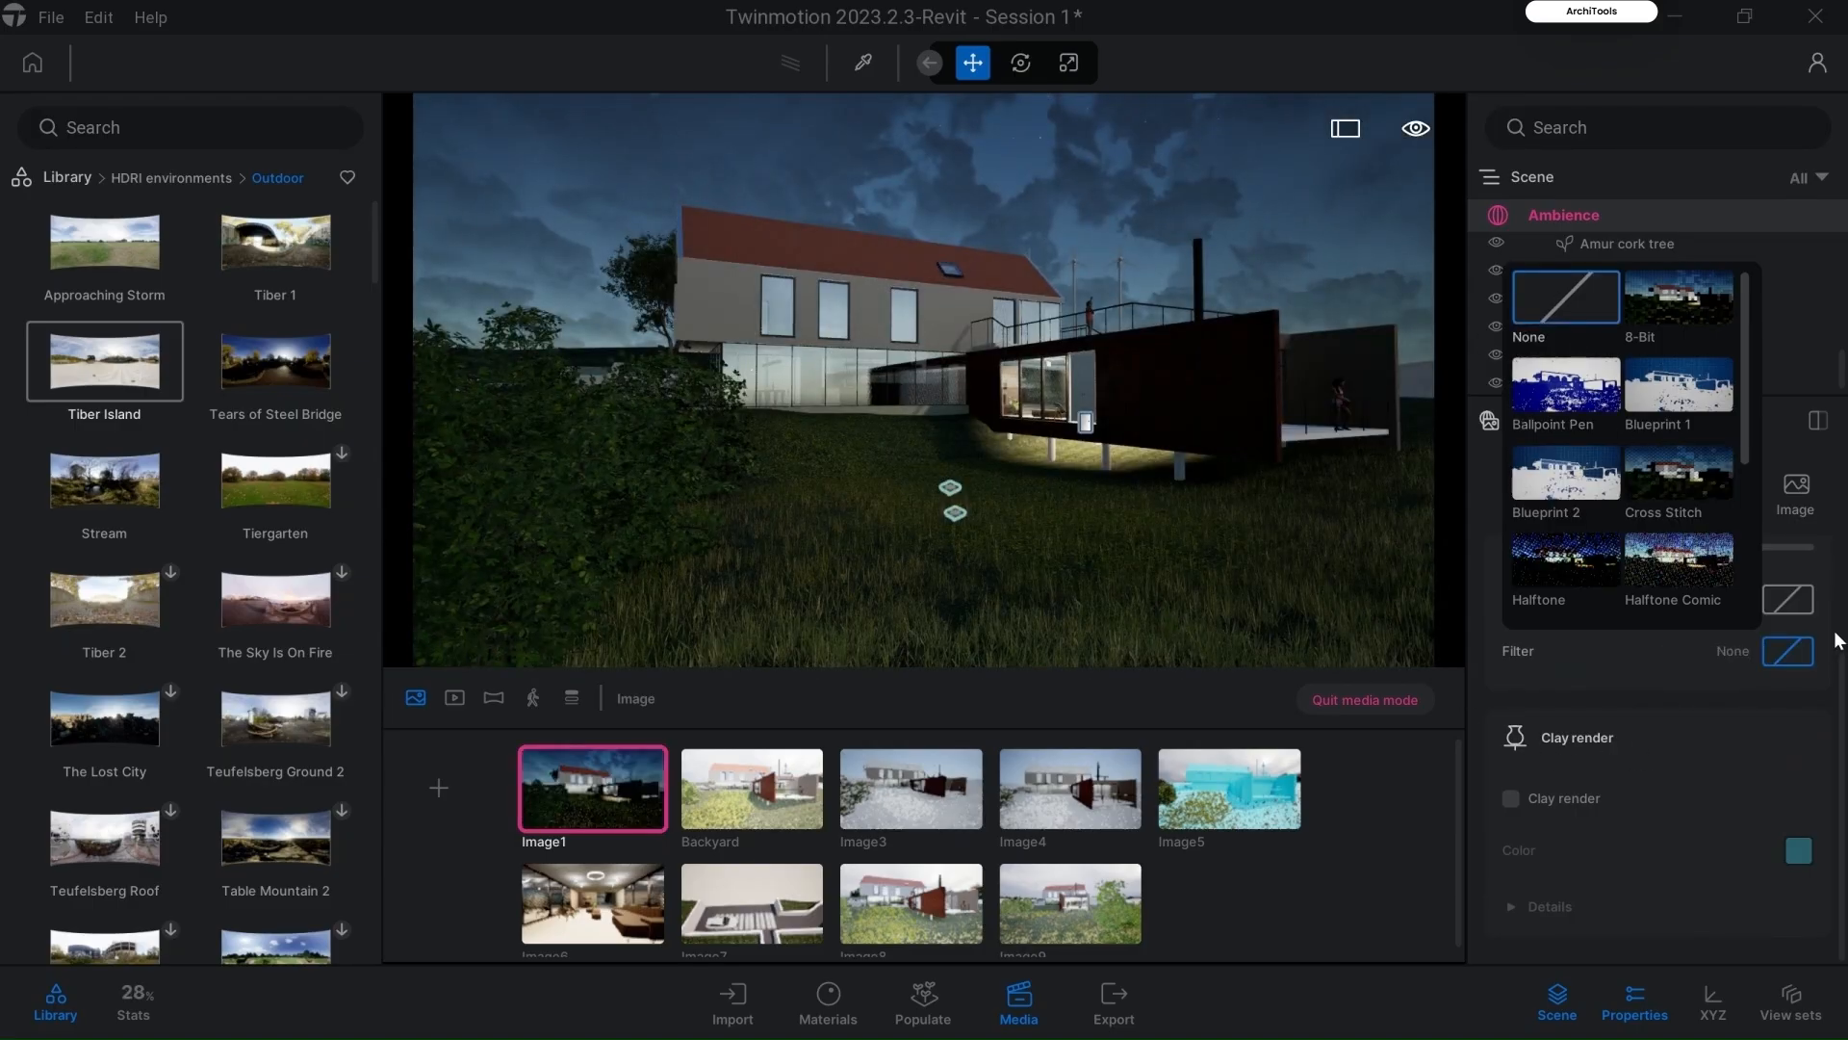
{"action": "left_click", "coordinate": [1777, 731]}
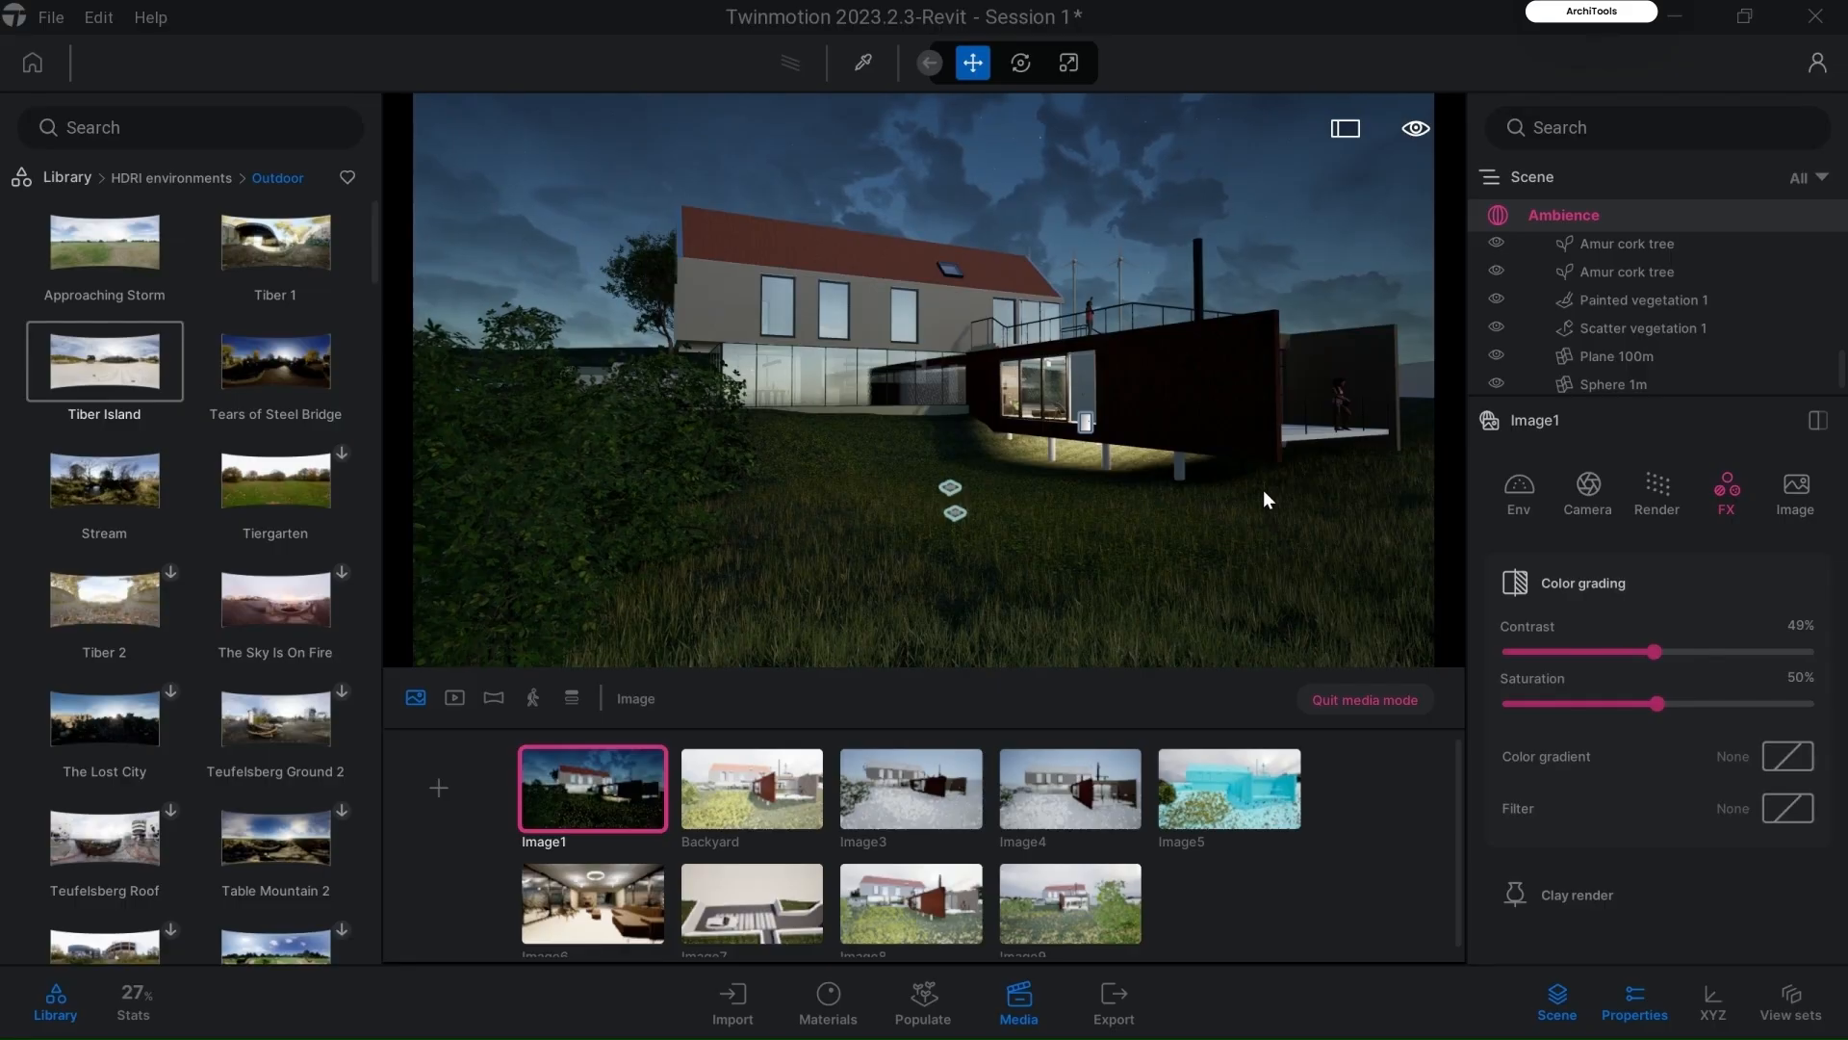
Step: Recall Image5 to examine its clay render look, and return to Image1
{"action": "left_click", "coordinate": [1249, 790]}
{"action": "left_click", "coordinate": [1513, 566]}
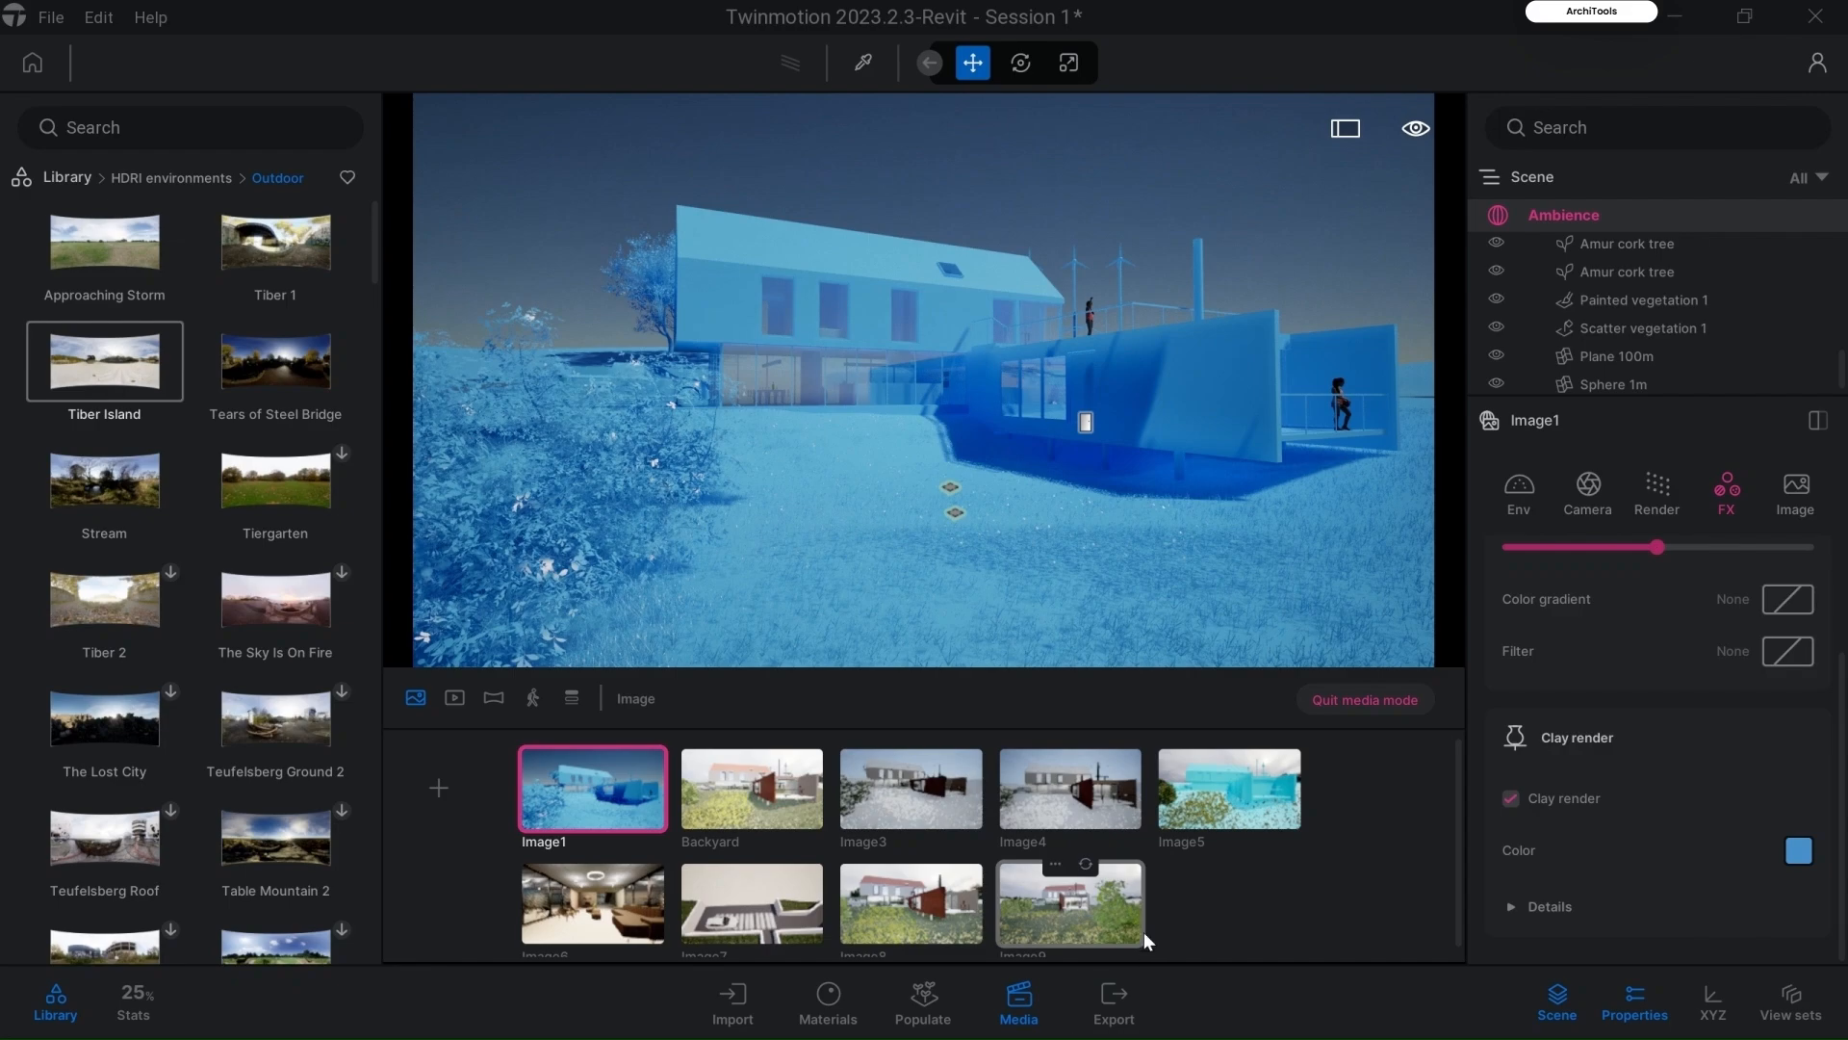
{"action": "left_click", "coordinate": [1229, 788]}
{"action": "left_click", "coordinate": [672, 812]}
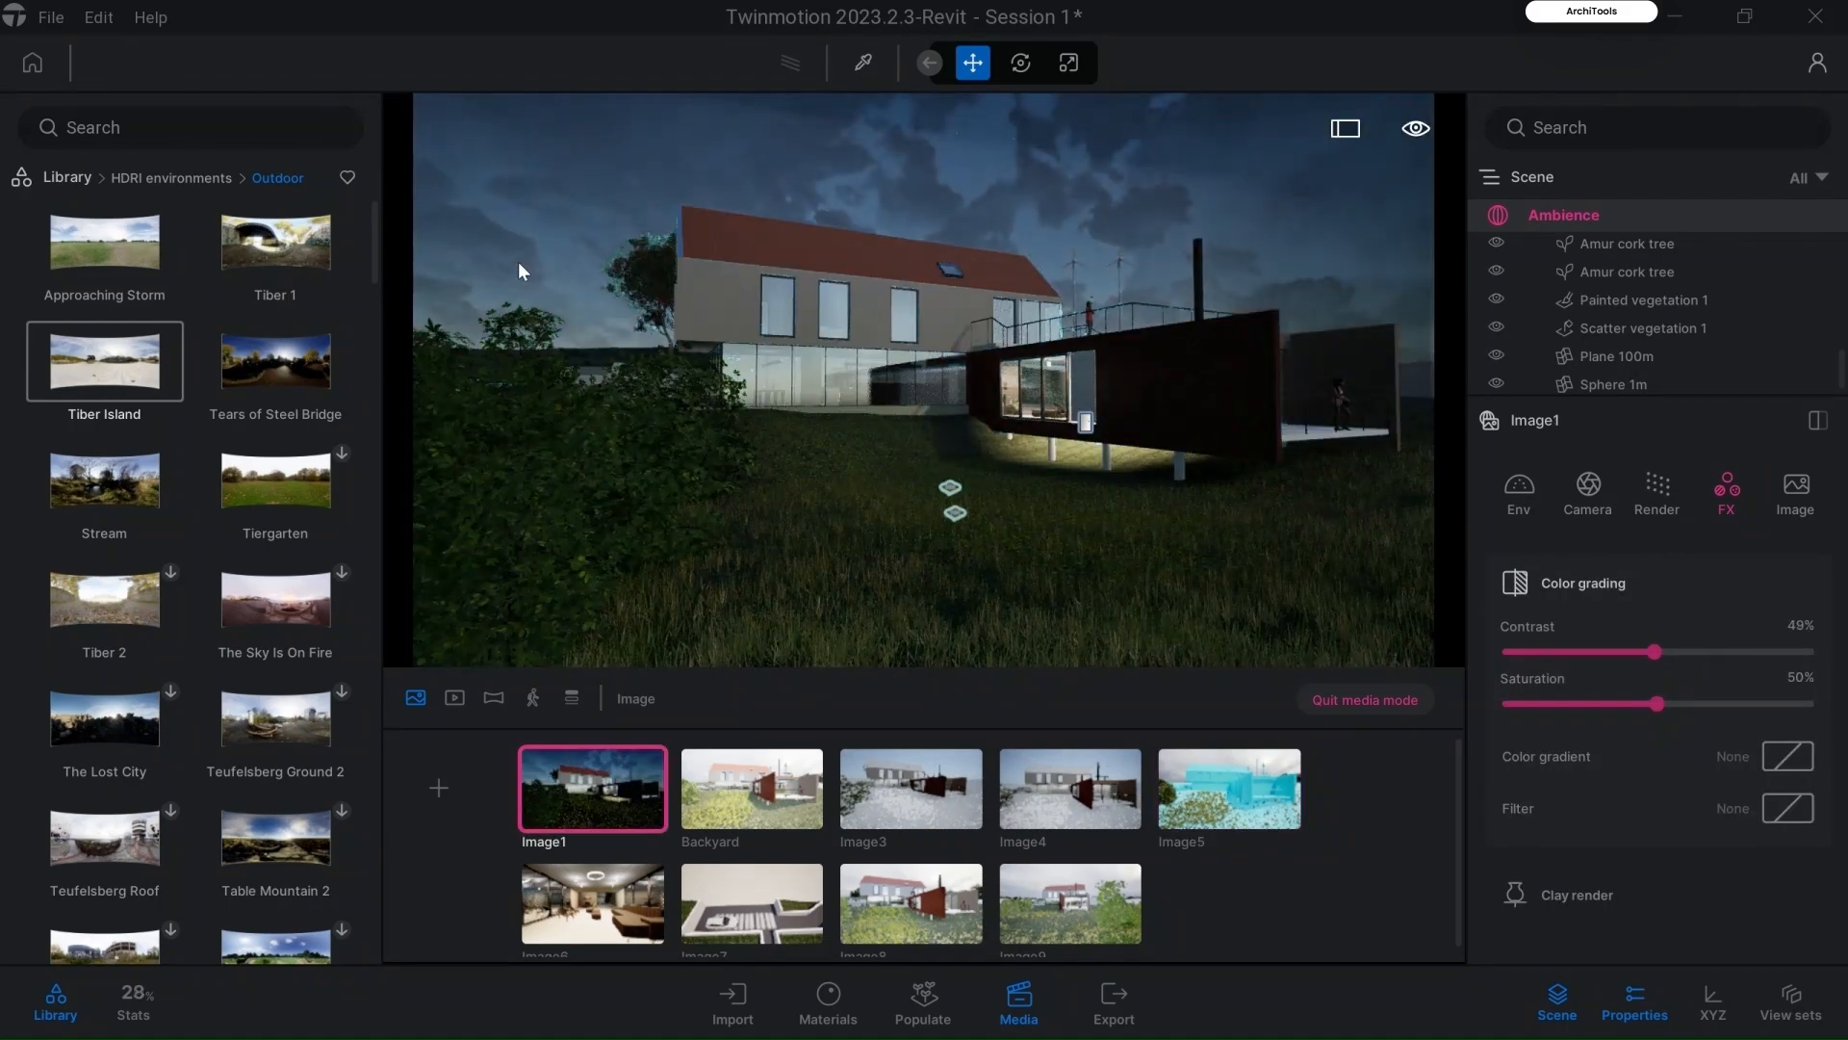
Step: Enable the clay render effect for Image1
{"action": "left_click", "coordinate": [1564, 895]}
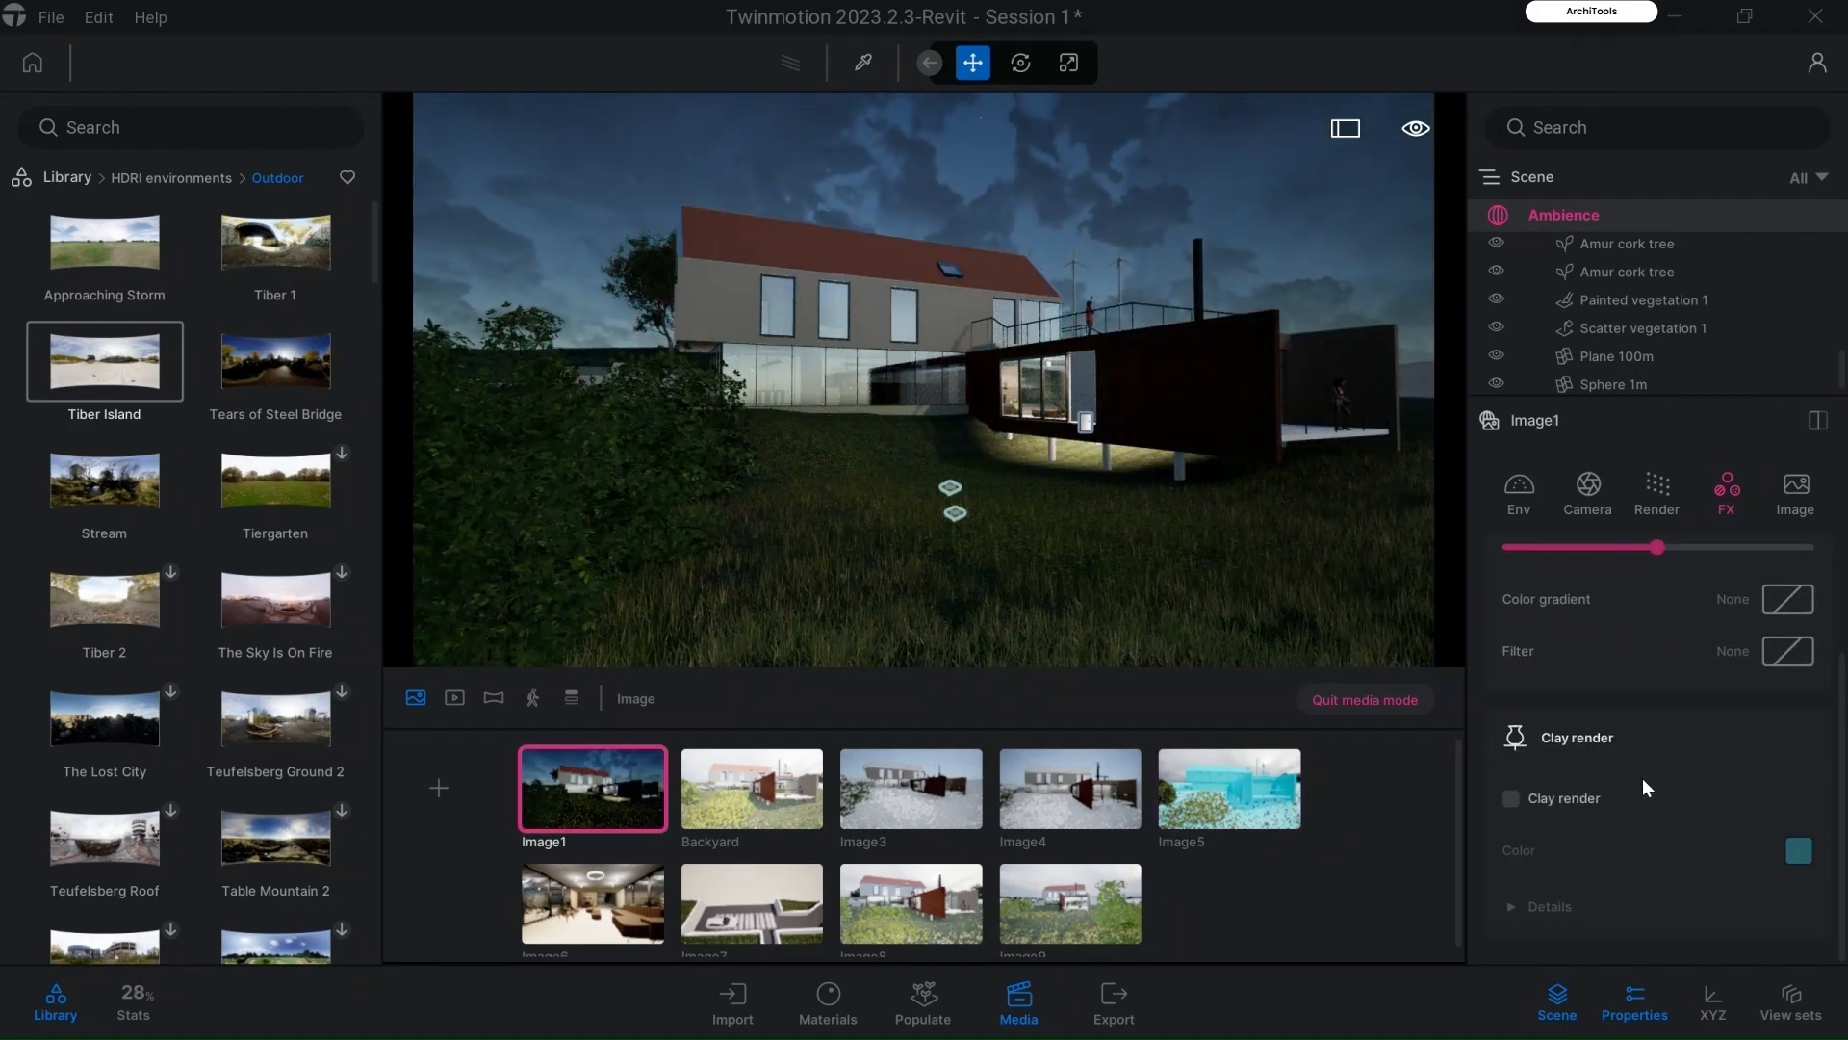
{"action": "left_click", "coordinate": [1509, 799]}
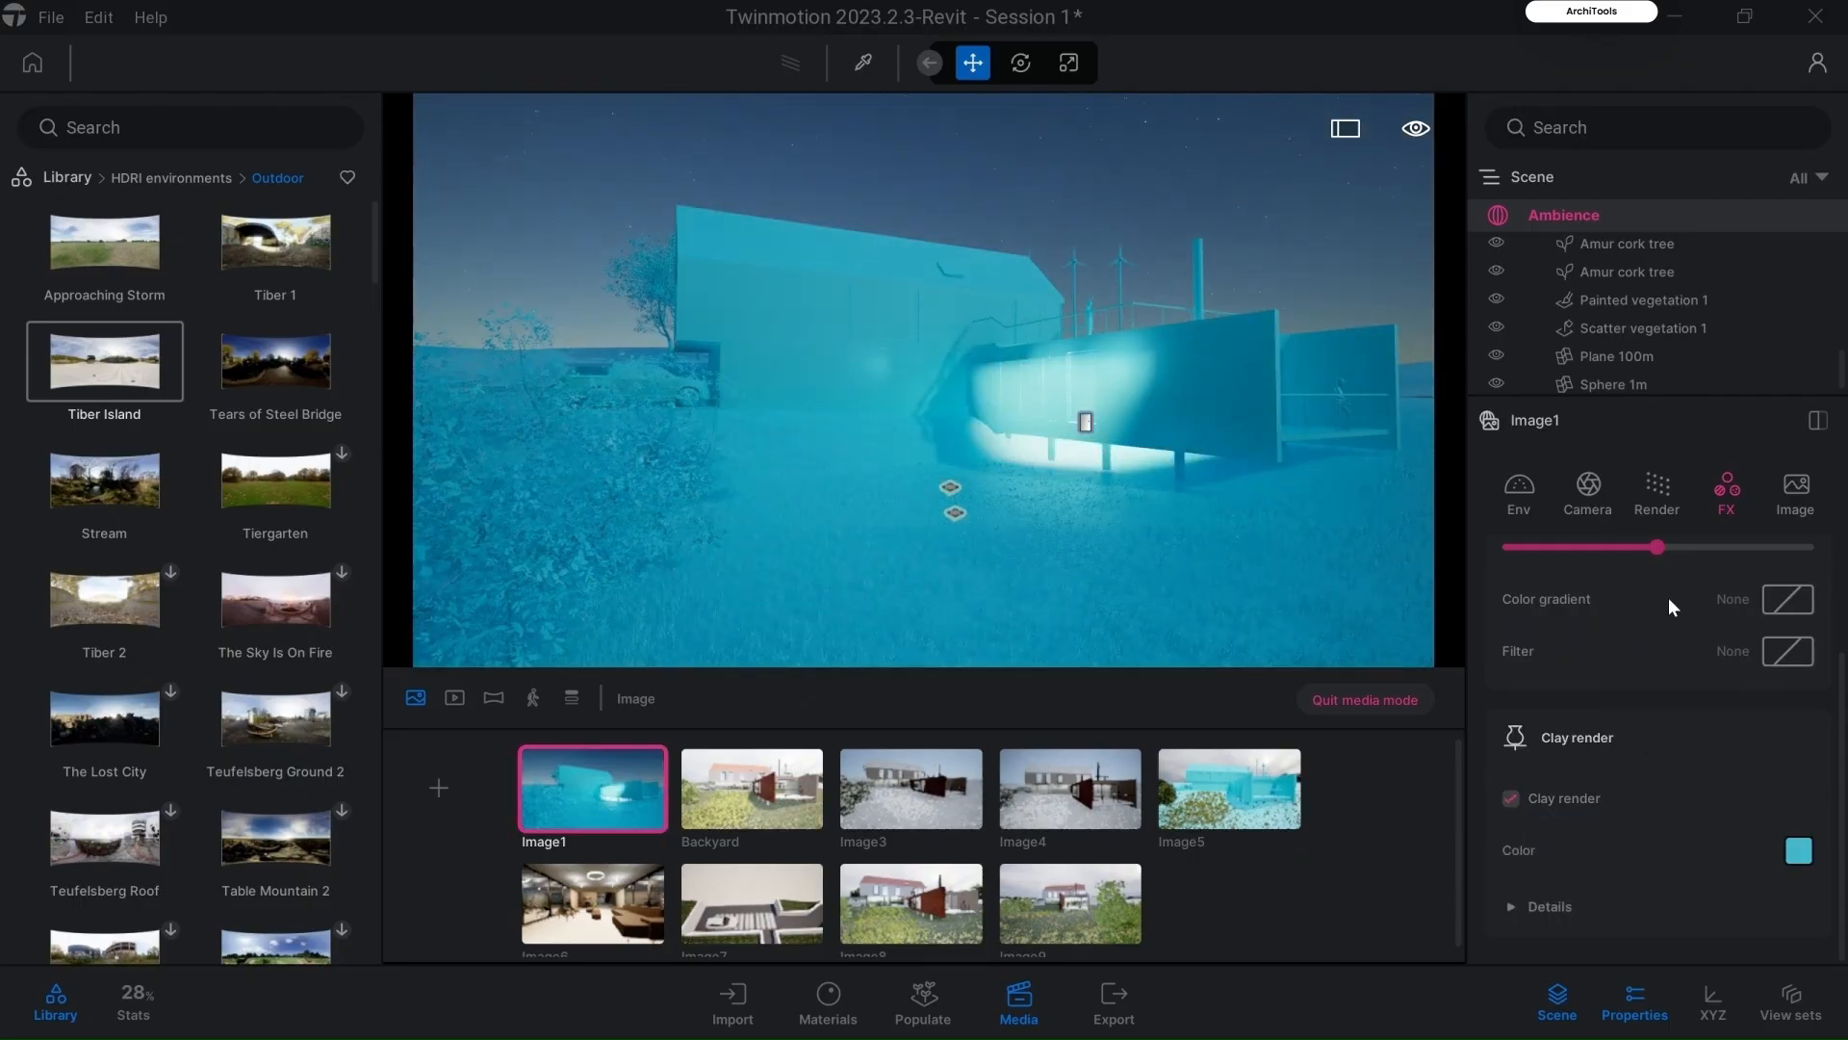
{"action": "scroll", "coordinate": [1617, 599], "scroll_direction": "up", "scroll_amount": 2}
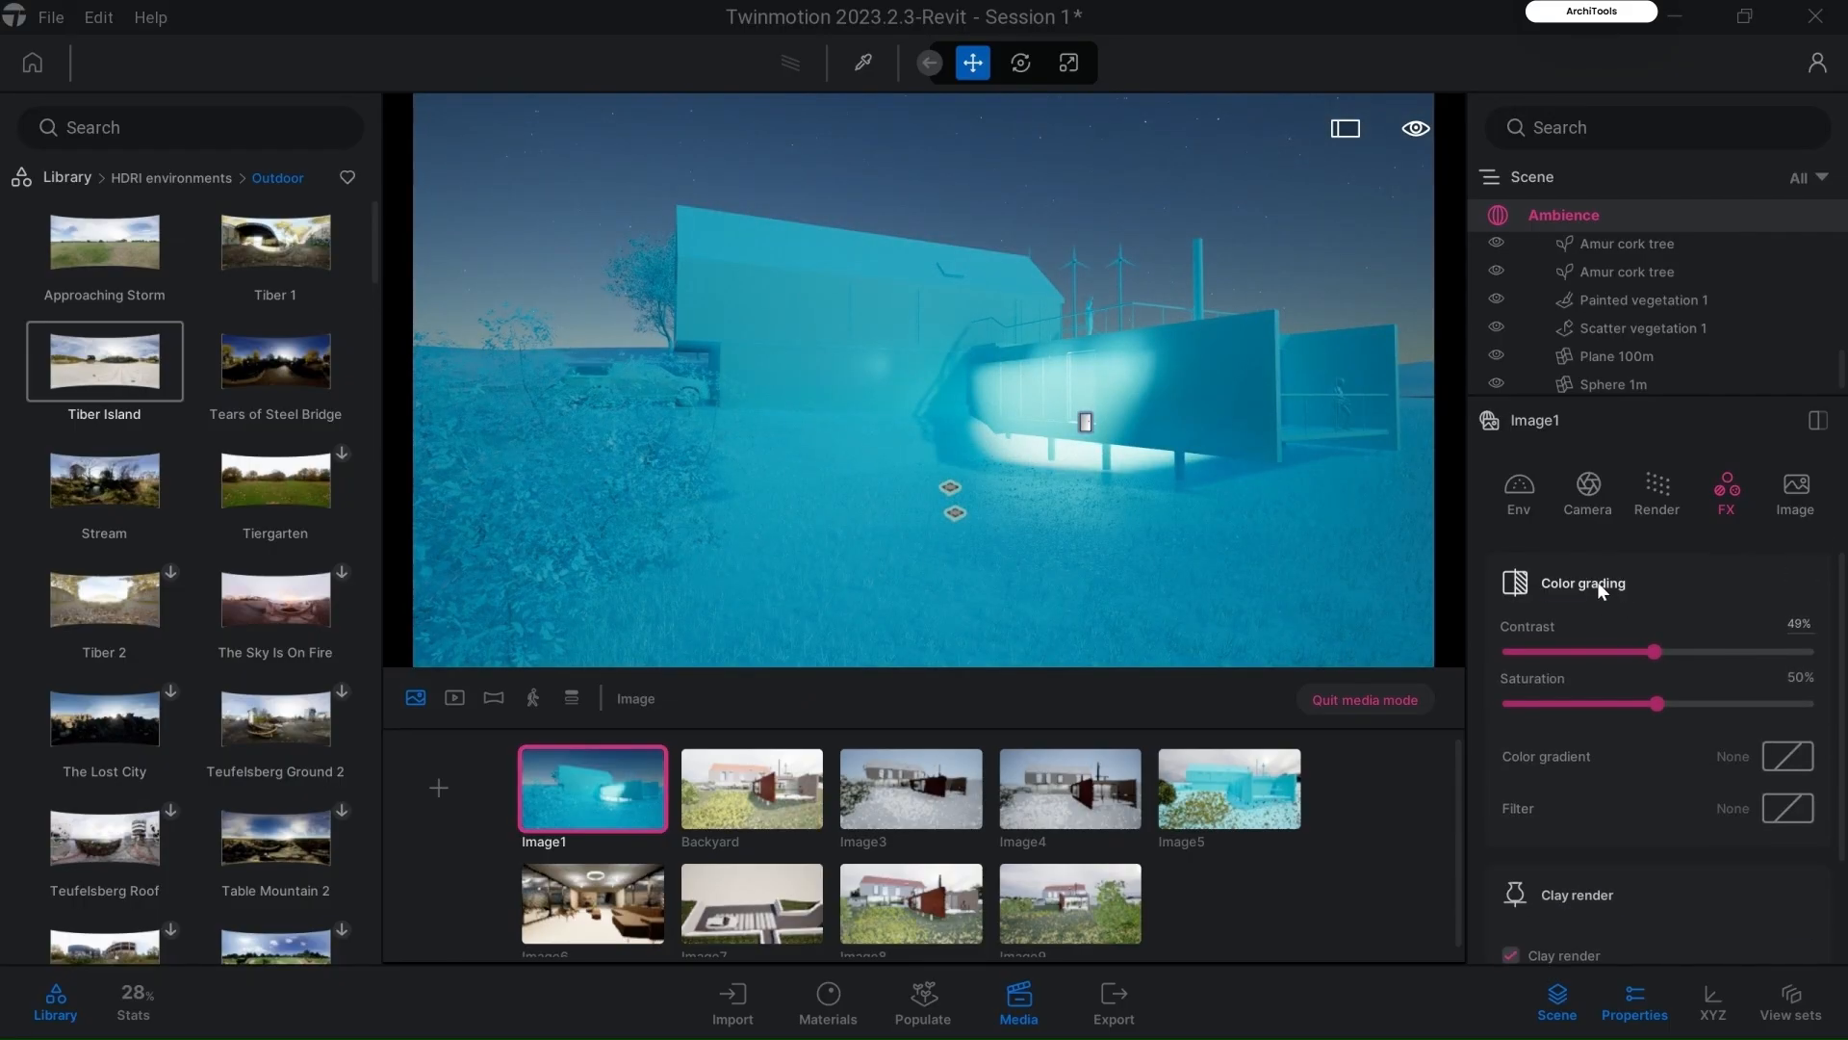
Step: Set Image1's time of day to 11:47 in its global lighting
{"action": "left_click", "coordinate": [1516, 487]}
{"action": "left_click_drag", "start_coordinate": [1598, 665], "coordinate": [1687, 662]}
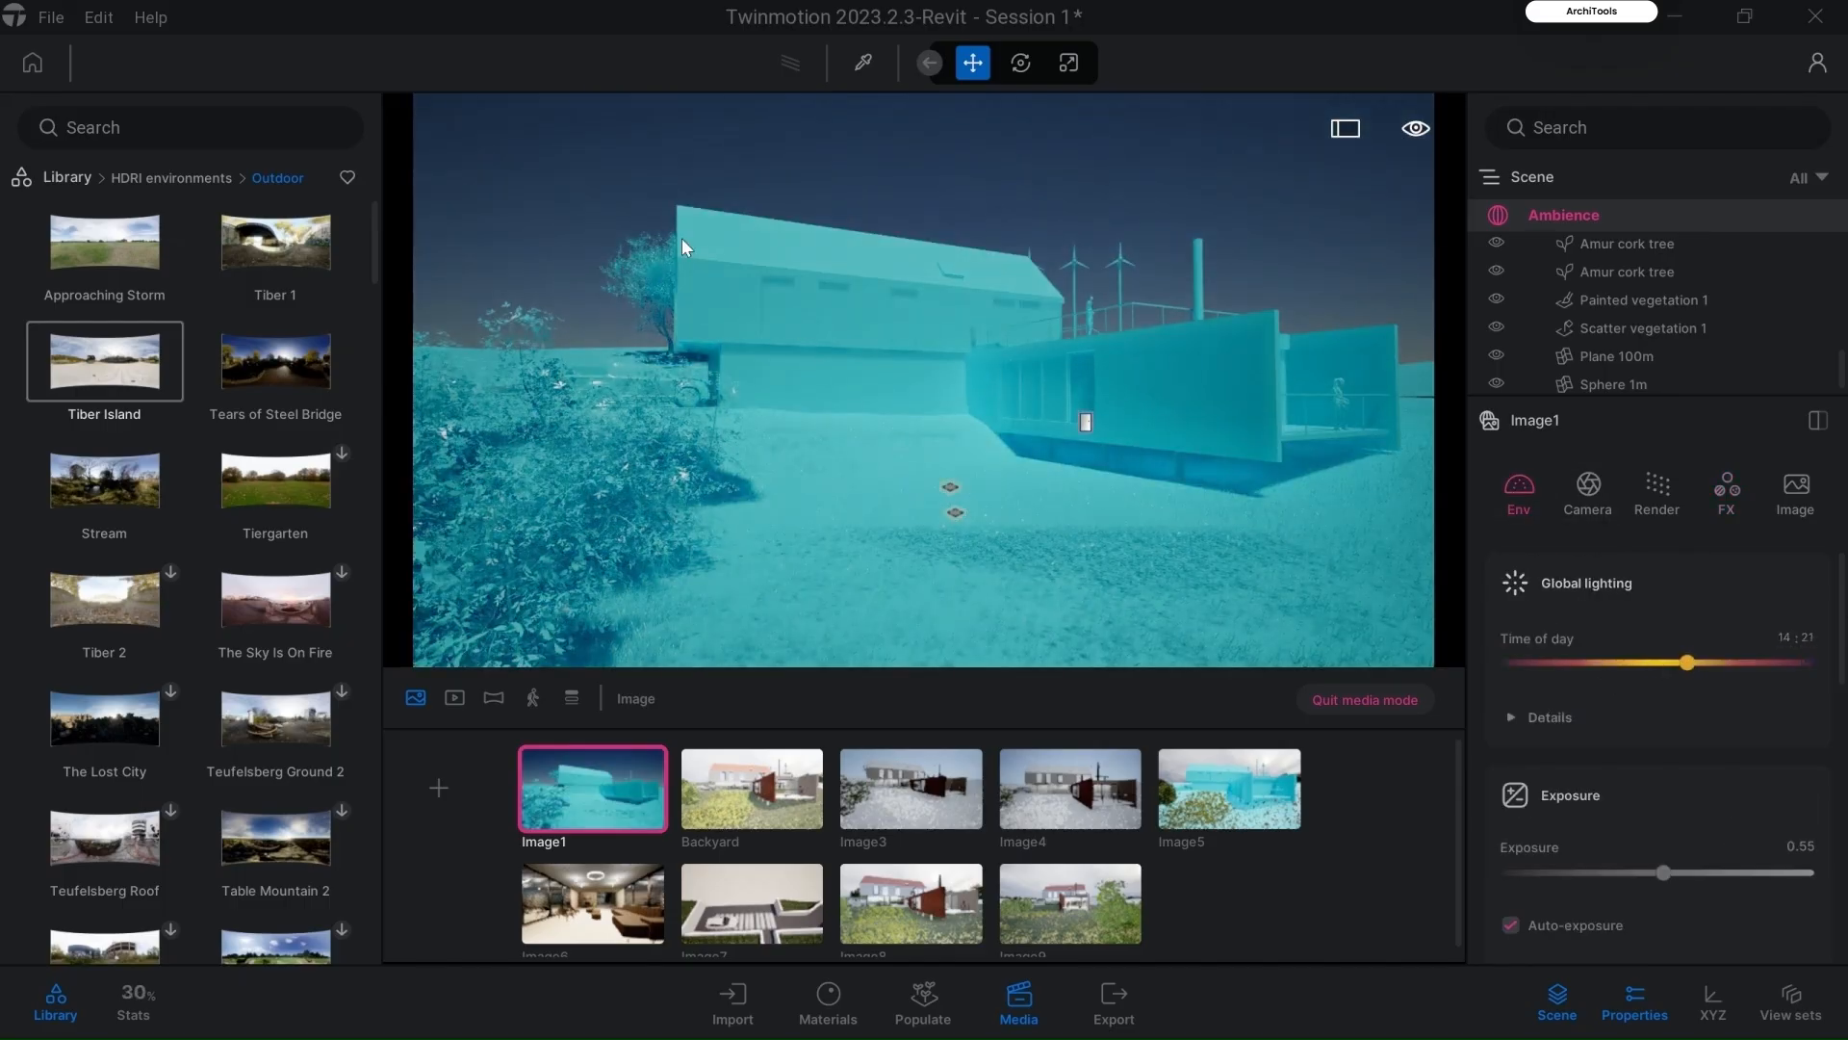
{"action": "left_click", "coordinate": [1655, 662]}
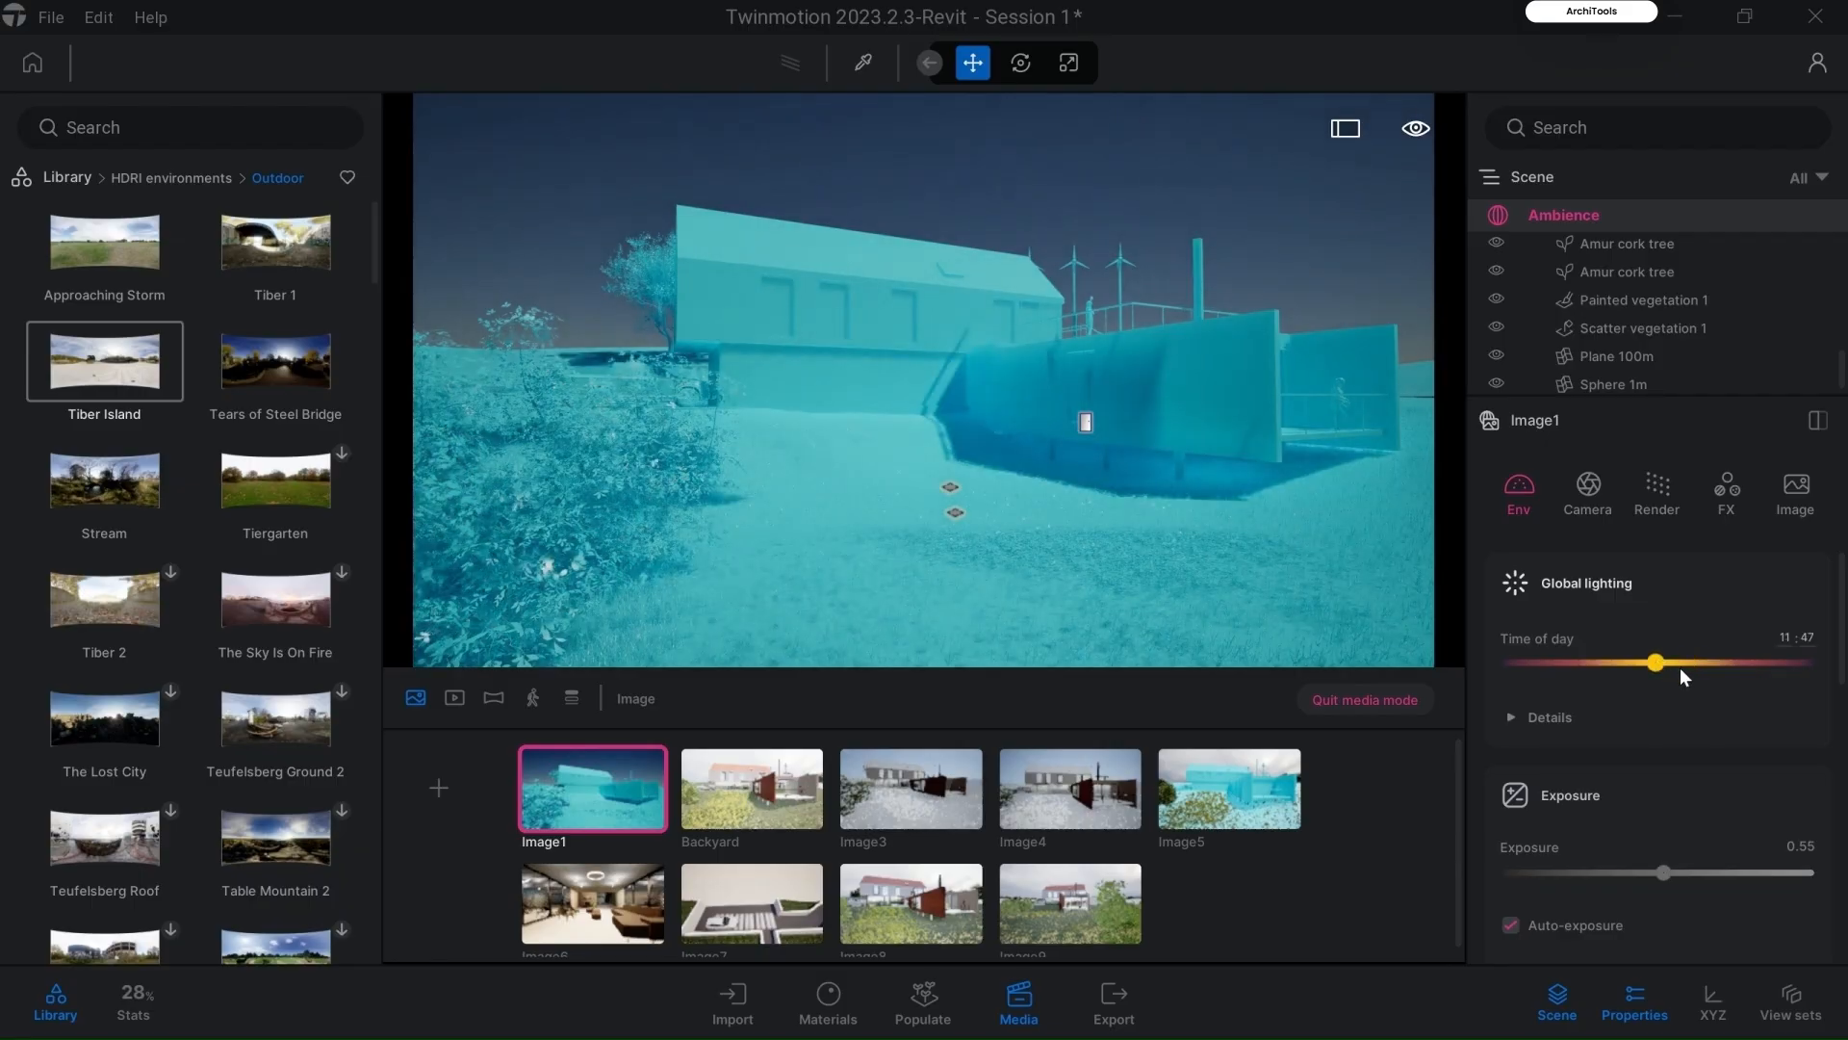
Step: Change Image1's clay render color to the blue 4891CB
{"action": "scroll", "coordinate": [1584, 743], "scroll_direction": "down", "scroll_amount": 5}
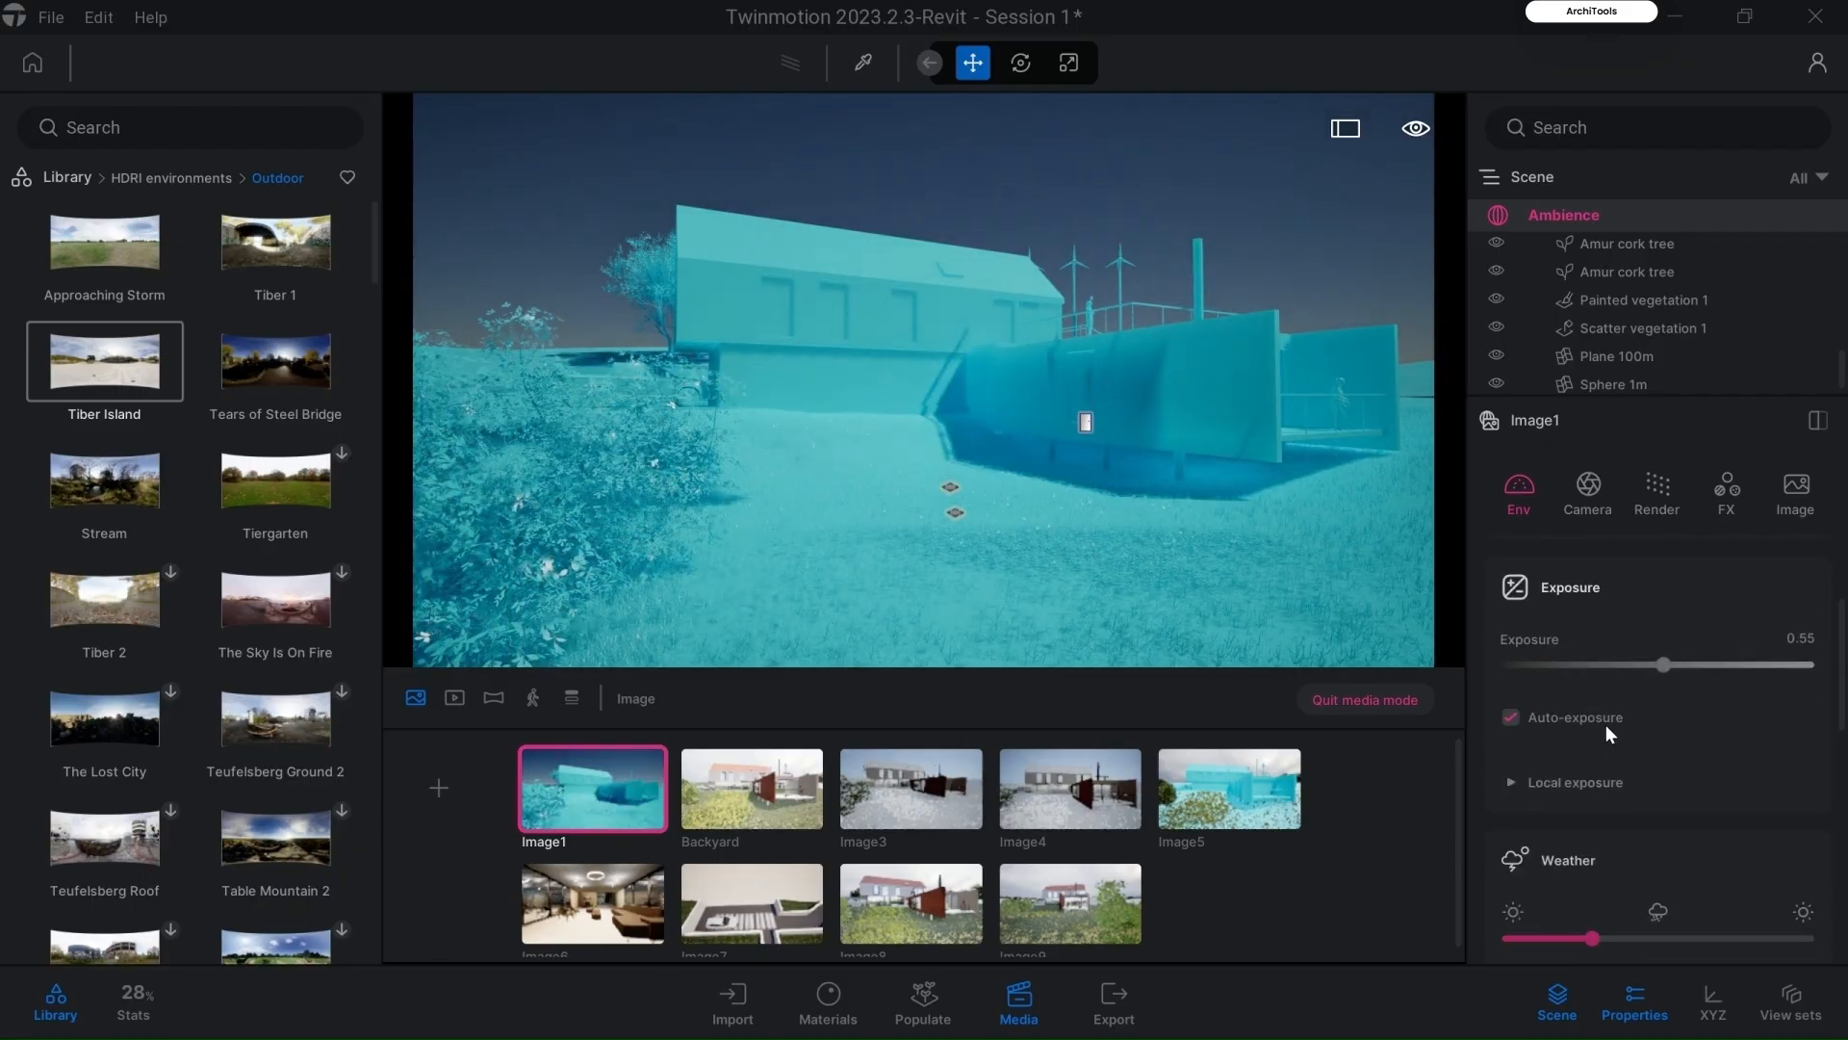
{"action": "scroll", "coordinate": [1622, 732], "scroll_direction": "down", "scroll_amount": 10}
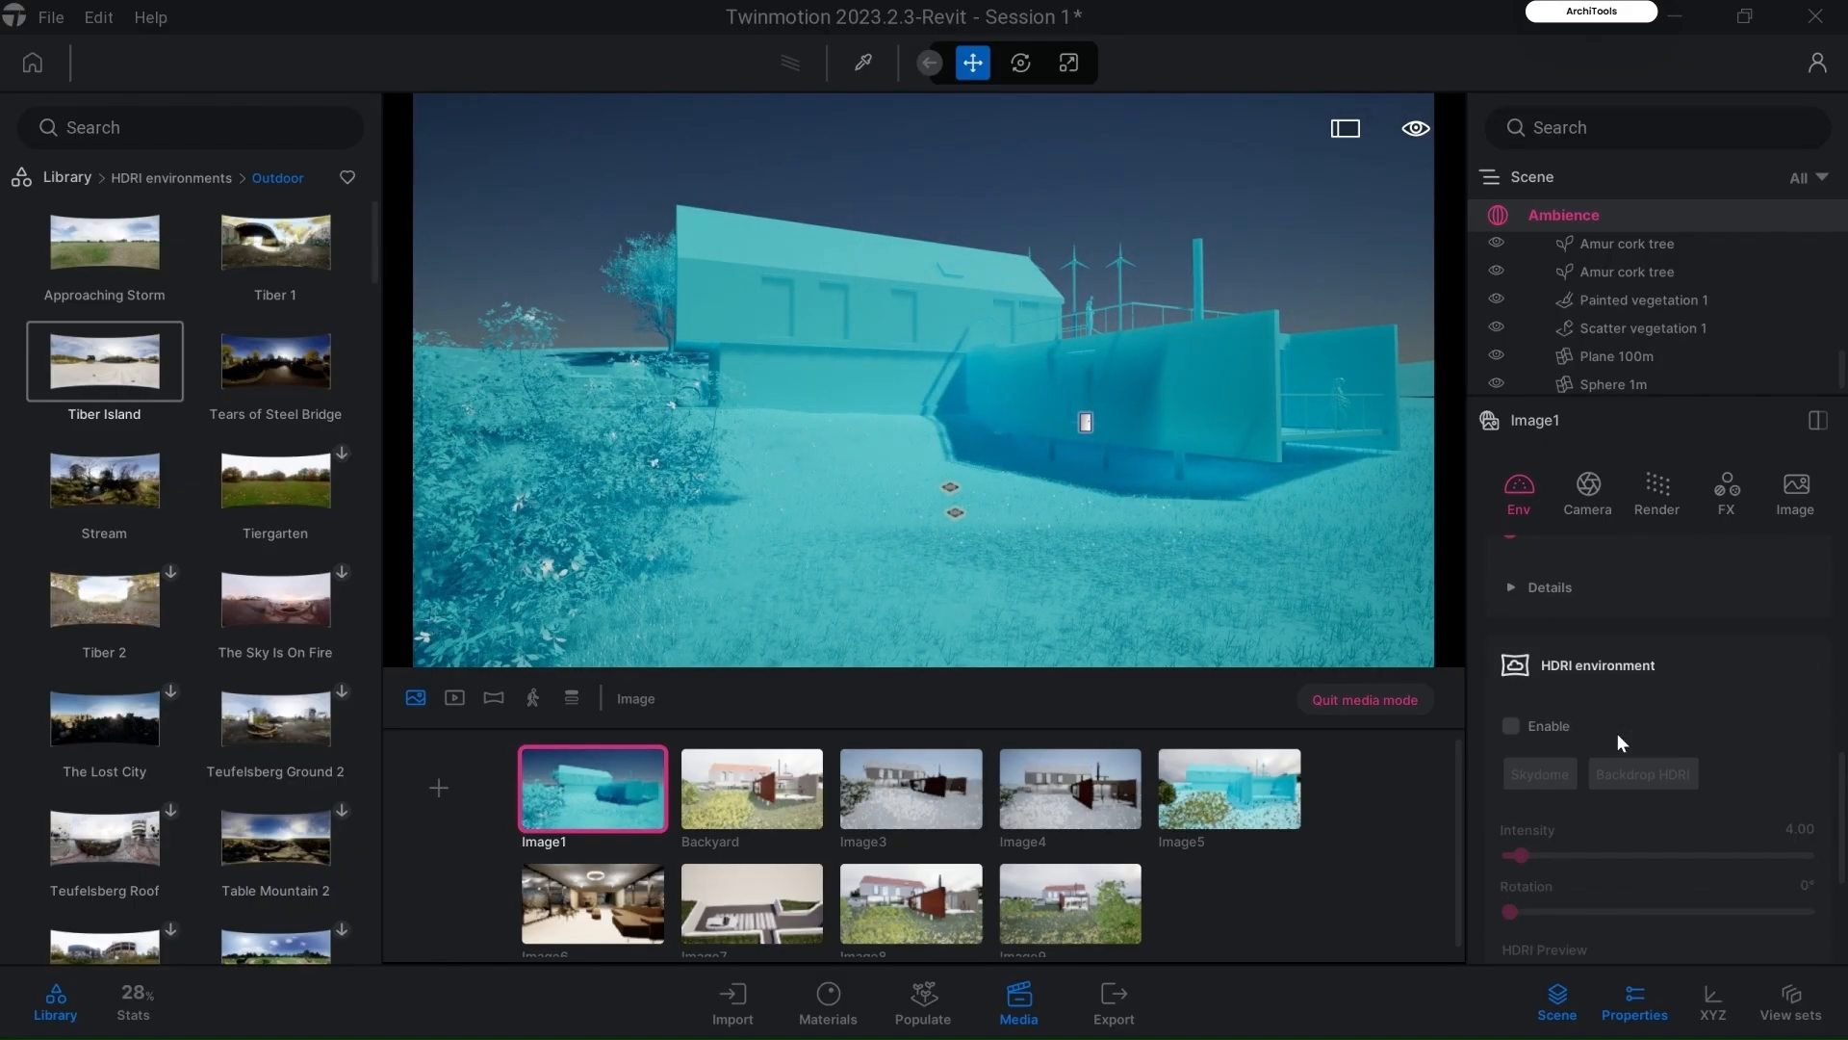
{"action": "scroll", "coordinate": [1611, 742], "scroll_direction": "down", "scroll_amount": 3}
{"action": "scroll", "coordinate": [1604, 744], "scroll_direction": "up", "scroll_amount": 2}
{"action": "scroll", "coordinate": [1576, 732], "scroll_direction": "down", "scroll_amount": 5}
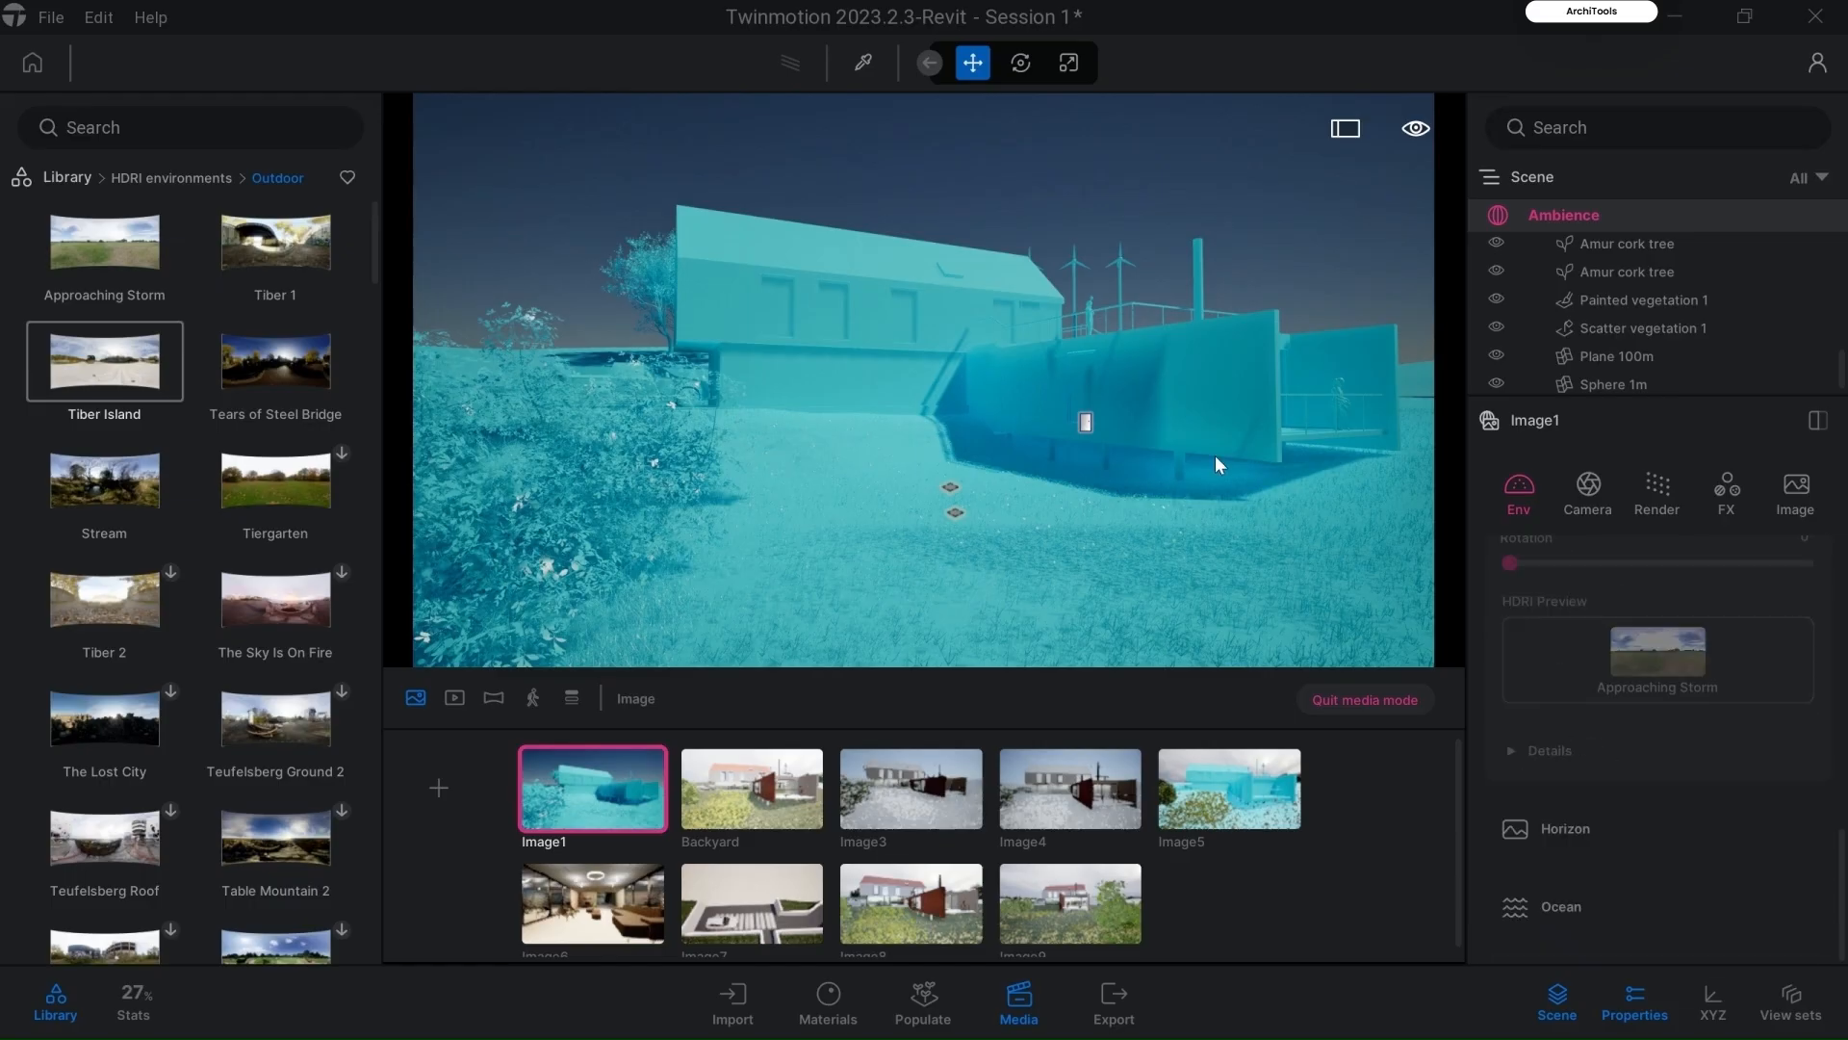
{"action": "left_click", "coordinate": [1722, 490]}
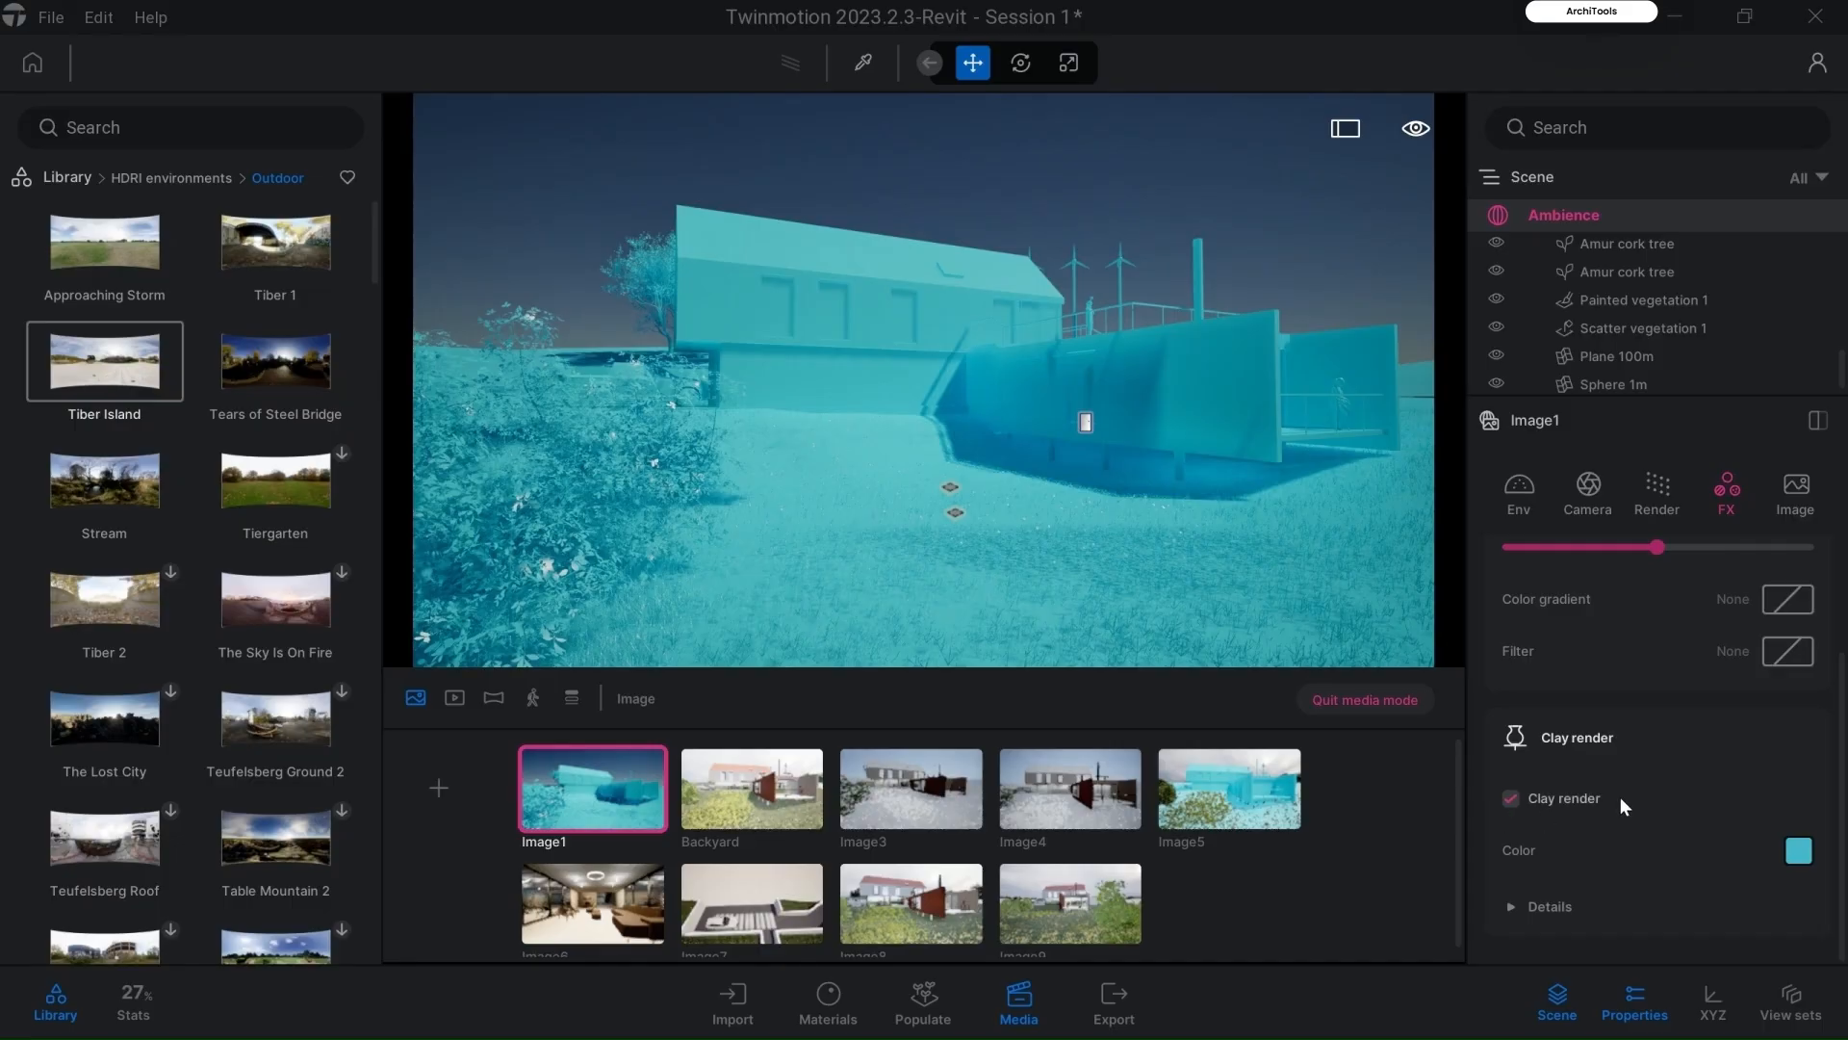
{"action": "left_click", "coordinate": [1798, 850]}
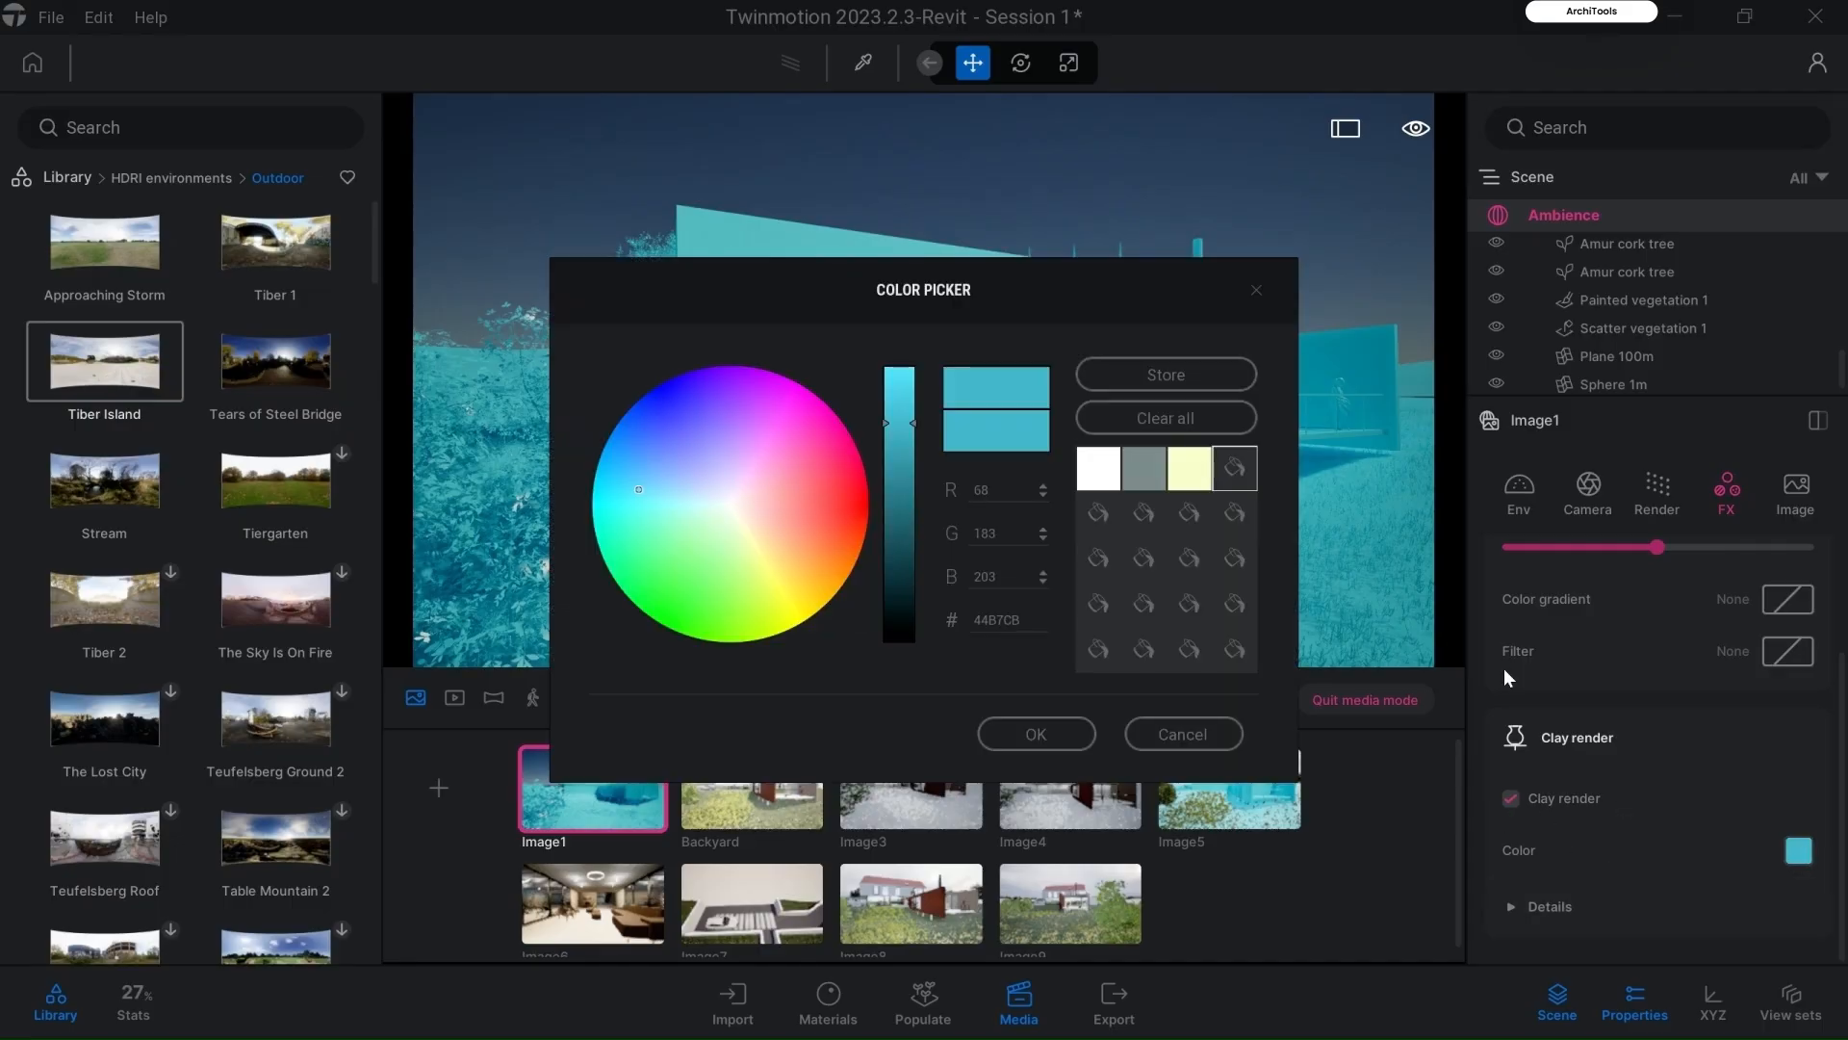
{"action": "left_click", "coordinate": [651, 464]}
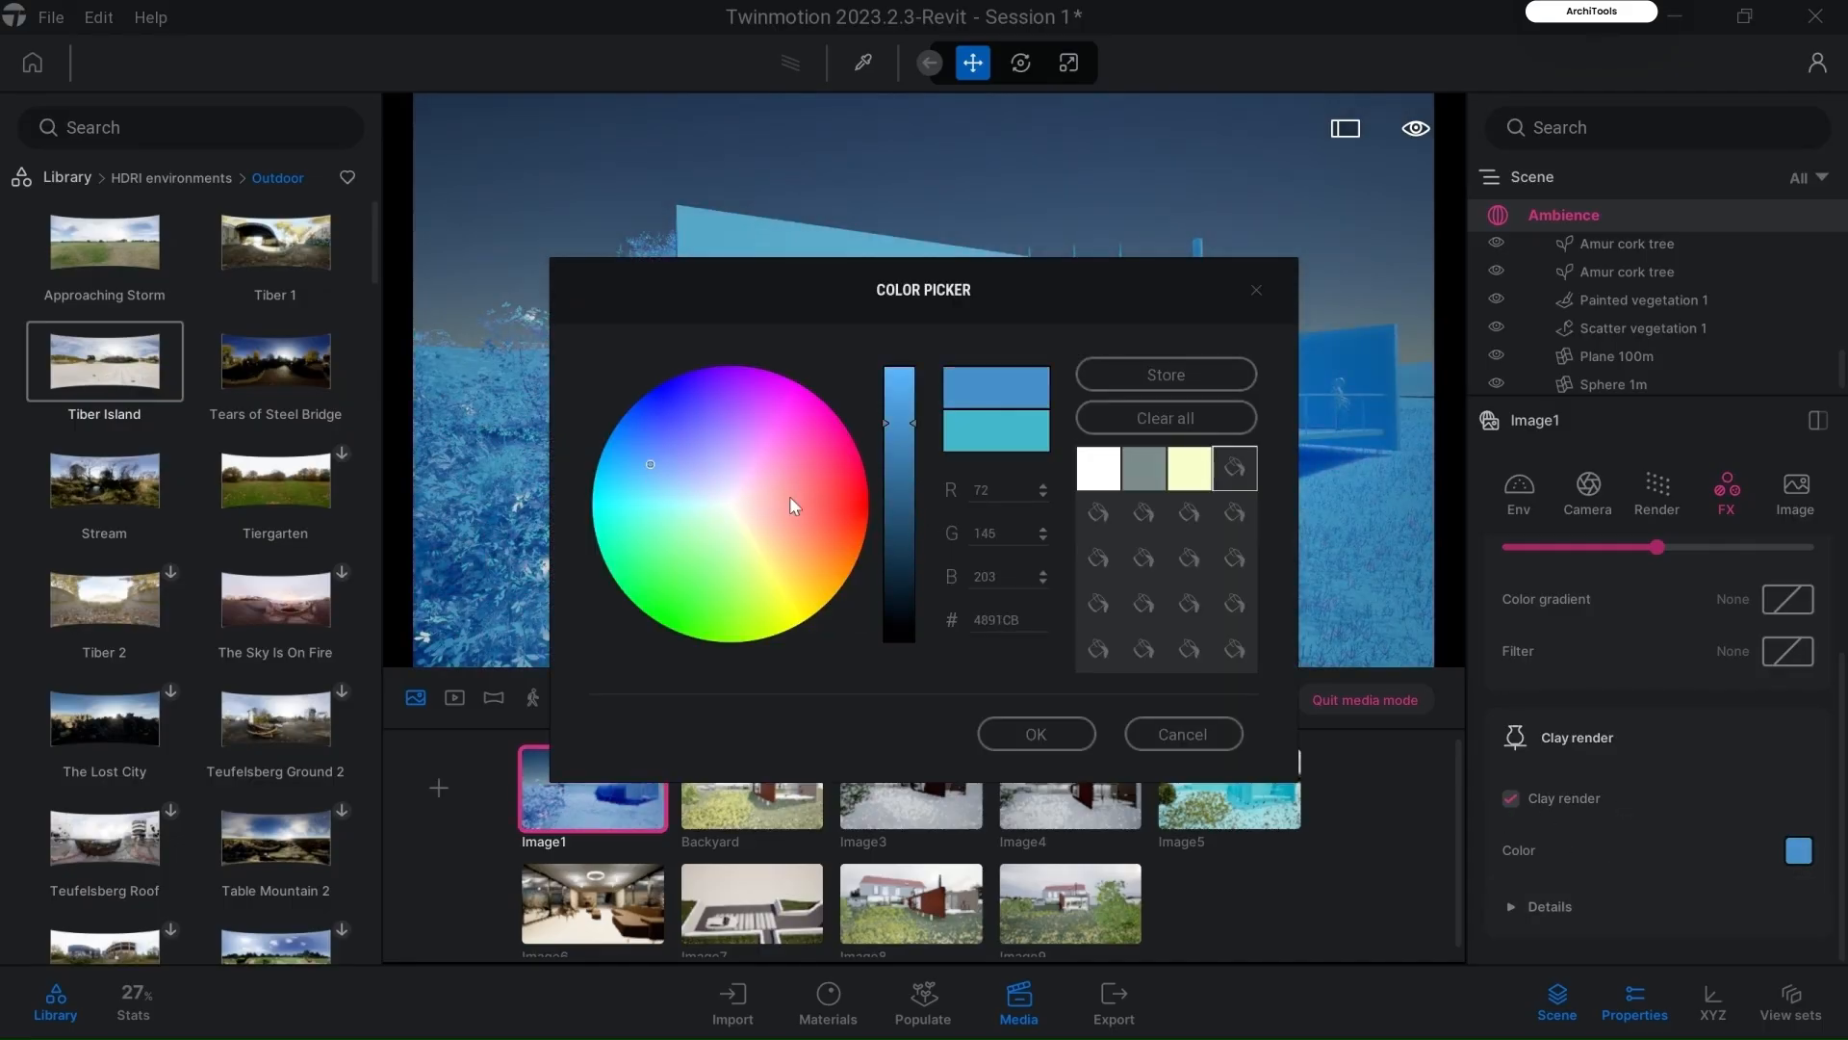
{"action": "left_click", "coordinate": [1026, 734]}
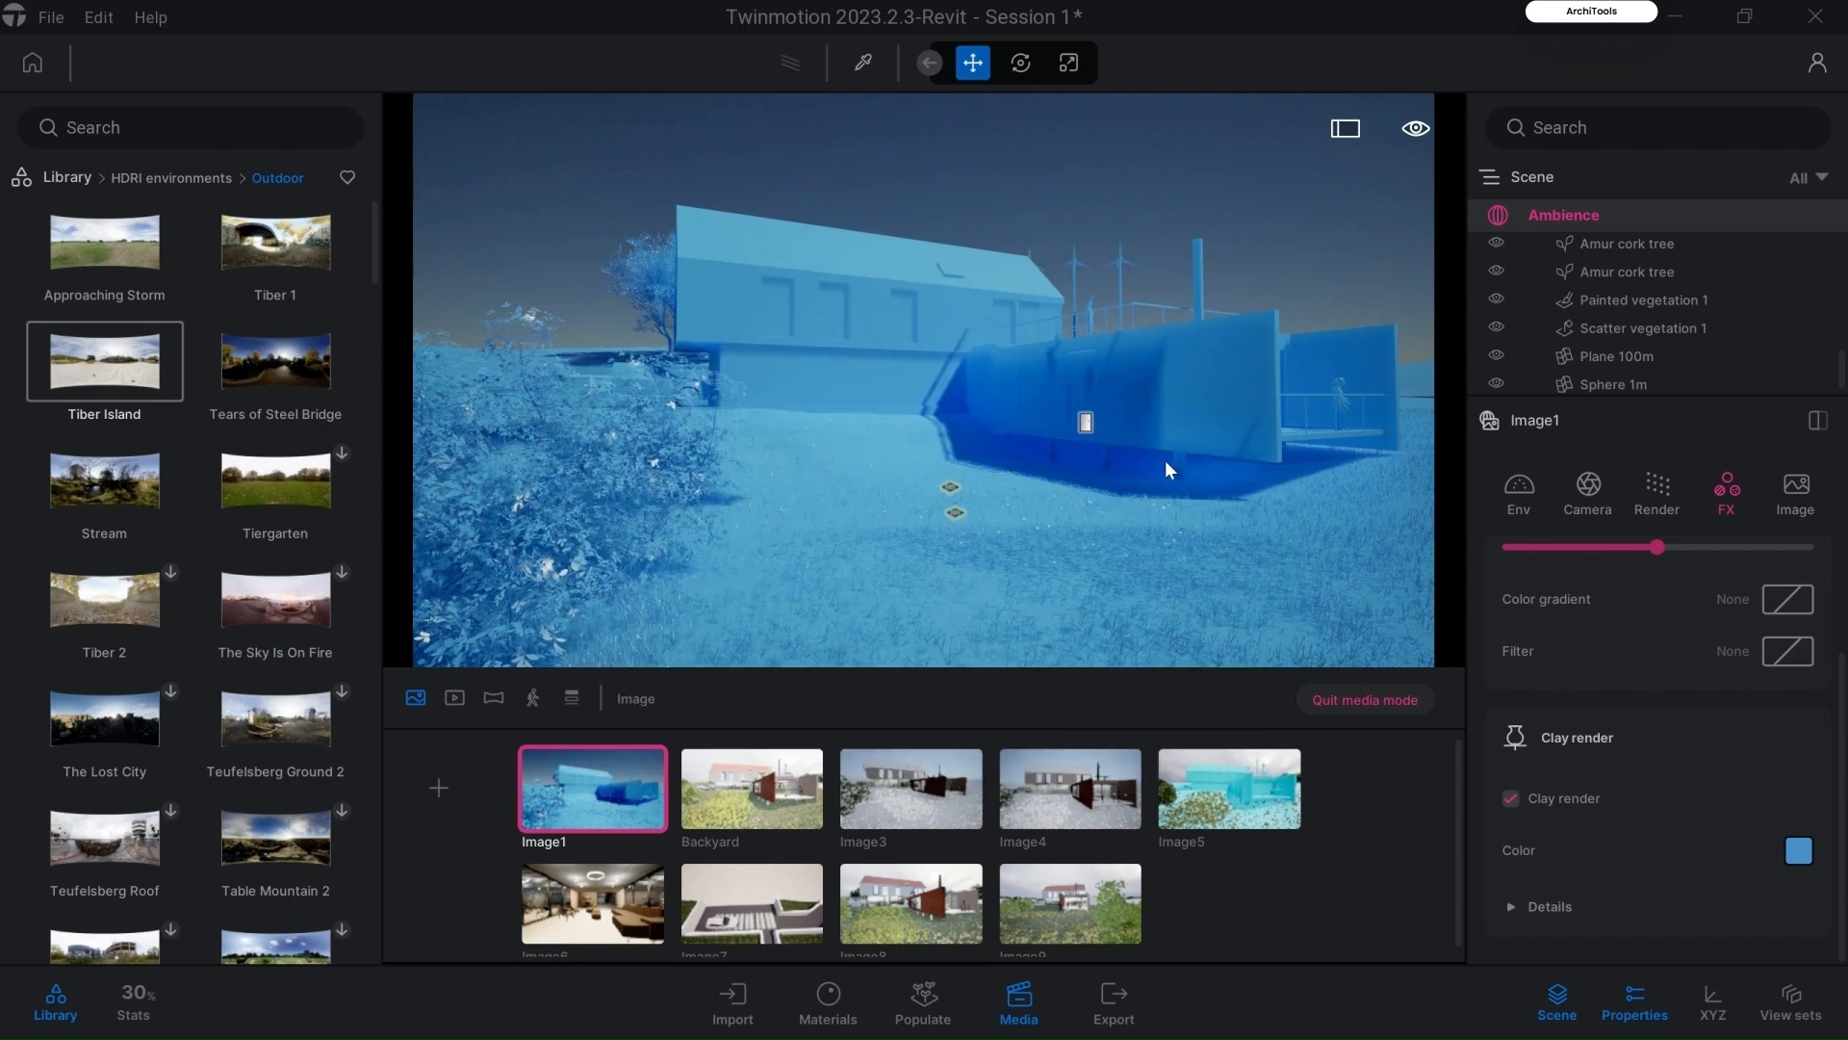
Step: Exclude glass, vegetation, landscape and characters from the elements affected by Image1's clay render
{"action": "left_click", "coordinate": [1517, 905]}
{"action": "scroll", "coordinate": [1607, 765], "scroll_direction": "down", "scroll_amount": 1}
{"action": "scroll", "coordinate": [1625, 831], "scroll_direction": "down", "scroll_amount": 4}
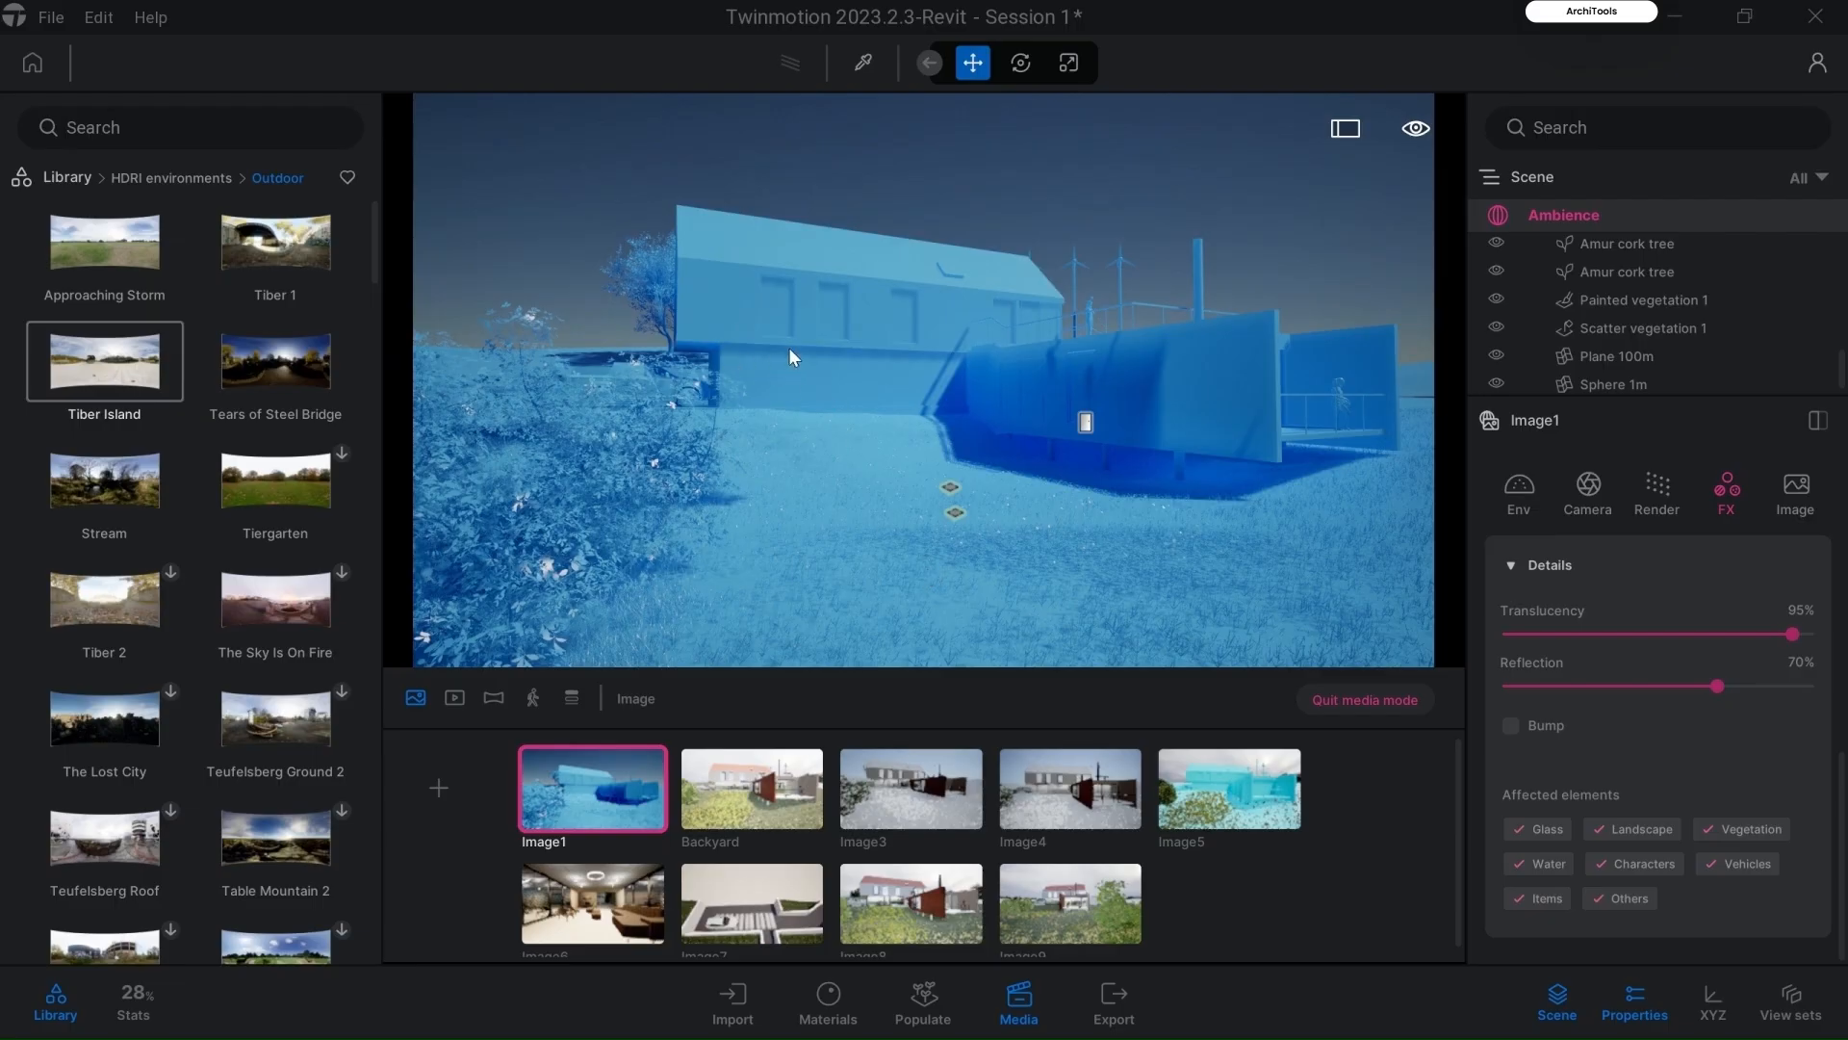
{"action": "left_click", "coordinate": [1521, 828]}
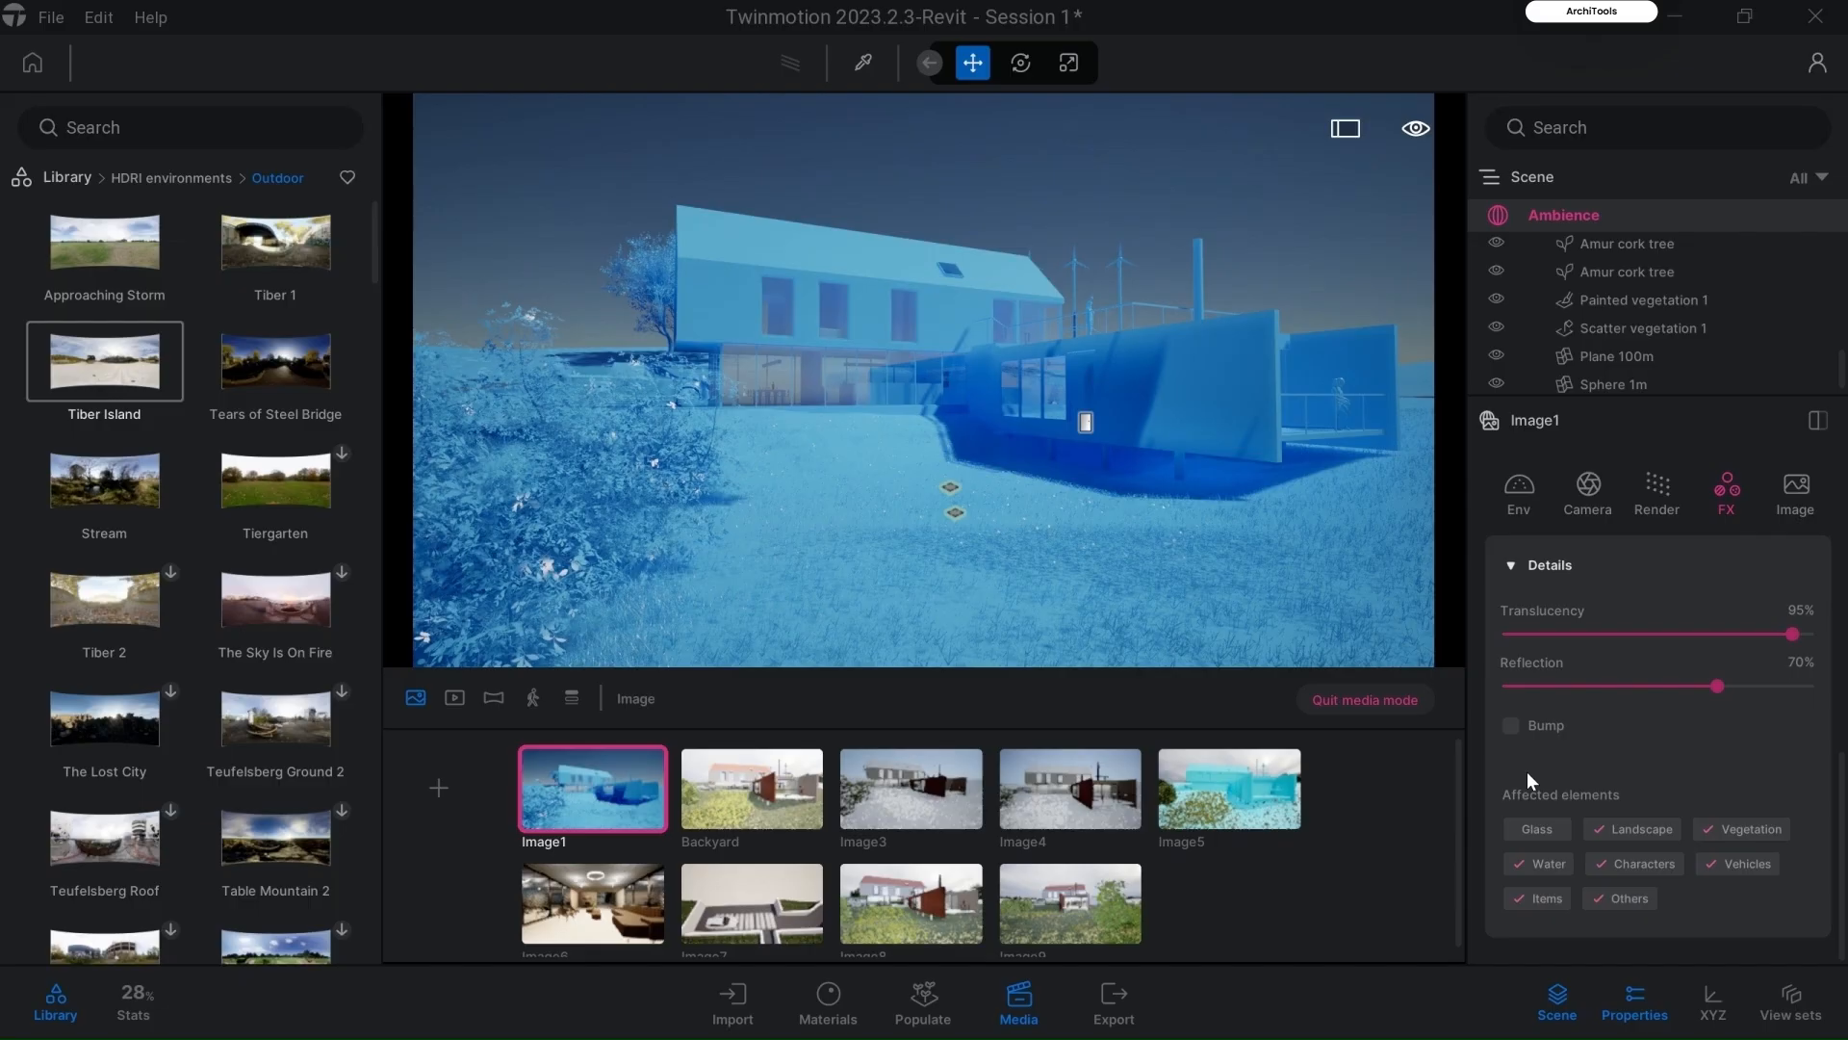
{"action": "left_click", "coordinate": [1750, 828]}
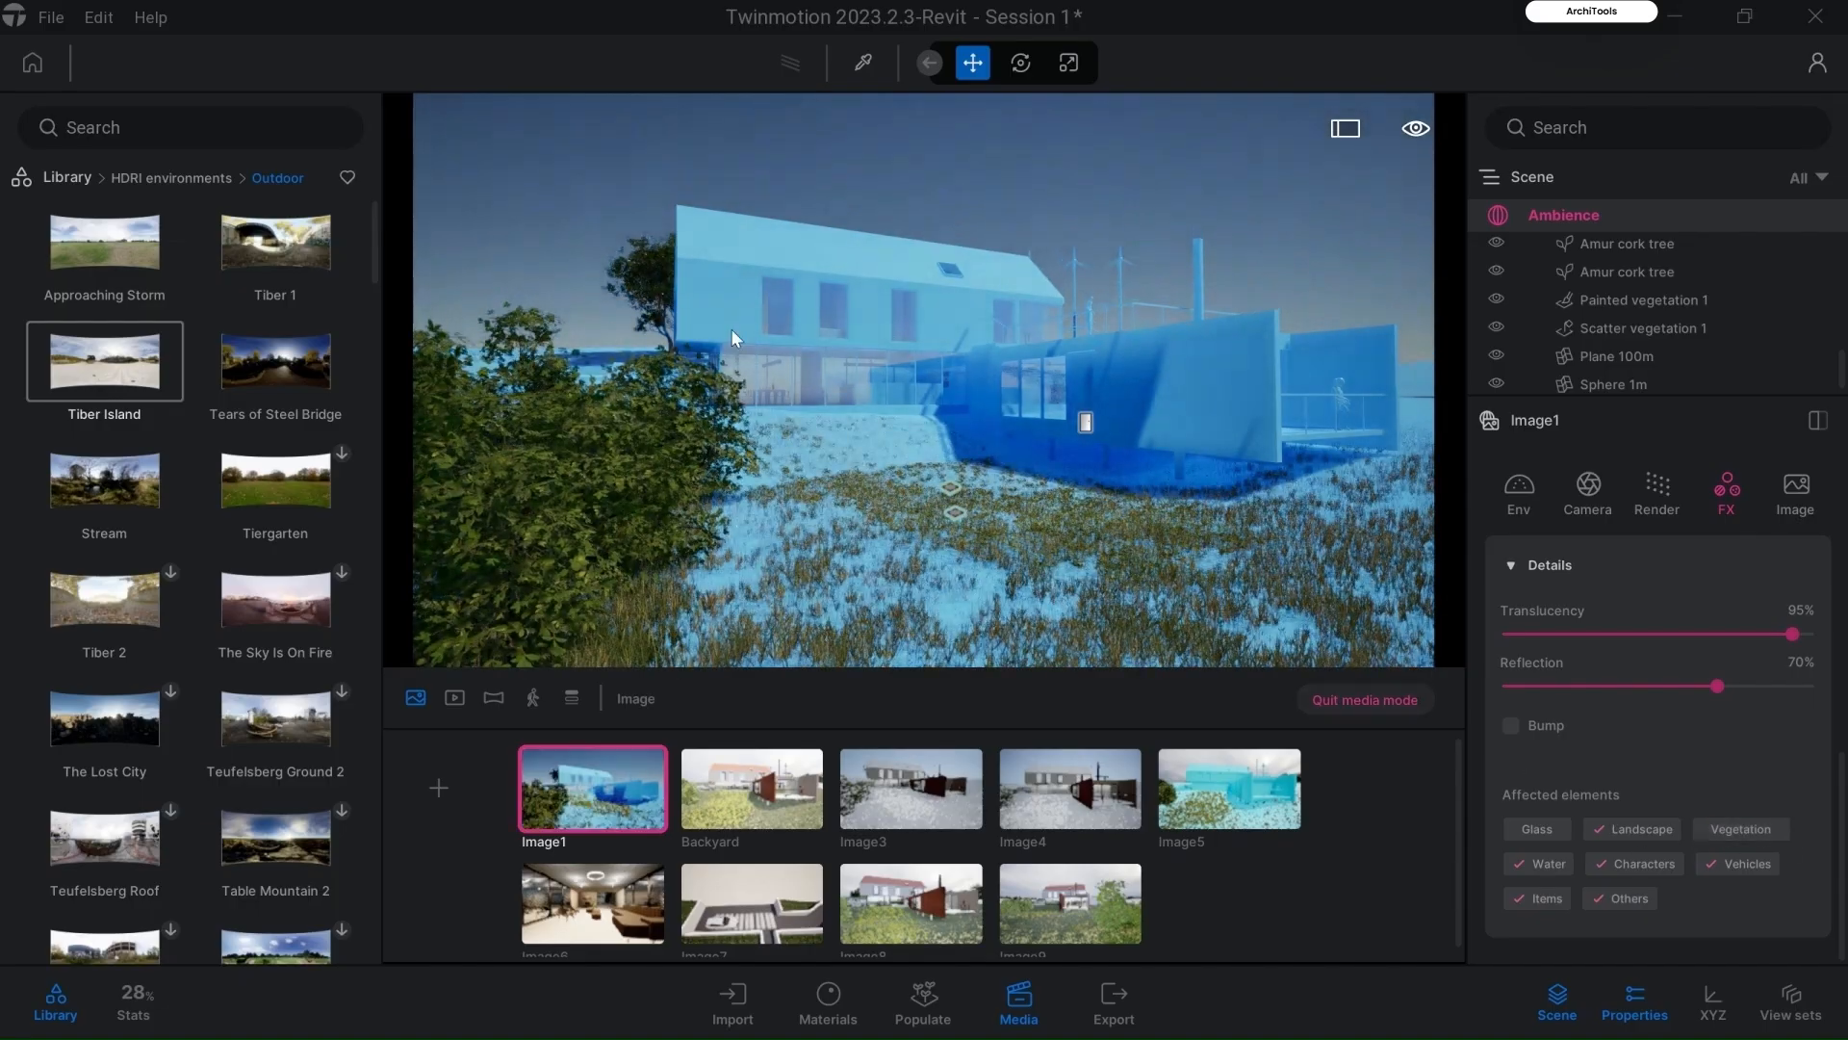
{"action": "left_click", "coordinate": [1636, 828]}
{"action": "left_click", "coordinate": [1631, 863]}
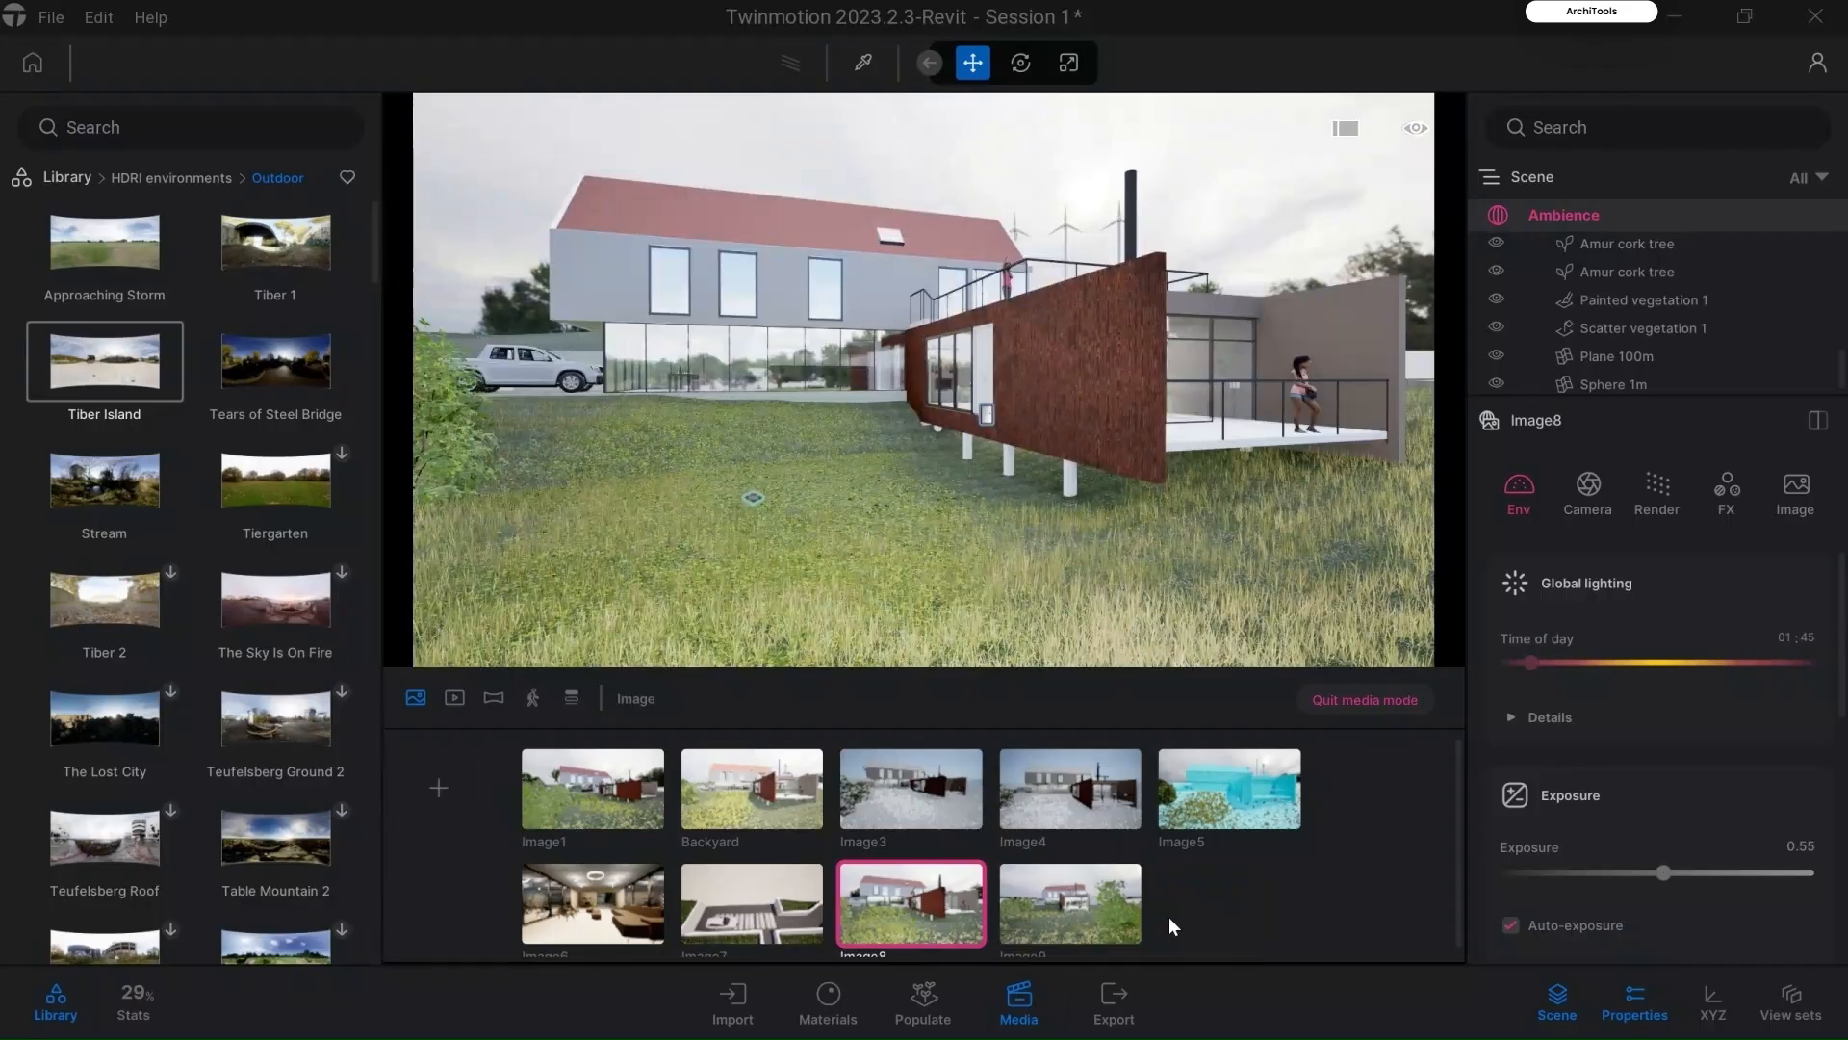
Step: Create a new video starting from a close frontal view of the raised terrace with the woman at the railing
{"action": "left_click", "coordinate": [454, 697]}
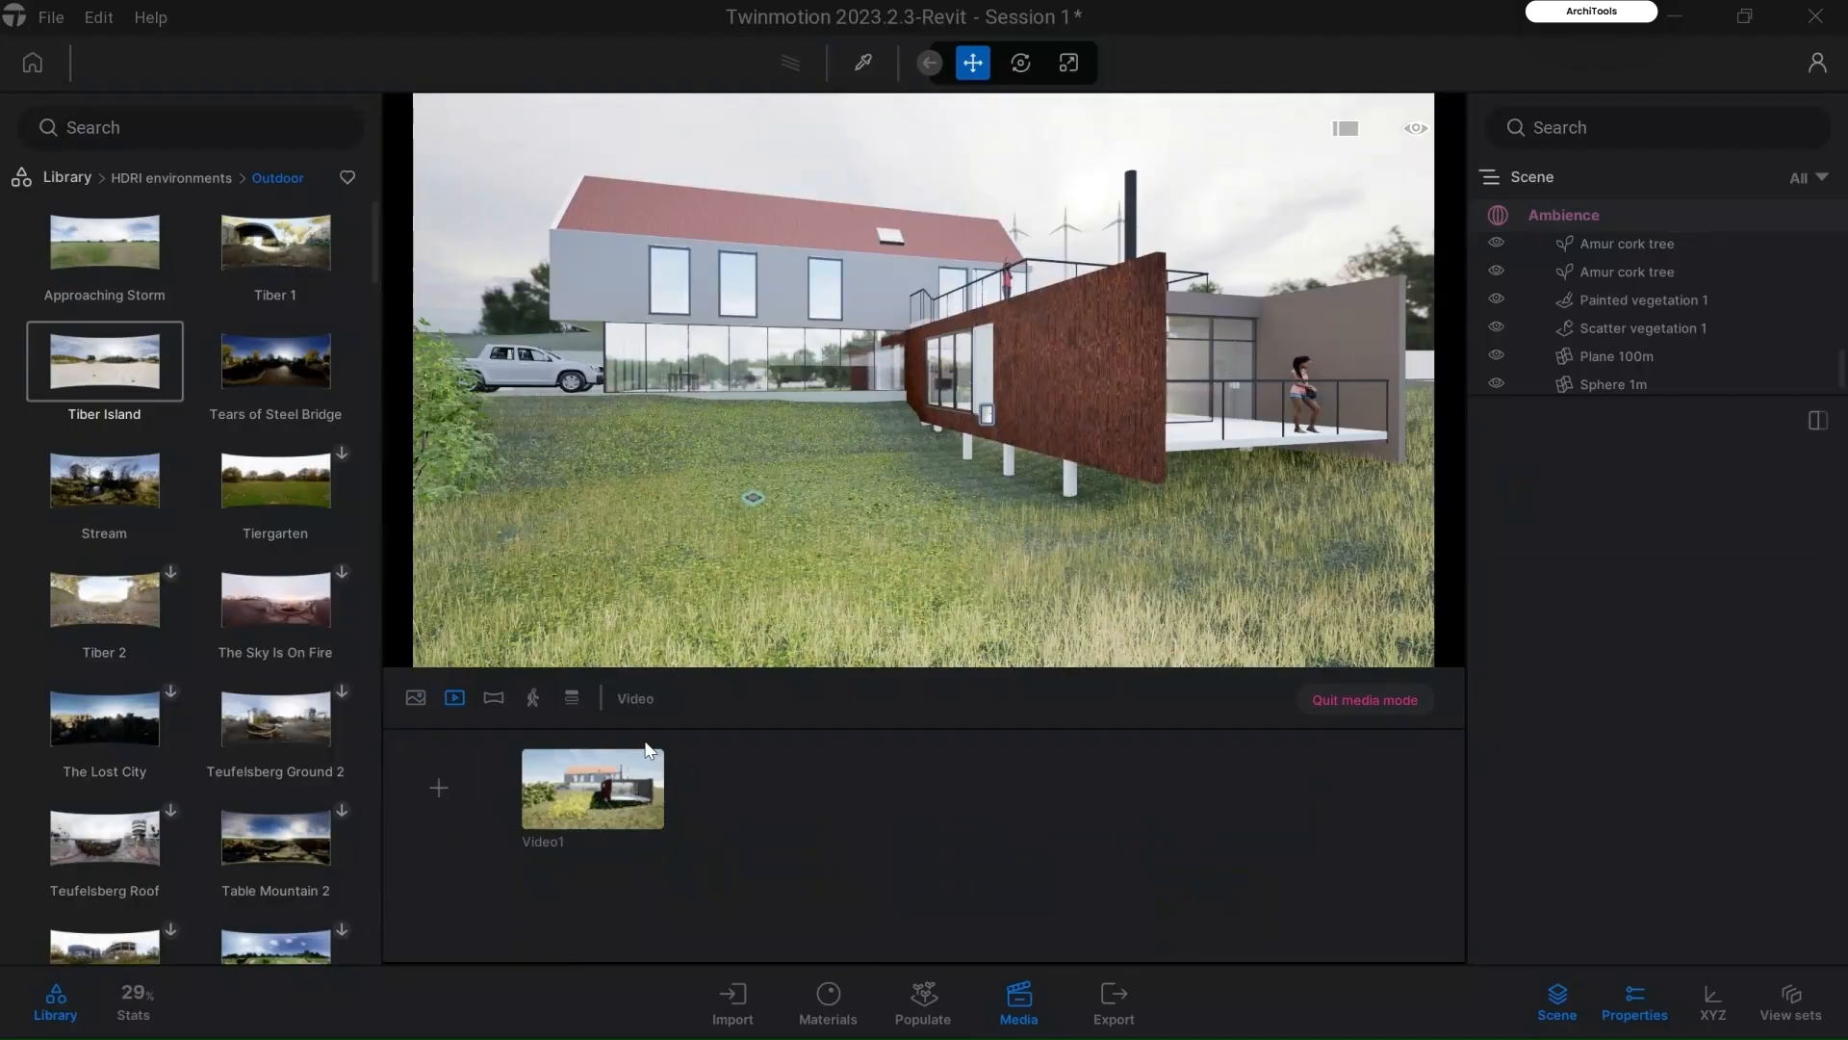
{"action": "right_click_drag", "start_coordinate": [867, 618], "coordinate": [996, 516]}
{"action": "key", "text": "d"}
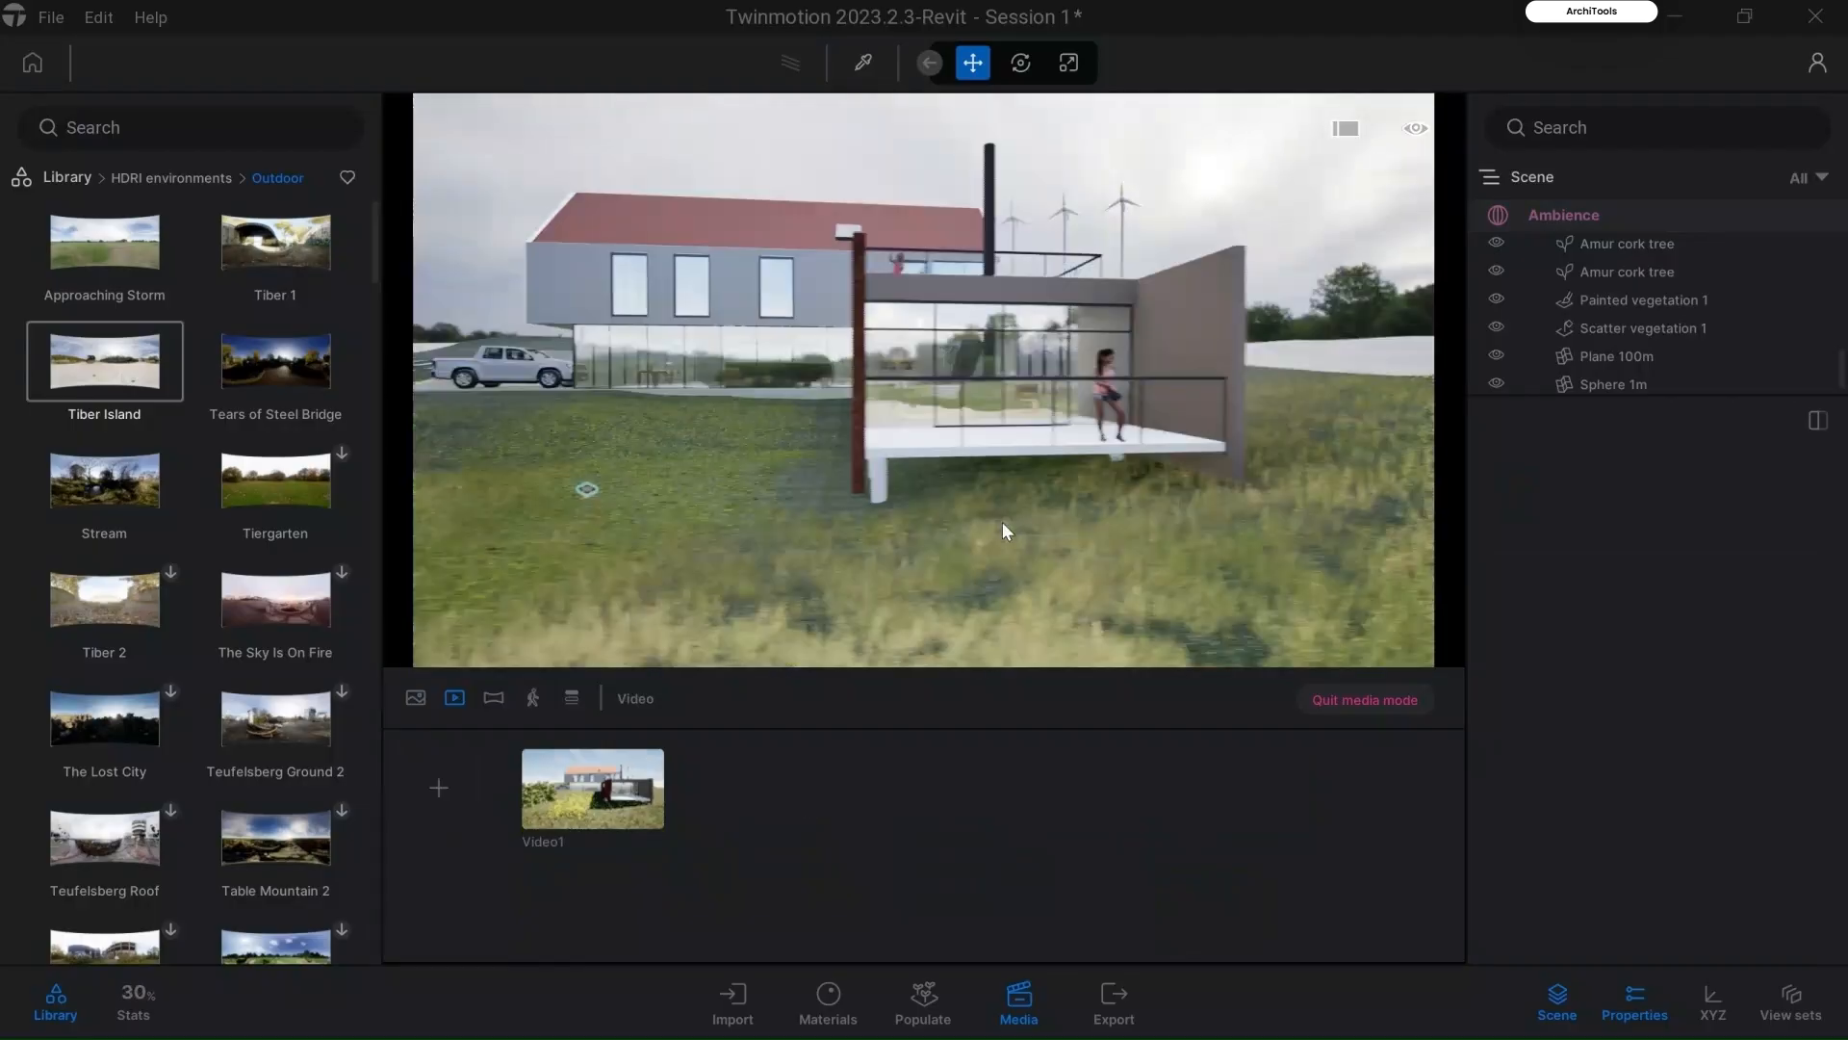
{"action": "key", "text": "d"}
{"action": "key", "text": "d"}
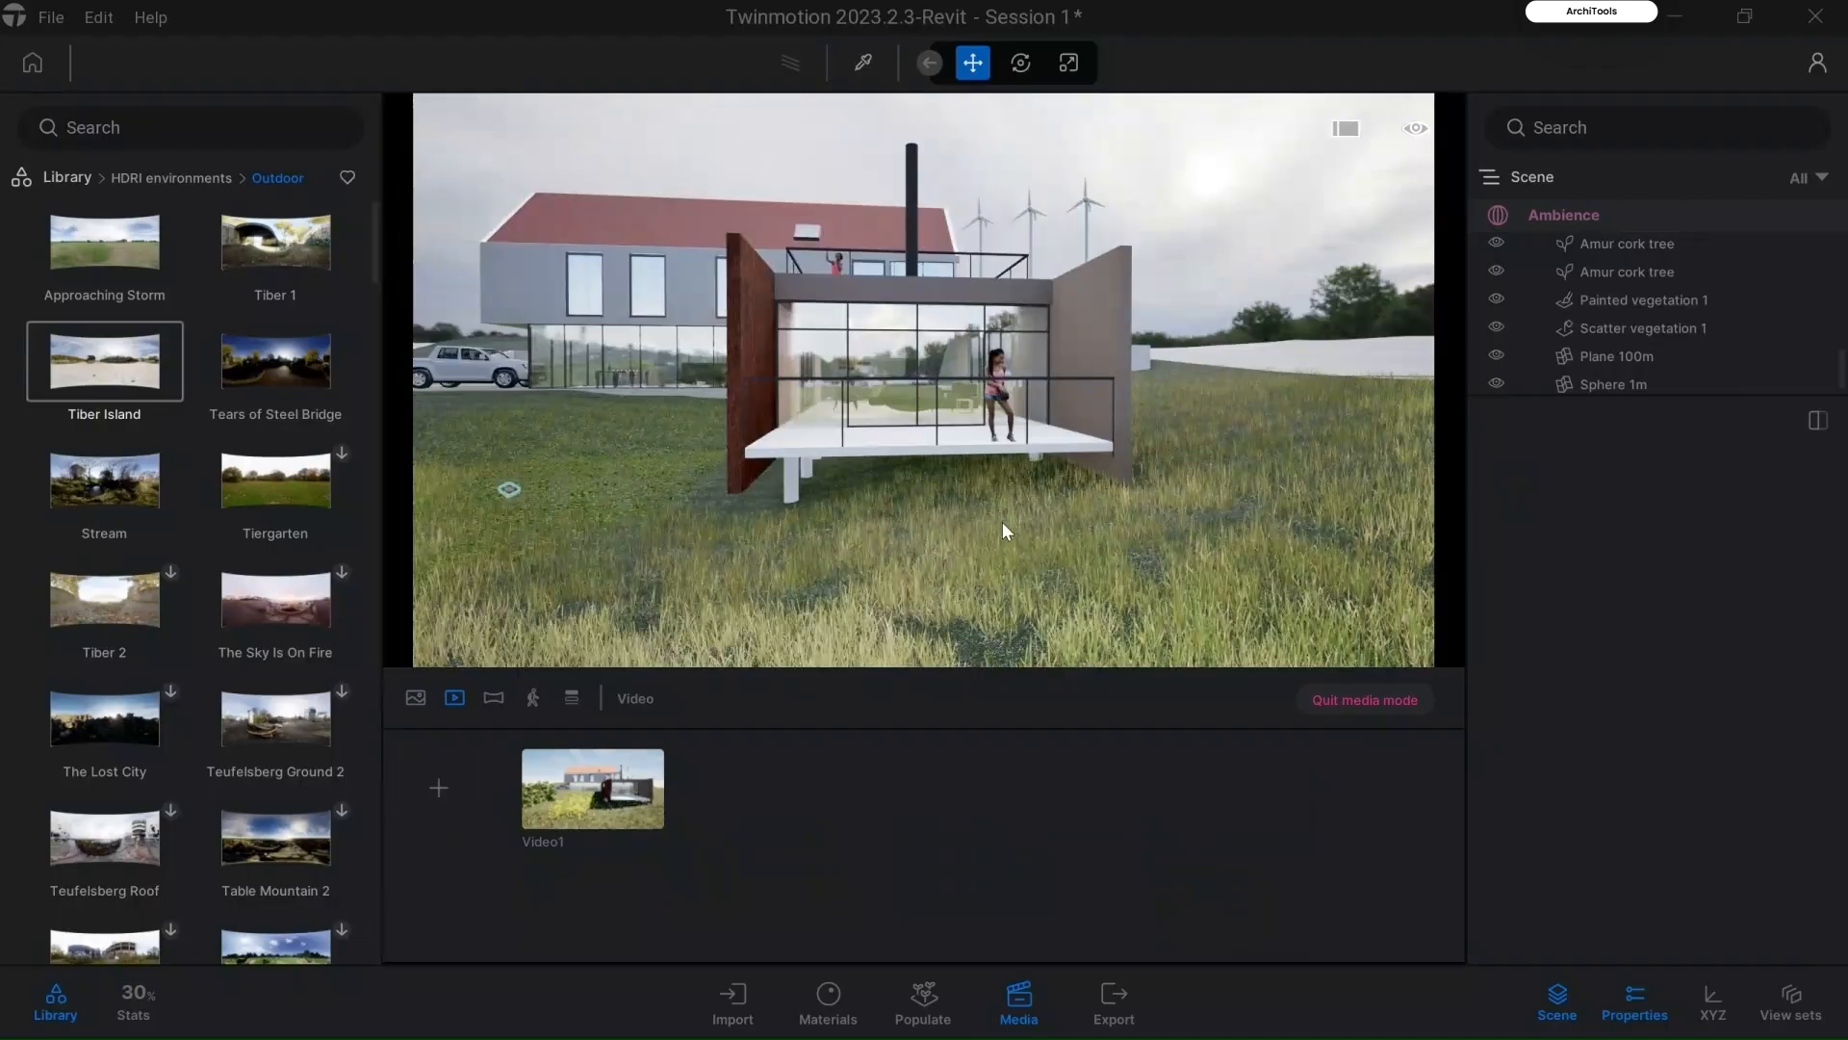
{"action": "scroll", "coordinate": [1014, 531], "scroll_direction": "up", "scroll_amount": 4}
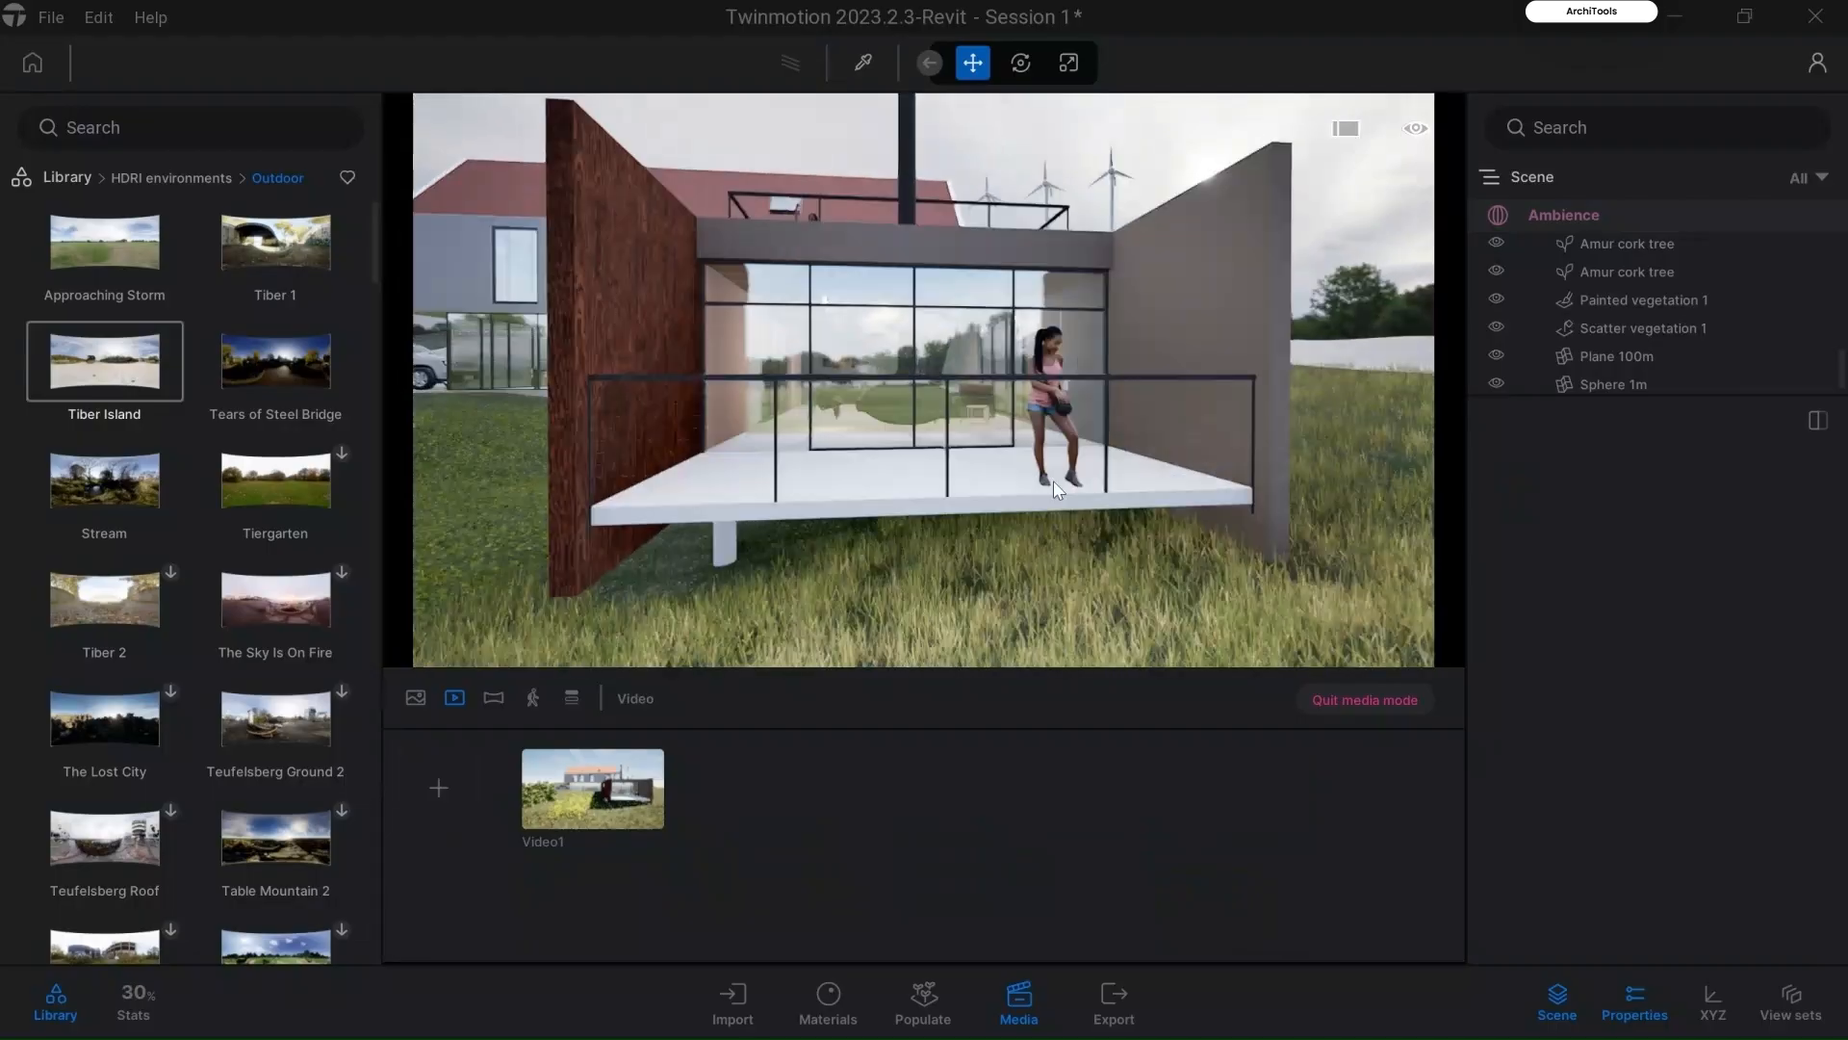
{"action": "left_click", "coordinate": [440, 789]}
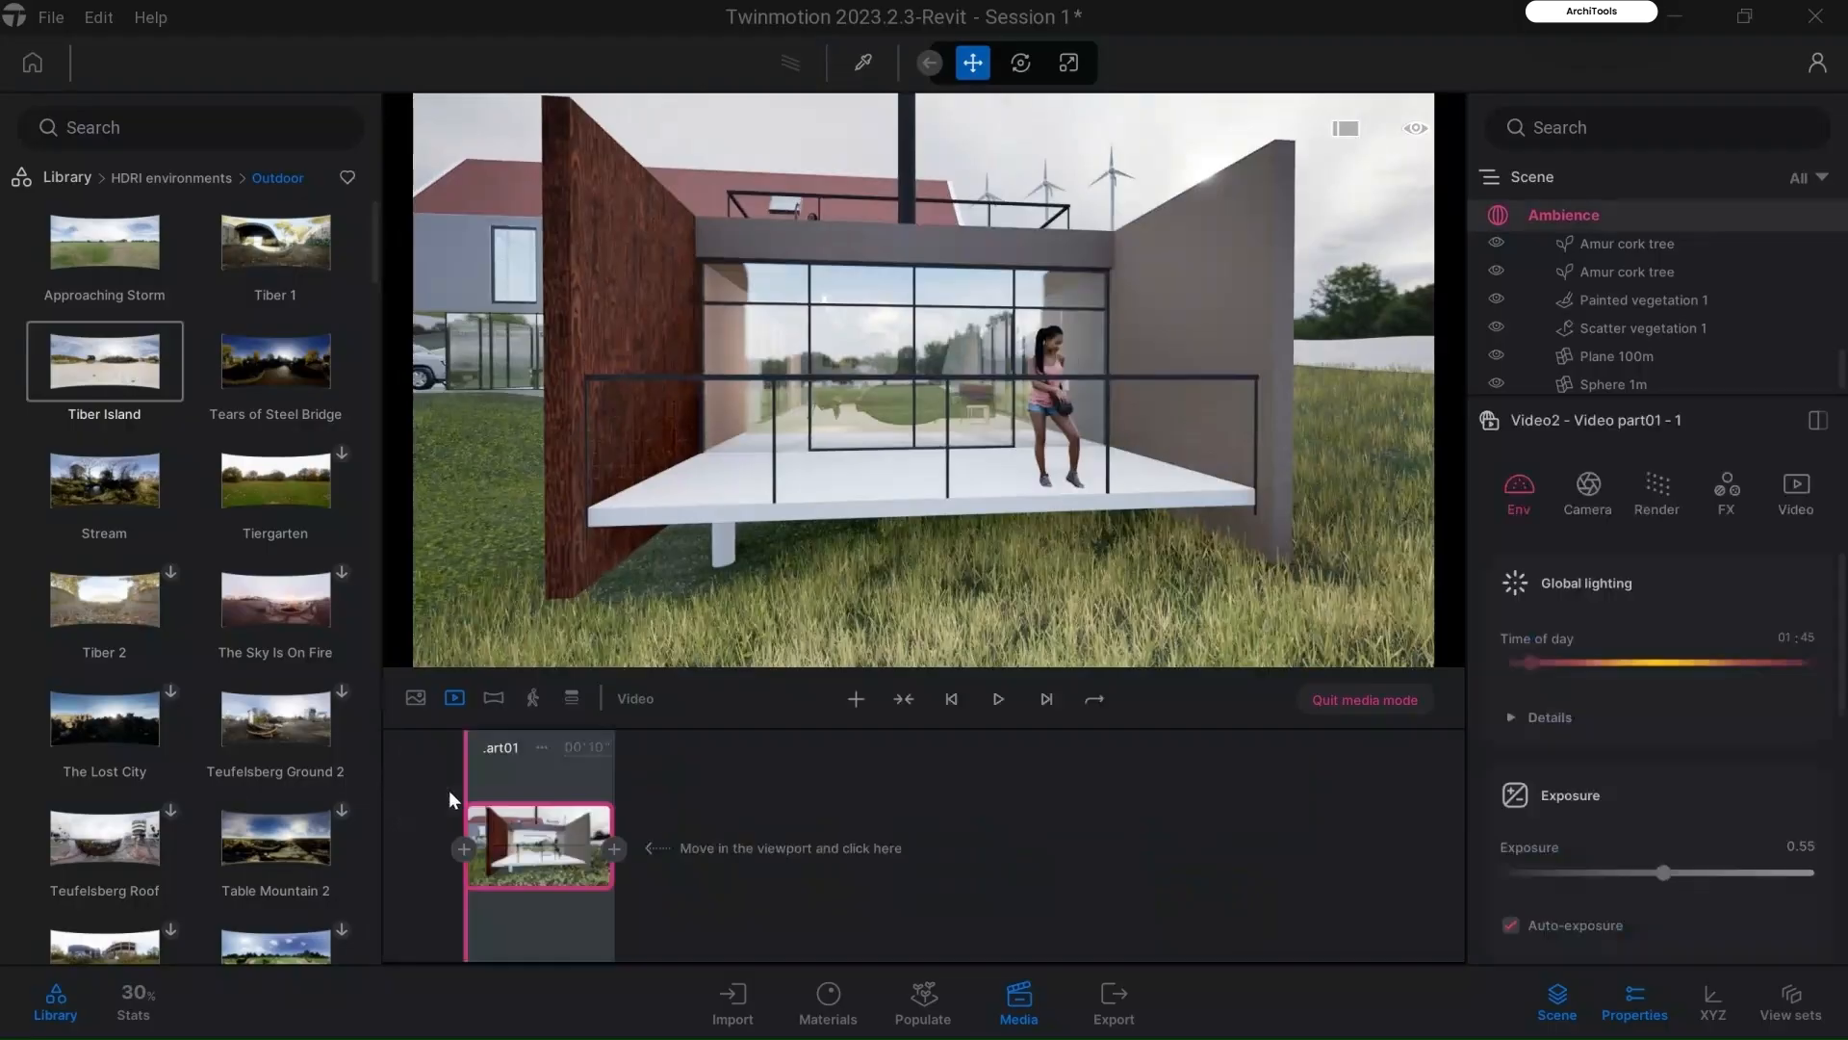
Step: Add a second keyframe to Video part01 looking across the lawn toward the parked pickup and the house corner
{"action": "right_click_drag", "start_coordinate": [664, 643], "coordinate": [481, 643]}
{"action": "right_click_drag", "start_coordinate": [835, 409], "coordinate": [689, 399]}
{"action": "scroll", "coordinate": [754, 398], "scroll_direction": "up", "scroll_amount": 3}
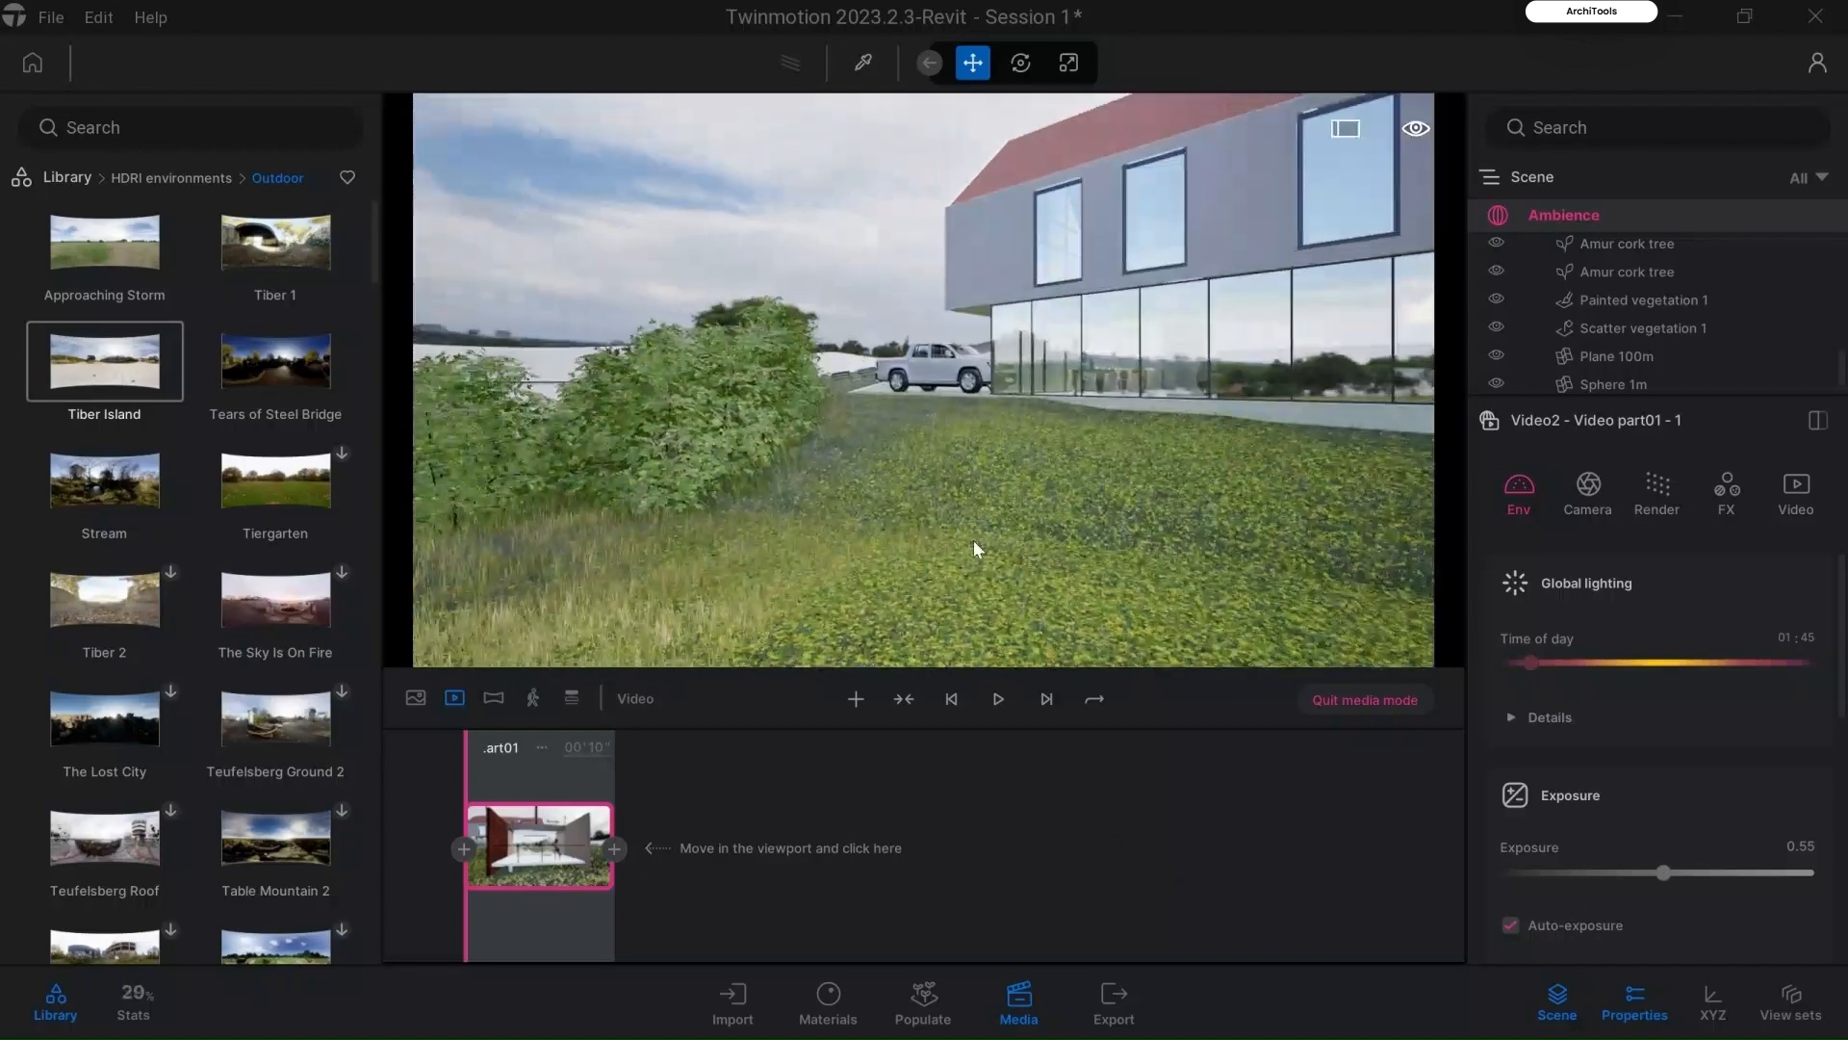
{"action": "left_click", "coordinate": [613, 848]}
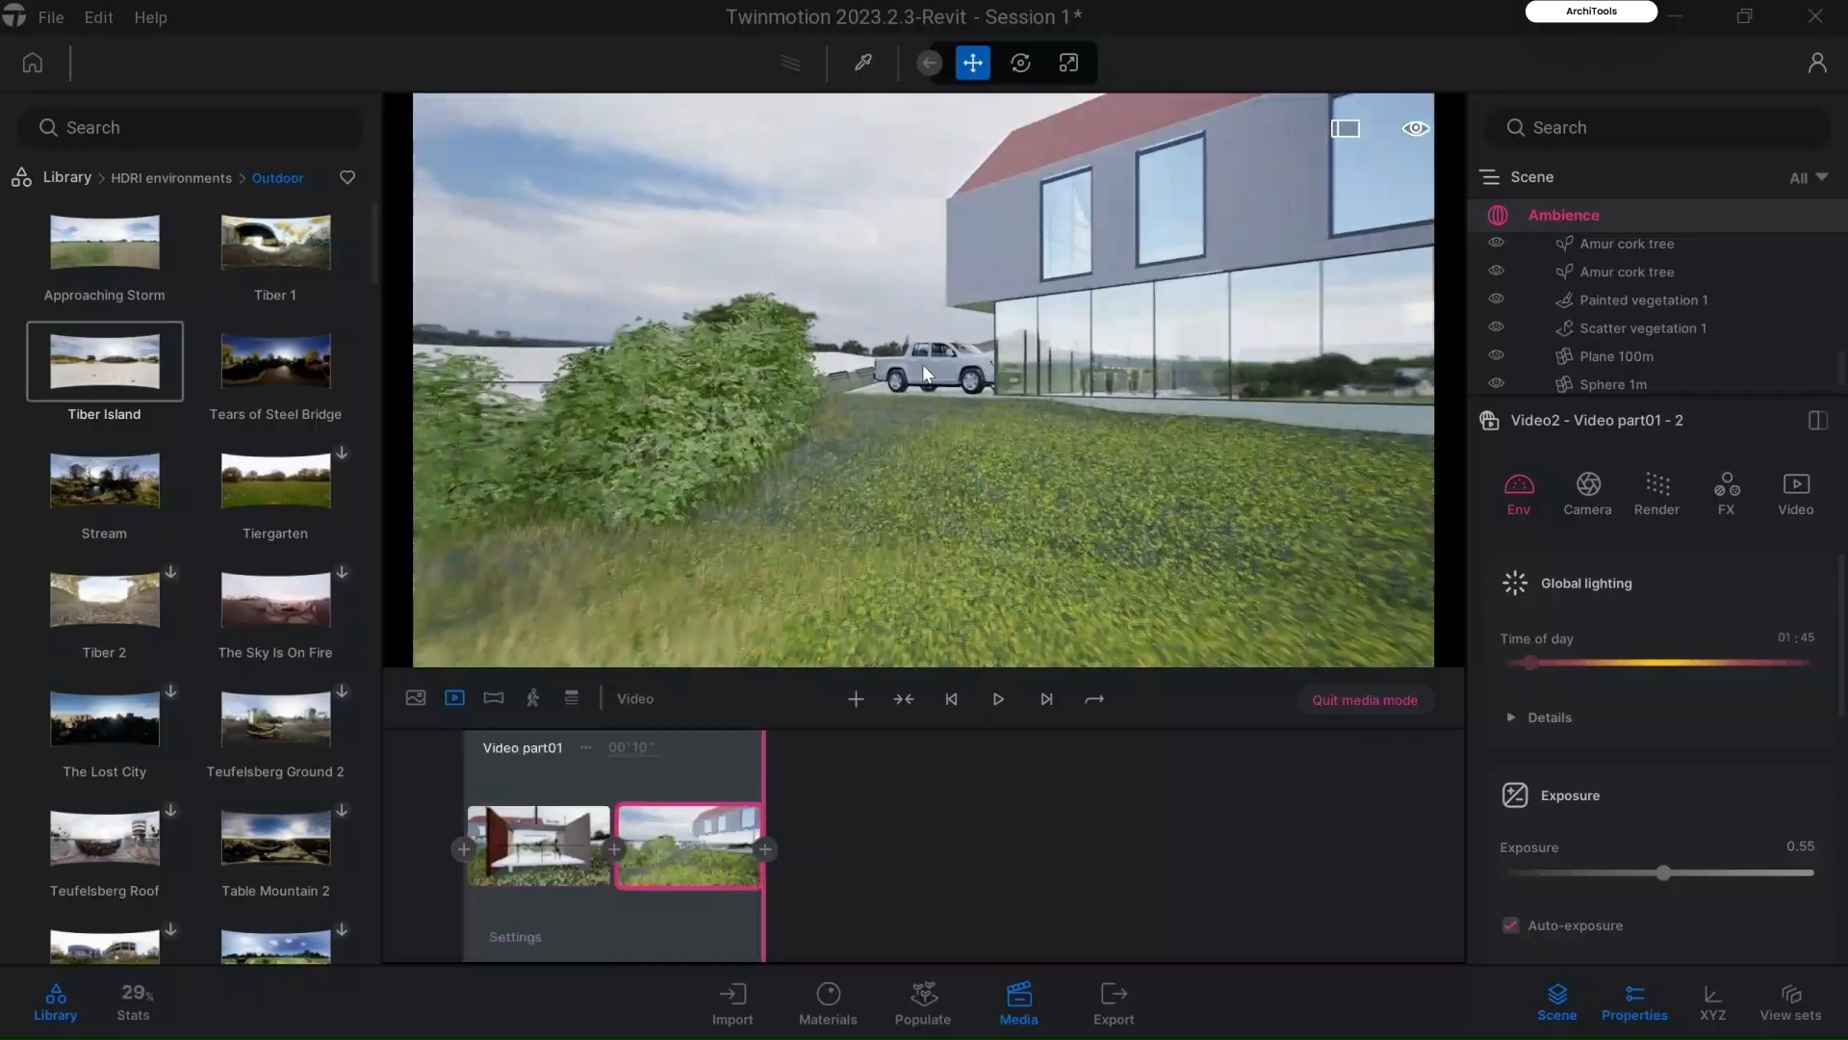
Step: Add a third keyframe to Video part01 framing the house facade between the bush and the red-clad wing
{"action": "scroll", "coordinate": [922, 363], "scroll_direction": "up", "scroll_amount": 3}
{"action": "scroll", "coordinate": [914, 337], "scroll_direction": "up", "scroll_amount": 2}
{"action": "middle_click_drag", "start_coordinate": [914, 337], "coordinate": [1057, 339]}
{"action": "scroll", "coordinate": [1098, 343], "scroll_direction": "down", "scroll_amount": 2}
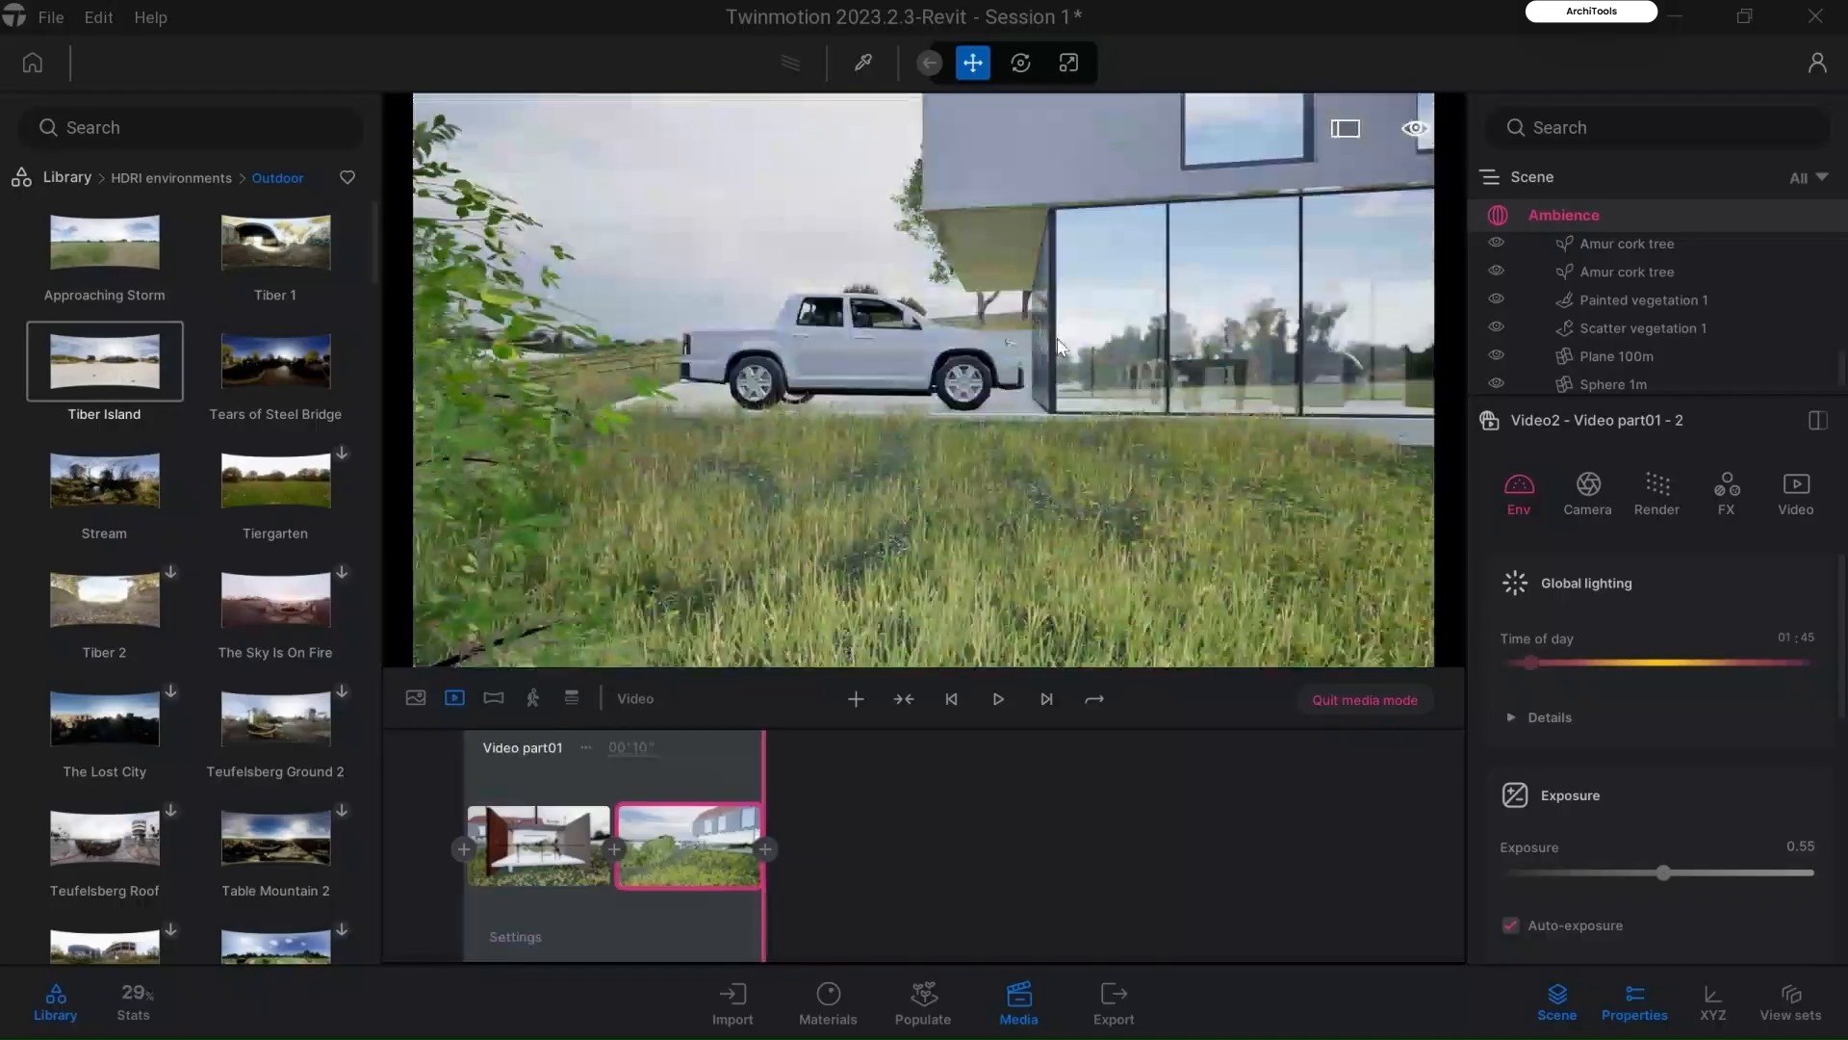
{"action": "key", "text": "e"}
{"action": "scroll", "coordinate": [1057, 339], "scroll_direction": "down", "scroll_amount": 3}
{"action": "right_click_drag", "start_coordinate": [1057, 339], "coordinate": [1184, 339]}
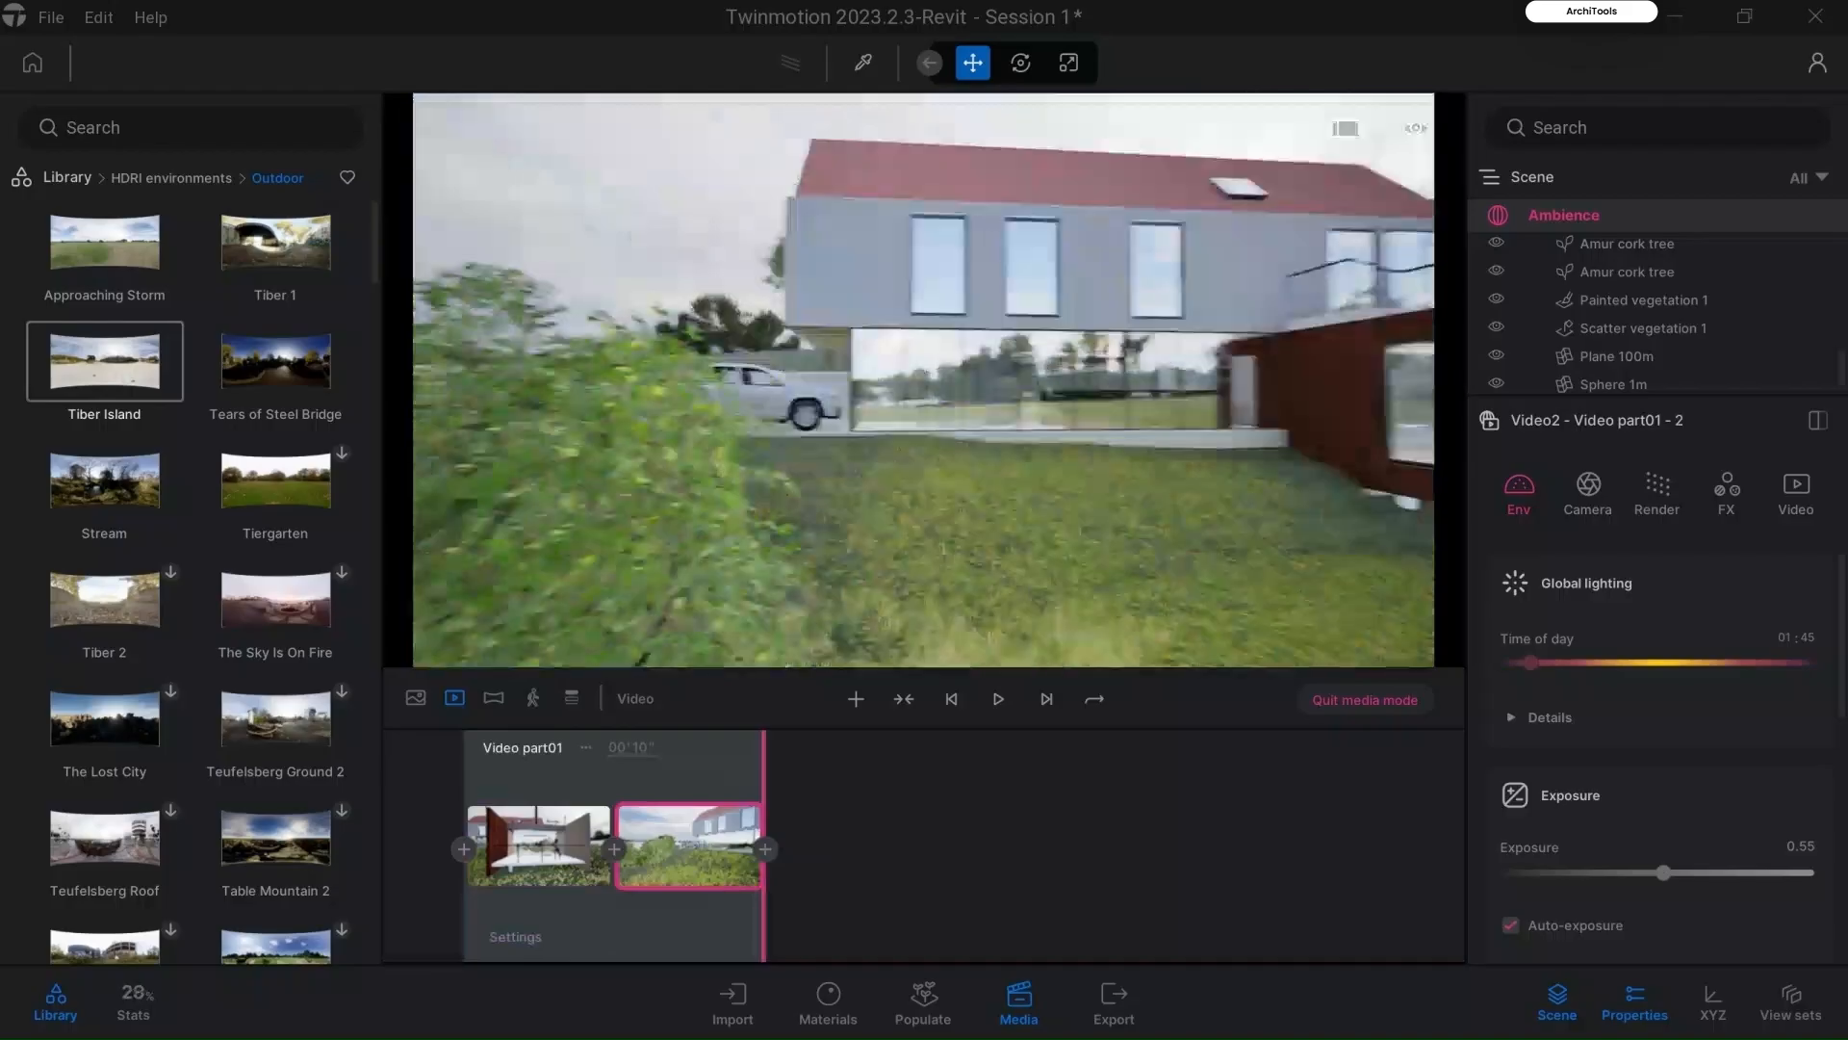
{"action": "right_click_drag", "start_coordinate": [929, 354], "coordinate": [1083, 364]}
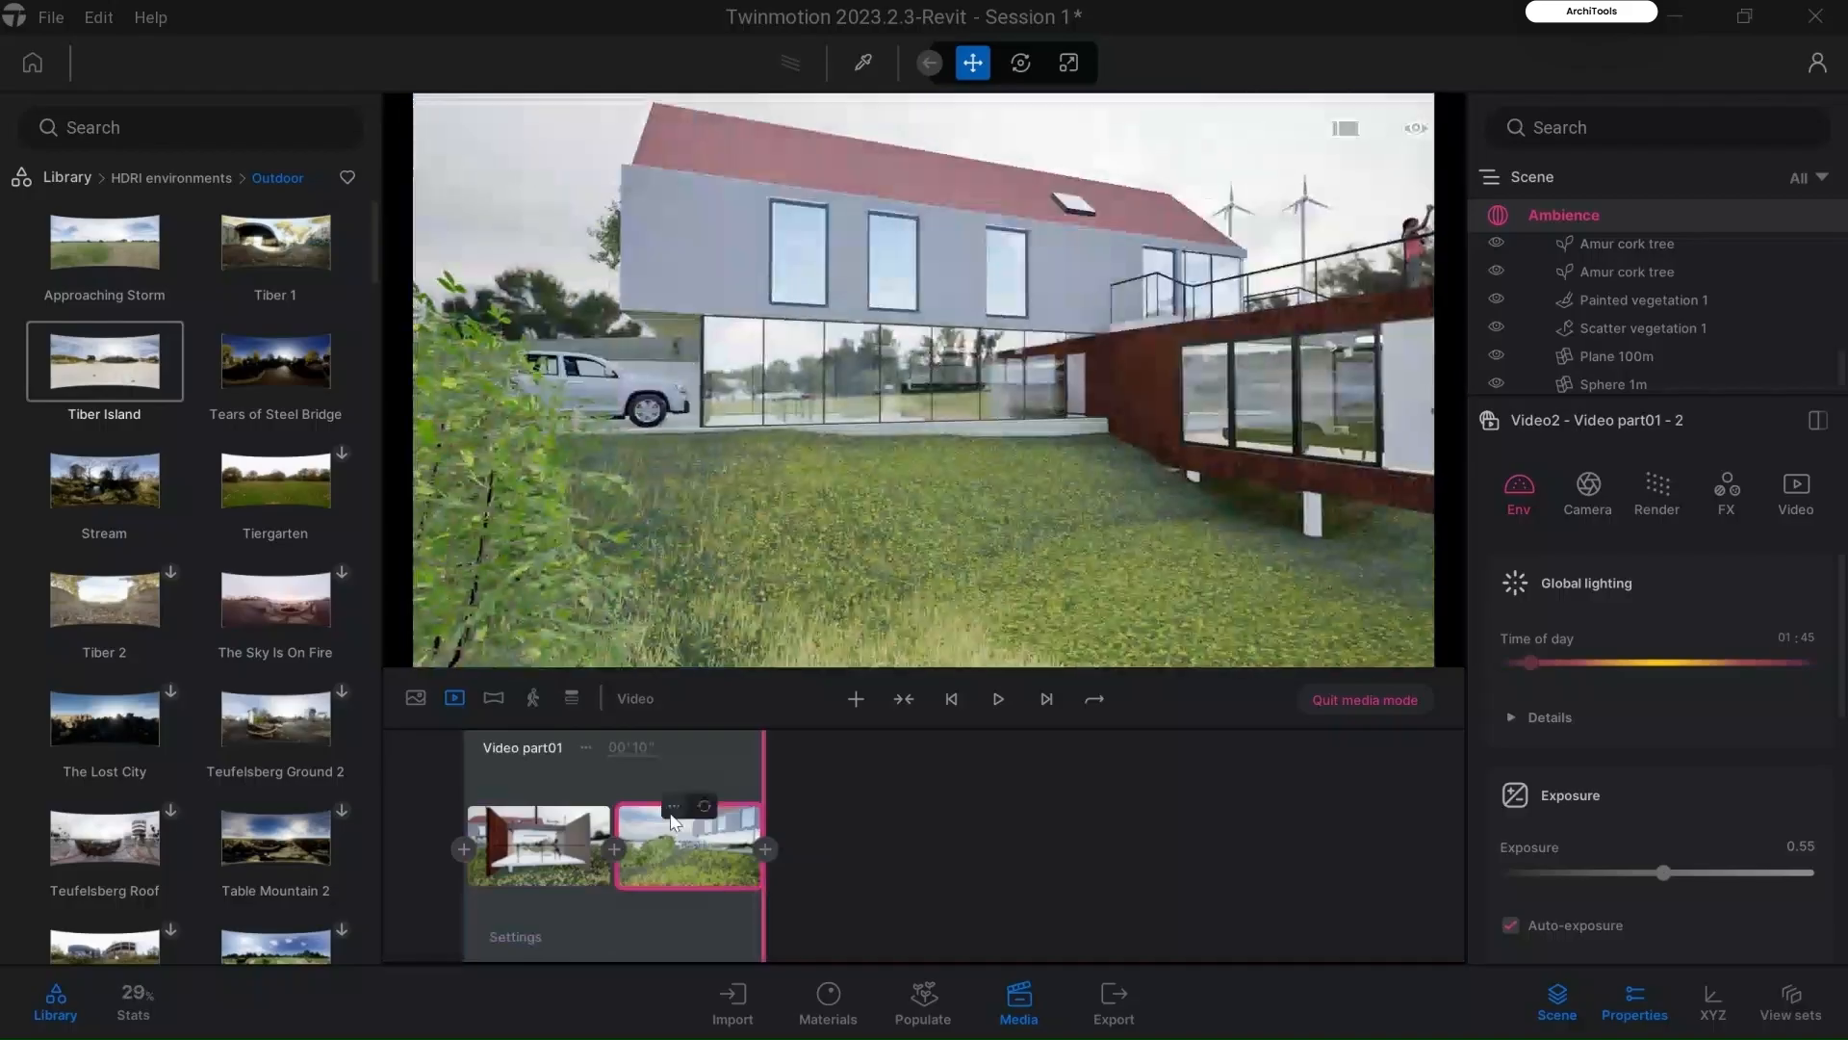
{"action": "left_click", "coordinate": [766, 850]}
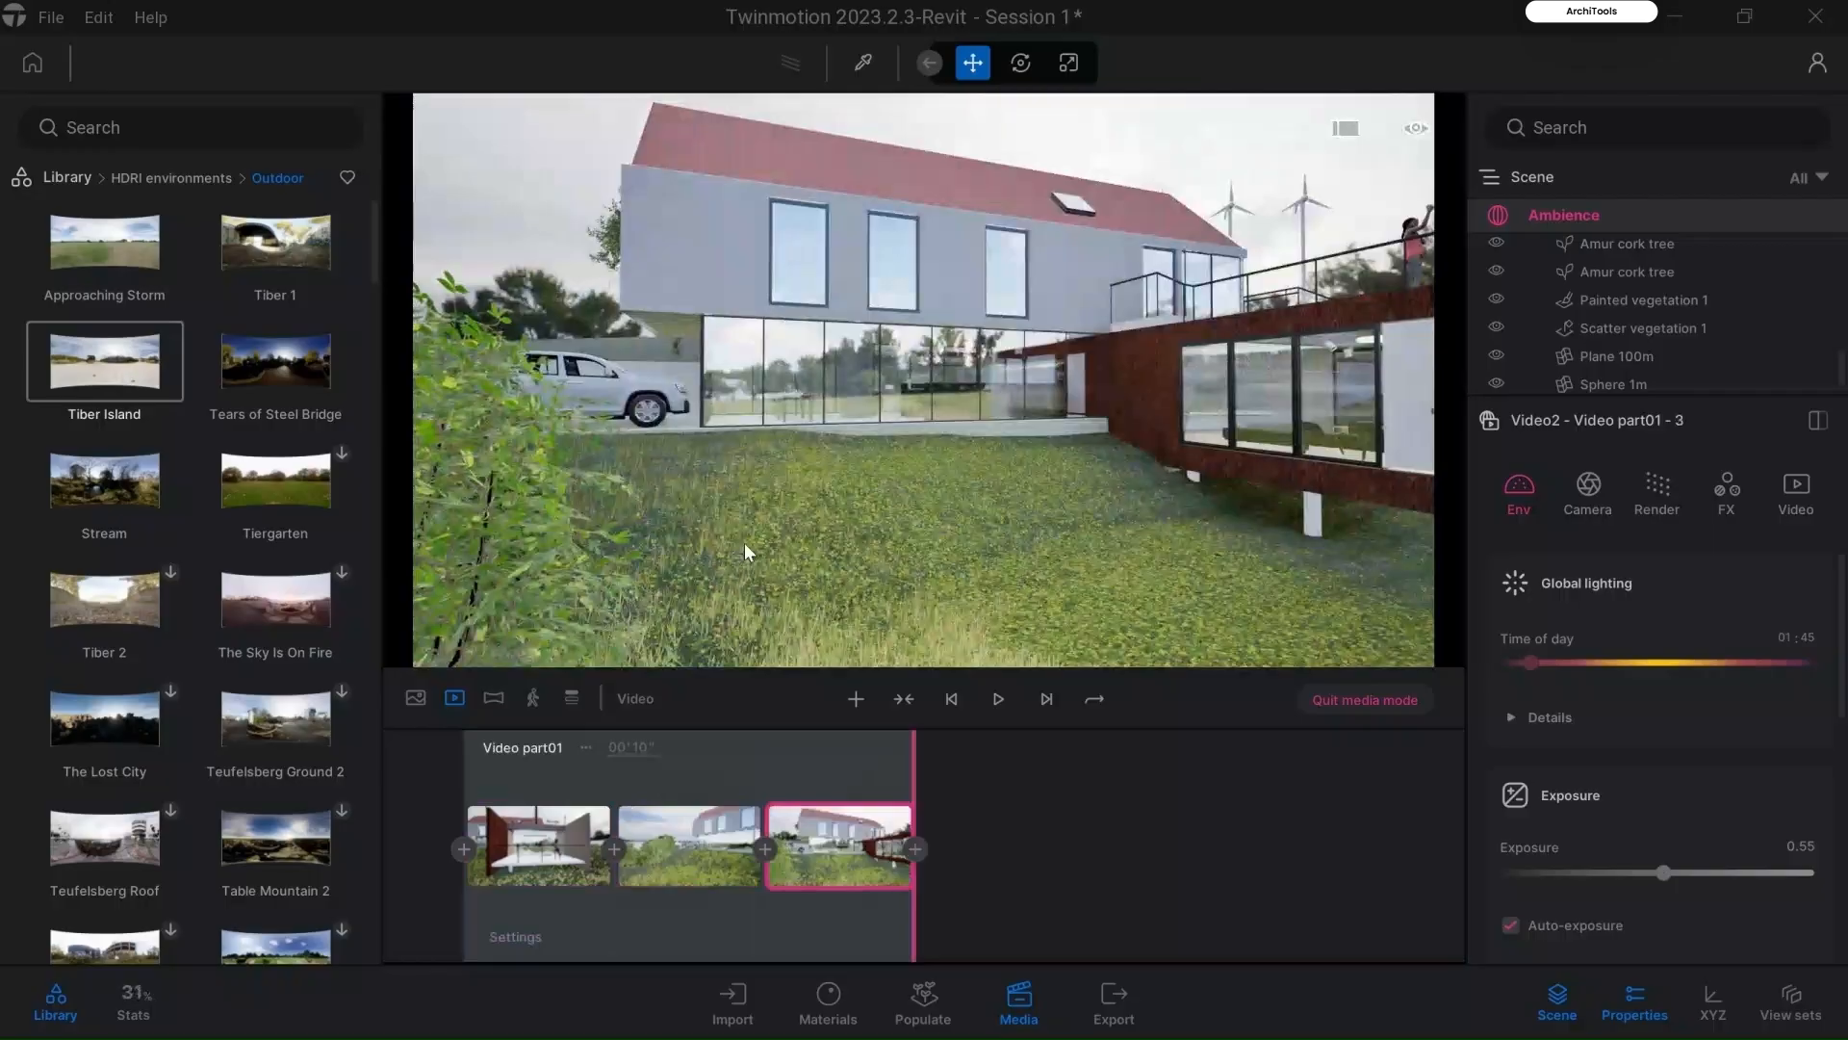
Step: Add a fourth keyframe to Video part01 close to the ground-floor glass facade, facing the dining area
{"action": "key", "text": "w"}
{"action": "key", "text": "w"}
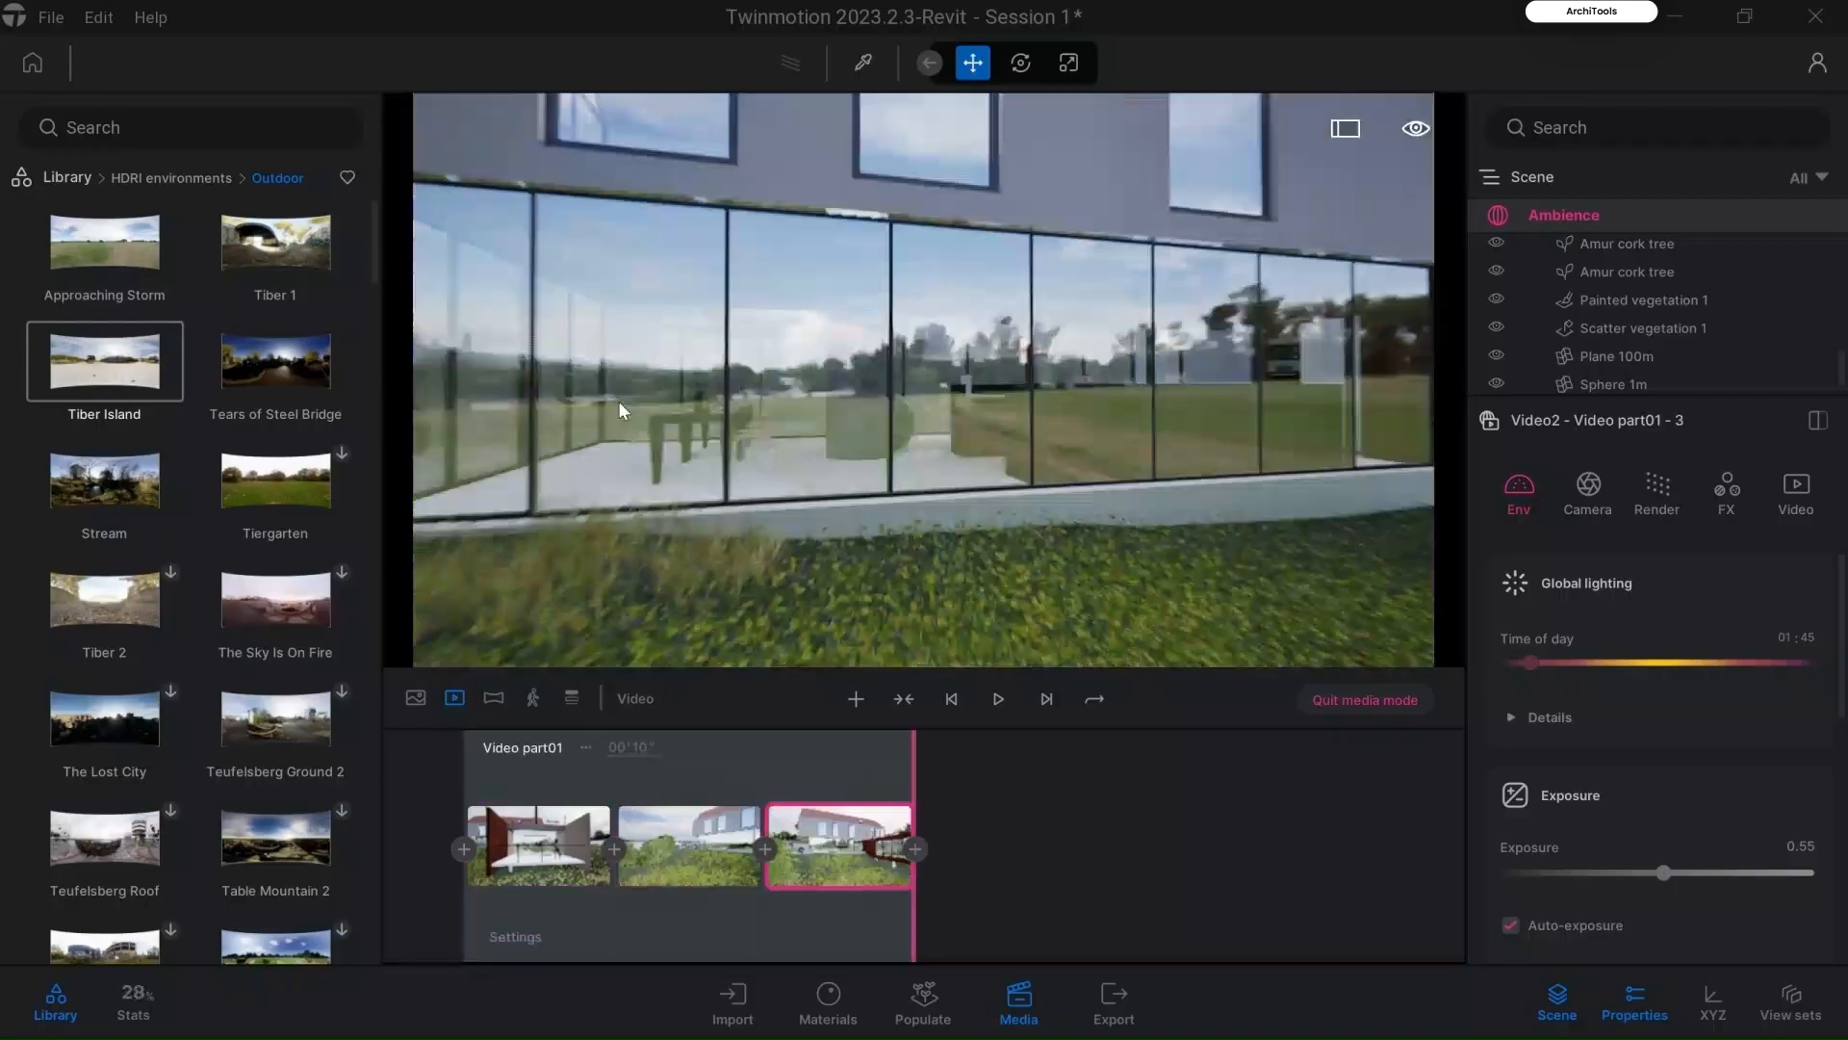
{"action": "right_click_drag", "start_coordinate": [619, 411], "coordinate": [520, 410]}
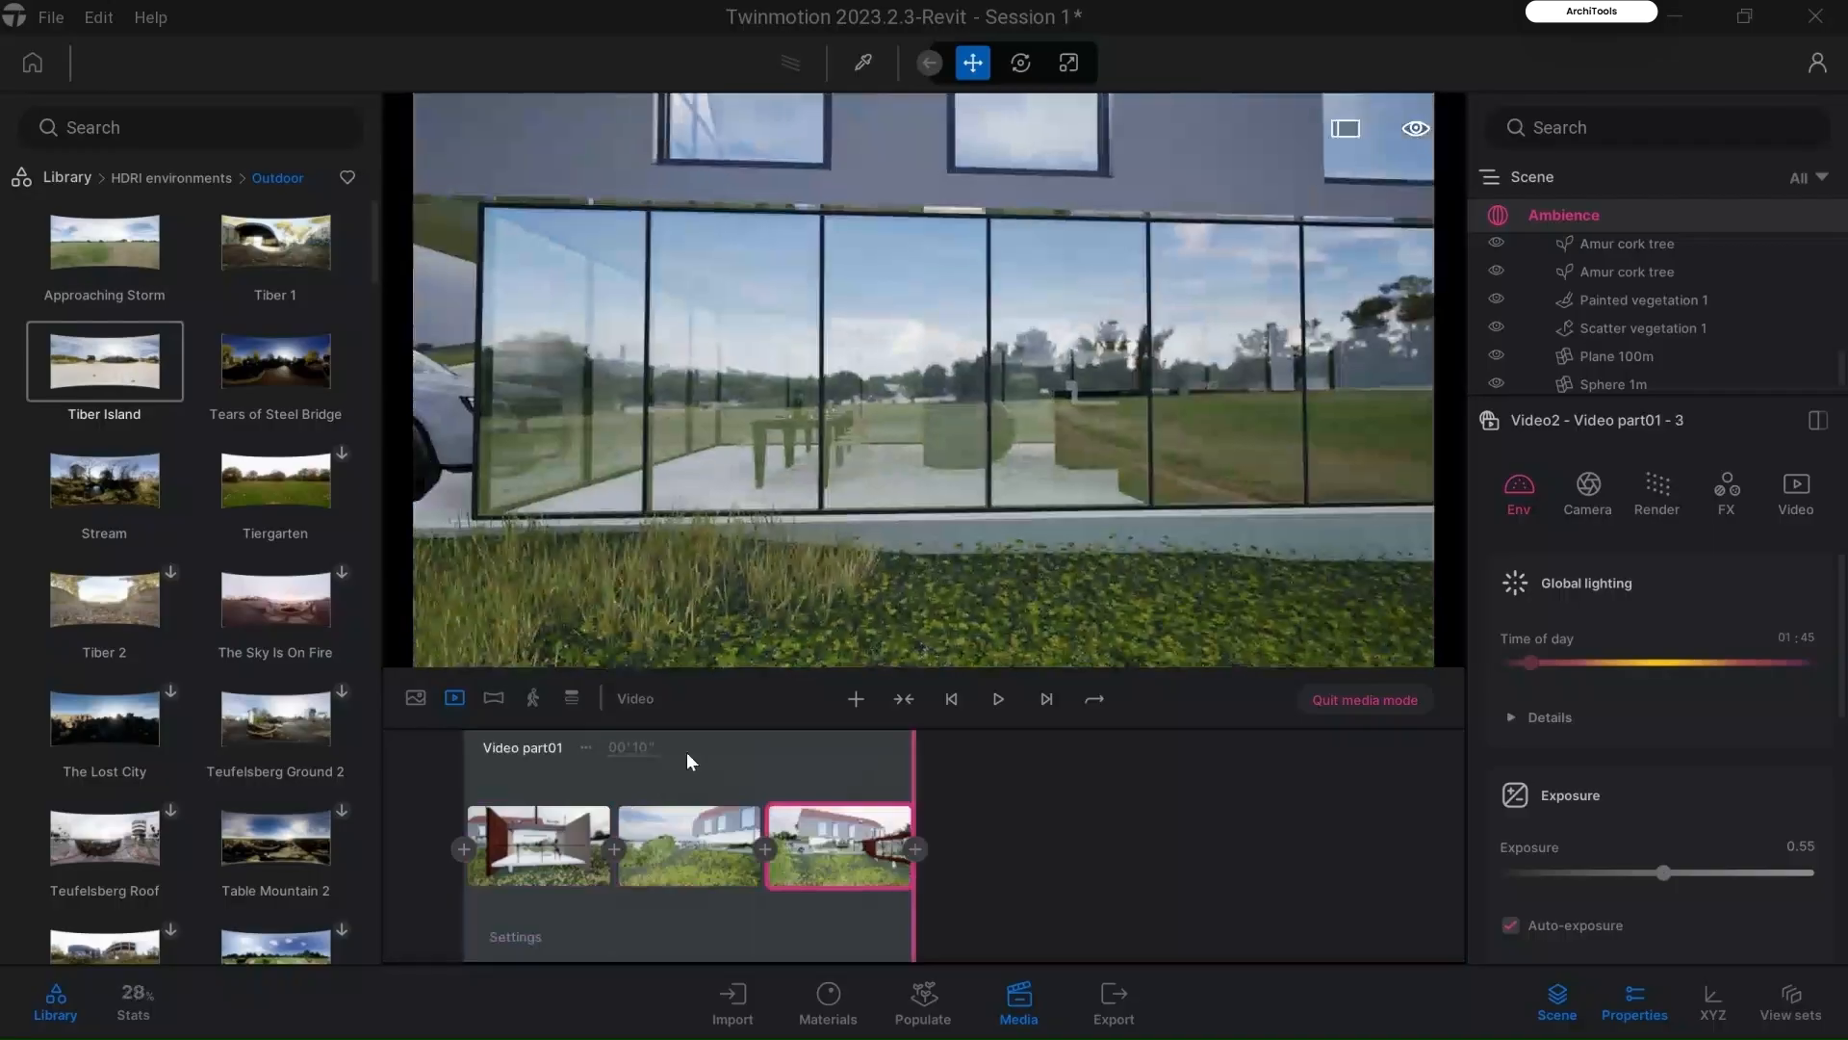
{"action": "left_click", "coordinate": [914, 850]}
Step: Add a fifth keyframe to Video part01 inside by the stone column facing the kitchen, and play the part from its first keyframe
{"action": "scroll", "coordinate": [779, 404], "scroll_direction": "up", "scroll_amount": 3}
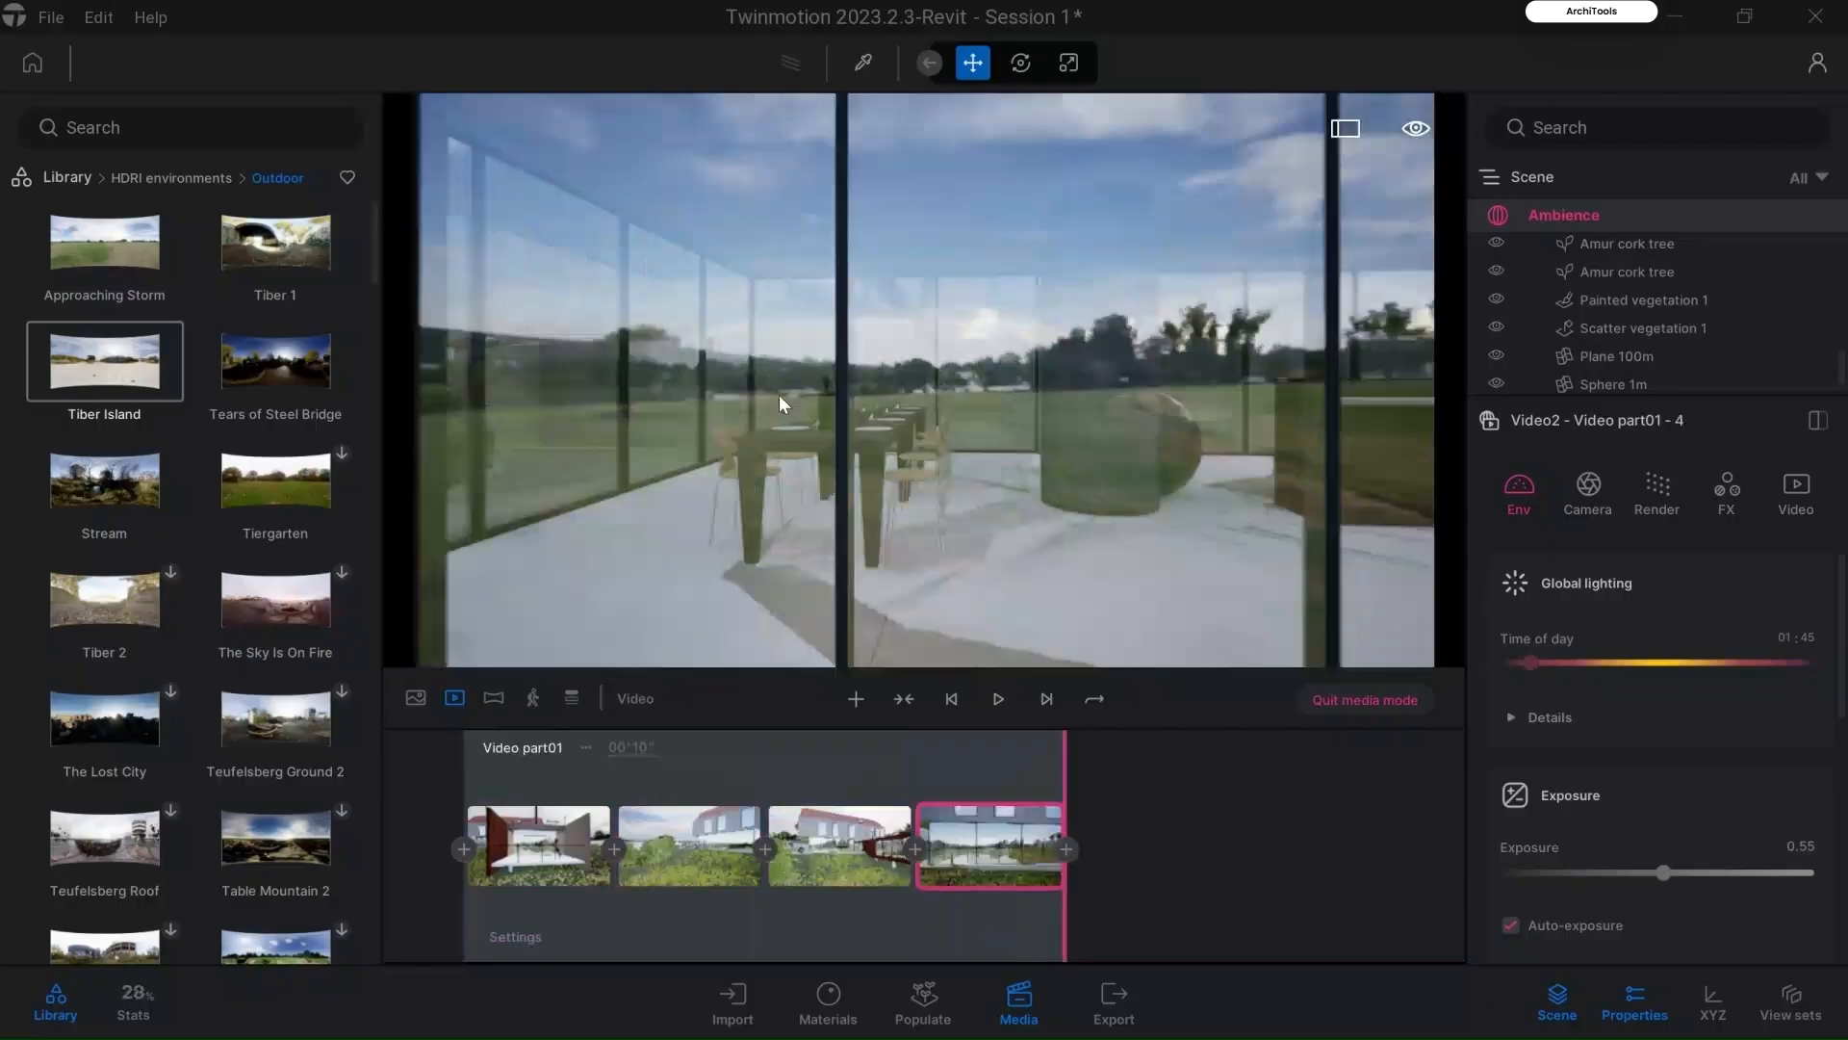
{"action": "scroll", "coordinate": [919, 416], "scroll_direction": "up", "scroll_amount": 3}
{"action": "right_click_drag", "start_coordinate": [919, 416], "coordinate": [1160, 416]}
{"action": "right_click_drag", "start_coordinate": [783, 370], "coordinate": [860, 393]}
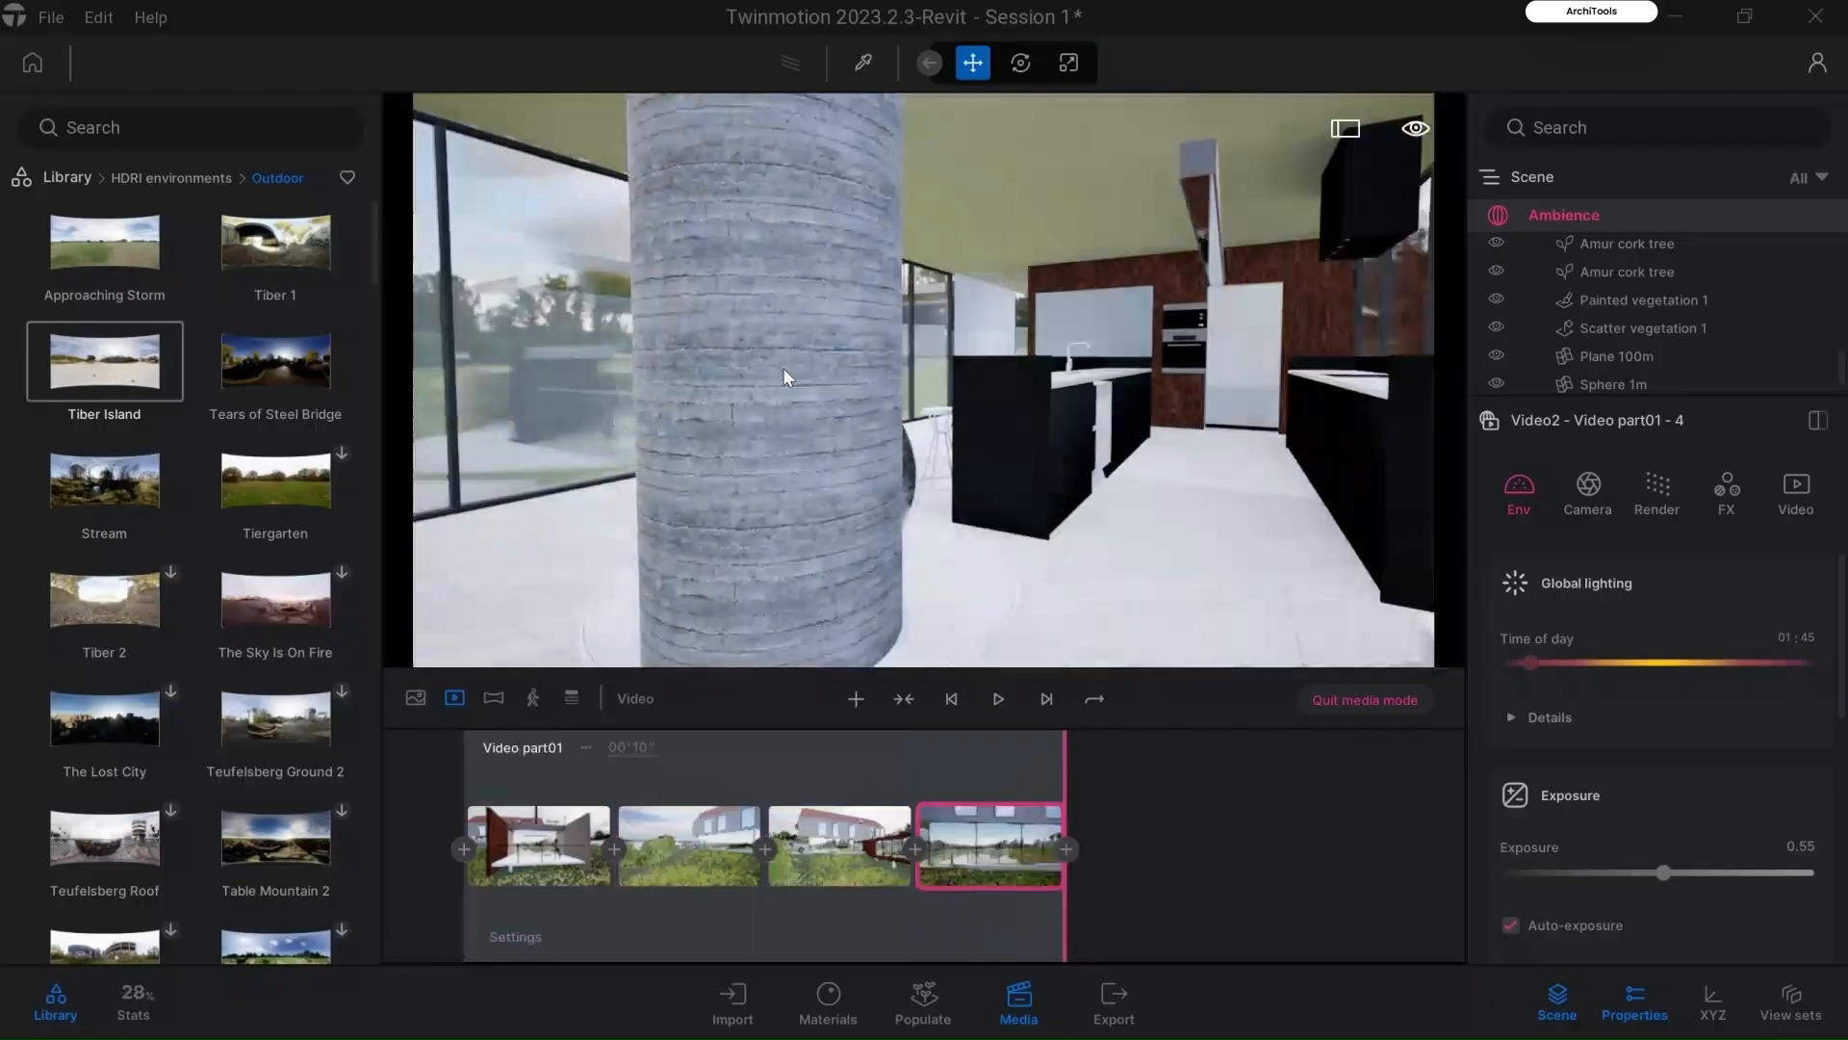
{"action": "left_click", "coordinate": [1066, 849]}
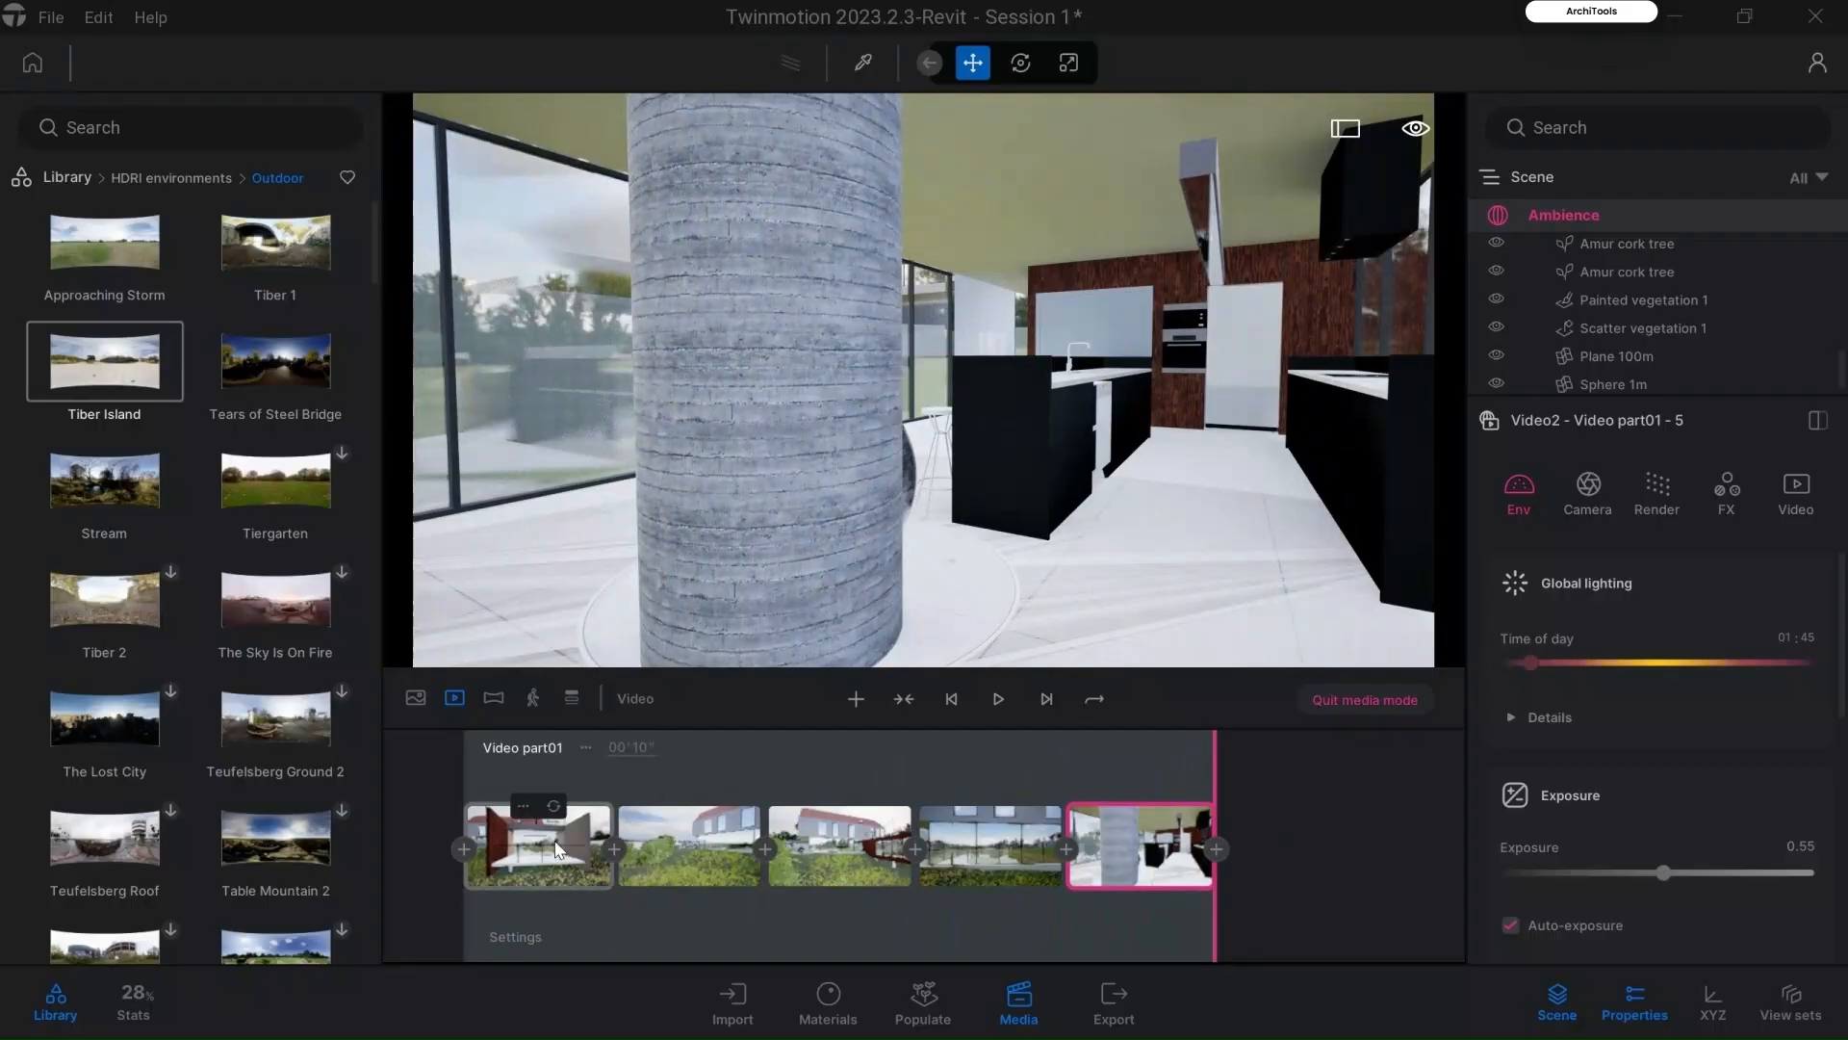
{"action": "left_click", "coordinate": [539, 861]}
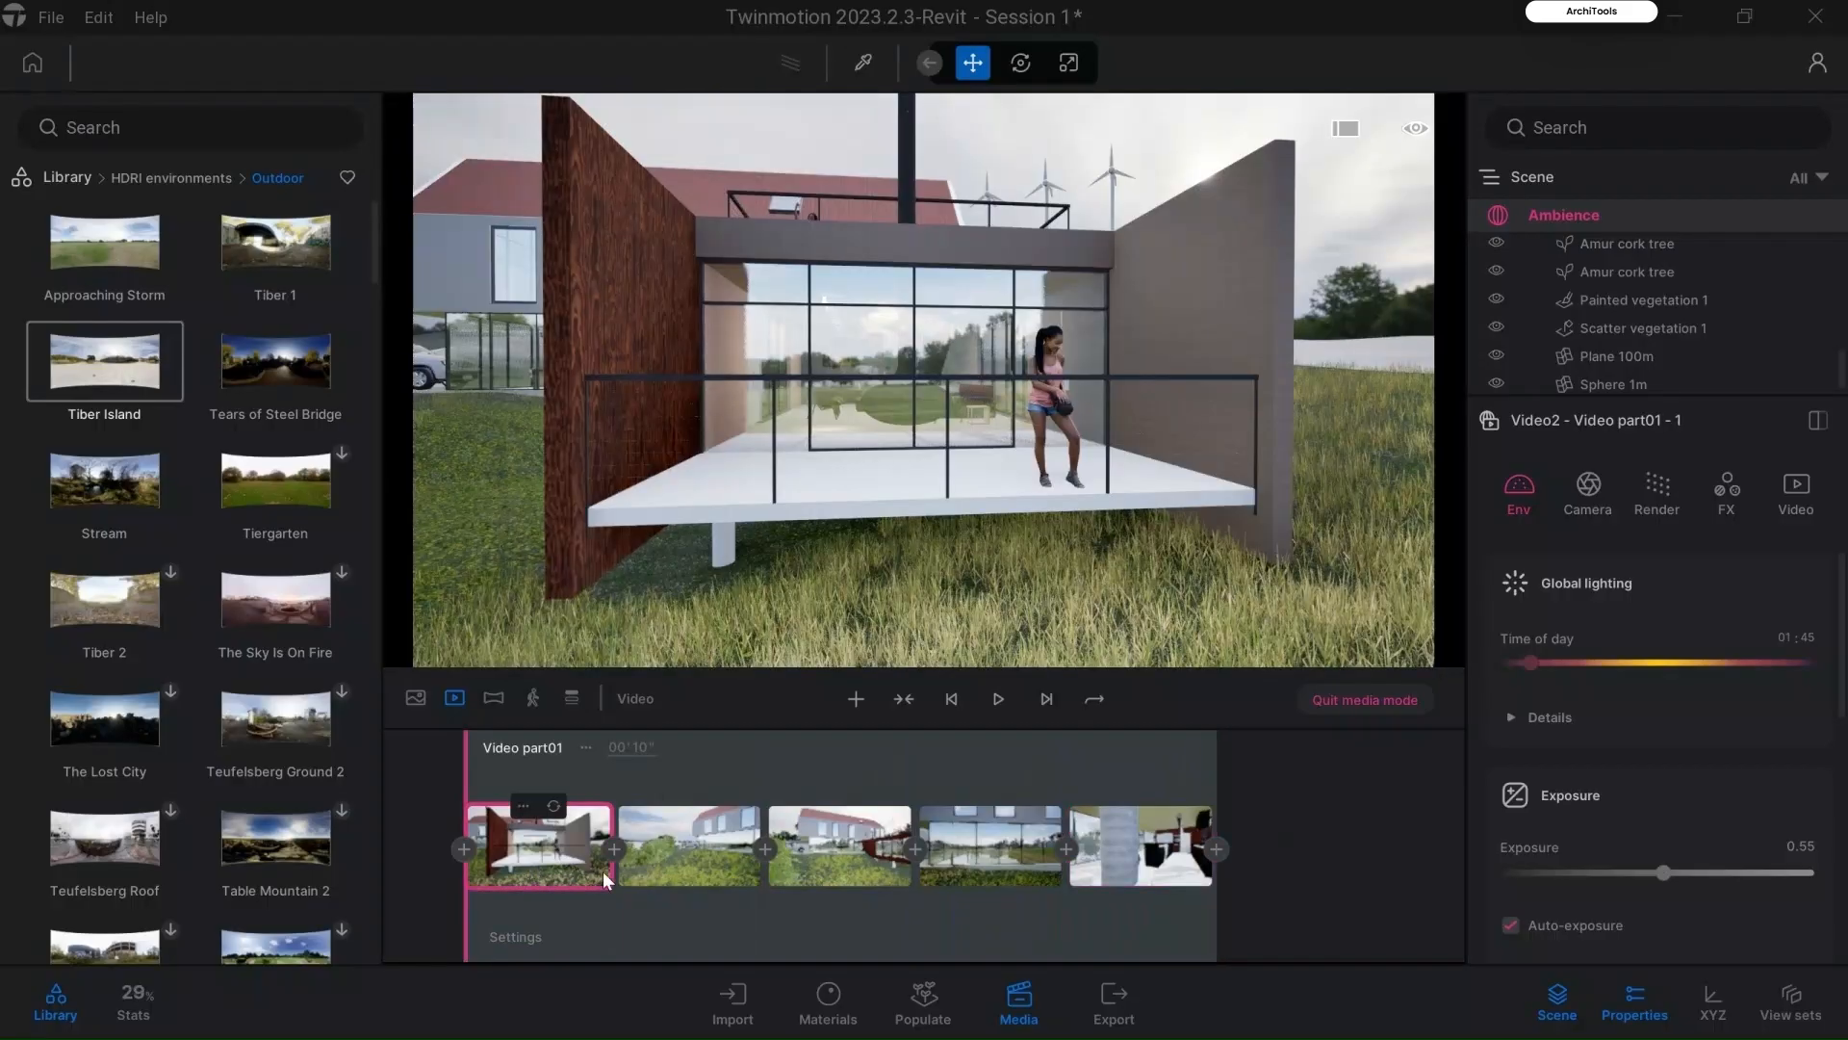
{"action": "left_click", "coordinate": [999, 699]}
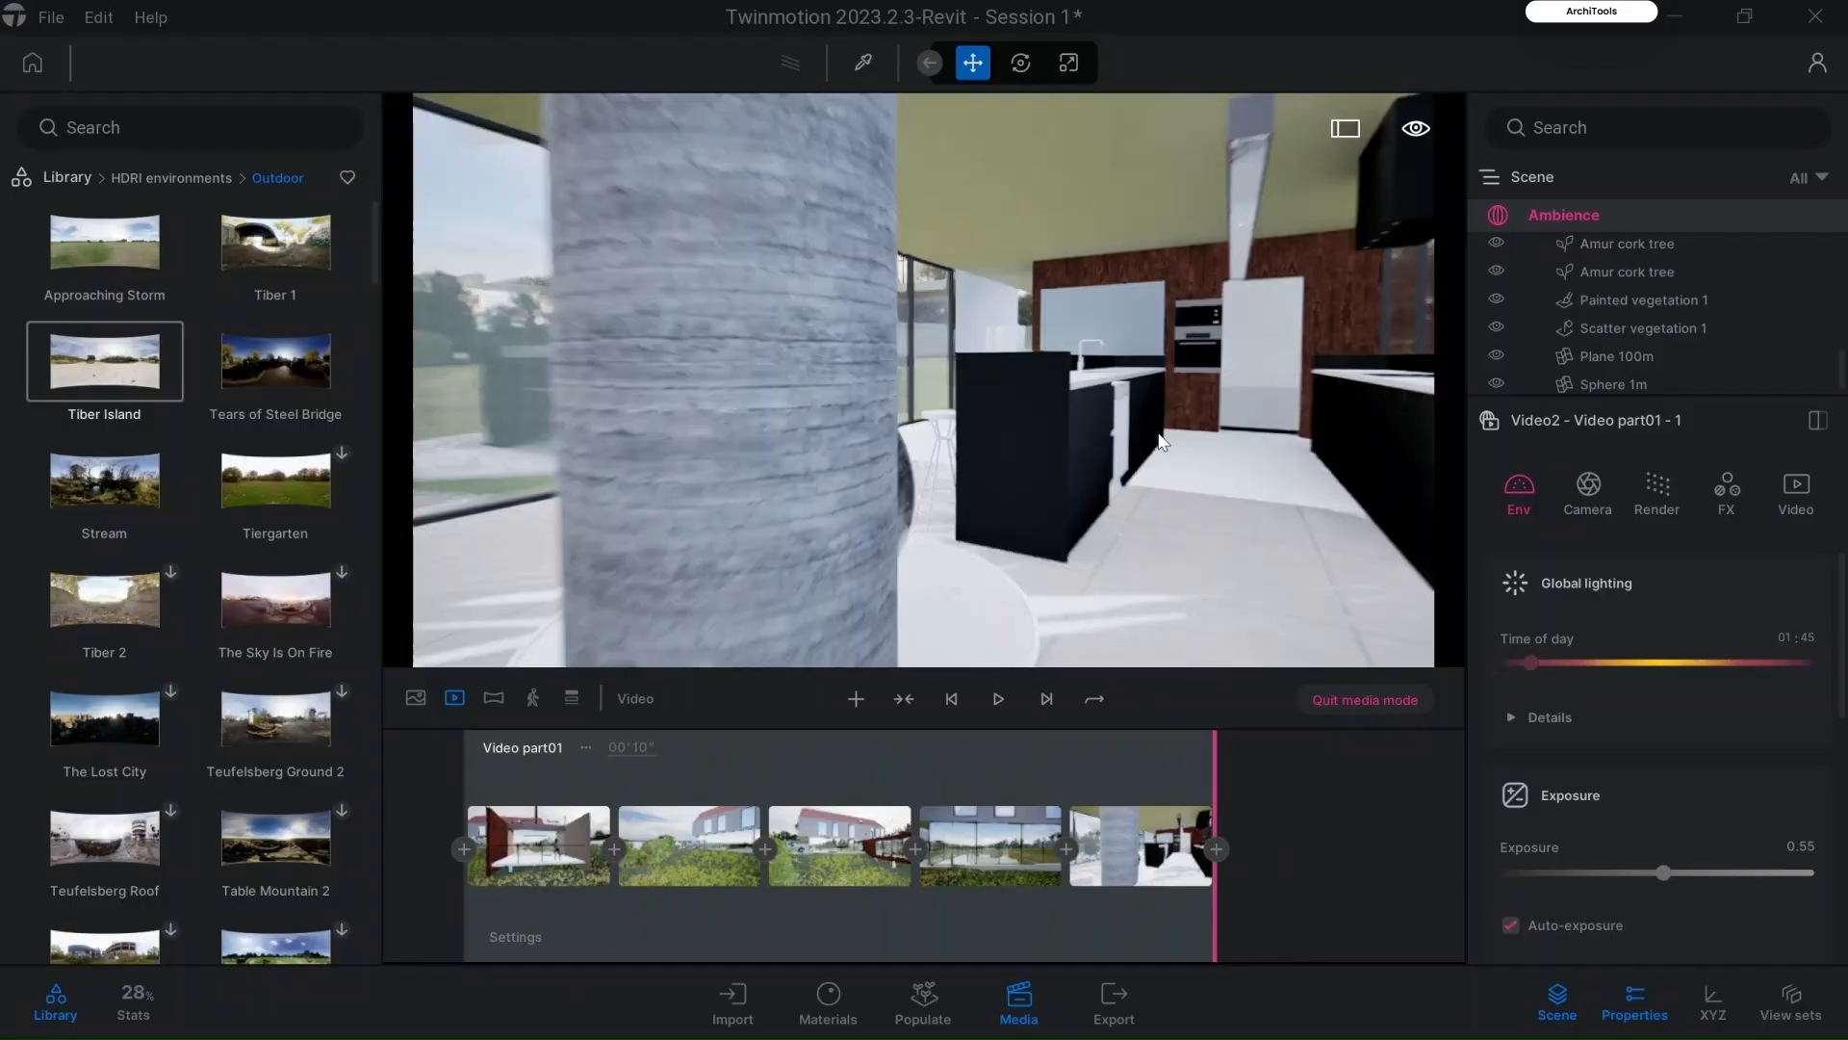
Step: Add a second video part starting from a living room view toward the stone TV wall and staircase
{"action": "key", "text": "w"}
{"action": "right_click_drag", "start_coordinate": [1247, 482], "coordinate": [1275, 348]}
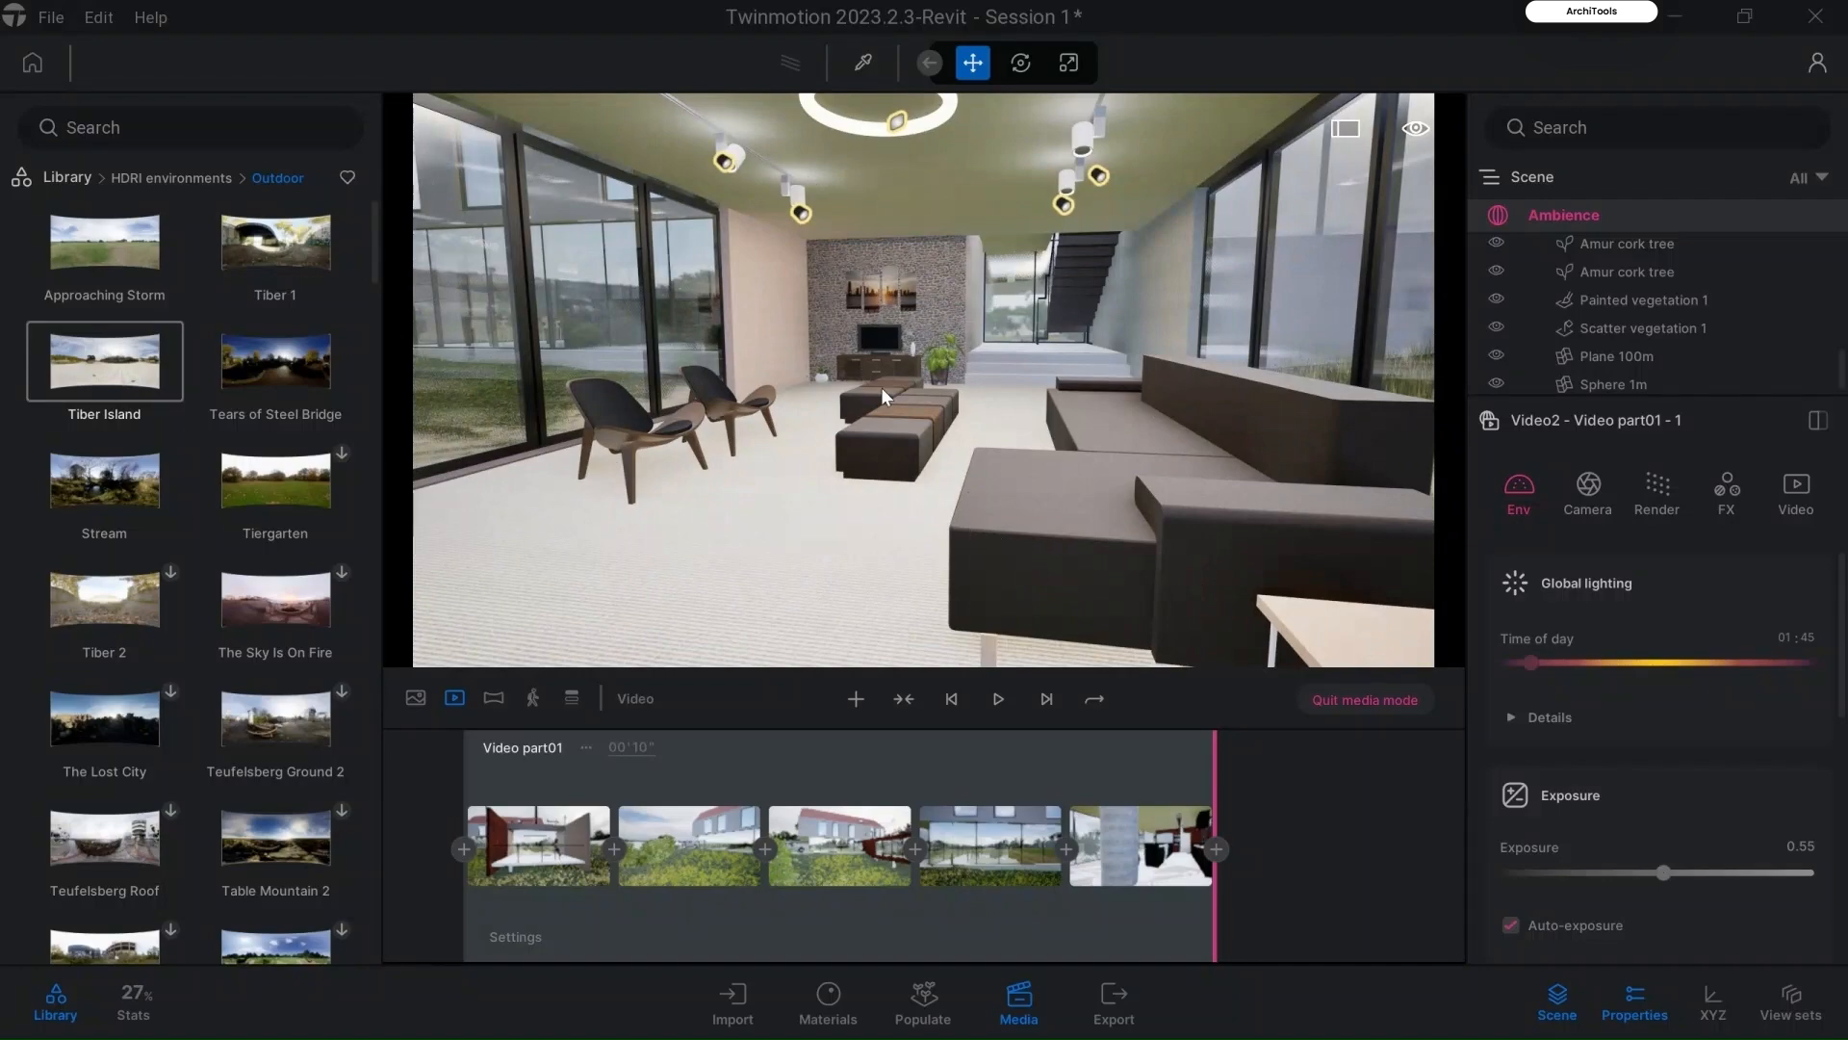
{"action": "mouse_move", "coordinate": [1206, 883]}
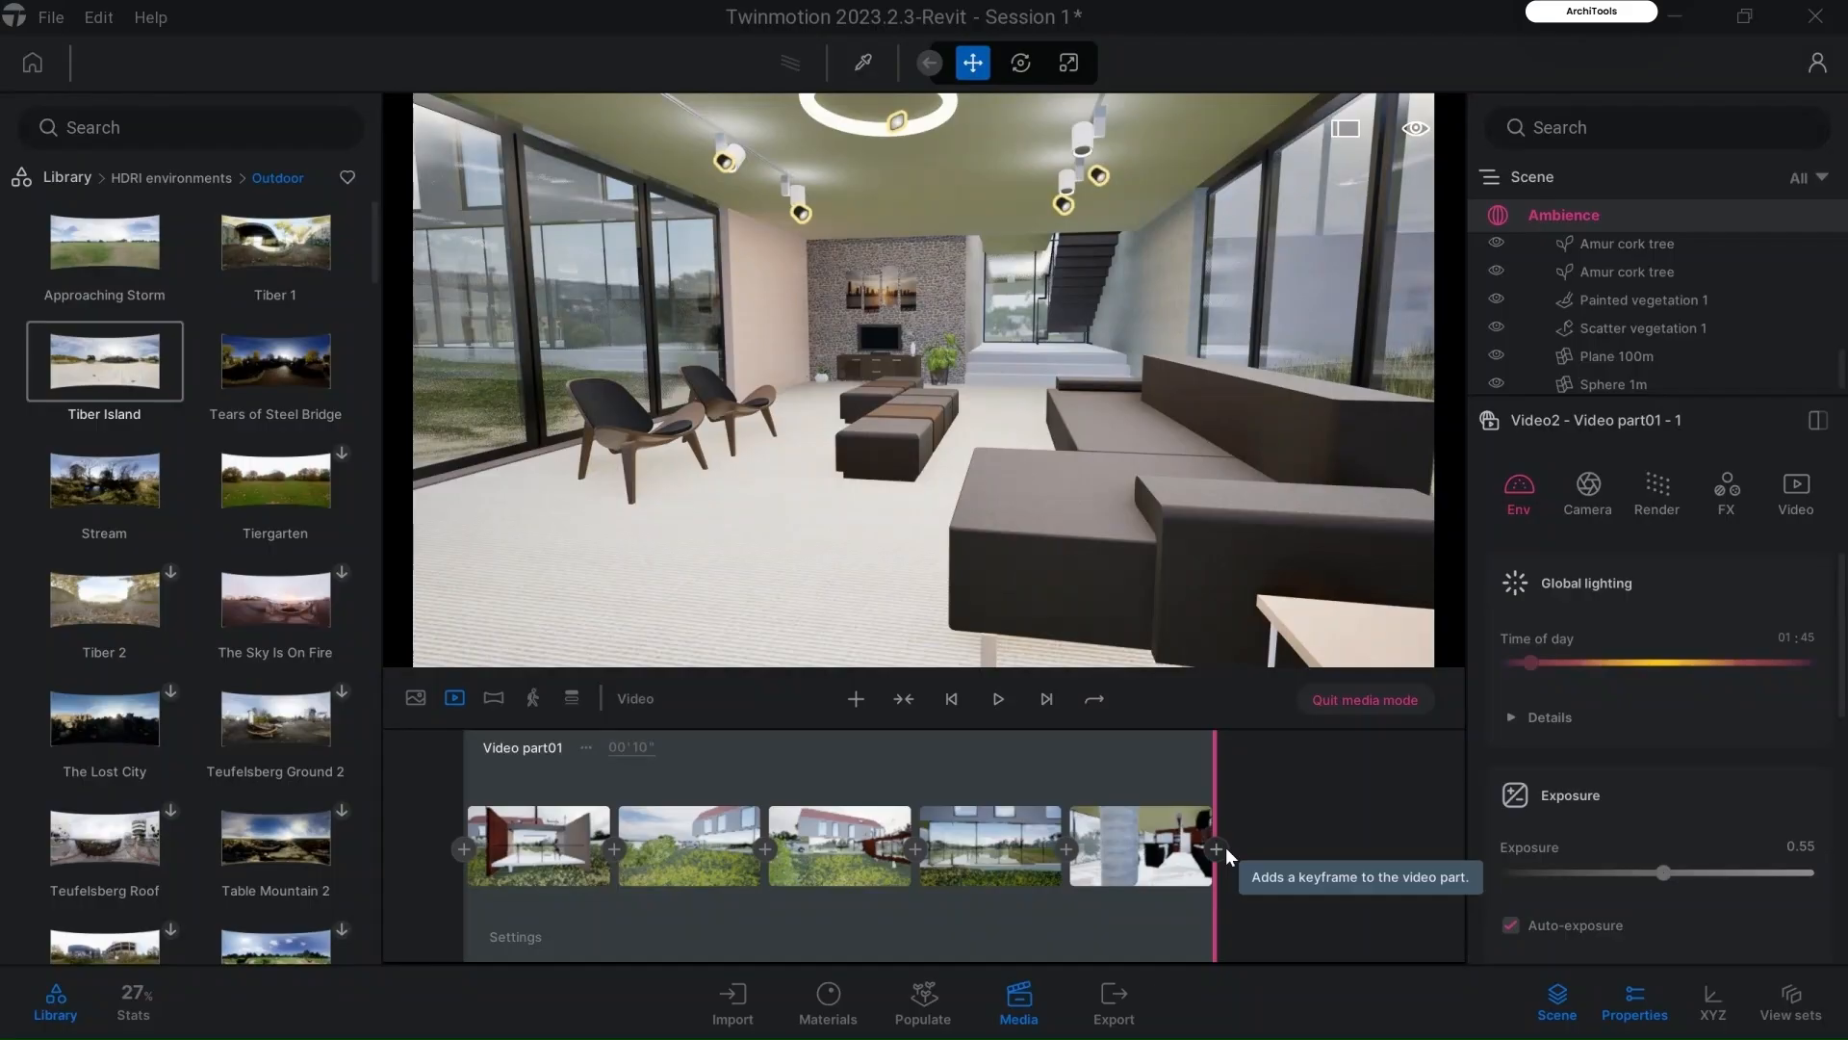
{"action": "left_click", "coordinate": [853, 700]}
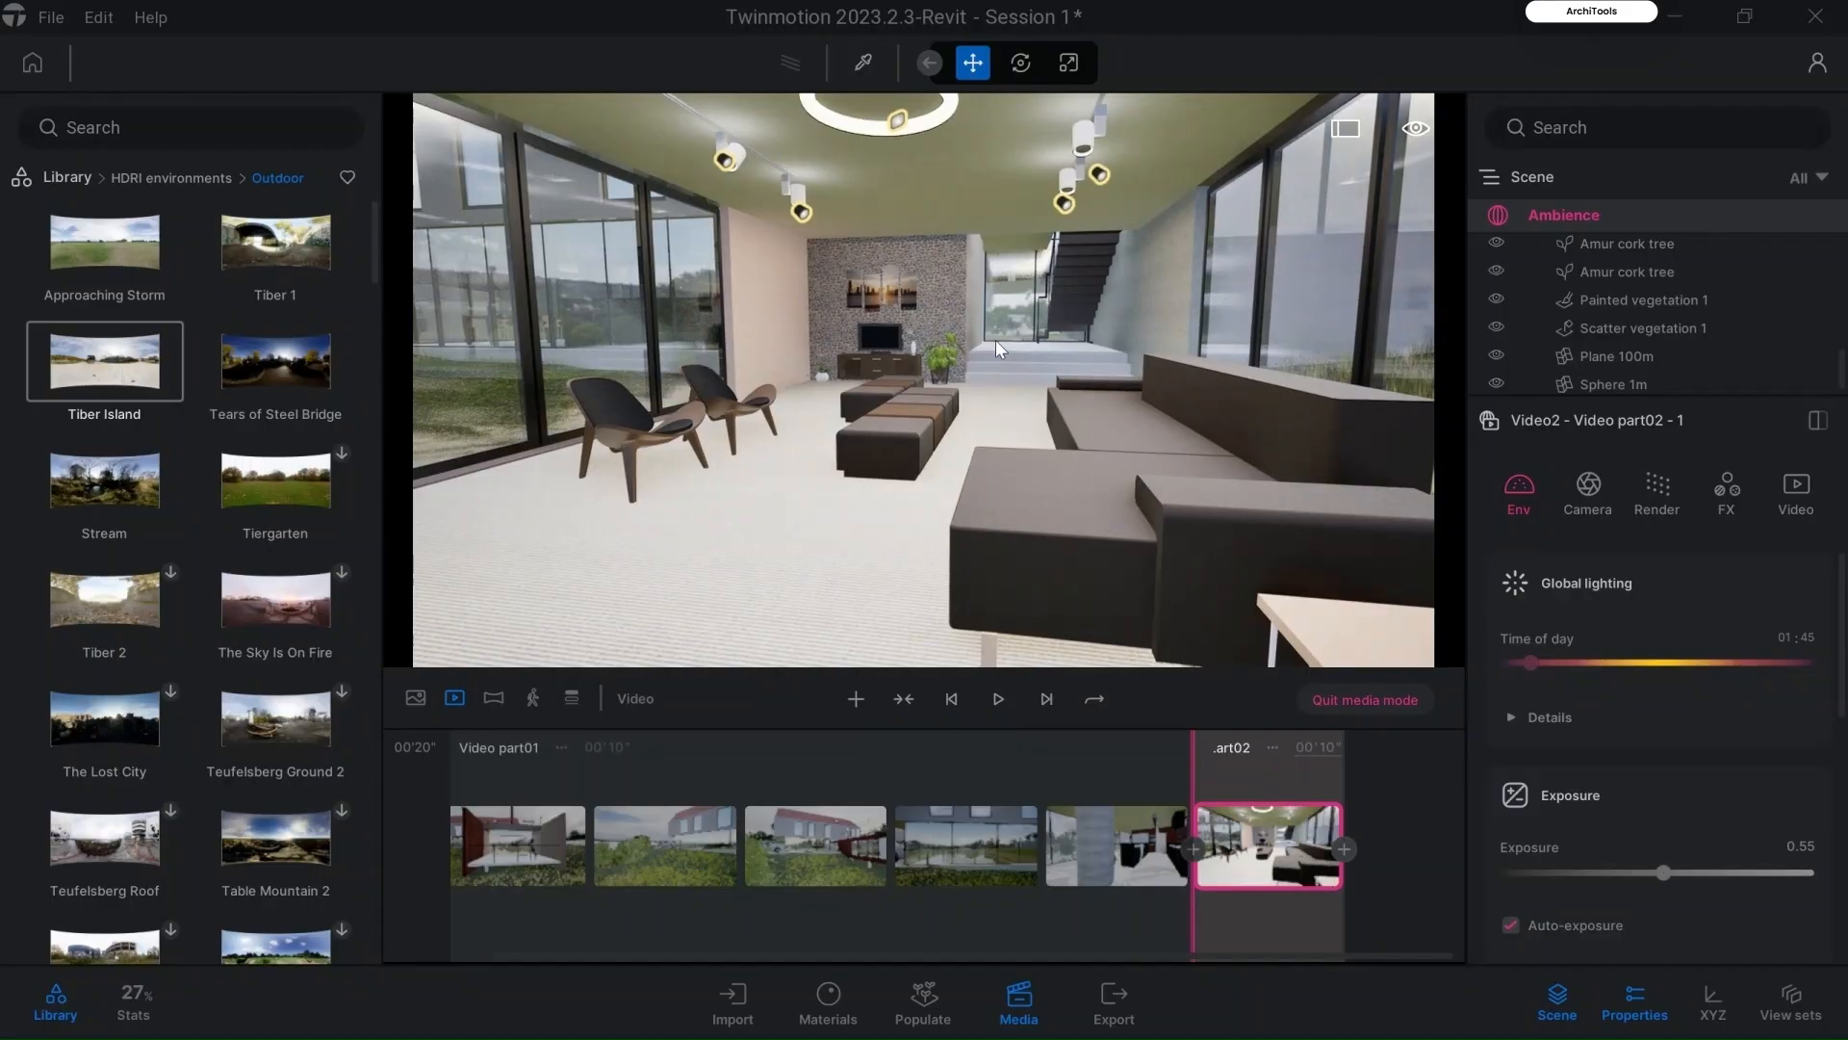
Step: Add a second keyframe to Video part02 closer to the ottomans, facing the stone TV wall and the staircase
{"action": "scroll", "coordinate": [995, 339], "scroll_direction": "up", "scroll_amount": 3}
{"action": "scroll", "coordinate": [1009, 350], "scroll_direction": "up", "scroll_amount": 2}
{"action": "right_click_drag", "start_coordinate": [1009, 350], "coordinate": [912, 337]}
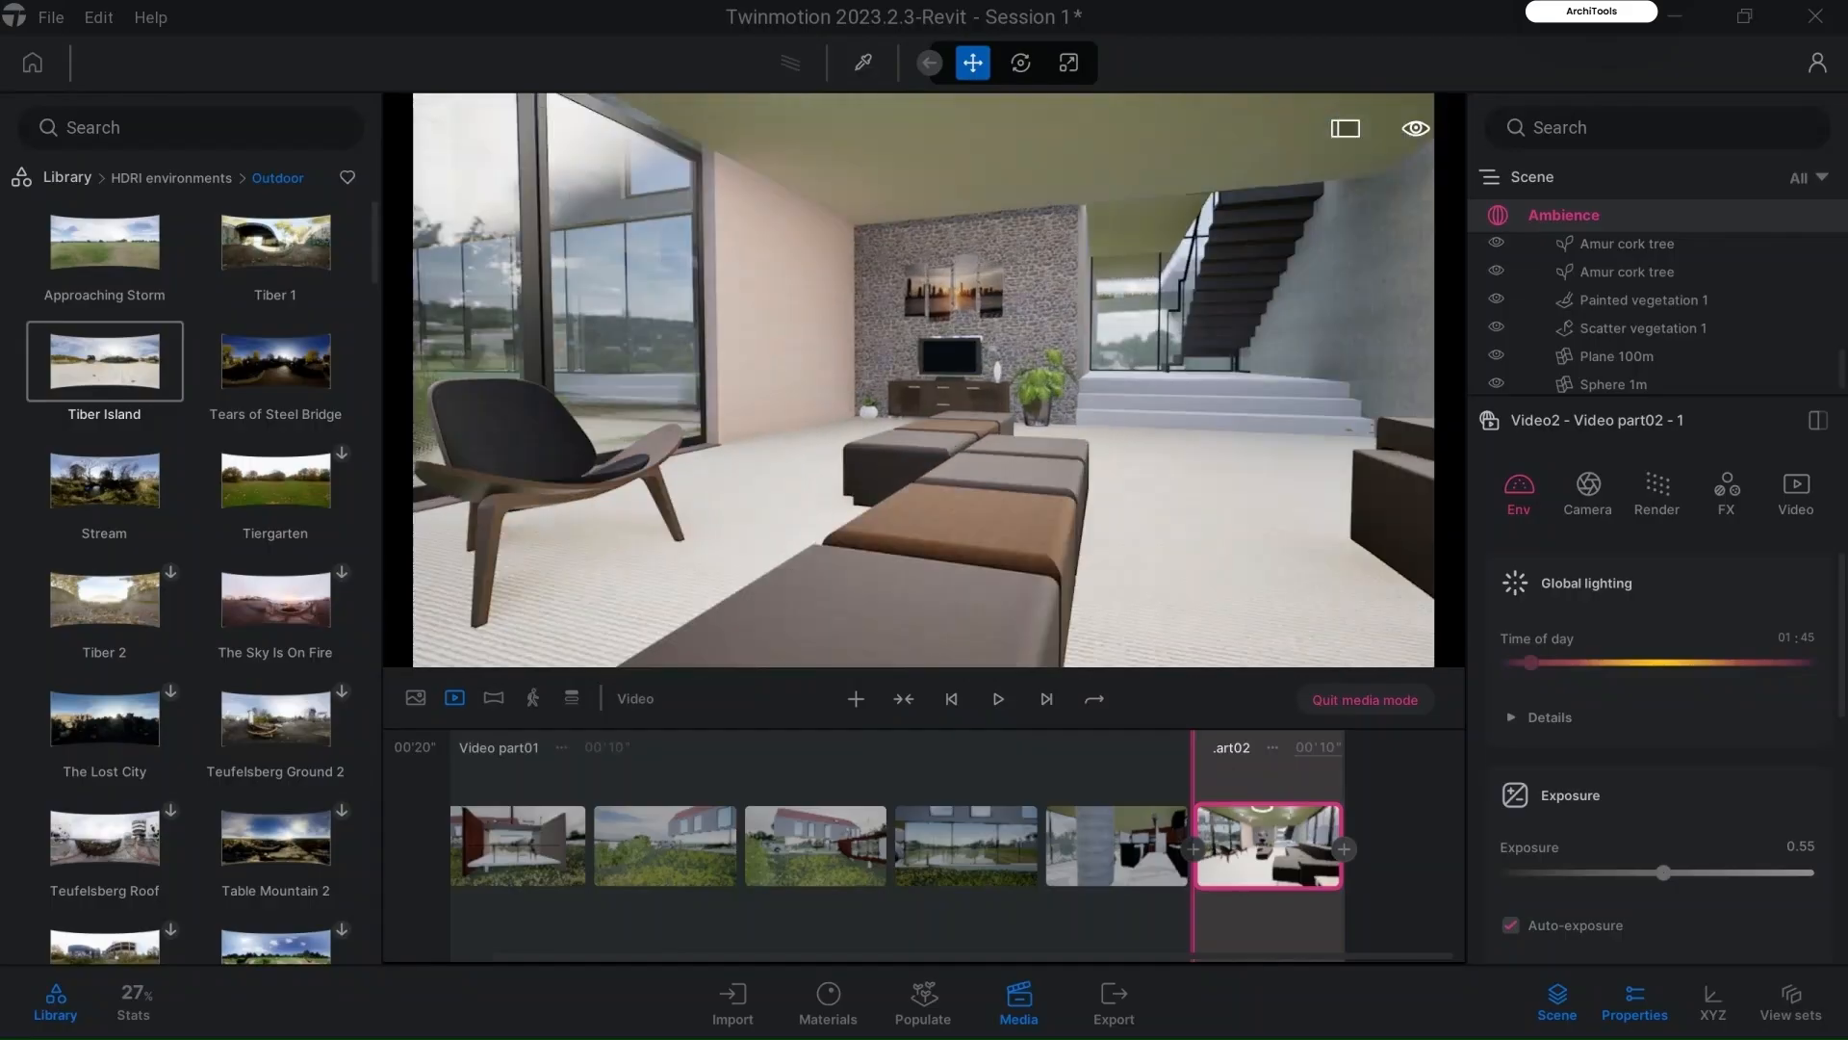
{"action": "left_click", "coordinate": [1345, 850]}
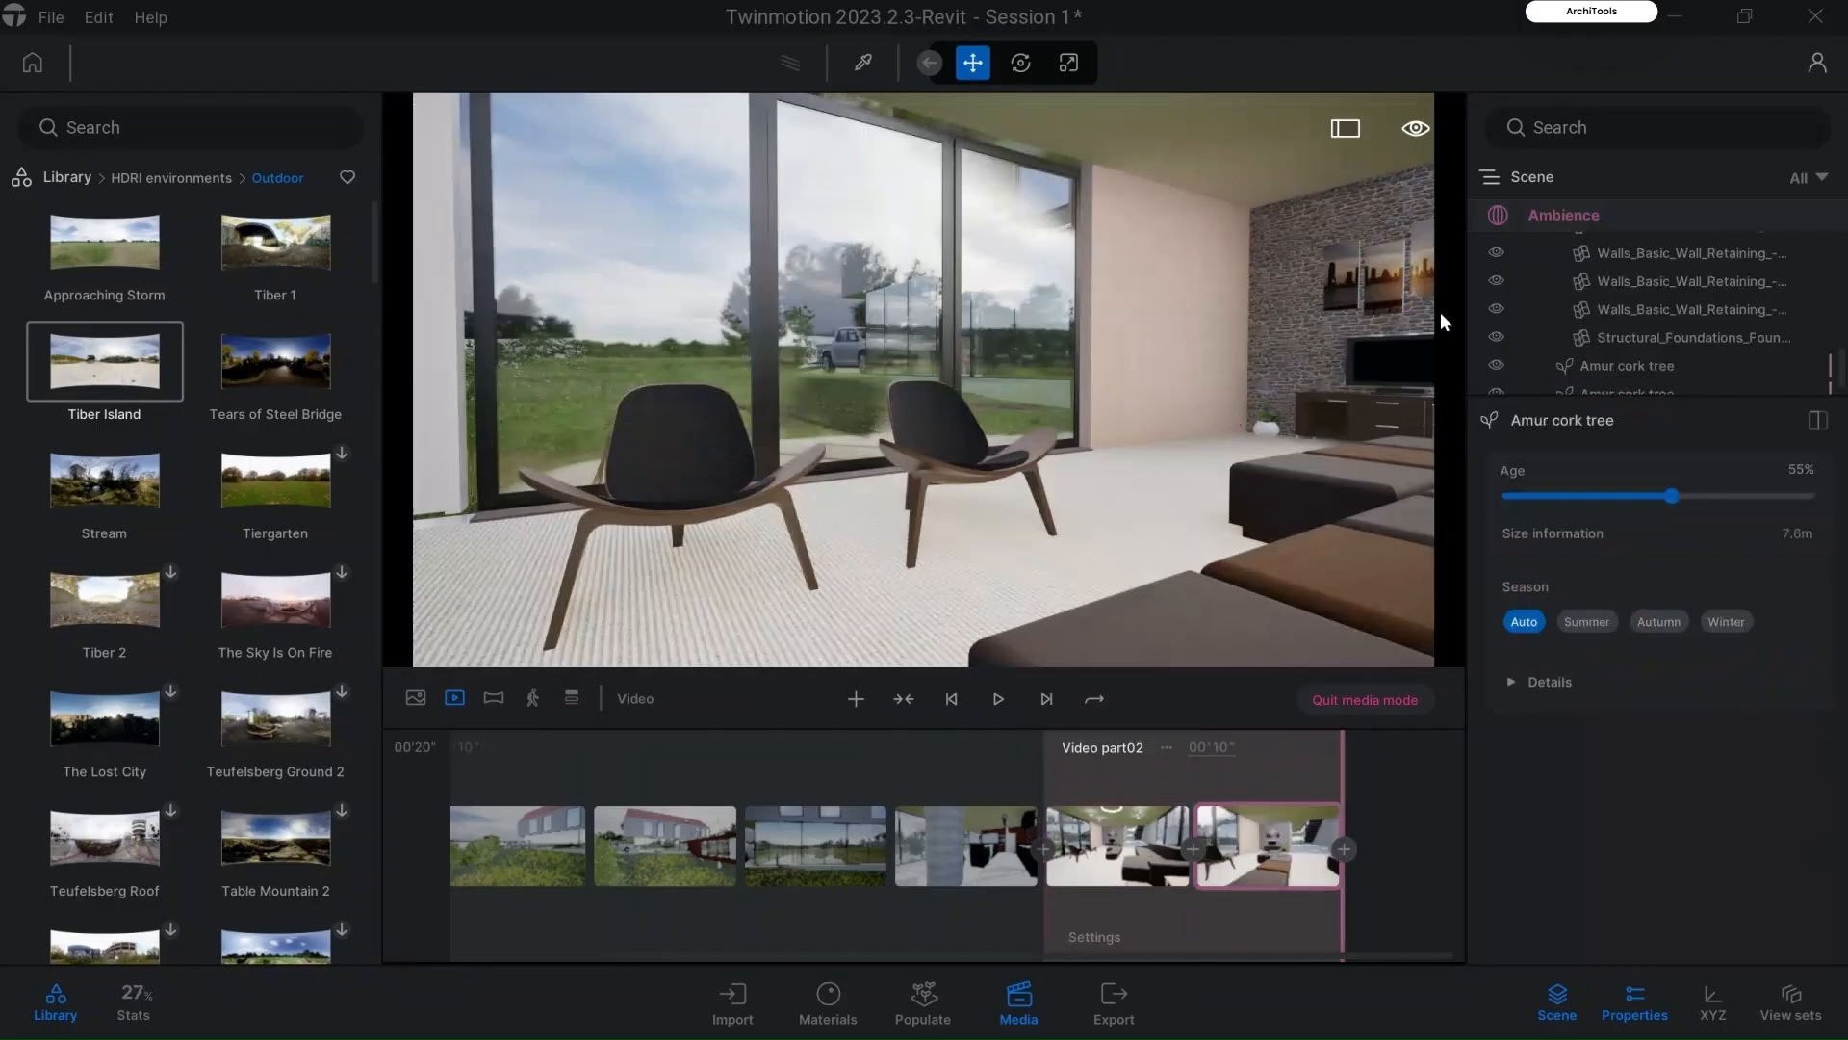
Step: Add a third keyframe to Video part02 facing the black lounge chairs in front of the living room glazing
{"action": "right_click_drag", "start_coordinate": [1425, 315], "coordinate": [1255, 352]}
{"action": "scroll", "coordinate": [1051, 300], "scroll_direction": "up", "scroll_amount": 3}
{"action": "scroll", "coordinate": [1074, 304], "scroll_direction": "up", "scroll_amount": 1}
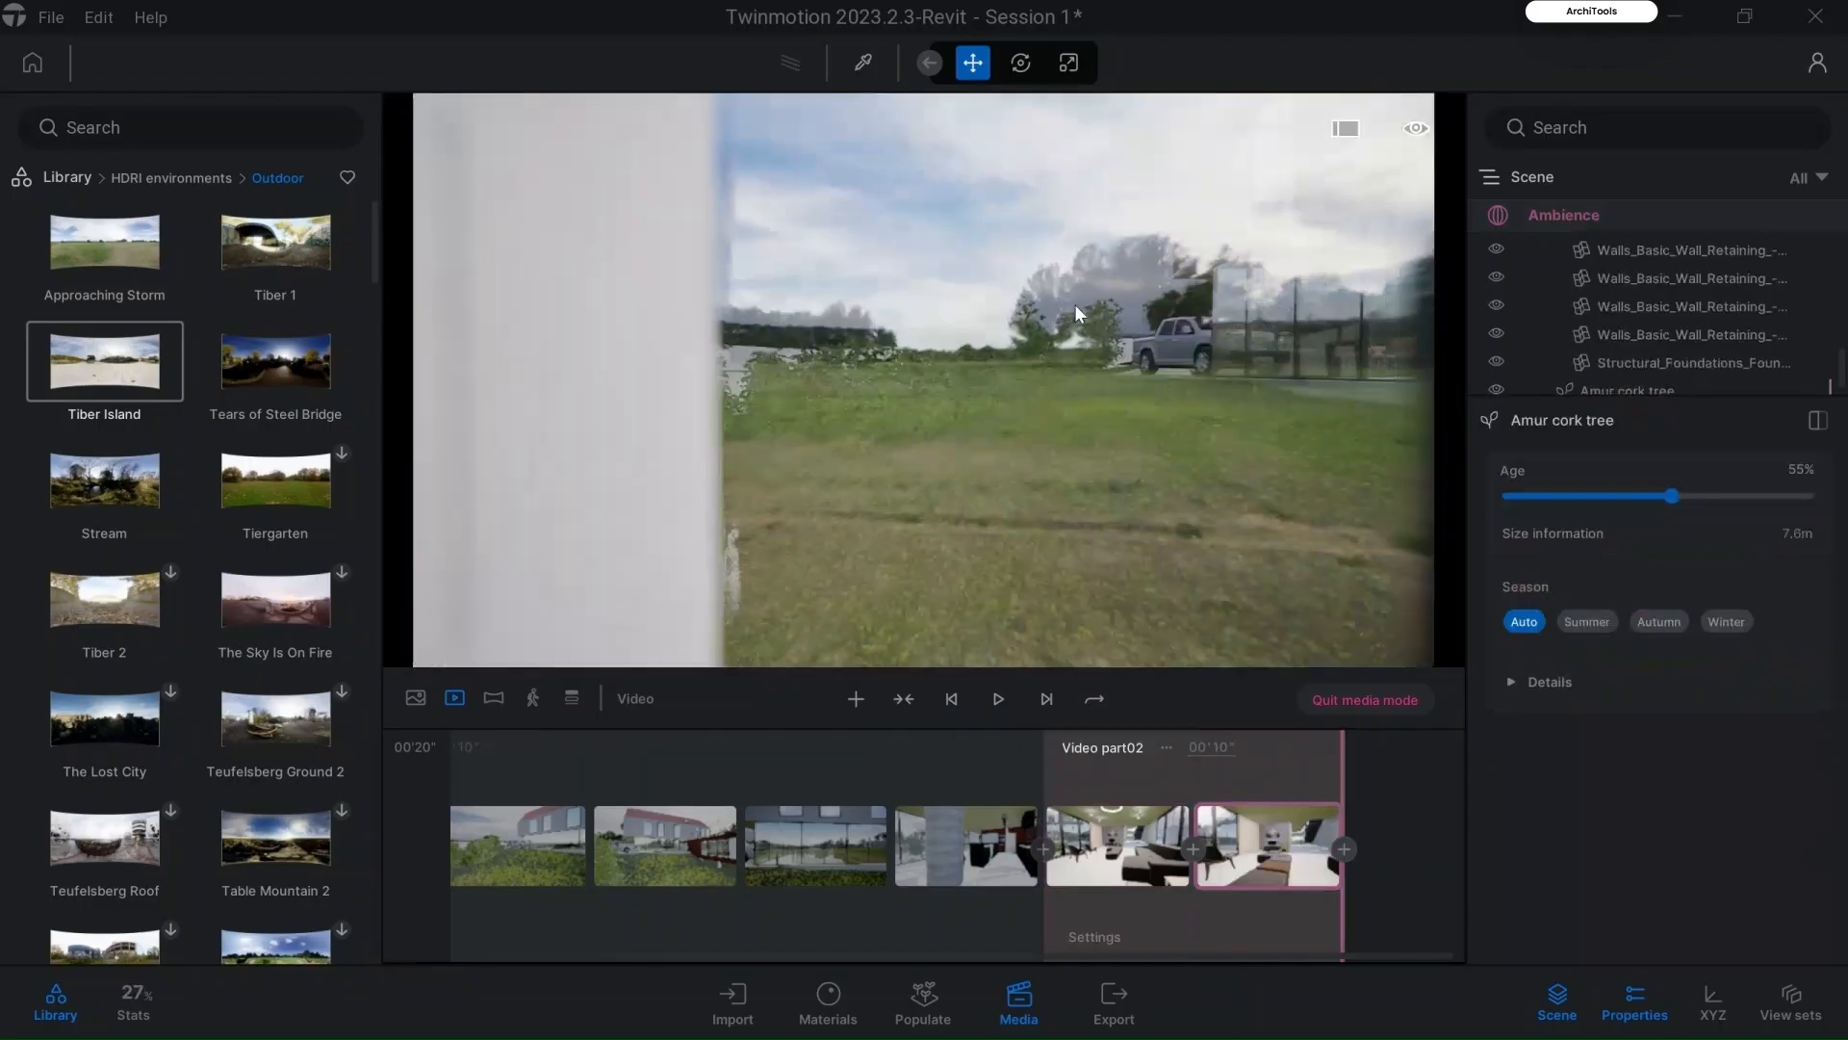
{"action": "scroll", "coordinate": [1074, 304], "scroll_direction": "down", "scroll_amount": 2}
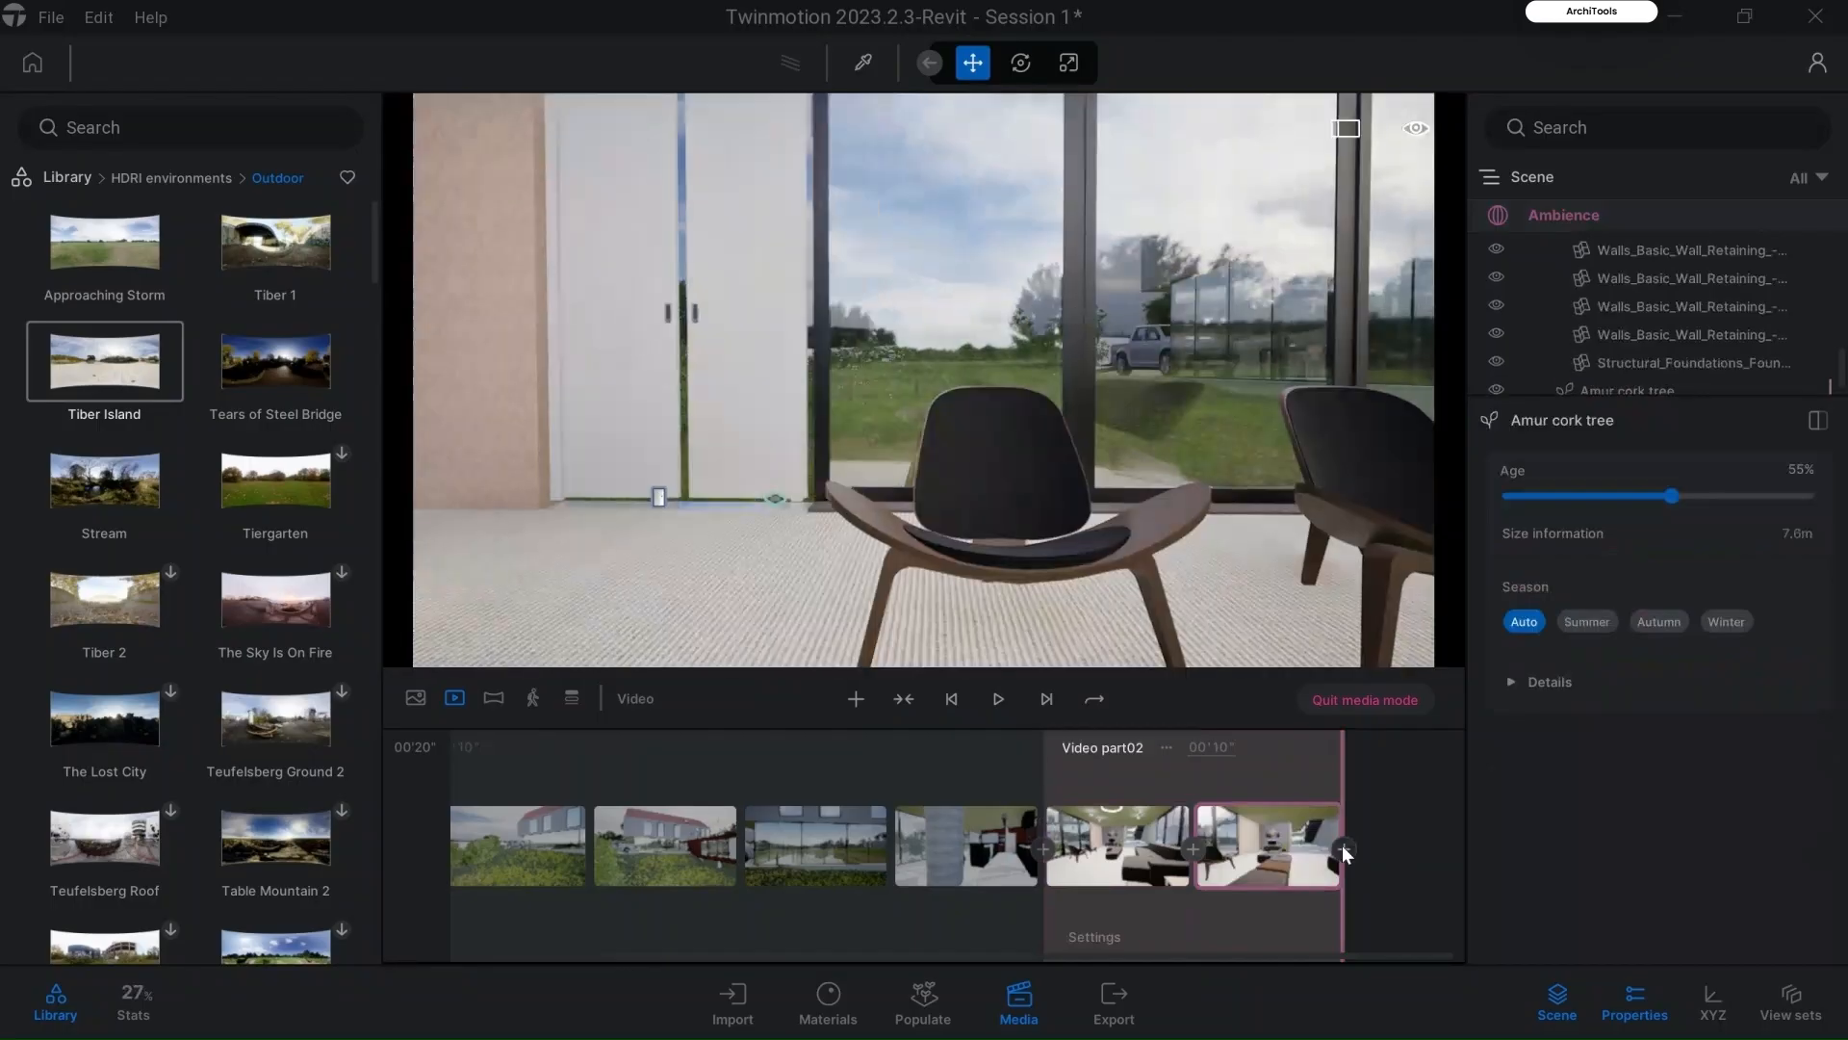
{"action": "left_click", "coordinate": [1344, 850]}
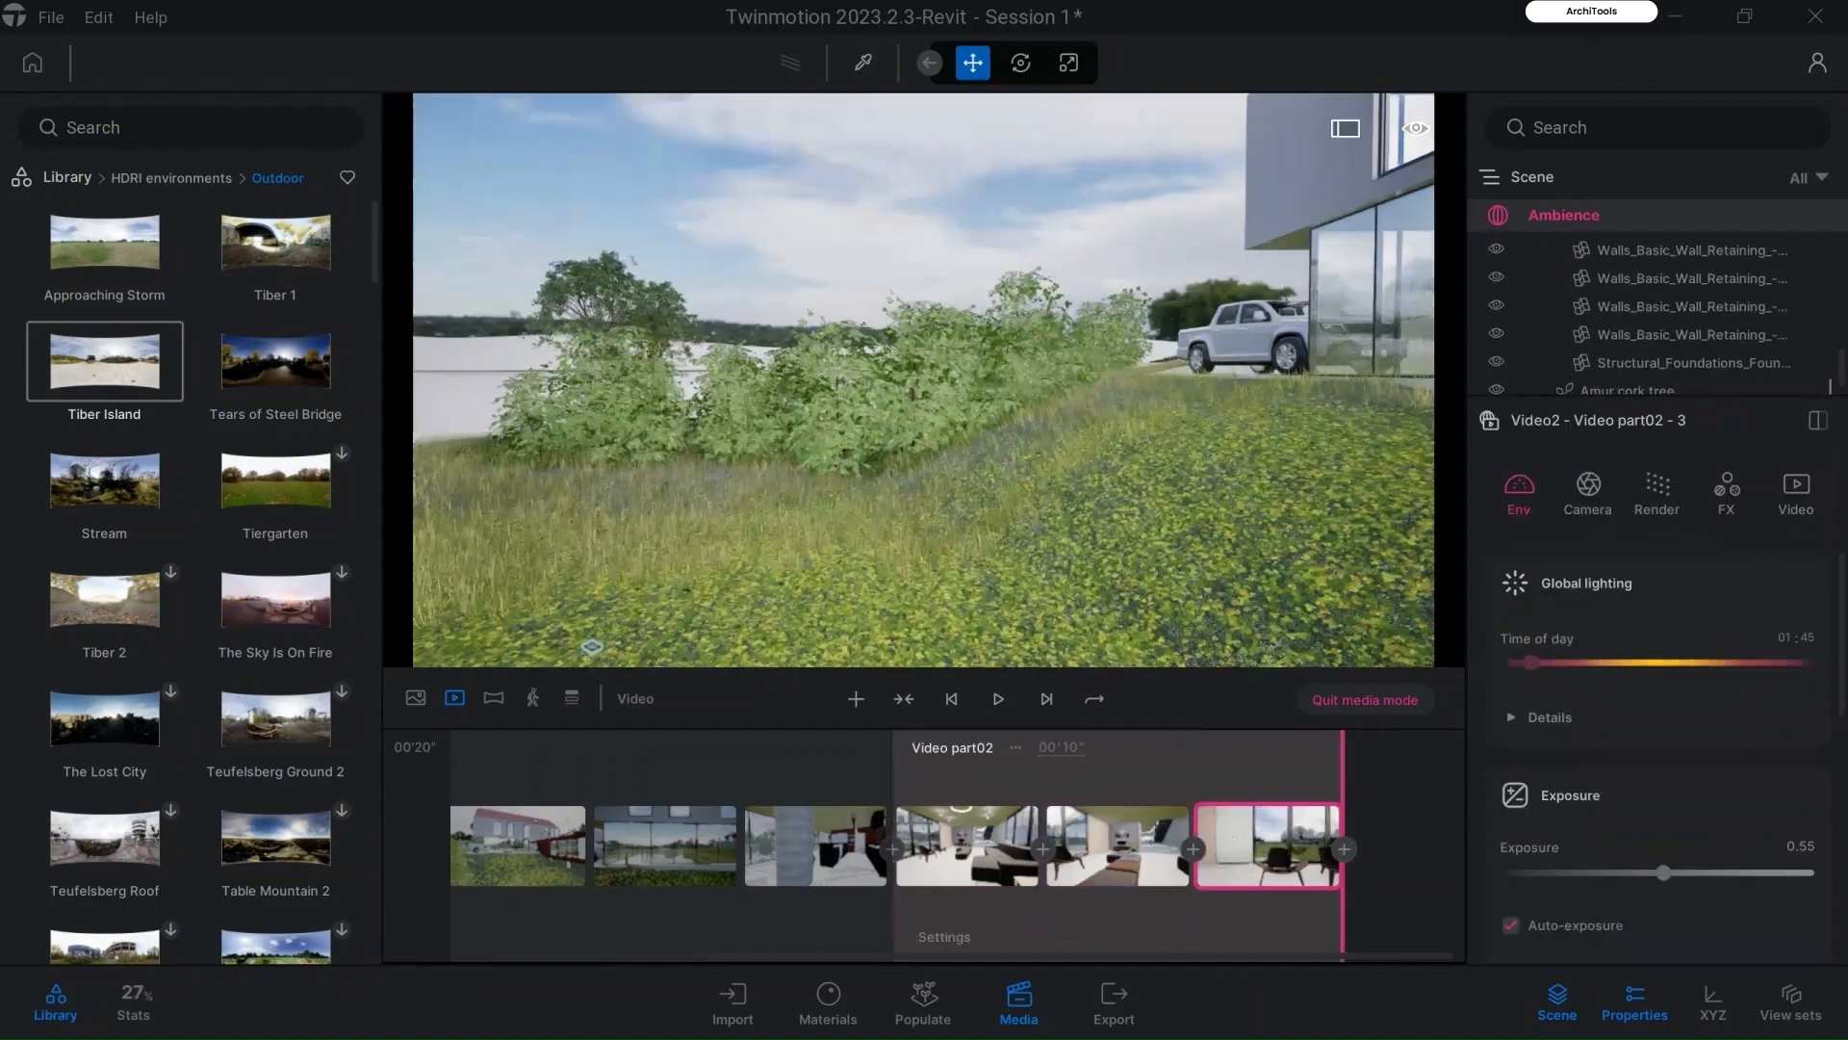
Step: Add a fourth keyframe to Video part02 outside on the lawn, with the bushes, the pickup and the glass facade in view
{"action": "scroll", "coordinate": [968, 362], "scroll_direction": "down", "scroll_amount": 1}
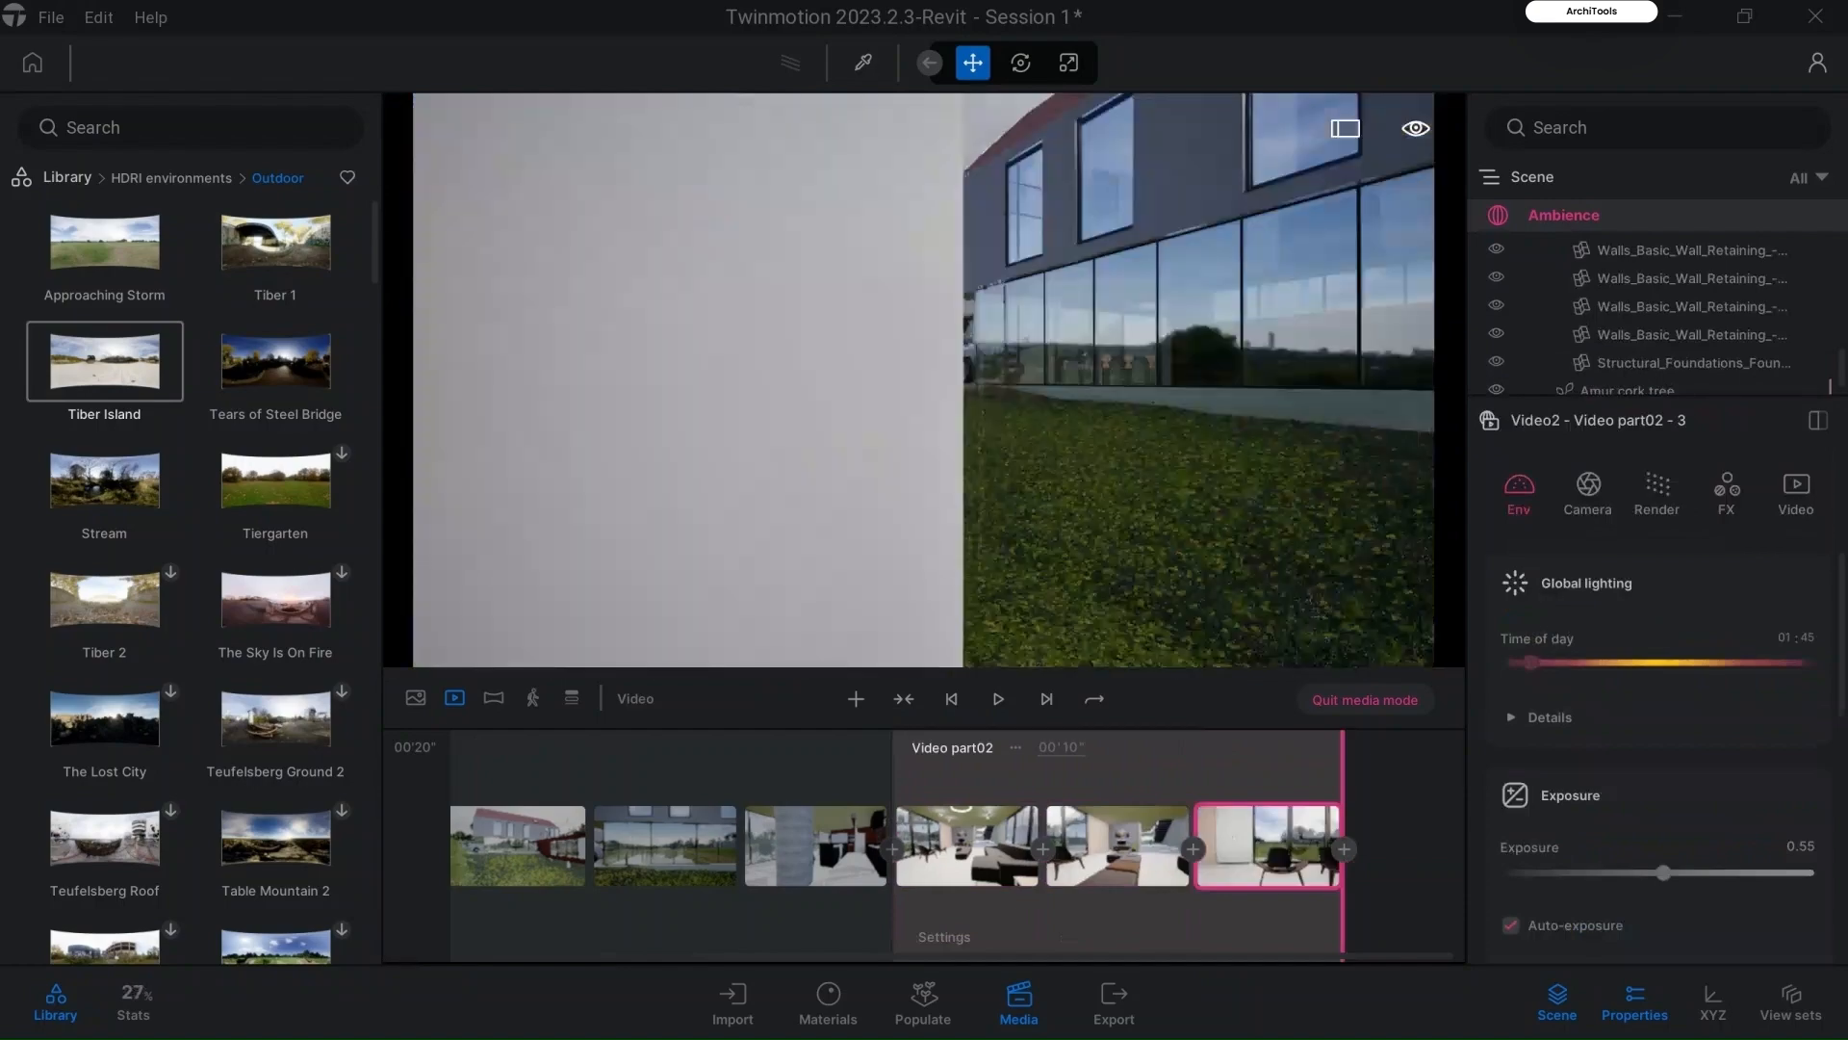
{"action": "scroll", "coordinate": [968, 362], "scroll_direction": "up", "scroll_amount": 1}
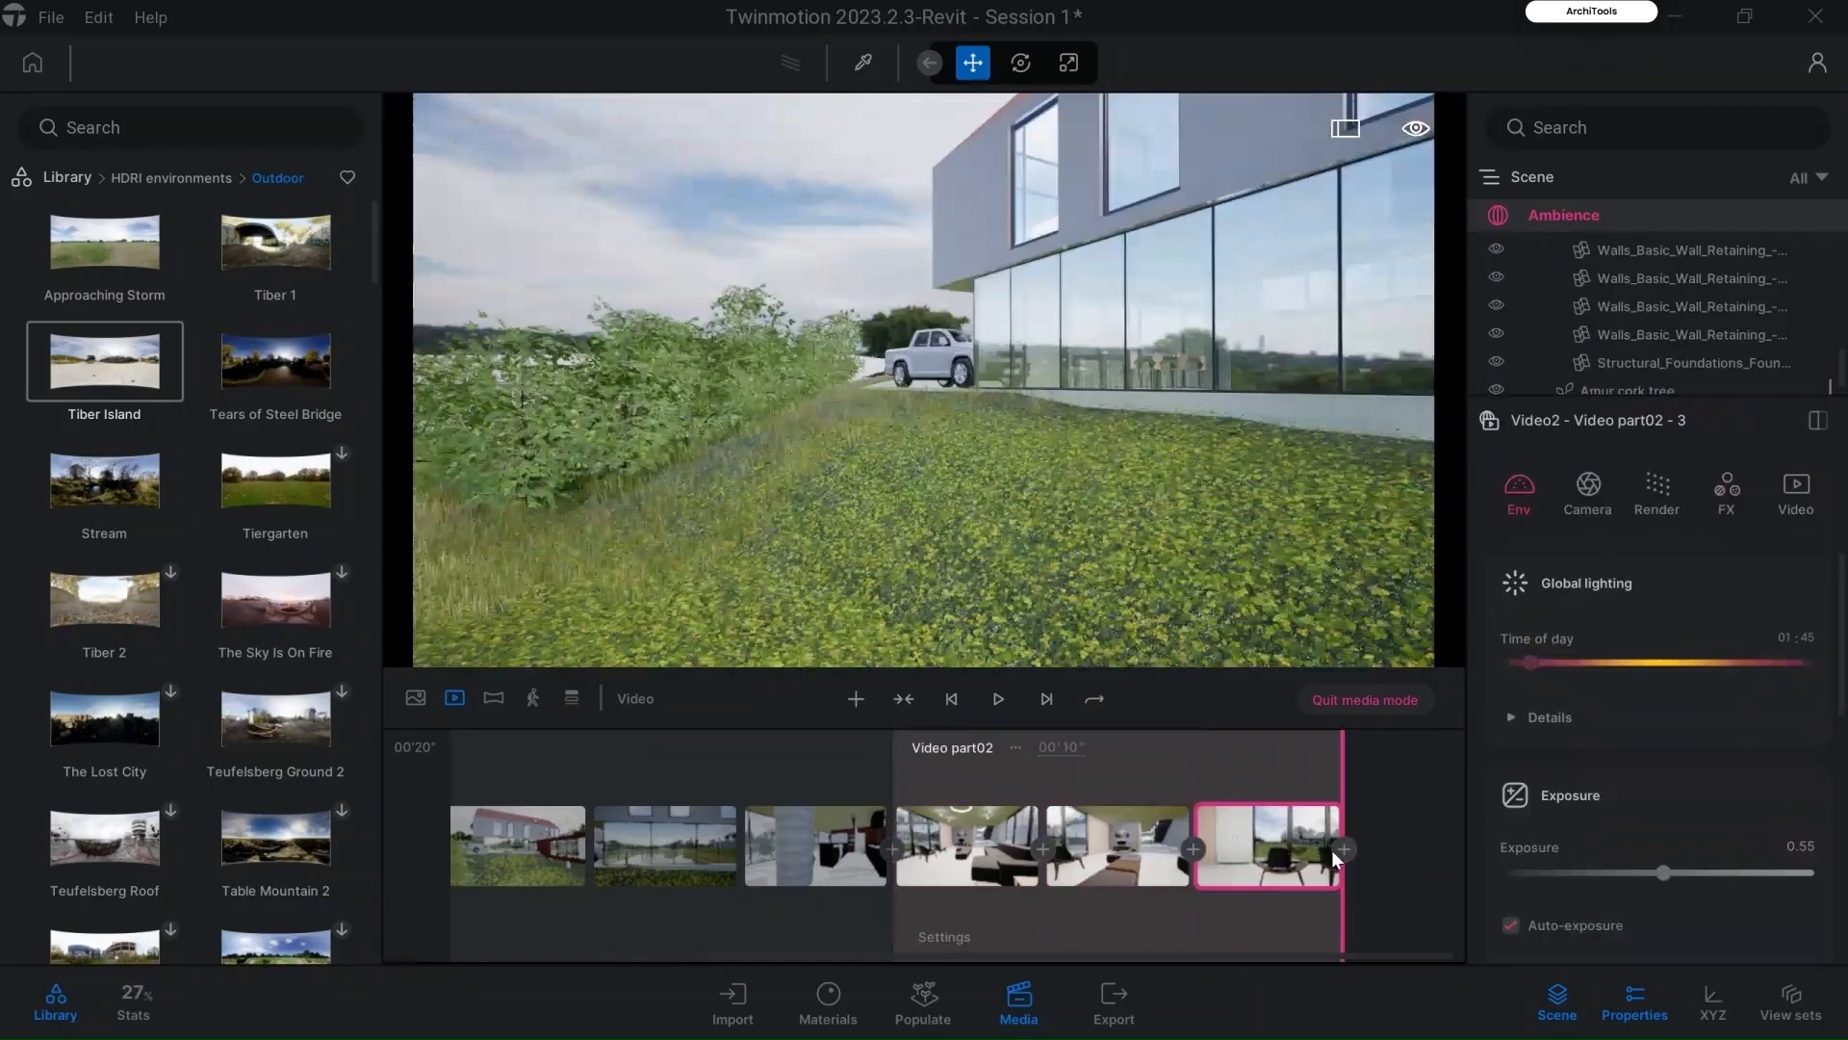
{"action": "left_click", "coordinate": [1344, 850]}
Step: Add a fifth keyframe to Video part02 further back in the yard, framing the house facade beside the red-clad wing
{"action": "scroll", "coordinate": [823, 392], "scroll_direction": "down", "scroll_amount": 1}
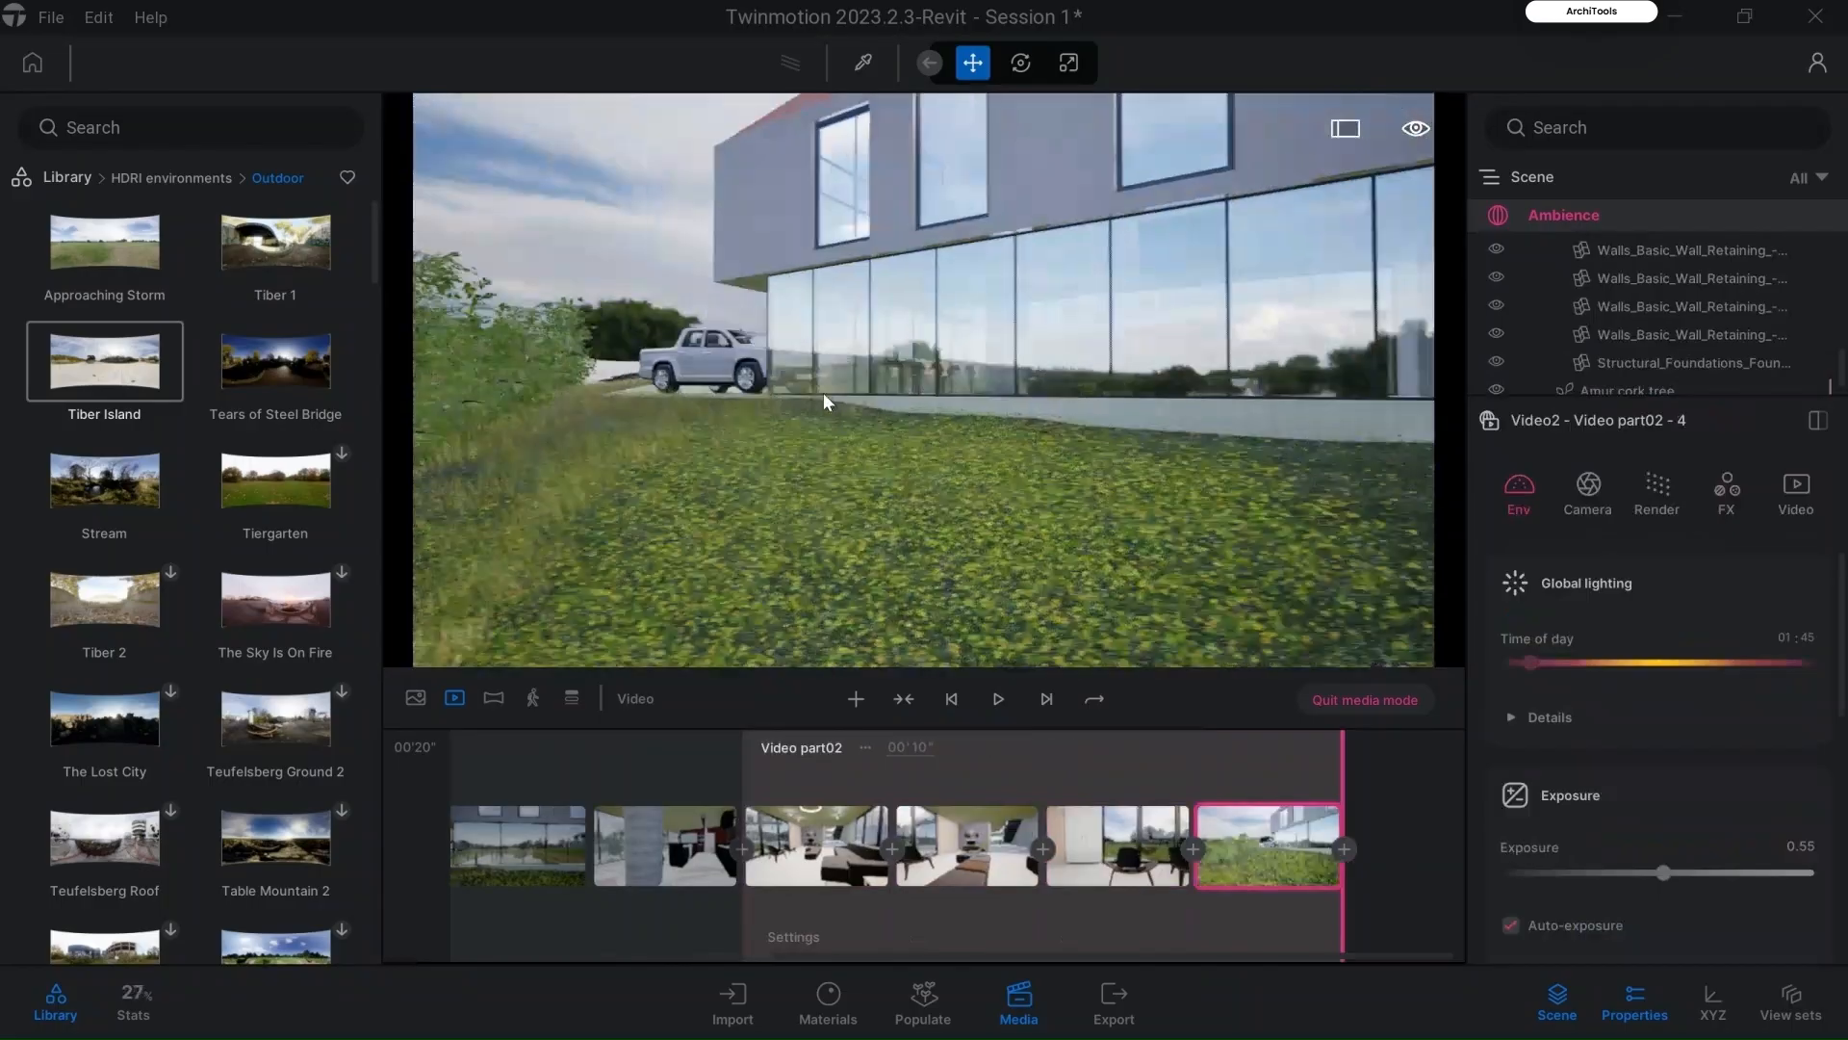
{"action": "scroll", "coordinate": [1022, 454], "scroll_direction": "down", "scroll_amount": 3}
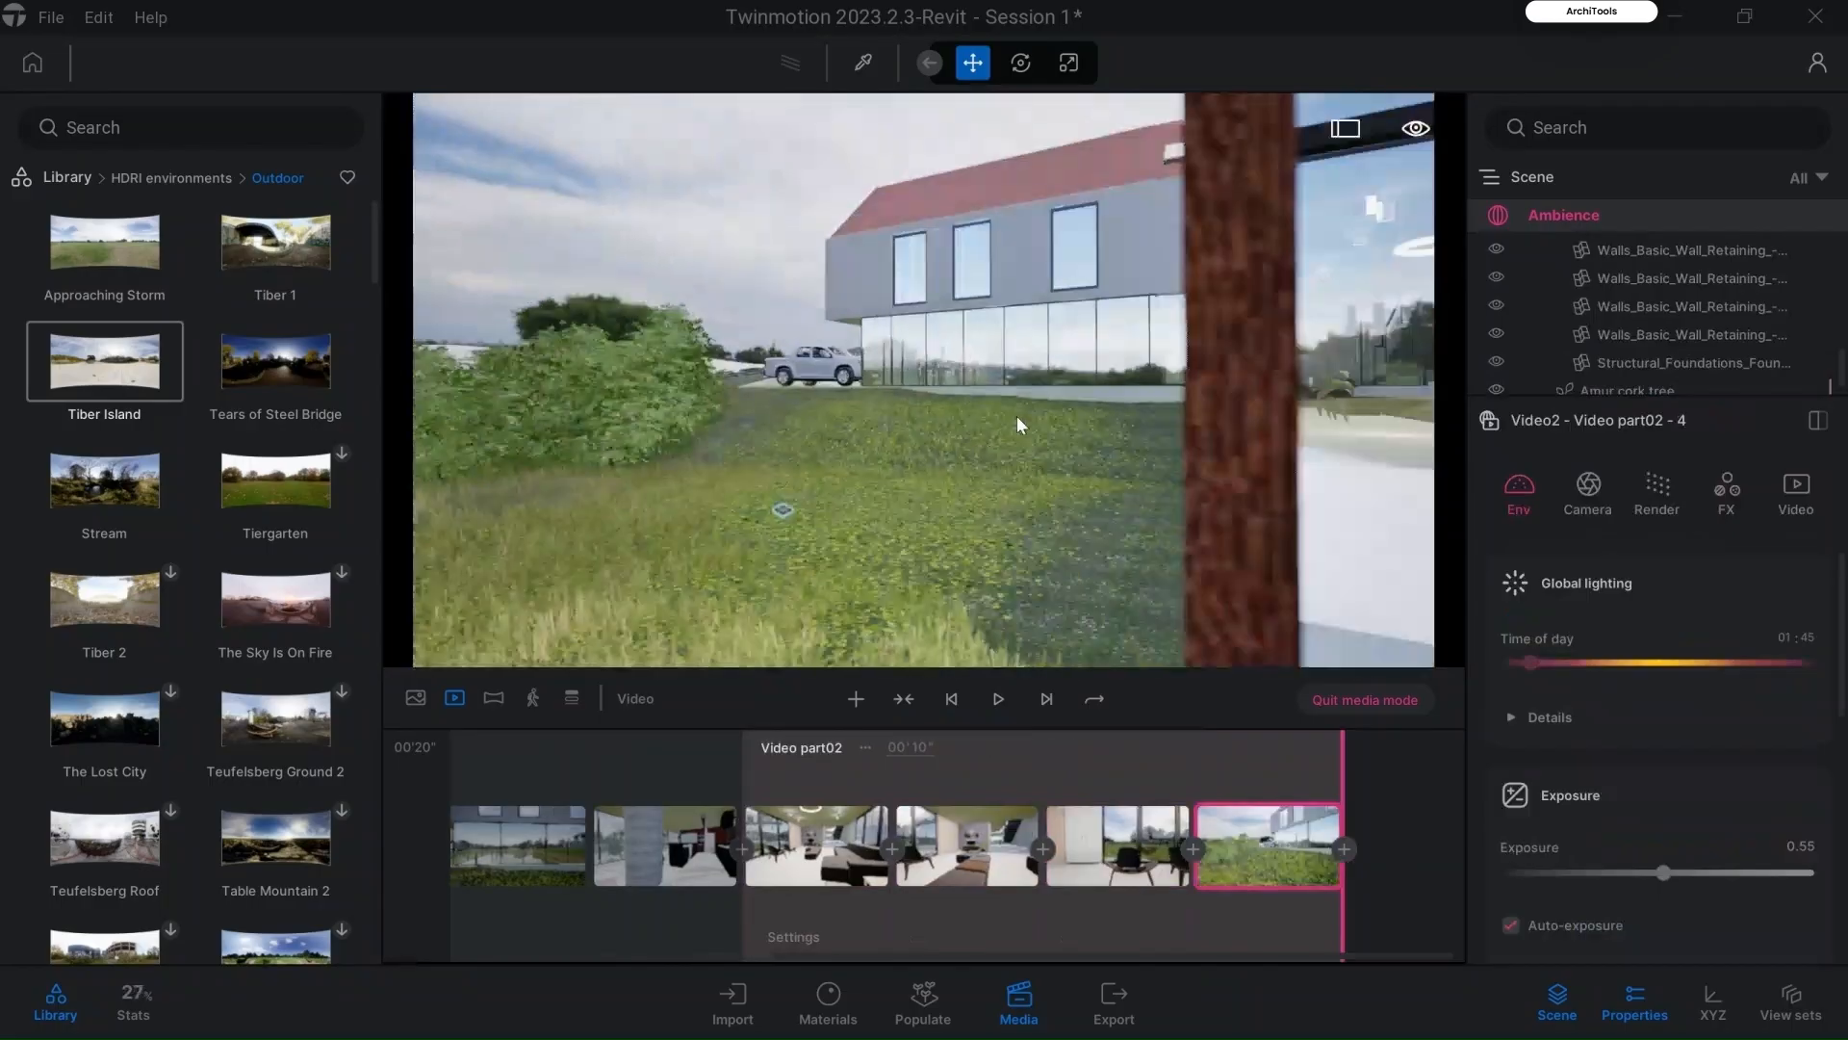
{"action": "scroll", "coordinate": [995, 361], "scroll_direction": "down", "scroll_amount": 4}
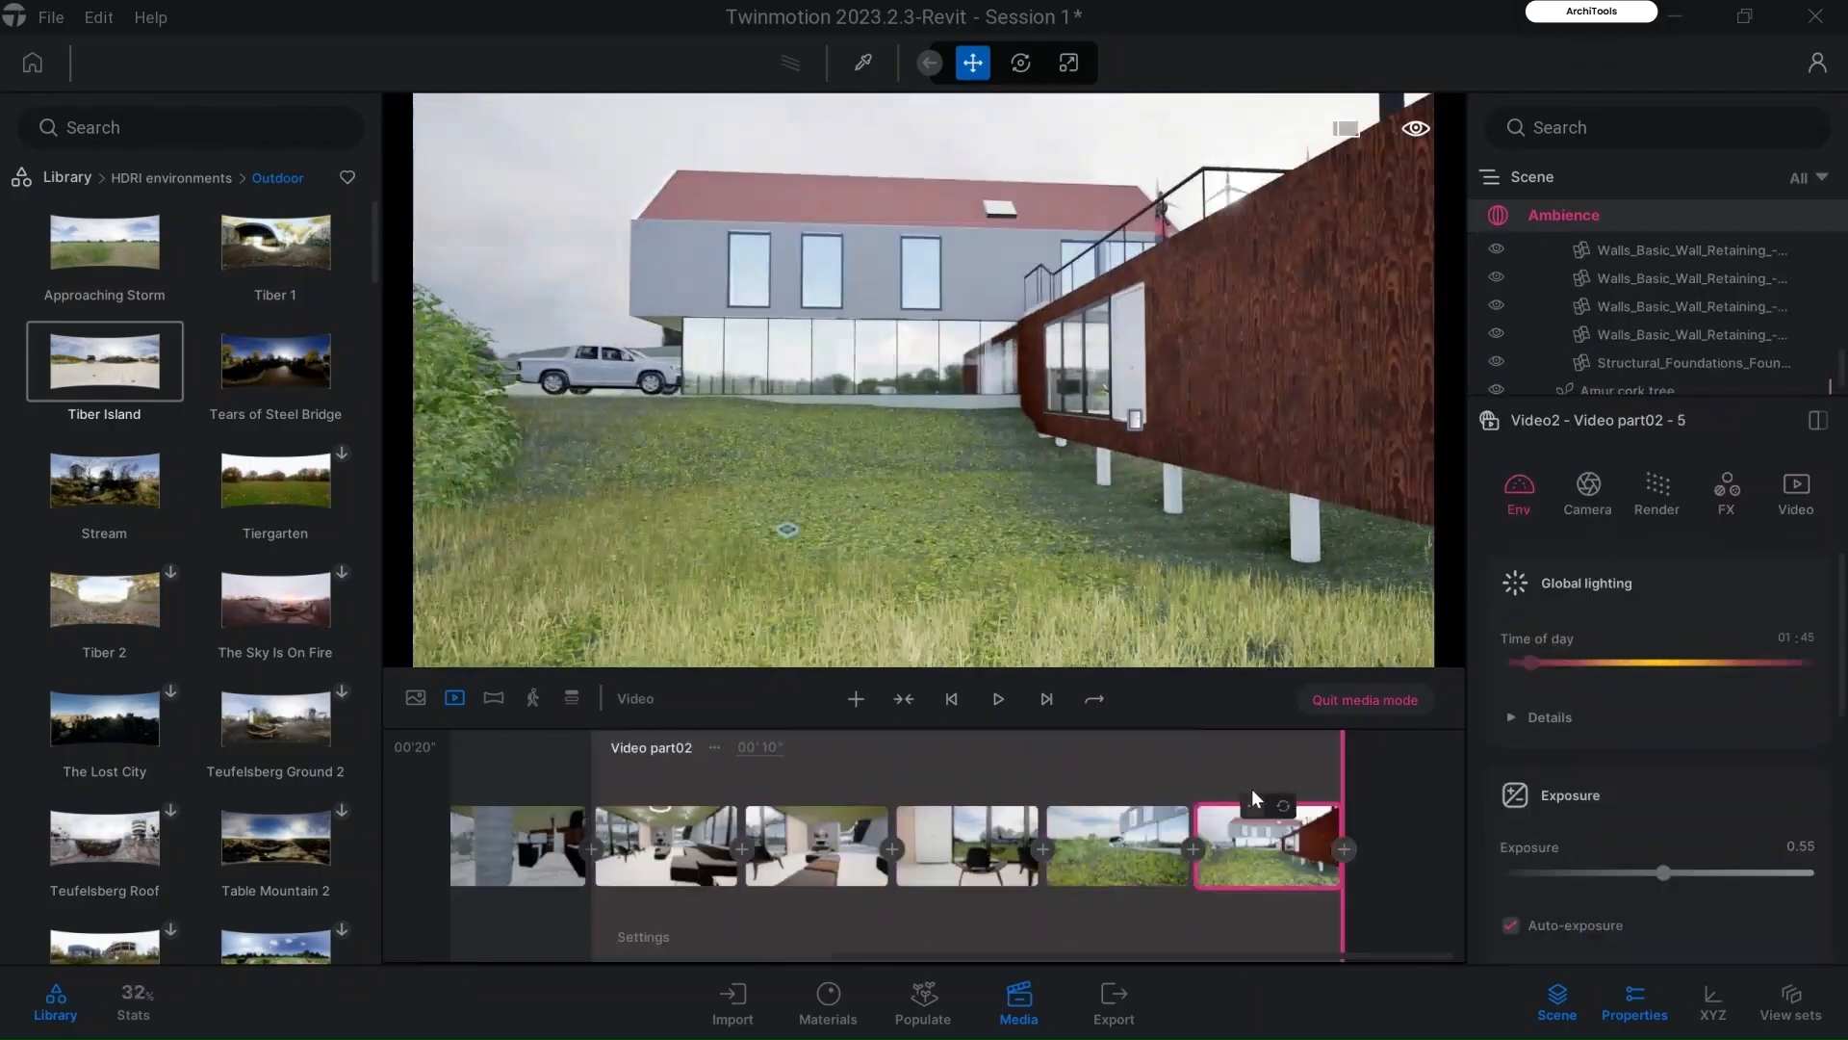
Step: Play the whole video from the first keyframe of Video part01 through the end of Video part02
{"action": "left_click", "coordinate": [497, 853]}
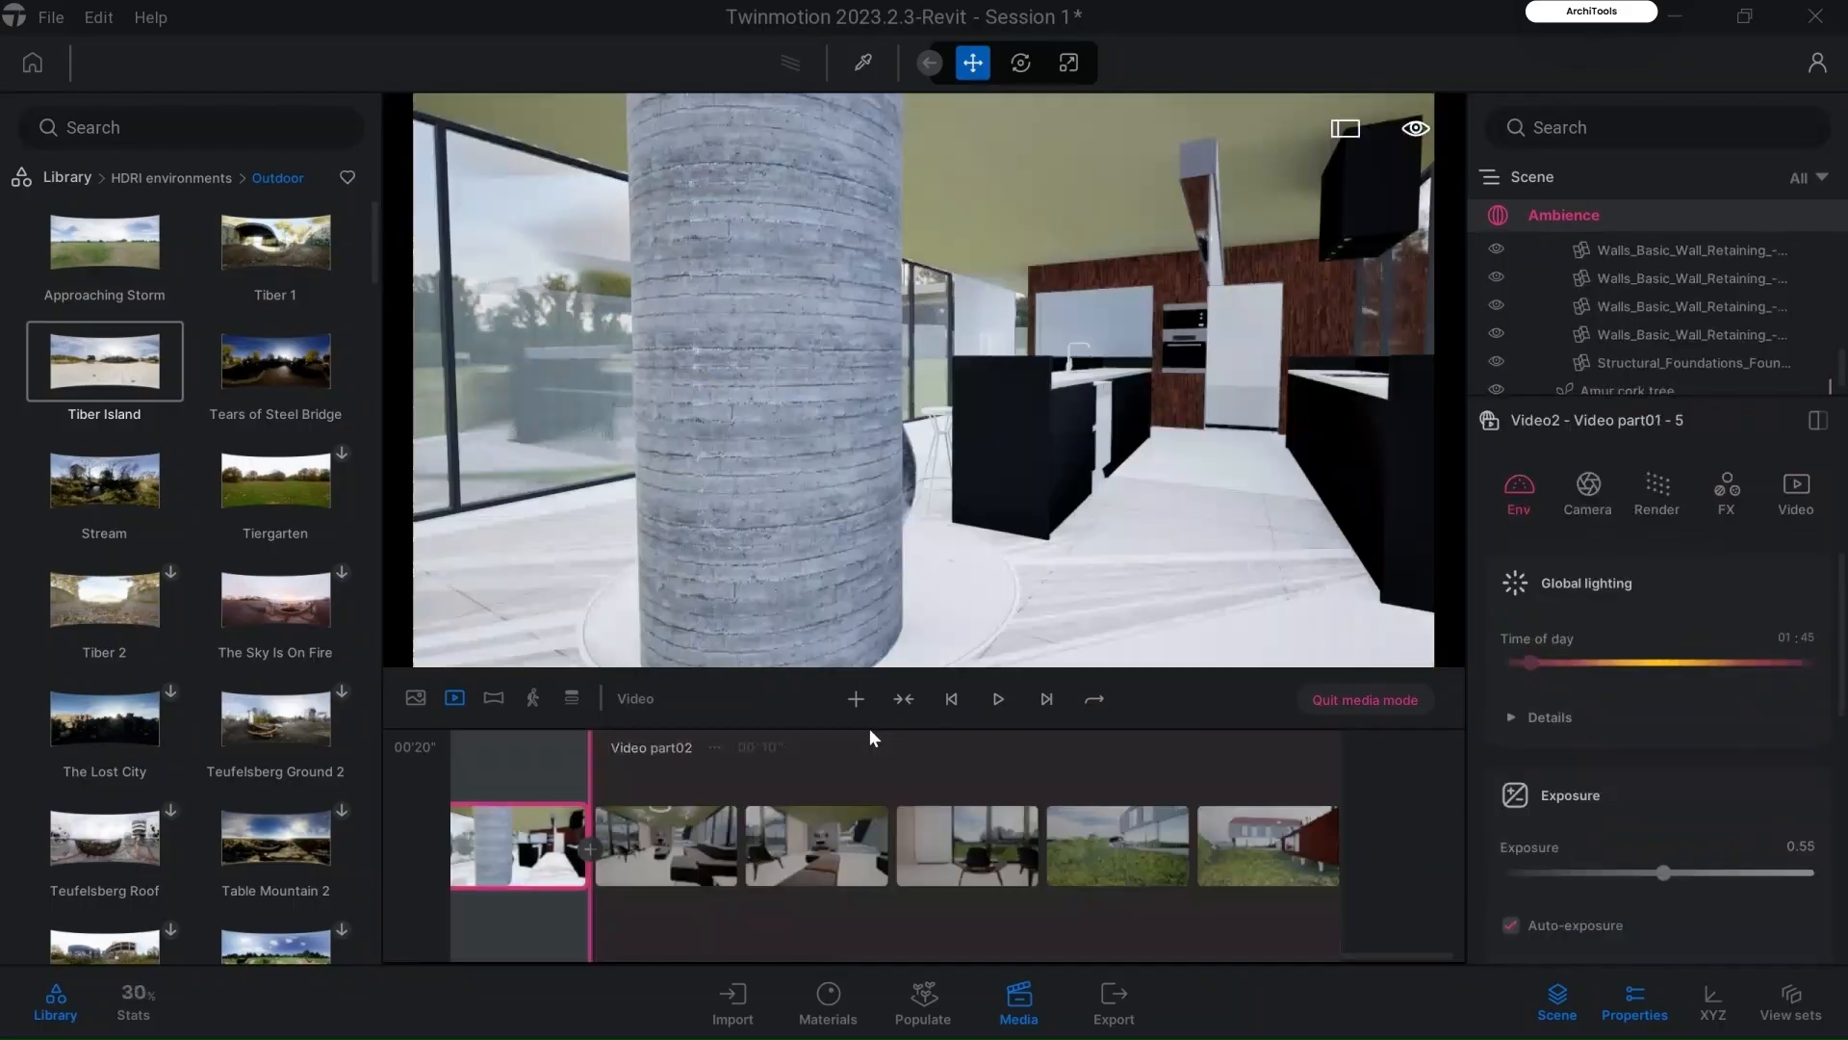
{"action": "left_click_drag", "start_coordinate": [924, 951], "coordinate": [498, 927]}
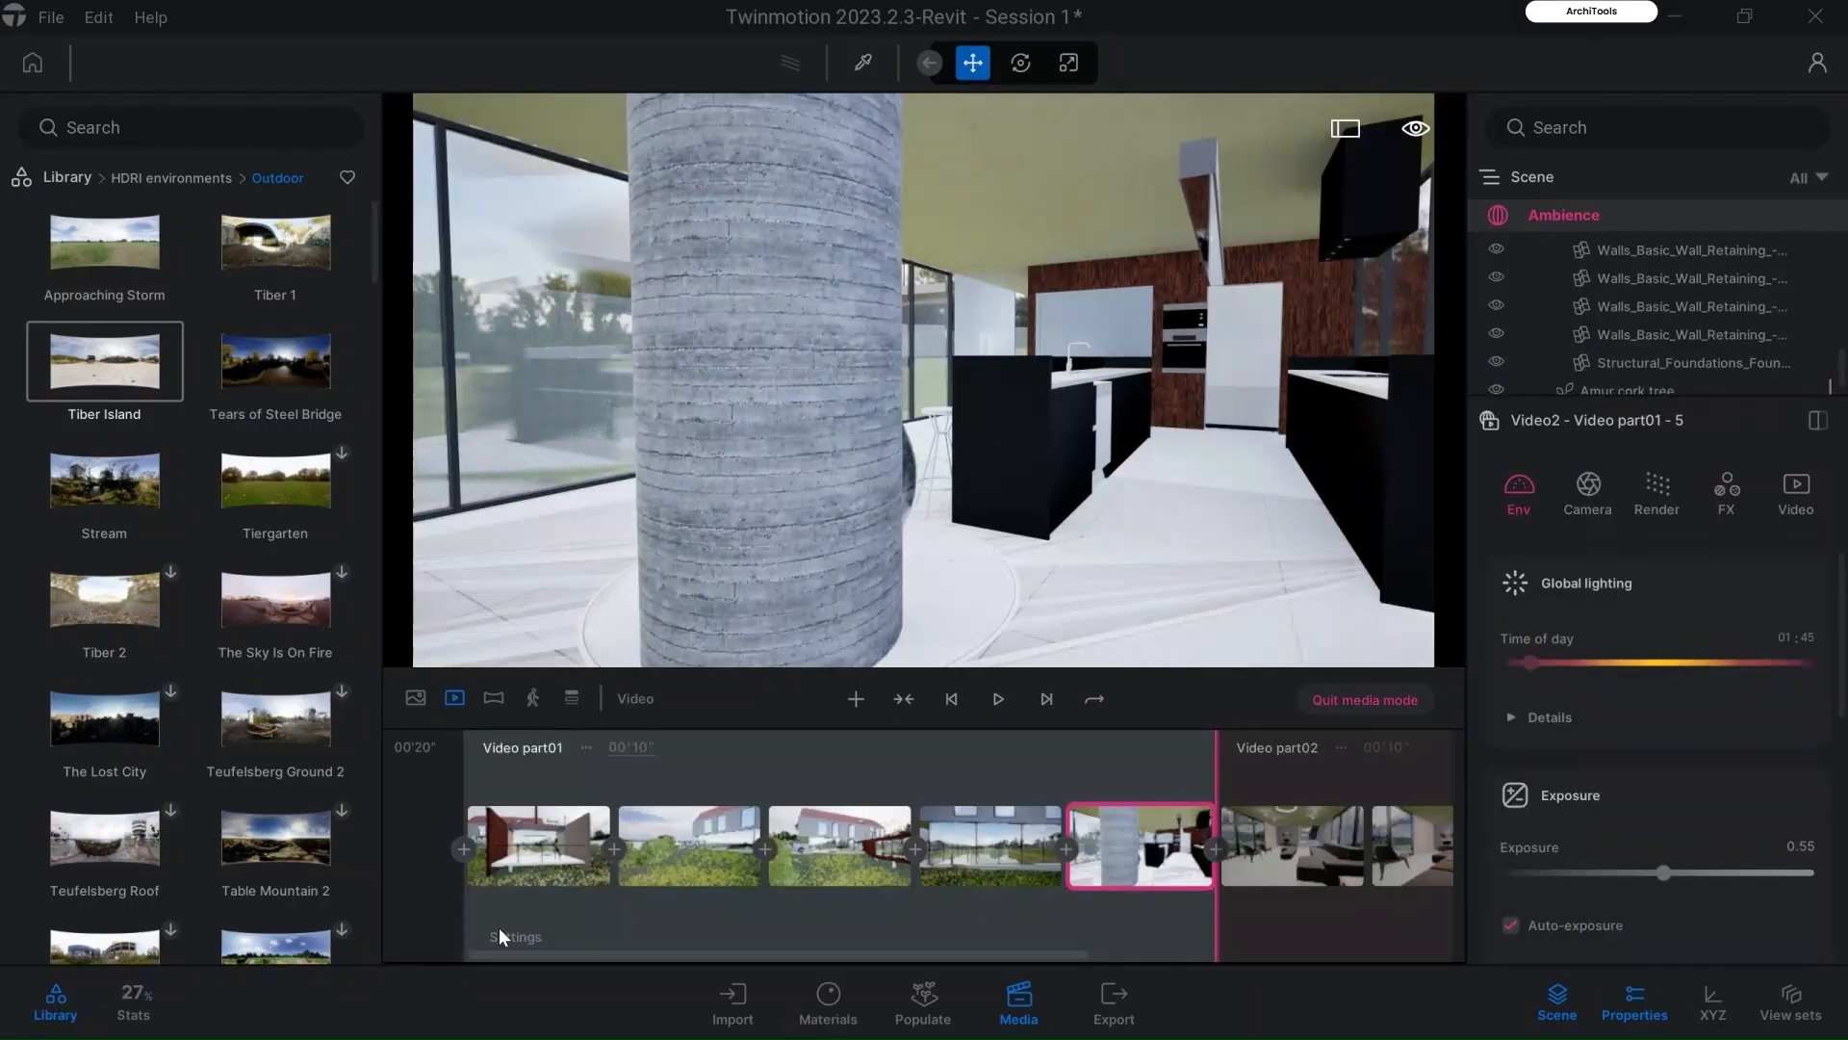
{"action": "left_click", "coordinate": [489, 863]}
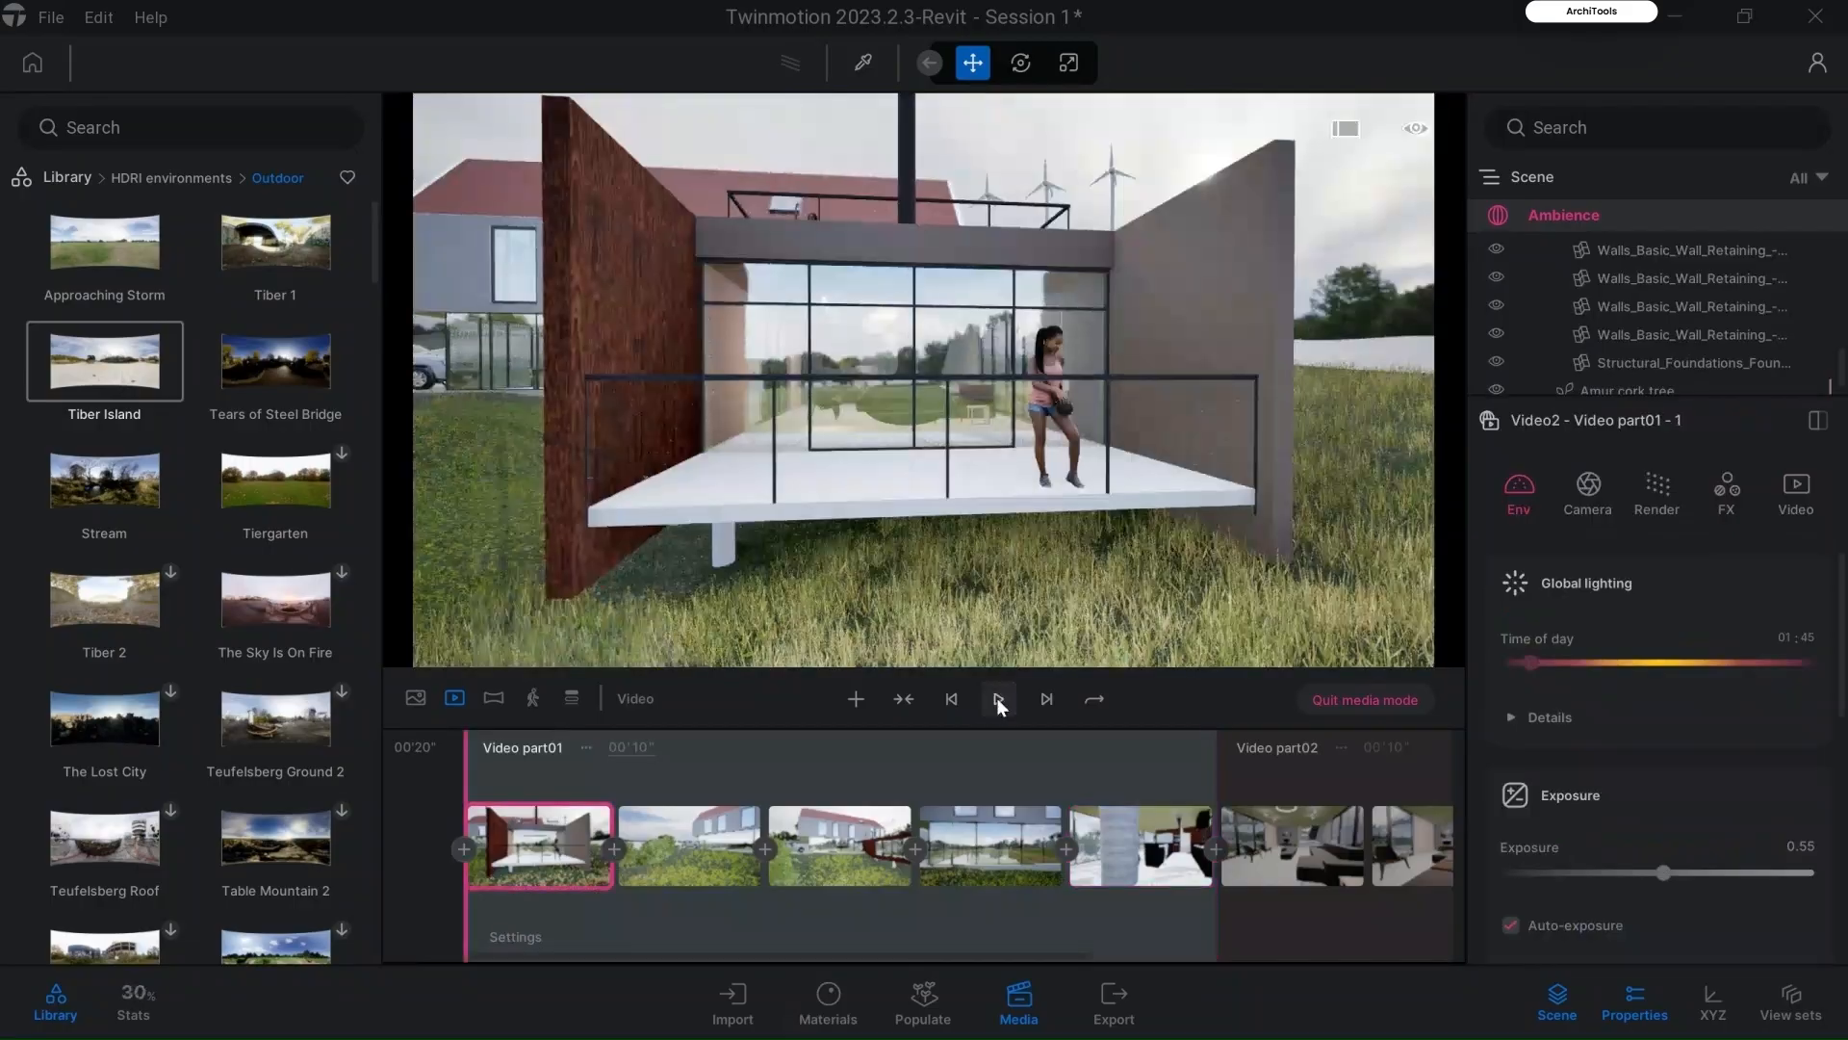
{"action": "left_click", "coordinate": [997, 697]}
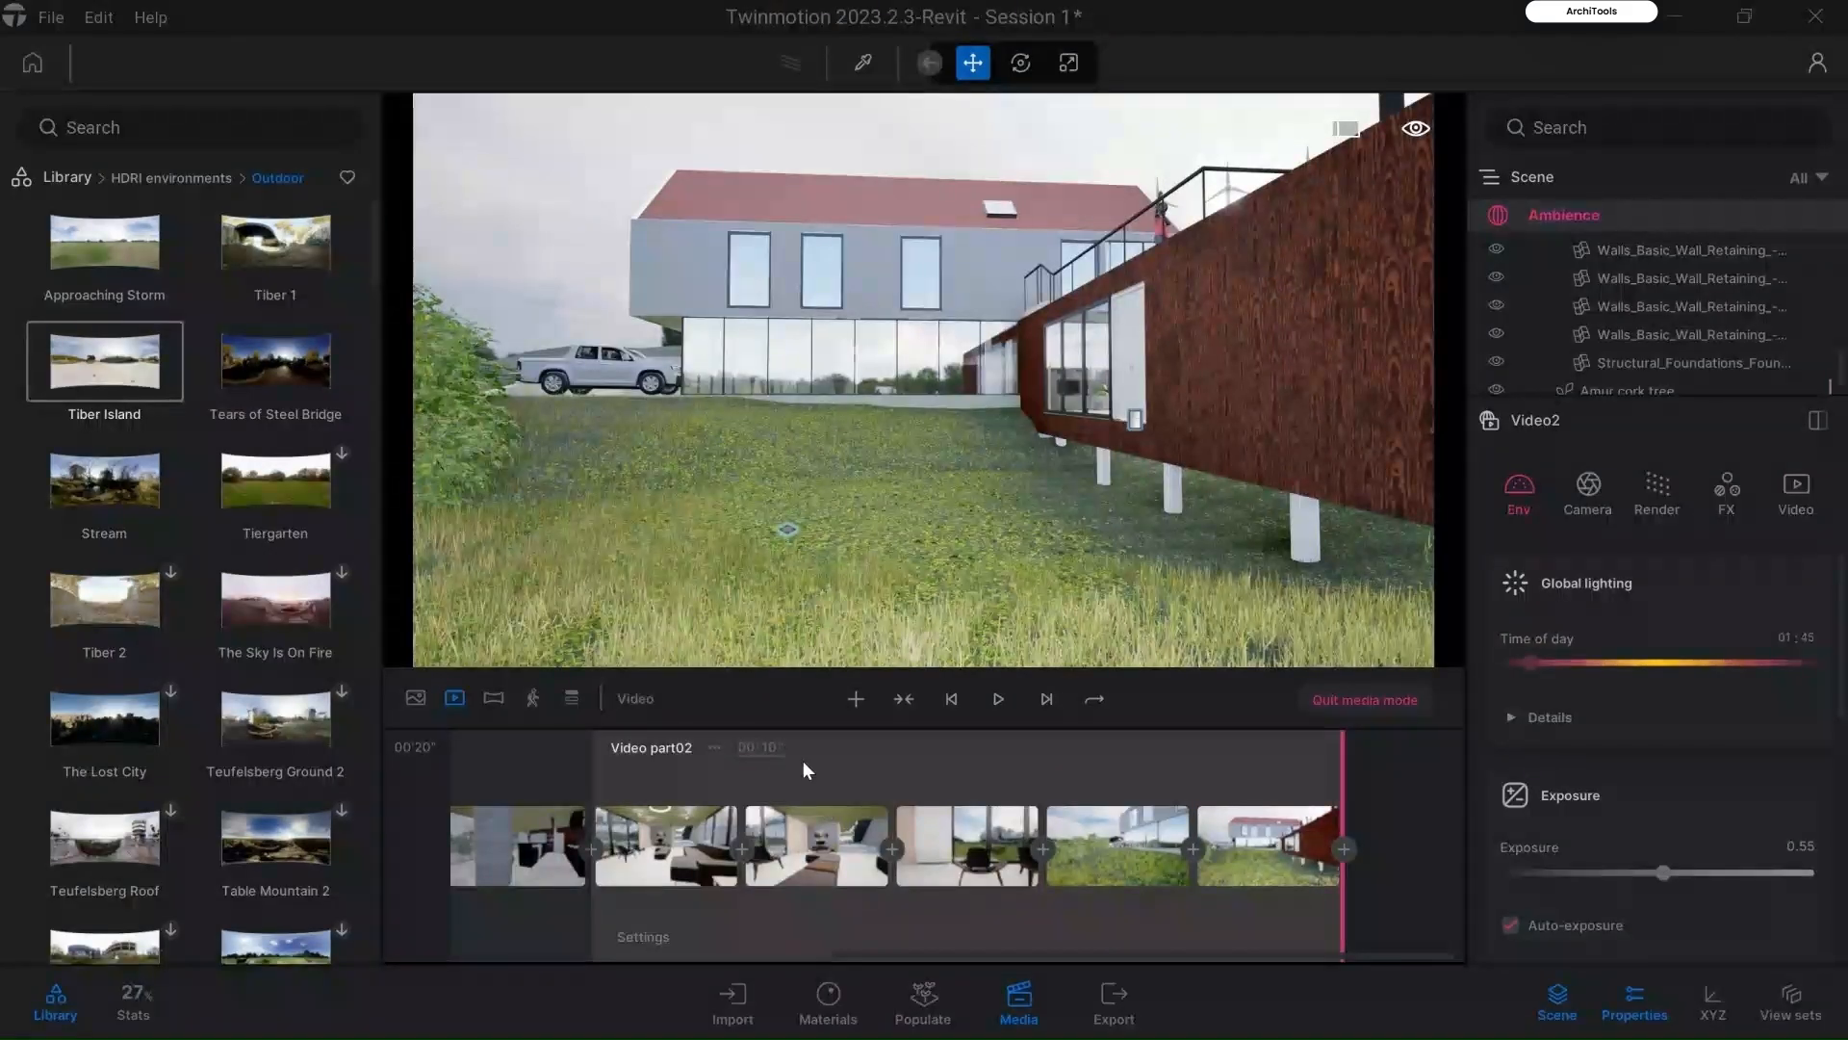
Step: Review the part durations and keyframes of Video part01 and Video part02 along the timeline
{"action": "left_click", "coordinate": [774, 746]}
{"action": "left_click", "coordinate": [776, 745]}
{"action": "left_click", "coordinate": [531, 770]}
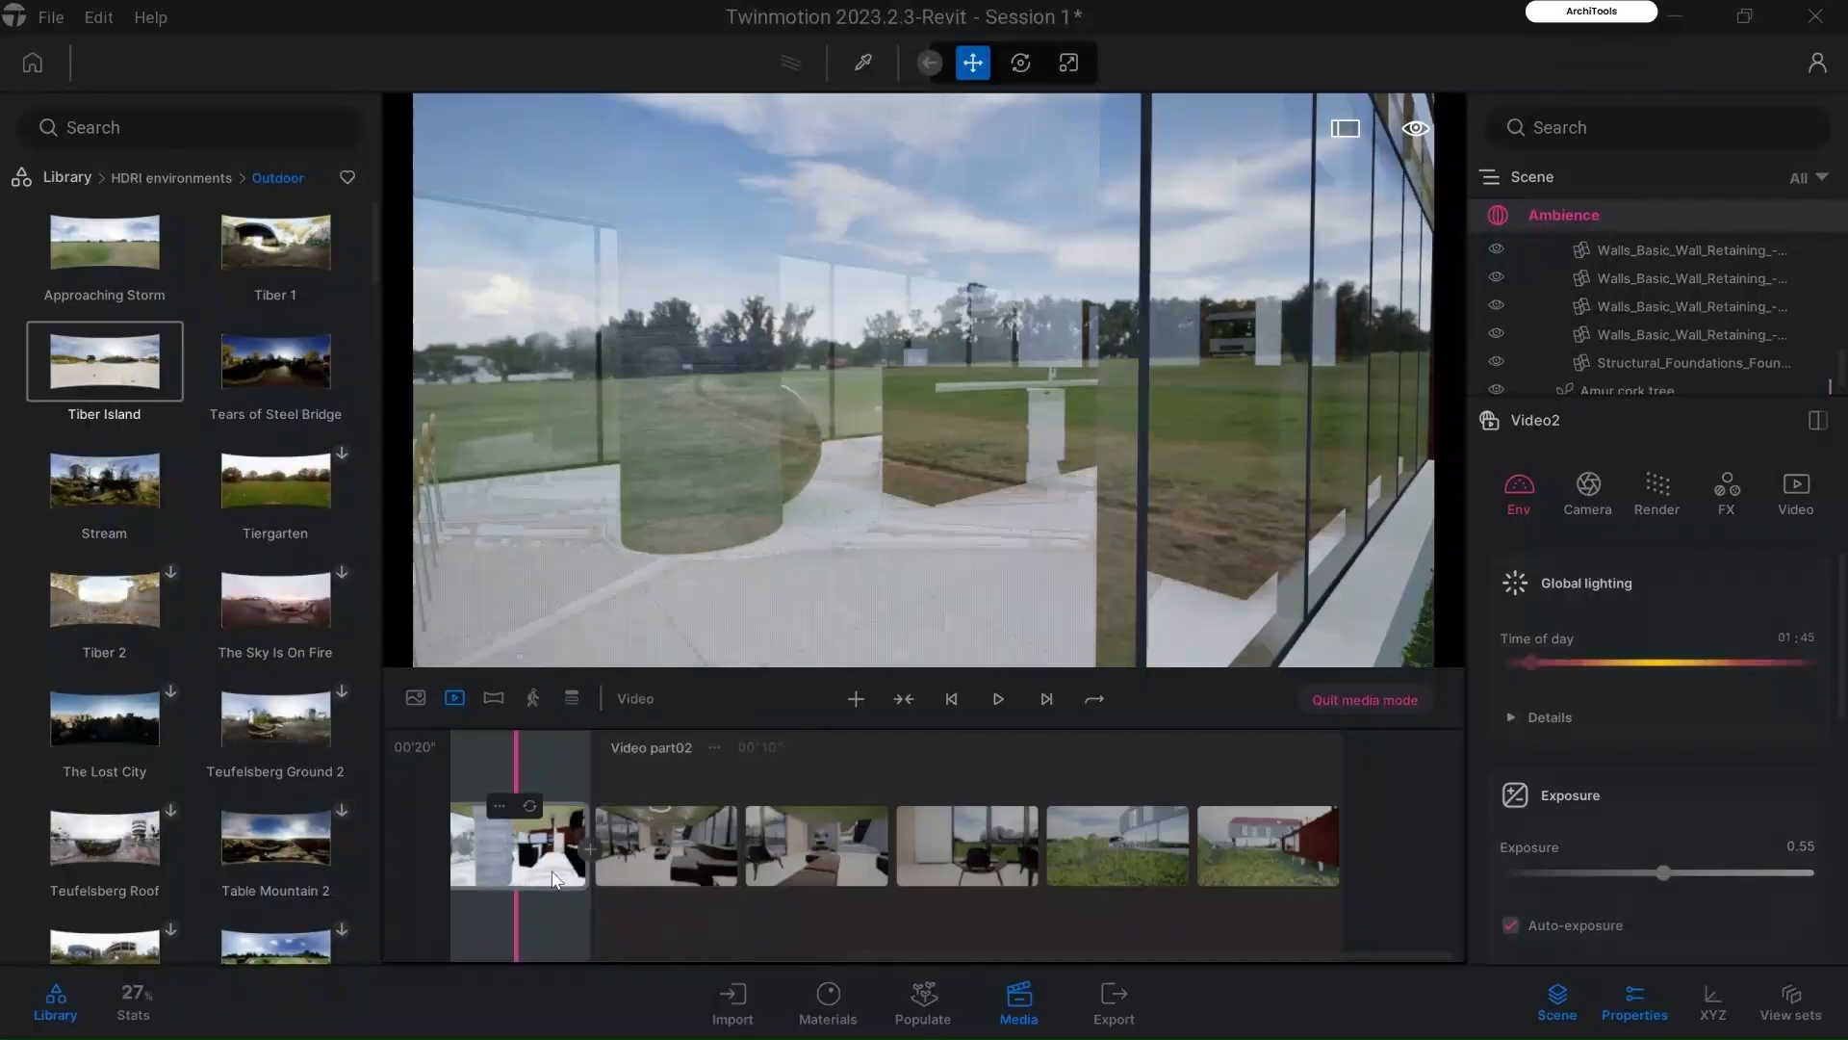
{"action": "left_click_drag", "start_coordinate": [878, 957], "coordinate": [591, 872]}
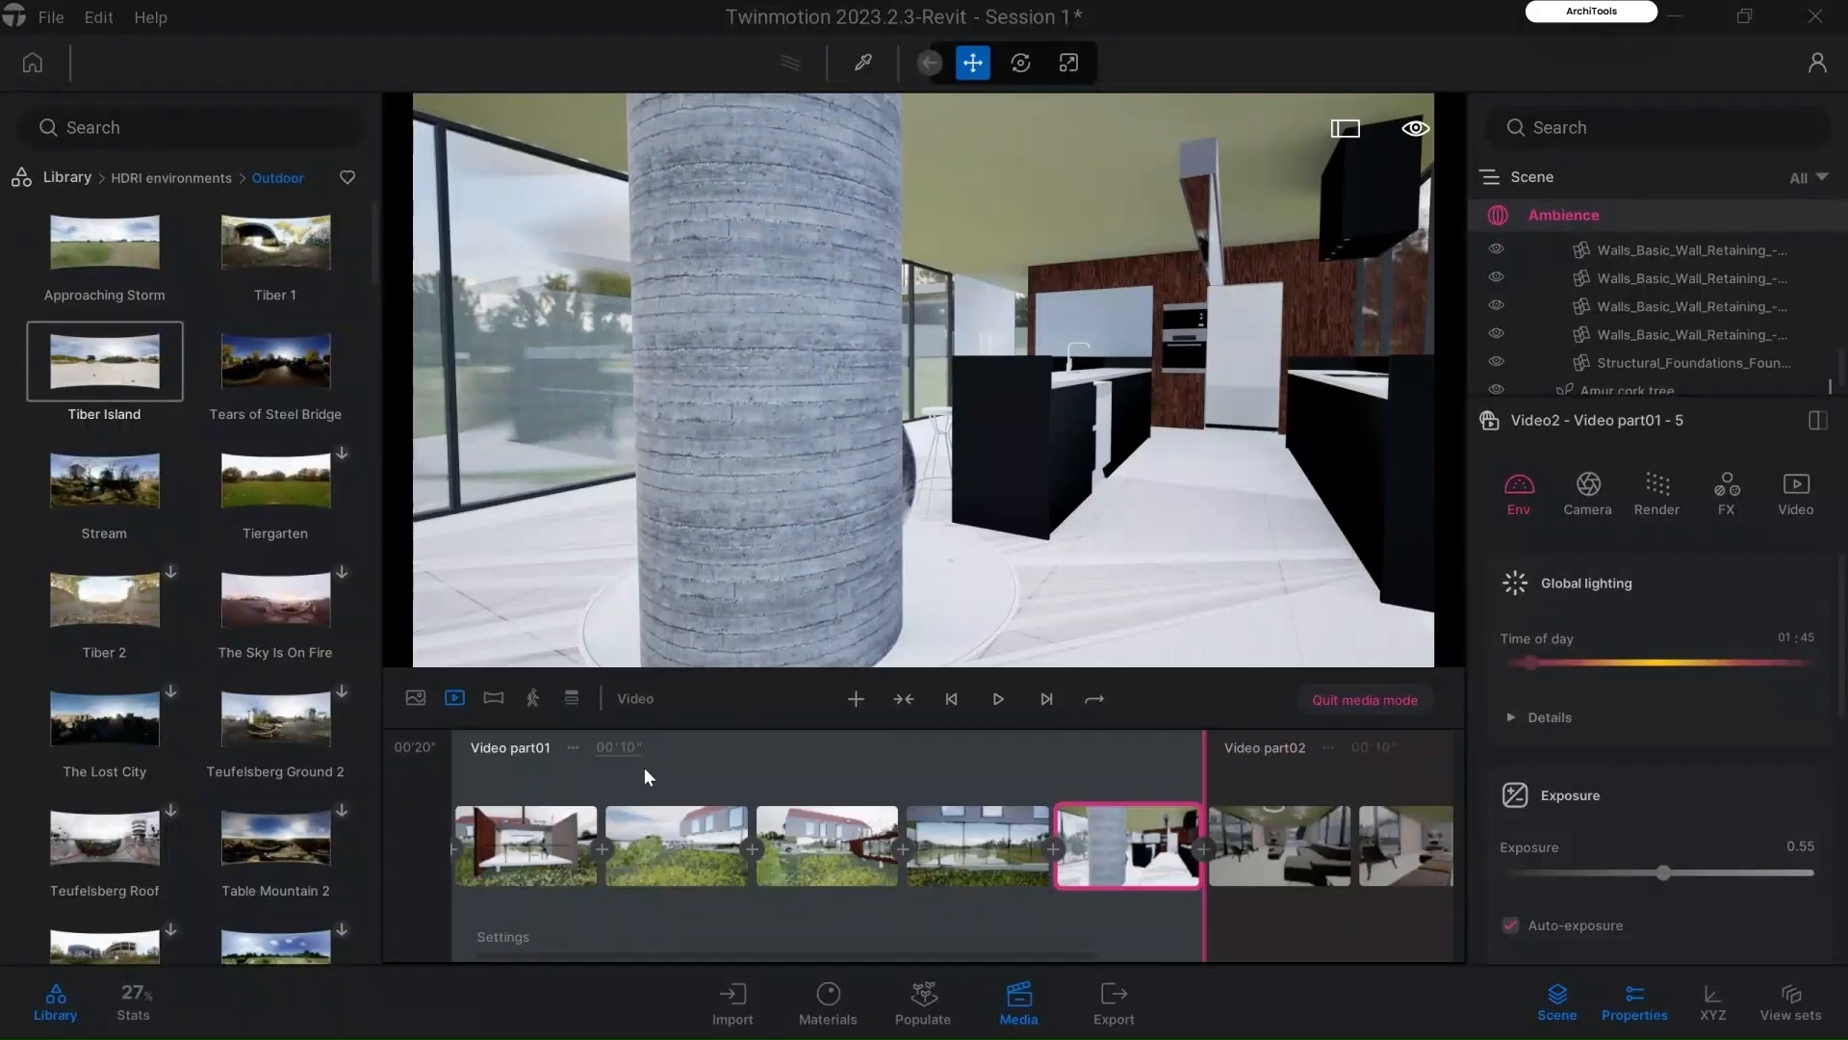
{"action": "left_click_drag", "start_coordinate": [840, 950], "coordinate": [1196, 953]}
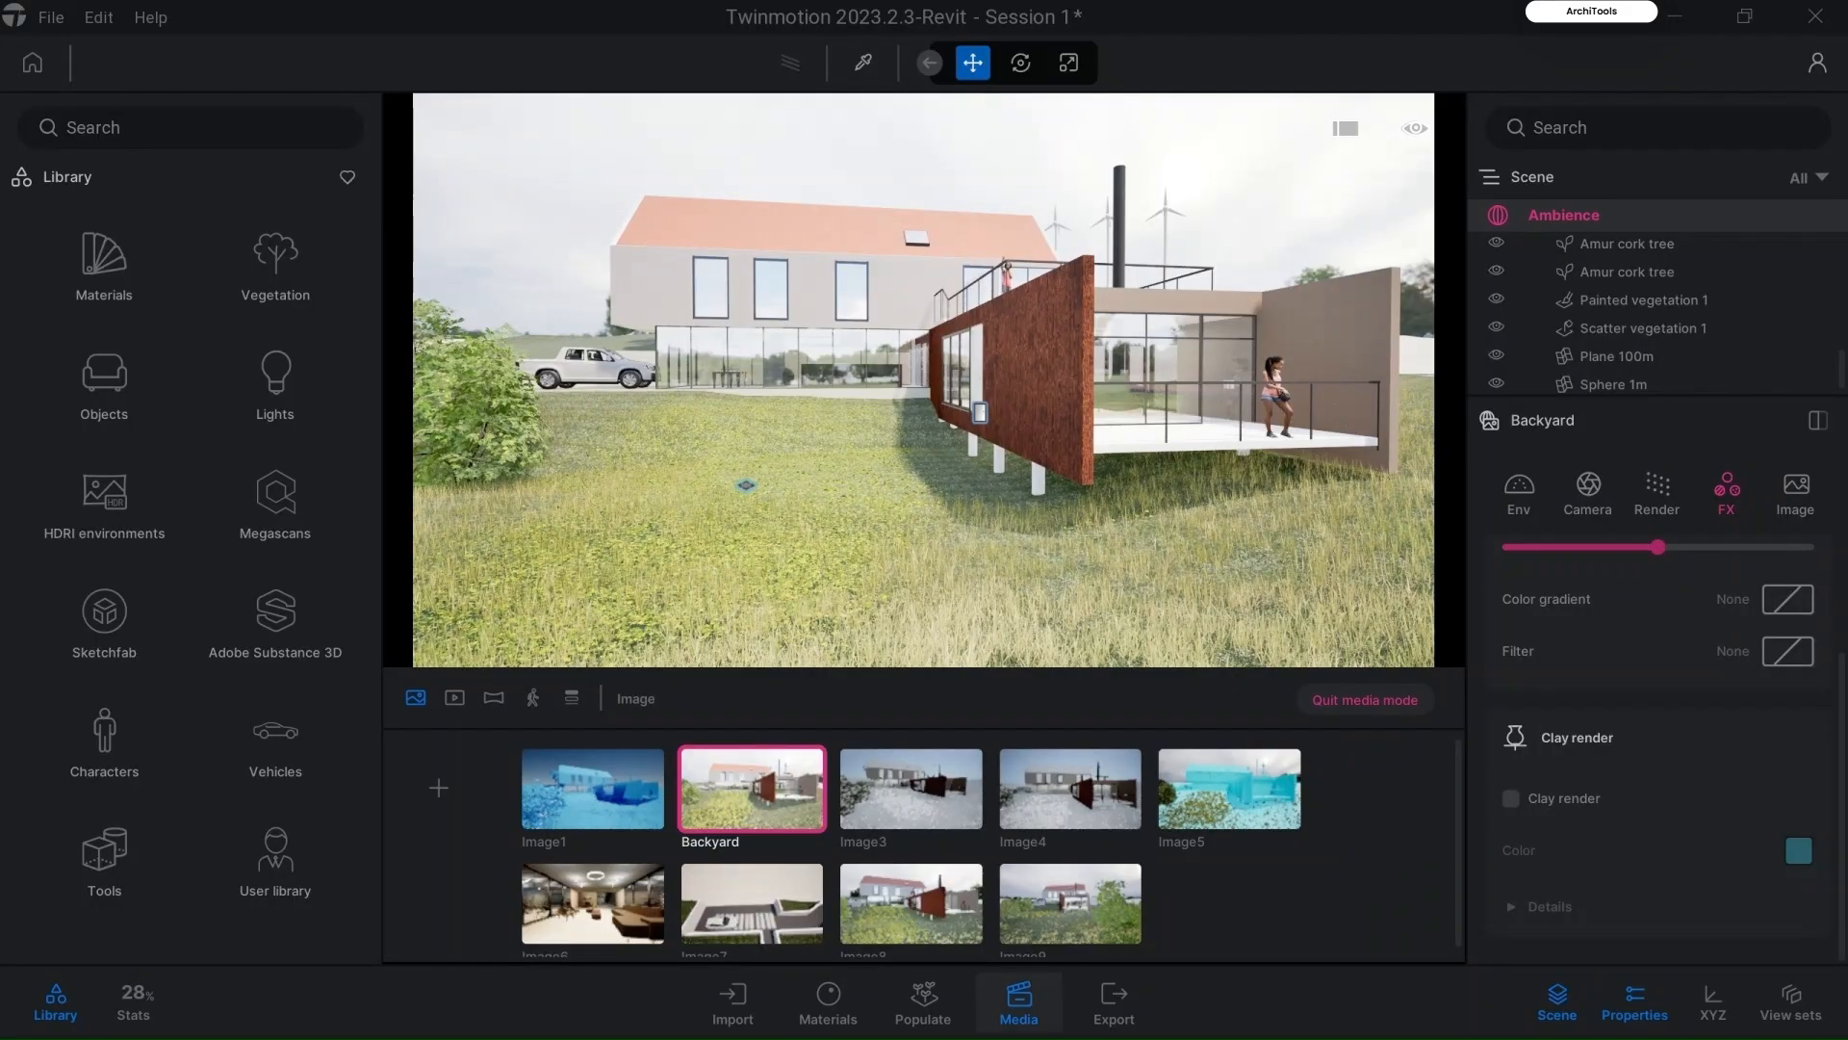
Step: Switch to Revit and examine the house model around the roof terrace in the 3D view
{"action": "key", "text": "super"}
{"action": "left_click", "coordinate": [1119, 1015]}
{"action": "scroll", "coordinate": [913, 570], "scroll_direction": "down", "scroll_amount": 4}
{"action": "scroll", "coordinate": [818, 510], "scroll_direction": "up", "scroll_amount": 6}
{"action": "scroll", "coordinate": [633, 474], "scroll_direction": "down", "scroll_amount": 5}
{"action": "scroll", "coordinate": [1036, 714], "scroll_direction": "up", "scroll_amount": 5}
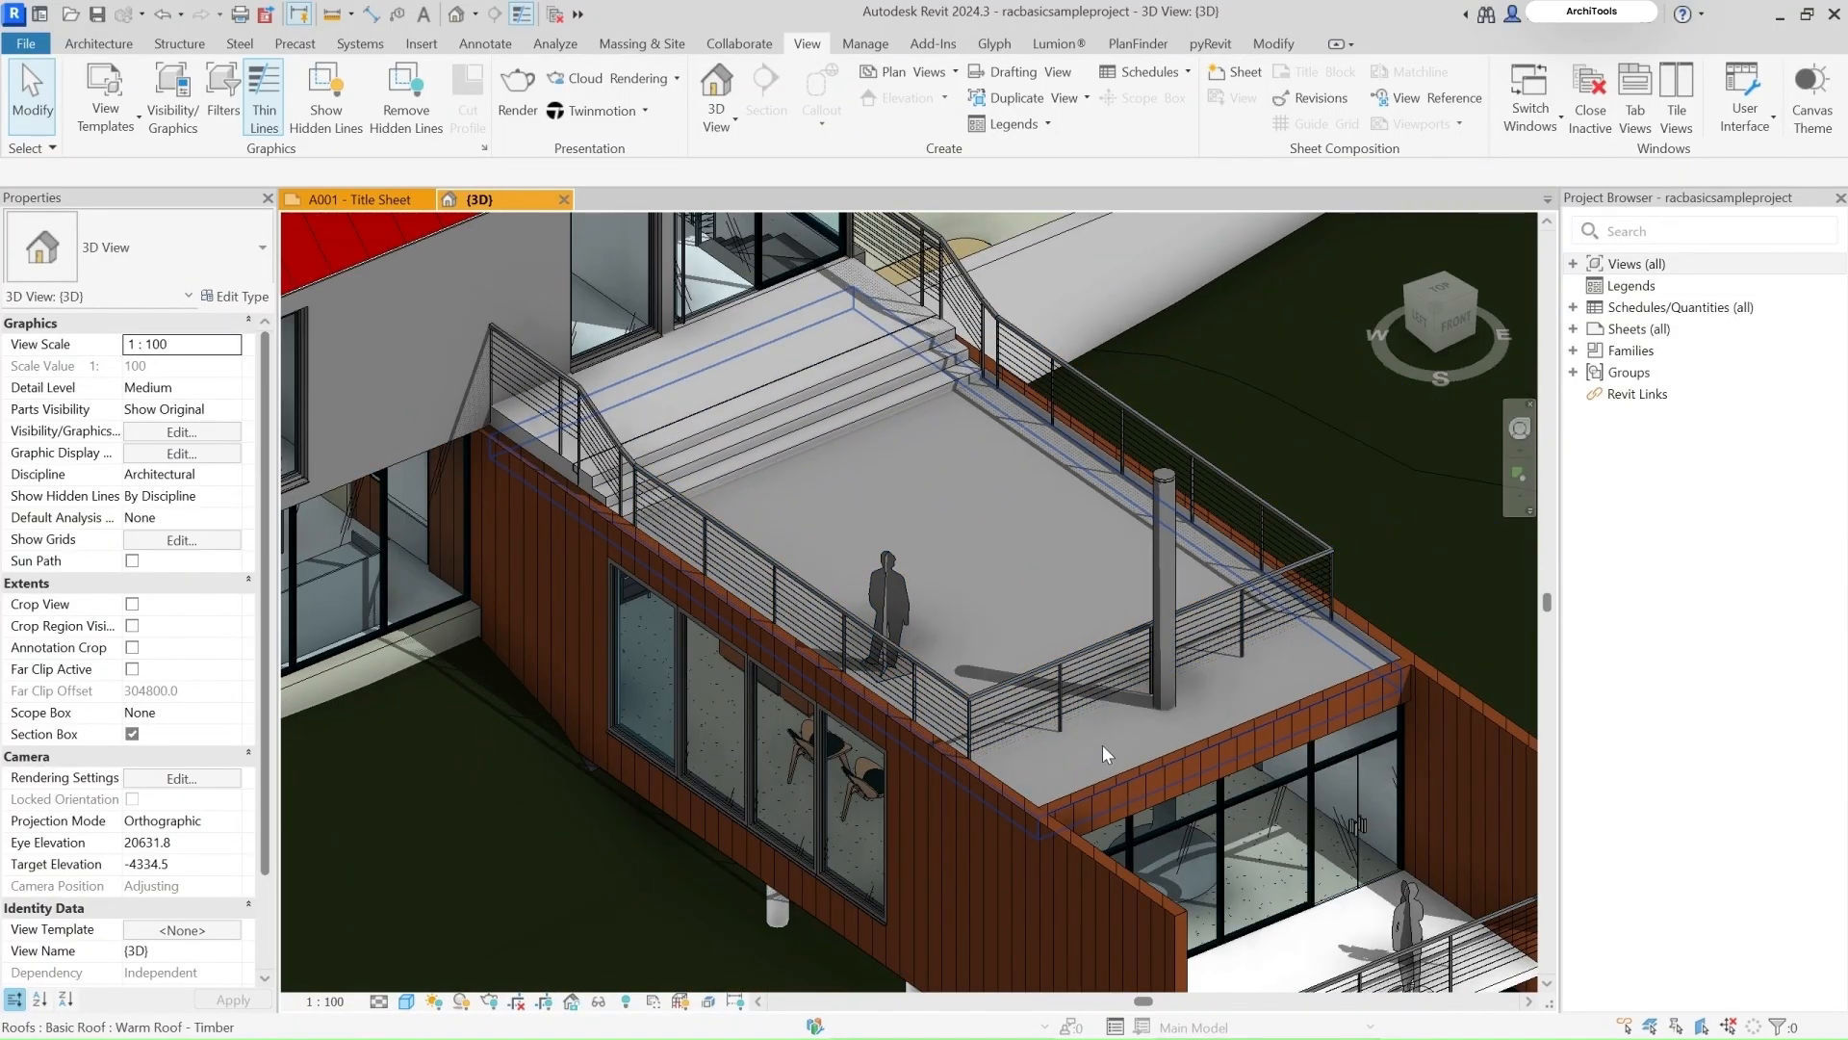
Step: Open the Living Room 3D view from the project's views and dismiss the save reminder
{"action": "double_click", "coordinate": [1601, 272]}
{"action": "double_click", "coordinate": [1624, 286]}
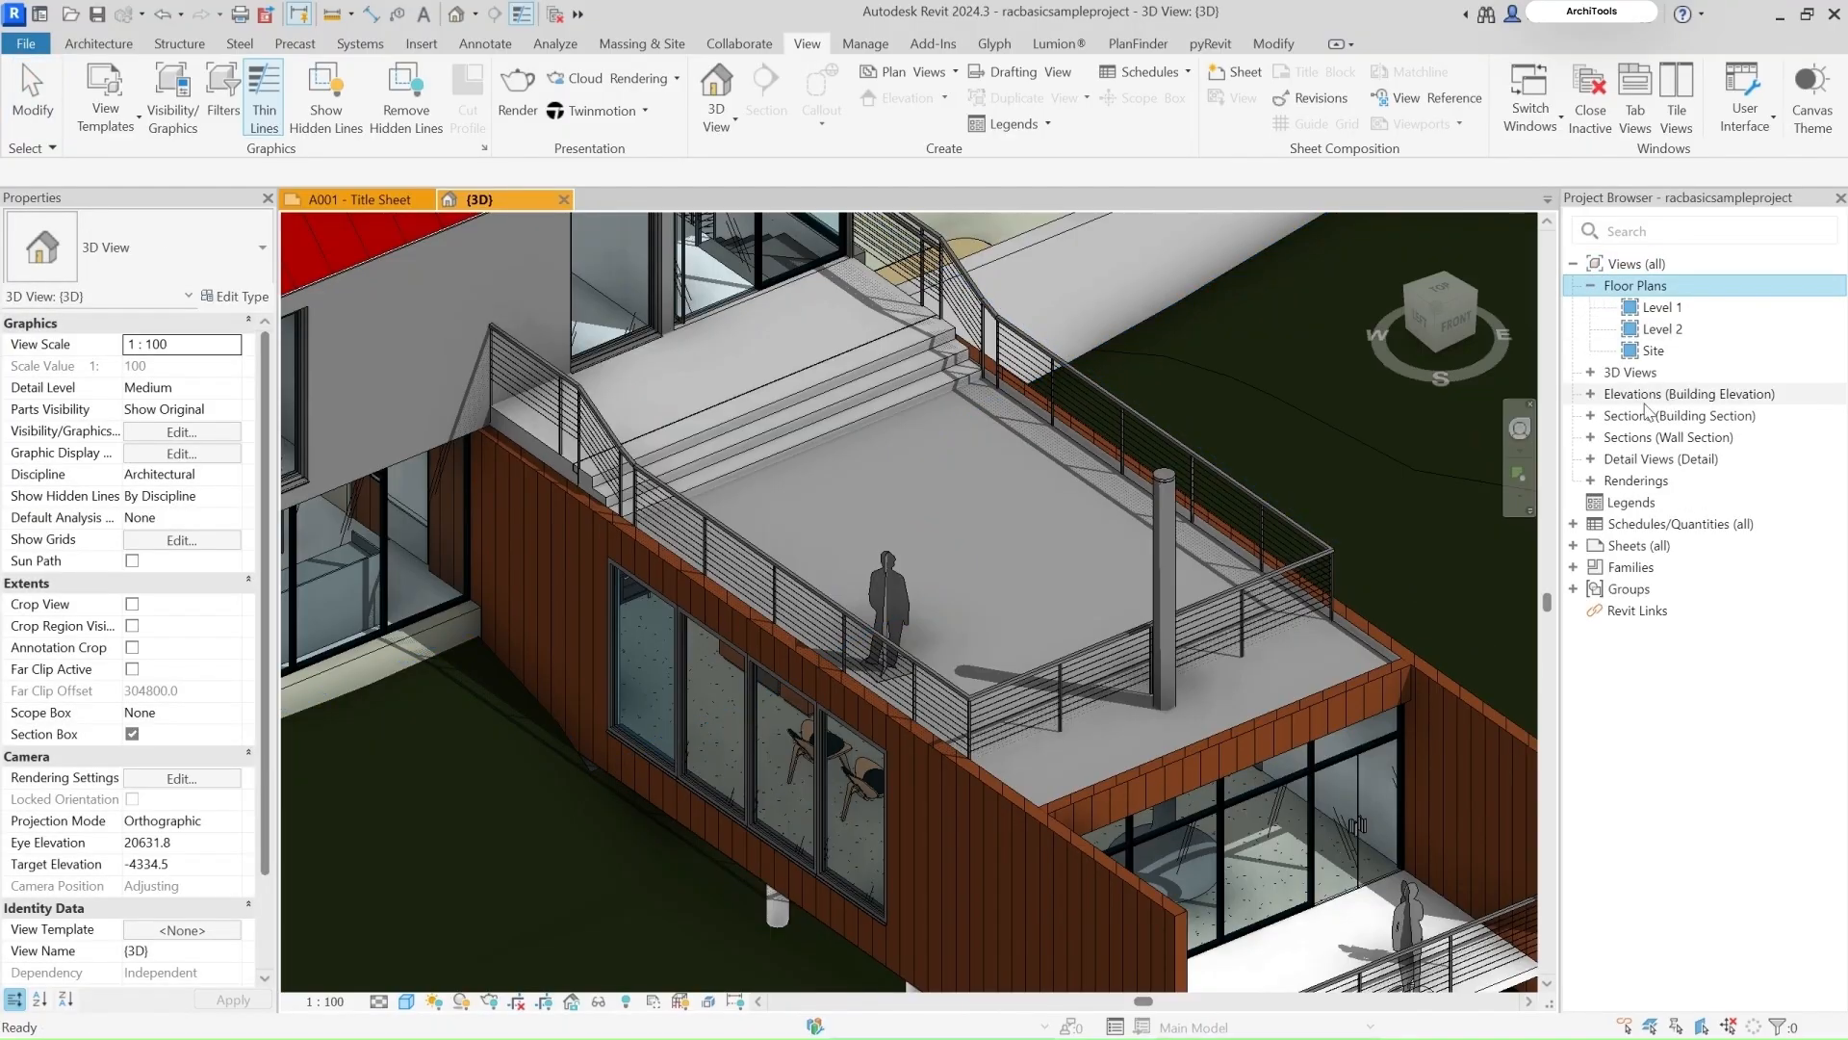
{"action": "left_click", "coordinate": [1591, 373]}
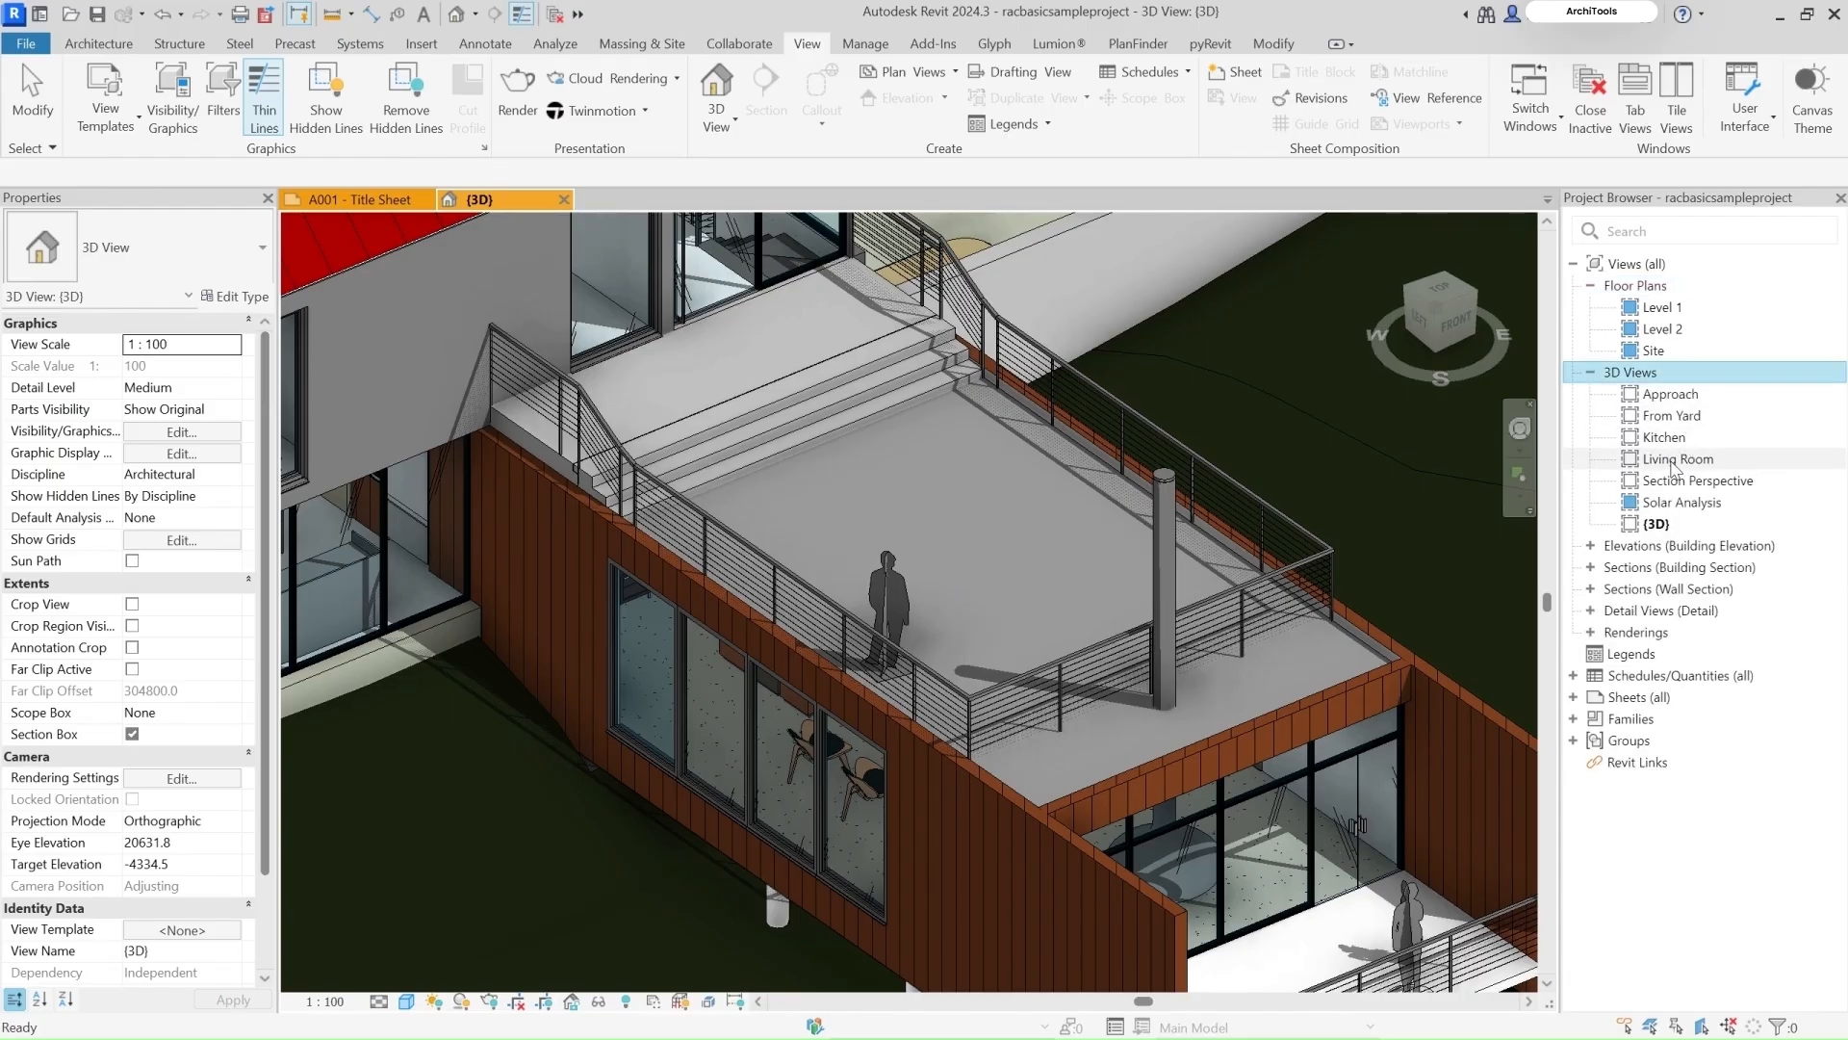
{"action": "double_click", "coordinate": [1677, 460]}
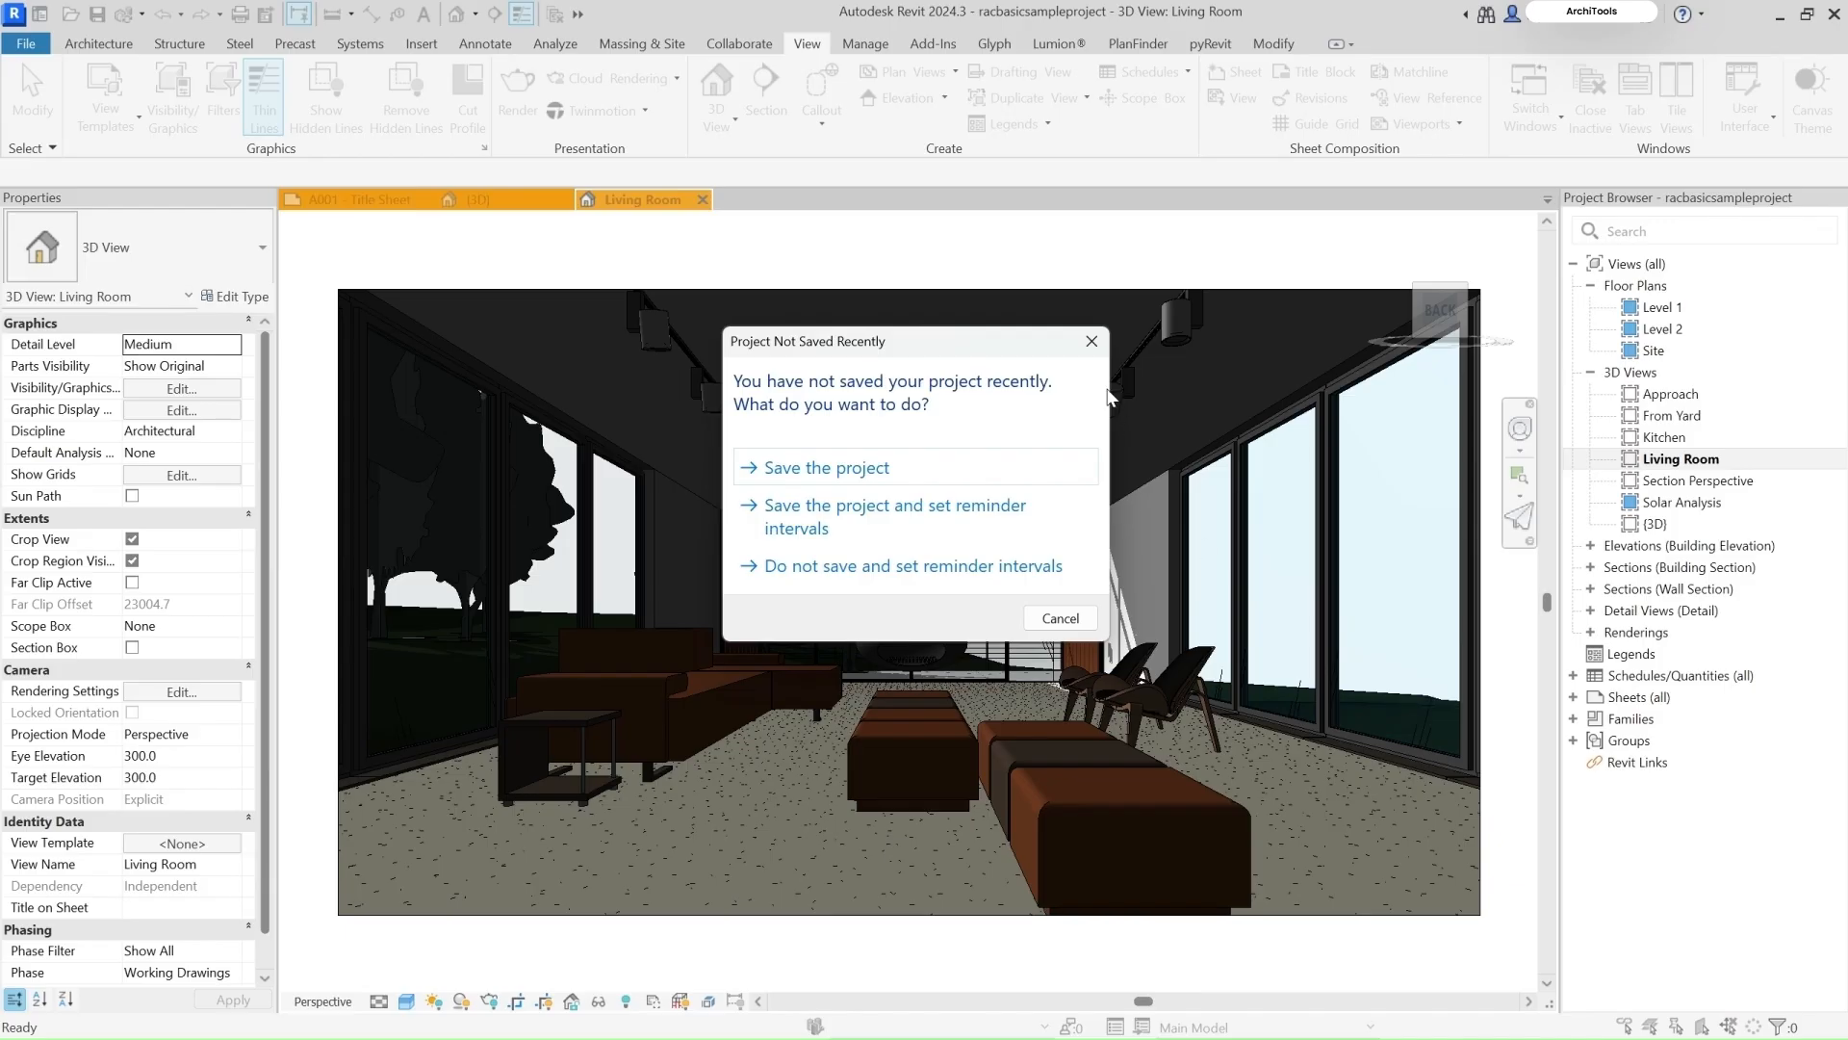
{"action": "left_click", "coordinate": [1092, 341]}
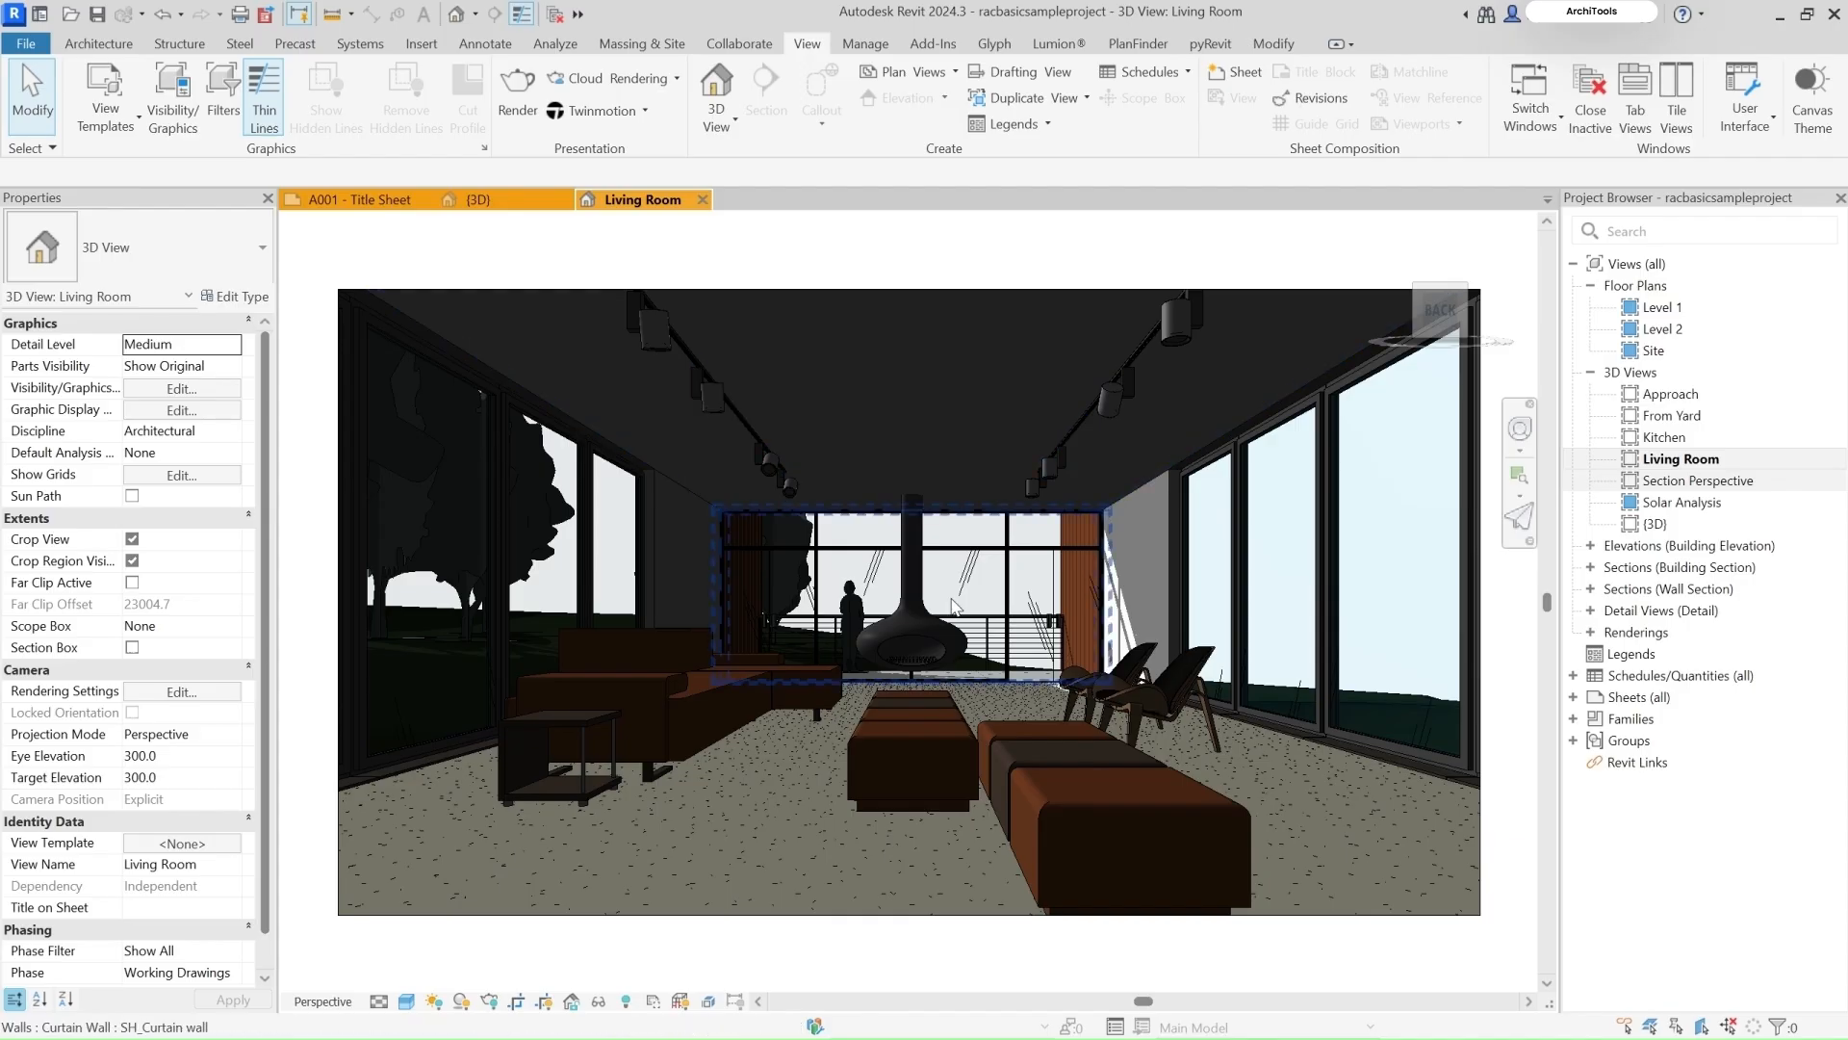
Step: Inspect the type properties of a ceiling track light in the Living Room view, then deselect it
{"action": "left_click", "coordinate": [1163, 337]}
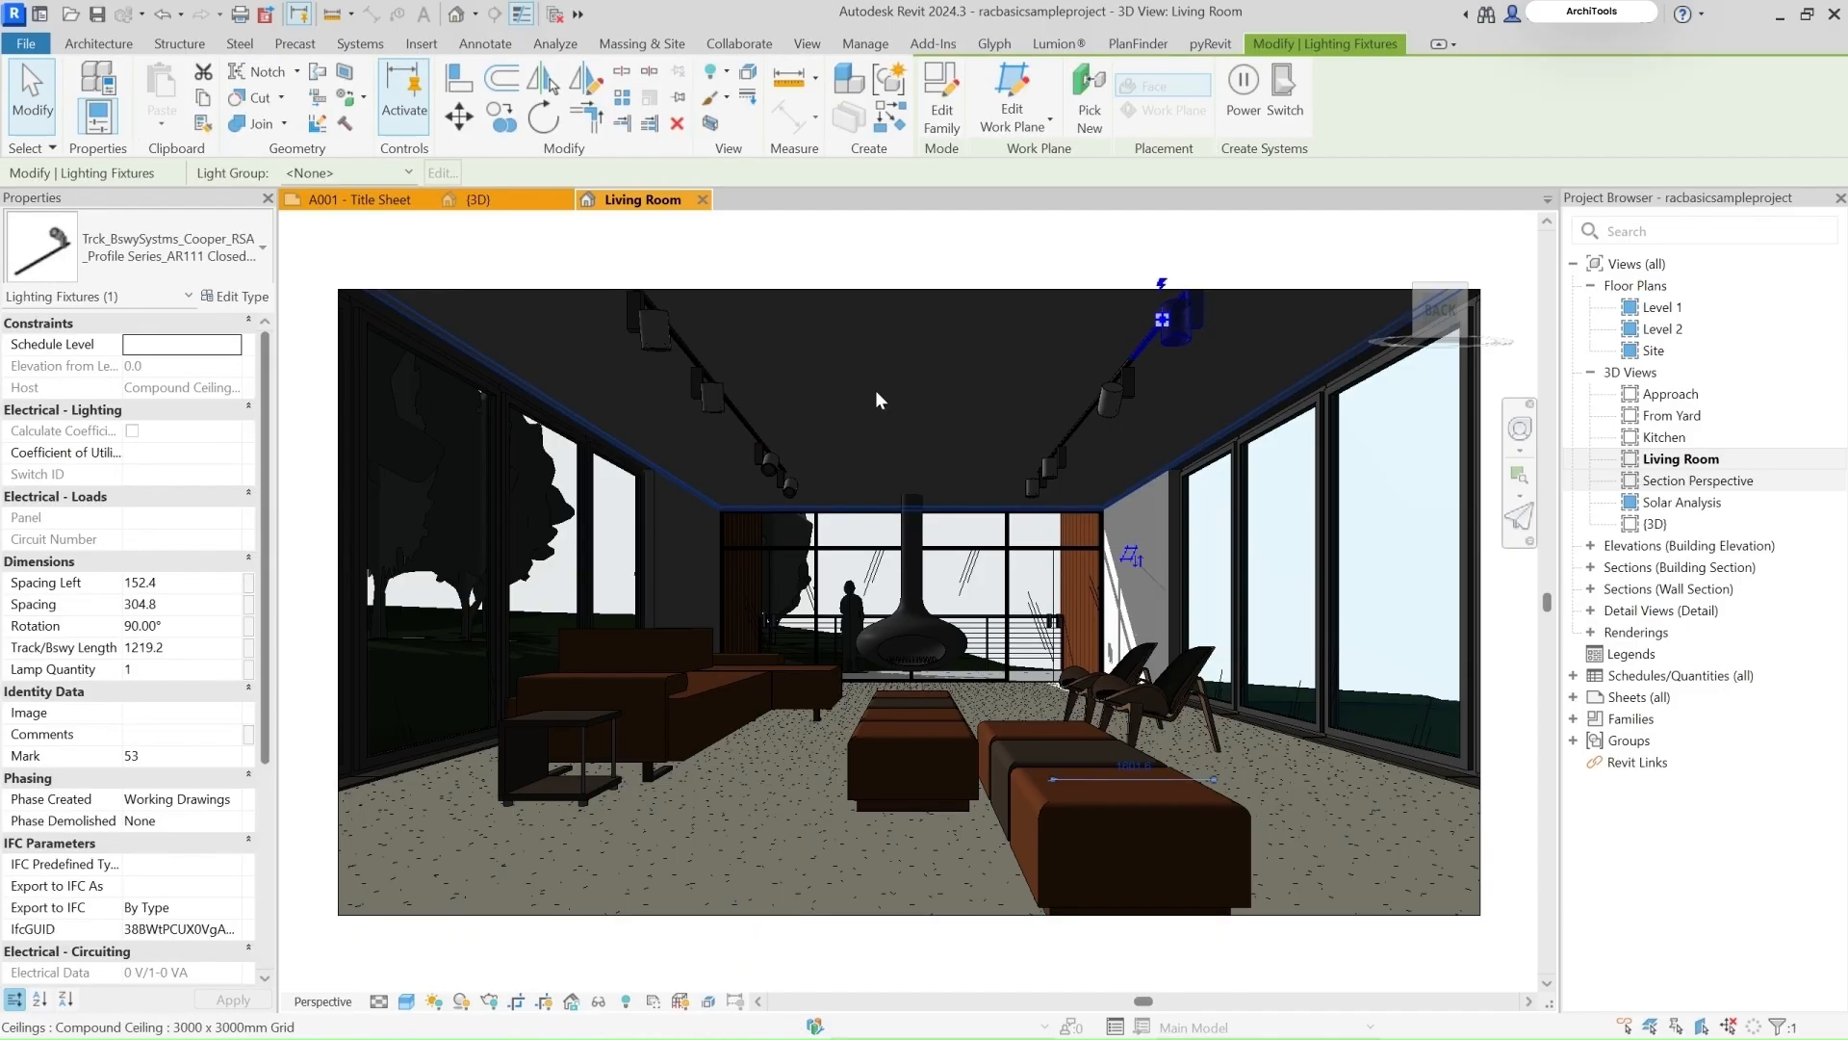
{"action": "left_click", "coordinate": [240, 297]}
{"action": "scroll", "coordinate": [850, 574], "scroll_direction": "down", "scroll_amount": 2}
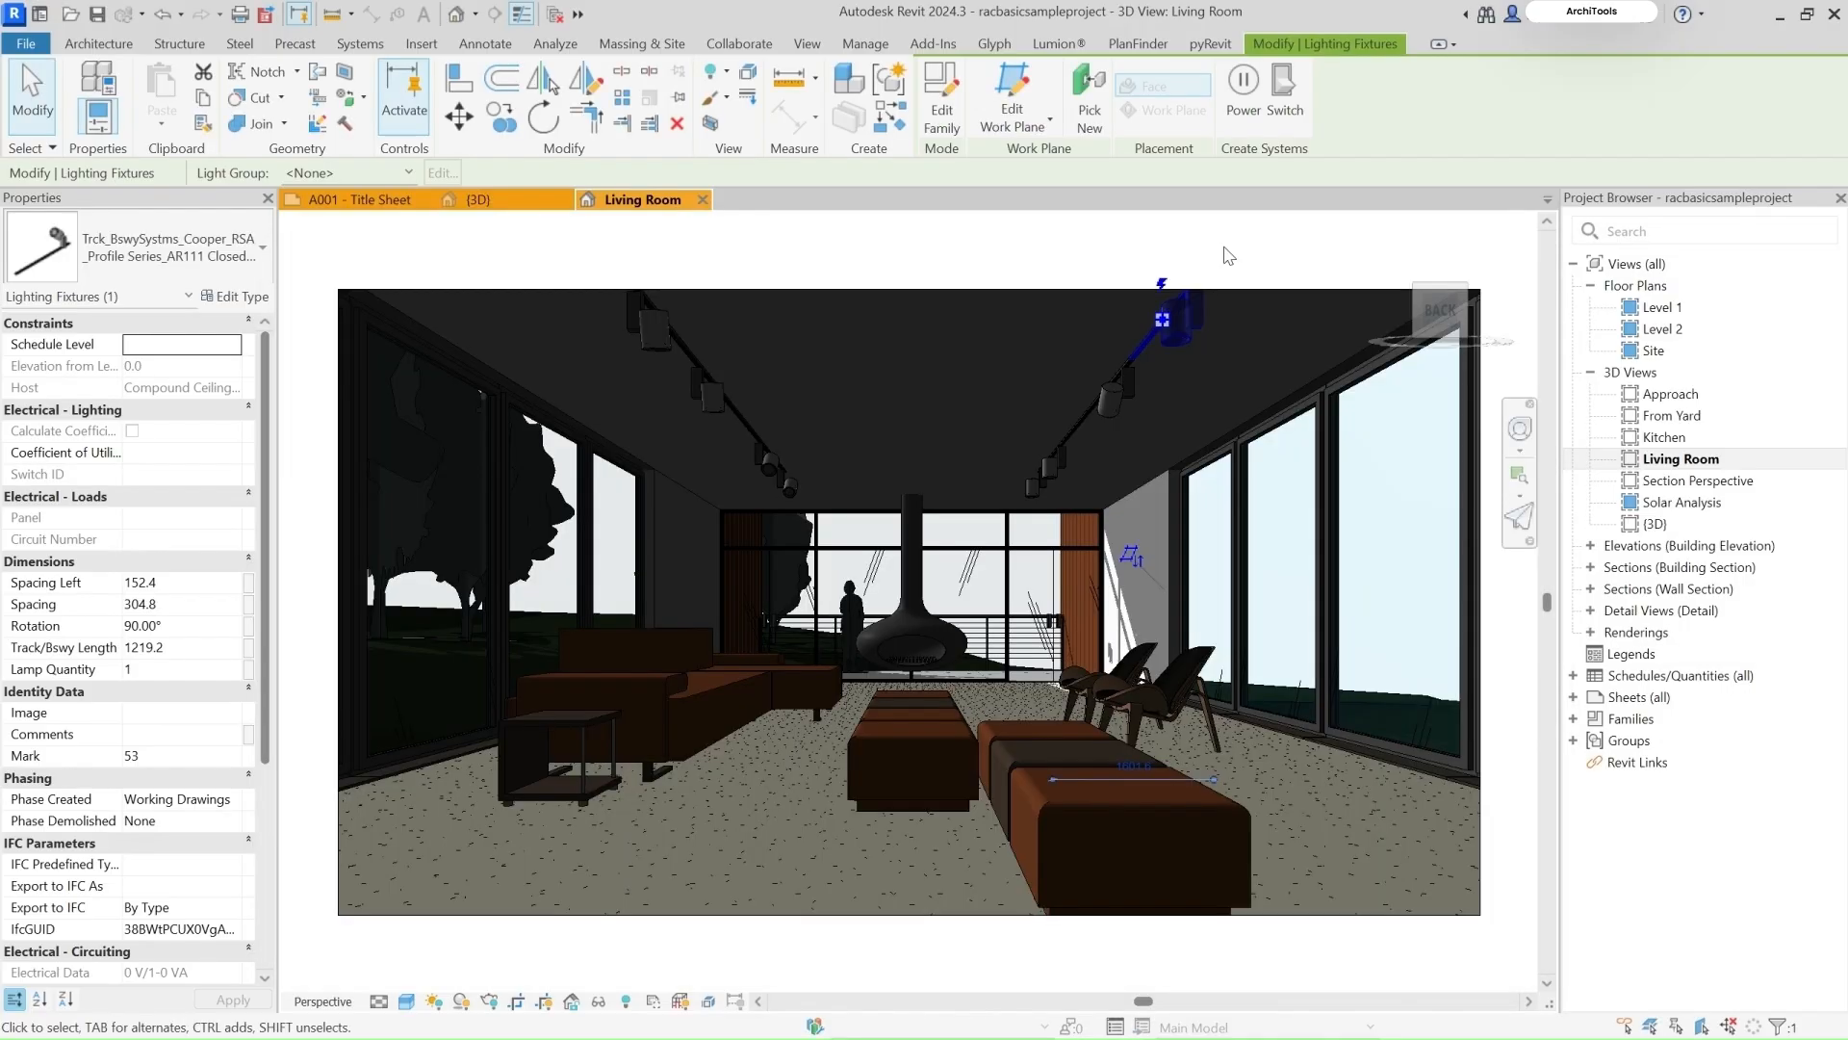
{"action": "left_click", "coordinate": [1229, 255]}
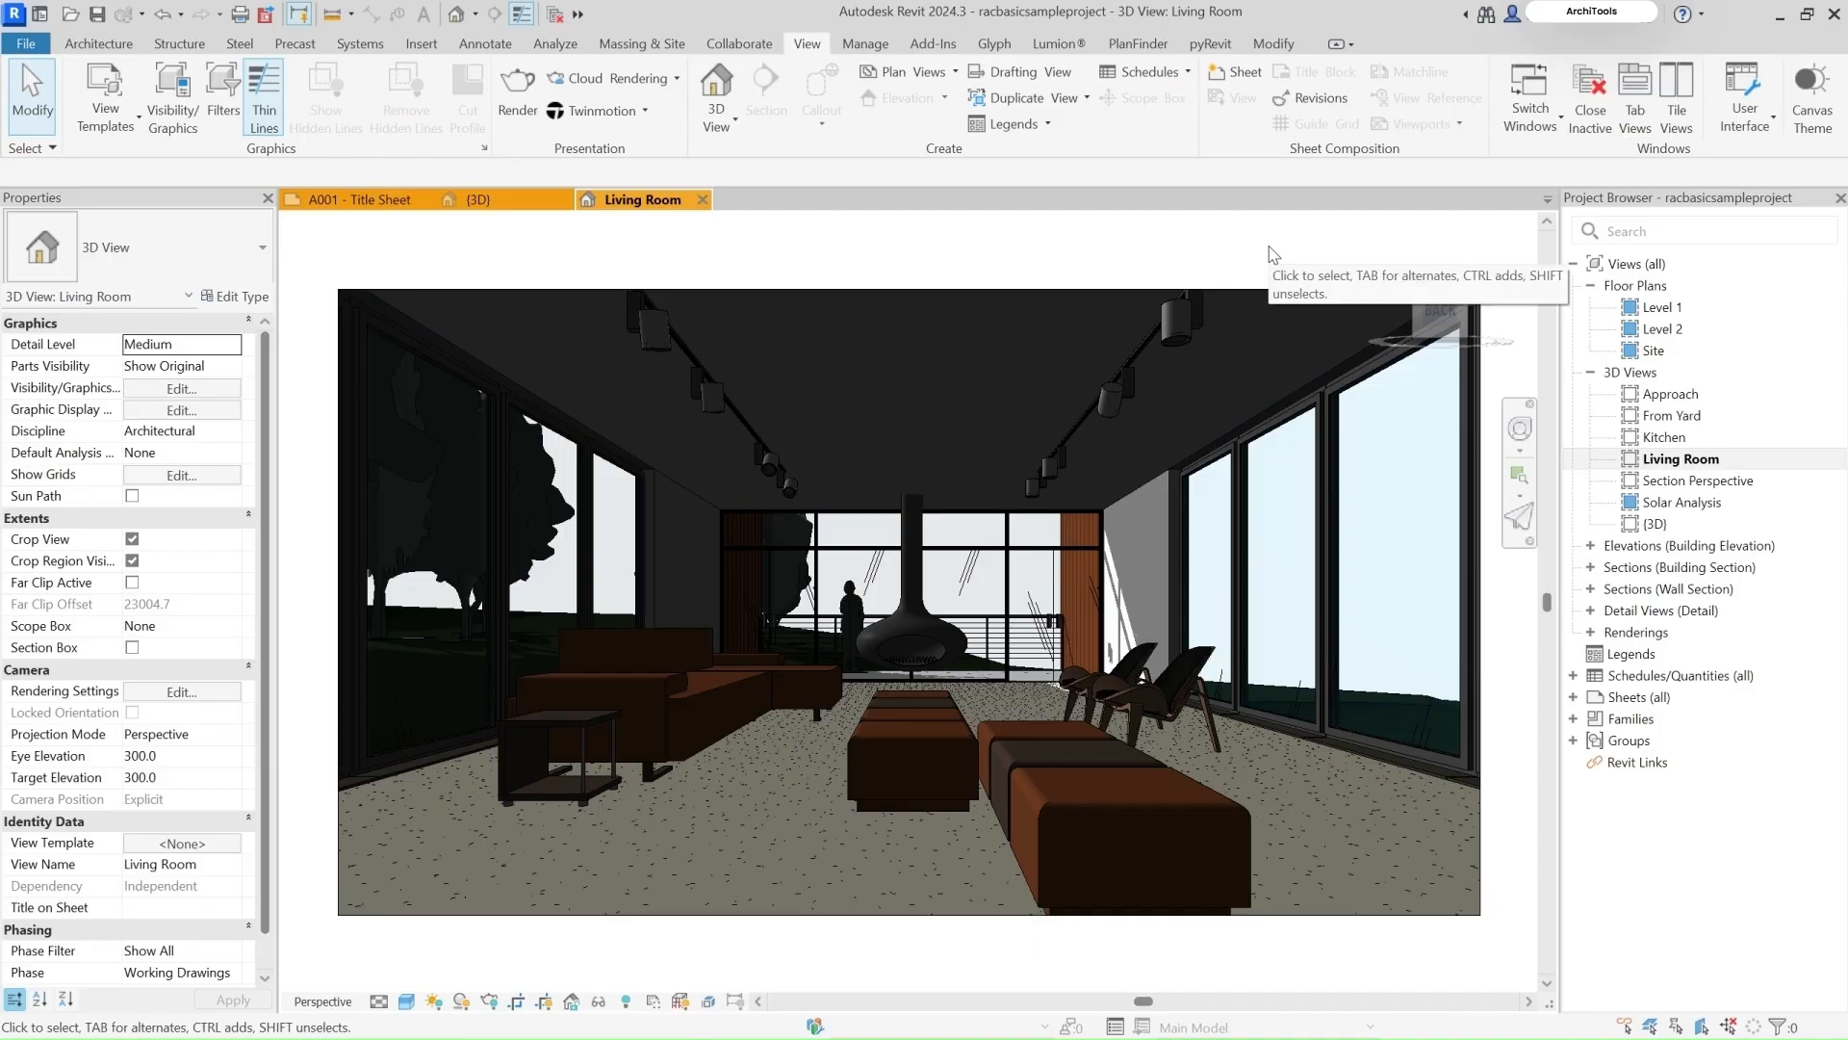
Step: Switch back to Twinmotion and recall the saved Image6 view of the living room
{"action": "key", "text": "super"}
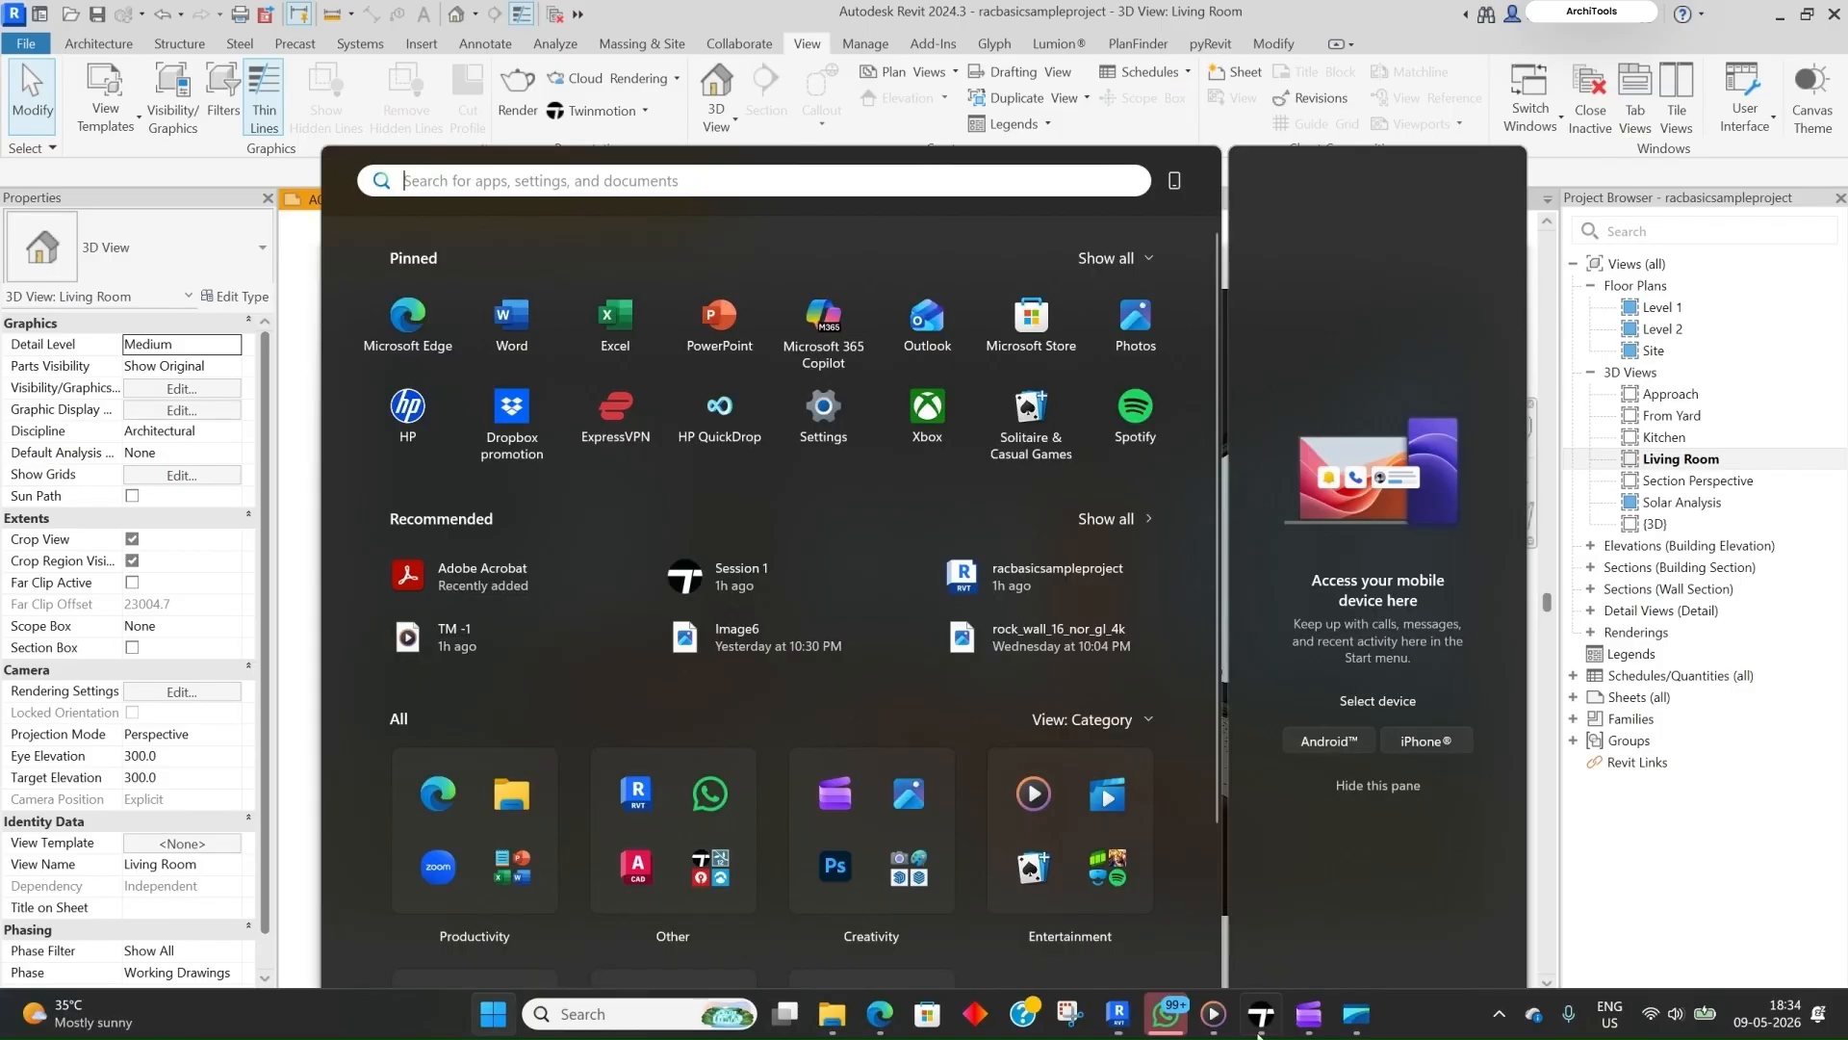
{"action": "left_click", "coordinate": [1258, 1030]}
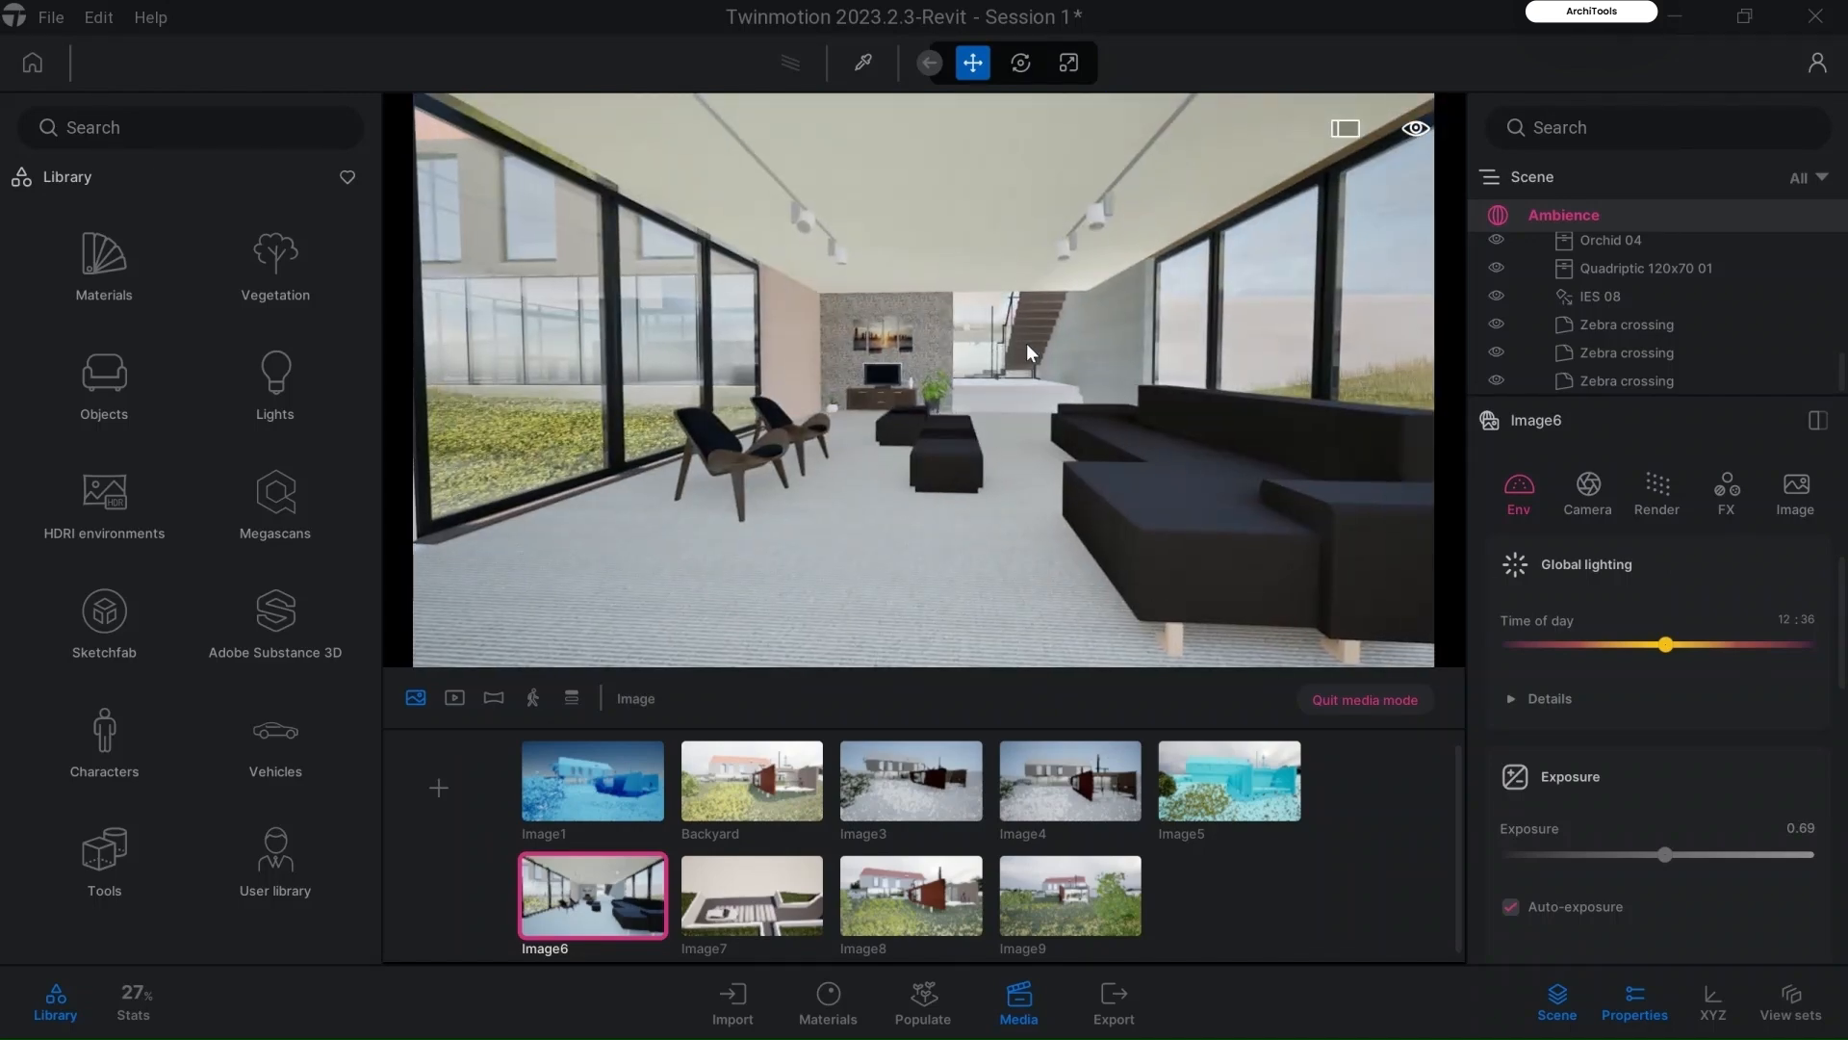
{"action": "right_click_drag", "start_coordinate": [1054, 329], "coordinate": [935, 431]}
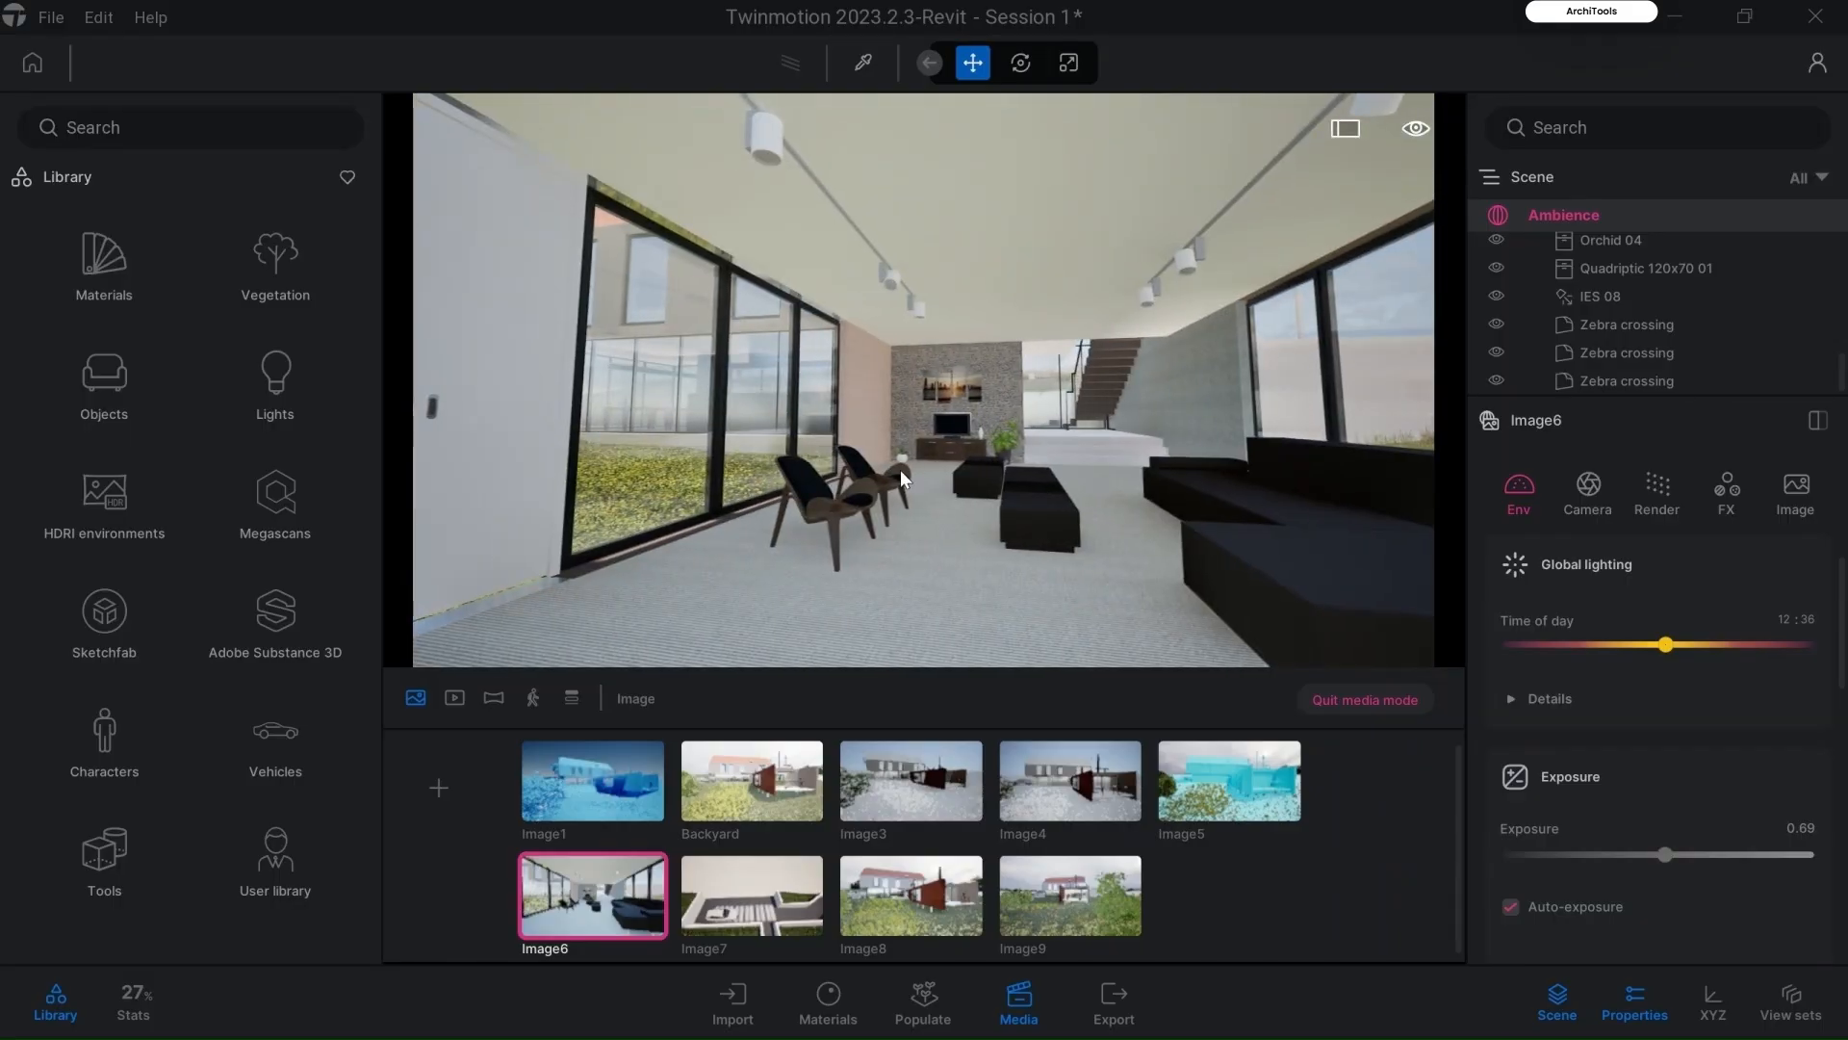
{"action": "scroll", "coordinate": [899, 469], "scroll_direction": "down", "scroll_amount": 2}
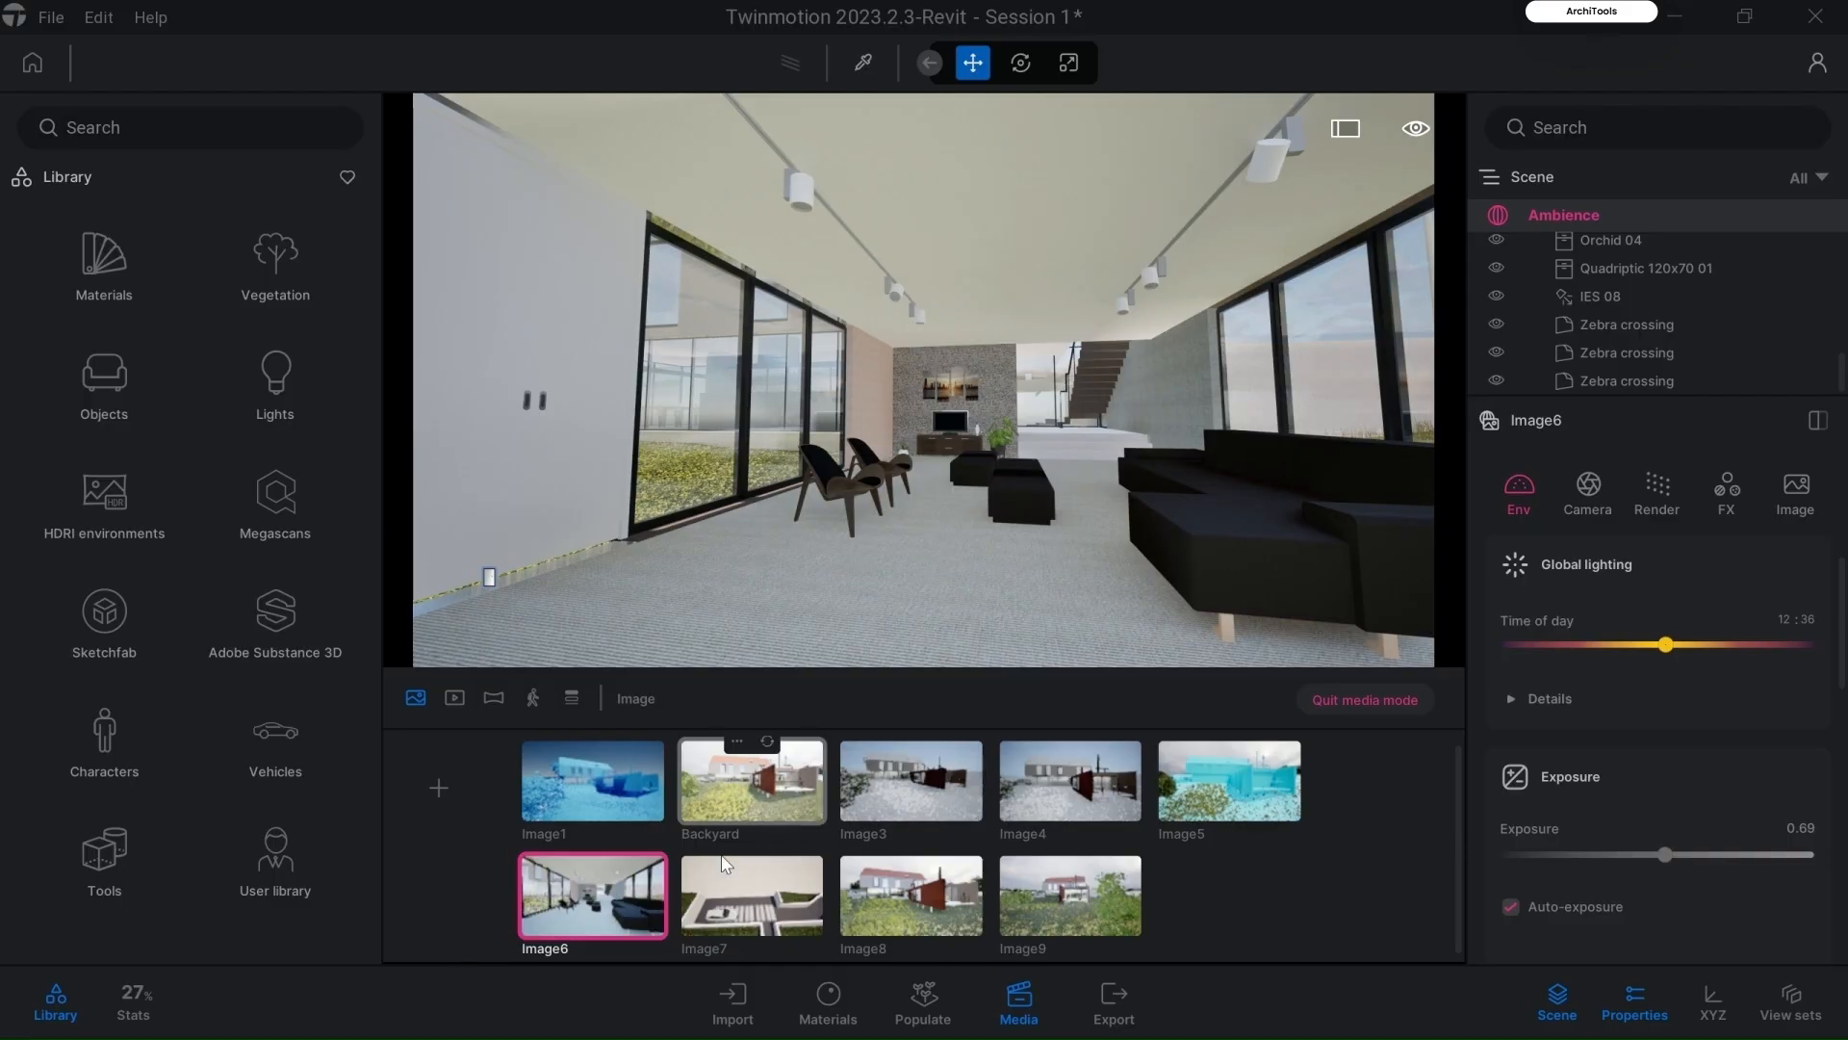
{"action": "left_click", "coordinate": [620, 904]}
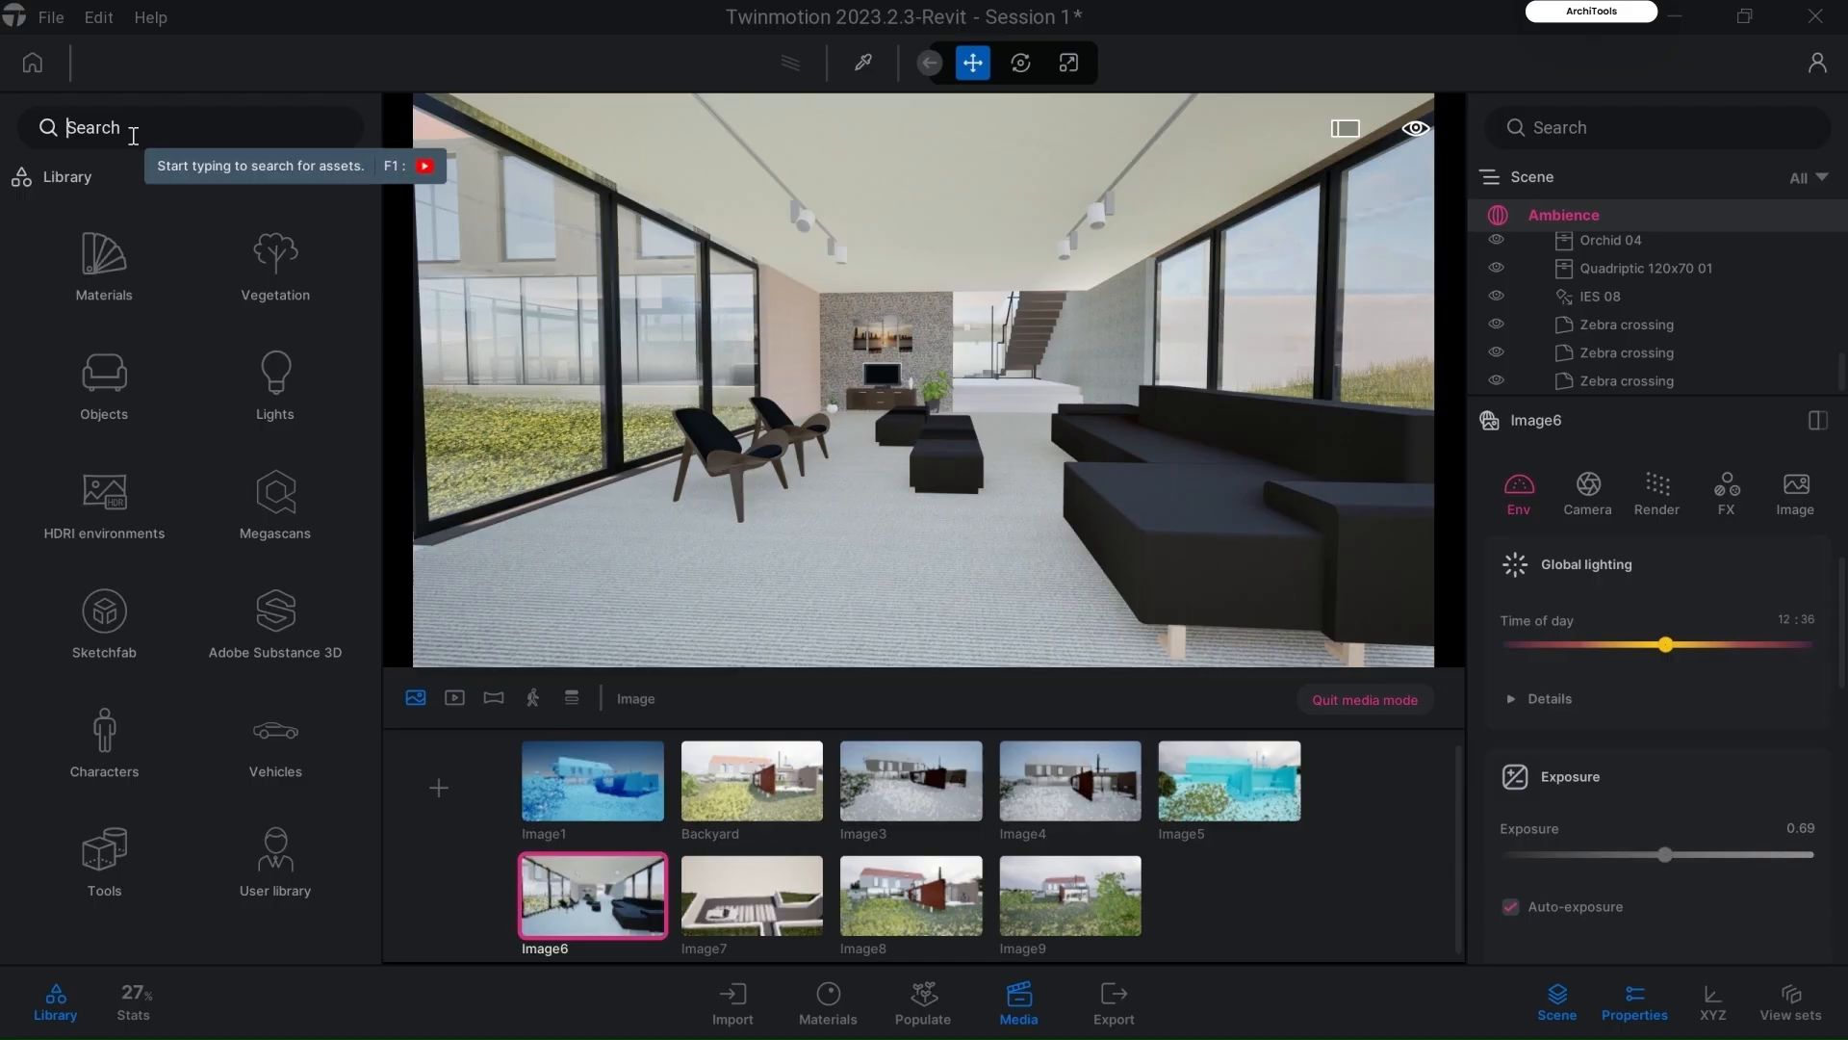
Step: Place an IES 08 light from the light library at the ceiling track spotlight above the lounge chairs
{"action": "left_click", "coordinate": [279, 380]}
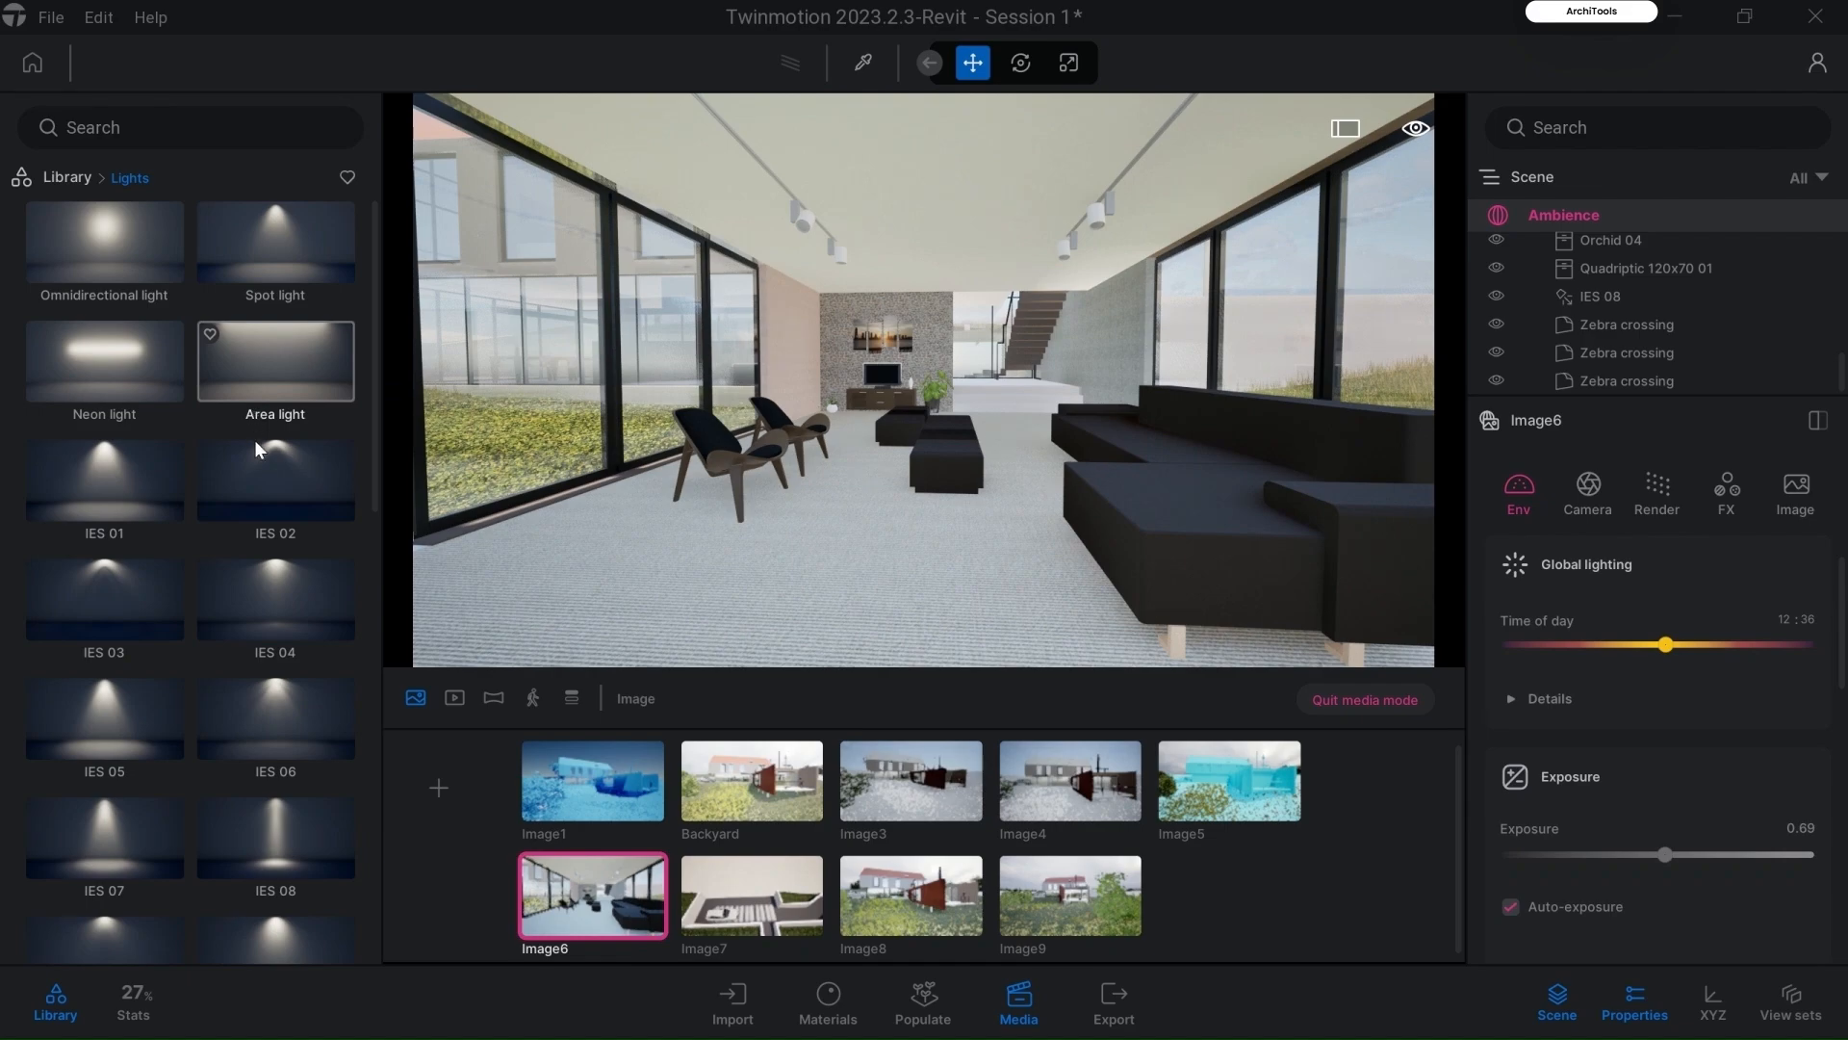
{"action": "scroll", "coordinate": [274, 433], "scroll_direction": "down", "scroll_amount": 3}
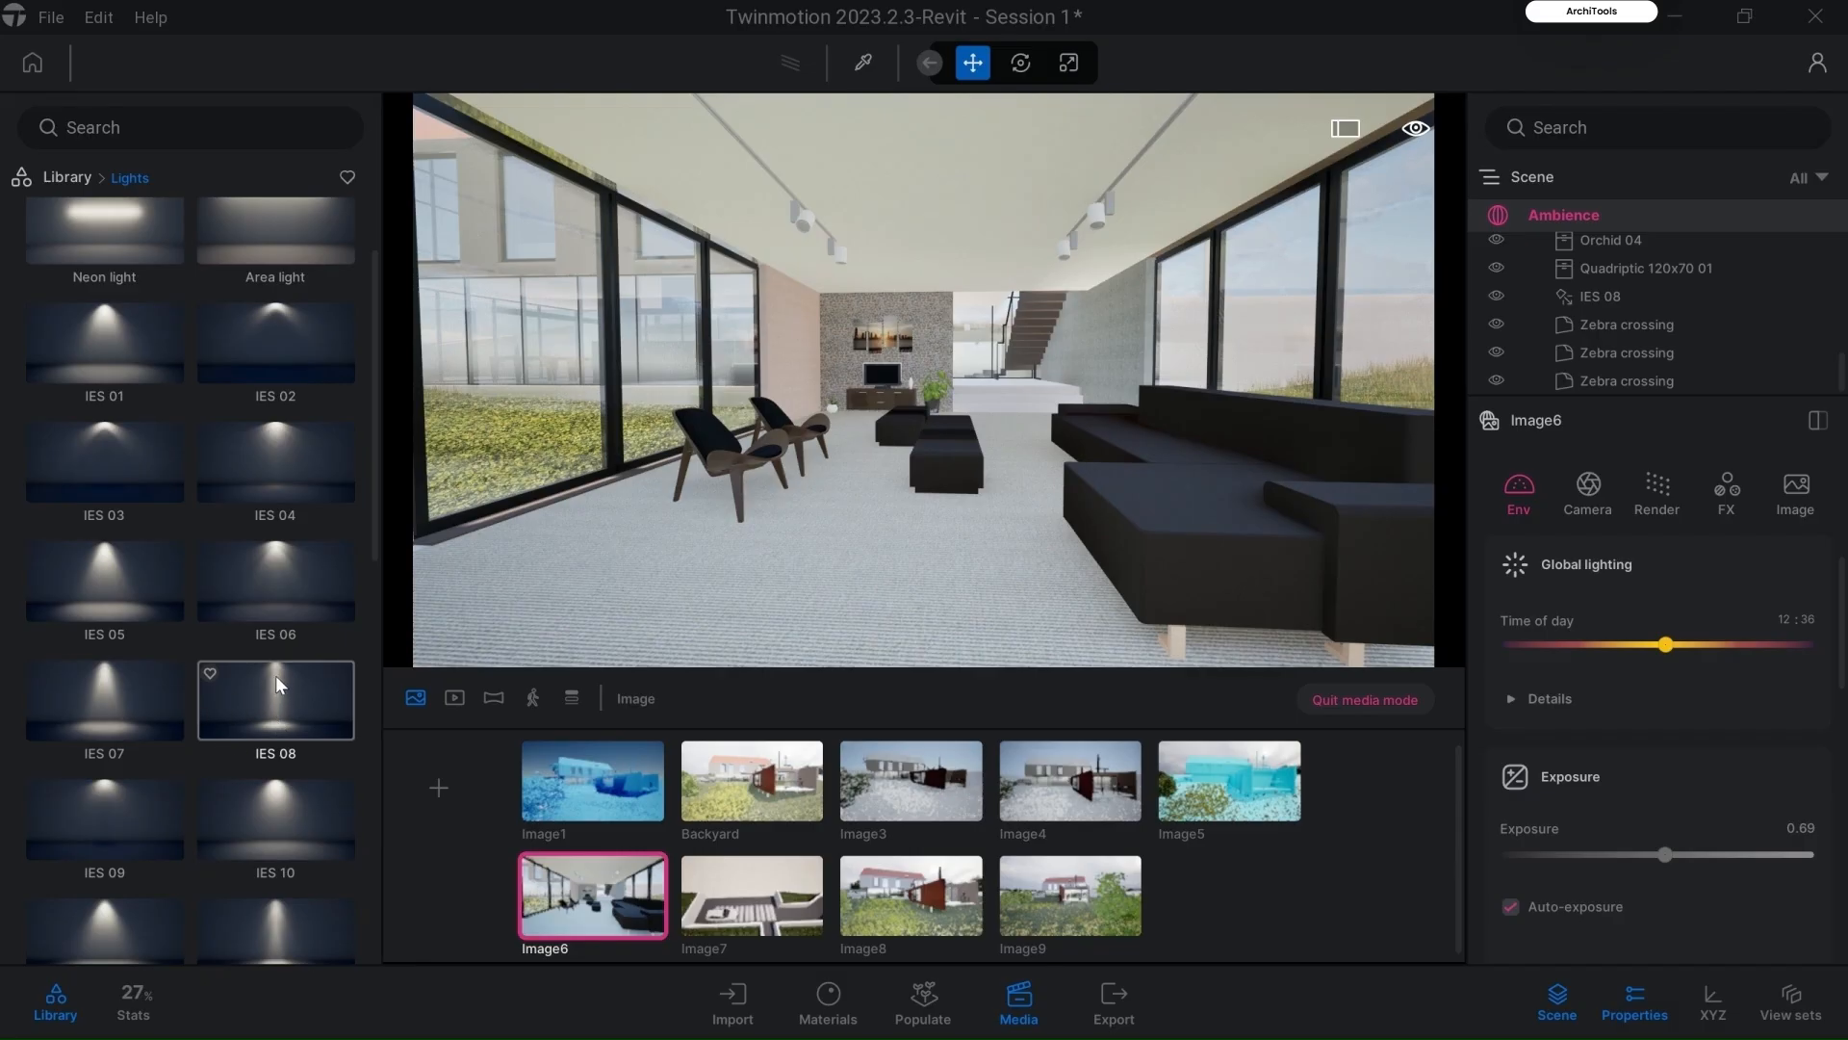
{"action": "left_click_drag", "start_coordinate": [264, 684], "coordinate": [806, 234]}
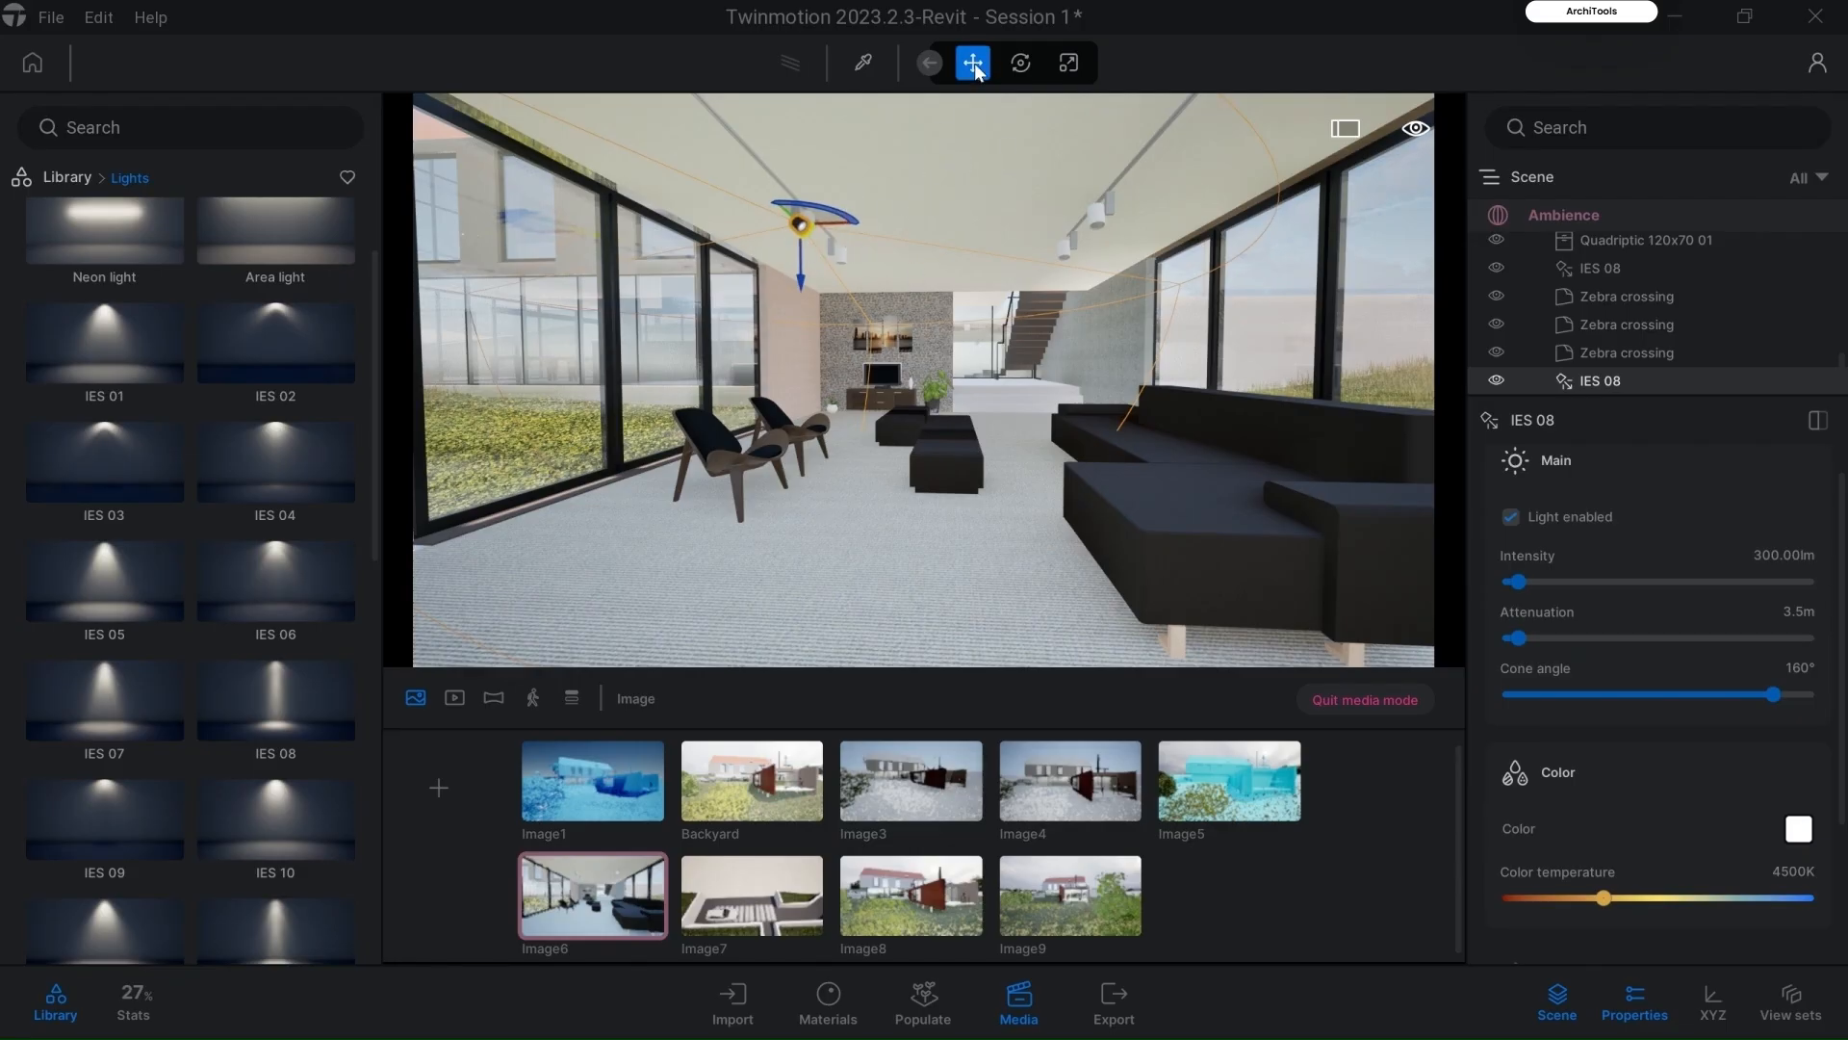
Step: Align the IES 08 light with the track spotlight above the lounge chairs and activate the Rotate tool
{"action": "left_click_drag", "start_coordinate": [845, 216], "coordinate": [799, 203]}
{"action": "scroll", "coordinate": [790, 175], "scroll_direction": "up", "scroll_amount": 3}
{"action": "right_click_drag", "start_coordinate": [814, 196], "coordinate": [785, 152]}
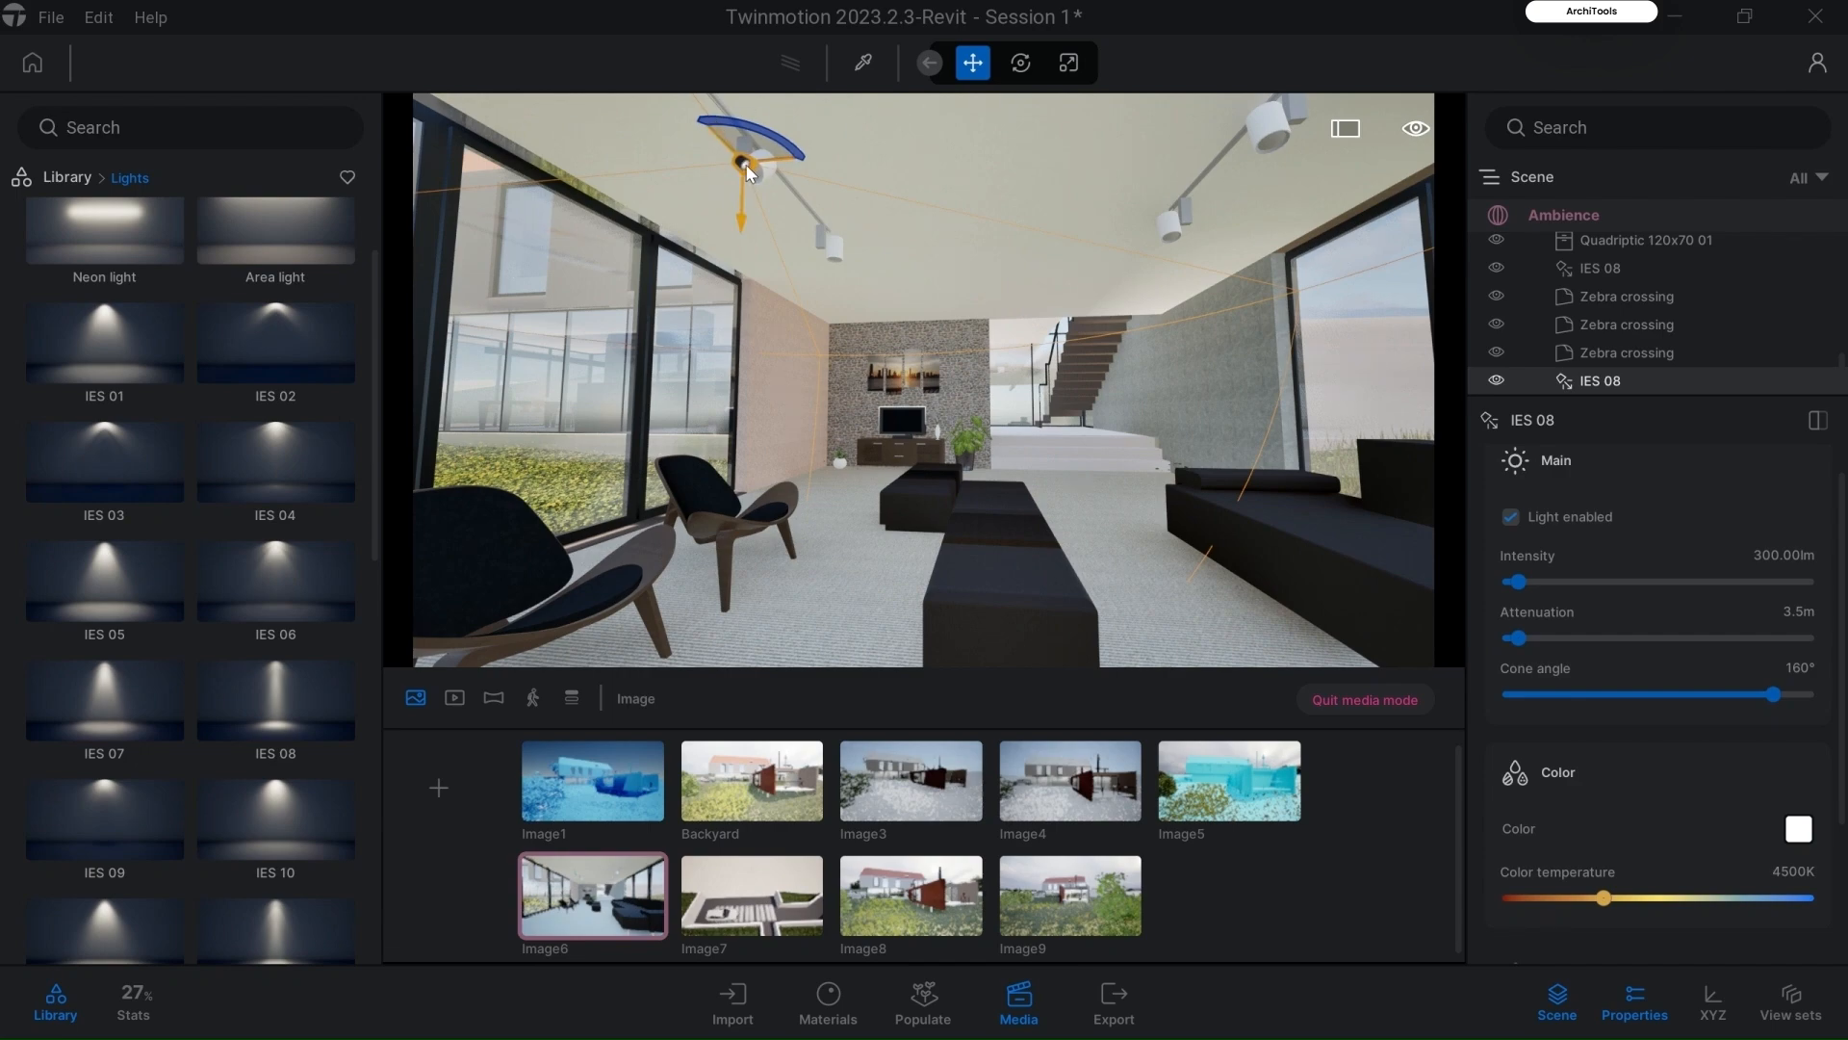
{"action": "left_click_drag", "start_coordinate": [753, 163], "coordinate": [753, 170]}
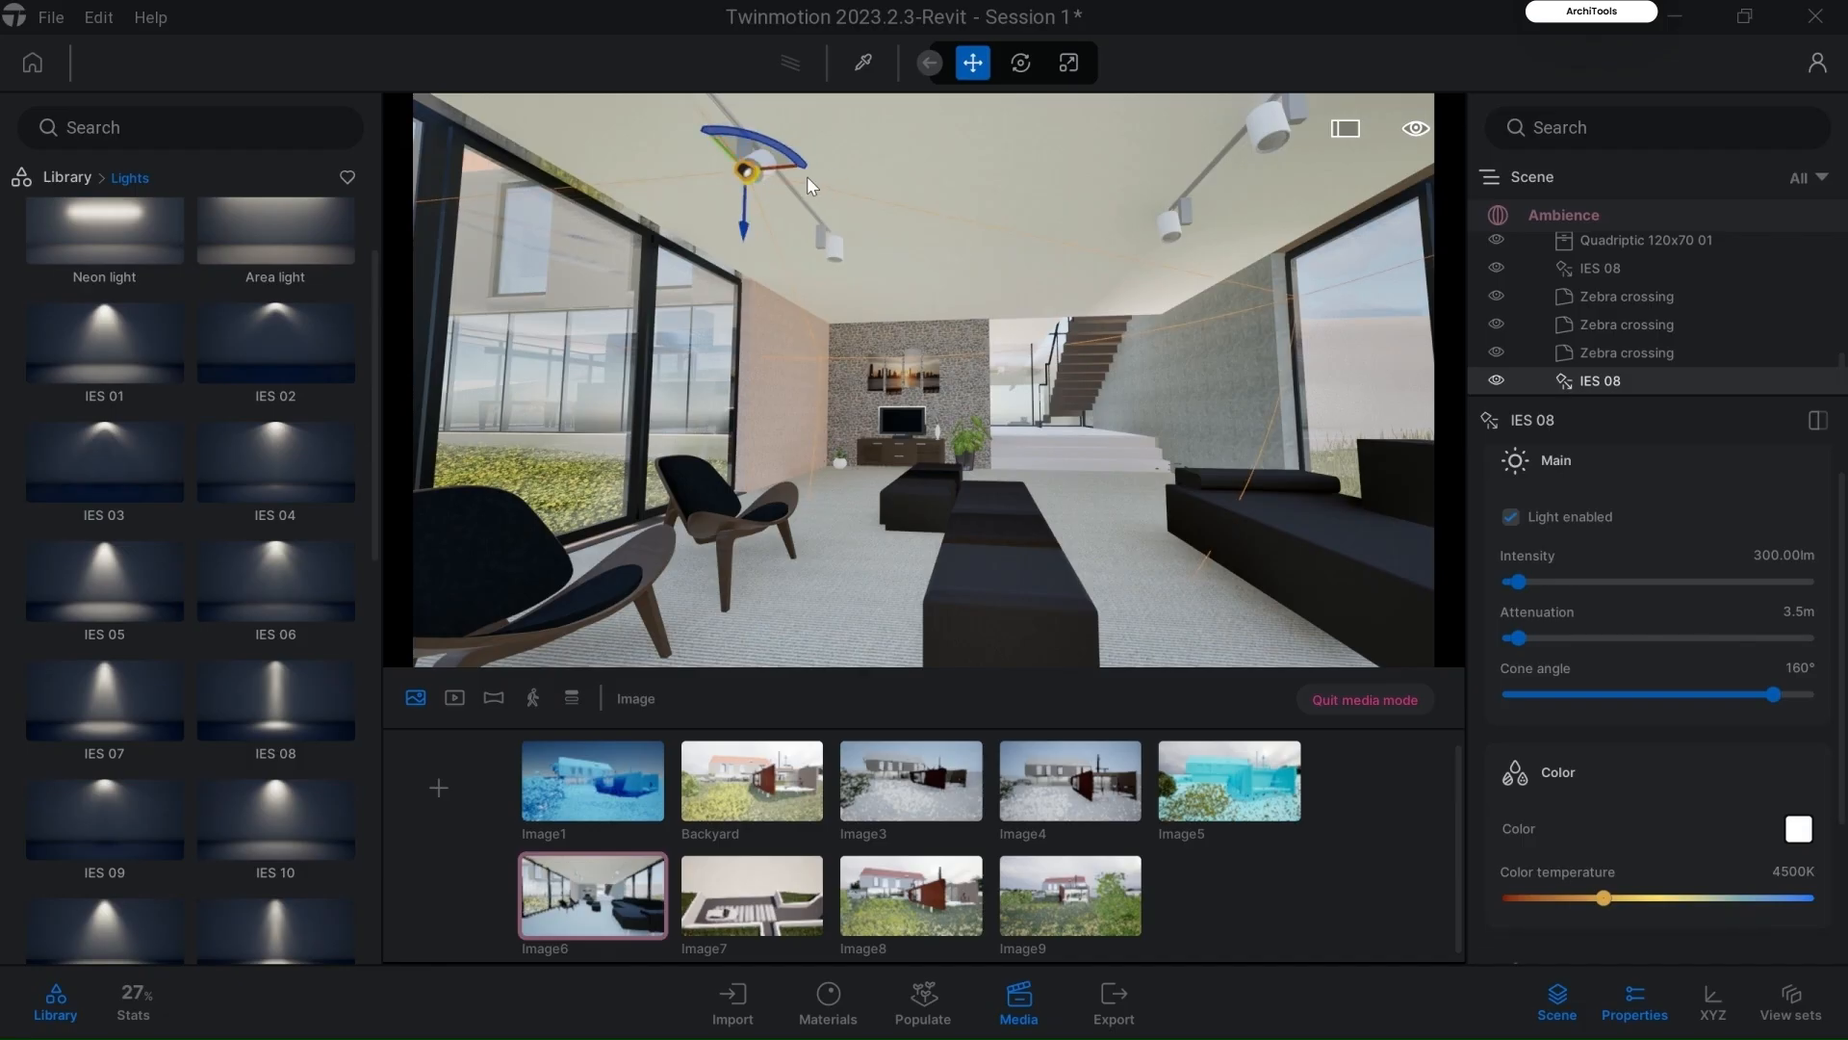
{"action": "left_click", "coordinate": [1024, 62]}
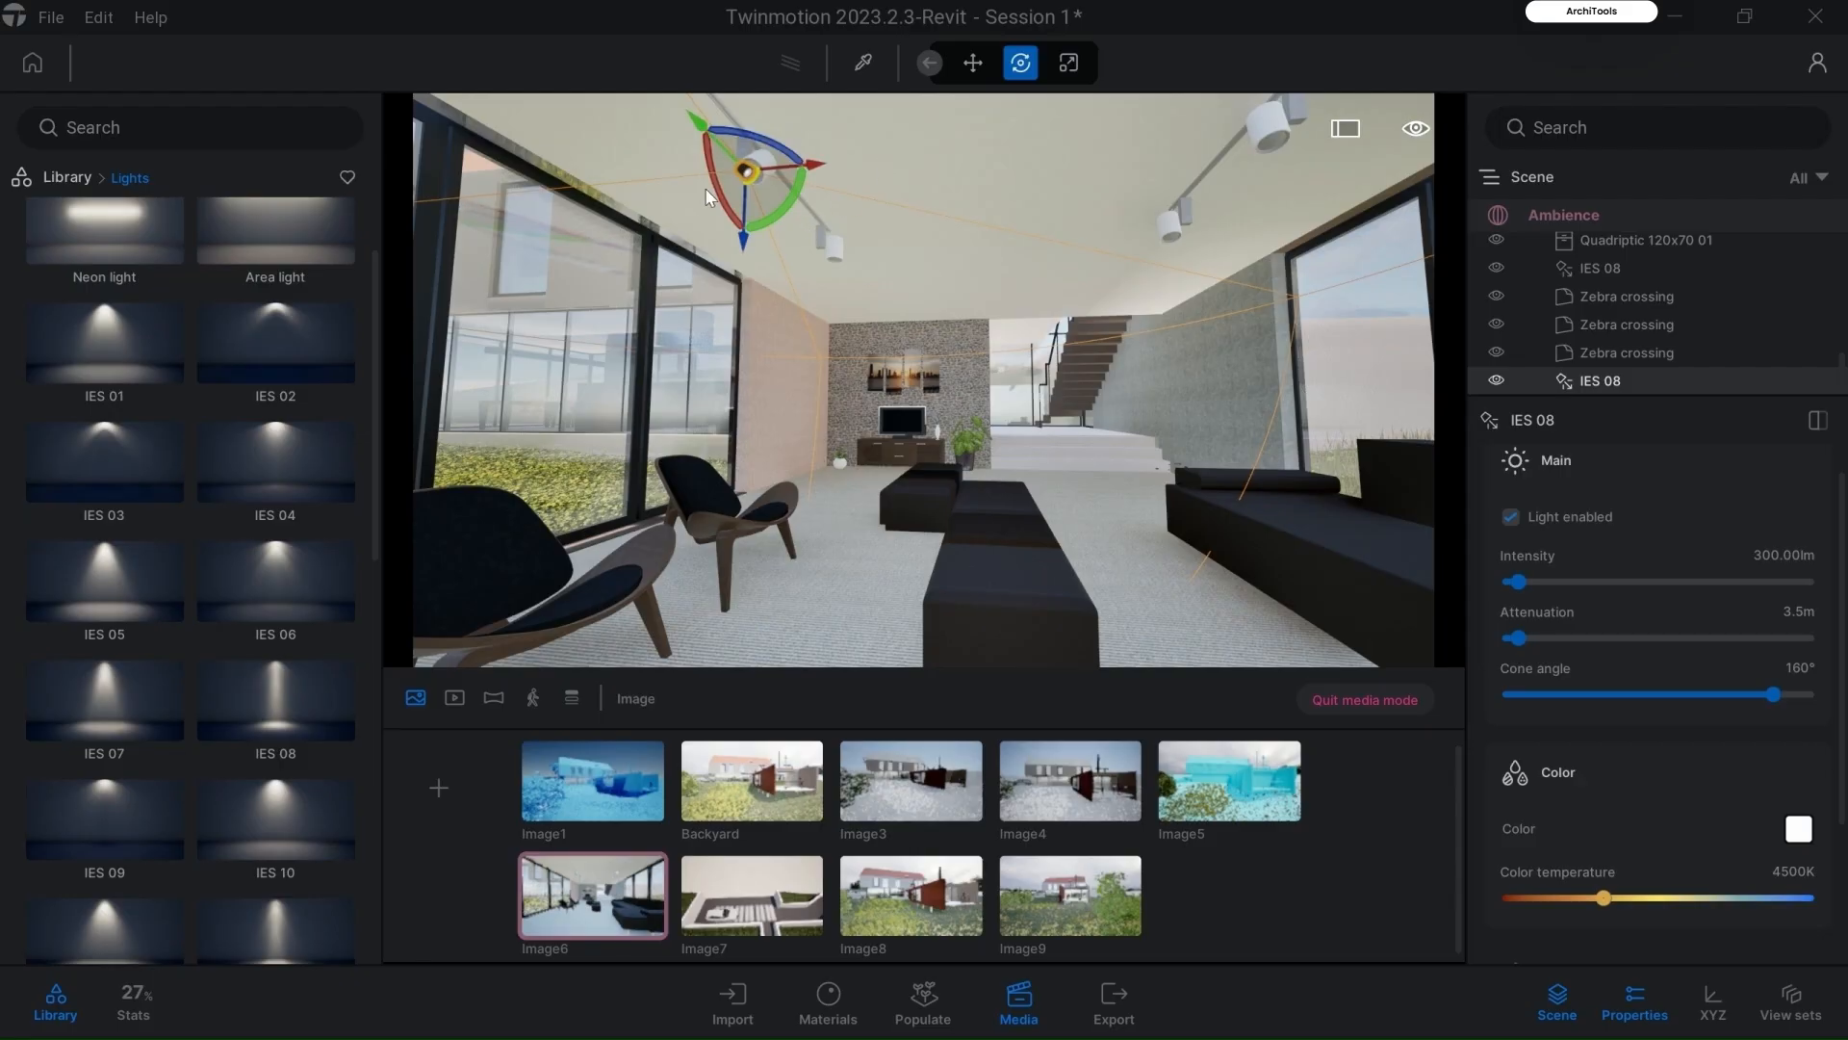
{"action": "mouse_move", "coordinate": [807, 187]}
{"action": "left_mouse_down"}
{"action": "mouse_move", "coordinate": [798, 171]}
{"action": "mouse_move", "coordinate": [772, 216]}
{"action": "mouse_move", "coordinate": [814, 217]}
{"action": "left_mouse_up"}
Step: Set the Image6 ambience's time of day to 18:50 and check the light's effect on the lounge chairs
{"action": "left_click", "coordinate": [1530, 218]}
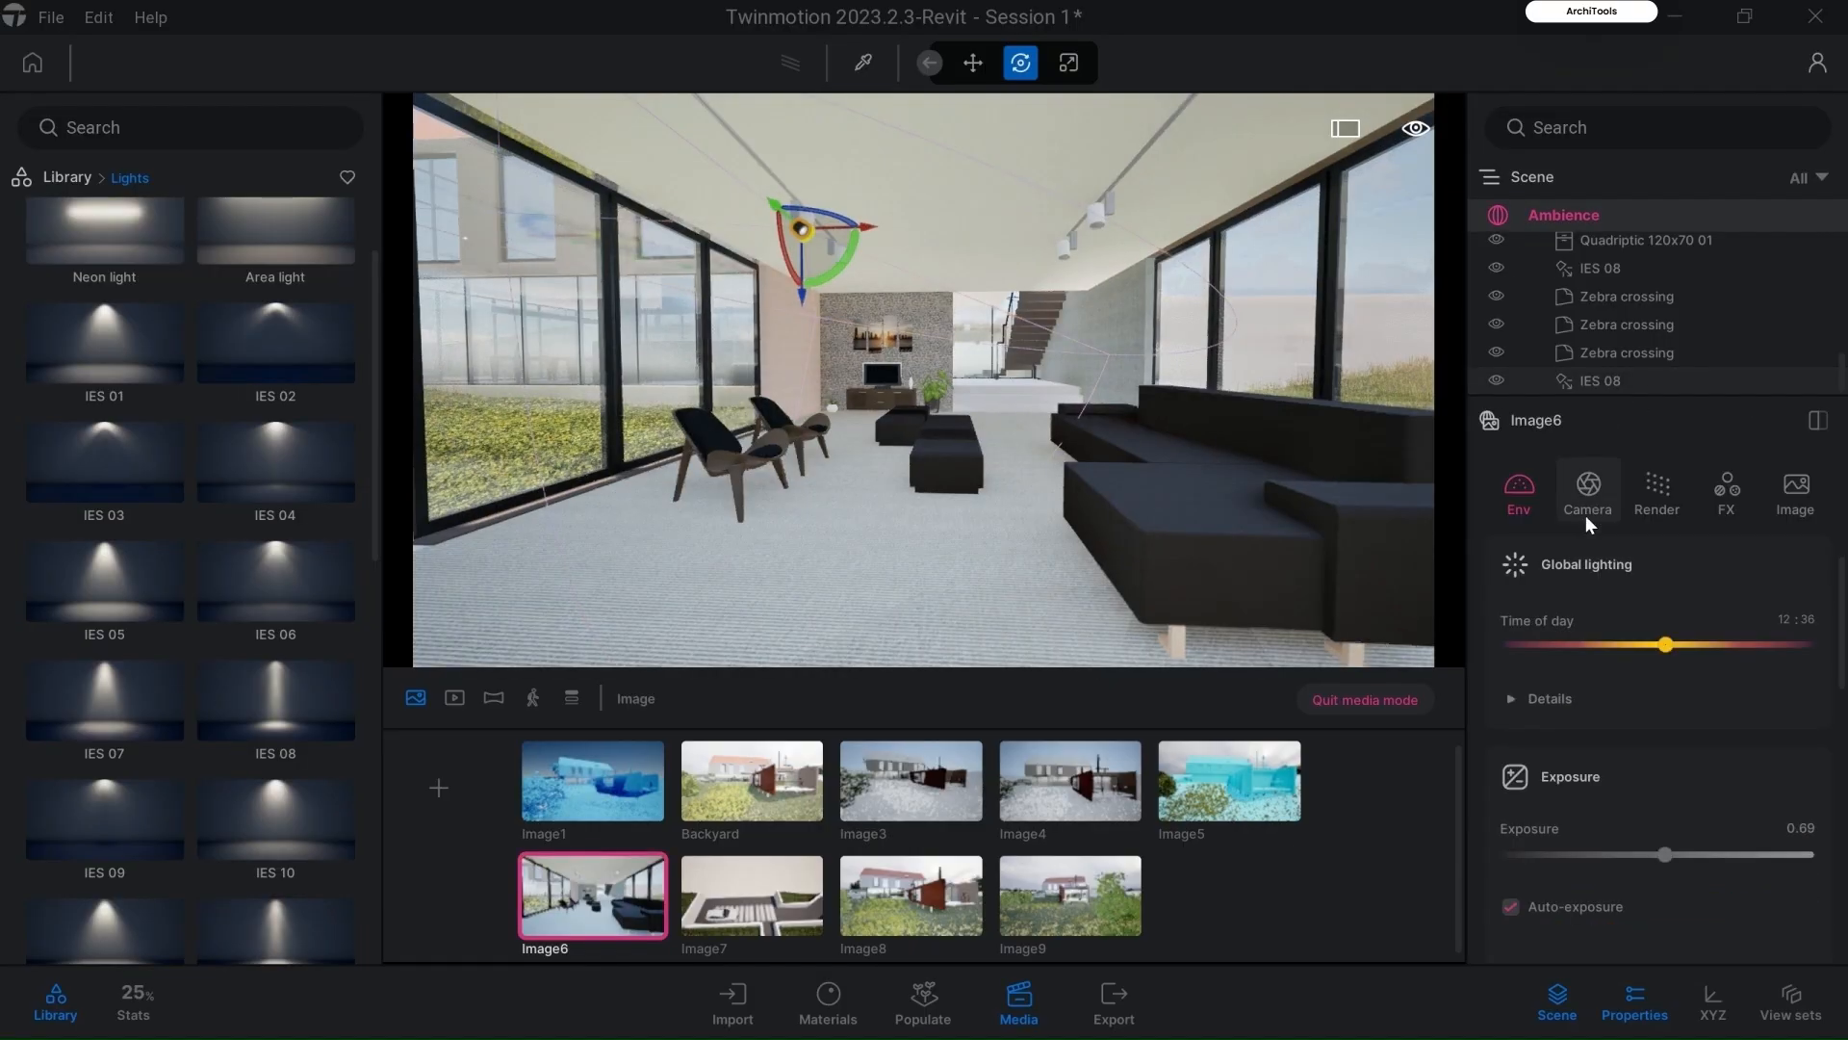
{"action": "left_click_drag", "start_coordinate": [1669, 642], "coordinate": [1744, 643]}
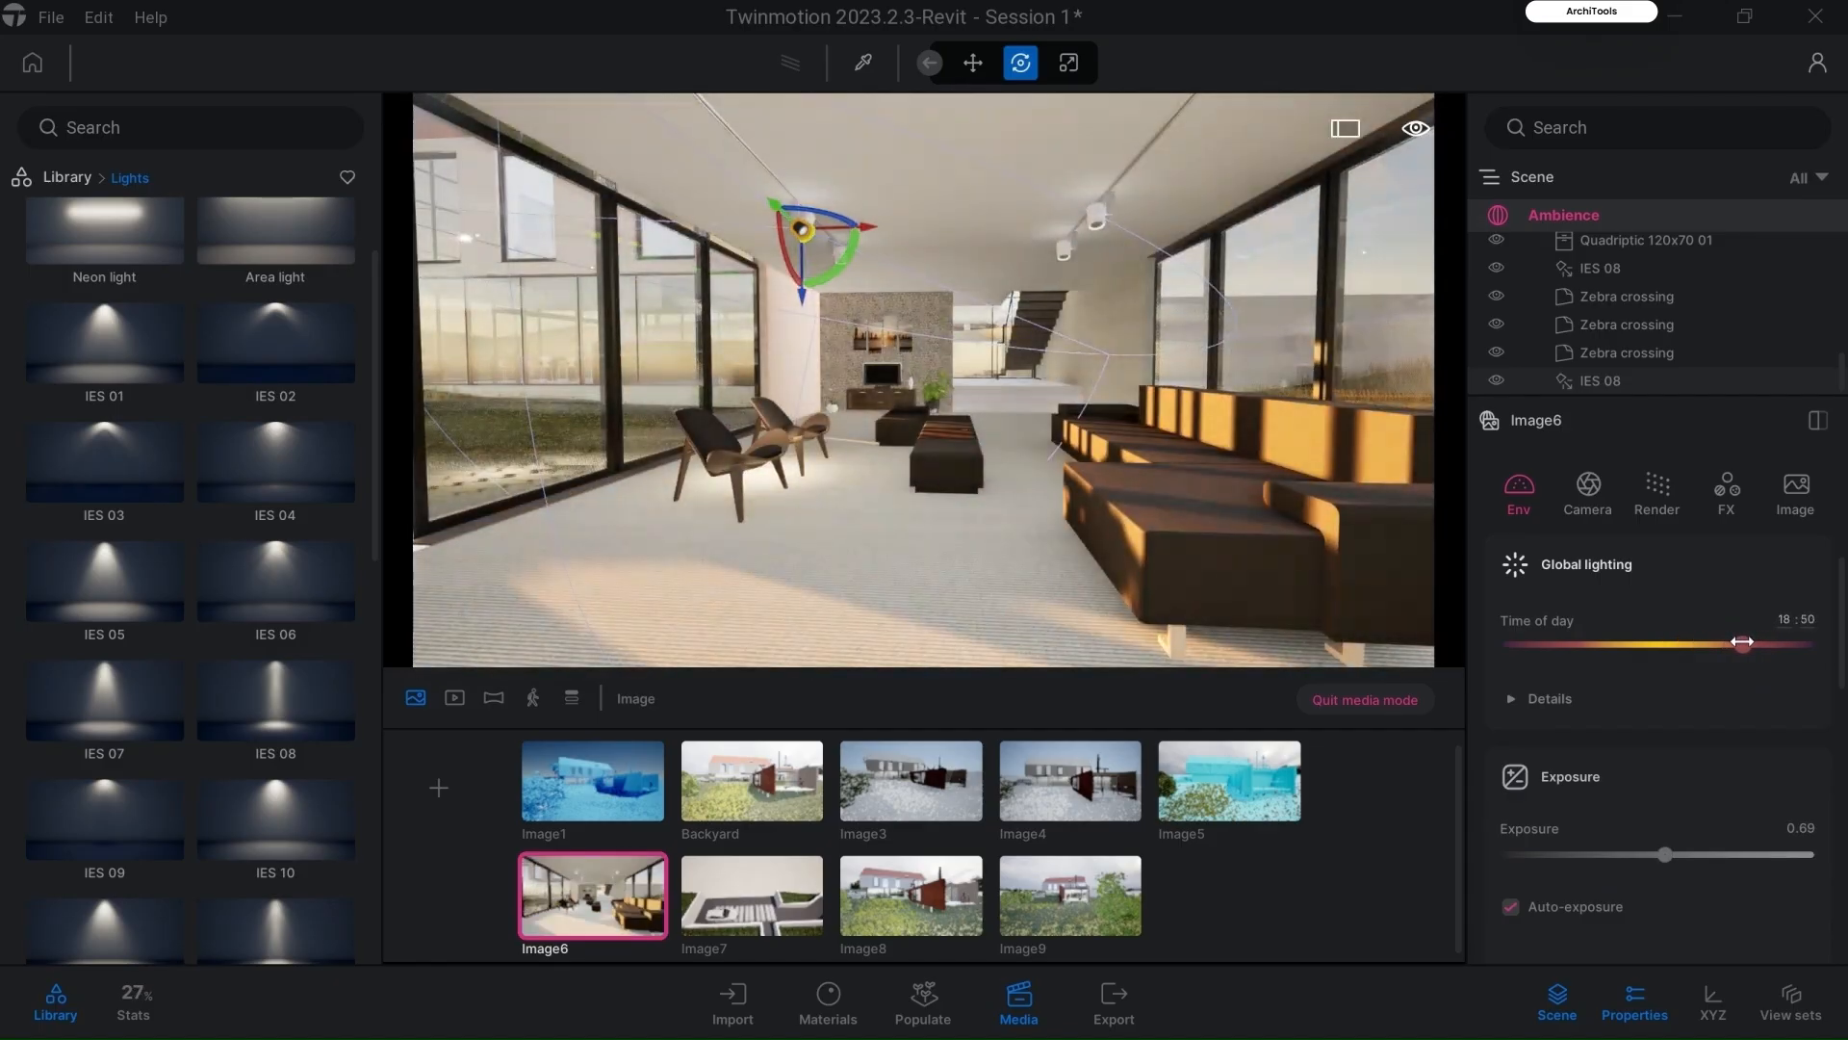
{"action": "scroll", "coordinate": [746, 180], "scroll_direction": "up", "scroll_amount": 5}
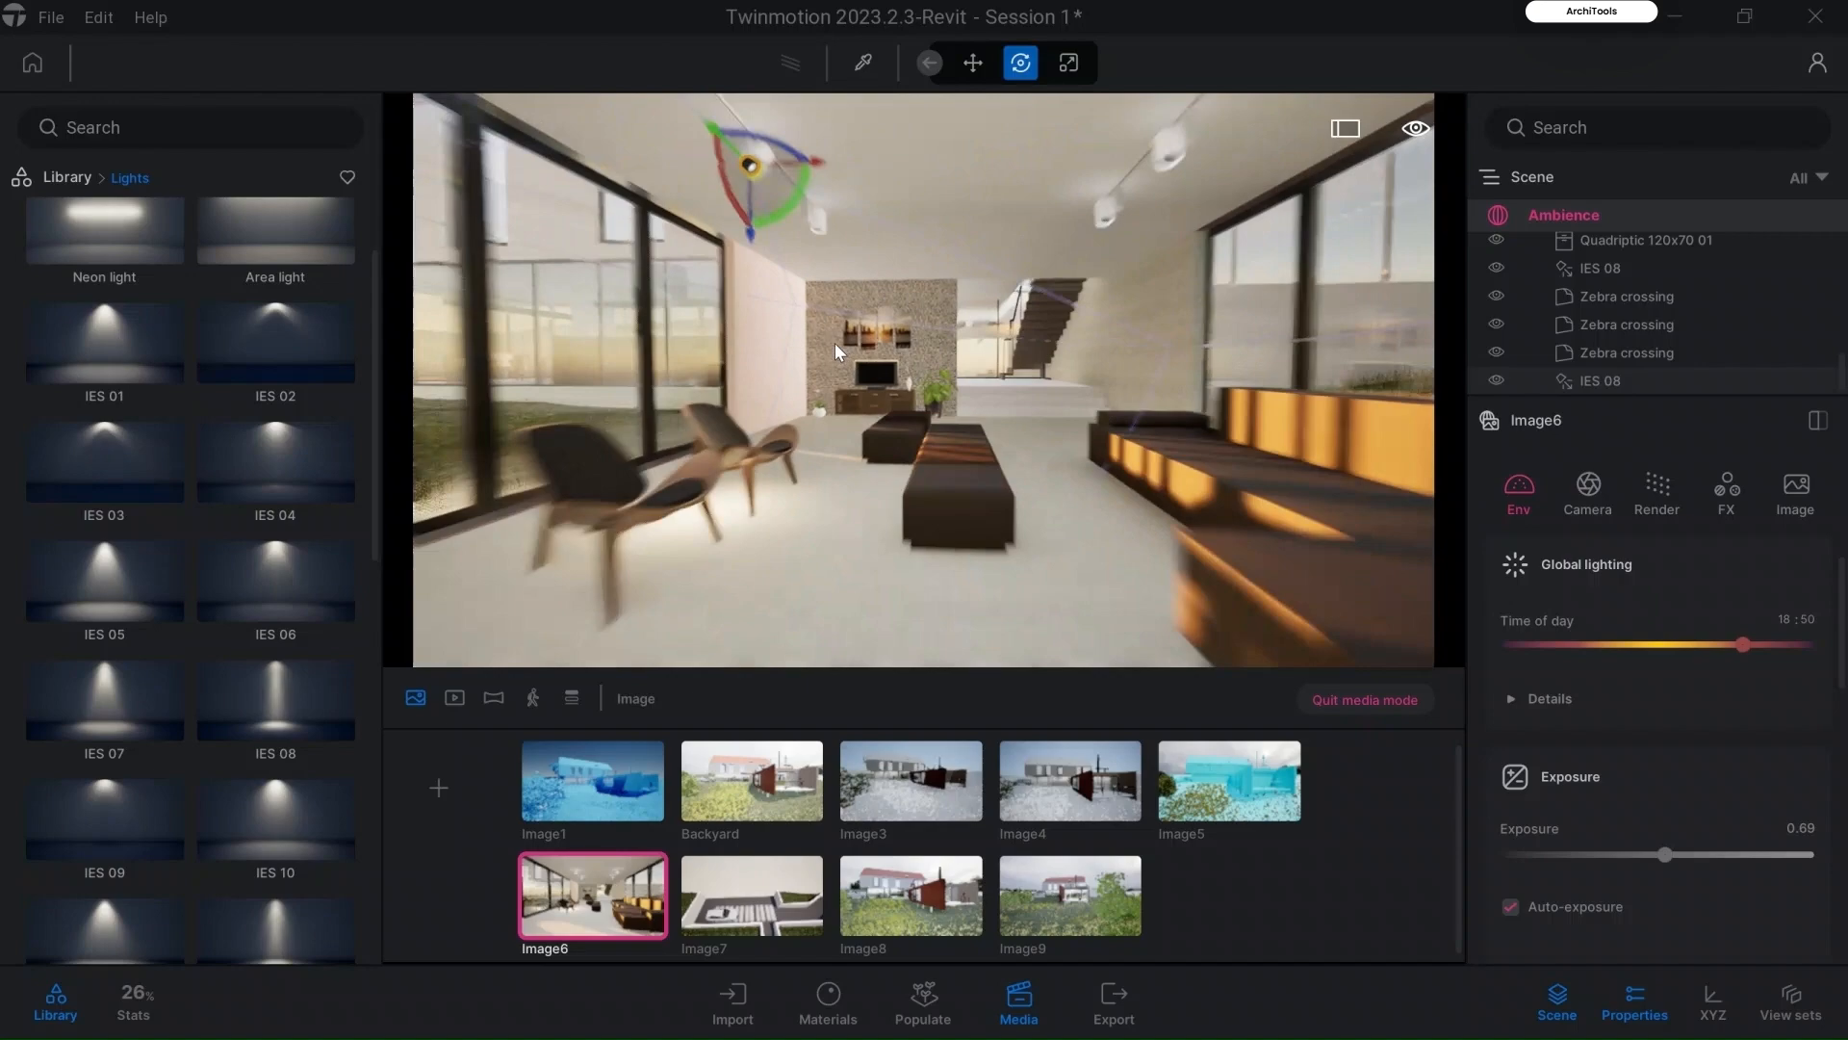
{"action": "left_click_drag", "start_coordinate": [750, 186], "coordinate": [815, 208]}
{"action": "scroll", "coordinate": [821, 421], "scroll_direction": "down", "scroll_amount": 3}
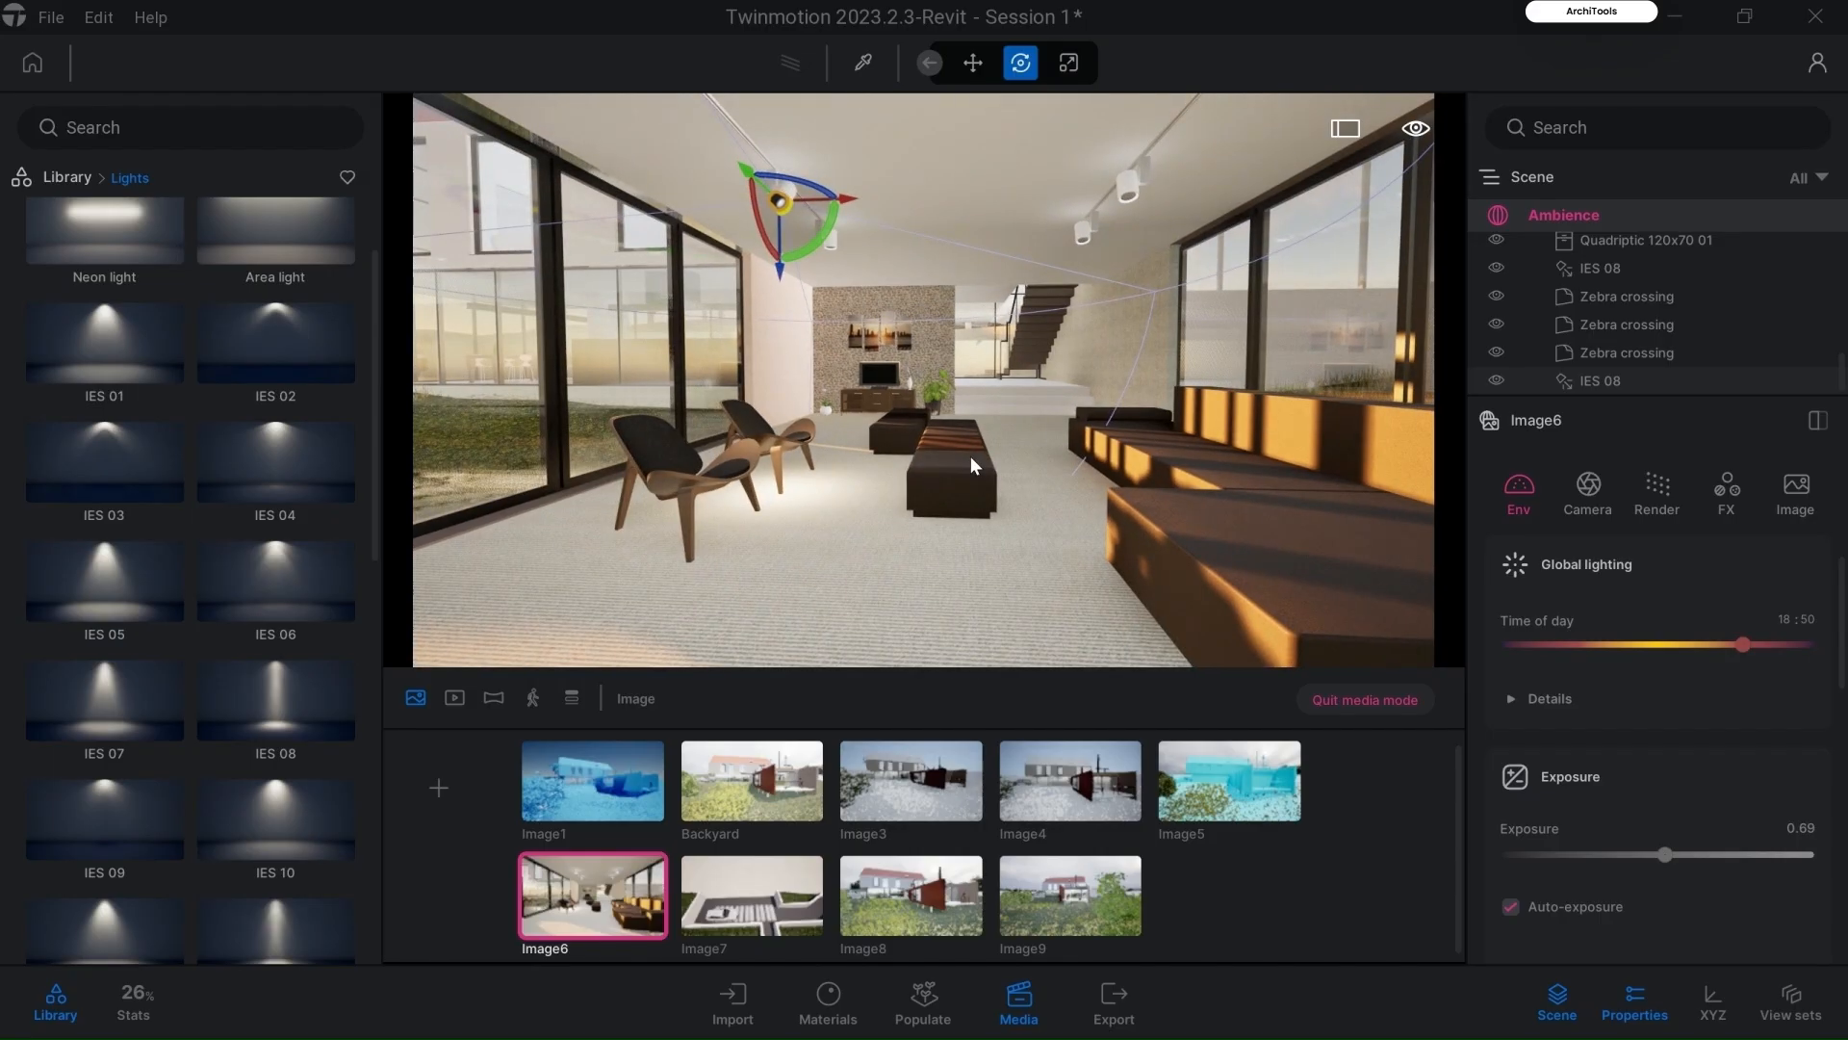
Step: Copy the IES 08 light as one linked instance to the next spotlight on the same track, about 1.39 m away
{"action": "left_click", "coordinate": [973, 66]}
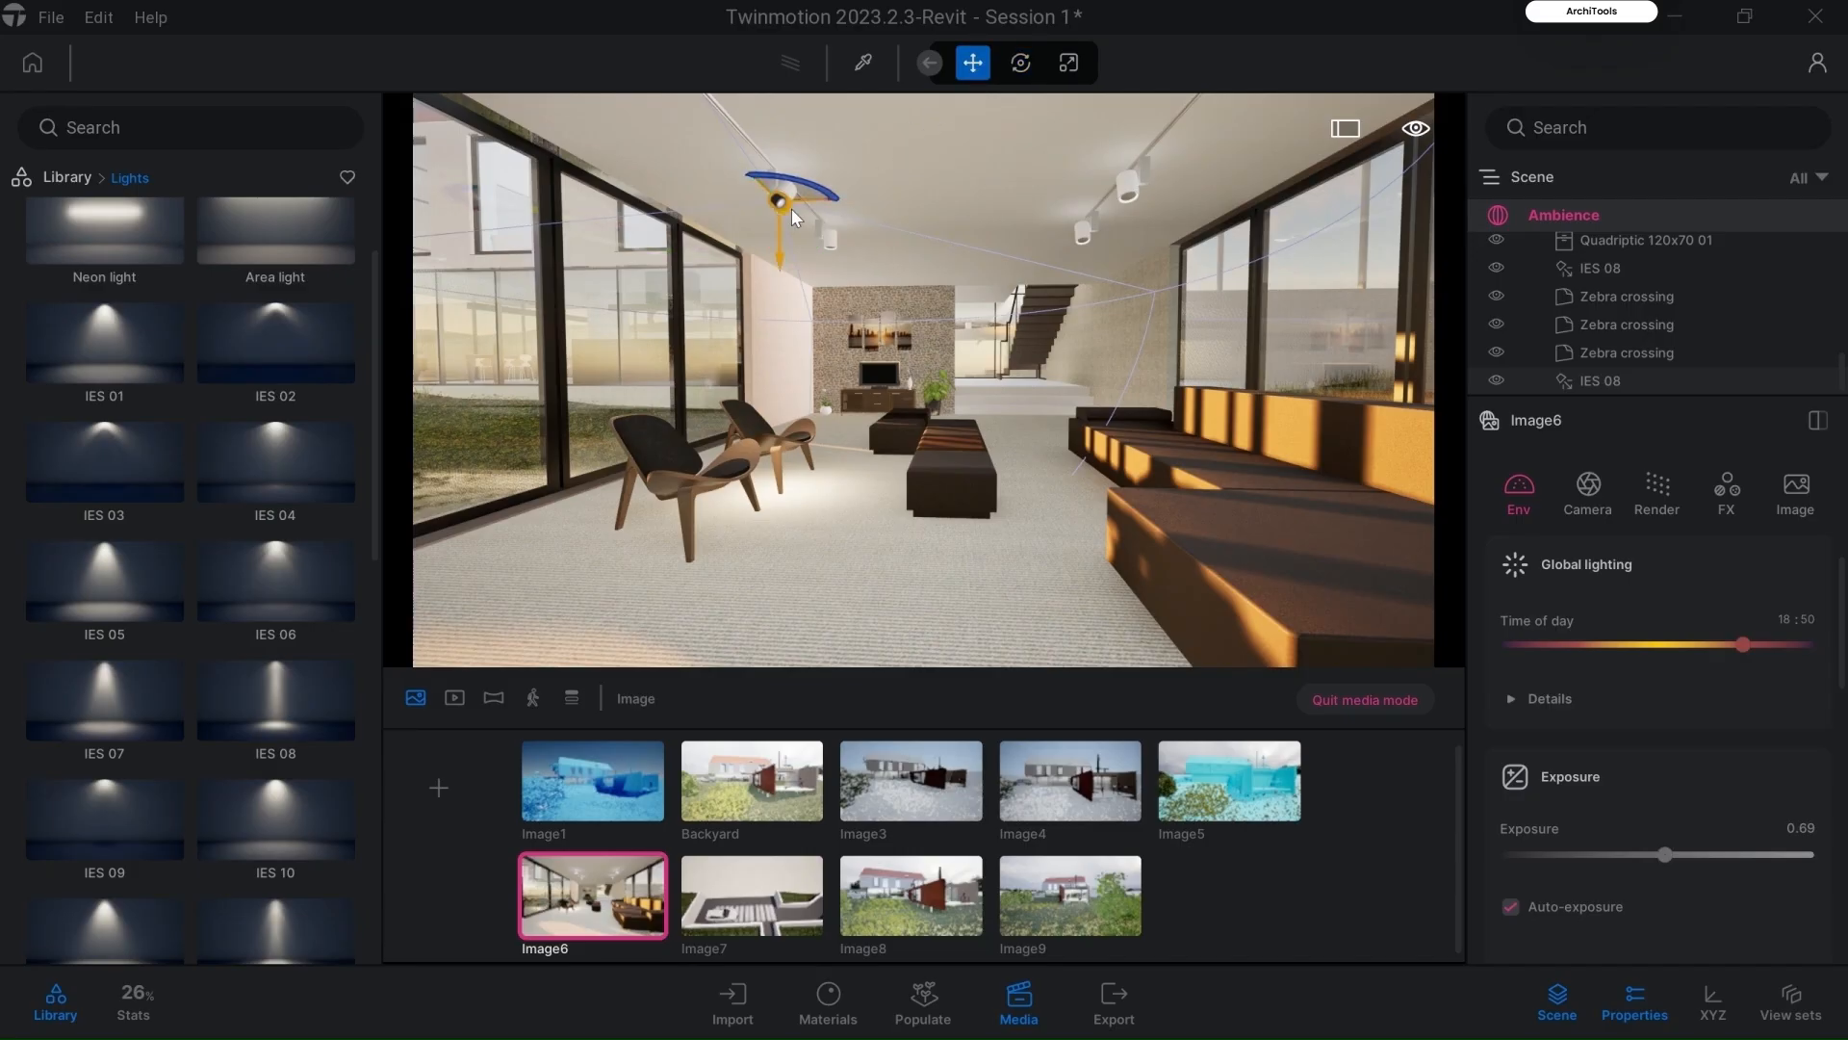
{"action": "scroll", "coordinate": [780, 169], "scroll_direction": "up", "scroll_amount": 2}
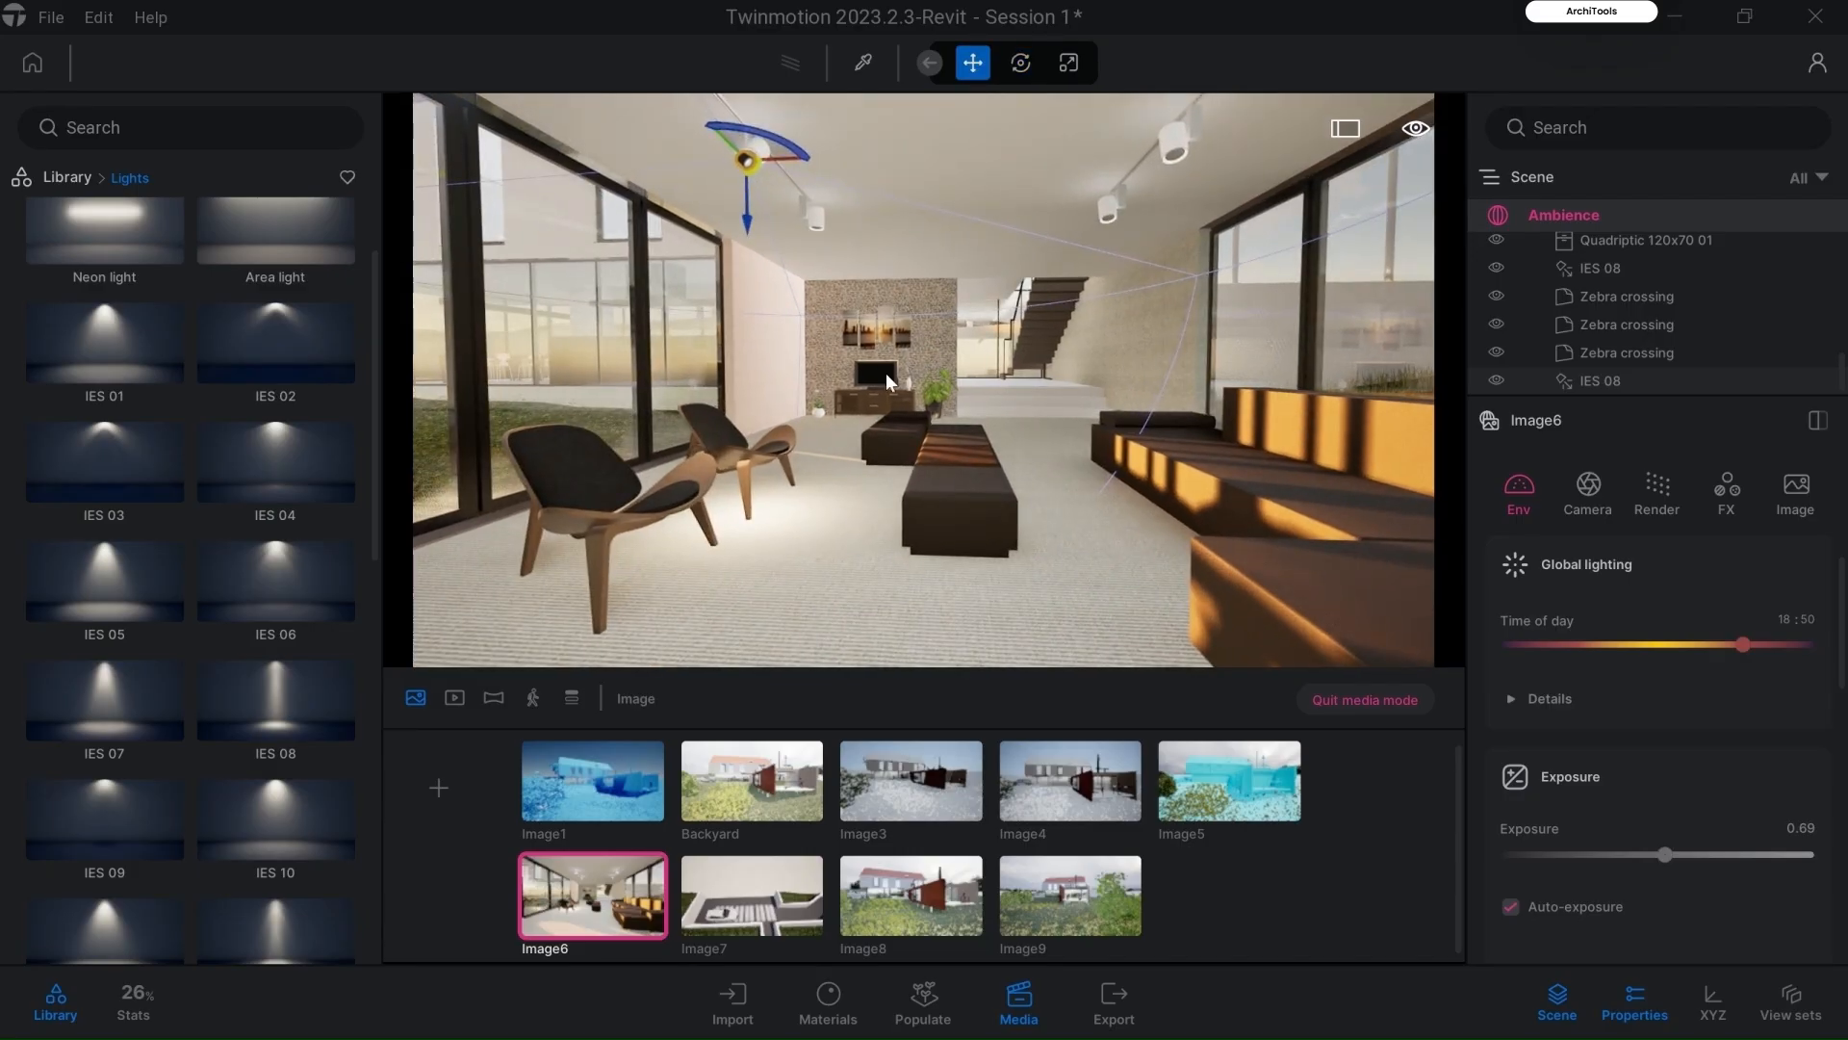
{"action": "scroll", "coordinate": [777, 178], "scroll_direction": "down", "scroll_amount": 2}
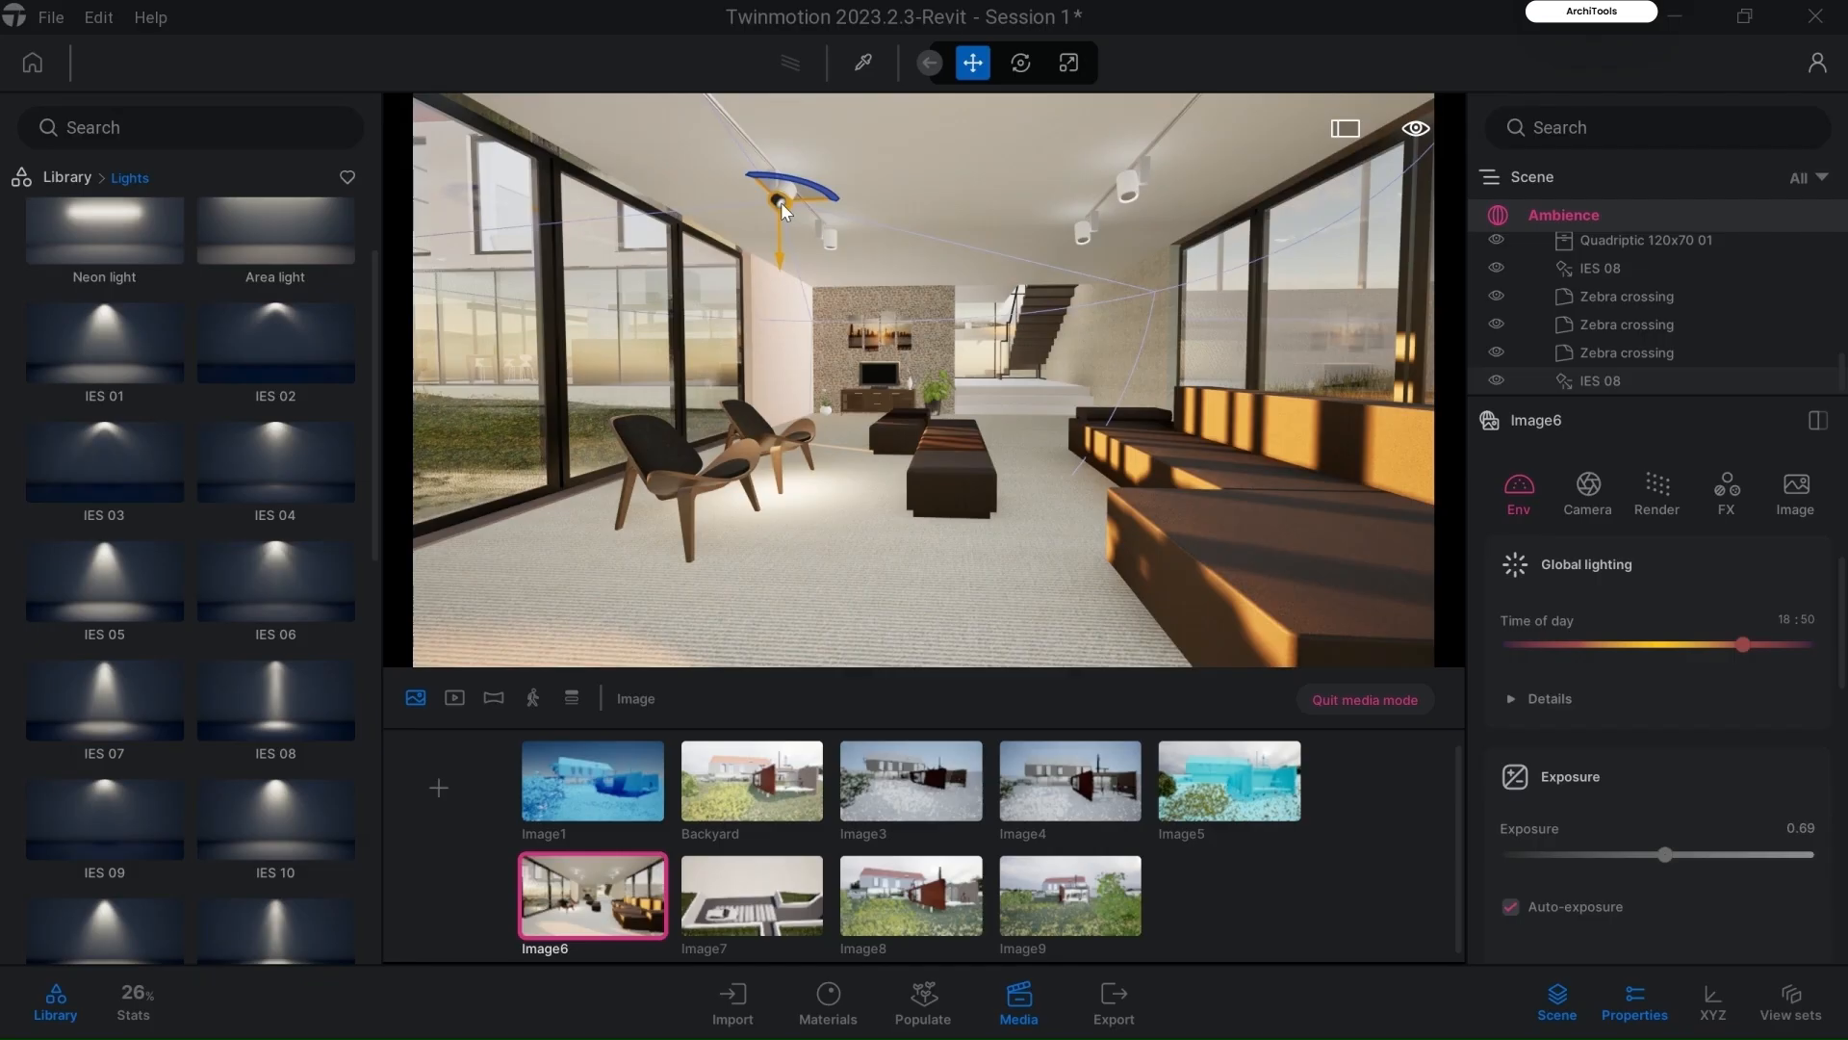
{"action": "left_click_drag", "start_coordinate": [785, 212], "coordinate": [831, 245], "text": "alt"}
{"action": "left_click_drag", "start_coordinate": [939, 329], "coordinate": [1207, 306]}
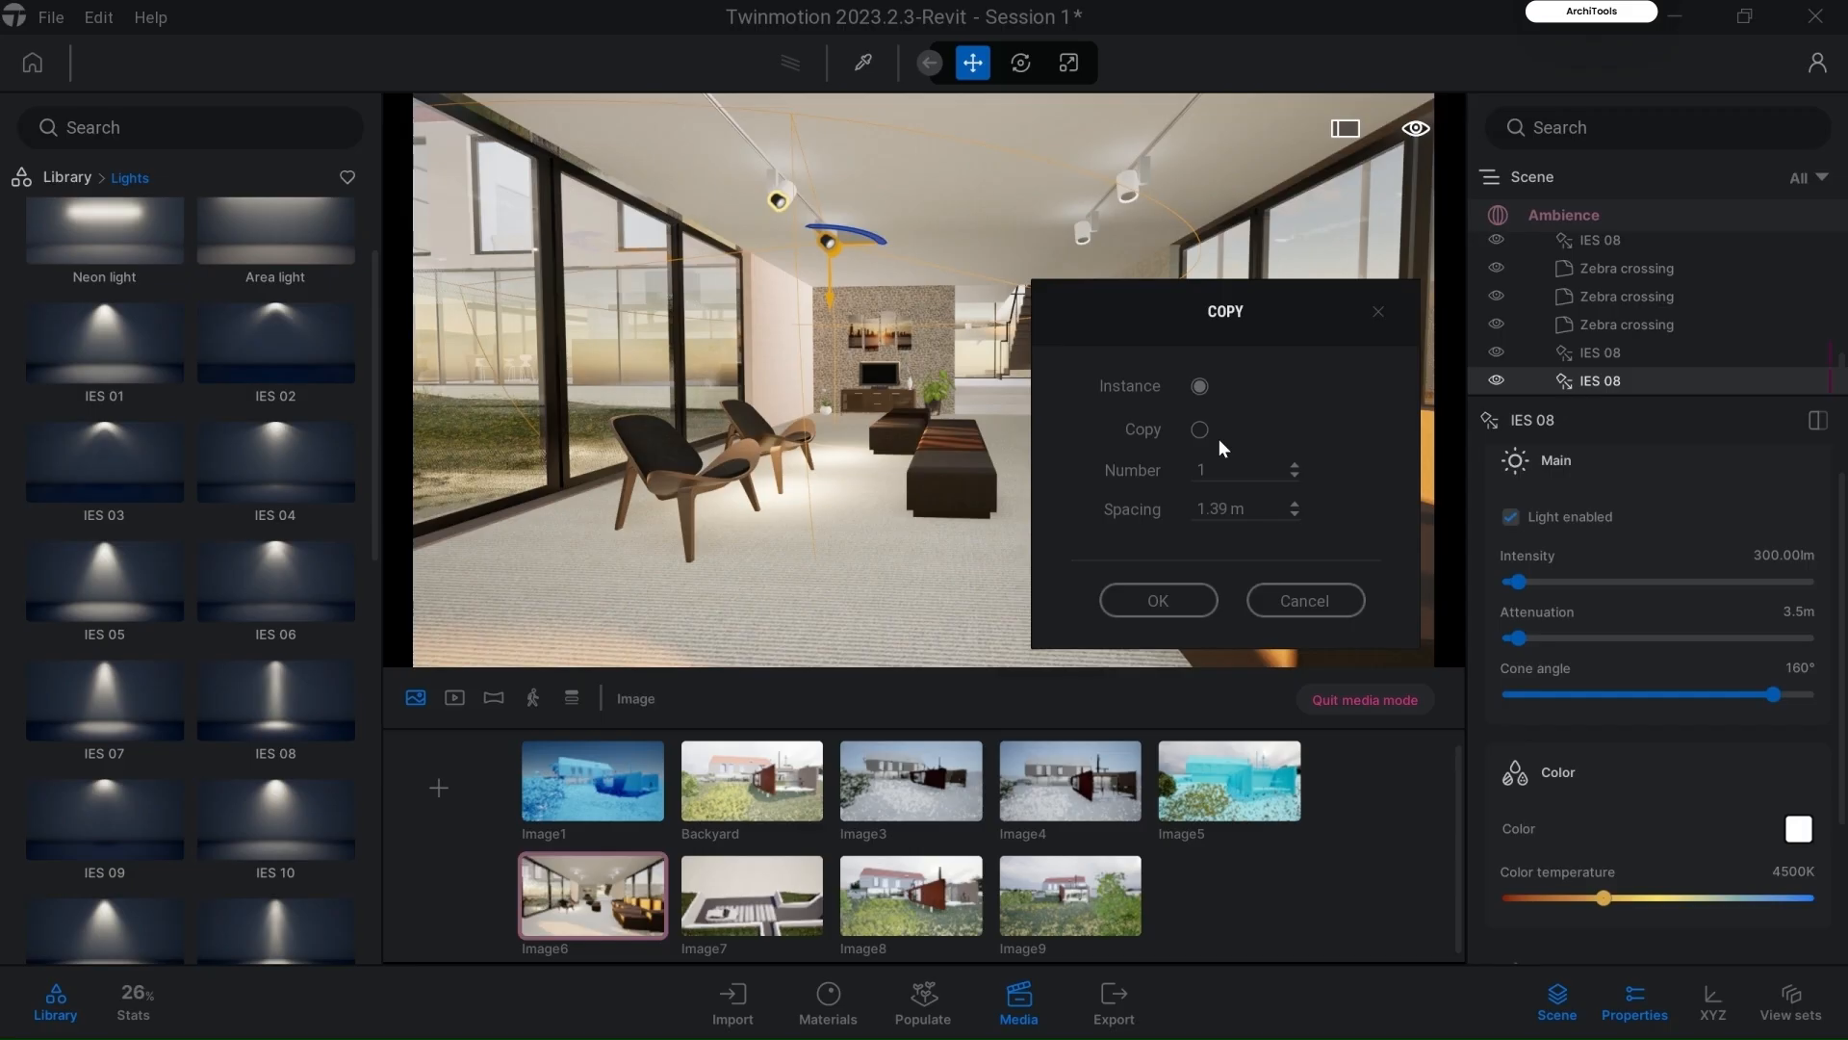
{"action": "left_click", "coordinate": [1165, 604]}
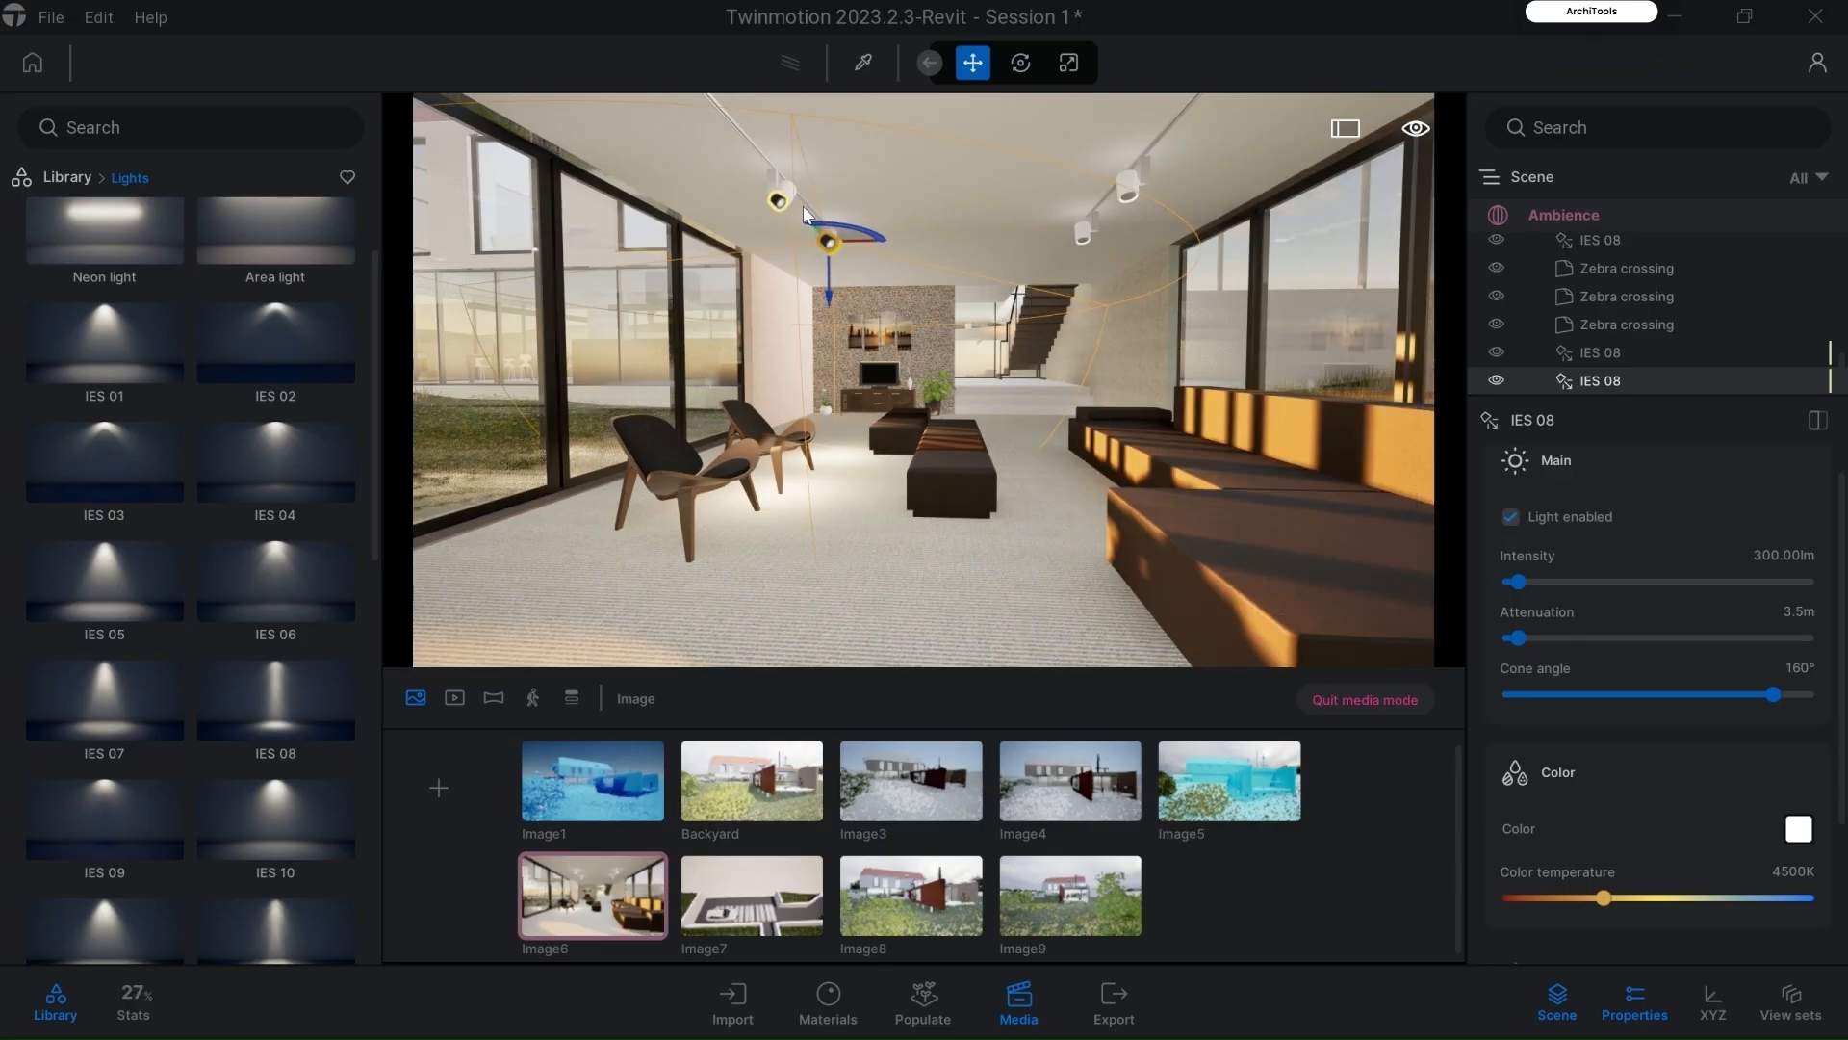
Step: Set the color temperature of the instanced IES 08 lights to 3436K
{"action": "left_click_drag", "start_coordinate": [1604, 898], "coordinate": [1523, 901]}
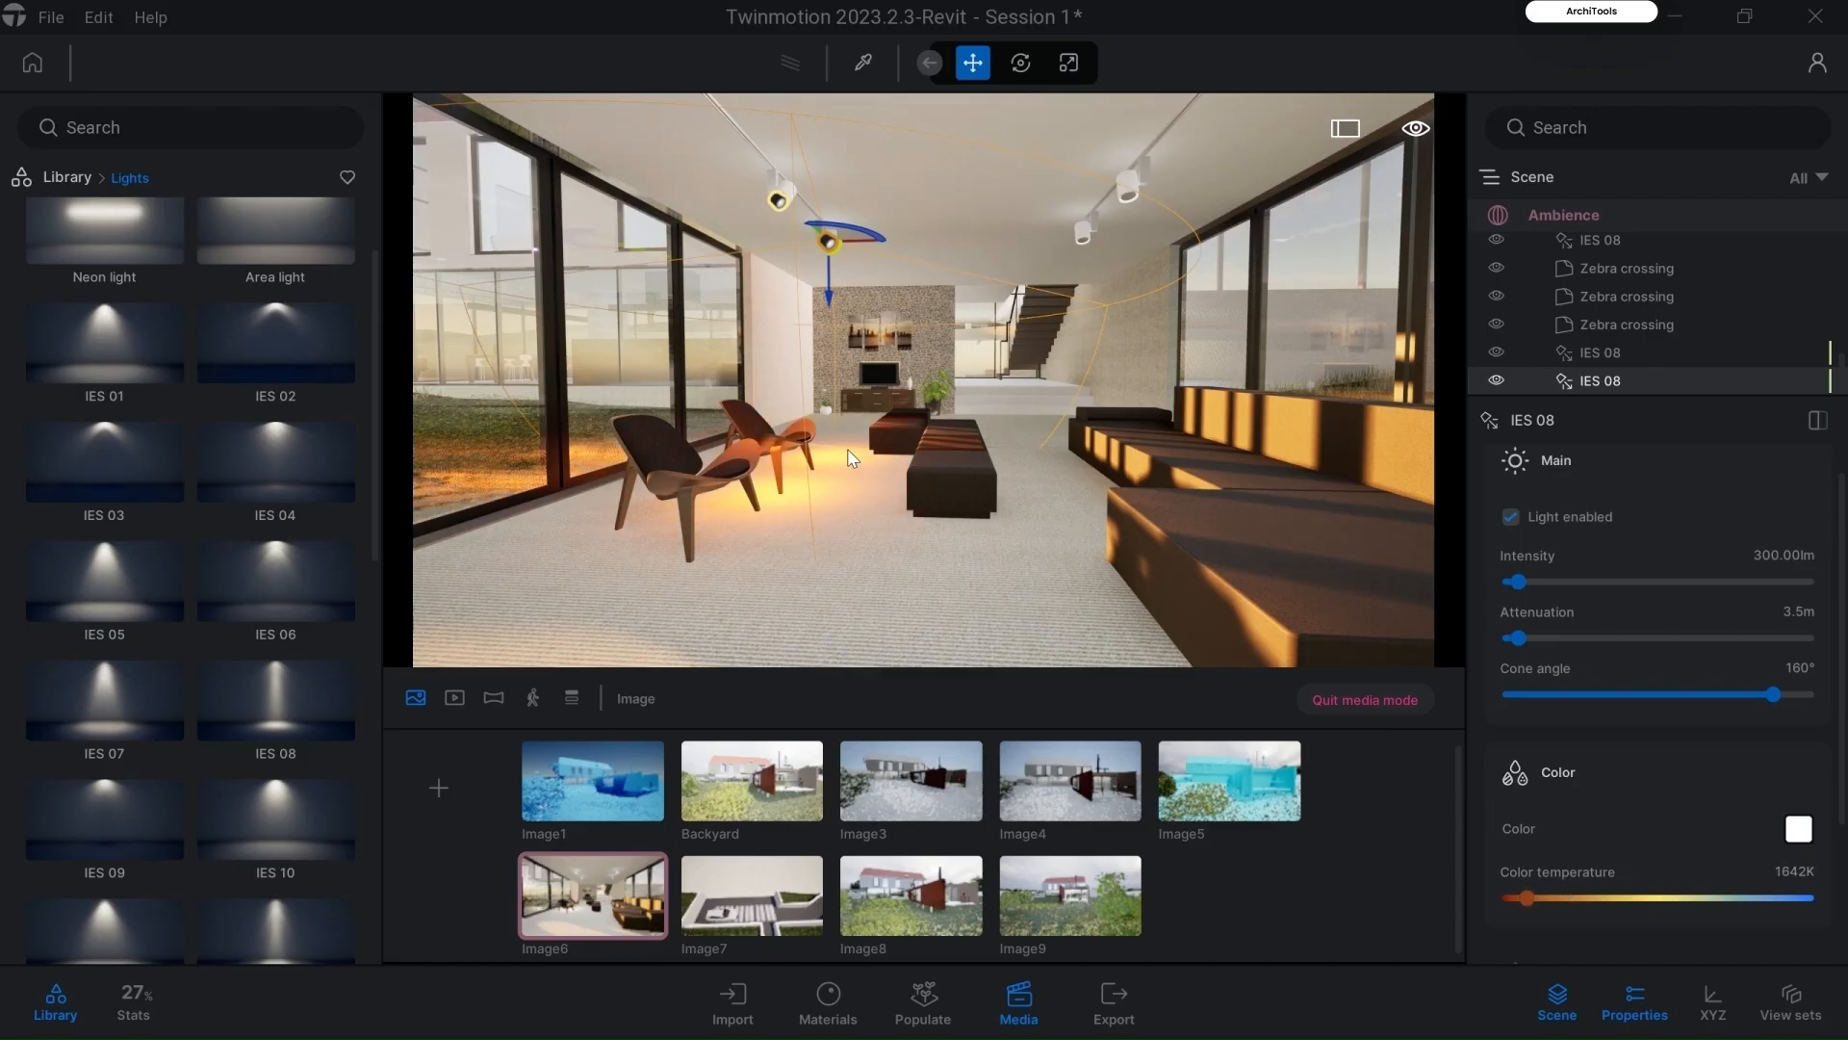
{"action": "left_click_drag", "start_coordinate": [1537, 899], "coordinate": [1575, 899]}
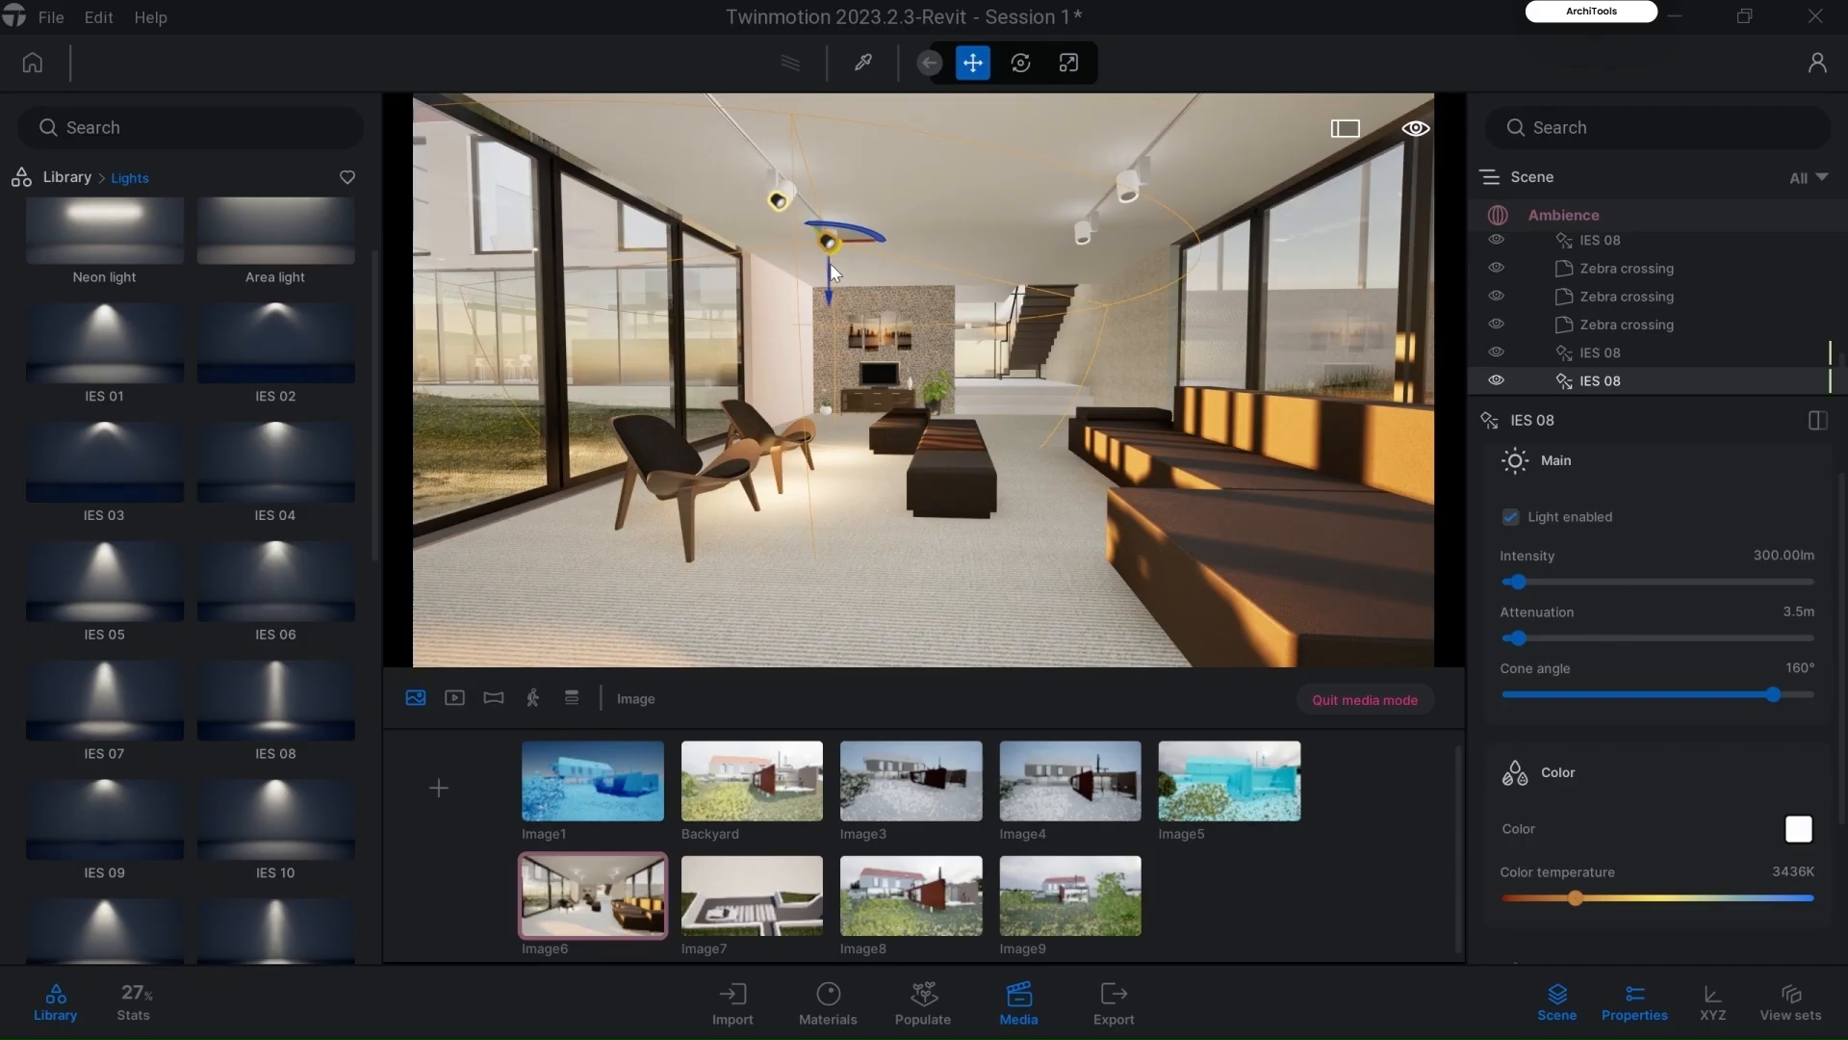
Step: Try an independent copy of the IES 08 light at the opposite track's spotlight, with a color temperature of 1000K
{"action": "left_click", "coordinate": [778, 204]}
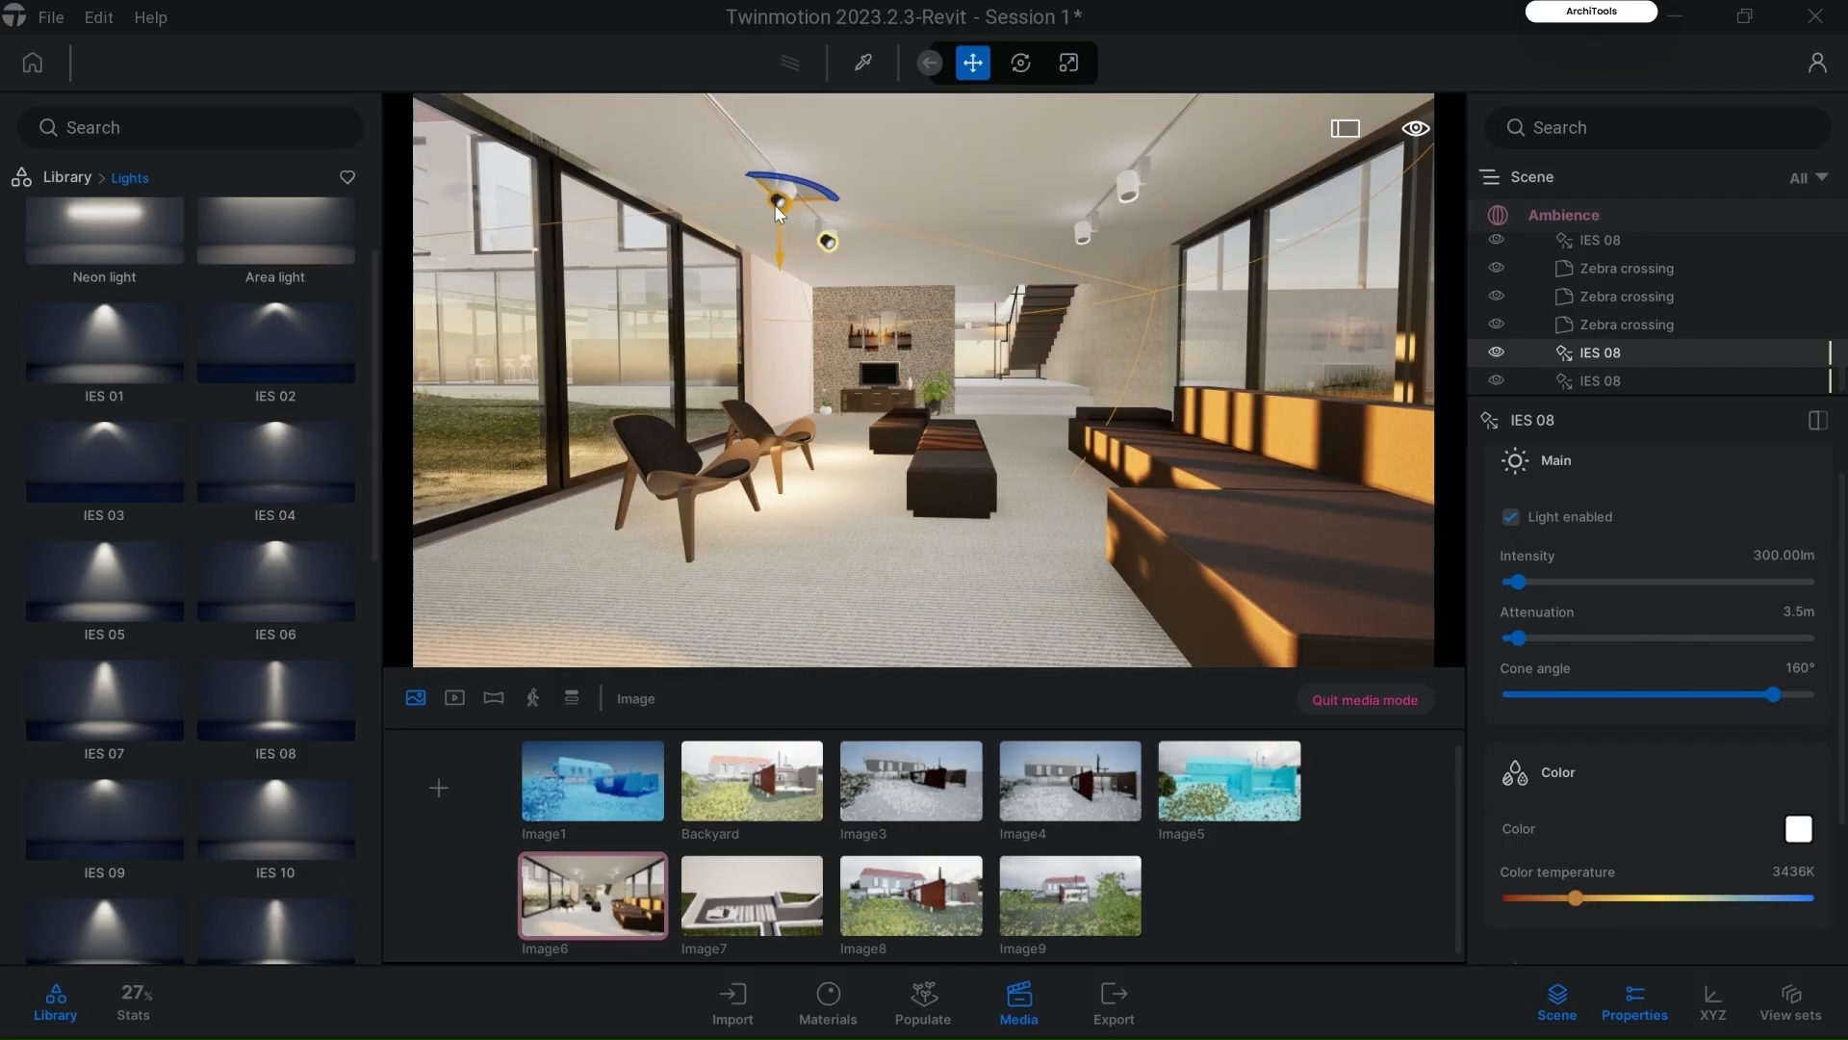
{"action": "left_click_drag", "start_coordinate": [778, 204], "coordinate": [1130, 193], "text": "alt"}
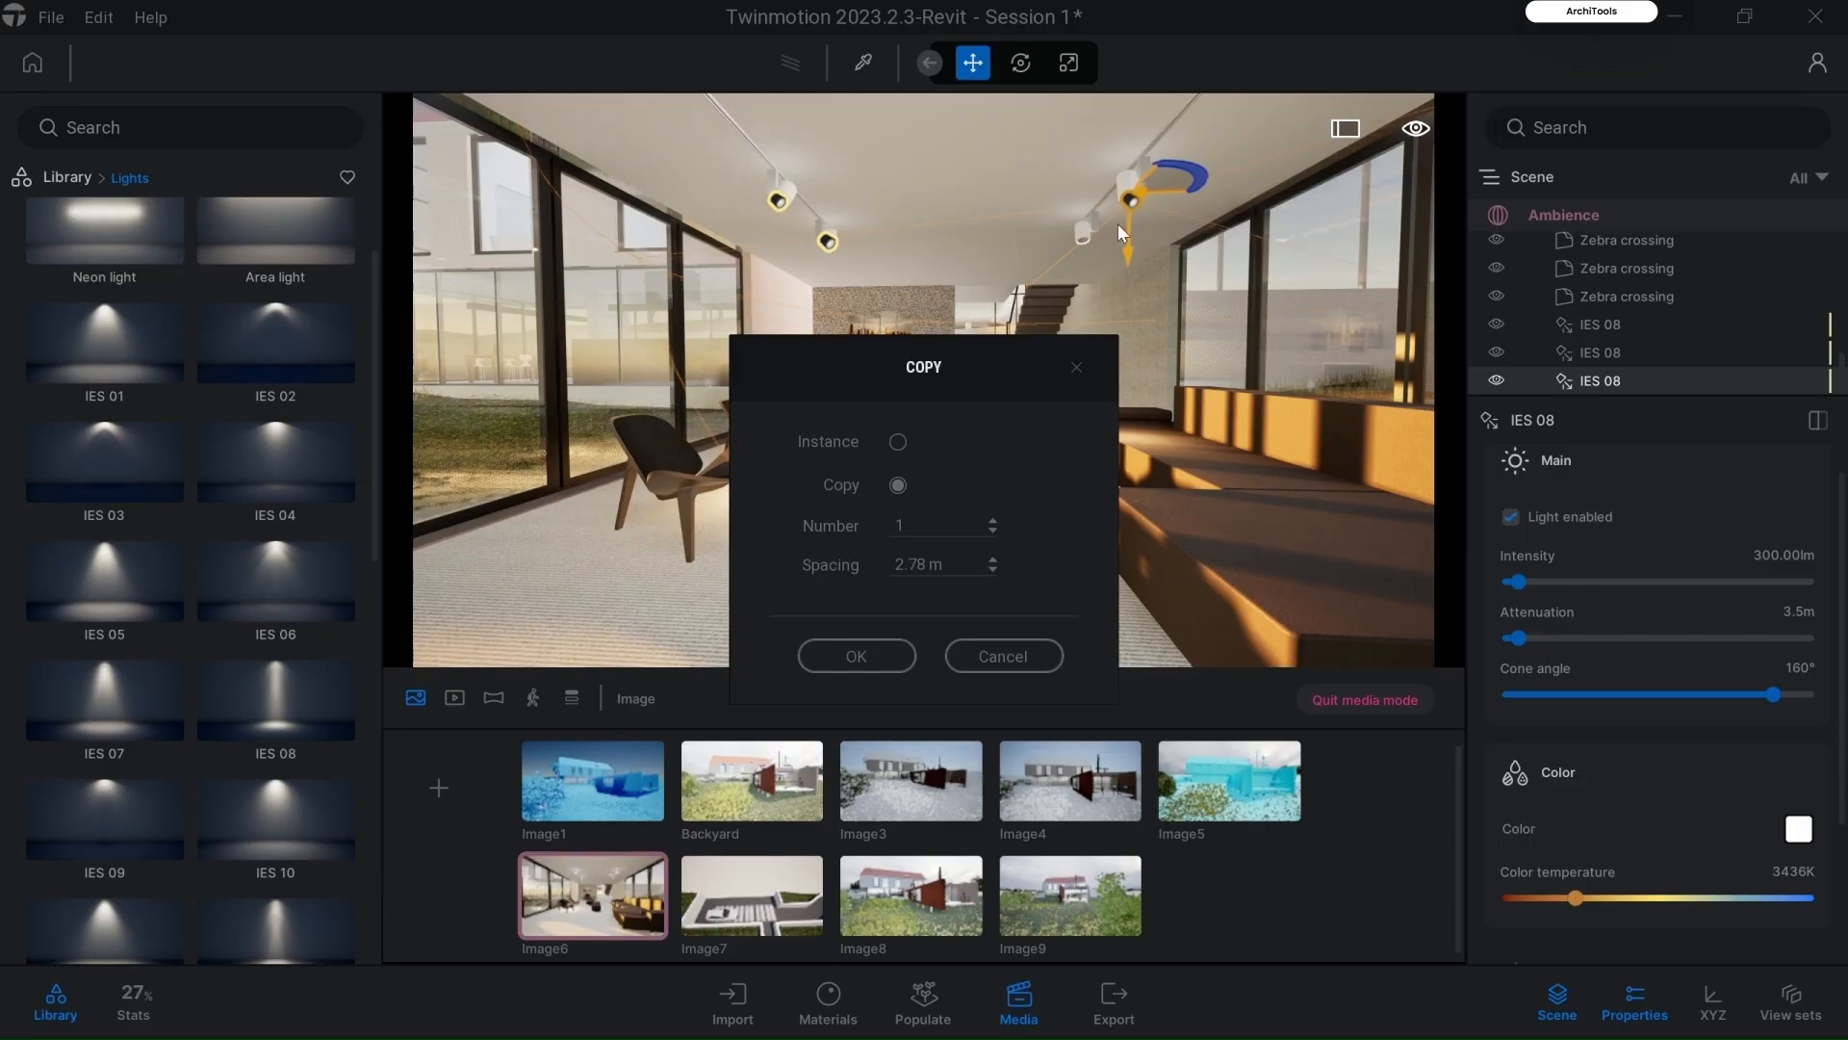
{"action": "left_click", "coordinate": [856, 655]}
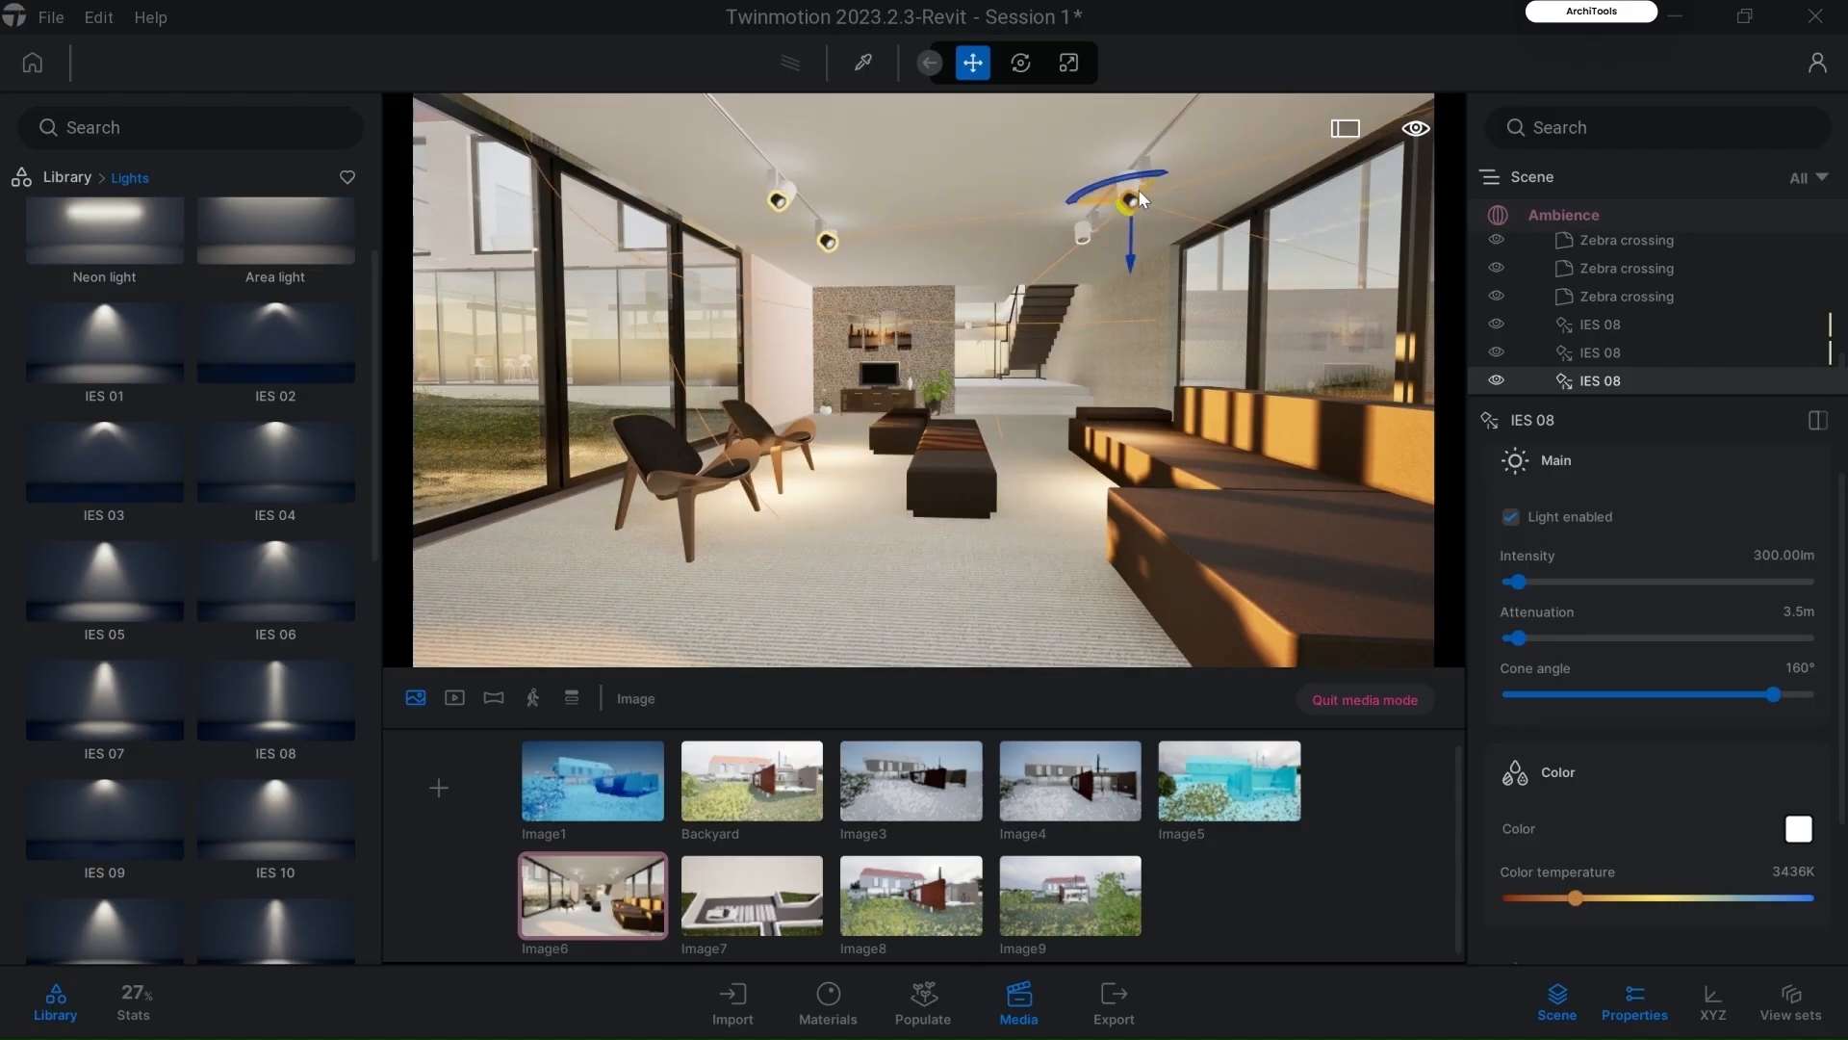
{"action": "left_click_drag", "start_coordinate": [1577, 898], "coordinate": [1503, 901]}
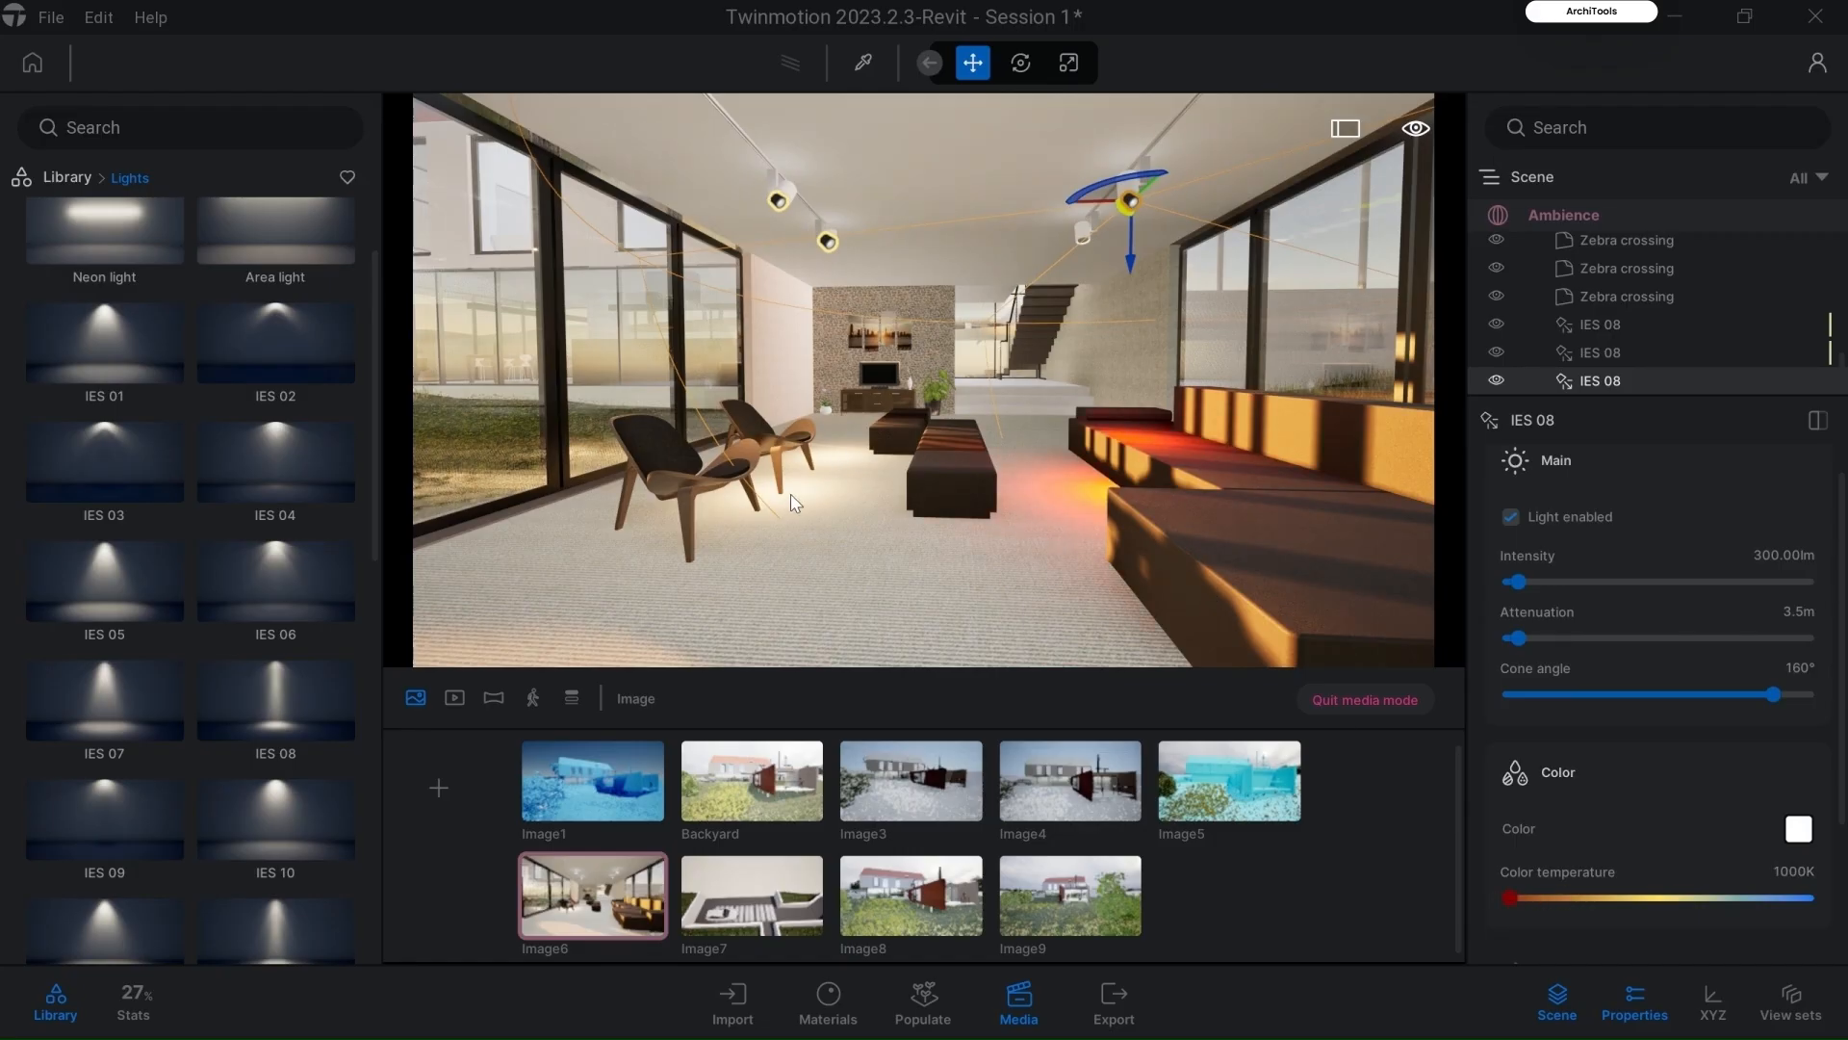
{"action": "key", "text": "ctrl+z"}
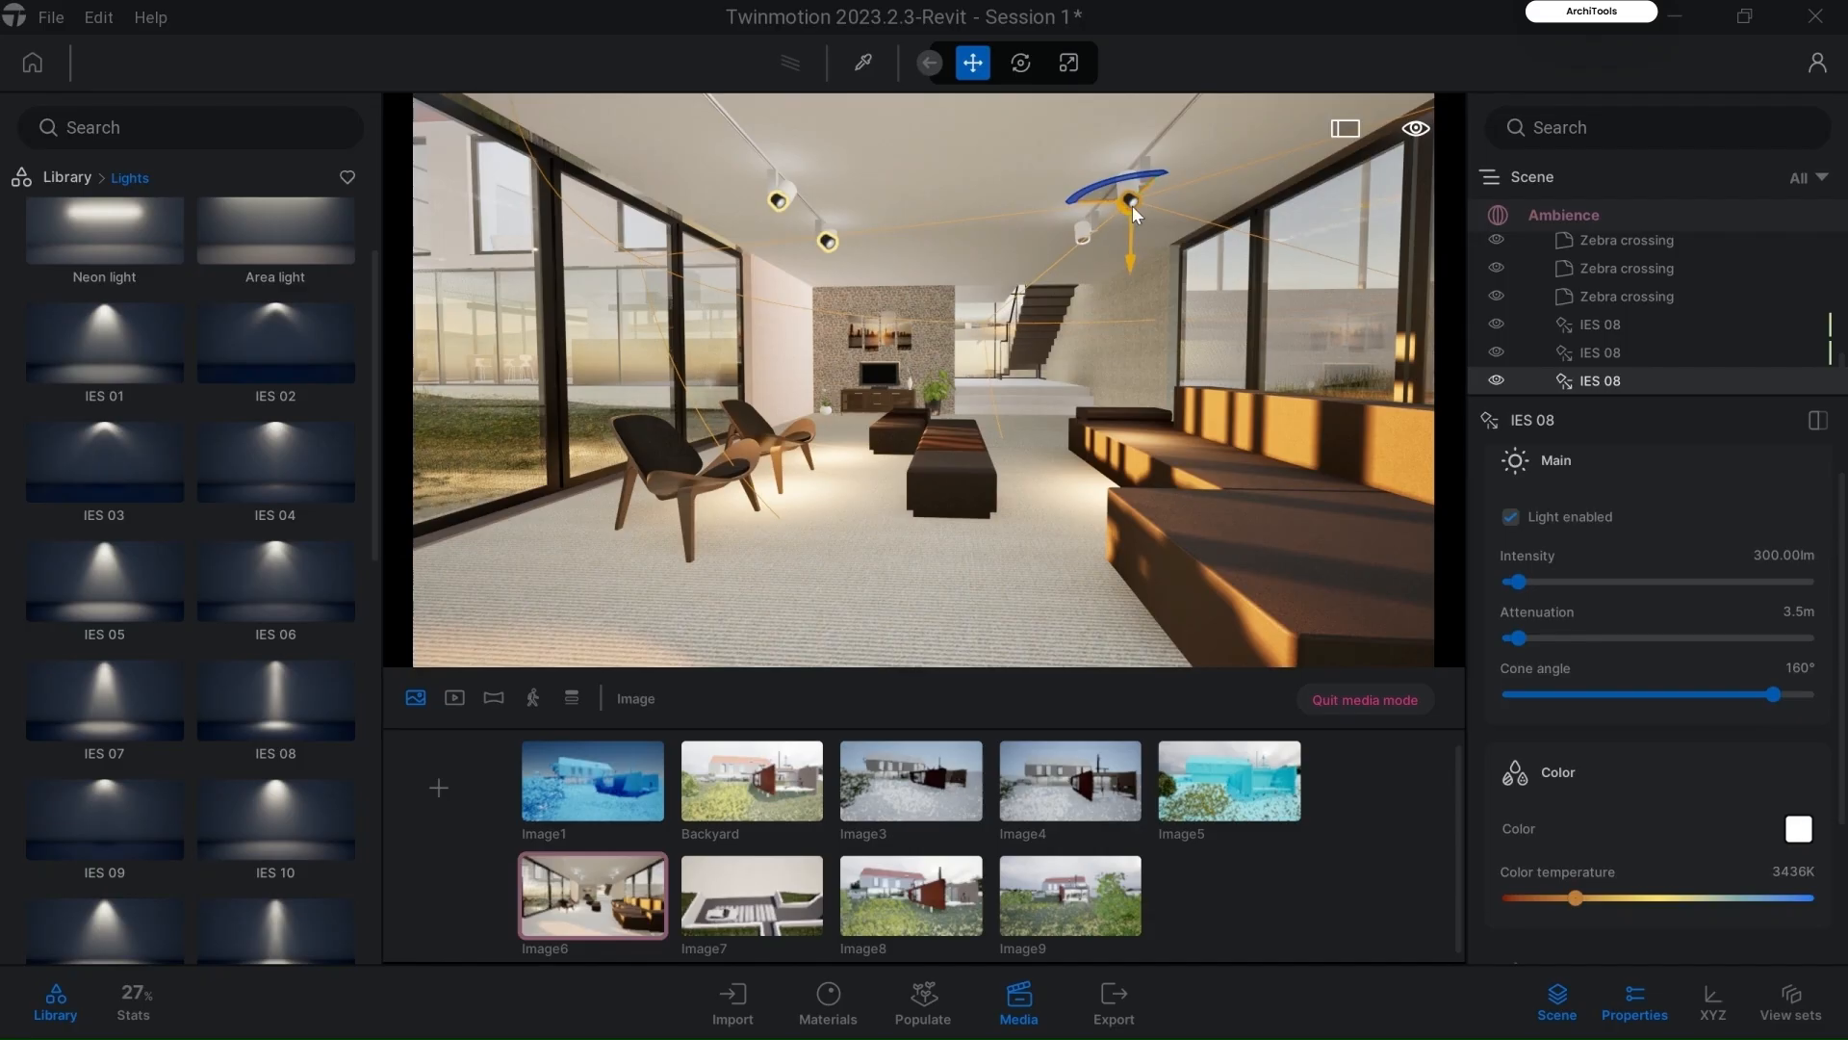
Step: Copy the light above the lounge chairs as two linked instances to the remaining spotlights along the same track
{"action": "left_click", "coordinate": [777, 202]}
{"action": "right_click_drag", "start_coordinate": [877, 281], "coordinate": [803, 187]}
{"action": "left_click_drag", "start_coordinate": [942, 494], "coordinate": [1024, 557]}
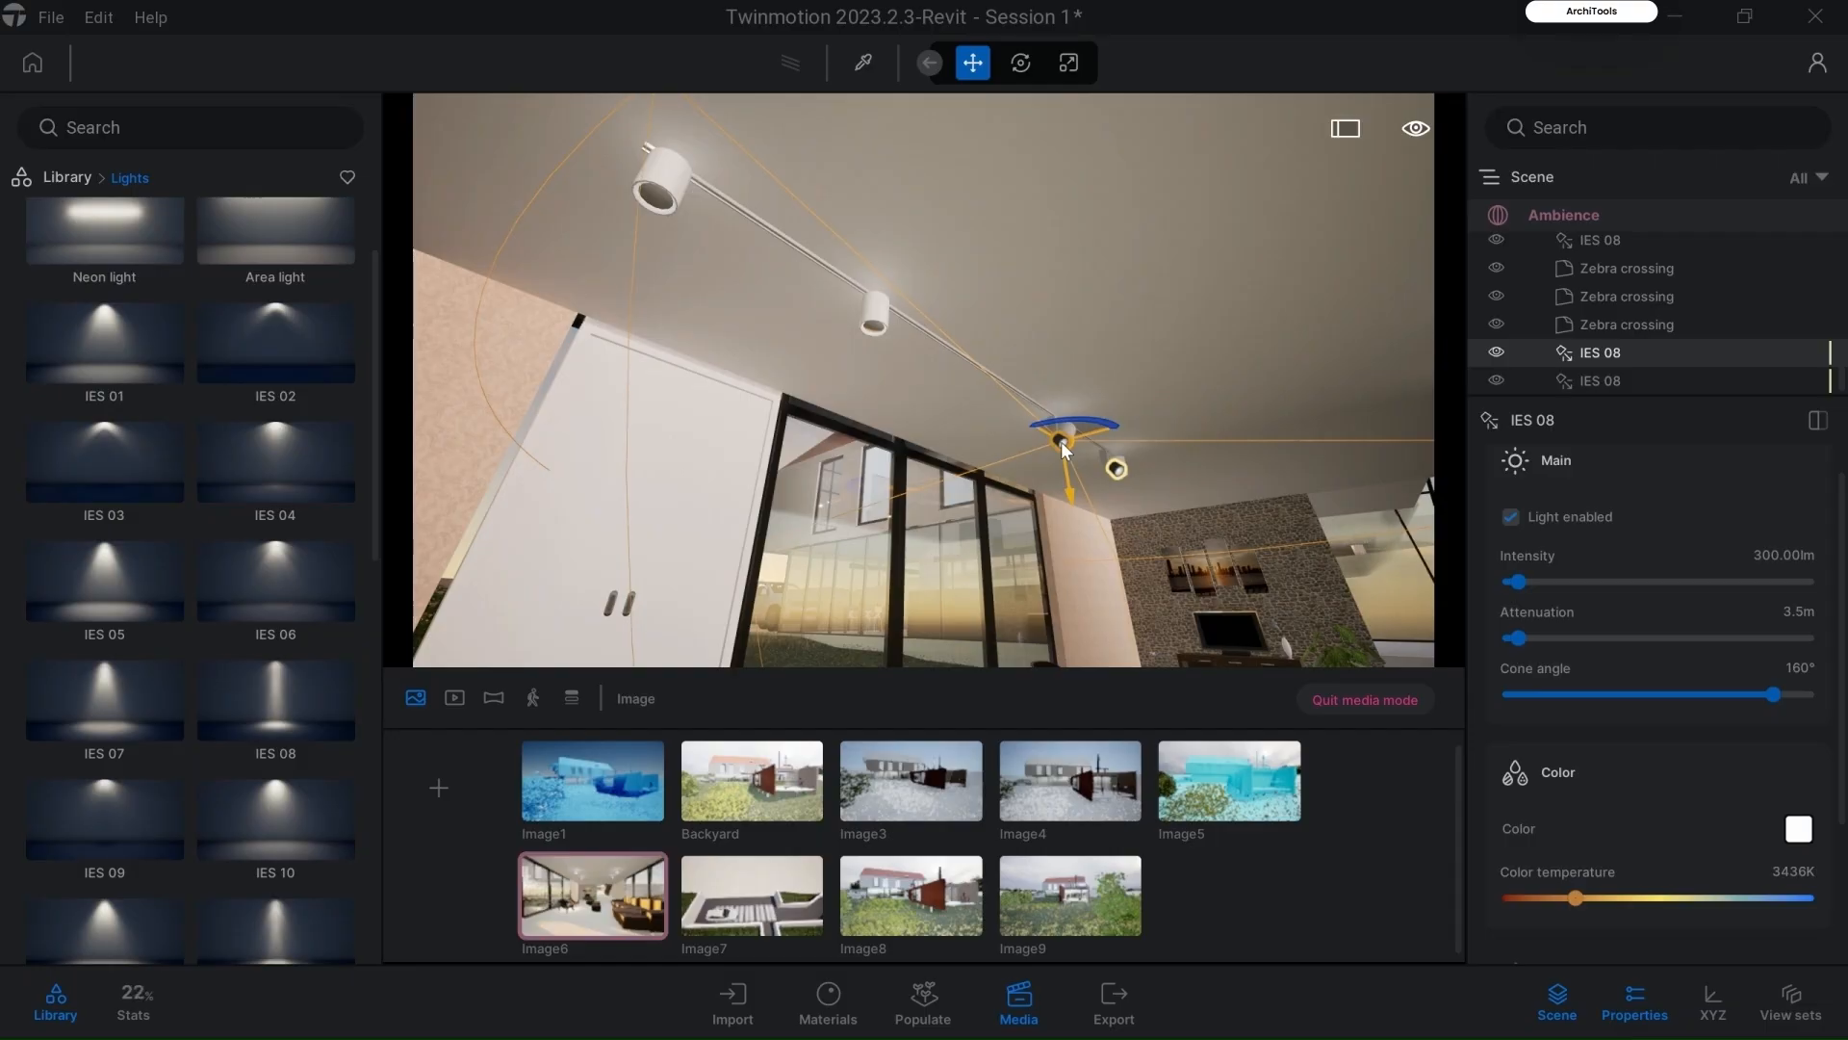
{"action": "left_click_drag", "start_coordinate": [1065, 450], "coordinate": [873, 316], "text": "alt"}
{"action": "left_click_drag", "start_coordinate": [911, 523], "coordinate": [892, 523]}
{"action": "type", "text": "2"}
{"action": "left_click", "coordinate": [862, 647]}
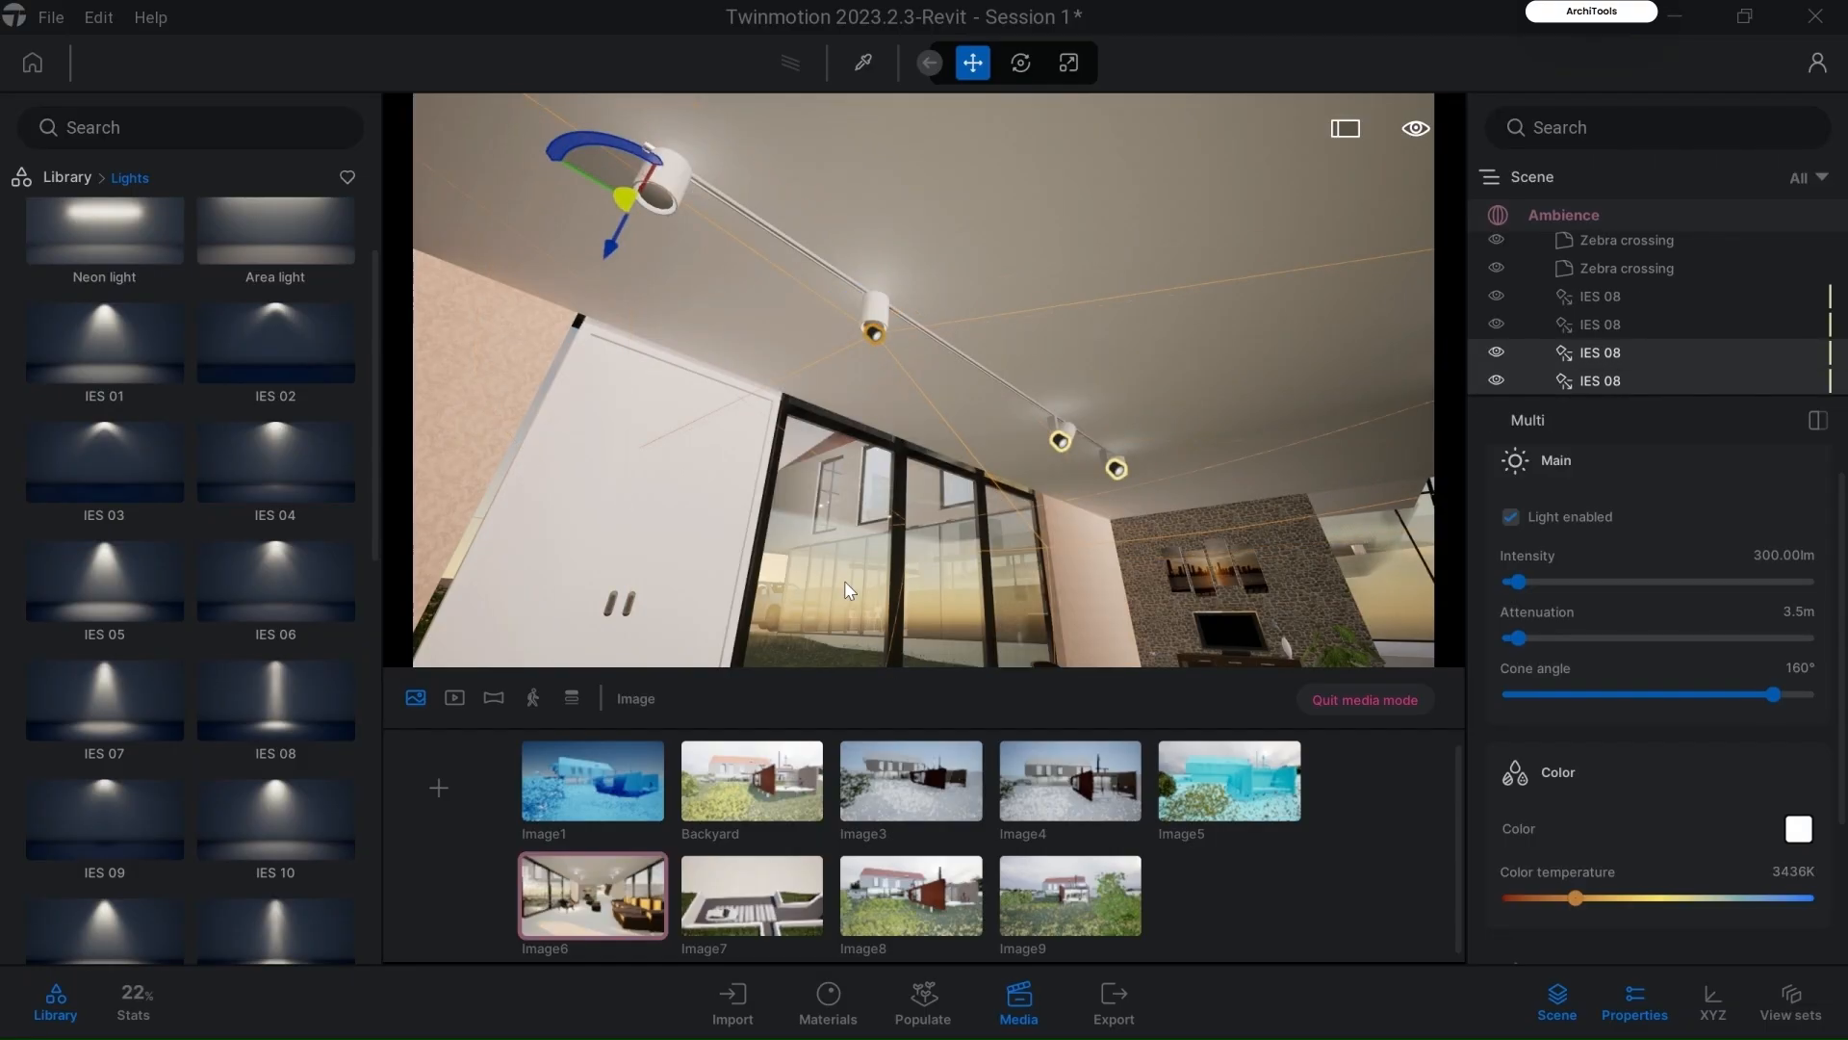
{"action": "scroll", "coordinate": [793, 431], "scroll_direction": "down", "scroll_amount": 3}
{"action": "right_click_drag", "start_coordinate": [792, 430], "coordinate": [689, 268]}
{"action": "left_click", "coordinate": [686, 270]}
{"action": "left_click_drag", "start_coordinate": [689, 280], "coordinate": [835, 321], "text": "alt"}
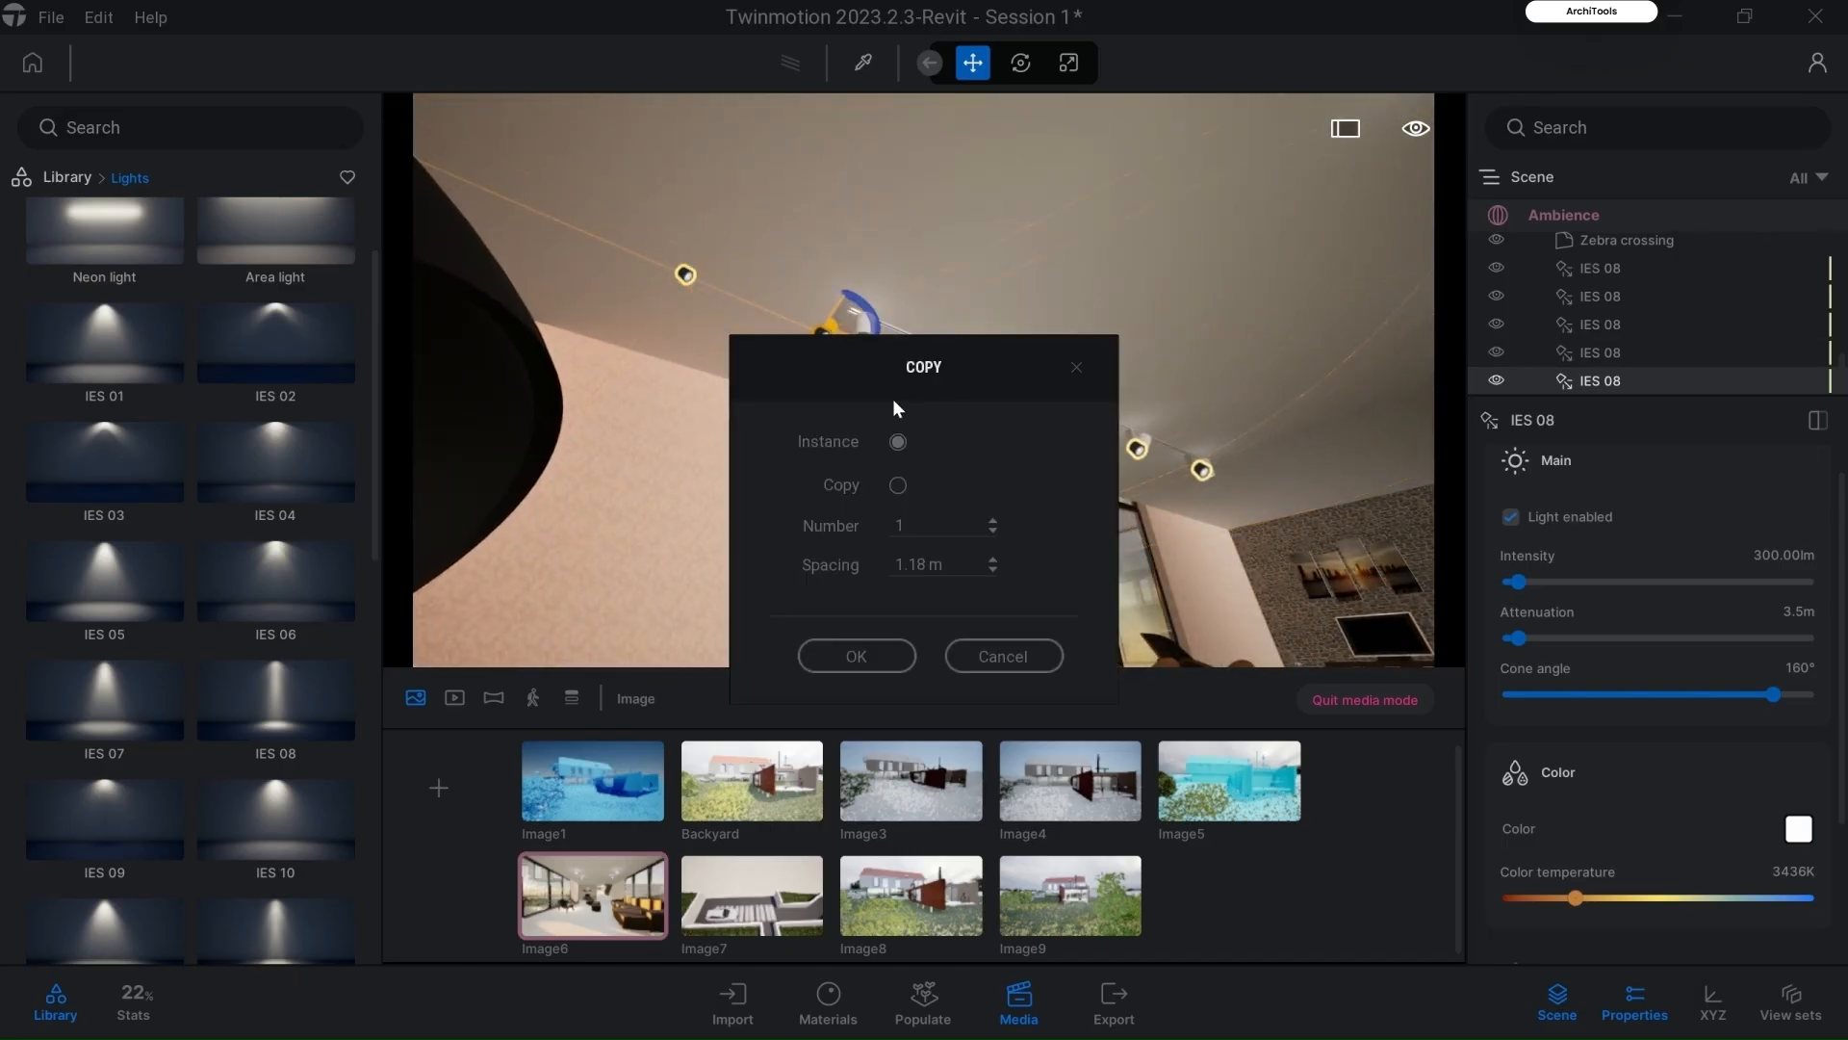
{"action": "left_click", "coordinate": [1004, 656]}
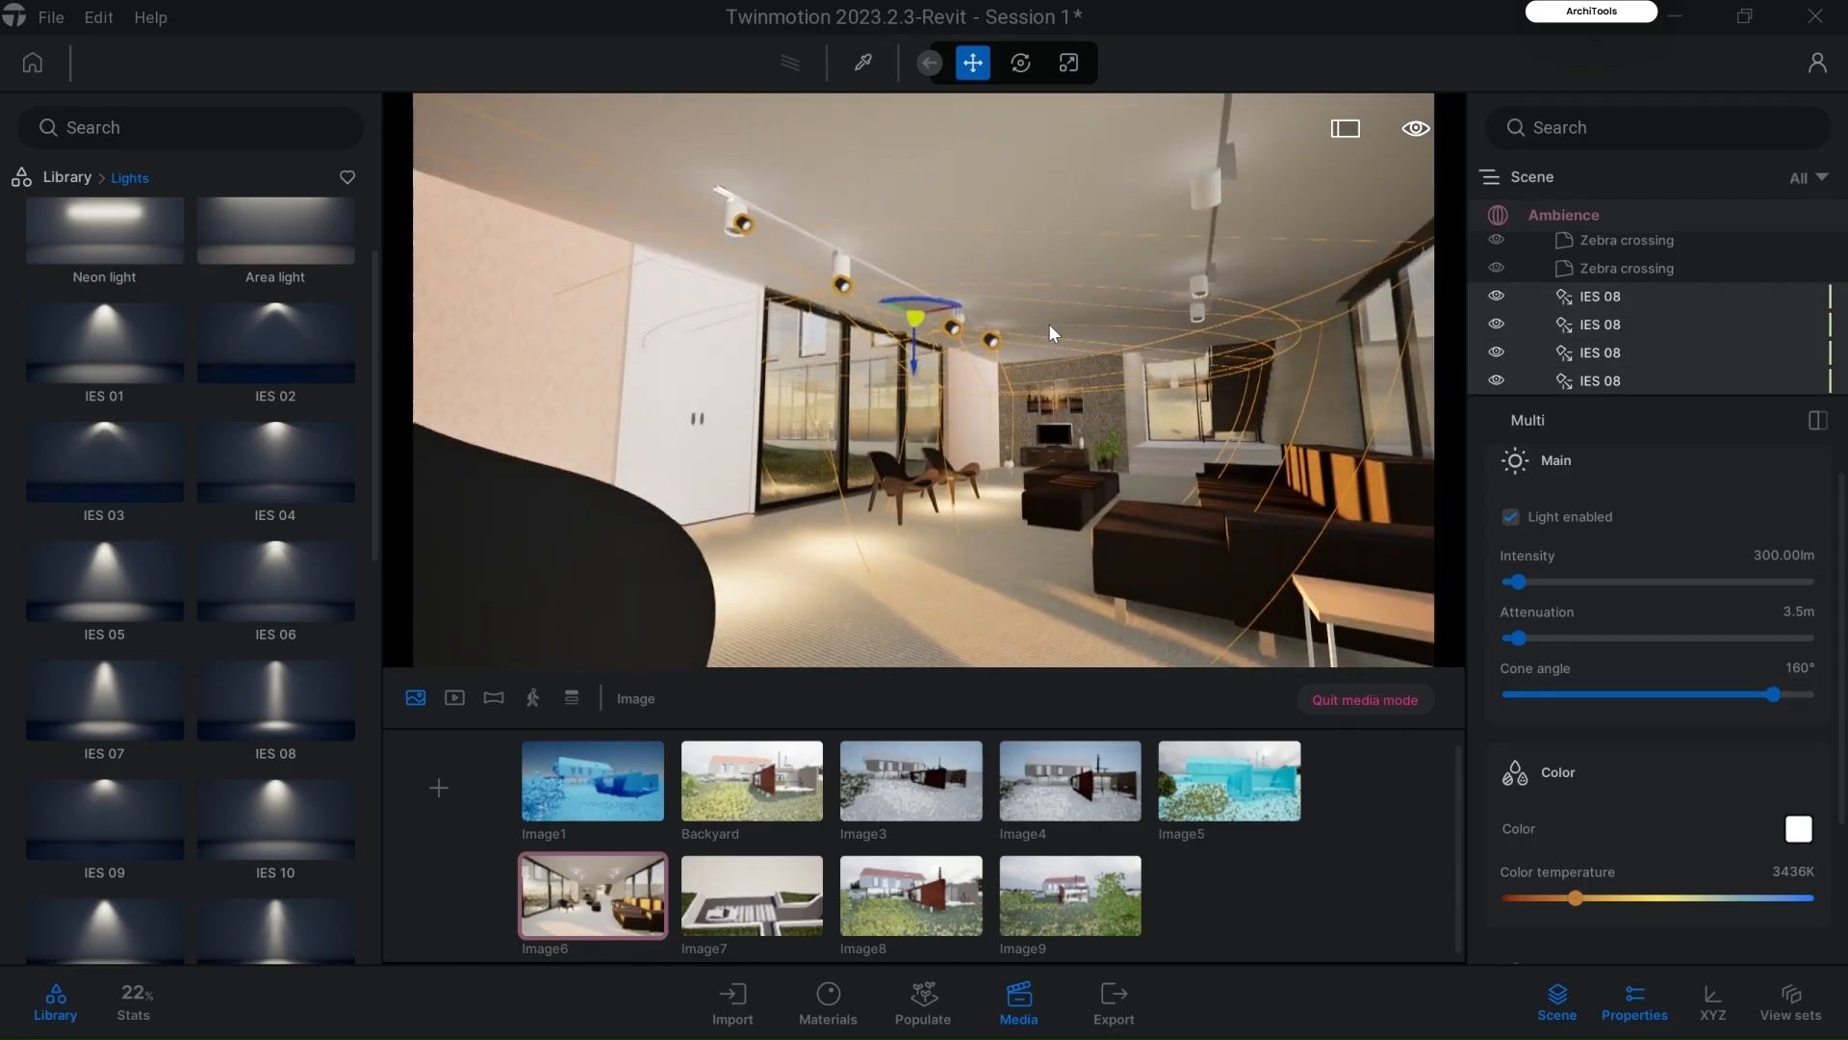
Step: Set the instanced track lights' intensity to 583.94 lm, attenuation to 14.3 m and cone angle to 59°
{"action": "left_click", "coordinate": [1399, 424]}
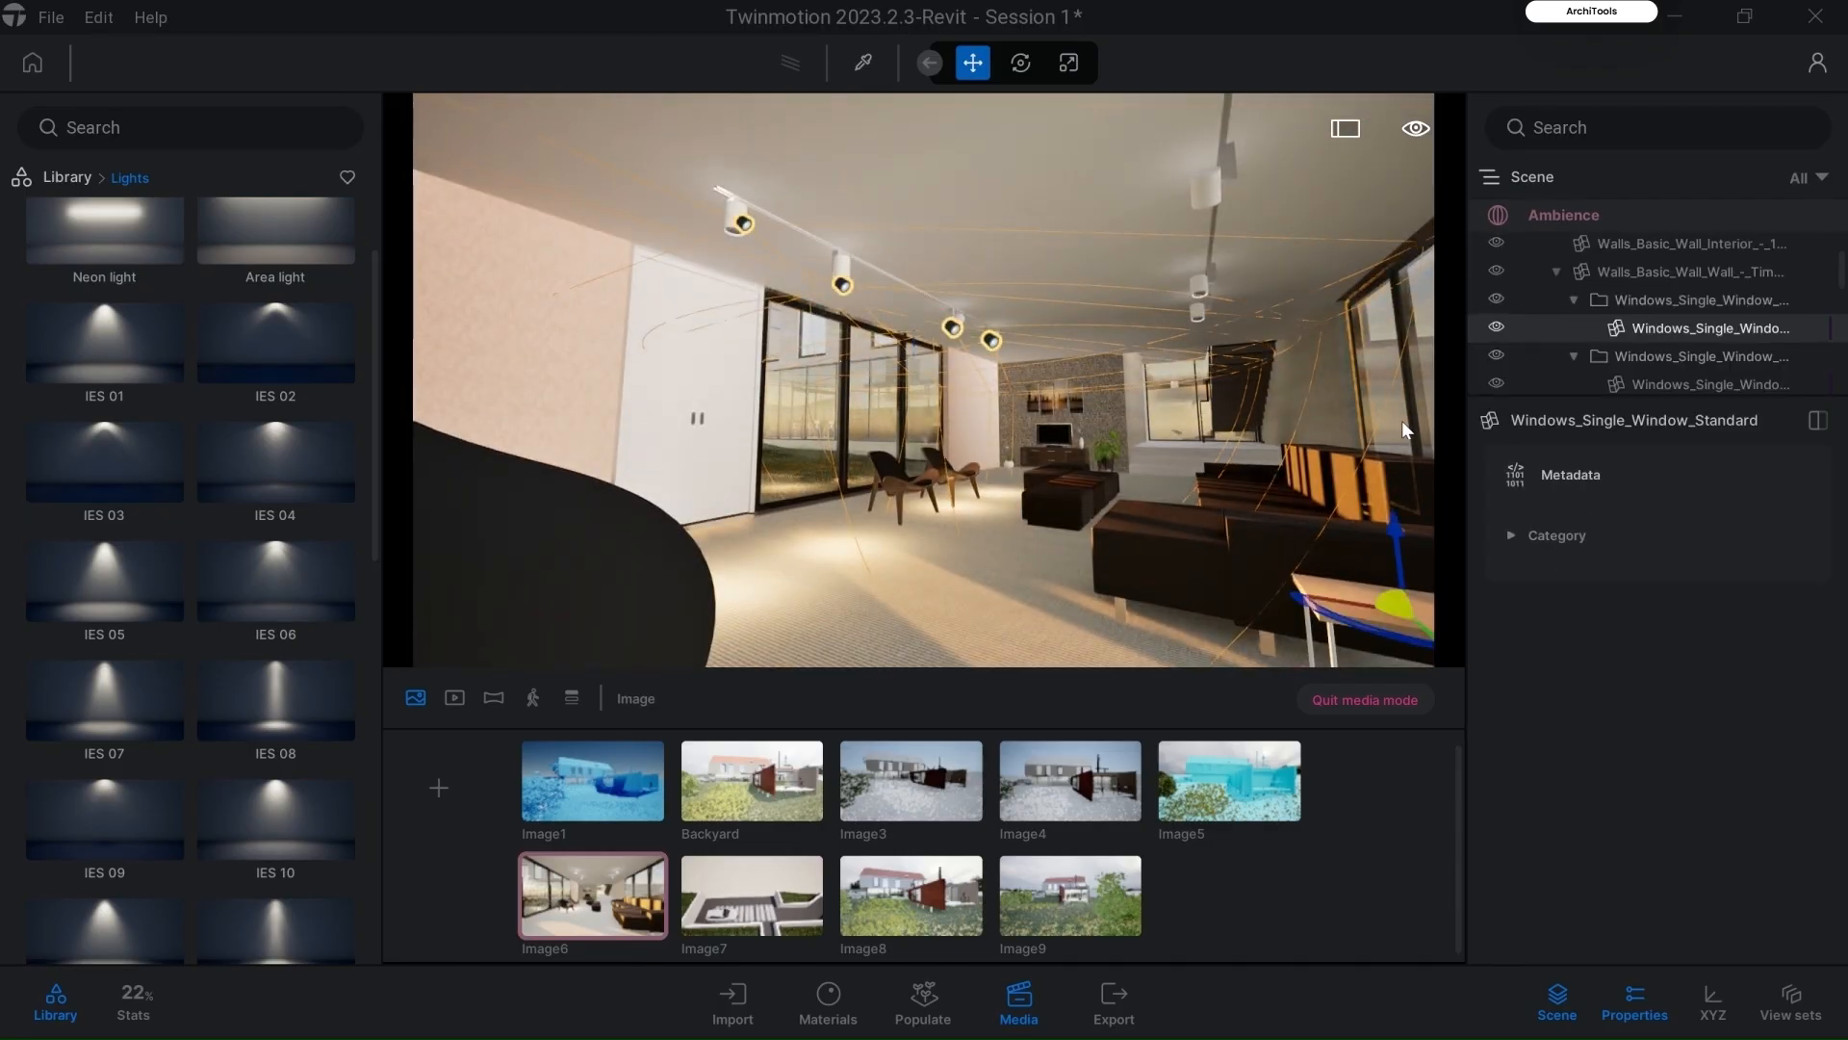
{"action": "left_click", "coordinate": [840, 285]}
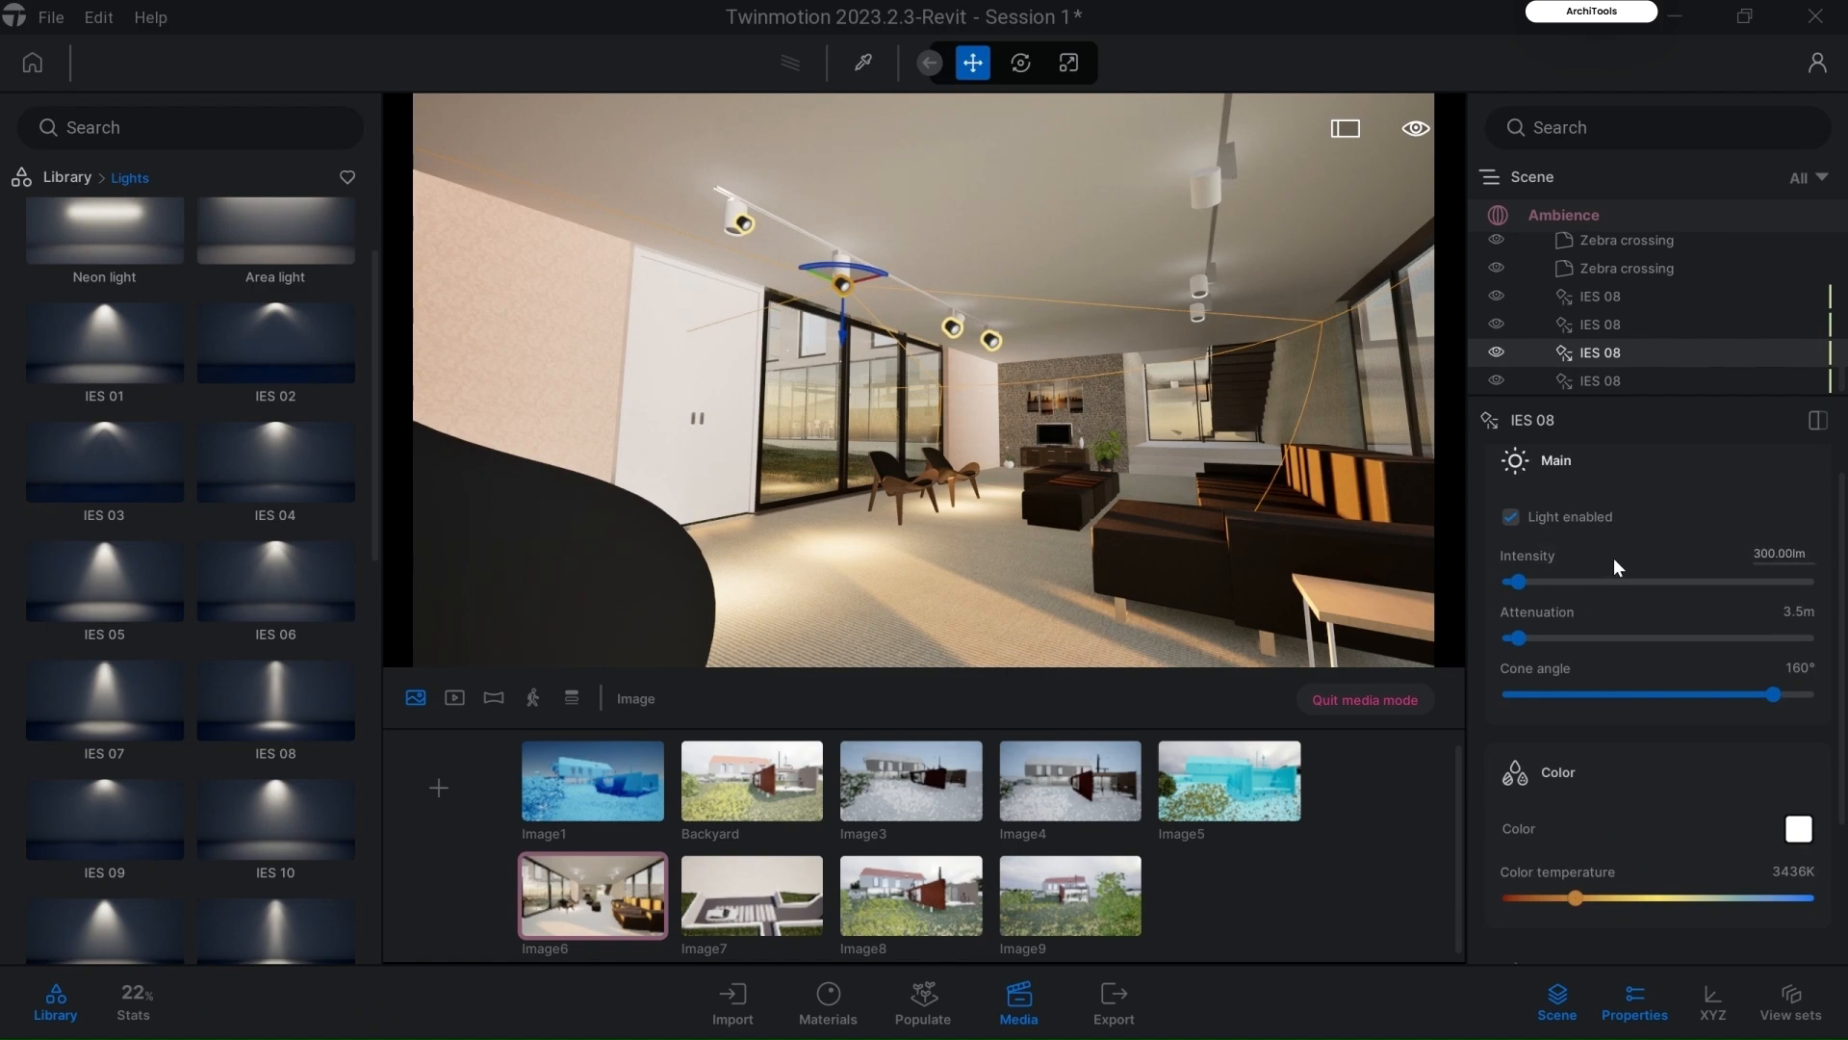
{"action": "scroll", "coordinate": [1613, 557], "scroll_direction": "down", "scroll_amount": 2}
{"action": "left_click_drag", "start_coordinate": [1517, 512], "coordinate": [1515, 568]}
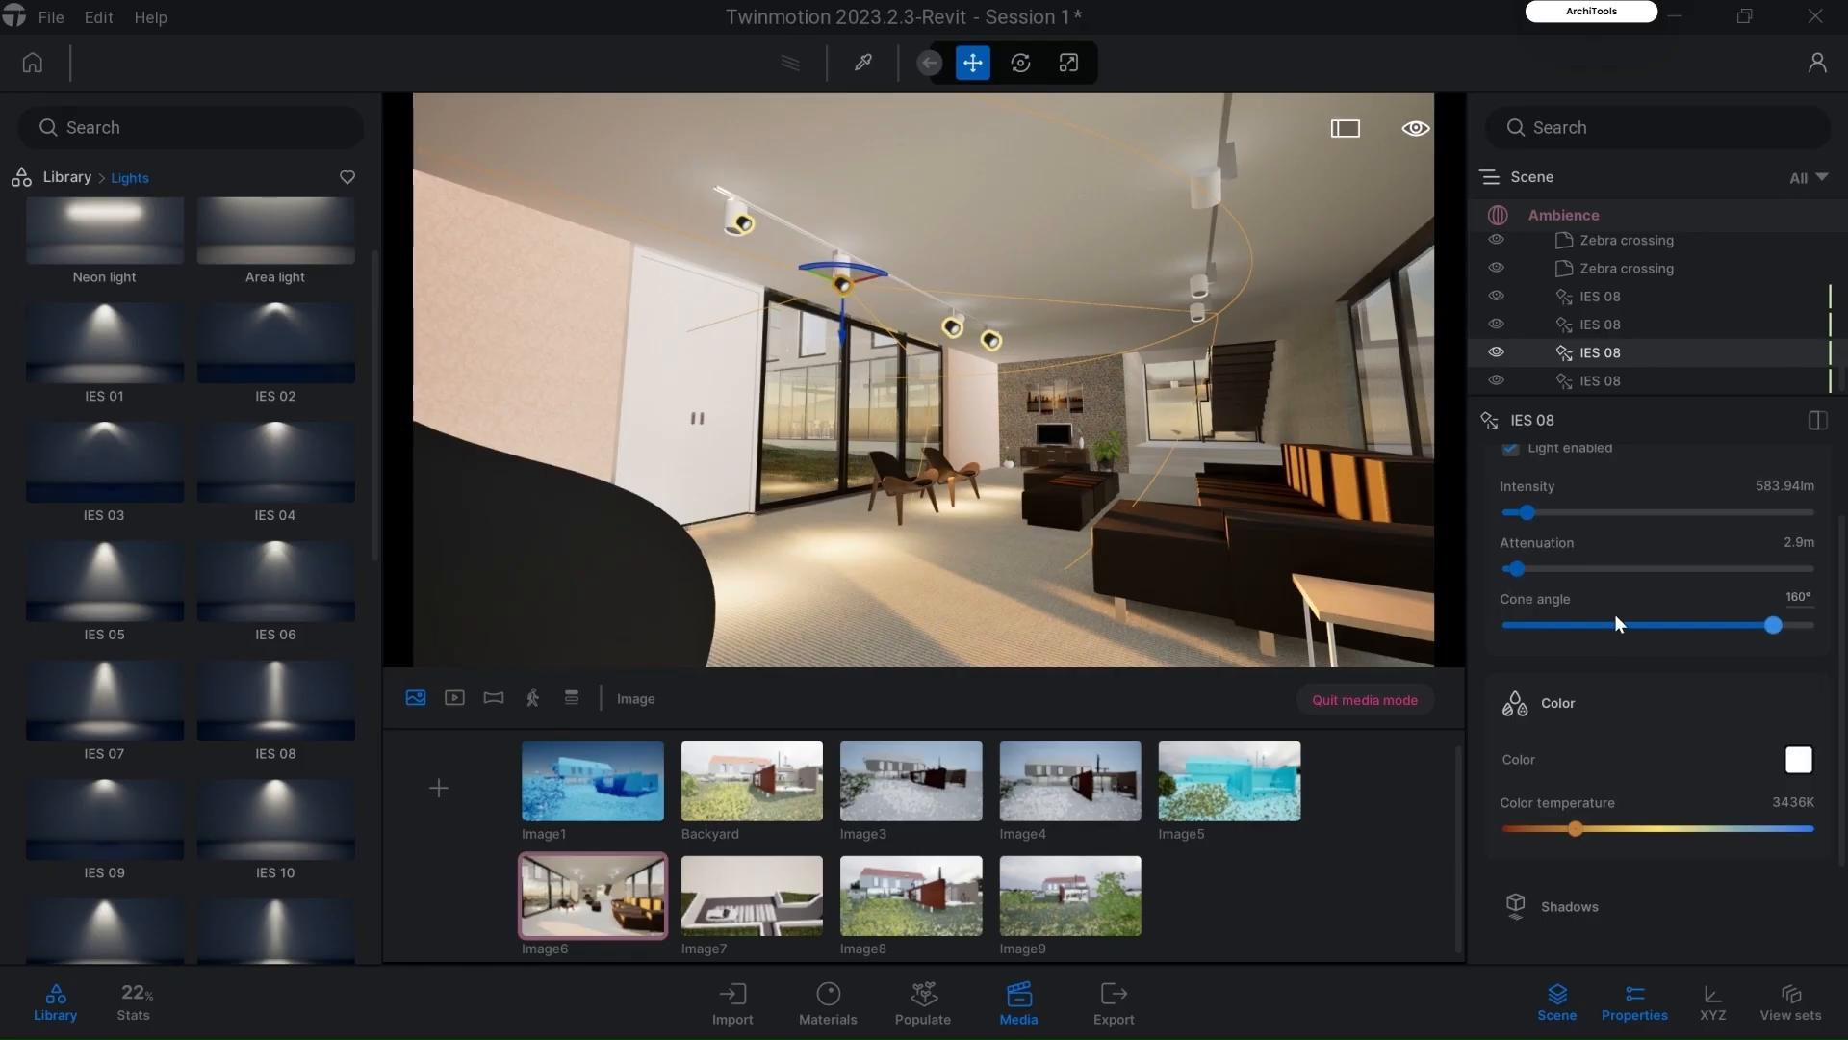
{"action": "left_click_drag", "start_coordinate": [1773, 624], "coordinate": [1561, 630]}
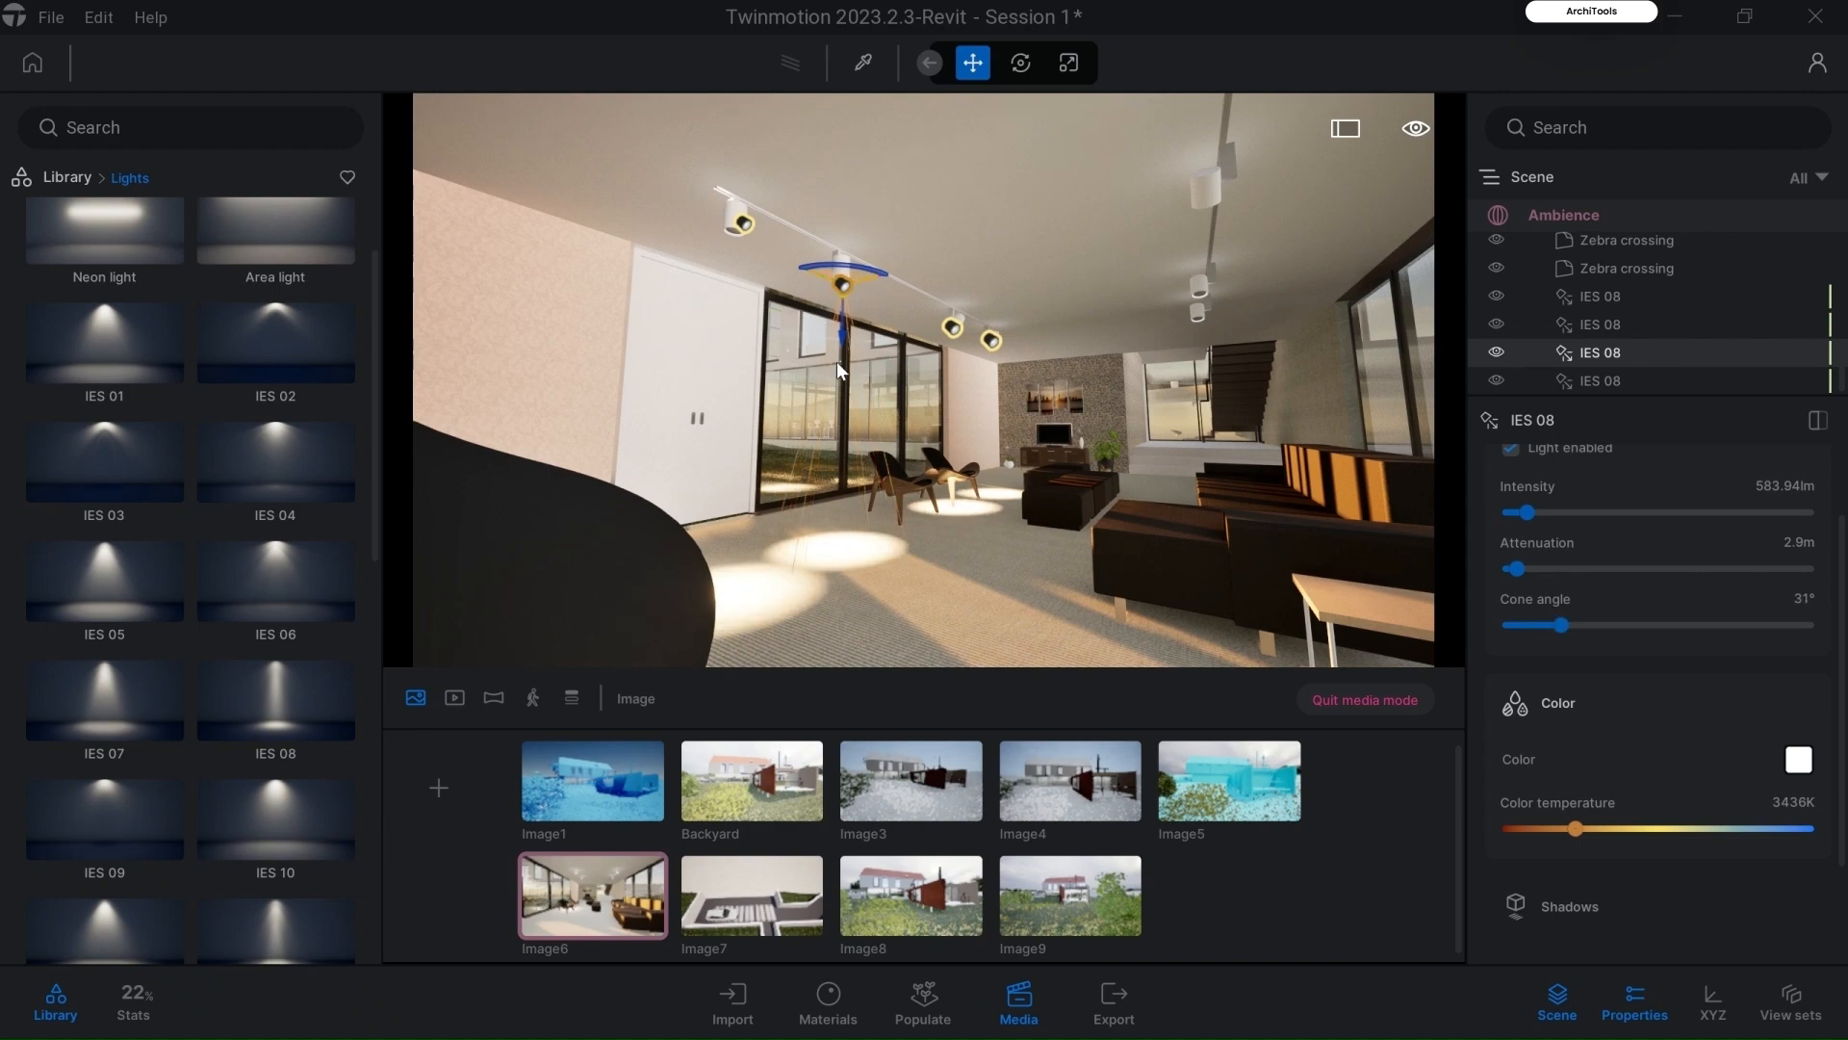
{"action": "left_click_drag", "start_coordinate": [1551, 631], "coordinate": [1606, 628]}
{"action": "mouse_move", "coordinate": [1524, 574]}
{"action": "left_mouse_down"}
{"action": "mouse_move", "coordinate": [1586, 570]}
{"action": "mouse_move", "coordinate": [1473, 568]}
{"action": "mouse_move", "coordinate": [1551, 569]}
{"action": "left_mouse_up"}
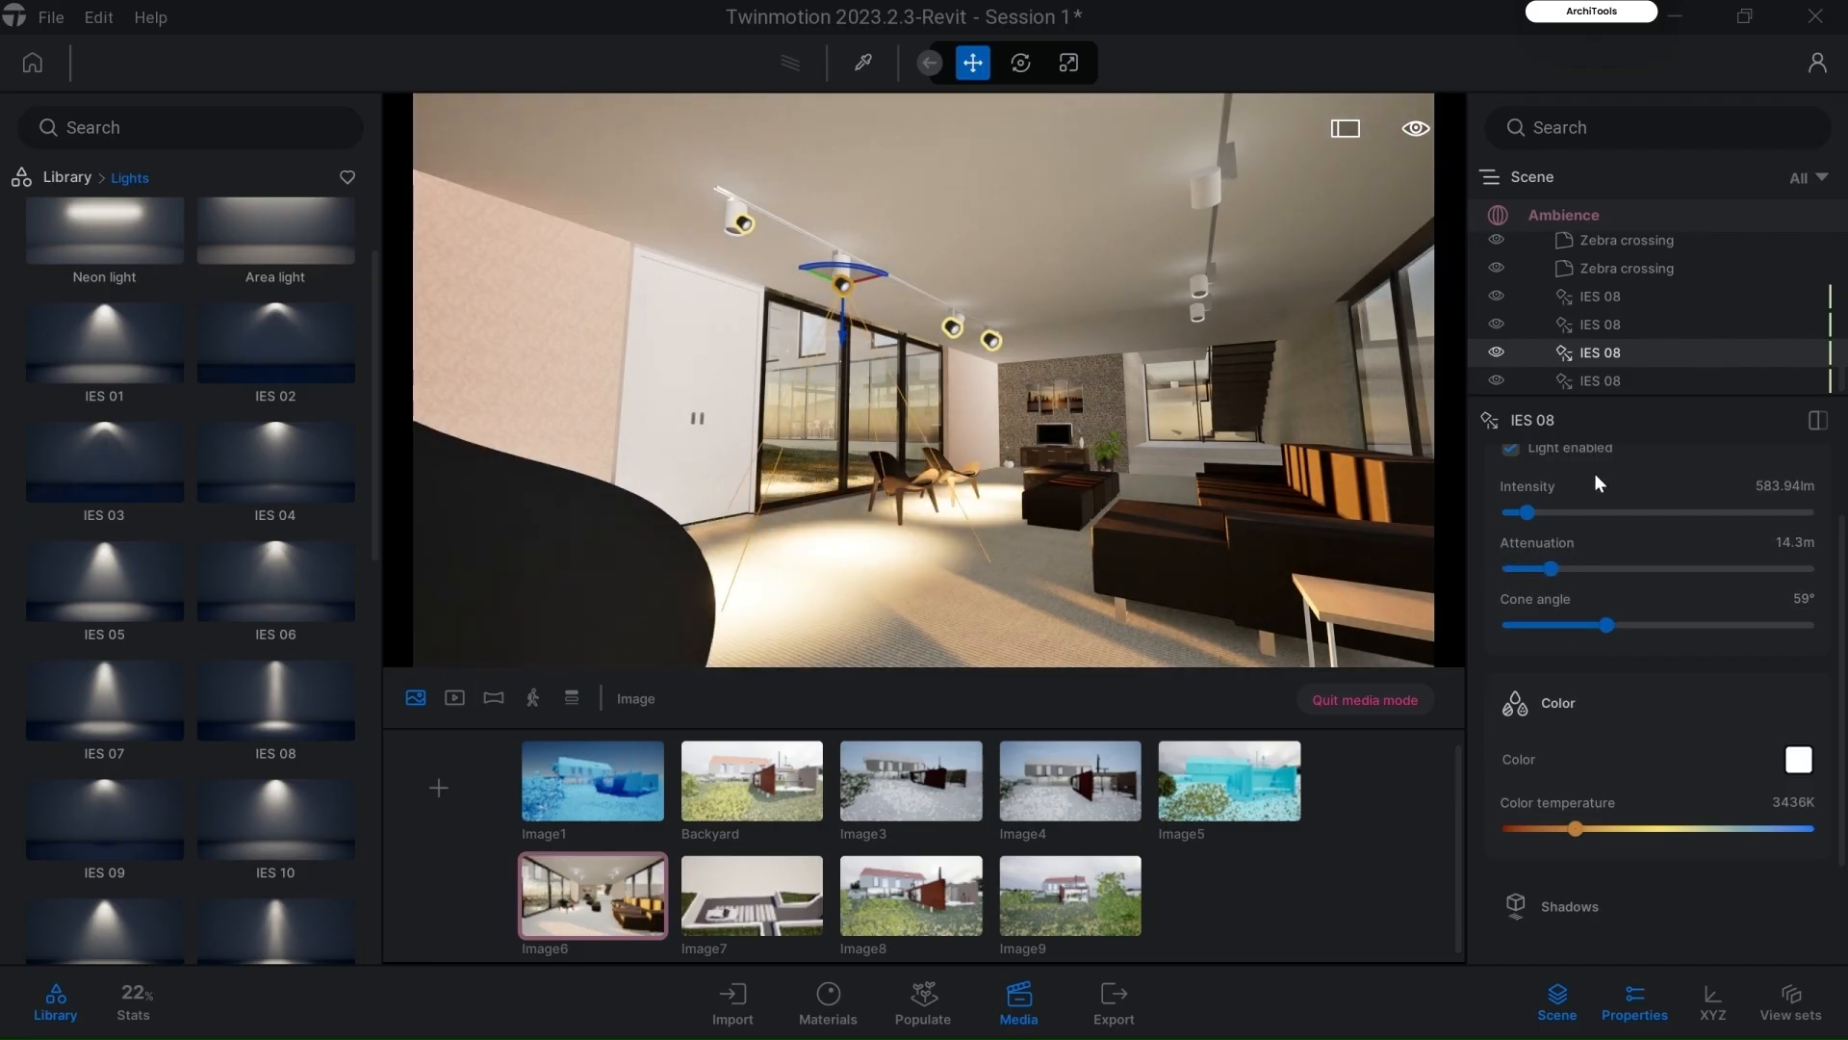
{"action": "scroll", "coordinate": [1594, 471], "scroll_direction": "up", "scroll_amount": 2}
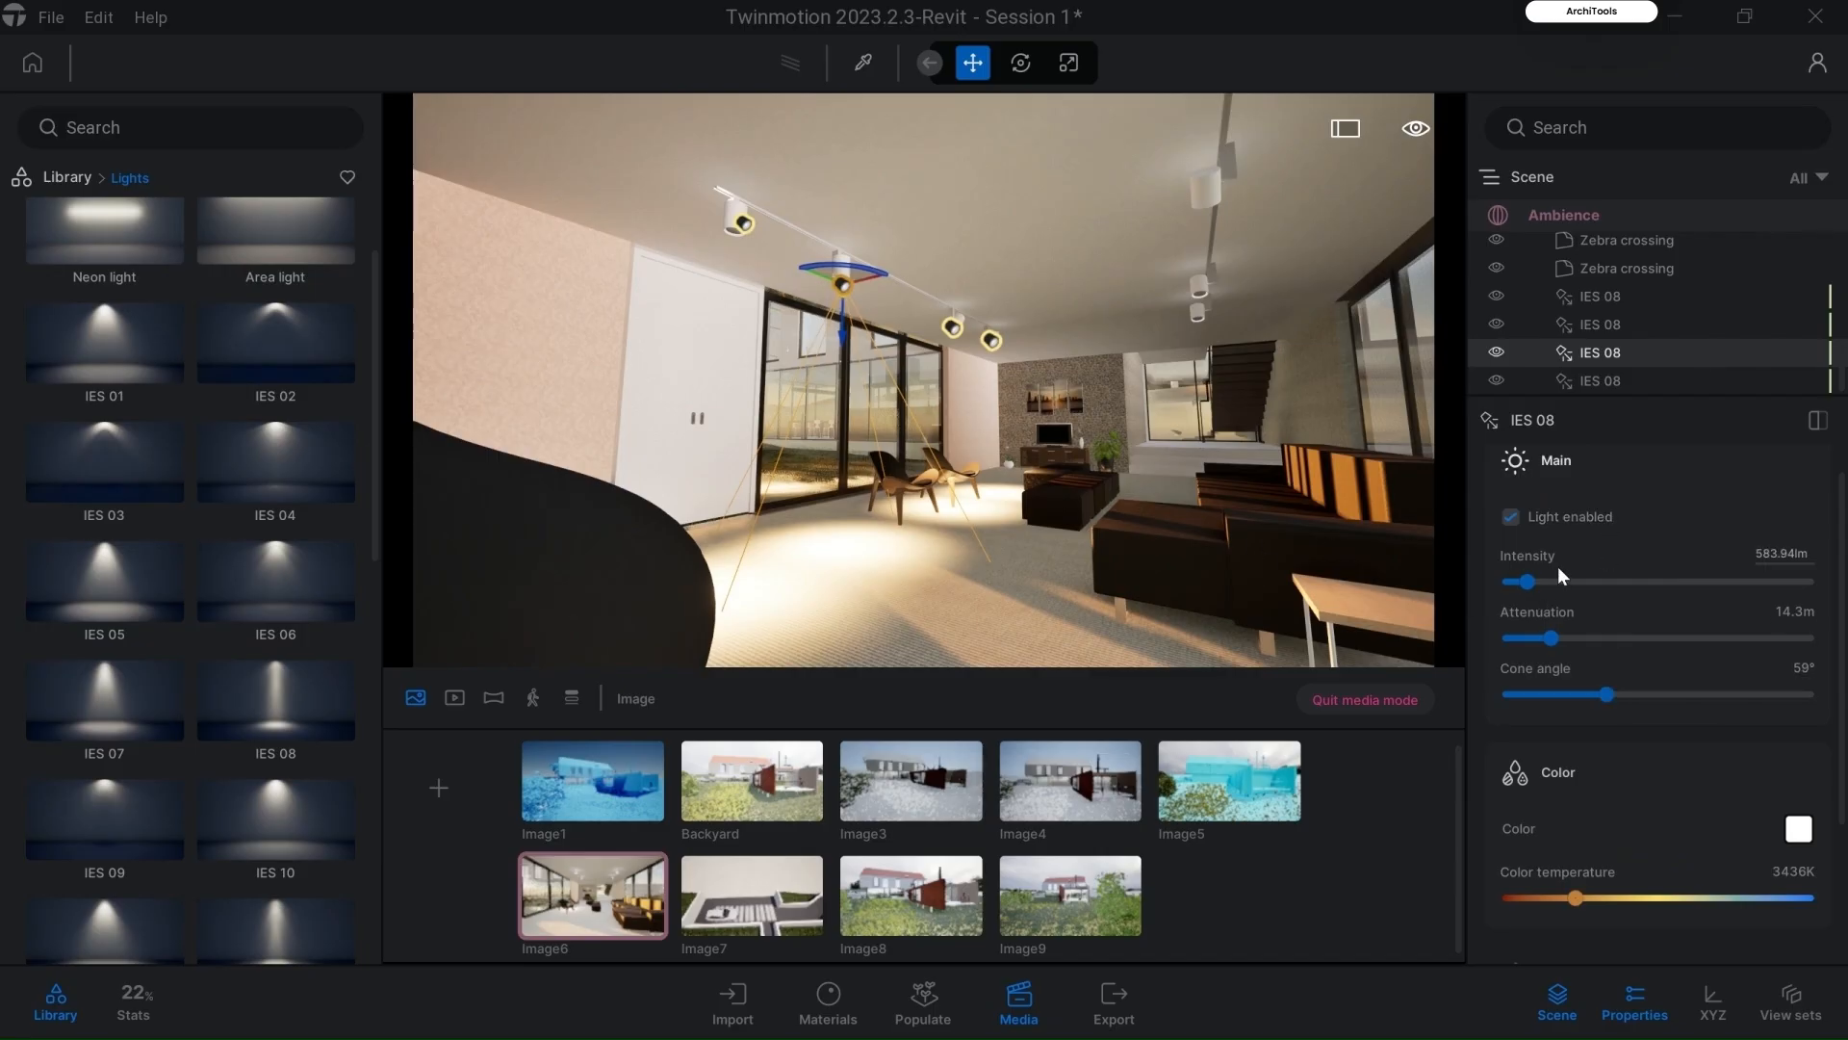
Step: Enable shadows on the instanced track lights, switching them off and on to compare the effect
{"action": "scroll", "coordinate": [1602, 591], "scroll_direction": "down", "scroll_amount": 3}
{"action": "left_click", "coordinate": [1557, 753]}
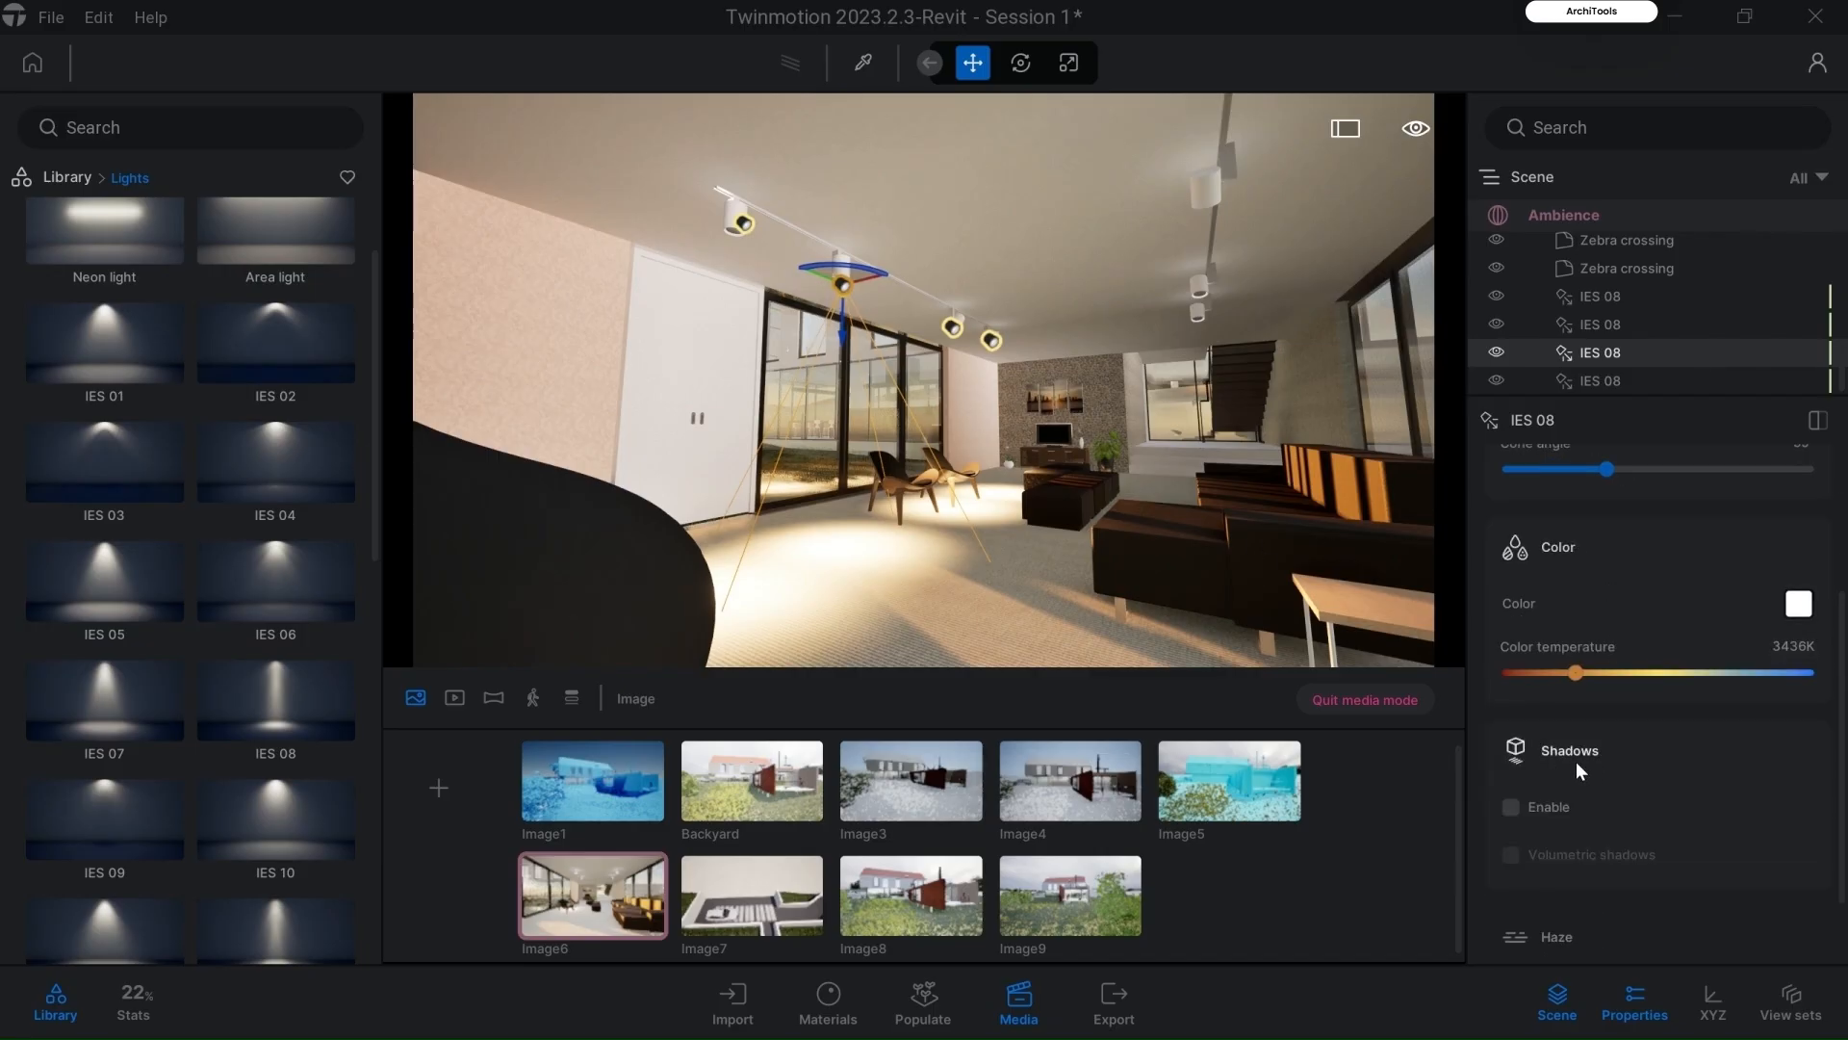
{"action": "left_click", "coordinate": [1510, 807]}
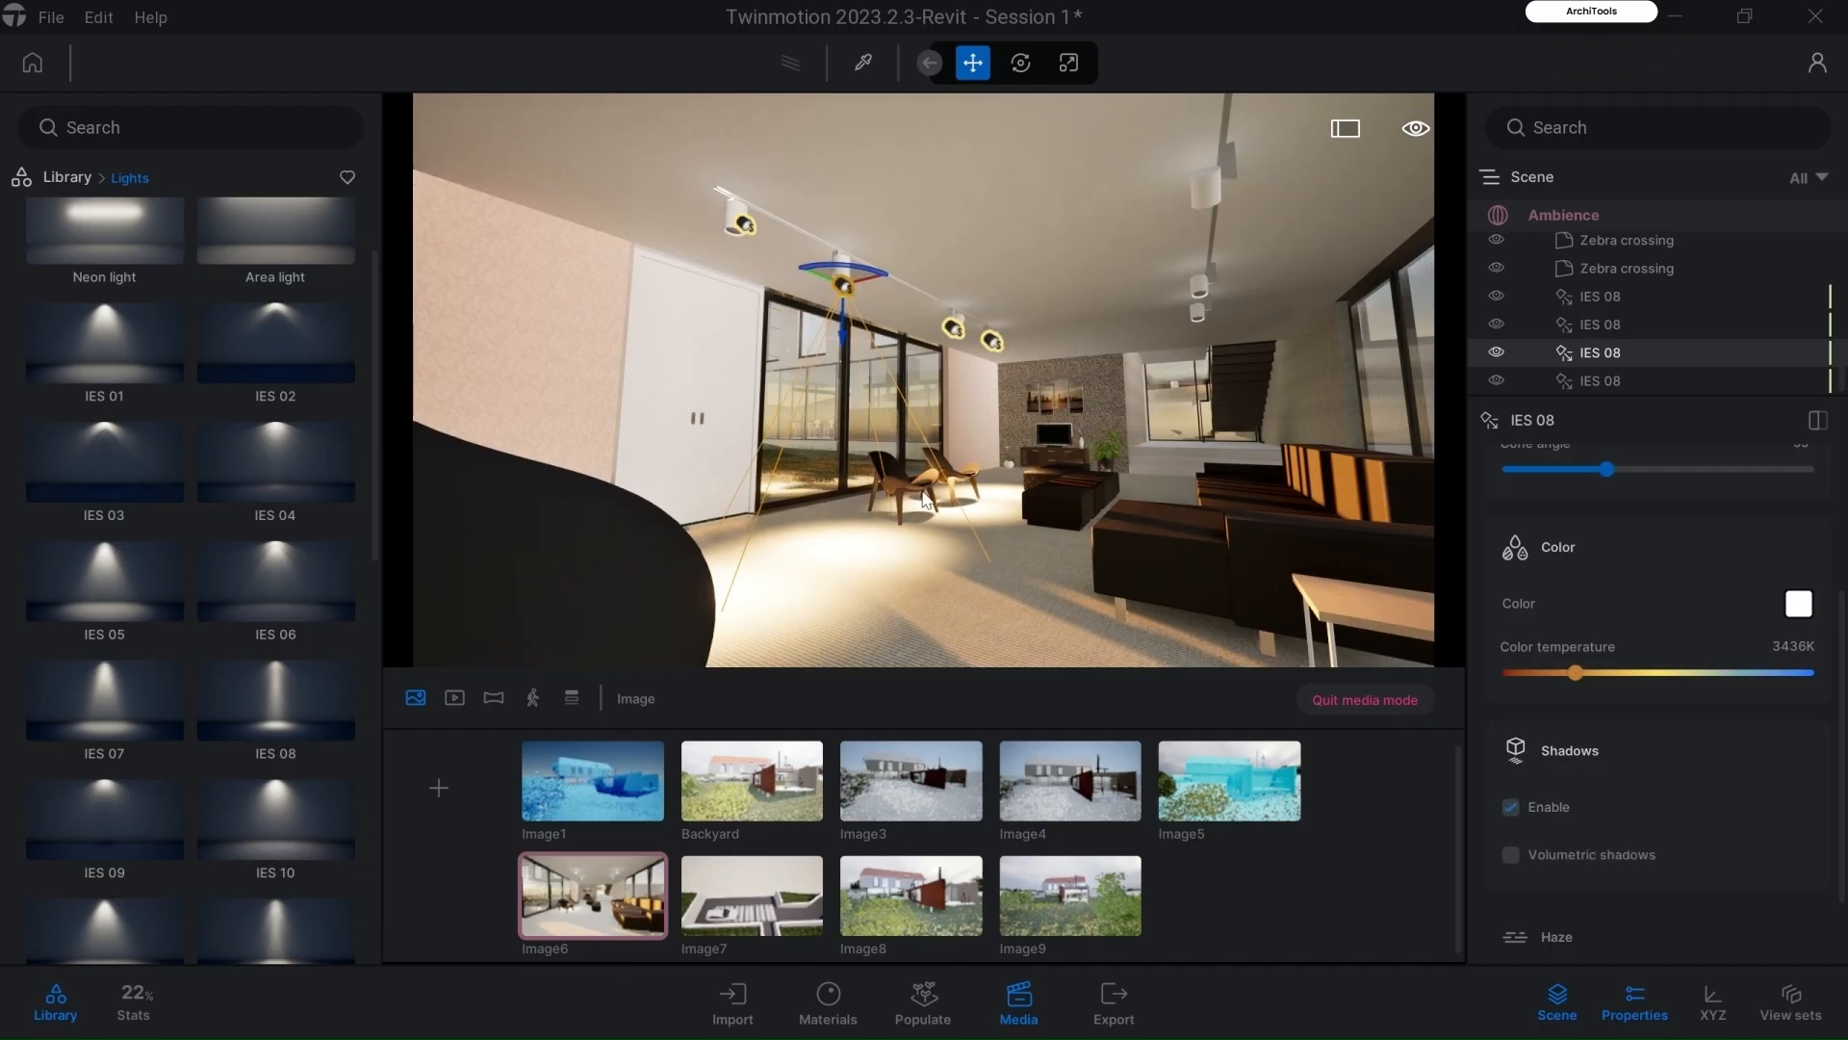
{"action": "left_click", "coordinate": [1510, 809]}
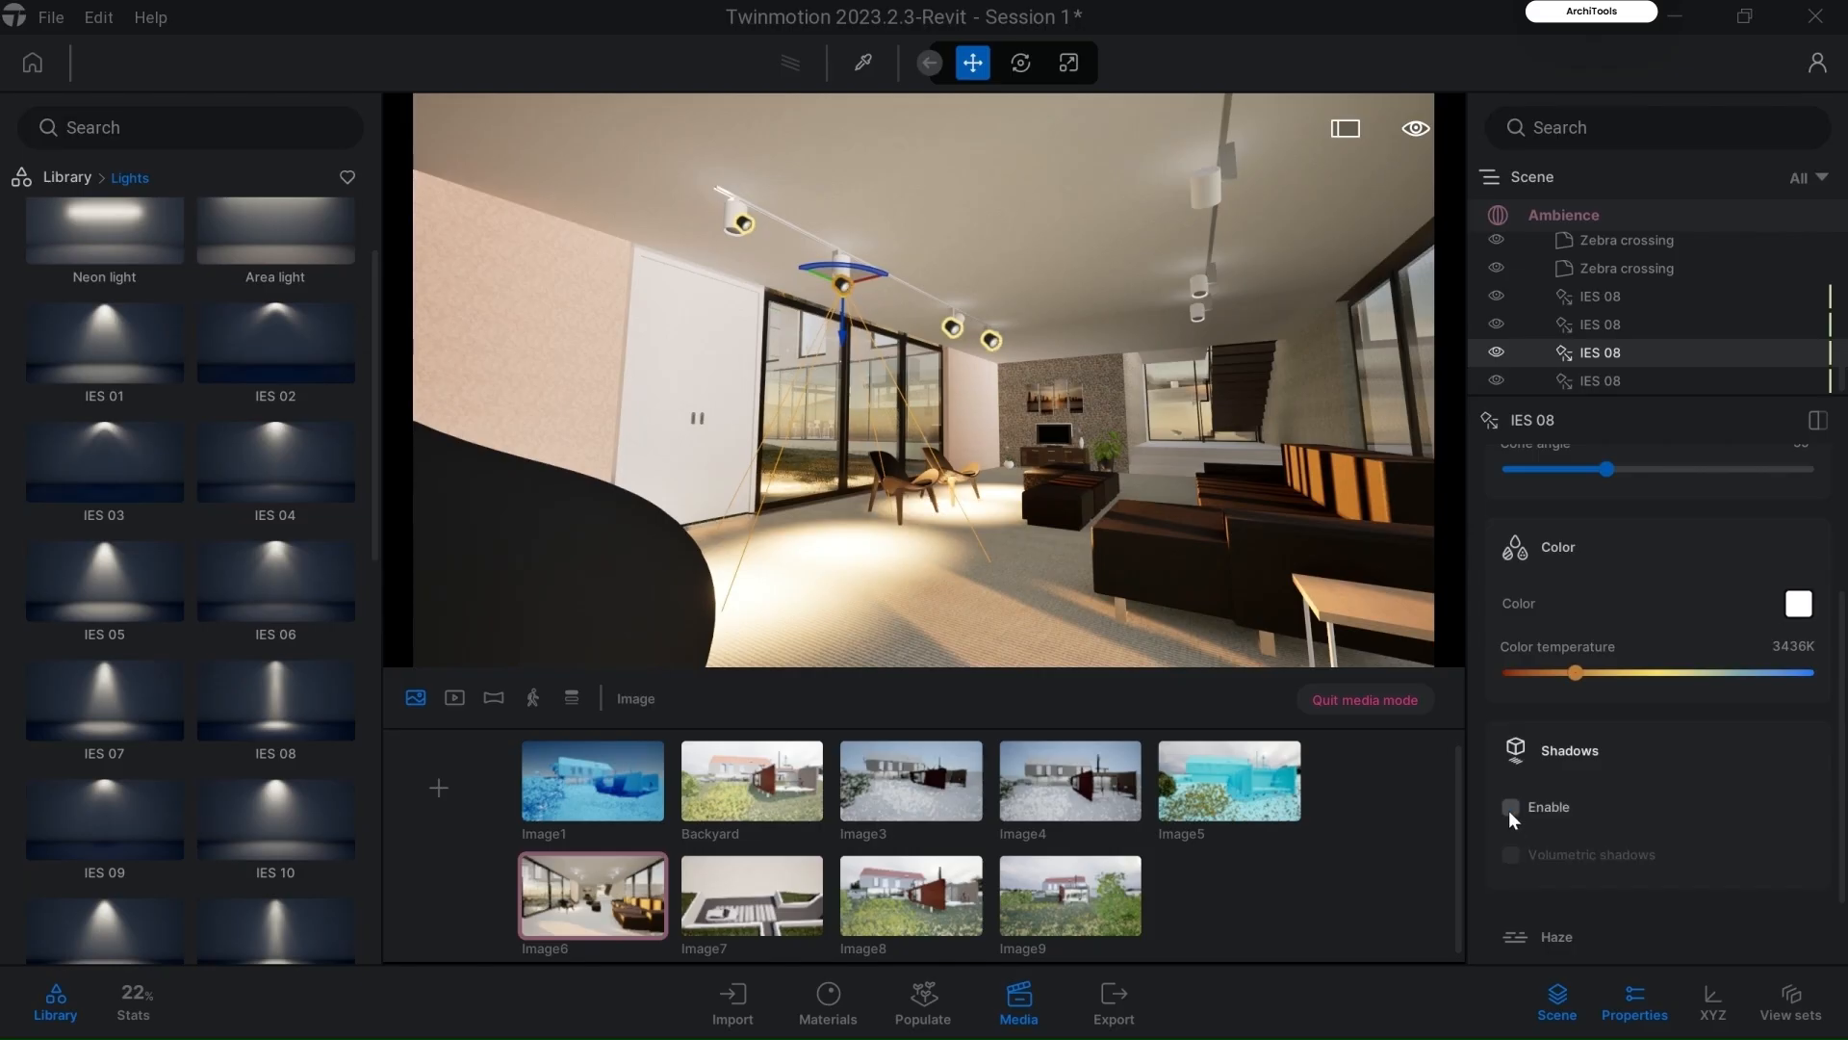
{"action": "left_click", "coordinate": [1519, 808]}
{"action": "scroll", "coordinate": [1592, 793], "scroll_direction": "down", "scroll_amount": 1}
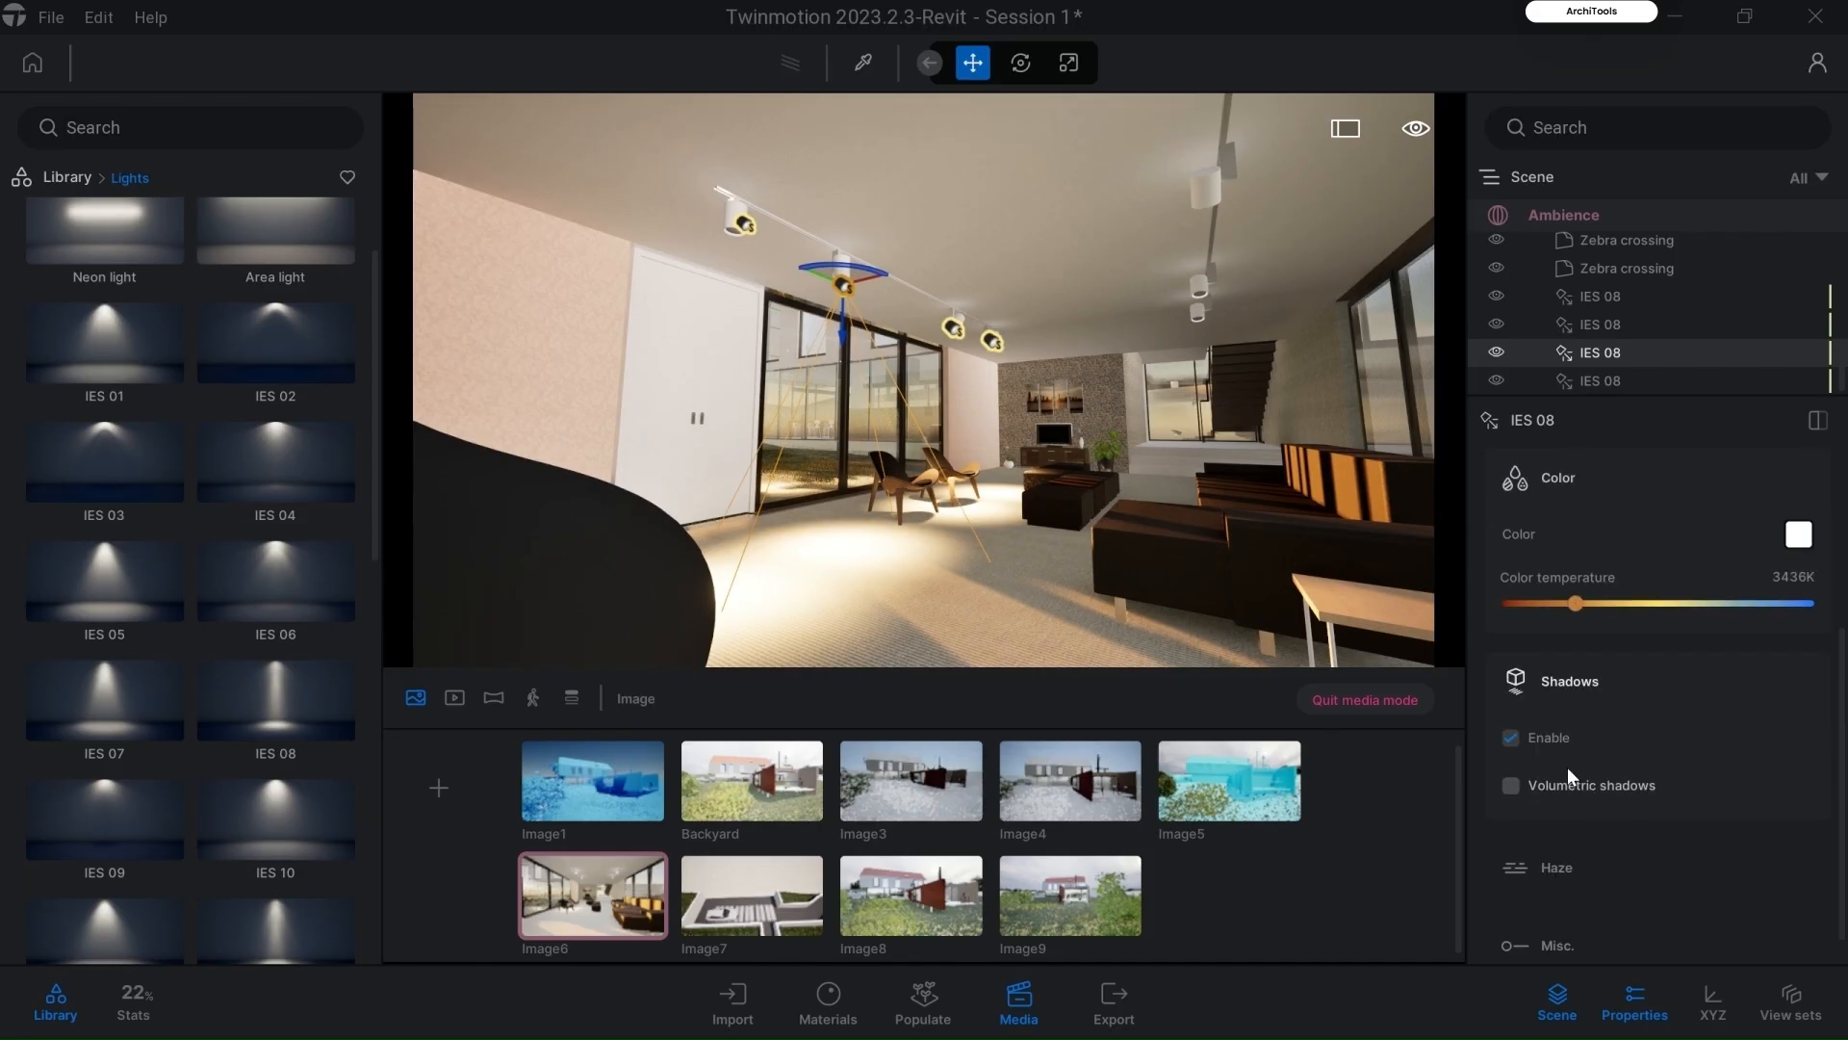
Step: Enable haze on the instanced IES 08 track lights
{"action": "scroll", "coordinate": [1592, 766], "scroll_direction": "down", "scroll_amount": 1}
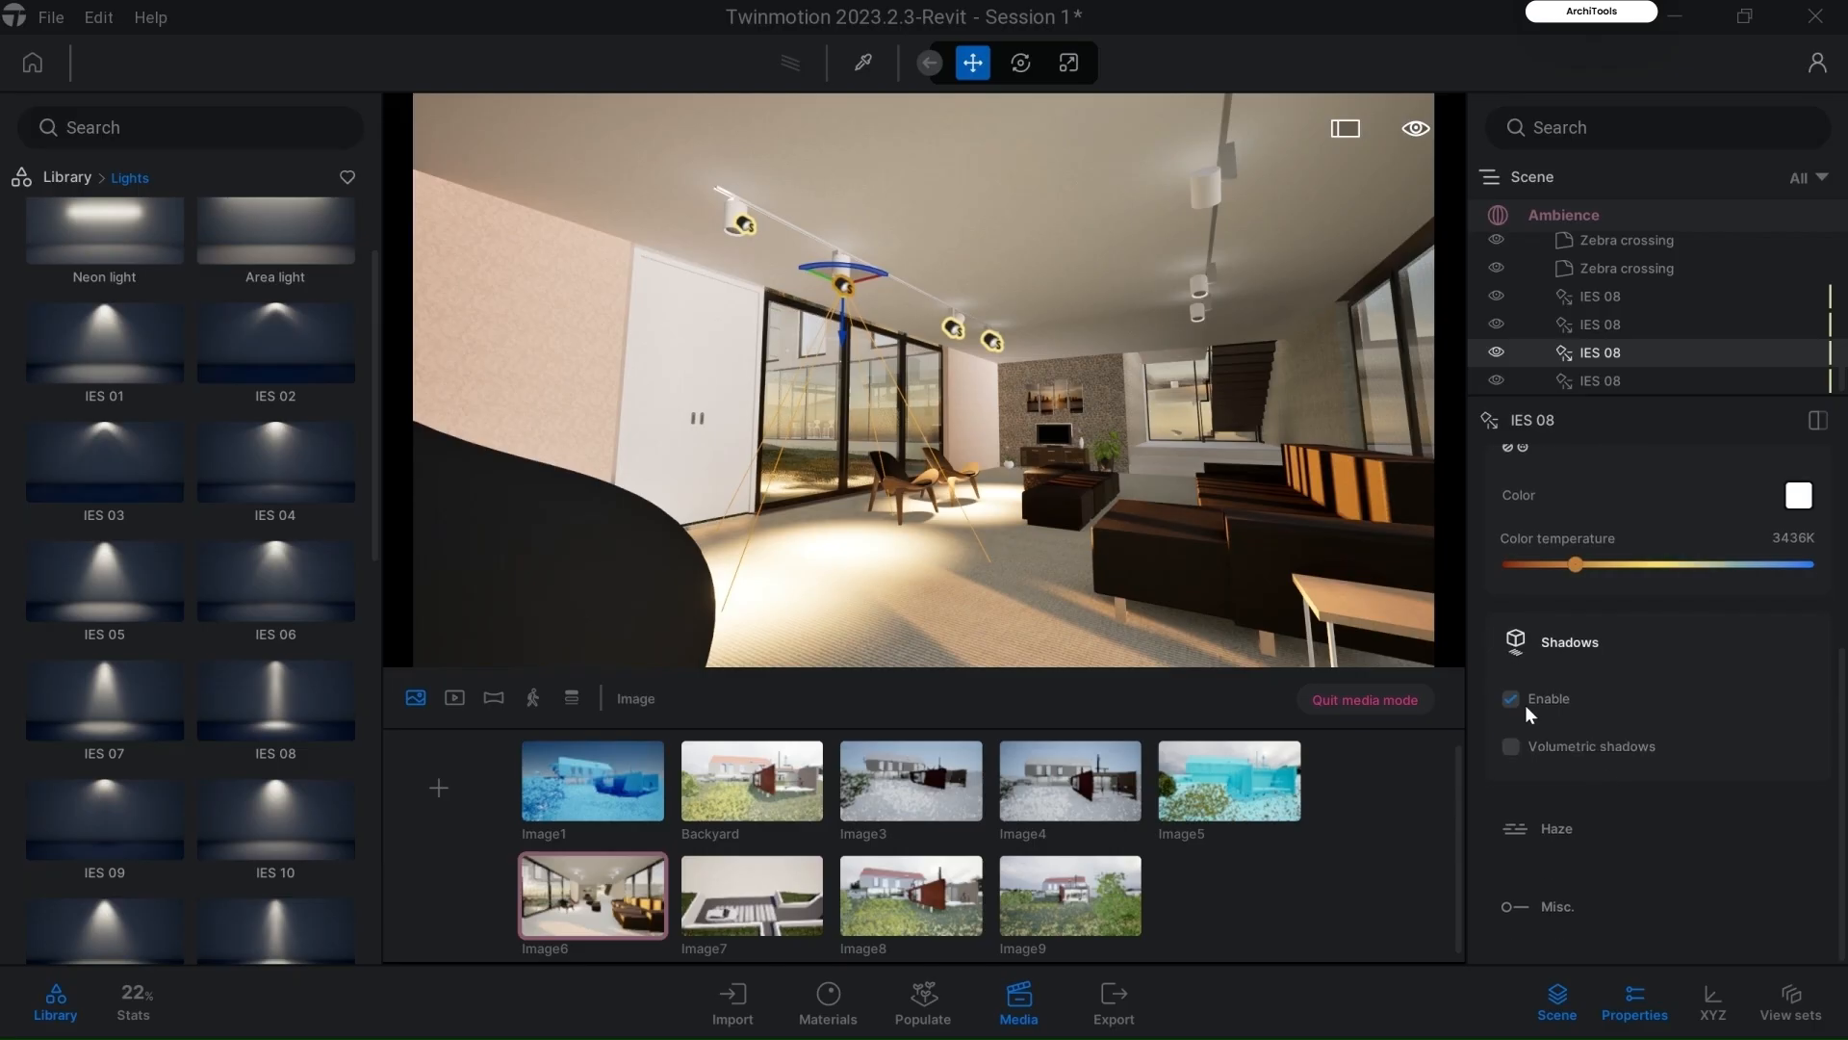
{"action": "left_click", "coordinate": [1592, 851]}
{"action": "left_click", "coordinate": [1511, 885]}
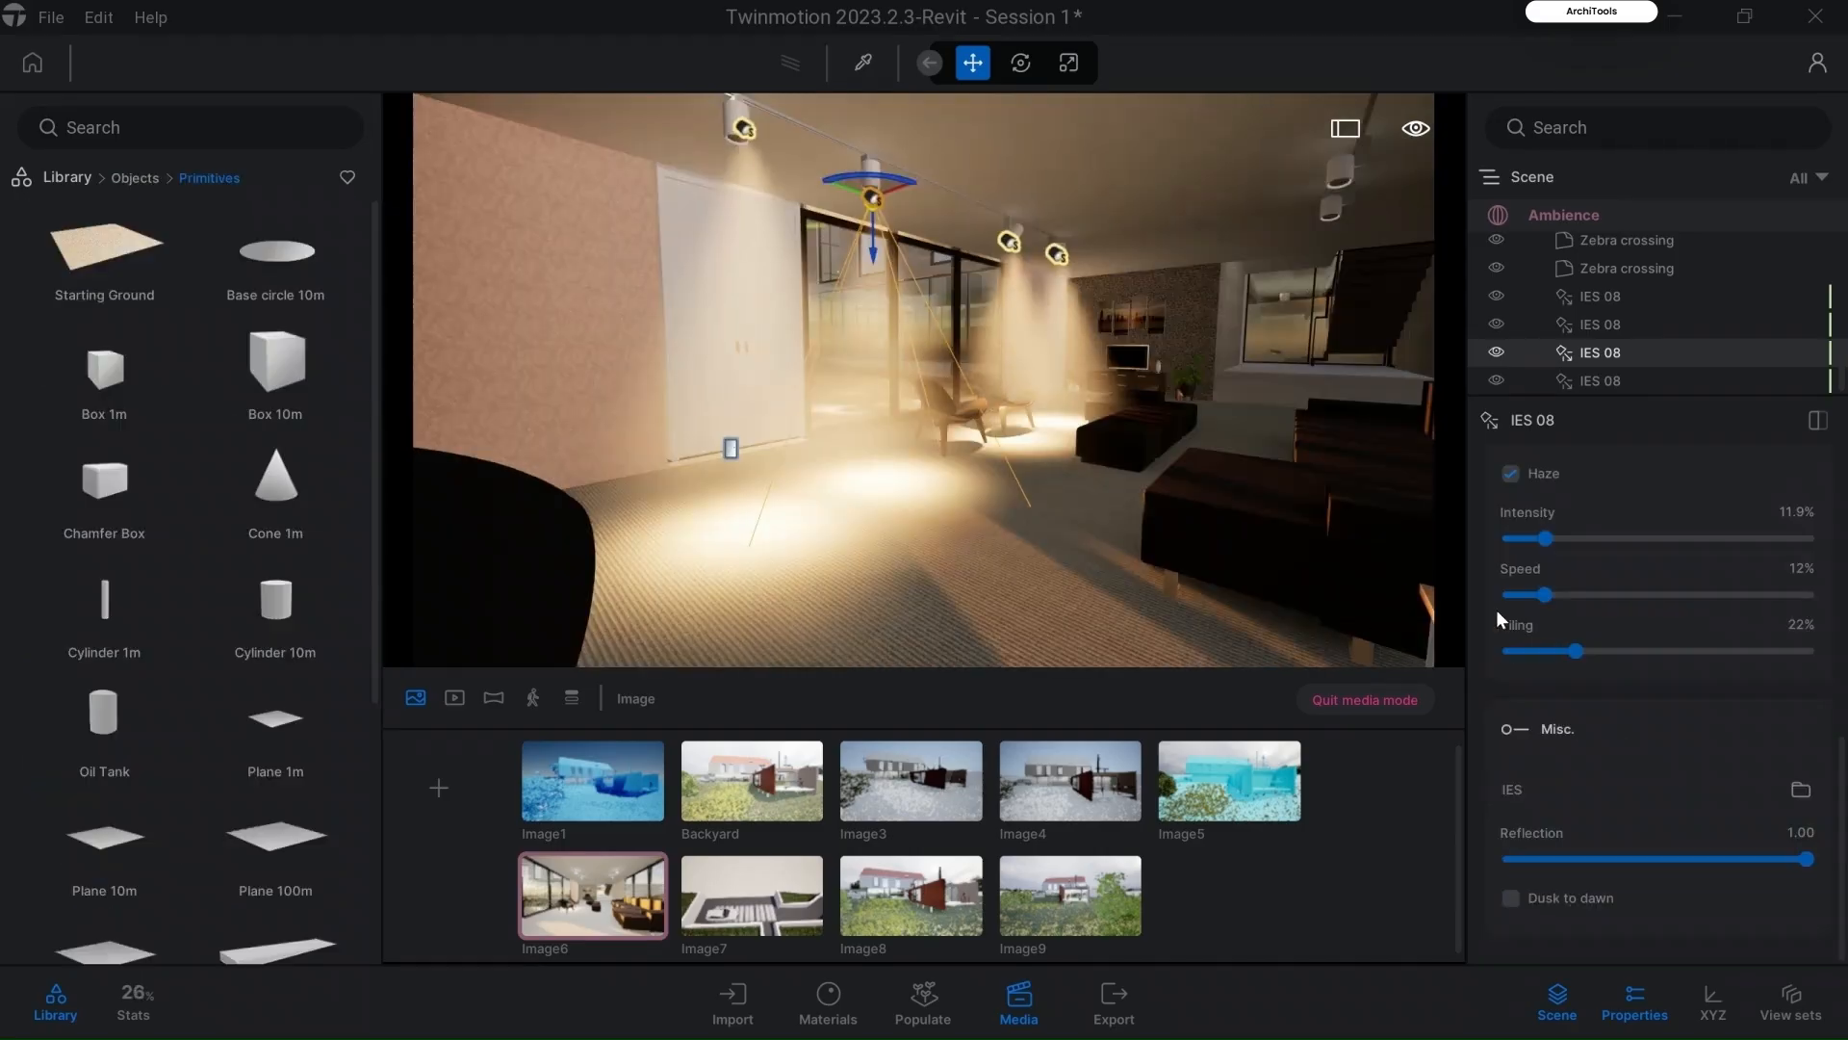
Step: Set the IES 08 lights' haze intensity to 12.2%, speed to 9% and tiling to 17%, and switch the haze off
{"action": "left_click_drag", "start_coordinate": [1539, 540], "coordinate": [1560, 651]}
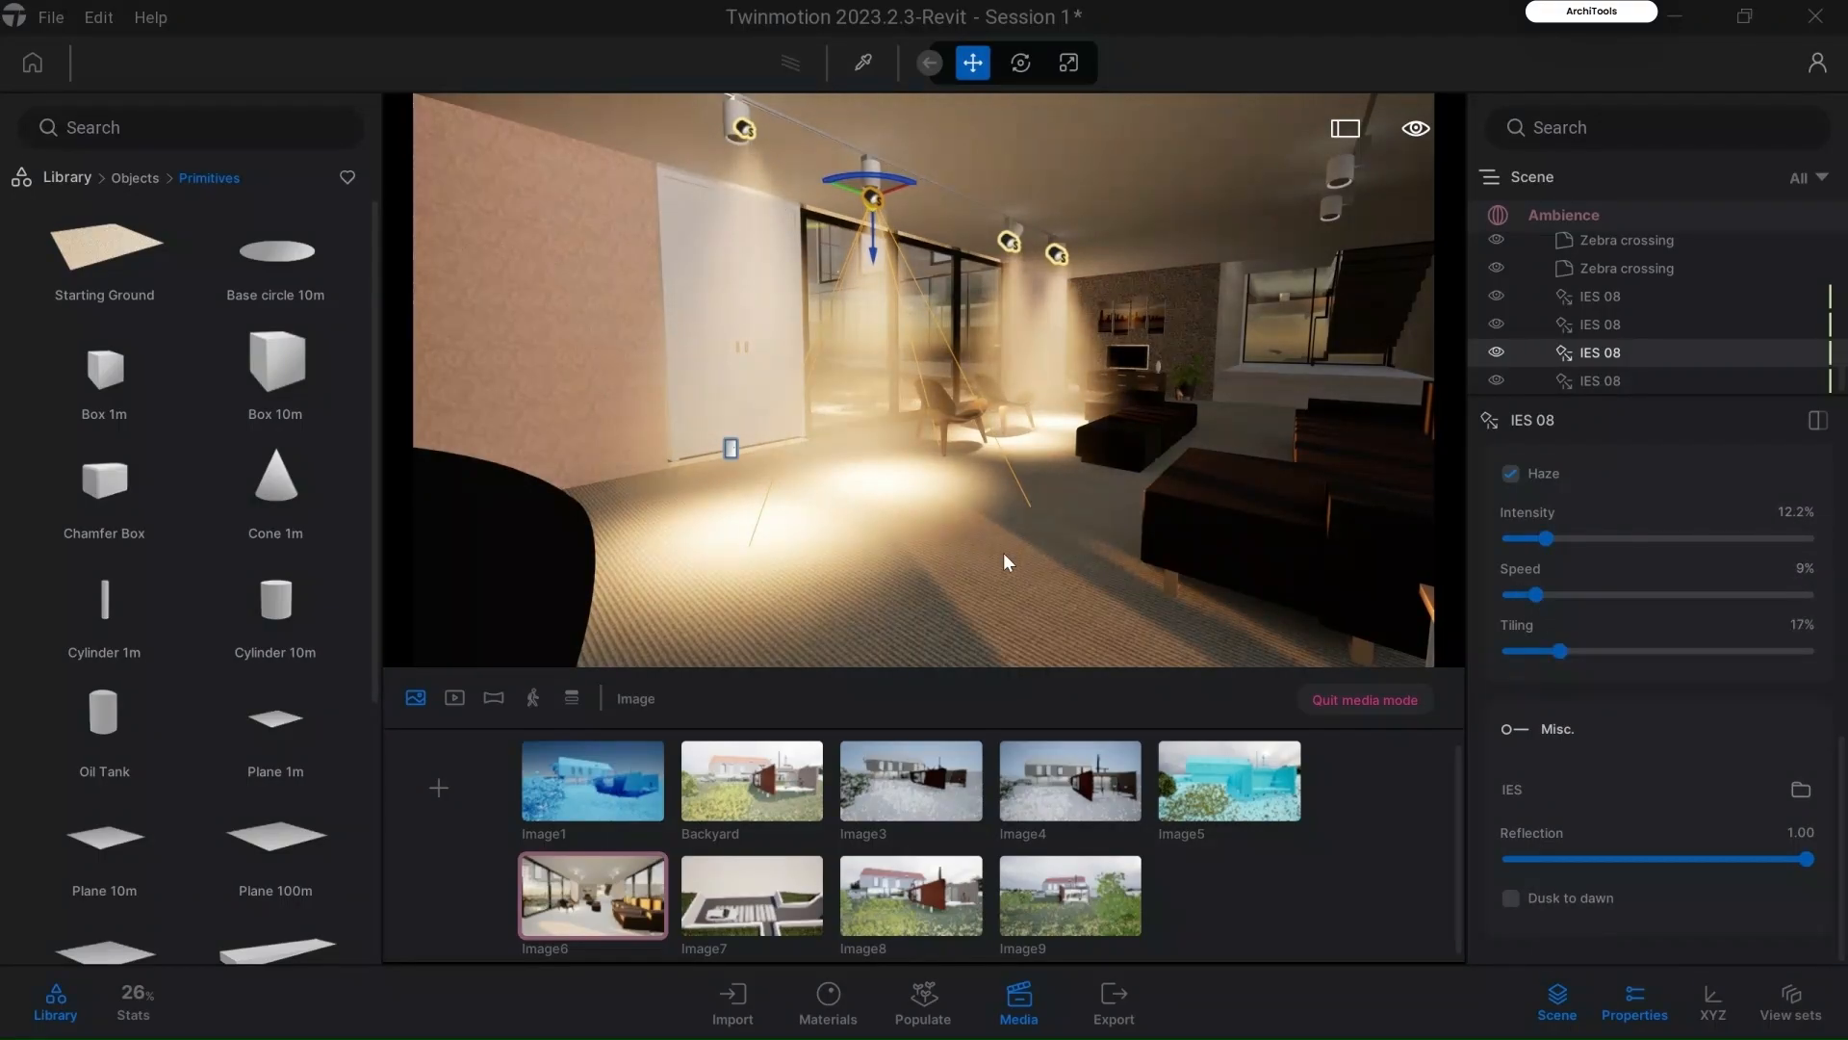
{"action": "right_click_drag", "start_coordinate": [1054, 494], "coordinate": [1058, 517]}
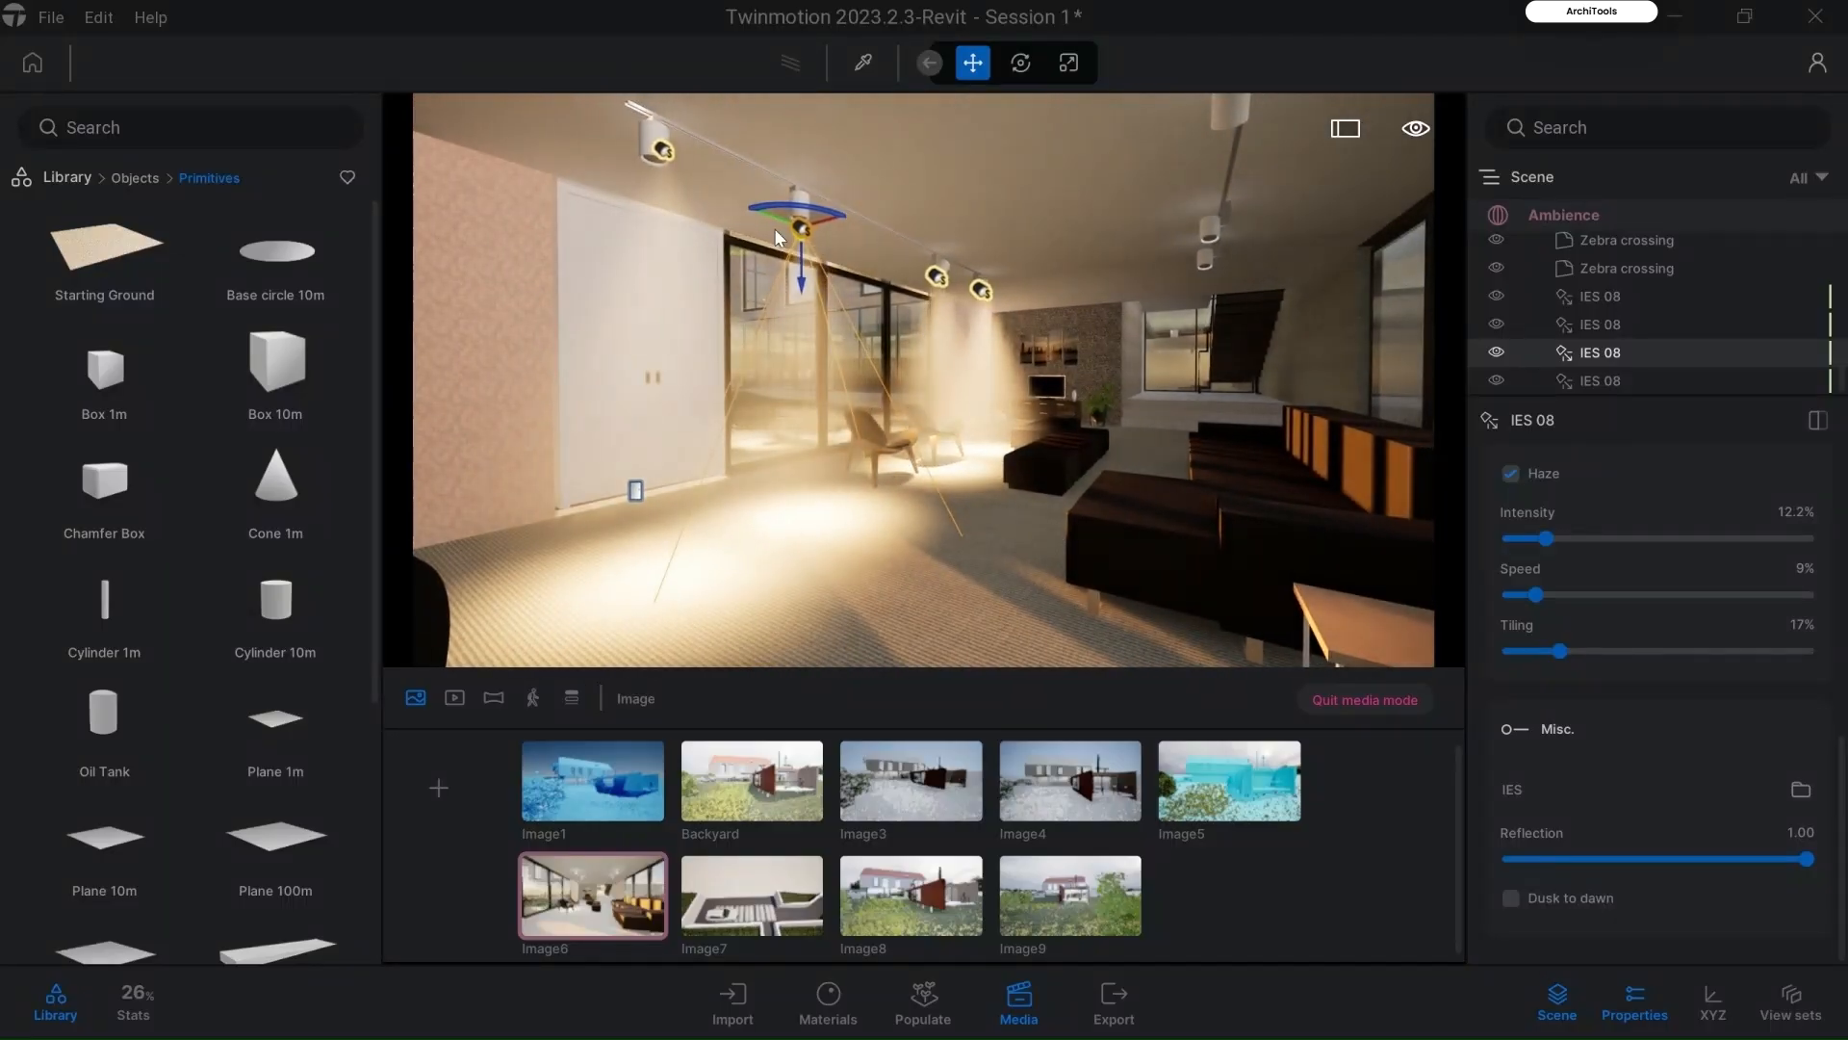
{"action": "scroll", "coordinate": [1509, 507], "scroll_direction": "up", "scroll_amount": 1}
{"action": "left_click", "coordinate": [1509, 507]}
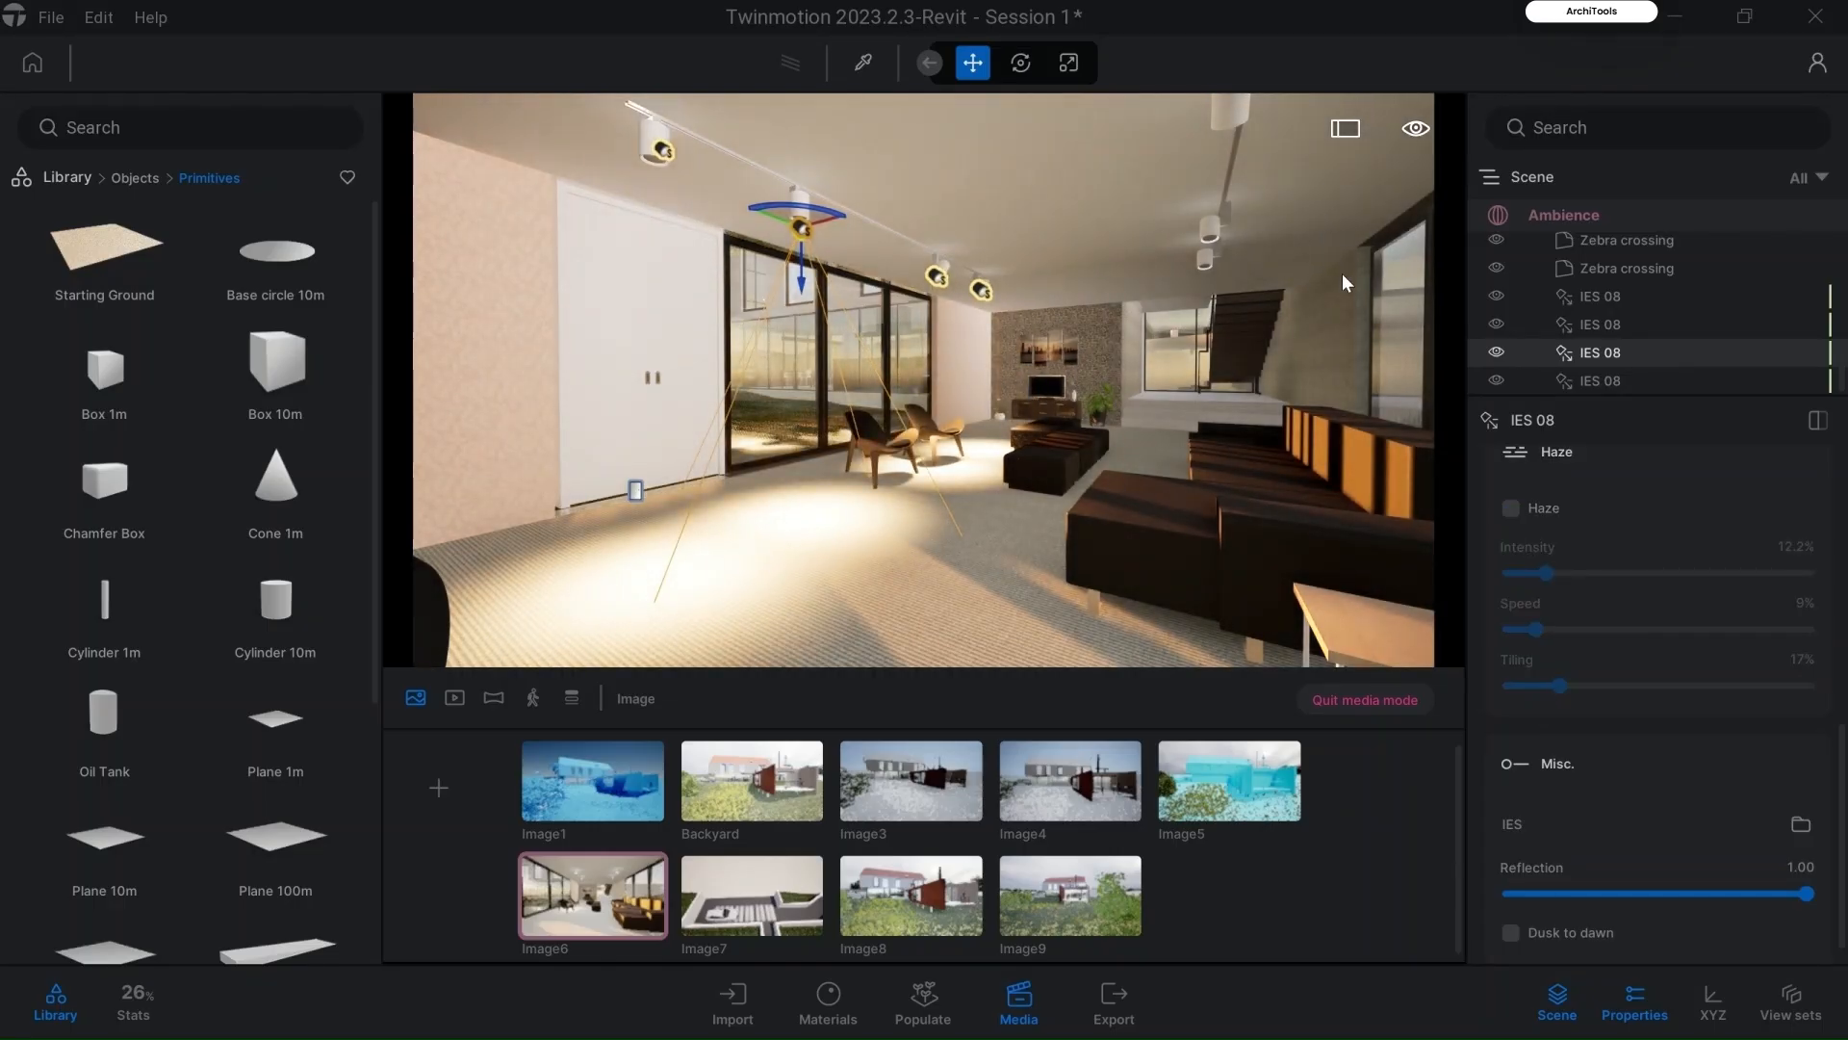
Step: Set the time of day in the Image6 ambience to 23:38
{"action": "scroll", "coordinate": [1625, 616], "scroll_direction": "up", "scroll_amount": 5}
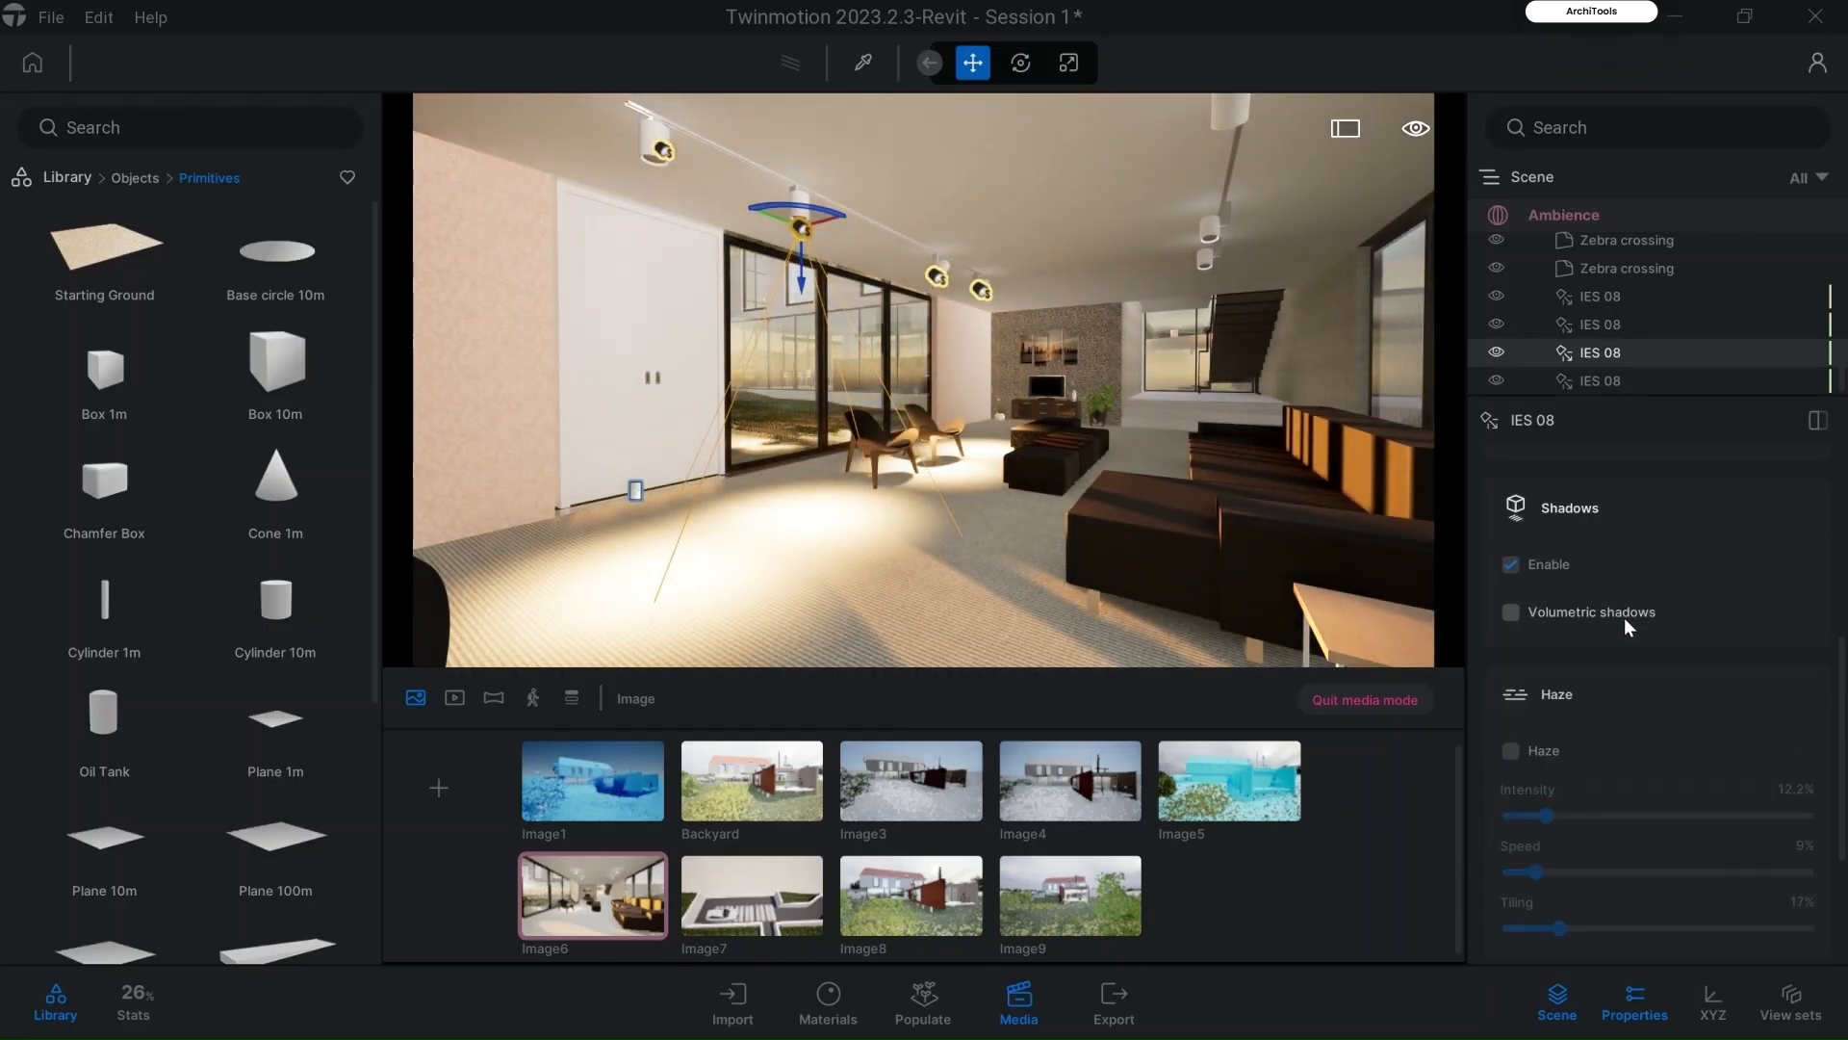
{"action": "scroll", "coordinate": [1625, 616], "scroll_direction": "up", "scroll_amount": 1}
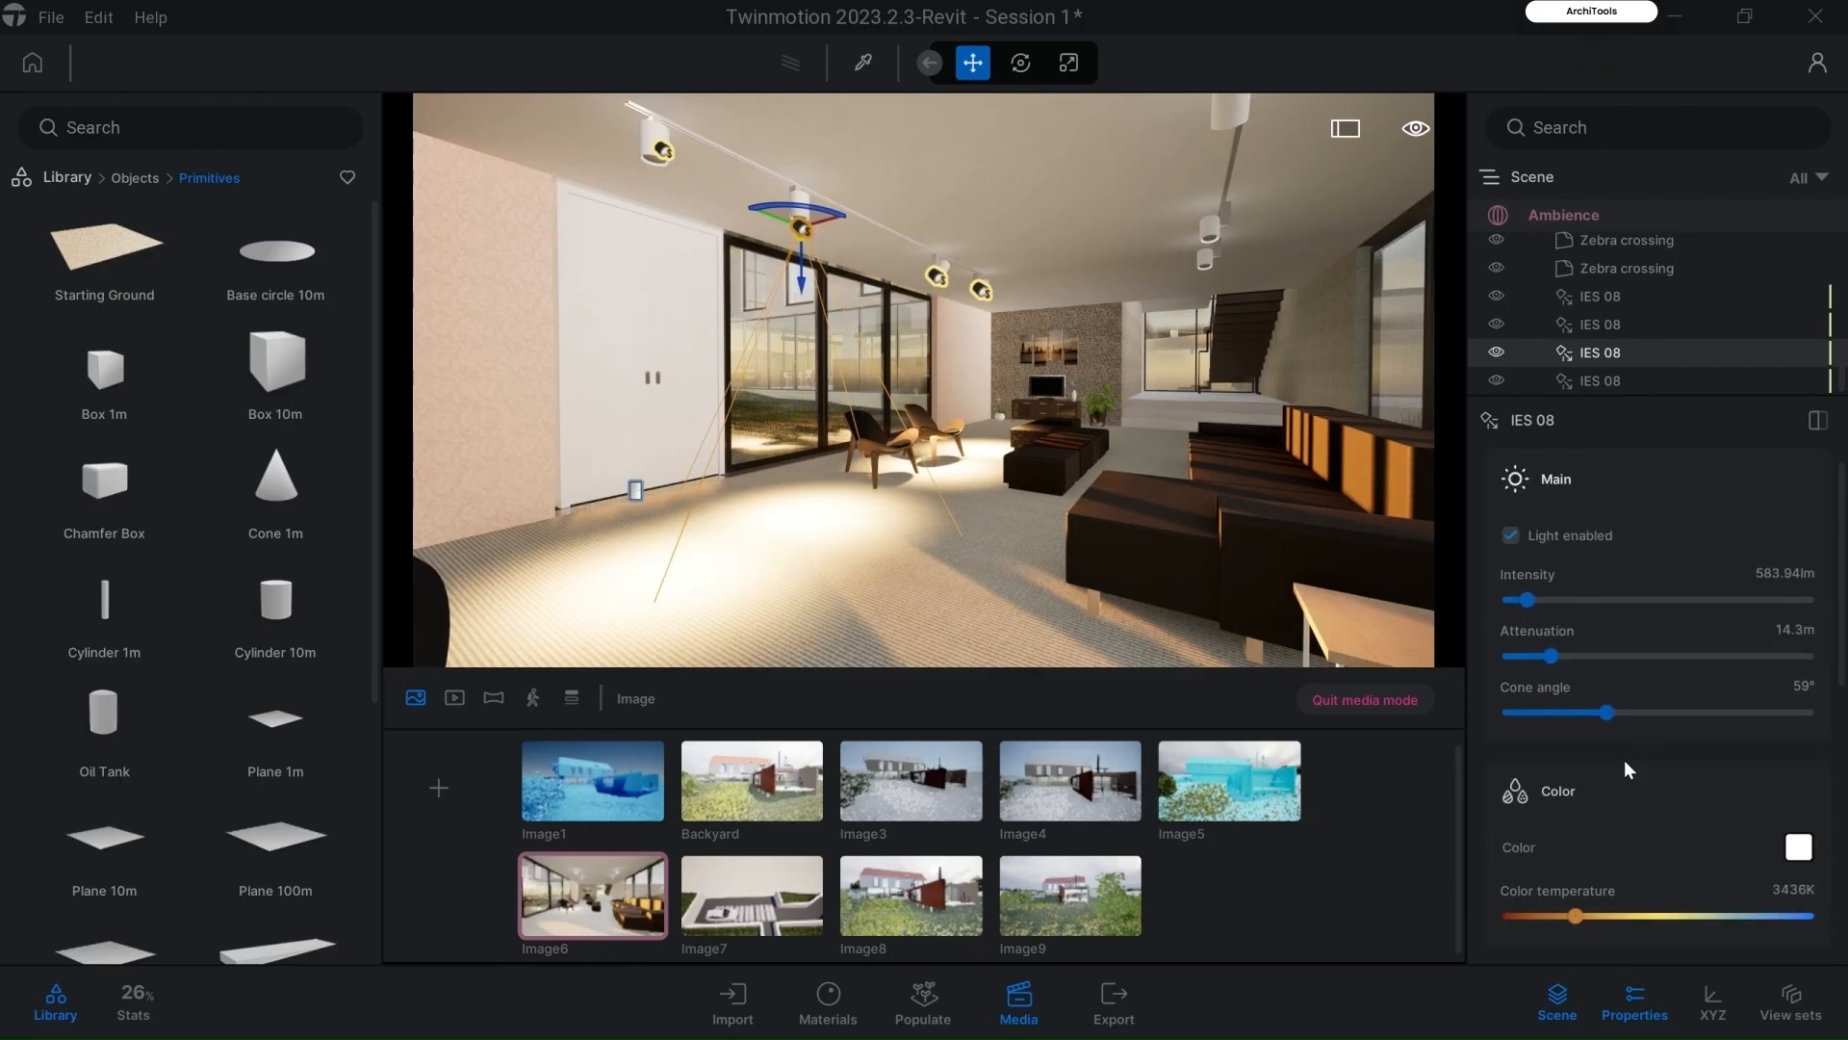
{"action": "left_click", "coordinate": [1541, 223]}
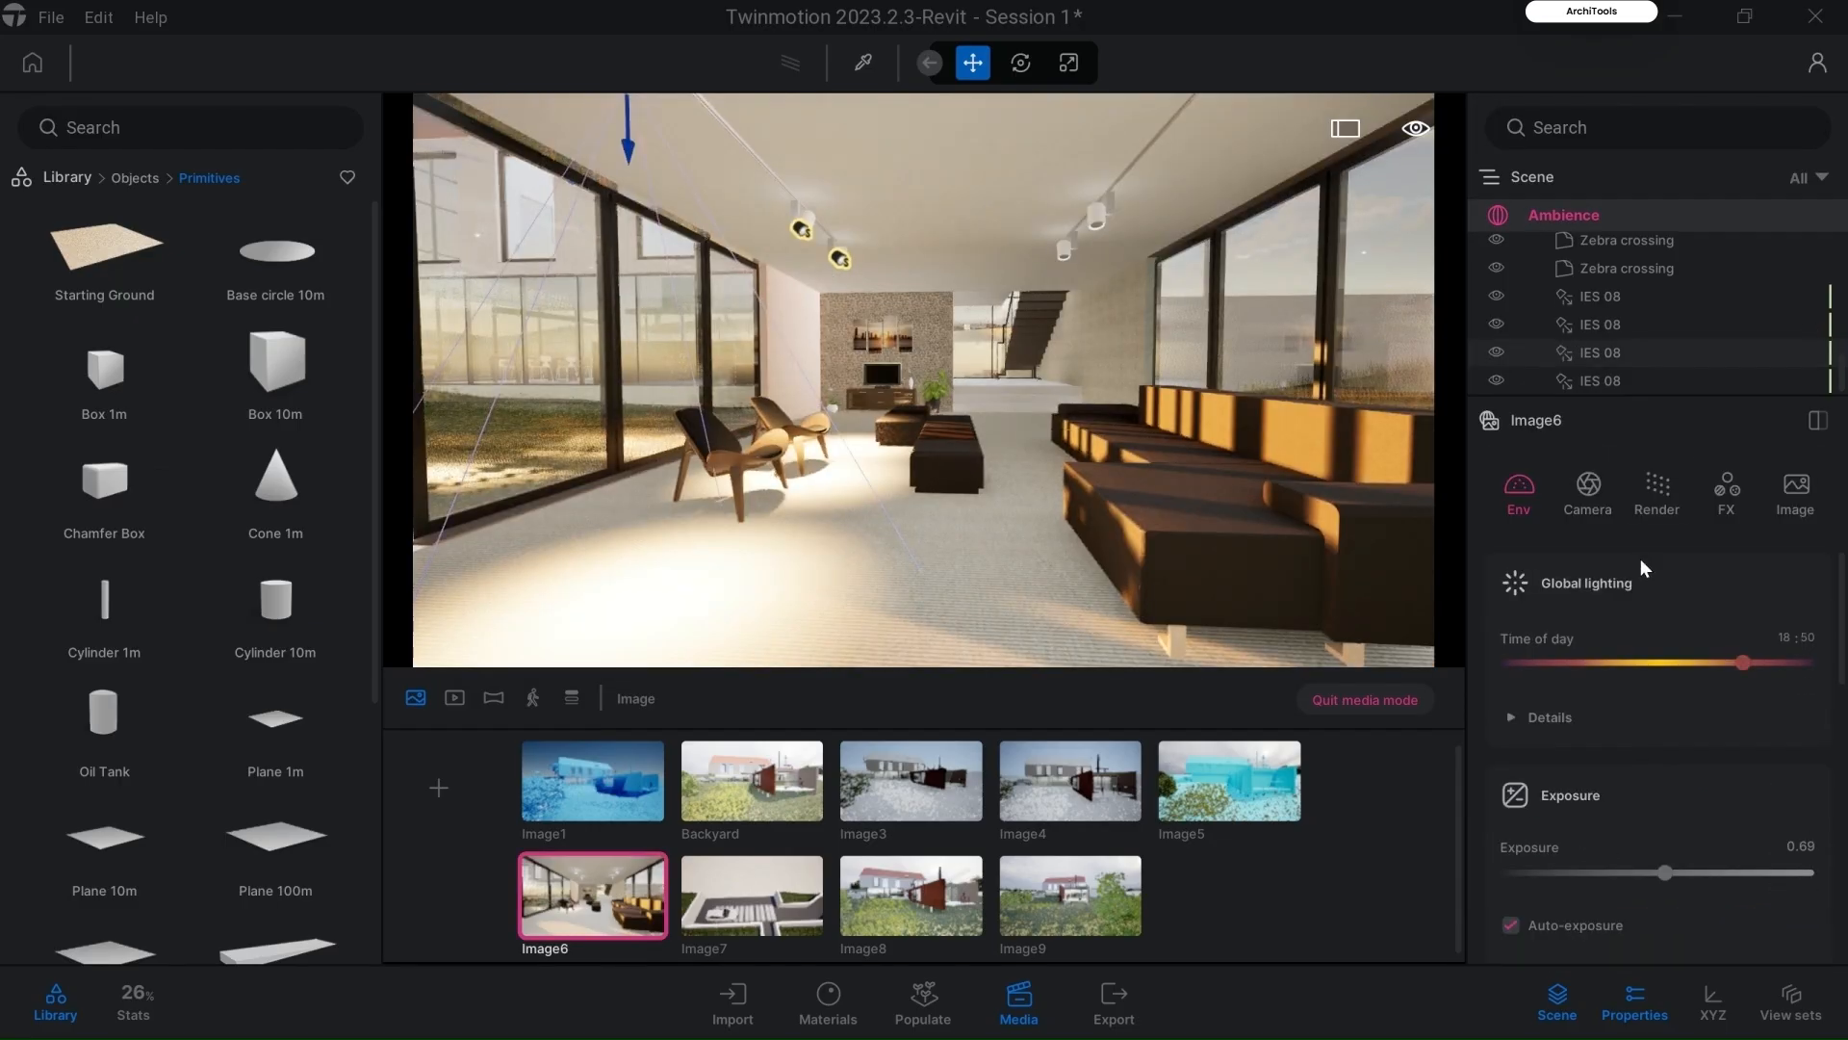
{"action": "left_click_drag", "start_coordinate": [1700, 660], "coordinate": [1799, 660]}
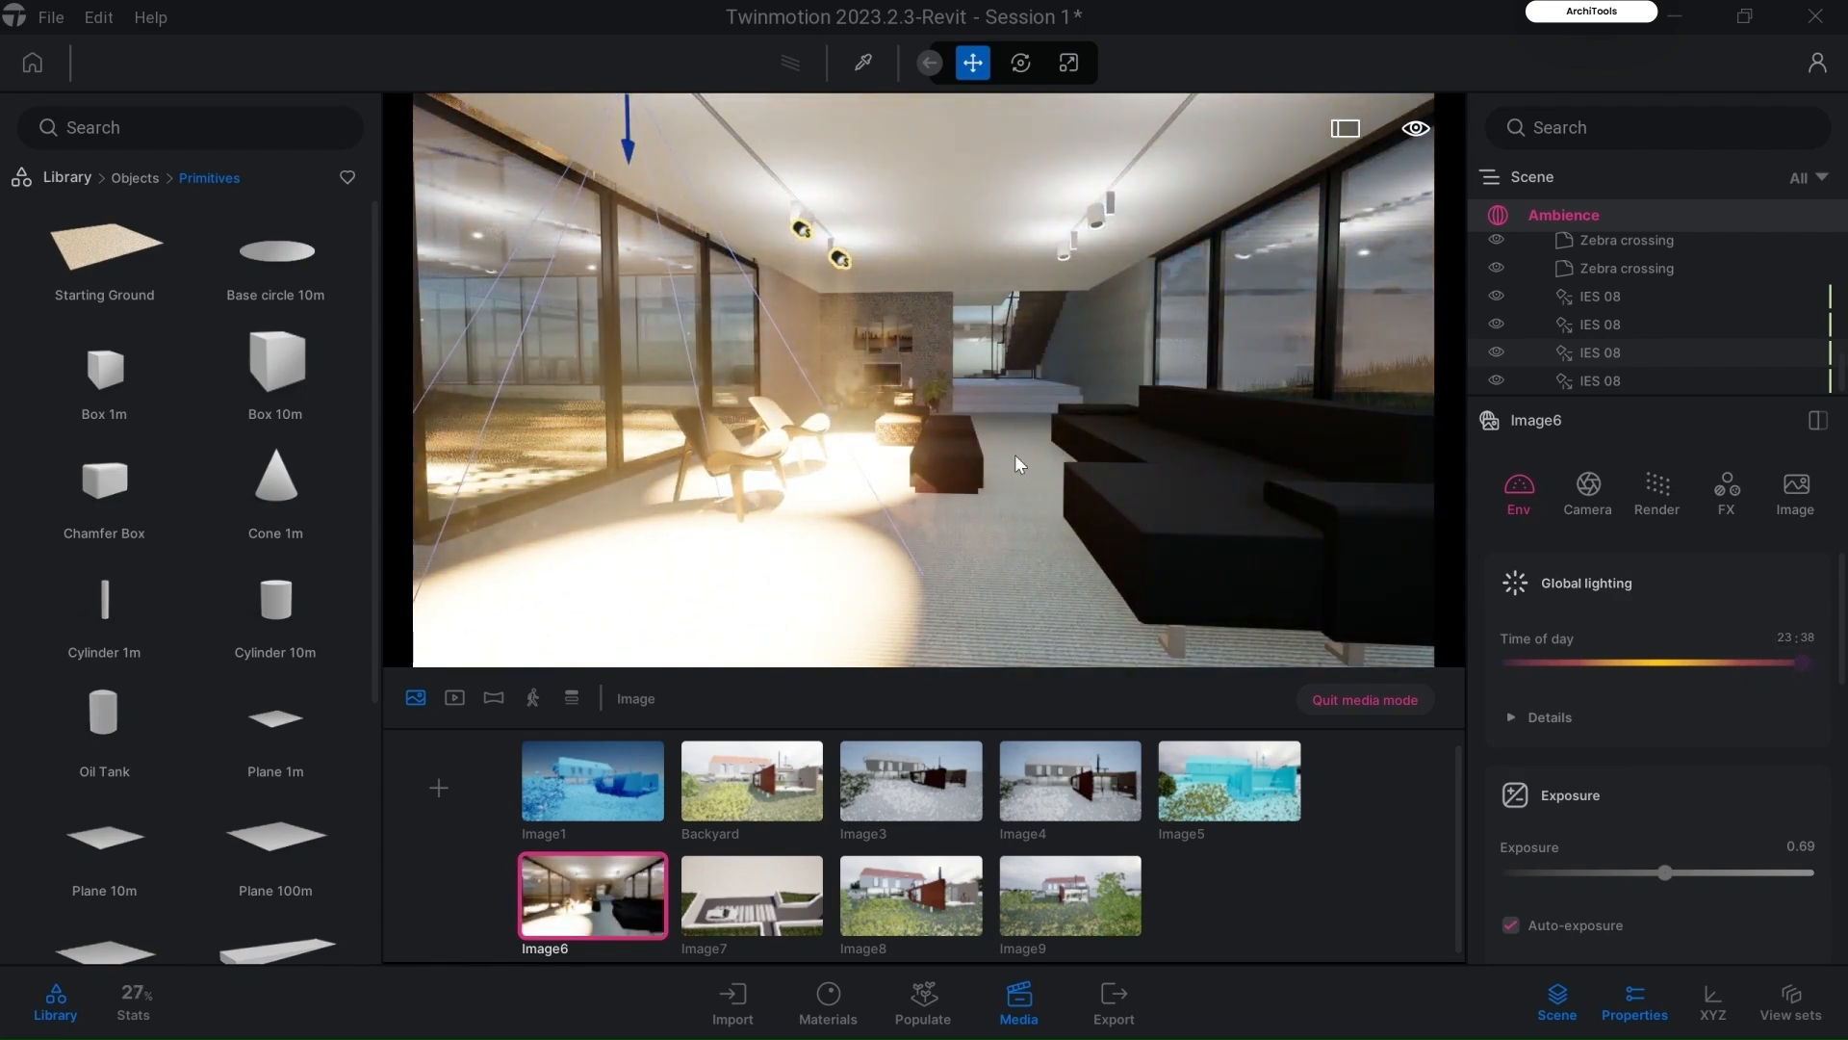
Step: Place an area light from the lights library on the living room ceiling between the two spotlight tracks
{"action": "left_click", "coordinate": [67, 181]}
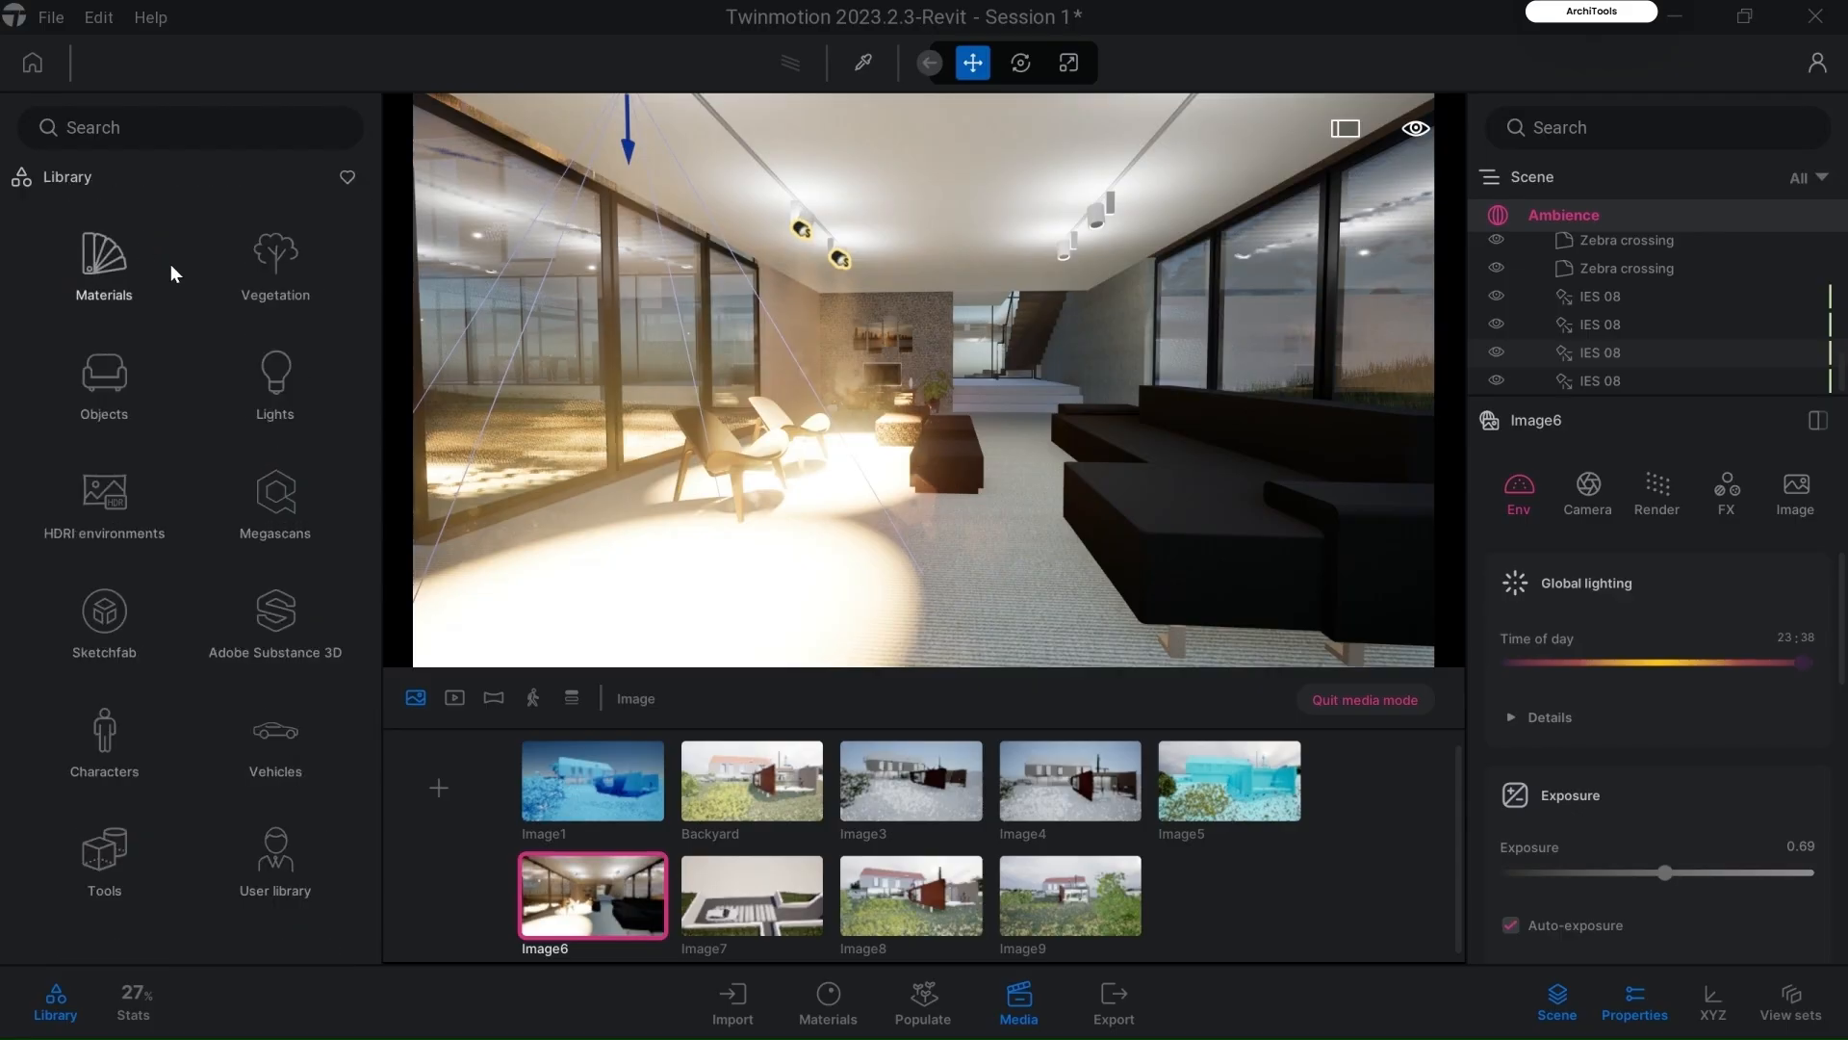
{"action": "left_click", "coordinate": [277, 374]}
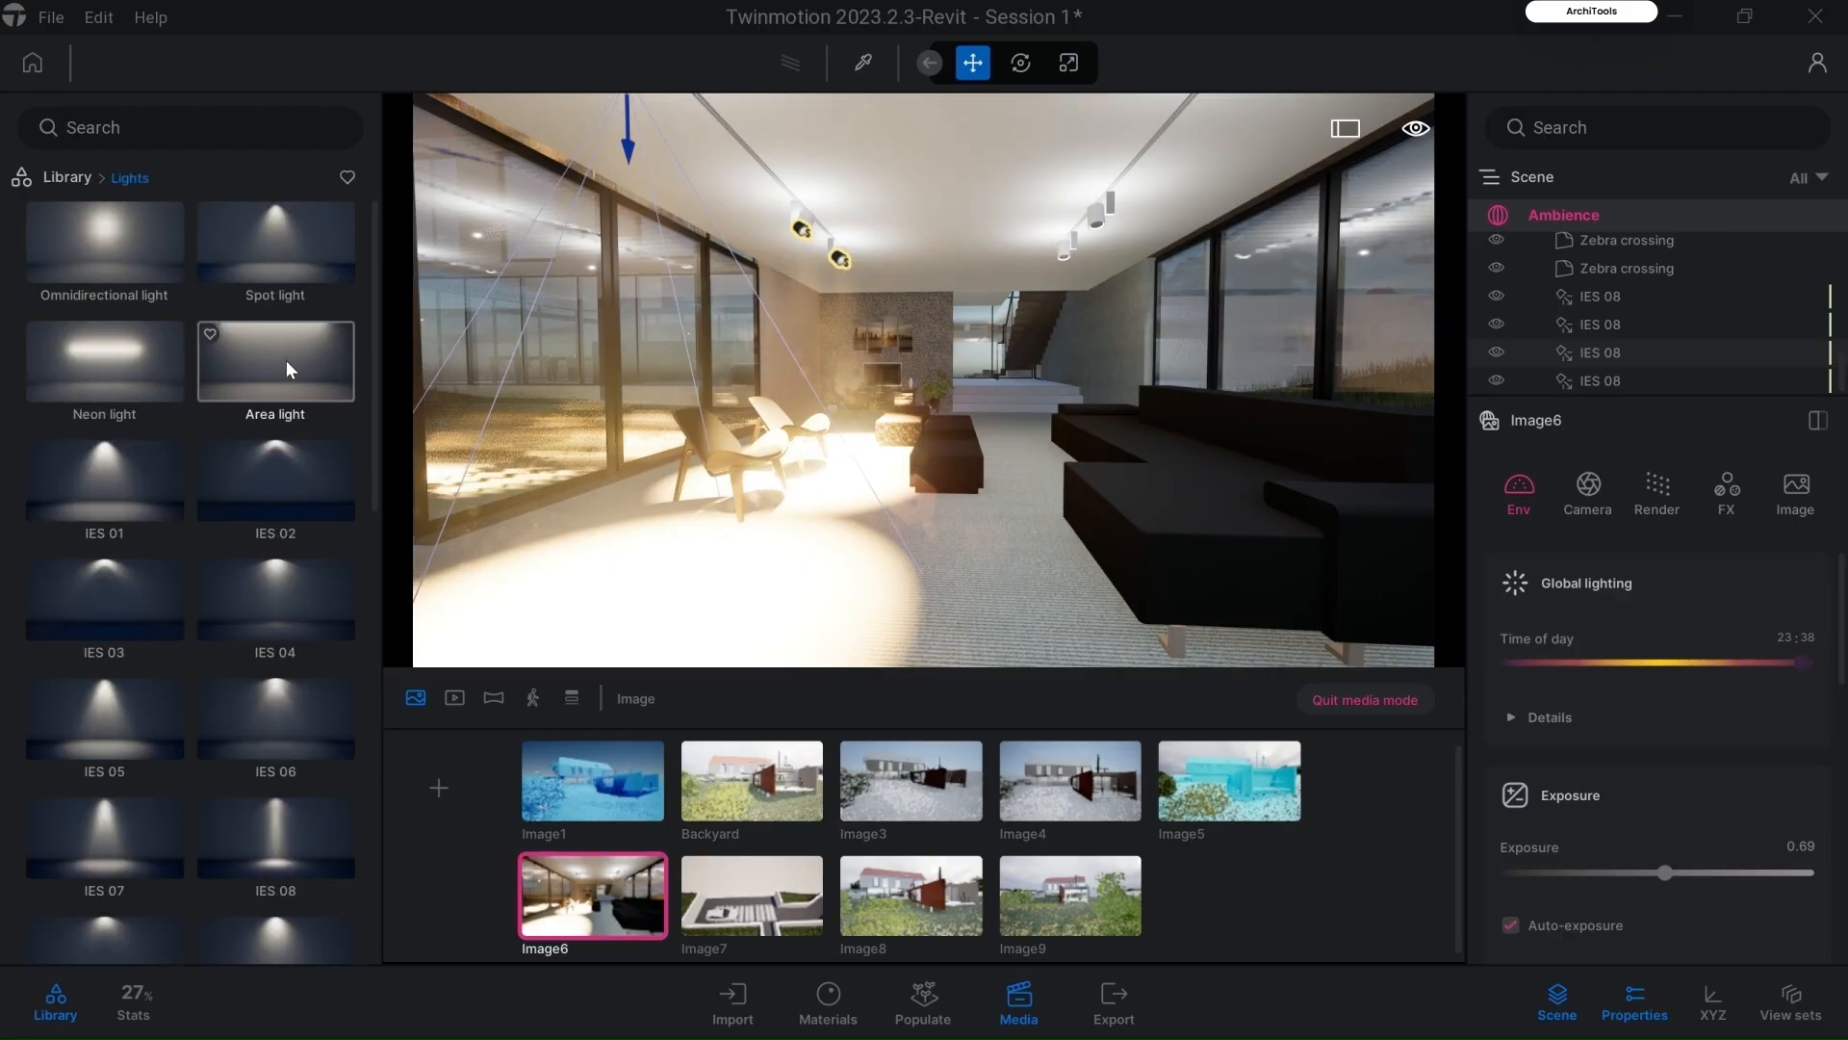
{"action": "left_click_drag", "start_coordinate": [260, 360], "coordinate": [932, 244]}
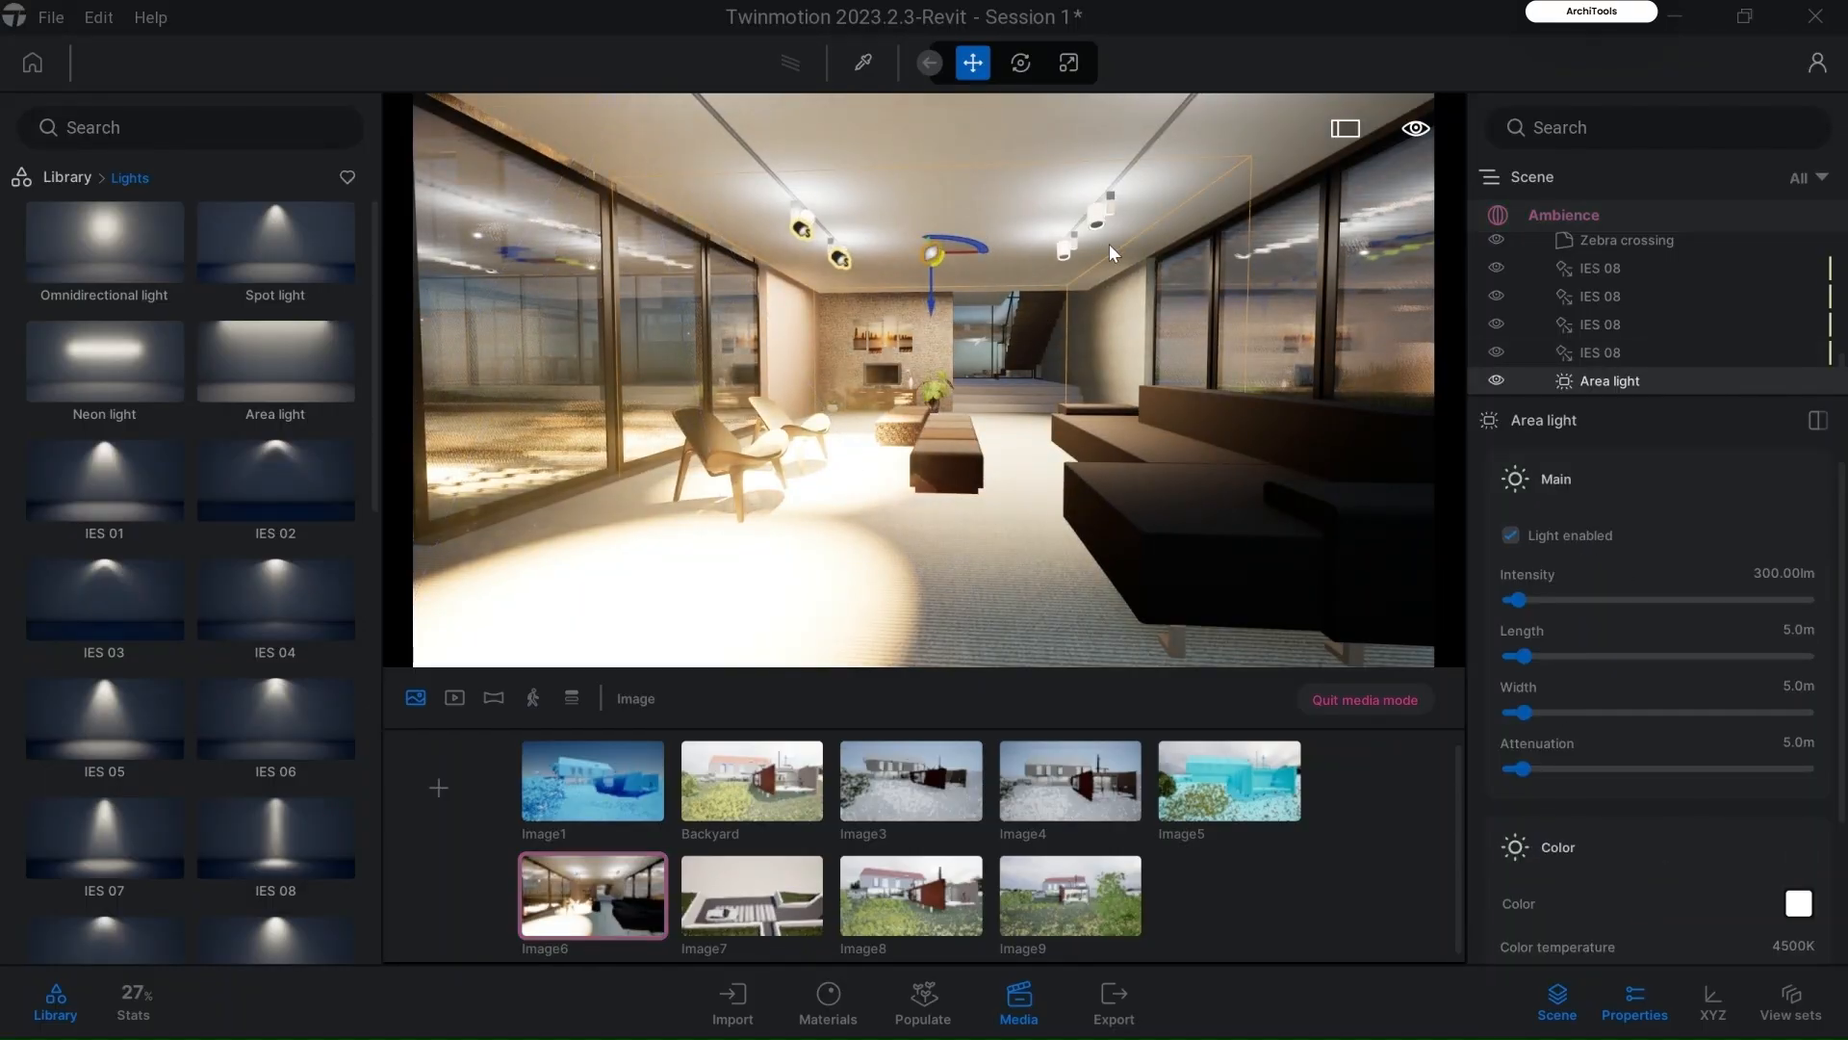
{"action": "mouse_move", "coordinate": [931, 250]}
{"action": "left_mouse_down"}
{"action": "mouse_move", "coordinate": [950, 235]}
{"action": "mouse_move", "coordinate": [933, 248]}
{"action": "left_mouse_up"}
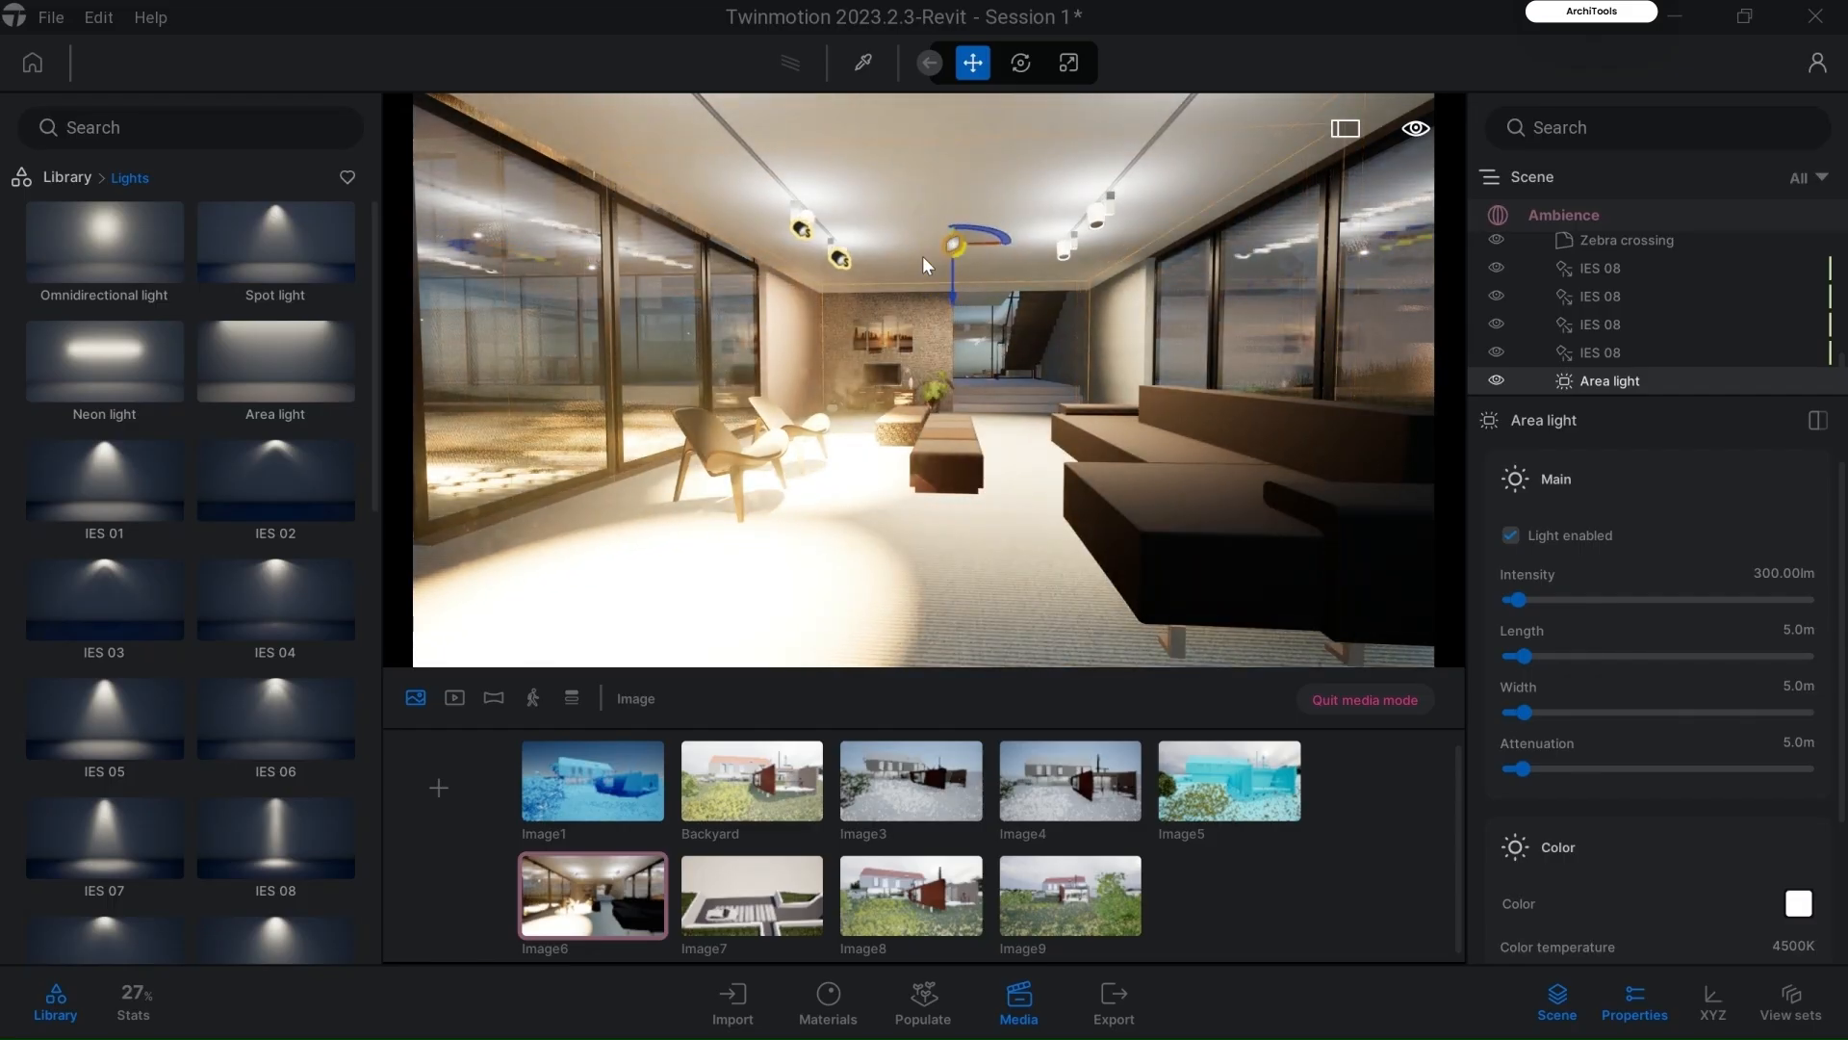
Step: Set the area light's length to 12.0 m and move it along the ceiling towards the camera
{"action": "mouse_move", "coordinate": [1522, 657]}
{"action": "left_mouse_down"}
{"action": "mouse_move", "coordinate": [1561, 645]}
{"action": "mouse_move", "coordinate": [1521, 650]}
{"action": "mouse_move", "coordinate": [1545, 653]}
{"action": "left_mouse_up"}
{"action": "left_click_drag", "start_coordinate": [965, 250], "coordinate": [963, 218]}
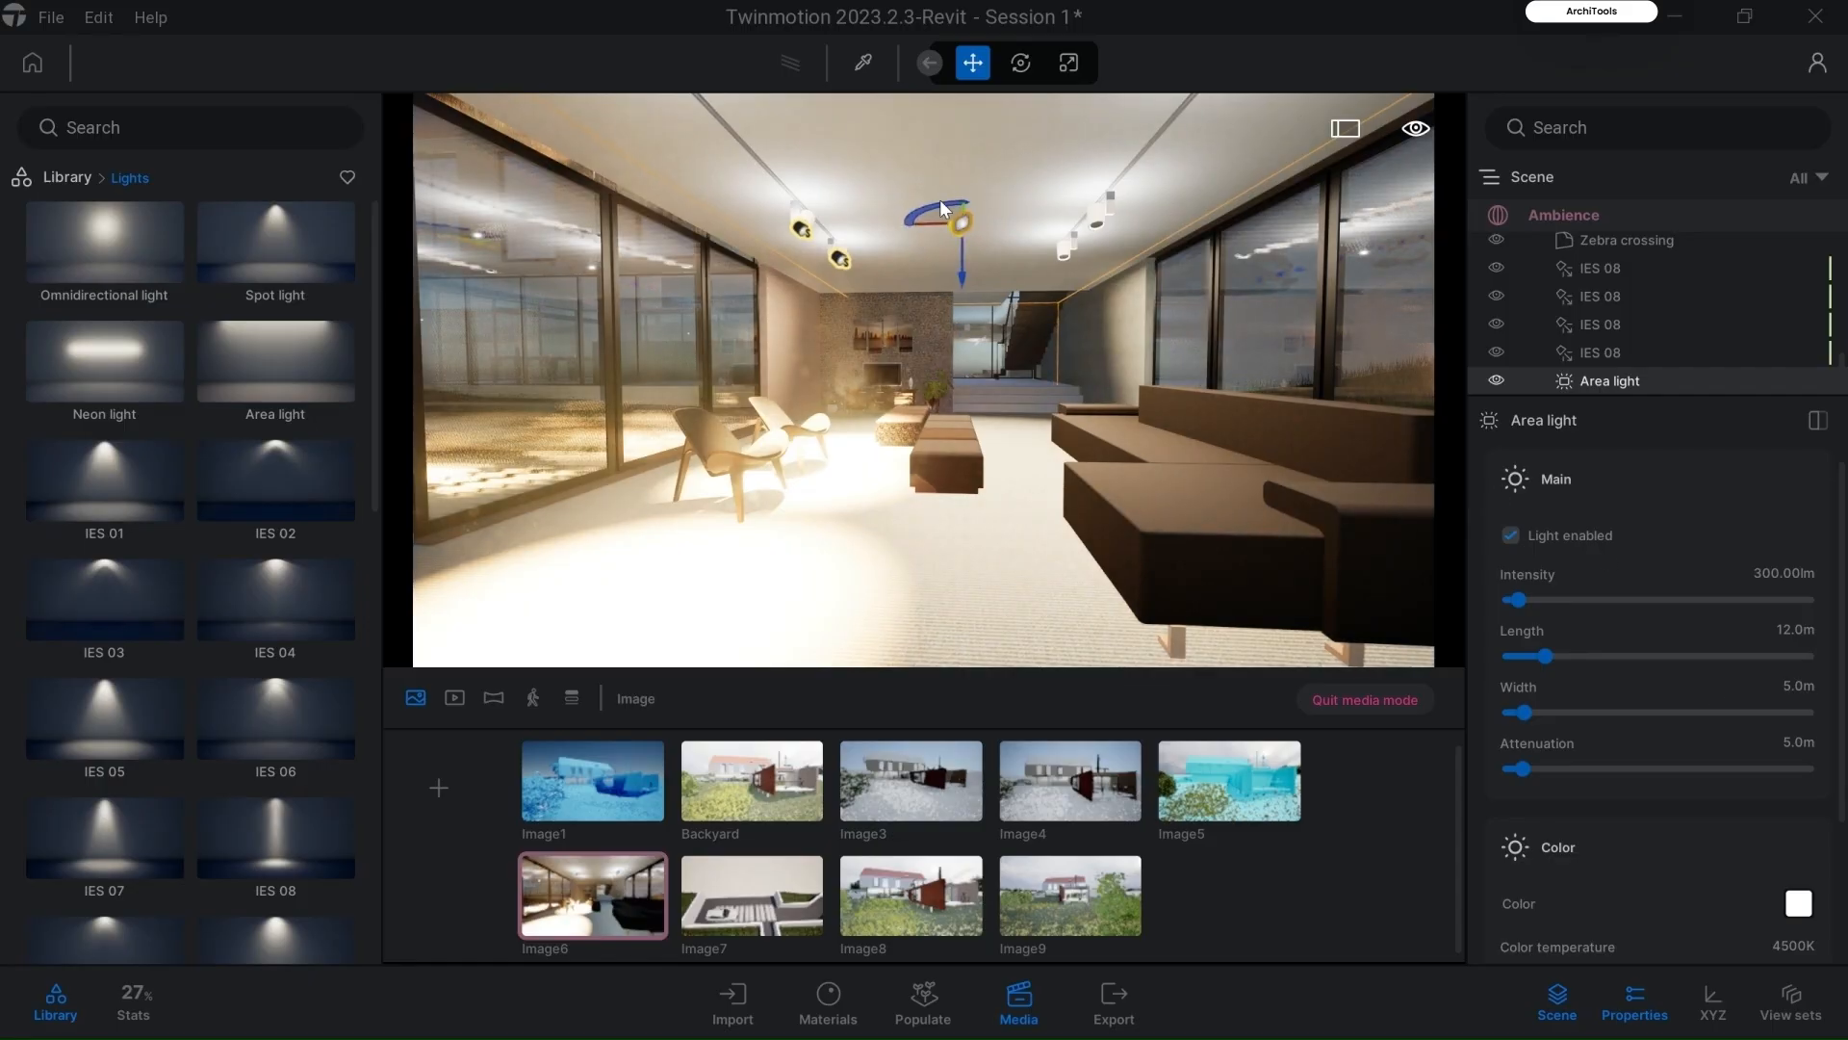
{"action": "left_click", "coordinate": [960, 211]}
{"action": "left_click", "coordinate": [966, 220]}
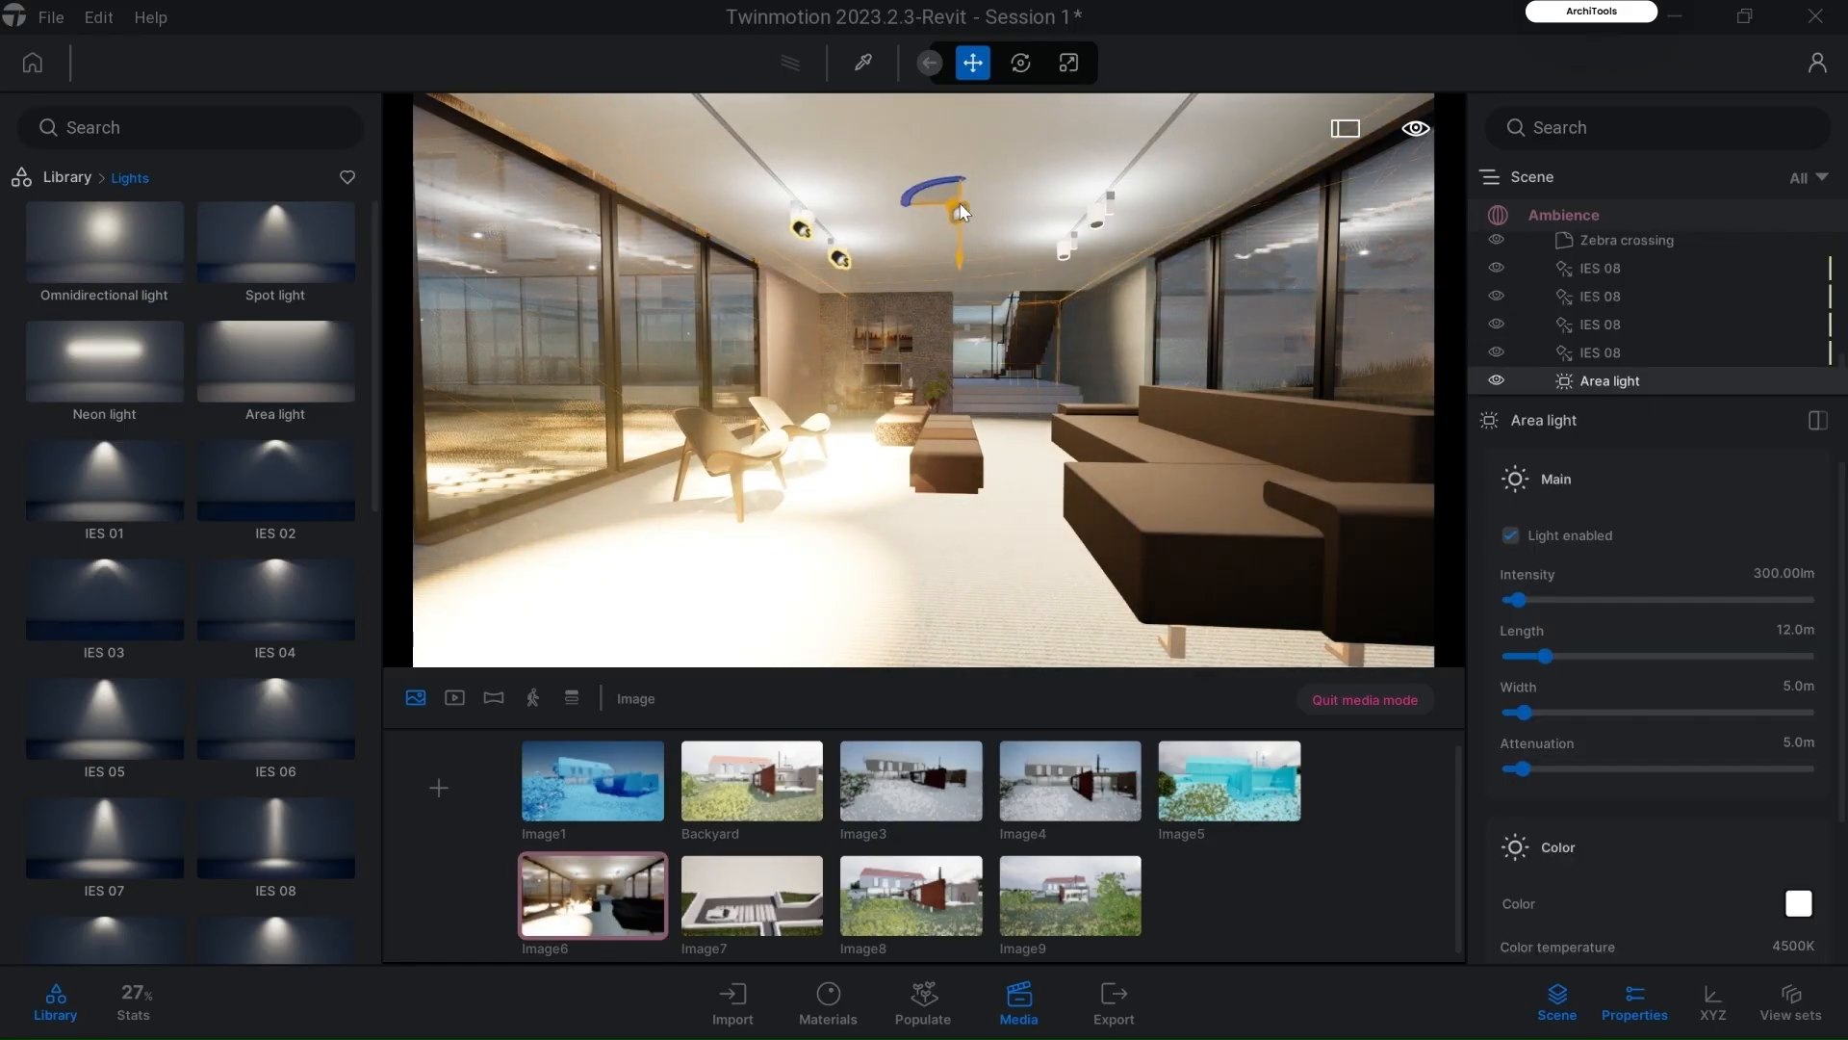
{"action": "left_click_drag", "start_coordinate": [976, 202], "coordinate": [973, 140]}
Step: Lower the instanced IES 08 track lights' intensity to 145.99 lm
{"action": "left_click", "coordinate": [812, 204]}
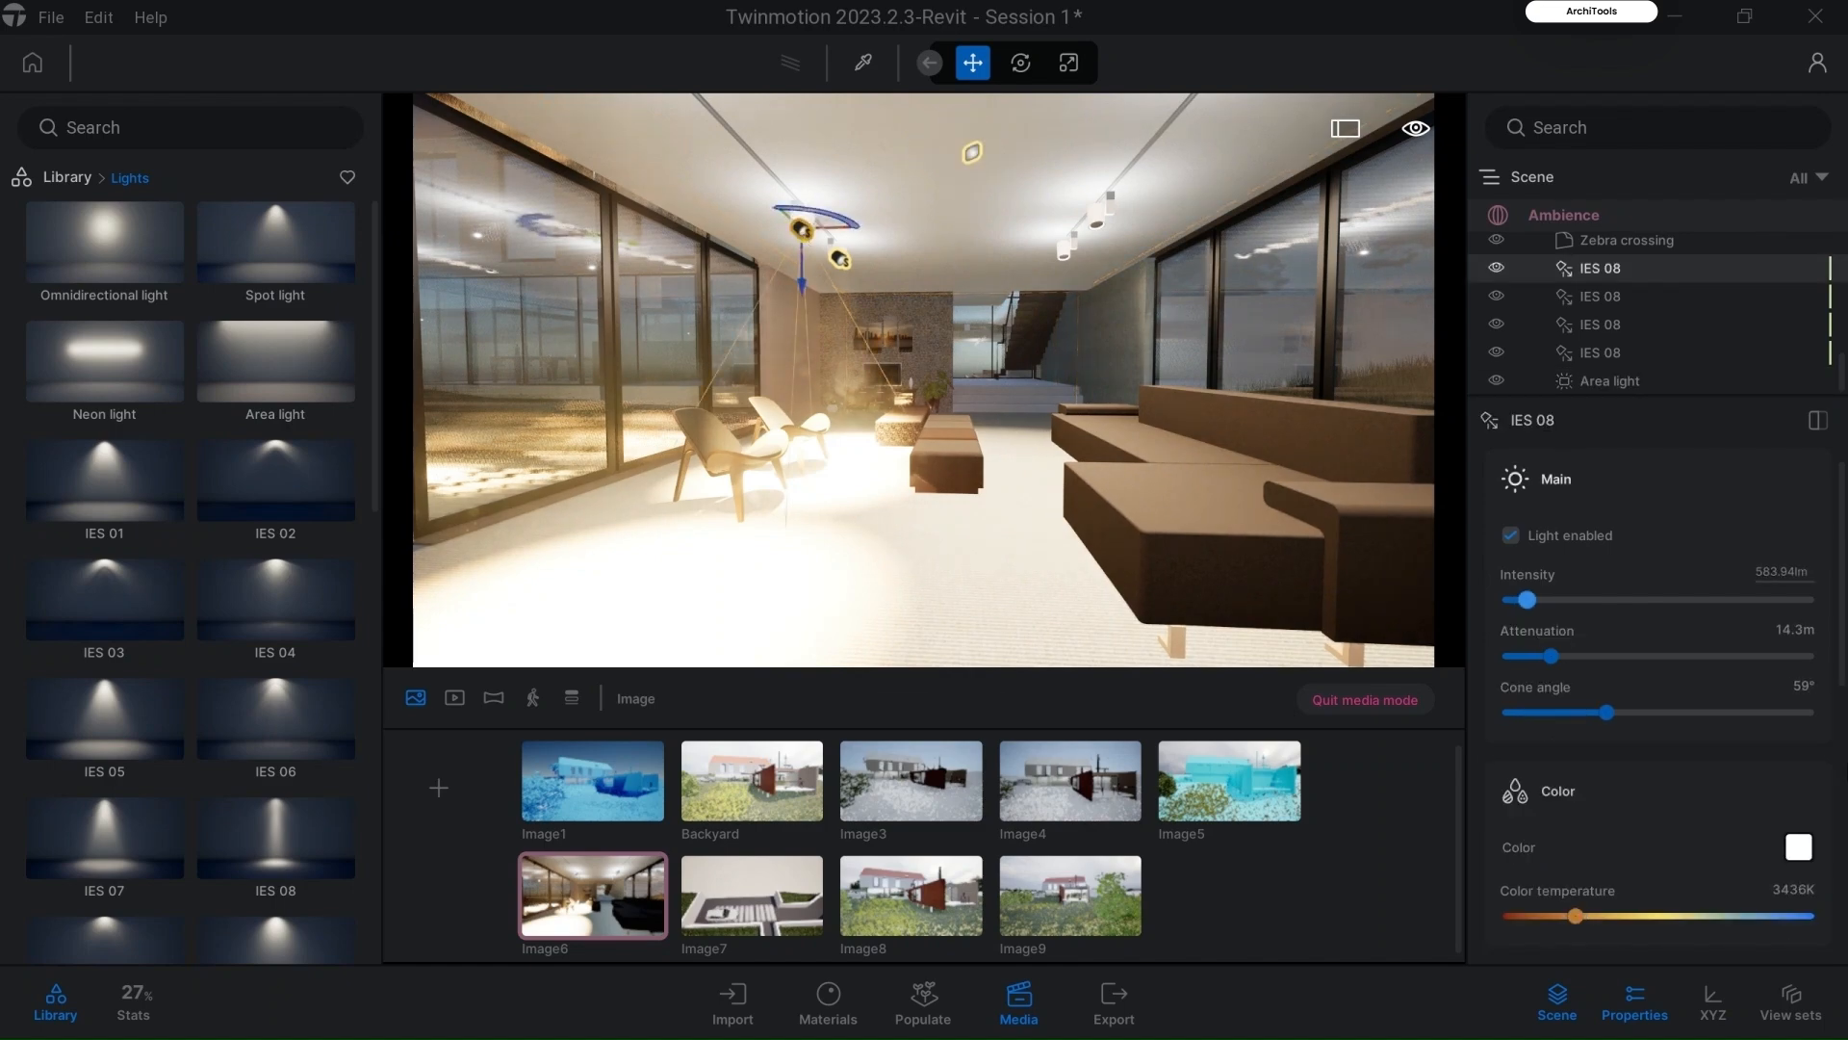
{"action": "left_click_drag", "start_coordinate": [1526, 598], "coordinate": [1513, 600]}
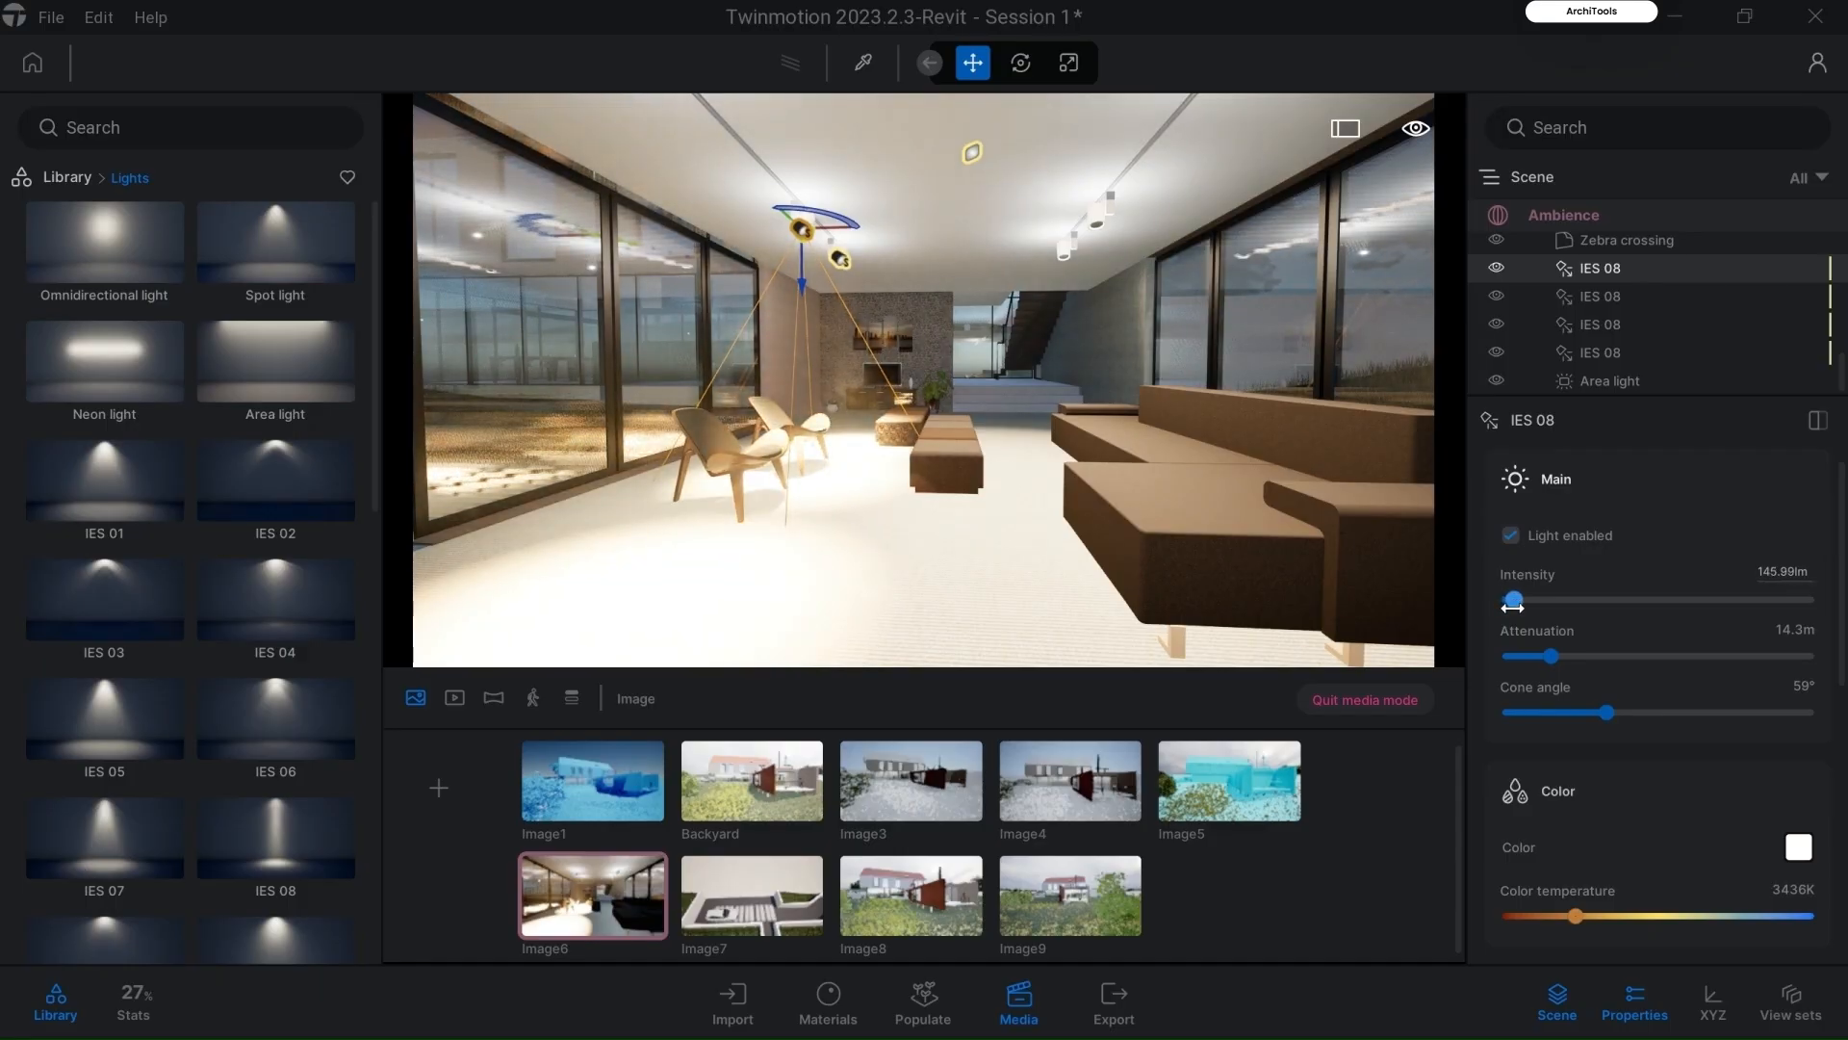